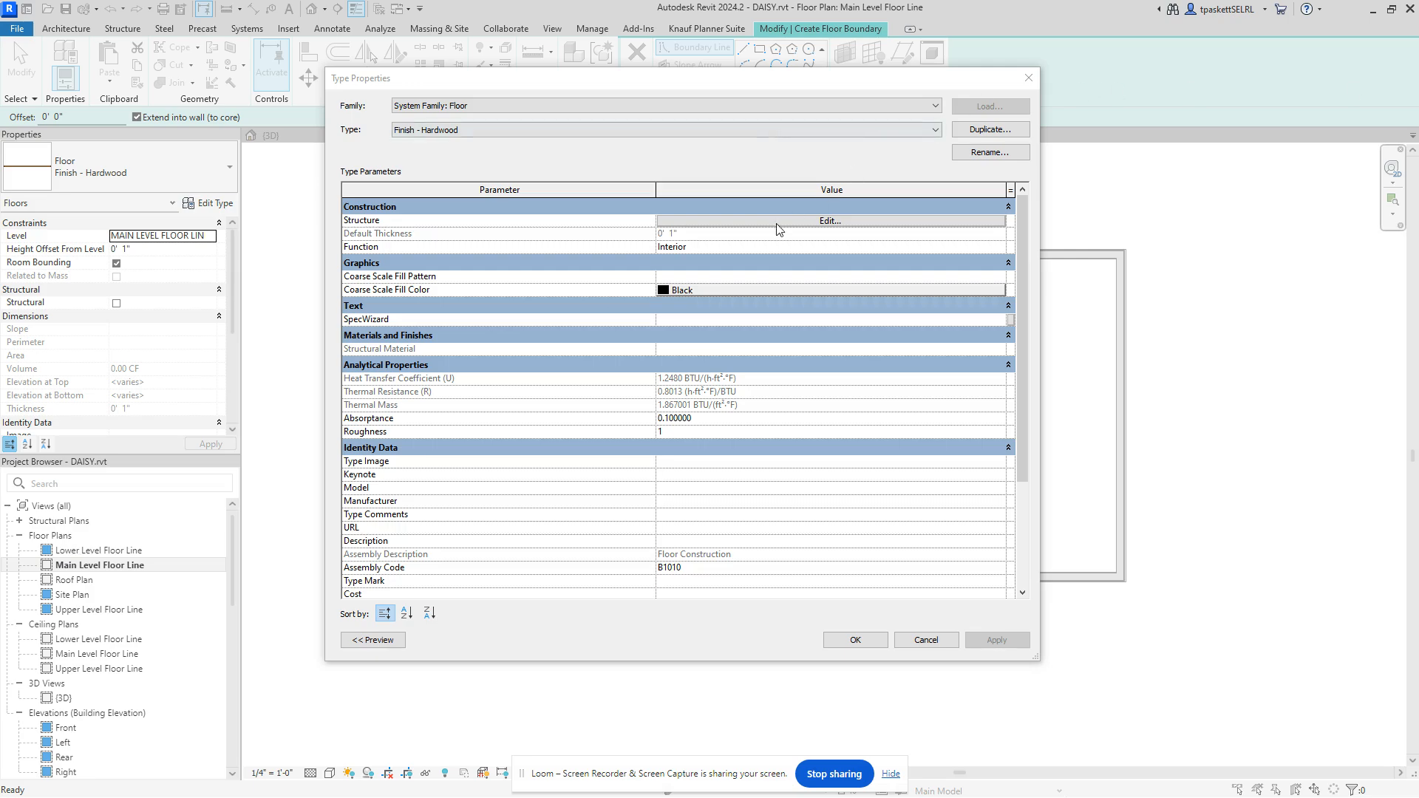
Step: Inspect the Finish - Hardwood floor's Wood Flooring layer and material, then reopen its type properties
{"action": "left_click", "coordinate": [831, 221]}
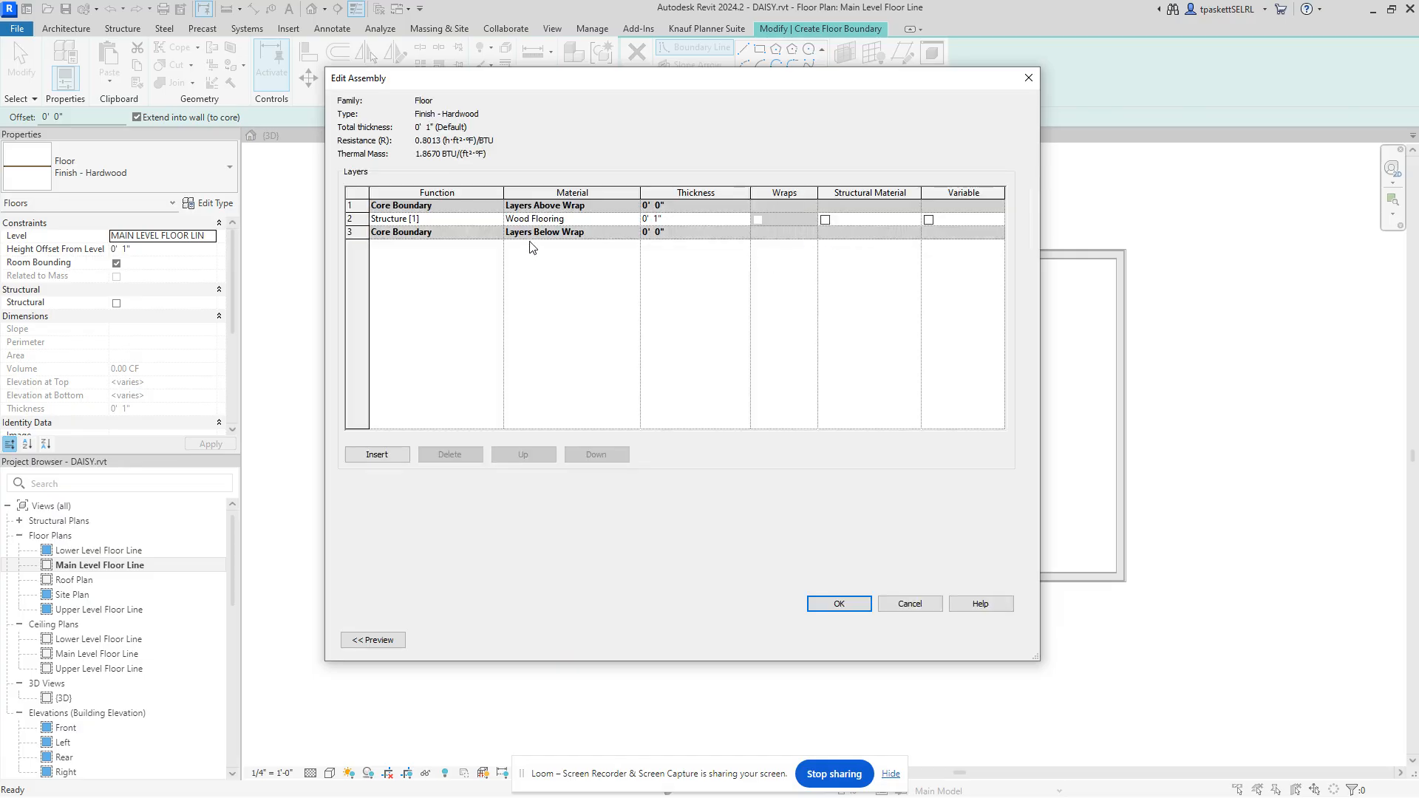
{"action": "left_click", "coordinate": [593, 220]}
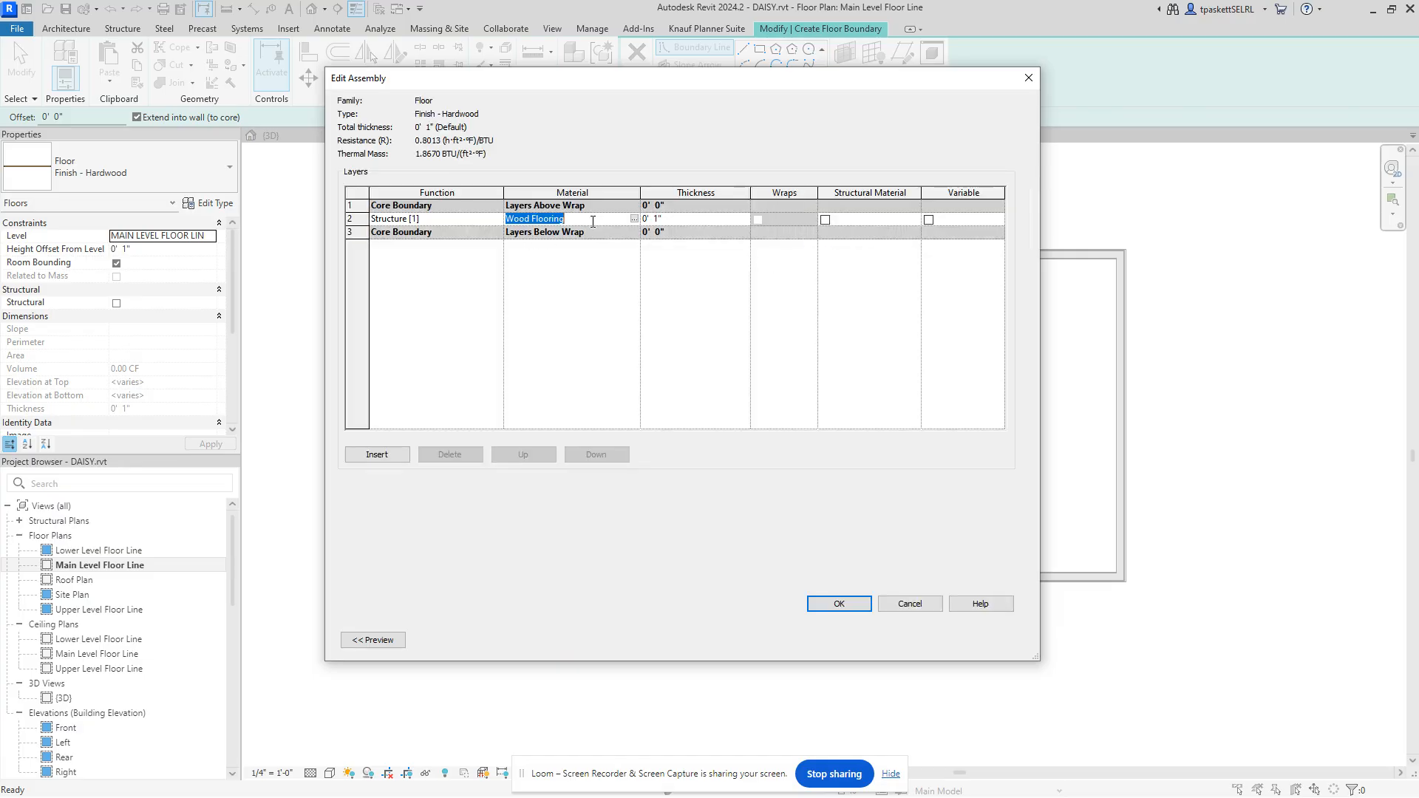
{"action": "left_click", "coordinate": [634, 220]}
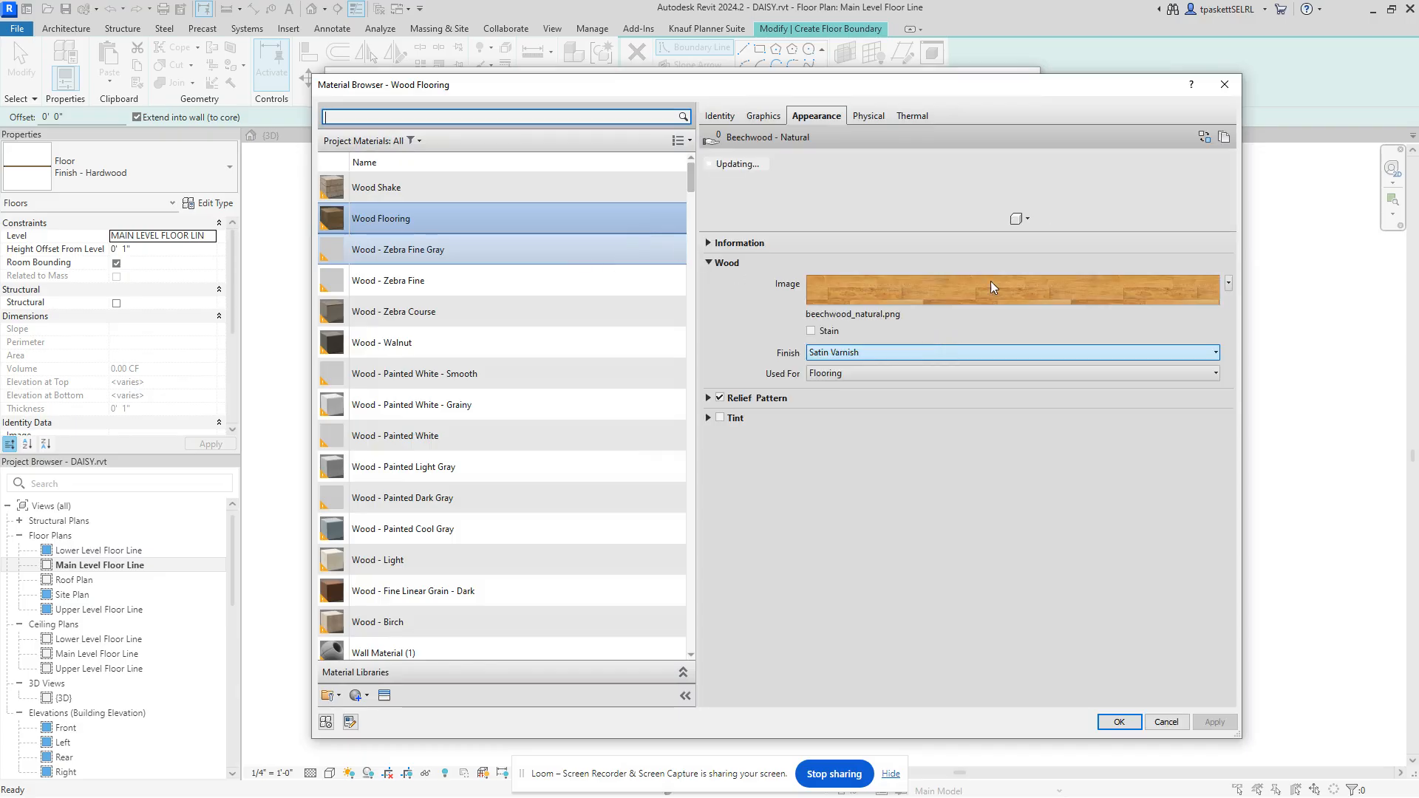
{"action": "left_click", "coordinate": [1229, 88]}
{"action": "left_click", "coordinate": [1031, 75]}
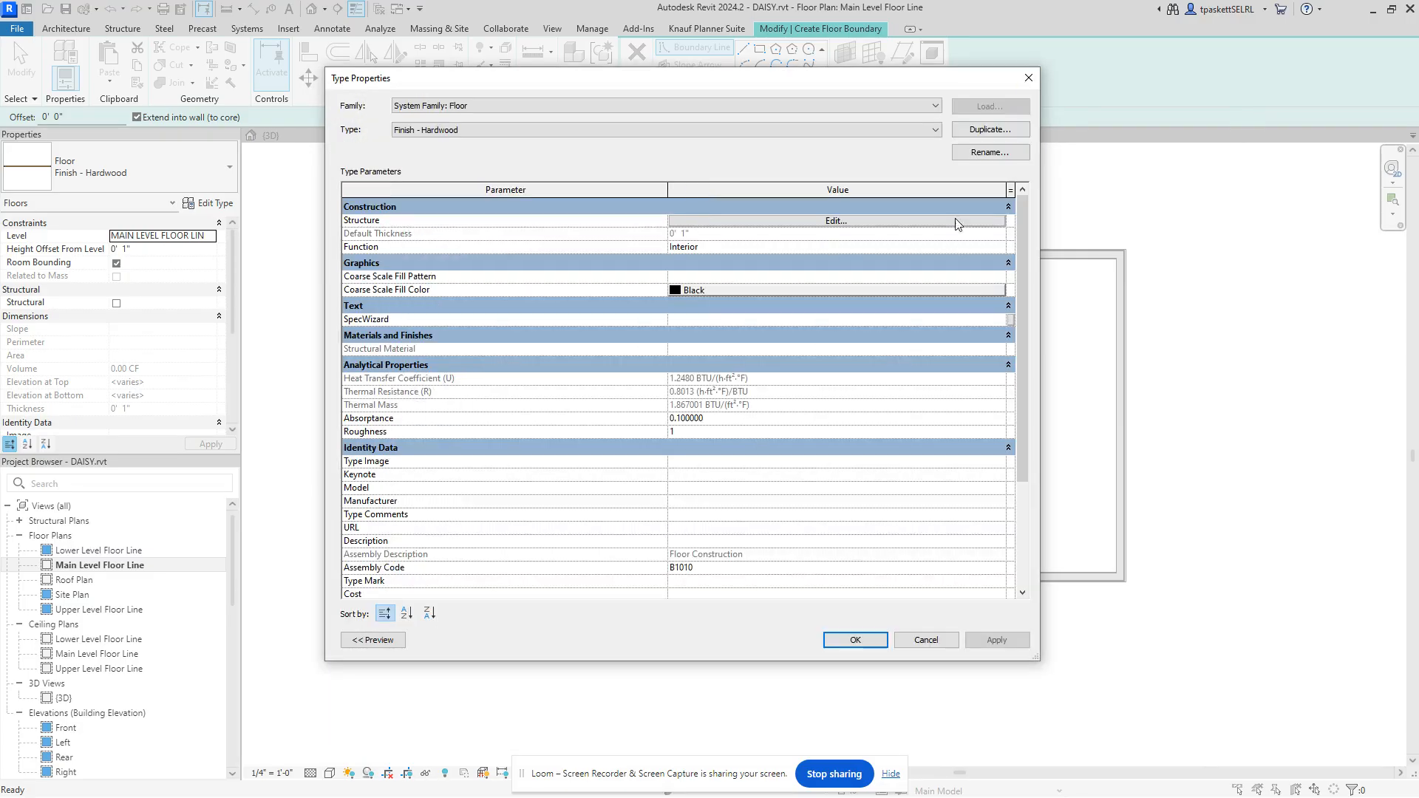
{"action": "left_click", "coordinate": [1024, 81]}
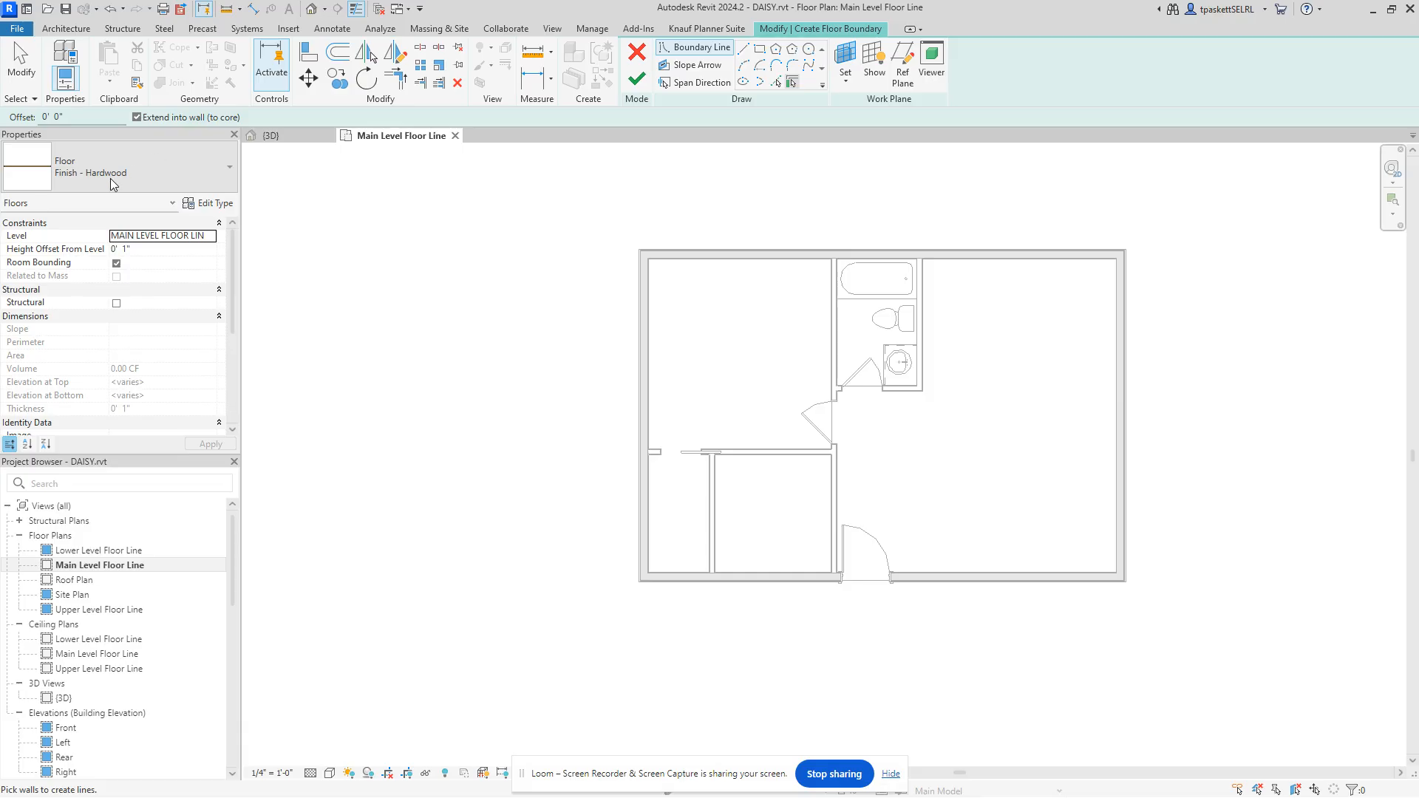
{"action": "left_click", "coordinate": [211, 206]}
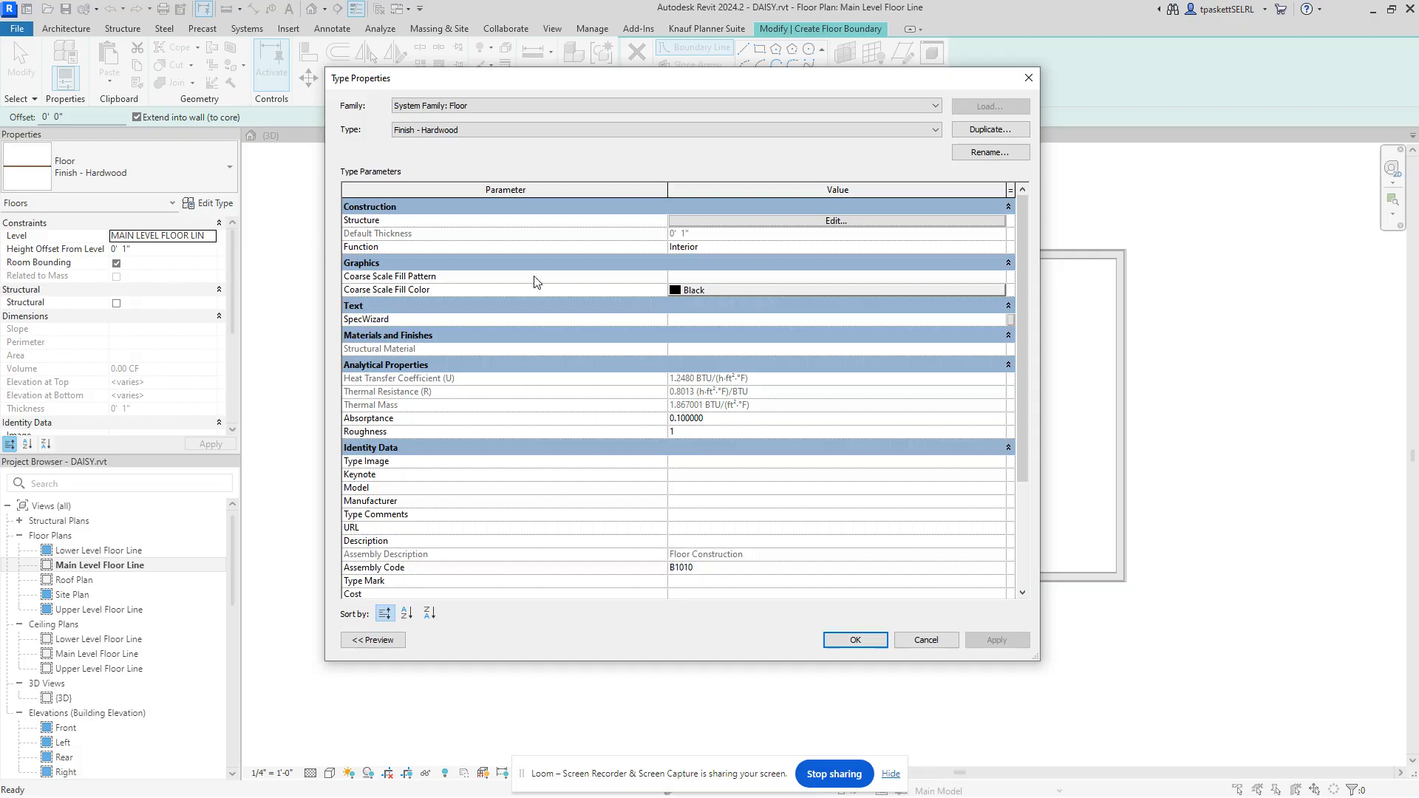
Step: Duplicate the Finish - Hardwood floor type as 'Finish - Hardwood Parka Kitchen'
{"action": "left_click", "coordinate": [990, 131]}
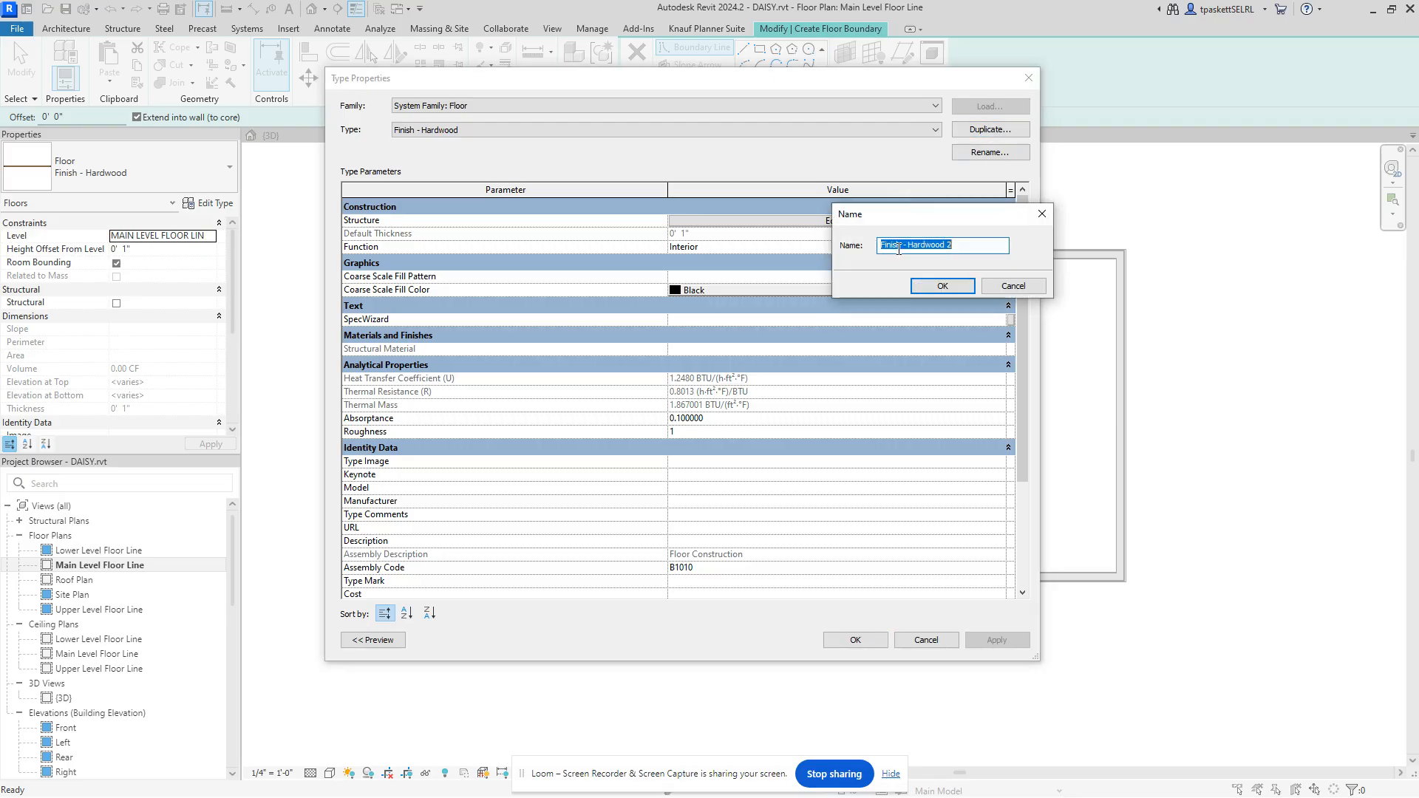
{"action": "left_click", "coordinate": [949, 246]}
{"action": "key", "text": "BackSpace"}
{"action": "key", "text": "BackSpace"}
{"action": "left_click_drag", "start_coordinate": [949, 245], "coordinate": [951, 248]}
{"action": "key", "text": "BackSpace"}
{"action": "type", "text": "Parkay Kitchen"}
{"action": "left_click", "coordinate": [922, 287]}
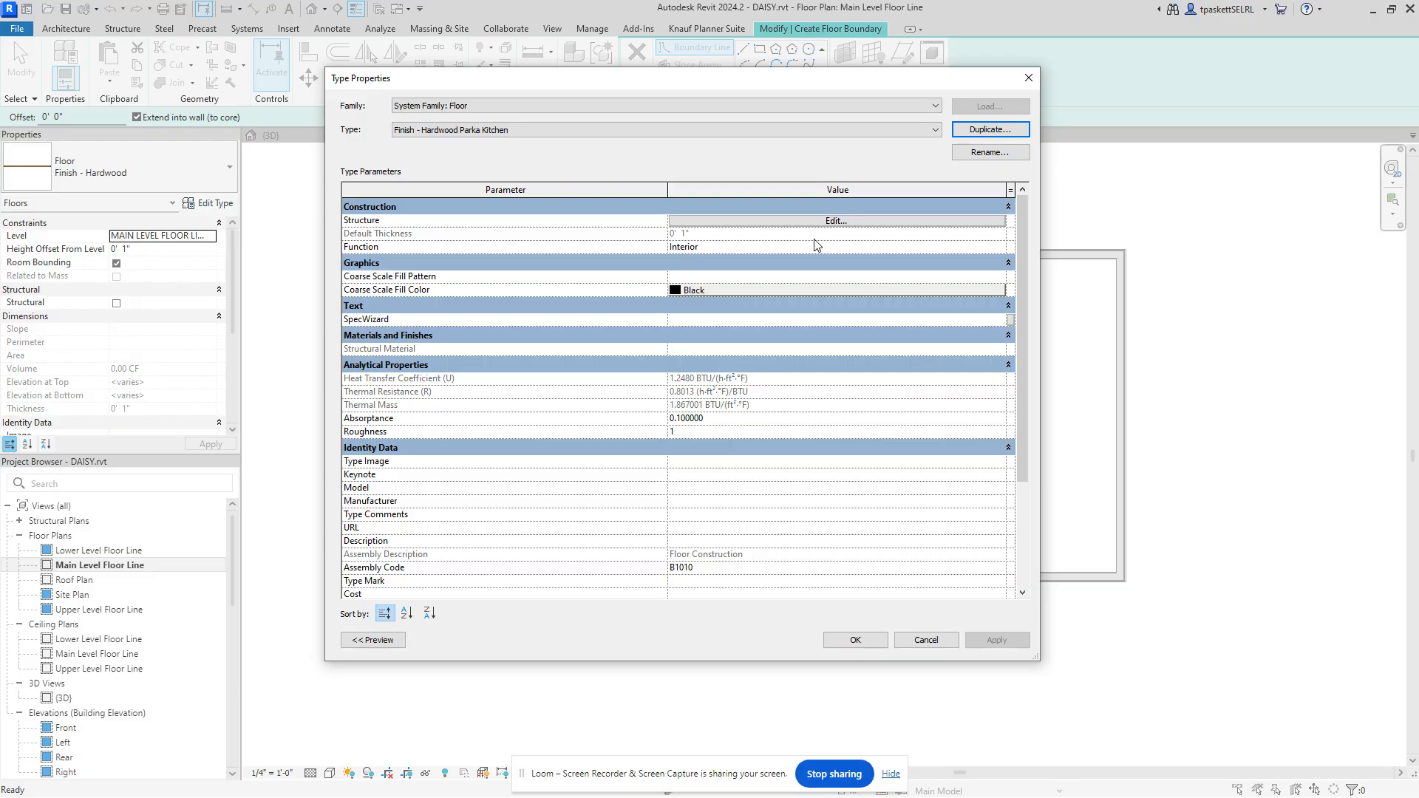
{"action": "left_click", "coordinate": [829, 224]}
Step: Insert a new layer in the assembly, move it up and set its function to Membrane Layer
{"action": "left_click", "coordinate": [836, 222]}
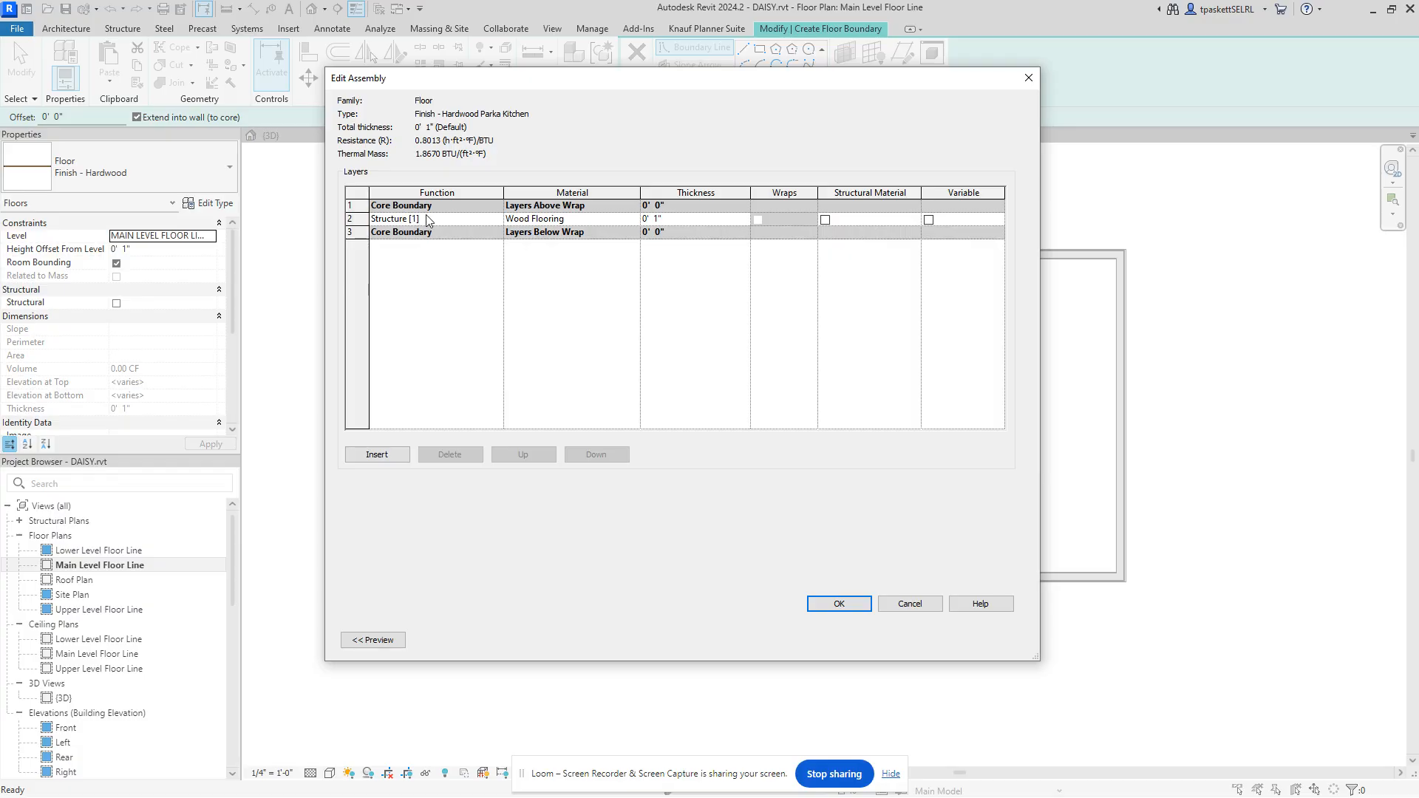
{"action": "left_click", "coordinate": [372, 455]}
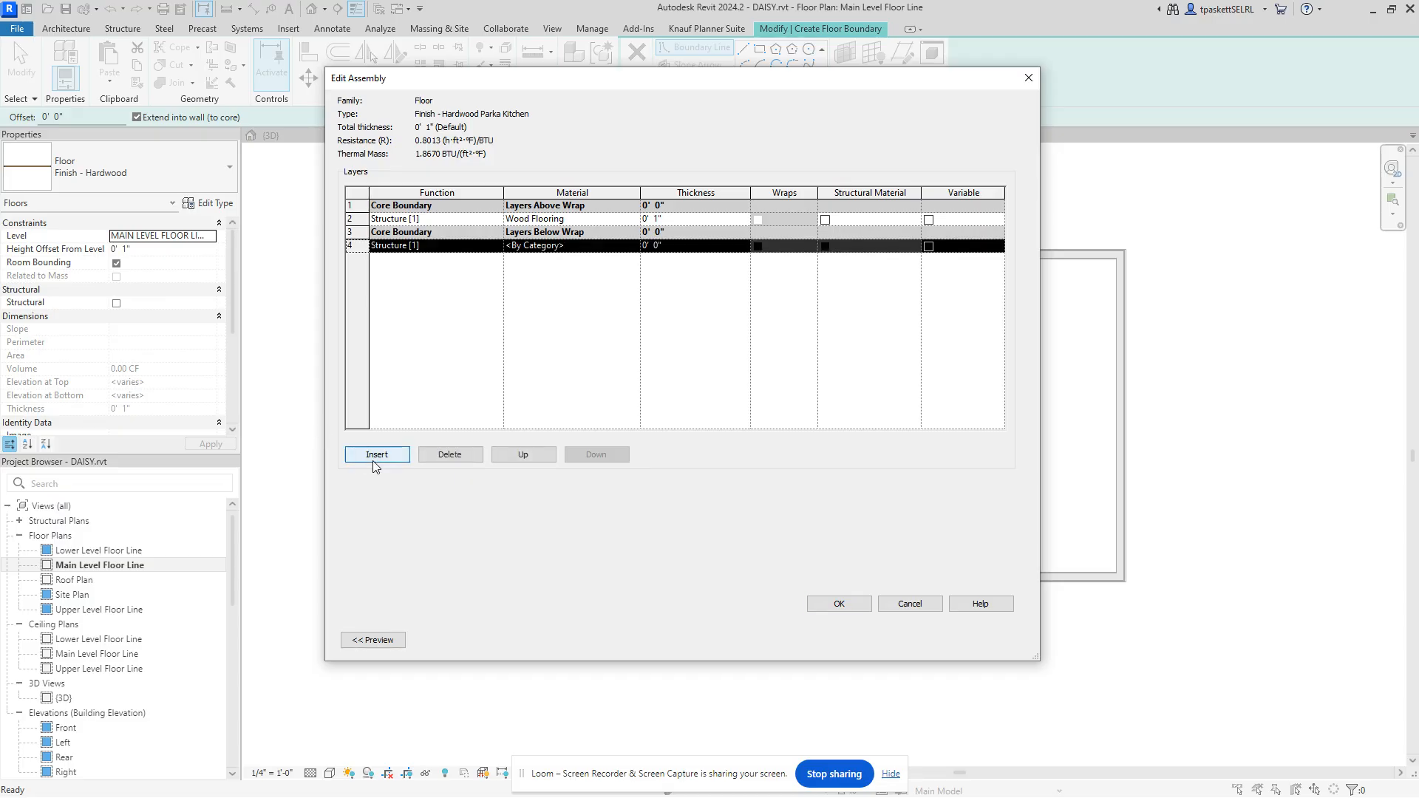
{"action": "left_click", "coordinate": [520, 459]}
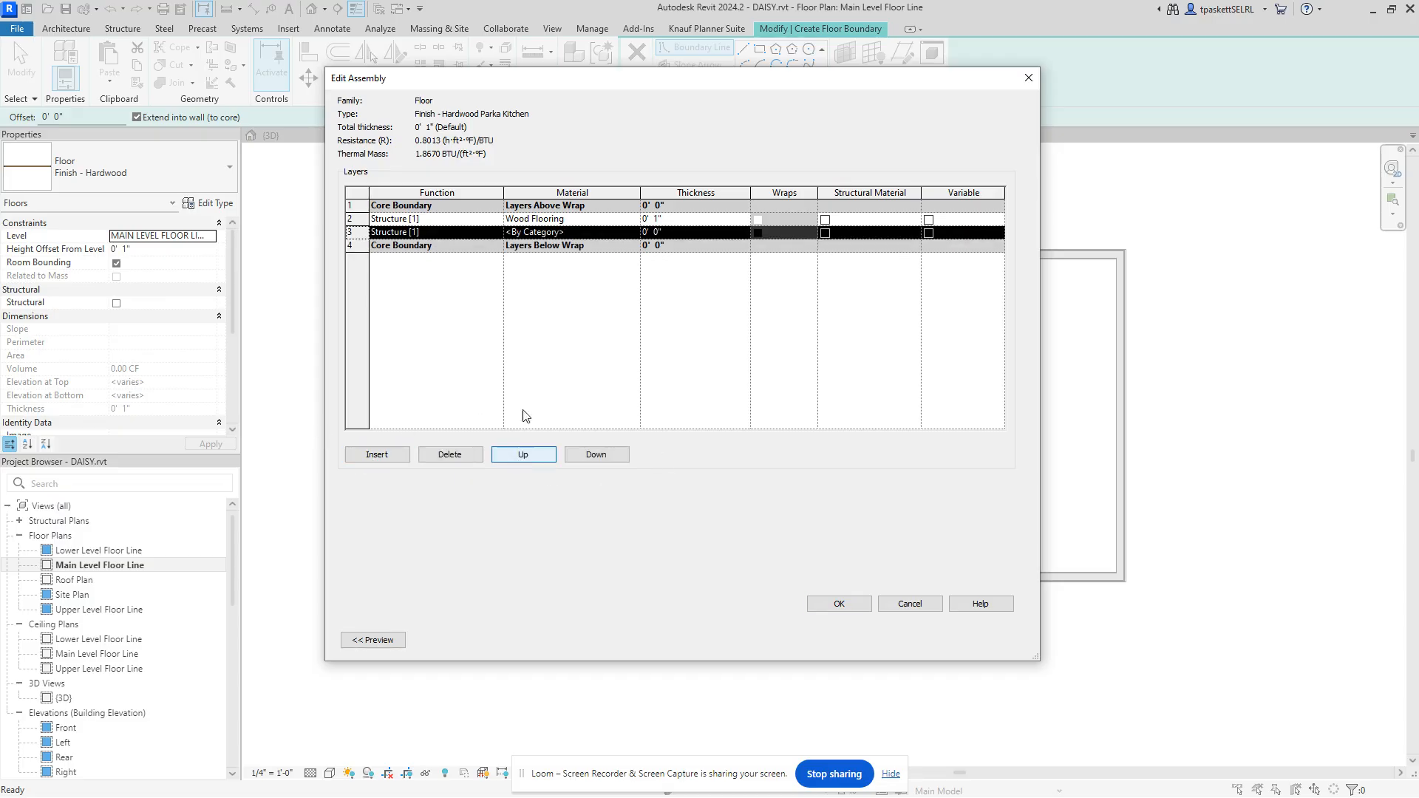
{"action": "left_click", "coordinate": [614, 233]}
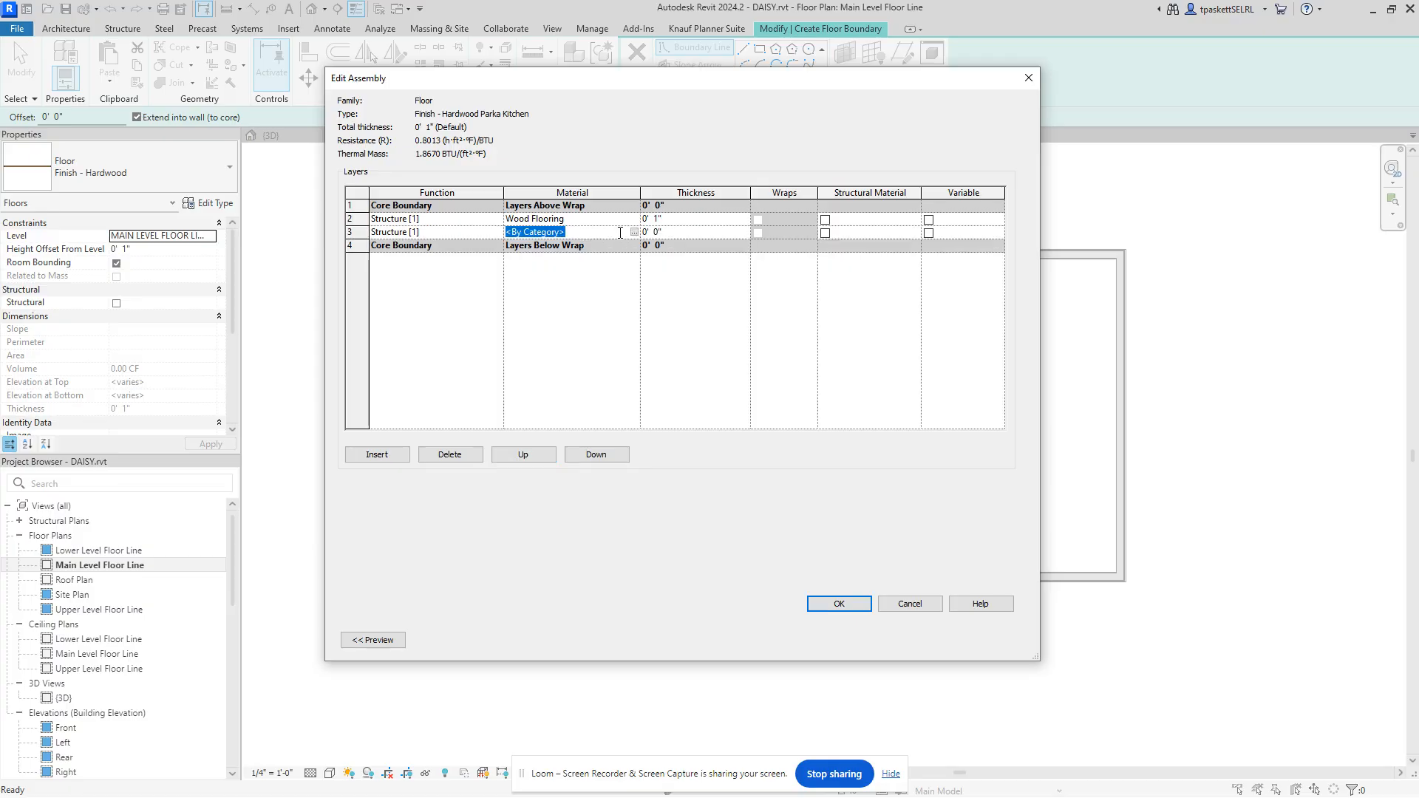
{"action": "left_click", "coordinate": [462, 234]}
{"action": "left_click", "coordinate": [496, 233]}
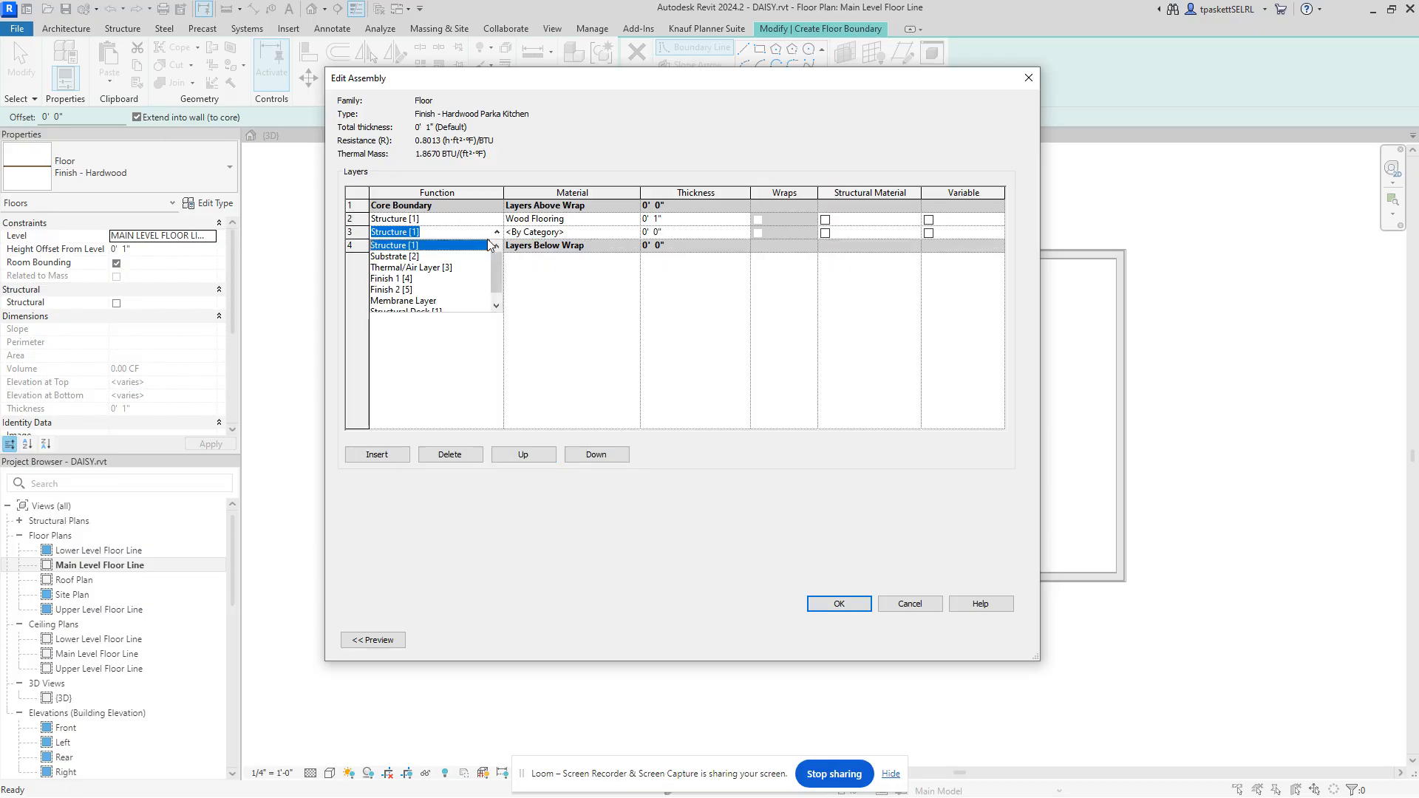
{"action": "left_click", "coordinate": [423, 296]}
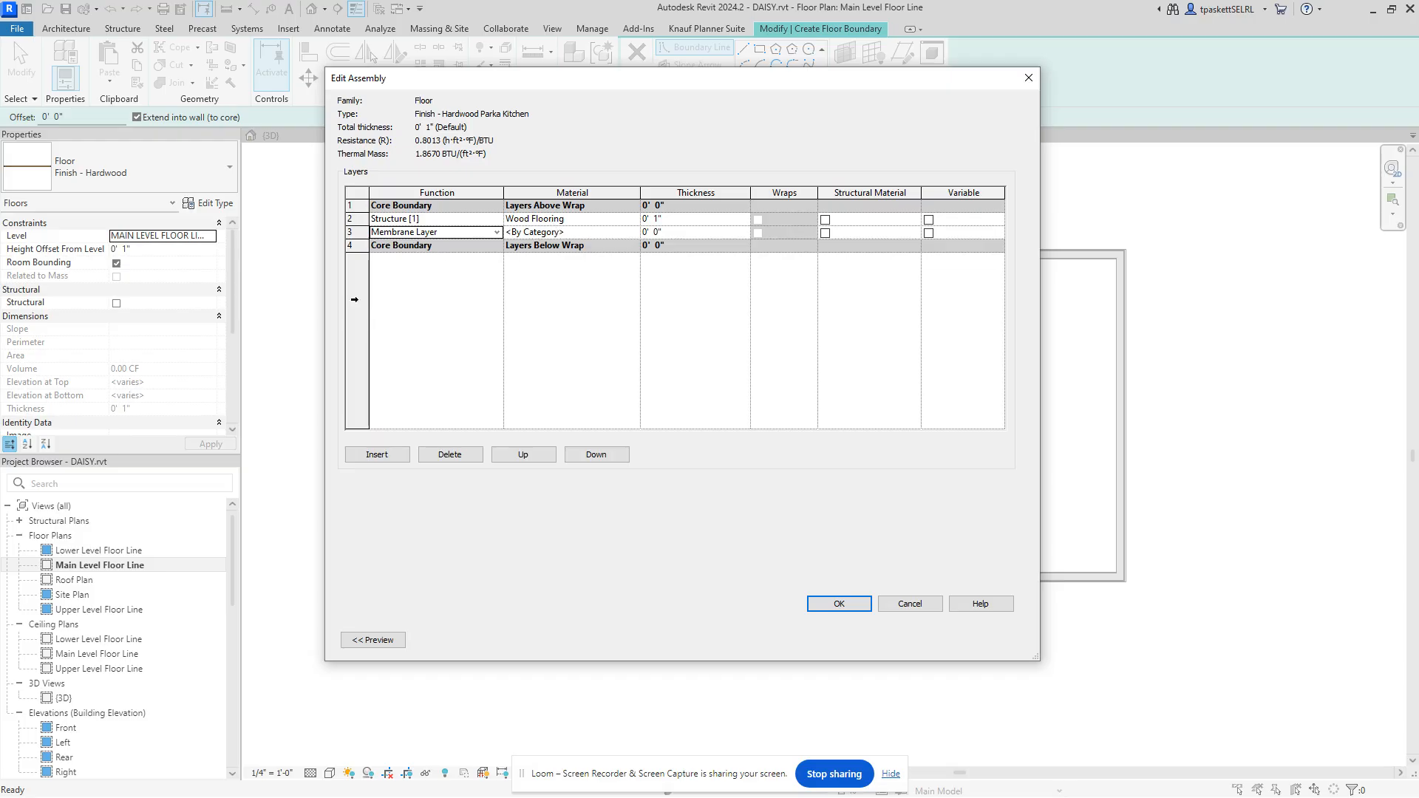
Step: Delete the Membrane Layer, leaving only the 1" Wood Flooring layer
{"action": "left_click", "coordinate": [356, 232]}
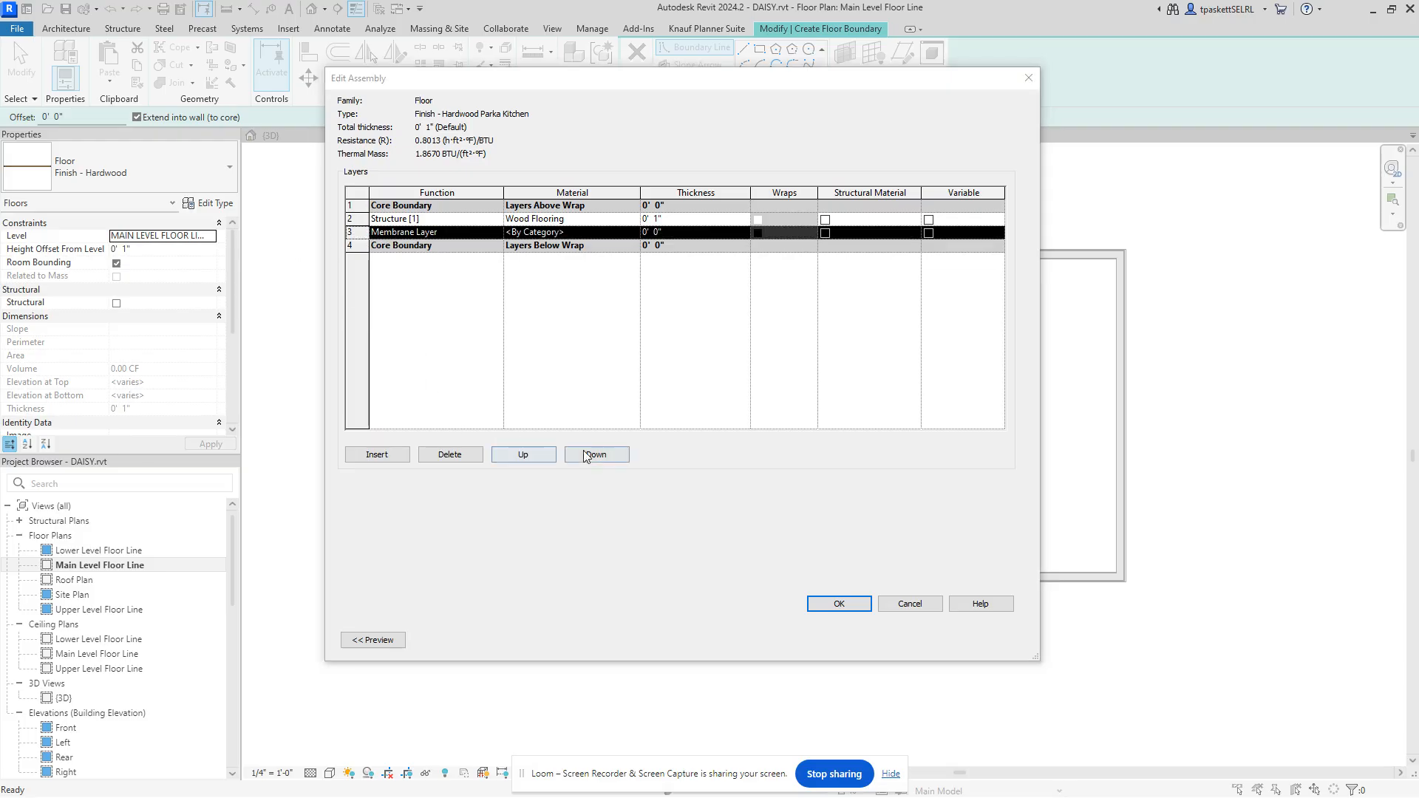
{"action": "left_click", "coordinate": [446, 454]}
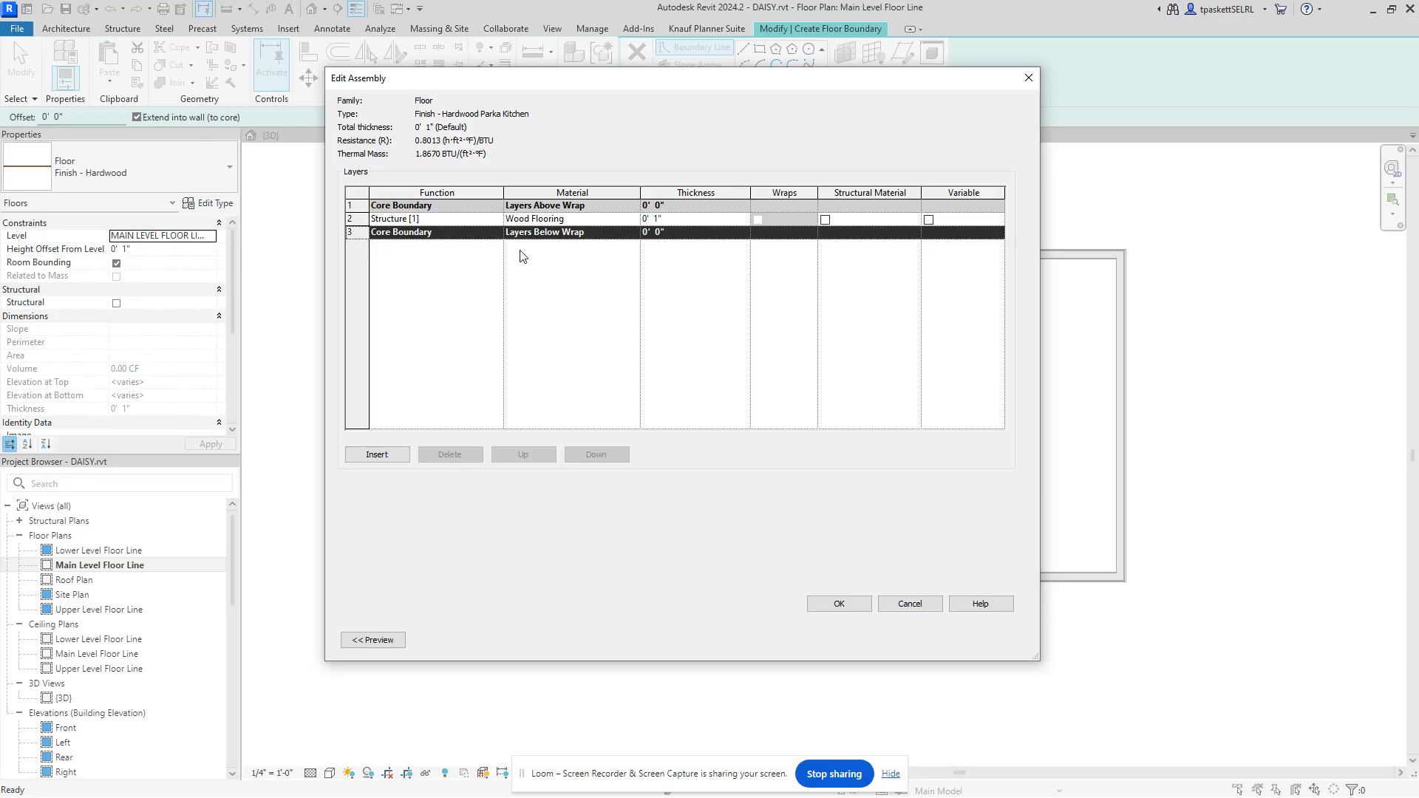
{"action": "left_click", "coordinate": [605, 218]}
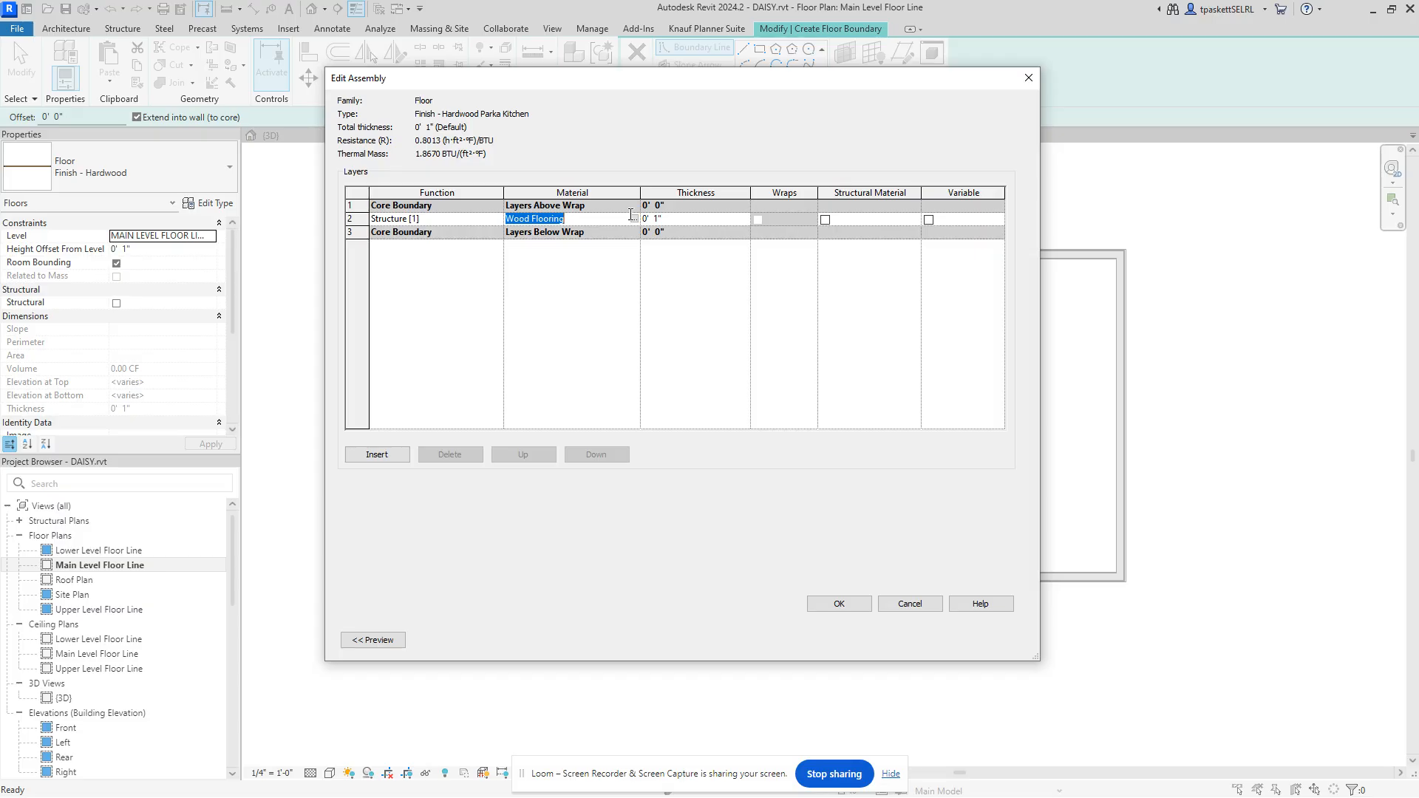
Step: Open the Material Browser for Wood Flooring, try searches for finish, paint and wood, then clear the search
{"action": "left_click", "coordinate": [634, 218]}
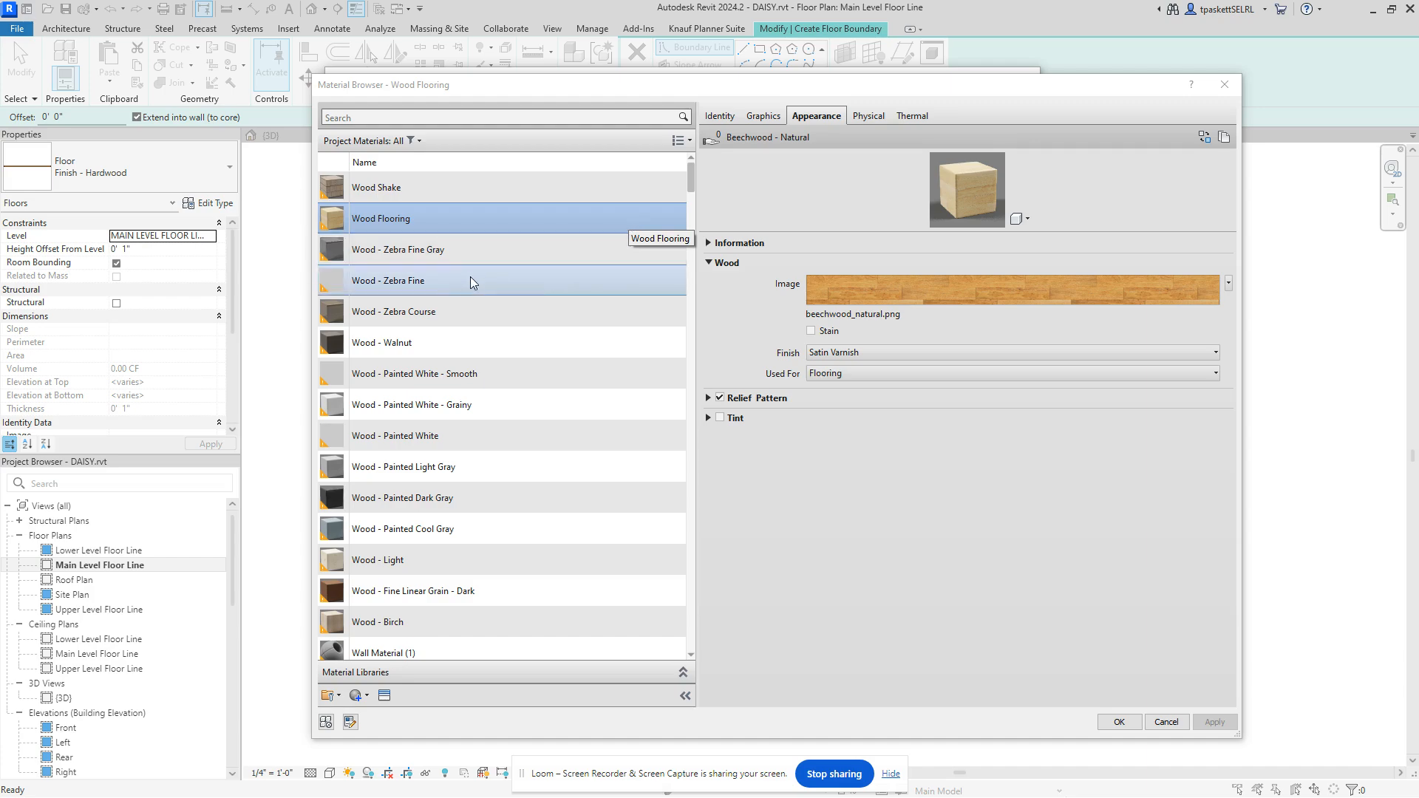
{"action": "left_click", "coordinate": [374, 116]}
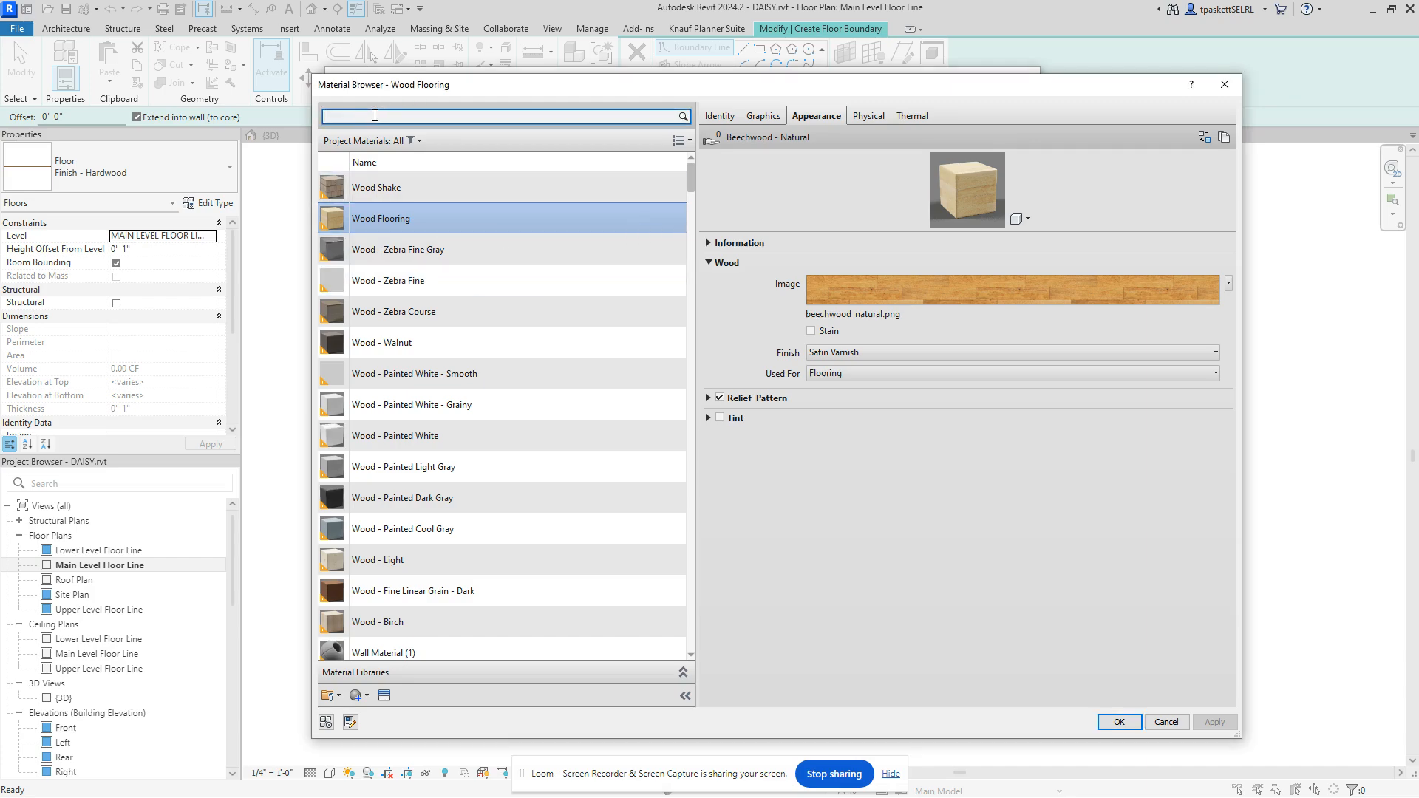
{"action": "type", "text": "finsh"}
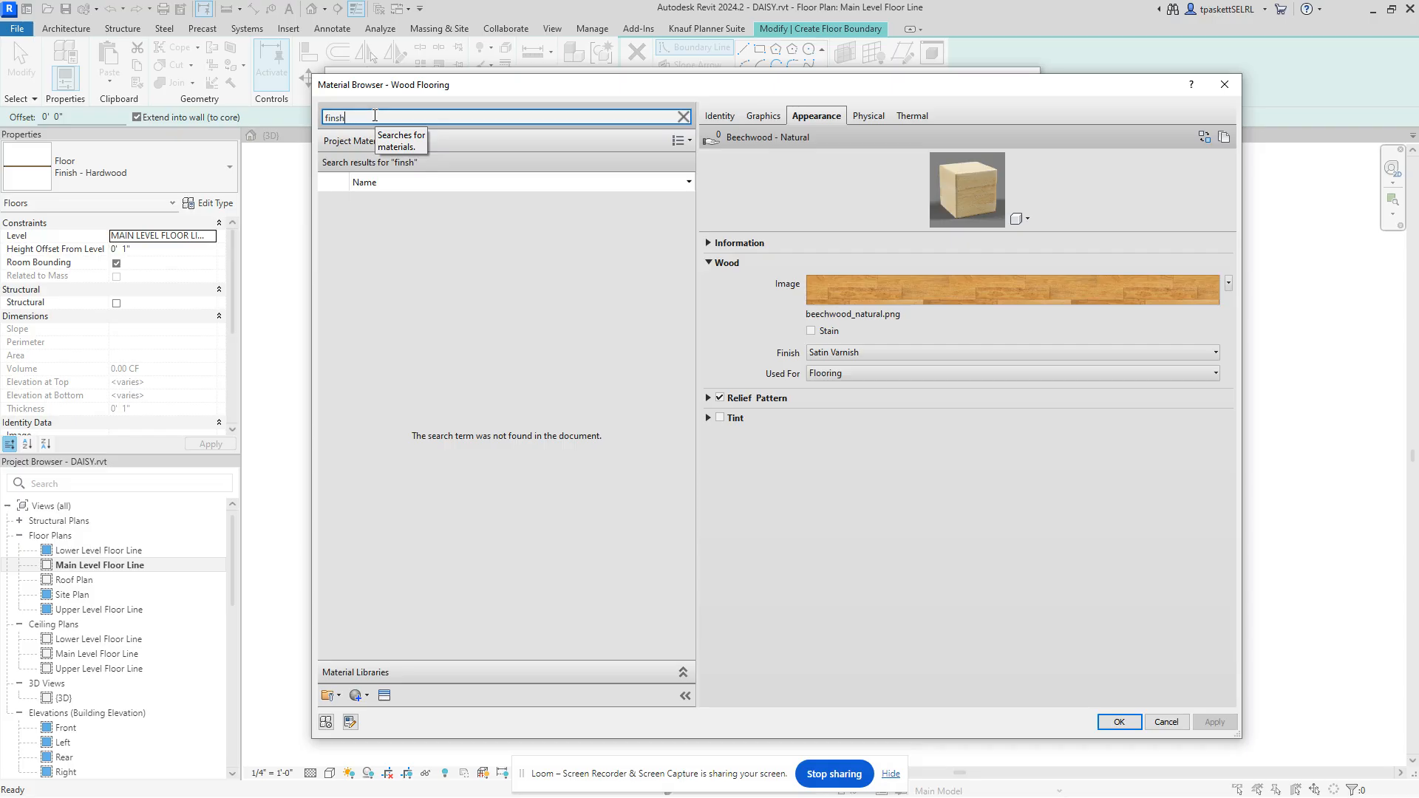
{"action": "key", "text": "BackSpace"}
{"action": "key", "text": "BackSpace"}
{"action": "key", "text": "BackSpace"}
{"action": "key", "text": "BackSpace"}
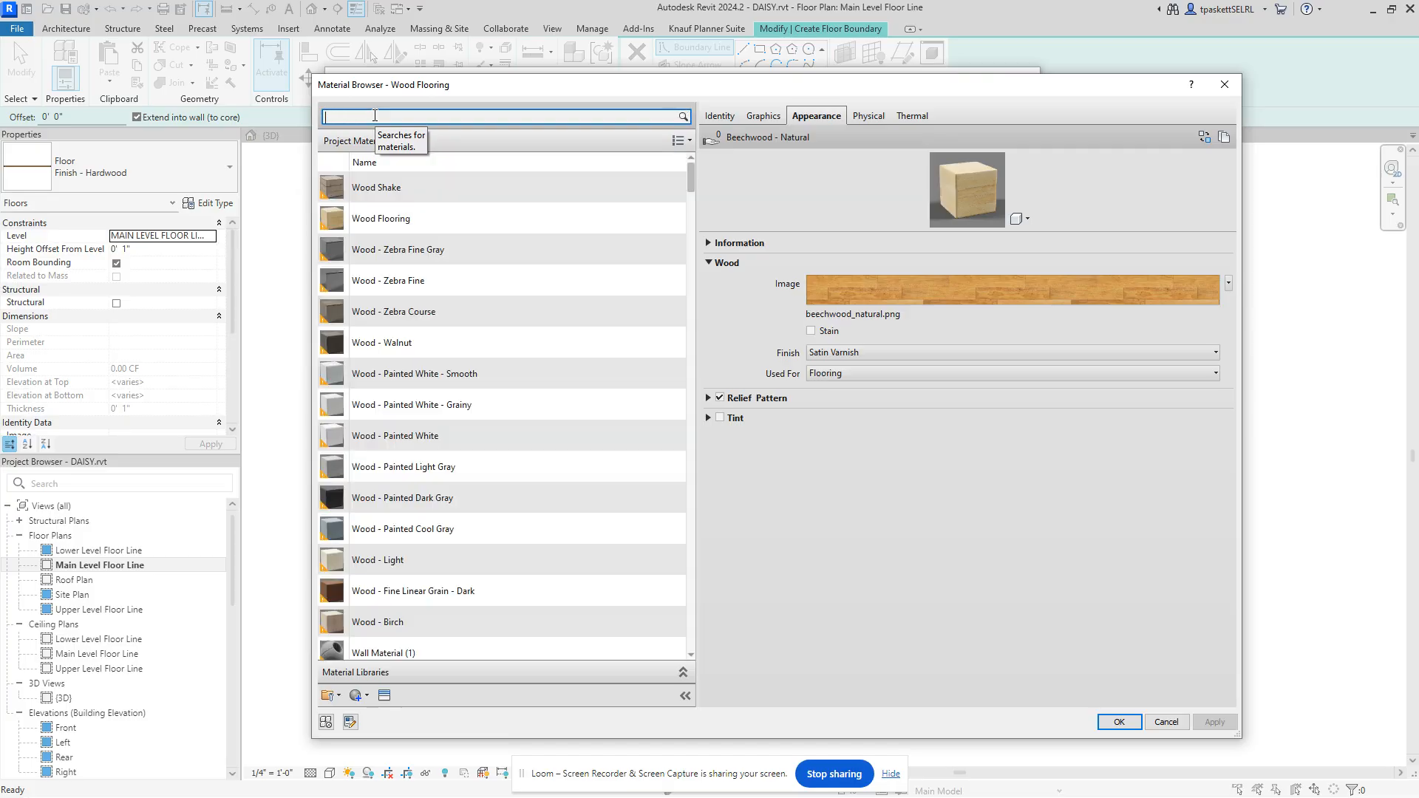
{"action": "type", "text": "paint"}
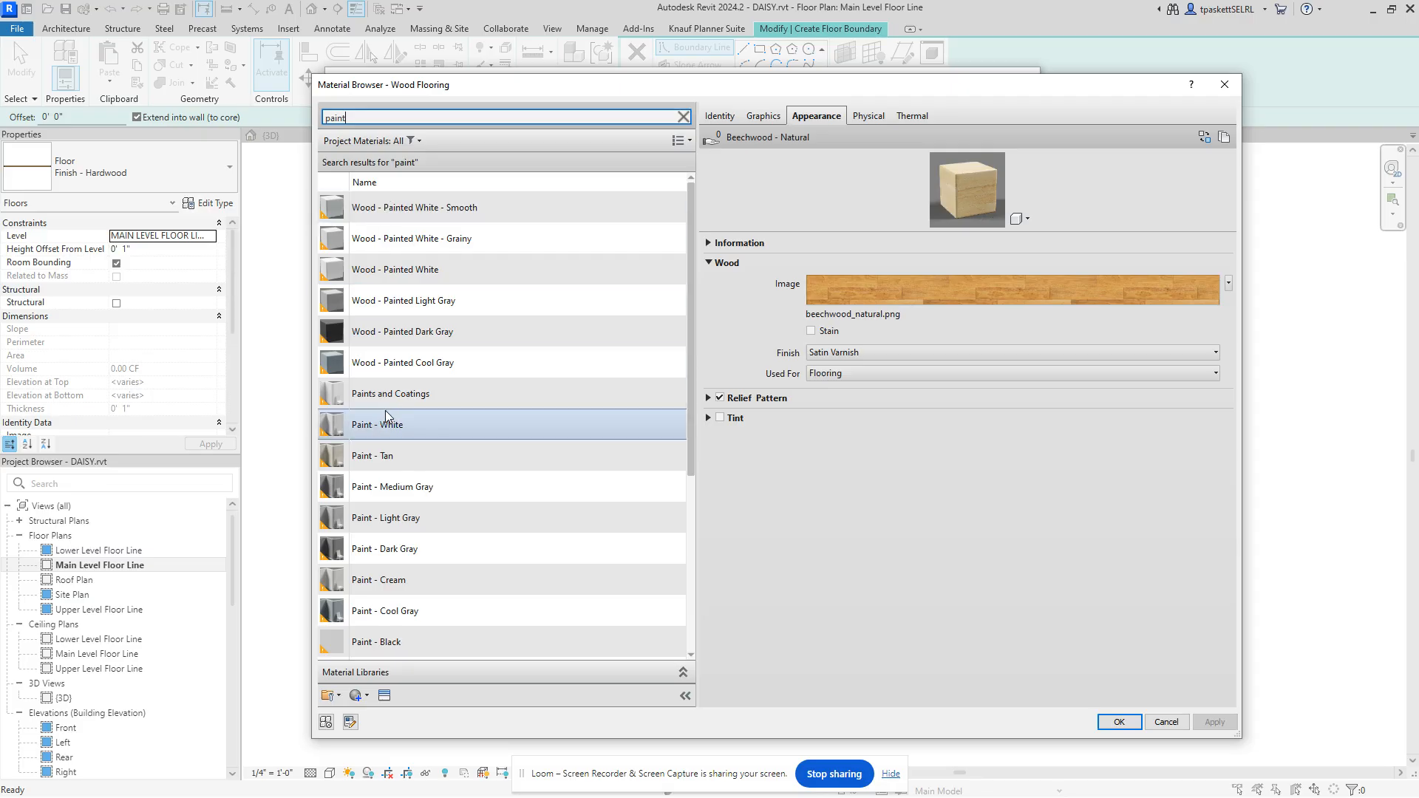
{"action": "left_click_drag", "start_coordinate": [362, 118], "coordinate": [307, 116]}
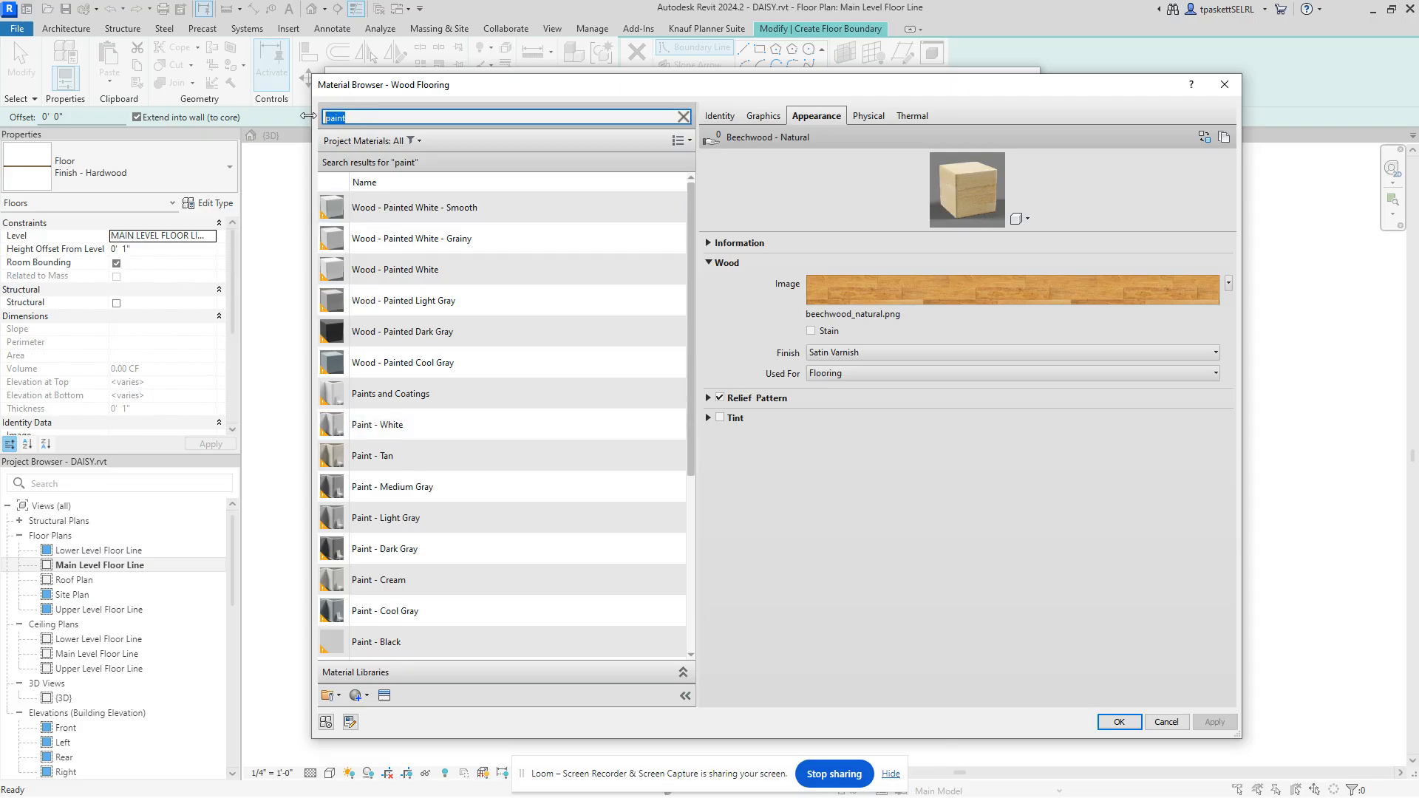
{"action": "type", "text": "wood"}
{"action": "key", "text": "Return"}
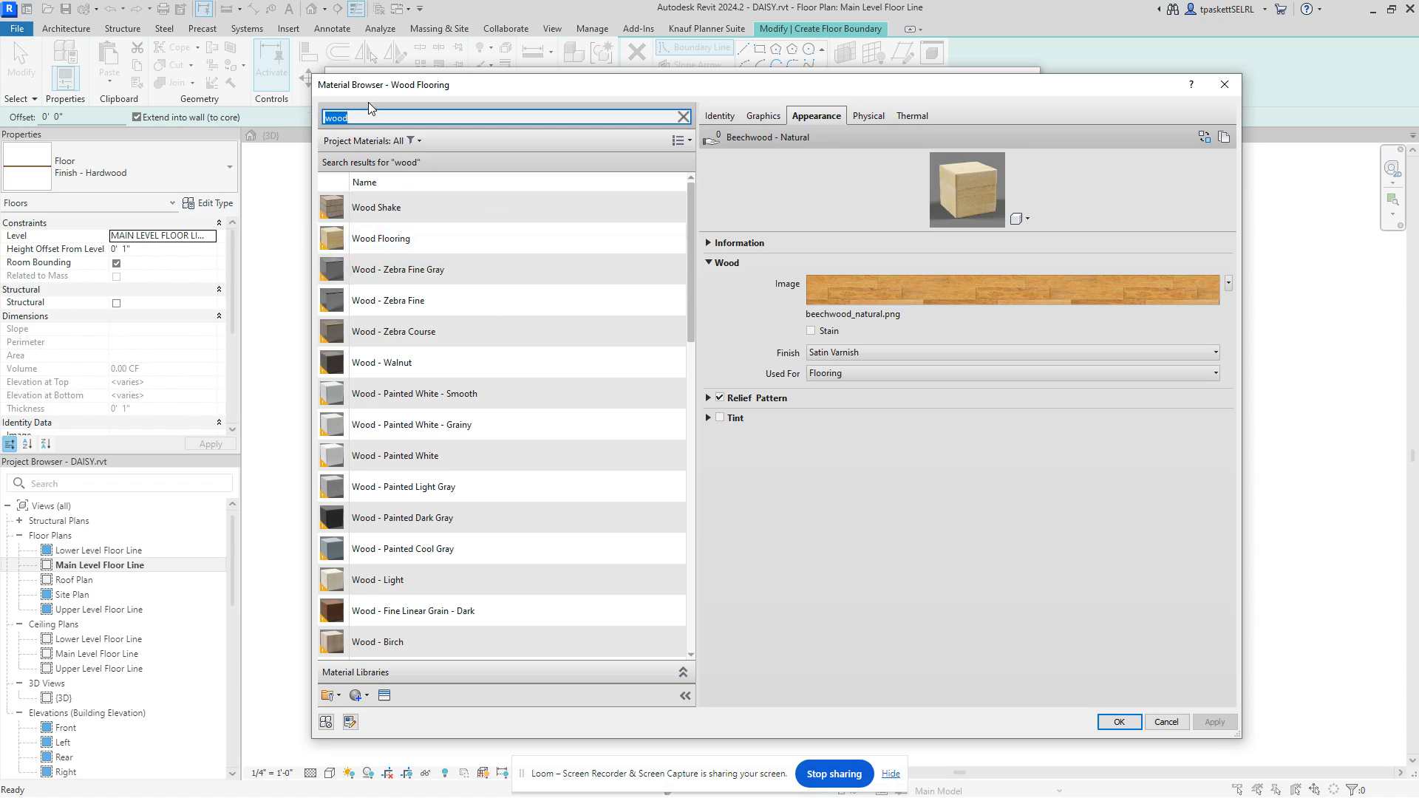
{"action": "key", "text": "BackSpace"}
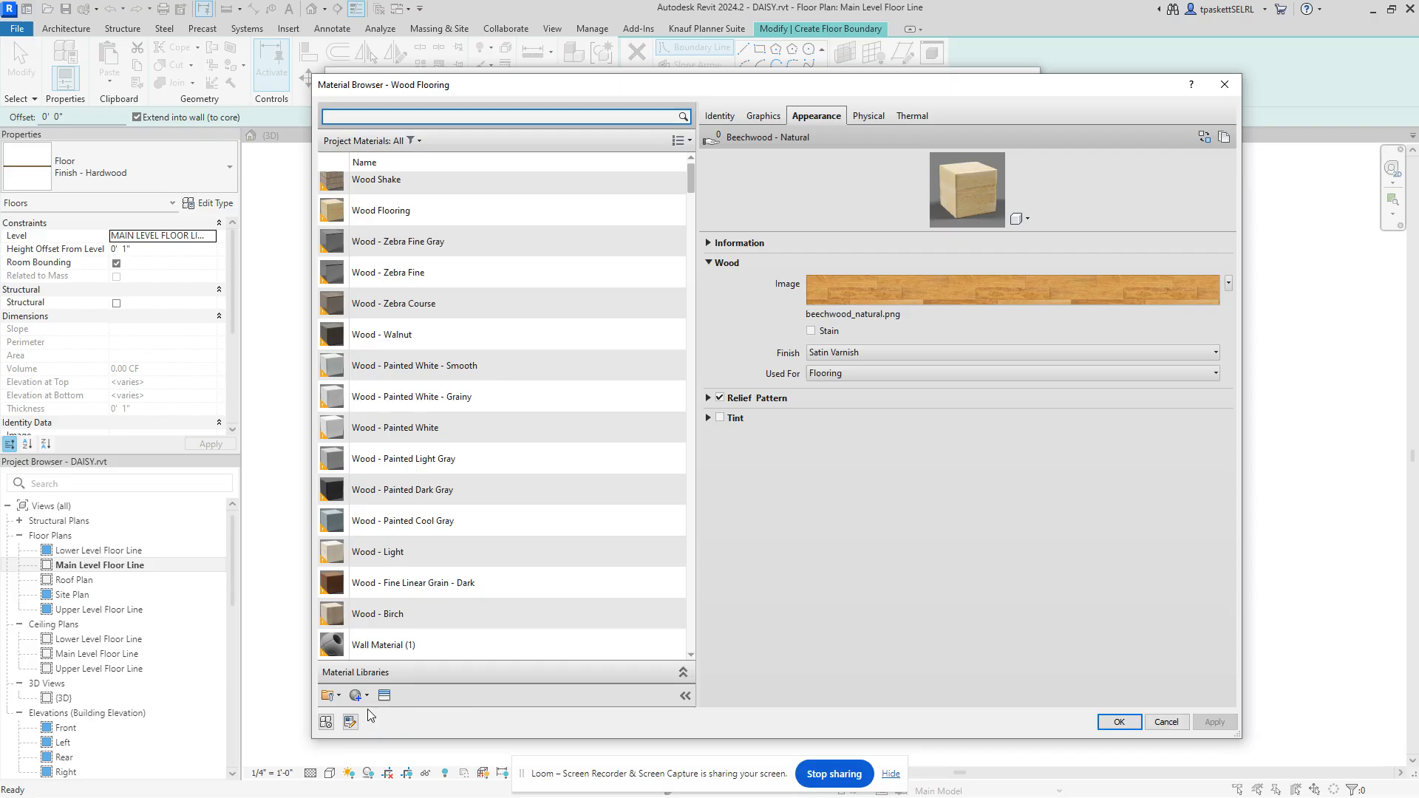
Step: Create a new blank material and name it 'Finish - Parkay Kitchen'
{"action": "left_click", "coordinate": [369, 697]}
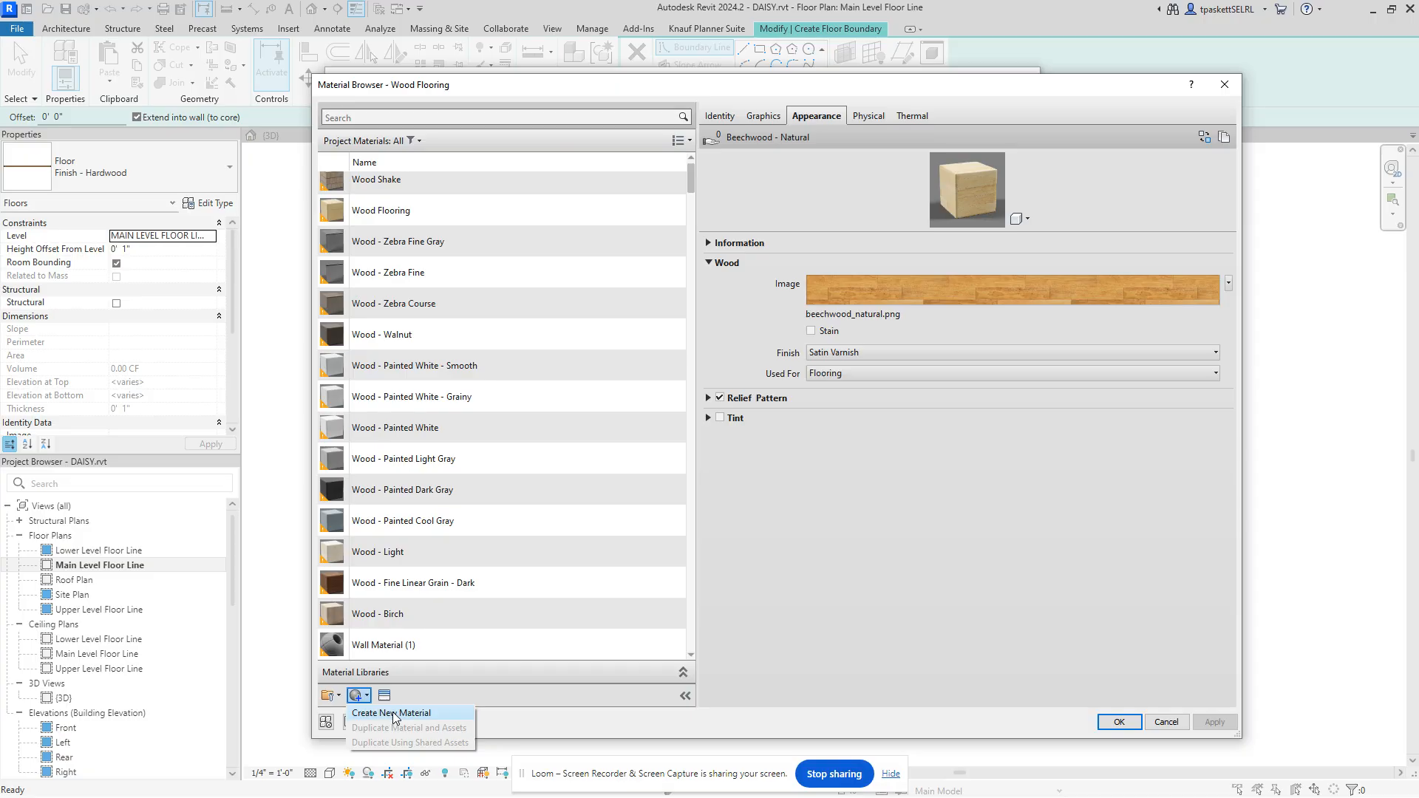
{"action": "left_click", "coordinate": [393, 713]}
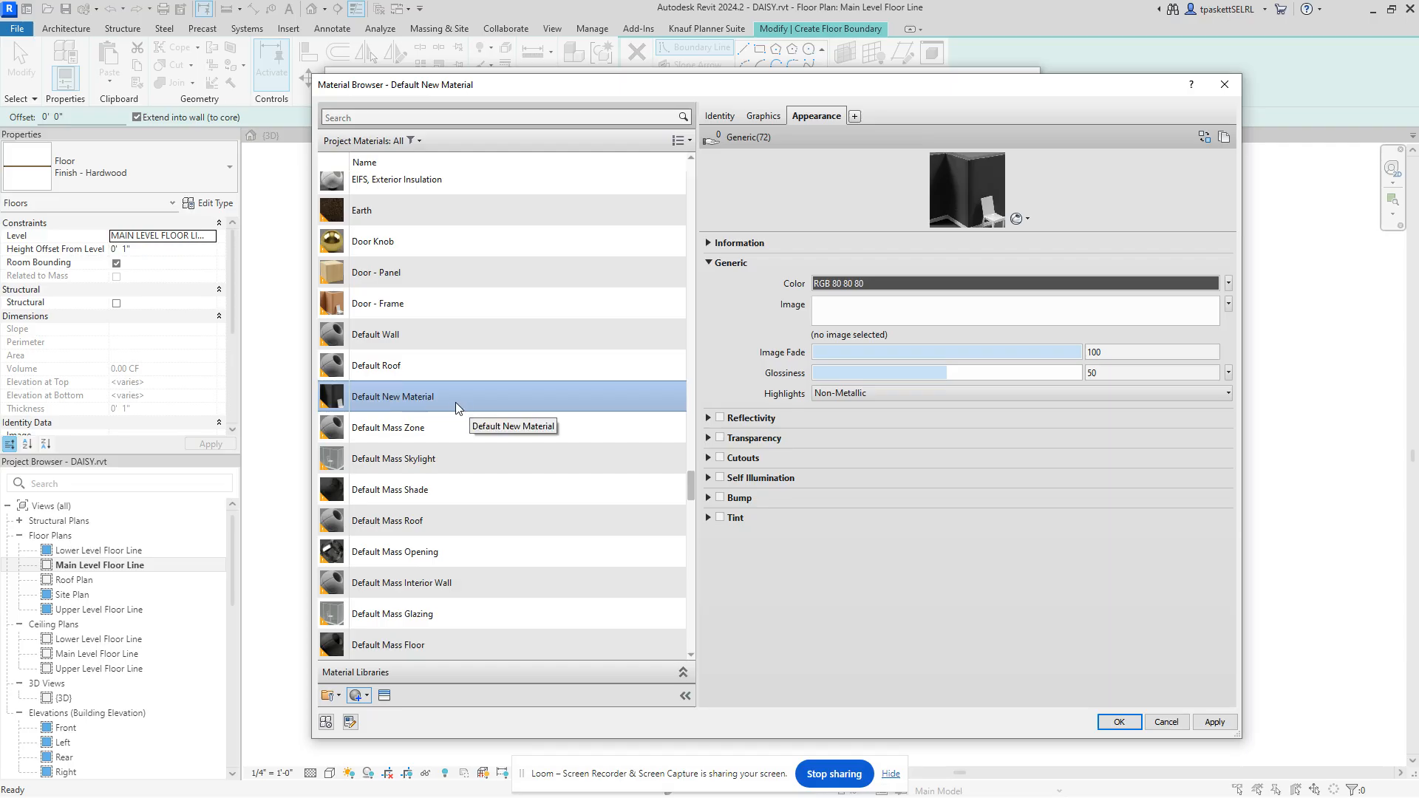
{"action": "right_click", "coordinate": [455, 402]}
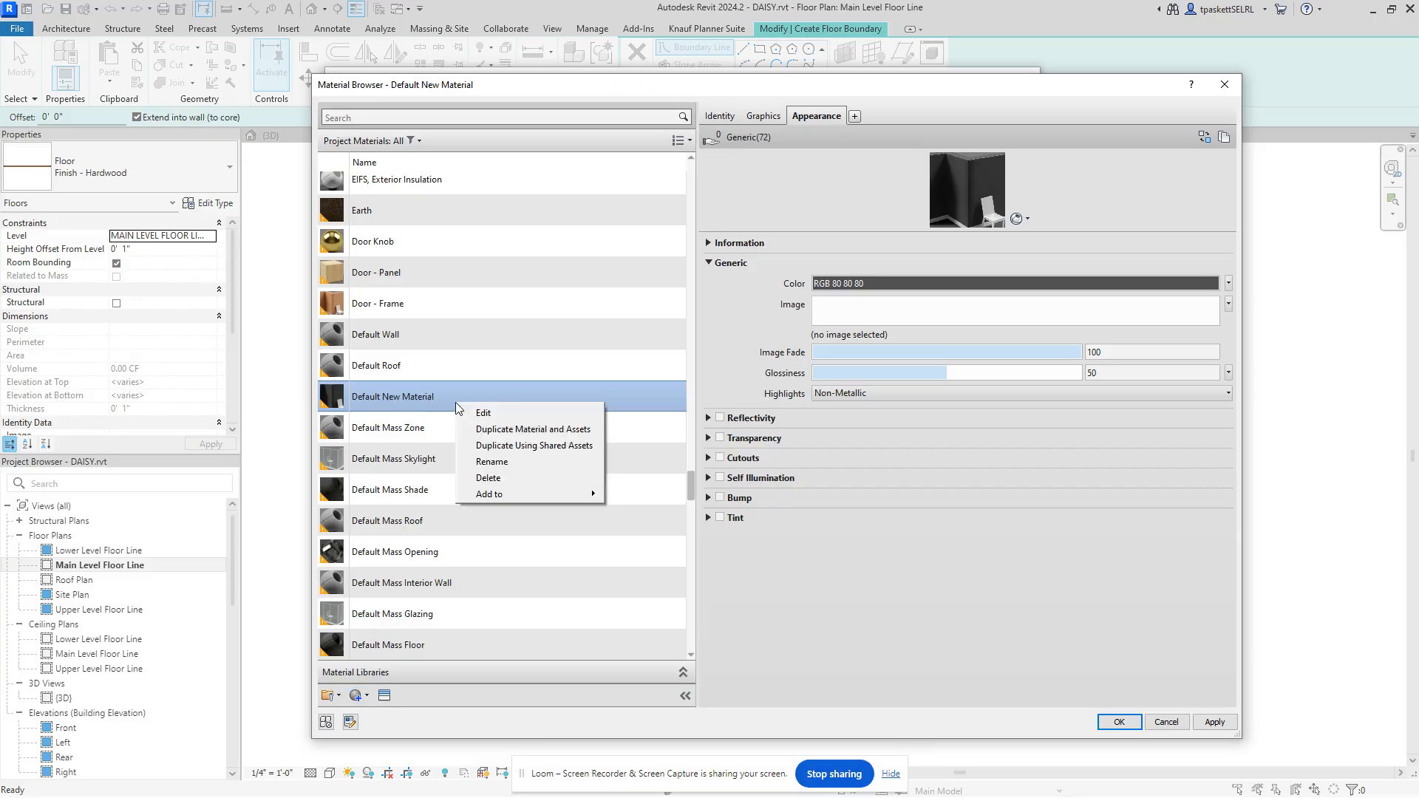
{"action": "left_click", "coordinate": [484, 462]}
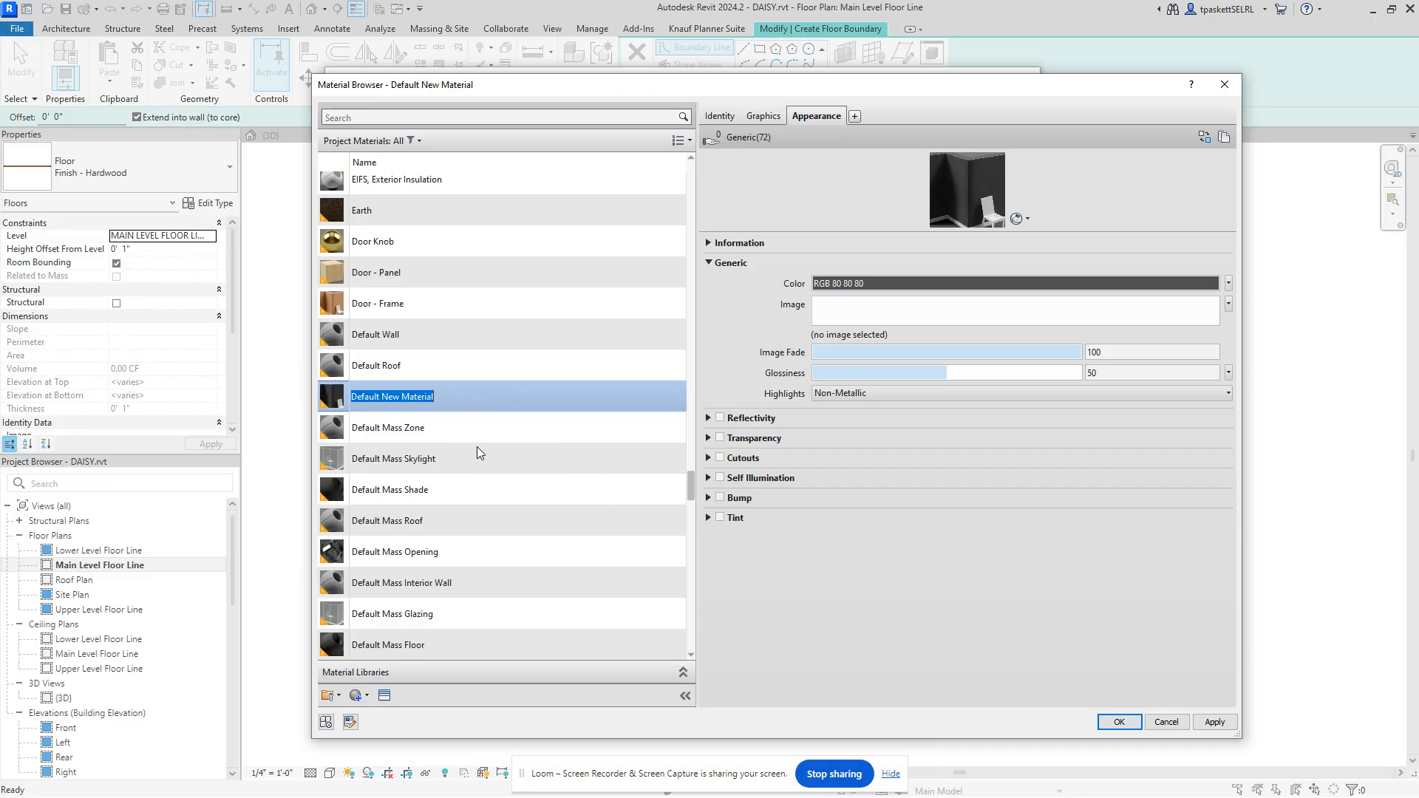
{"action": "type", "text": "Fins"}
{"action": "key", "text": "BackSpace"}
{"action": "type", "text": "ish - Parkay Kitchen"}
{"action": "key", "text": "Return"}
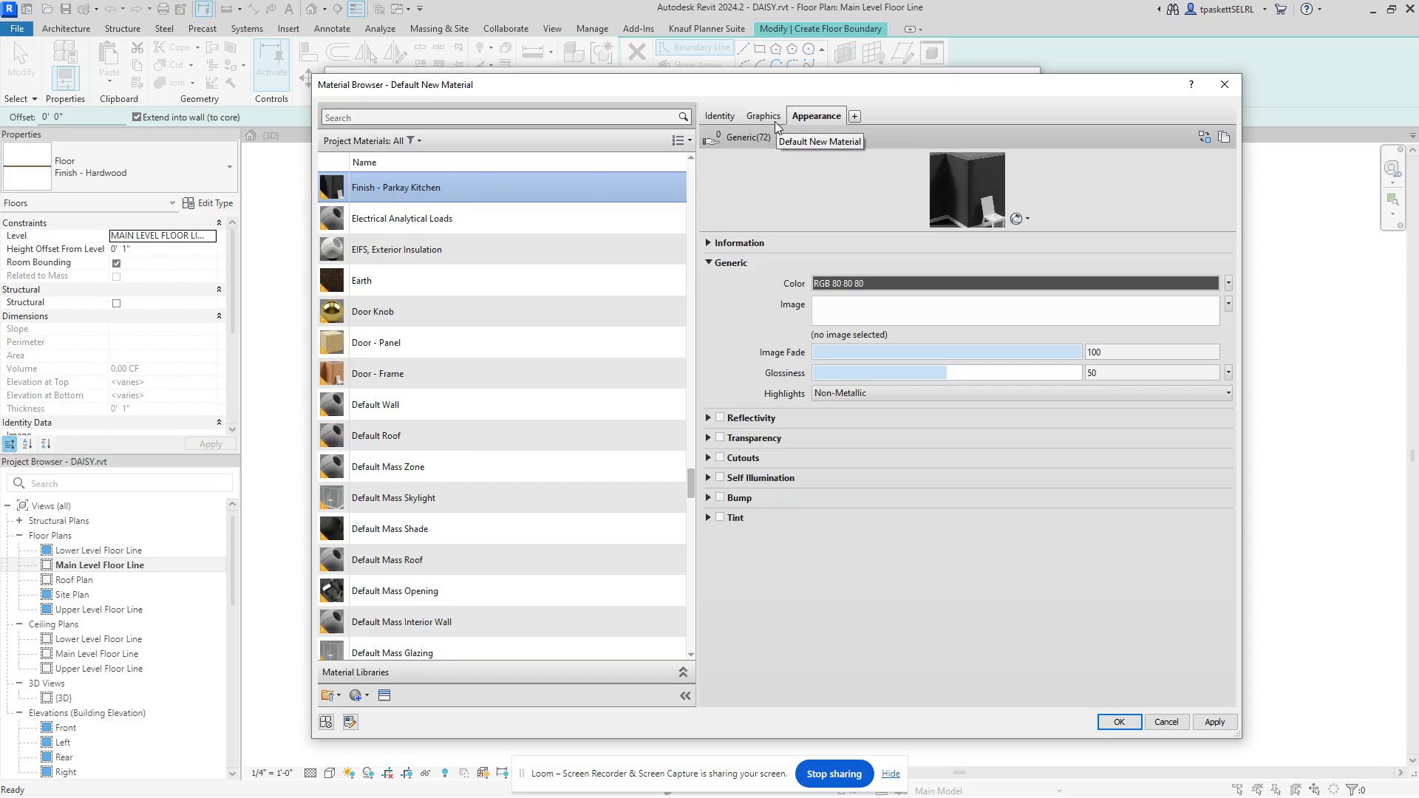
Step: Set the Class of the Finish - Parkay Kitchen material to Wood in its Identity settings
{"action": "left_click", "coordinate": [720, 116]}
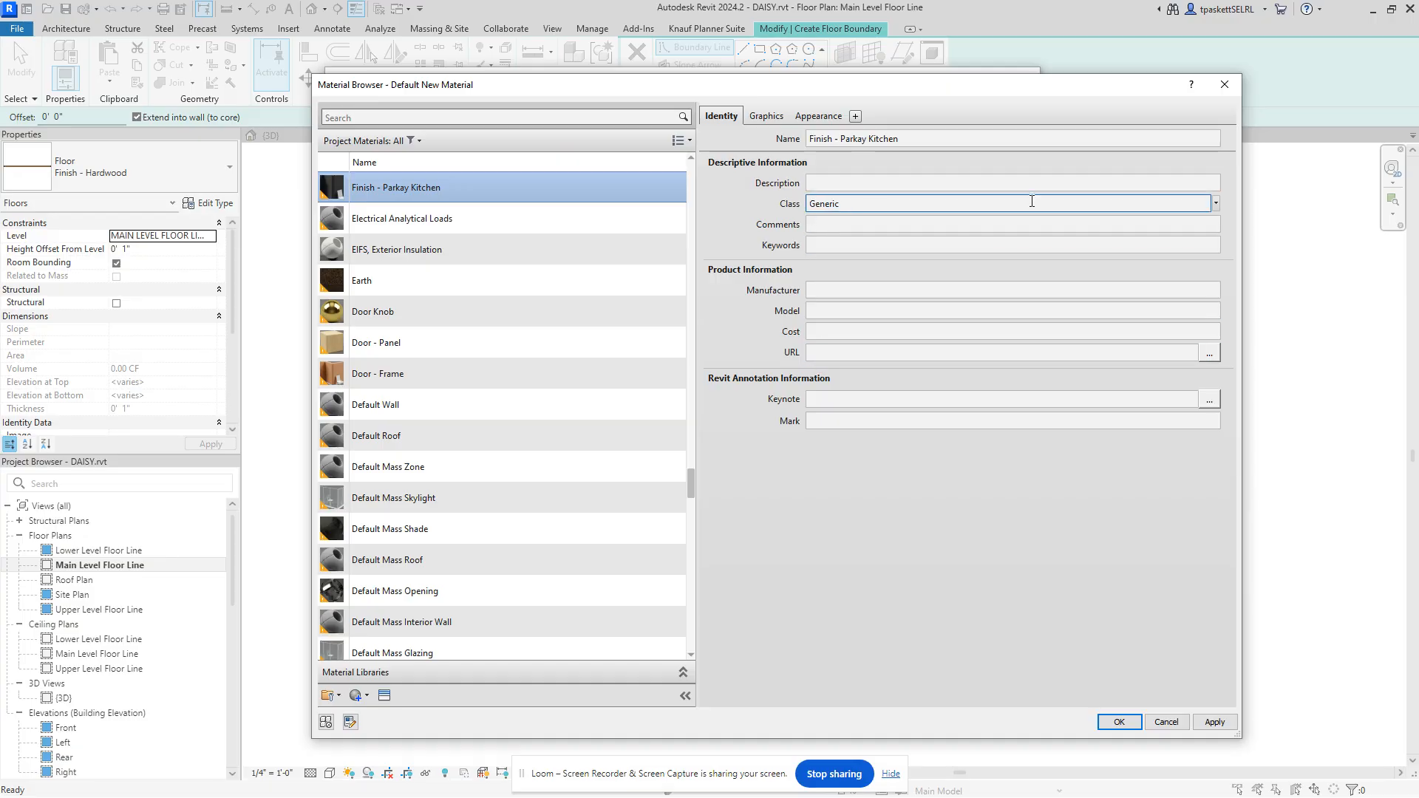
{"action": "left_click", "coordinate": [1200, 206]}
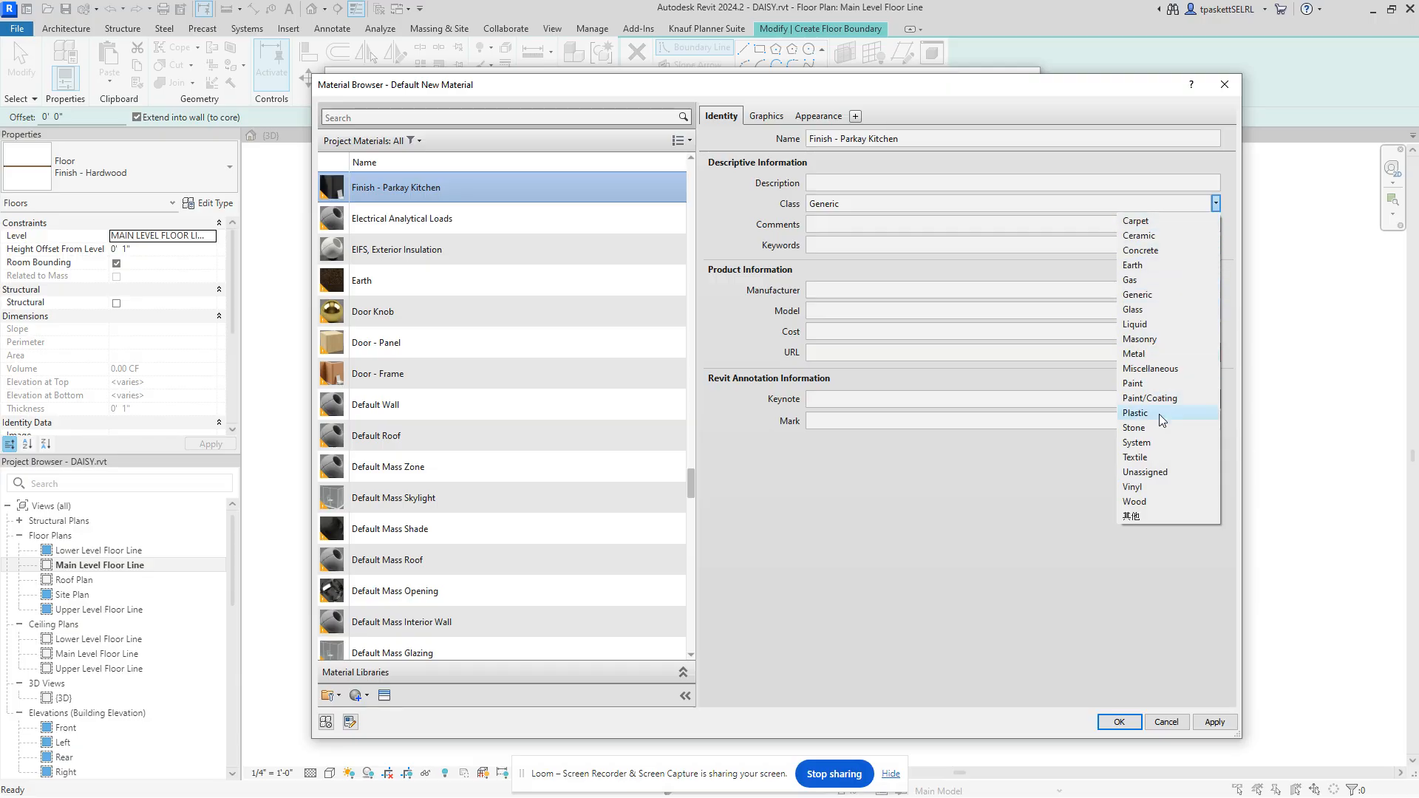
{"action": "left_click", "coordinate": [1141, 502]}
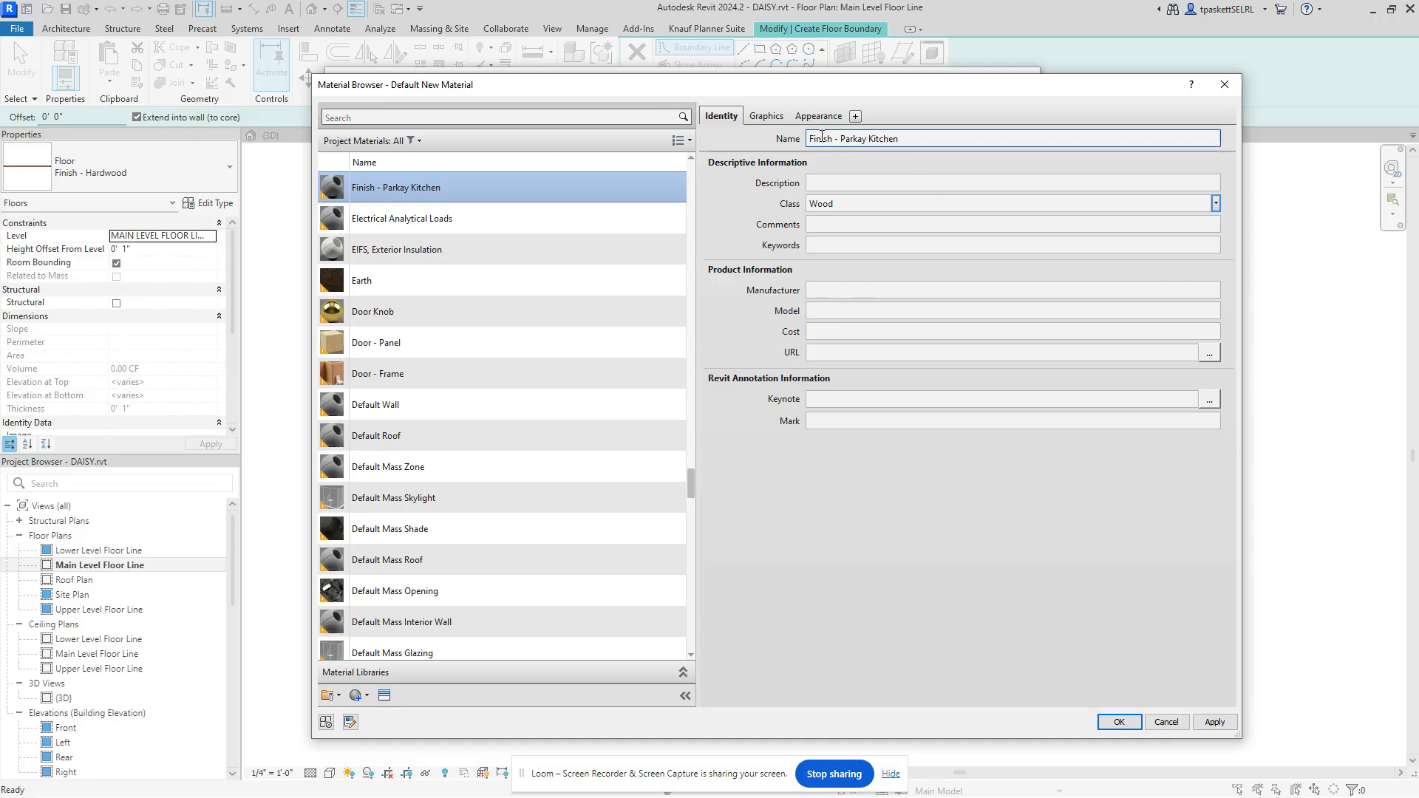
{"action": "left_click", "coordinate": [752, 116]}
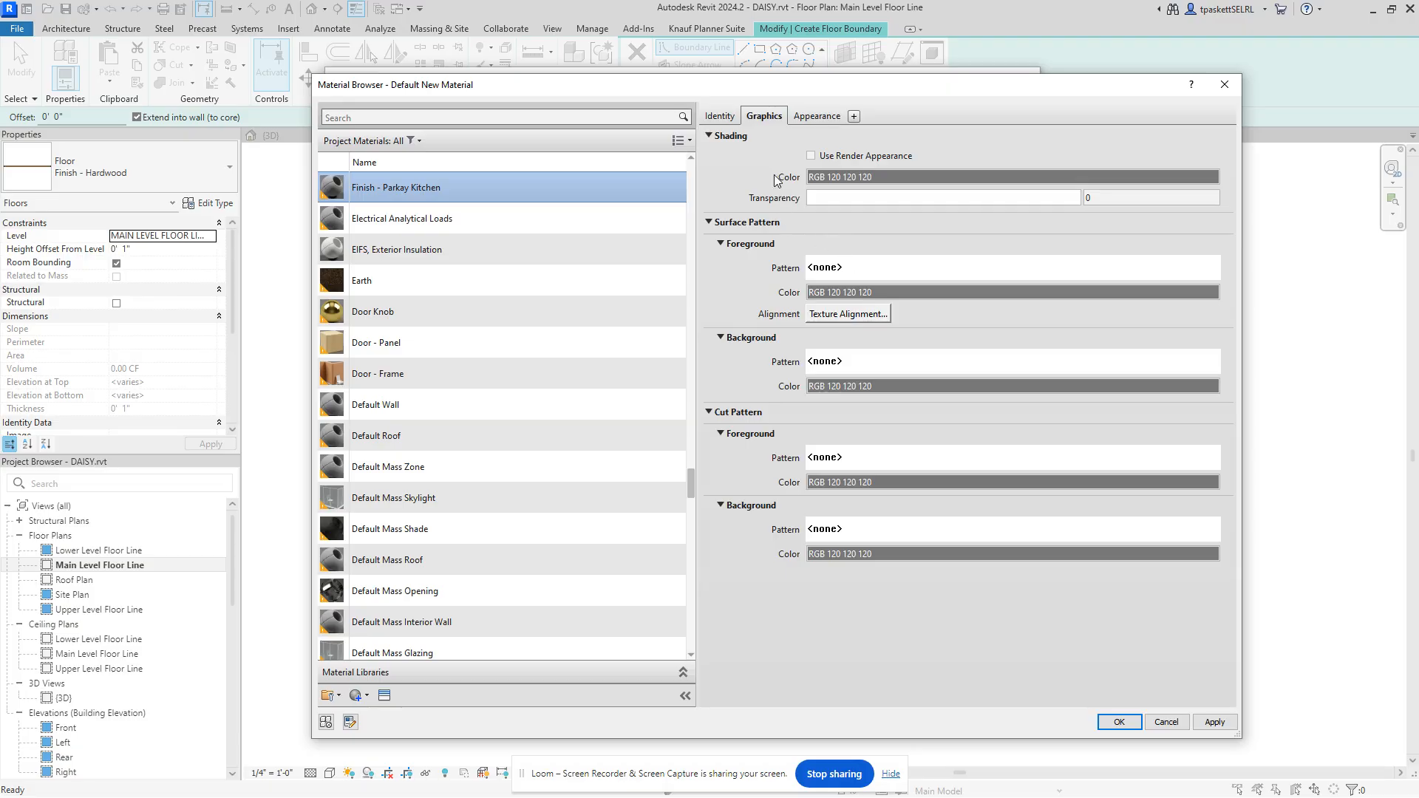
{"action": "left_click", "coordinate": [721, 118]}
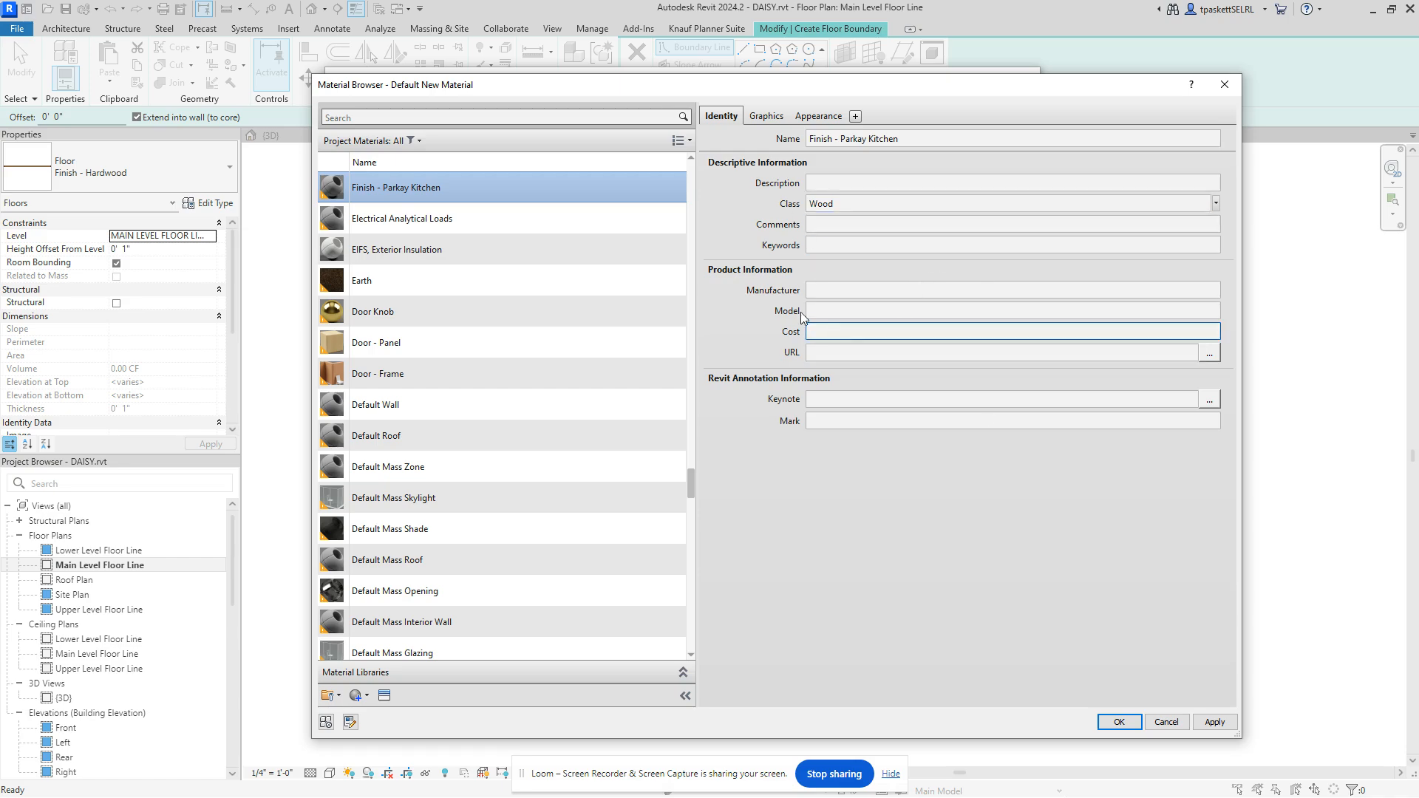
{"action": "left_click", "coordinate": [773, 116]}
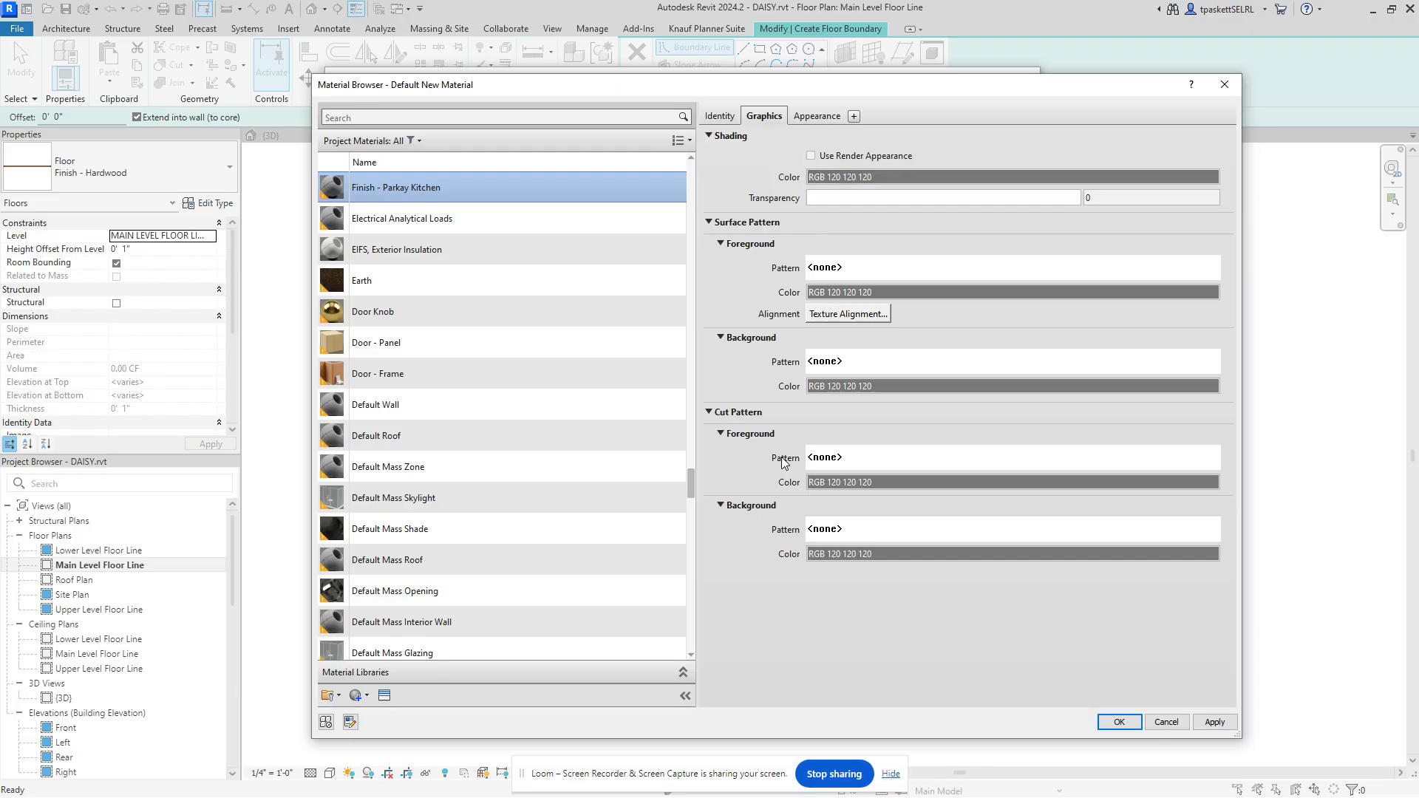
Step: Choose the Wood 3 fill pattern as the surface background pattern
{"action": "left_click", "coordinate": [942, 362]}
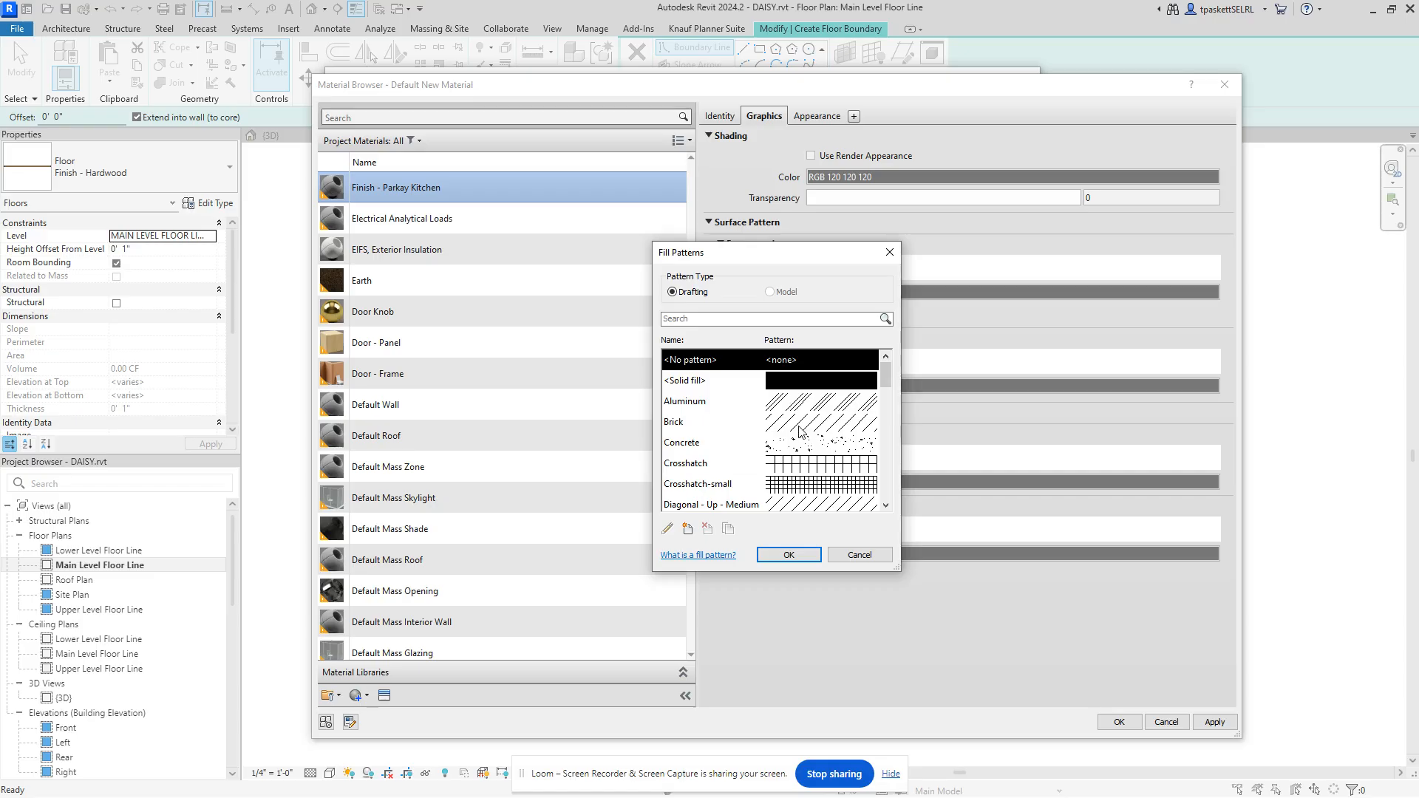
{"action": "scroll", "coordinate": [803, 427], "scroll_direction": "down", "scroll_amount": 1}
{"action": "scroll", "coordinate": [803, 427], "scroll_direction": "down", "scroll_amount": 5}
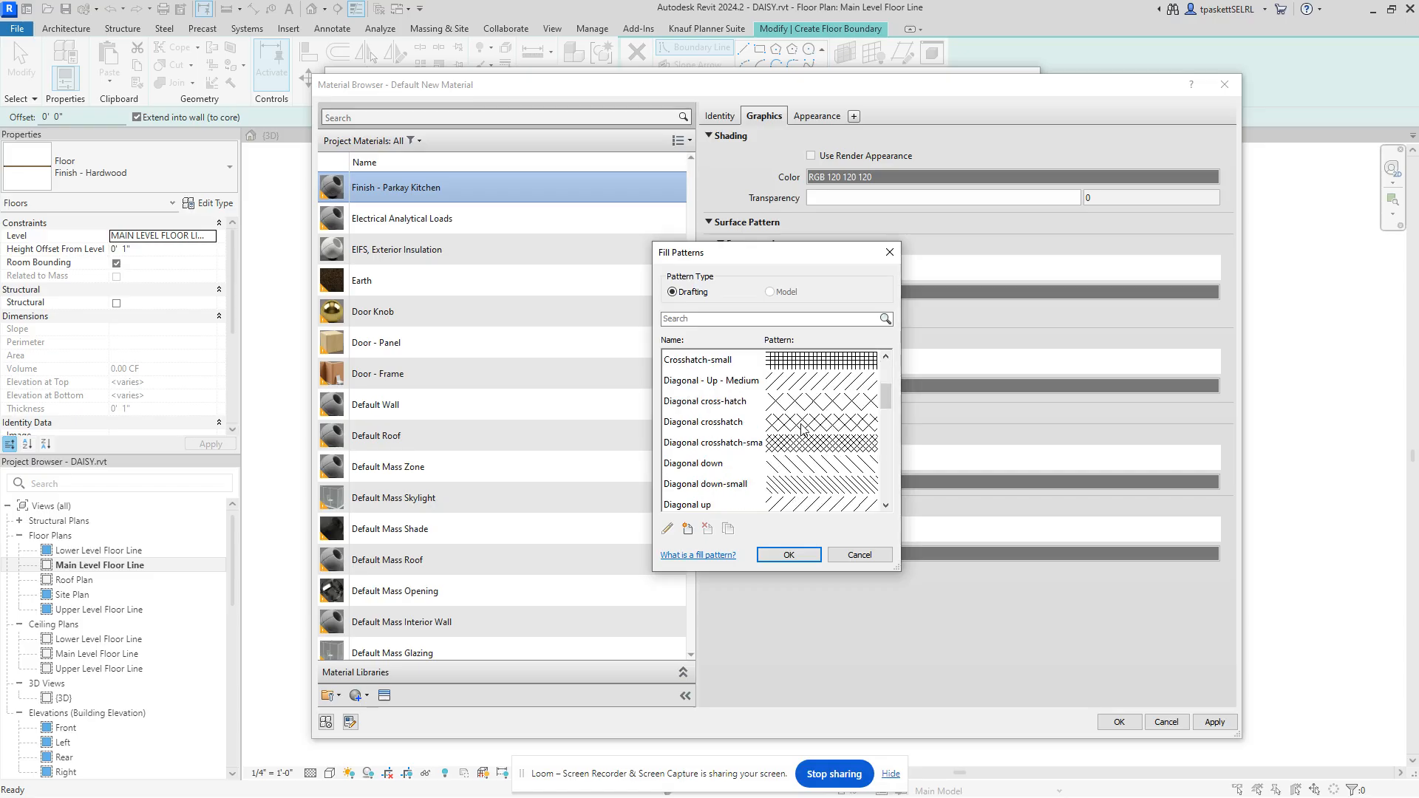
{"action": "scroll", "coordinate": [800, 433], "scroll_direction": "down", "scroll_amount": 5}
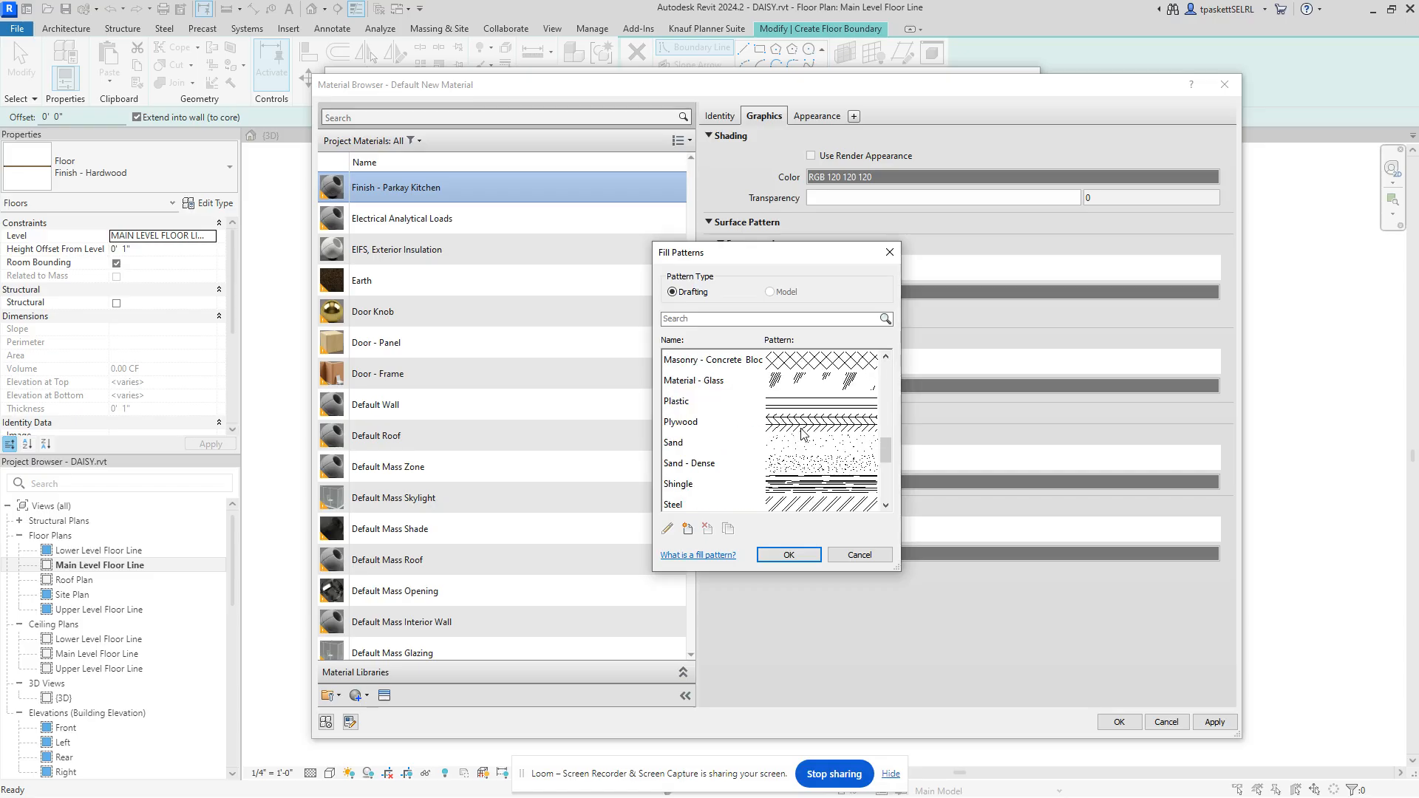
{"action": "left_click", "coordinate": [801, 464]}
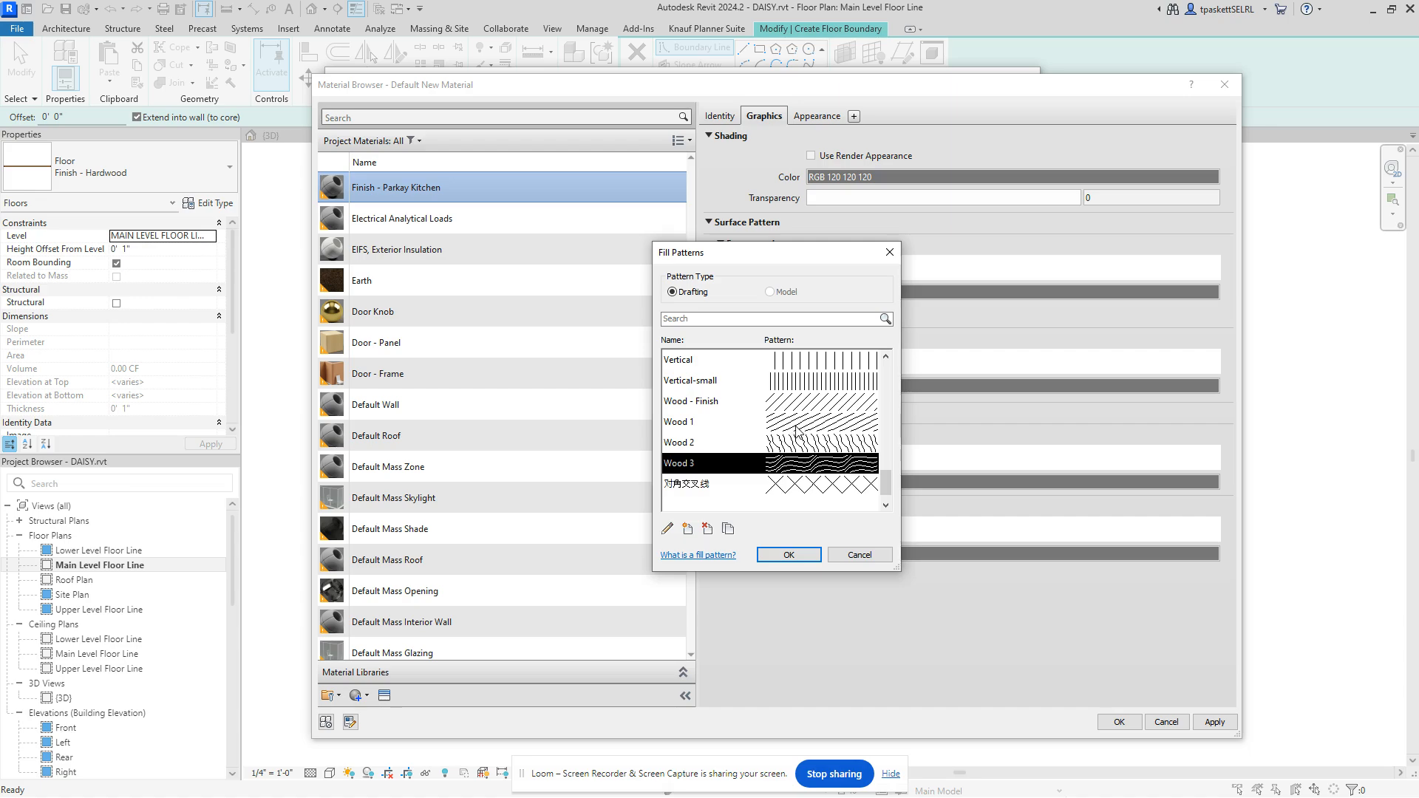
{"action": "left_click", "coordinate": [787, 554]}
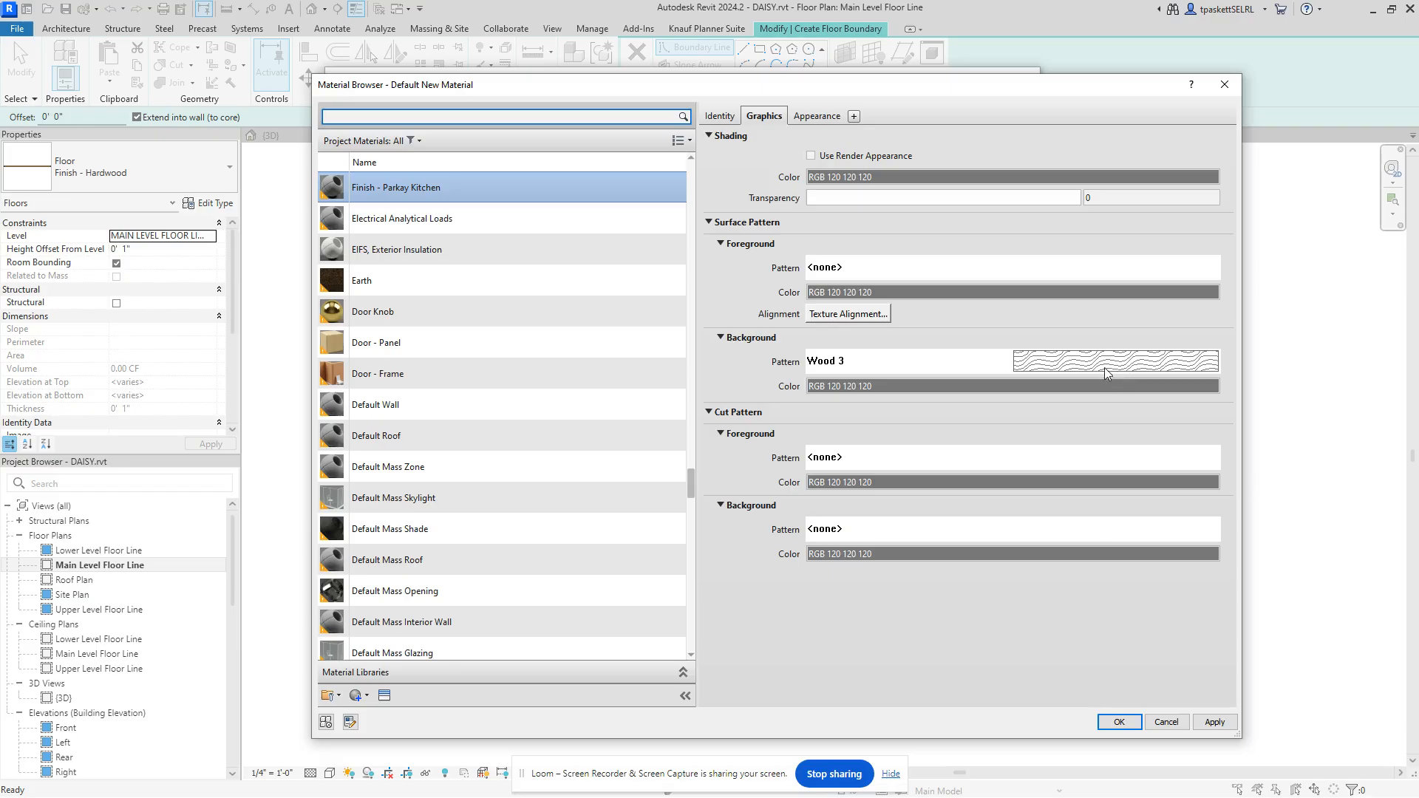
Step: Show the material's Appearance properties and bring the 'computer color code' search results into view
{"action": "left_click", "coordinate": [816, 117]}
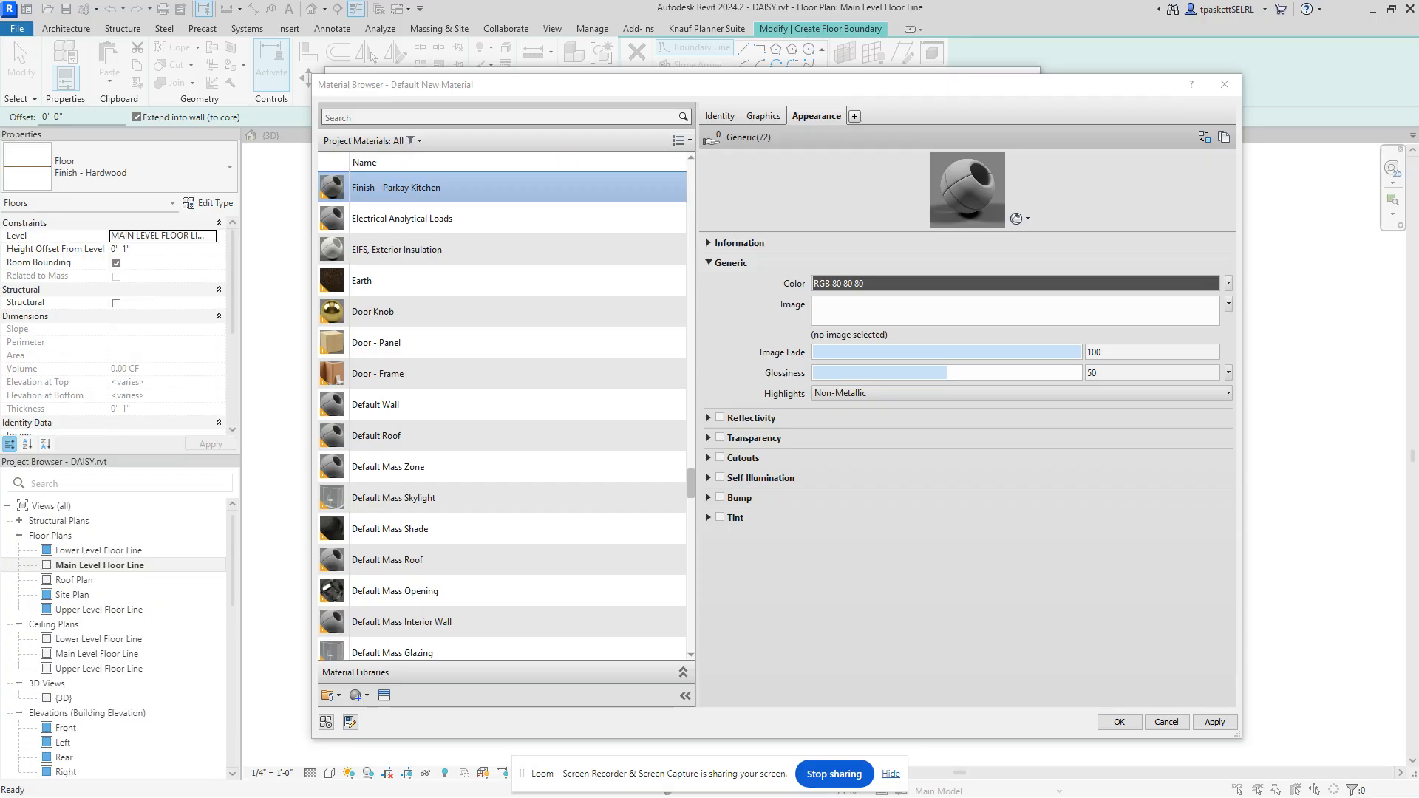
{"action": "left_click_drag", "start_coordinate": [1418, 214], "coordinate": [652, 113]}
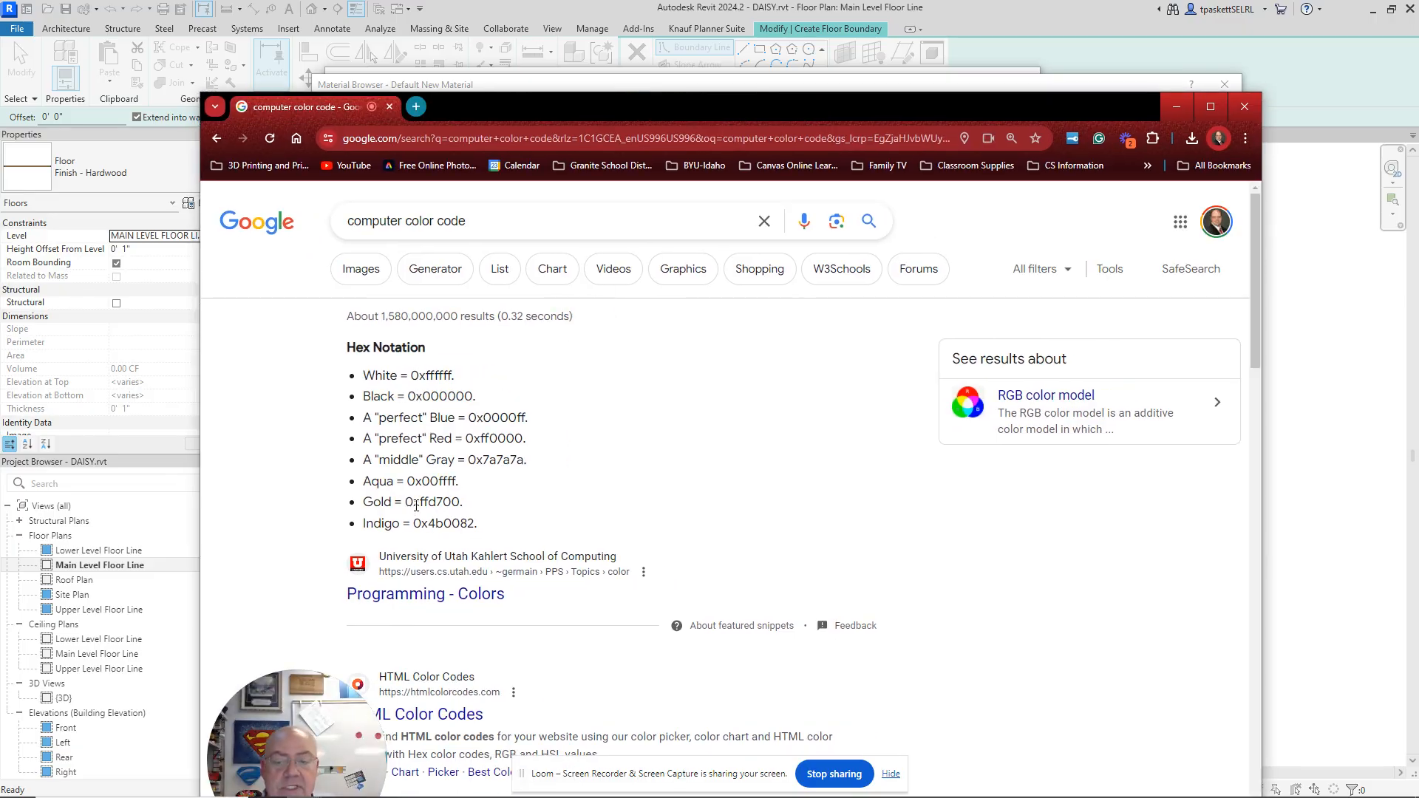
Step: Read the Hex Notation section of the Programming - Colors page, then move the browser off screen
{"action": "scroll", "coordinate": [400, 310], "scroll_direction": "down", "scroll_amount": 2}
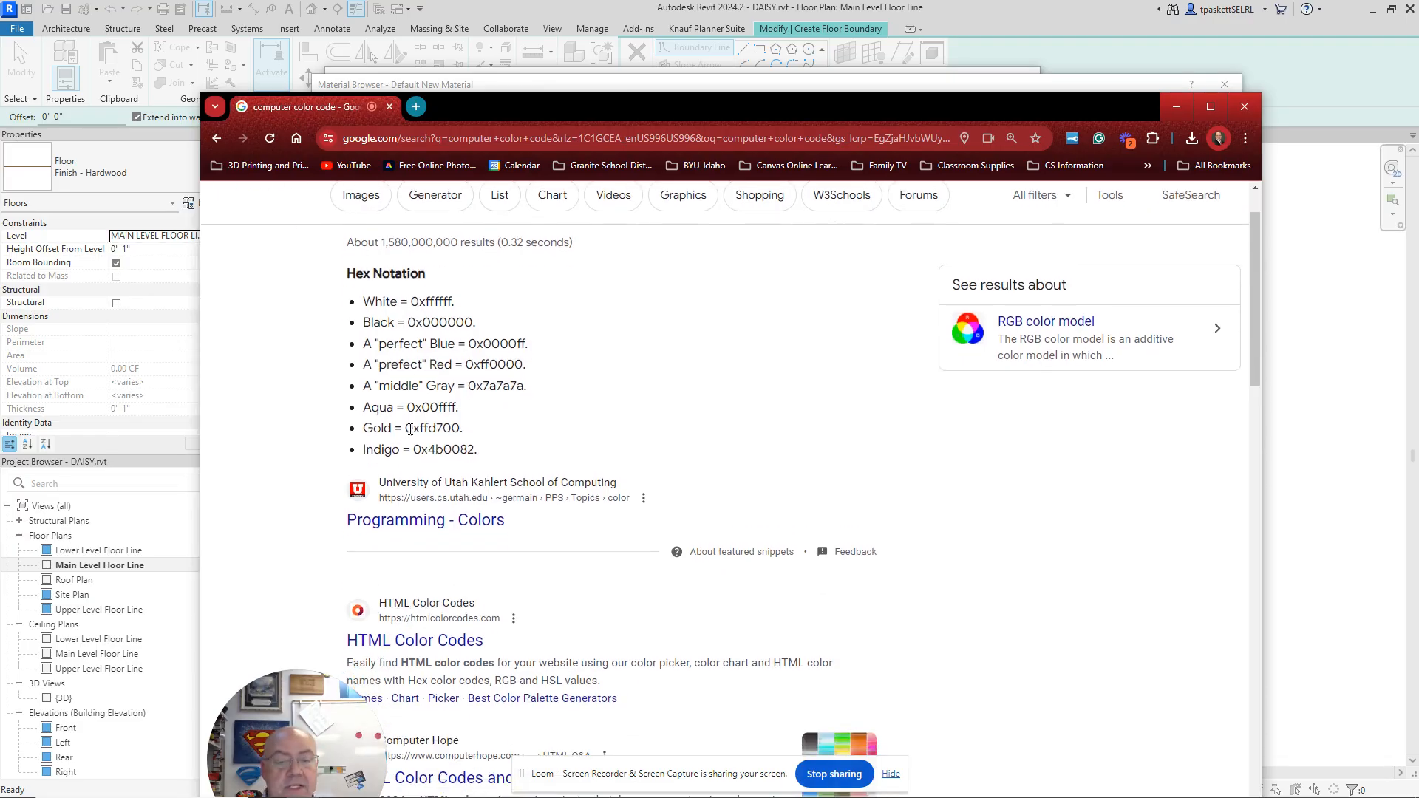
{"action": "left_click", "coordinate": [411, 456]}
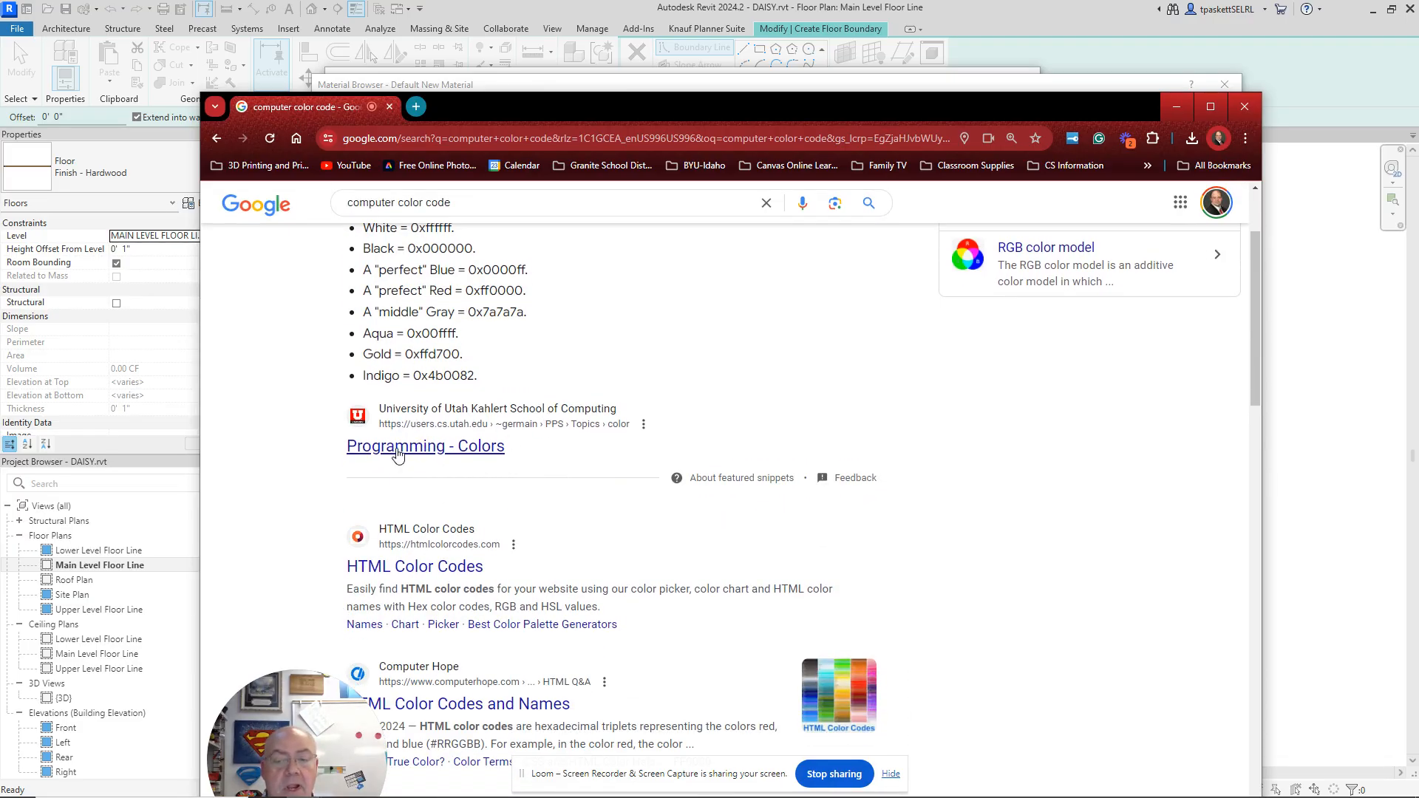
{"action": "scroll", "coordinate": [270, 495], "scroll_direction": "down", "scroll_amount": 1}
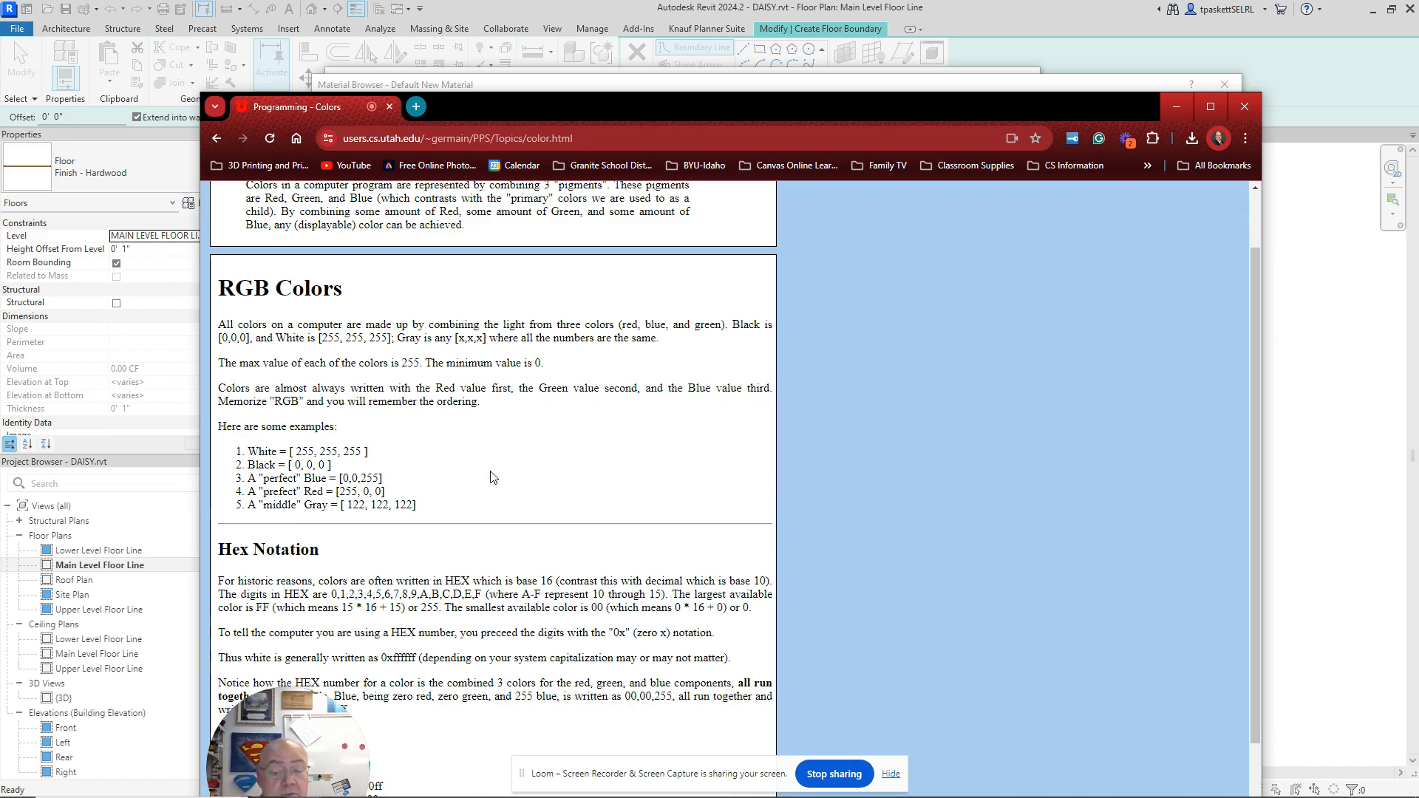
{"action": "scroll", "coordinate": [447, 469], "scroll_direction": "down", "scroll_amount": 2}
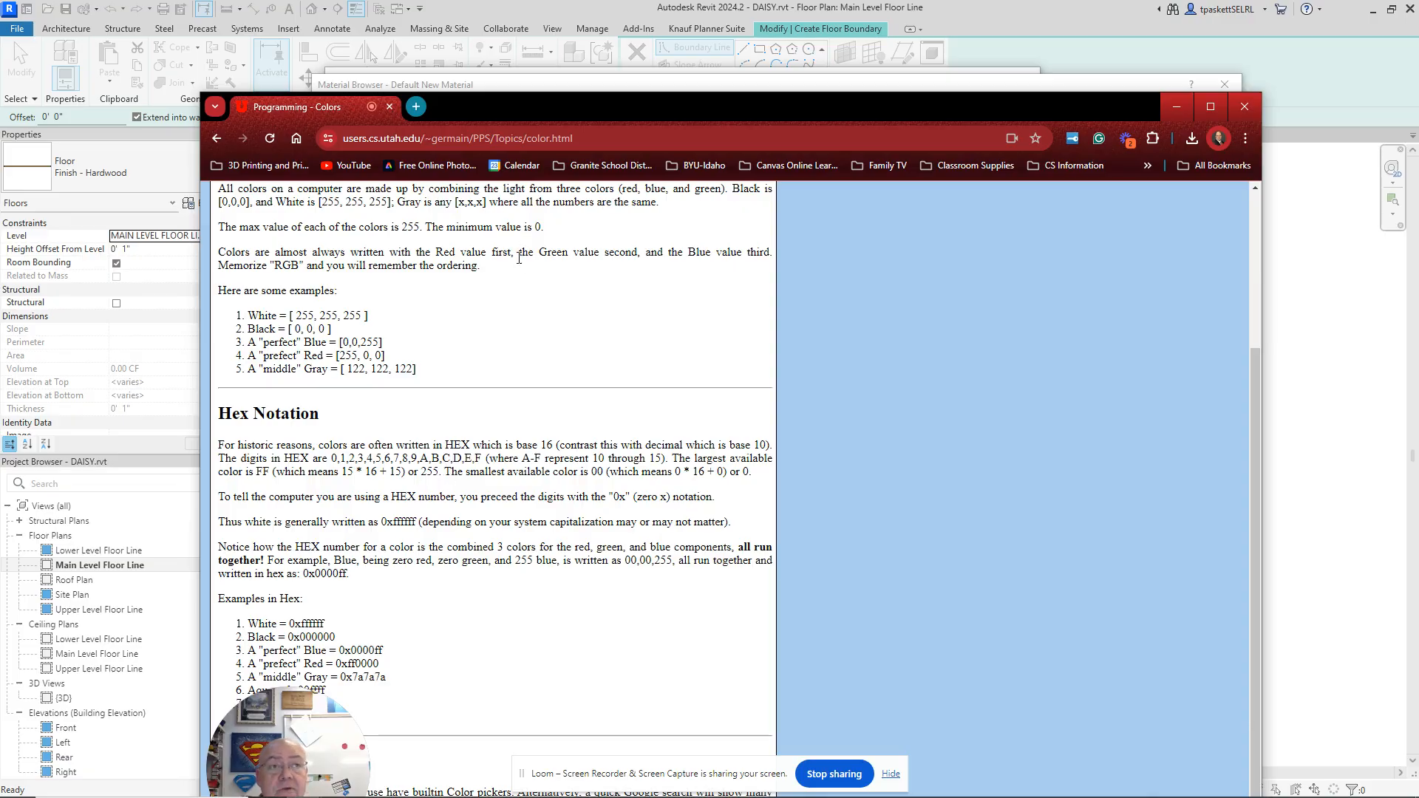
{"action": "left_click_drag", "start_coordinate": [600, 100], "coordinate": [1418, 155]}
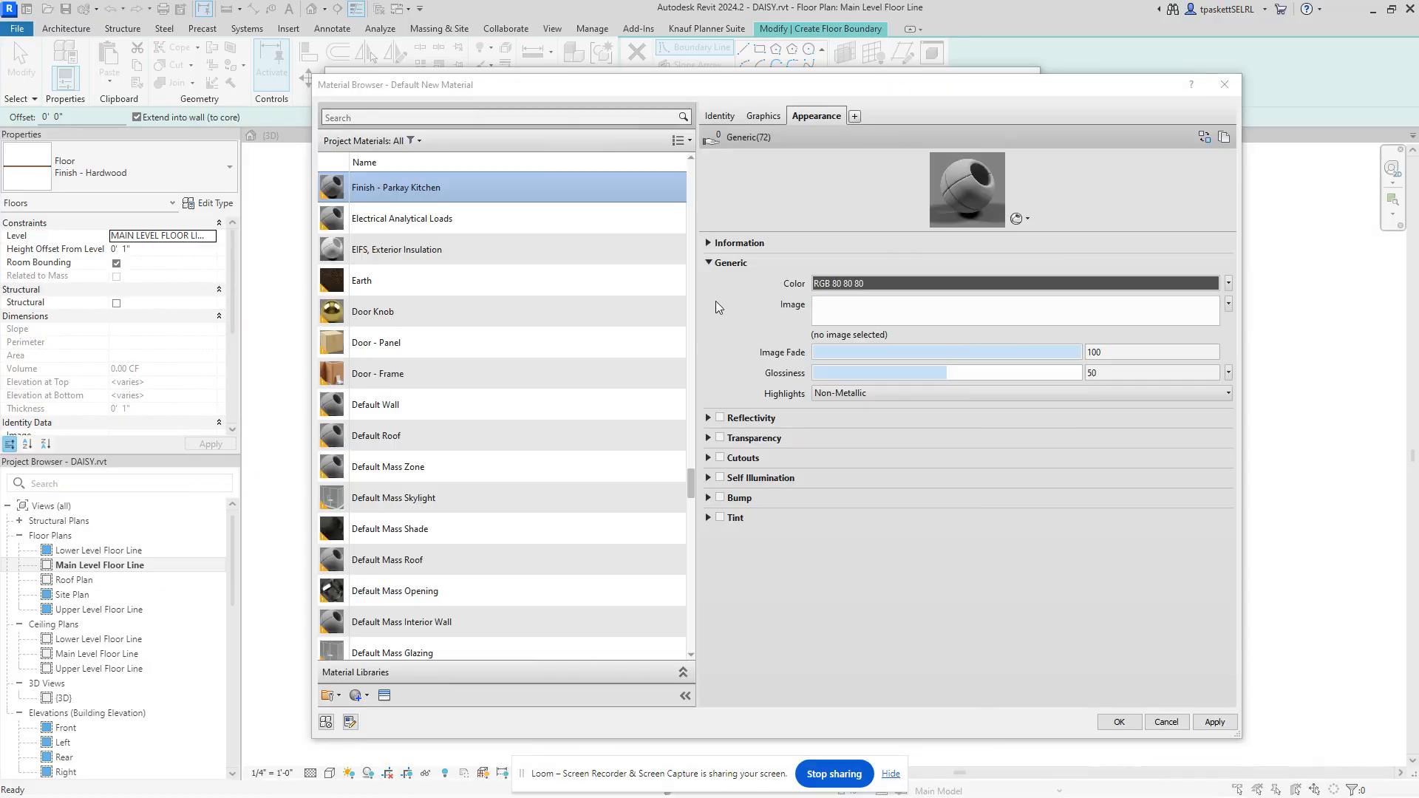
Step: Load park.jpg as the material's generic appearance image and open its Texture Editor
{"action": "left_click", "coordinate": [850, 336]}
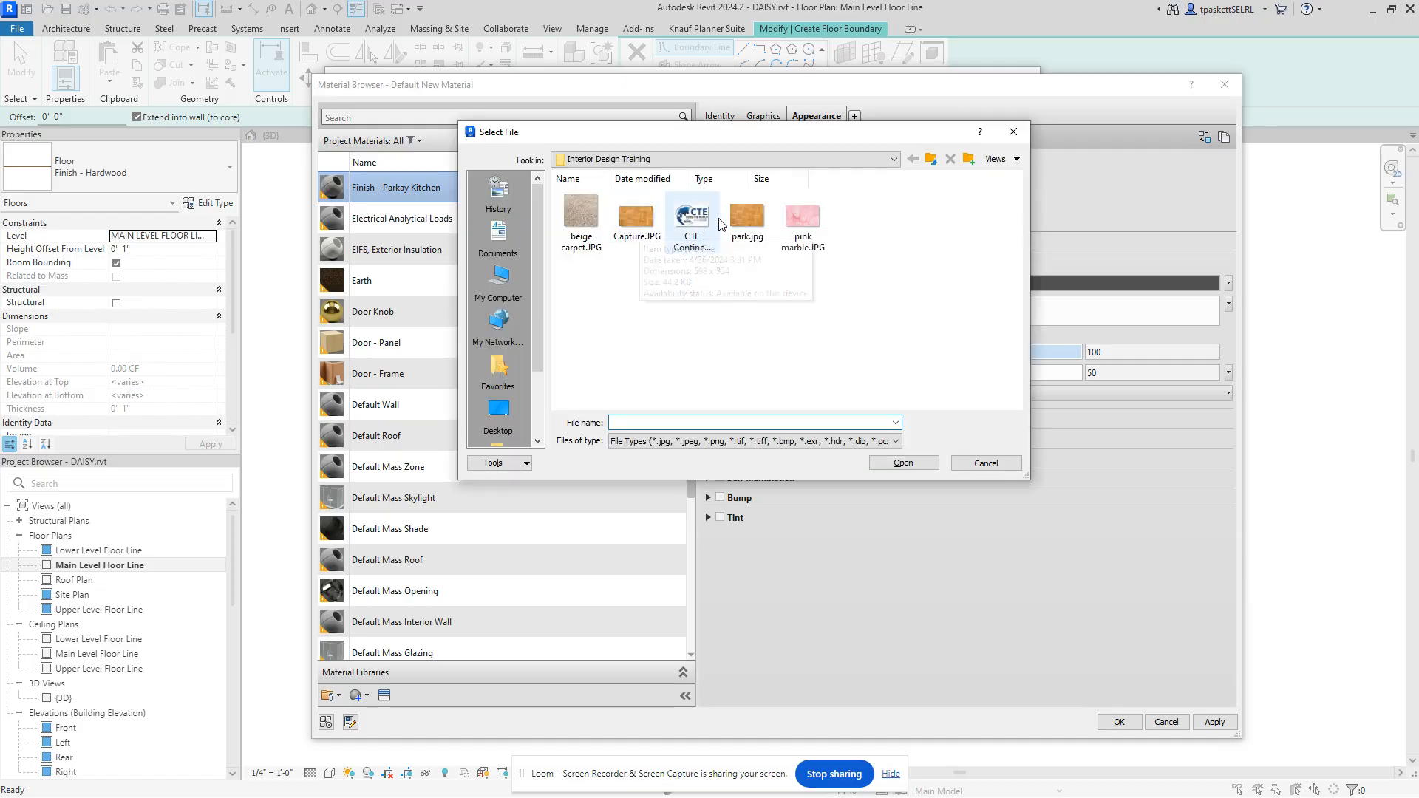
{"action": "left_click", "coordinate": [746, 218]}
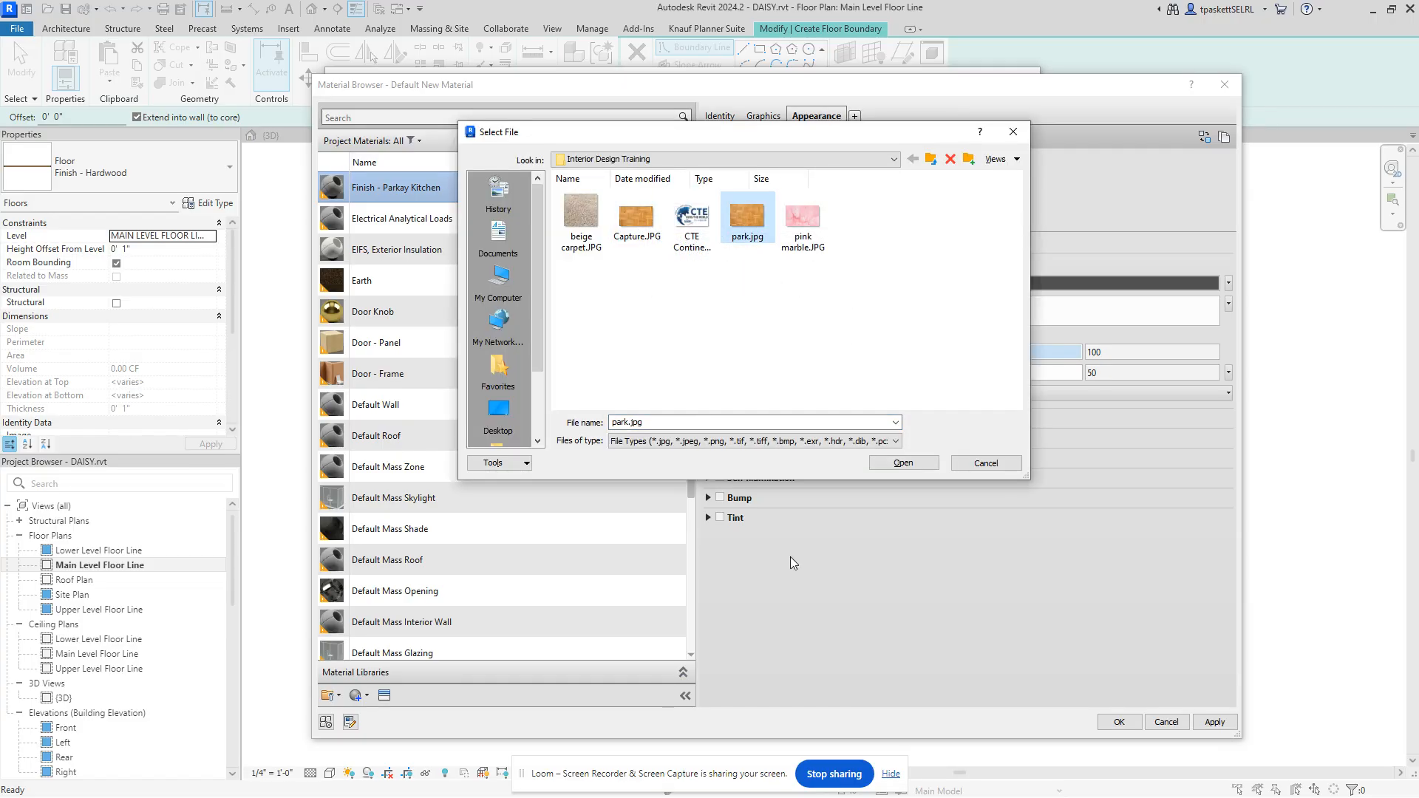
{"action": "left_click", "coordinate": [902, 463]}
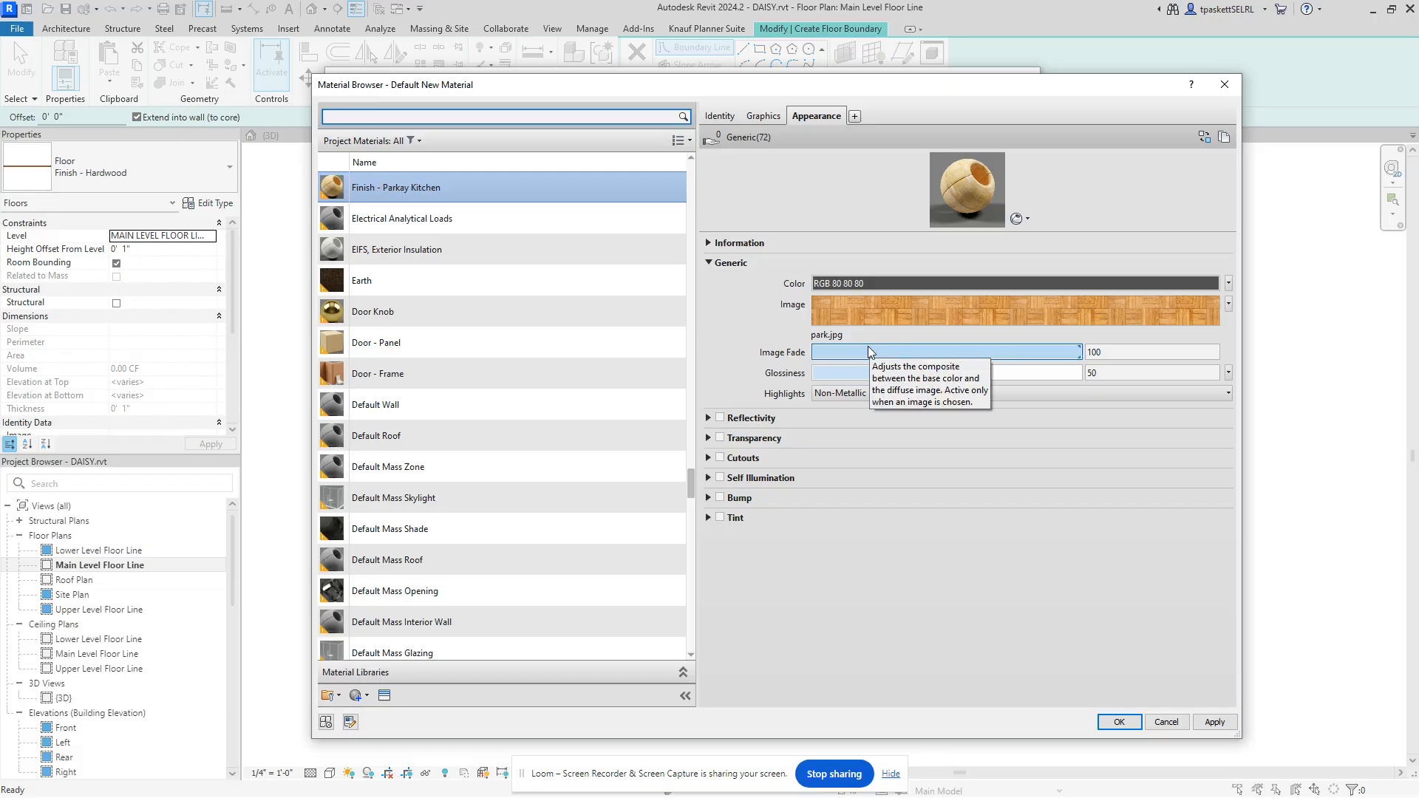
{"action": "left_click", "coordinate": [916, 307]}
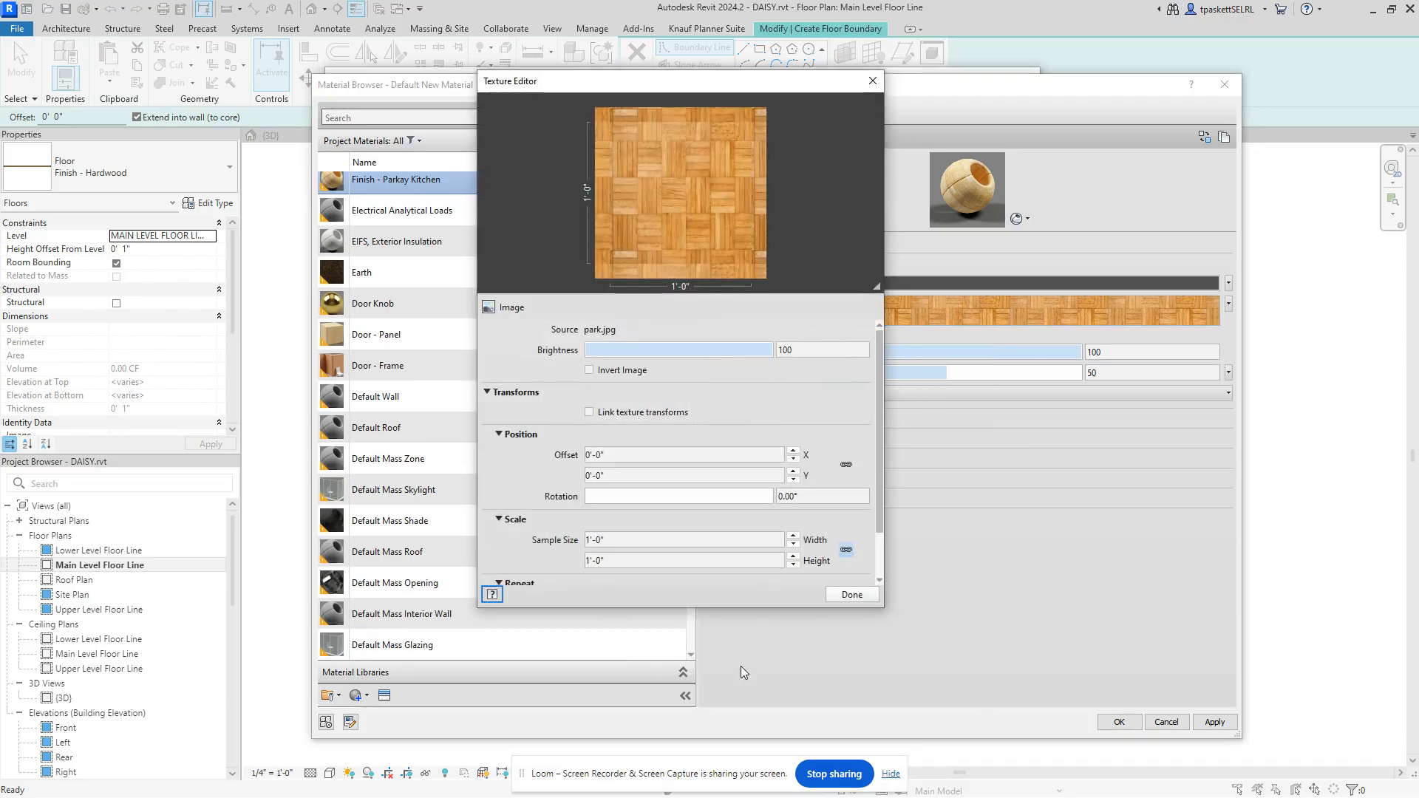
Step: Set both Horizontal and Vertical repeat of the park.jpg texture to Tile
{"action": "left_click_drag", "start_coordinate": [887, 612], "coordinate": [1177, 711]}
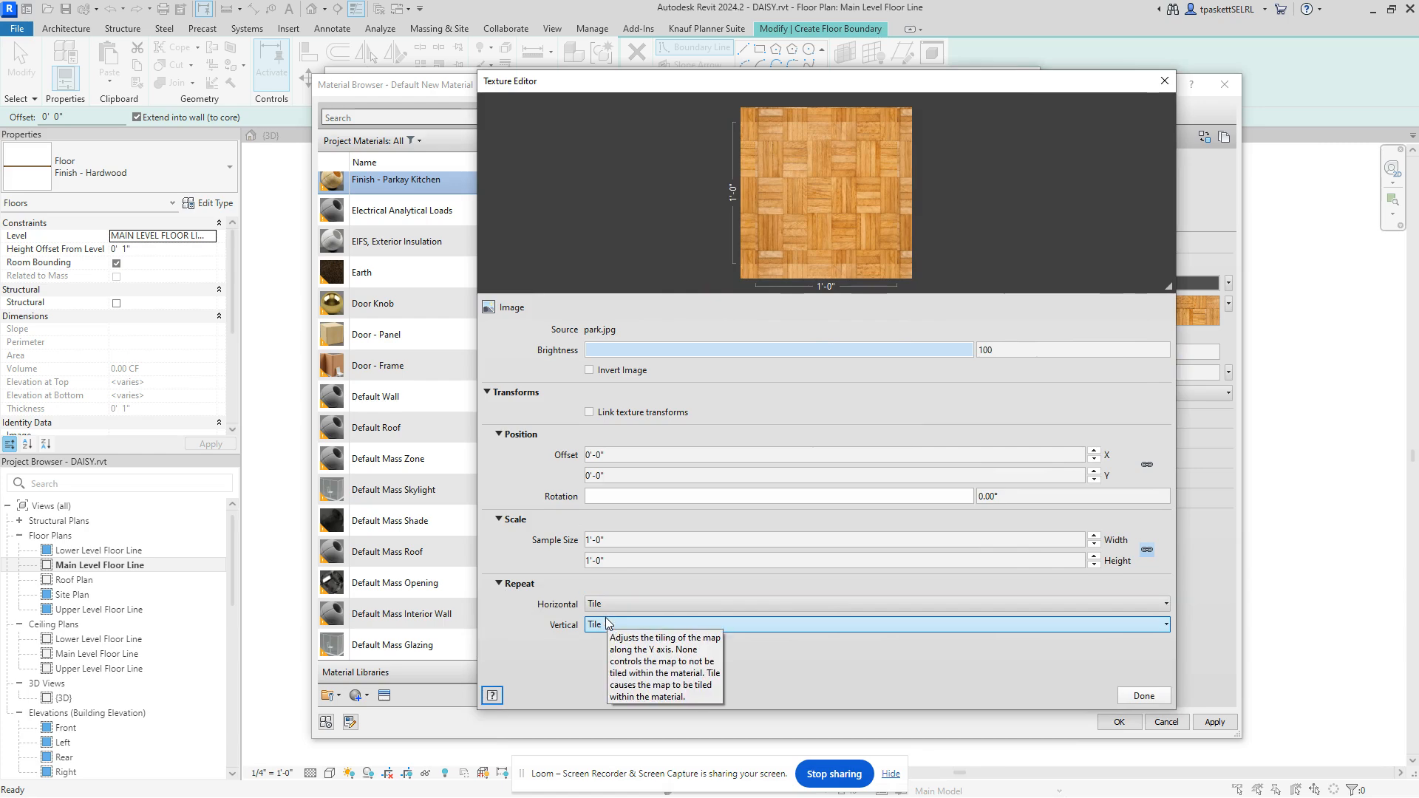
{"action": "left_click", "coordinate": [615, 627]}
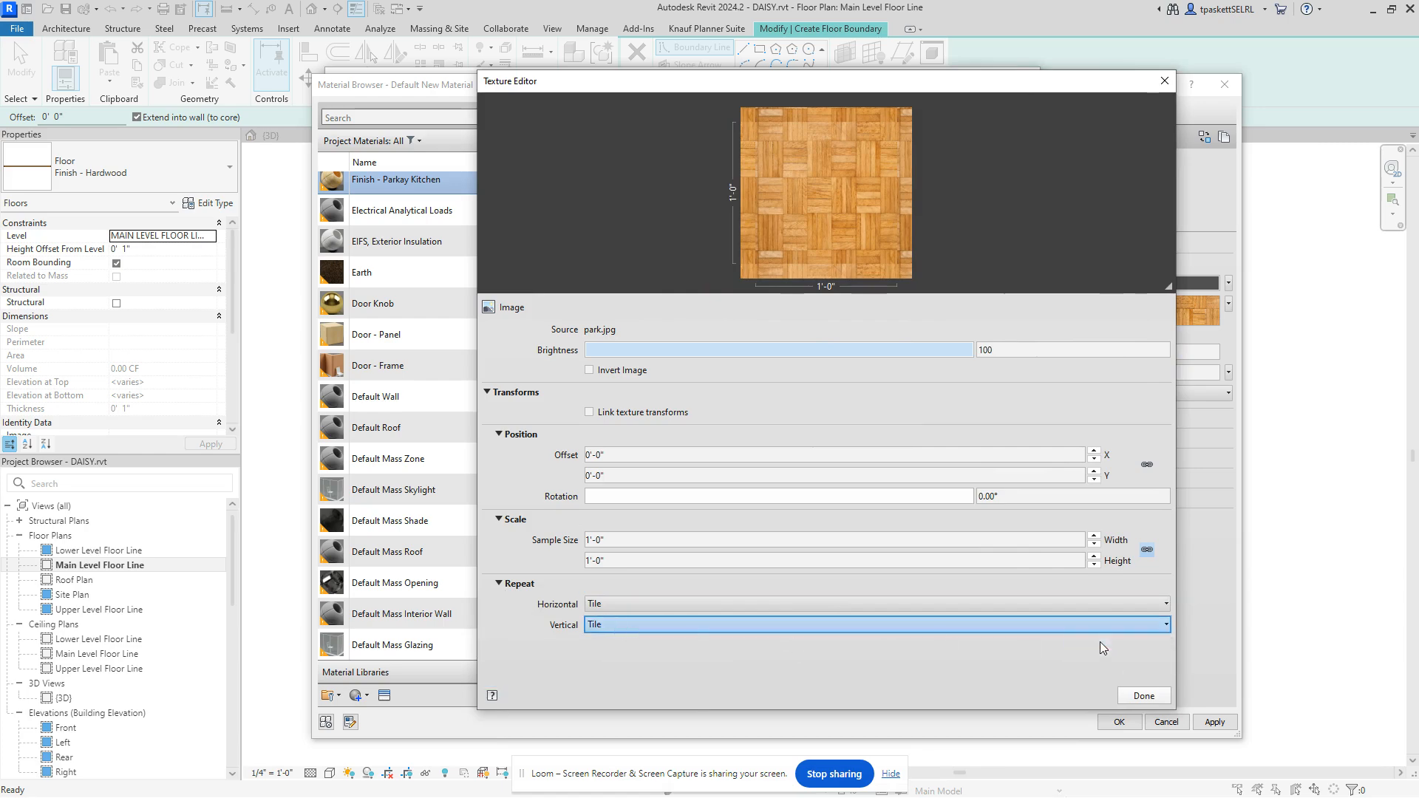
{"action": "left_click", "coordinate": [1100, 641]}
{"action": "left_click", "coordinate": [1142, 606]}
{"action": "left_click", "coordinate": [1110, 623]}
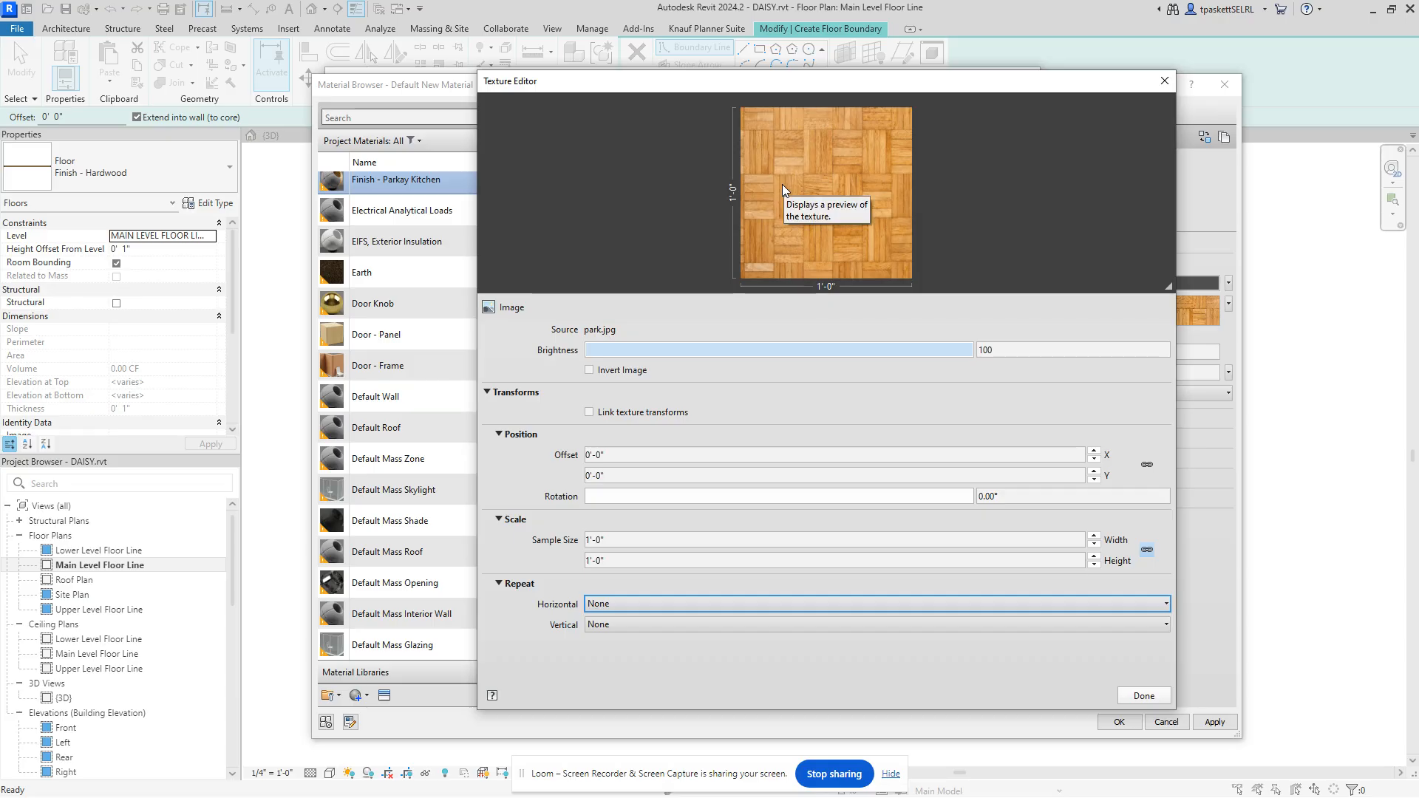
{"action": "left_click", "coordinate": [1160, 604]}
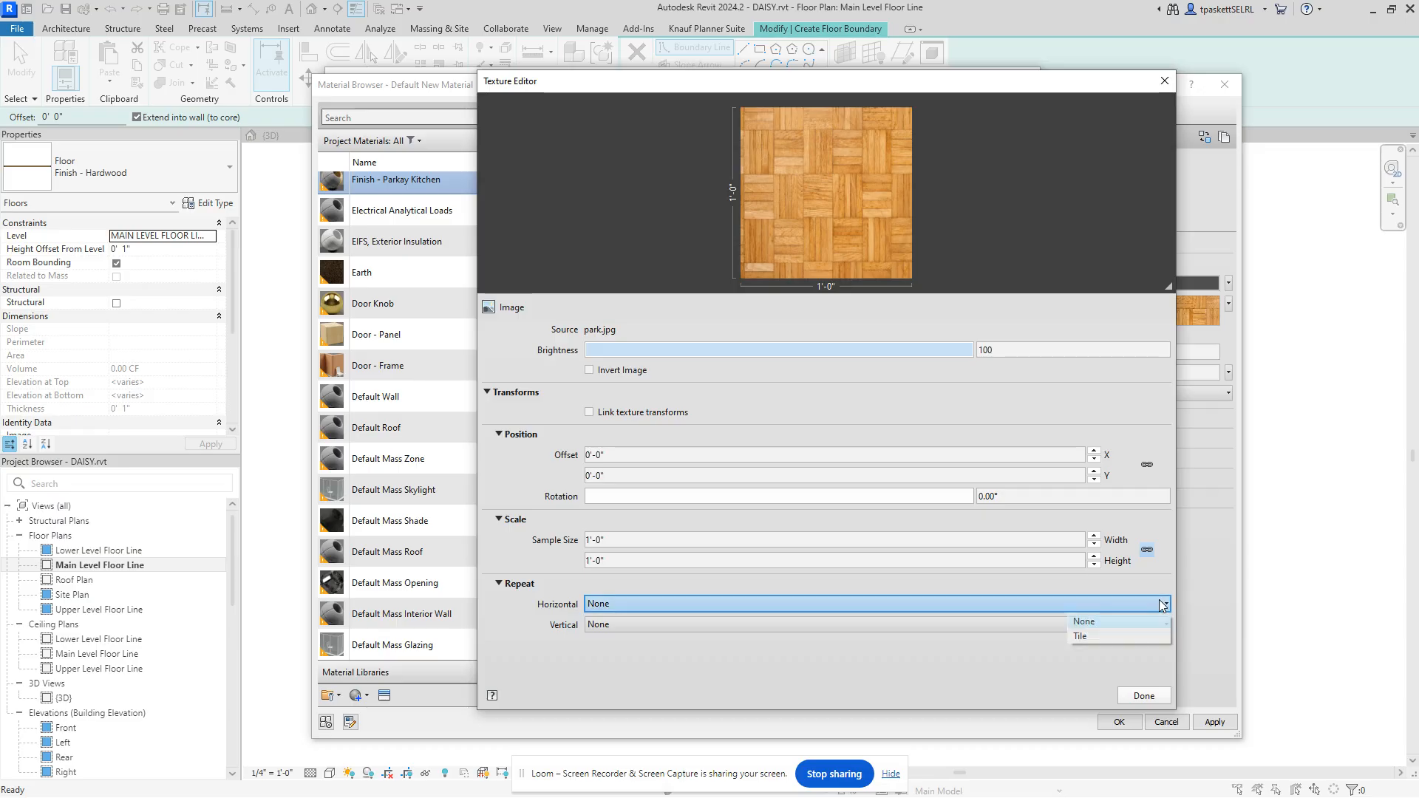
{"action": "left_click", "coordinate": [1102, 636]}
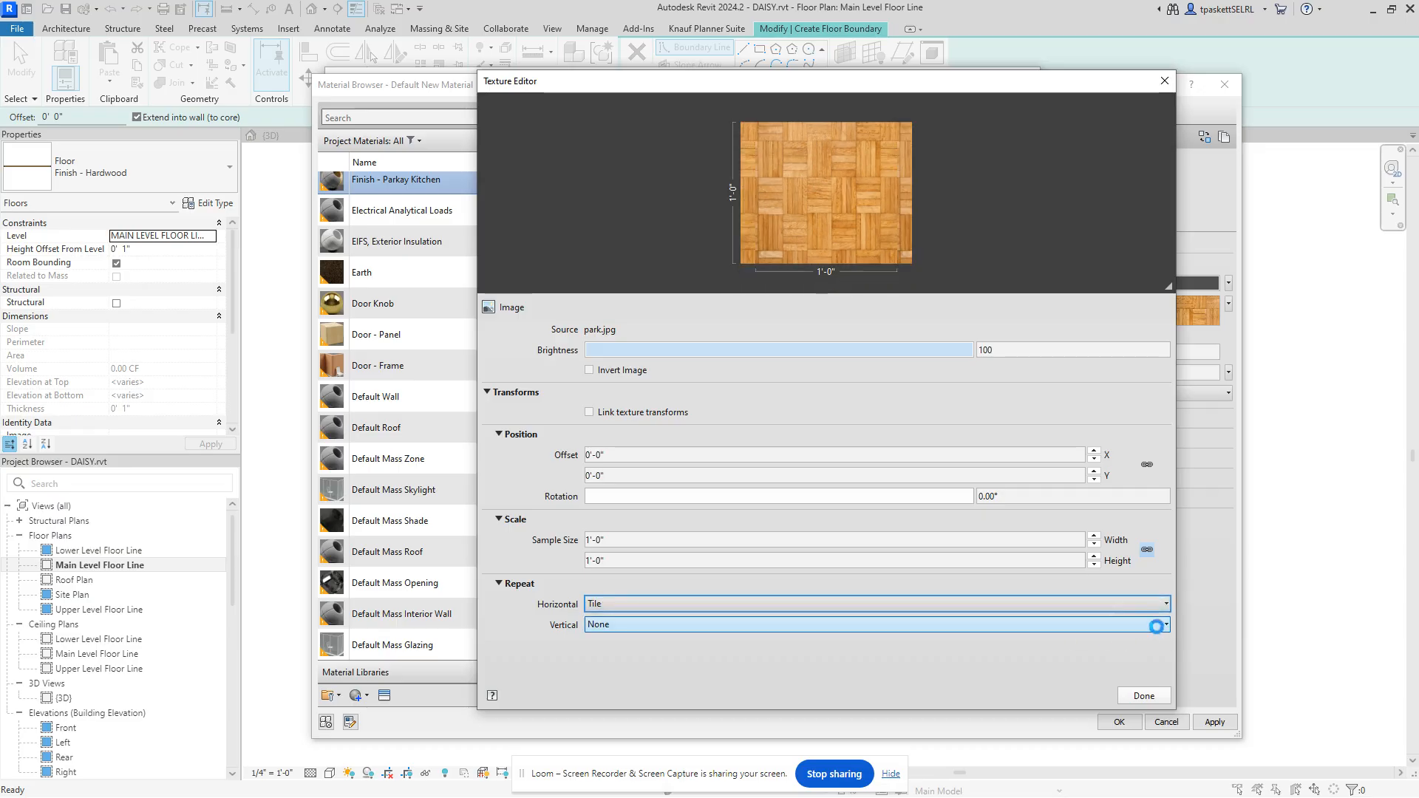
{"action": "left_click", "coordinate": [1165, 625]}
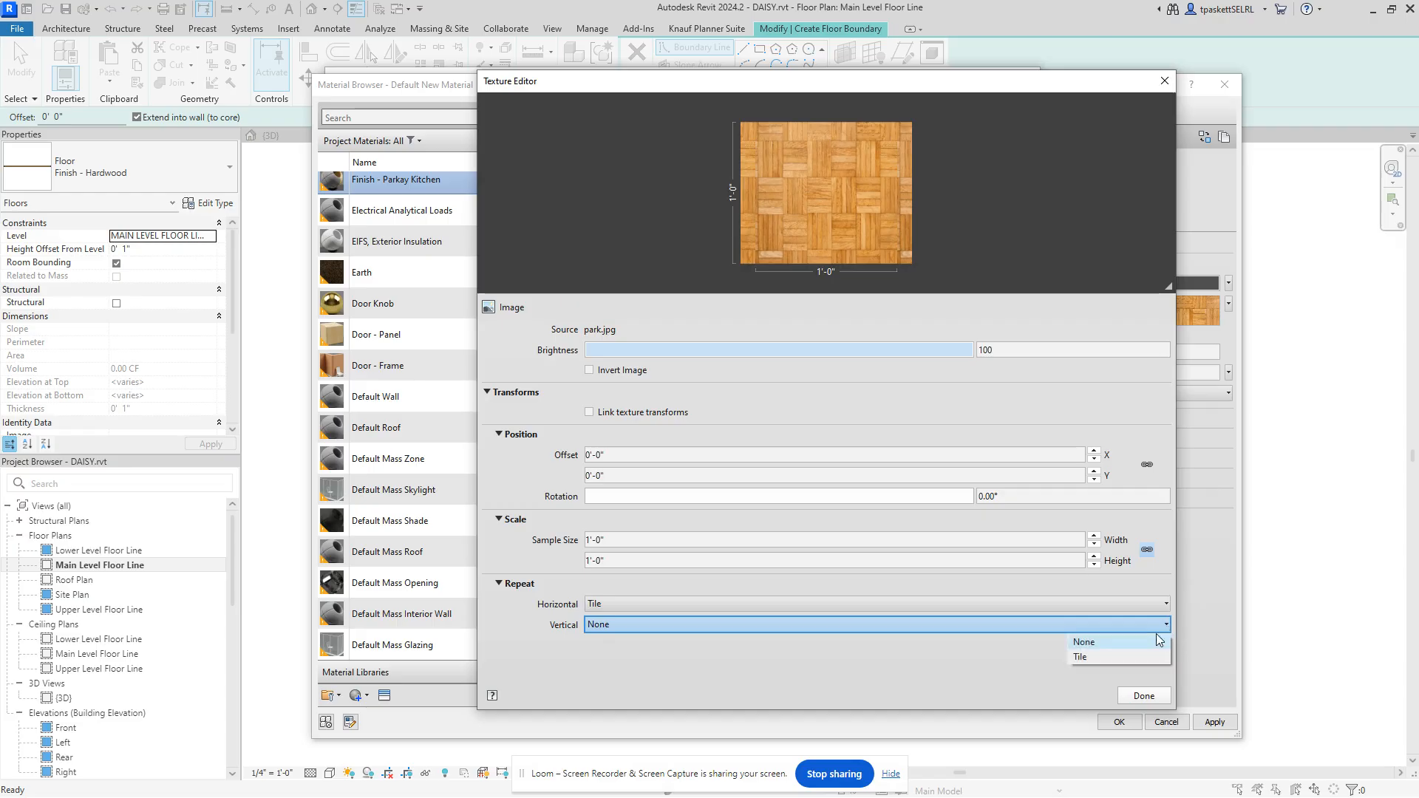
{"action": "left_click", "coordinate": [1100, 657]}
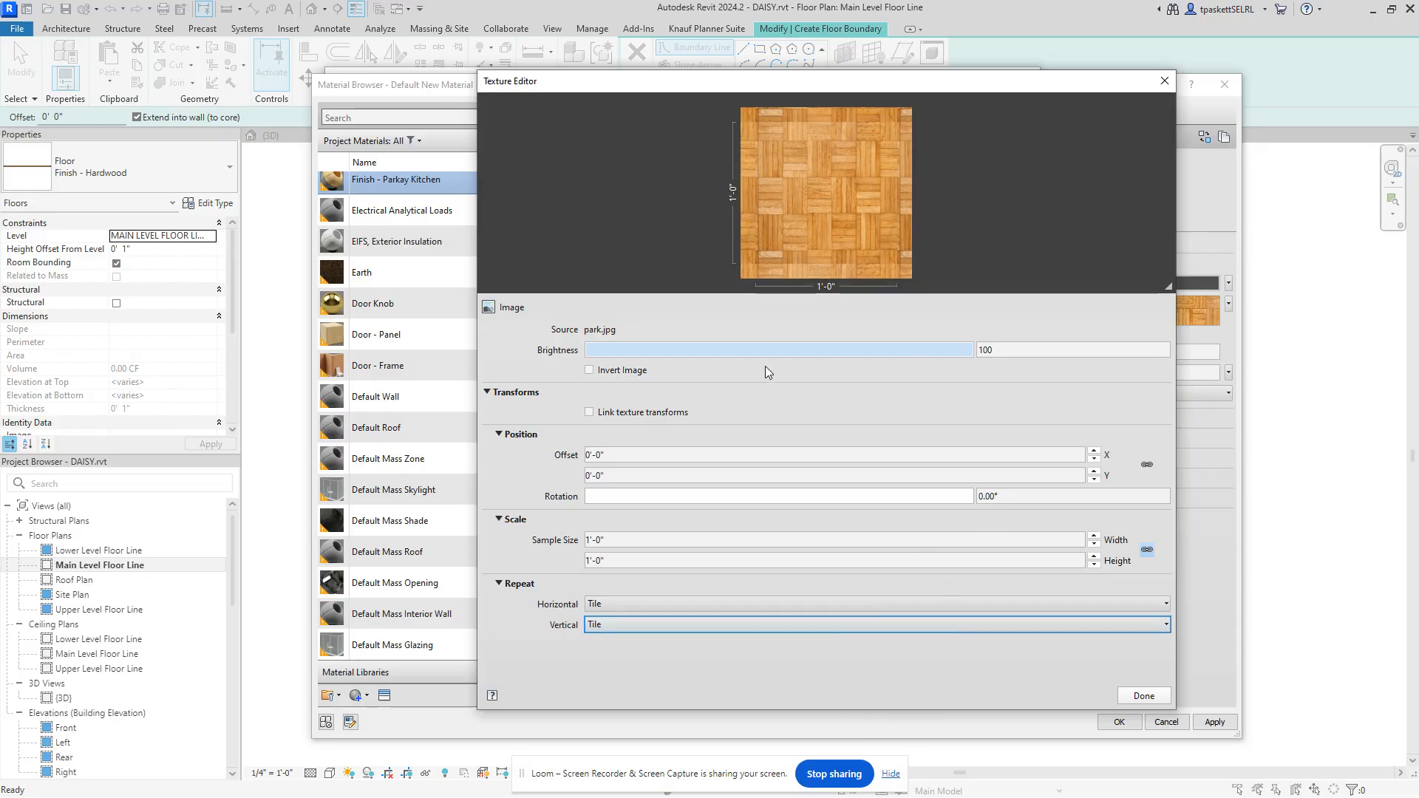
Step: Set the park.jpg texture sample size to 60 (5'-0" by 5'-0") and close the Texture Editor
{"action": "left_click", "coordinate": [617, 540]}
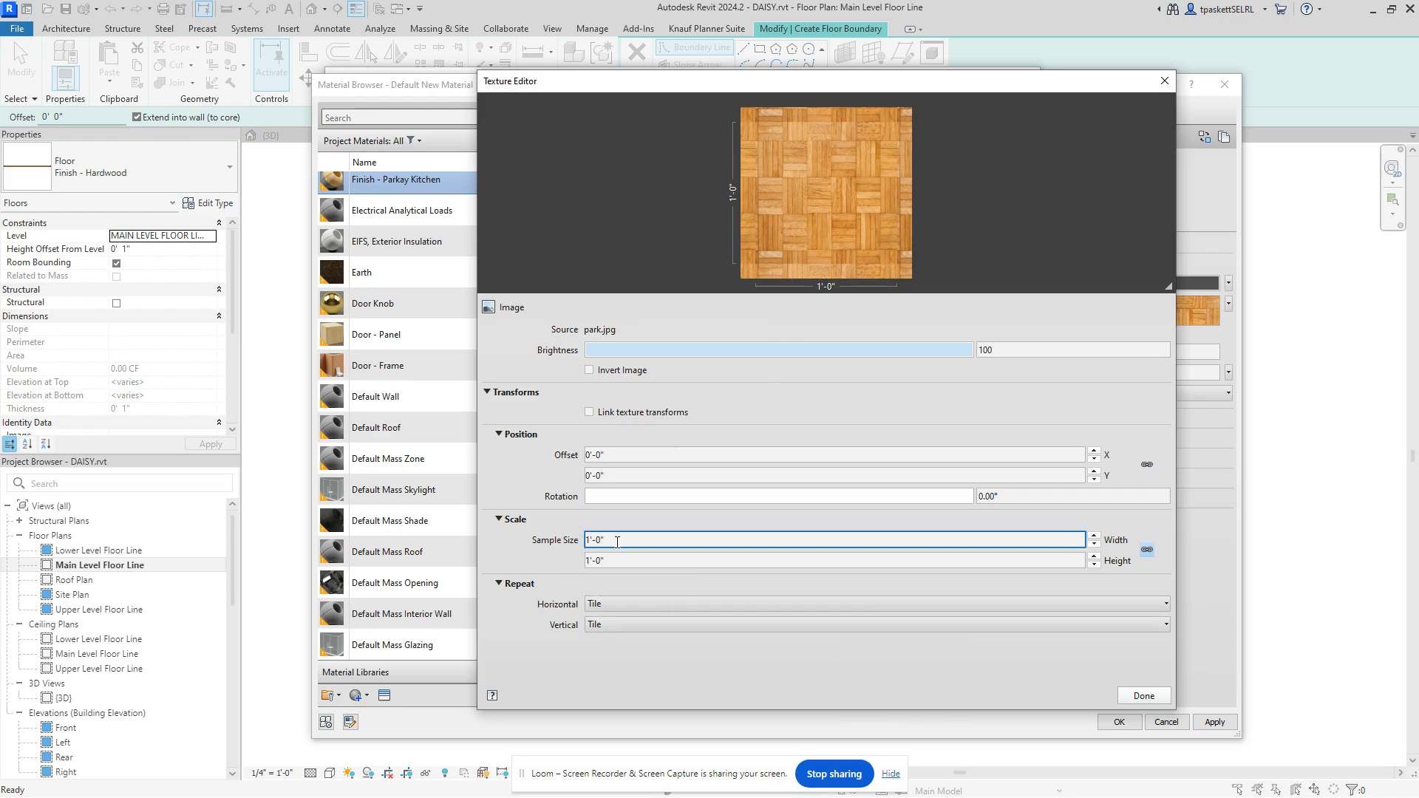
{"action": "key", "text": "ctrl+a"}
{"action": "type", "text": "60"}
{"action": "key", "text": "Tab"}
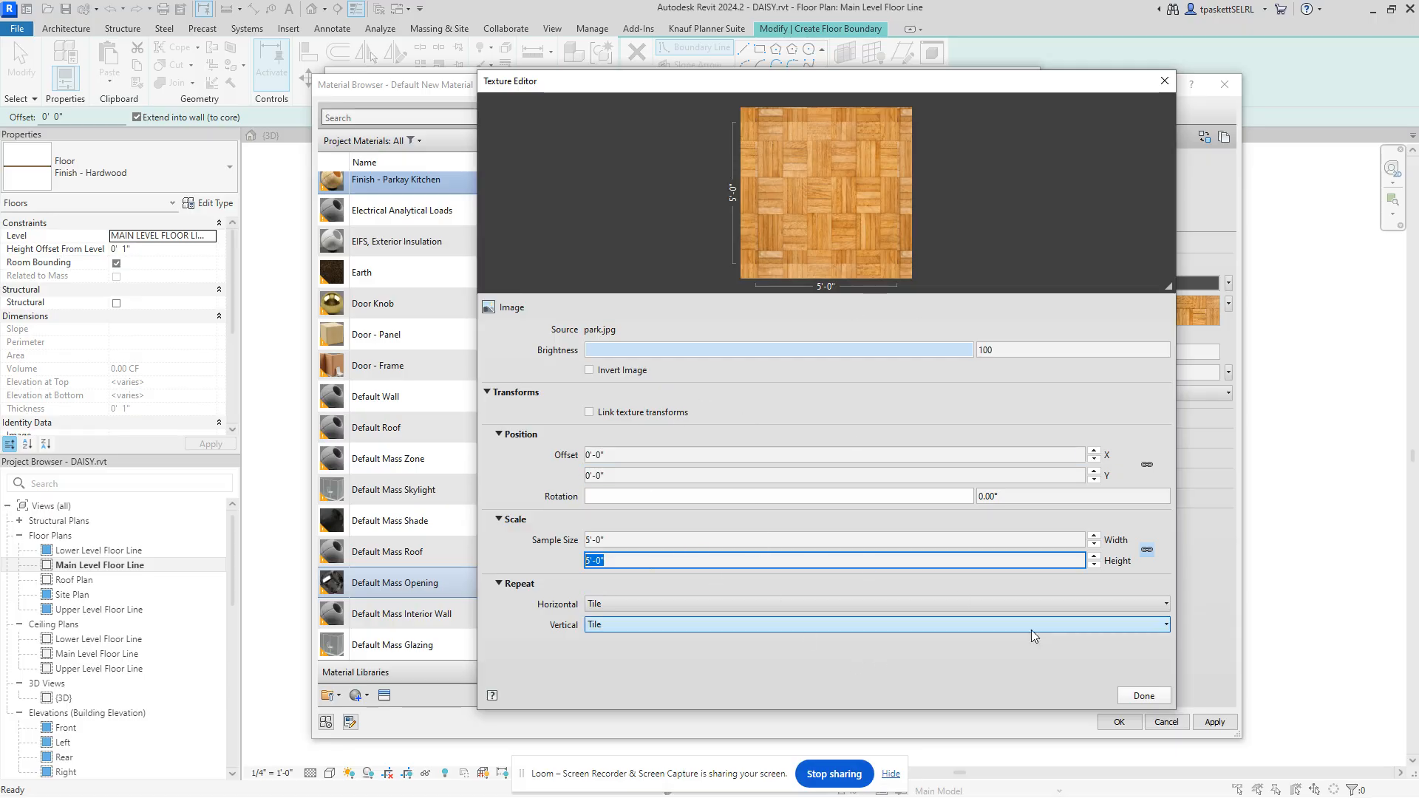
{"action": "left_click", "coordinate": [1143, 696]}
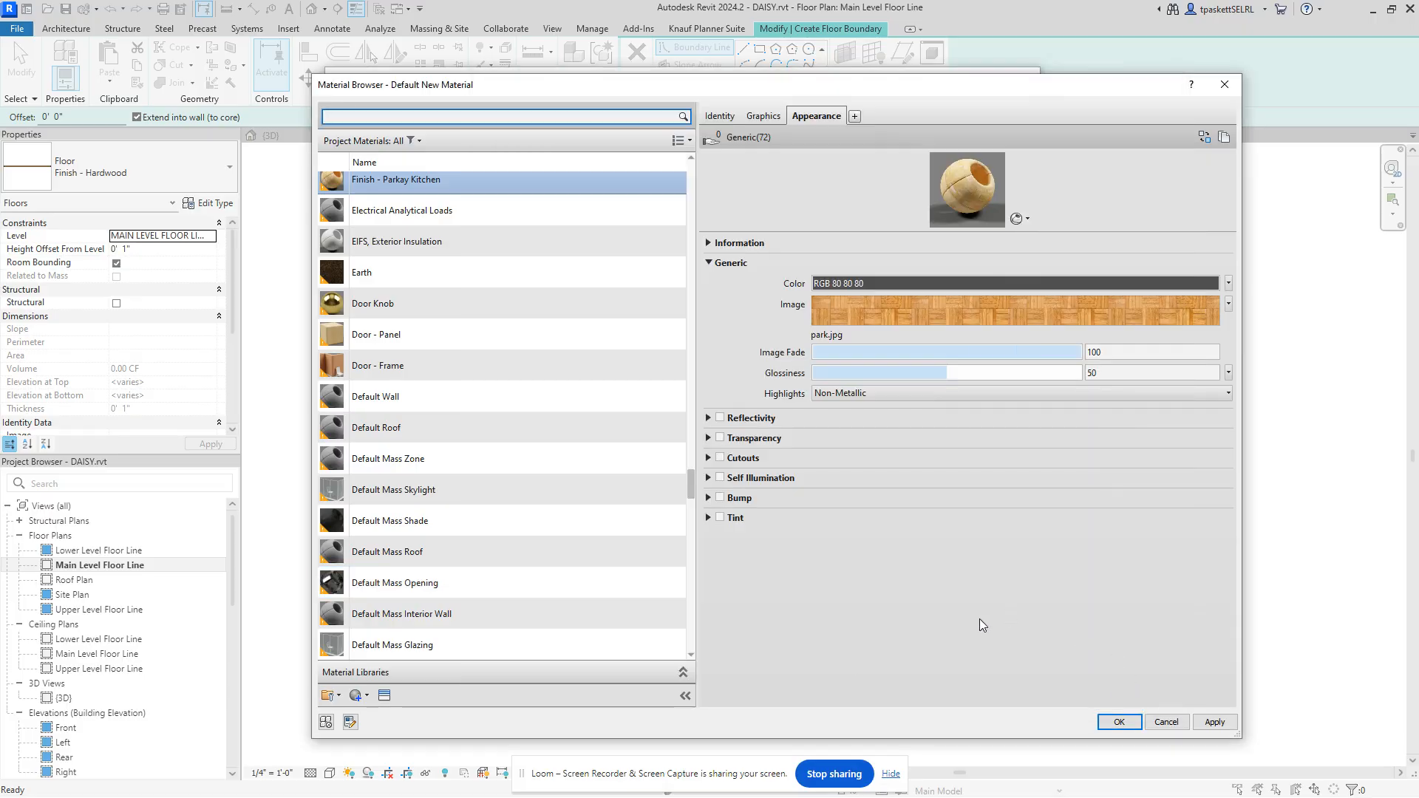
Step: Apply the parquet material and confirm the floor's assembly and type properties
{"action": "left_click", "coordinate": [1212, 723]}
{"action": "left_click", "coordinate": [1119, 722]}
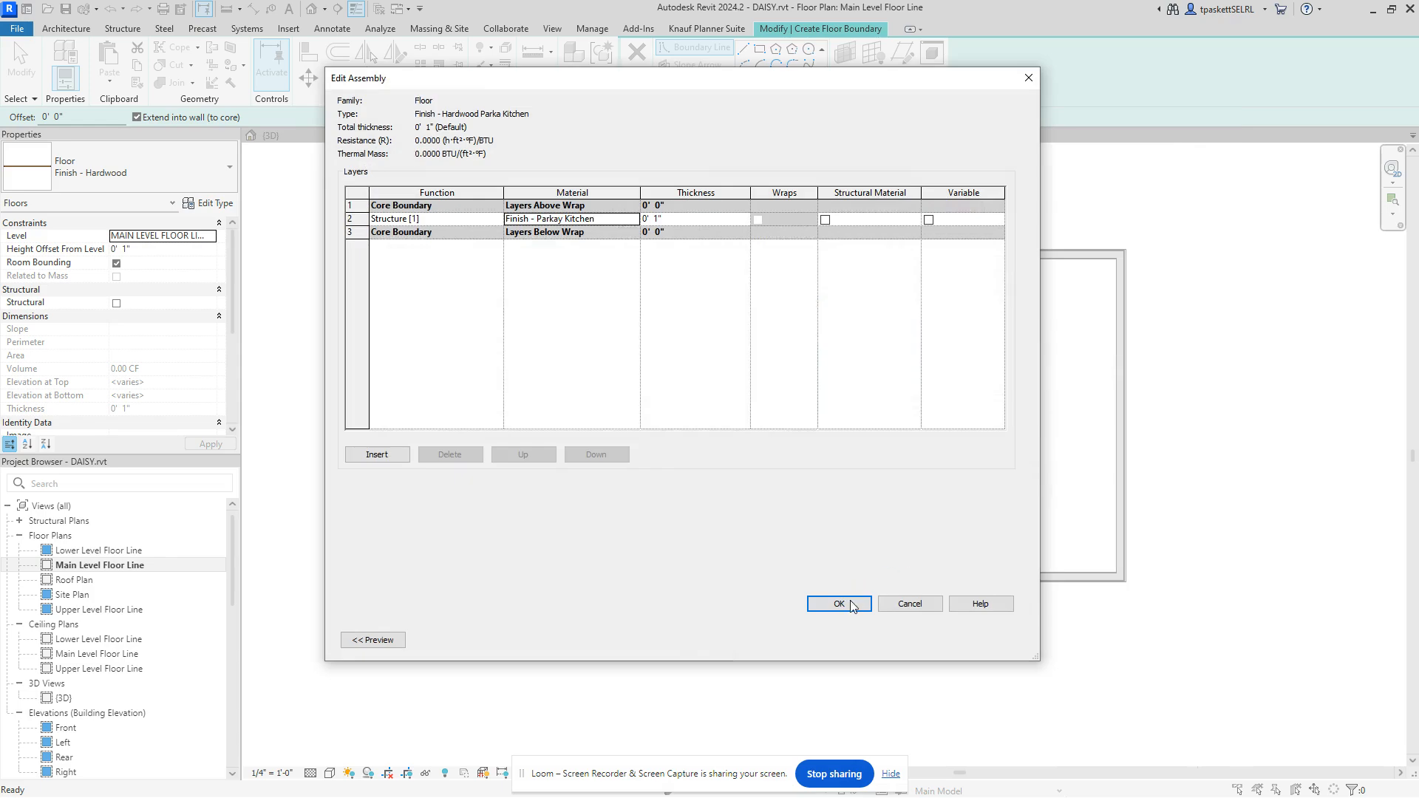
{"action": "left_click", "coordinate": [843, 604]}
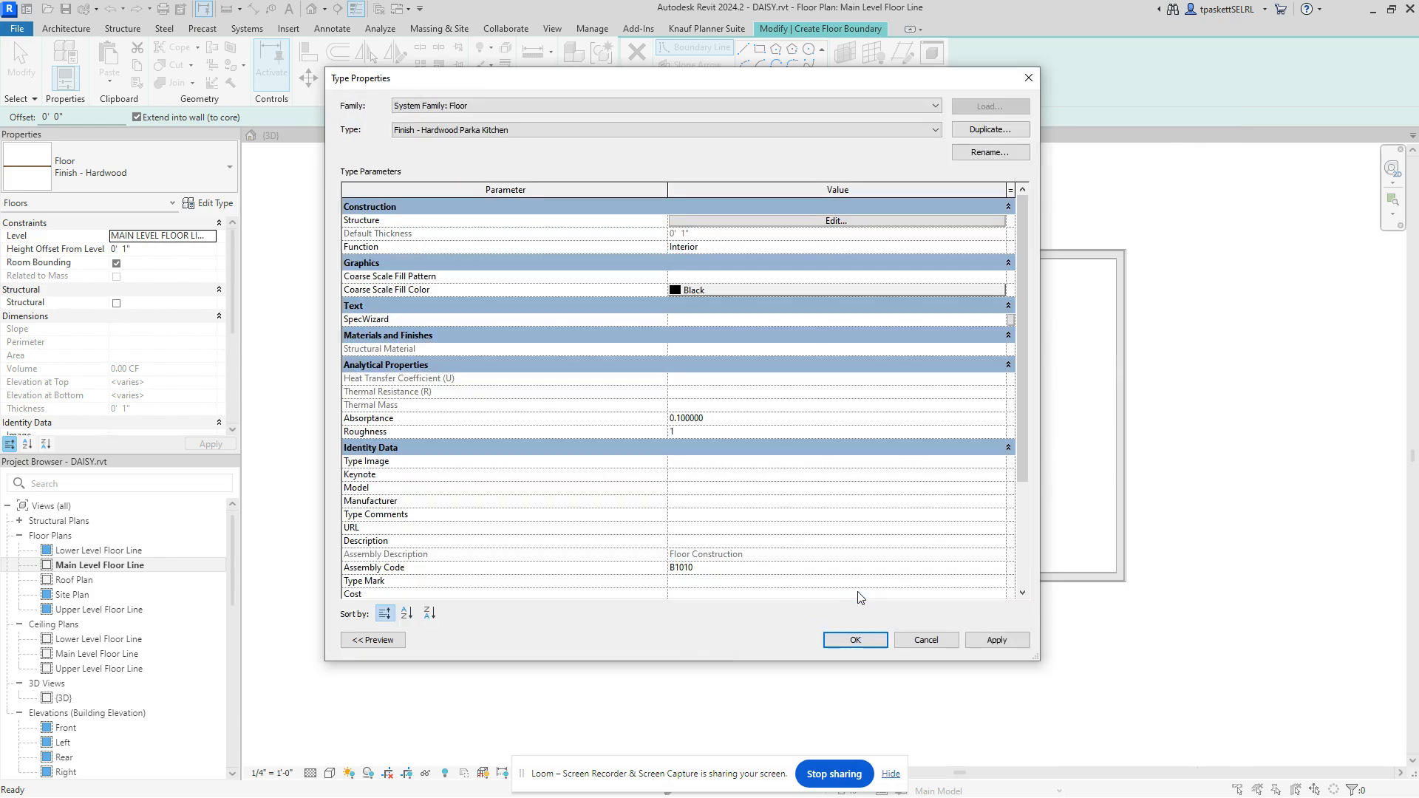
{"action": "left_click", "coordinate": [996, 640]}
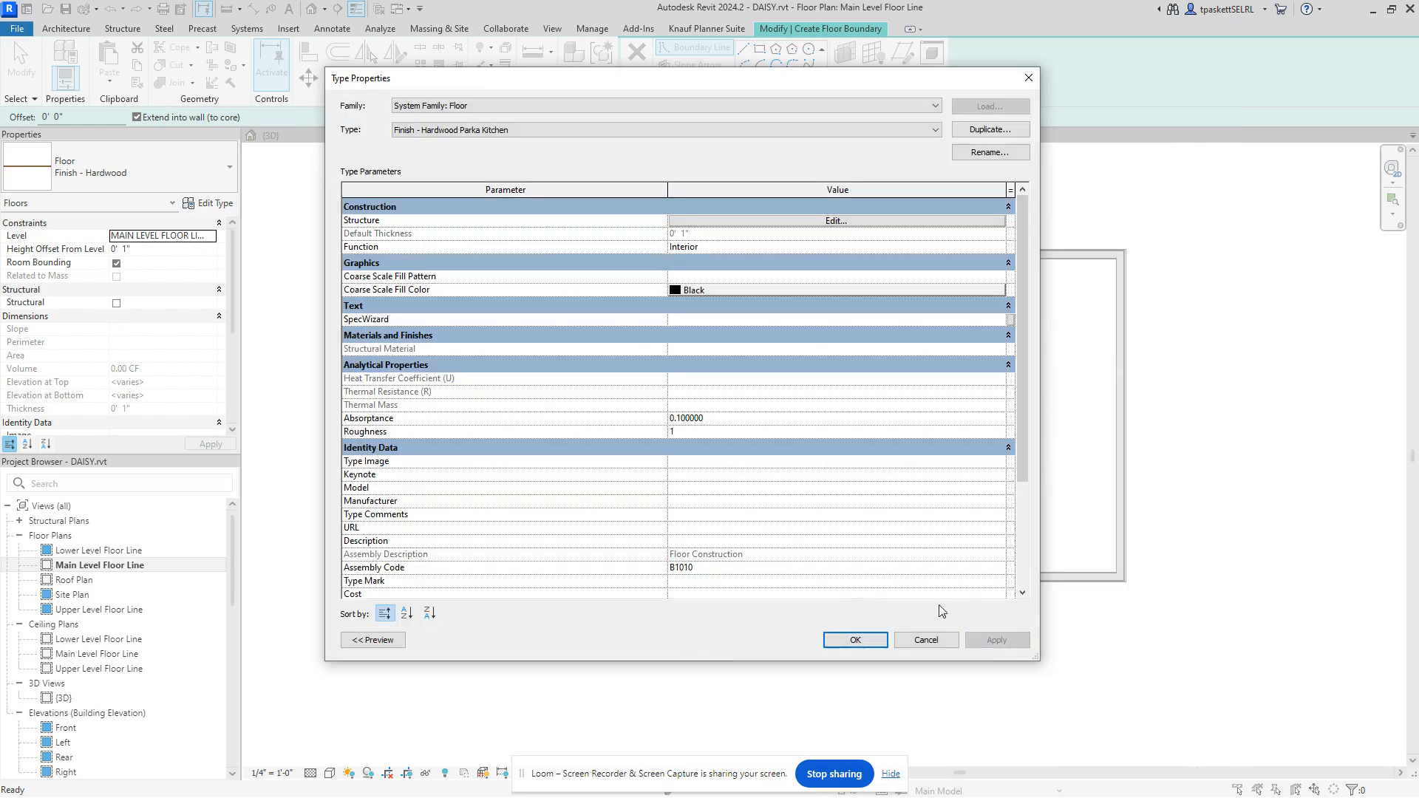
{"action": "left_click", "coordinate": [851, 640]}
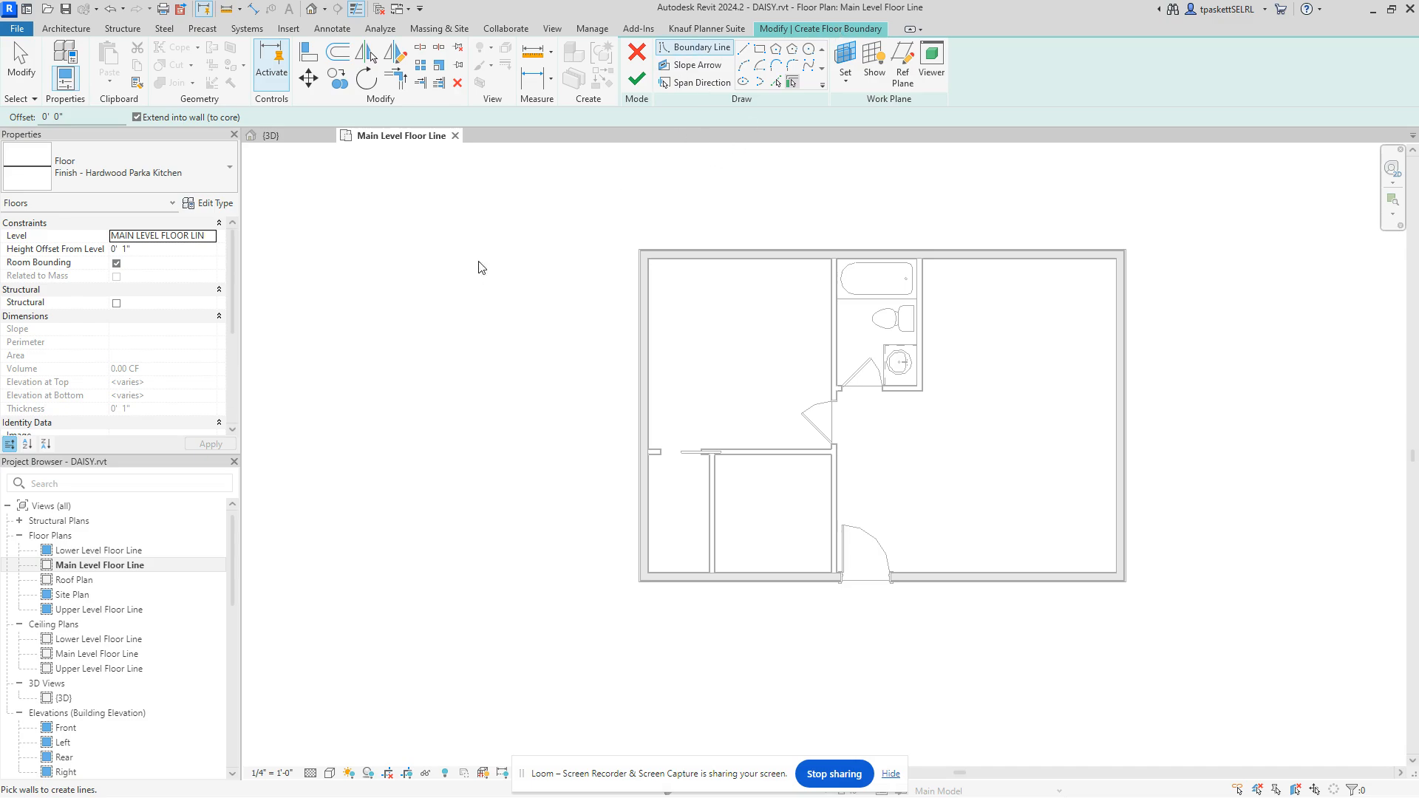
Step: Reopen the floor type's structure layer material and its park.jpg texture settings
{"action": "left_click", "coordinate": [208, 203]}
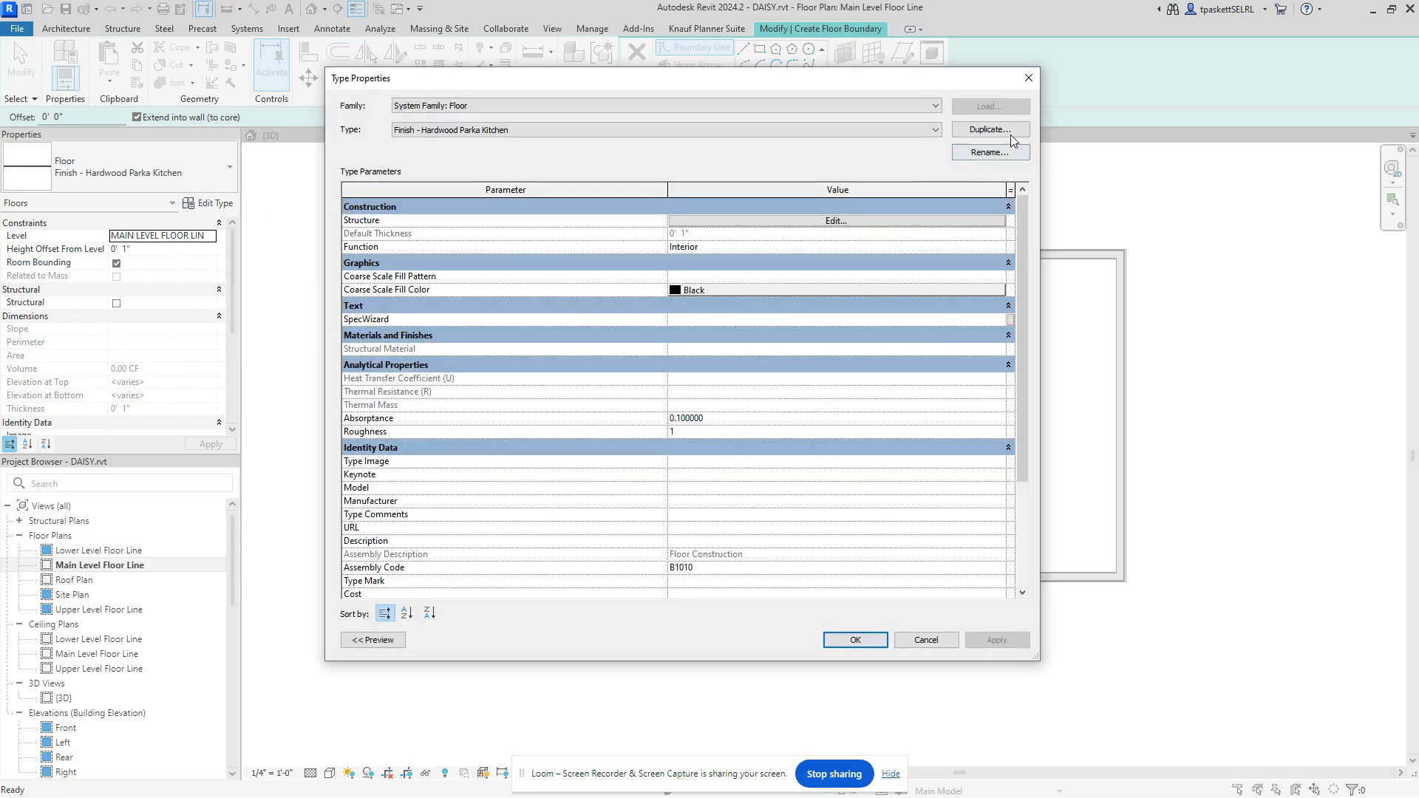
{"action": "left_click", "coordinate": [837, 221]}
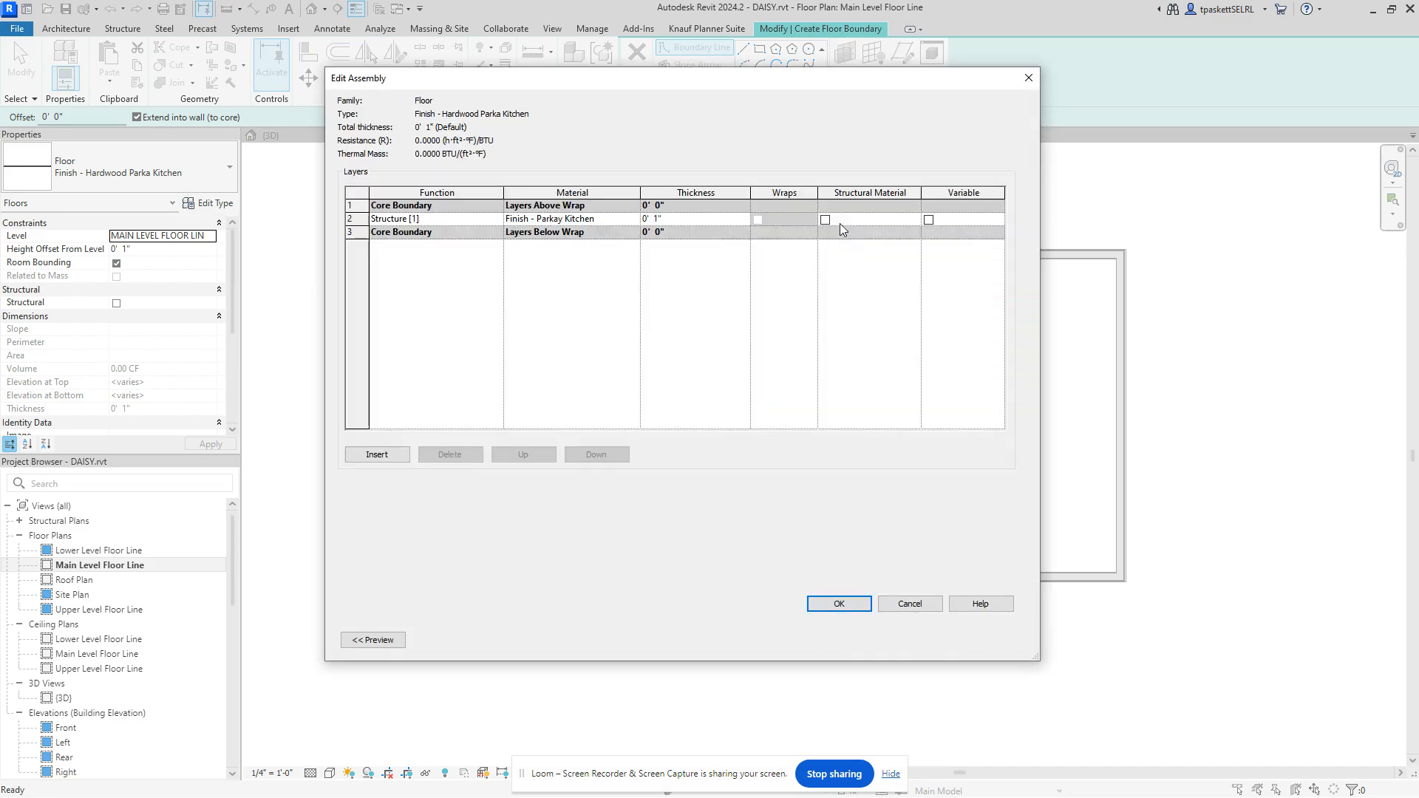
{"action": "left_click", "coordinate": [625, 221]}
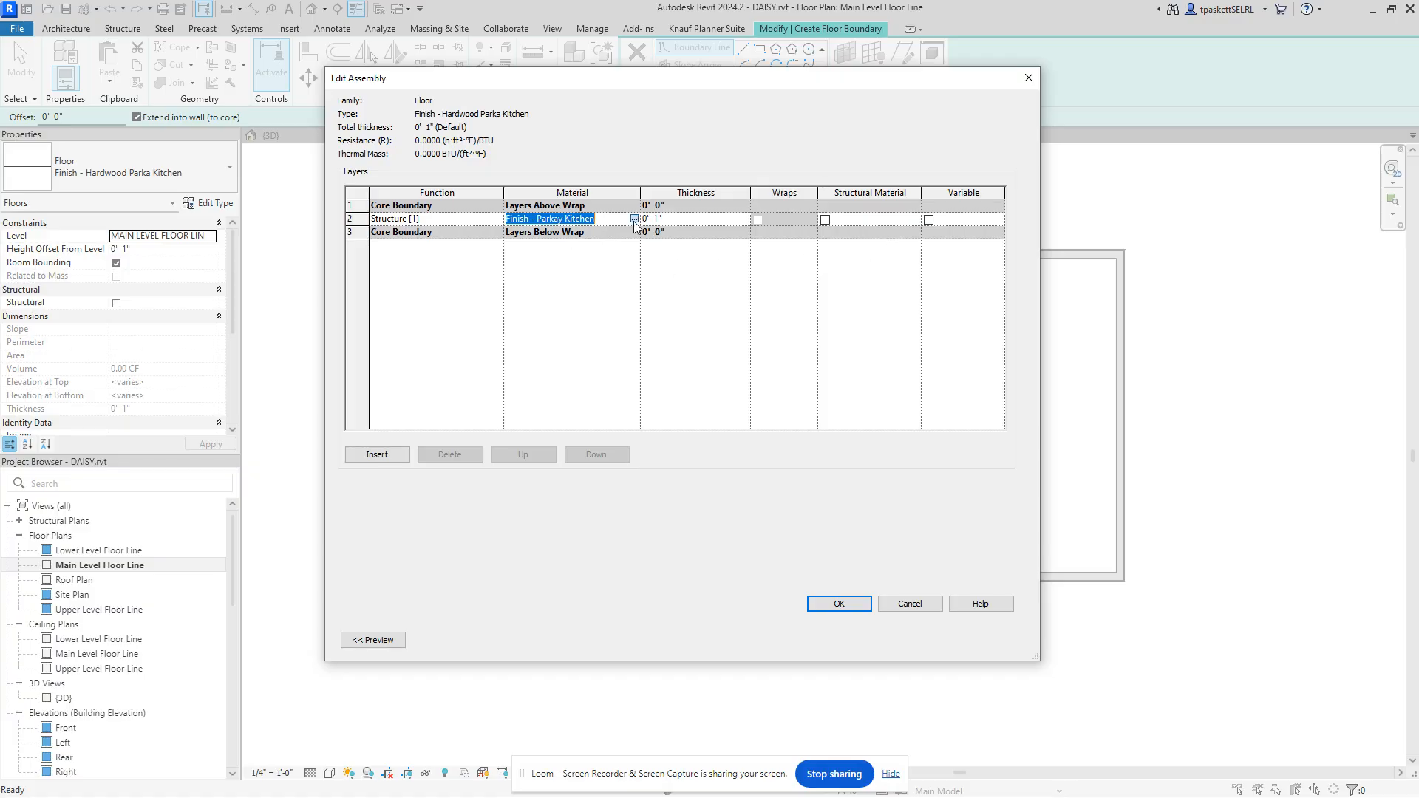
{"action": "left_click", "coordinate": [634, 220]}
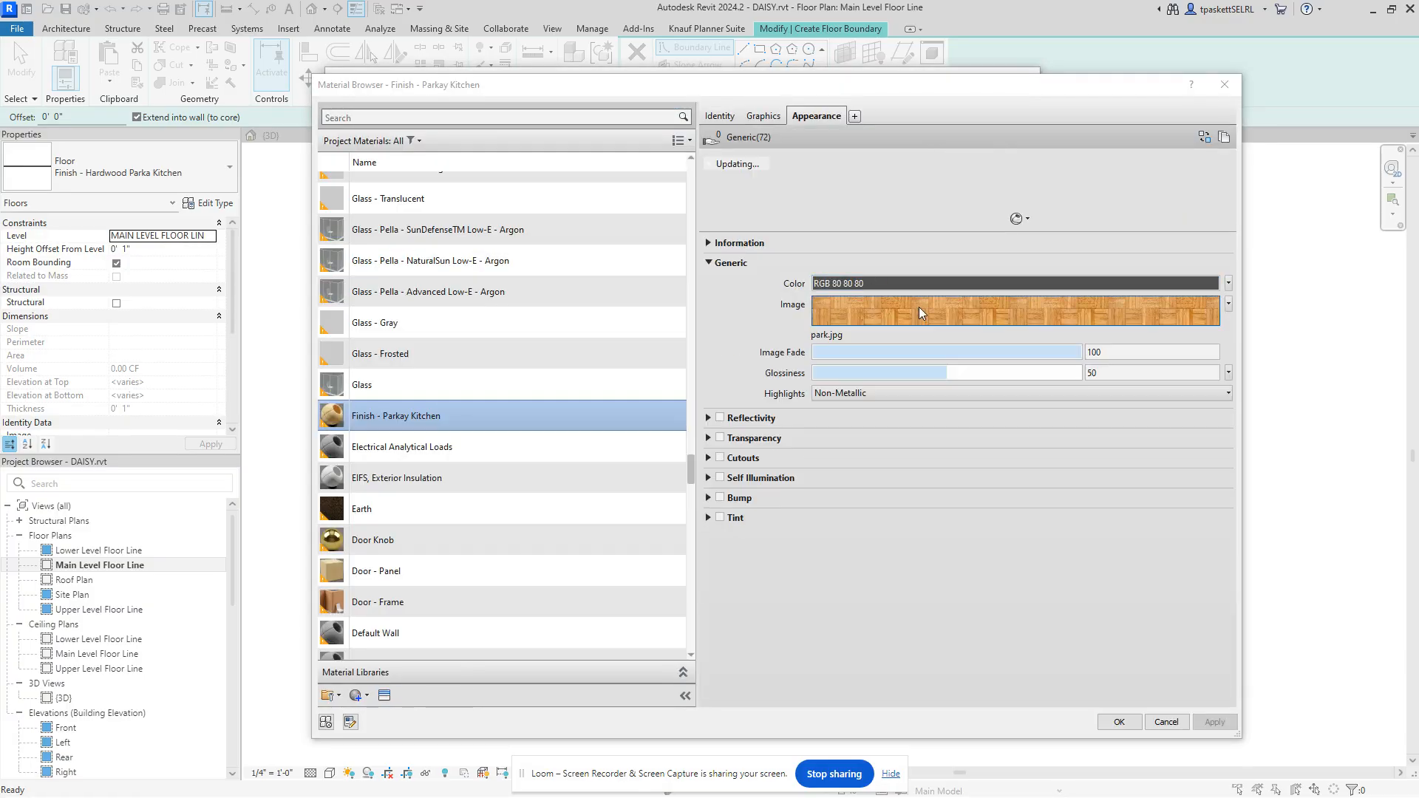
{"action": "left_click", "coordinate": [950, 317]}
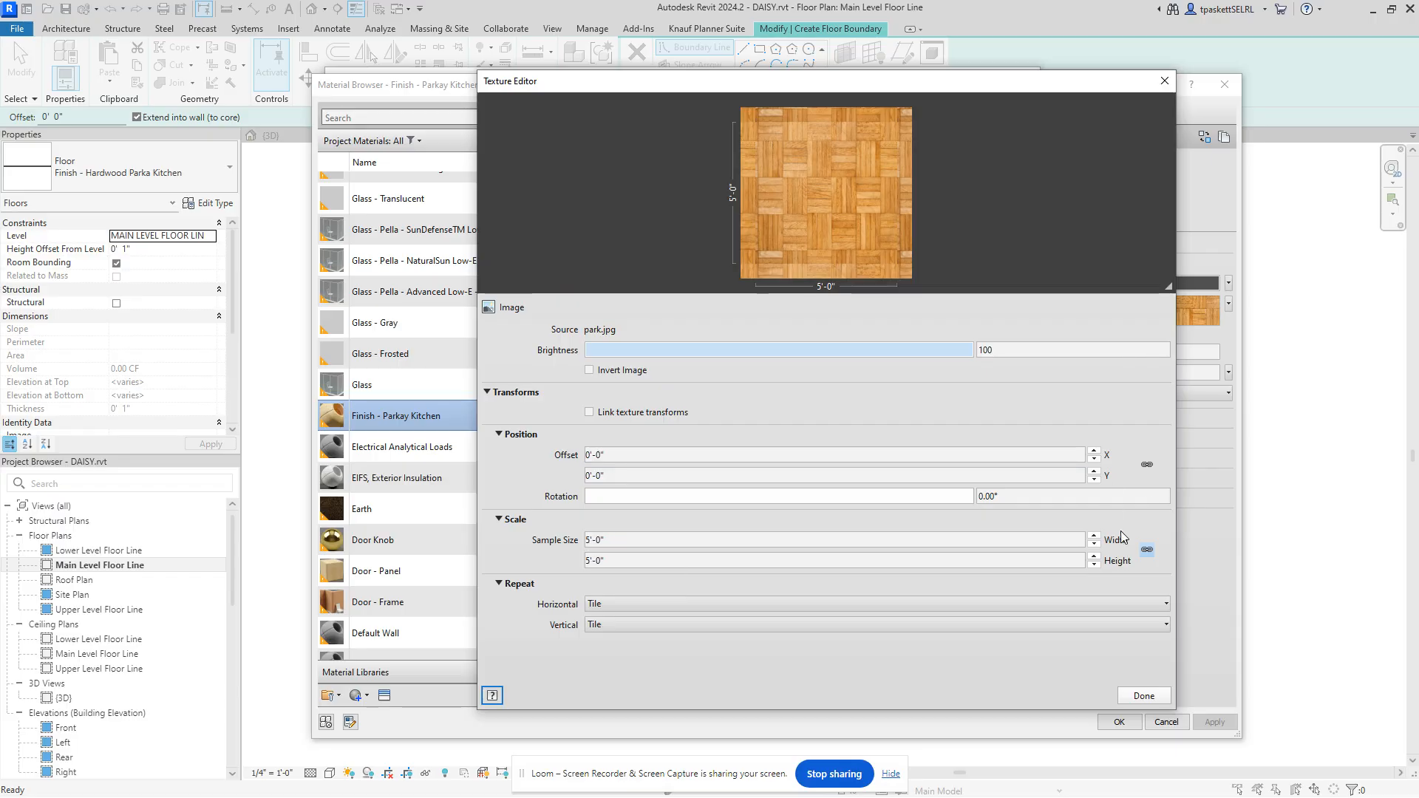
Step: Change the park.jpg texture sample size to 12 (1'-0" square) and close the Texture Editor
{"action": "left_click", "coordinate": [1131, 695]}
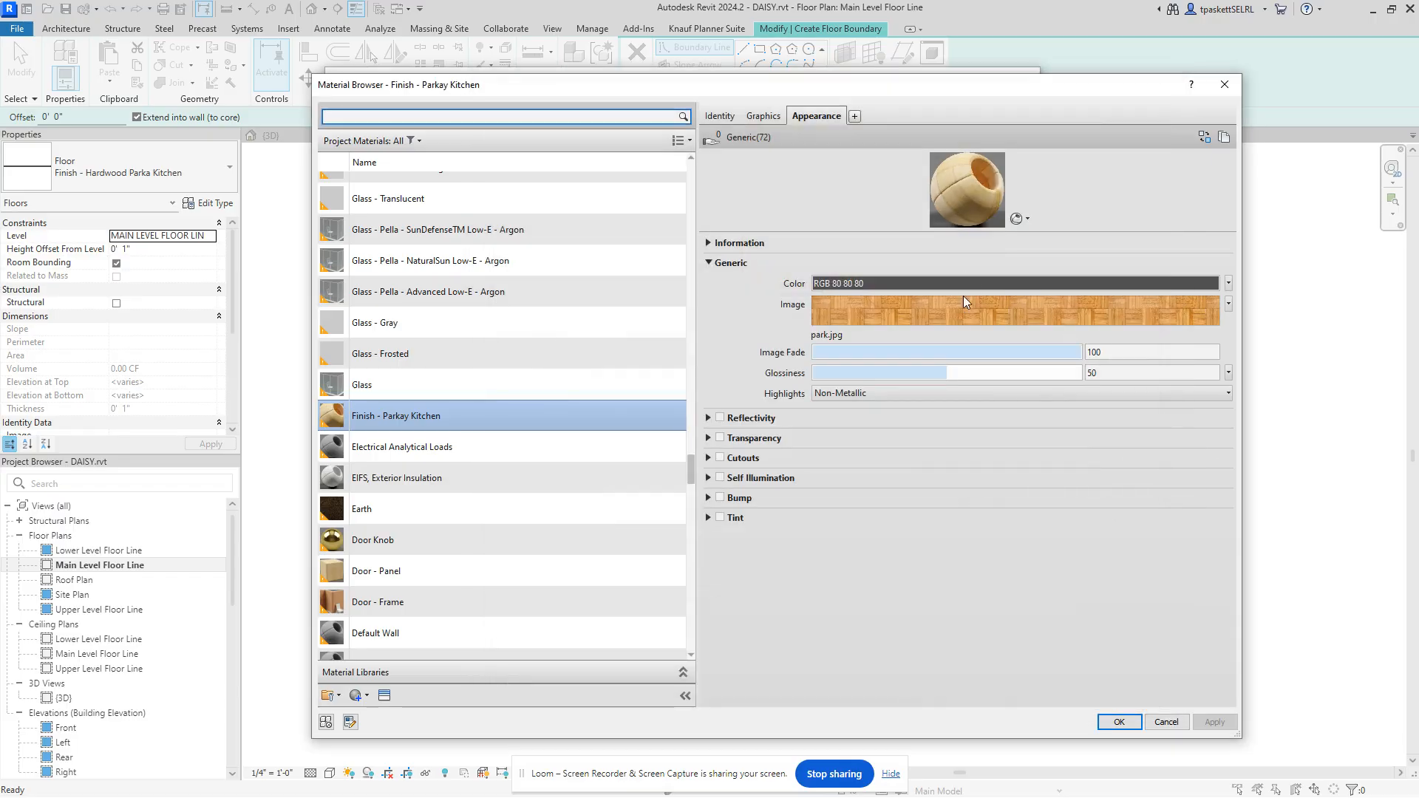
{"action": "left_click", "coordinate": [989, 321]}
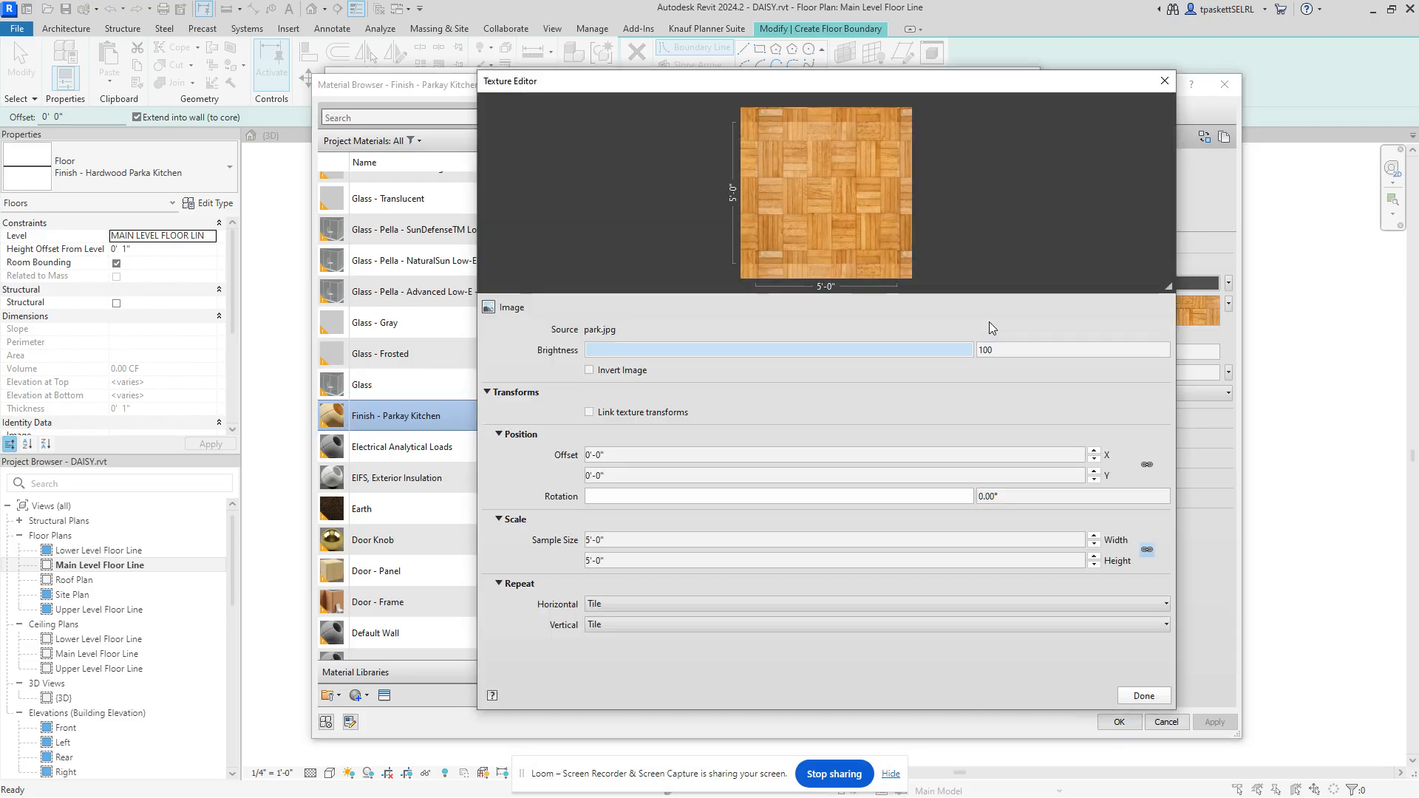
{"action": "left_click_drag", "start_coordinate": [983, 92], "coordinate": [722, 104]}
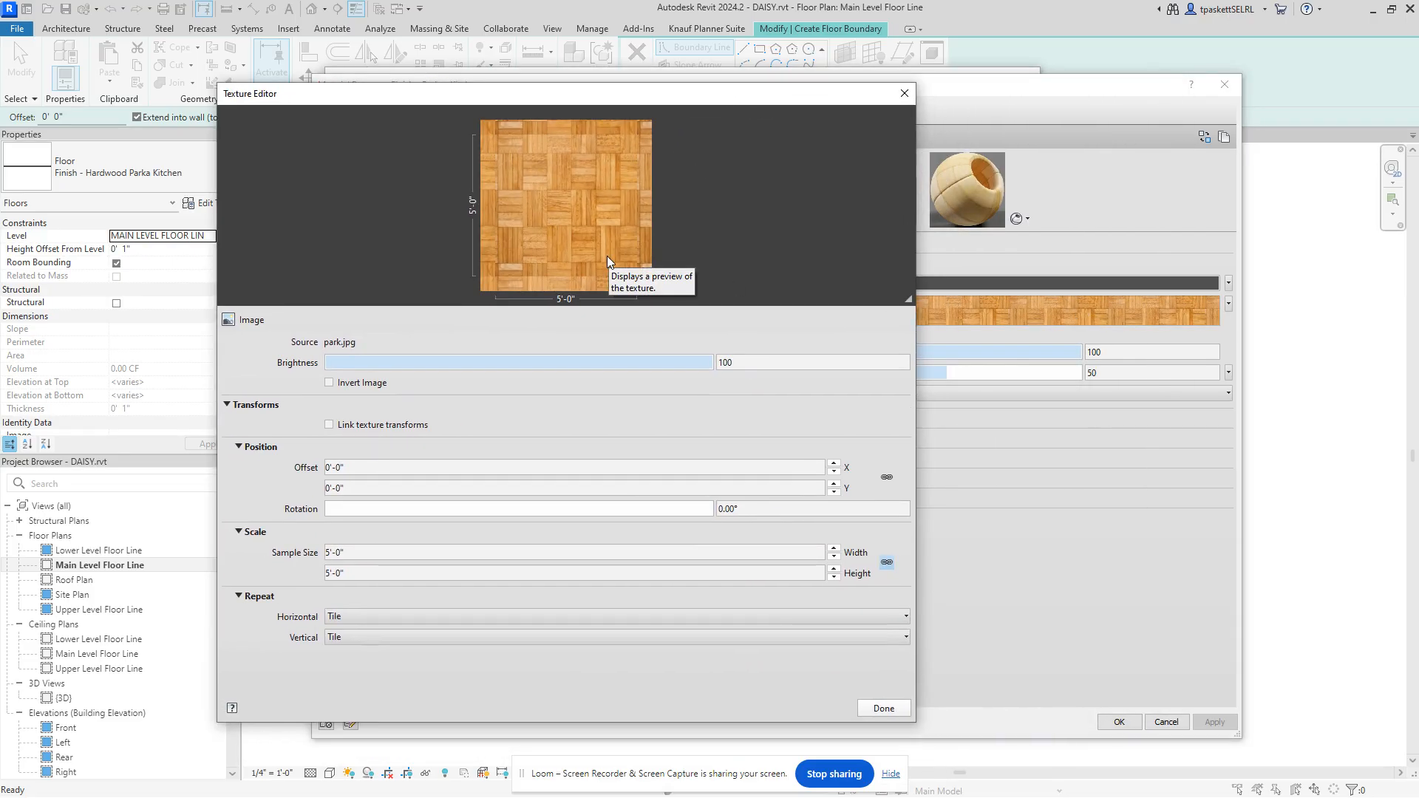
{"action": "left_click", "coordinate": [342, 554]}
{"action": "type", "text": "12"}
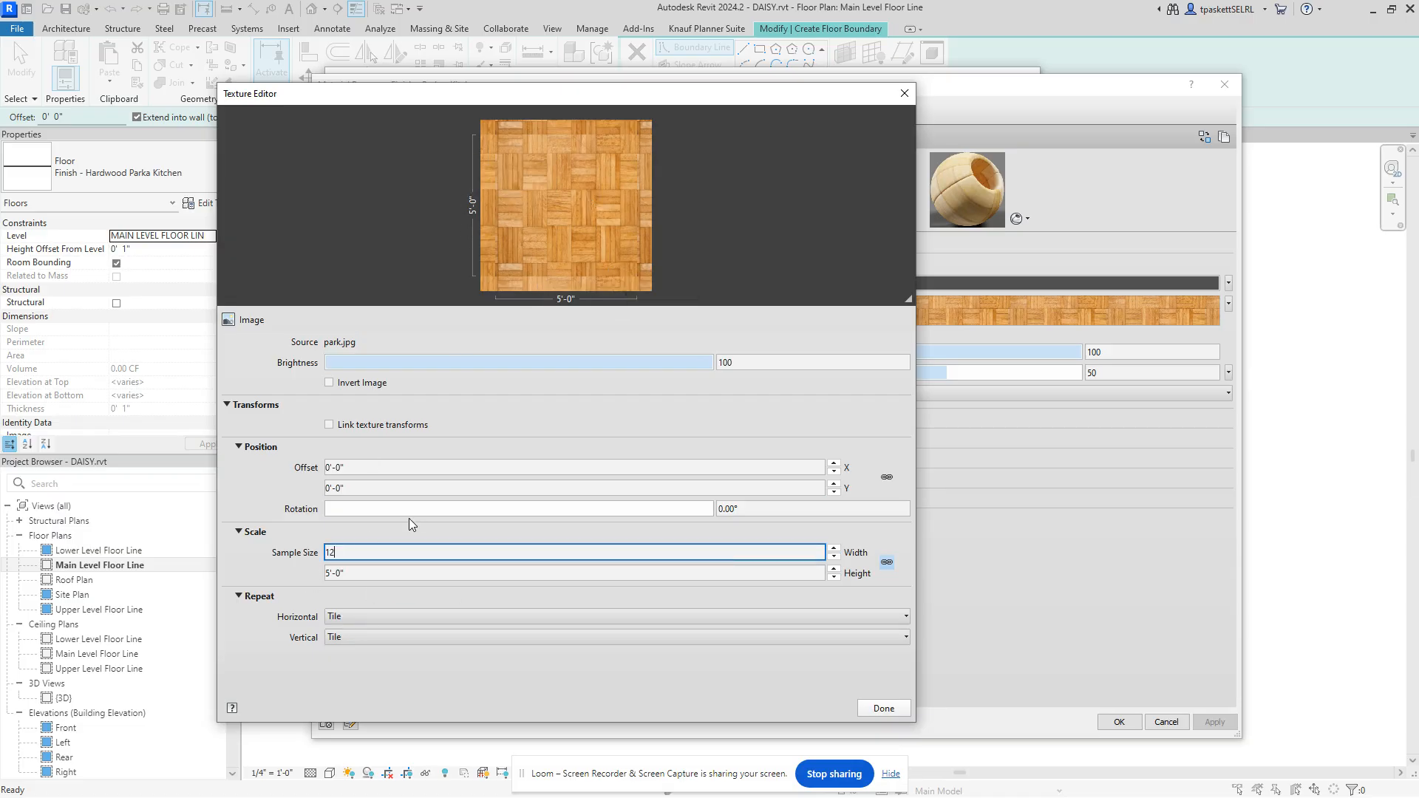
{"action": "left_click", "coordinate": [366, 581]}
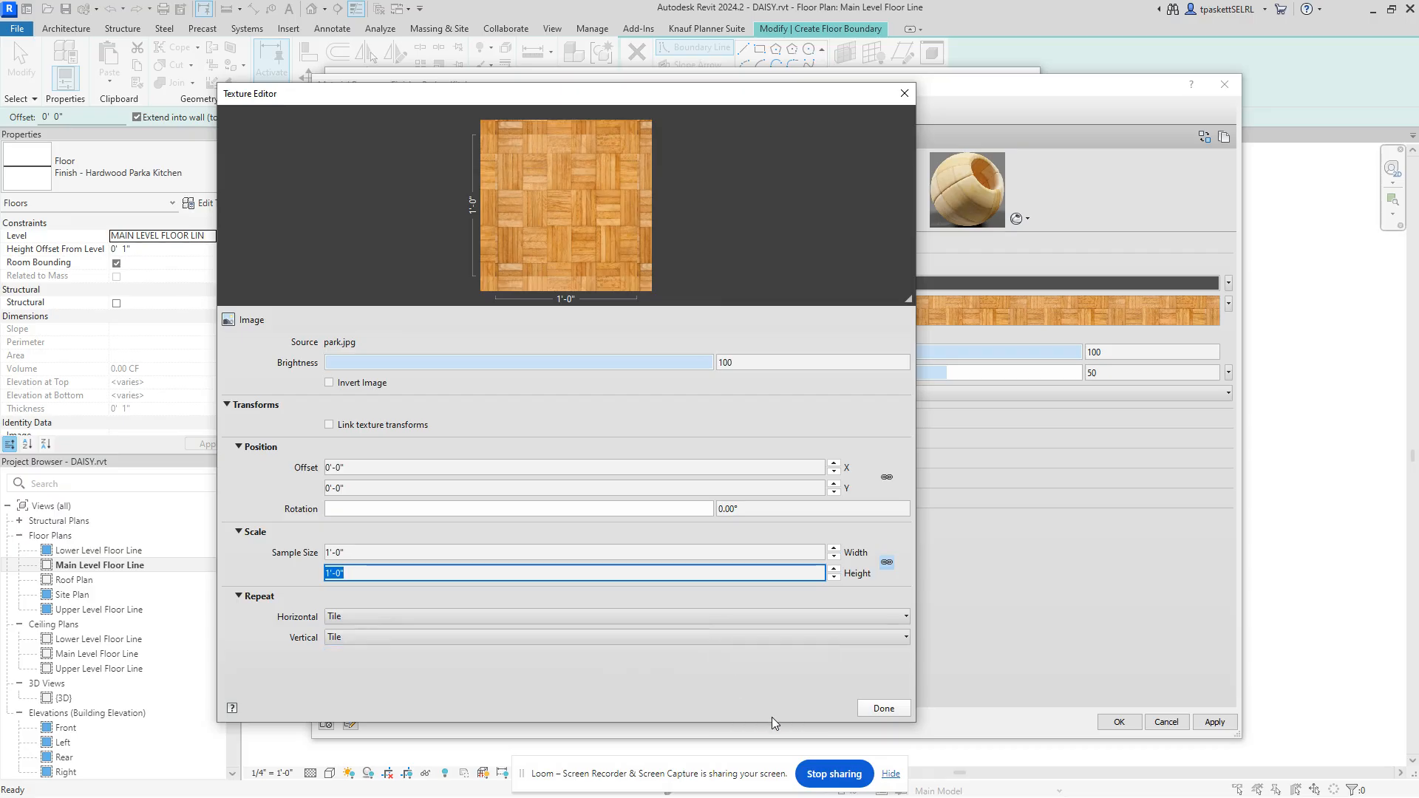
{"action": "left_click", "coordinate": [871, 711]}
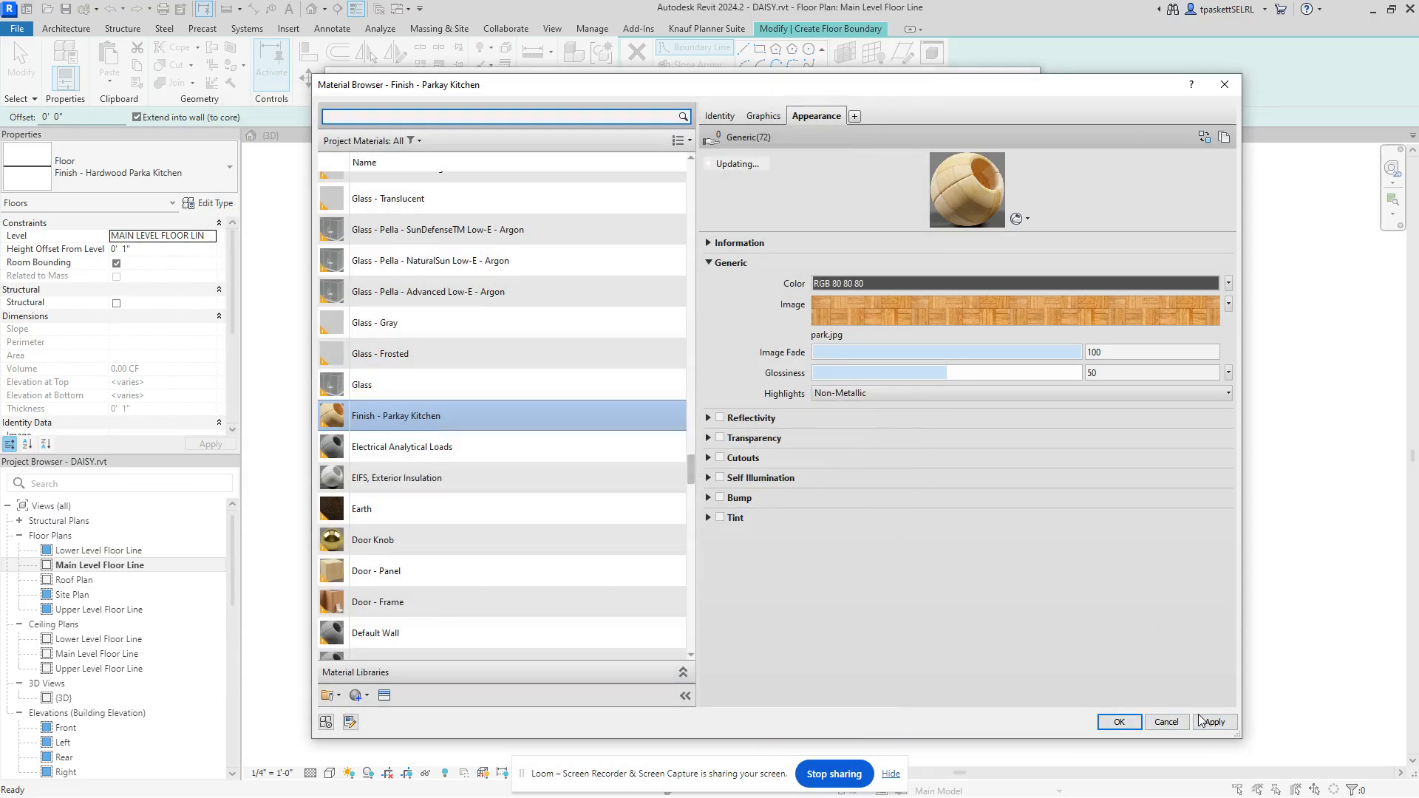
Step: Confirm Finish - Parkay Kitchen through Material Browser, Edit Assembly and Type Properties
{"action": "left_click", "coordinate": [1119, 721]}
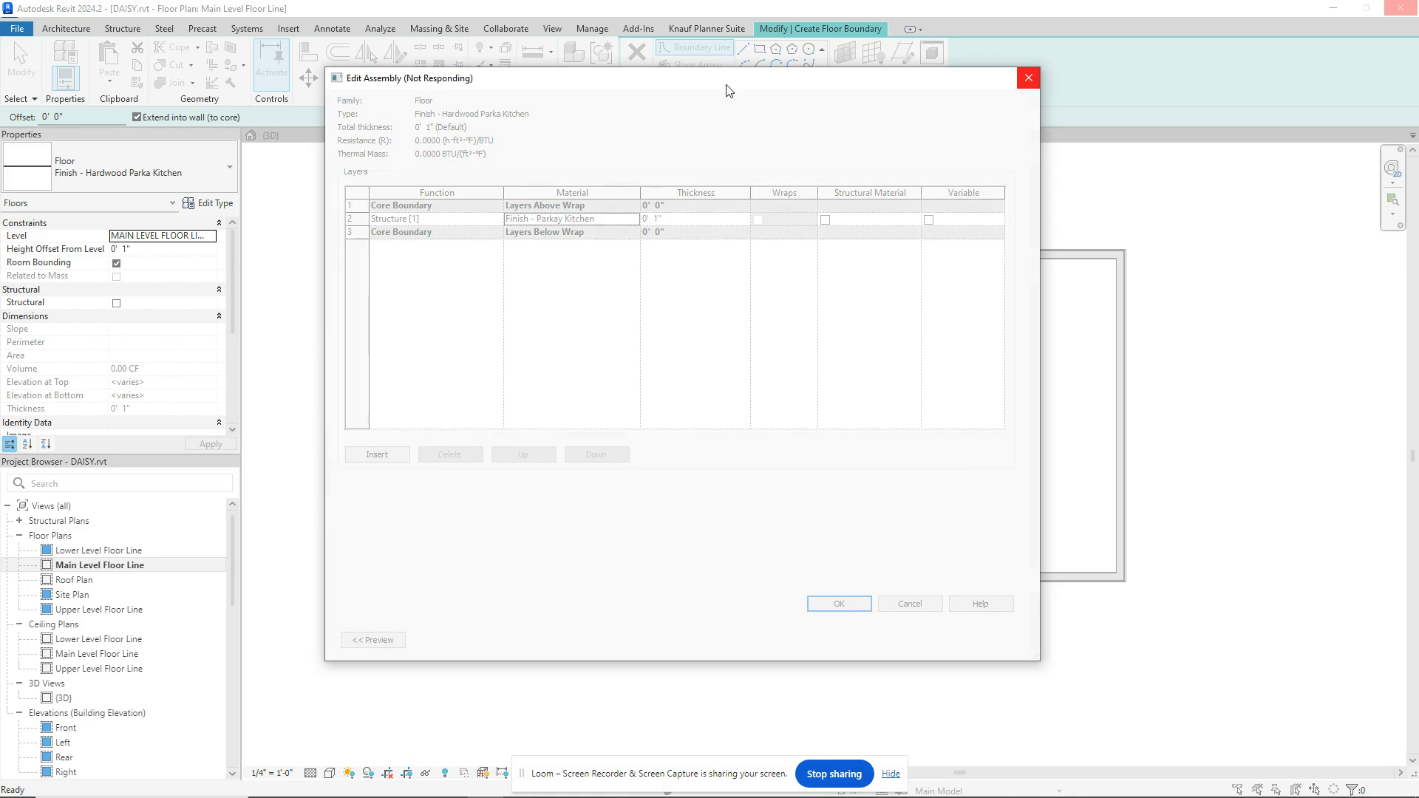
{"action": "left_click_drag", "start_coordinate": [725, 86], "coordinate": [865, 82]}
{"action": "mouse_move", "coordinate": [139, 791]}
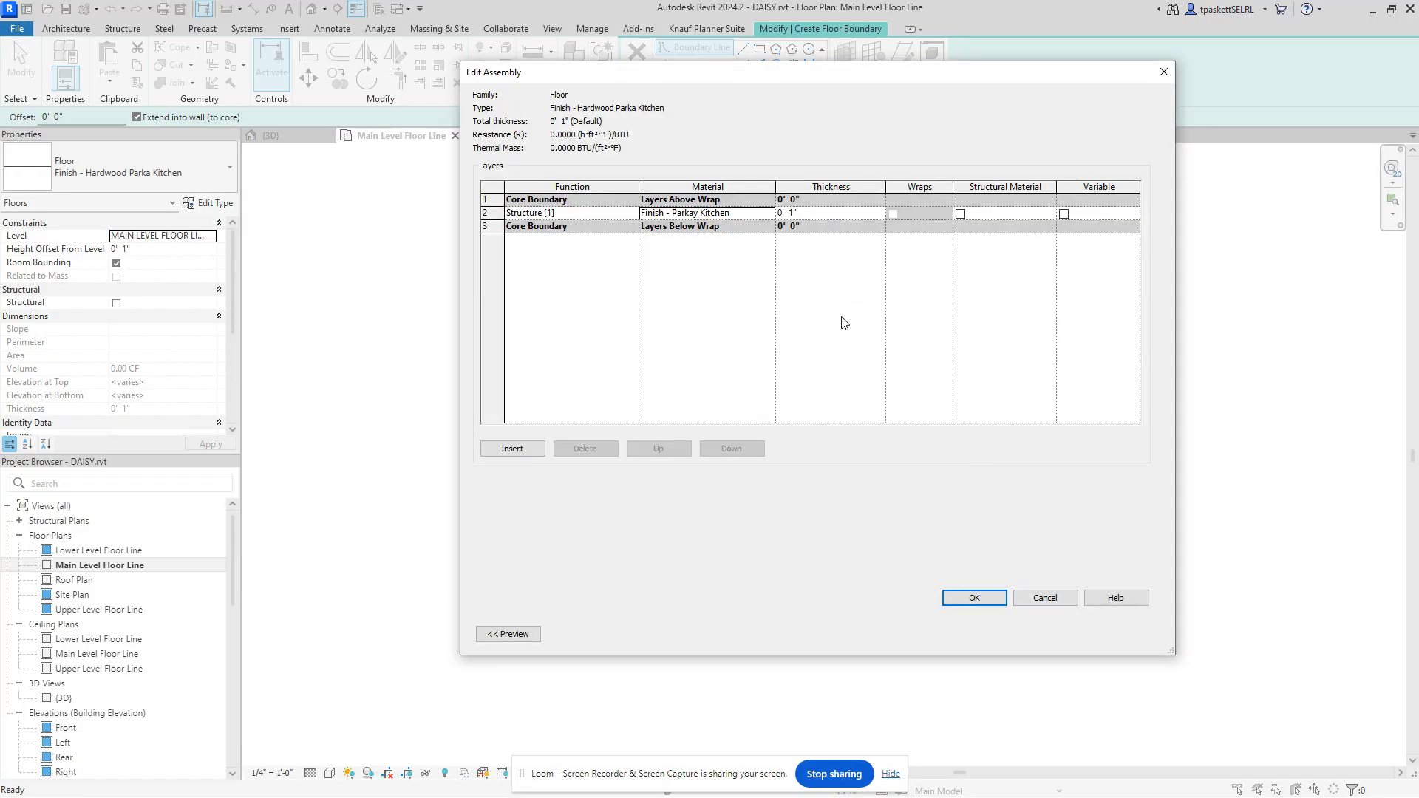
{"action": "left_click", "coordinate": [970, 598]}
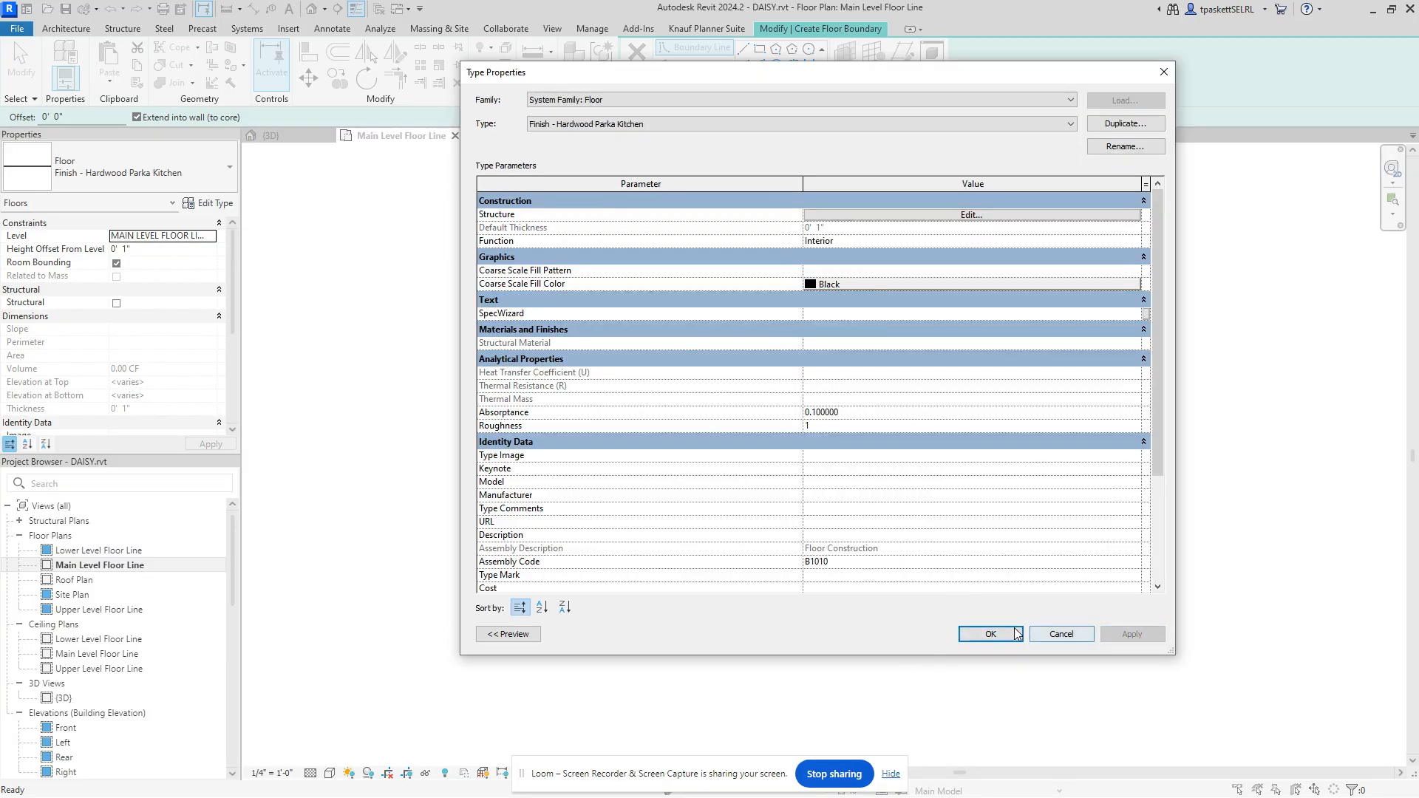
{"action": "left_click", "coordinate": [992, 636]}
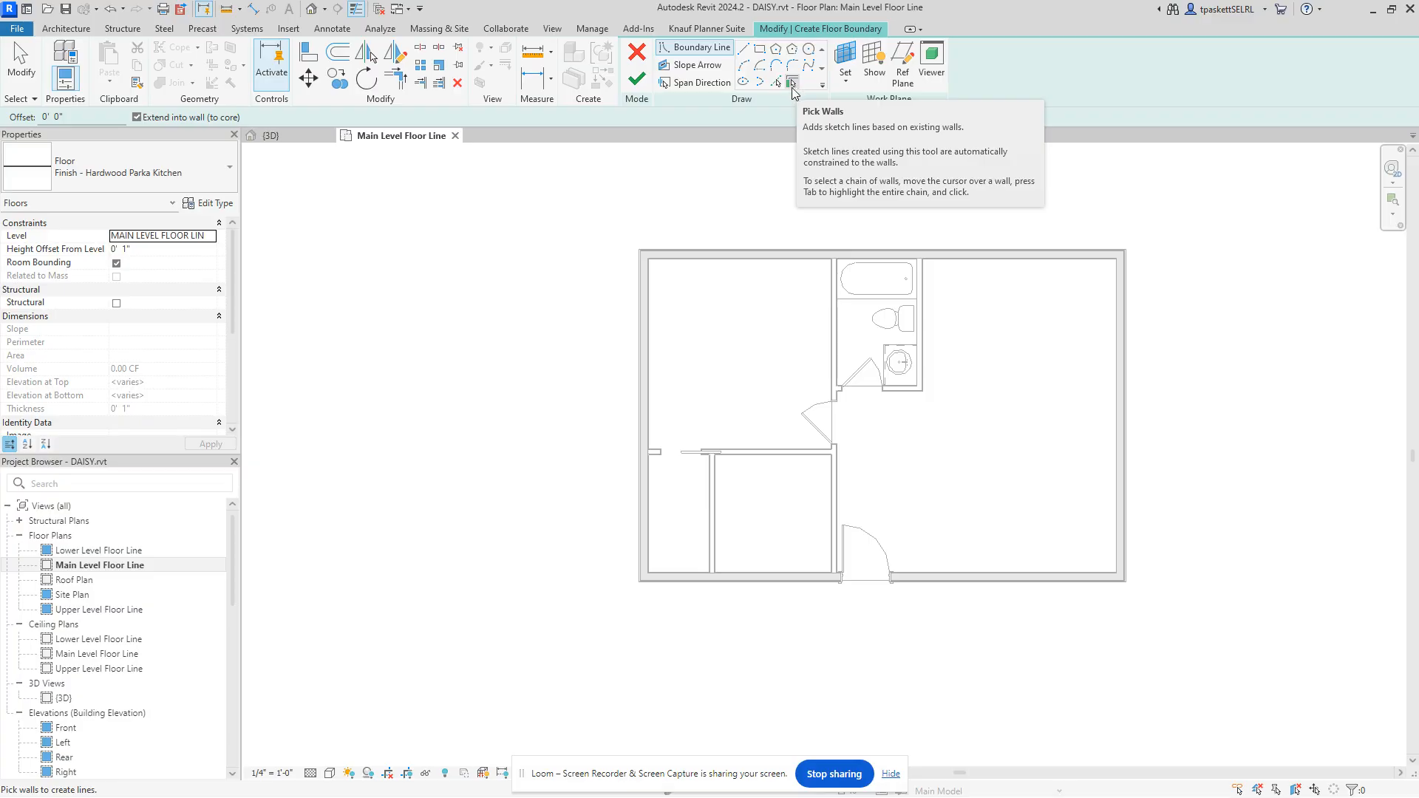
Step: Pick the bathroom's right wall and the top exterior wall as floor boundary lines
{"action": "left_click", "coordinate": [918, 330]}
{"action": "scroll", "coordinate": [929, 338], "scroll_direction": "up", "scroll_amount": 1}
{"action": "scroll", "coordinate": [930, 337], "scroll_direction": "up", "scroll_amount": 5}
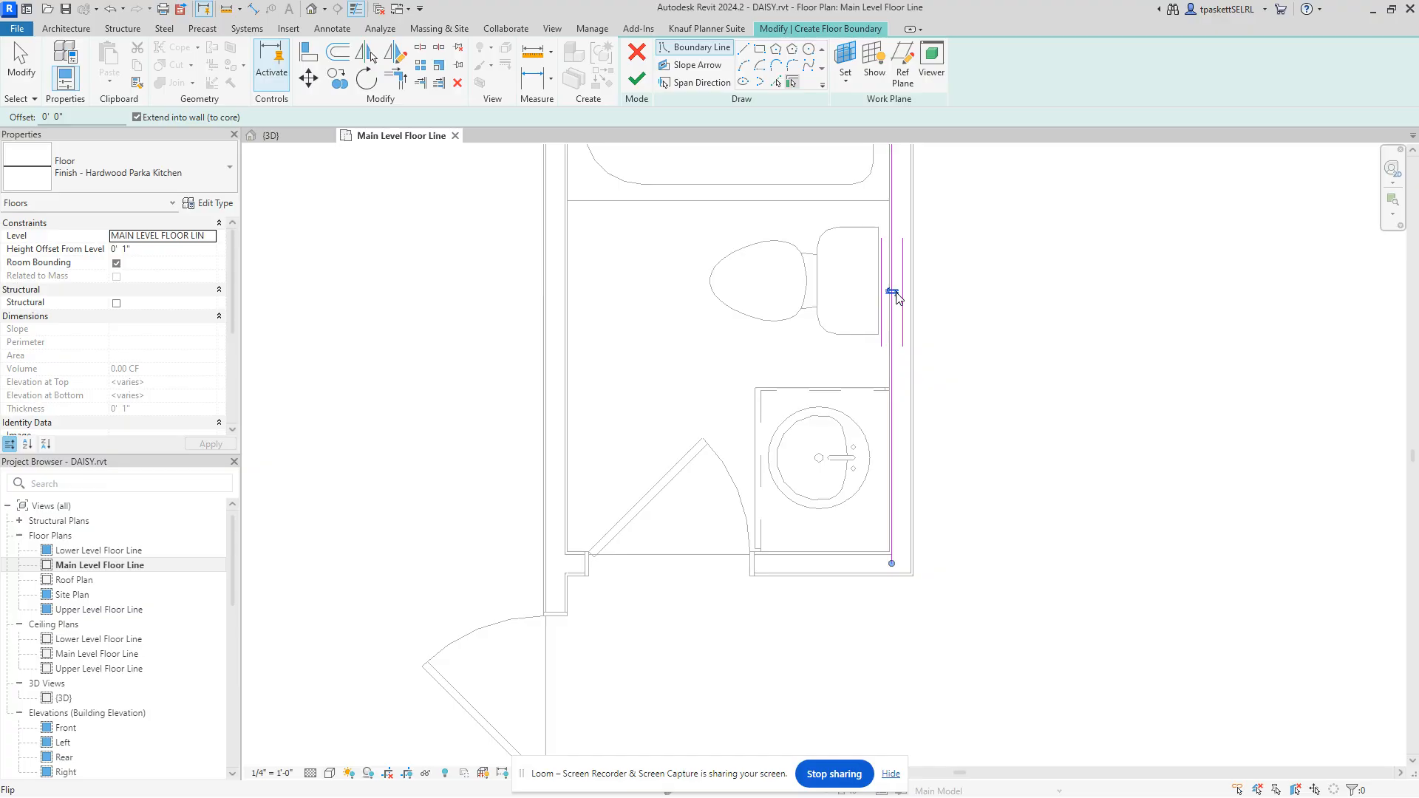
{"action": "scroll", "coordinate": [899, 310], "scroll_direction": "up", "scroll_amount": 5}
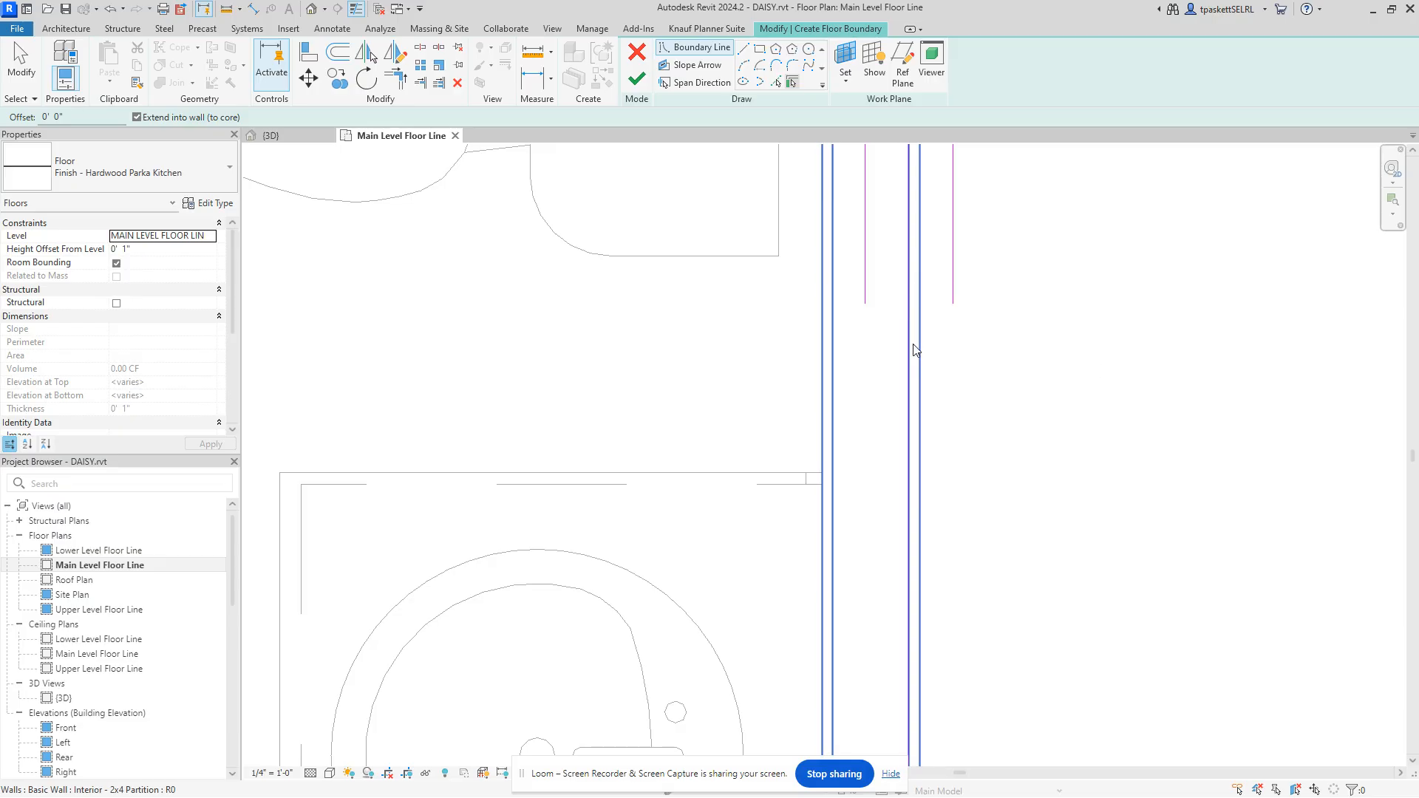
{"action": "scroll", "coordinate": [914, 340], "scroll_direction": "up", "scroll_amount": 1}
{"action": "scroll", "coordinate": [913, 341], "scroll_direction": "down", "scroll_amount": 6}
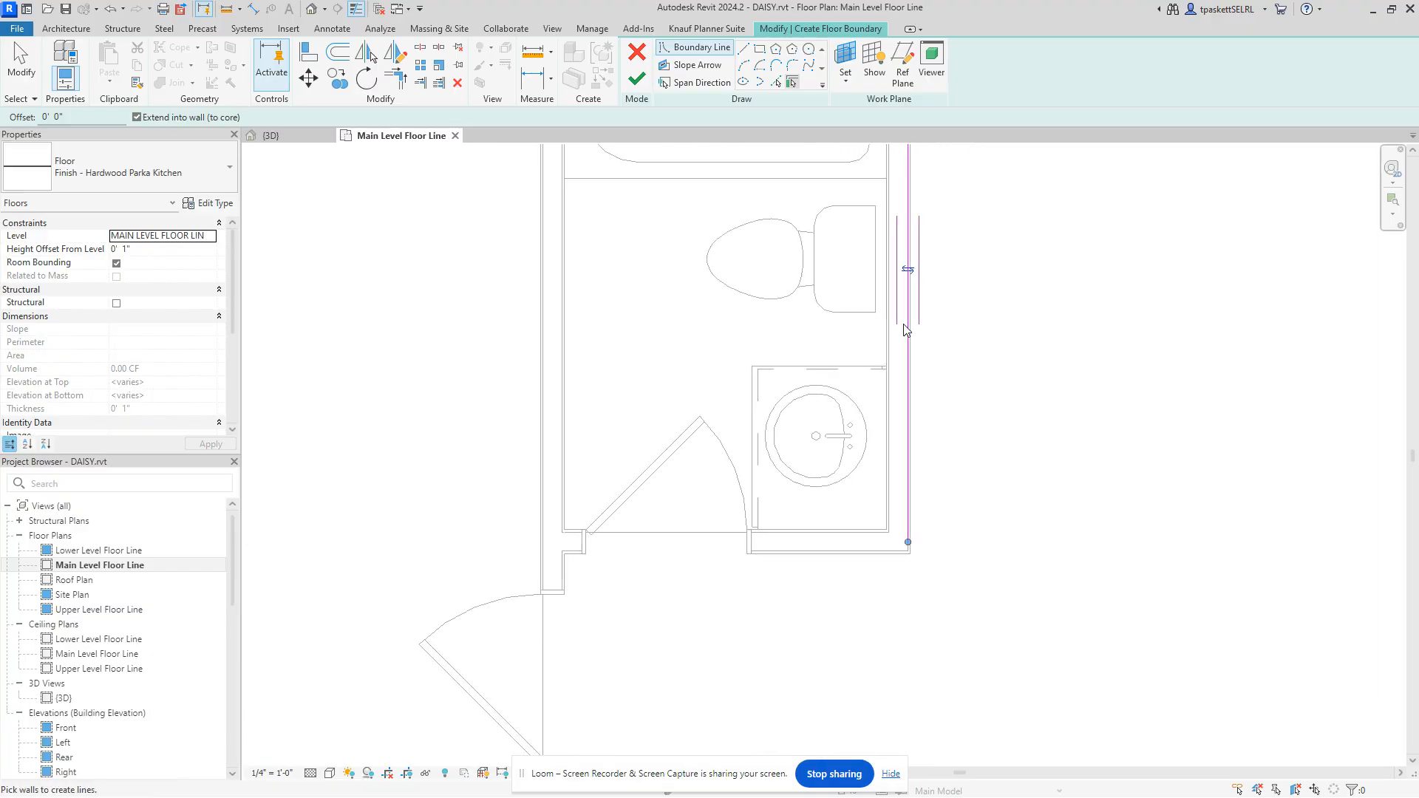
{"action": "scroll", "coordinate": [914, 288], "scroll_direction": "down", "scroll_amount": 4}
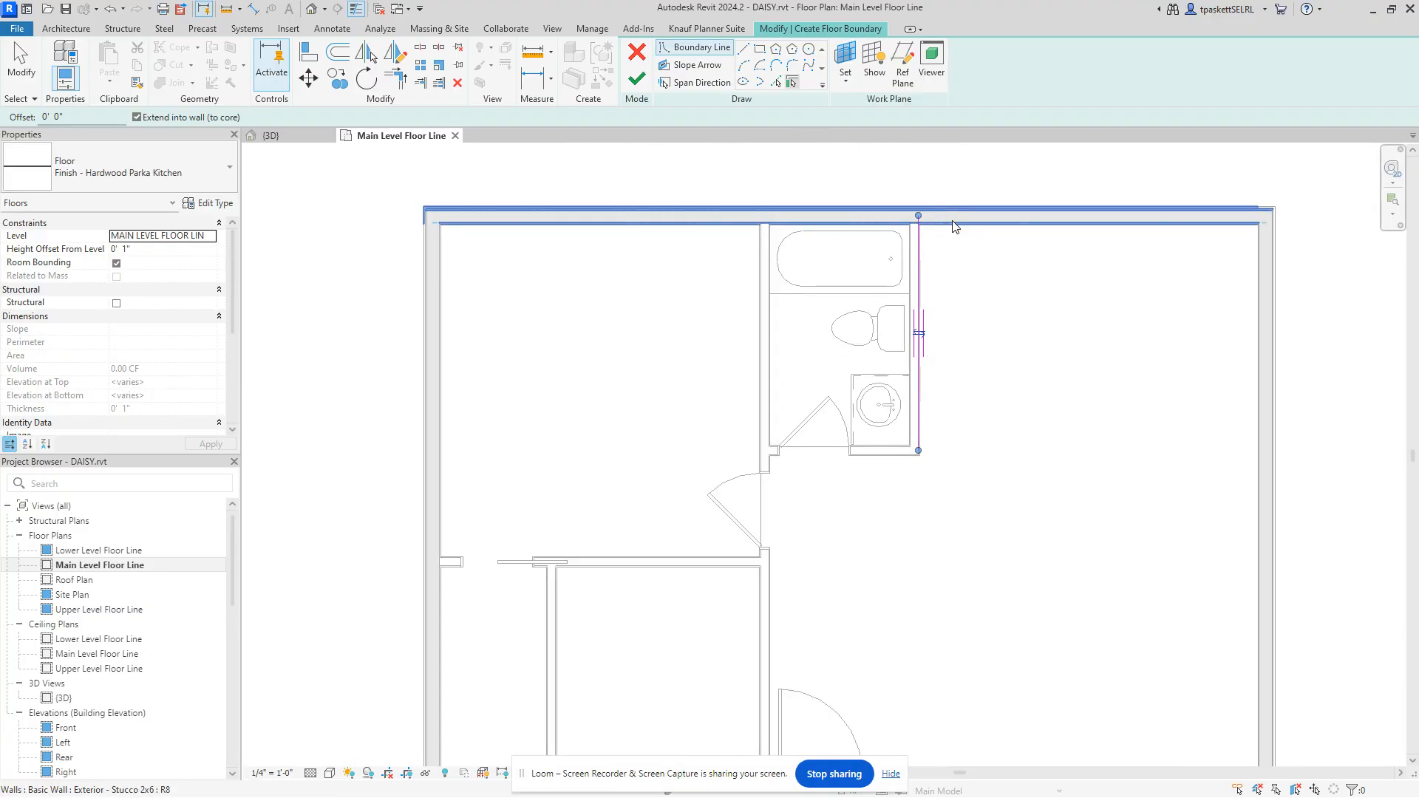
{"action": "left_click", "coordinate": [947, 221]}
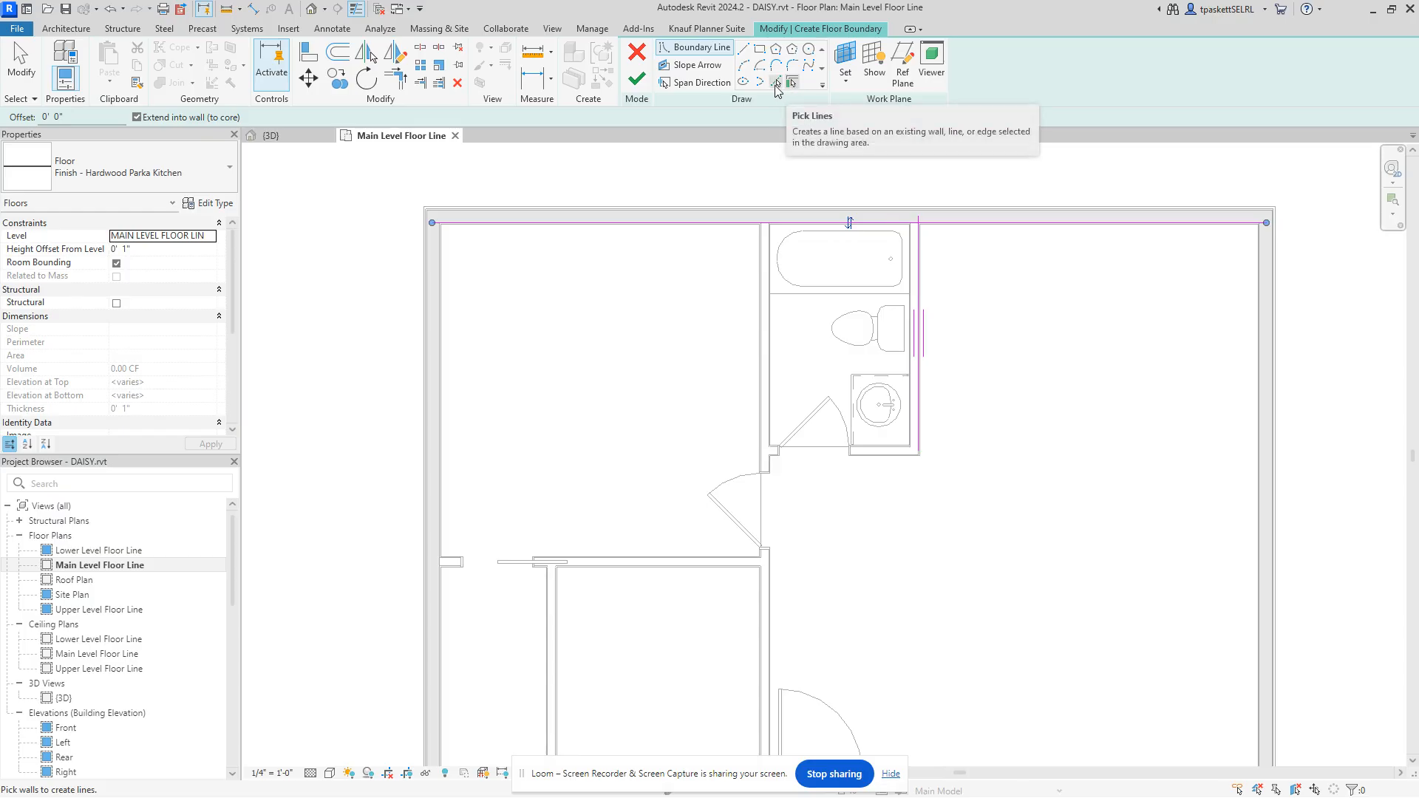
Step: Use Pick Lines on the right exterior wall, locking the new boundary line to it
{"action": "left_click", "coordinate": [776, 84]}
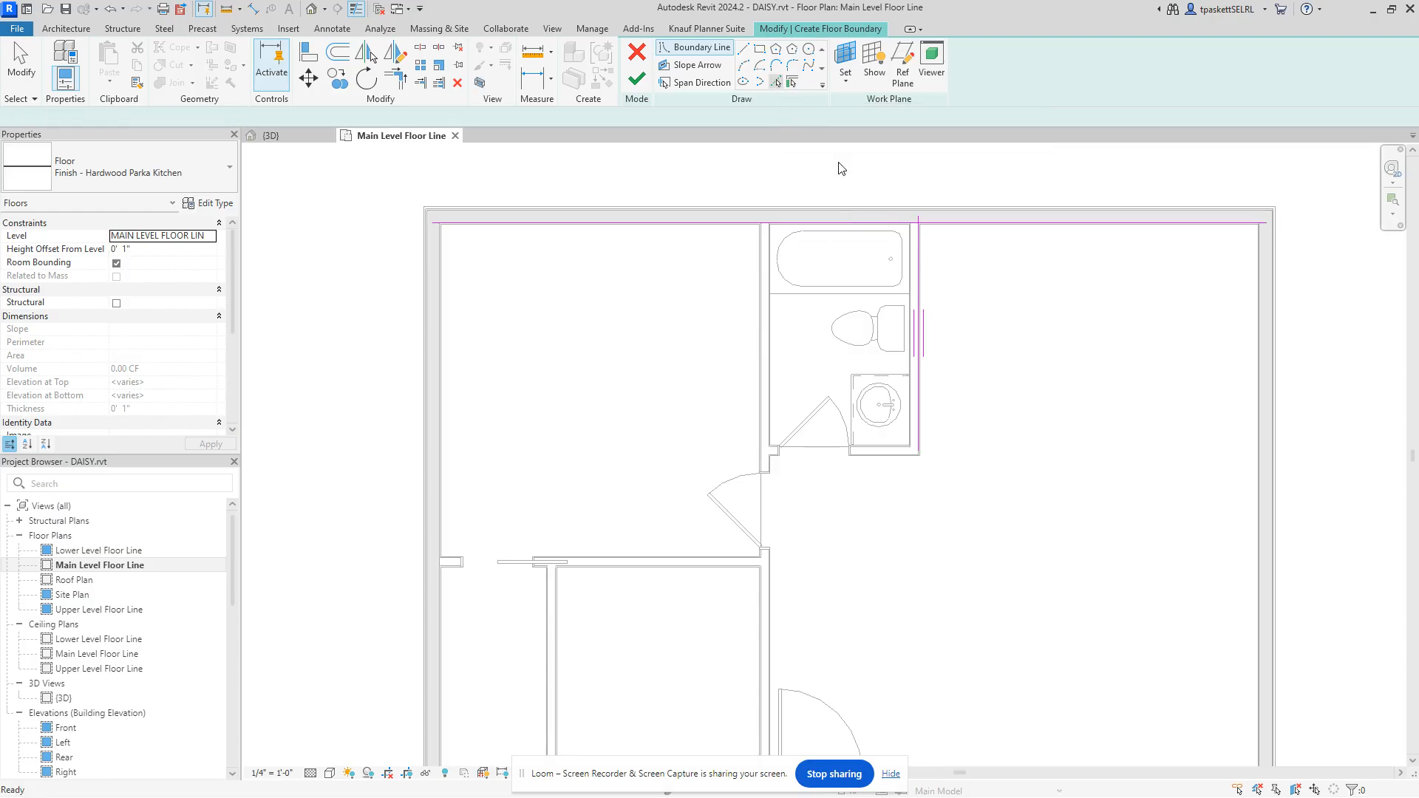
{"action": "left_click", "coordinate": [1255, 331]}
{"action": "scroll", "coordinate": [1224, 358], "scroll_direction": "up", "scroll_amount": 6}
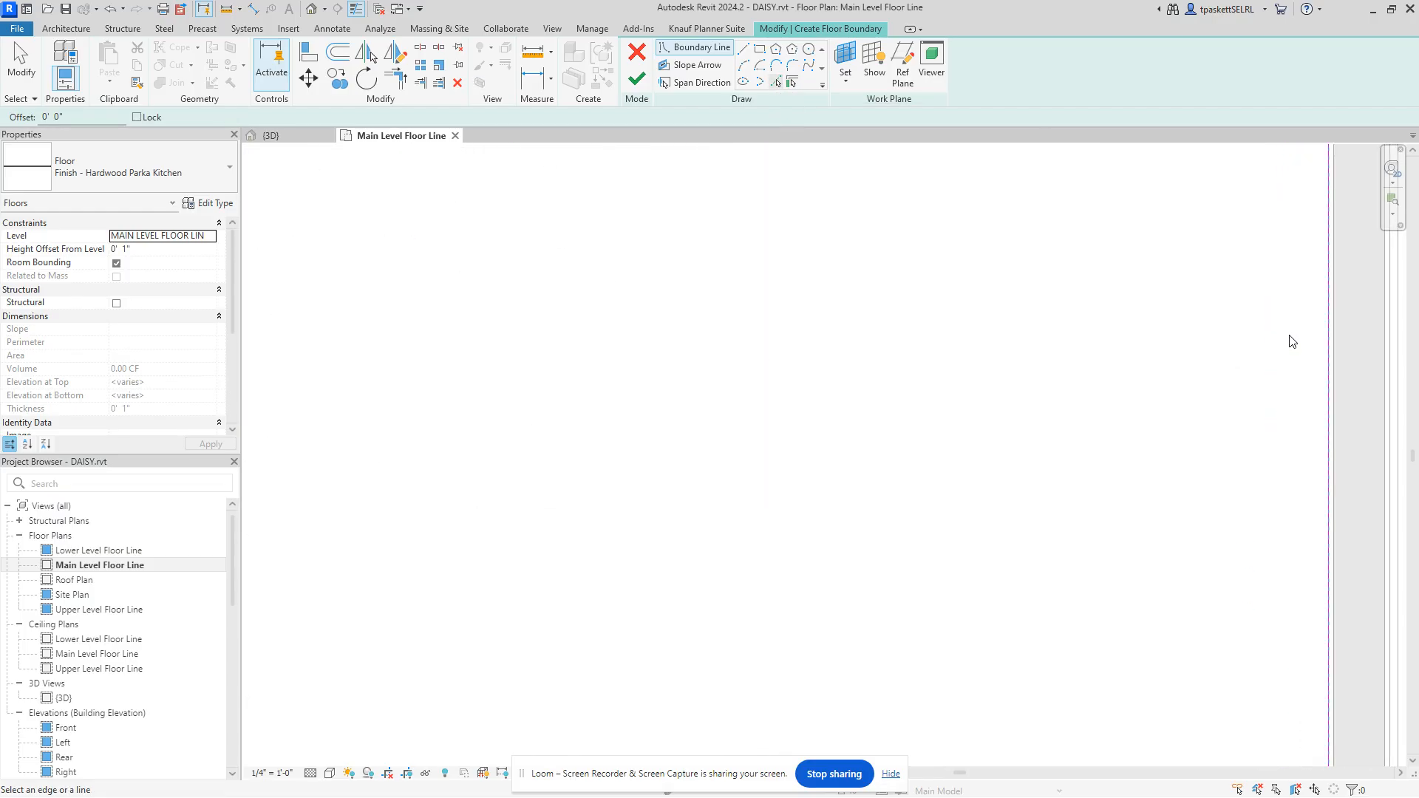
{"action": "scroll", "coordinate": [1226, 399], "scroll_direction": "down", "scroll_amount": 4}
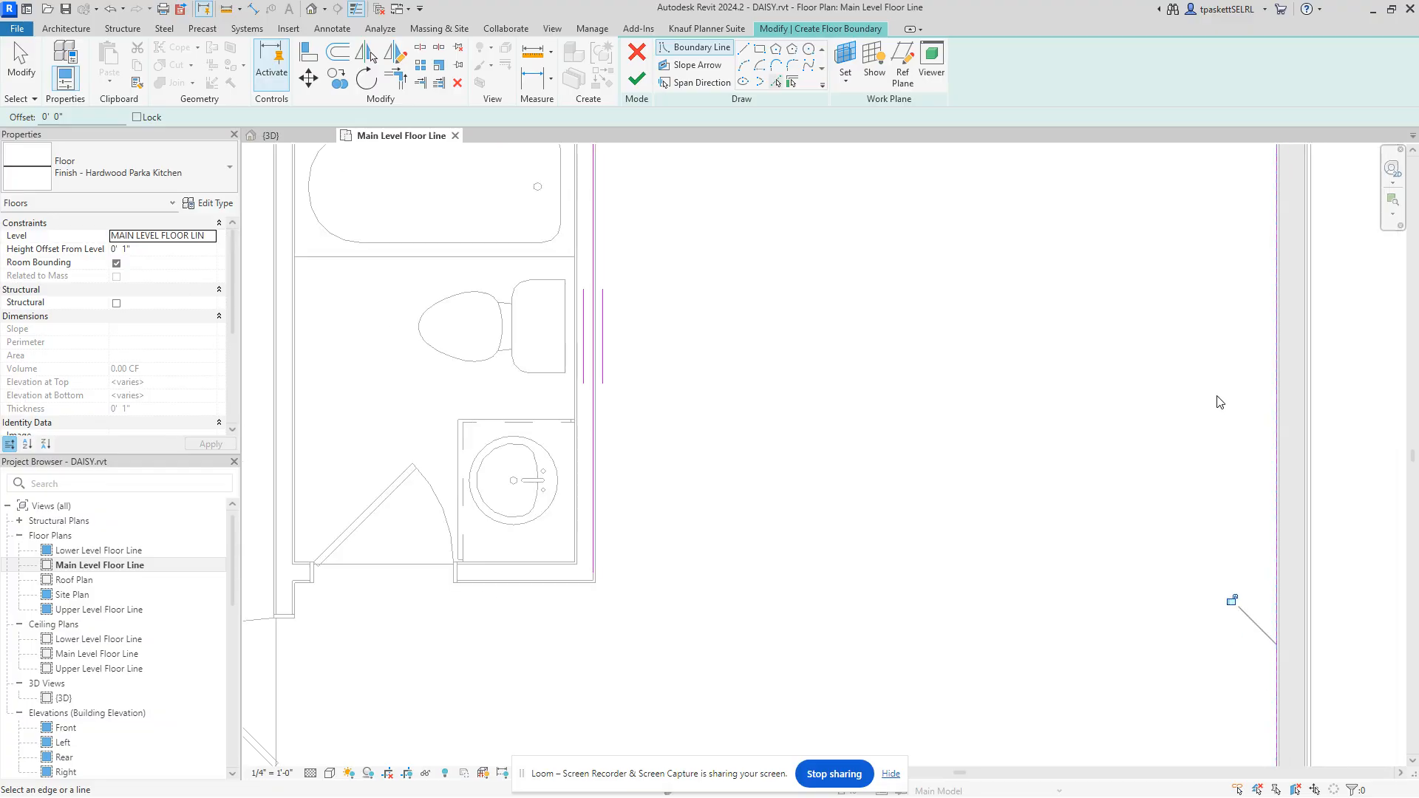
{"action": "scroll", "coordinate": [1212, 389], "scroll_direction": "down", "scroll_amount": 4}
{"action": "scroll", "coordinate": [1242, 325], "scroll_direction": "up", "scroll_amount": 3}
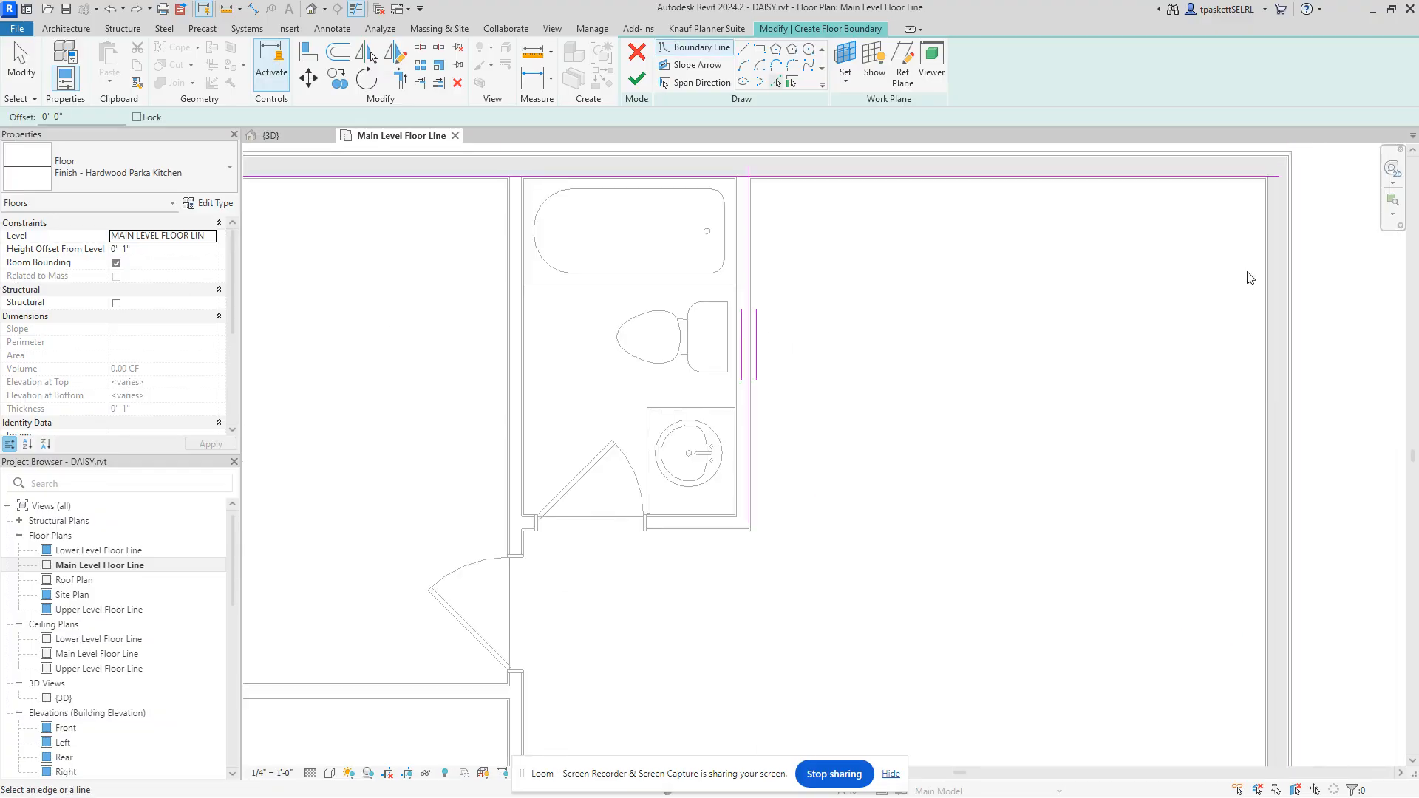
{"action": "scroll", "coordinate": [1249, 278], "scroll_direction": "up", "scroll_amount": 2}
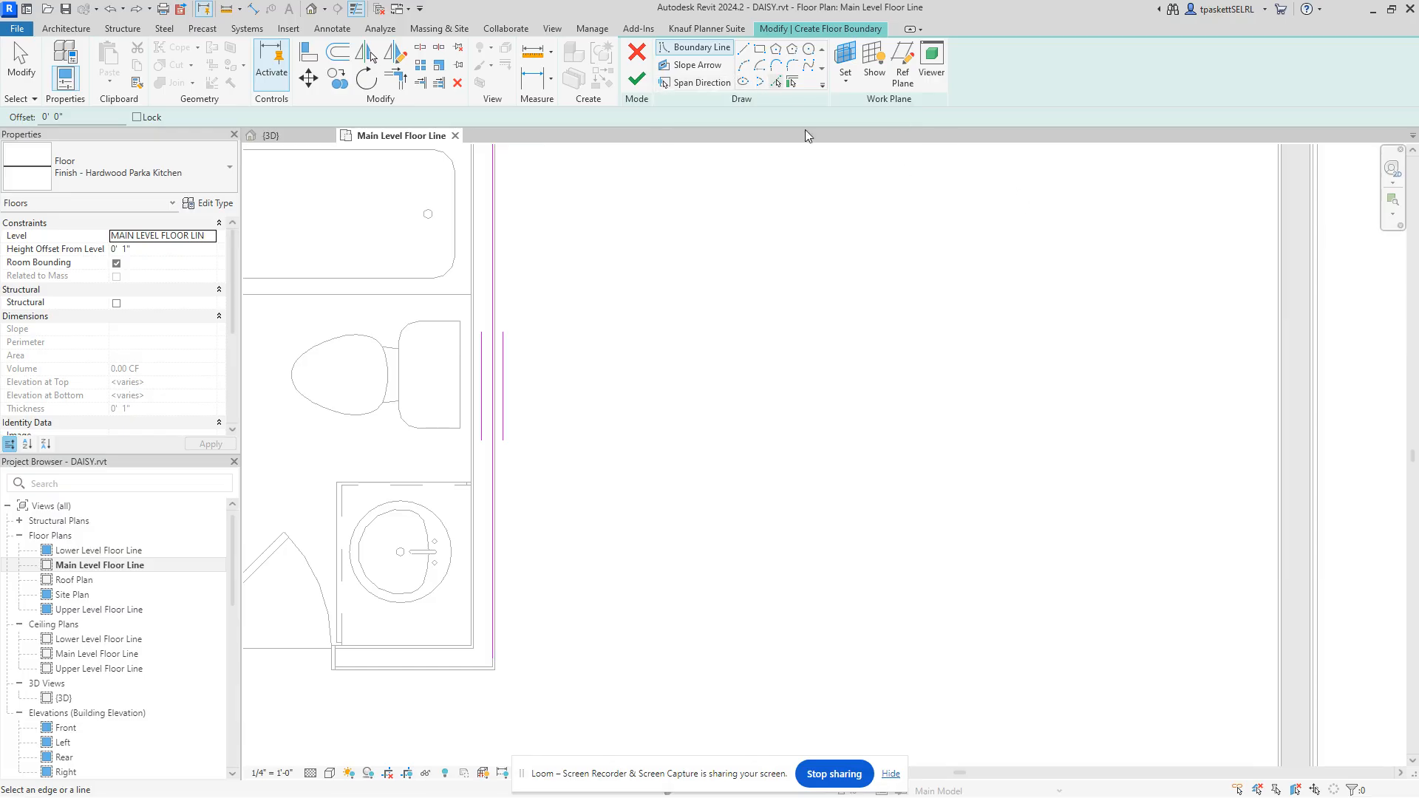
{"action": "left_click", "coordinate": [1283, 343]}
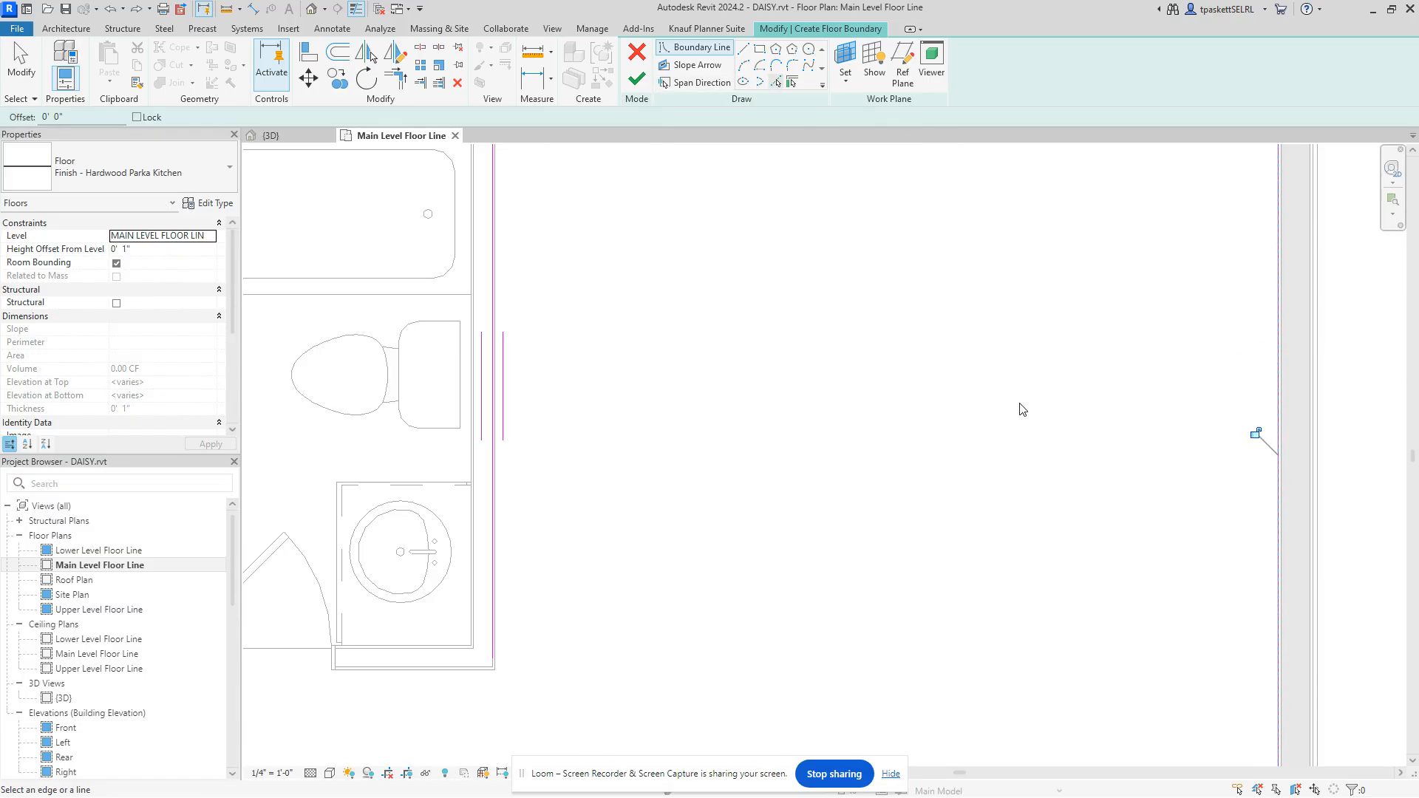
{"action": "scroll", "coordinate": [1019, 405], "scroll_direction": "down", "scroll_amount": 2}
{"action": "scroll", "coordinate": [991, 399], "scroll_direction": "down", "scroll_amount": 1}
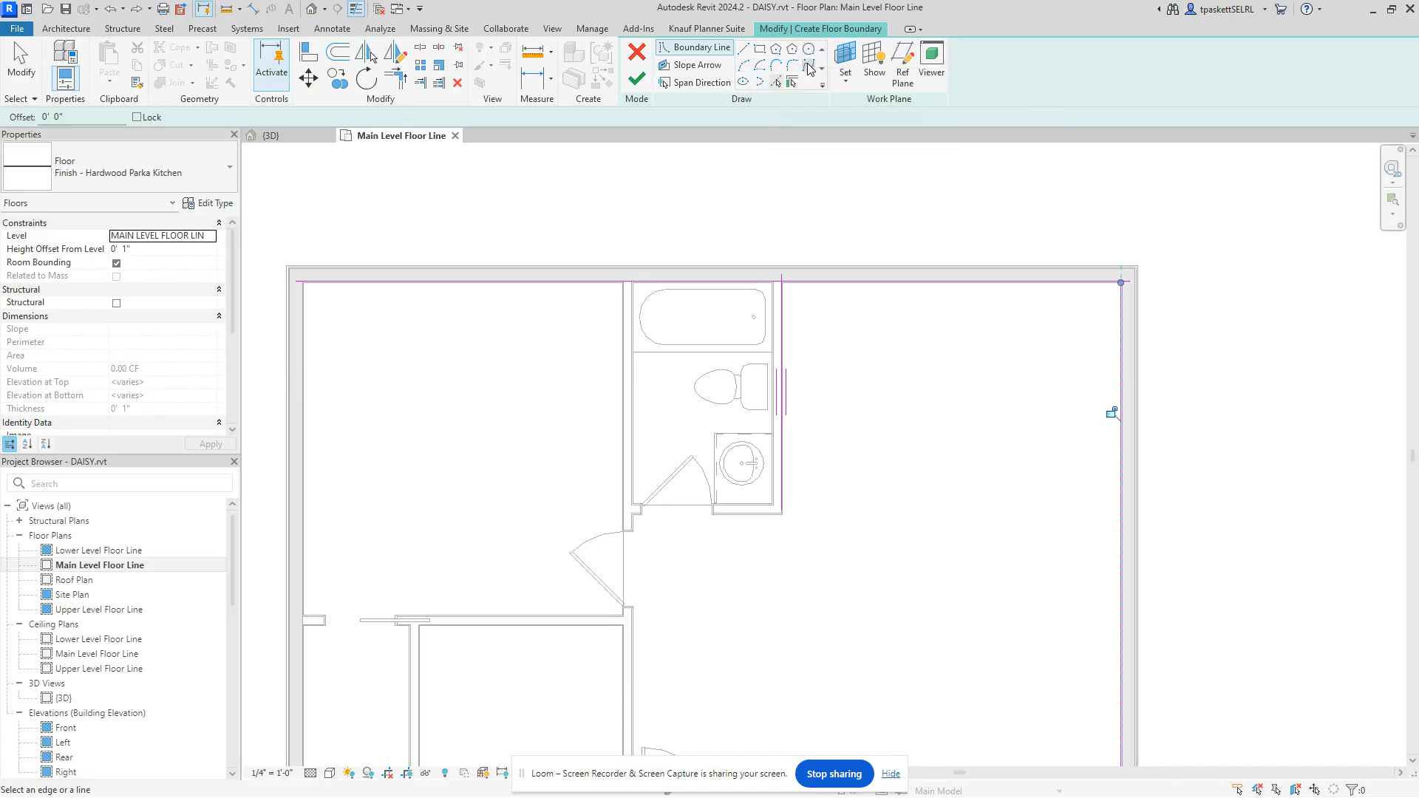
Step: Draw a 12'-2" horizontal boundary line from the bathroom wall corner to the right wall
{"action": "left_click", "coordinate": [744, 48]}
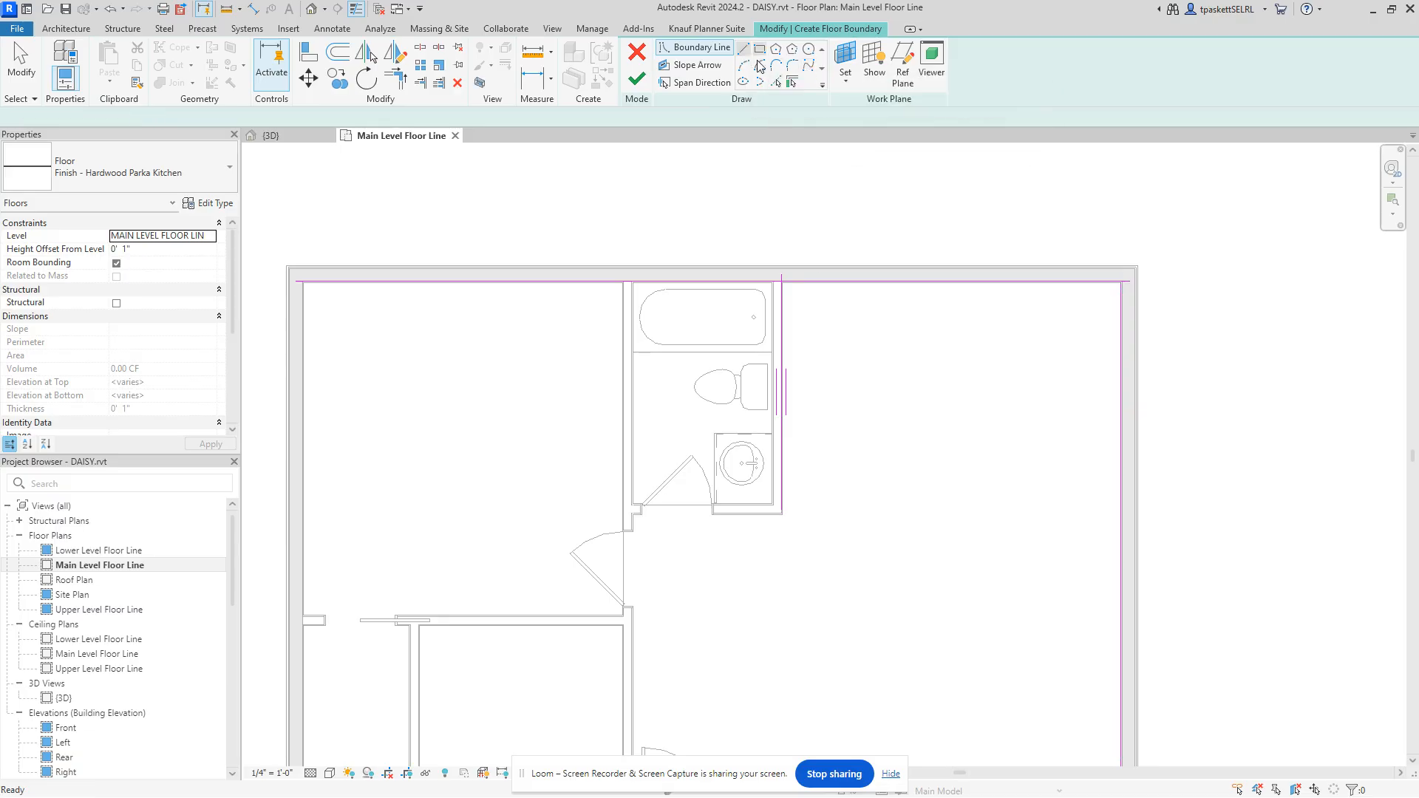
{"action": "left_click", "coordinate": [782, 514]}
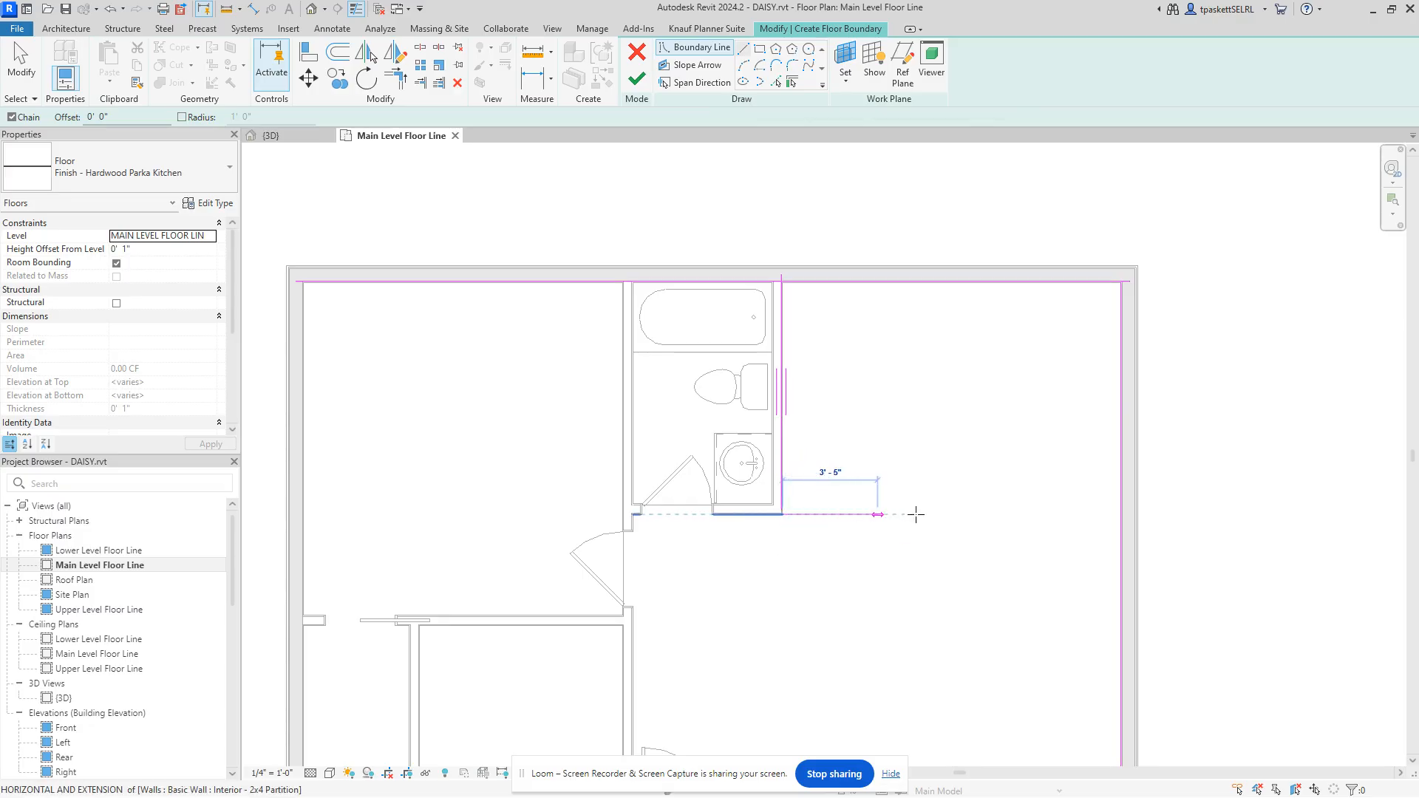
{"action": "left_click", "coordinate": [1122, 513]}
{"action": "key", "text": "Escape"}
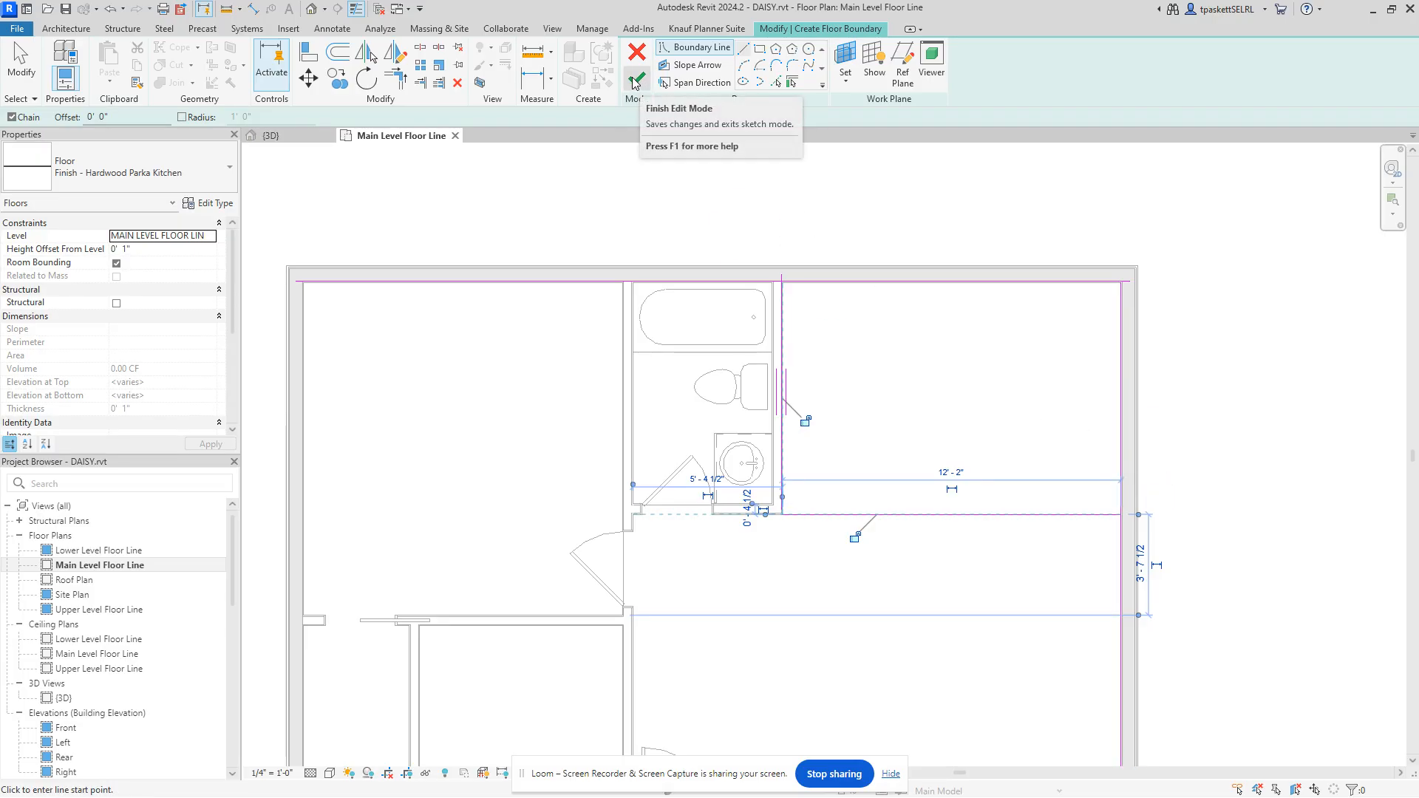
{"action": "left_click", "coordinate": [634, 80]}
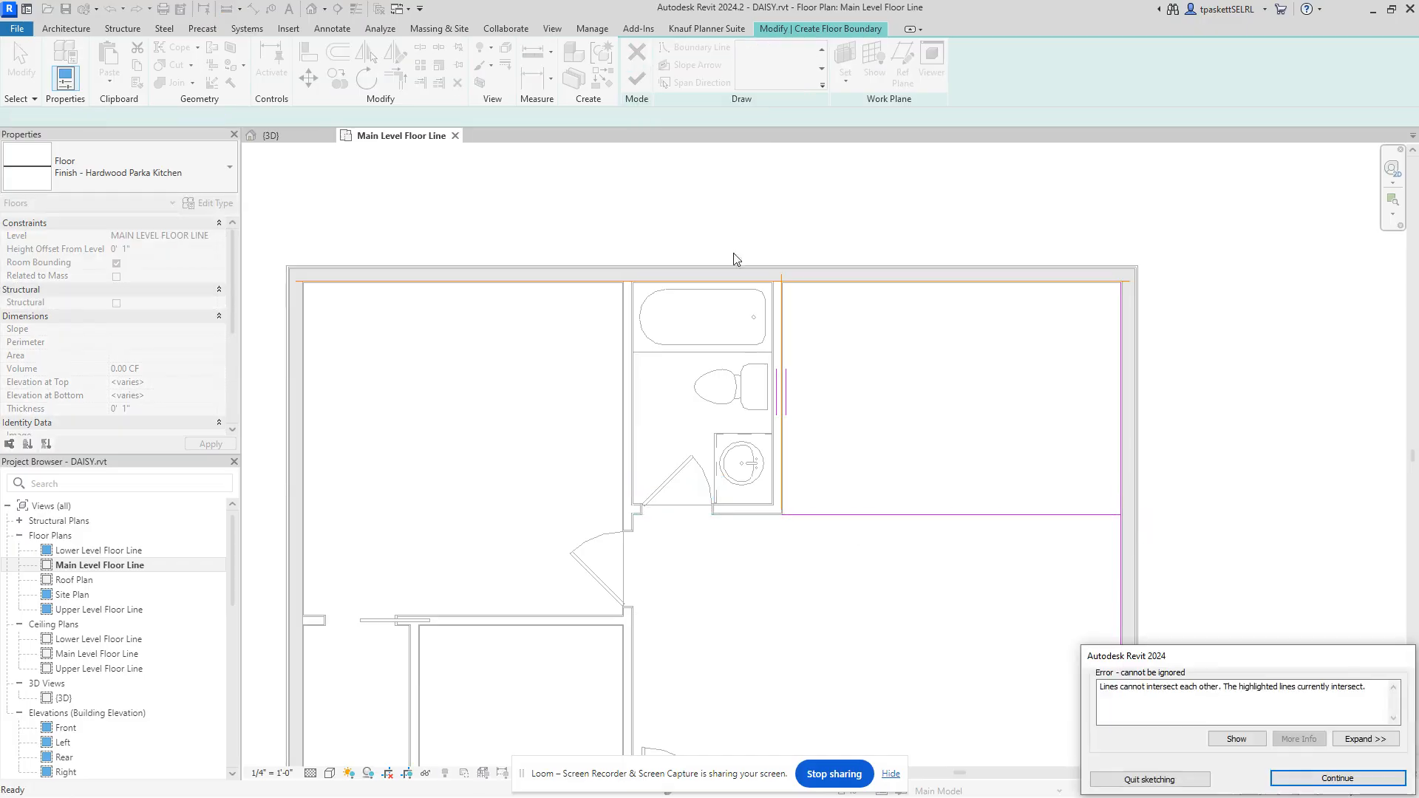
{"action": "left_click_drag", "start_coordinate": [1224, 642], "coordinate": [856, 529]}
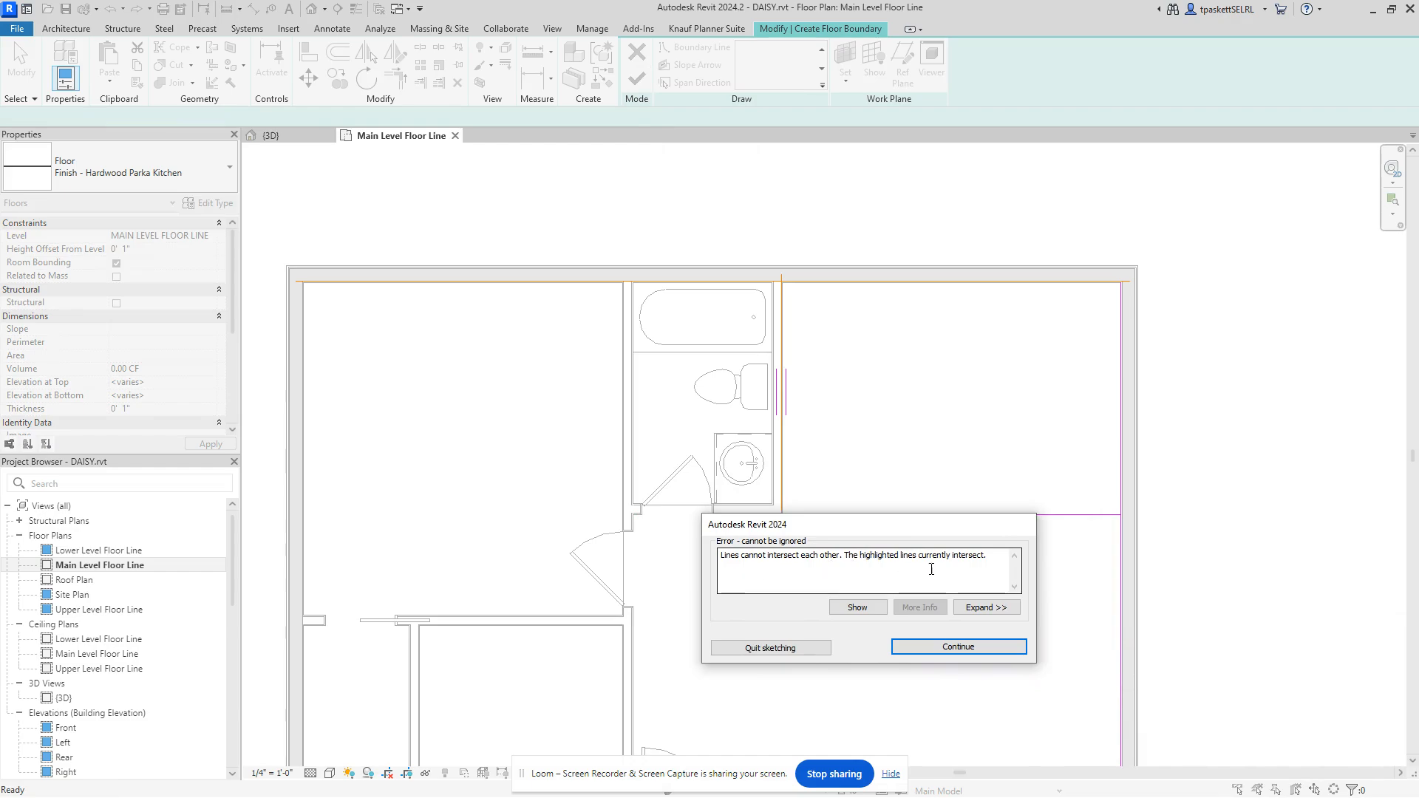
{"action": "left_click_drag", "start_coordinate": [916, 532], "coordinate": [910, 594]}
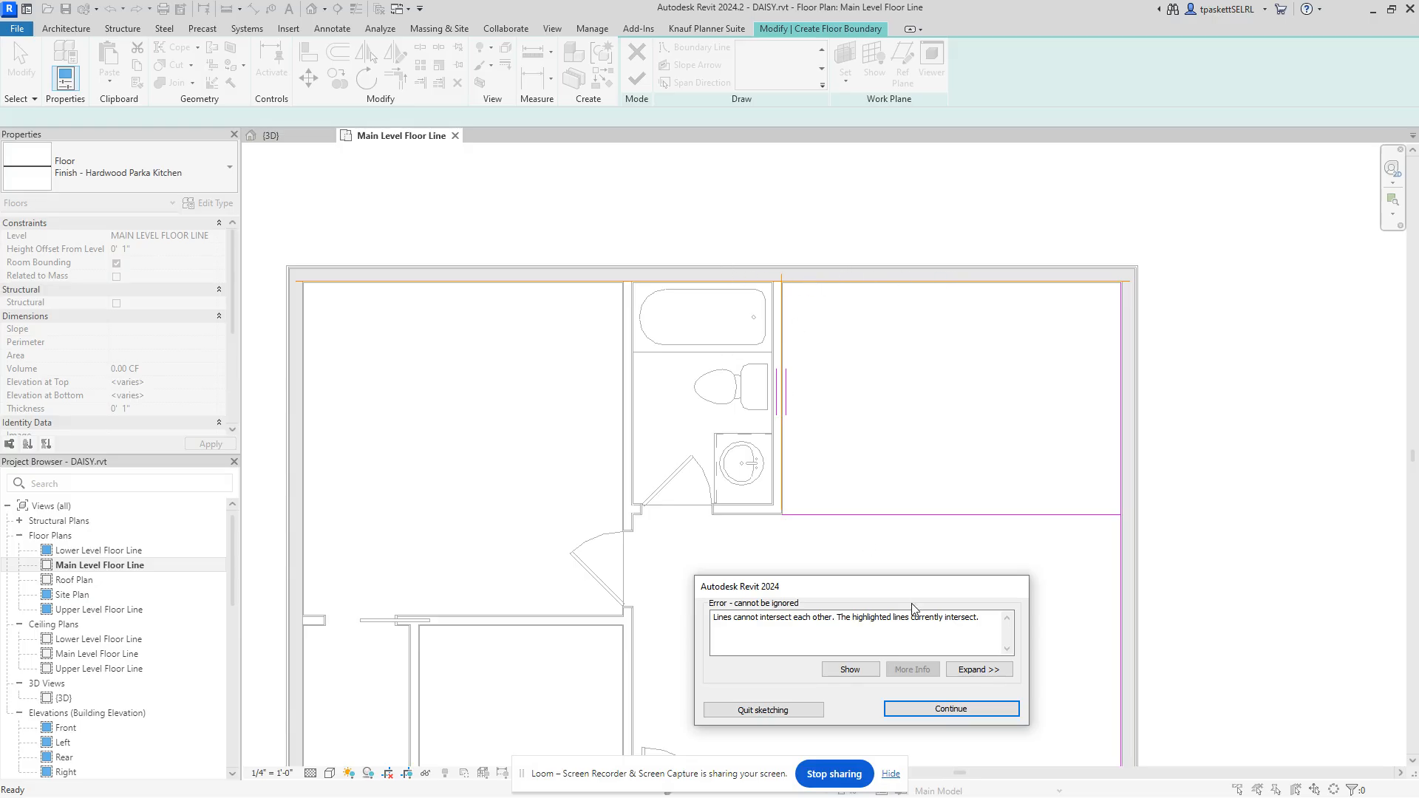
{"action": "left_click", "coordinate": [953, 709]}
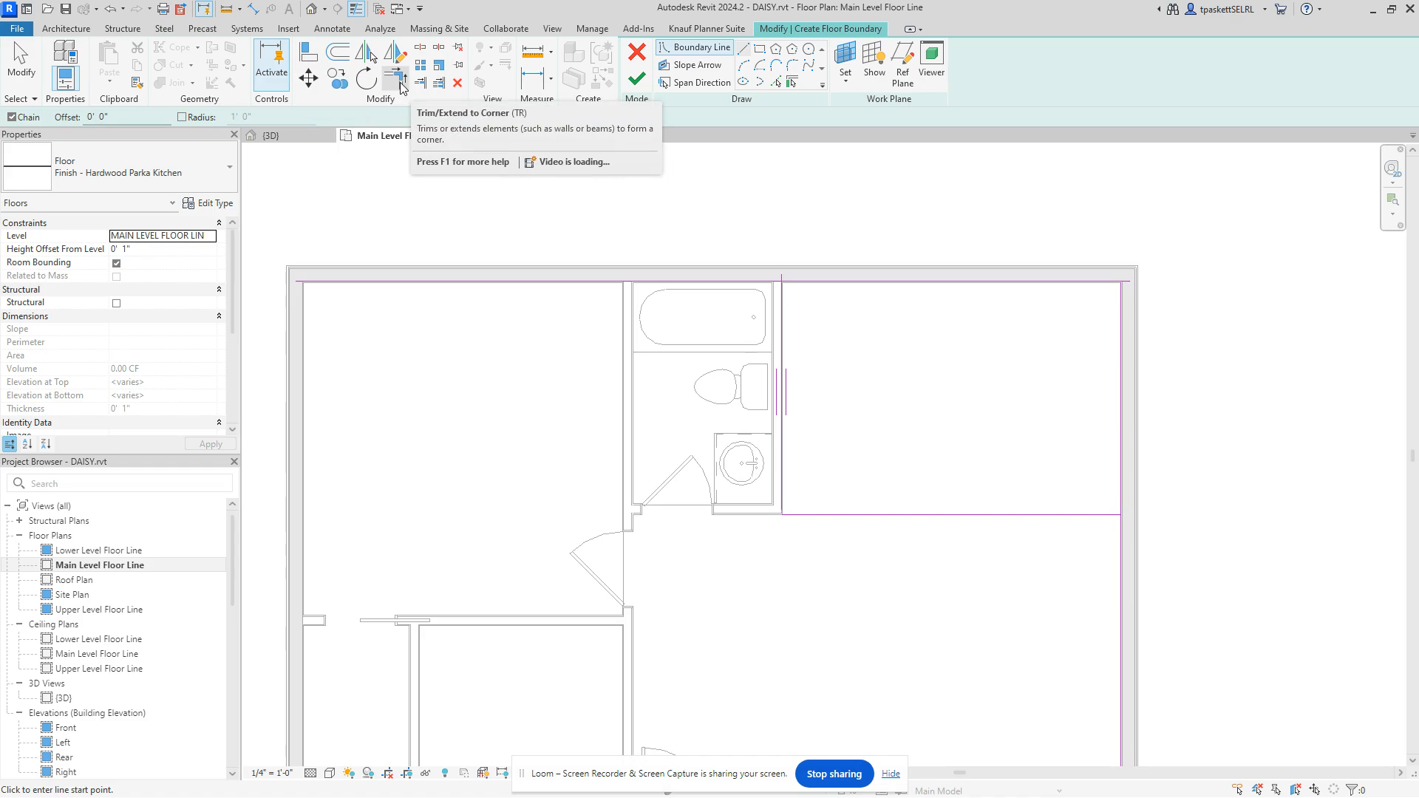
Step: Trim the vertical and top boundary lines into a corner, try finishing, and dismiss the error
{"action": "left_click", "coordinate": [402, 88]}
{"action": "scroll", "coordinate": [761, 254], "scroll_direction": "up", "scroll_amount": 4}
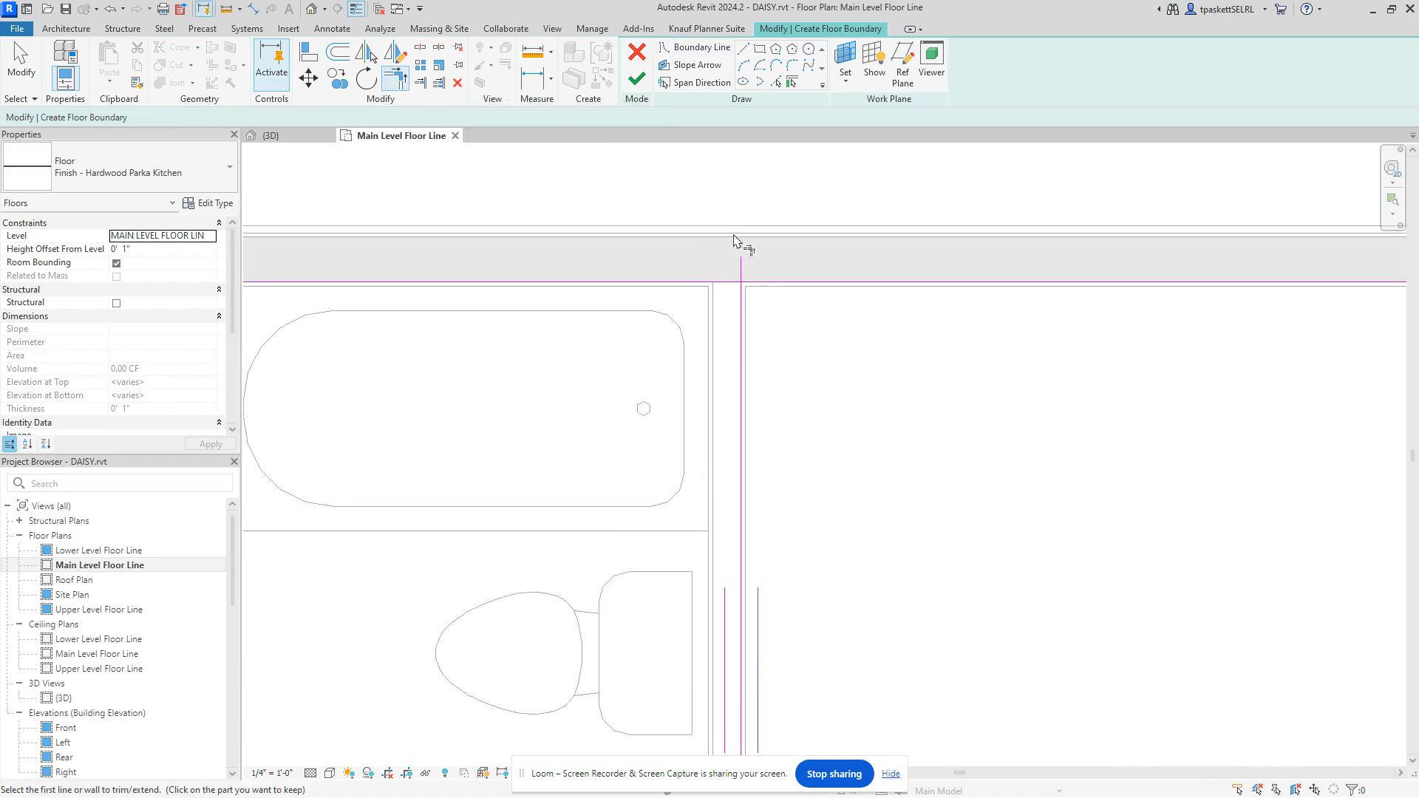
{"action": "scroll", "coordinate": [735, 244], "scroll_direction": "up", "scroll_amount": 3}
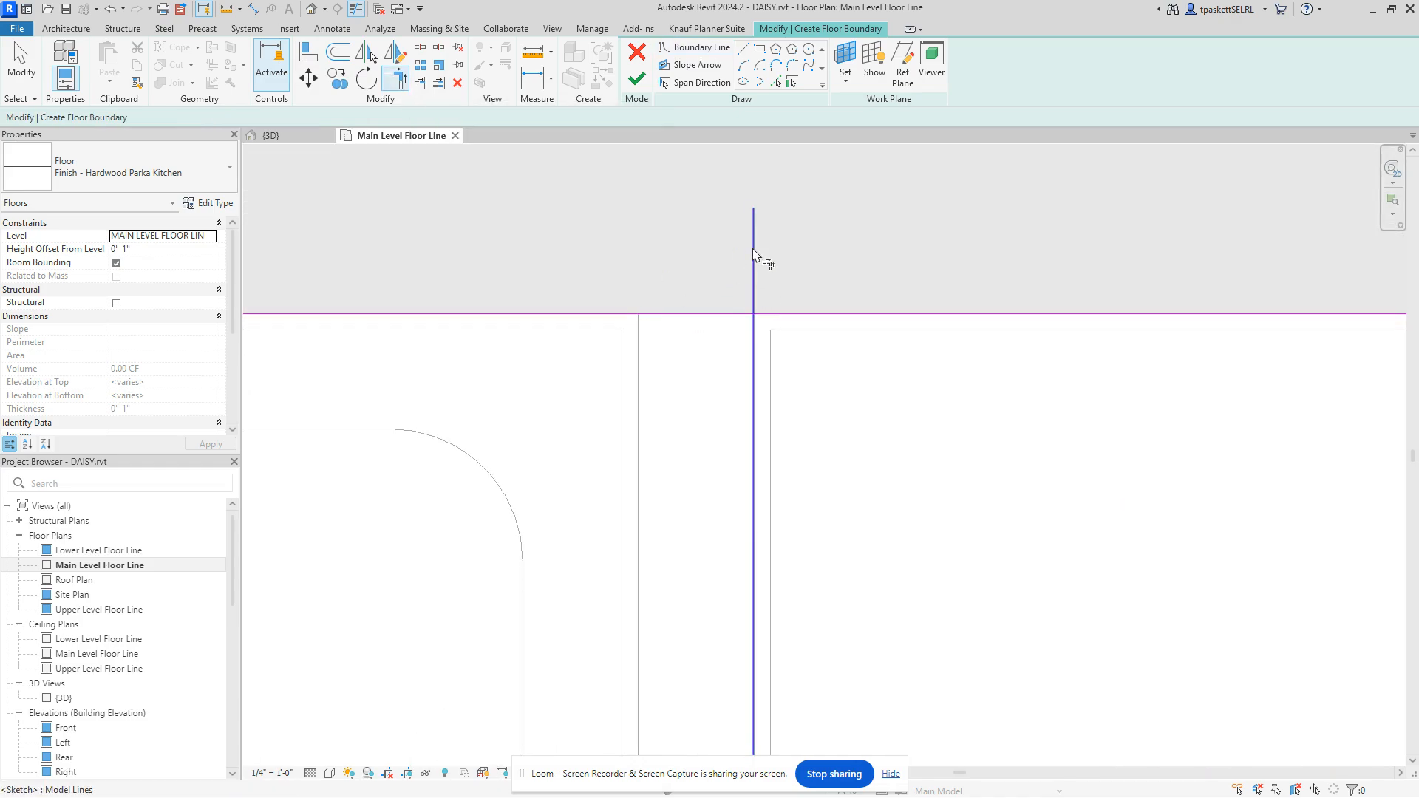
{"action": "left_click", "coordinate": [751, 389]}
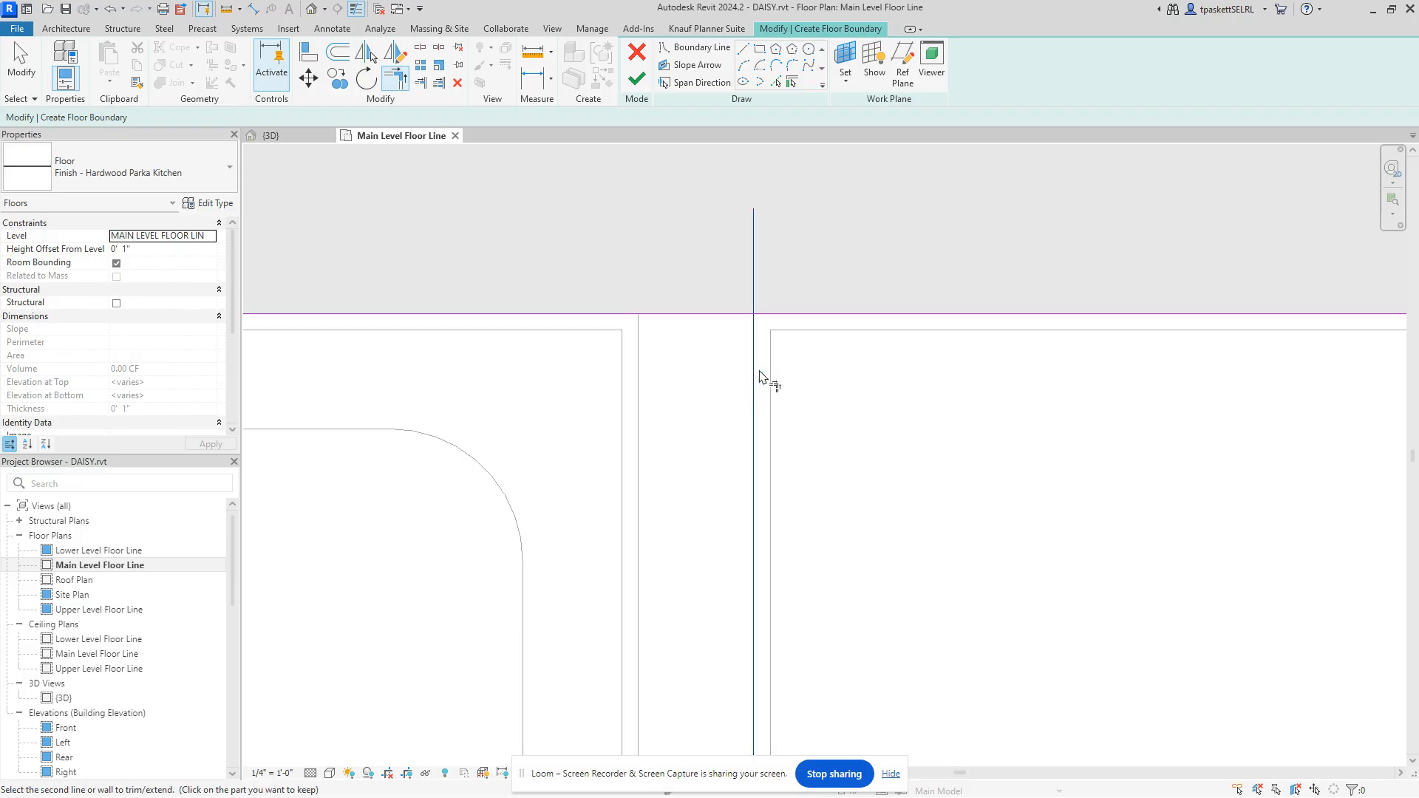
{"action": "left_click", "coordinate": [814, 316]}
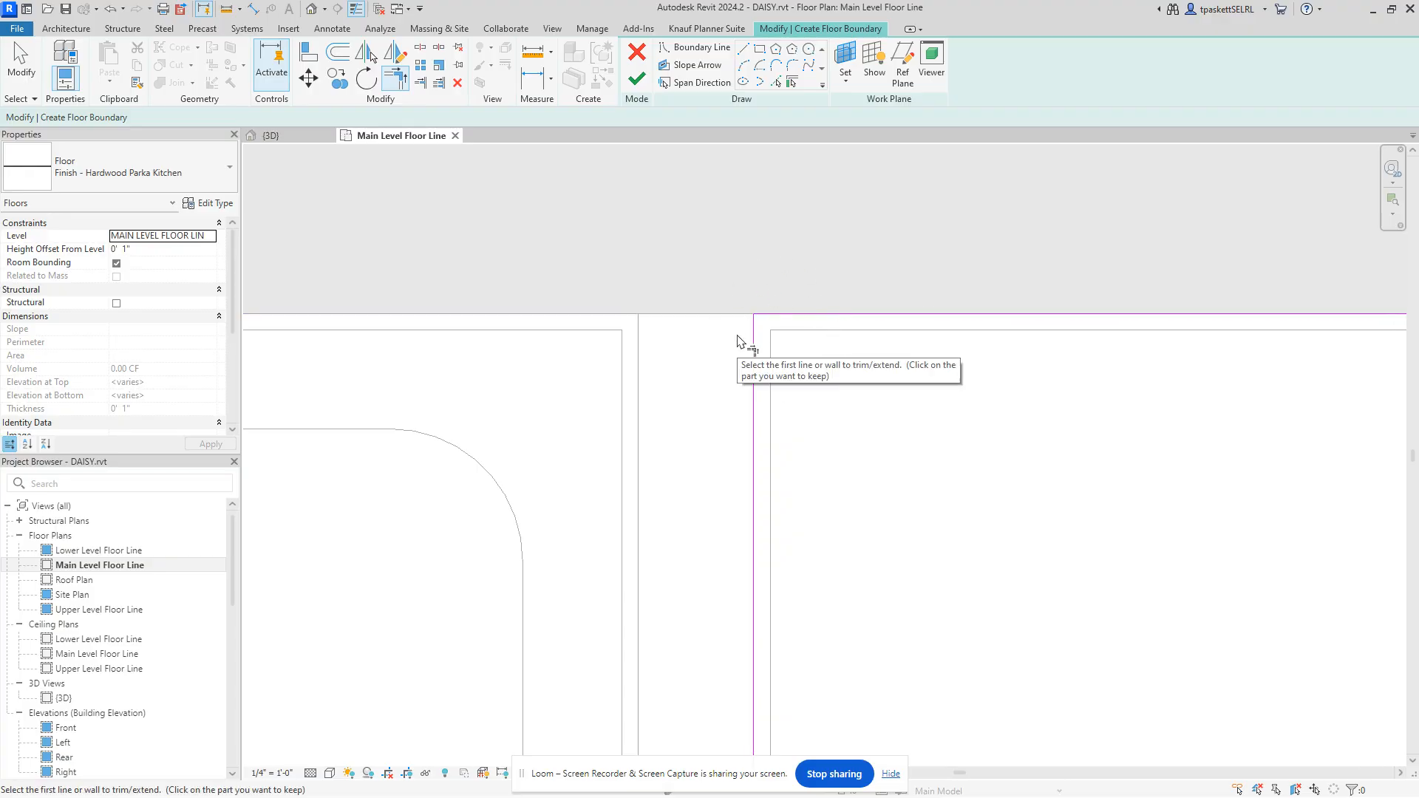
{"action": "scroll", "coordinate": [748, 342], "scroll_direction": "down", "scroll_amount": 3}
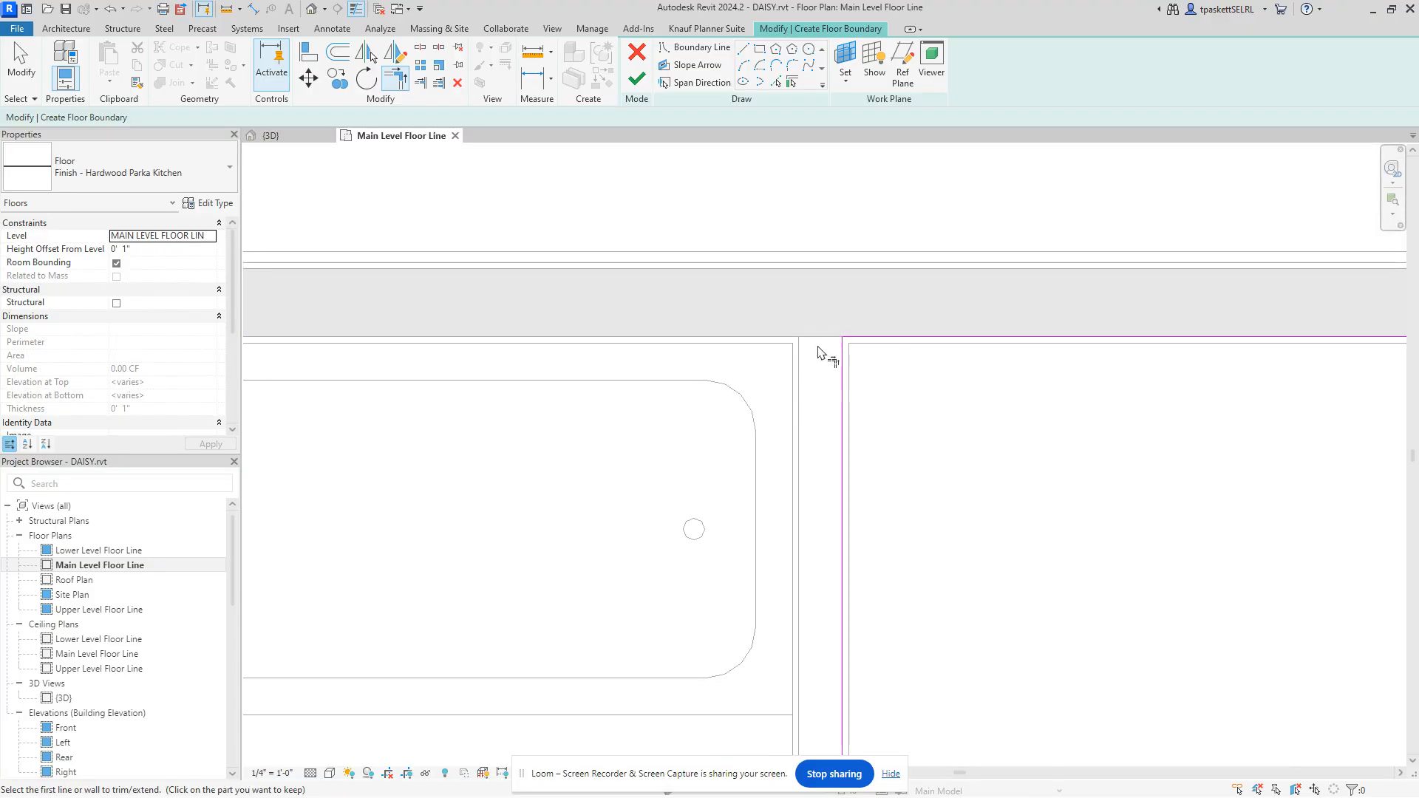
{"action": "scroll", "coordinate": [819, 352], "scroll_direction": "down", "scroll_amount": 5}
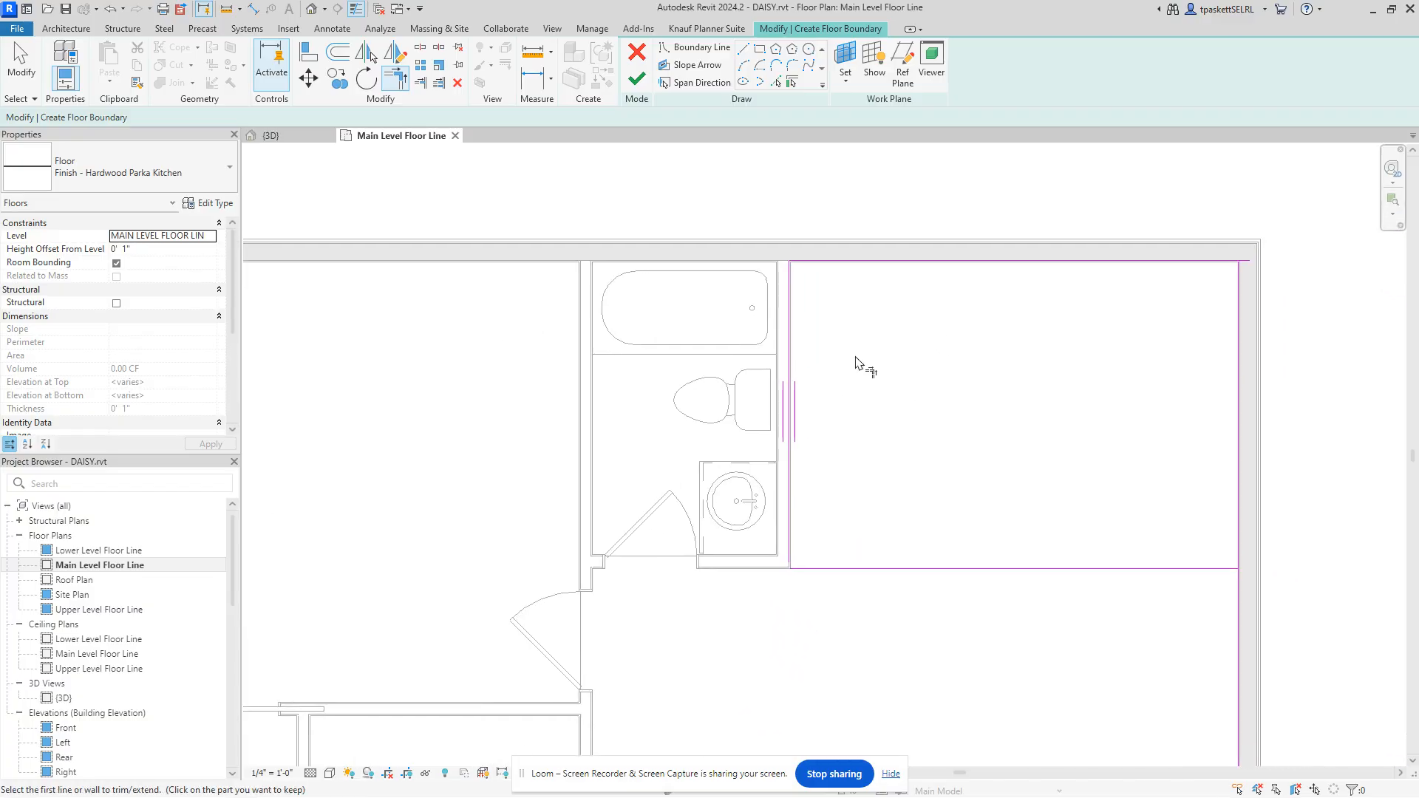
{"action": "left_click", "coordinate": [633, 80]}
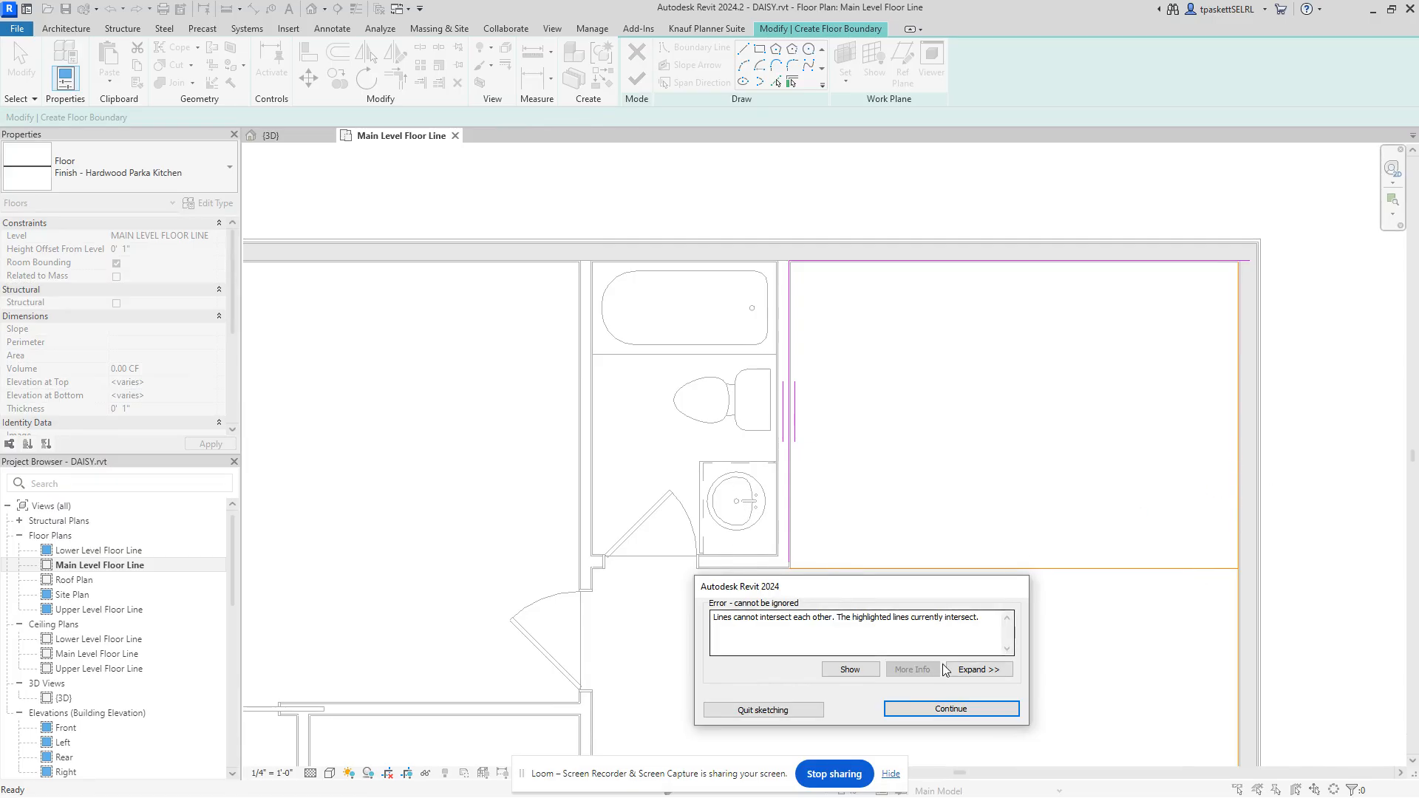
{"action": "left_click", "coordinate": [949, 709]}
Step: Trim the right vertical line to the lower line with TR and retry Finish Edit Mode
{"action": "key", "text": "t"}
{"action": "key", "text": "r"}
{"action": "scroll", "coordinate": [1246, 569], "scroll_direction": "up", "scroll_amount": 5}
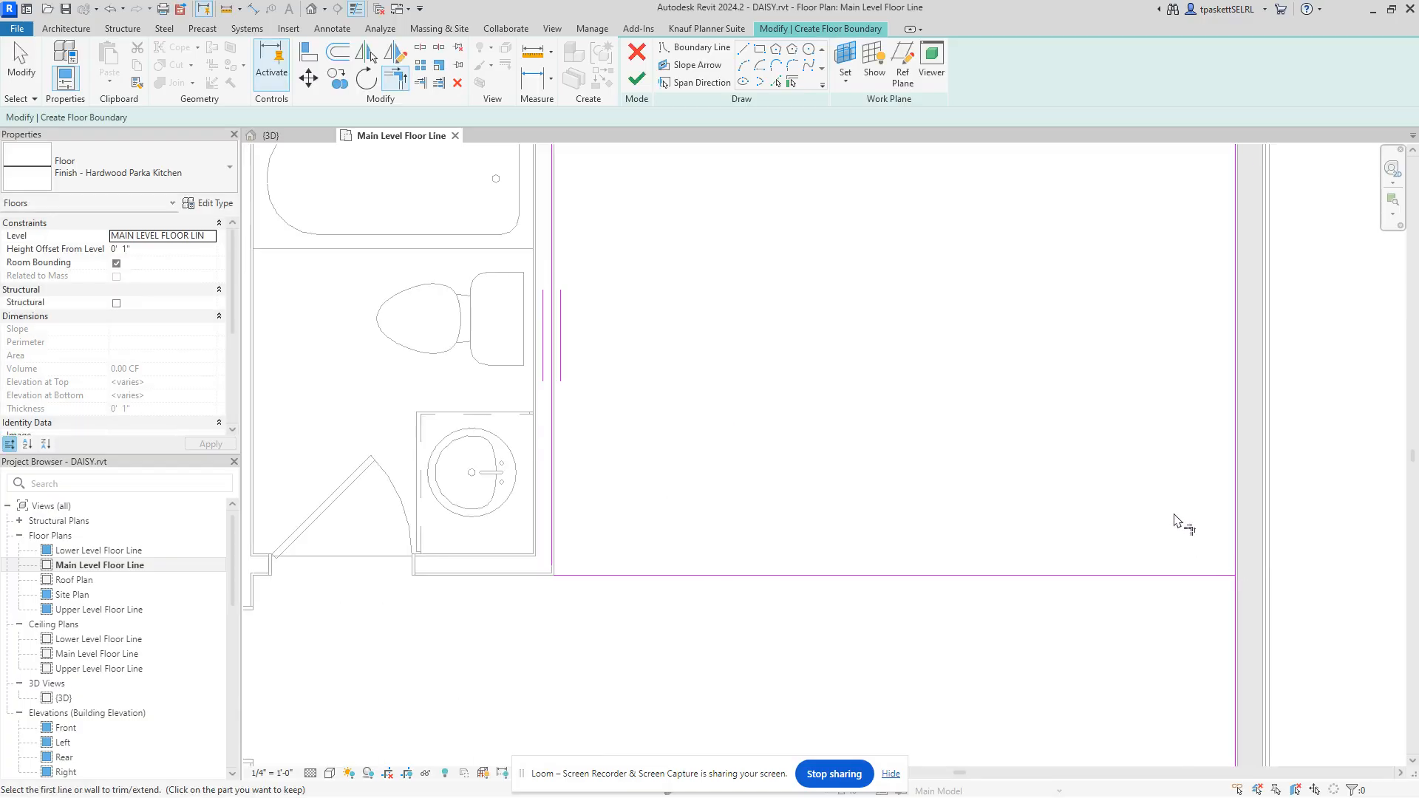
{"action": "scroll", "coordinate": [1240, 566], "scroll_direction": "up", "scroll_amount": 1}
{"action": "left_click", "coordinate": [1250, 572]}
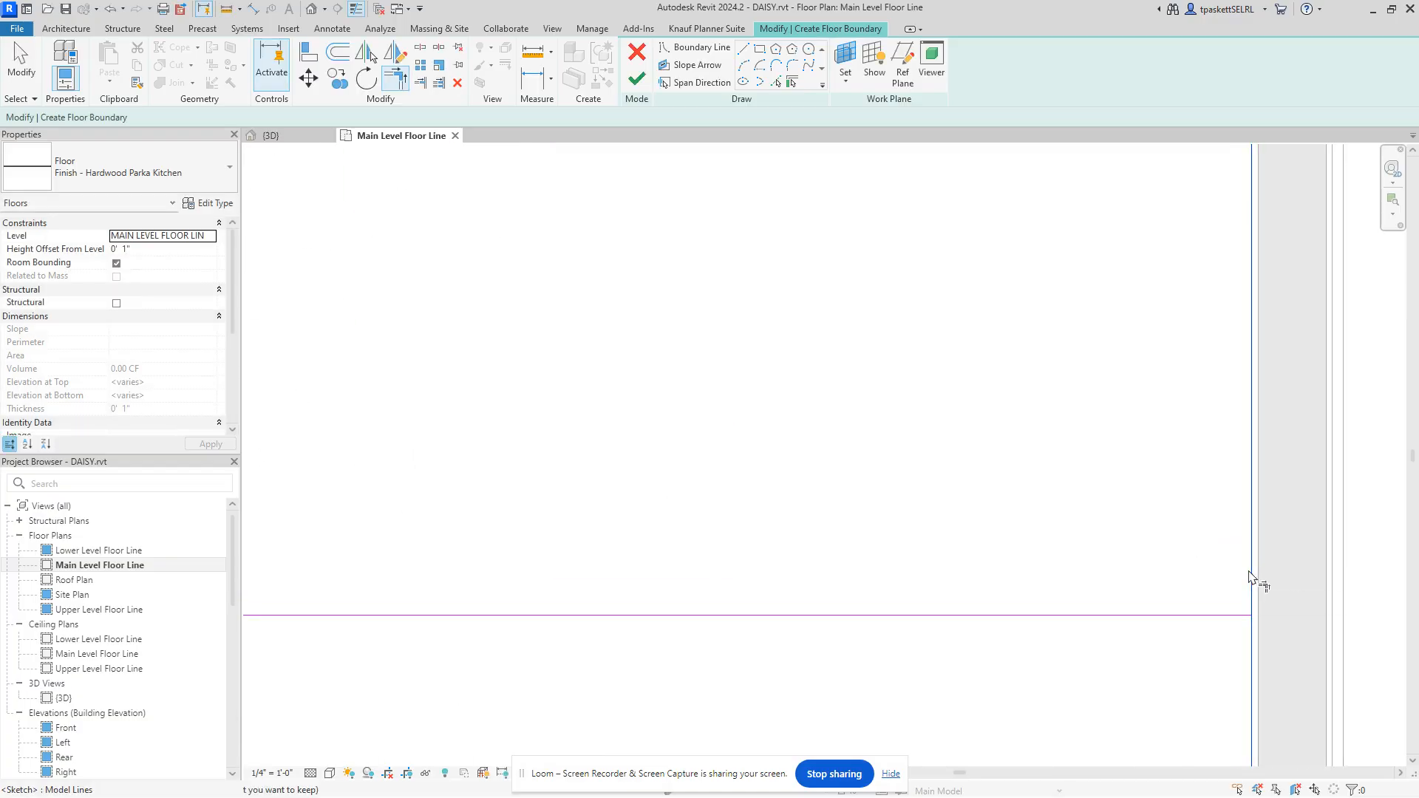
{"action": "left_click", "coordinate": [1216, 615]}
{"action": "scroll", "coordinate": [1153, 528], "scroll_direction": "down", "scroll_amount": 4}
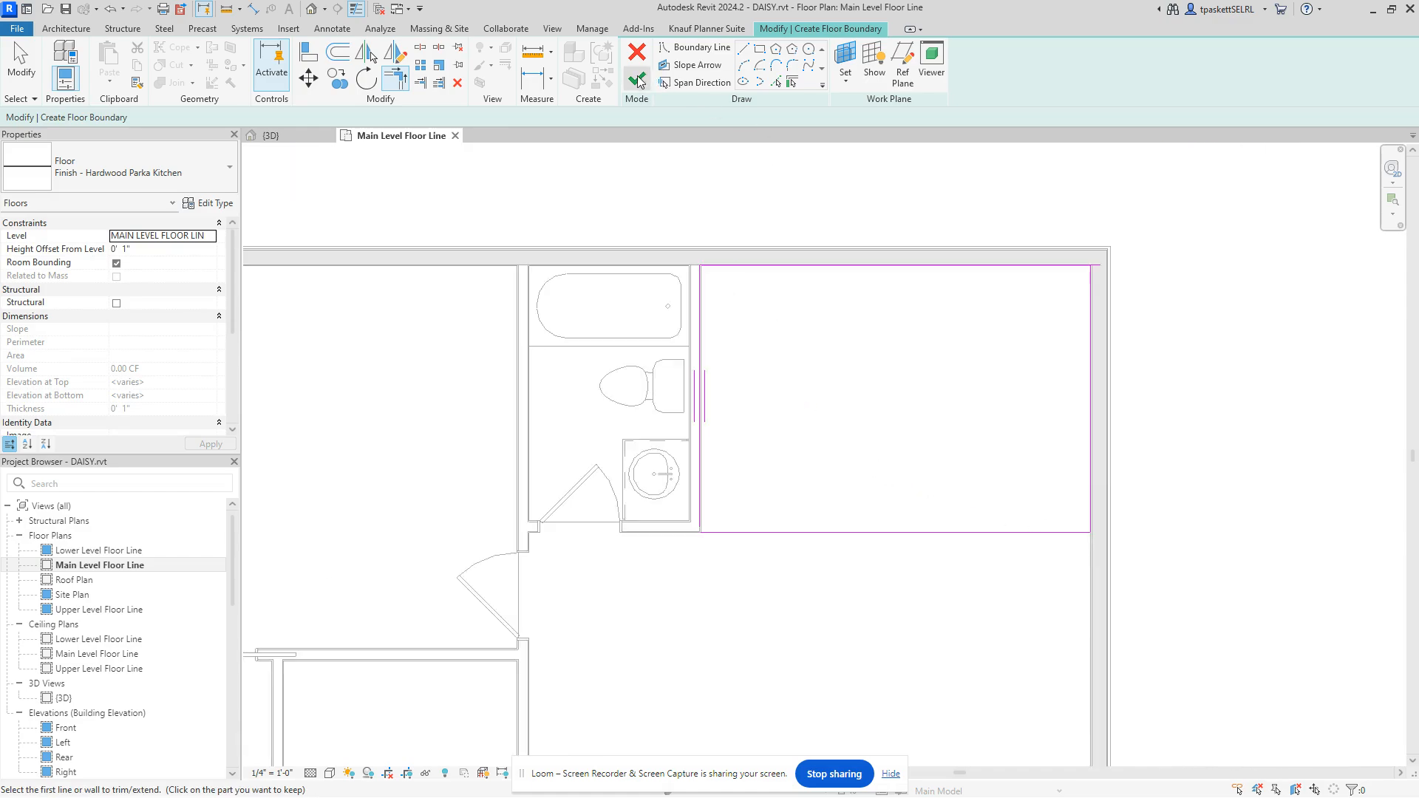
{"action": "left_click", "coordinate": [637, 79]}
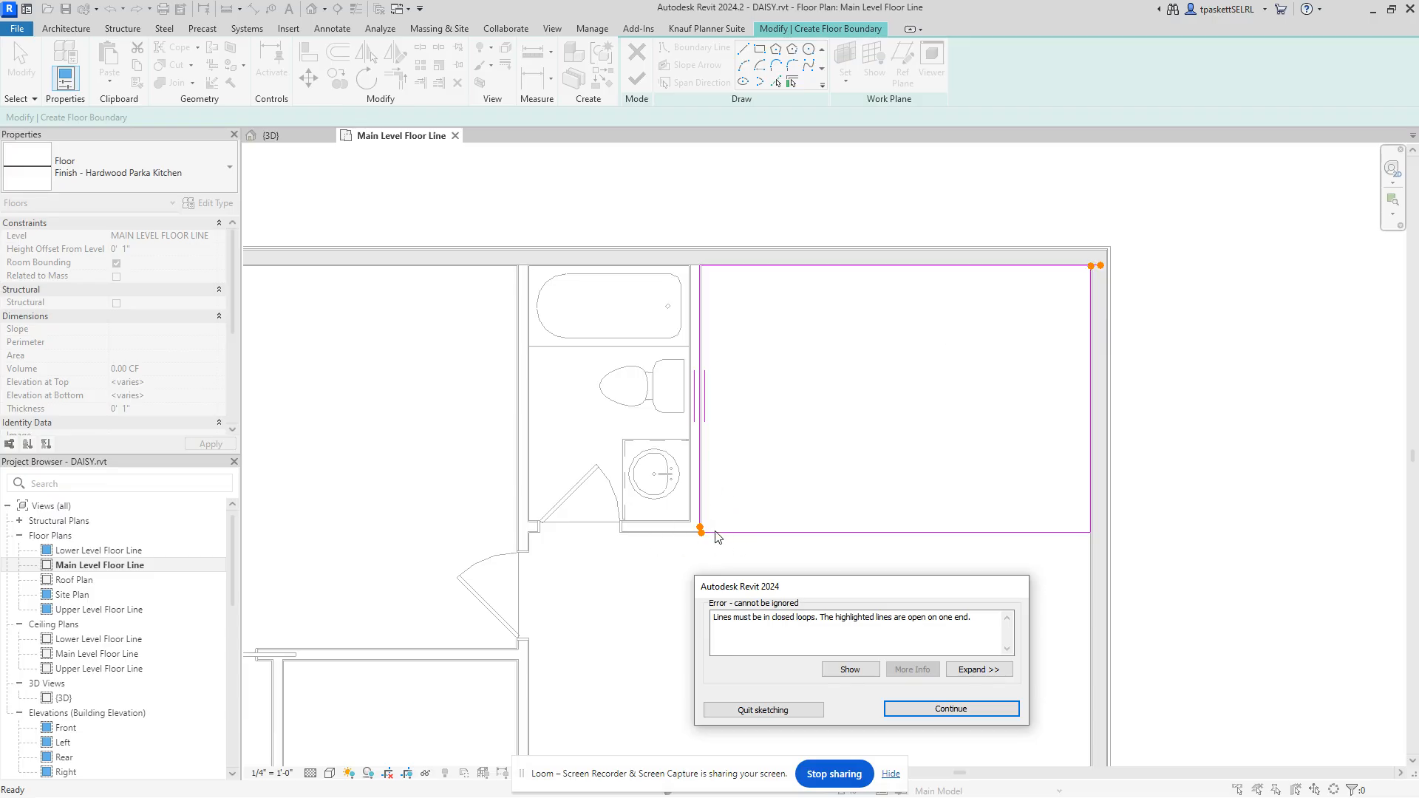
Step: Dismiss the open-loop error and trim the top and right boundary lines into a corner
{"action": "left_click", "coordinate": [951, 708]}
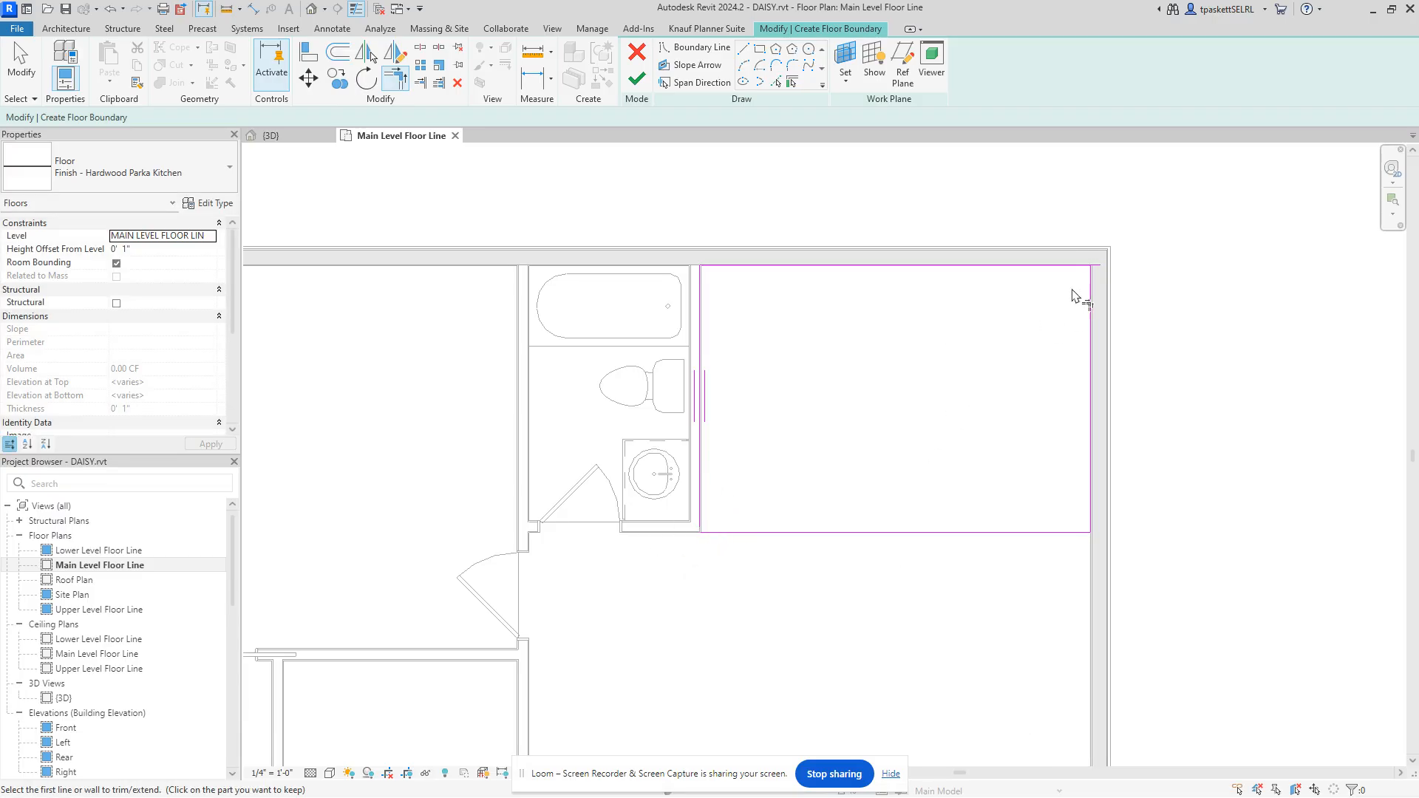
{"action": "scroll", "coordinate": [1074, 296], "scroll_direction": "up", "scroll_amount": 4}
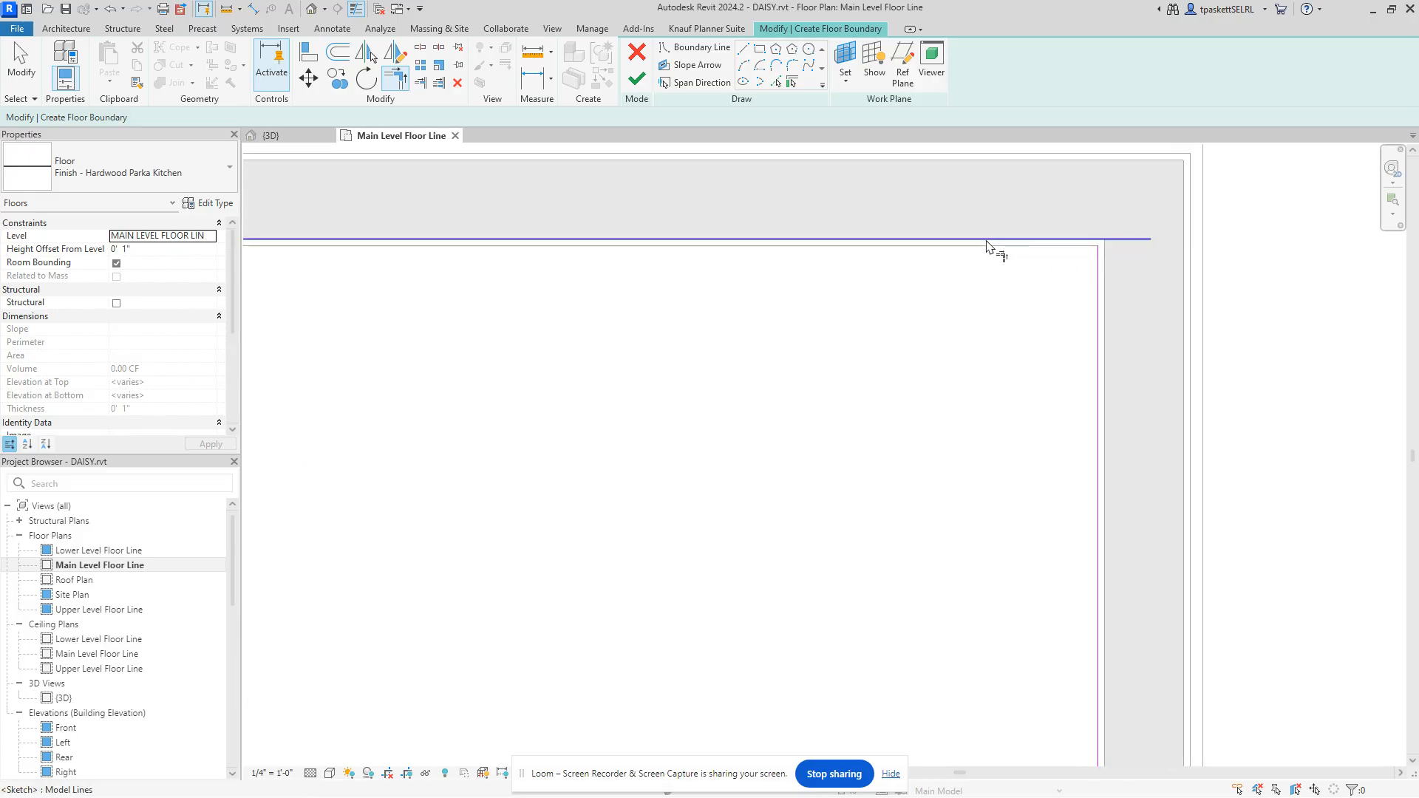
{"action": "left_click", "coordinate": [989, 241]}
{"action": "left_click", "coordinate": [1101, 295]}
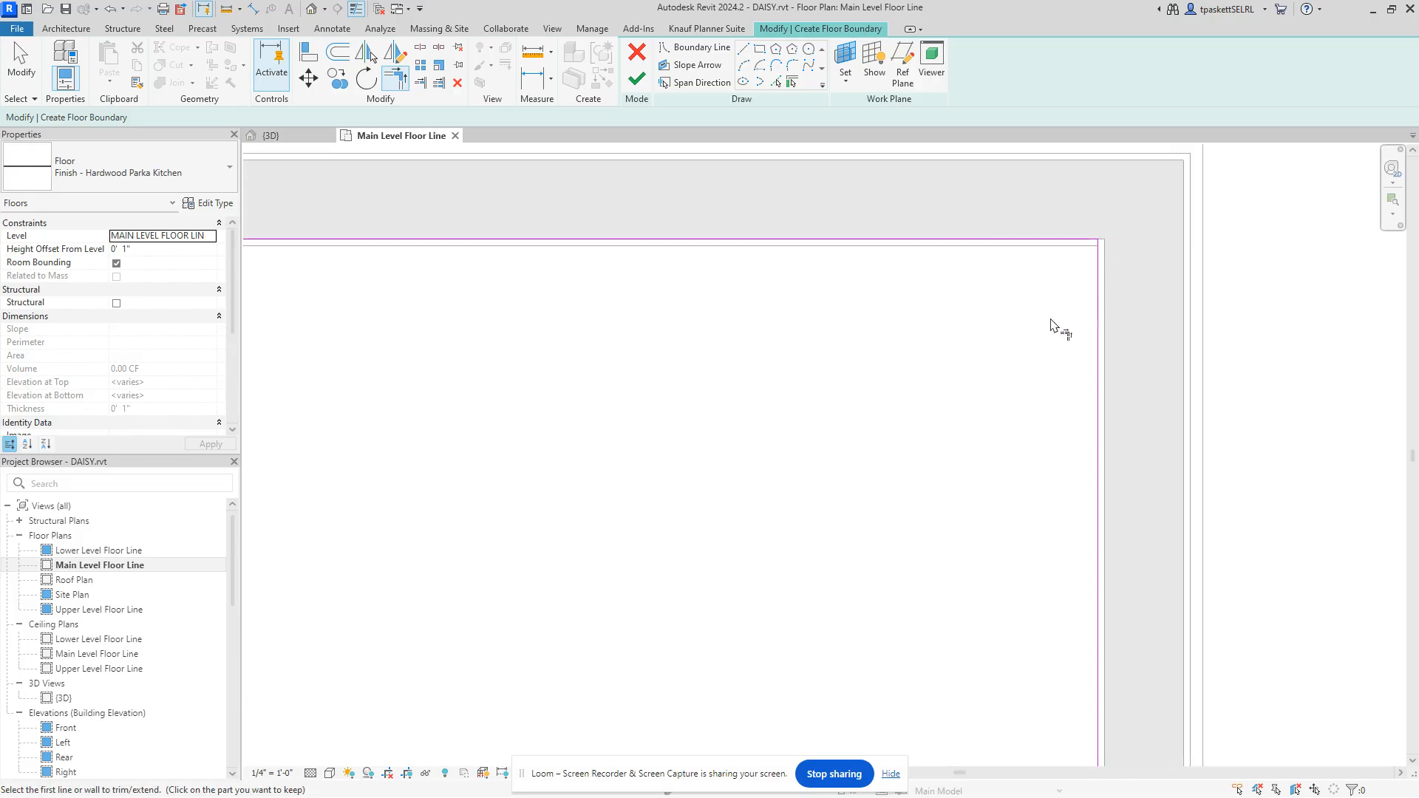
{"action": "scroll", "coordinate": [1002, 331], "scroll_direction": "down", "scroll_amount": 4}
Step: Extend the lower-left vertical boundary line down to meet the bottom line
{"action": "middle_click_drag", "start_coordinate": [767, 472], "coordinate": [1007, 288]}
{"action": "scroll", "coordinate": [634, 564], "scroll_direction": "up", "scroll_amount": 2}
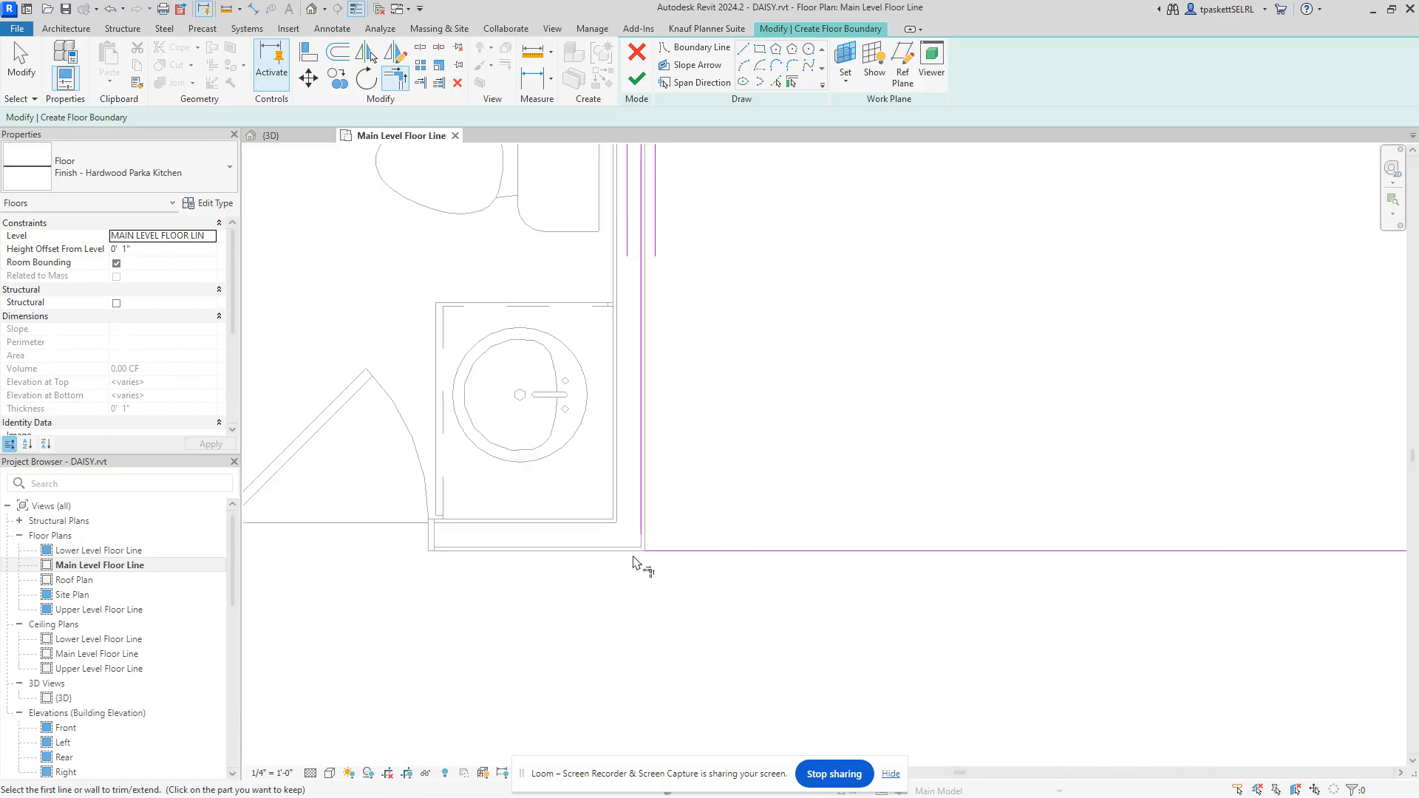
{"action": "scroll", "coordinate": [634, 565], "scroll_direction": "up", "scroll_amount": 3}
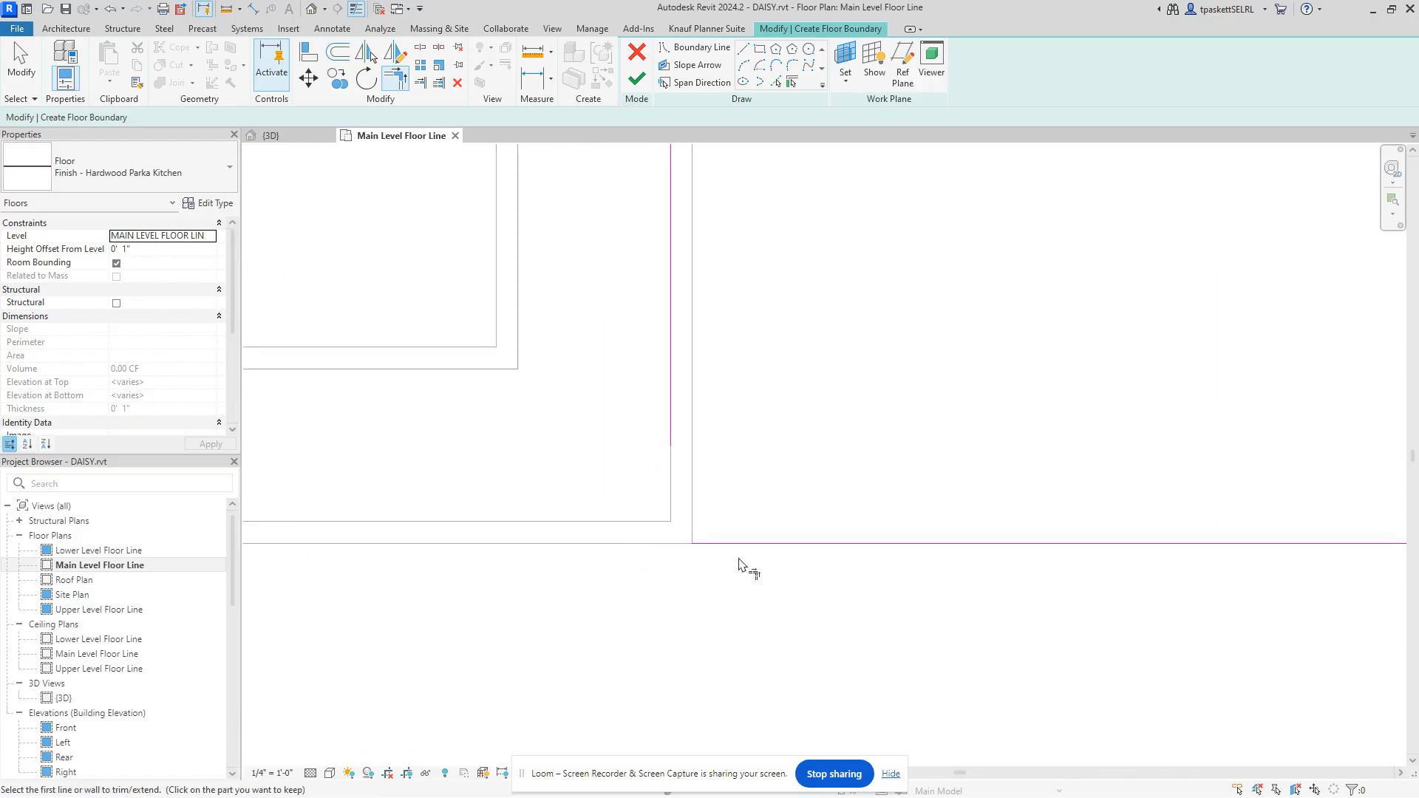
{"action": "left_click", "coordinate": [674, 412]}
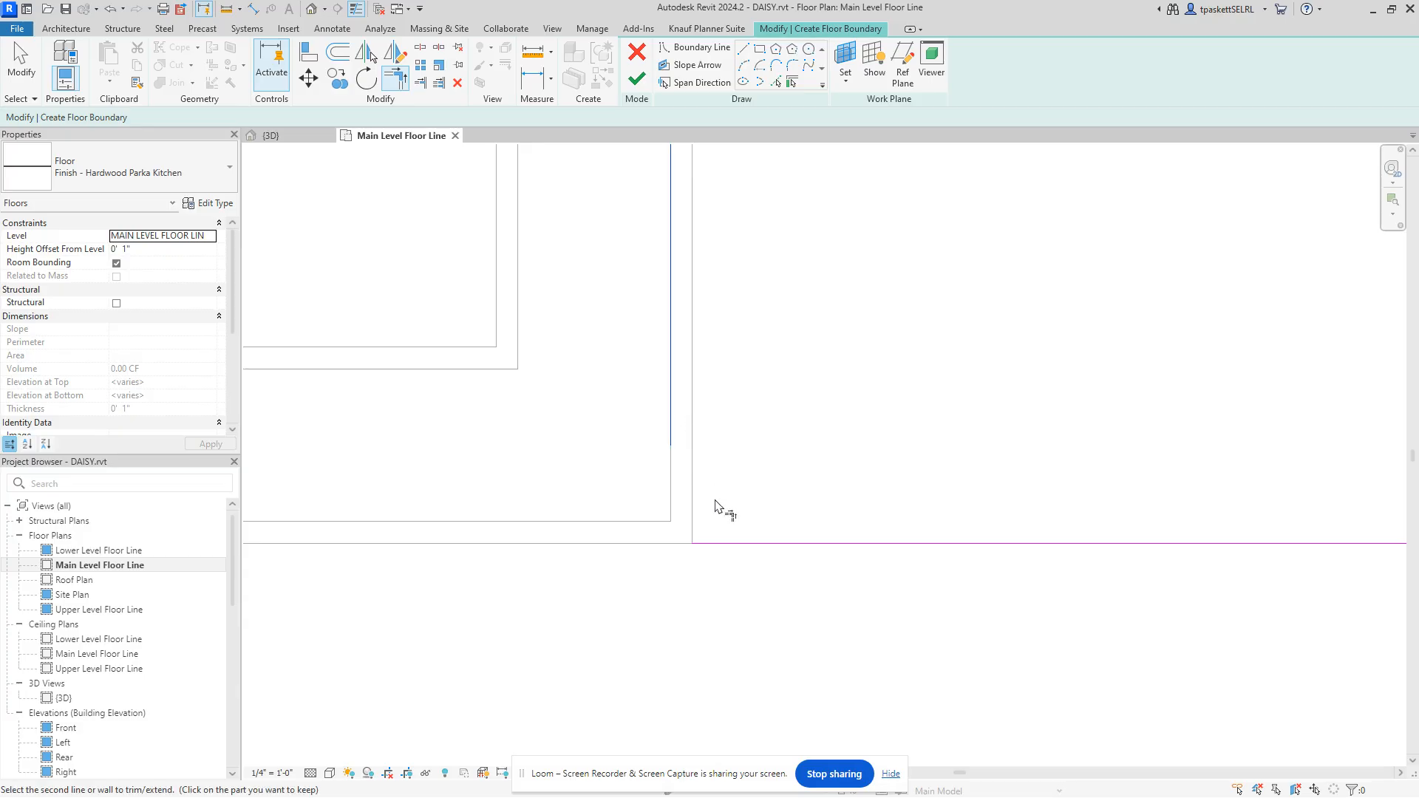
{"action": "left_click", "coordinate": [732, 544]}
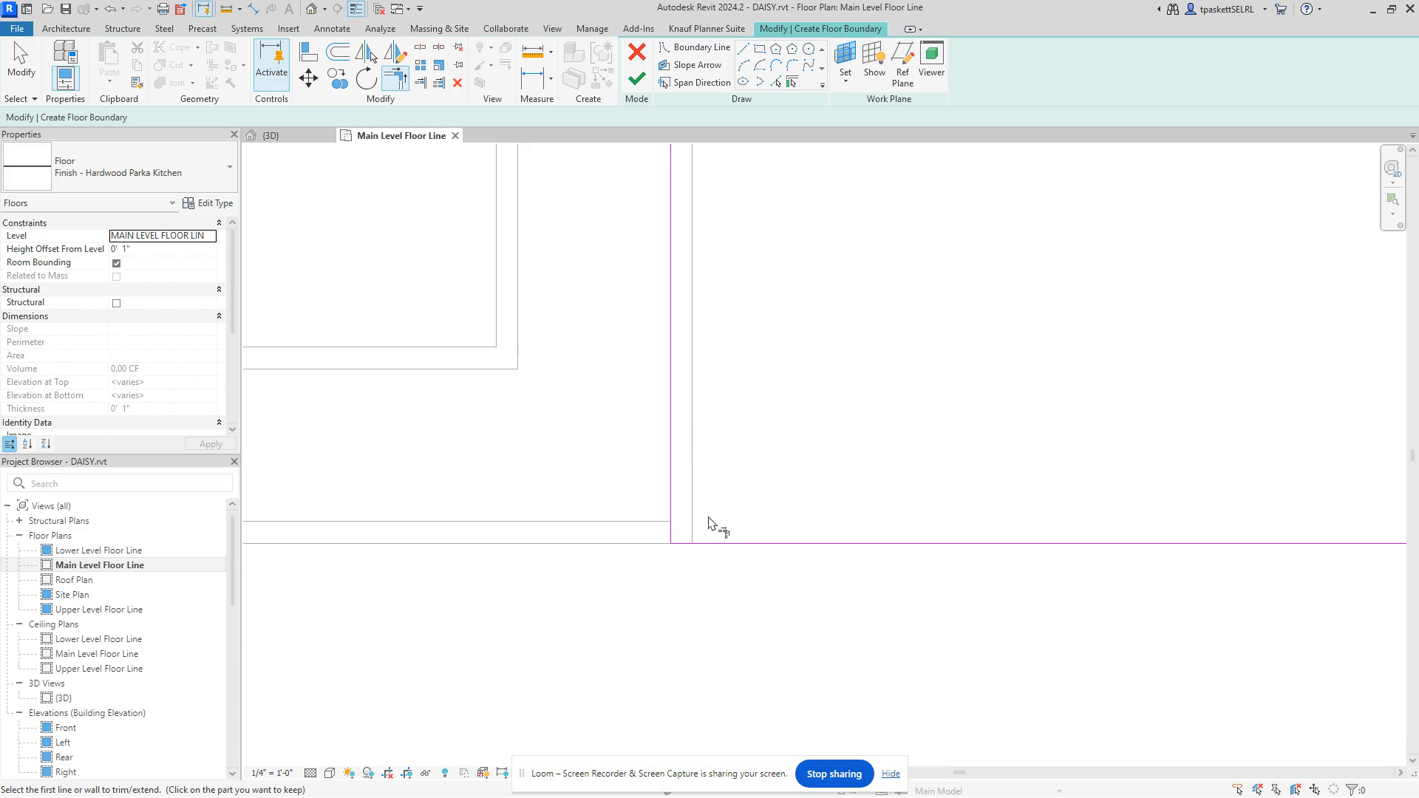
{"action": "middle_click_drag", "start_coordinate": [754, 475], "coordinate": [953, 467]}
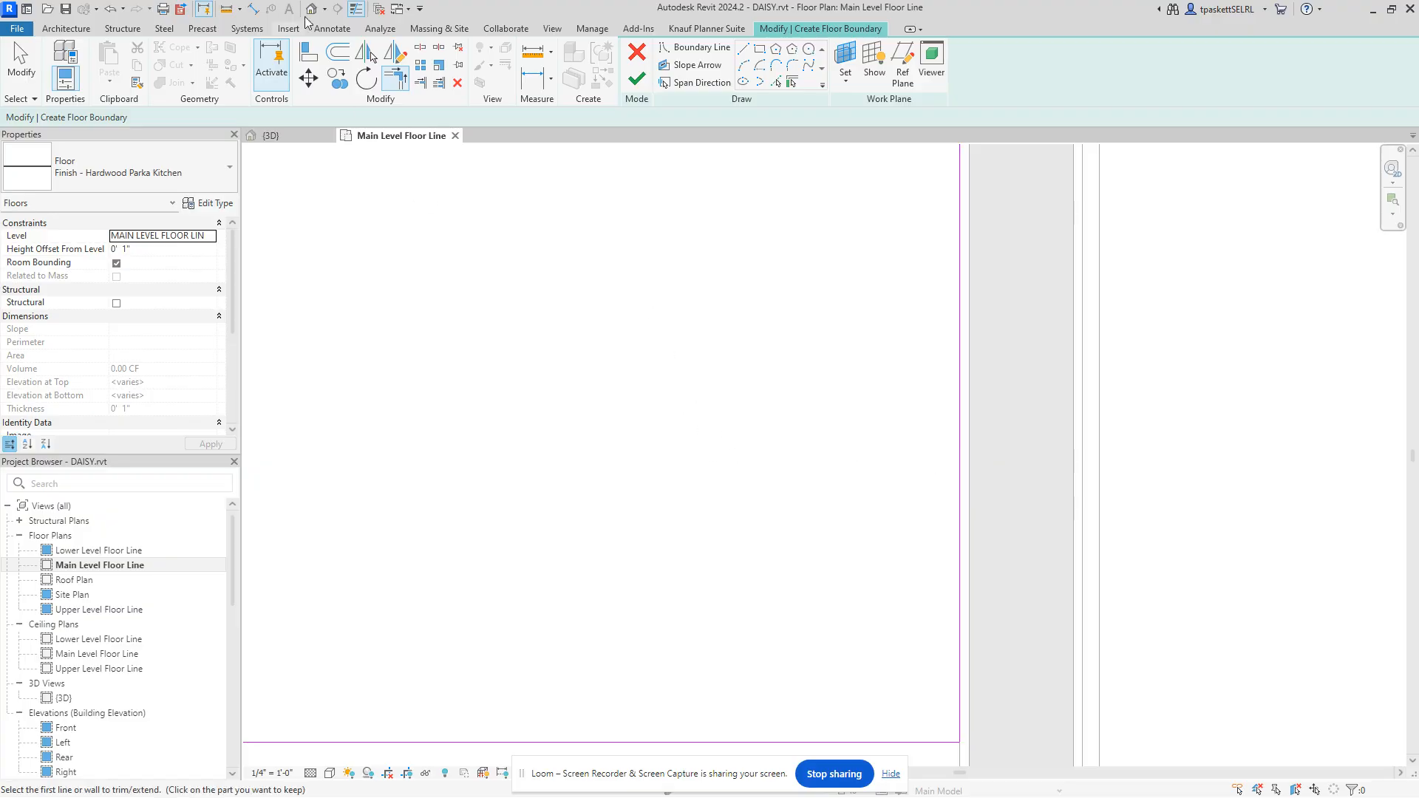
Step: Align the right boundary line to the wall's core face with Prefer set to Faces of core
{"action": "left_click", "coordinate": [304, 56]}
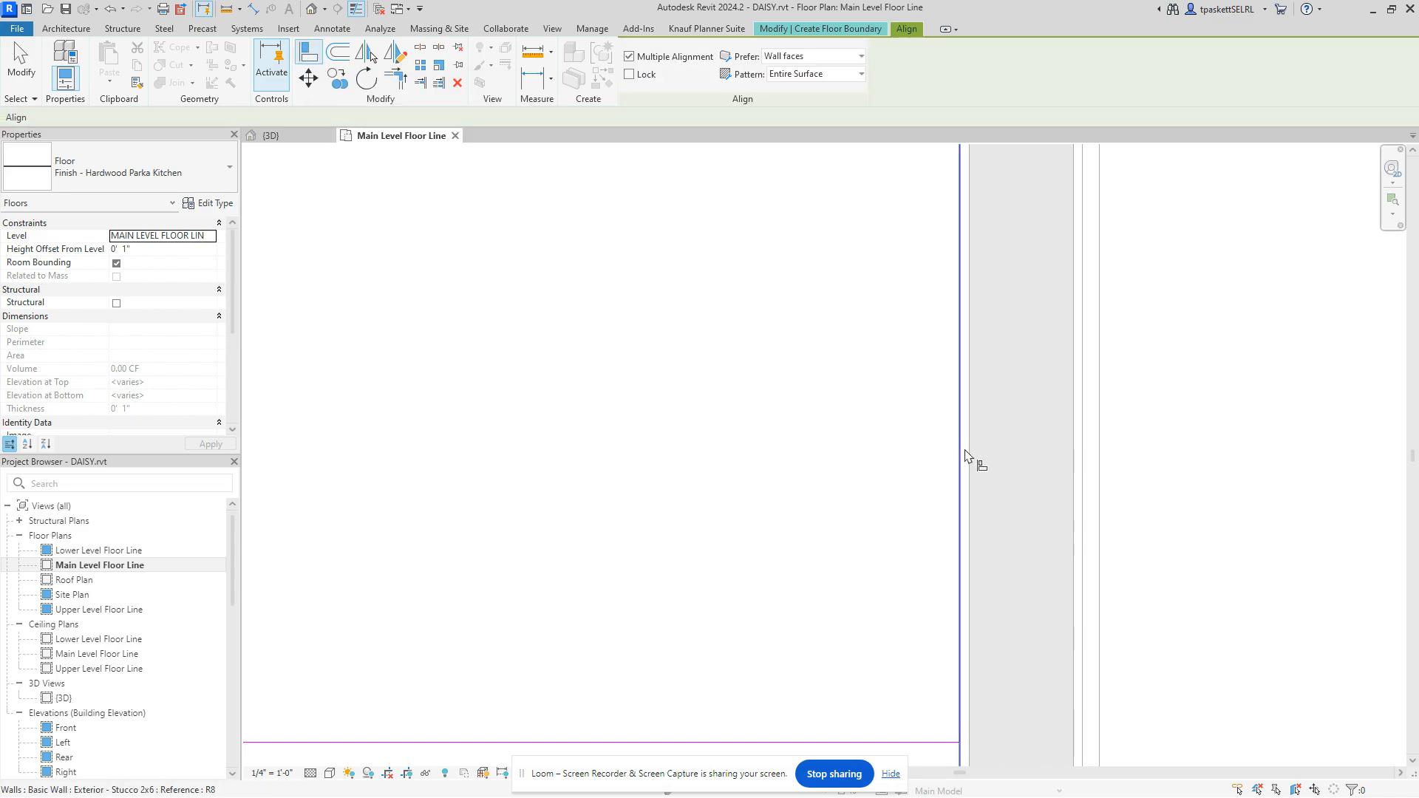
{"action": "left_click", "coordinate": [855, 59]}
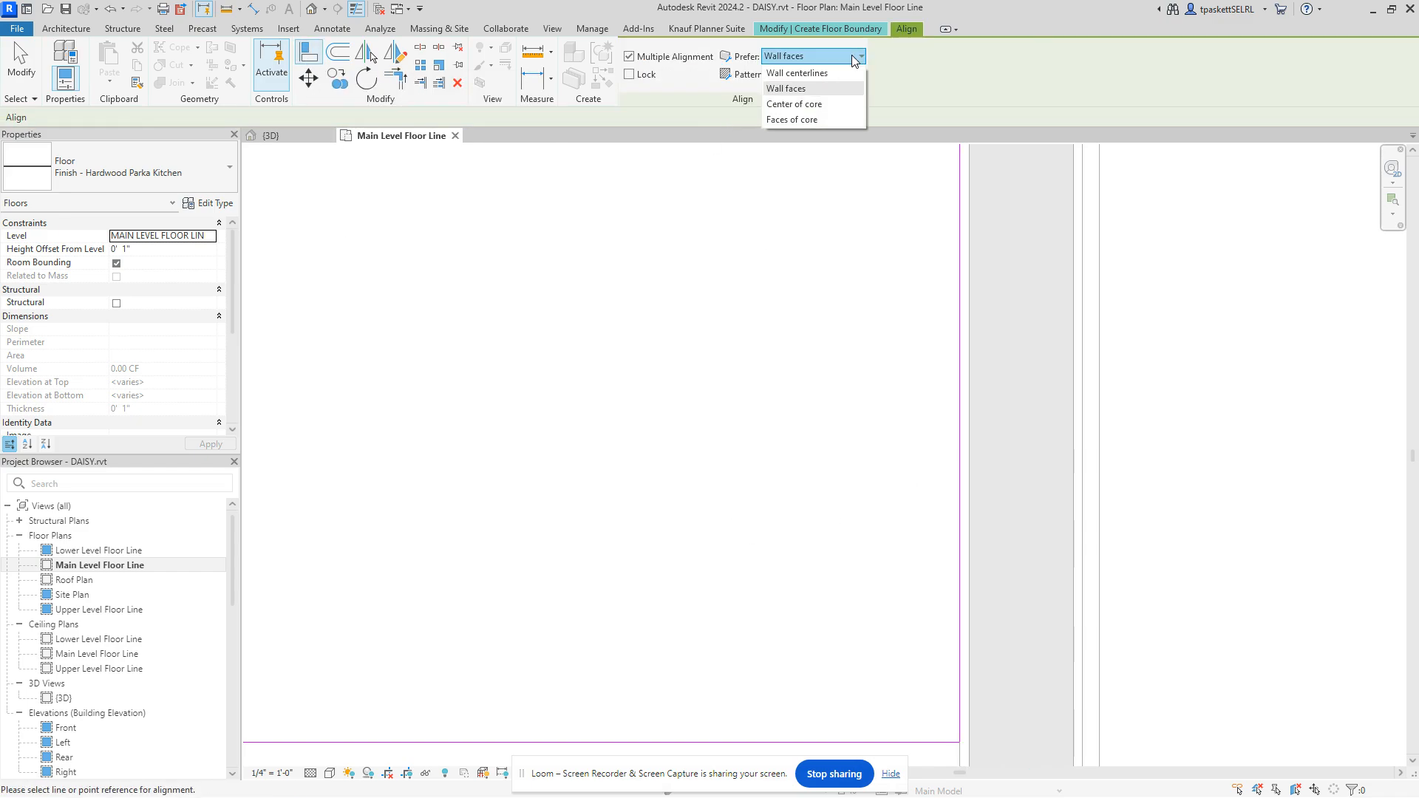
{"action": "left_click", "coordinate": [805, 89]}
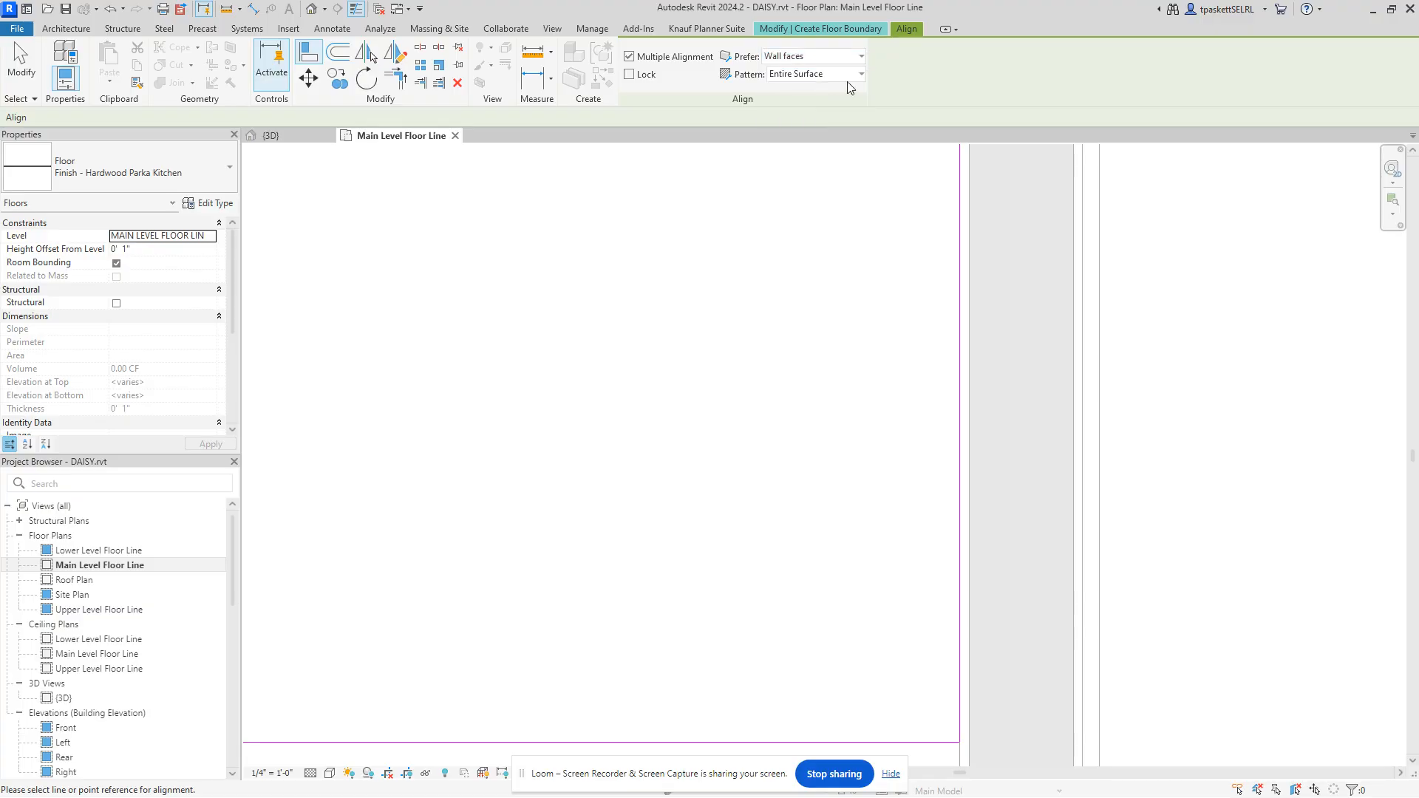
{"action": "left_click", "coordinate": [813, 56]}
{"action": "left_click", "coordinate": [811, 121]}
{"action": "left_click", "coordinate": [972, 391]}
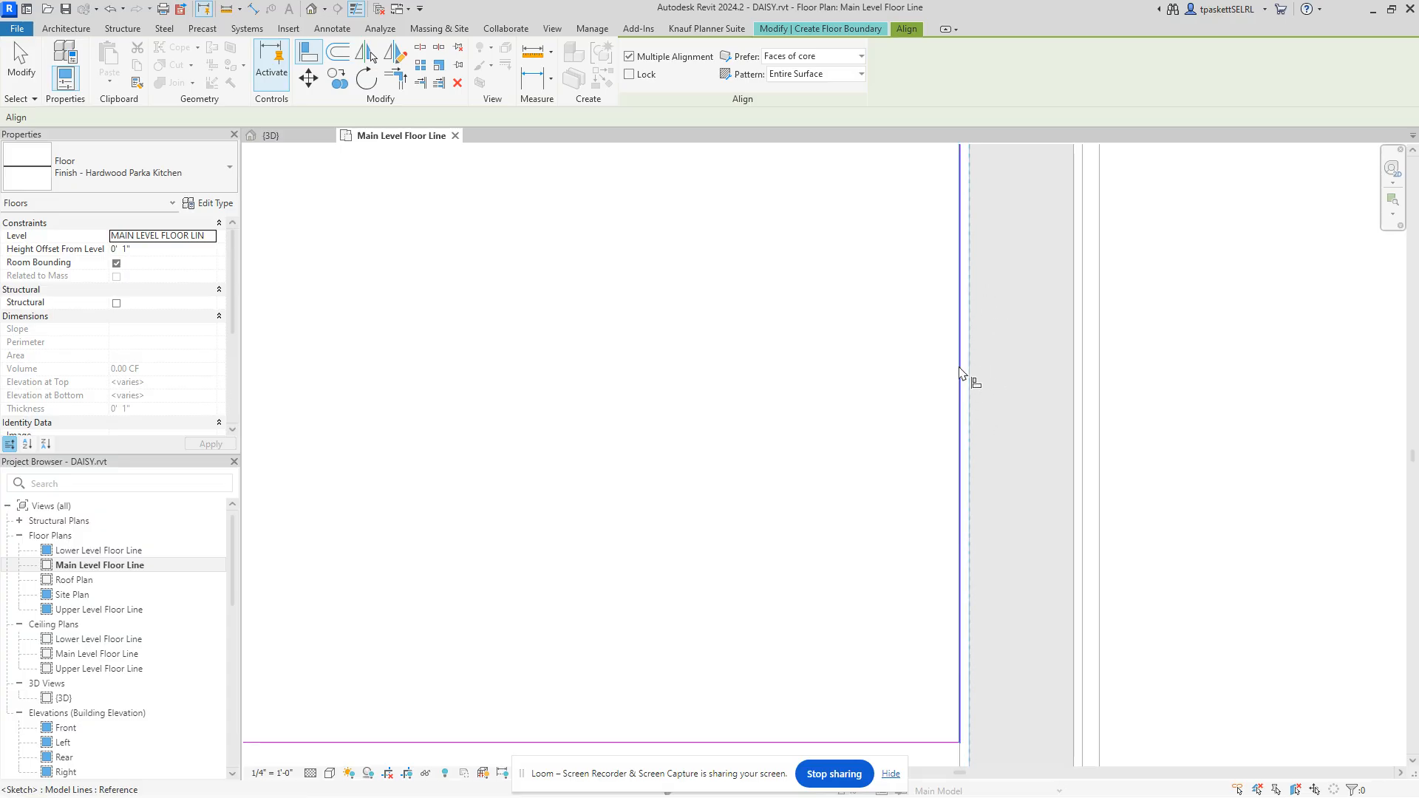
{"action": "left_click", "coordinate": [959, 373]}
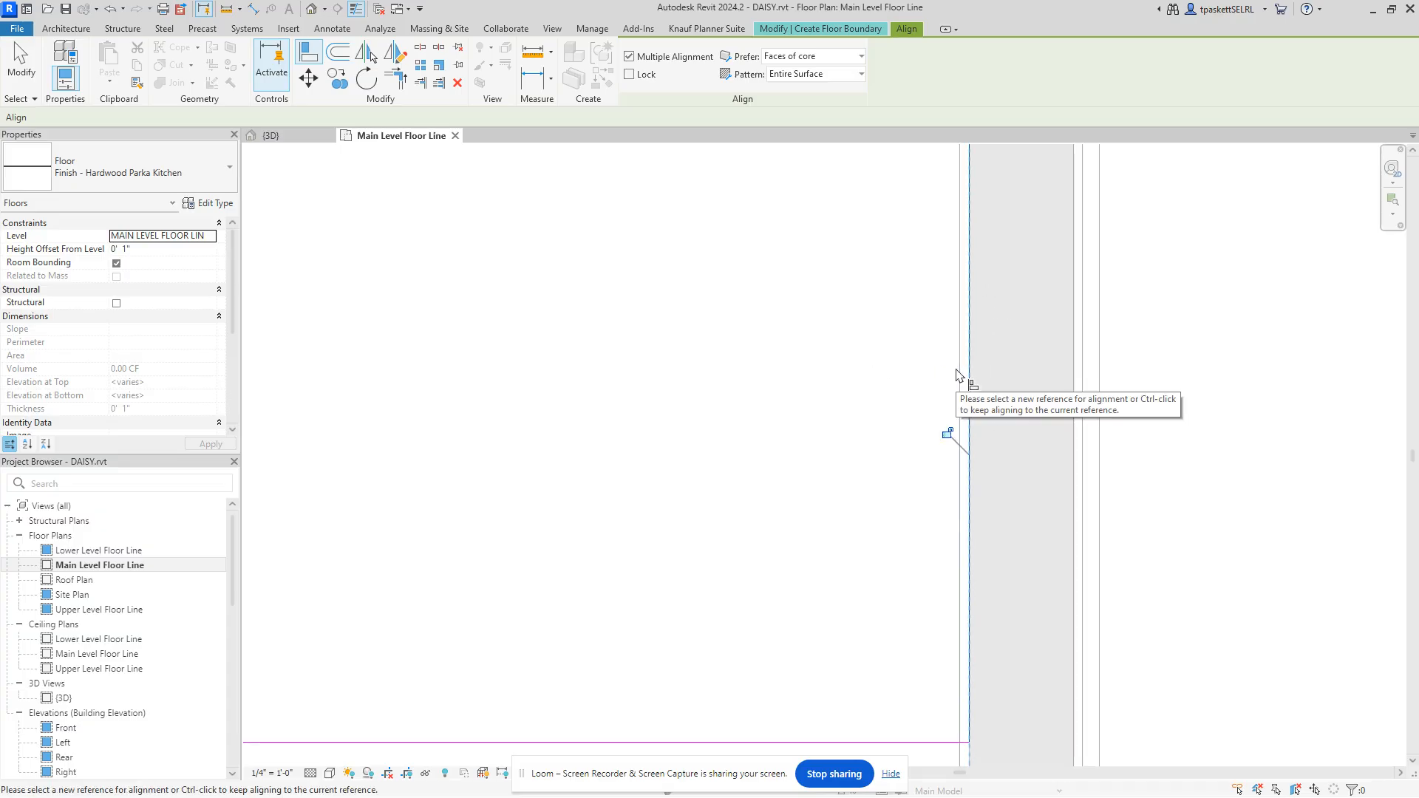
{"action": "scroll", "coordinate": [875, 373], "scroll_direction": "down", "scroll_amount": 2}
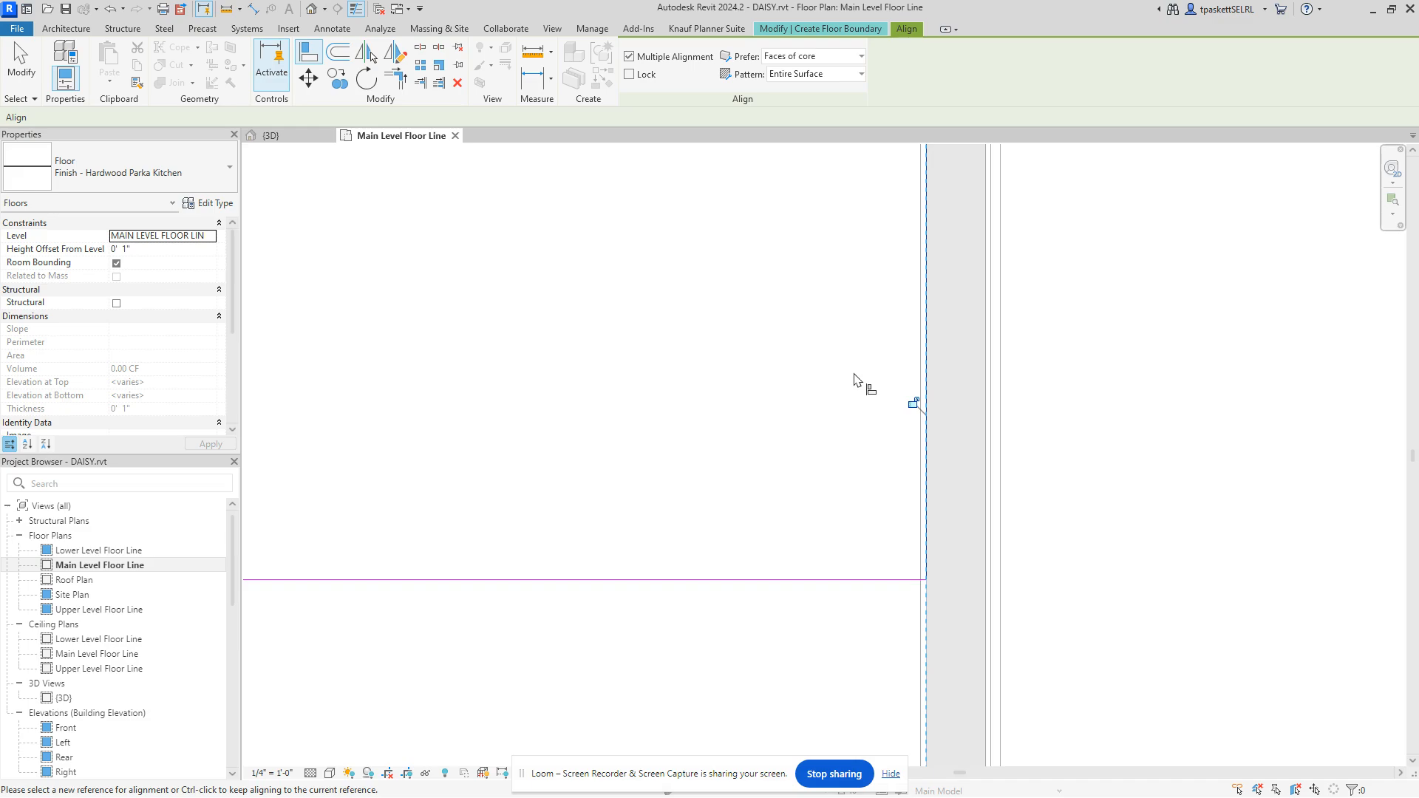
{"action": "scroll", "coordinate": [839, 480], "scroll_direction": "down", "scroll_amount": 1}
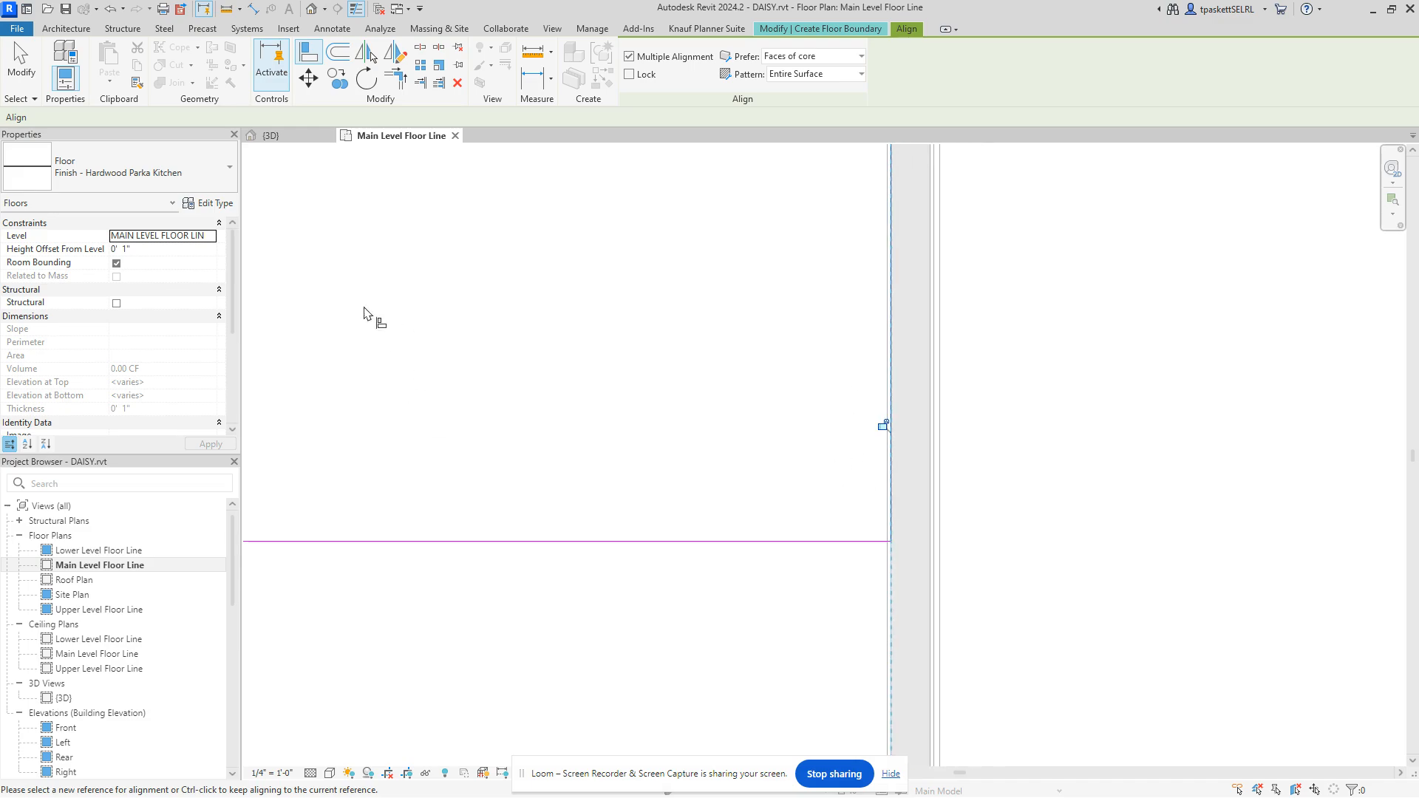
{"action": "middle_click_drag", "start_coordinate": [570, 363], "coordinate": [786, 503]}
{"action": "scroll", "coordinate": [694, 425], "scroll_direction": "down", "scroll_amount": 2}
{"action": "middle_click_drag", "start_coordinate": [666, 394], "coordinate": [771, 475]}
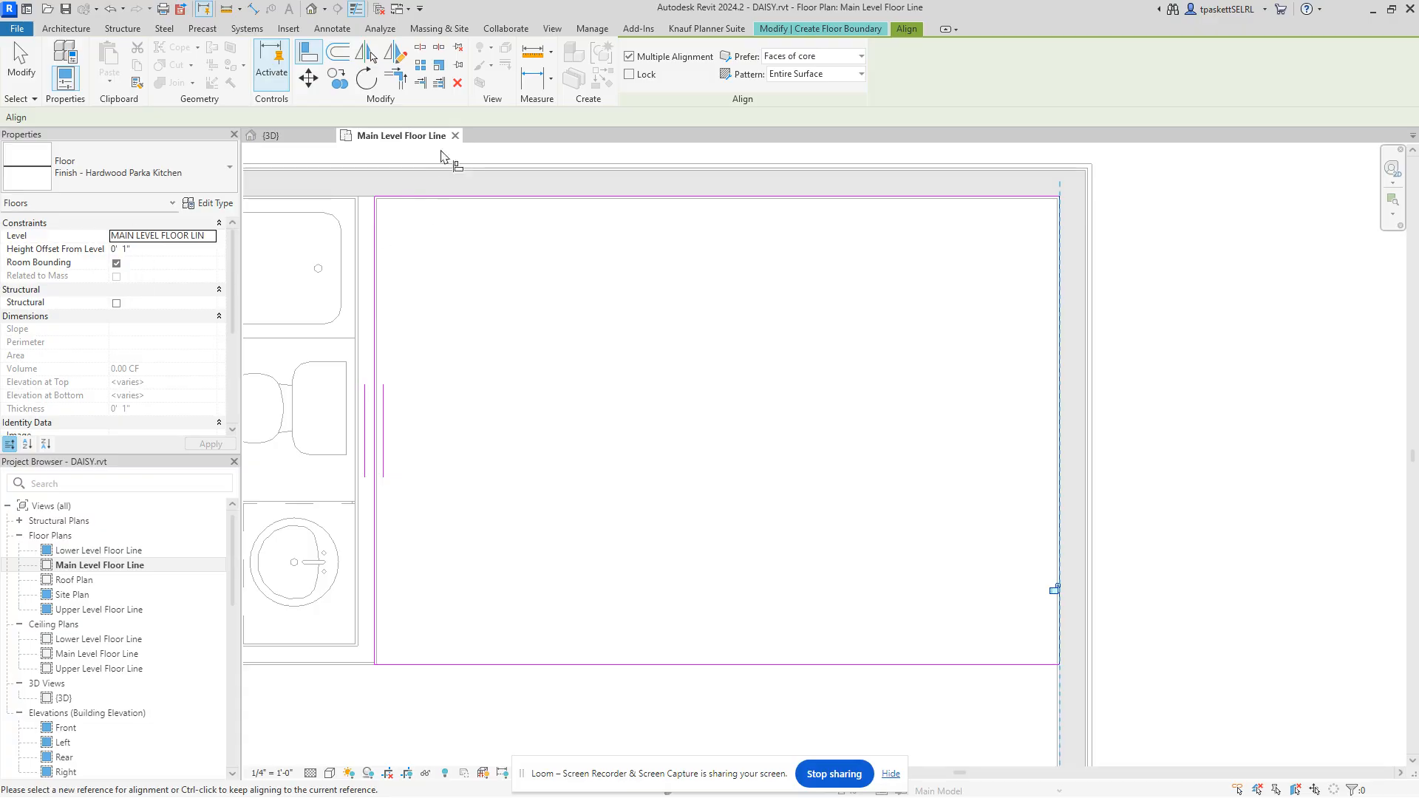
Step: Finish the floor sketch, join it with the overlapping walls, and deselect the new floor
{"action": "left_click", "coordinate": [840, 31]}
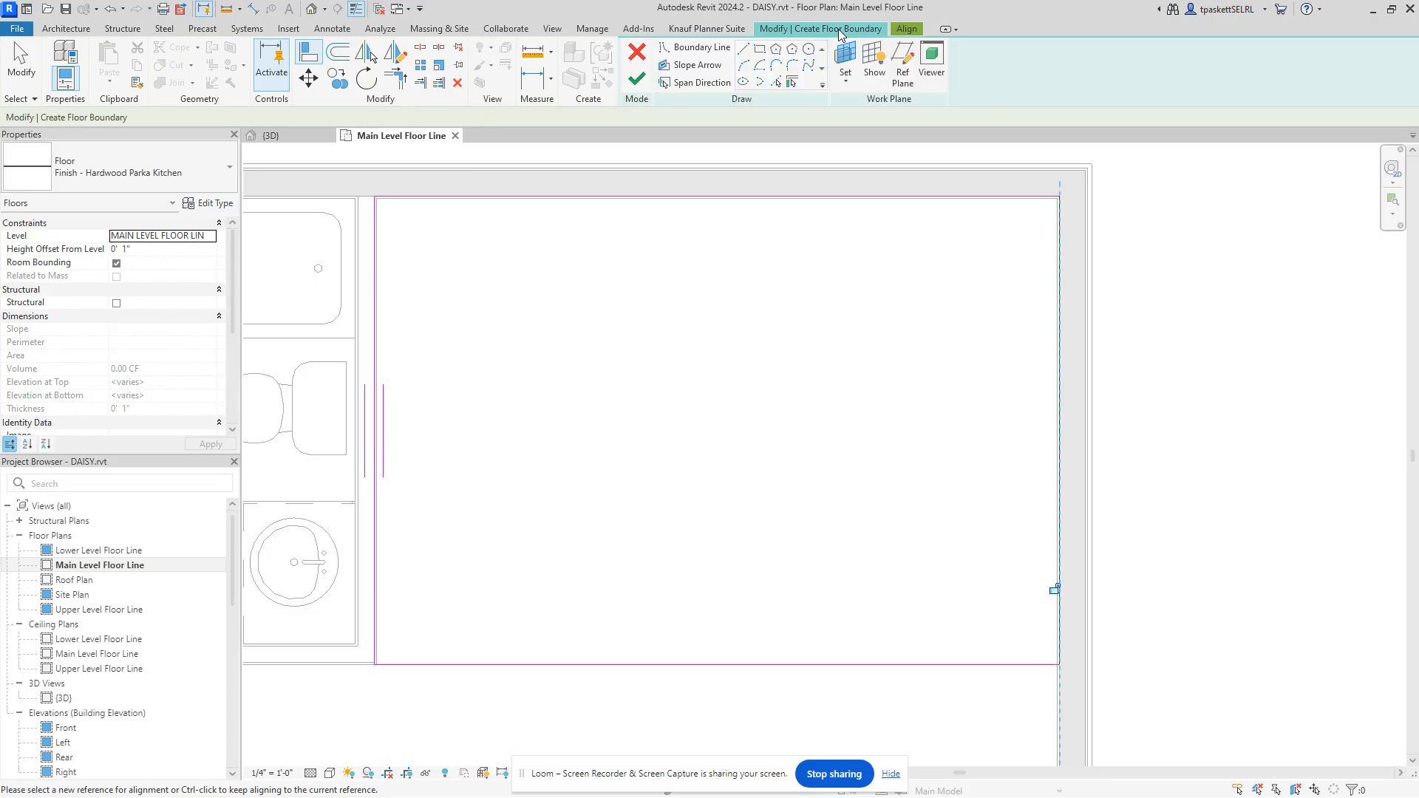
{"action": "left_click", "coordinate": [636, 81]}
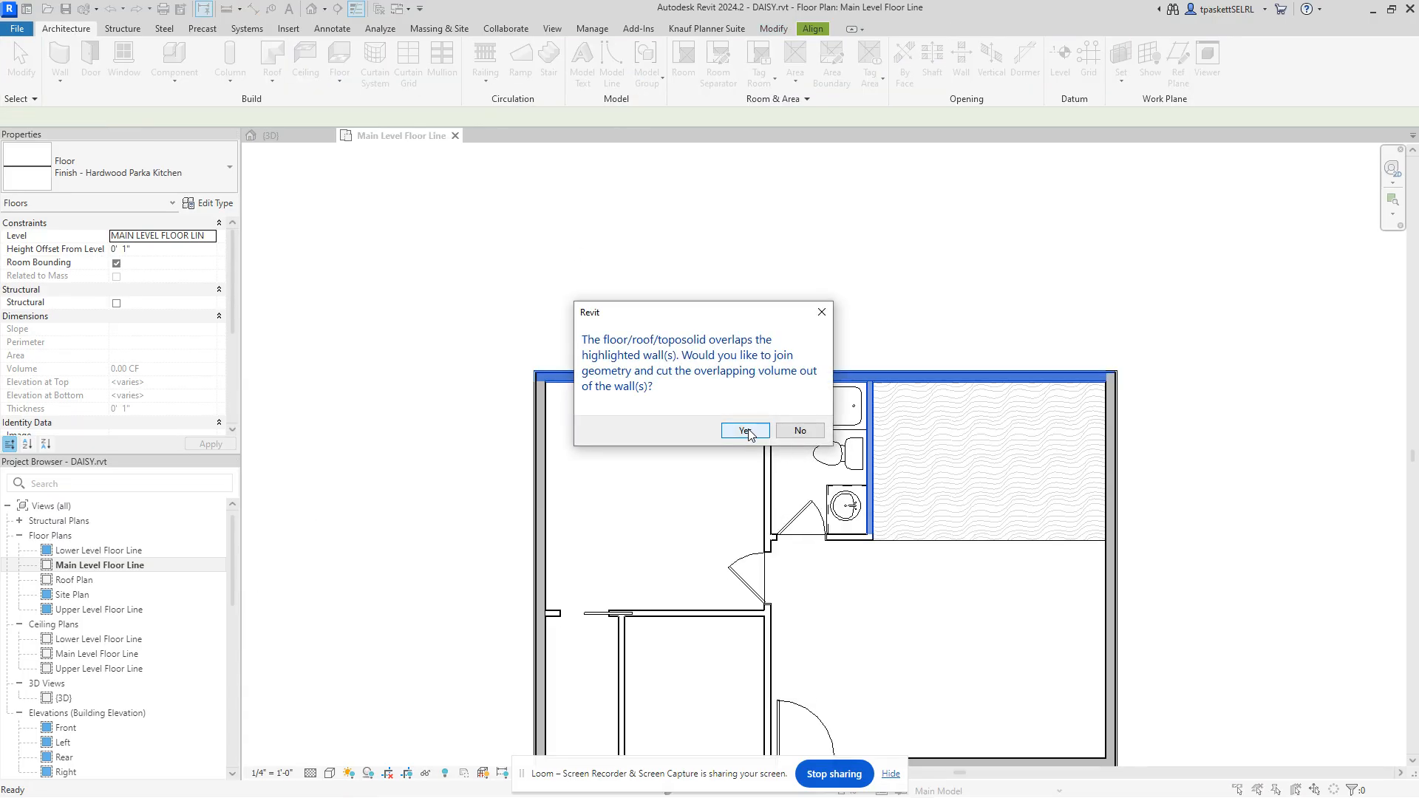
{"action": "left_click", "coordinate": [745, 431]}
{"action": "left_click", "coordinate": [965, 473]}
{"action": "scroll", "coordinate": [961, 473], "scroll_direction": "up", "scroll_amount": 3}
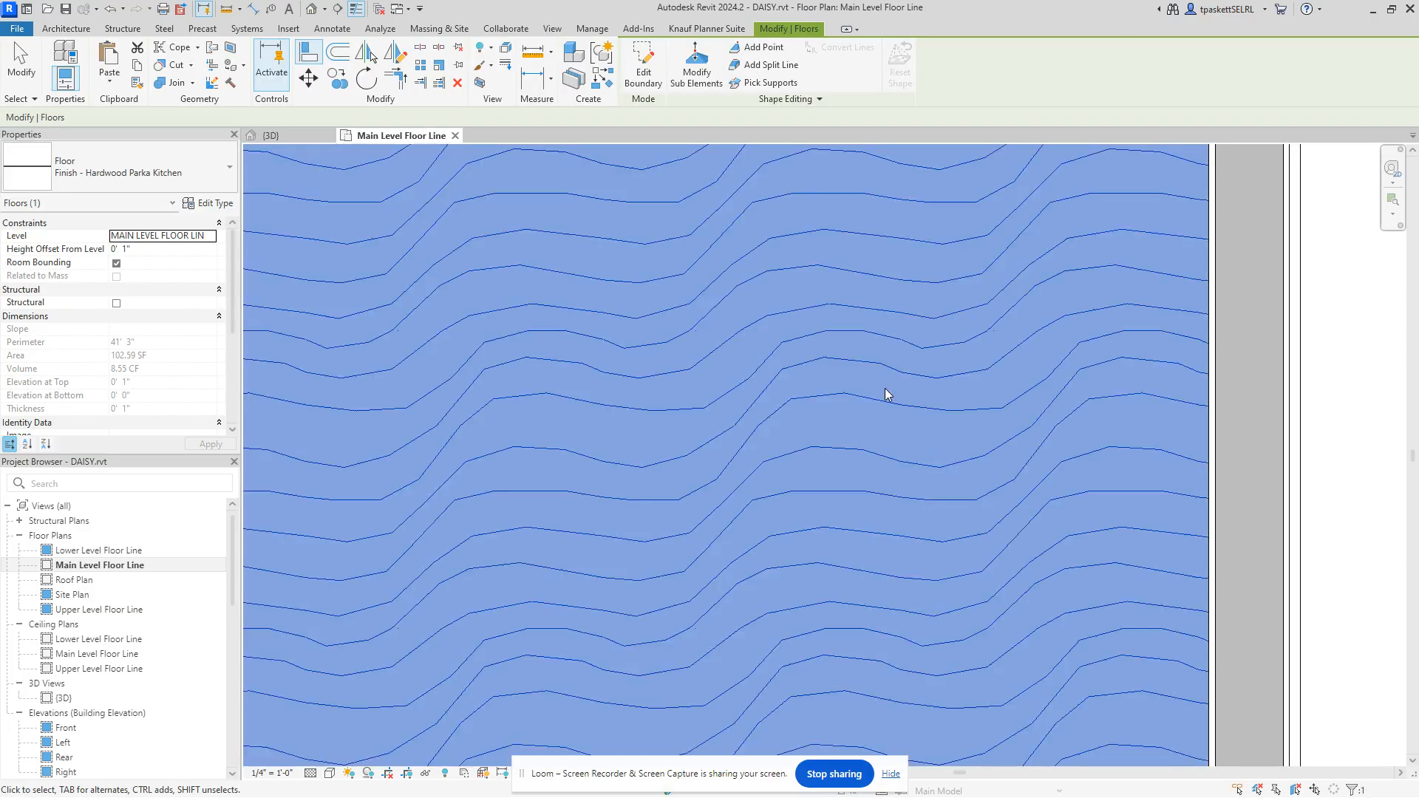
{"action": "scroll", "coordinate": [884, 388], "scroll_direction": "down", "scroll_amount": 1}
{"action": "scroll", "coordinate": [747, 418], "scroll_direction": "down", "scroll_amount": 1}
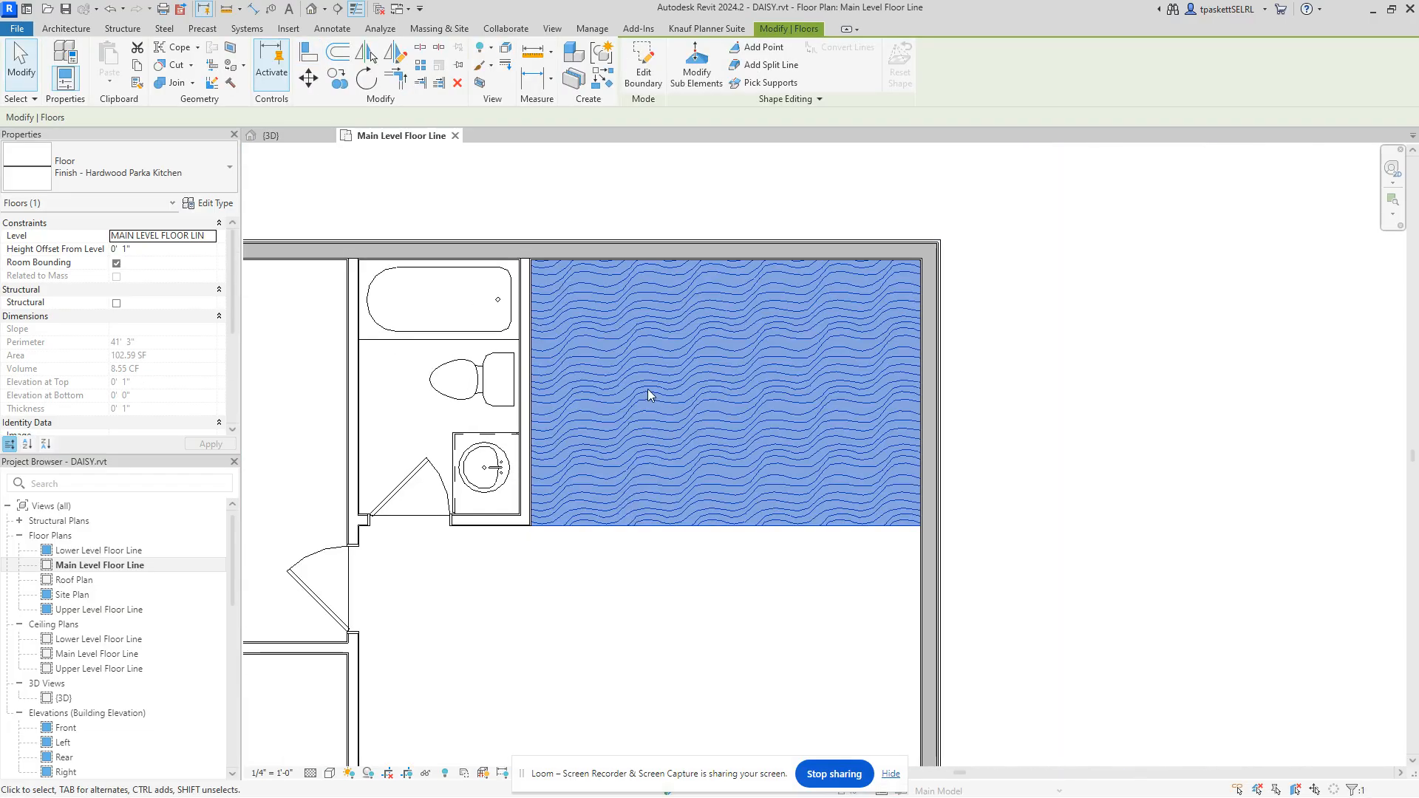
{"action": "scroll", "coordinate": [698, 446], "scroll_direction": "up", "scroll_amount": 2}
{"action": "key", "text": "Escape"}
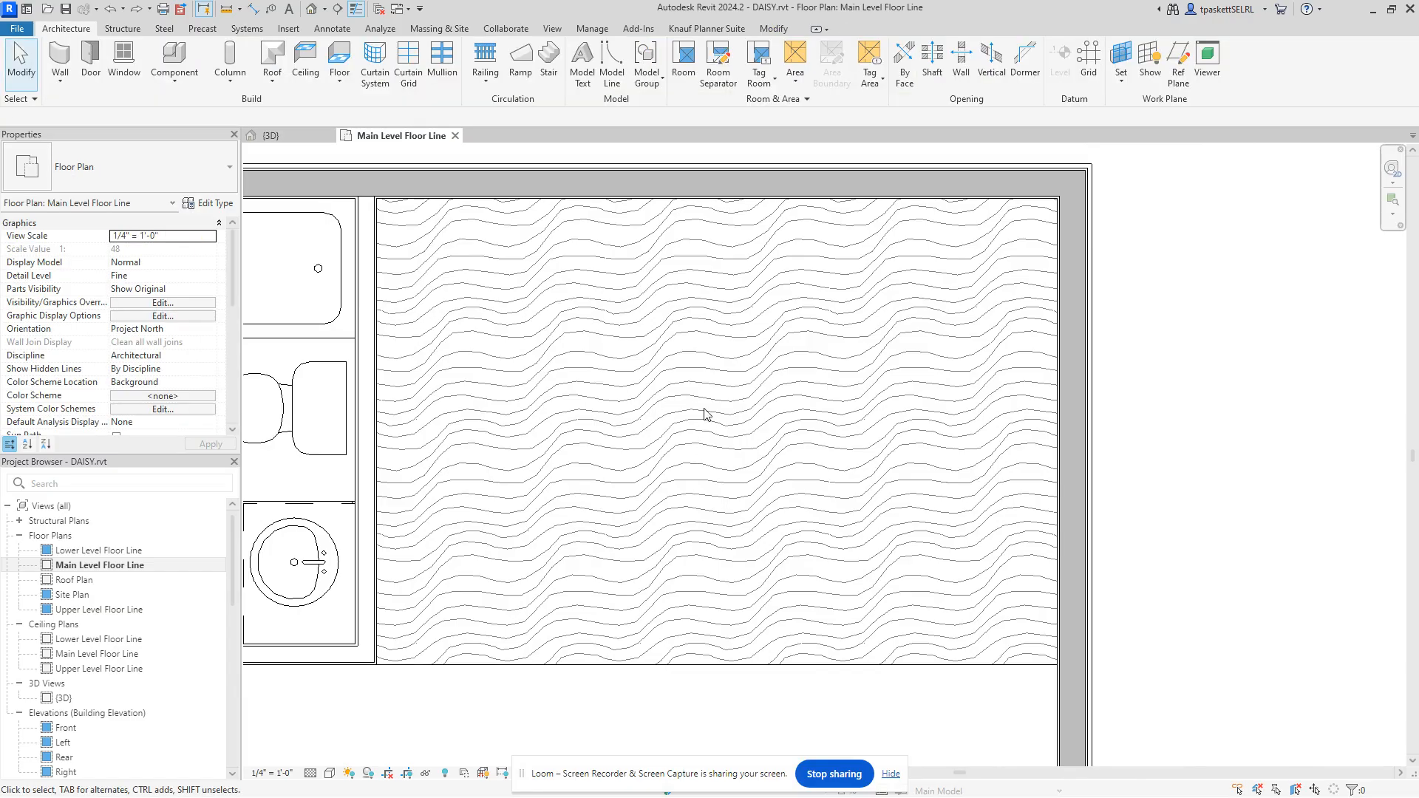
Step: Reopen the kitchen floor boundary and finish the edit, declining to join the floor with the walls
{"action": "double_click", "coordinate": [708, 414]}
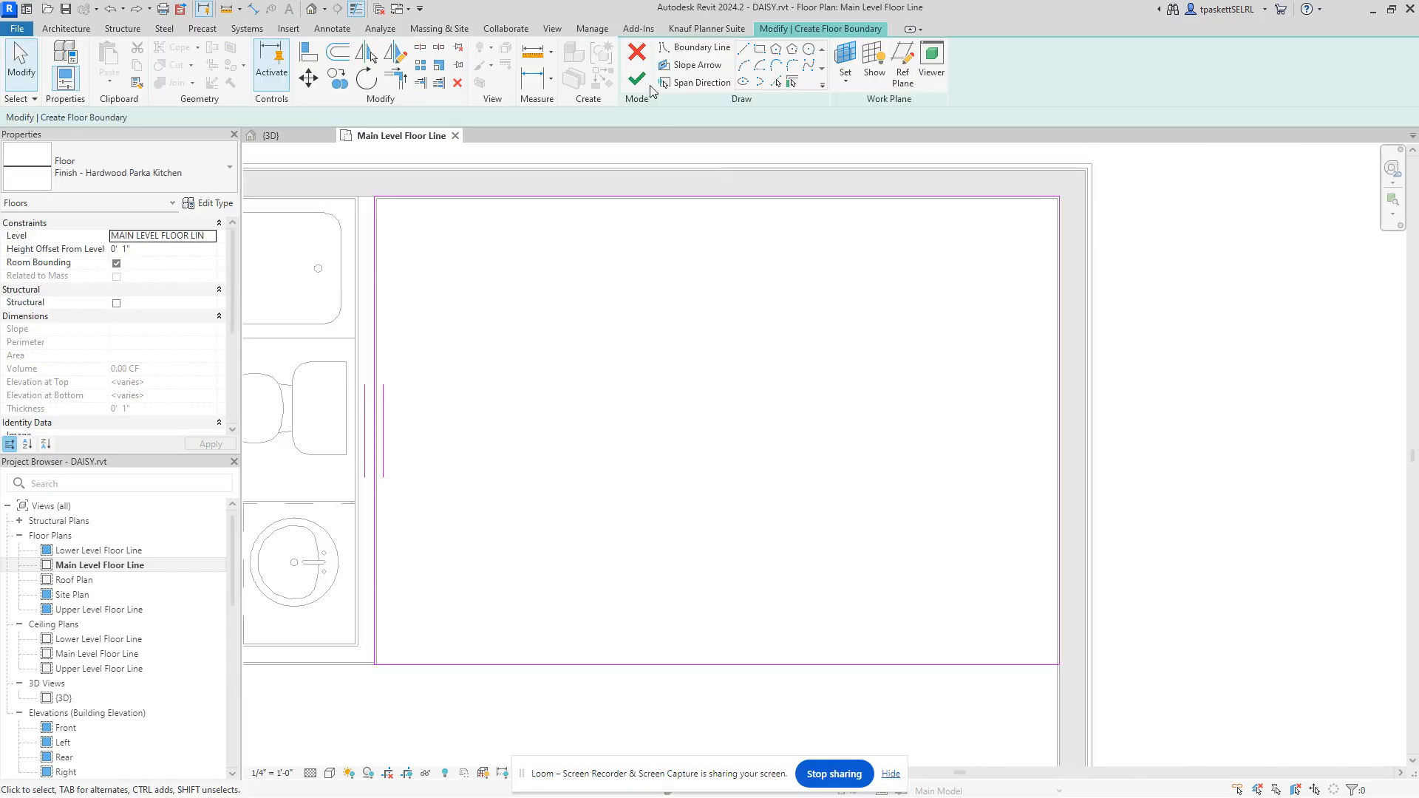
{"action": "left_click", "coordinate": [637, 79]}
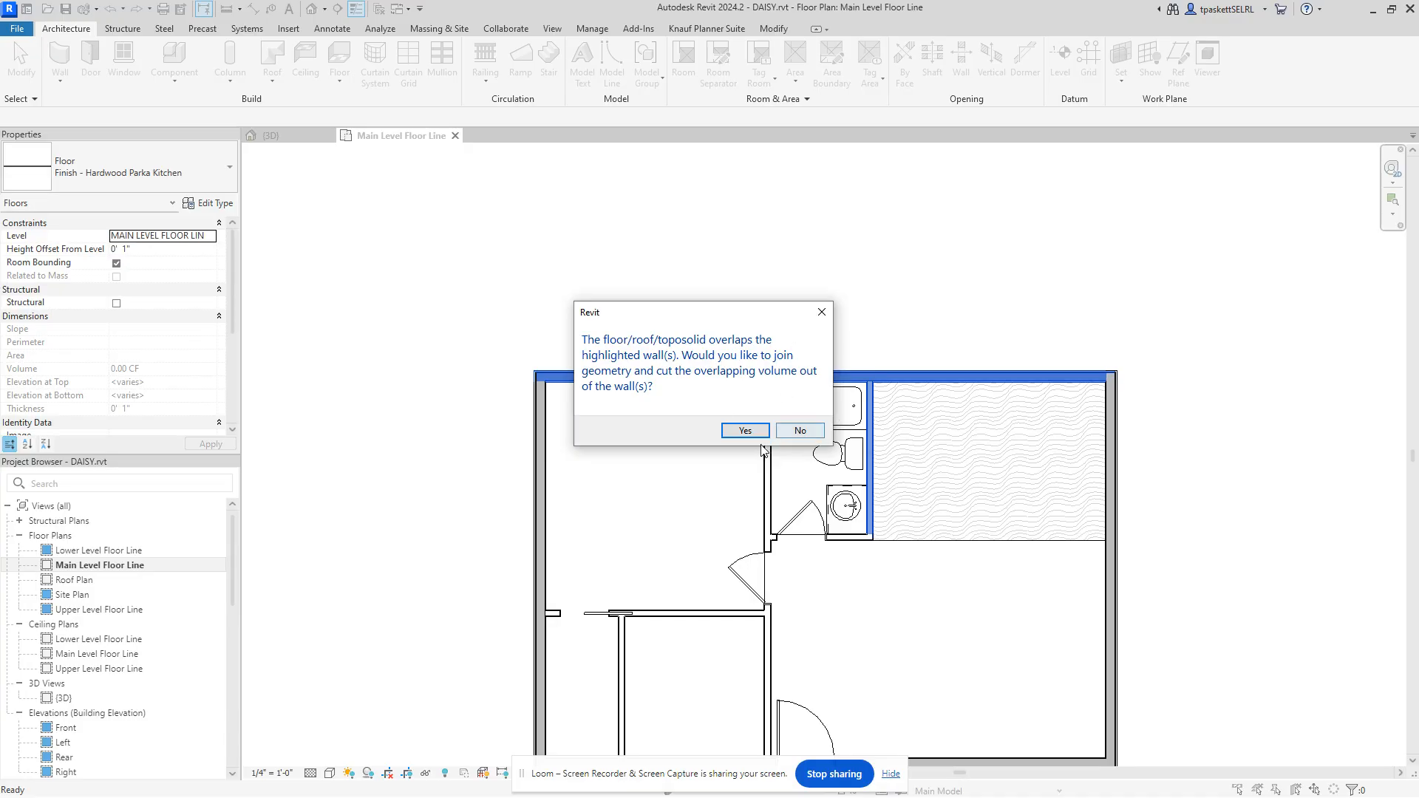
{"action": "left_click", "coordinate": [796, 431]}
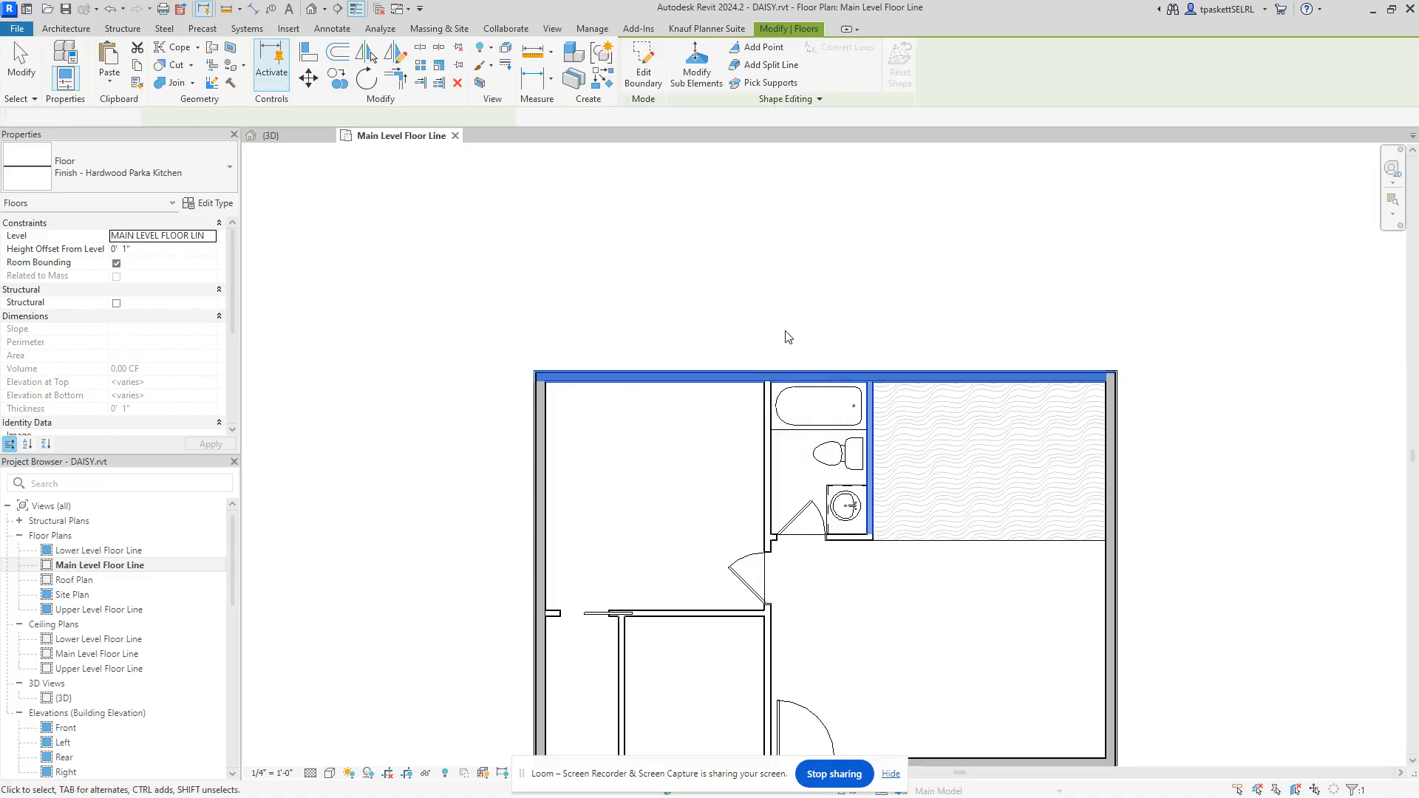
{"action": "scroll", "coordinate": [707, 330], "scroll_direction": "up", "scroll_amount": 5}
{"action": "scroll", "coordinate": [669, 259], "scroll_direction": "down", "scroll_amount": 1}
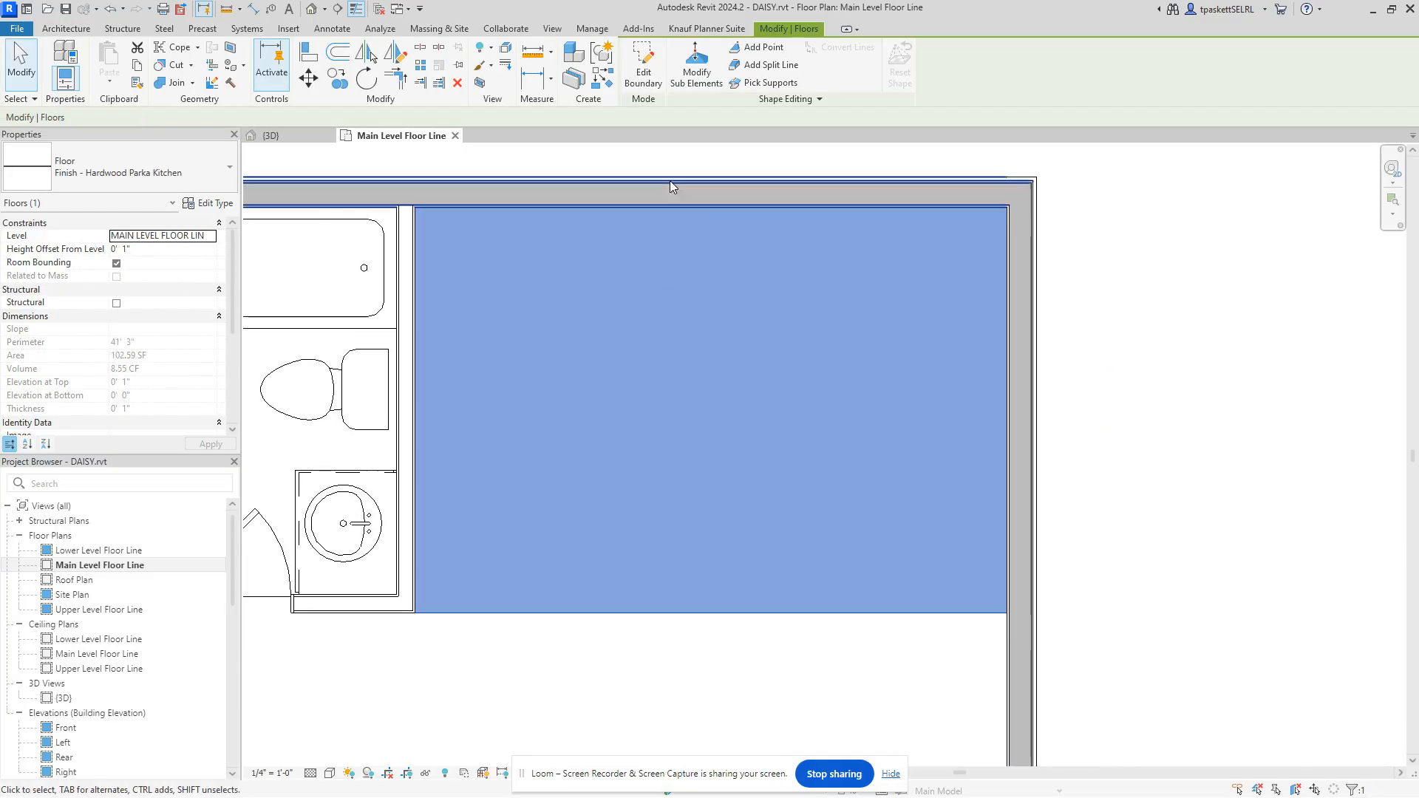
Step: Minimise the ribbon and deselect the kitchen floor
{"action": "double_click", "coordinate": [810, 32]}
{"action": "scroll", "coordinate": [712, 430], "scroll_direction": "down", "scroll_amount": 2}
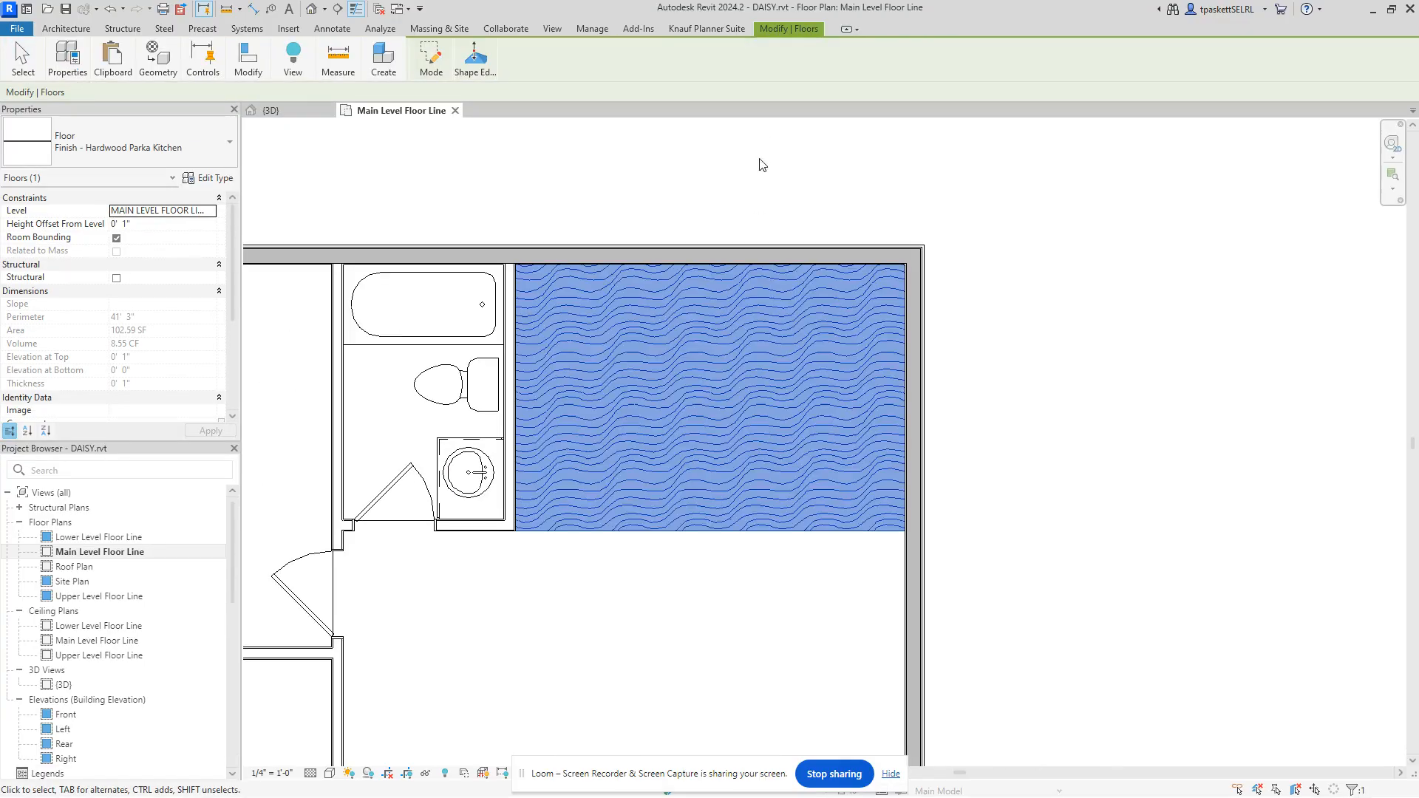
{"action": "left_click", "coordinate": [711, 168]}
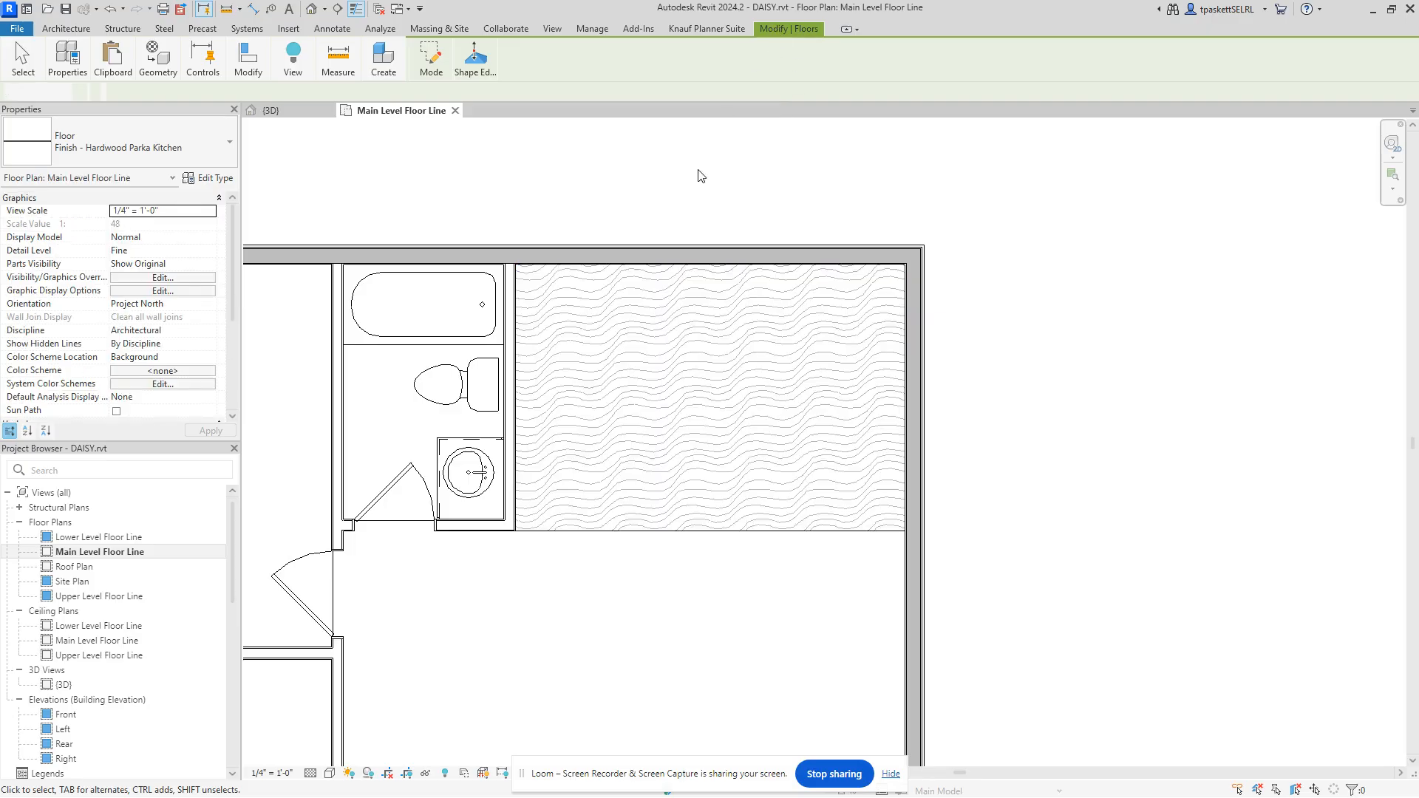
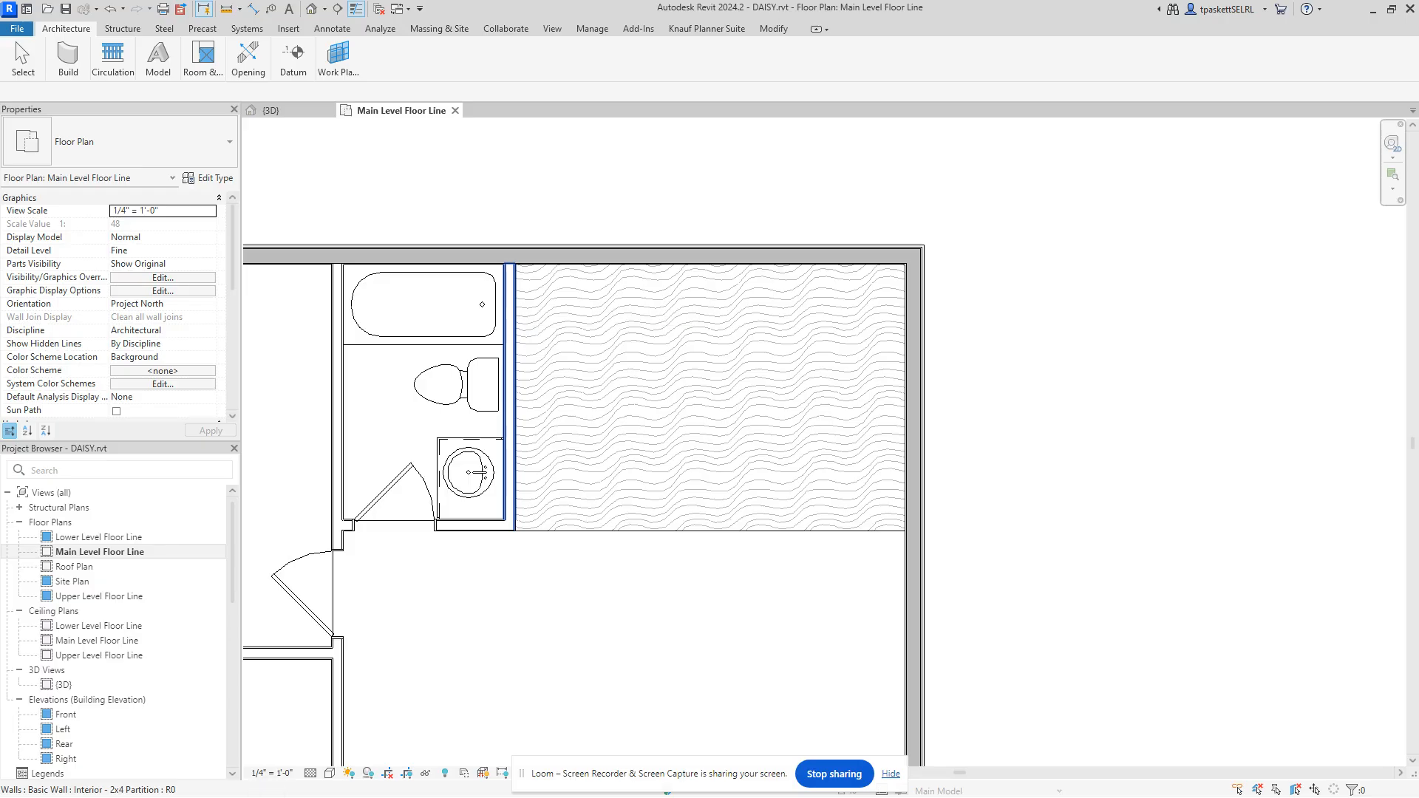
Step: Switch the plan's detail level to Coarse, then back to Fine
{"action": "left_click", "coordinate": [310, 773]}
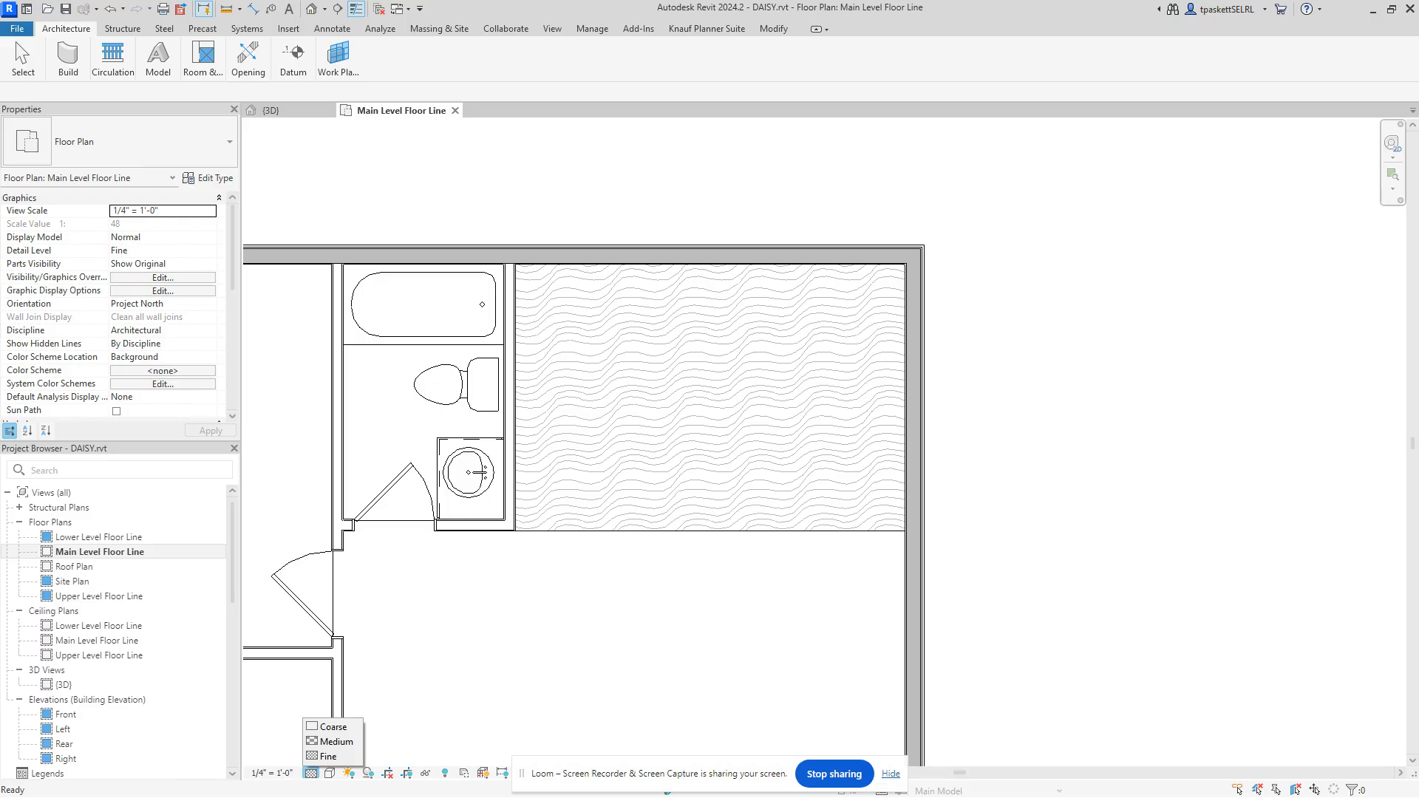
{"action": "left_click", "coordinate": [332, 727]}
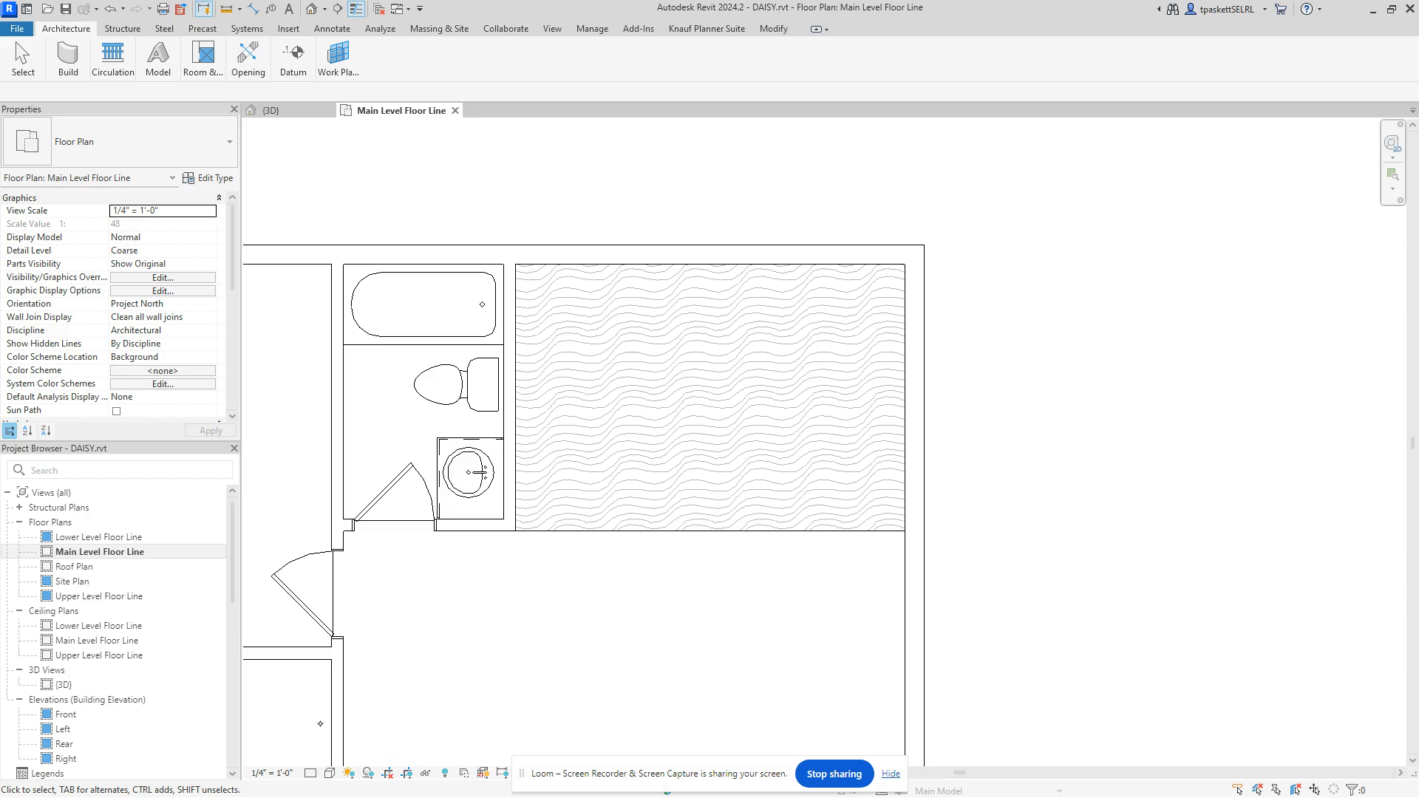
{"action": "left_click", "coordinate": [310, 773]}
{"action": "left_click", "coordinate": [318, 757]}
{"action": "left_click", "coordinate": [311, 773]}
{"action": "left_click", "coordinate": [327, 756]}
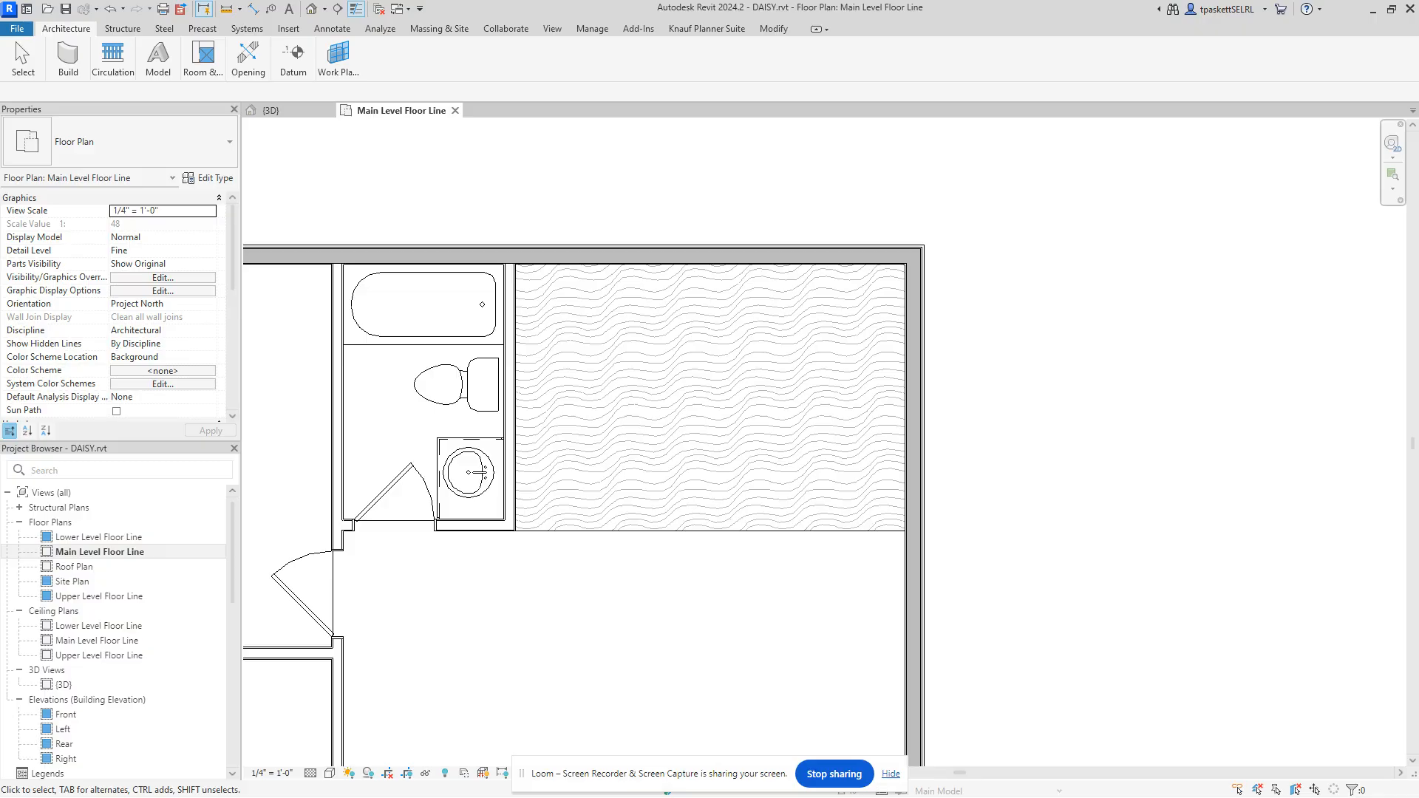
Step: Render the Main Level Floor Line plan in the Realistic visual style
{"action": "left_click", "coordinate": [330, 773]}
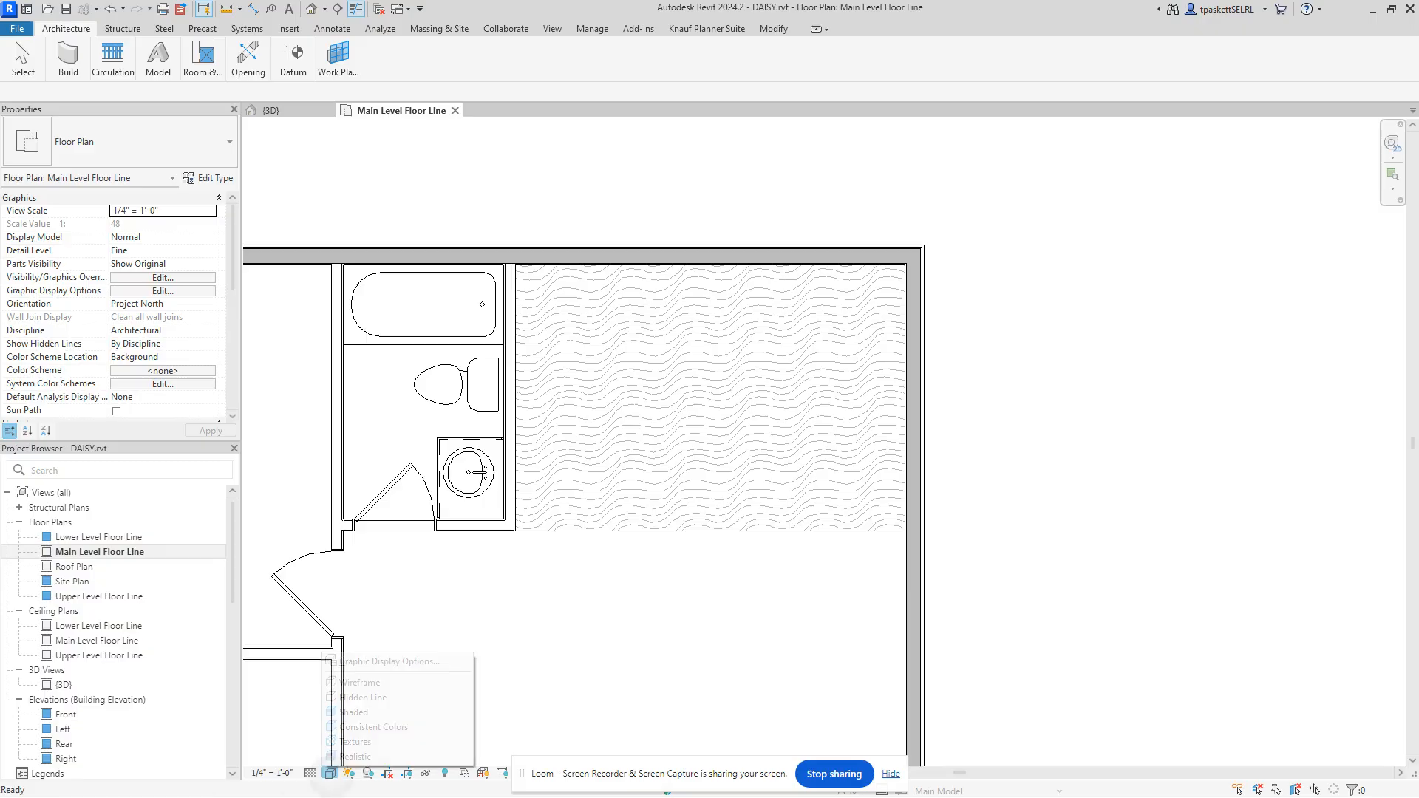
{"action": "left_click", "coordinate": [356, 756]}
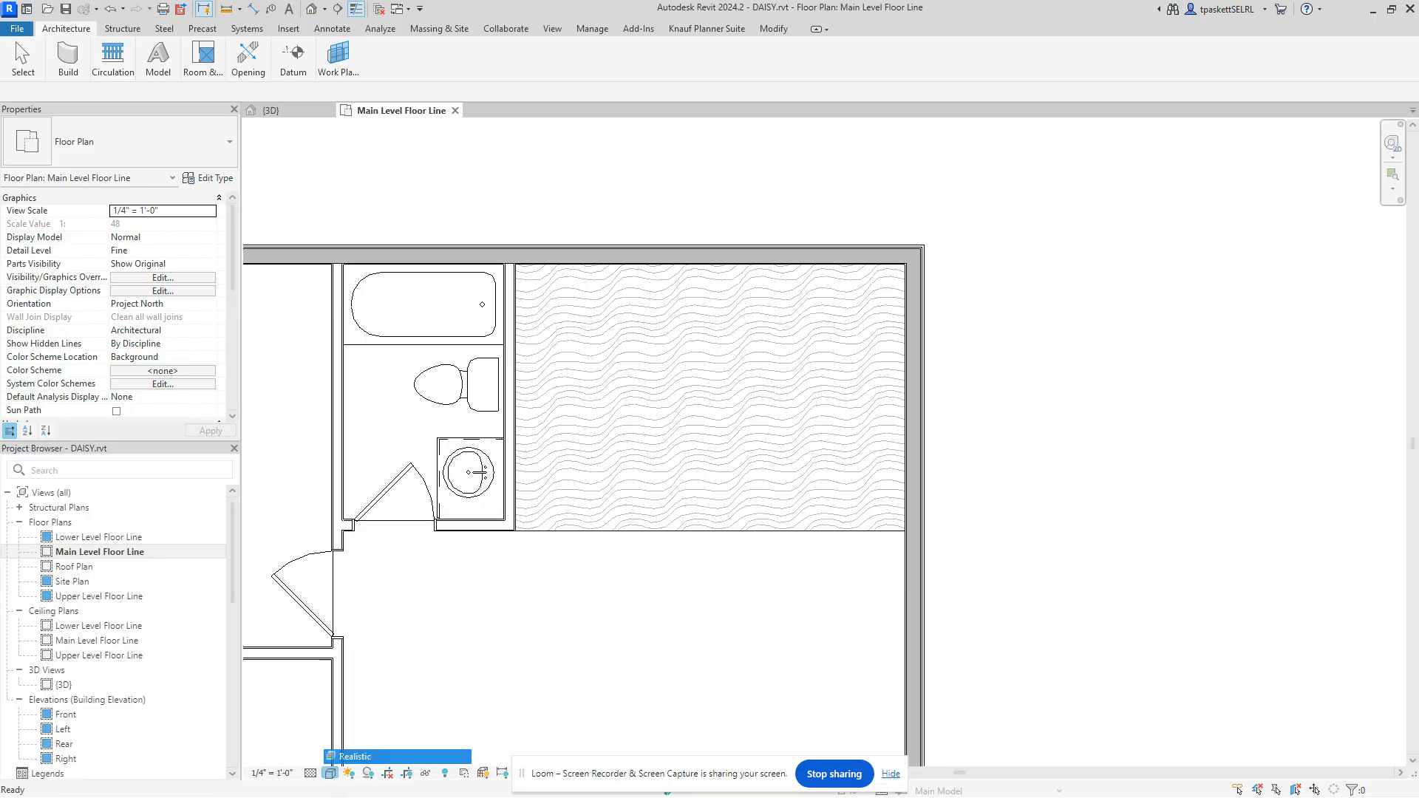
{"action": "left_click", "coordinate": [331, 773]}
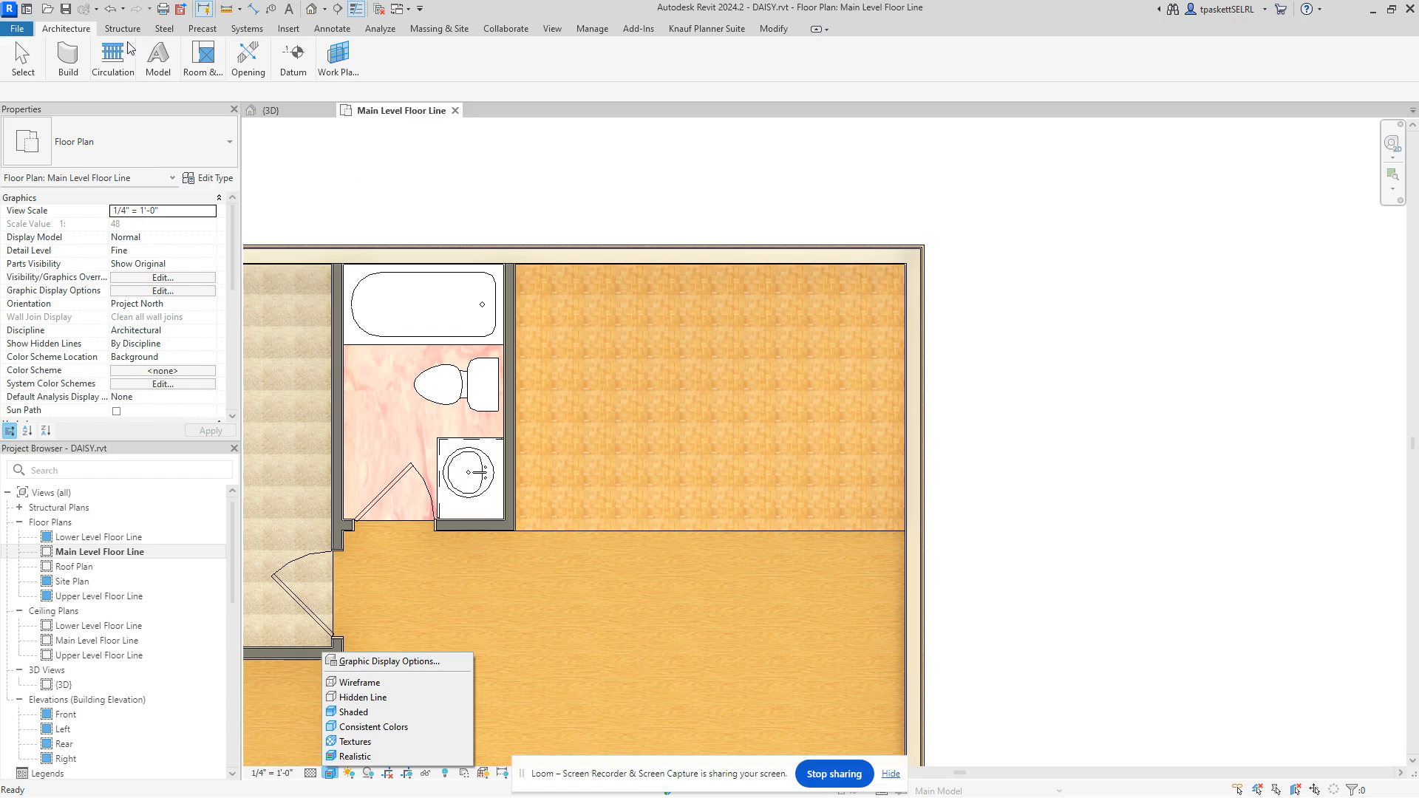
Step: Dismiss the canvas shortcut menu and cycle the ribbon back to full panels
{"action": "right_click", "coordinate": [513, 185]}
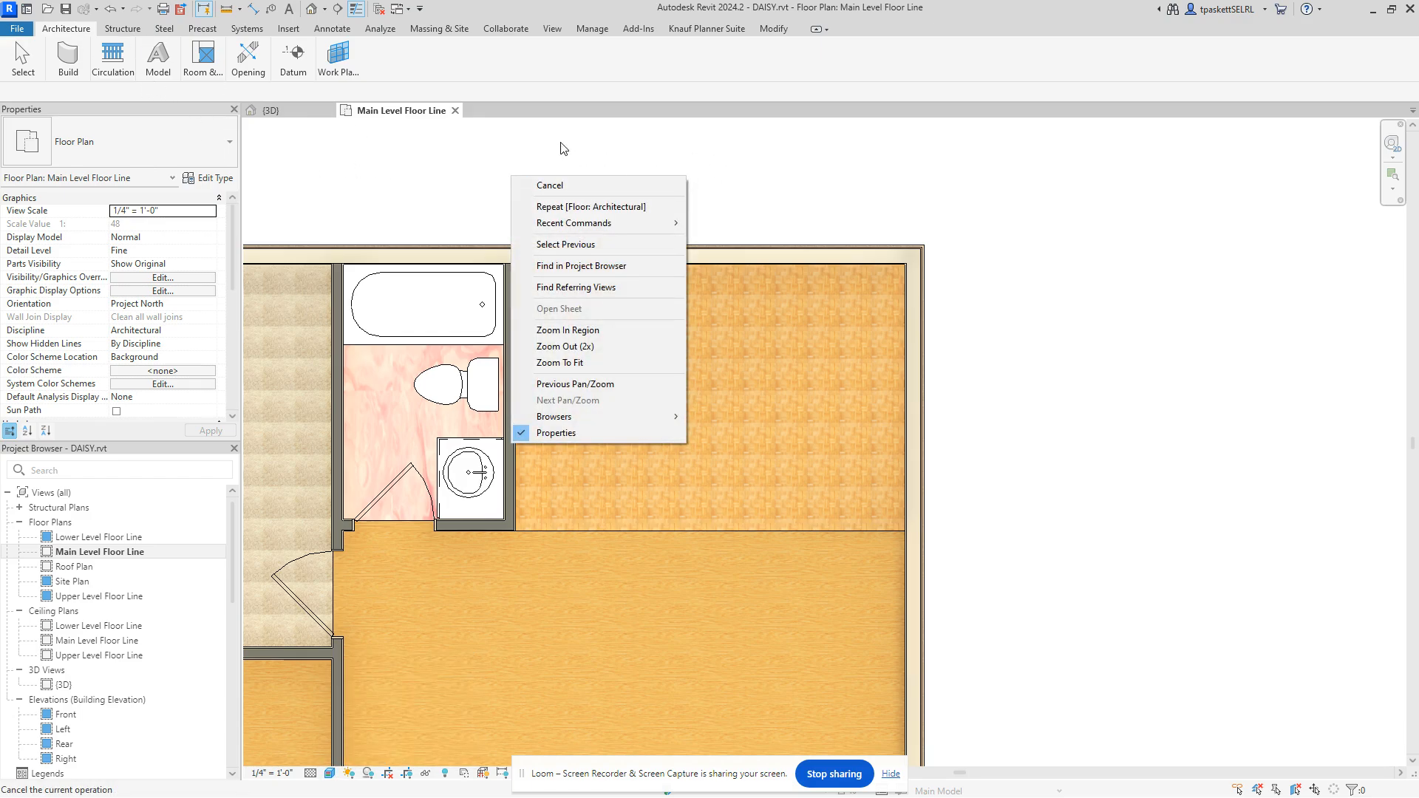
{"action": "left_click", "coordinate": [736, 139]}
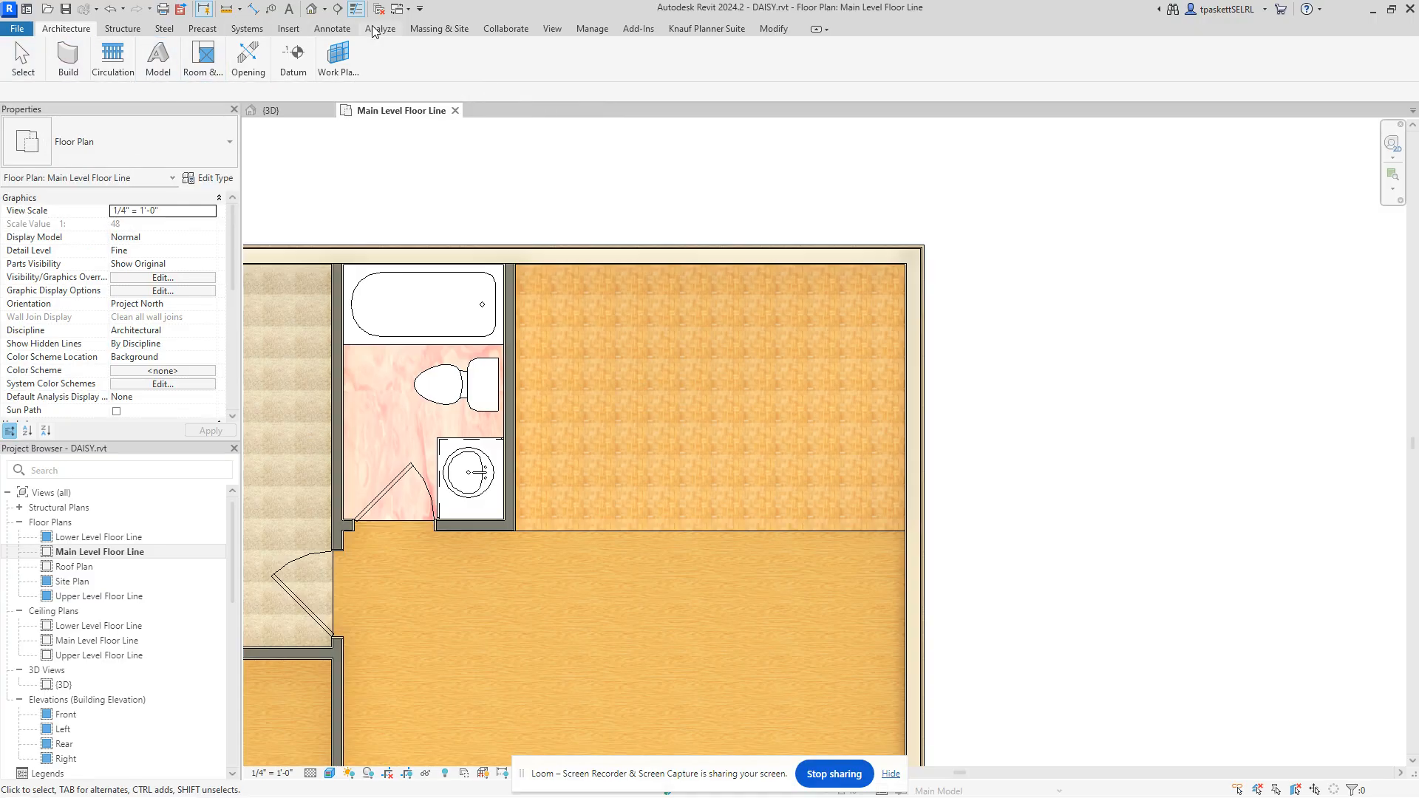
{"action": "left_click", "coordinate": [816, 29]}
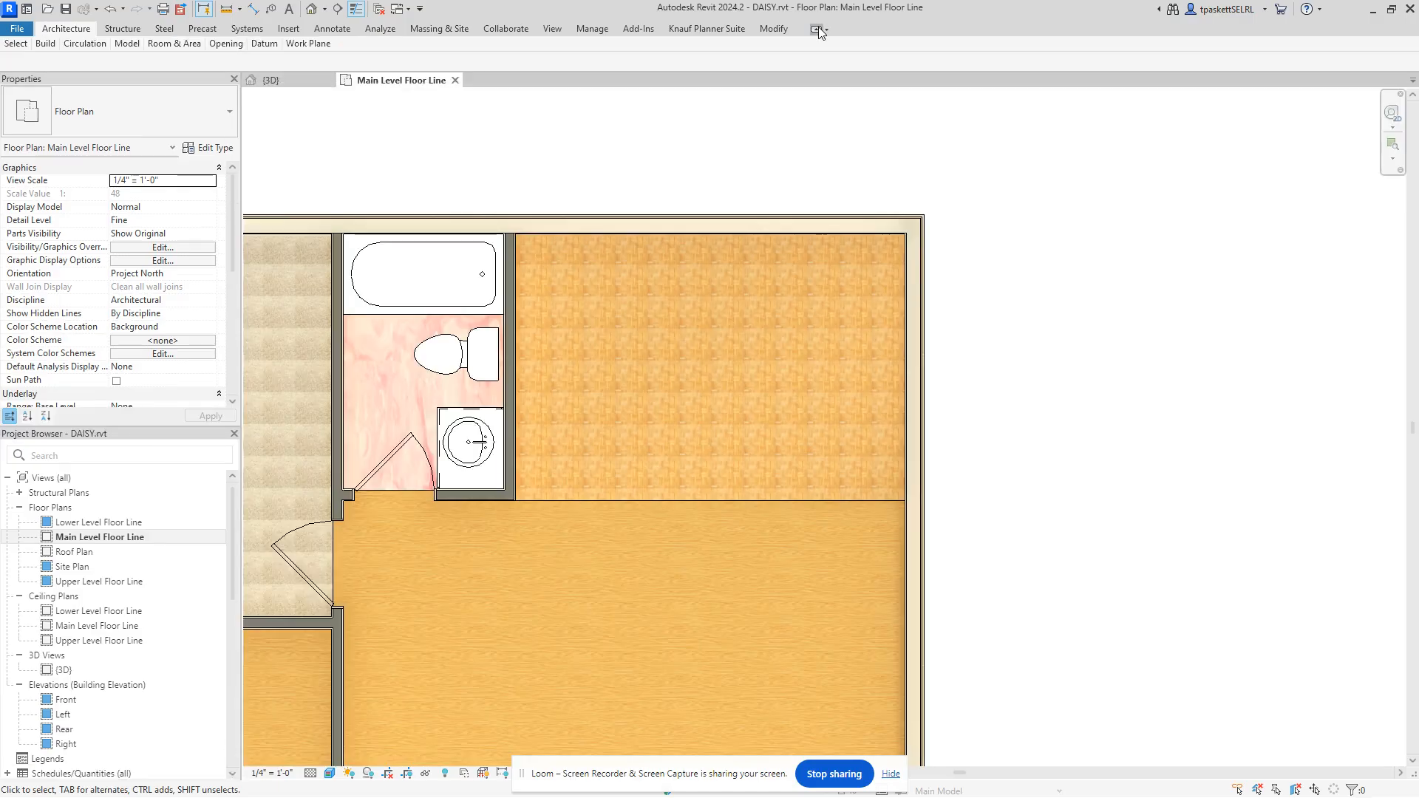
{"action": "left_click", "coordinate": [817, 30]}
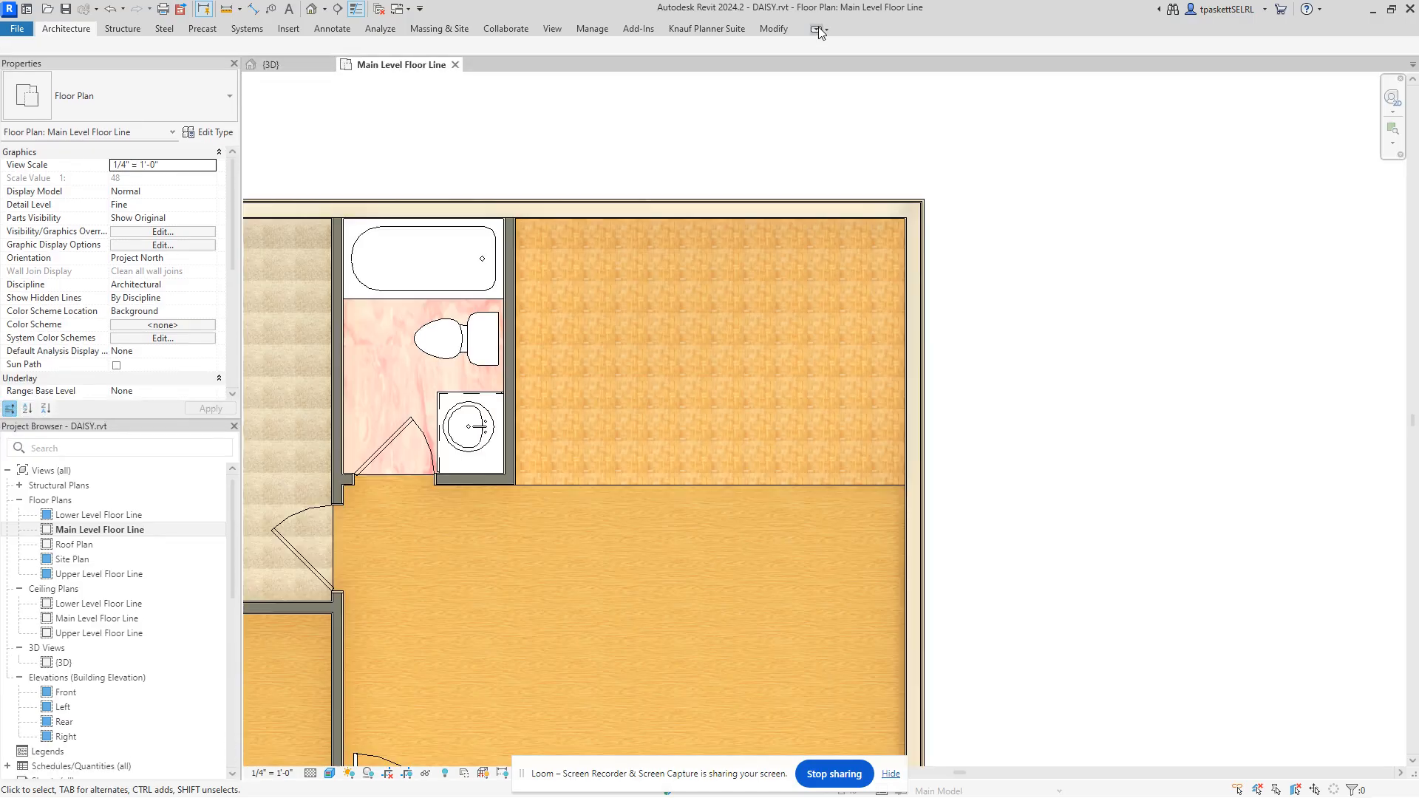
{"action": "left_click", "coordinate": [816, 30]}
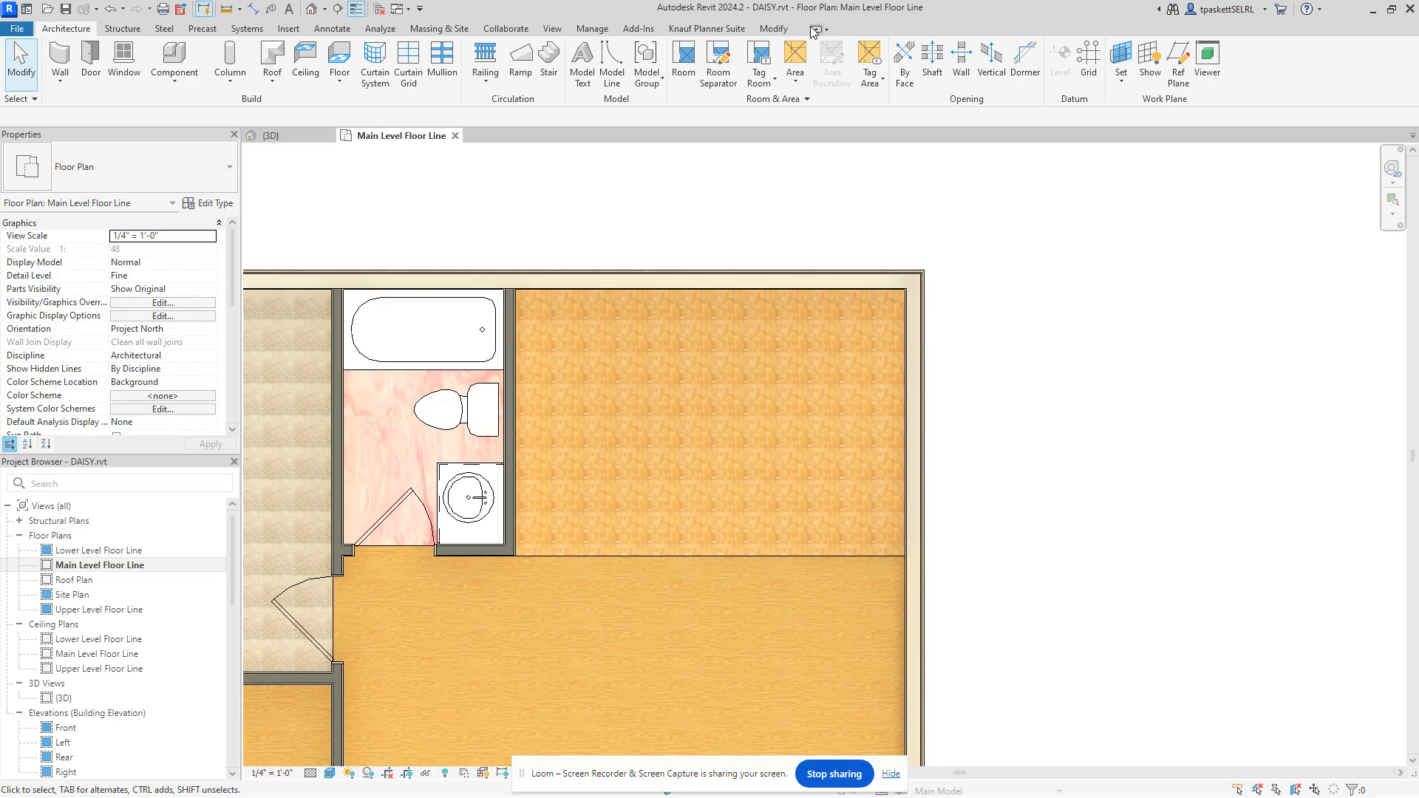
Step: Close Properties and Project Browser, then restore Properties via View > User Interface, skipping the save reminder
{"action": "left_click", "coordinate": [233, 136]}
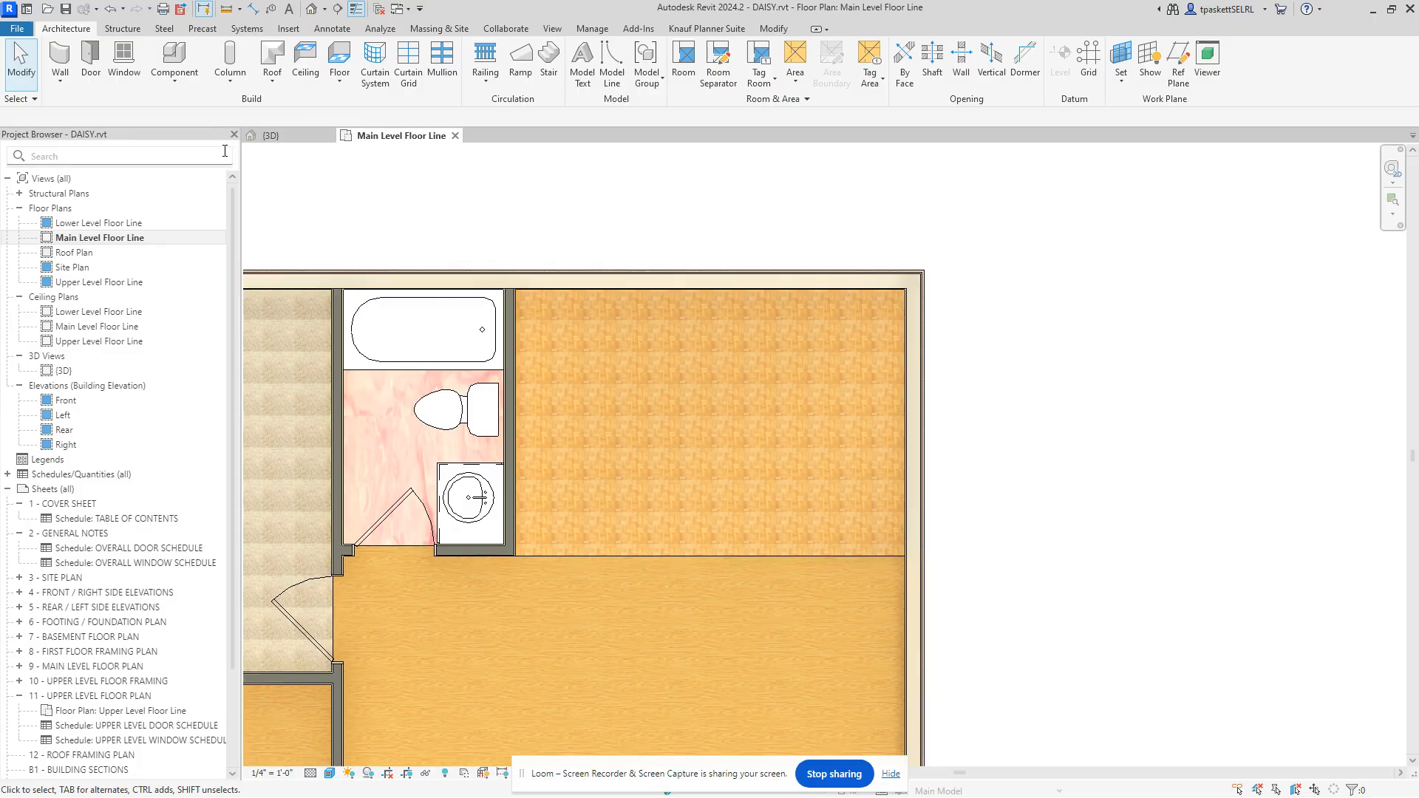
{"action": "left_click", "coordinate": [234, 135]}
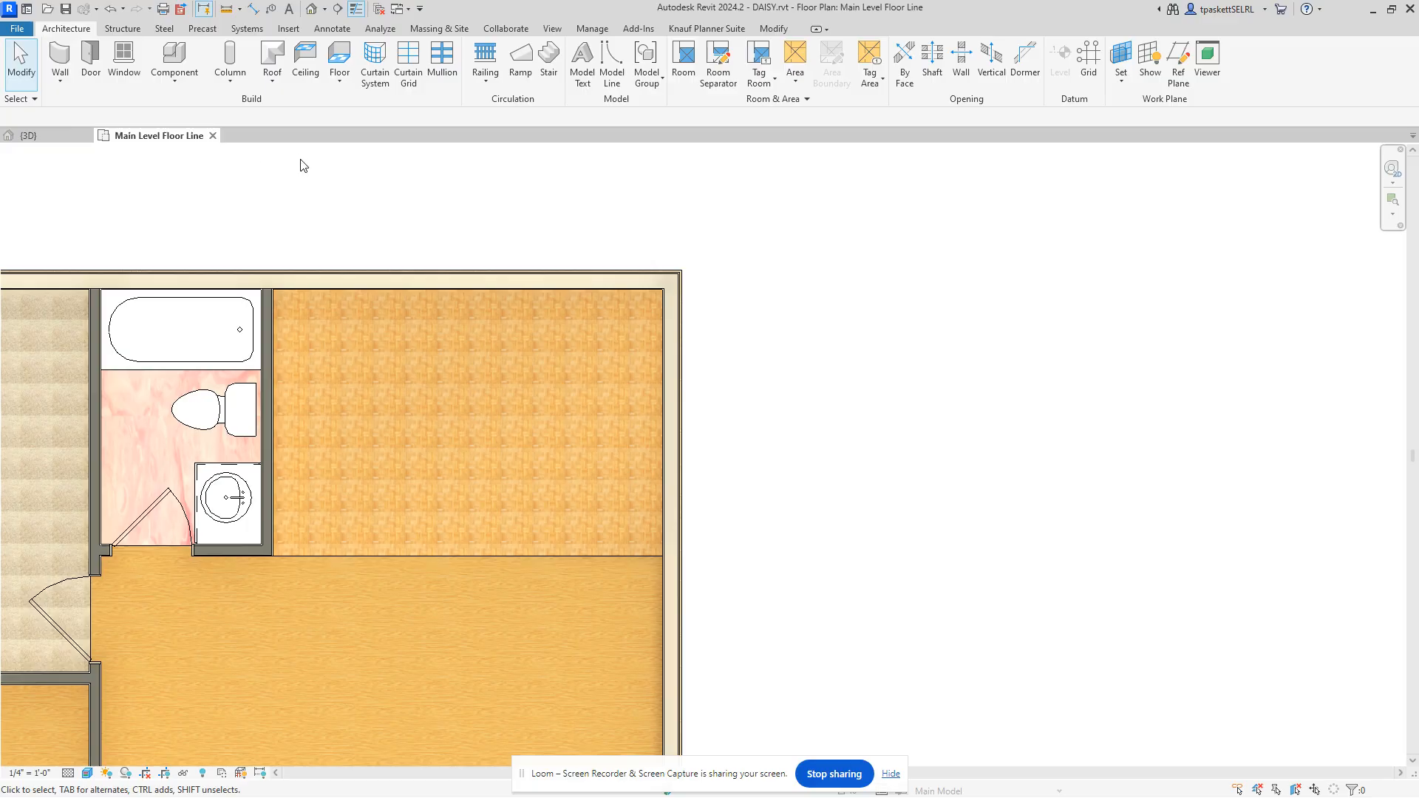
{"action": "left_click", "coordinate": [555, 28]}
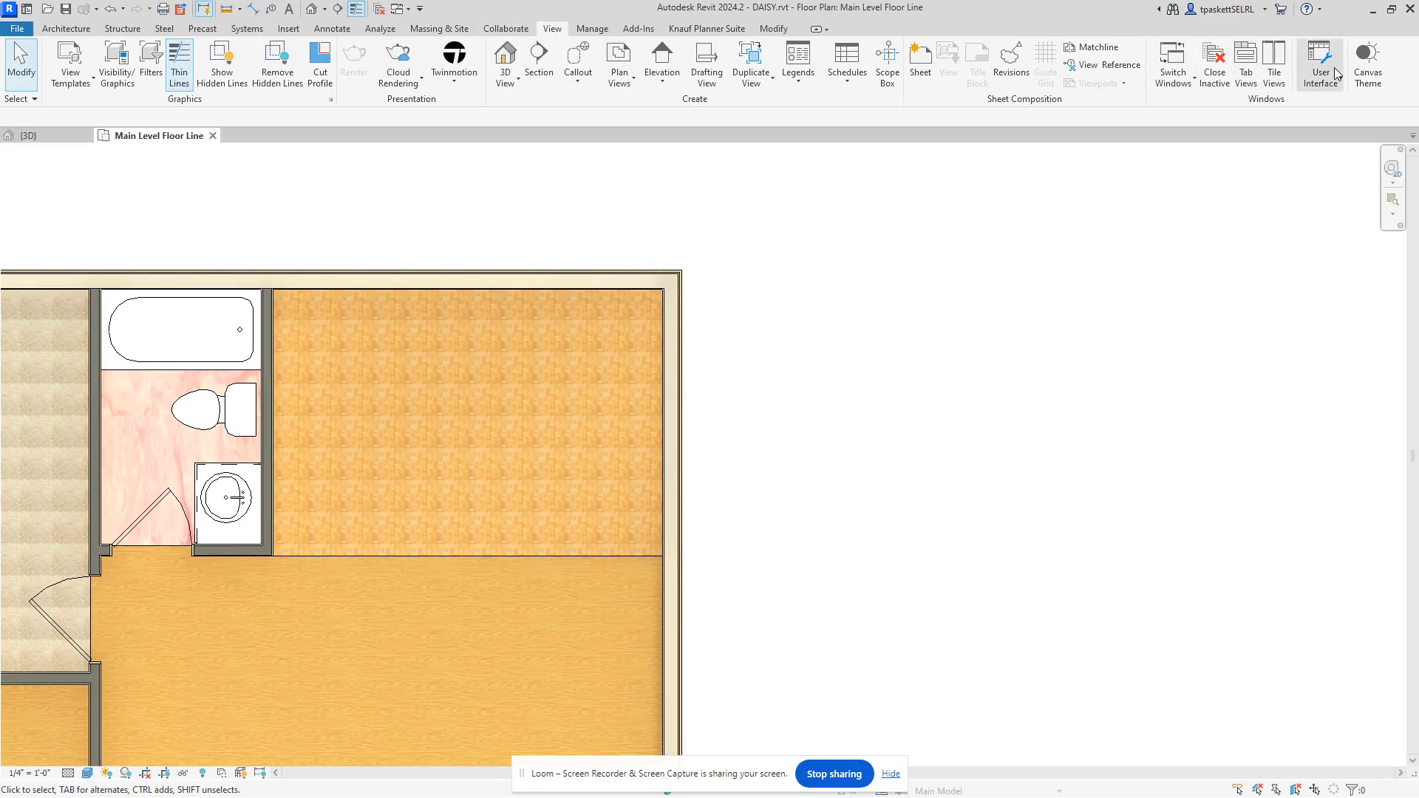
{"action": "left_click", "coordinate": [1330, 65]}
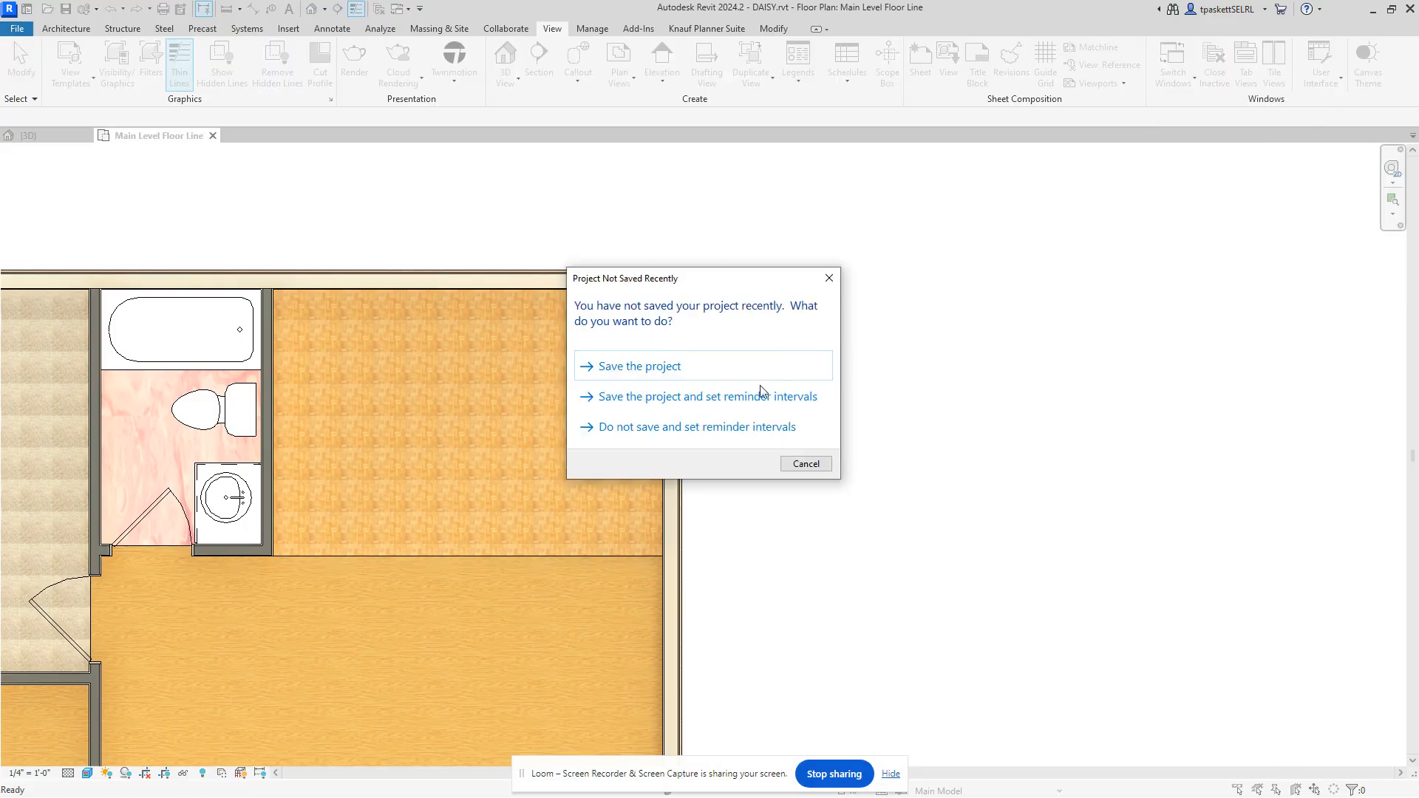
{"action": "left_click", "coordinate": [806, 464]}
{"action": "left_click", "coordinate": [1275, 63]}
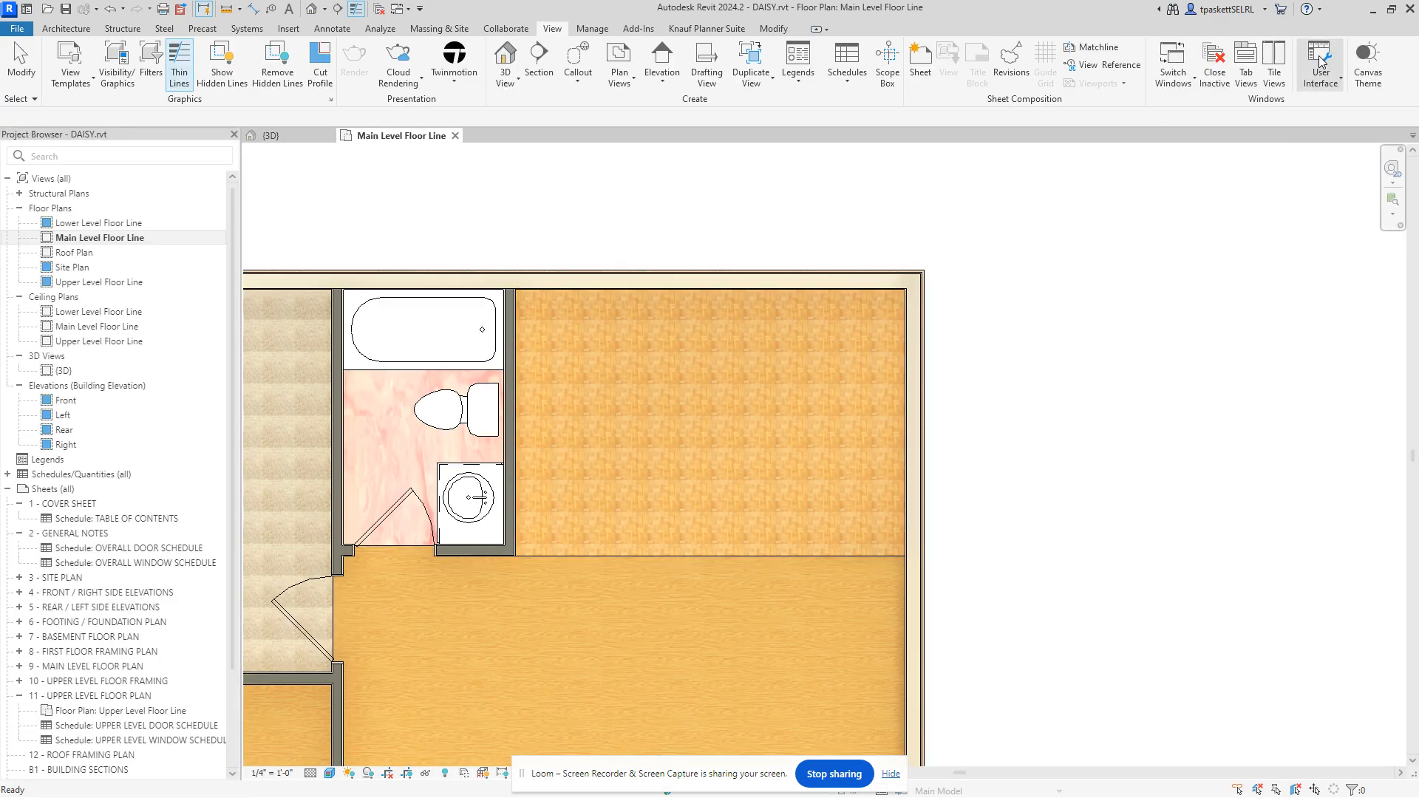
{"action": "left_click", "coordinate": [1318, 58]}
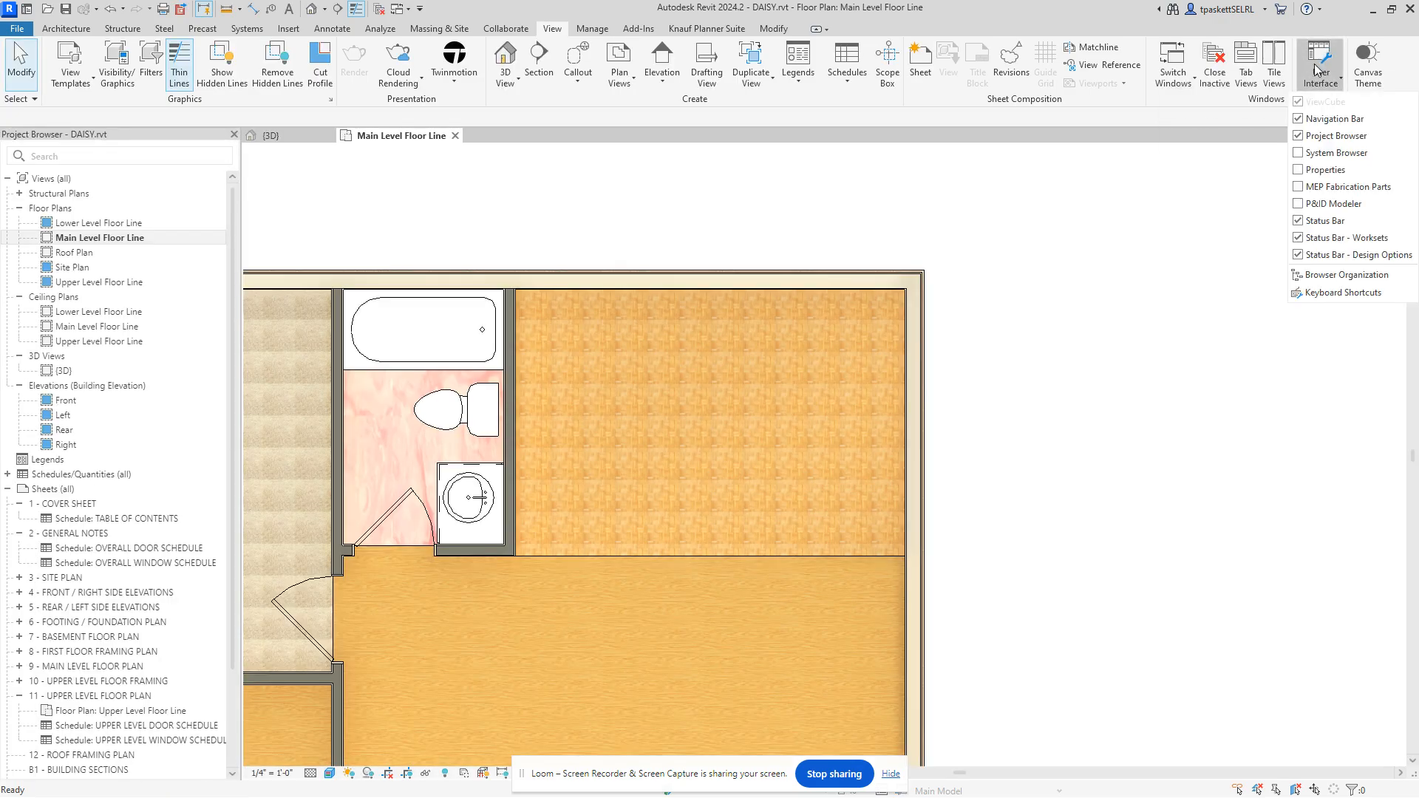
{"action": "left_click", "coordinate": [1305, 169]}
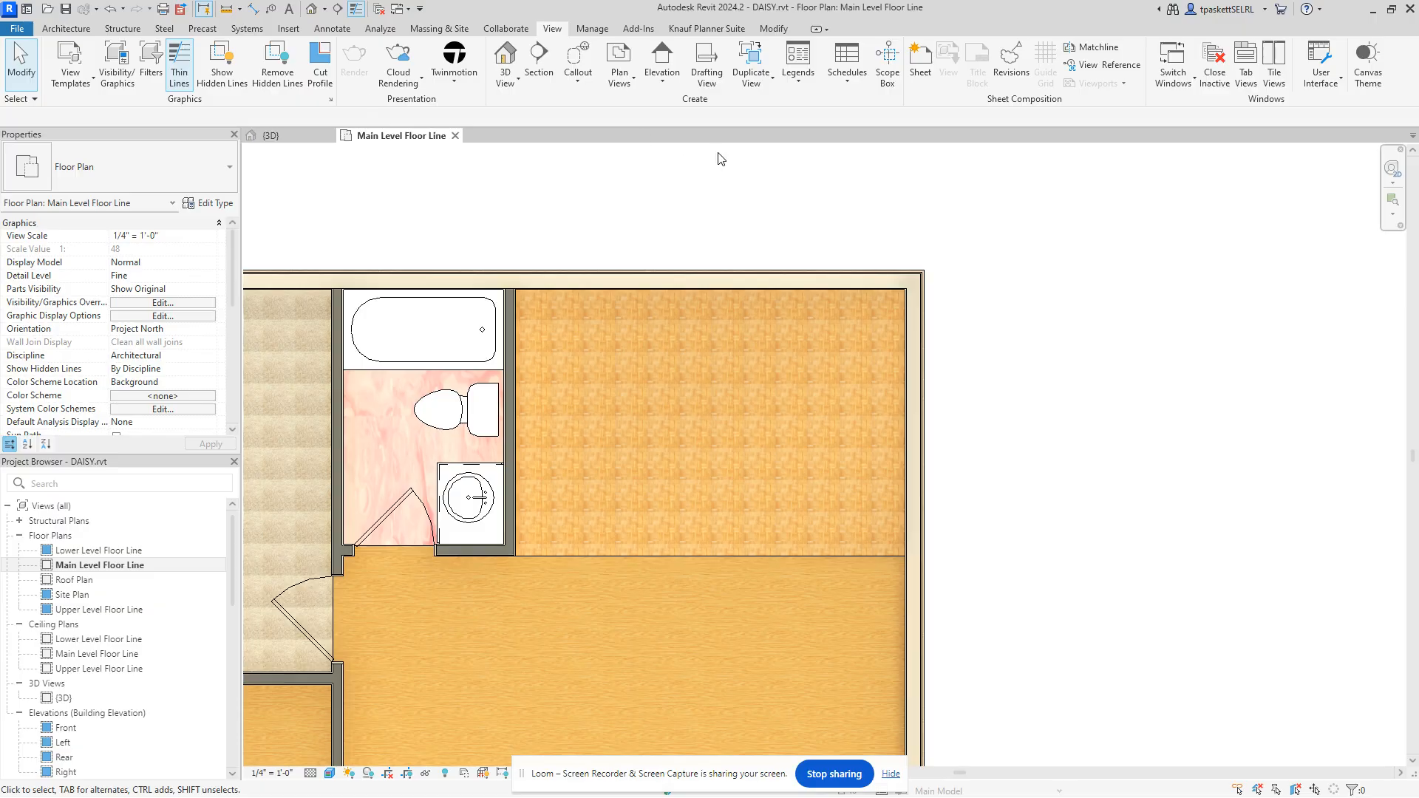
Step: Toggle the canvas theme dark and back to light, then start placing a Component
{"action": "left_click", "coordinate": [1368, 70]}
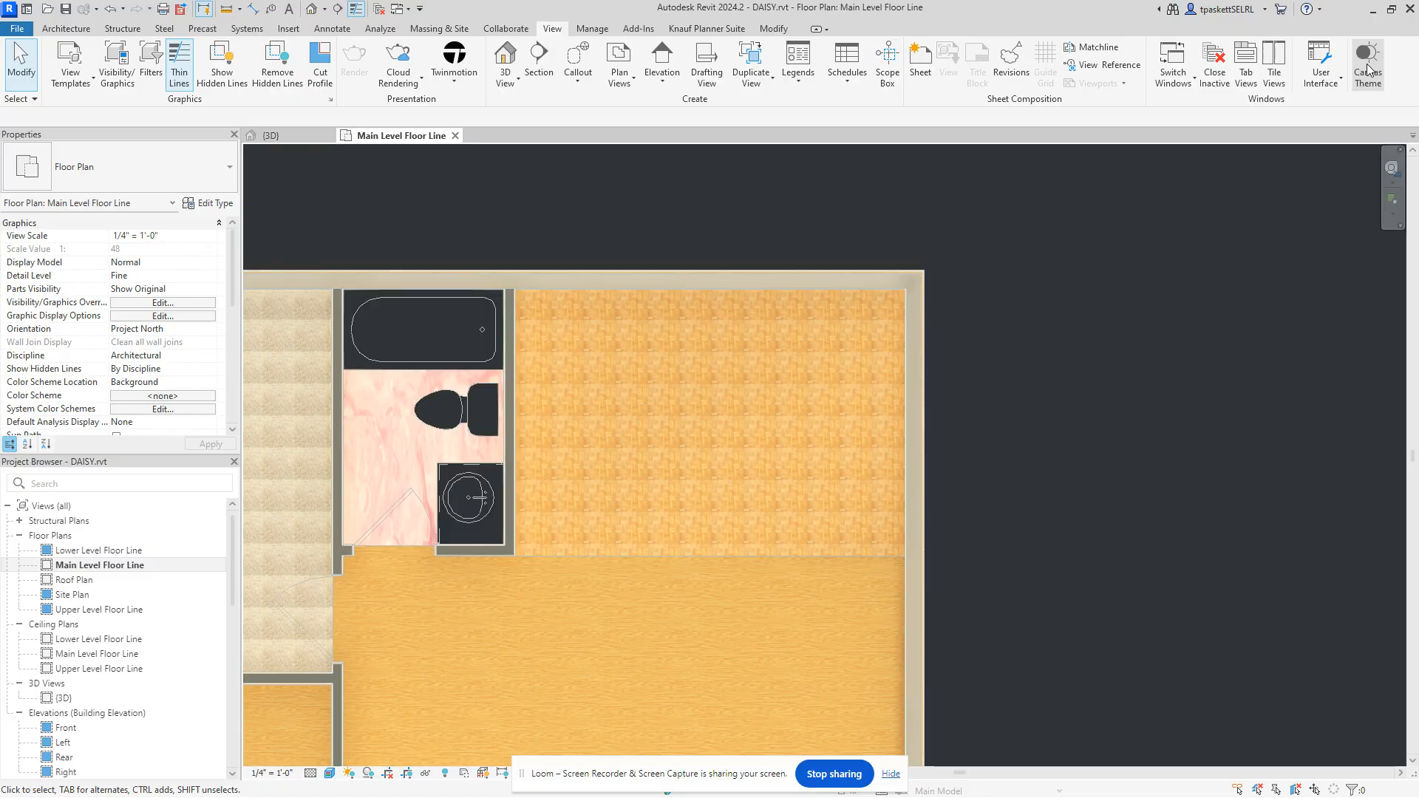
{"action": "left_click", "coordinate": [1368, 71]}
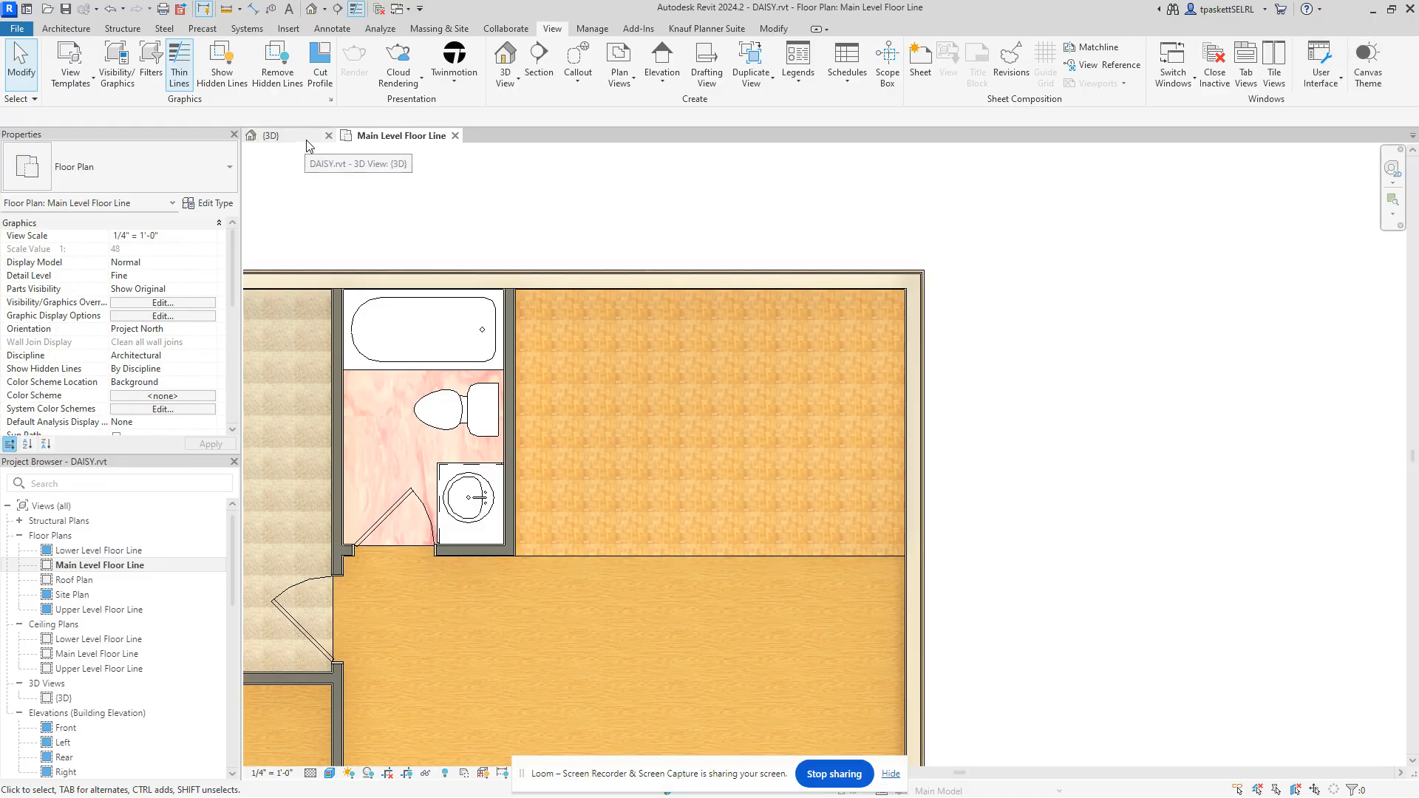
{"action": "left_click", "coordinate": [77, 30]}
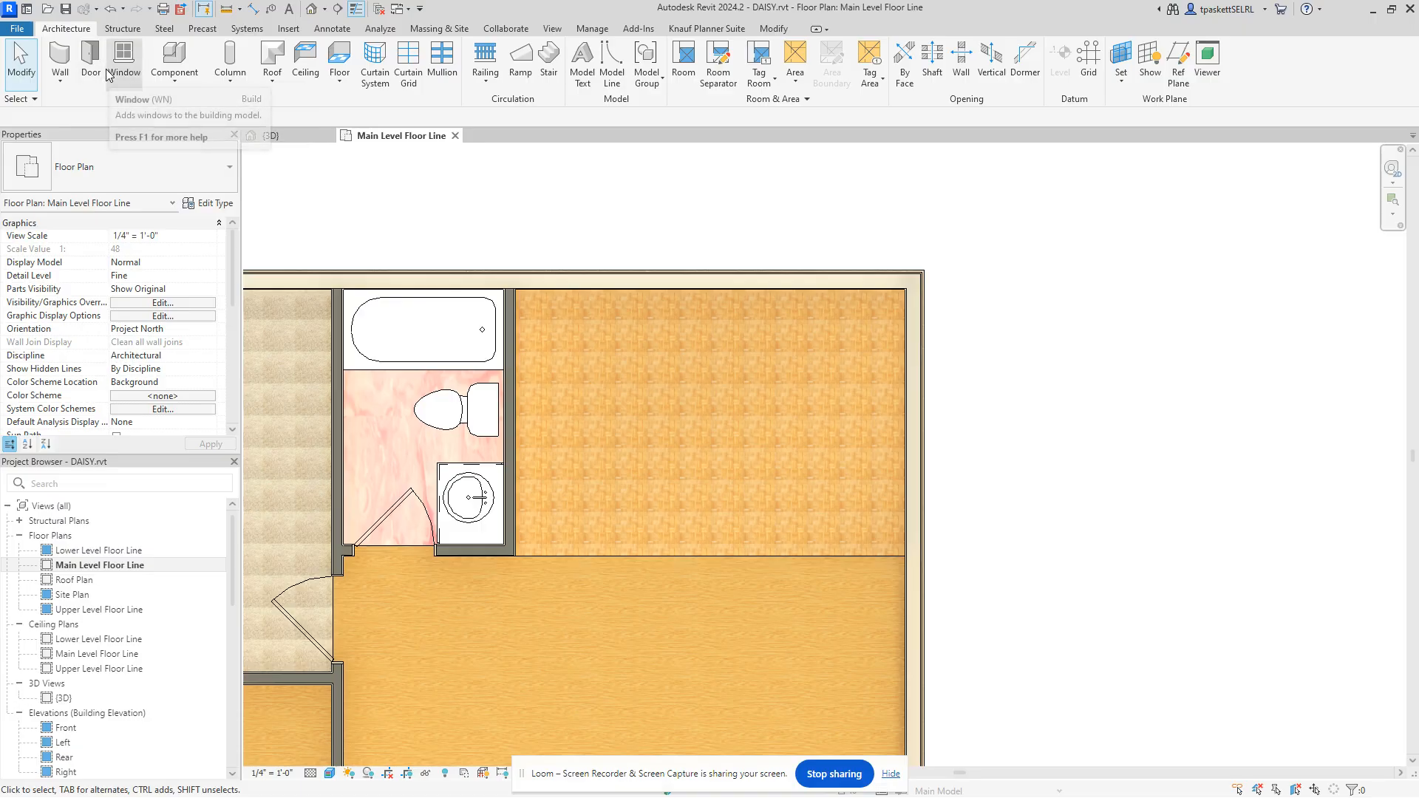
{"action": "left_click", "coordinate": [176, 52]}
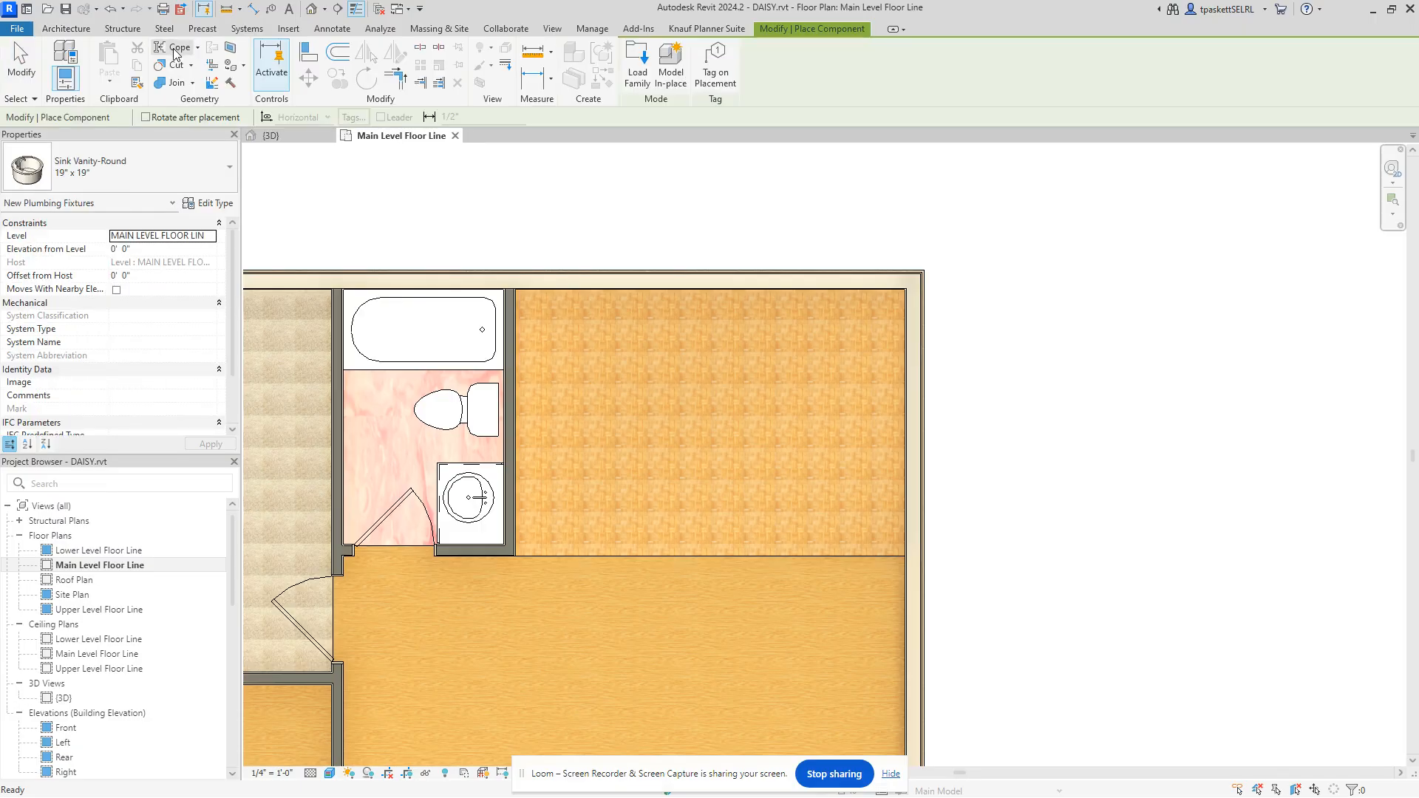
Step: Search the Type Selector for 'range' and choose the Range type
{"action": "left_click", "coordinate": [152, 175]}
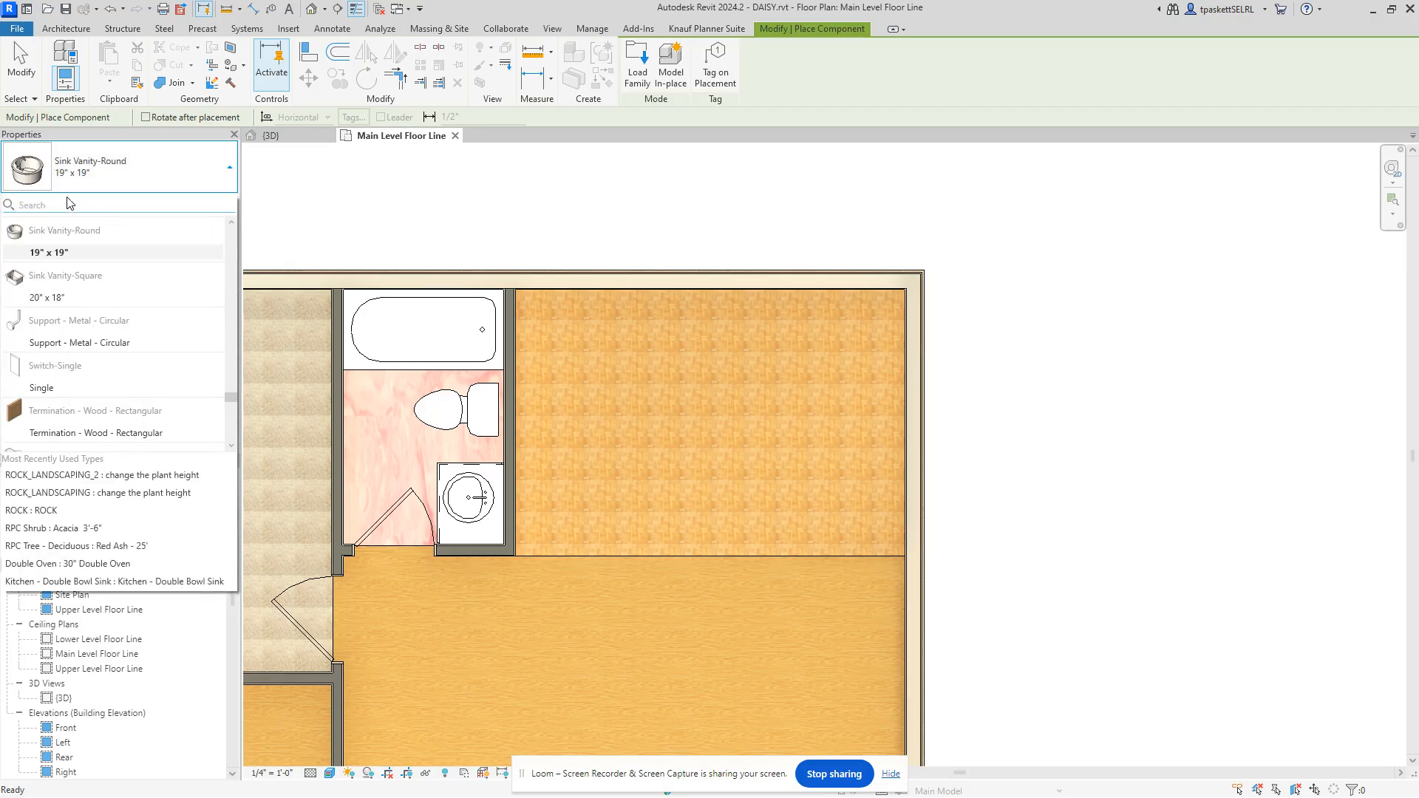
{"action": "type", "text": "range"}
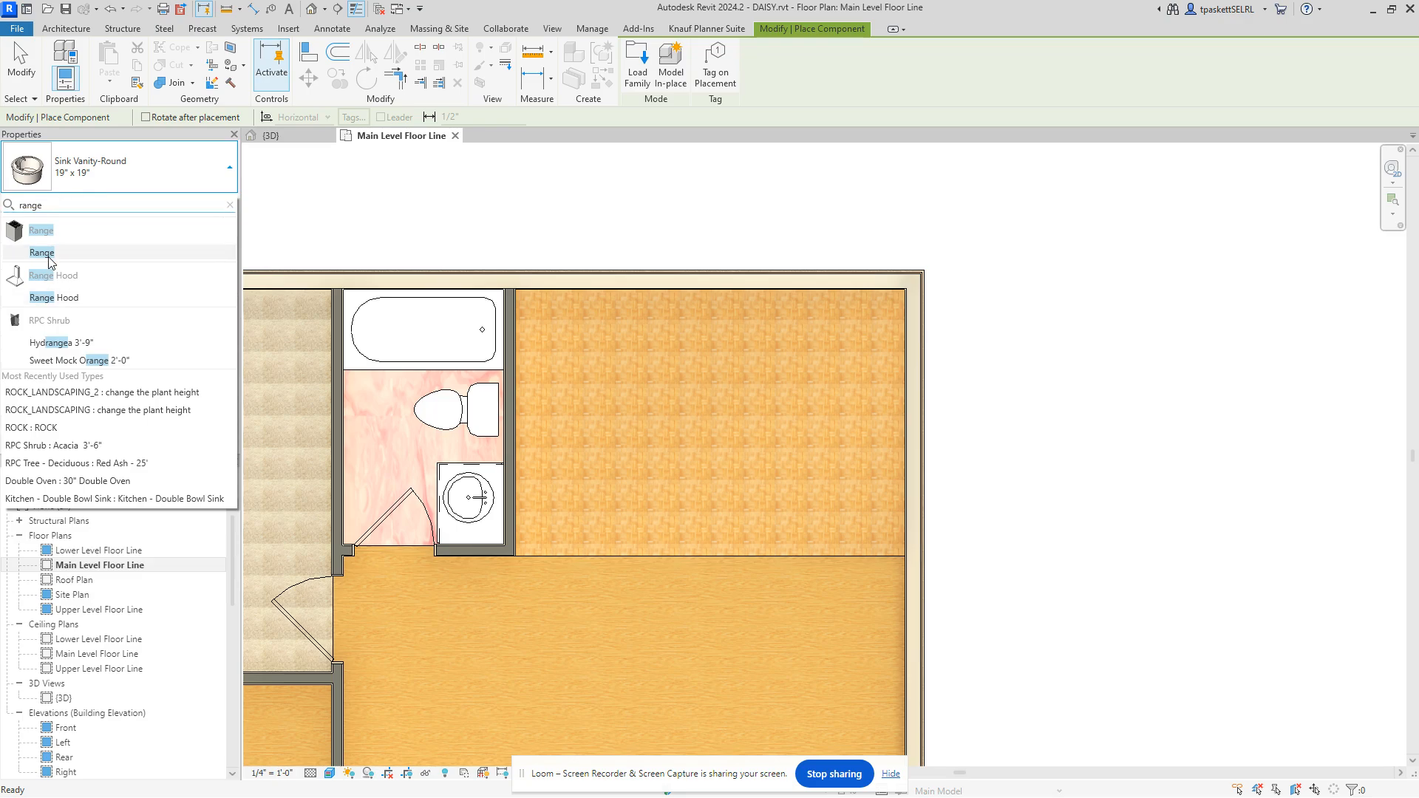
{"action": "mouse_move", "coordinate": [49, 260]}
{"action": "left_click", "coordinate": [32, 254]}
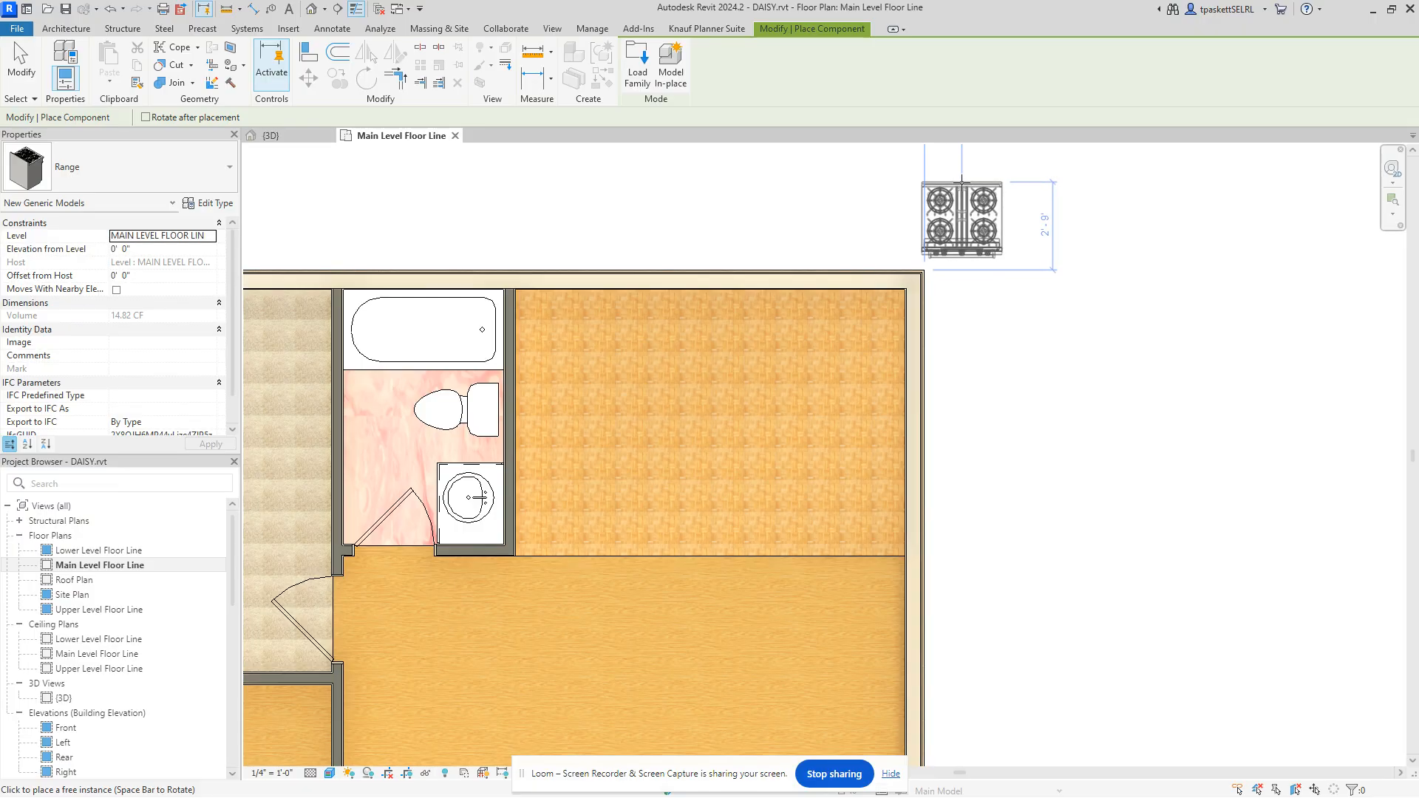
Step: Rotate the Range with Space and place it at the bathroom partition wall's midpoint
{"action": "key", "text": "space"}
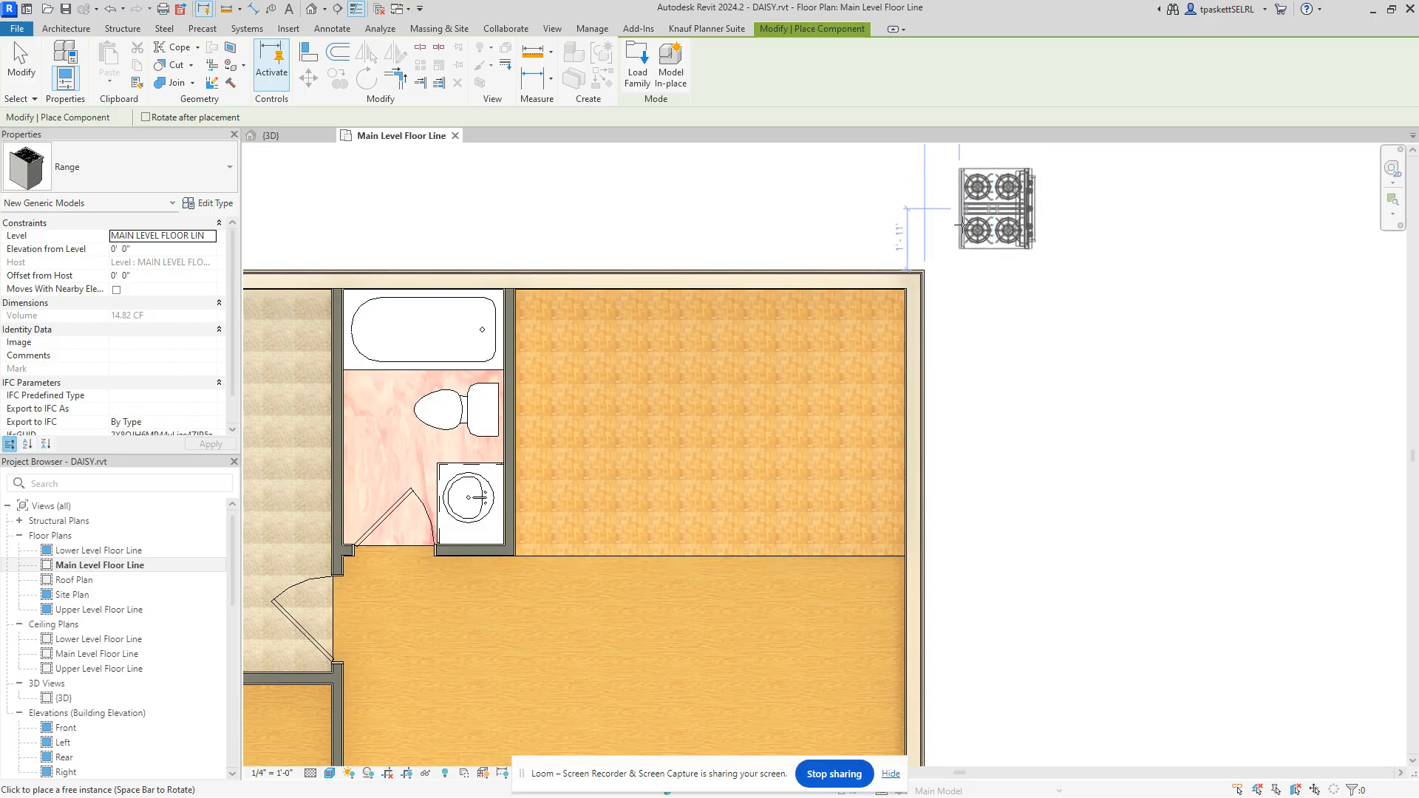
{"action": "key", "text": "space"}
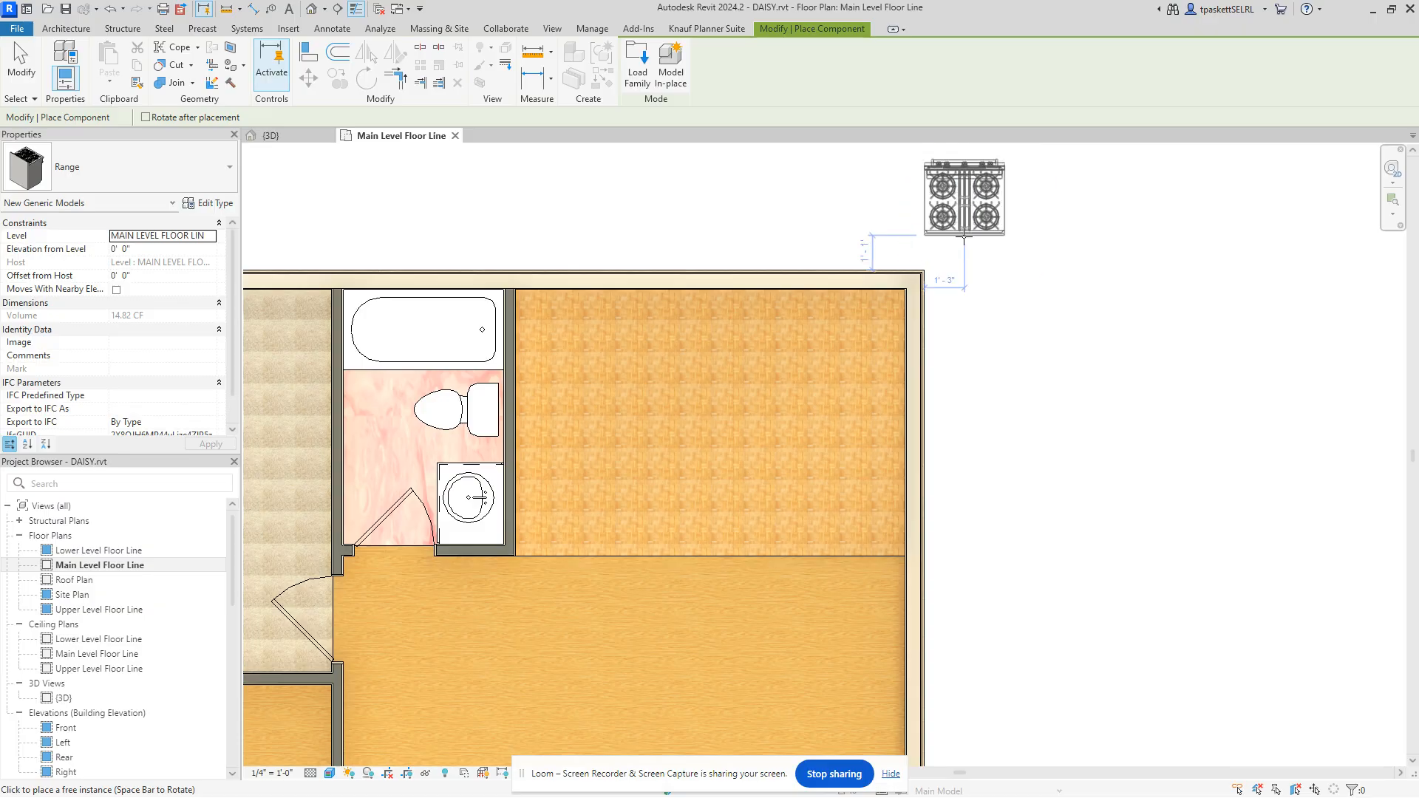
{"action": "key", "text": "space"}
{"action": "key", "text": "space"}
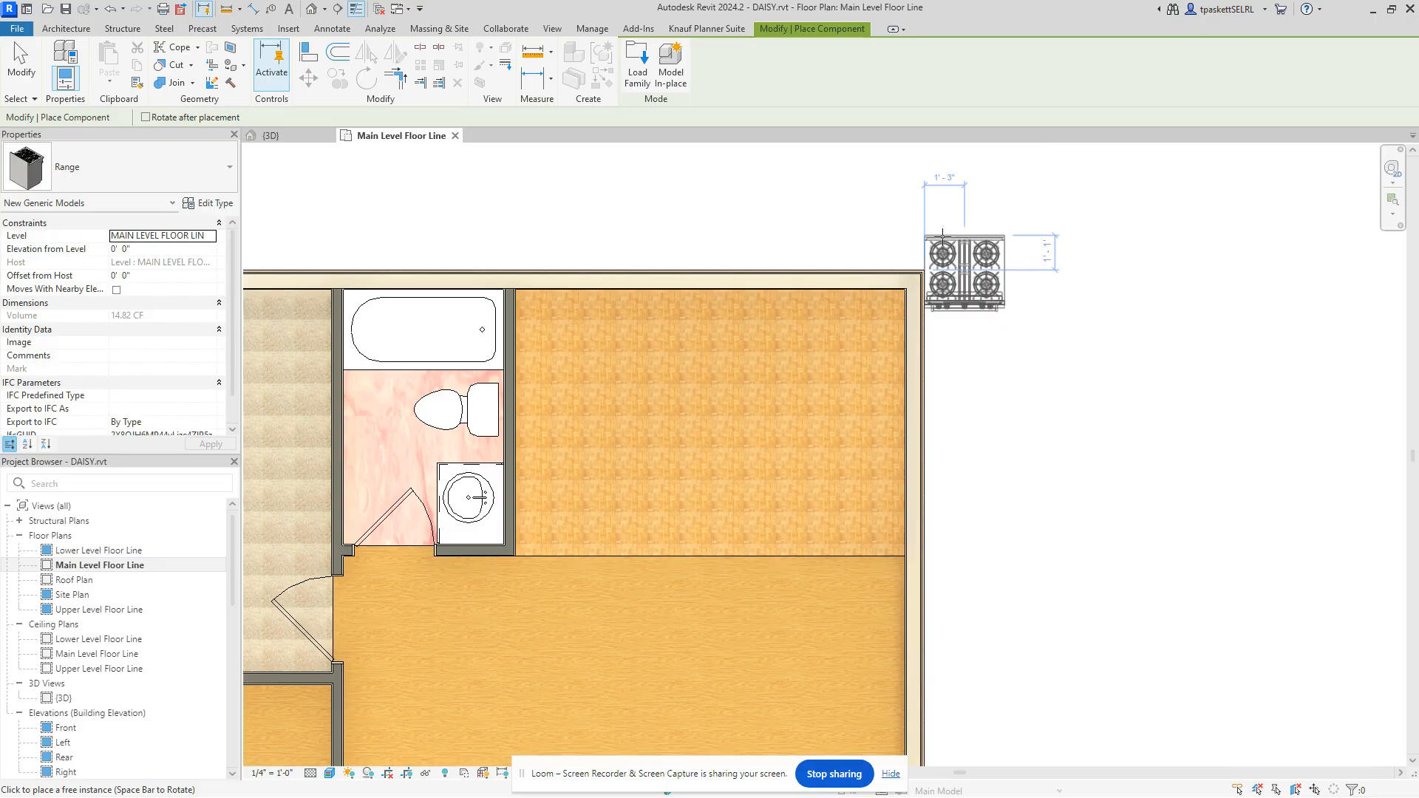
{"action": "key", "text": "space"}
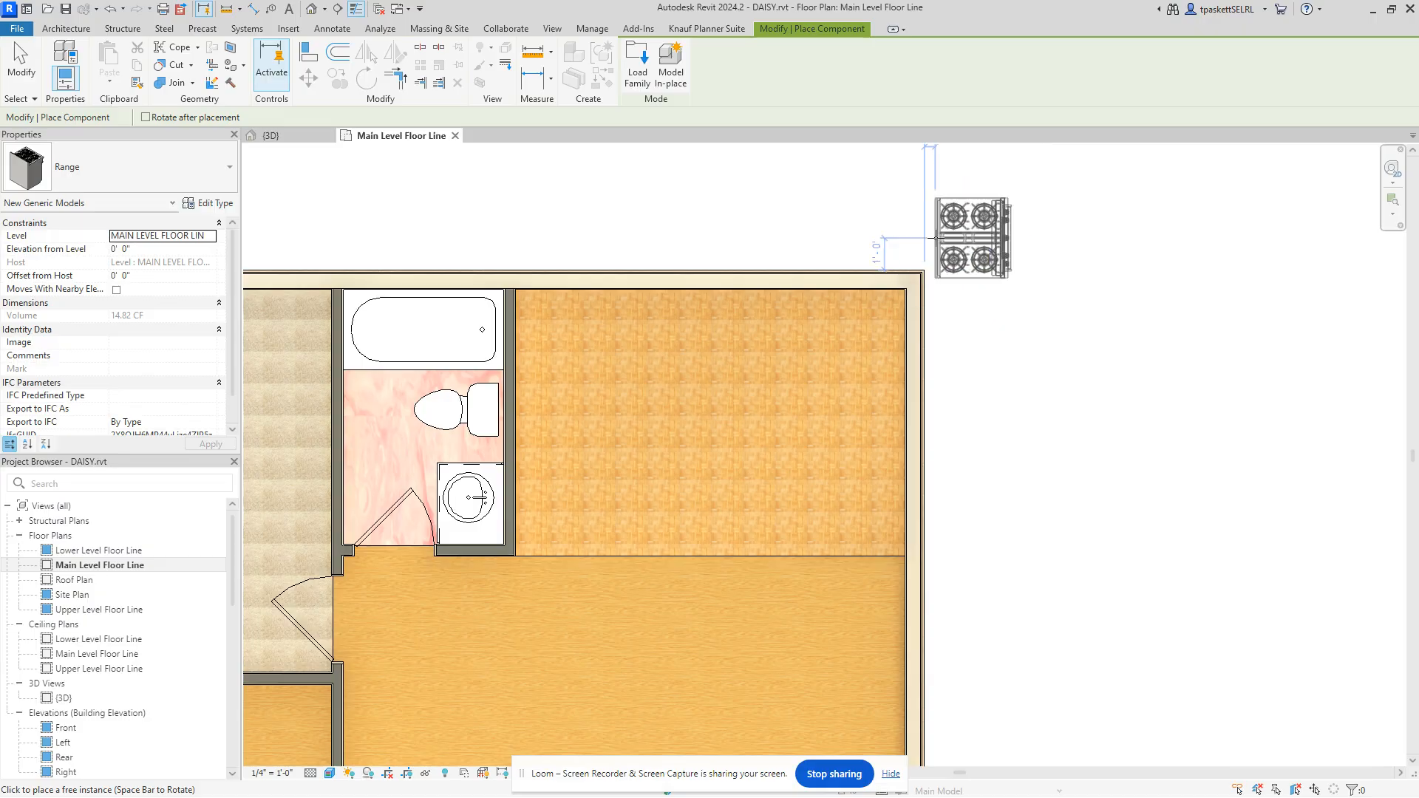
{"action": "left_click", "coordinate": [514, 415]}
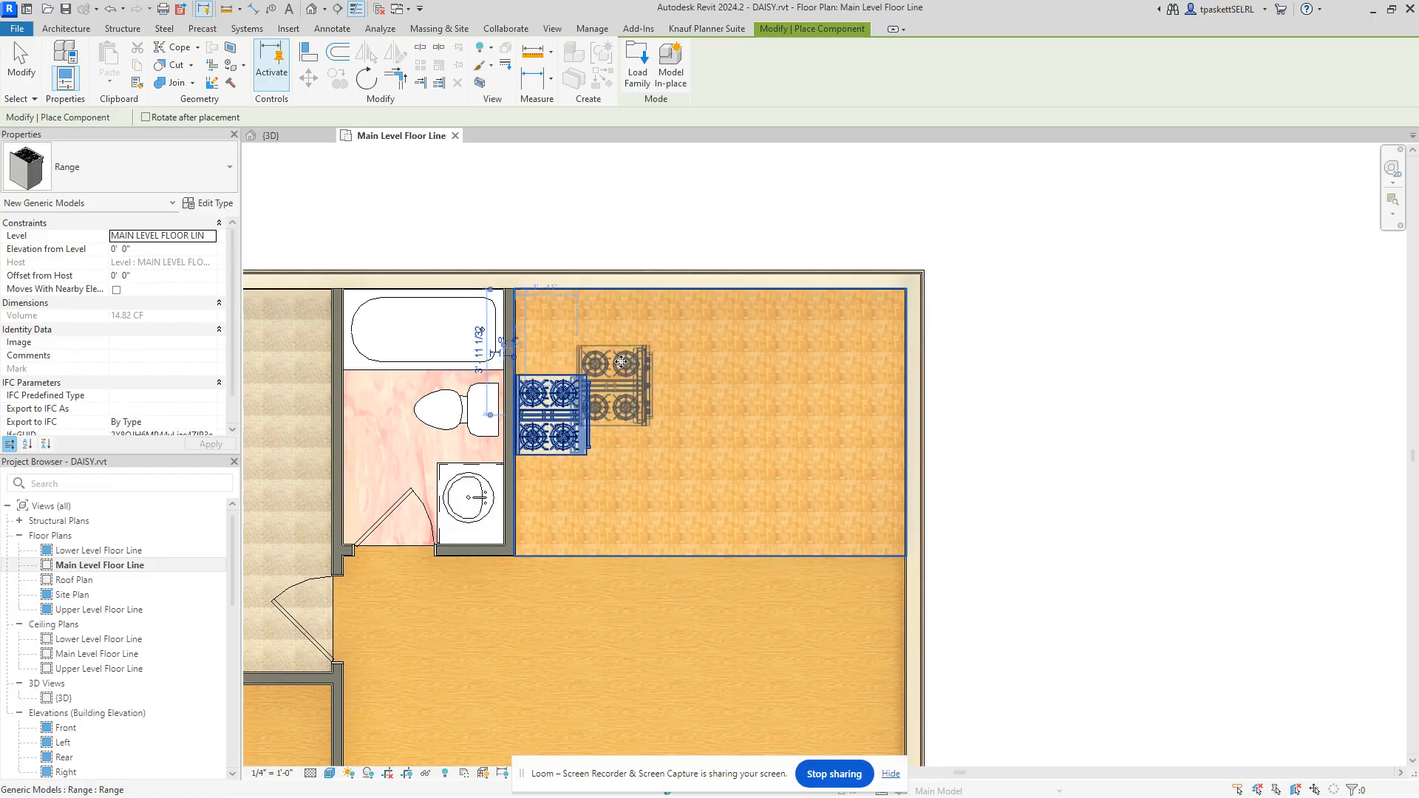
{"action": "right_click", "coordinate": [622, 360]}
{"action": "left_click", "coordinate": [648, 371]}
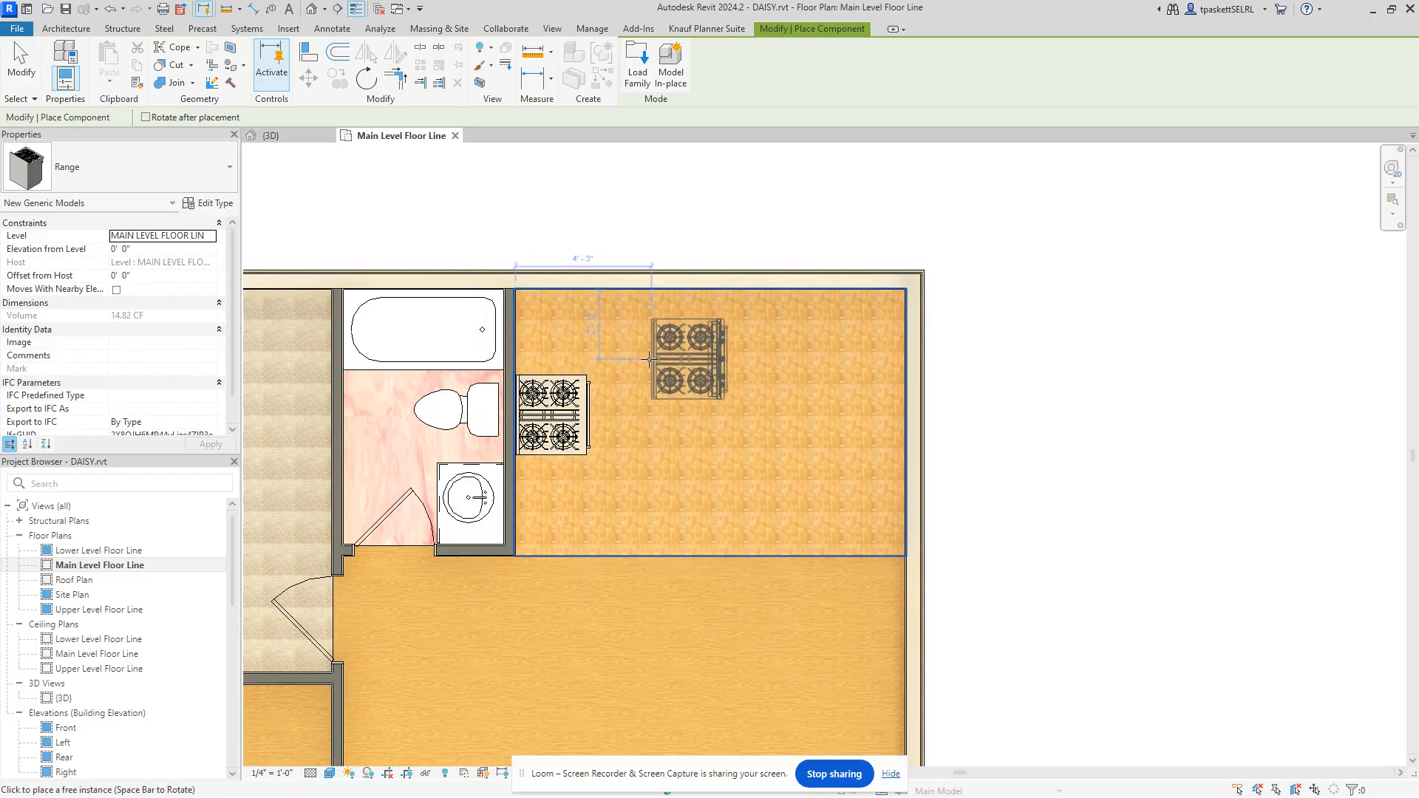
{"action": "right_click", "coordinate": [1021, 212]}
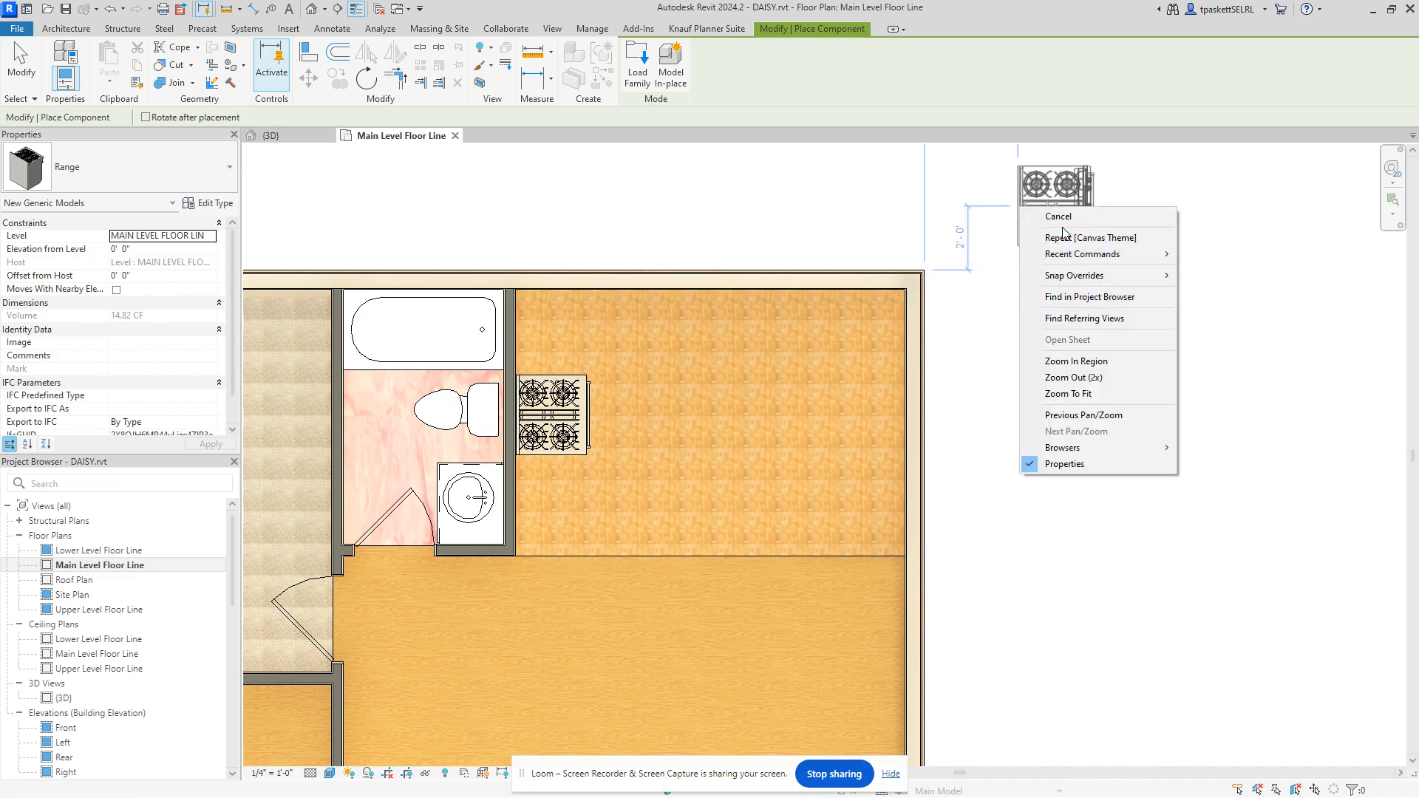
Step: Cancel Range placement and close a canvas shortcut menu without choosing
{"action": "left_click", "coordinate": [1061, 219]}
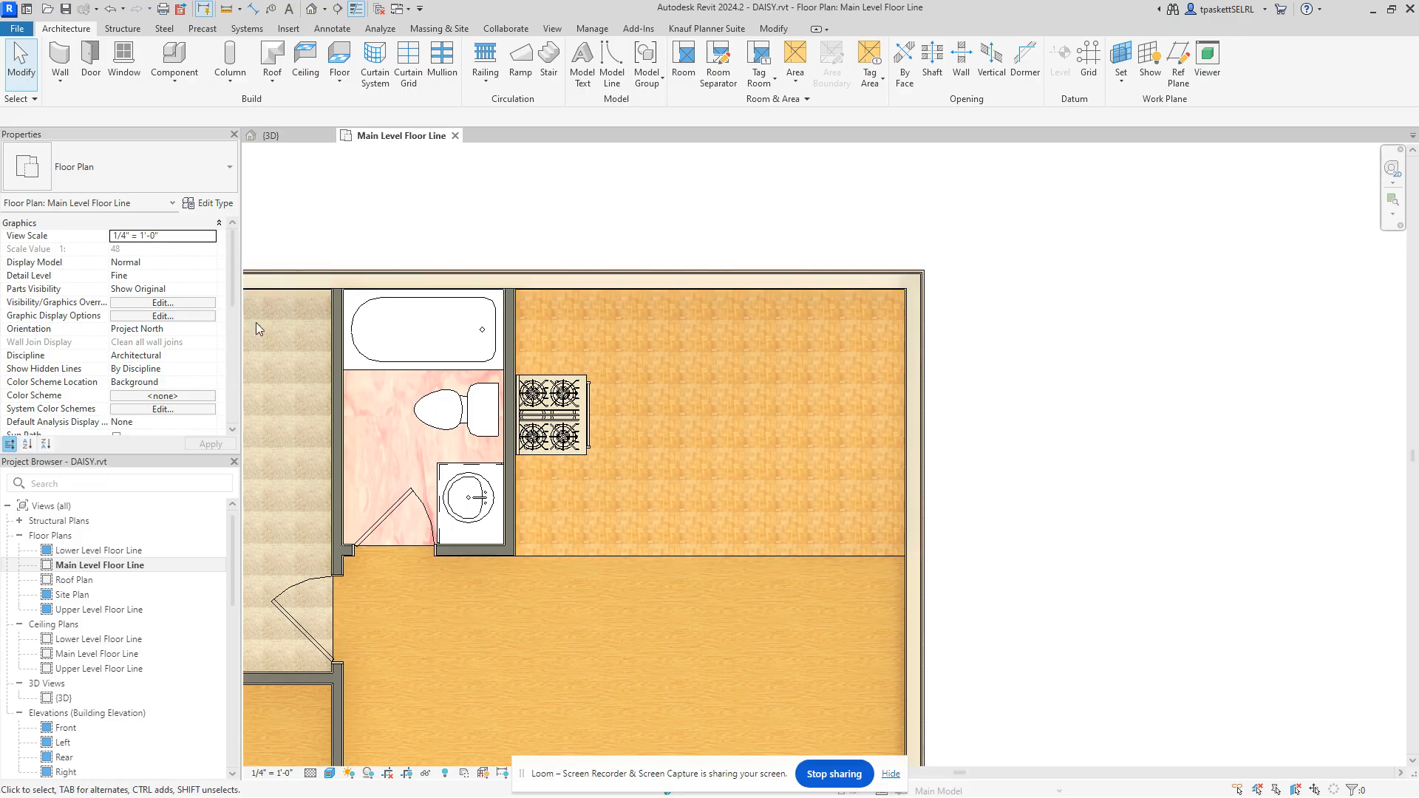
{"action": "right_click", "coordinate": [539, 213]}
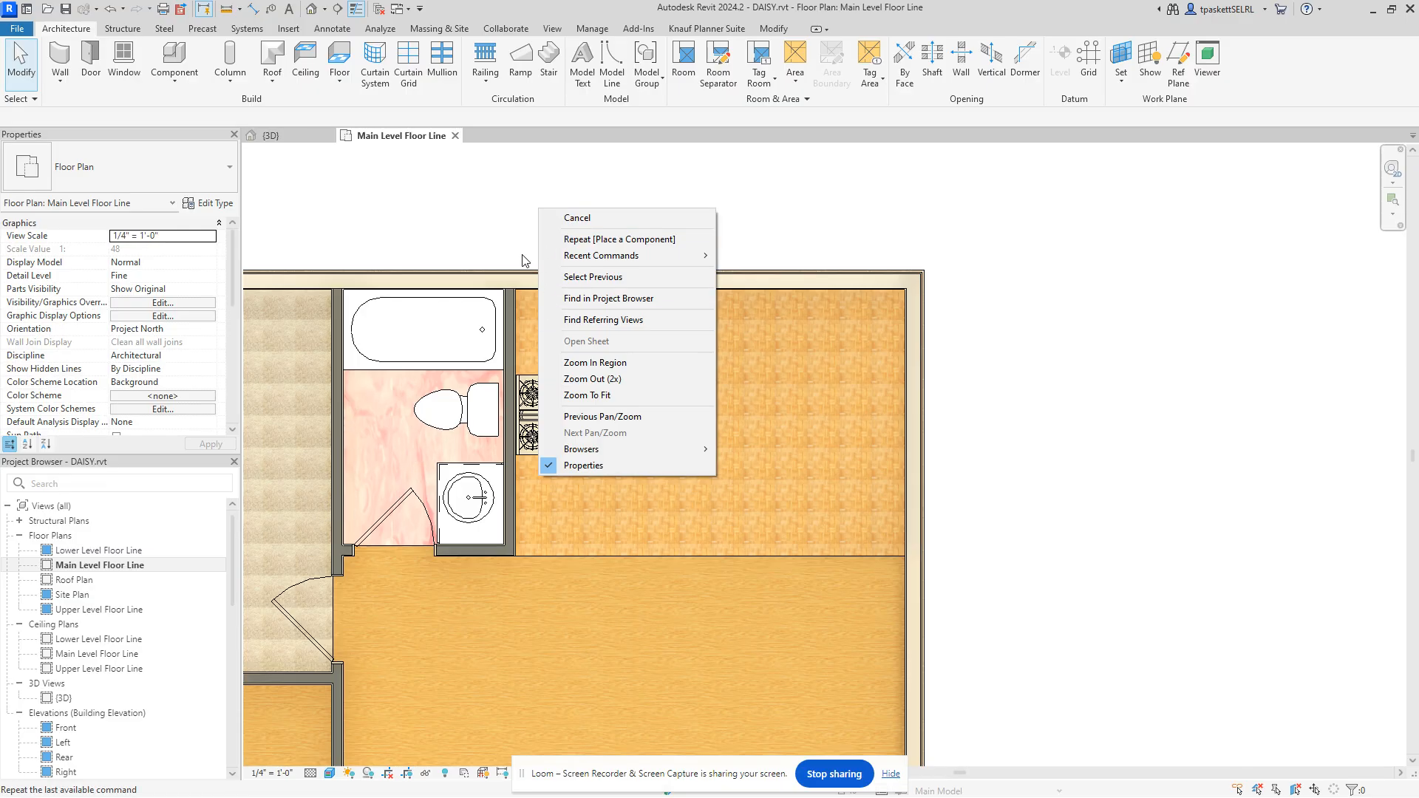
{"action": "left_click", "coordinate": [756, 216]}
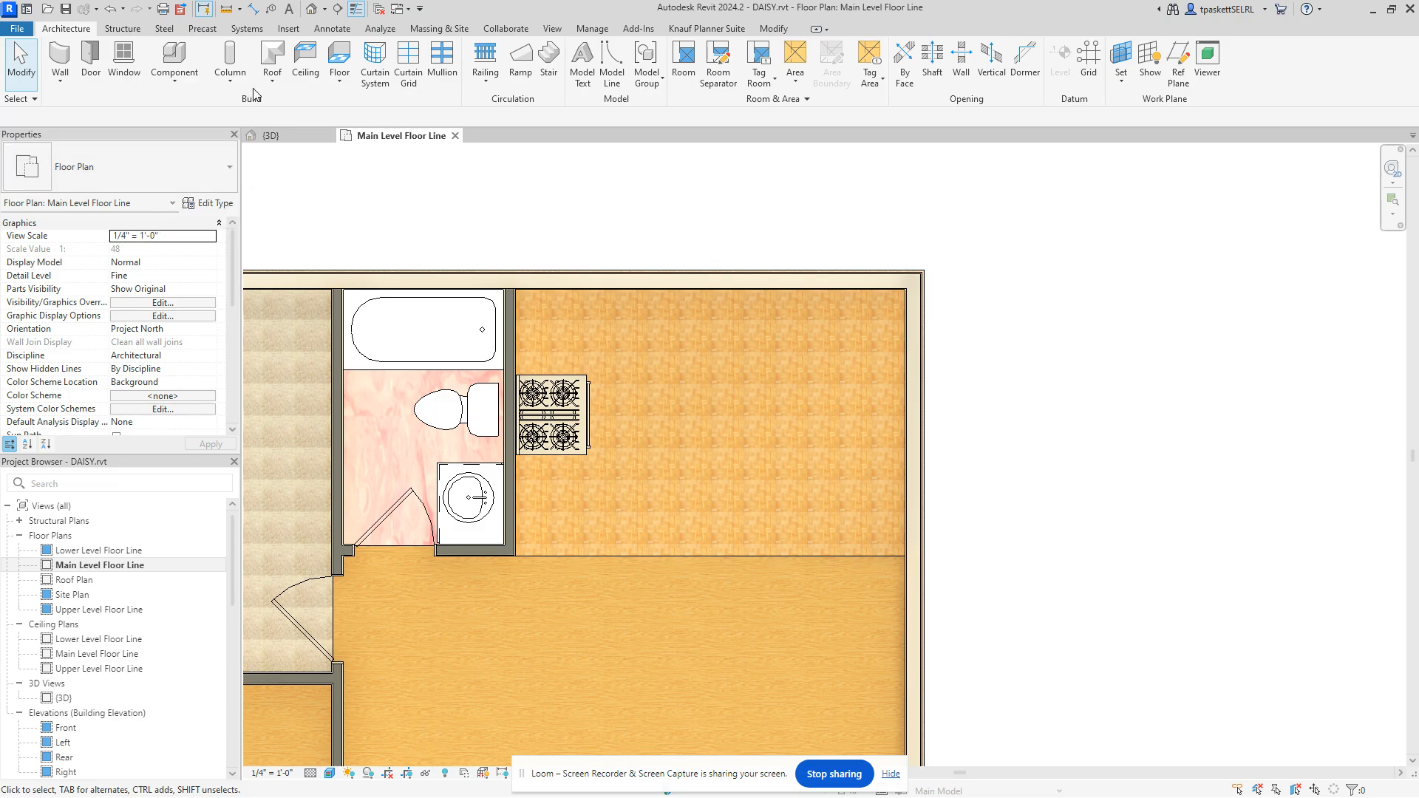
Step: Start Component placement and pick the 36" Refrigerator type by searching 'ref'
{"action": "left_click", "coordinate": [174, 59]}
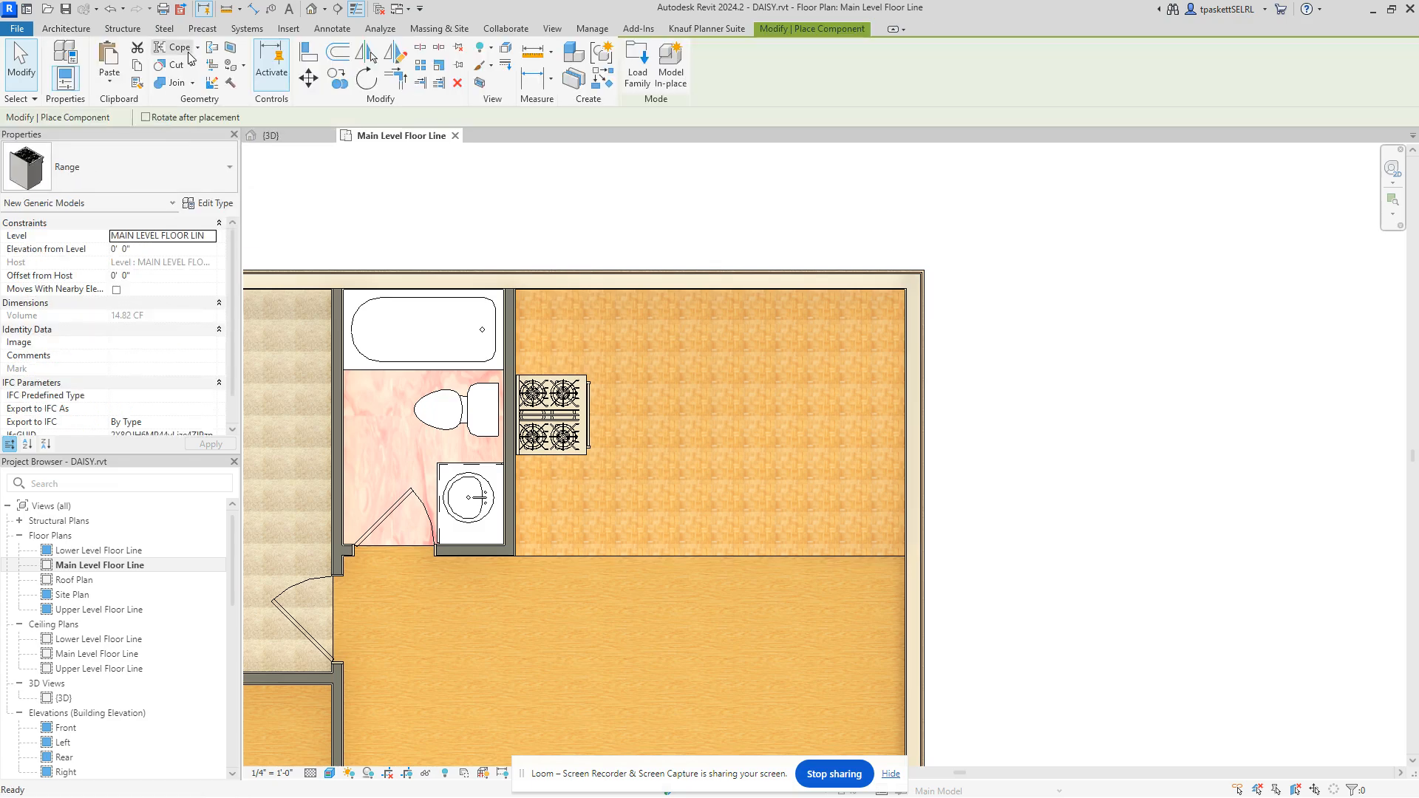
{"action": "left_click", "coordinate": [113, 167]}
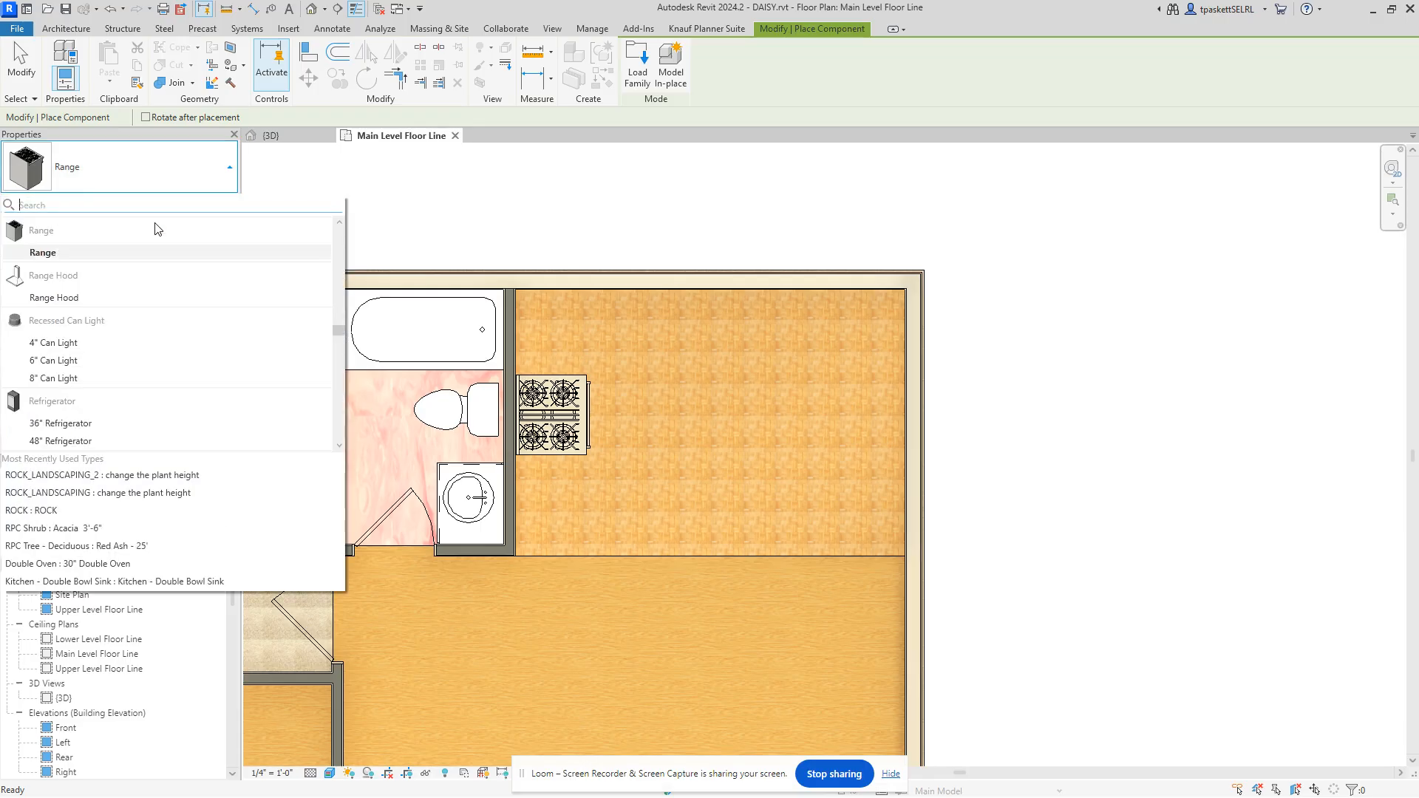
{"action": "type", "text": "ref"}
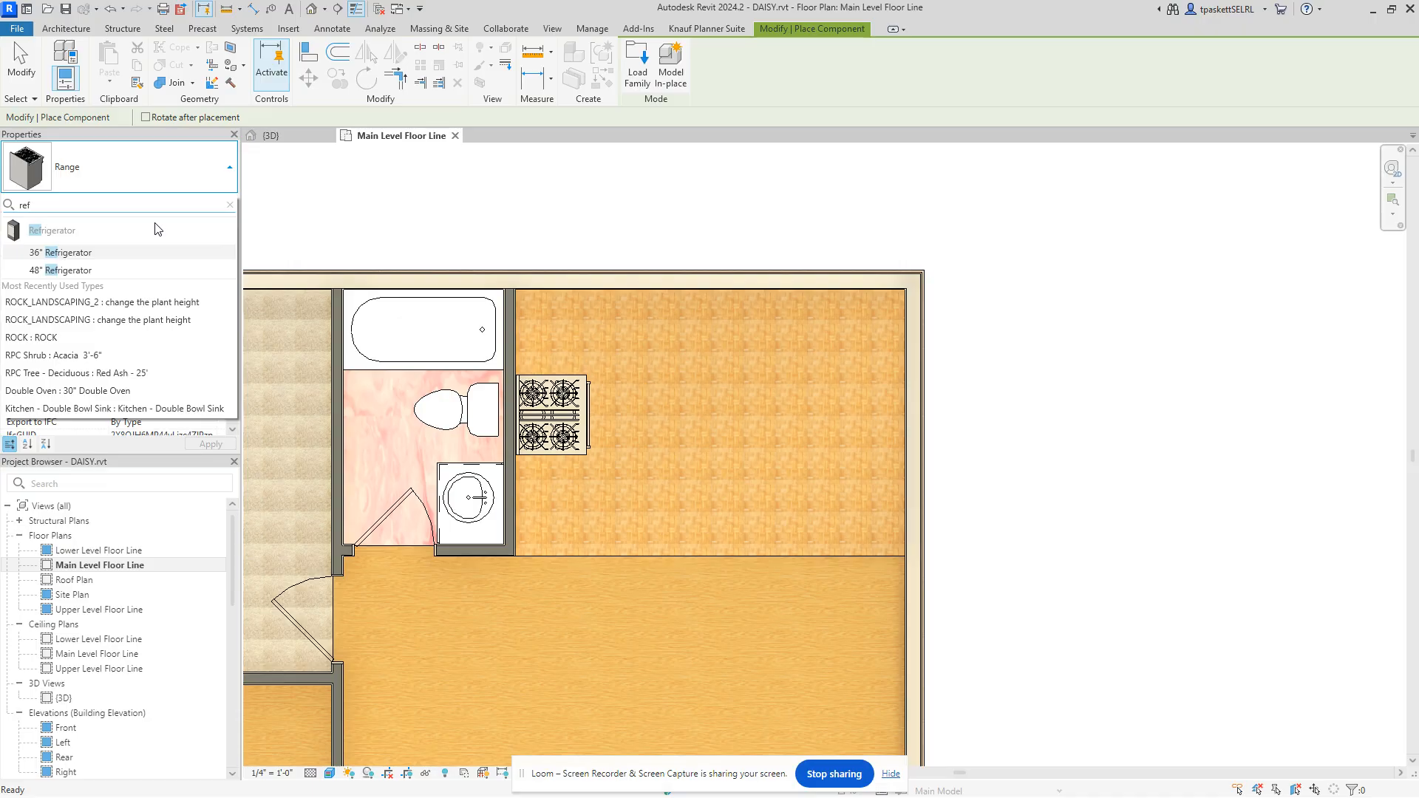
{"action": "left_click", "coordinate": [83, 253]}
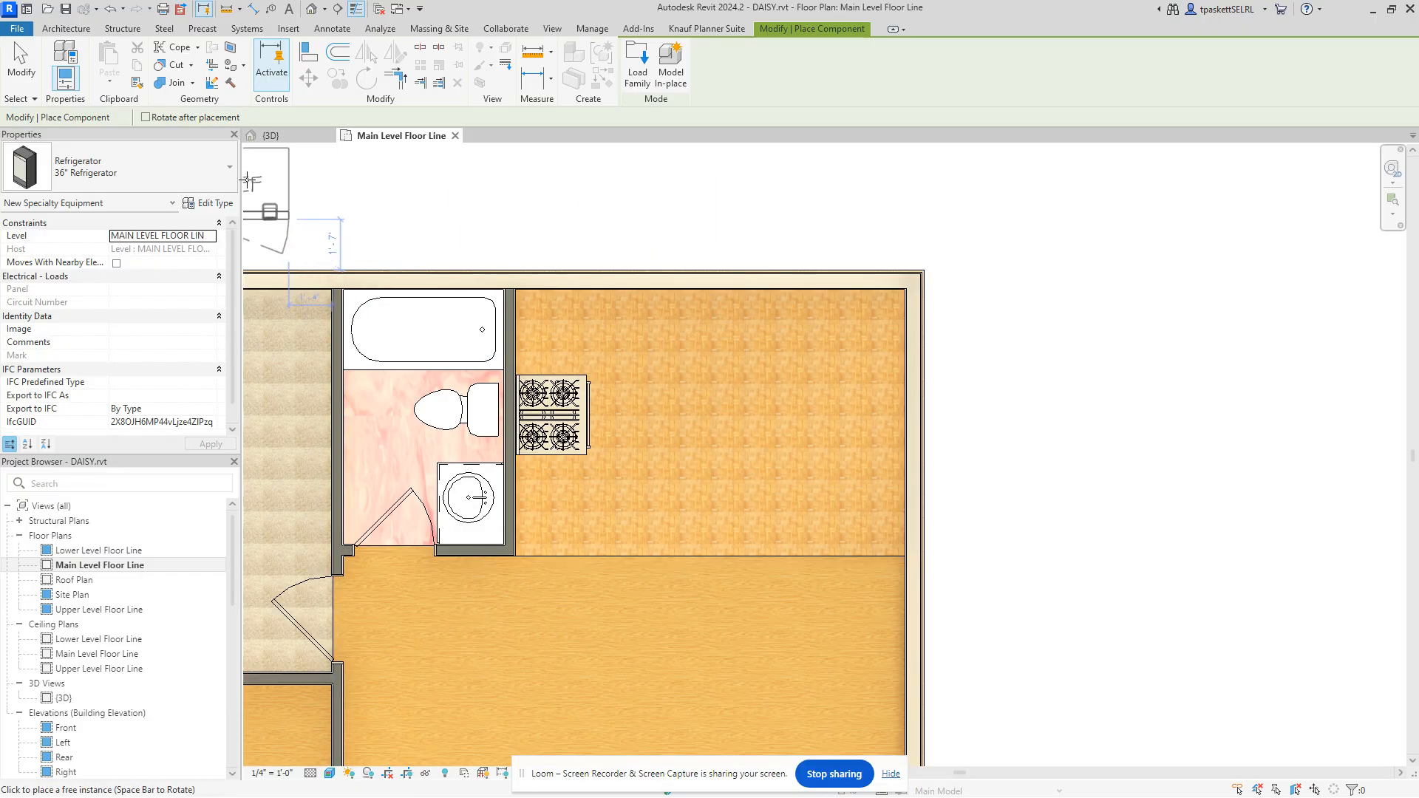
Step: Try the 48" Refrigerator type, then switch back to the 36" Refrigerator
{"action": "left_click", "coordinate": [193, 161]}
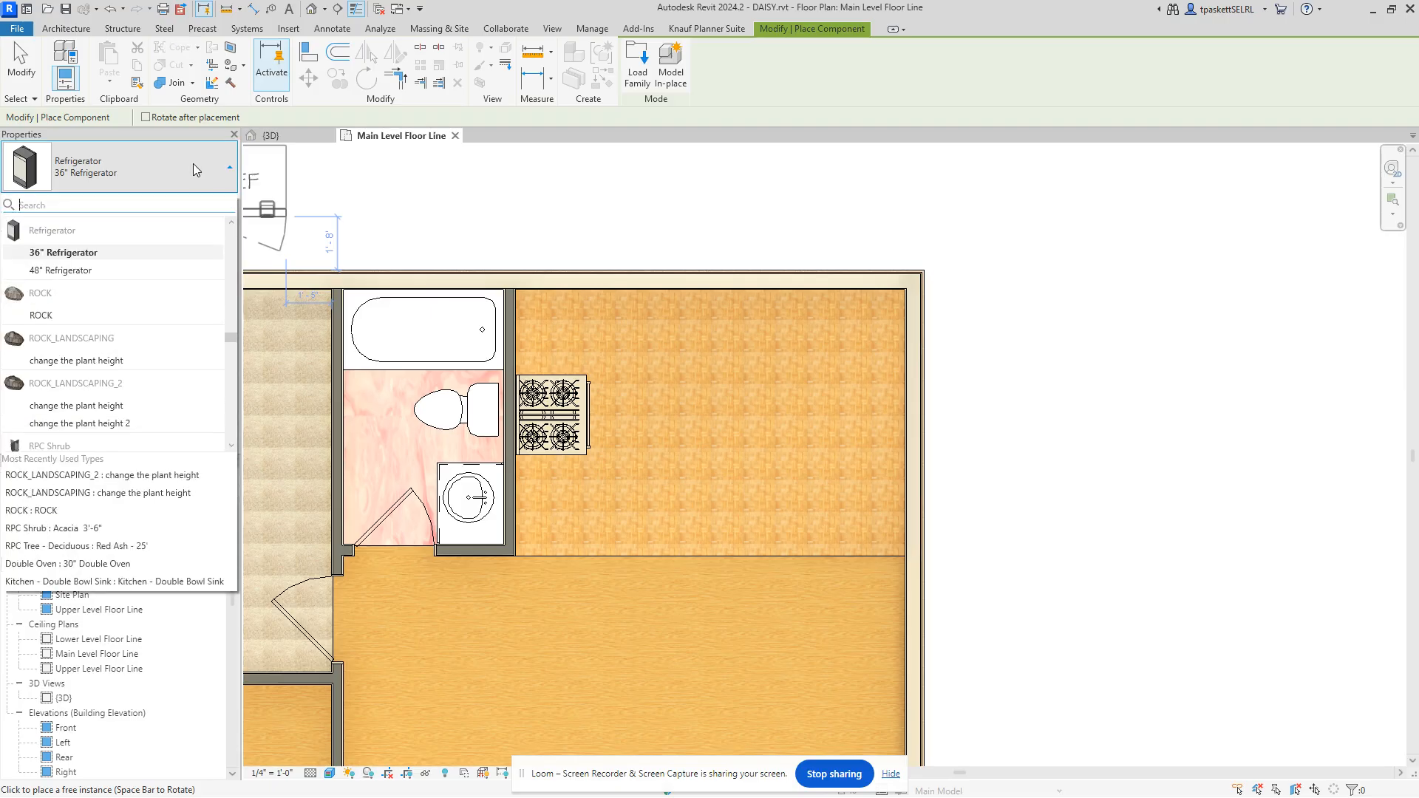
{"action": "left_click", "coordinate": [70, 270]}
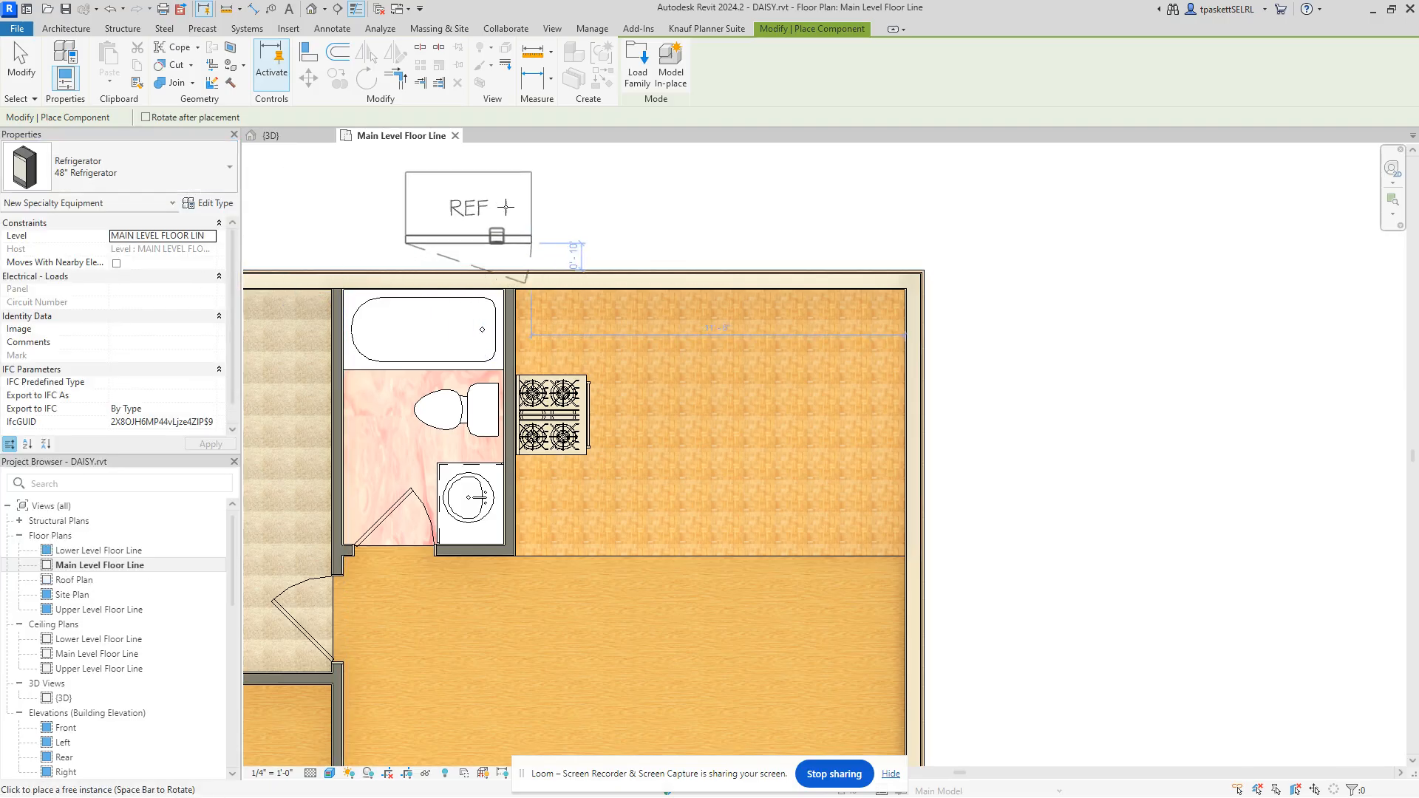
{"action": "left_click", "coordinate": [187, 168]}
{"action": "scroll", "coordinate": [124, 248], "scroll_direction": "up", "scroll_amount": 2}
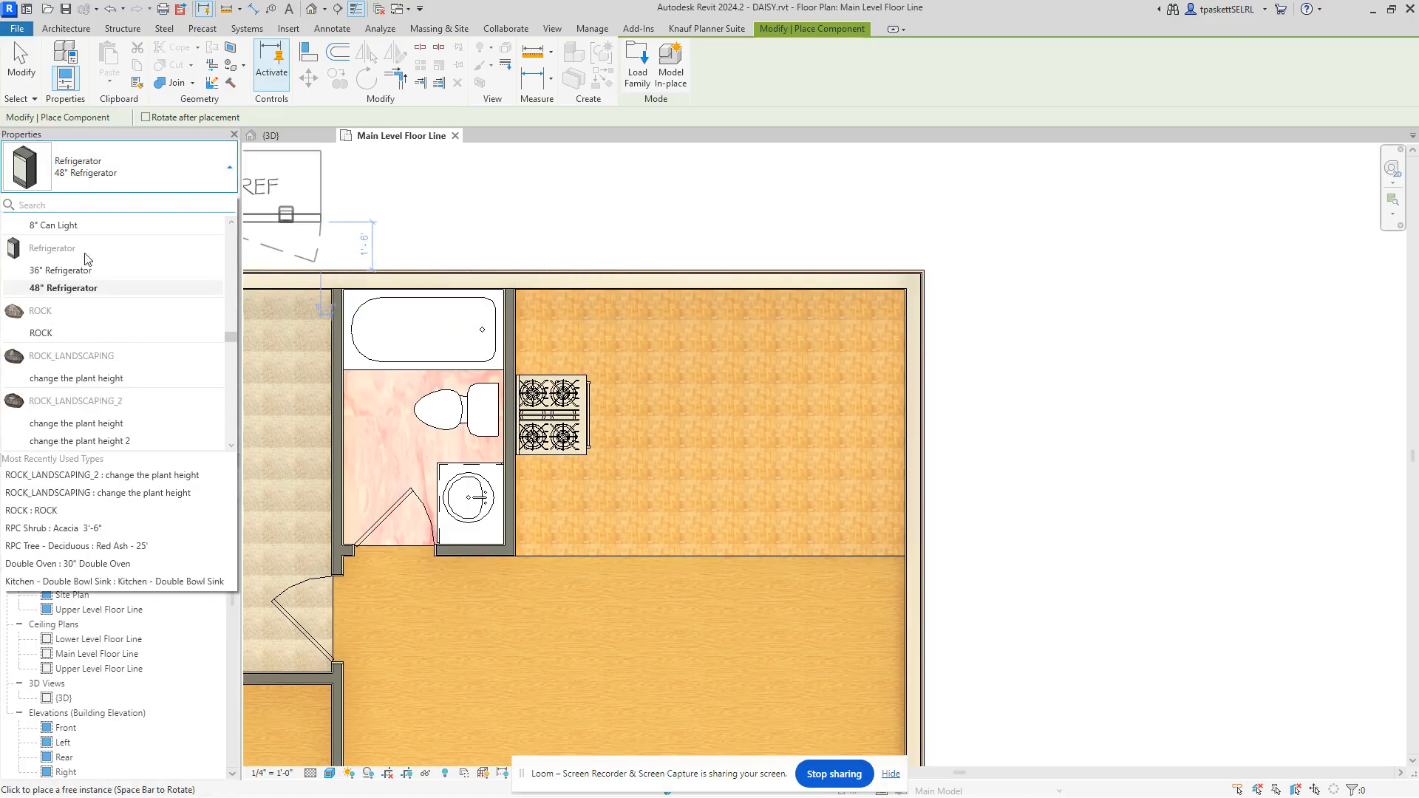
{"action": "left_click", "coordinate": [83, 264]}
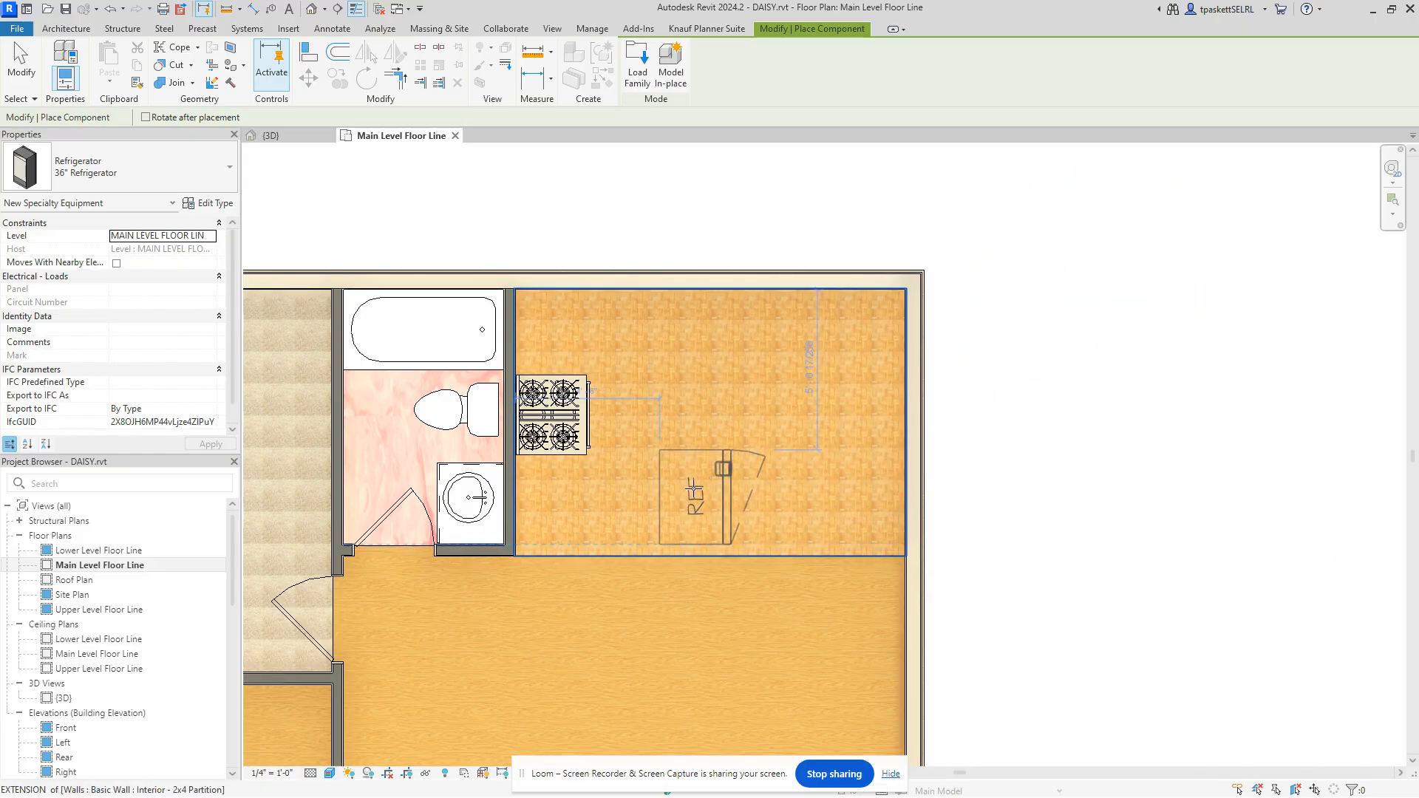
Step: Place the 36" refrigerator near the kitchen's bottom wall and cancel further placement
{"action": "left_click", "coordinate": [864, 450]}
{"action": "right_click", "coordinate": [1076, 292]}
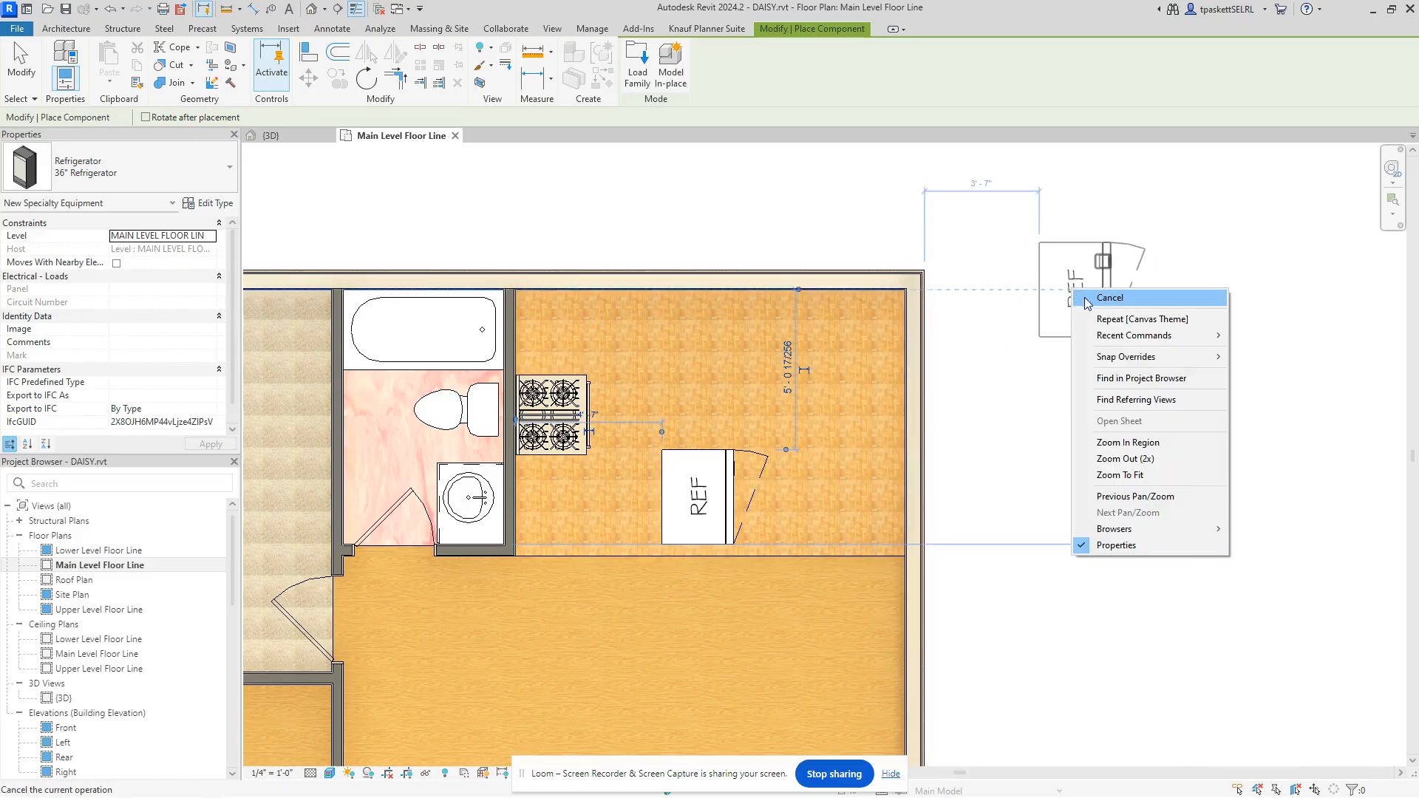
{"action": "left_click", "coordinate": [1104, 302]}
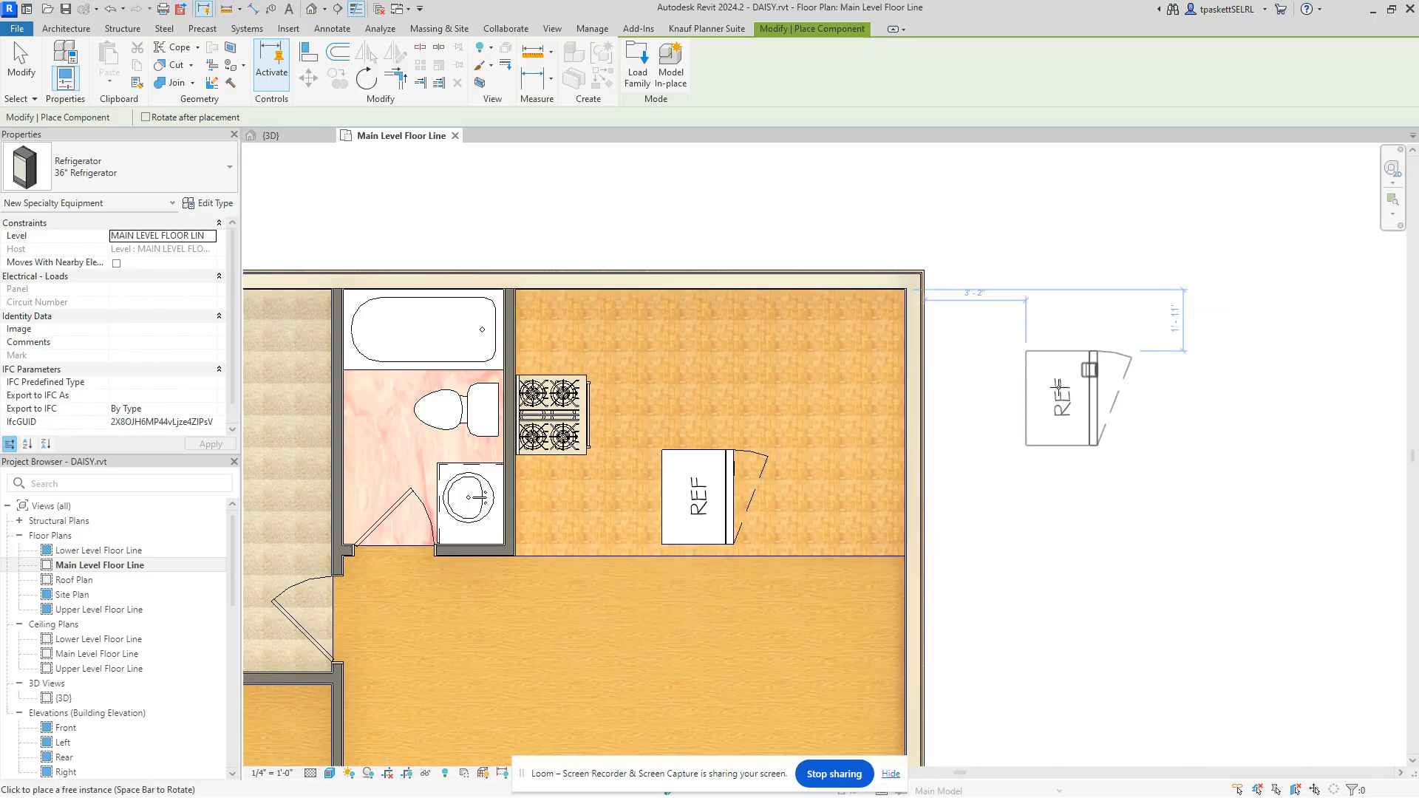
{"action": "right_click", "coordinate": [1062, 390]}
{"action": "left_click", "coordinate": [1097, 397]}
{"action": "right_click", "coordinate": [1041, 373]}
Step: Drag the refrigerator left onto the kitchen's bottom wall and deselect it
{"action": "left_click", "coordinate": [1085, 392]}
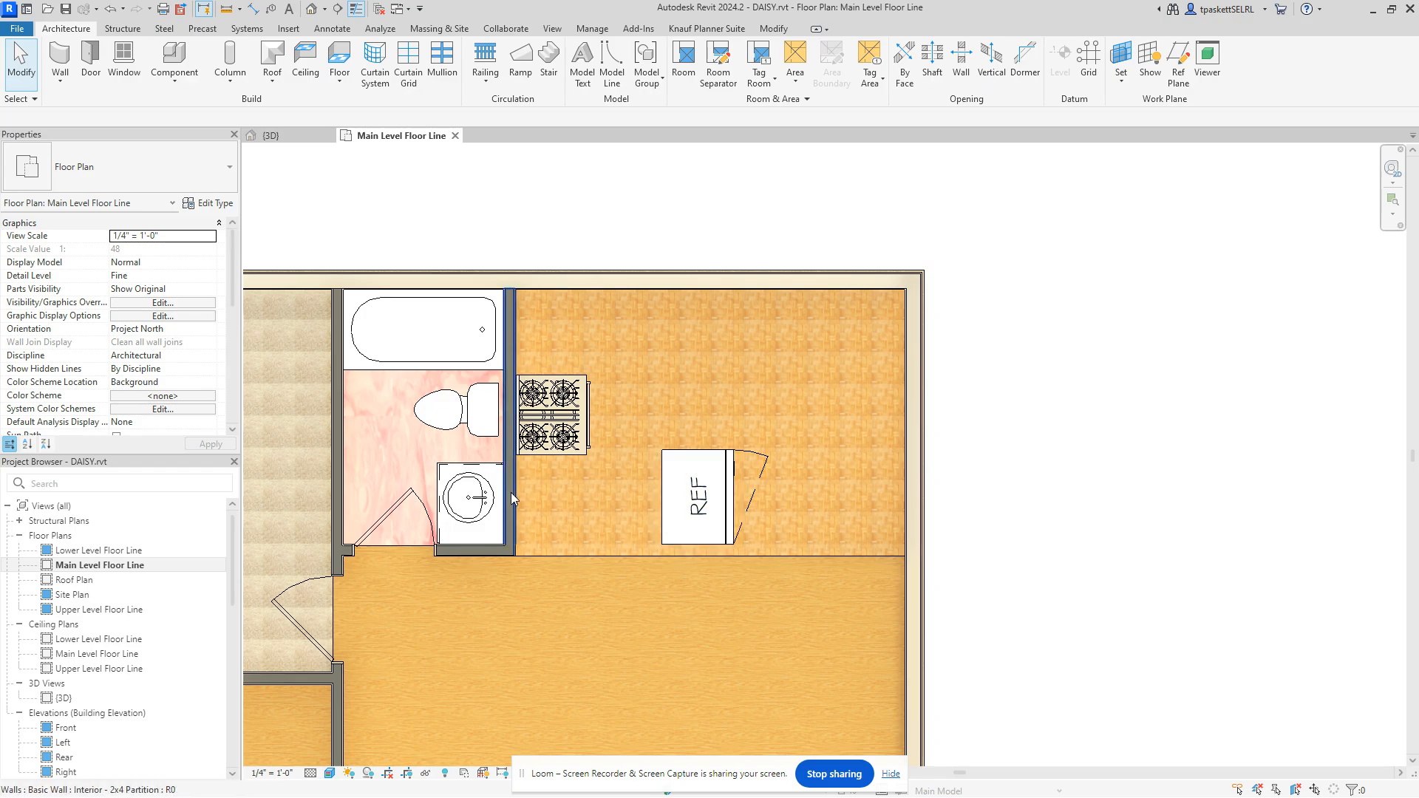
{"action": "left_click", "coordinate": [678, 520]}
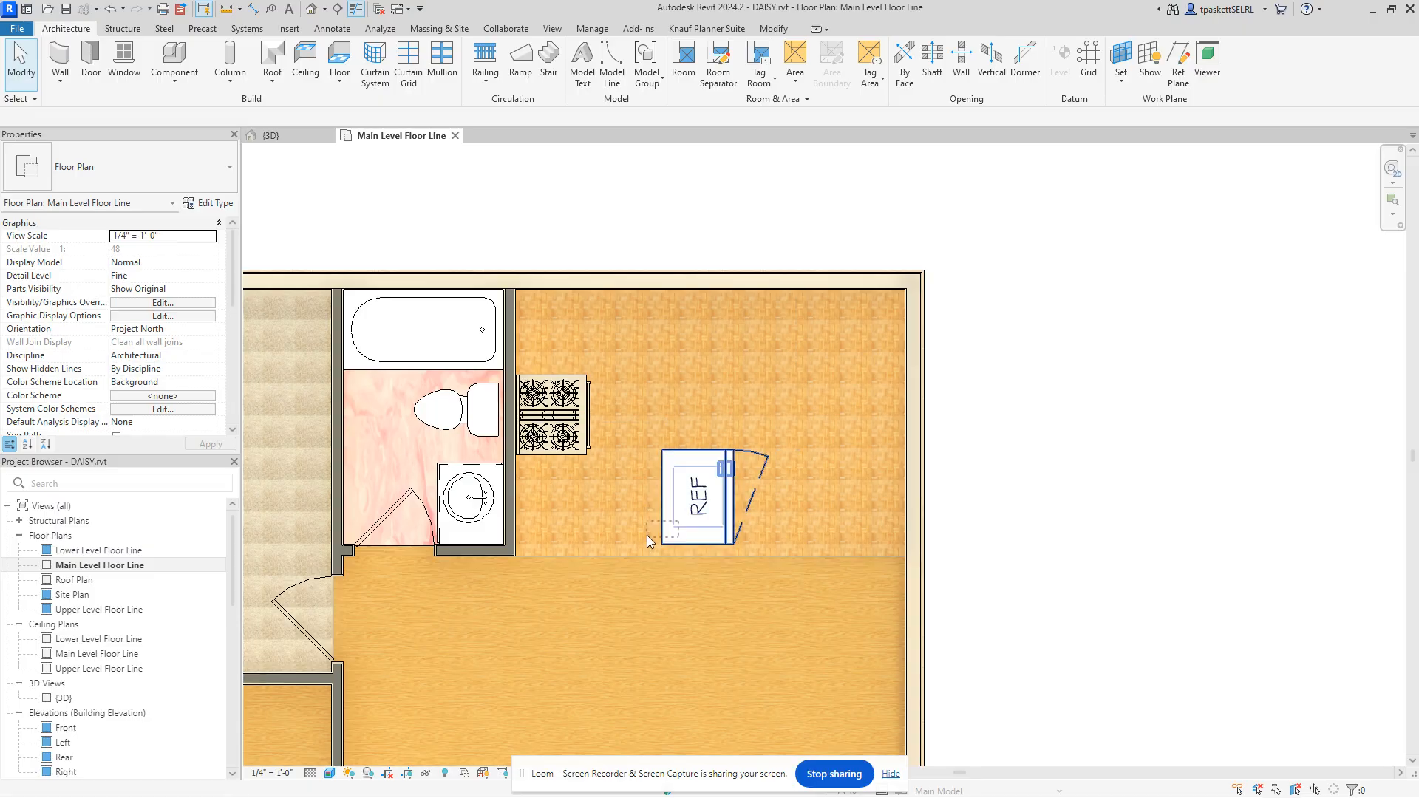
{"action": "left_click", "coordinate": [708, 455]}
{"action": "left_click_drag", "start_coordinate": [695, 460], "coordinate": [661, 466]}
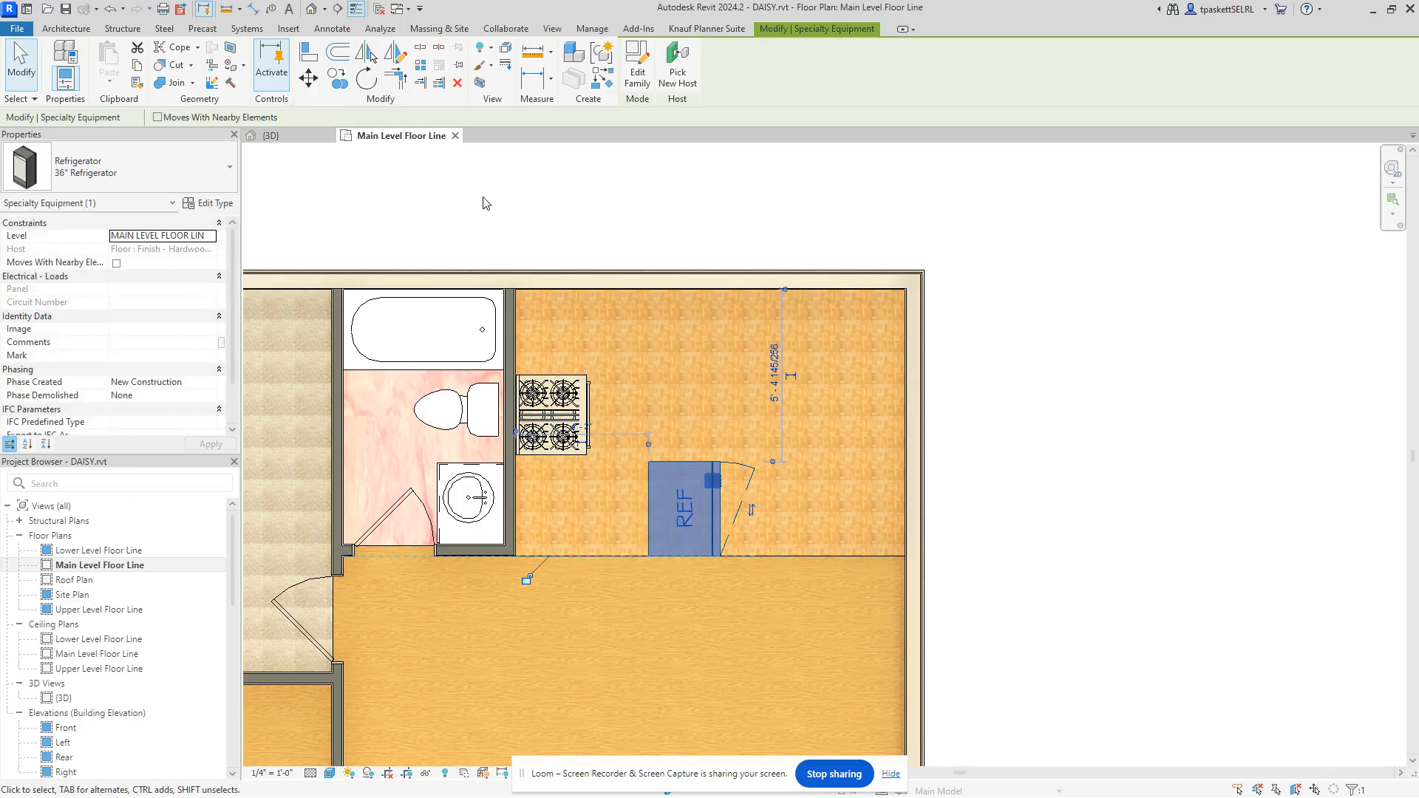
{"action": "key", "text": "Escape"}
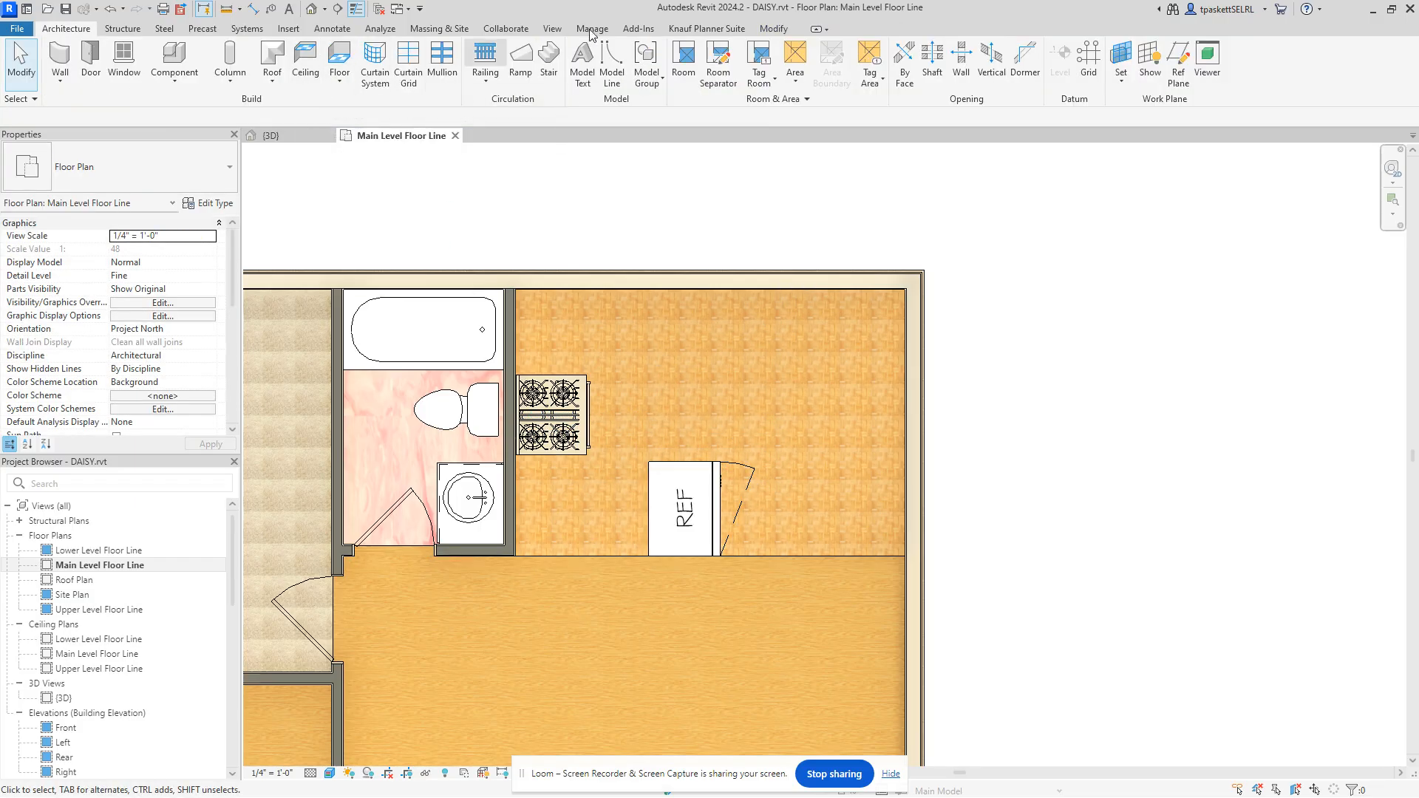
{"action": "left_click", "coordinate": [767, 32]}
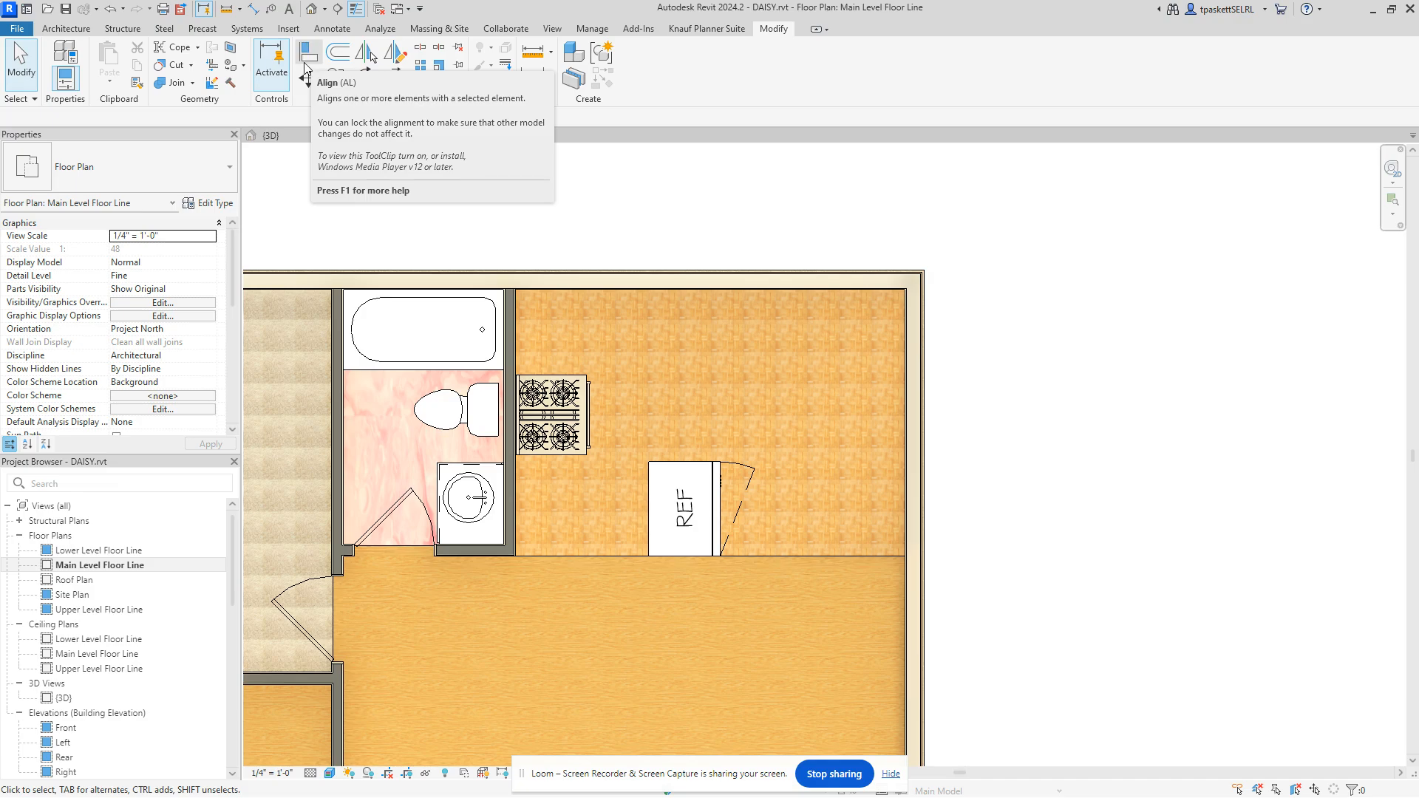
Step: Start Align and switch the plan to a visual style without material textures
{"action": "left_click", "coordinate": [305, 68]}
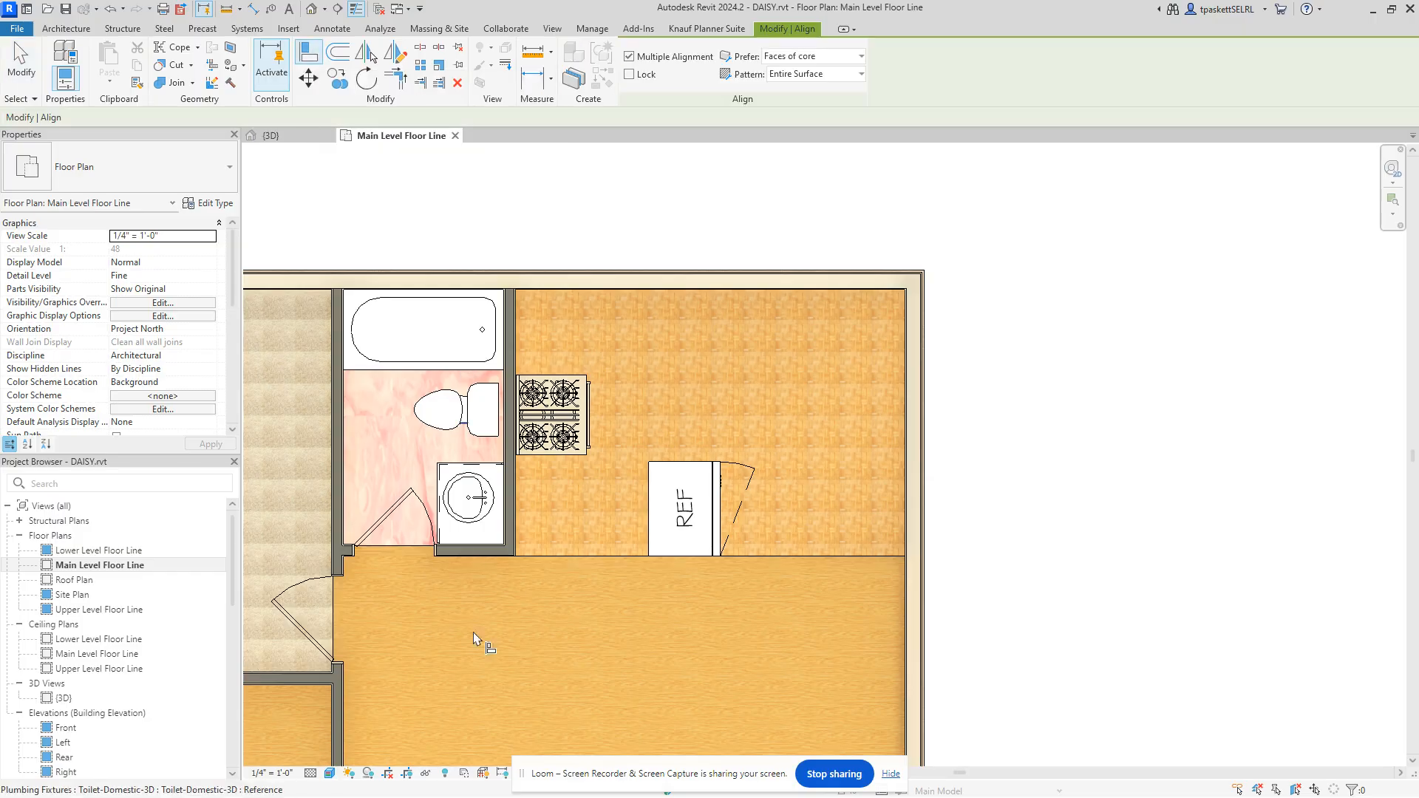
{"action": "scroll", "coordinate": [521, 516], "scroll_direction": "up", "scroll_amount": 3}
{"action": "scroll", "coordinate": [525, 521], "scroll_direction": "up", "scroll_amount": 2}
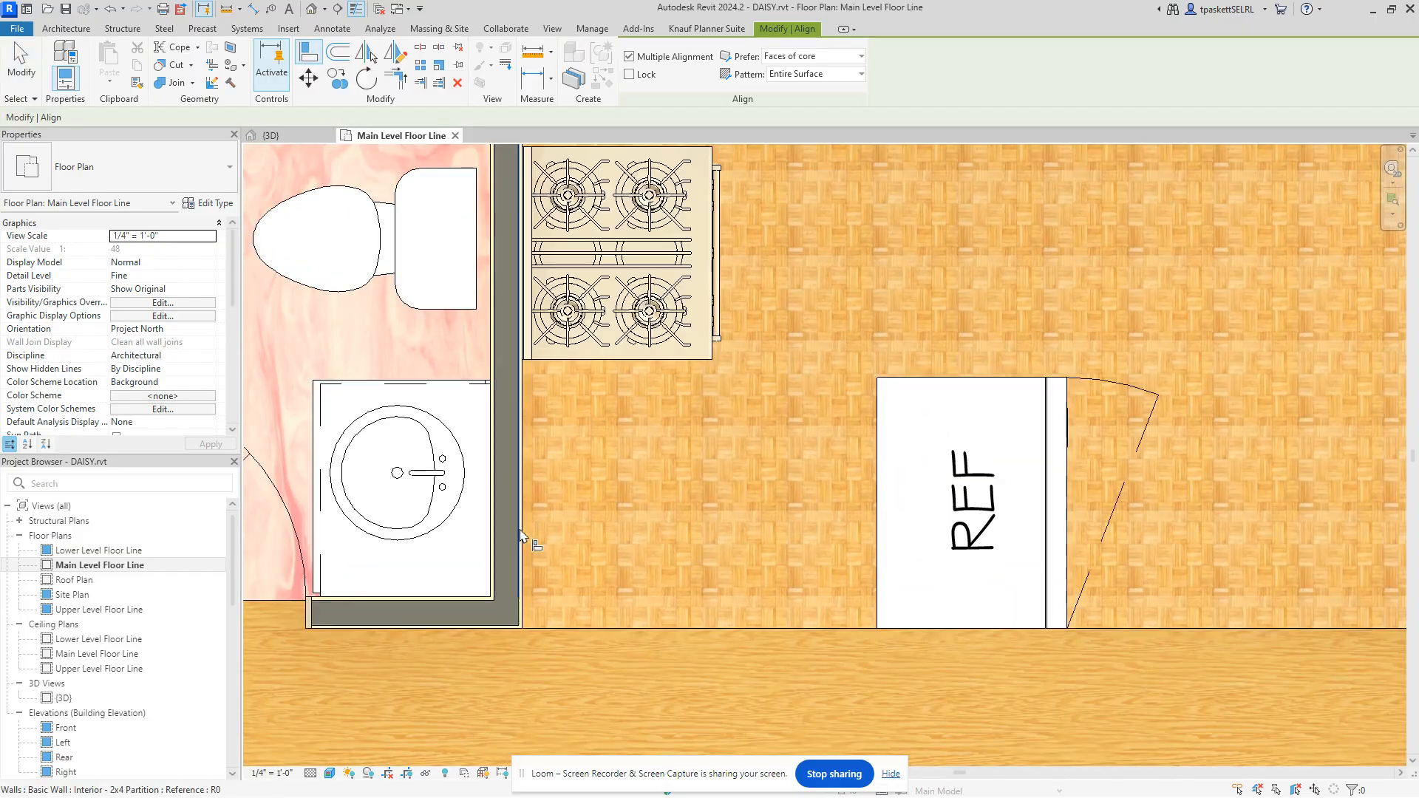
{"action": "left_click", "coordinate": [330, 773]}
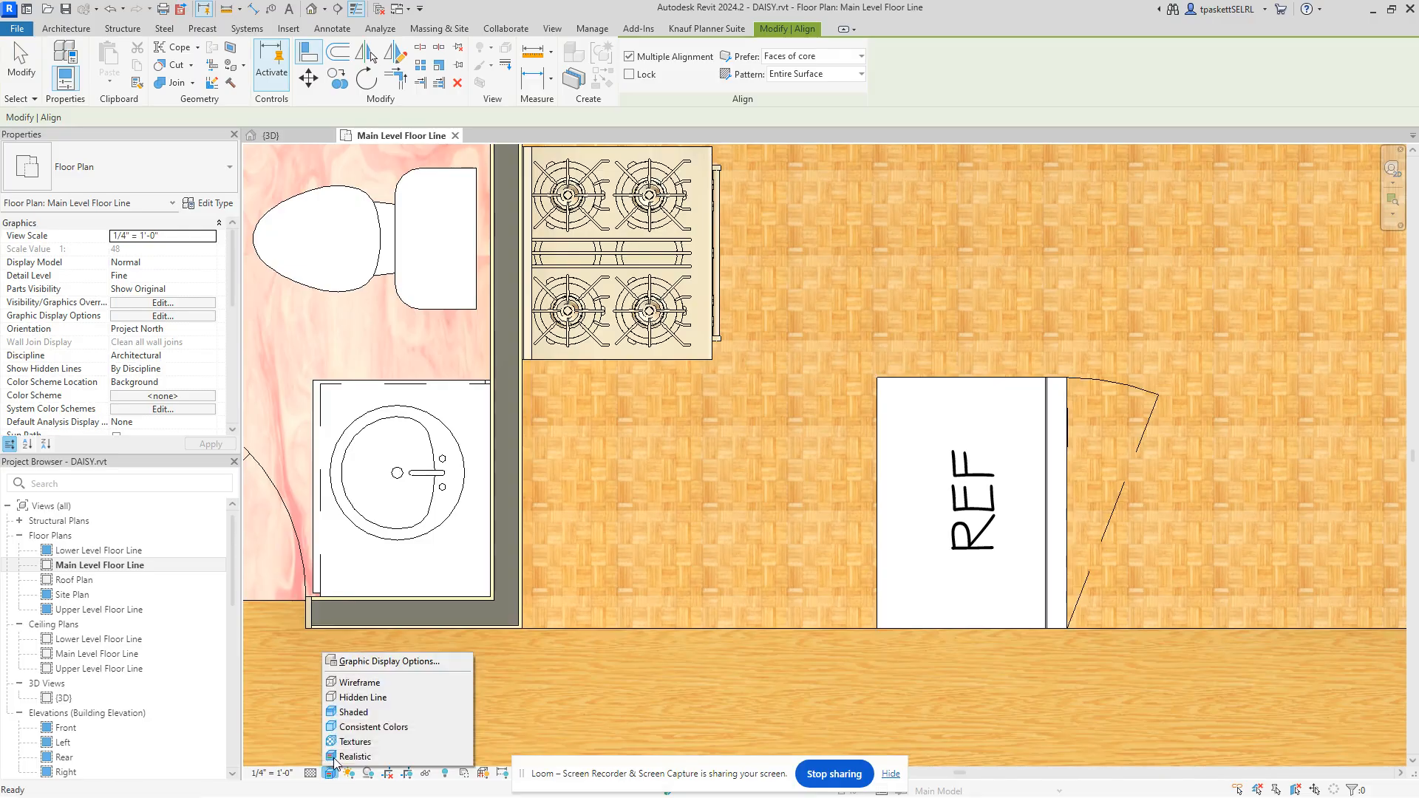
{"action": "left_click", "coordinate": [362, 704]}
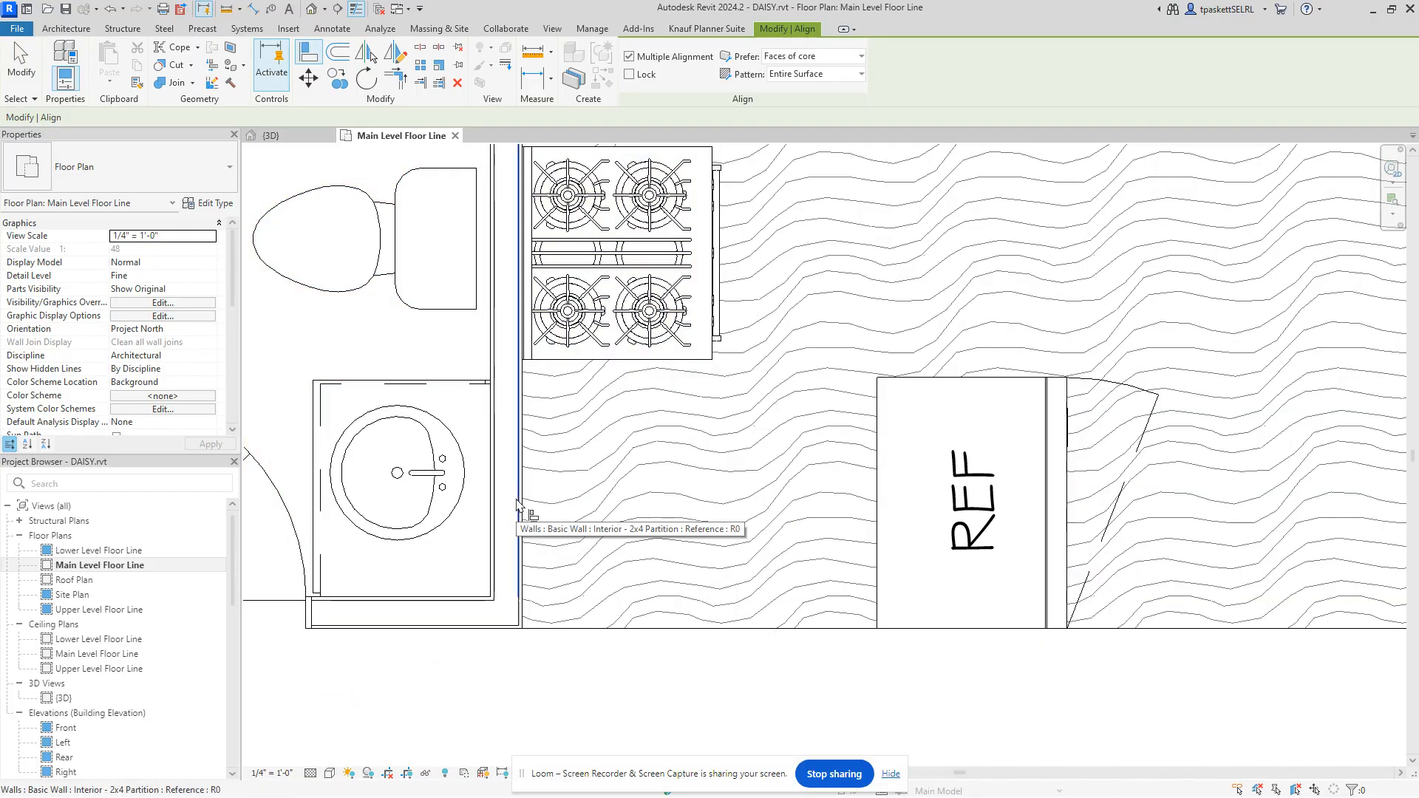
Step: Align the refrigerator's left face flush with the wall face beside the range
{"action": "left_click", "coordinate": [517, 505]}
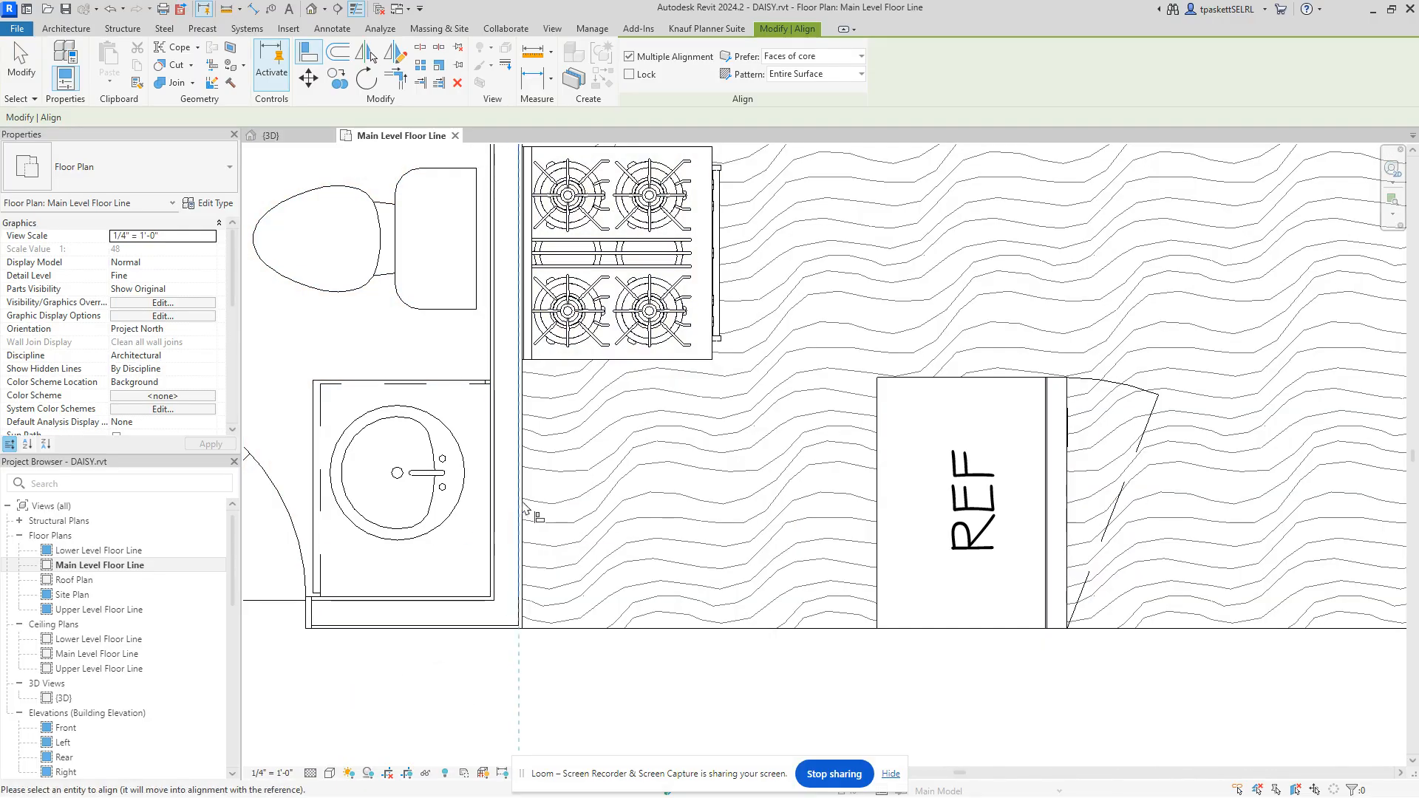
{"action": "left_click", "coordinate": [878, 511]}
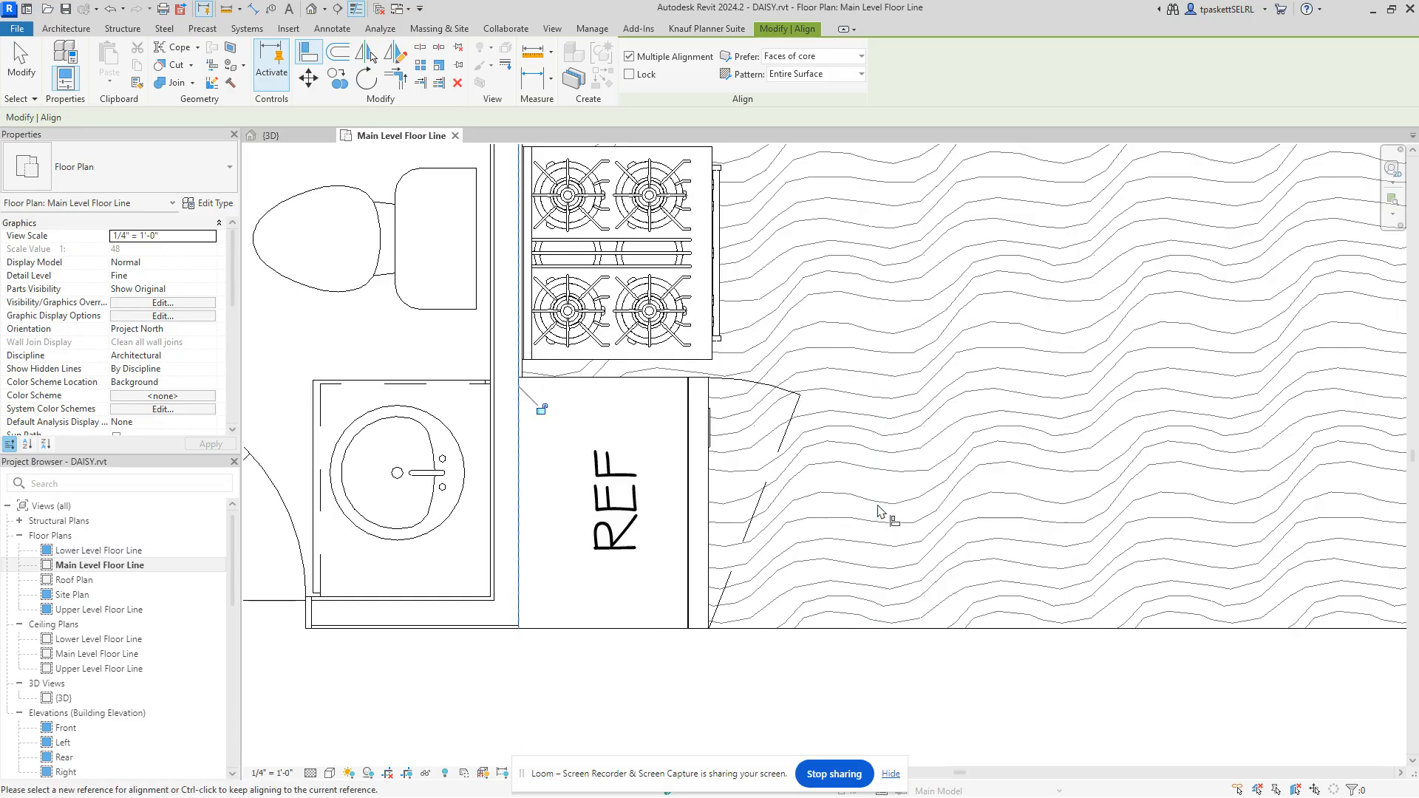
{"action": "left_click", "coordinate": [524, 484]}
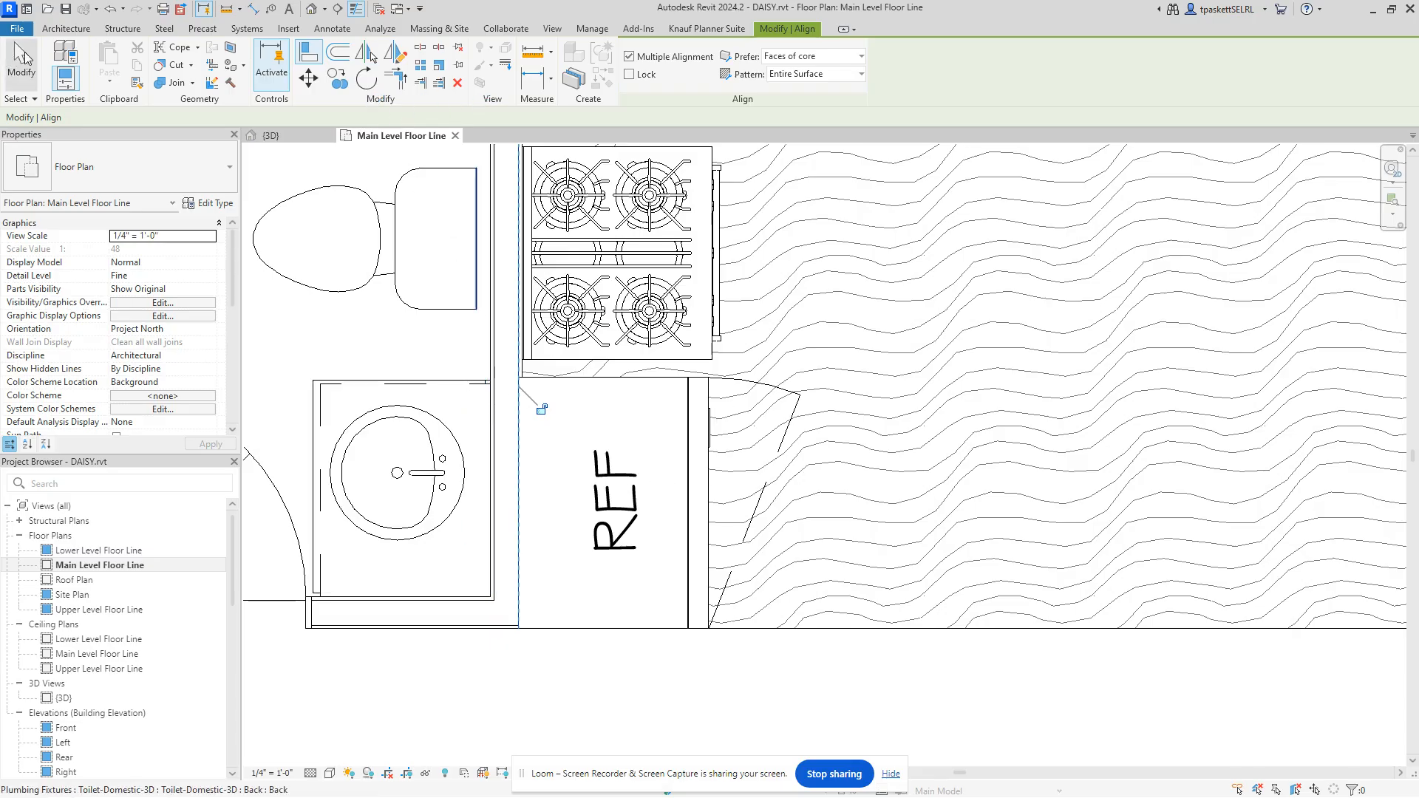
Step: Select the refrigerator and set its temporary dimension from the wall to 0'-2"
{"action": "key", "text": "Escape"}
{"action": "key", "text": "Escape"}
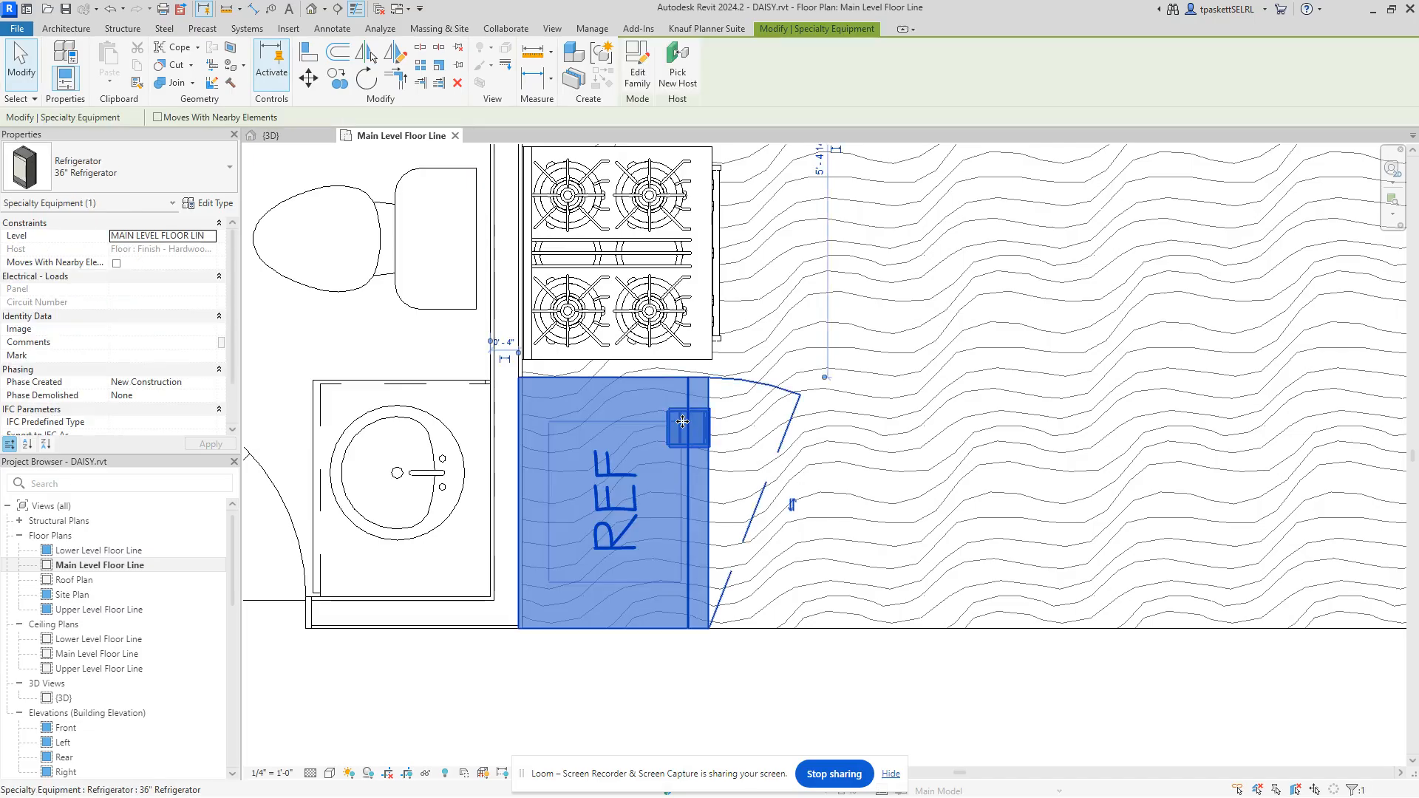
{"action": "left_click", "coordinate": [590, 425]}
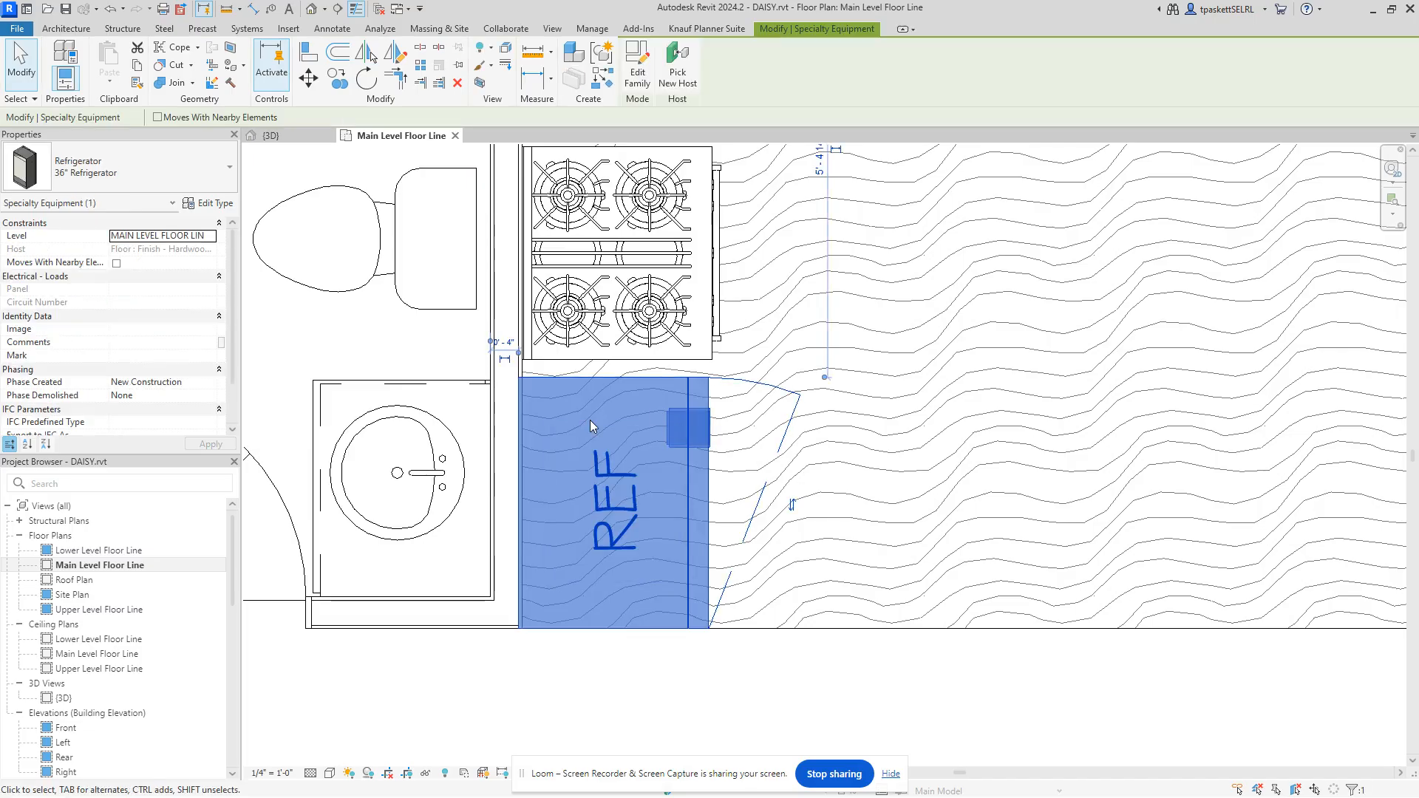
{"action": "key", "text": "Right"}
{"action": "key", "text": "Right"}
{"action": "key", "text": "Right"}
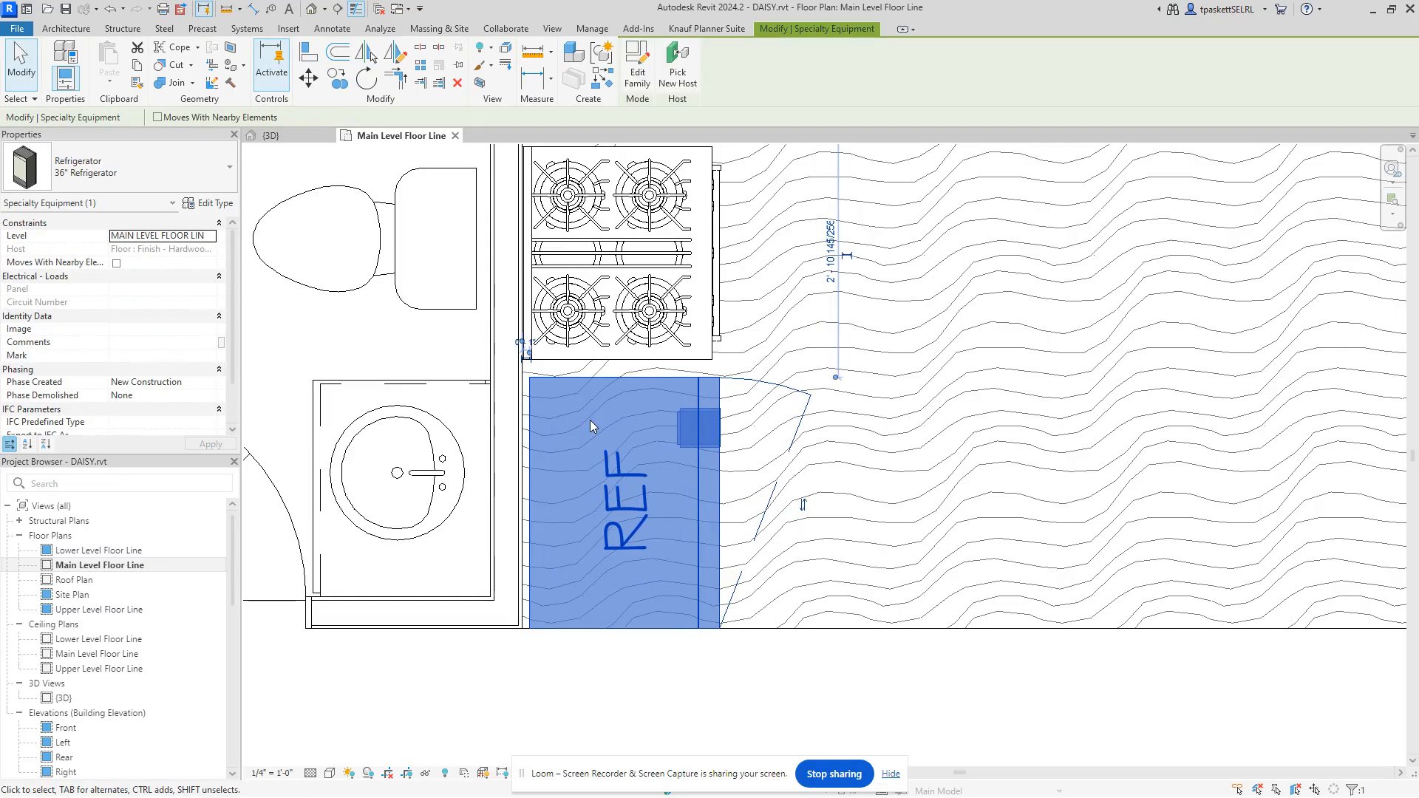
{"action": "scroll", "coordinate": [527, 344], "scroll_direction": "up", "scroll_amount": 5}
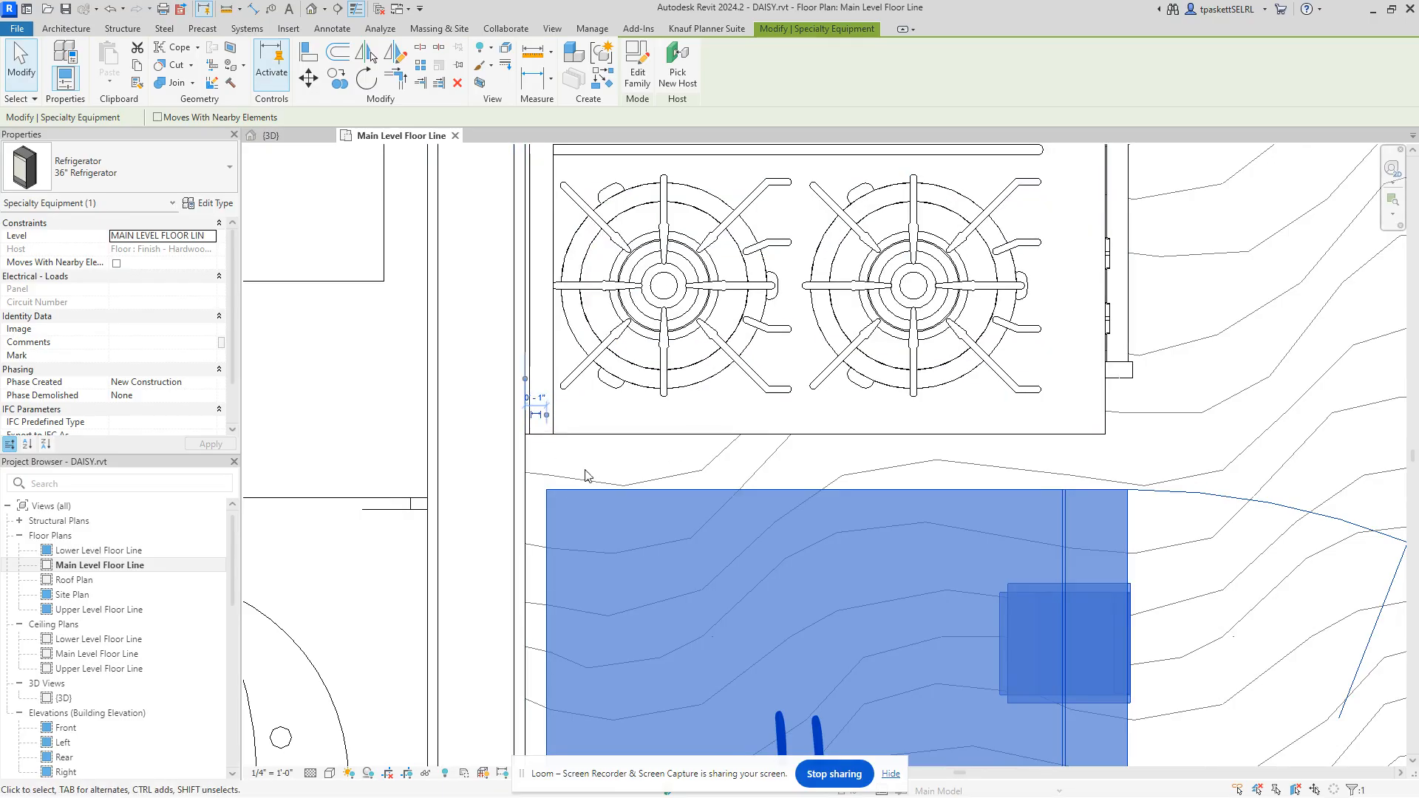
{"action": "left_click", "coordinate": [540, 403]}
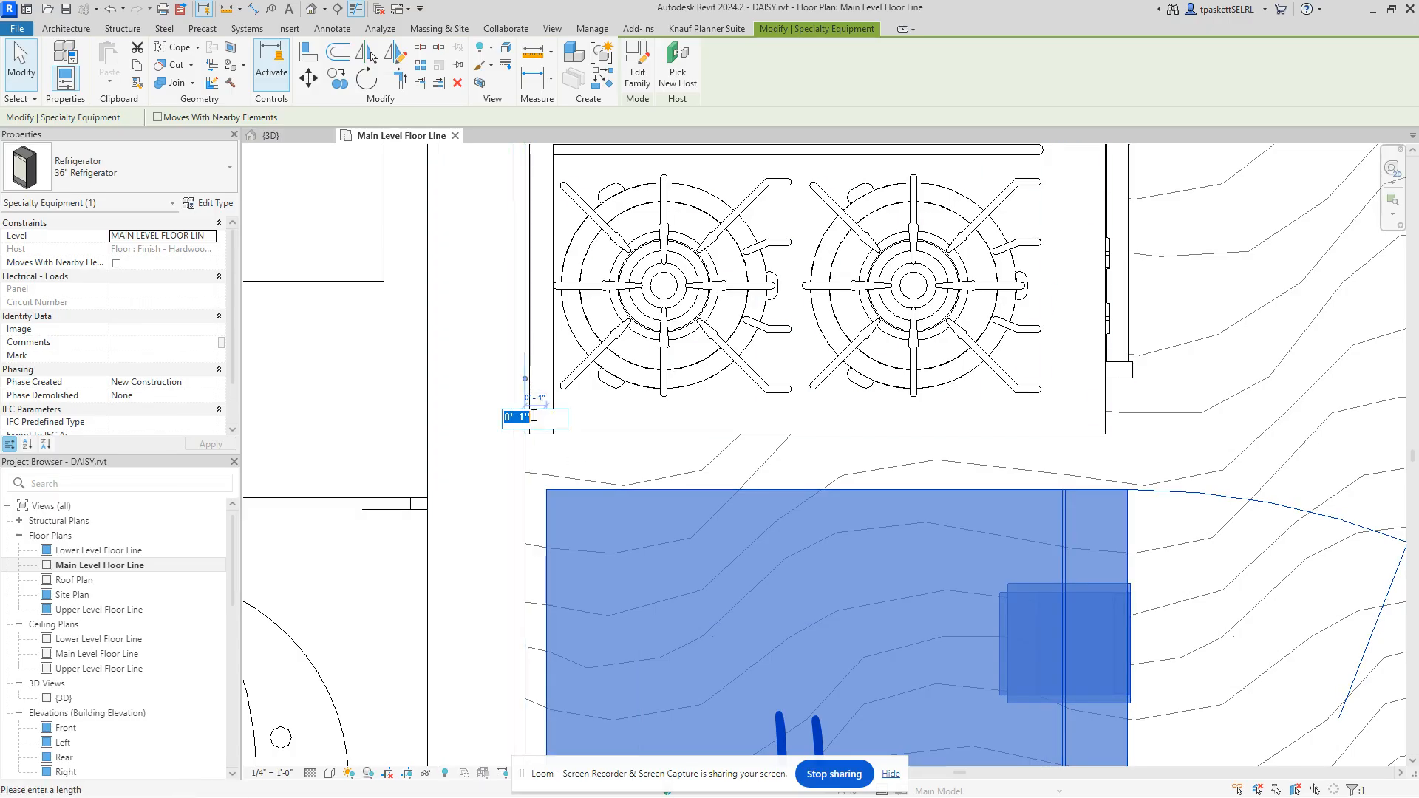
{"action": "left_click", "coordinate": [524, 417]}
{"action": "type", "text": "2"}
{"action": "key", "text": "Return"}
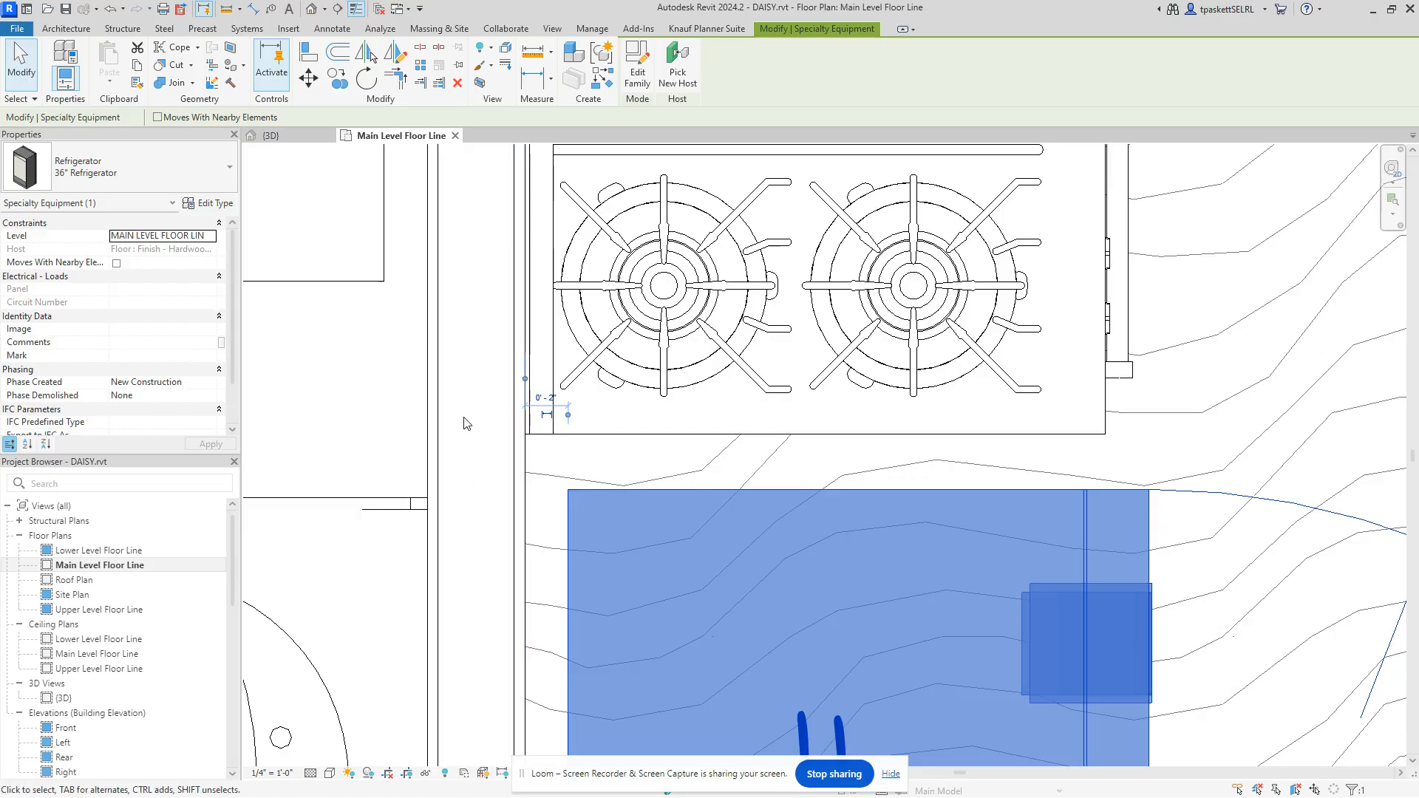
Step: Reselect the refrigerator and flip it, then flip it back to its original door swing
{"action": "left_click", "coordinate": [479, 433]}
{"action": "scroll", "coordinate": [586, 501], "scroll_direction": "down", "scroll_amount": 2}
{"action": "scroll", "coordinate": [586, 496], "scroll_direction": "down", "scroll_amount": 1}
{"action": "middle_click_drag", "start_coordinate": [644, 497], "coordinate": [699, 371]}
{"action": "left_click", "coordinate": [698, 370]}
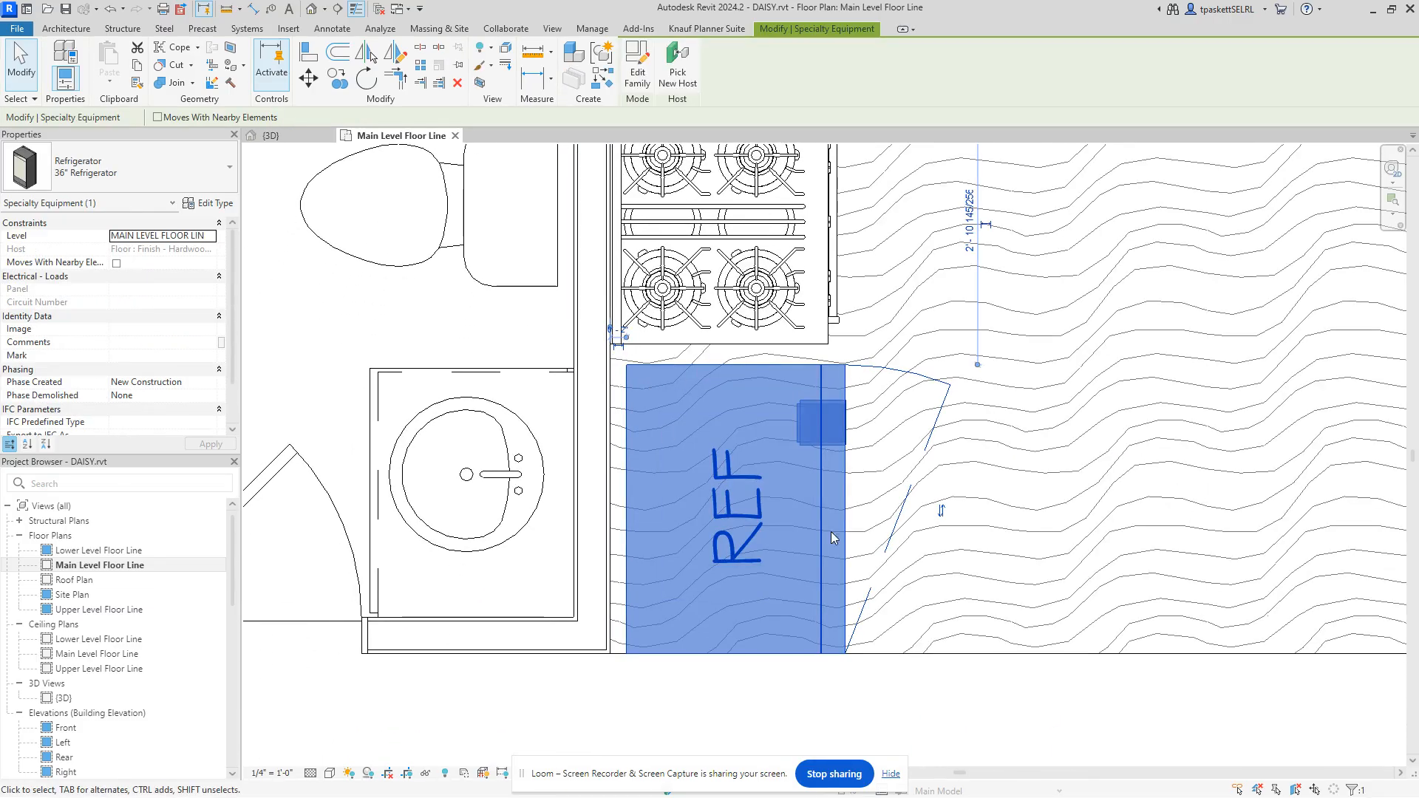
{"action": "scroll", "coordinate": [831, 532], "scroll_direction": "down", "scroll_amount": 2}
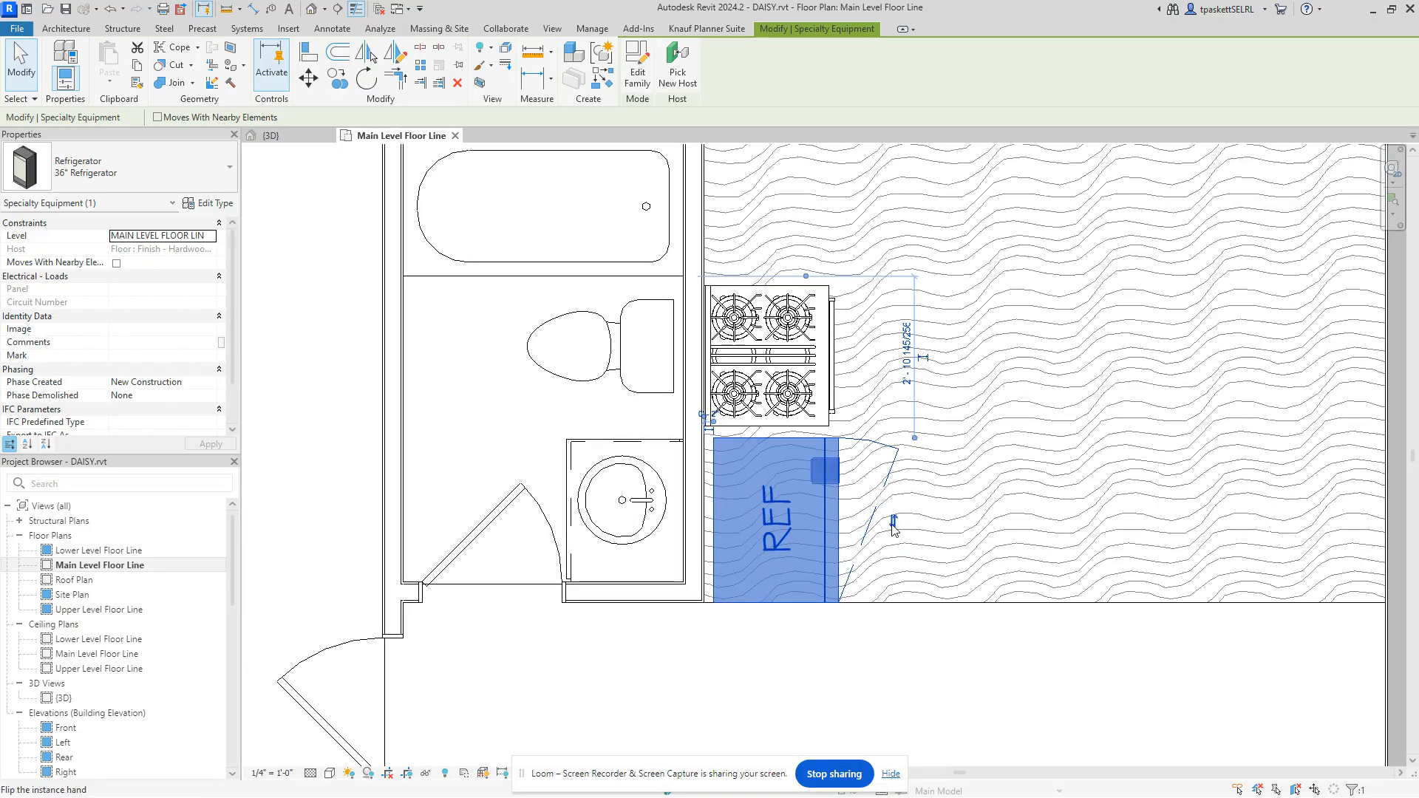
{"action": "left_click", "coordinate": [894, 527]}
{"action": "left_click", "coordinate": [893, 502]}
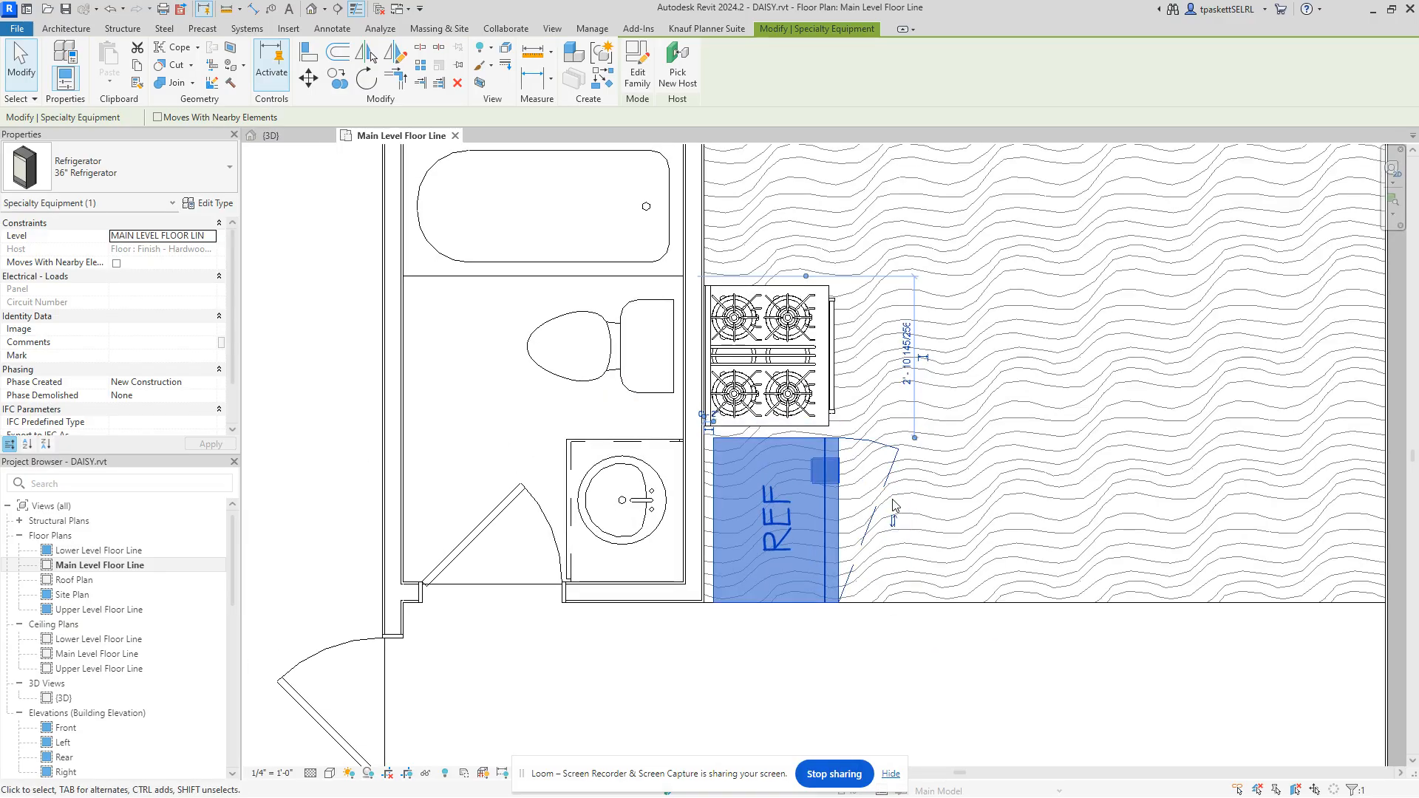
{"action": "scroll", "coordinate": [778, 355], "scroll_direction": "down", "scroll_amount": 2}
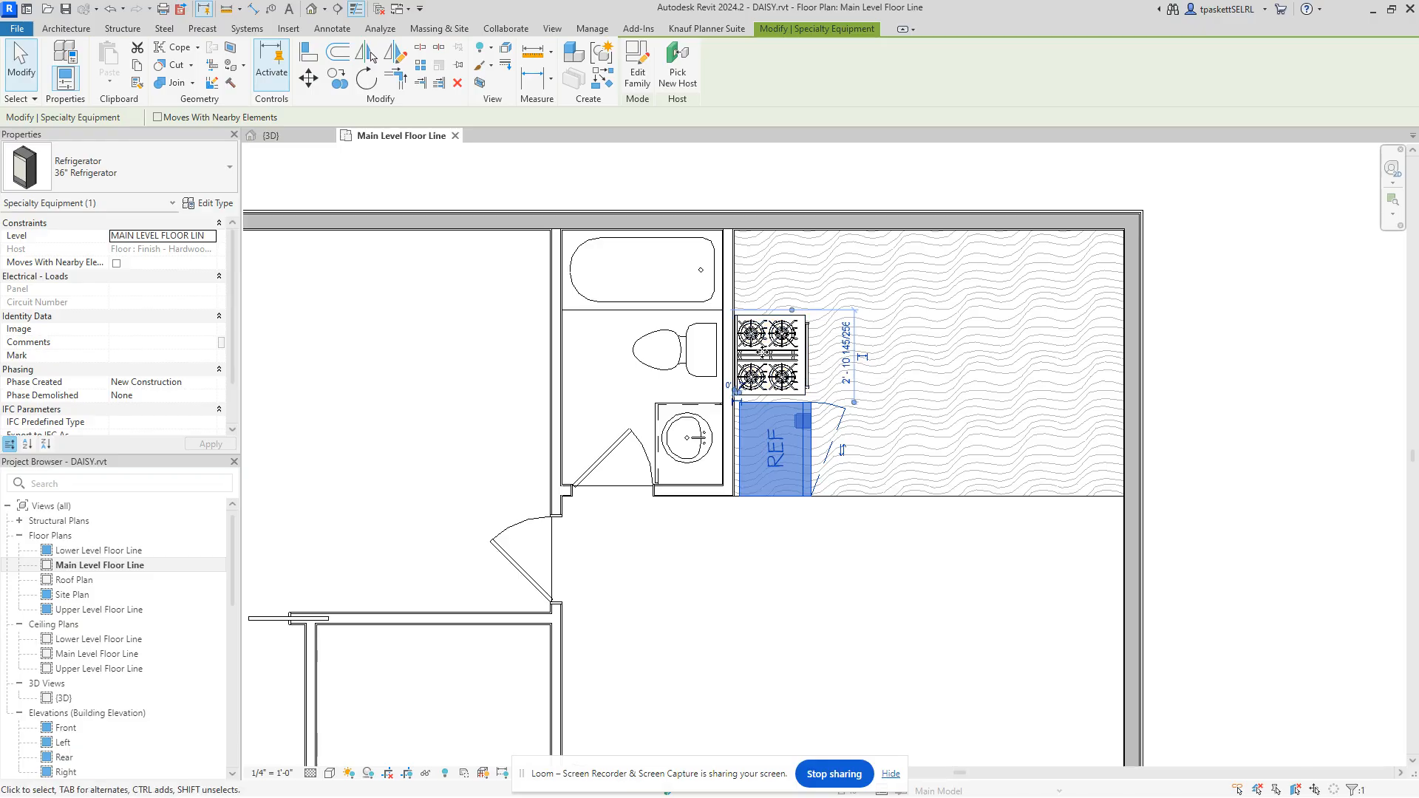
Step: Move the range to the upper kitchen wall and rotate it 180° to face into the room
{"action": "left_click", "coordinate": [1212, 425]}
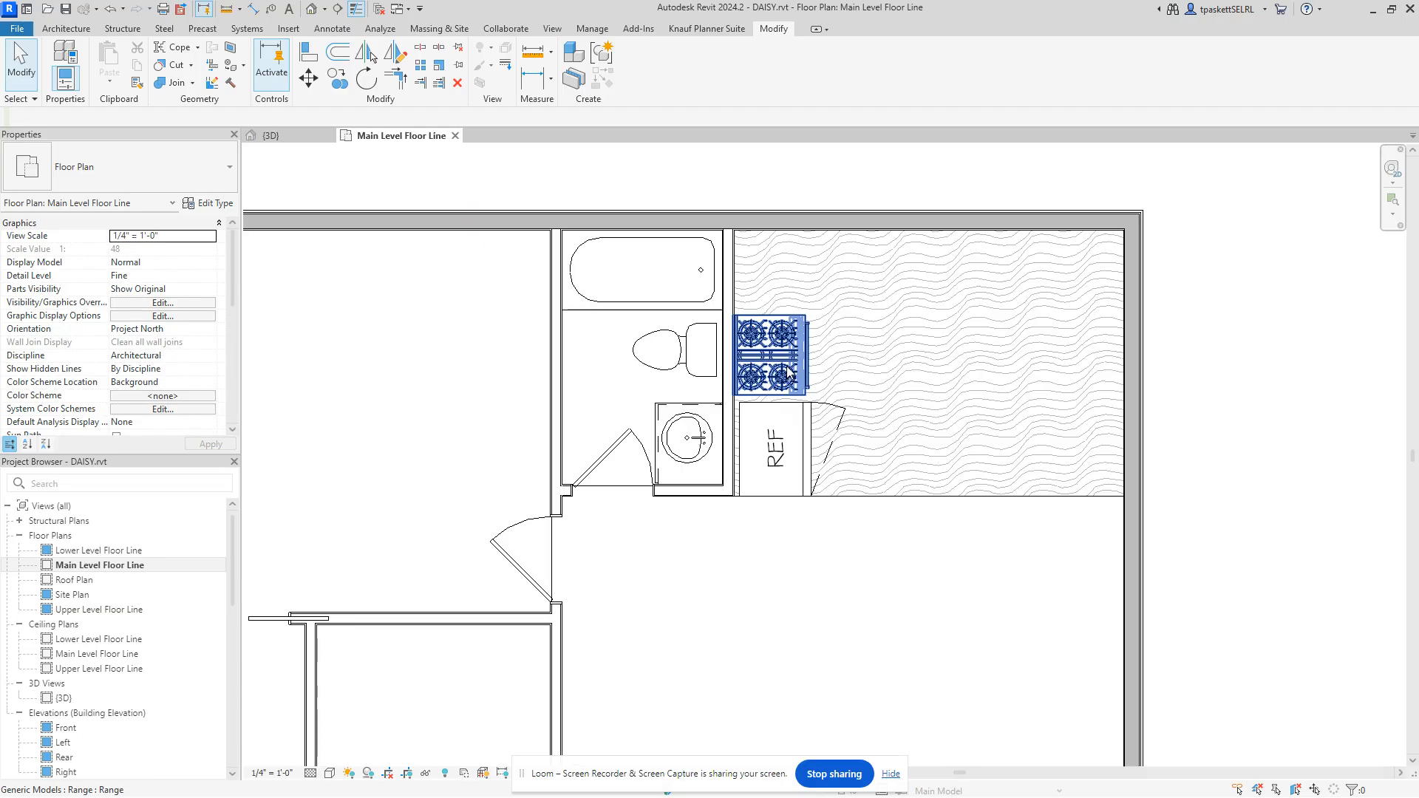
{"action": "left_click_drag", "start_coordinate": [789, 372], "coordinate": [896, 271]}
{"action": "key", "text": "space"}
{"action": "key", "text": "space"}
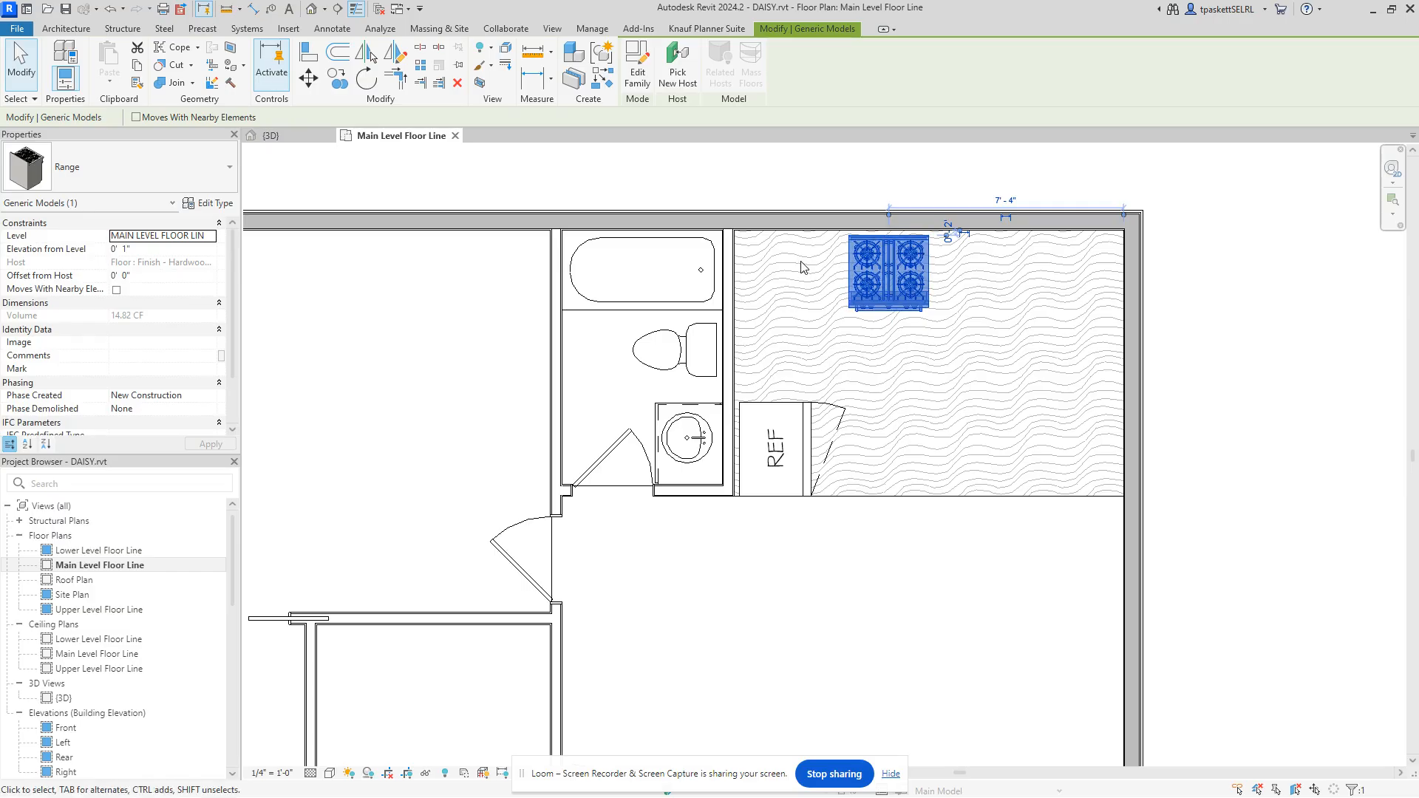
{"action": "scroll", "coordinate": [858, 258], "scroll_direction": "up", "scroll_amount": 4}
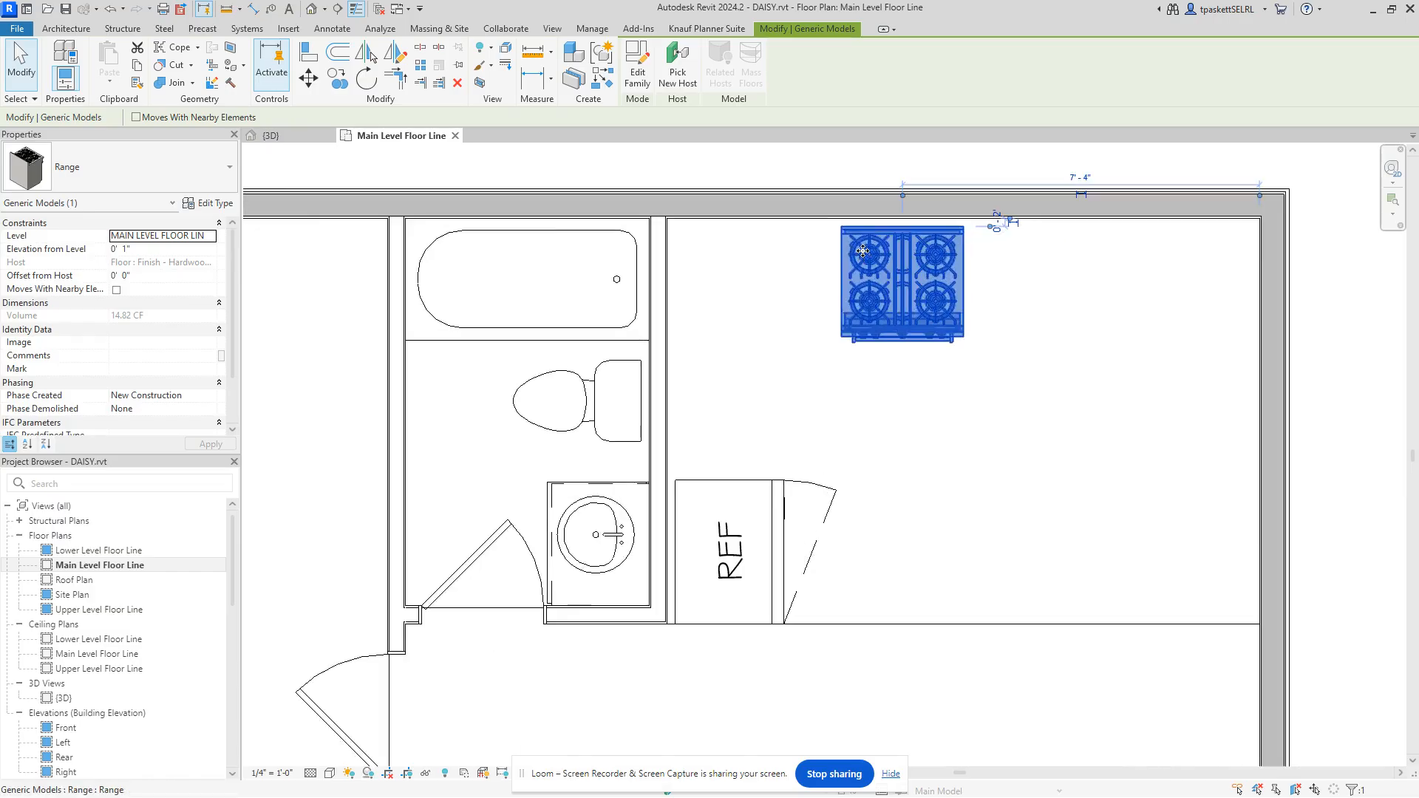
{"action": "scroll", "coordinate": [843, 289], "scroll_direction": "down", "scroll_amount": 1}
{"action": "scroll", "coordinate": [843, 289], "scroll_direction": "down", "scroll_amount": 2}
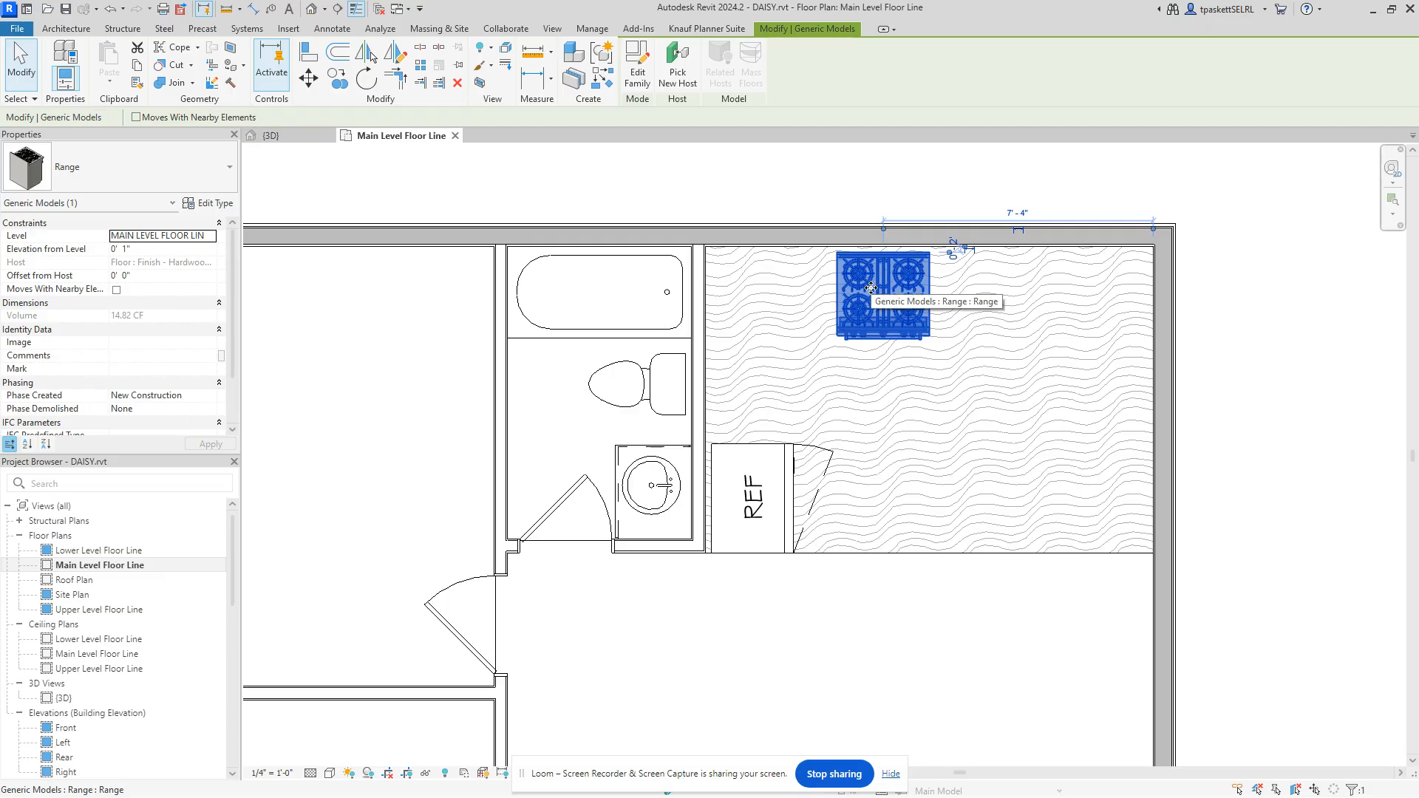
{"action": "scroll", "coordinate": [872, 292], "scroll_direction": "up", "scroll_amount": 6}
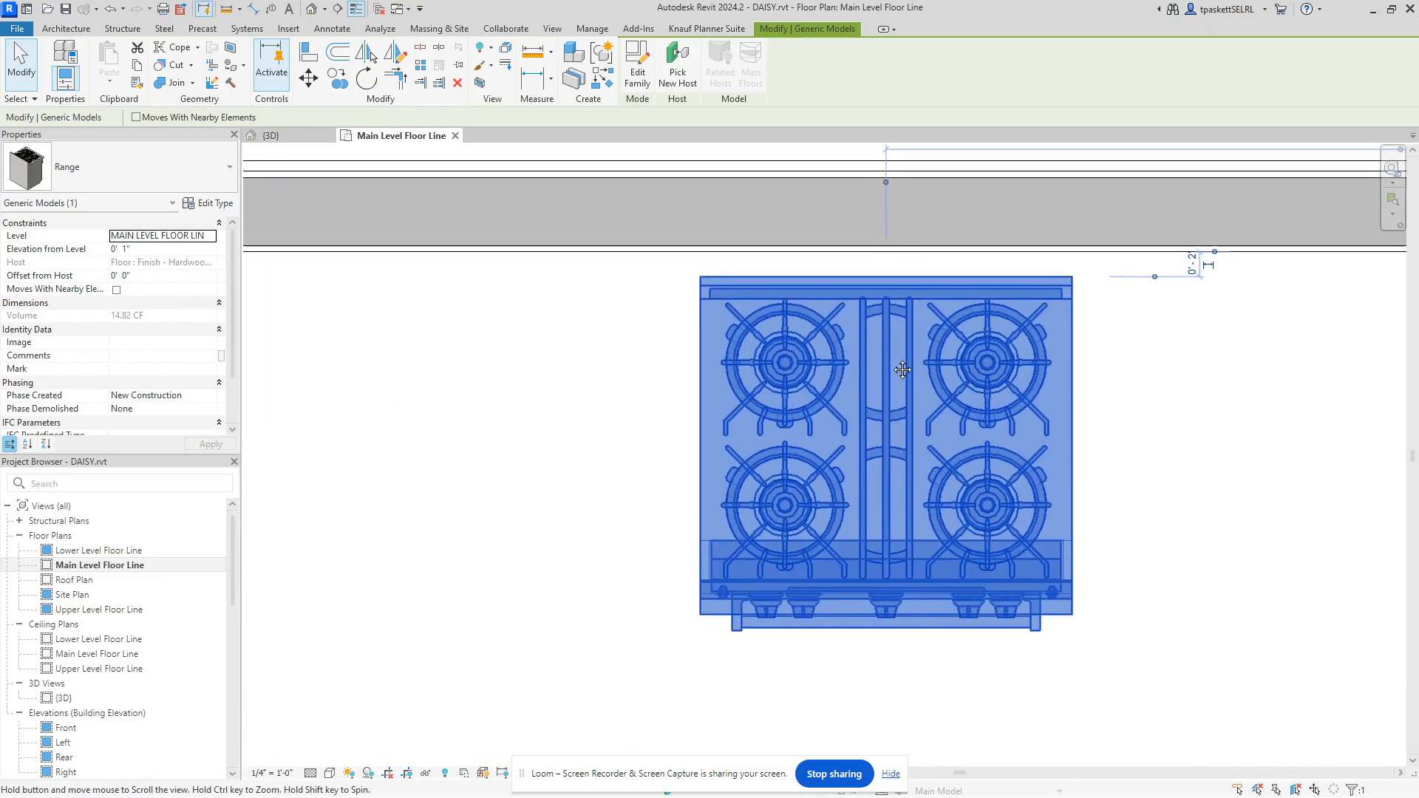
{"action": "middle_click_drag", "start_coordinate": [902, 370], "coordinate": [900, 442]}
{"action": "key", "text": "Escape"}
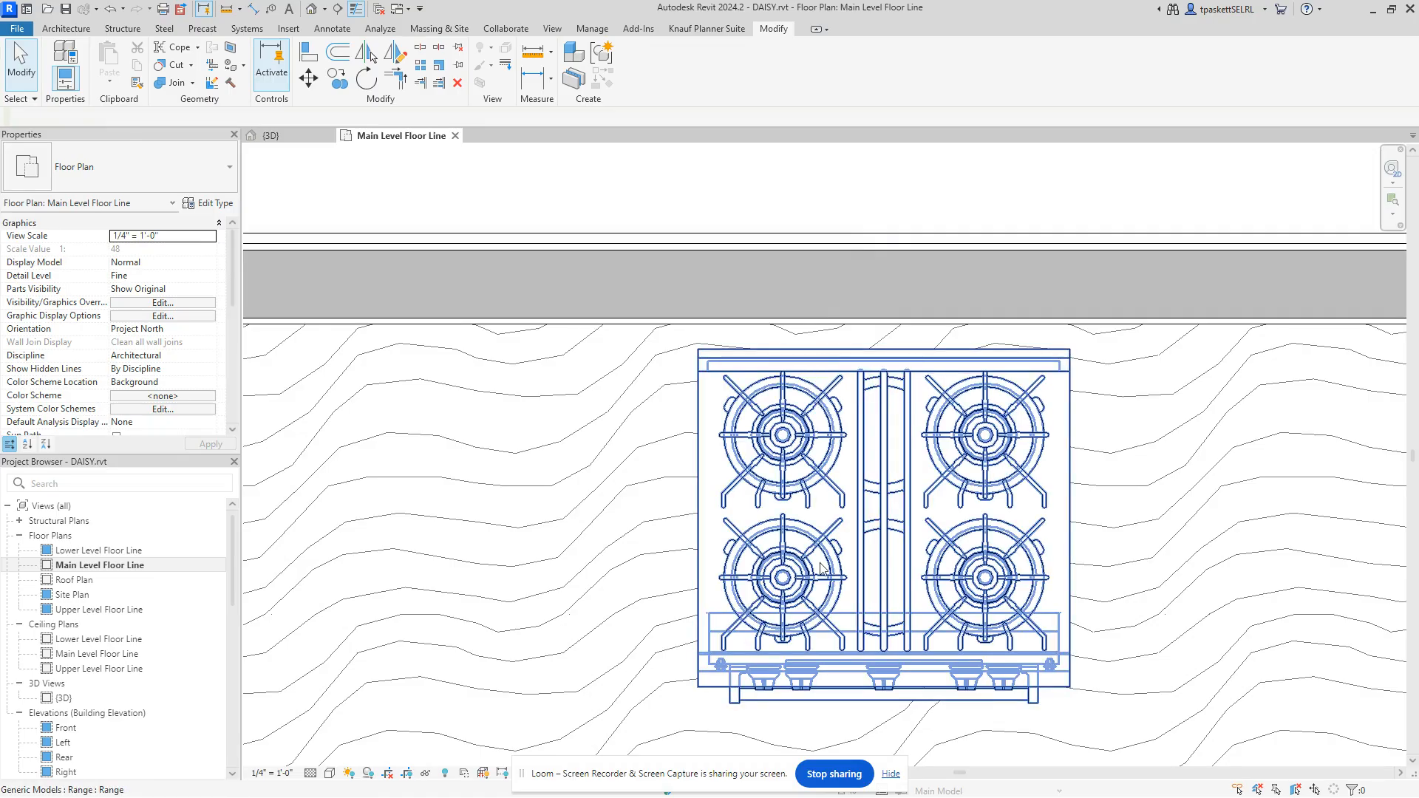
{"action": "middle_click_drag", "start_coordinate": [844, 548], "coordinate": [863, 421]}
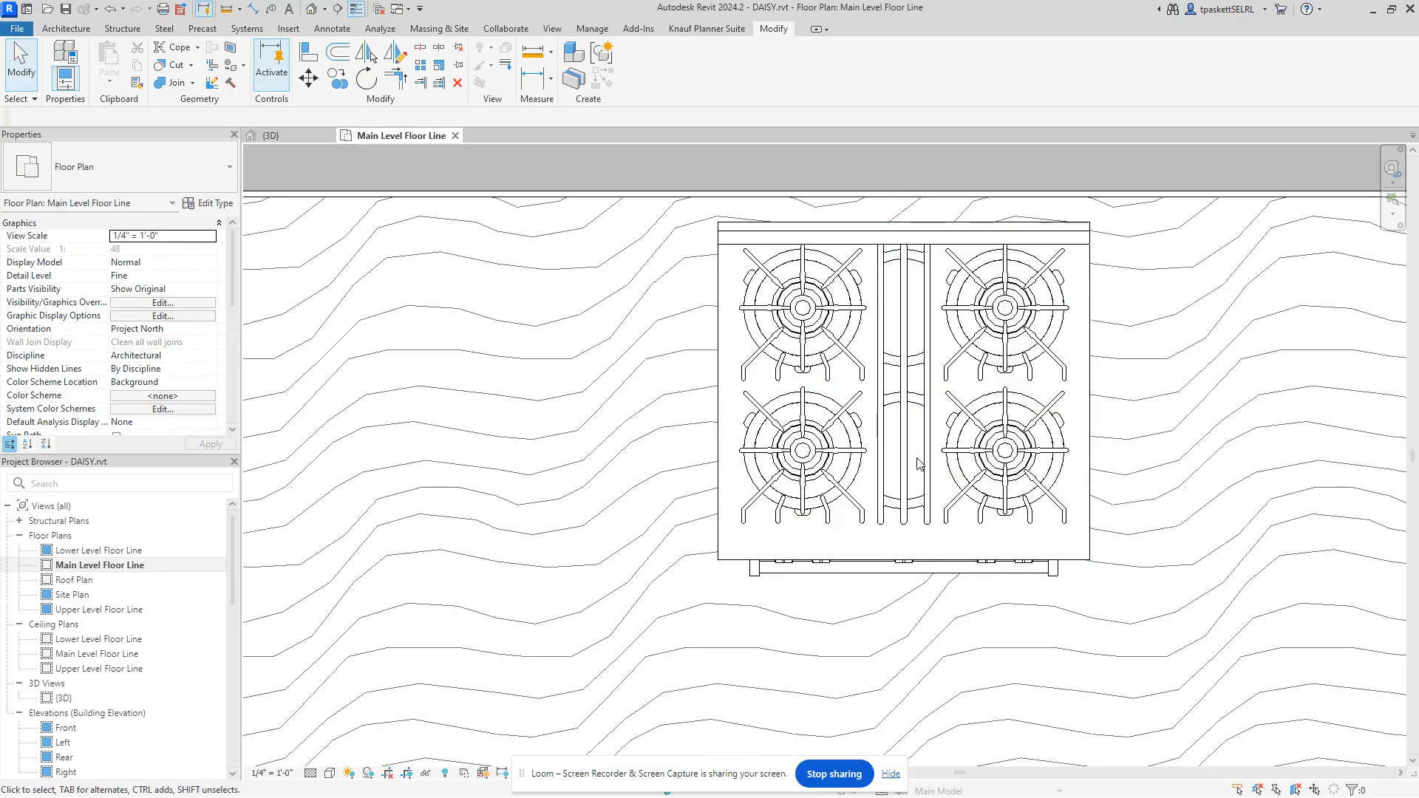
{"action": "scroll", "coordinate": [870, 479], "scroll_direction": "down", "scroll_amount": 5}
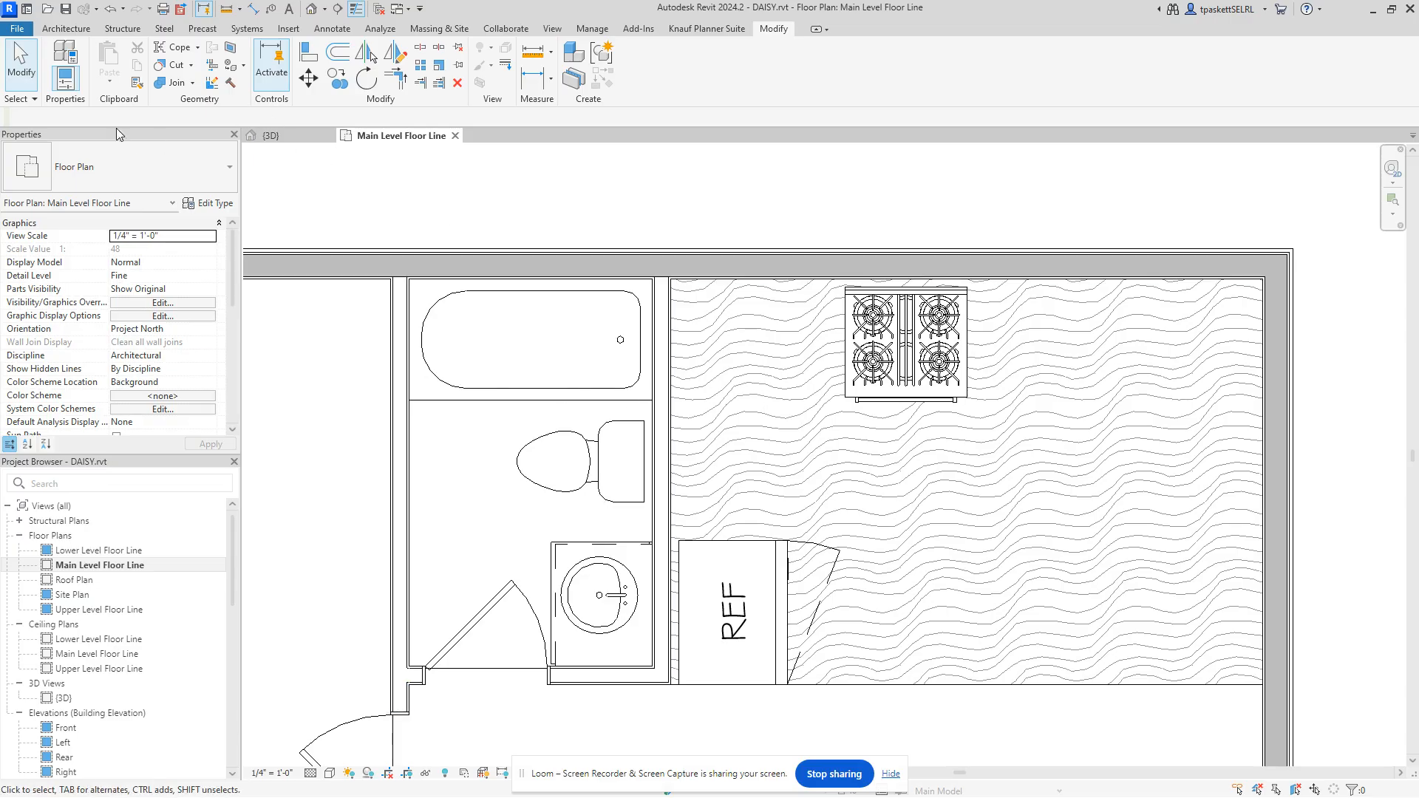
Step: Start Place Component and search the type selector for 'base'
{"action": "left_click", "coordinate": [71, 29]}
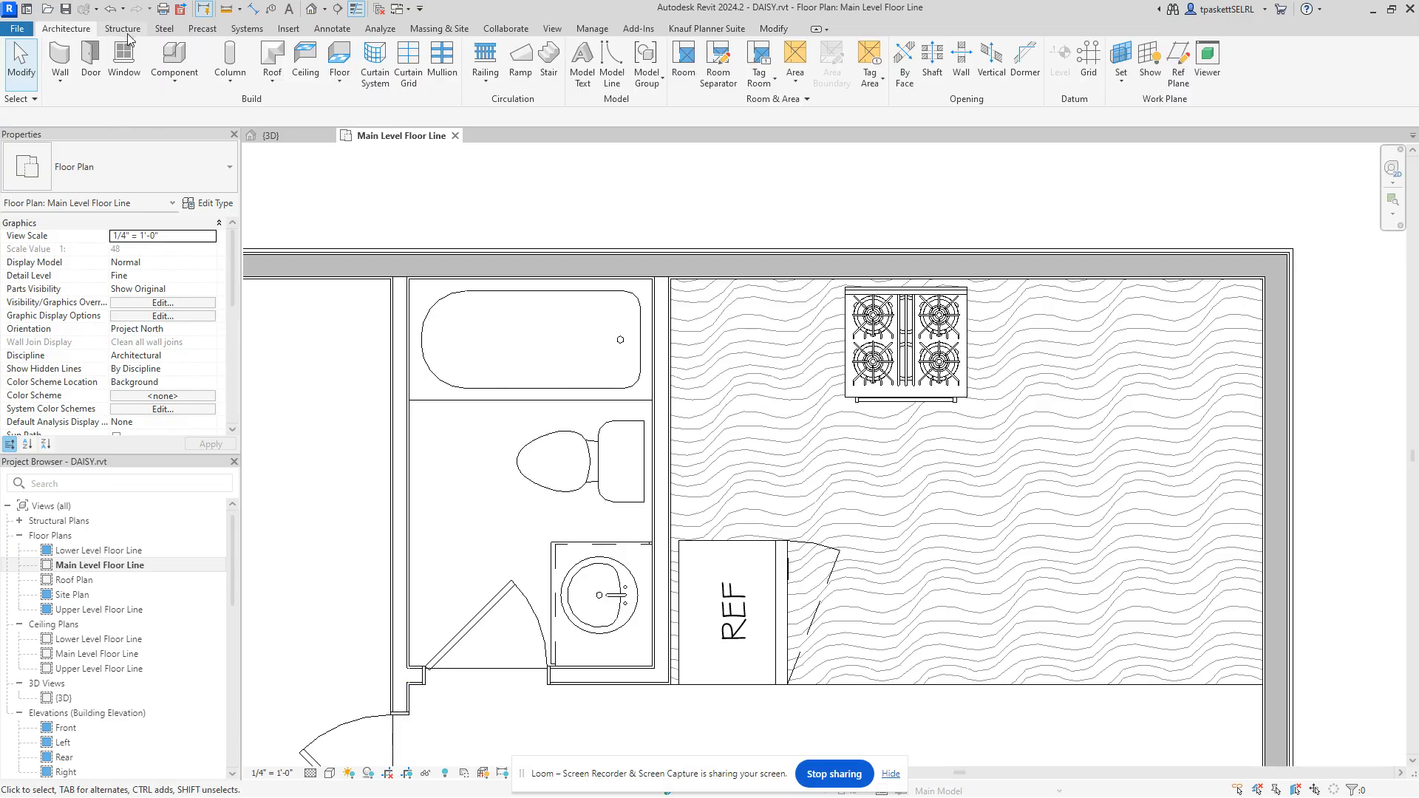
{"action": "left_click", "coordinate": [165, 54]}
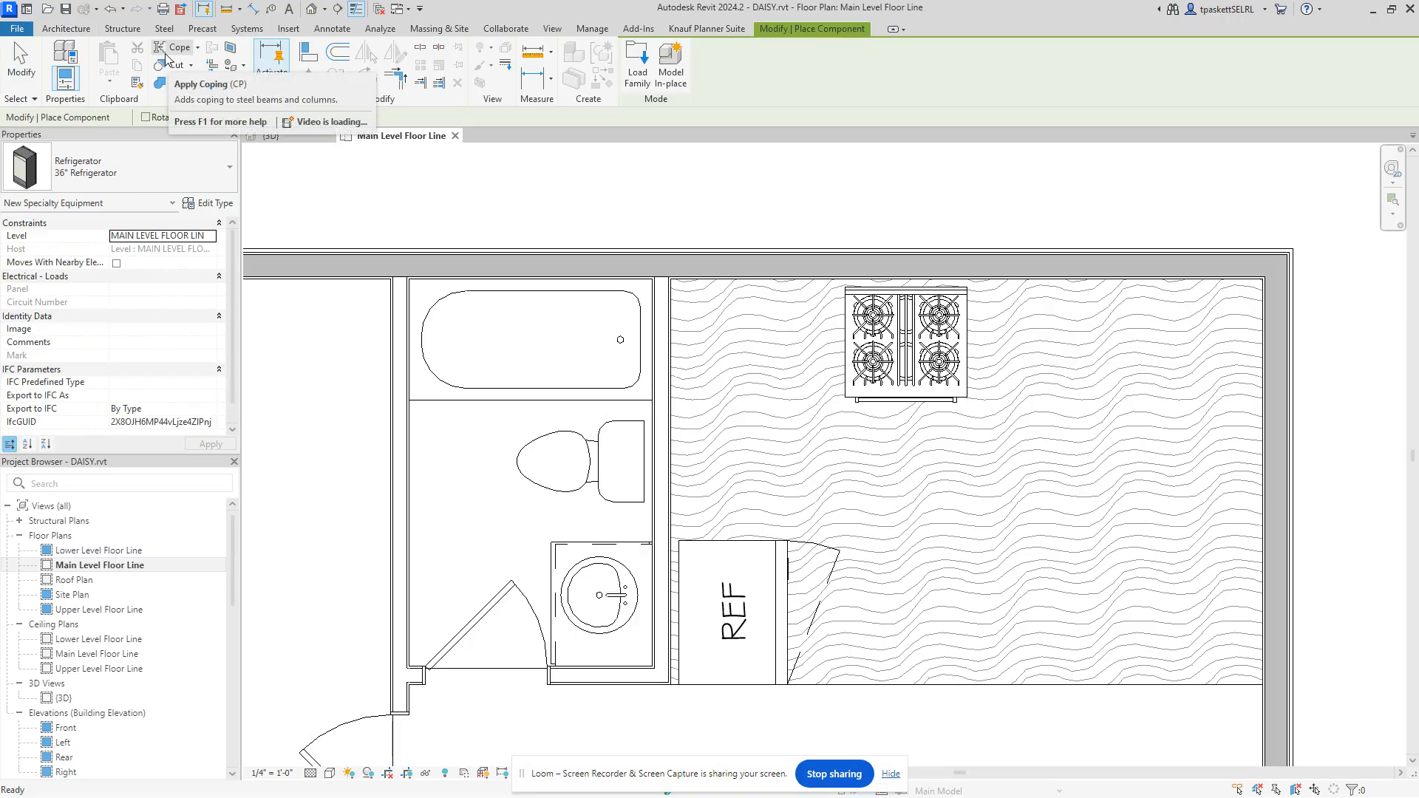
{"action": "left_click", "coordinate": [157, 161]}
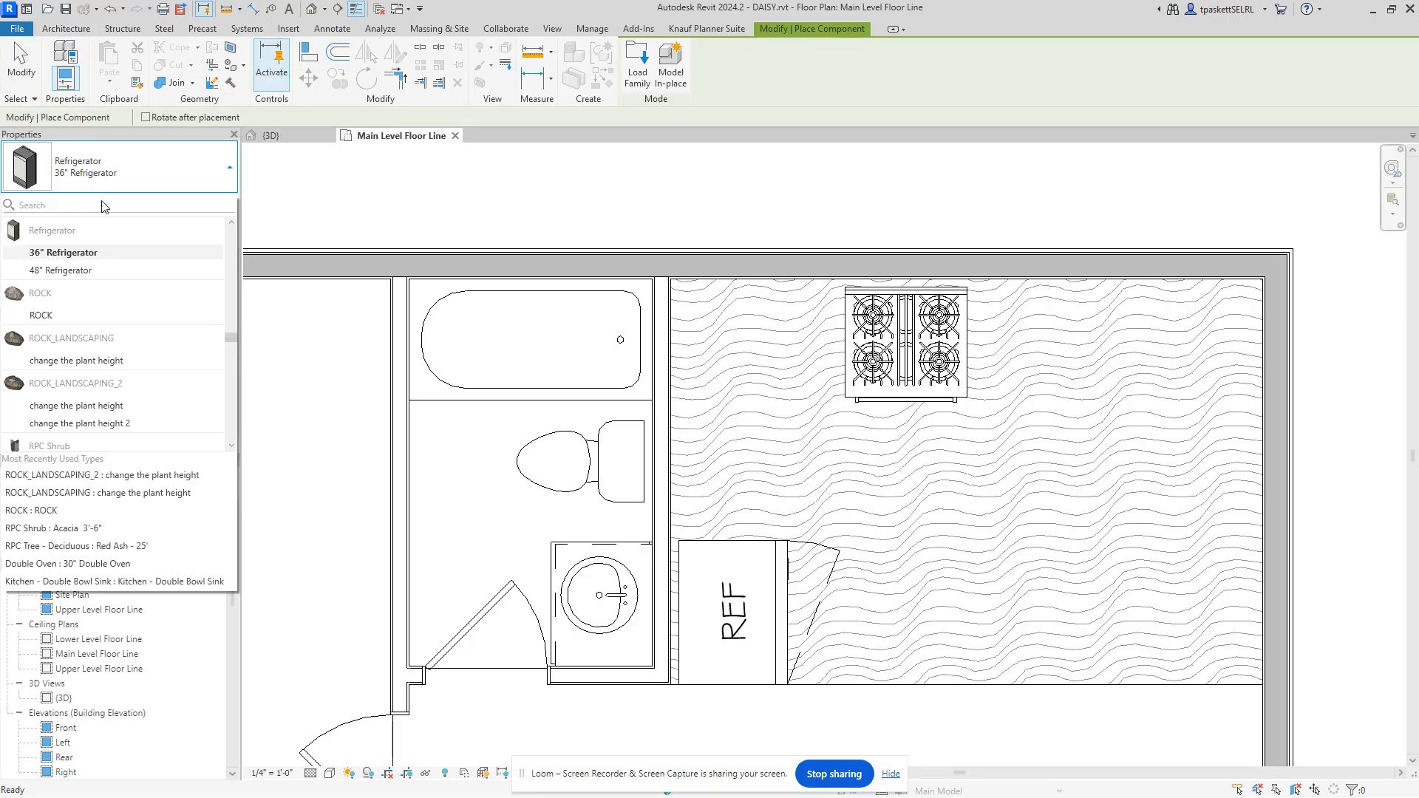
{"action": "type", "text": "base"}
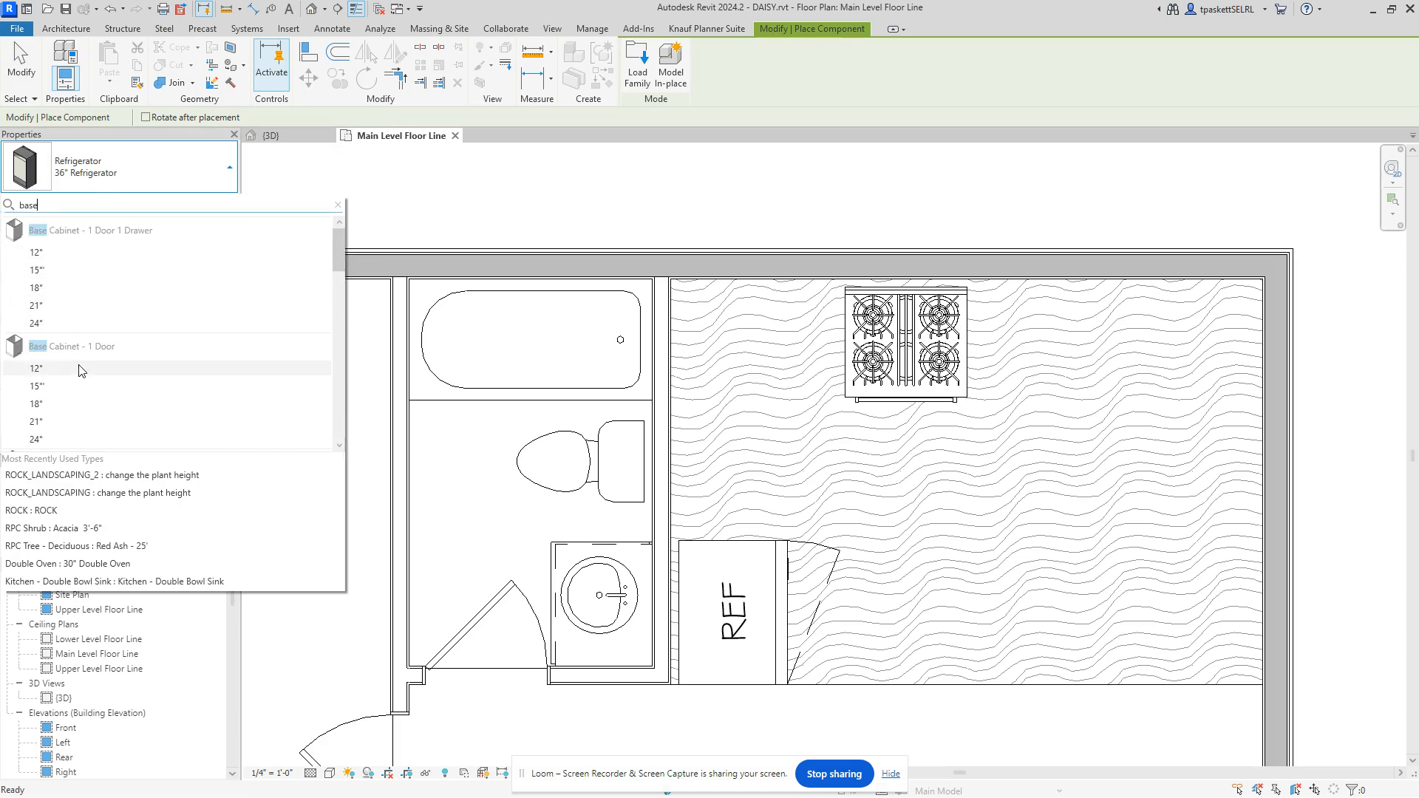
{"action": "scroll", "coordinate": [80, 362], "scroll_direction": "down", "scroll_amount": 3}
{"action": "scroll", "coordinate": [79, 362], "scroll_direction": "down", "scroll_amount": 9}
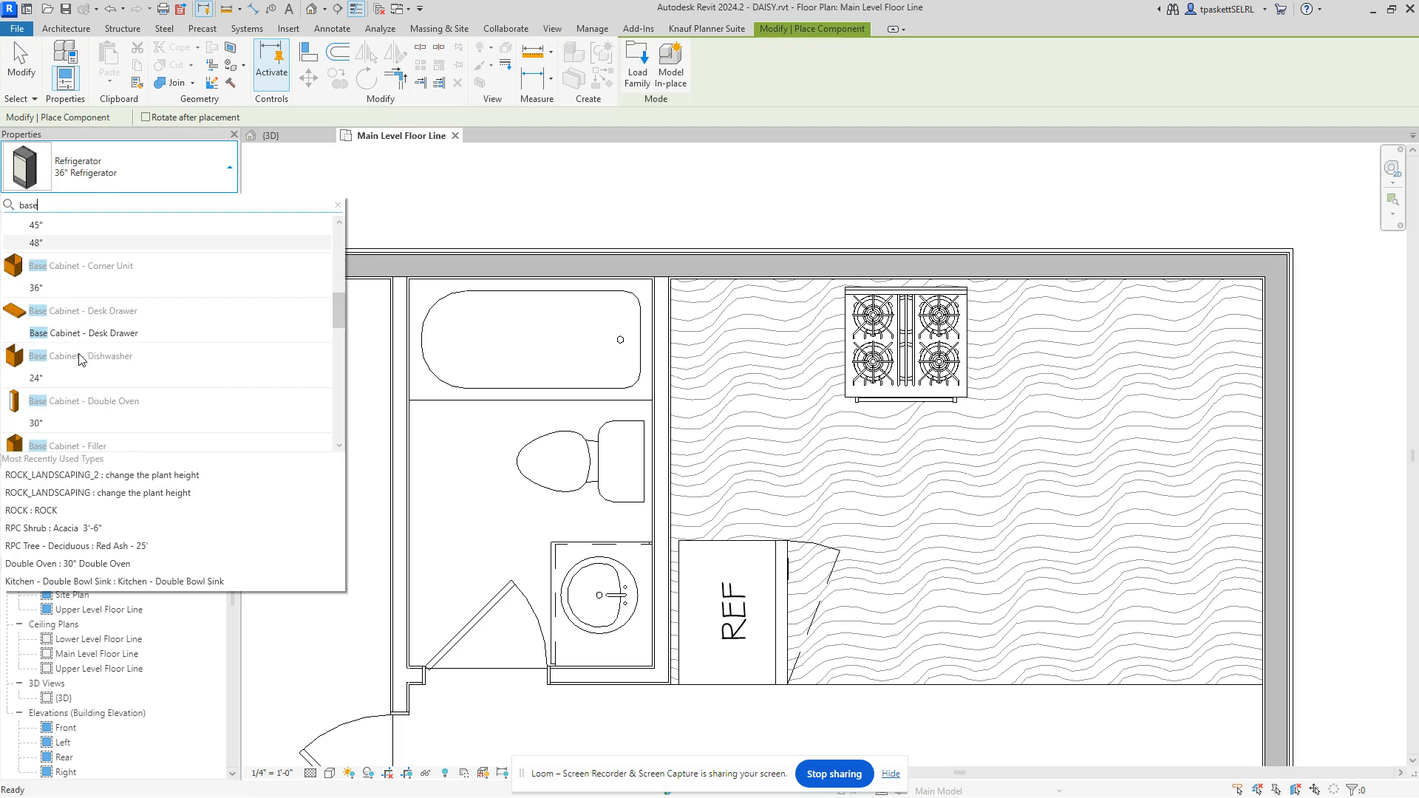
{"action": "scroll", "coordinate": [81, 359], "scroll_direction": "down", "scroll_amount": 3}
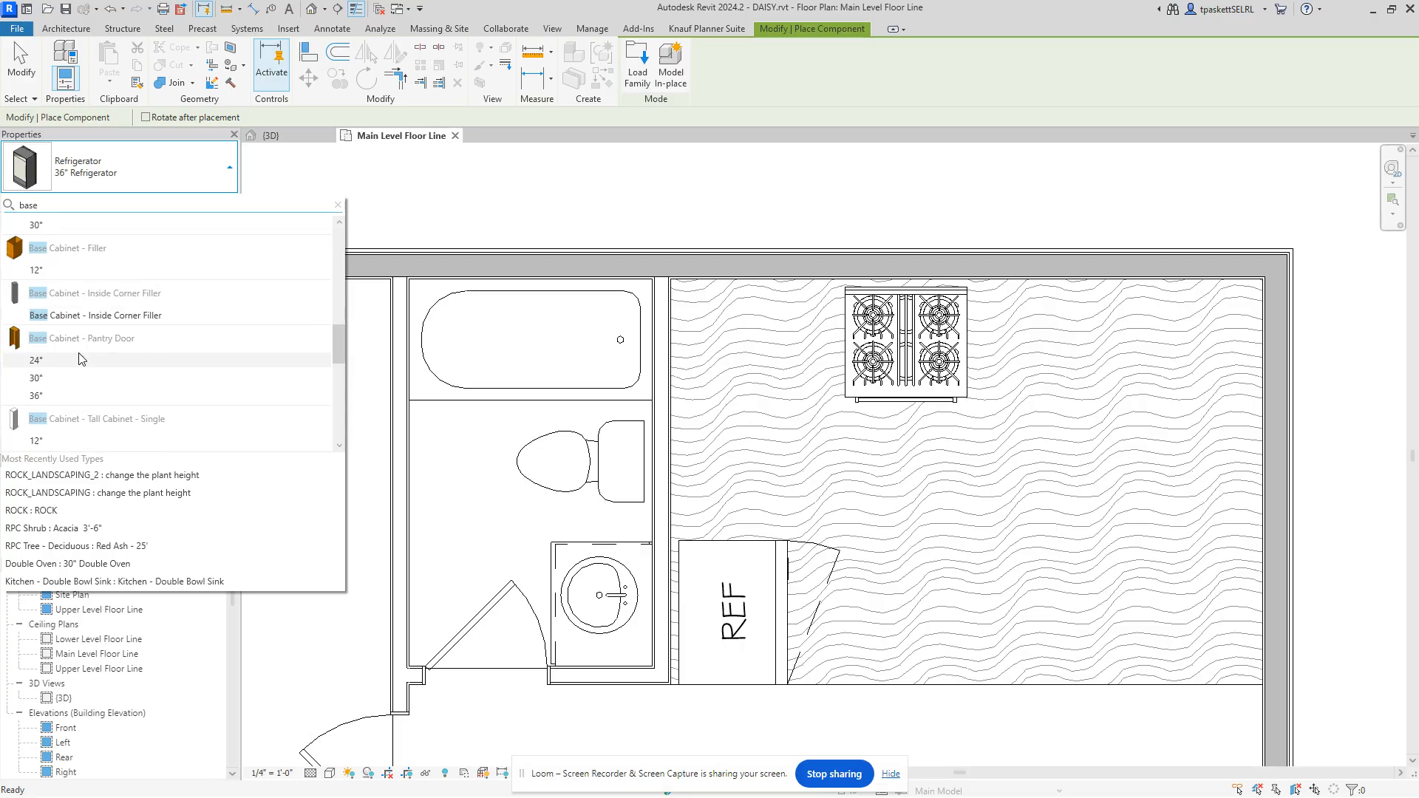
{"action": "mouse_move", "coordinate": [83, 365]}
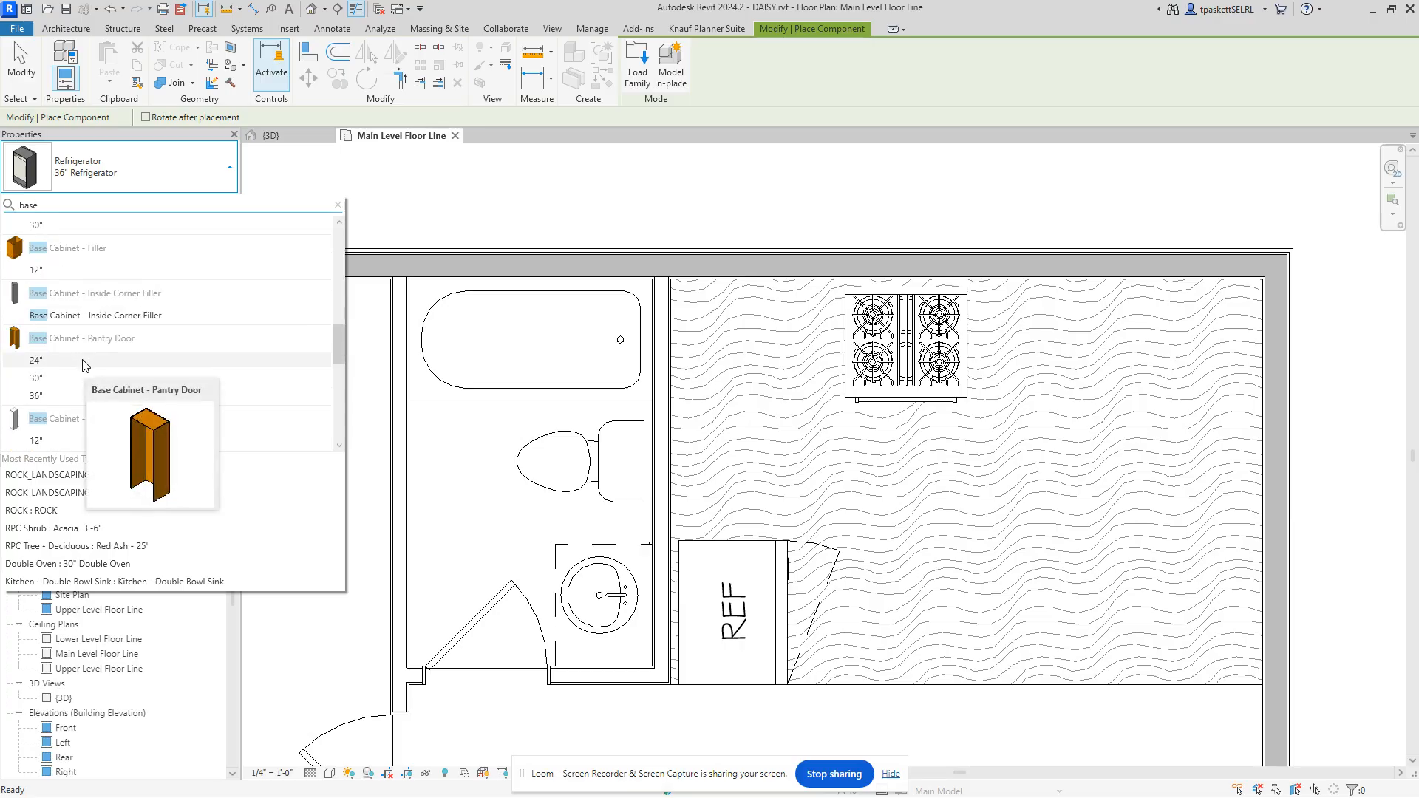
{"action": "scroll", "coordinate": [83, 365], "scroll_direction": "up", "scroll_amount": 2}
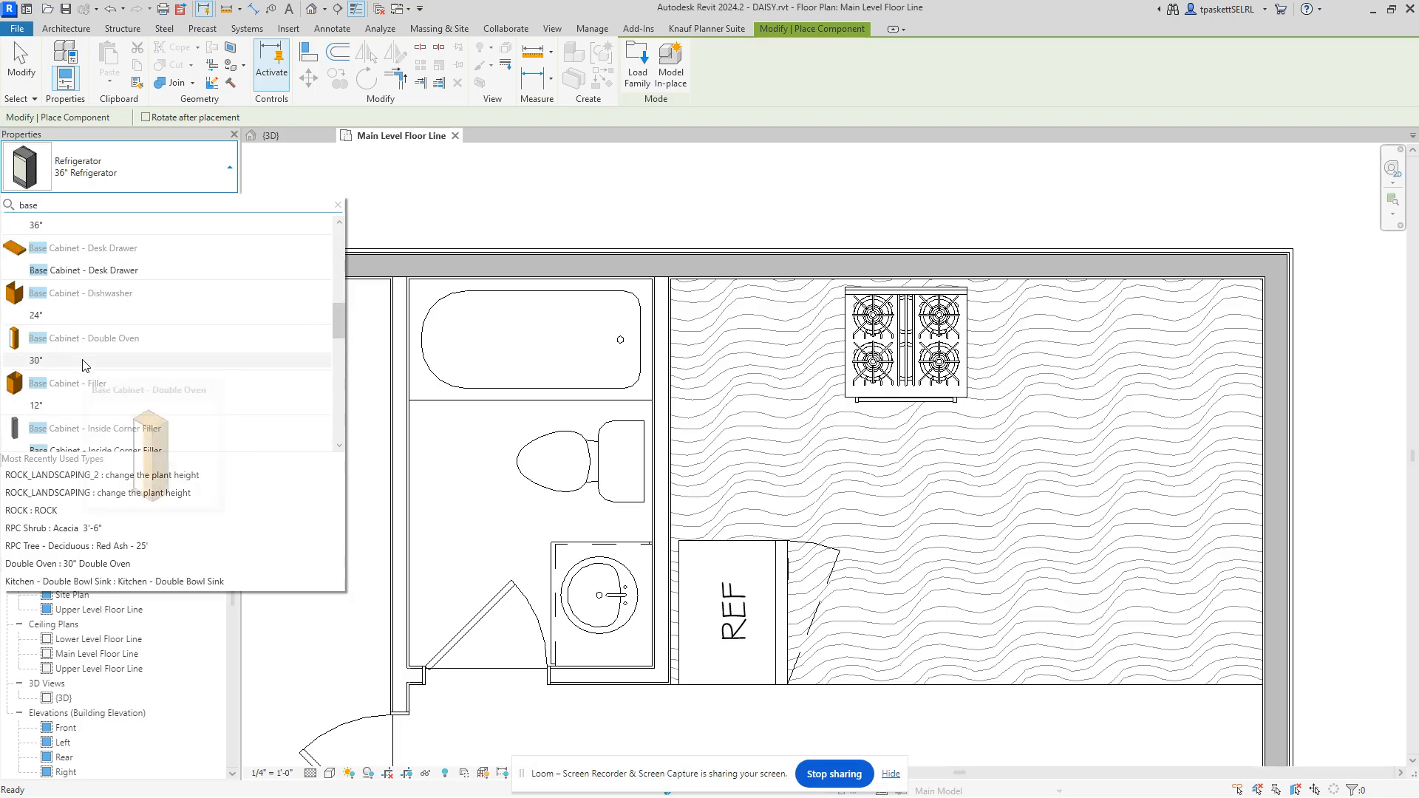
{"action": "scroll", "coordinate": [83, 366], "scroll_direction": "up", "scroll_amount": 3}
Step: Clear the search and keep the 36" Refrigerator as the current type
{"action": "key", "text": "BackSpace"}
{"action": "key", "text": "BackSpace"}
{"action": "key", "text": "BackSpace"}
{"action": "key", "text": "BackSpace"}
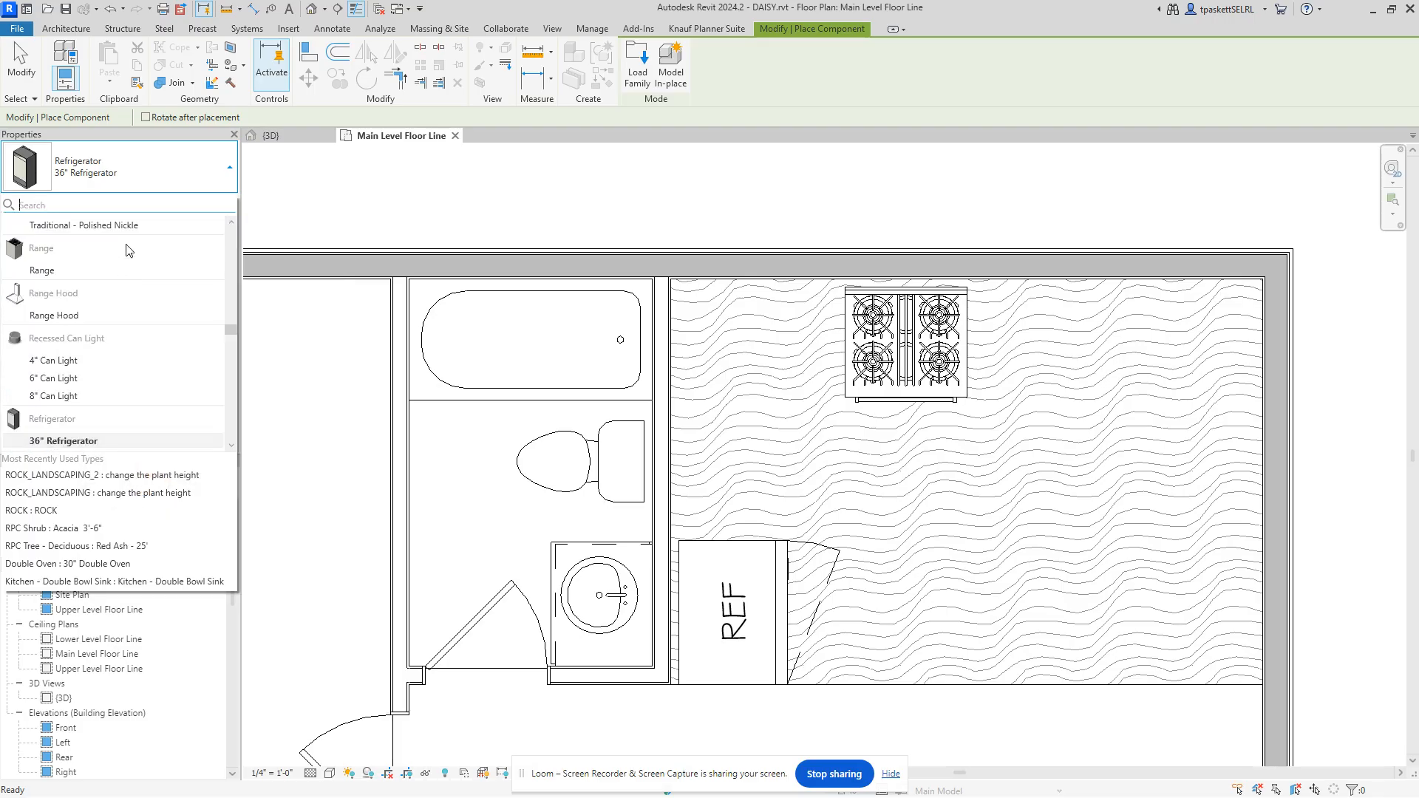
{"action": "mouse_move", "coordinate": [127, 257]}
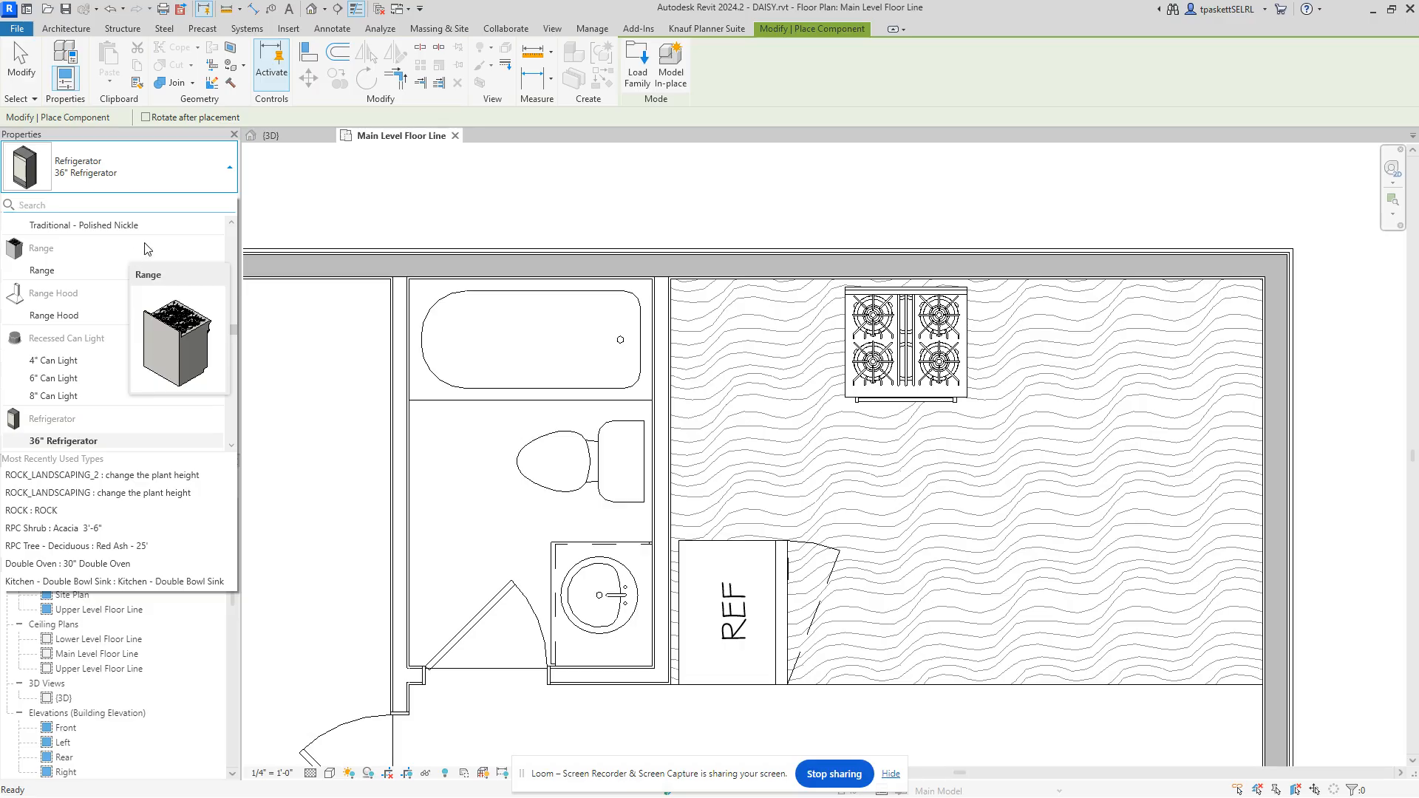
{"action": "left_click", "coordinate": [139, 170]}
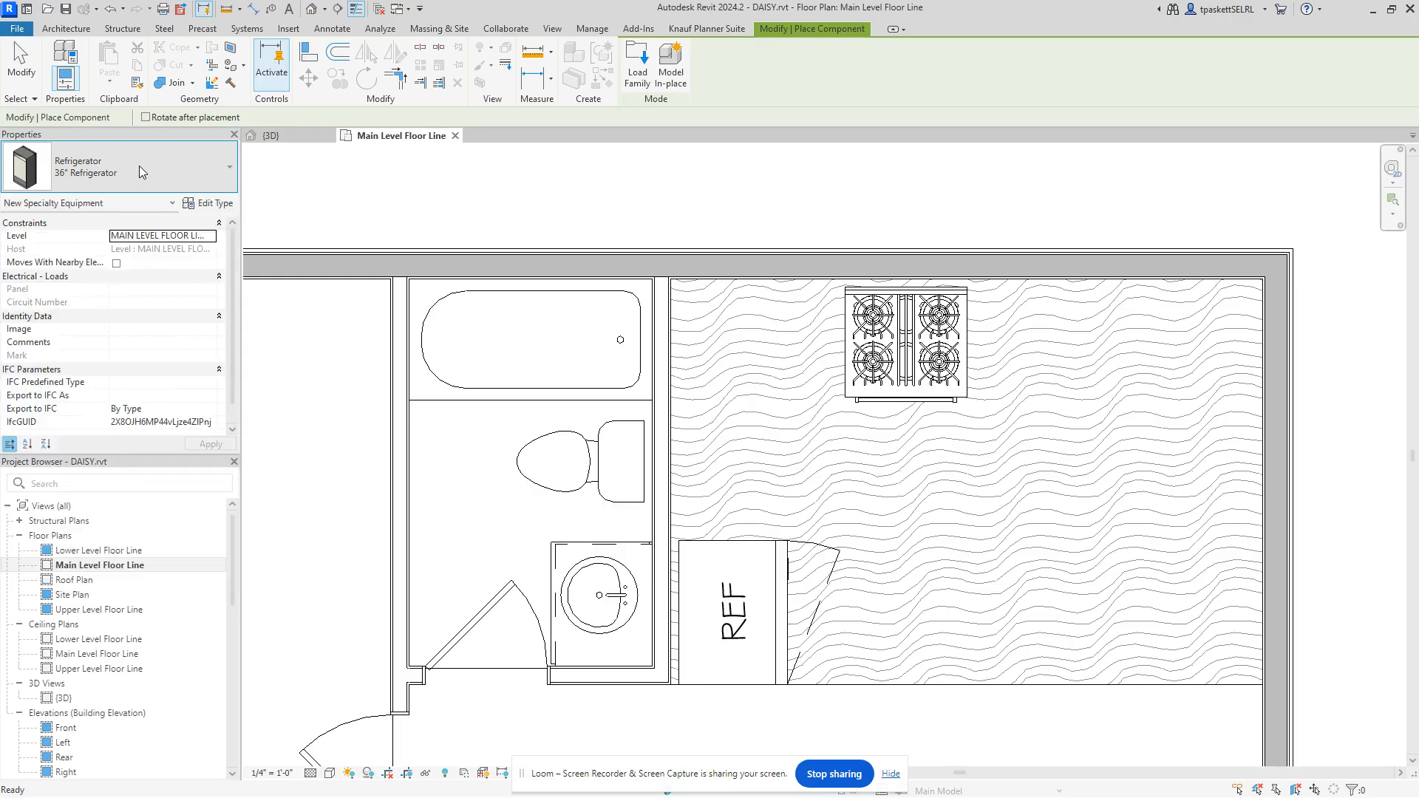
{"action": "left_click", "coordinate": [140, 170]}
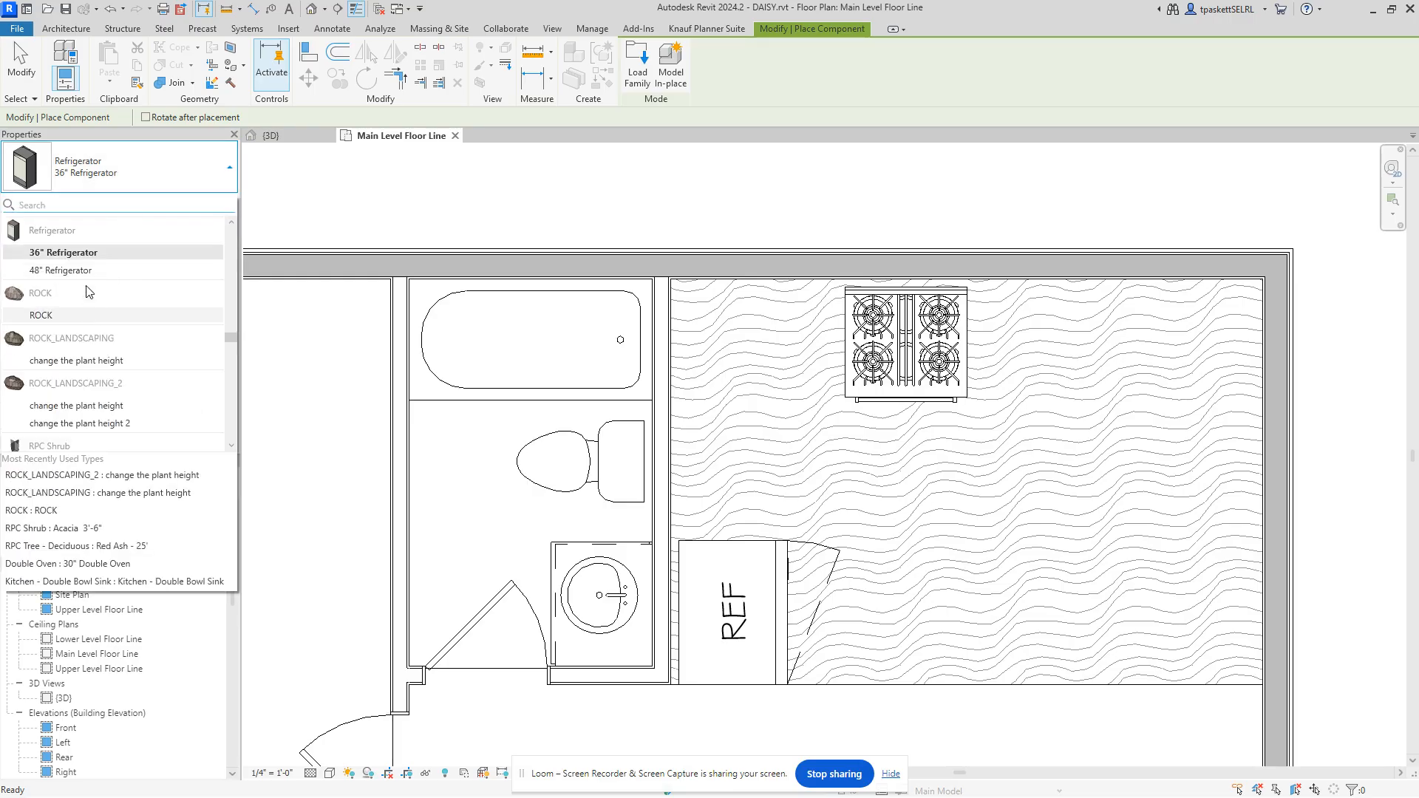
{"action": "left_click", "coordinate": [135, 164]}
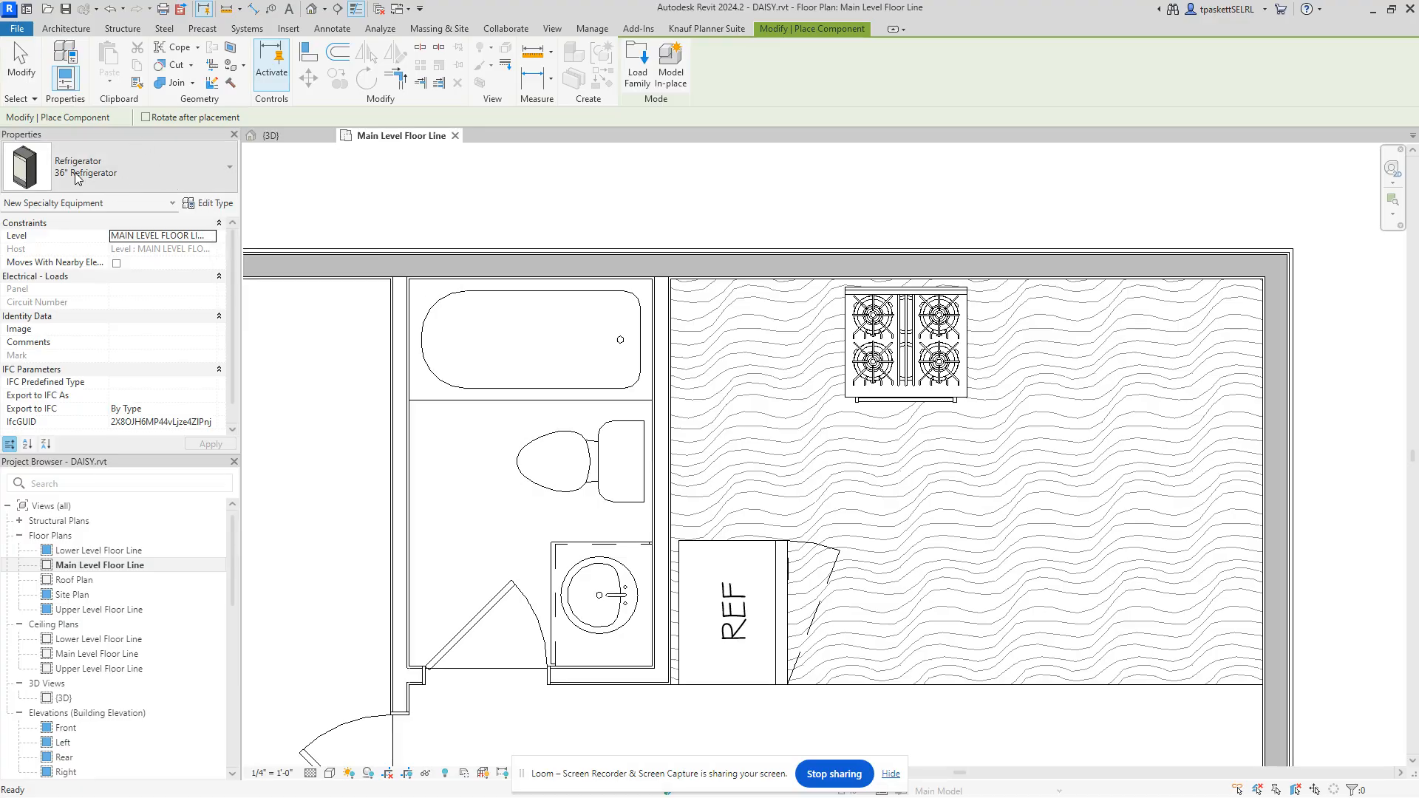
Step: From Edit Type, load a family and open the library's Casework folder, sorted by name
{"action": "left_click", "coordinate": [211, 206]}
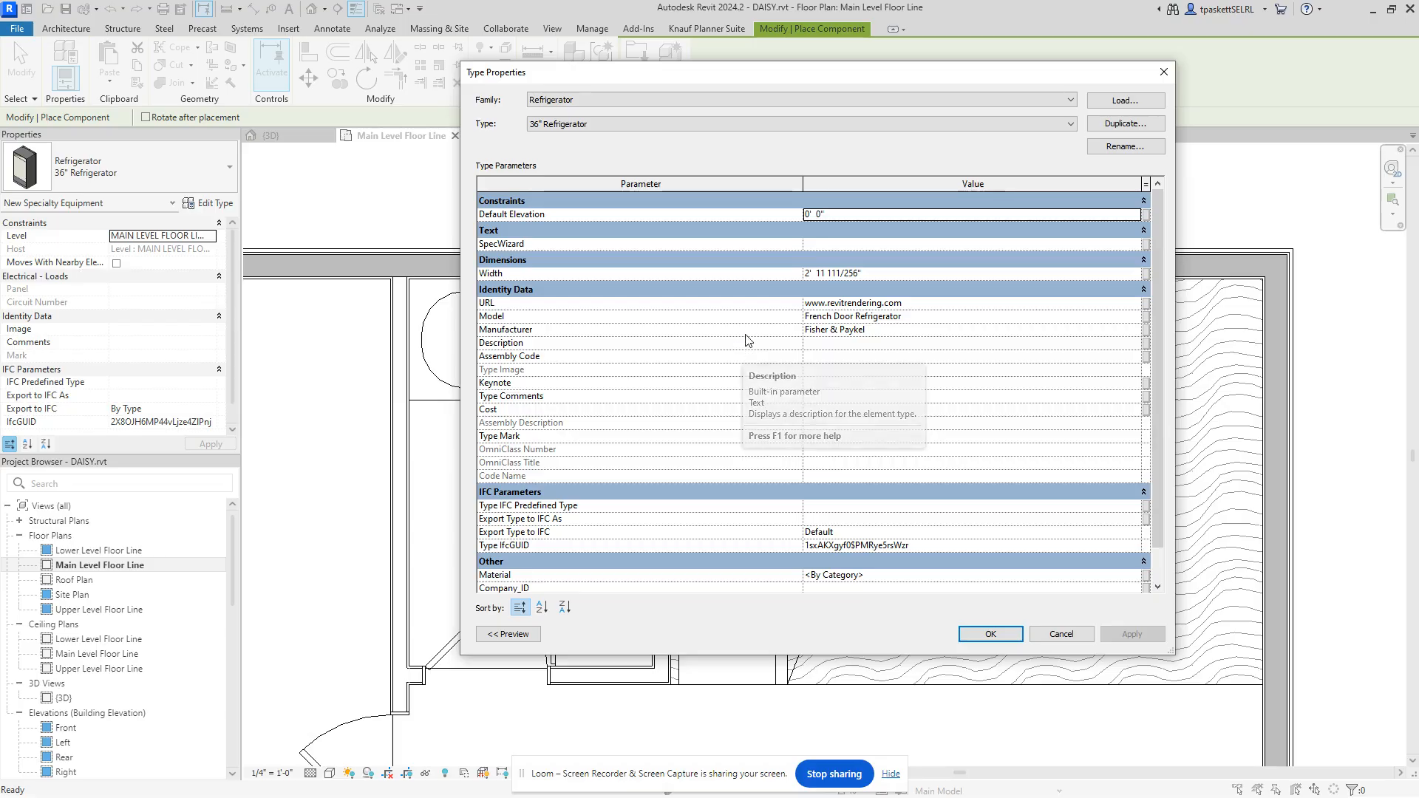
{"action": "left_click", "coordinate": [1111, 103]}
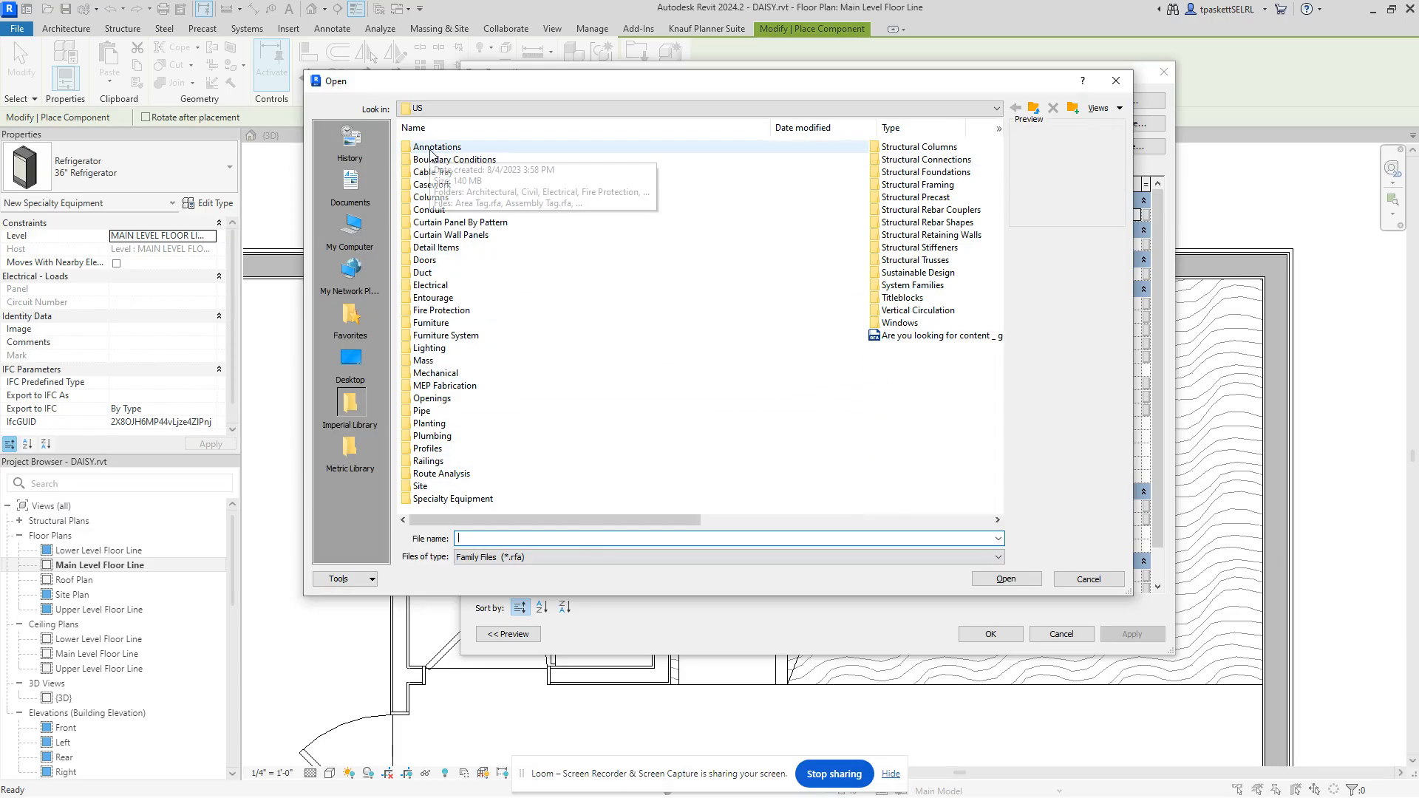
{"action": "left_click", "coordinate": [480, 127]}
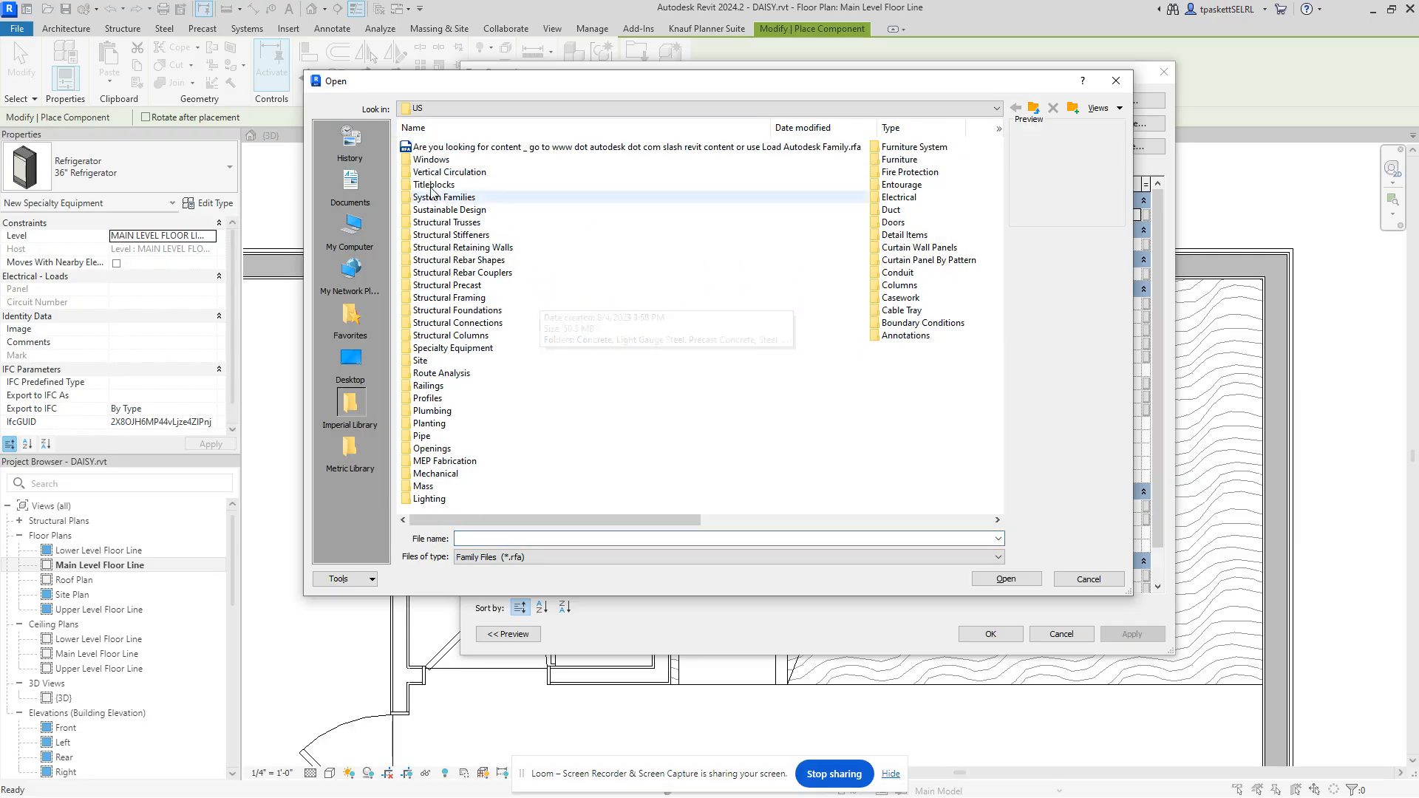
{"action": "left_click", "coordinate": [437, 129]}
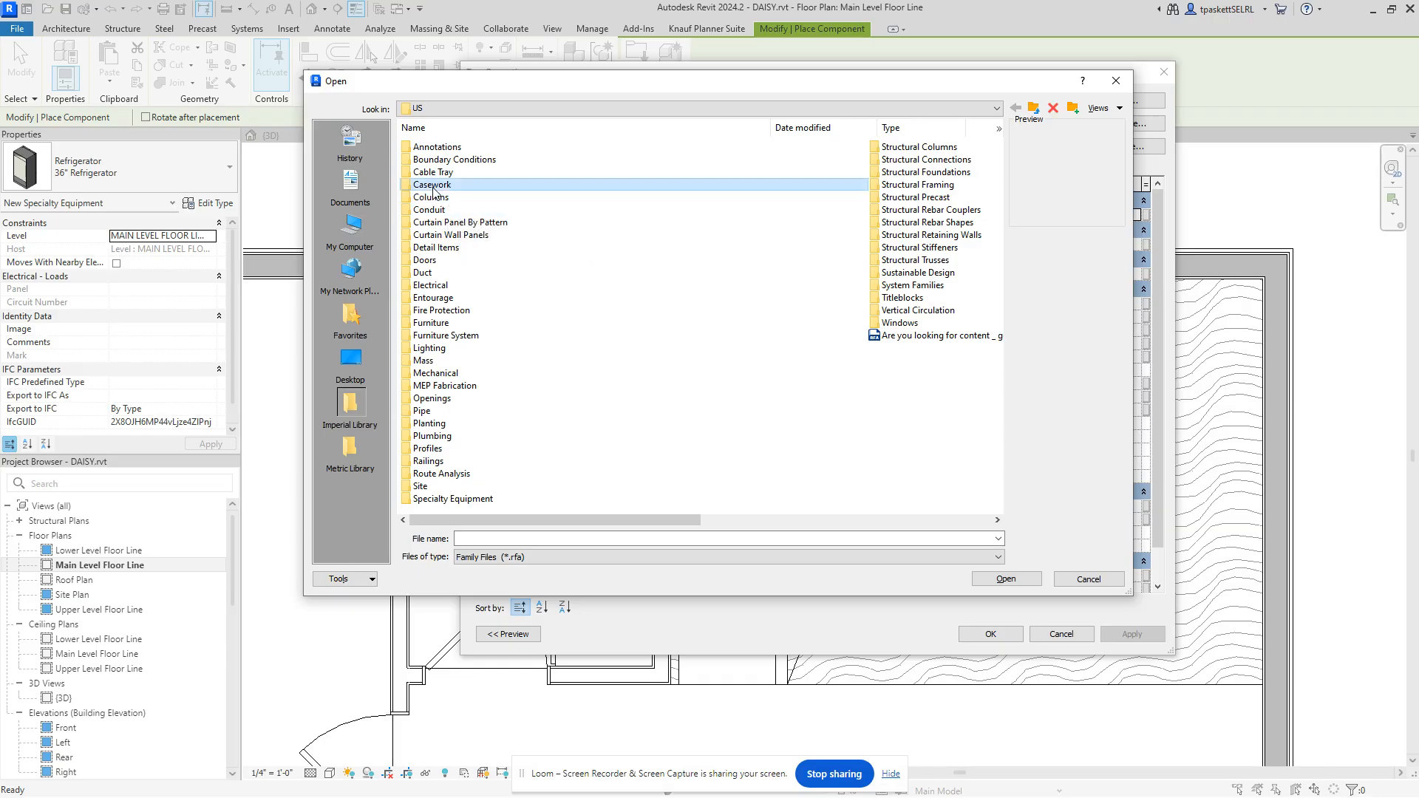
{"action": "double_click", "coordinate": [438, 186]}
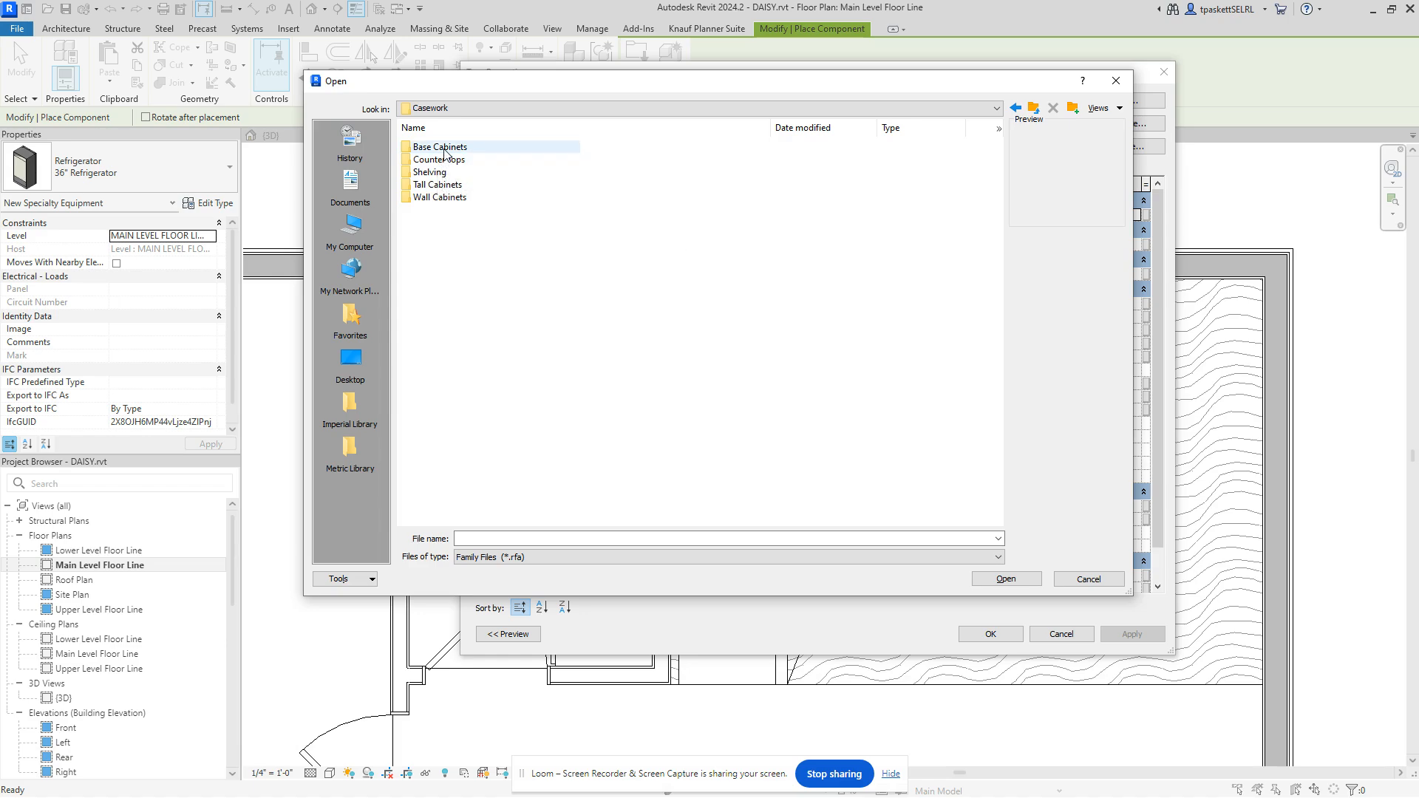
Step: Open the Base Cabinets folder and preview the vanity cabinet families
{"action": "double_click", "coordinate": [411, 151]}
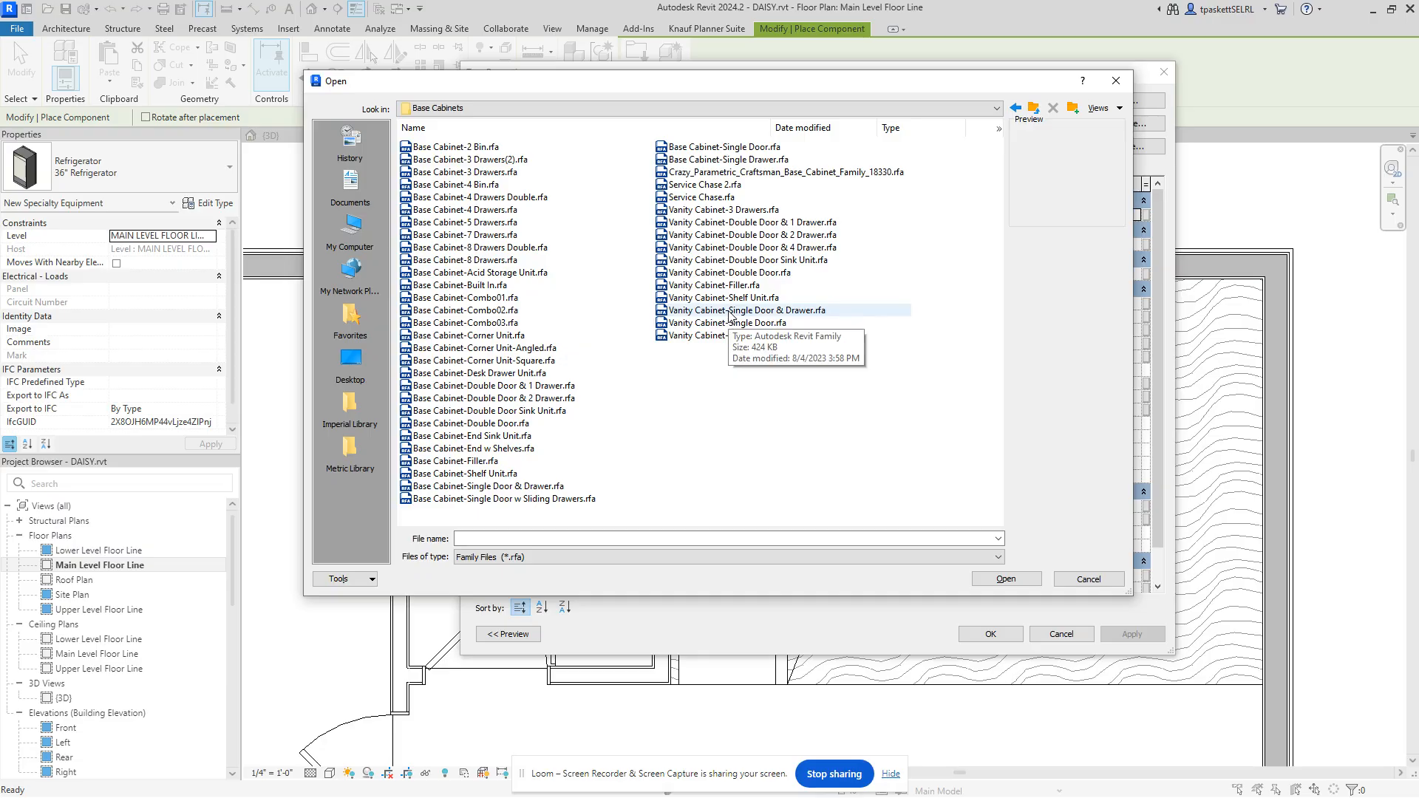
{"action": "left_click", "coordinate": [719, 223]}
{"action": "left_click", "coordinate": [718, 249]}
{"action": "left_click", "coordinate": [724, 274]}
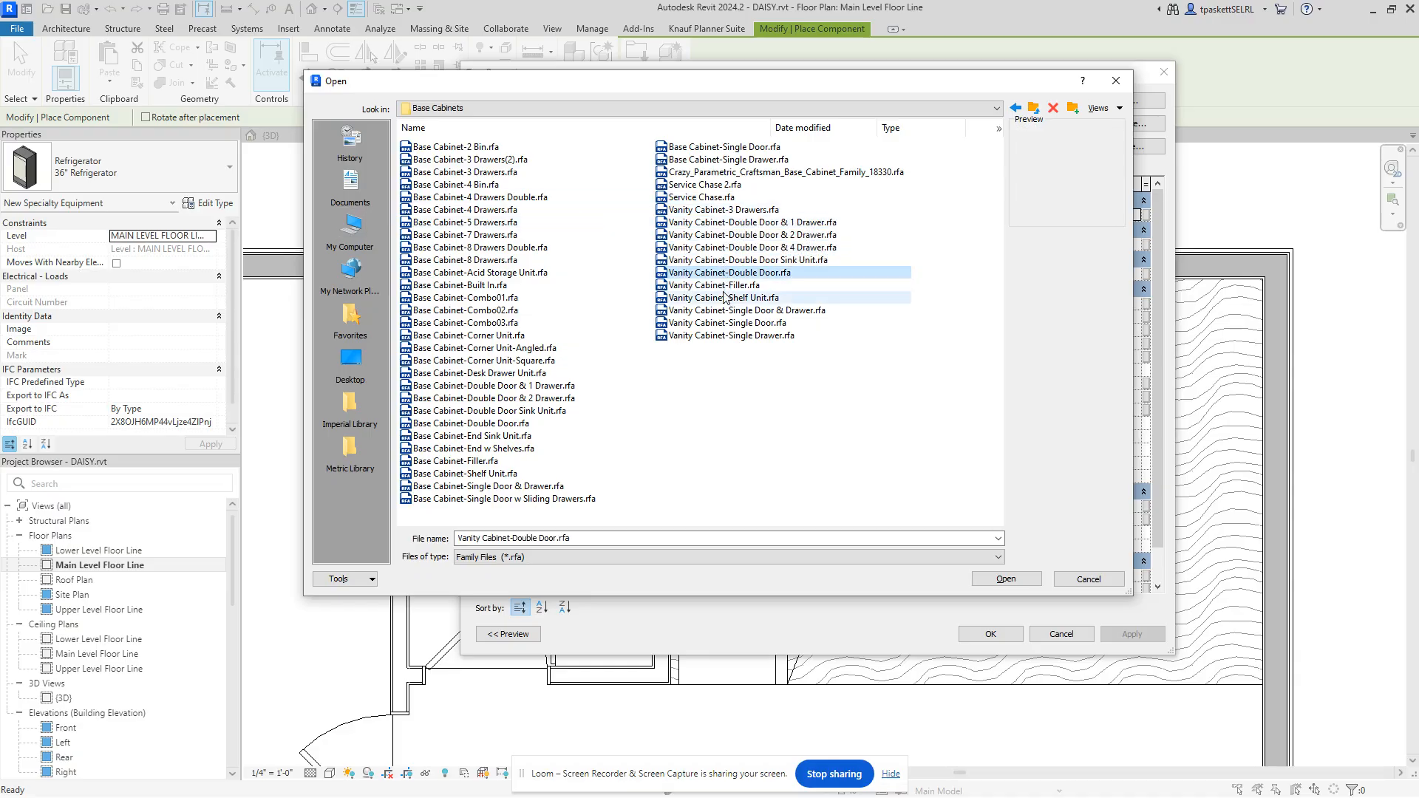
{"action": "left_click", "coordinate": [726, 297]}
{"action": "left_click", "coordinate": [728, 311]}
{"action": "left_click", "coordinate": [729, 323]}
{"action": "left_click", "coordinate": [731, 336]}
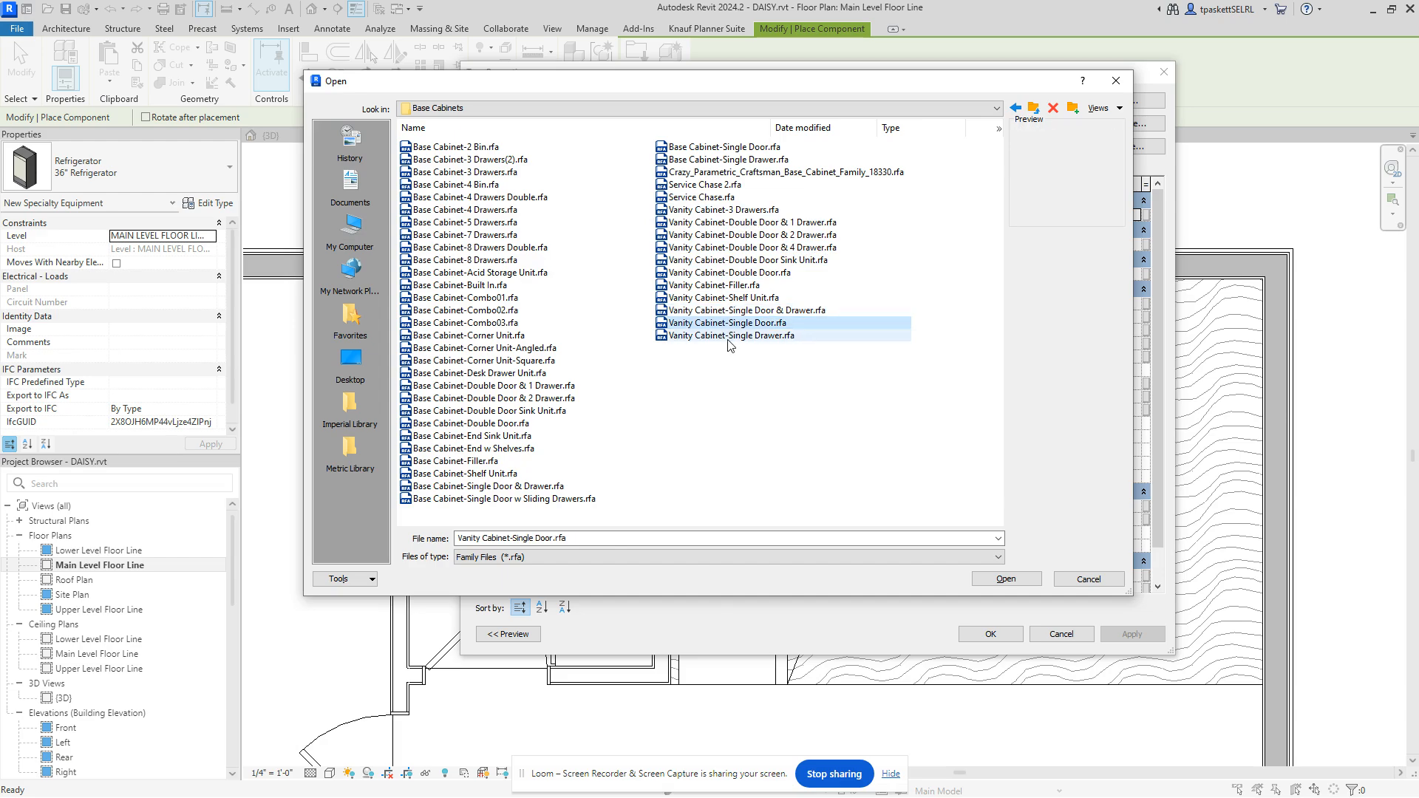
Step: Preview Built In, Combo03 and 2 Bin cabinets, then load Base Cabinet-Double Door Sink Unit.rfa
{"action": "left_click", "coordinate": [464, 161]}
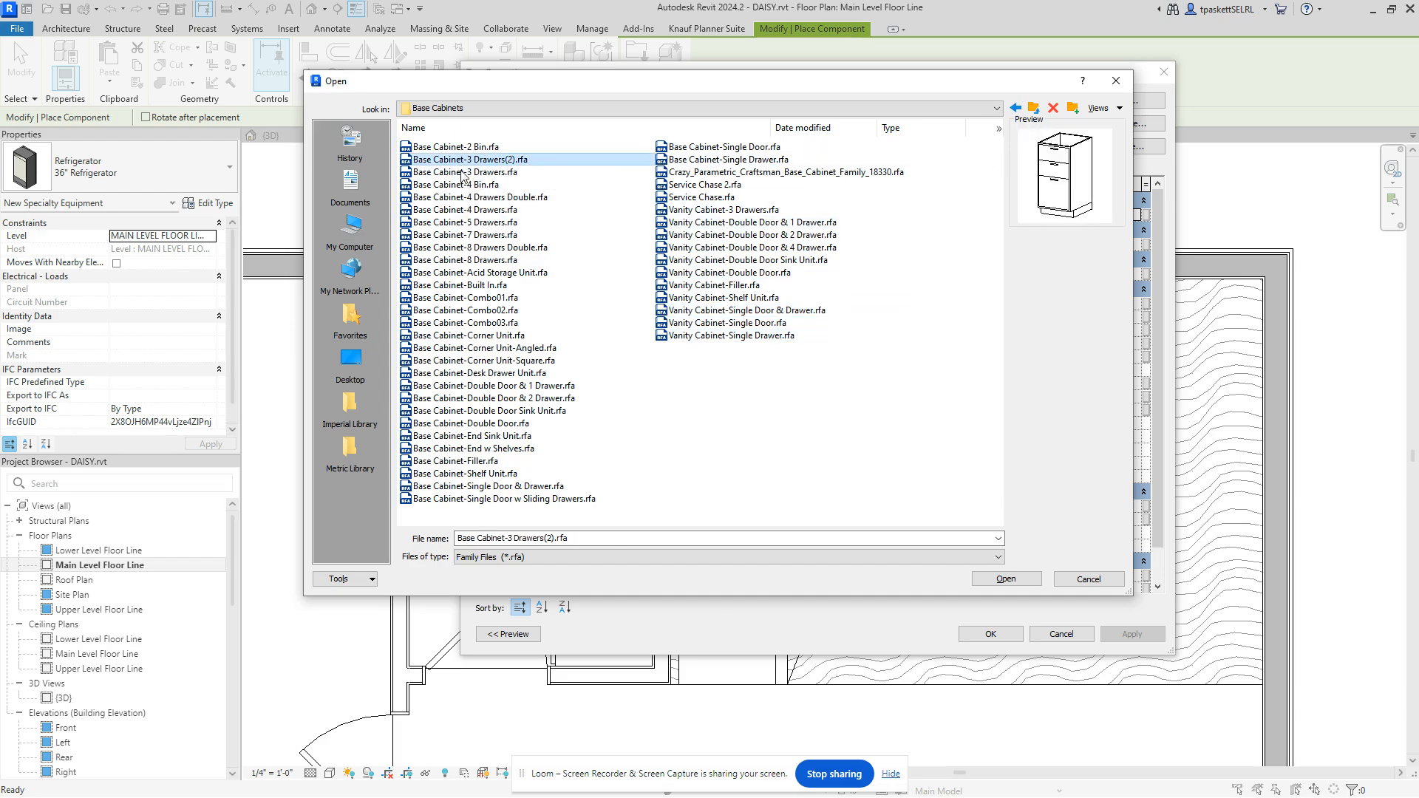
{"action": "left_click", "coordinate": [464, 187]}
{"action": "left_click", "coordinate": [469, 224]}
{"action": "left_click", "coordinate": [470, 249]}
{"action": "left_click", "coordinate": [473, 272]}
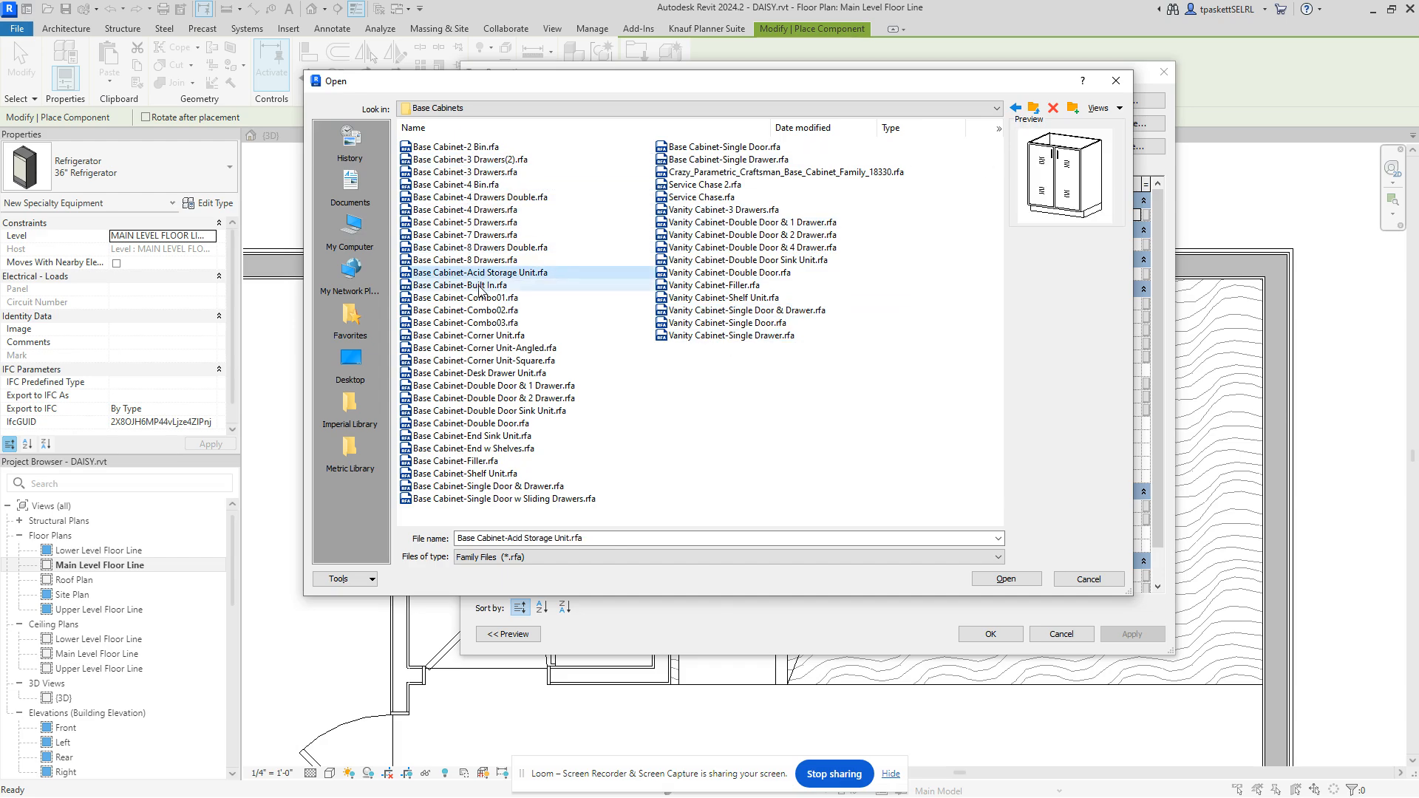
{"action": "left_click", "coordinate": [476, 286]}
{"action": "left_click", "coordinate": [479, 299]}
{"action": "left_click", "coordinate": [475, 325]}
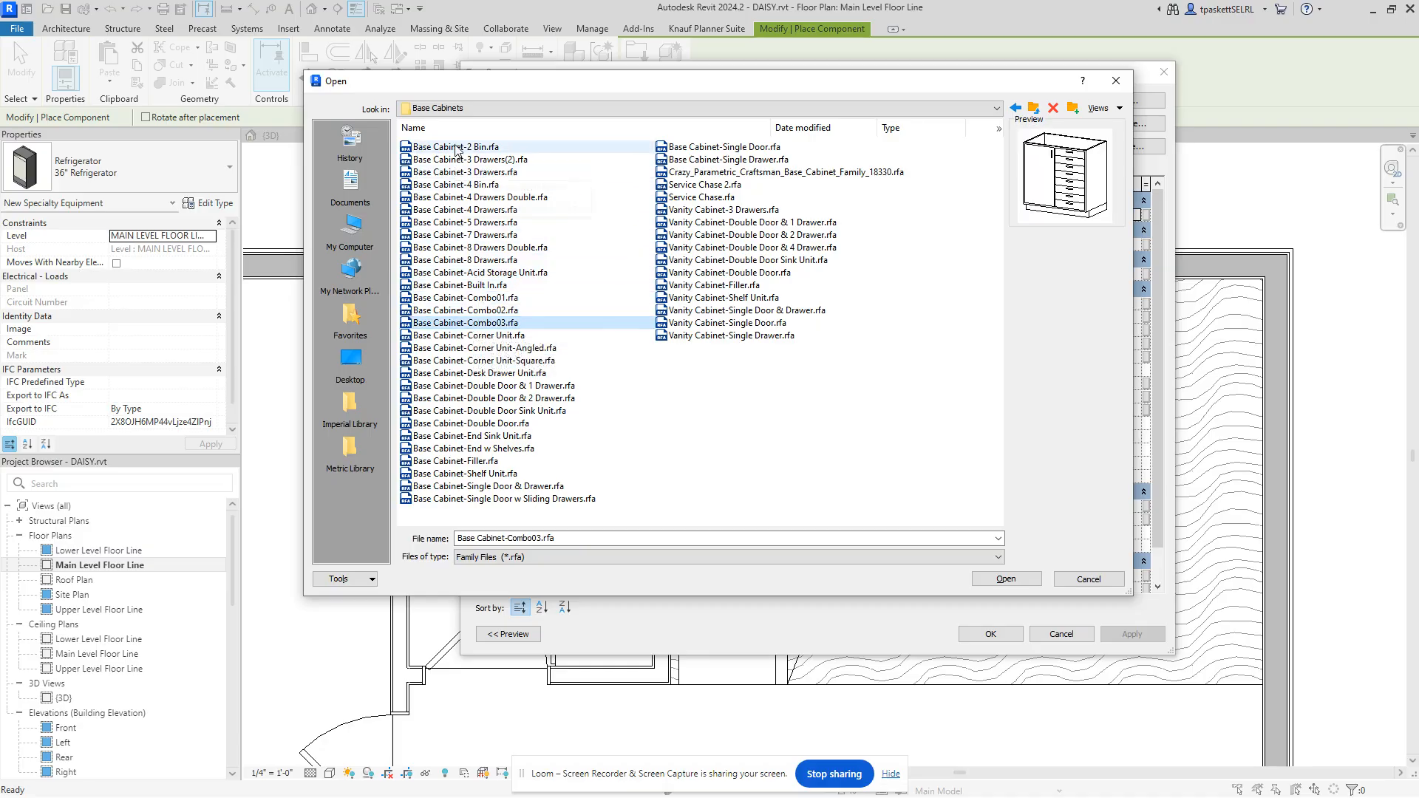
{"action": "left_click", "coordinate": [462, 147]}
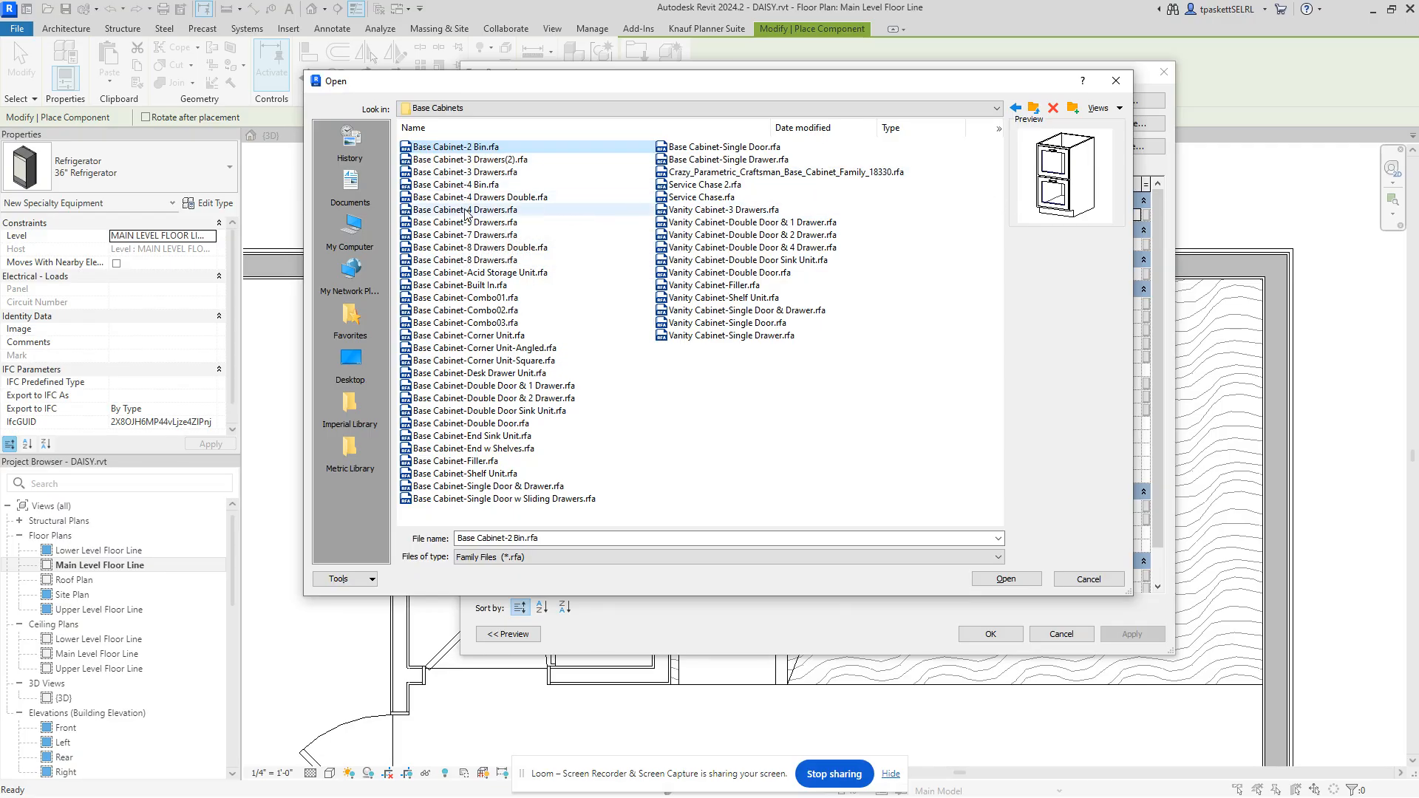
{"action": "left_click", "coordinate": [477, 412]}
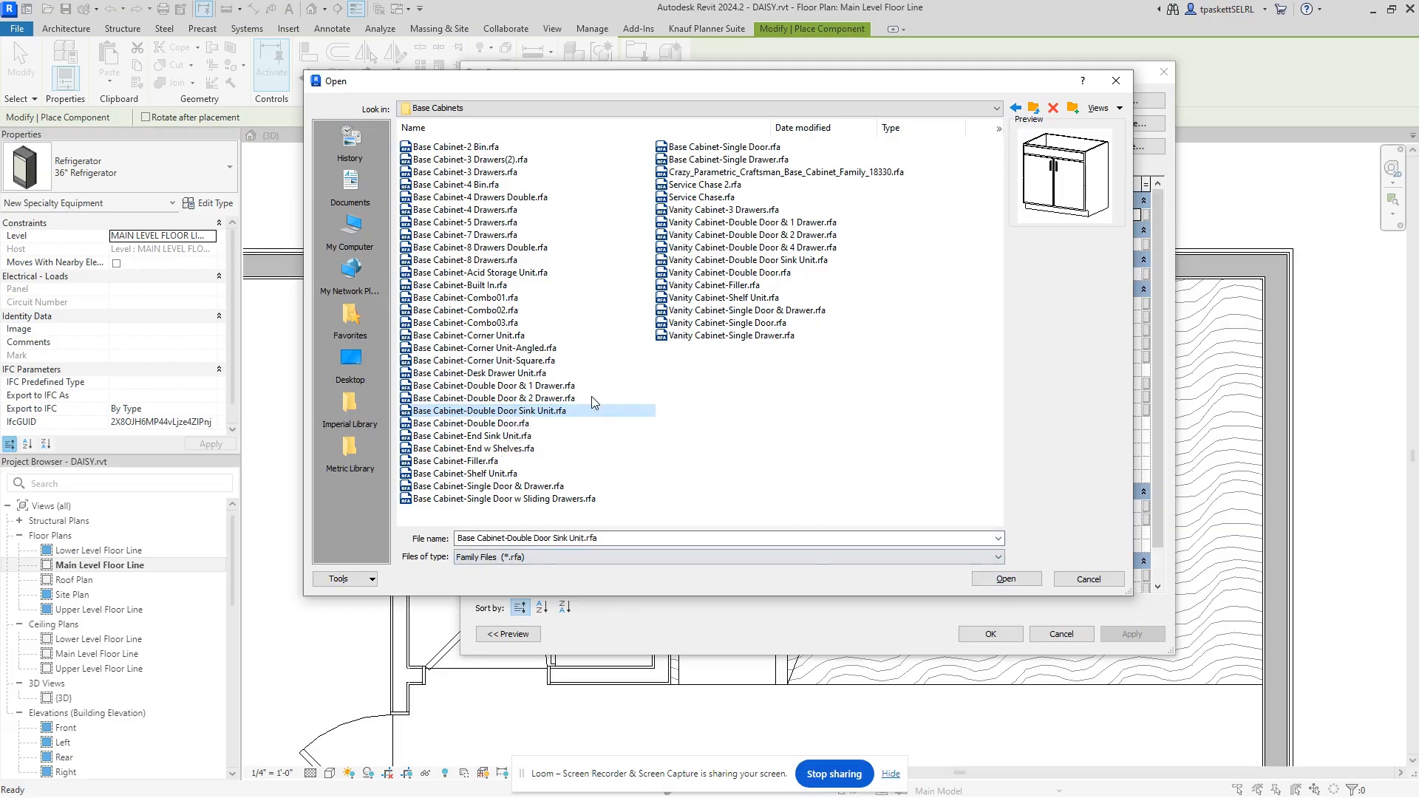
{"action": "left_click", "coordinate": [1030, 576]}
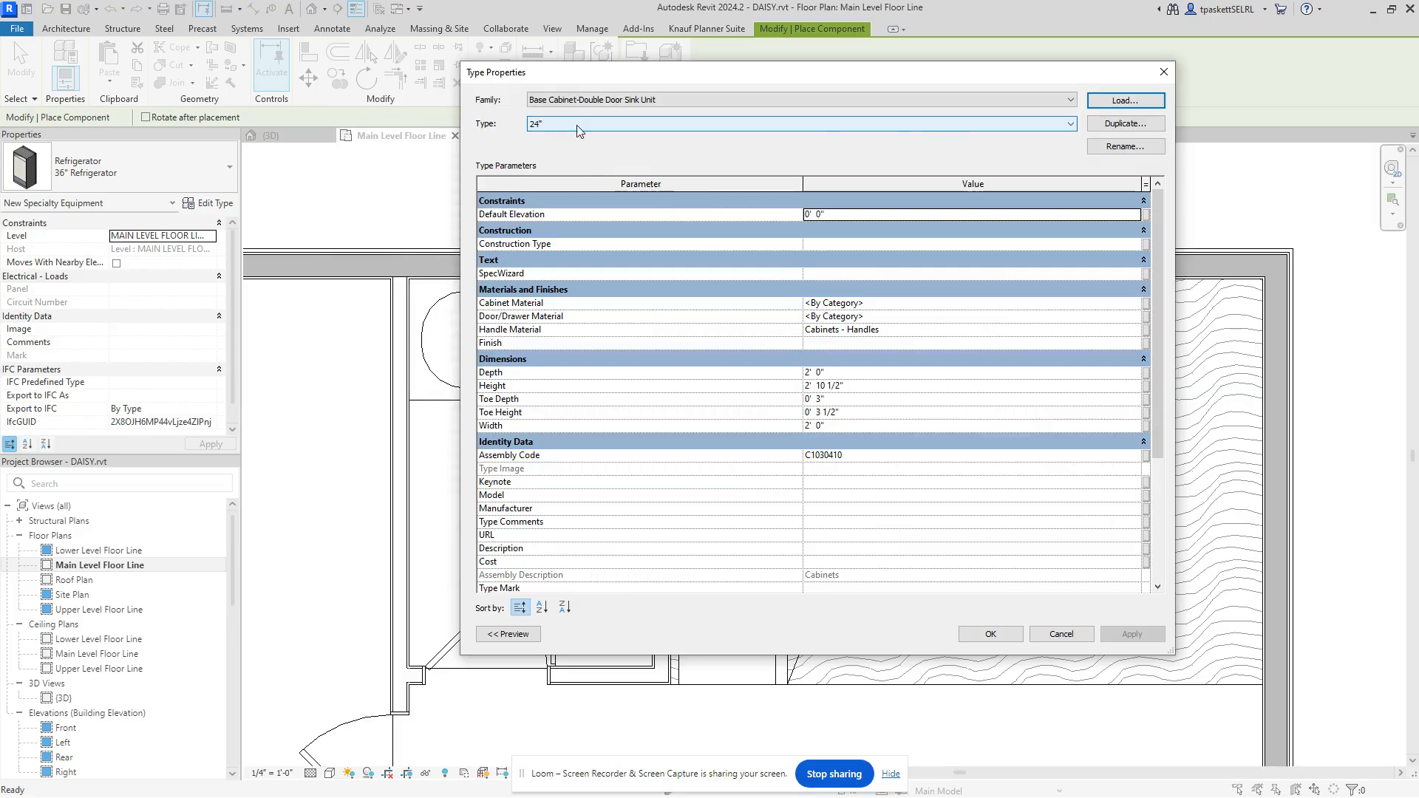
Step: Choose the 48" type so the sink cabinet is 4'-0" wide
{"action": "left_click", "coordinate": [1070, 124]}
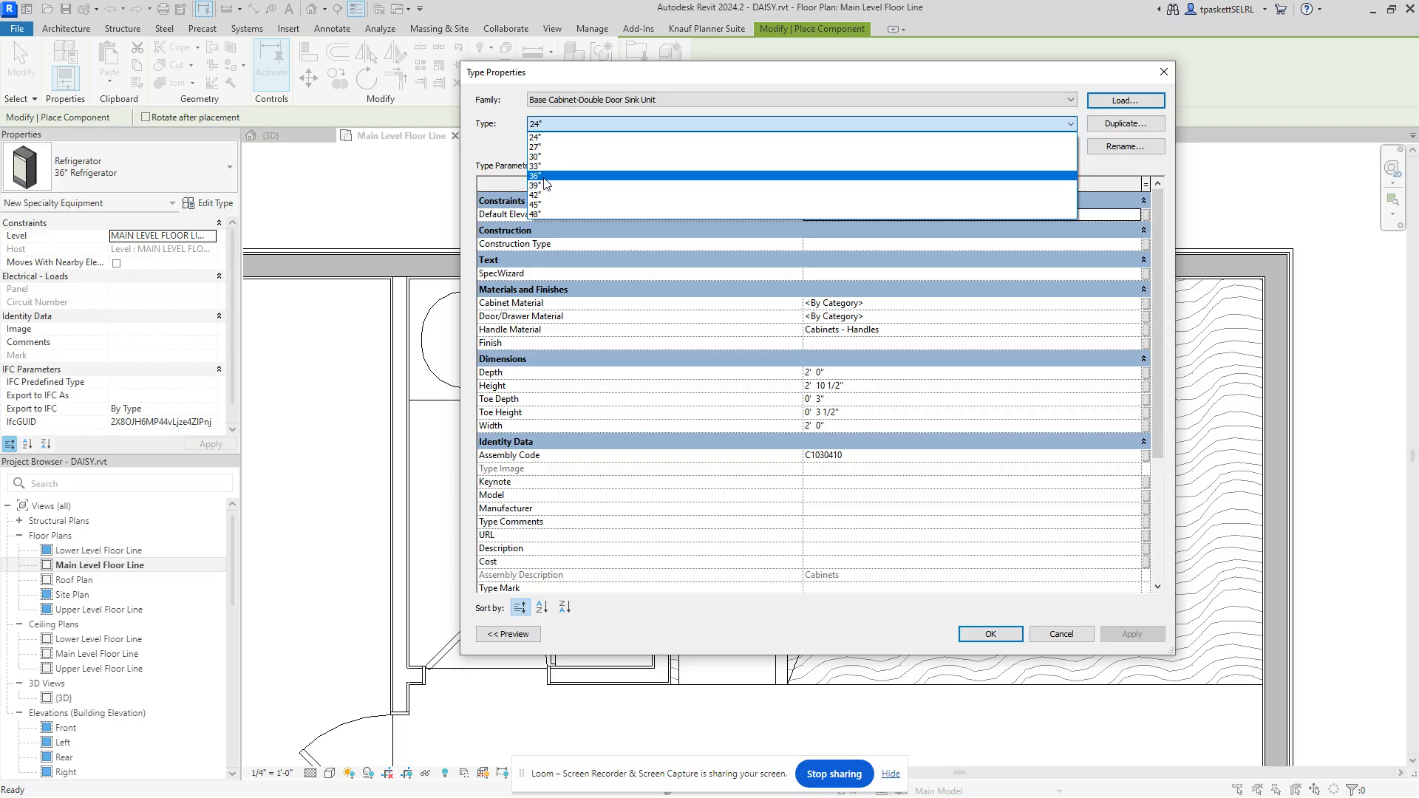
{"action": "left_click", "coordinate": [538, 215]}
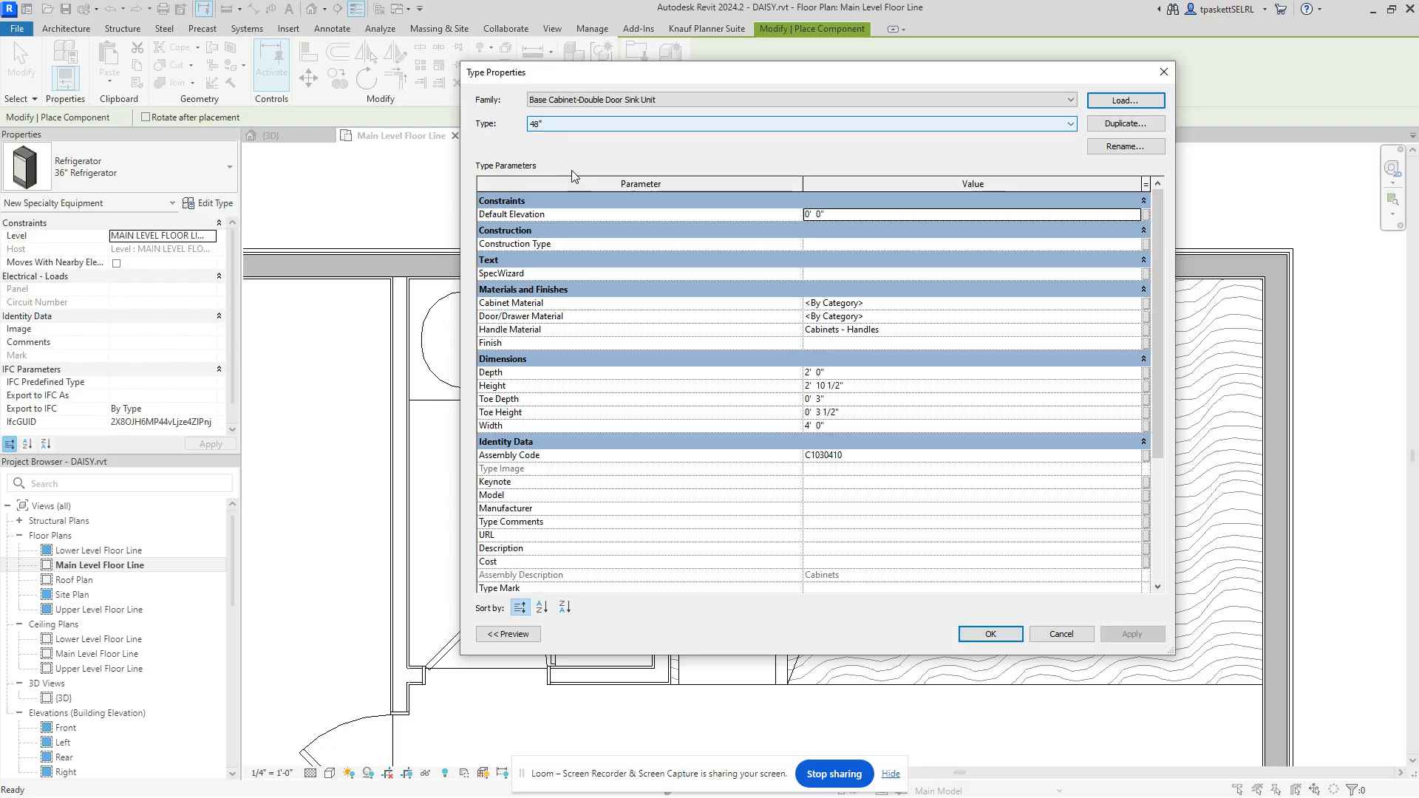
Step: Accept the 48" sink cabinet type and zoom out to place it in the Main Level plan
{"action": "left_click", "coordinate": [974, 634]}
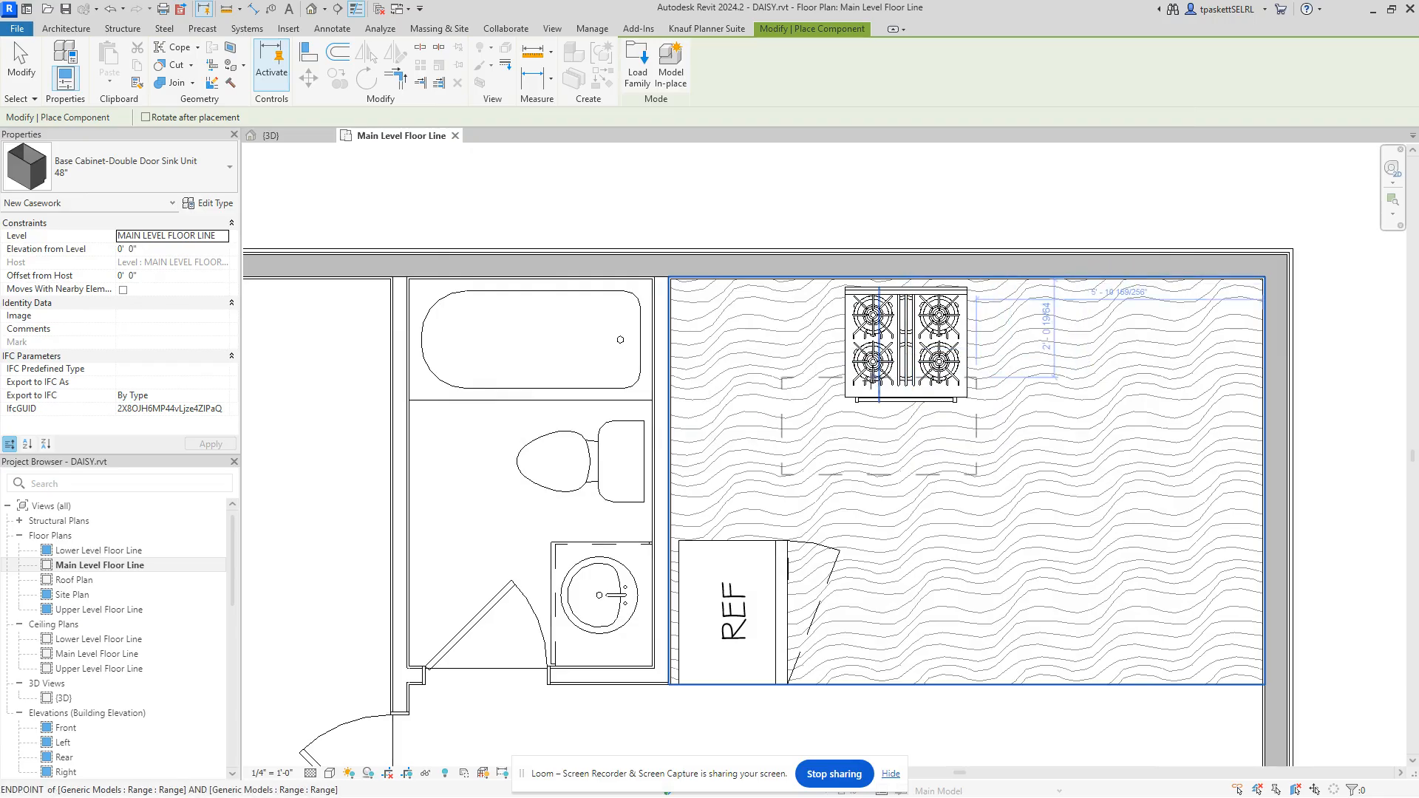
{"action": "scroll", "coordinate": [983, 210], "scroll_direction": "down", "scroll_amount": 2}
{"action": "scroll", "coordinate": [983, 210], "scroll_direction": "down", "scroll_amount": 2}
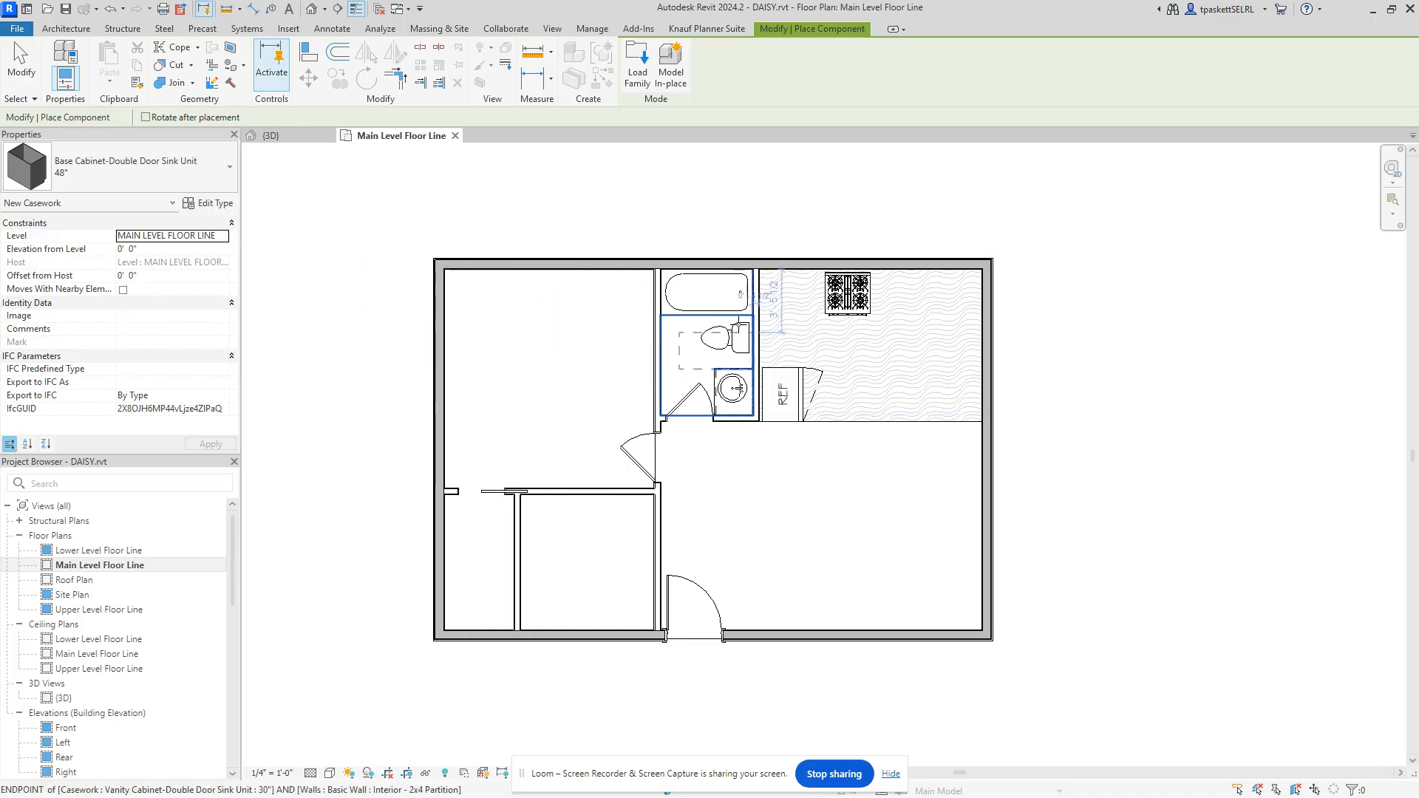
Step: Cancel twice from the right-click menu to exit Place Component
{"action": "scroll", "coordinate": [798, 316], "scroll_direction": "up", "scroll_amount": 4}
{"action": "scroll", "coordinate": [798, 315], "scroll_direction": "up", "scroll_amount": 1}
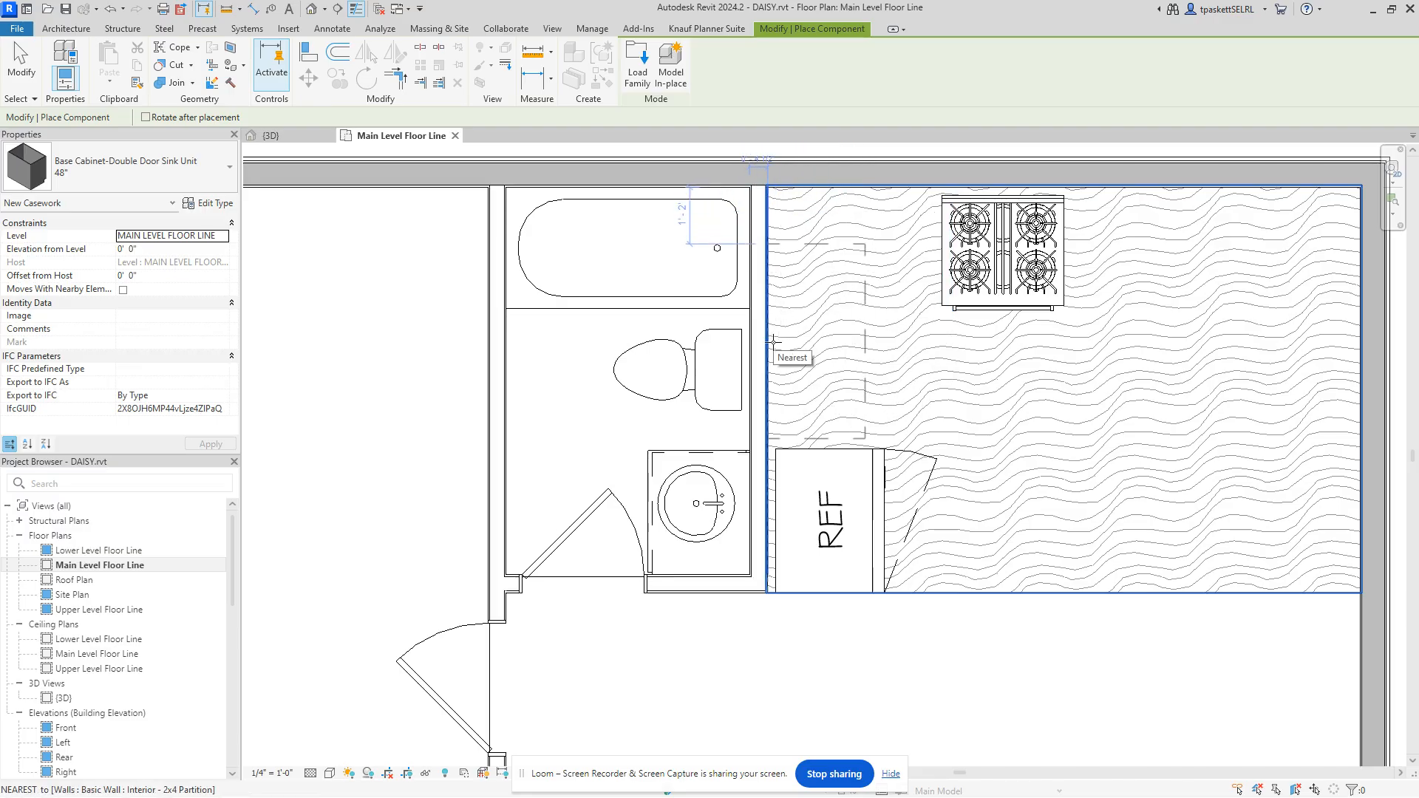
{"action": "right_click", "coordinate": [896, 354]}
{"action": "left_click", "coordinate": [921, 362]}
{"action": "scroll", "coordinate": [935, 358], "scroll_direction": "down", "scroll_amount": 1}
{"action": "right_click", "coordinate": [939, 360]}
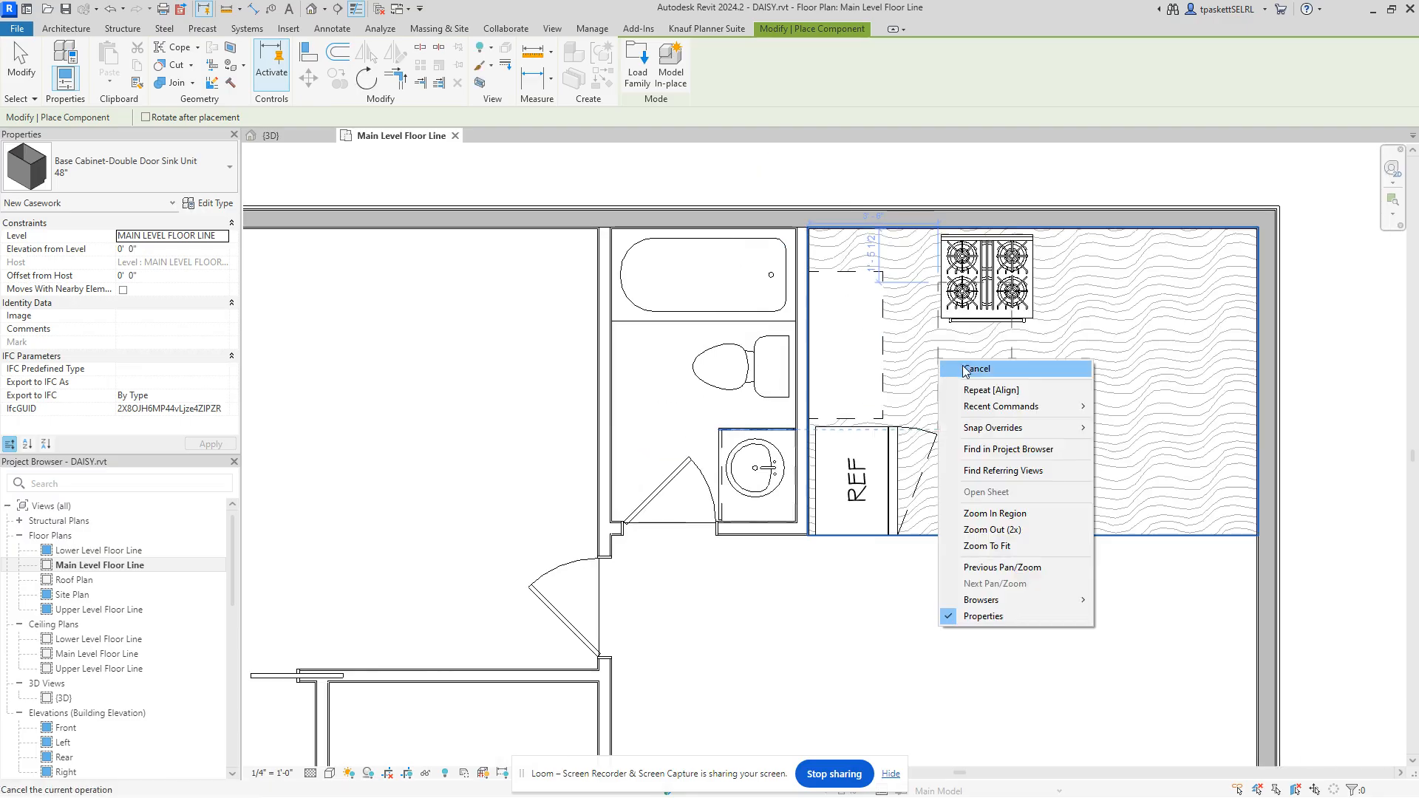
{"action": "left_click", "coordinate": [964, 366]}
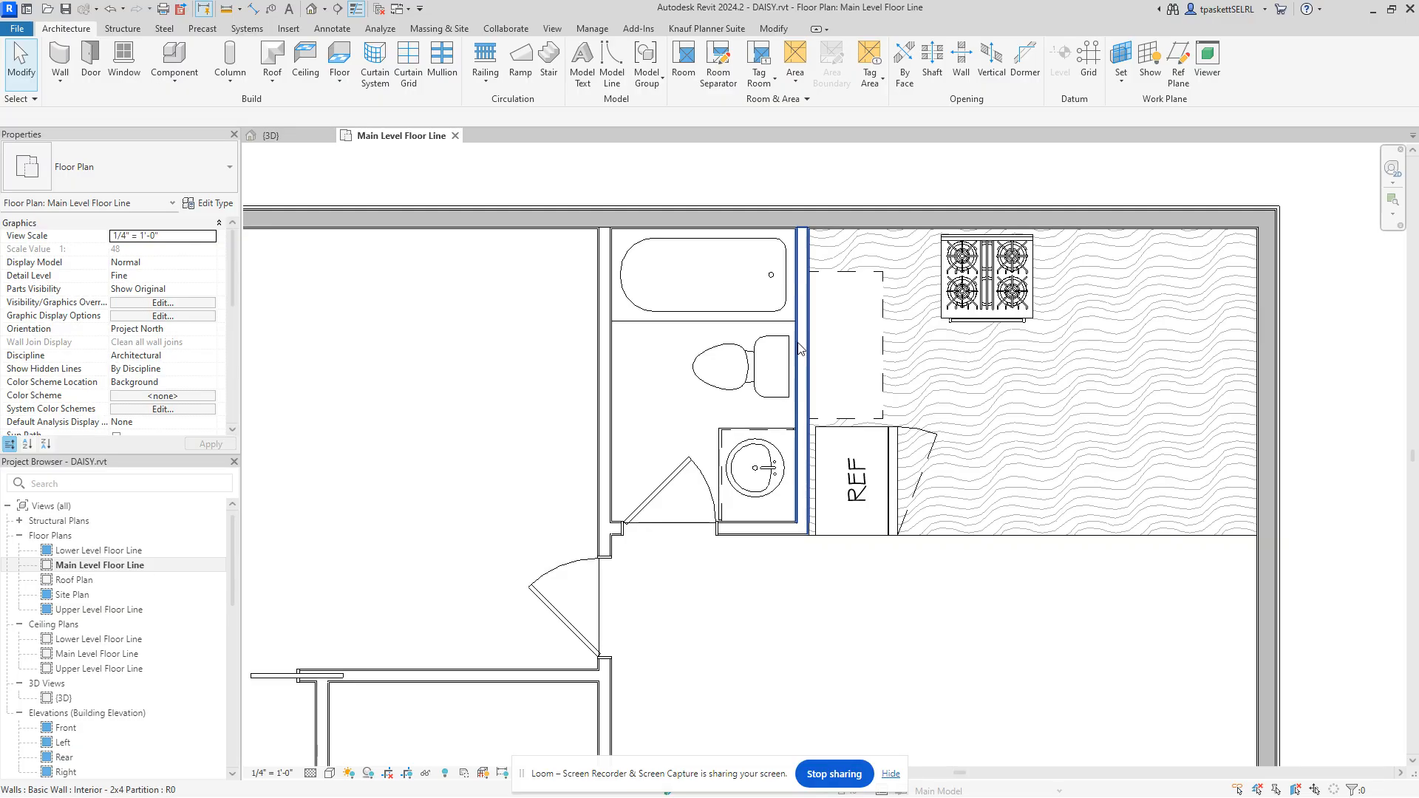
Step: Slide the range right along the top wall and move the refrigerator down
{"action": "left_click", "coordinate": [1026, 297]}
{"action": "left_click_drag", "start_coordinate": [1026, 298], "coordinate": [1094, 297]}
{"action": "left_click_drag", "start_coordinate": [893, 503], "coordinate": [890, 525]}
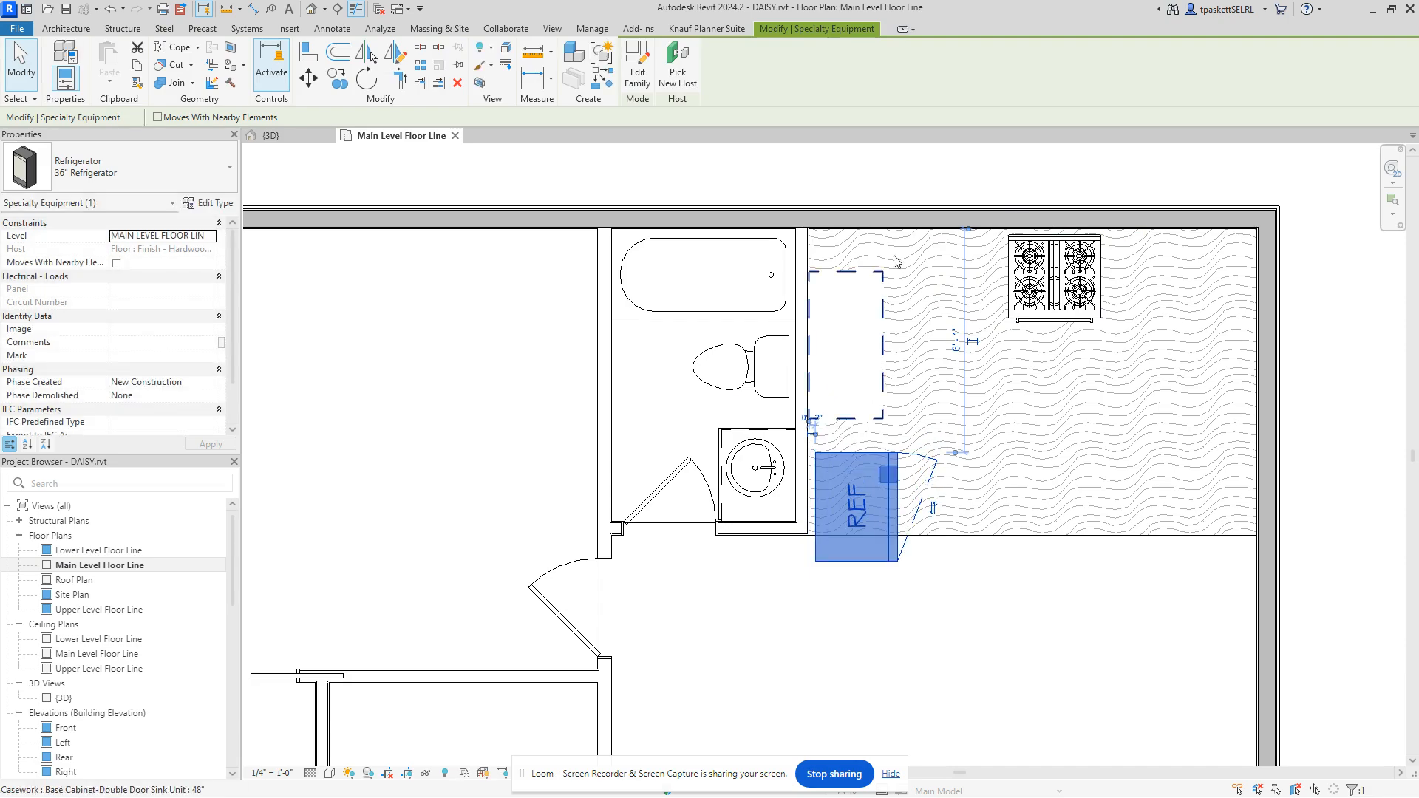
Step: Move the 48" sink cabinet against the bathroom wall just above the refrigerator
{"action": "left_click", "coordinate": [881, 338]}
{"action": "left_click_drag", "start_coordinate": [880, 372], "coordinate": [881, 348]}
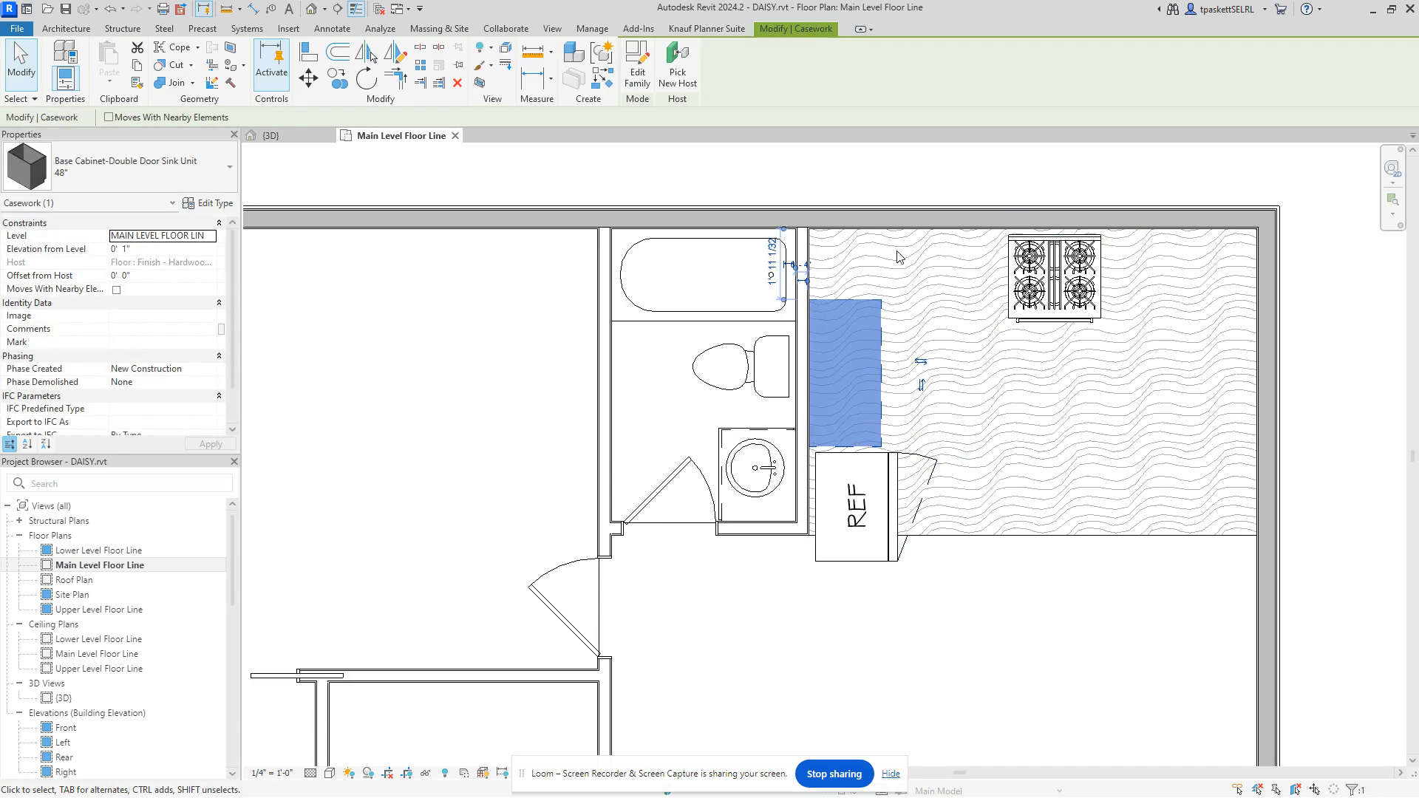
{"action": "scroll", "coordinate": [914, 288], "scroll_direction": "down", "scroll_amount": 1}
{"action": "scroll", "coordinate": [913, 288], "scroll_direction": "down", "scroll_amount": 2}
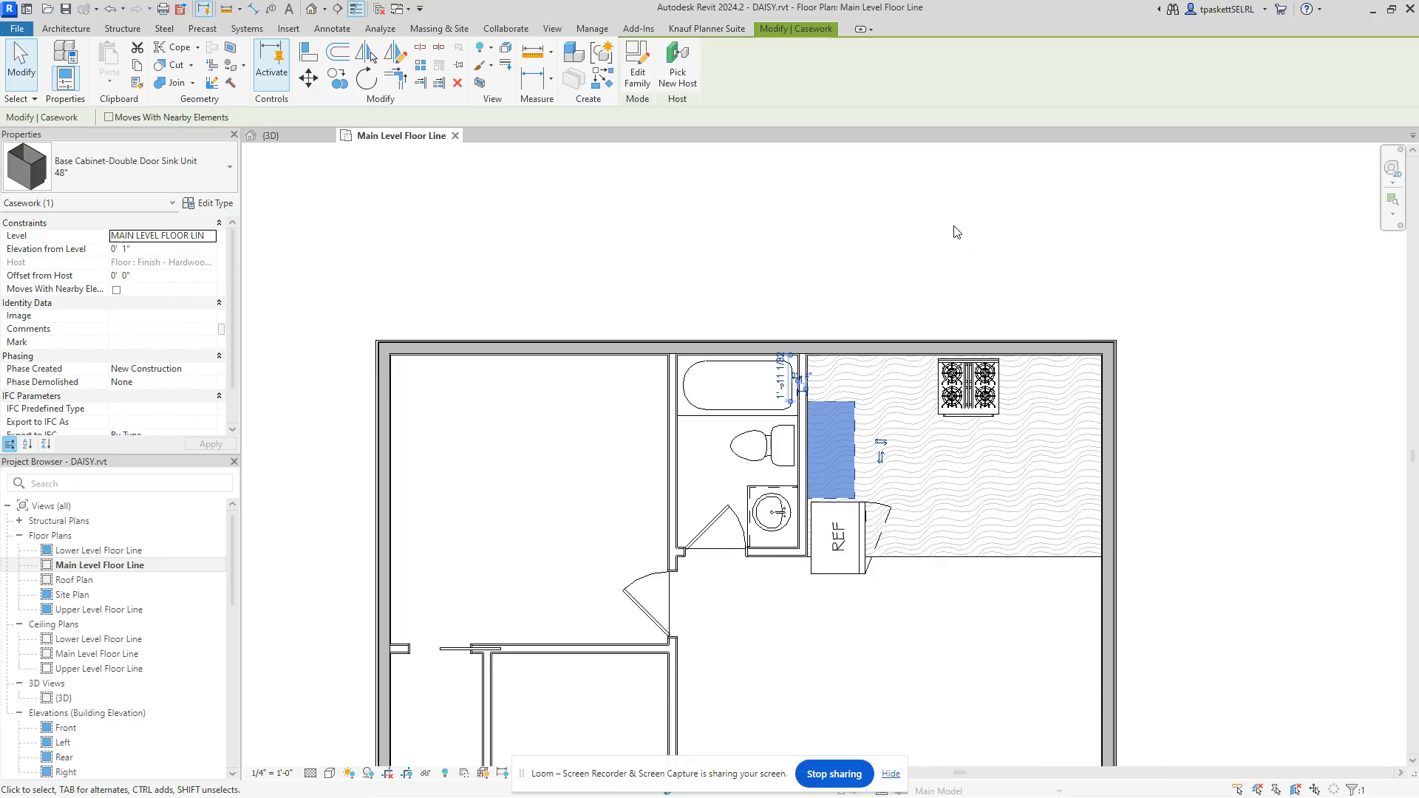
{"action": "scroll", "coordinate": [846, 405], "scroll_direction": "up", "scroll_amount": 1}
Step: Set the sink cabinet's temporary dimension to the top kitchen wall to 2' - 0", then deselect it
{"action": "scroll", "coordinate": [843, 403], "scroll_direction": "up", "scroll_amount": 3}
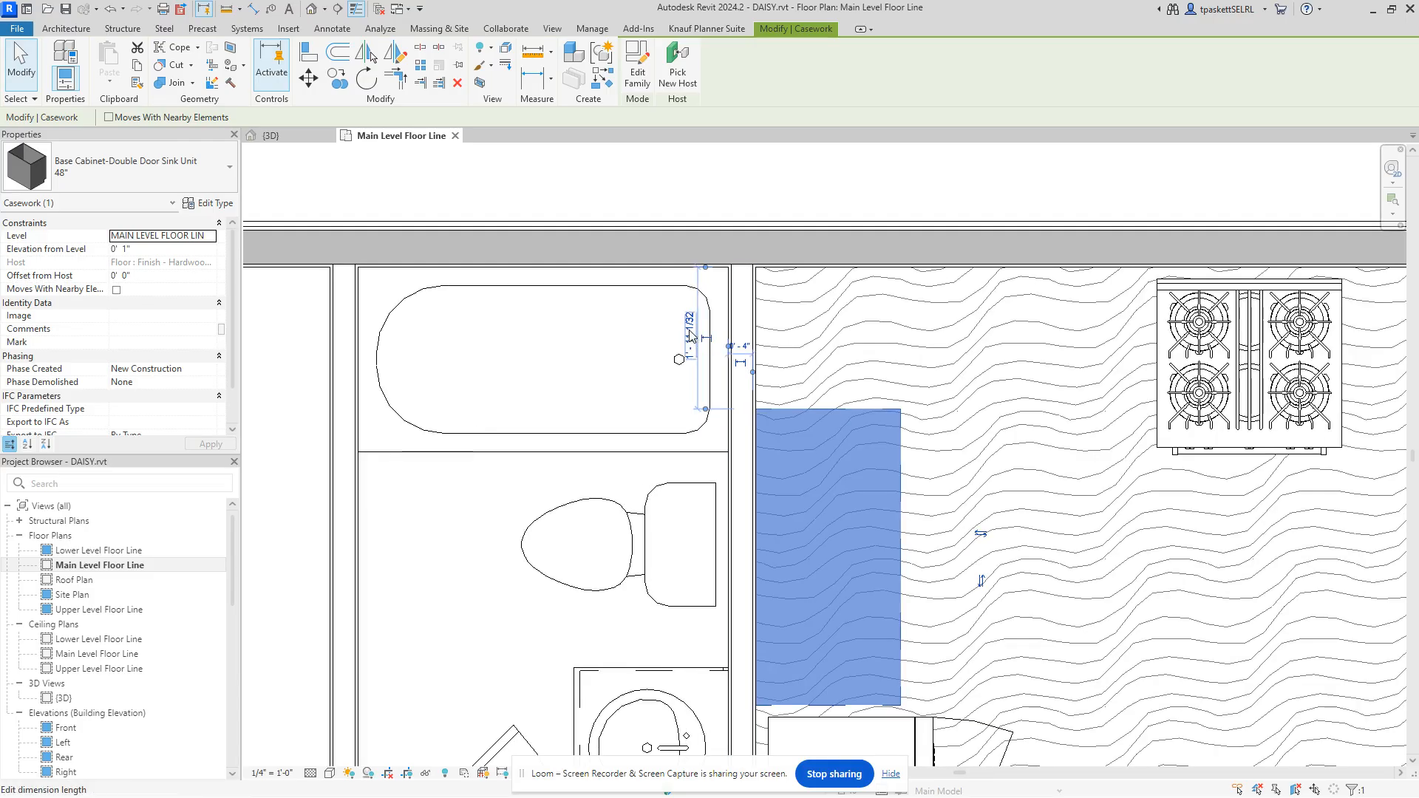
{"action": "left_click", "coordinate": [694, 347]}
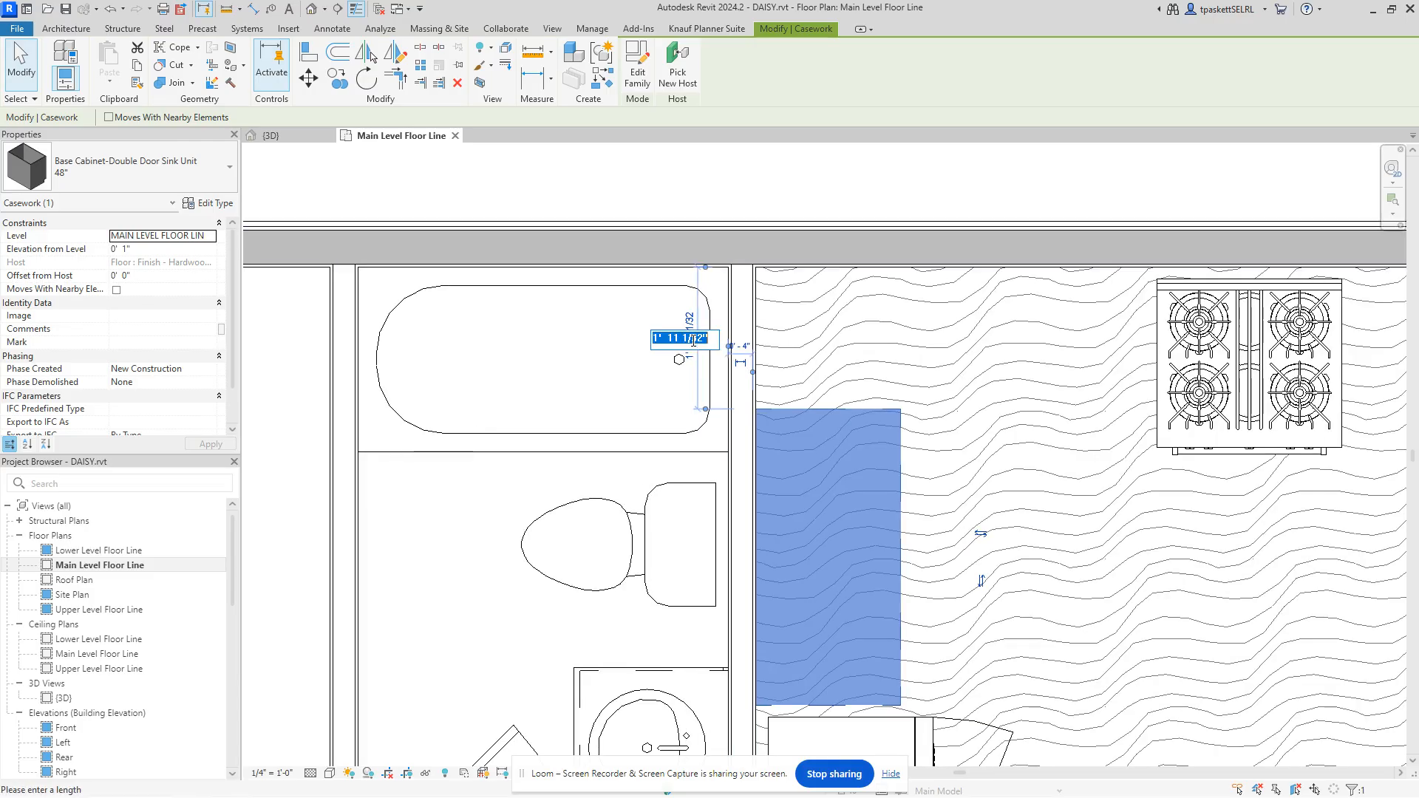
{"action": "type", "text": "2"}
{"action": "key", "text": "Return"}
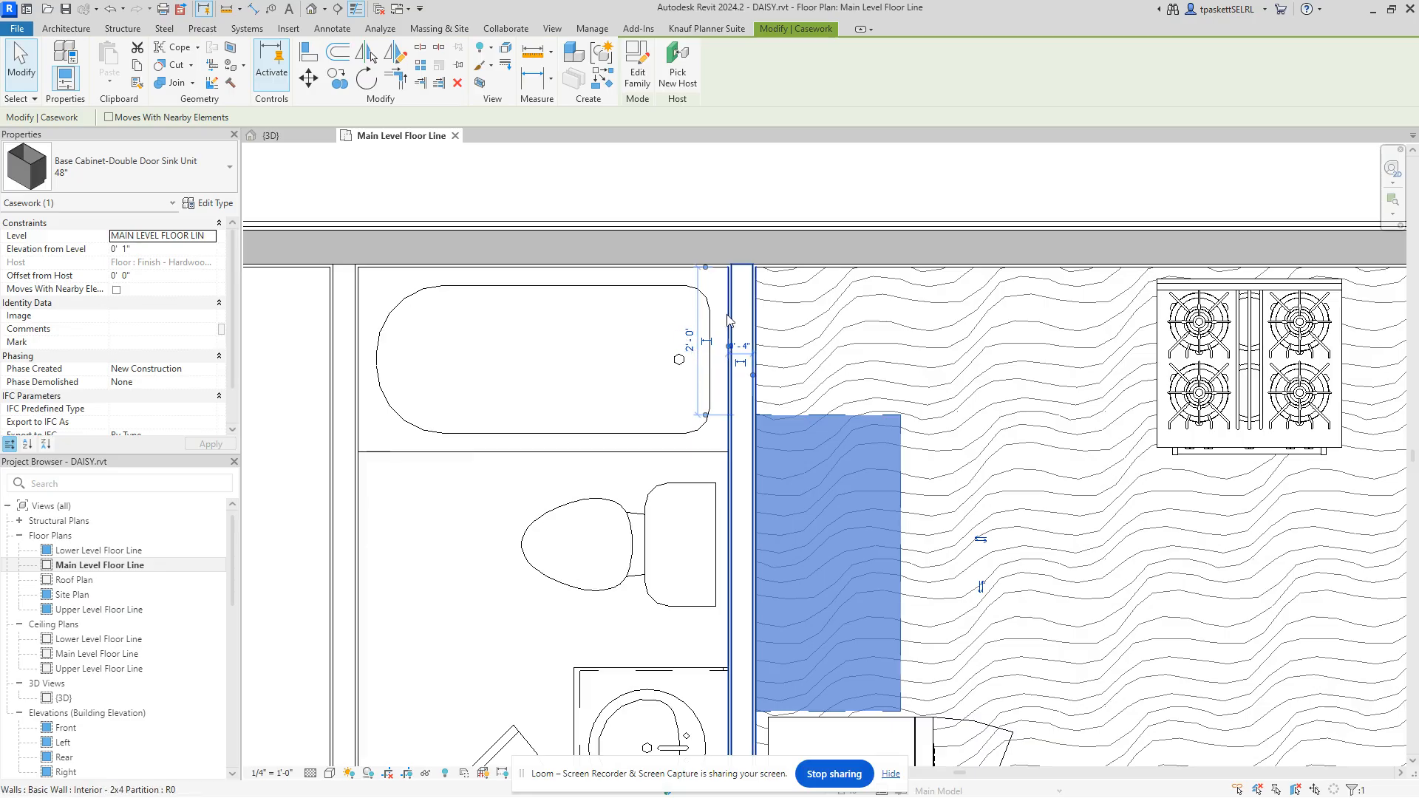
{"action": "scroll", "coordinate": [834, 353], "scroll_direction": "down", "scroll_amount": 3}
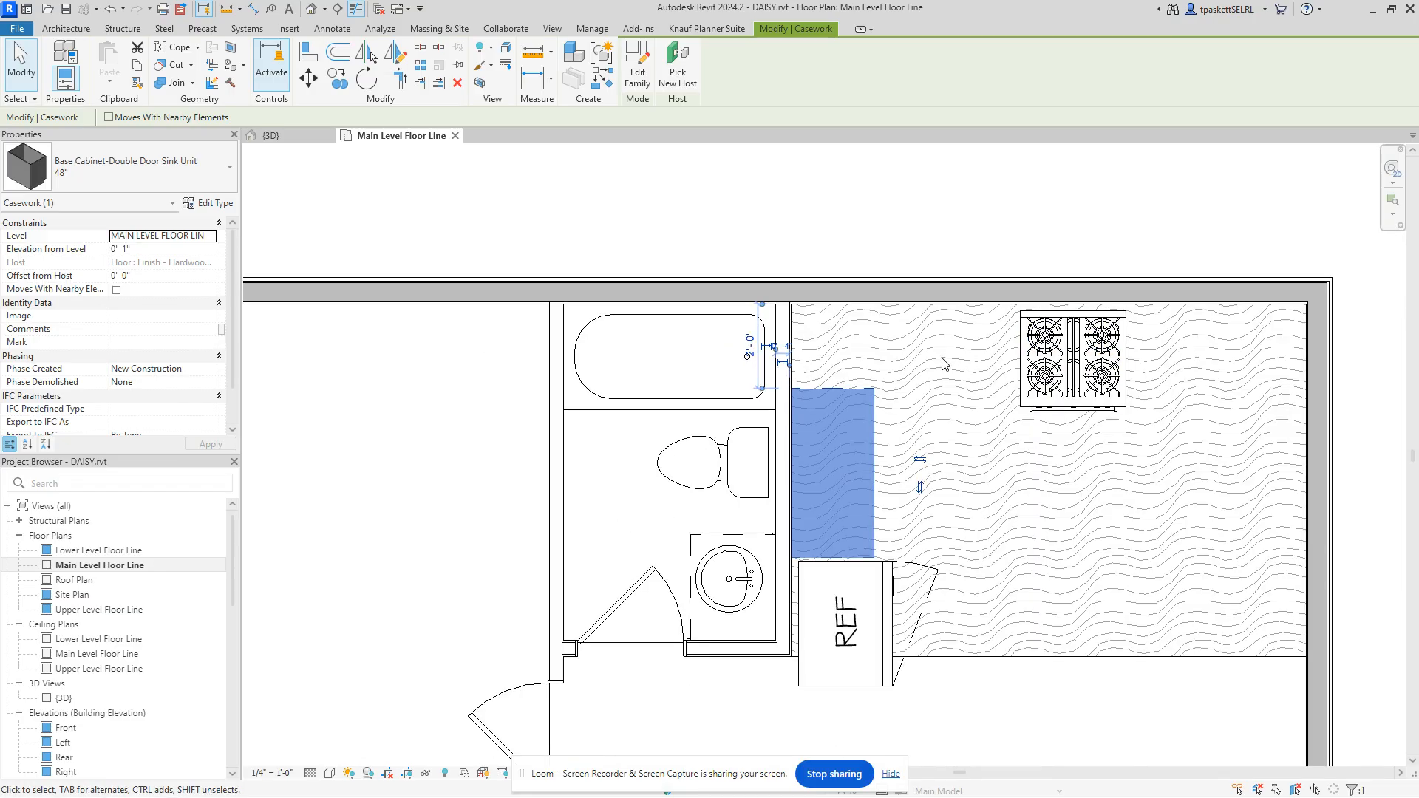
{"action": "key", "text": "Escape"}
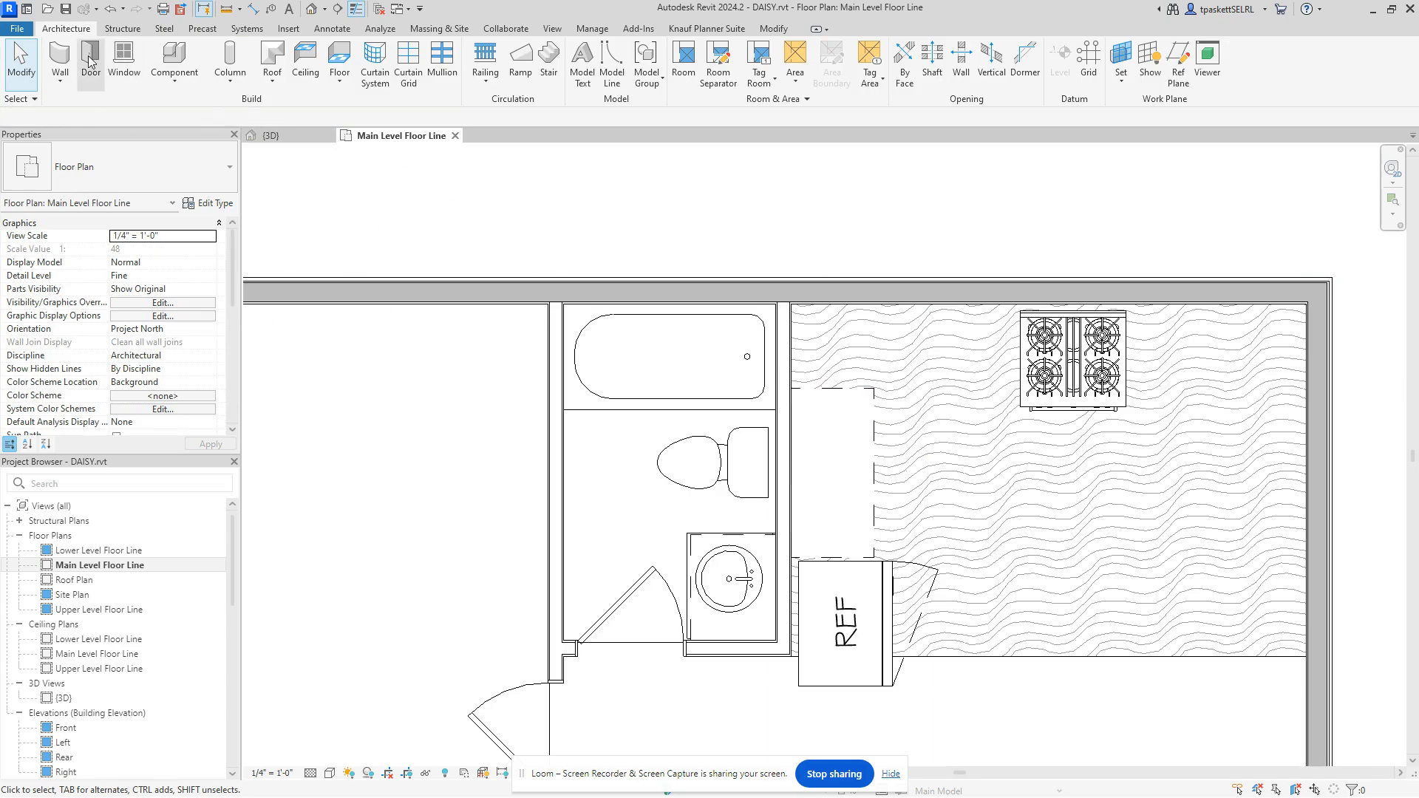
Step: Start a new Component placement and open the 48" Base Cabinet-Double Door Sink Unit's type properties
{"action": "left_click", "coordinate": [170, 59]}
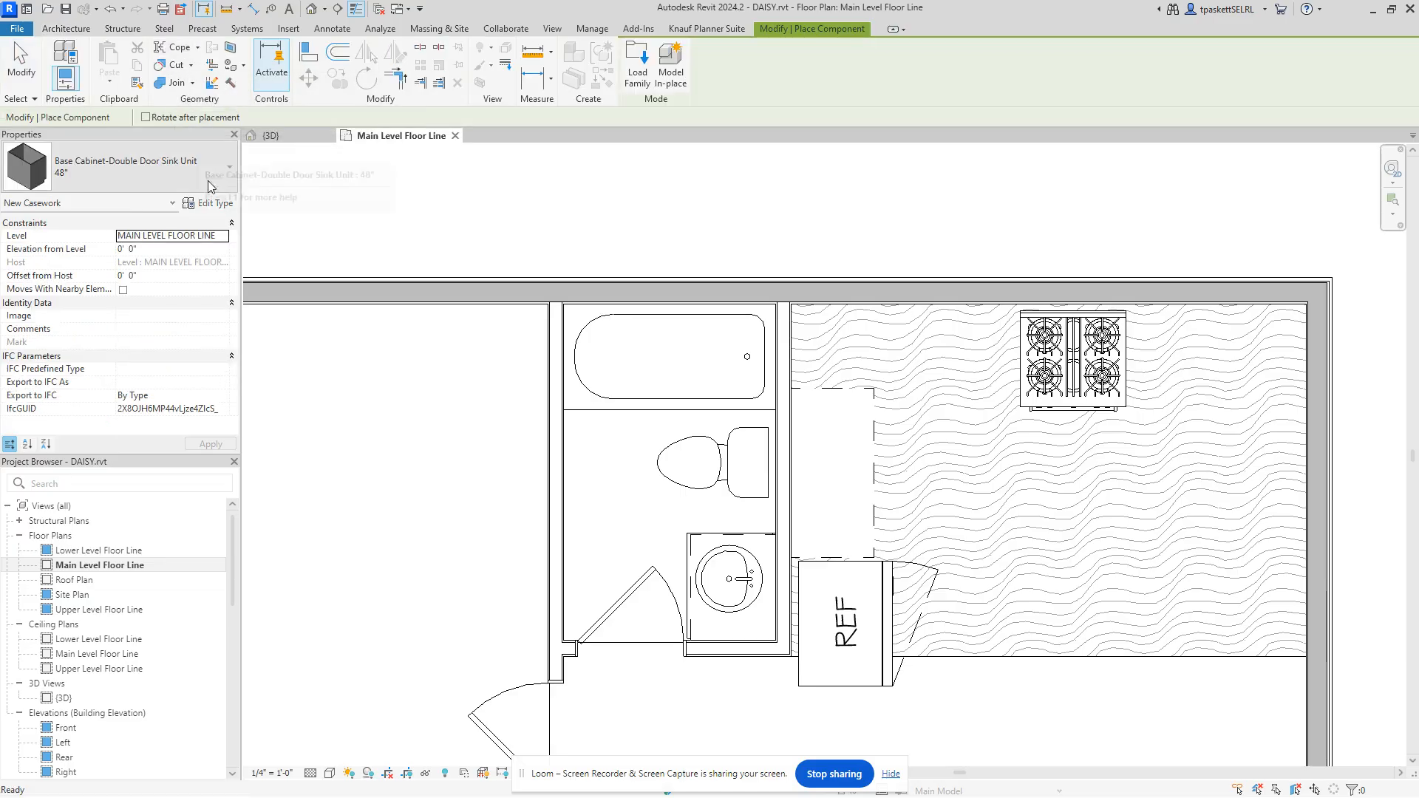
{"action": "left_click", "coordinate": [217, 204]}
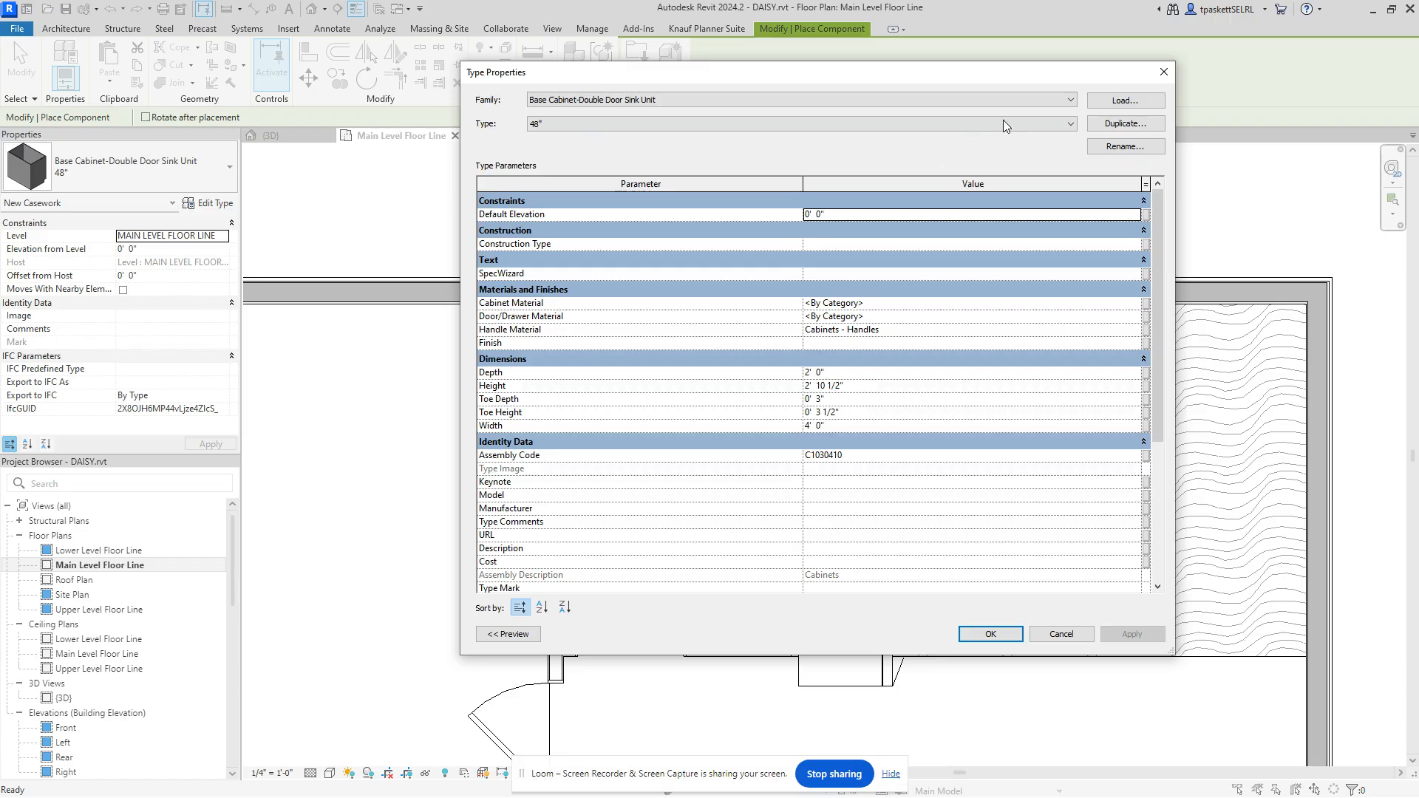
Step: Load Base Cabinet-3 Drawers(2).rfa and accept its 18" type for placement
{"action": "left_click", "coordinate": [1126, 101]}
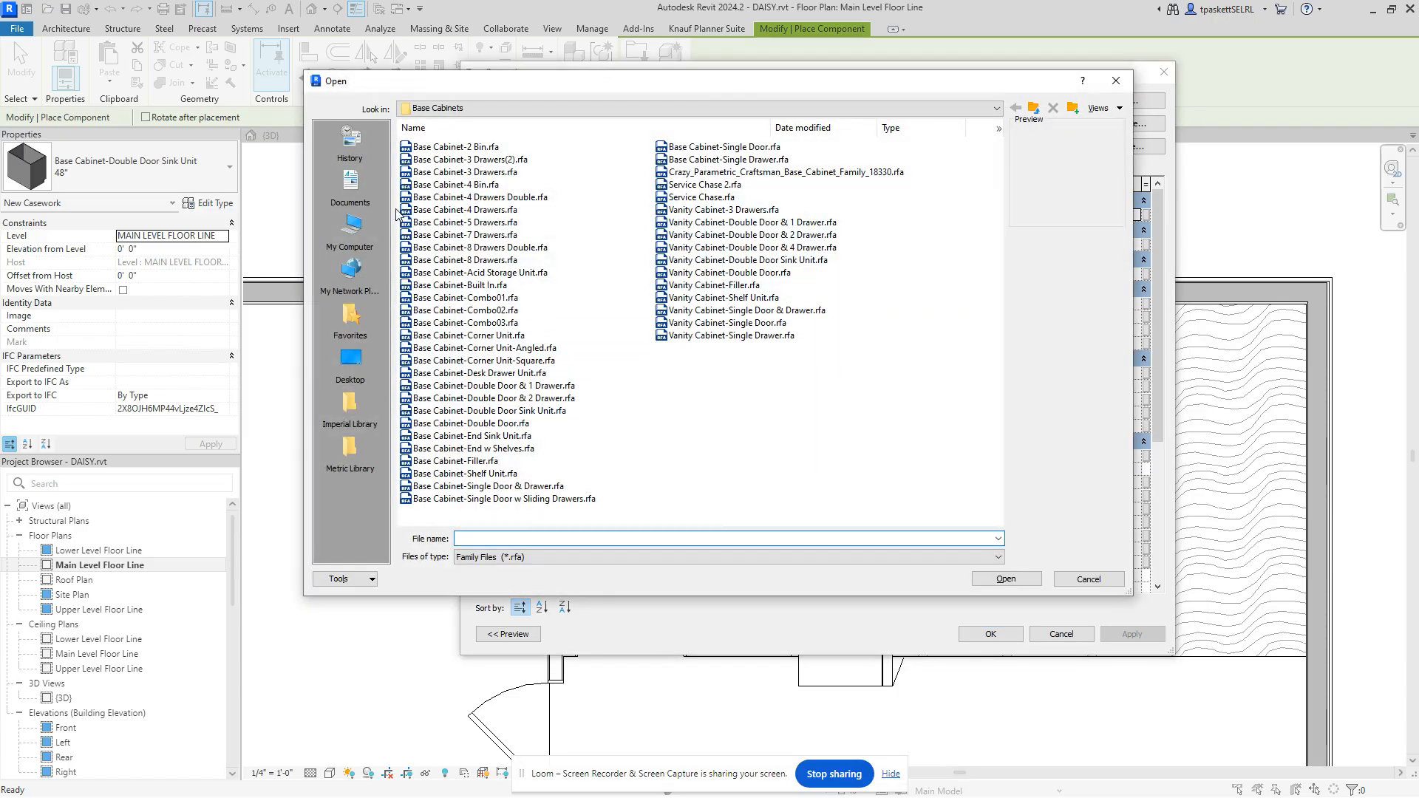
{"action": "left_click", "coordinate": [464, 161]}
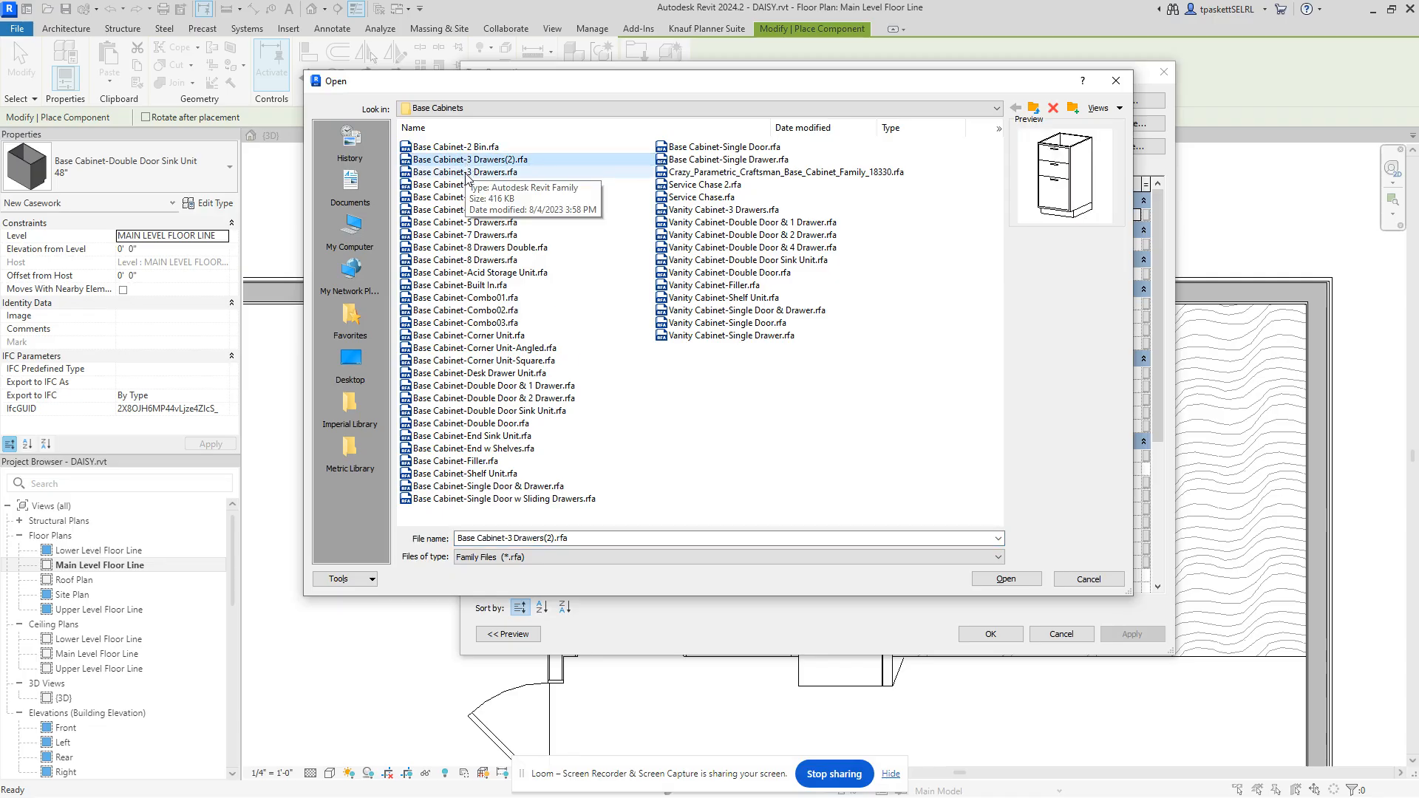
{"action": "left_click", "coordinate": [996, 584]}
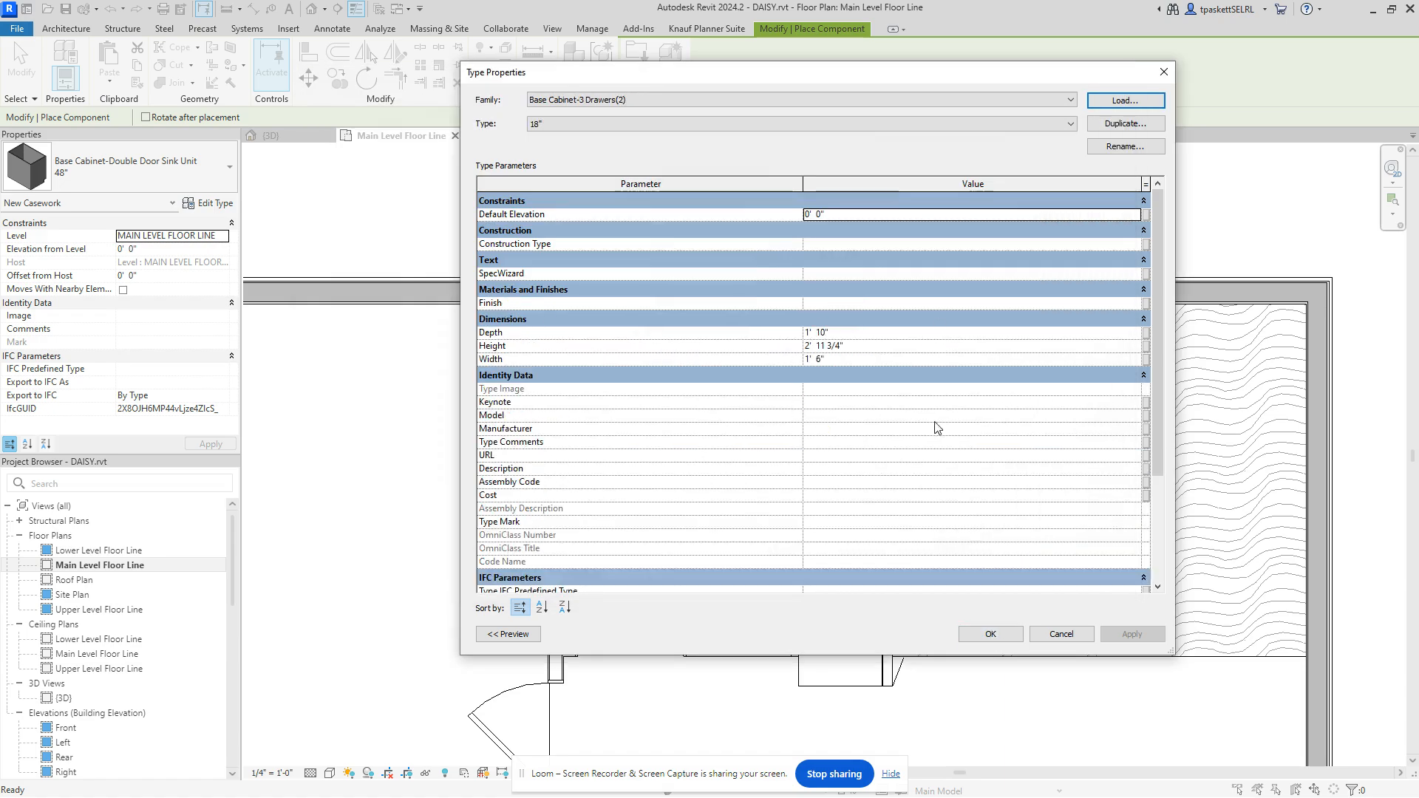
{"action": "left_click", "coordinate": [1017, 634]}
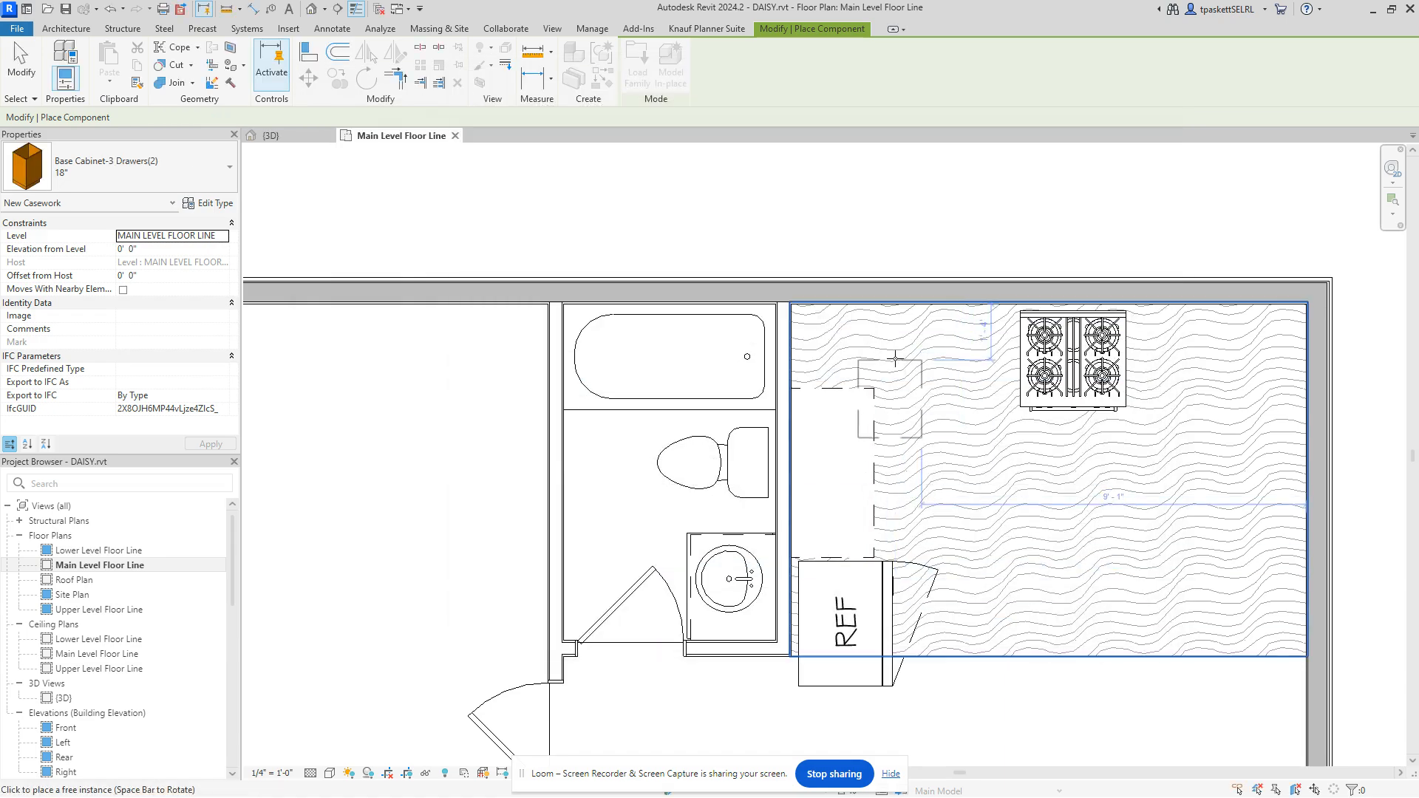
Step: Place the 18" three-drawer base cabinet against the top kitchen wall
{"action": "left_click", "coordinate": [910, 305]}
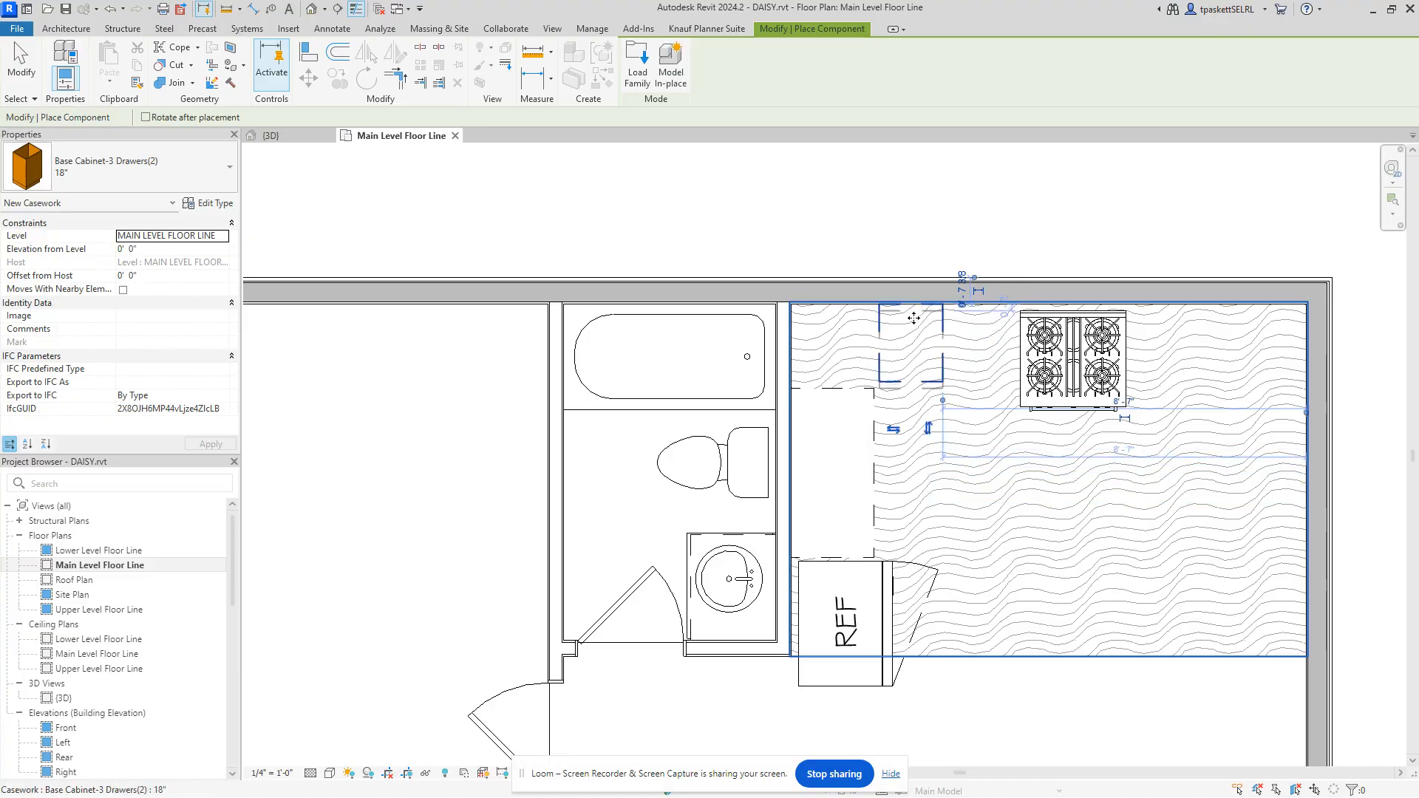
{"action": "right_click", "coordinate": [951, 363]}
{"action": "left_click", "coordinate": [972, 374]}
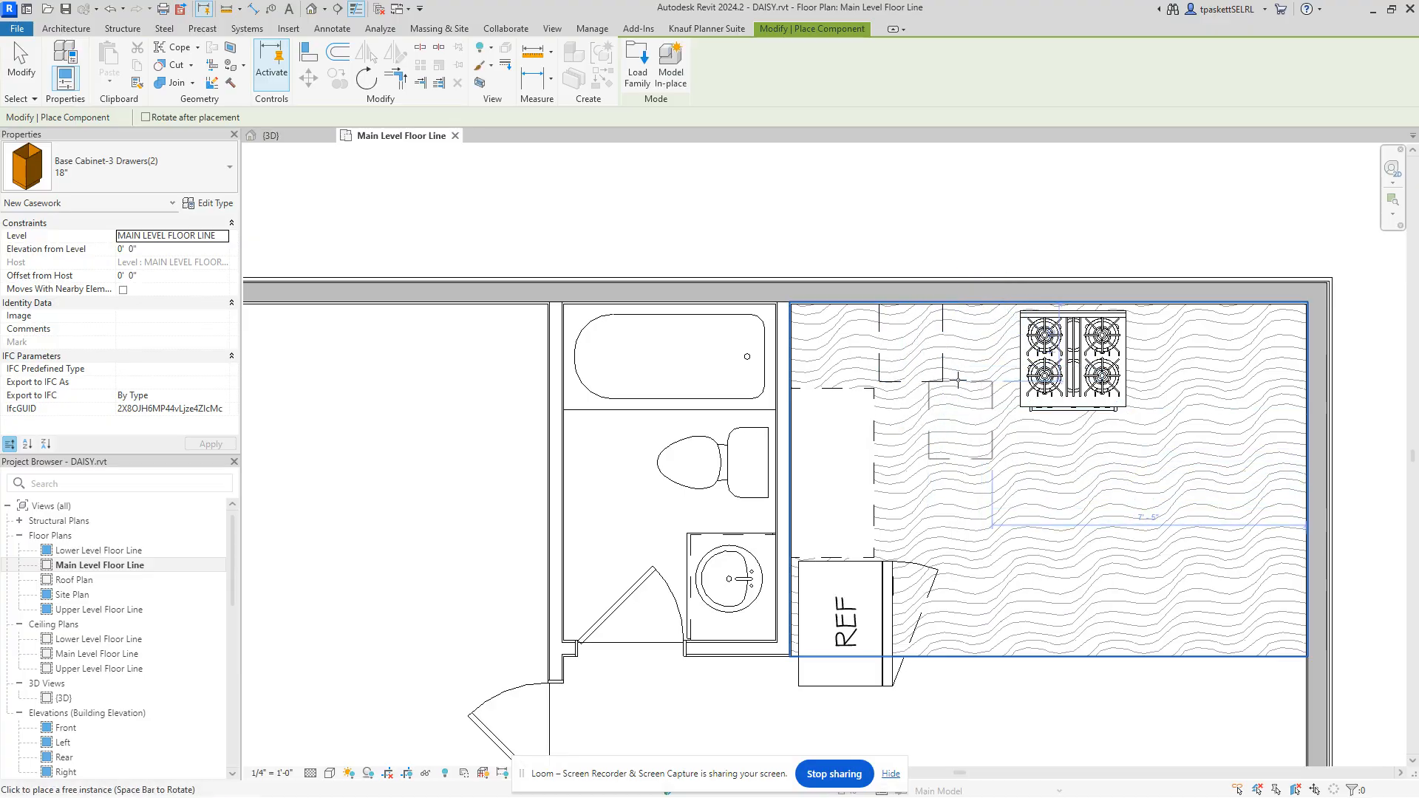
Step: End placement and slide the range left beside the new cabinet
{"action": "right_click", "coordinate": [960, 381]}
{"action": "left_click", "coordinate": [990, 391]}
{"action": "left_click_drag", "start_coordinate": [1053, 365], "coordinate": [990, 365]}
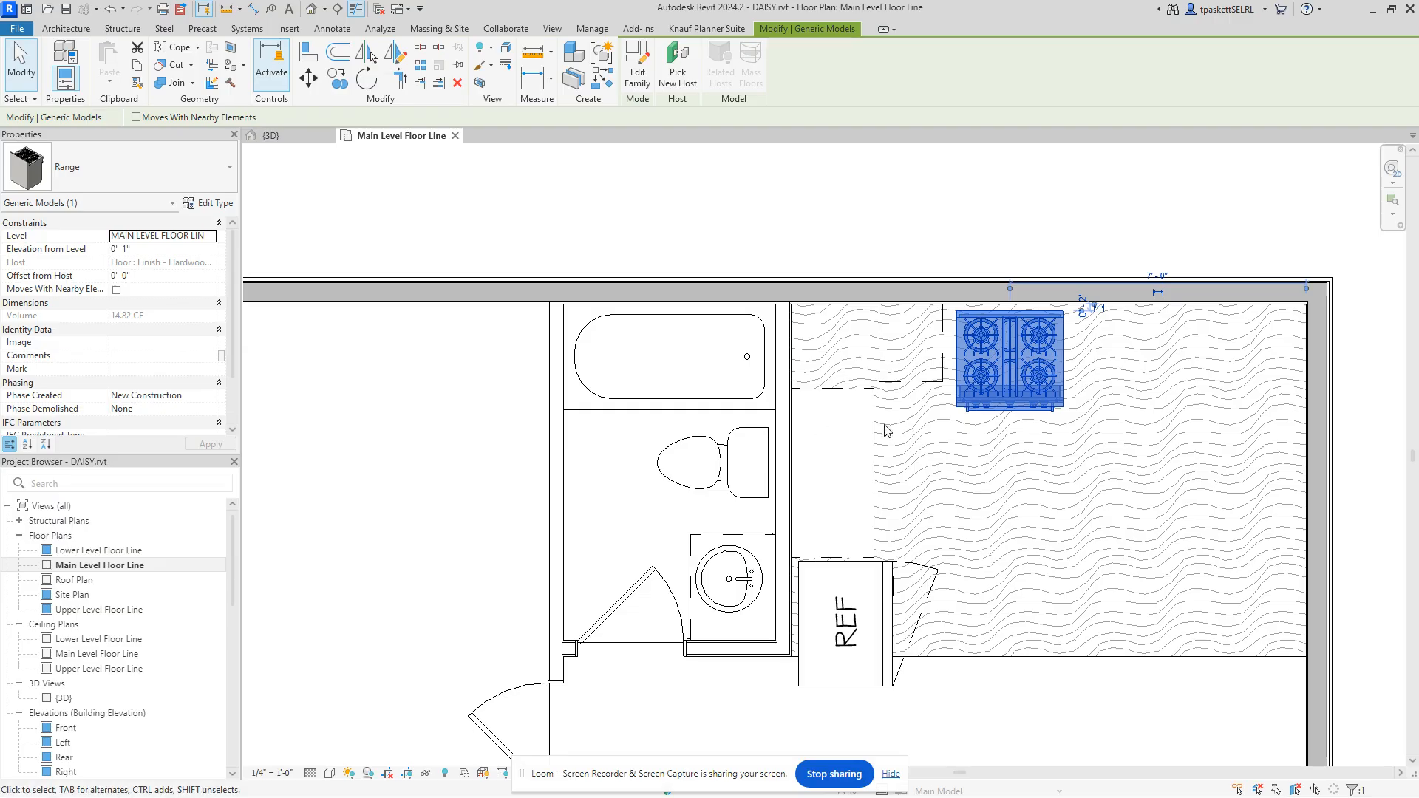
{"action": "scroll", "coordinate": [896, 325], "scroll_direction": "up", "scroll_amount": 3}
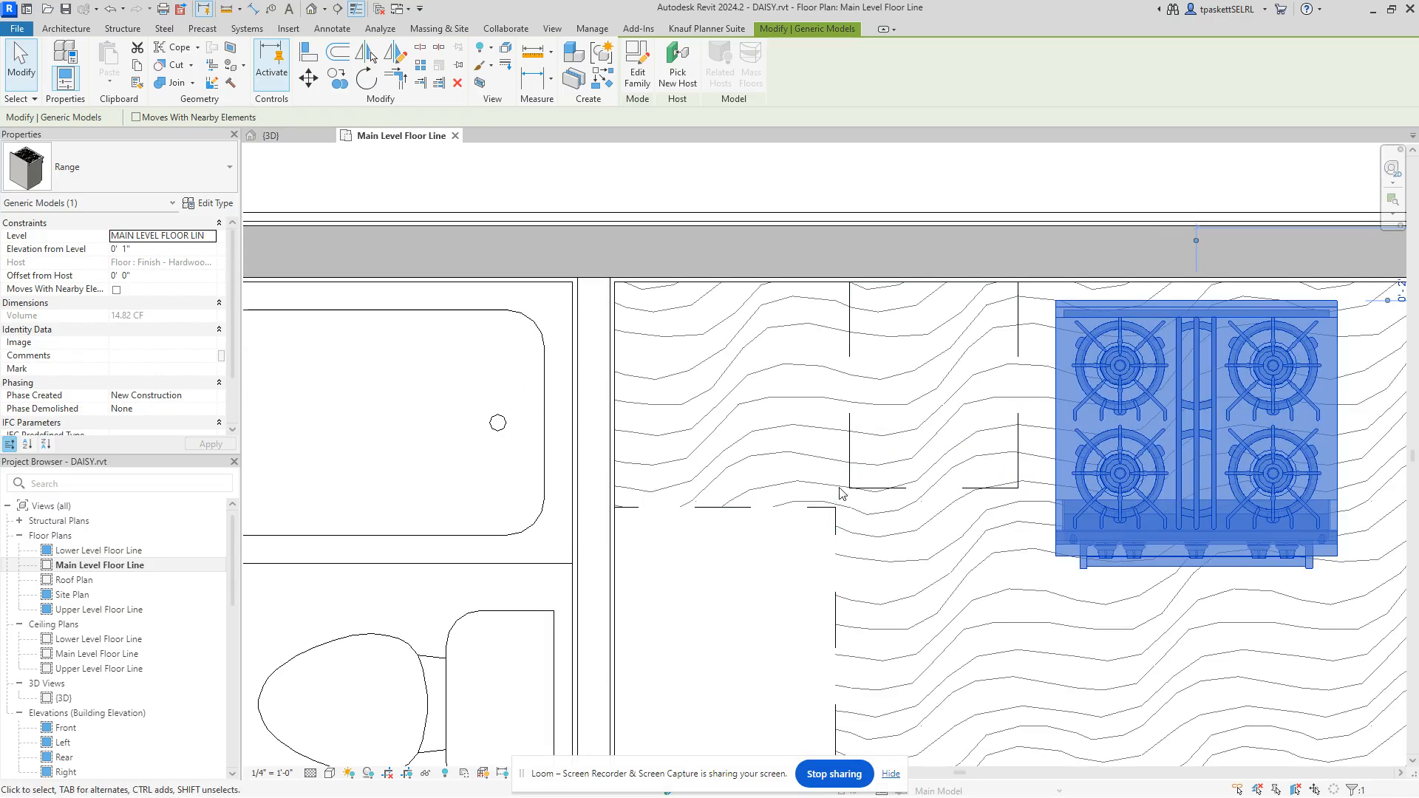
{"action": "left_click", "coordinate": [878, 486]}
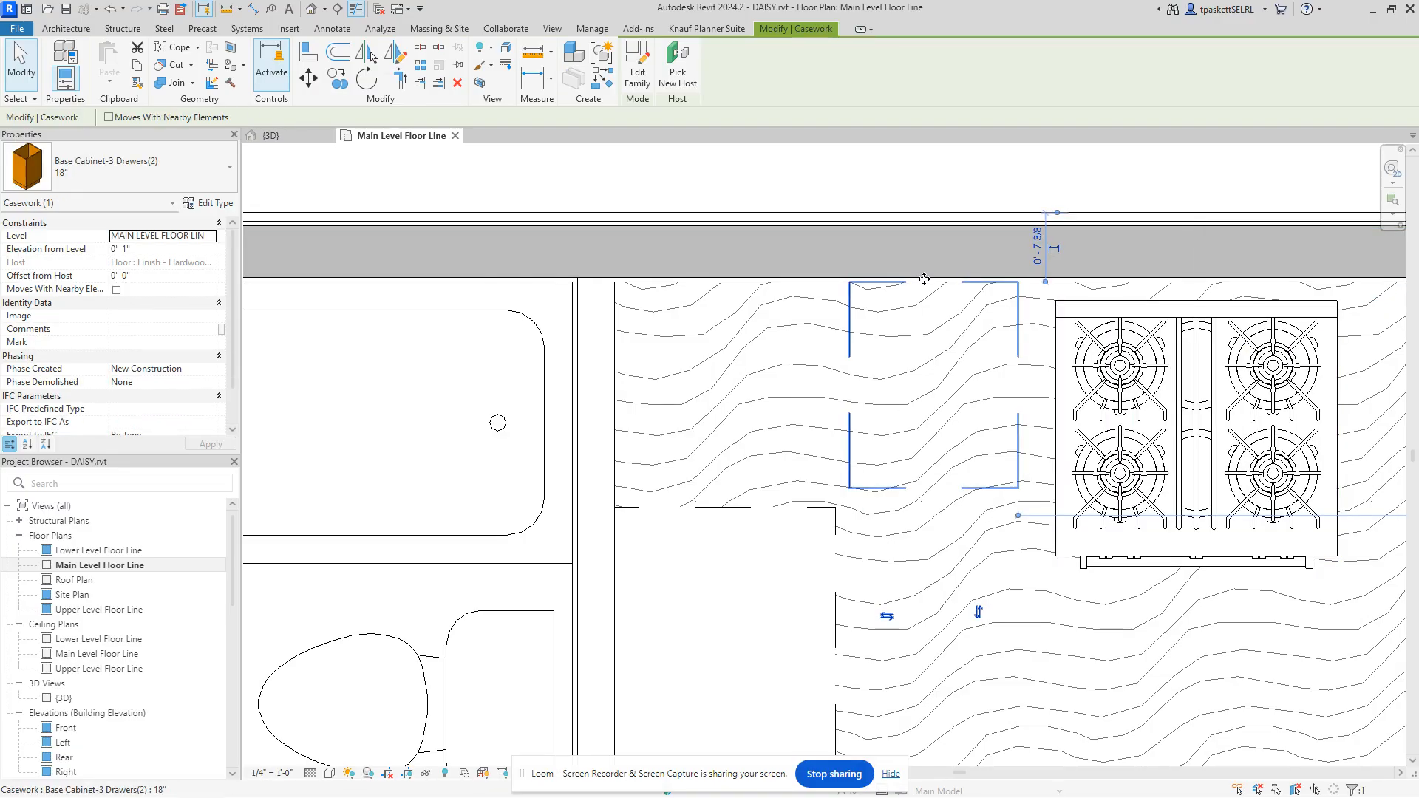
{"action": "left_click_drag", "start_coordinate": [924, 279], "coordinate": [900, 285]}
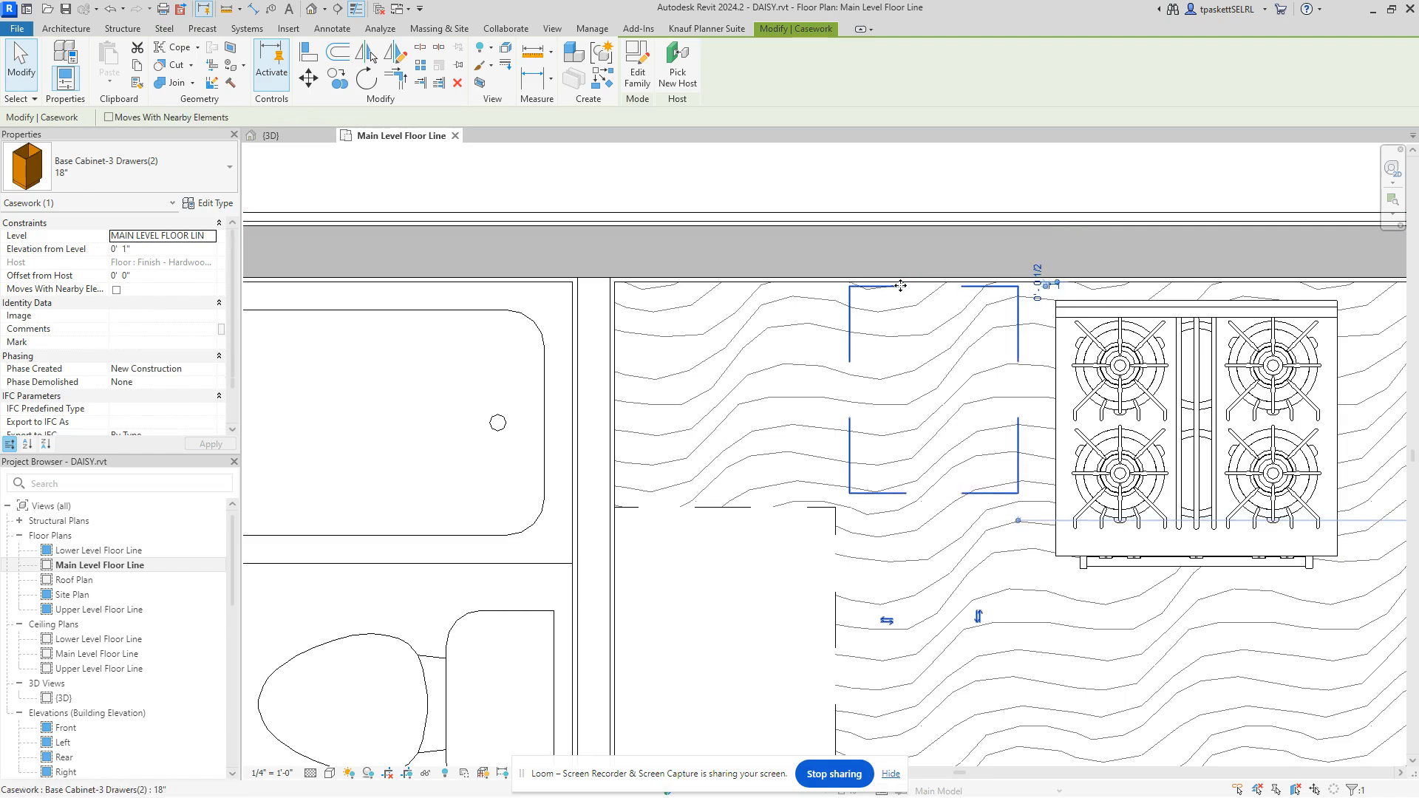
{"action": "key", "text": "Up"}
{"action": "key", "text": "Up"}
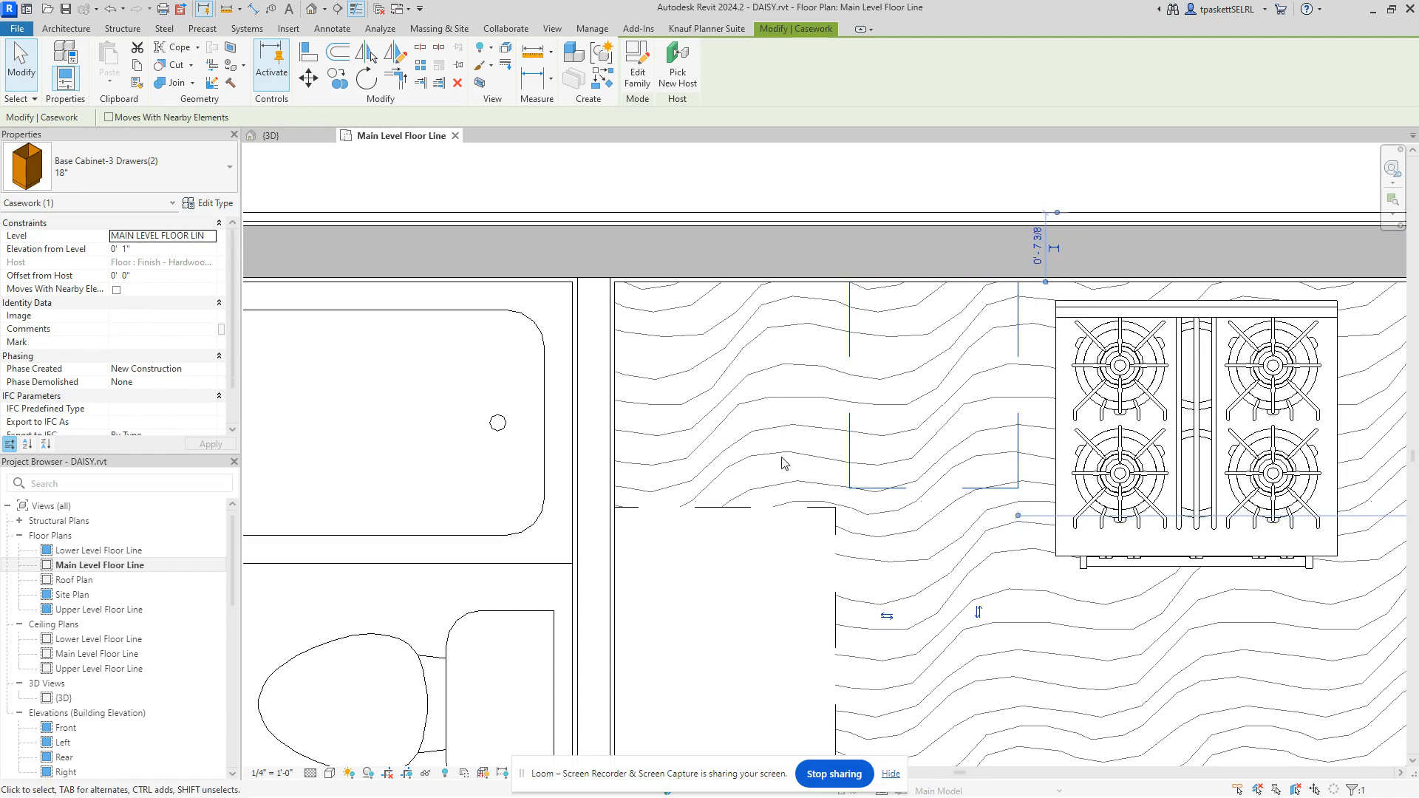
{"action": "left_click", "coordinate": [764, 510]}
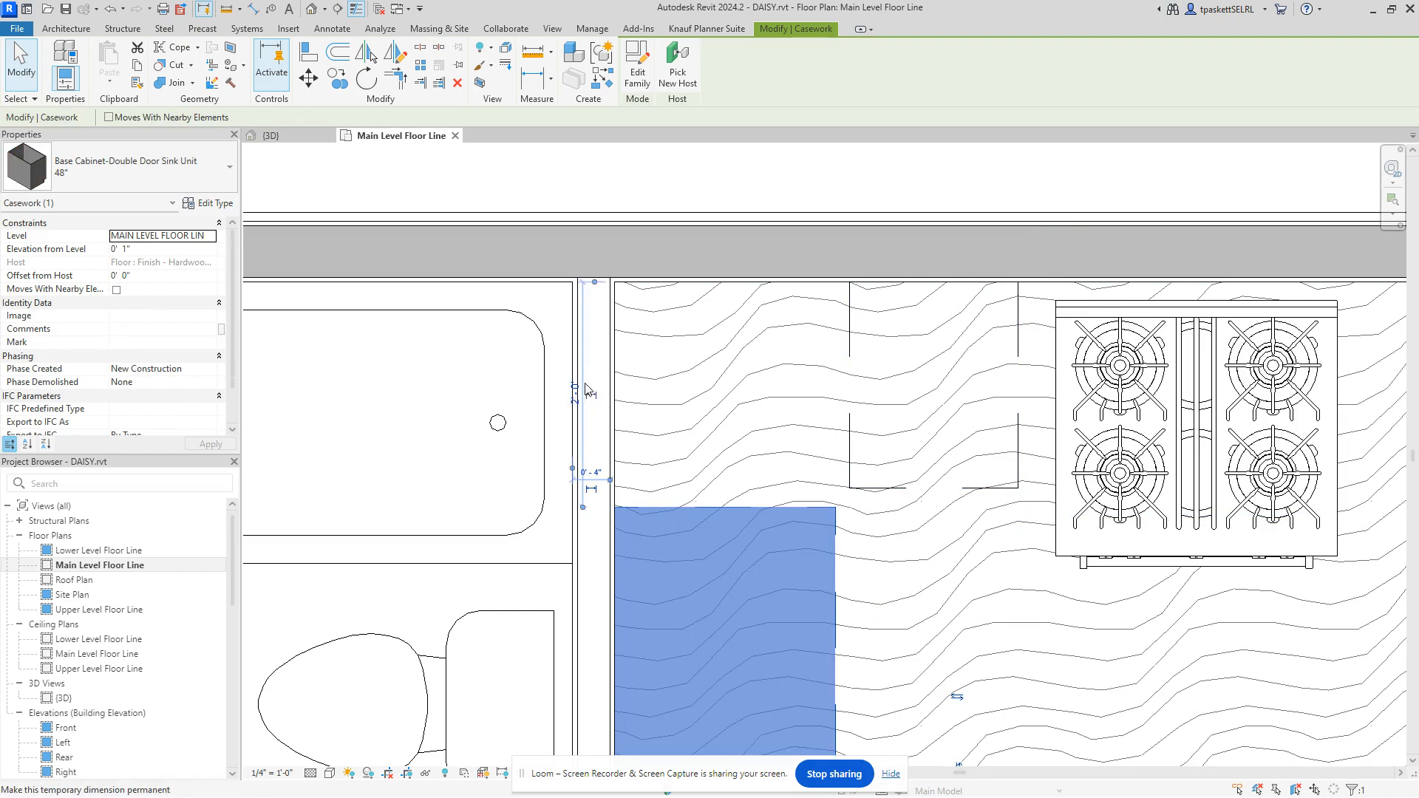
{"action": "scroll", "coordinate": [591, 459], "scroll_direction": "up", "scroll_amount": 4}
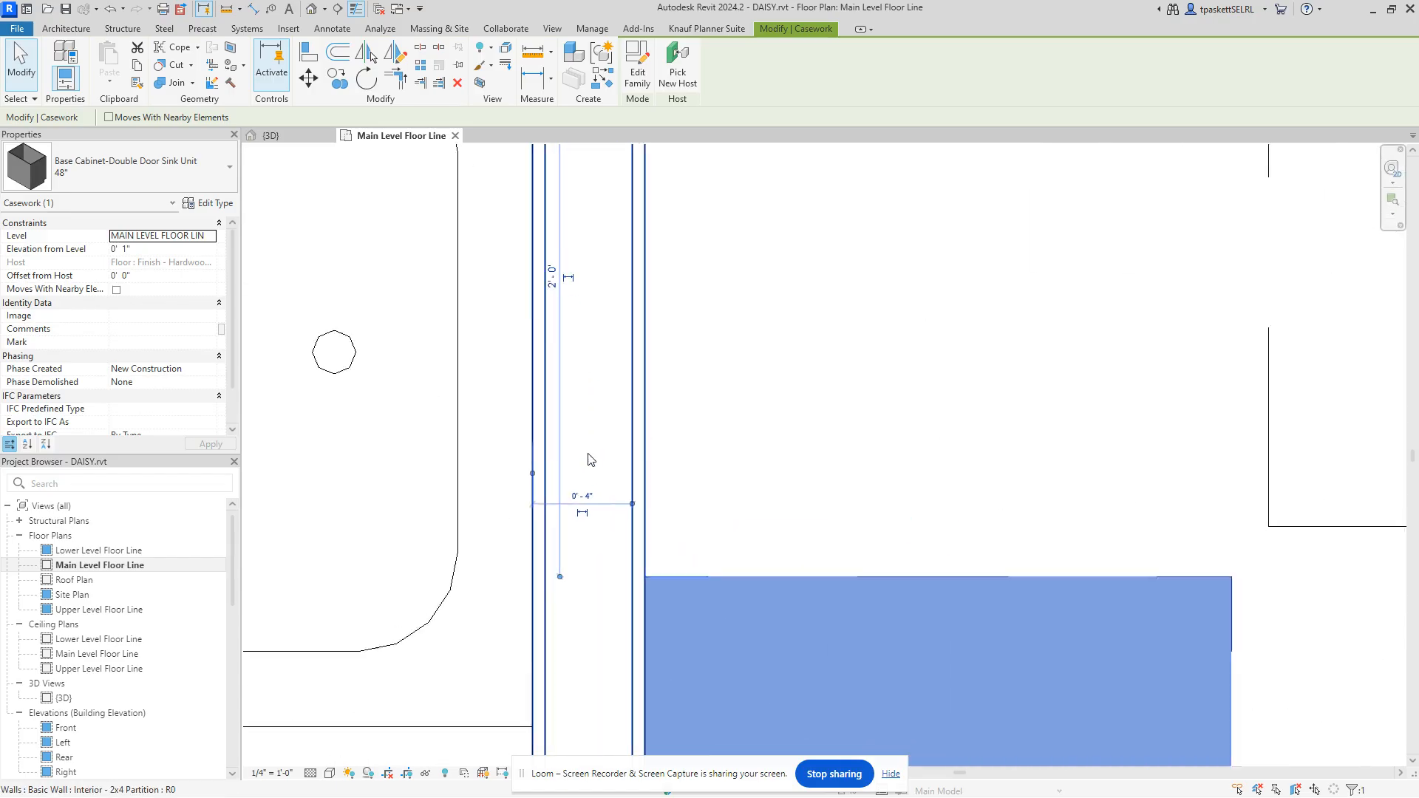
{"action": "scroll", "coordinate": [589, 460], "scroll_direction": "up", "scroll_amount": 1}
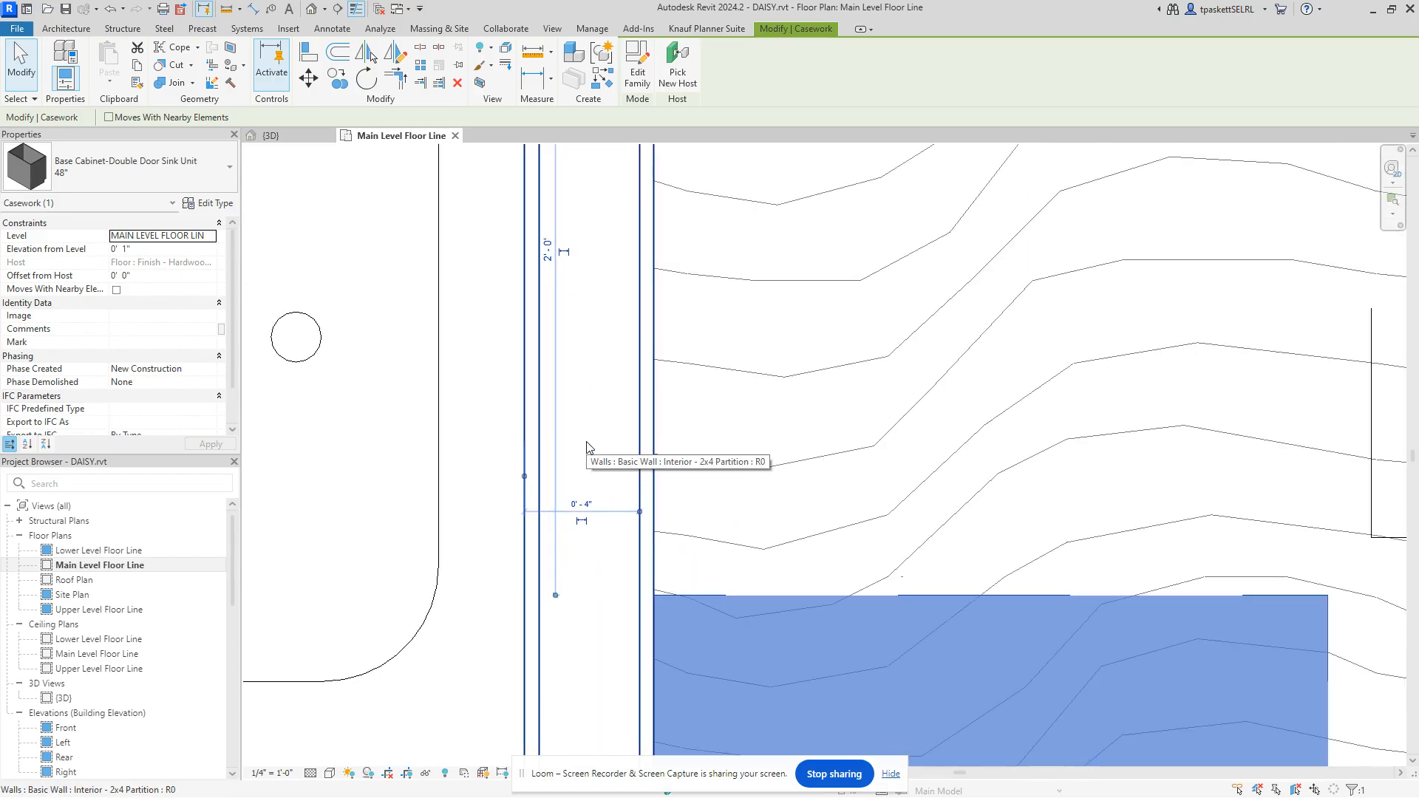
{"action": "scroll", "coordinate": [588, 446], "scroll_direction": "down", "scroll_amount": 6}
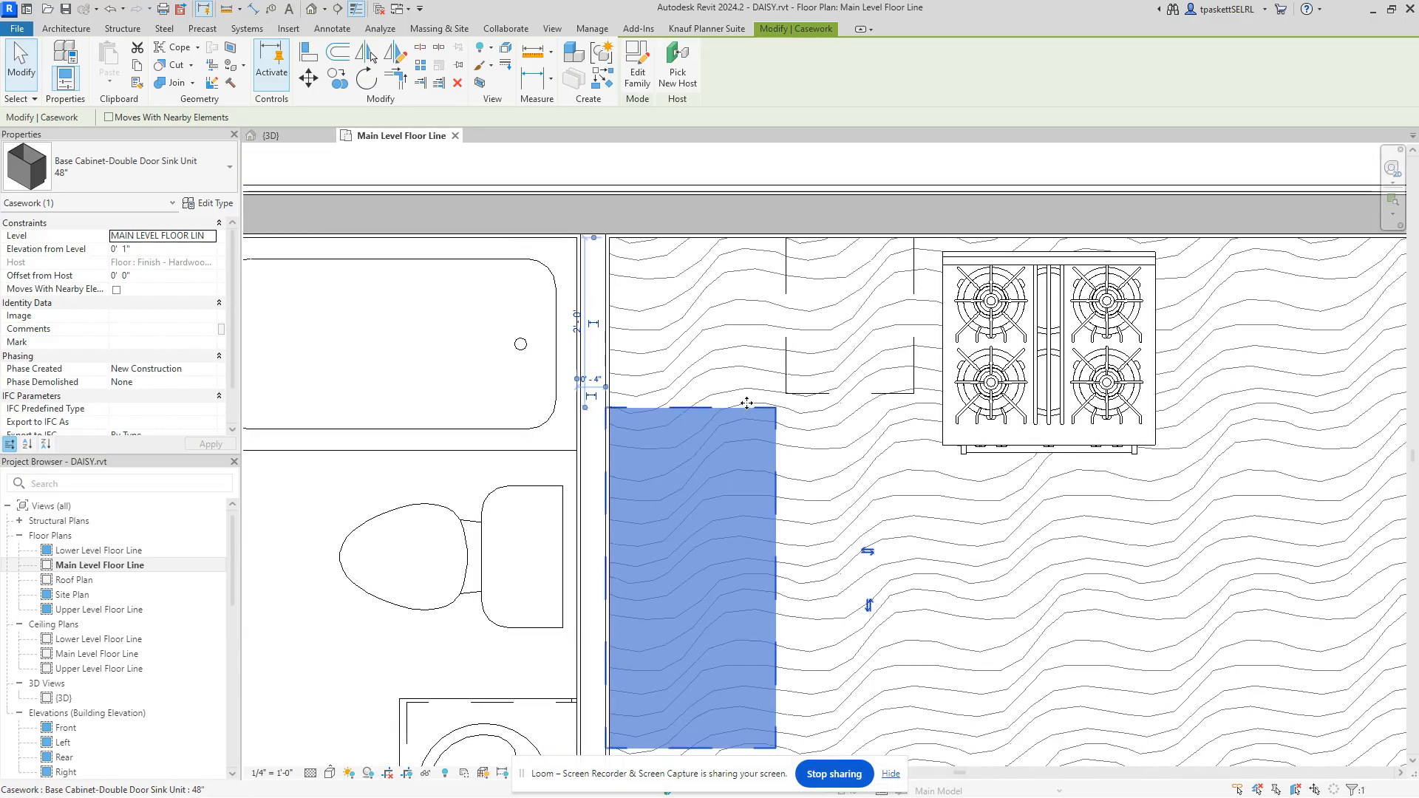
{"action": "left_click", "coordinate": [767, 337]}
{"action": "left_click", "coordinate": [828, 395]}
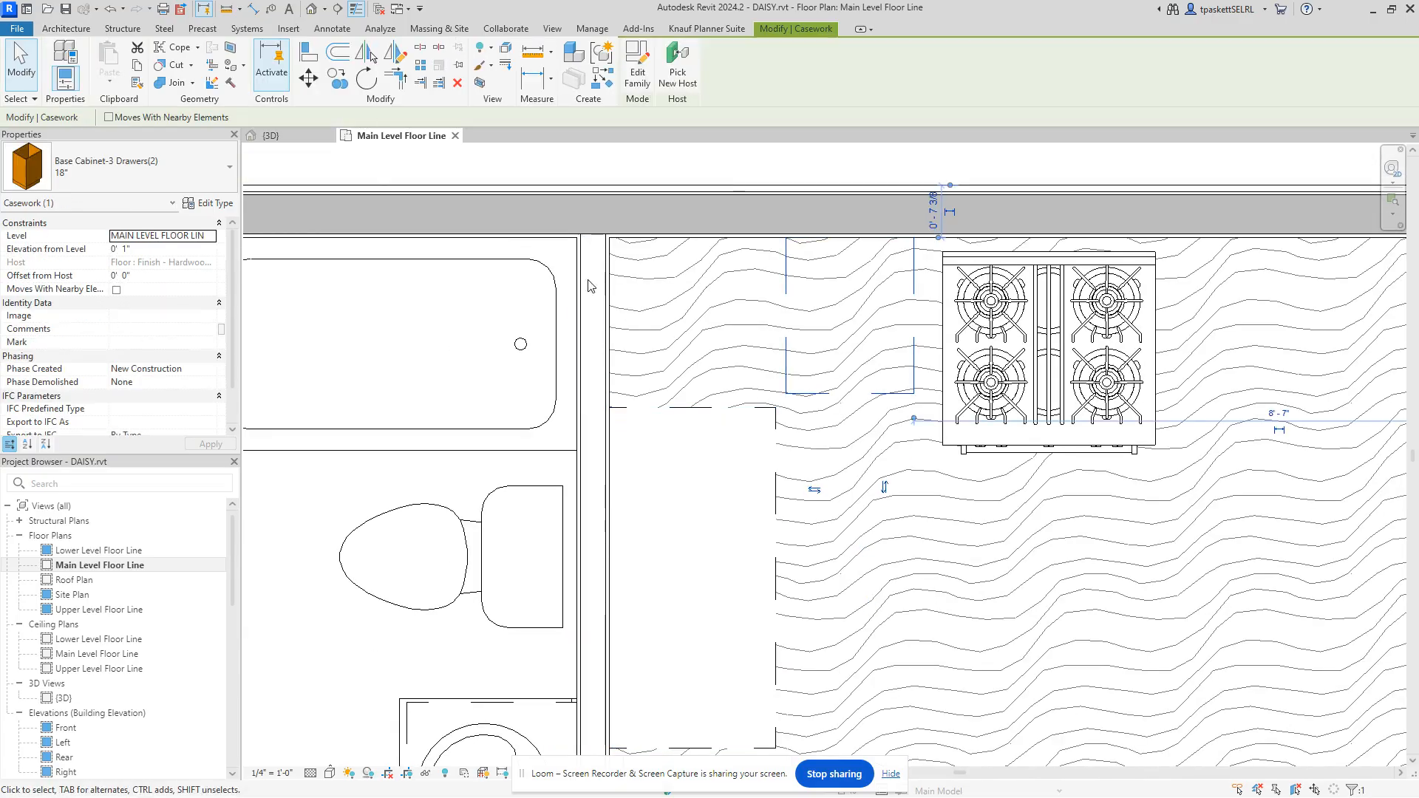
Step: Change the 18" three-drawer cabinet type's Depth from 1' 10" to 2' 0"
{"action": "left_click", "coordinate": [217, 204]}
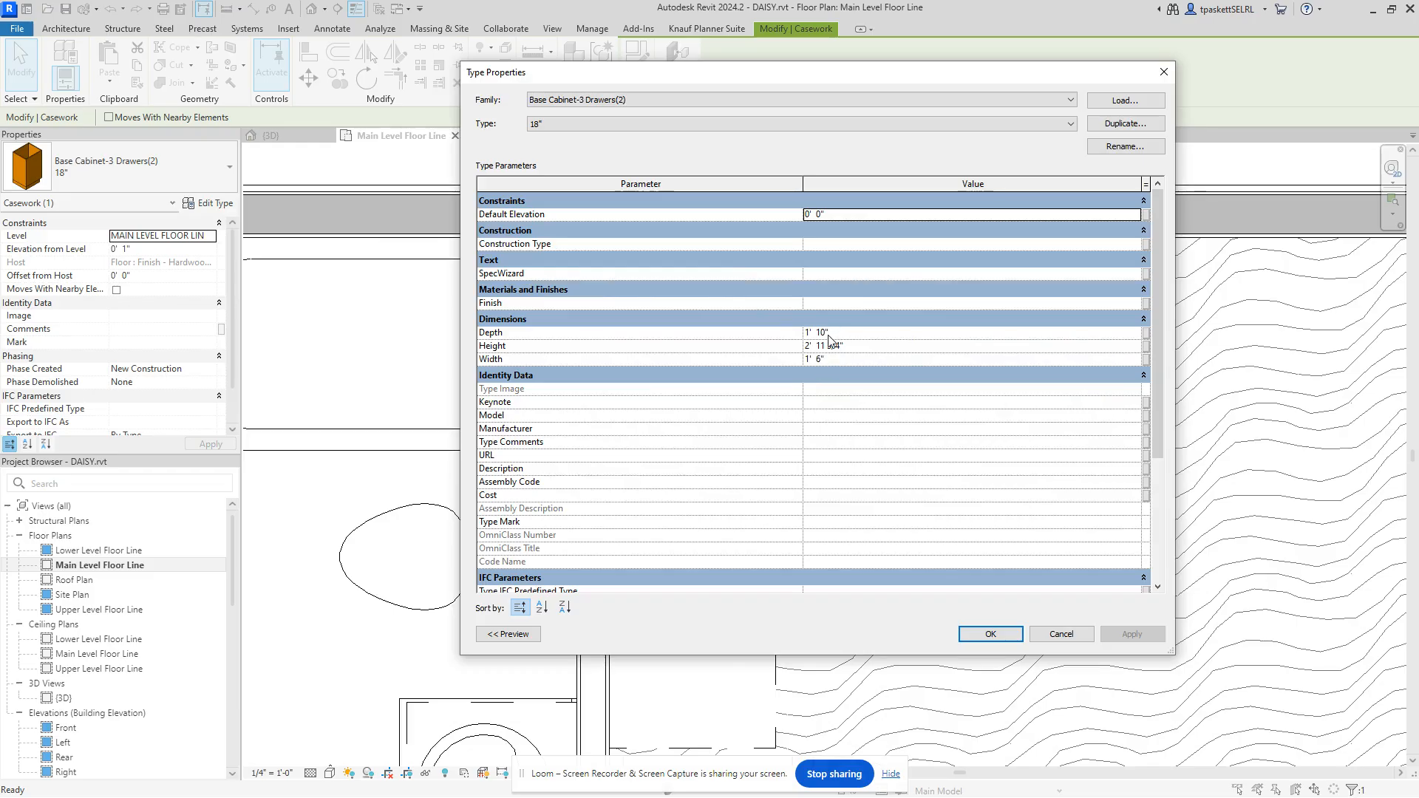
{"action": "left_click", "coordinate": [830, 334]}
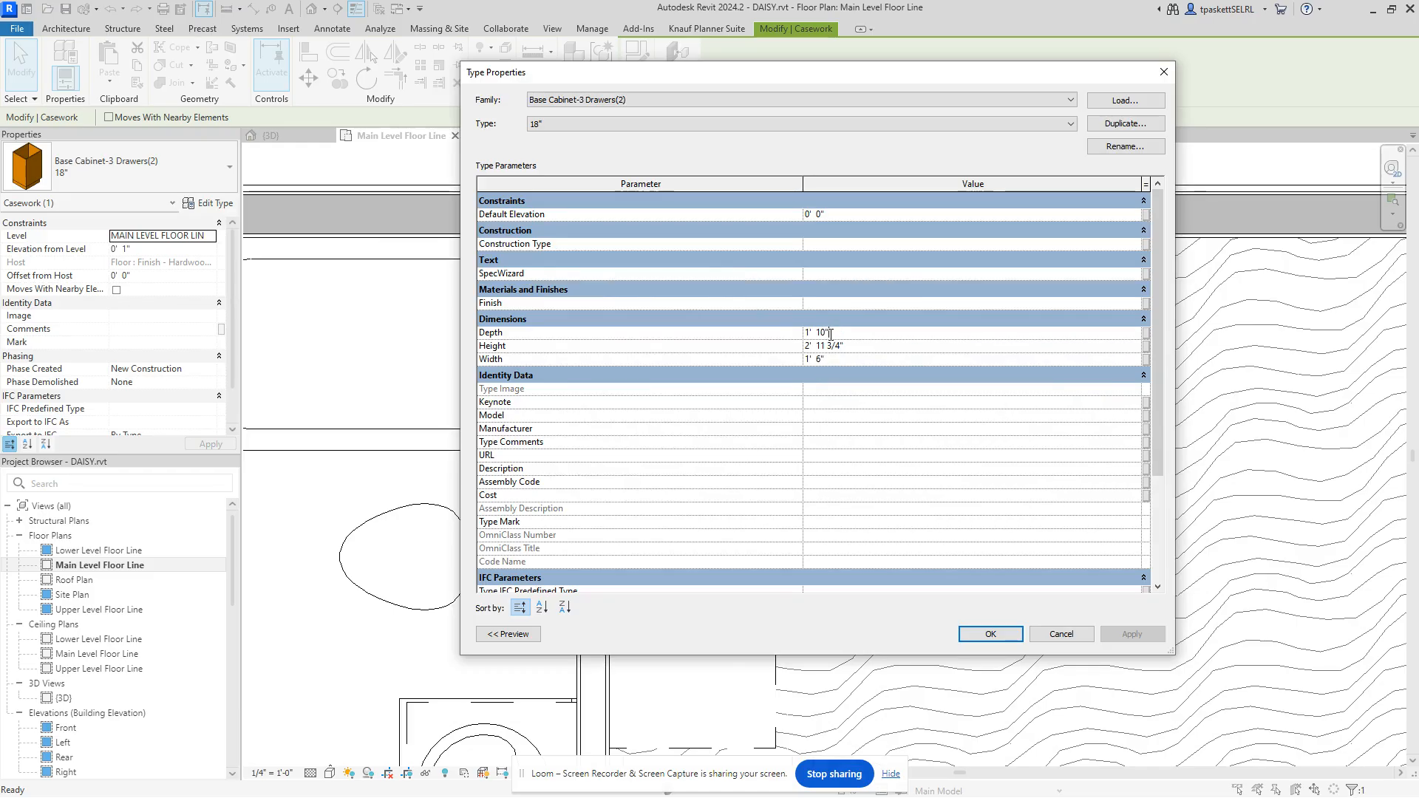
{"action": "left_click_drag", "start_coordinate": [832, 334], "coordinate": [782, 338]}
{"action": "type", "text": "2"}
{"action": "key", "text": "Return"}
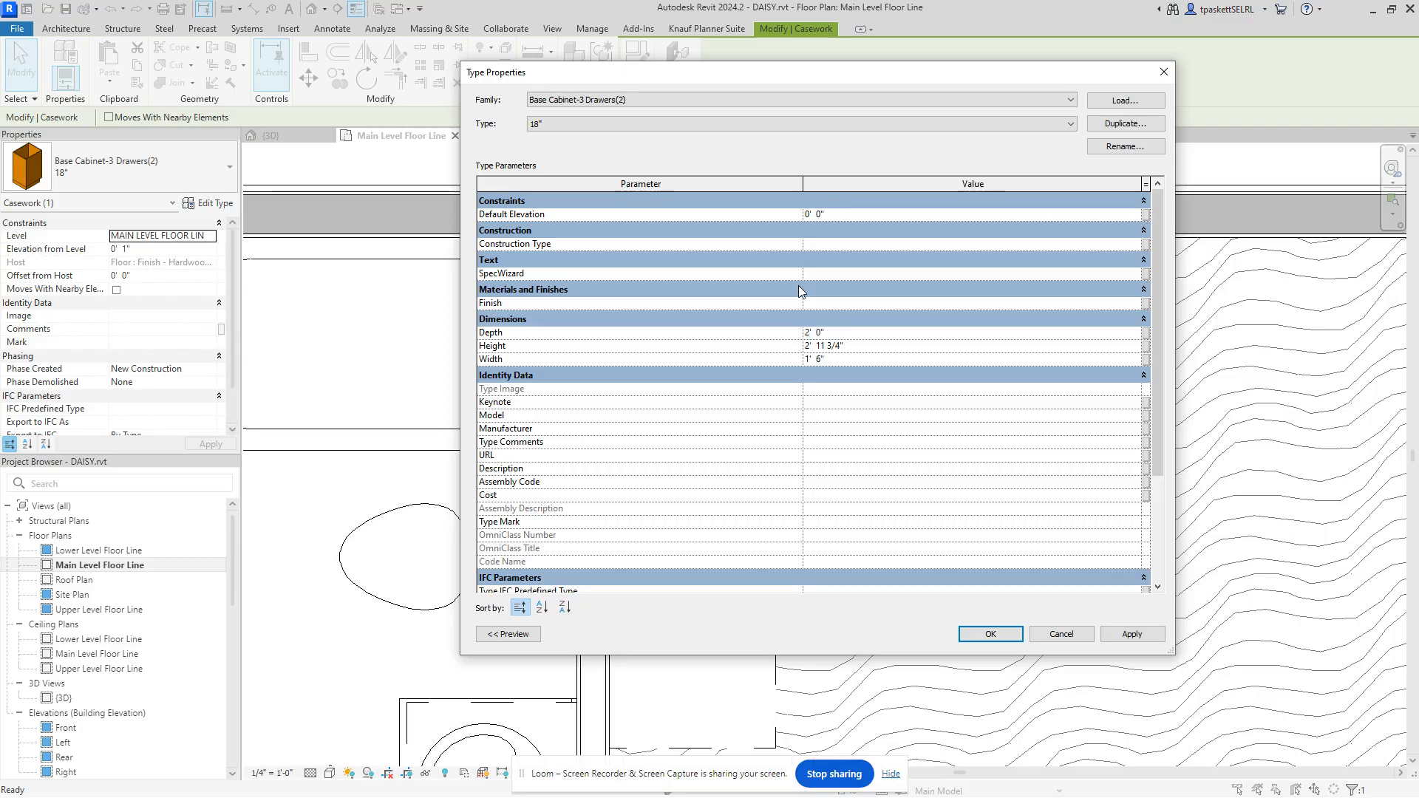
{"action": "left_click", "coordinate": [1144, 635]}
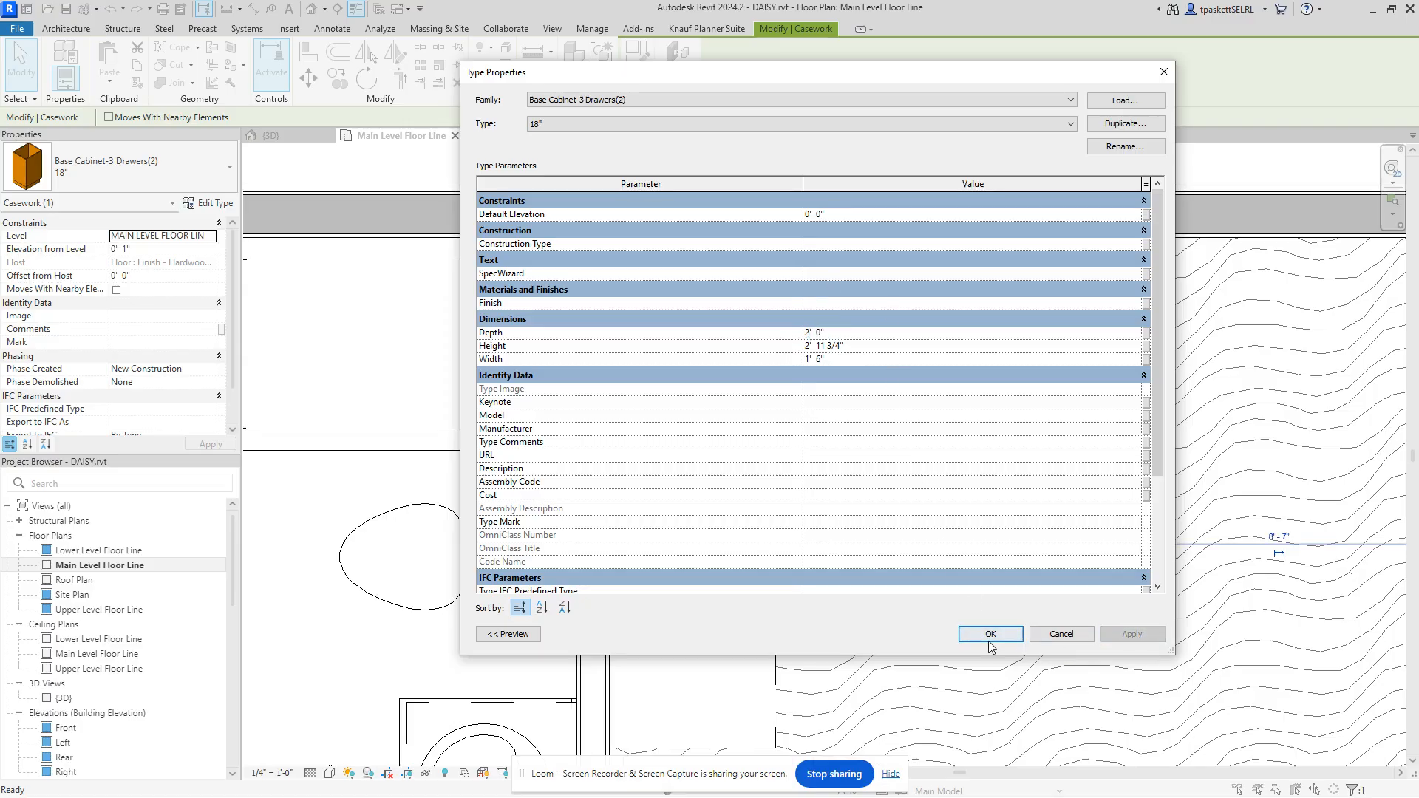
{"action": "left_click", "coordinate": [991, 634]}
{"action": "scroll", "coordinate": [935, 370], "scroll_direction": "up", "scroll_amount": 1}
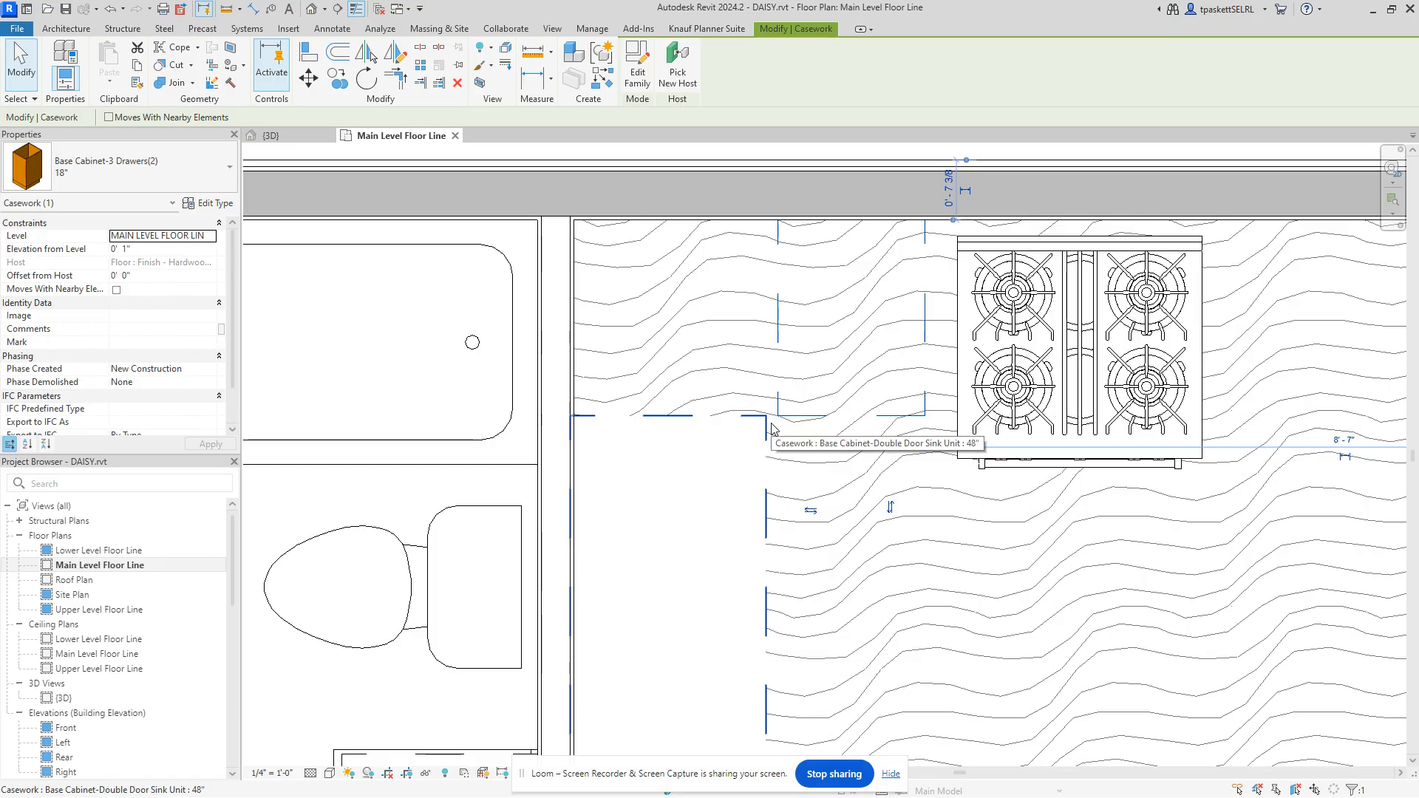
Step: Align the drawer cabinet's side flush with the sink cabinet's front face
{"action": "left_click", "coordinate": [309, 50]}
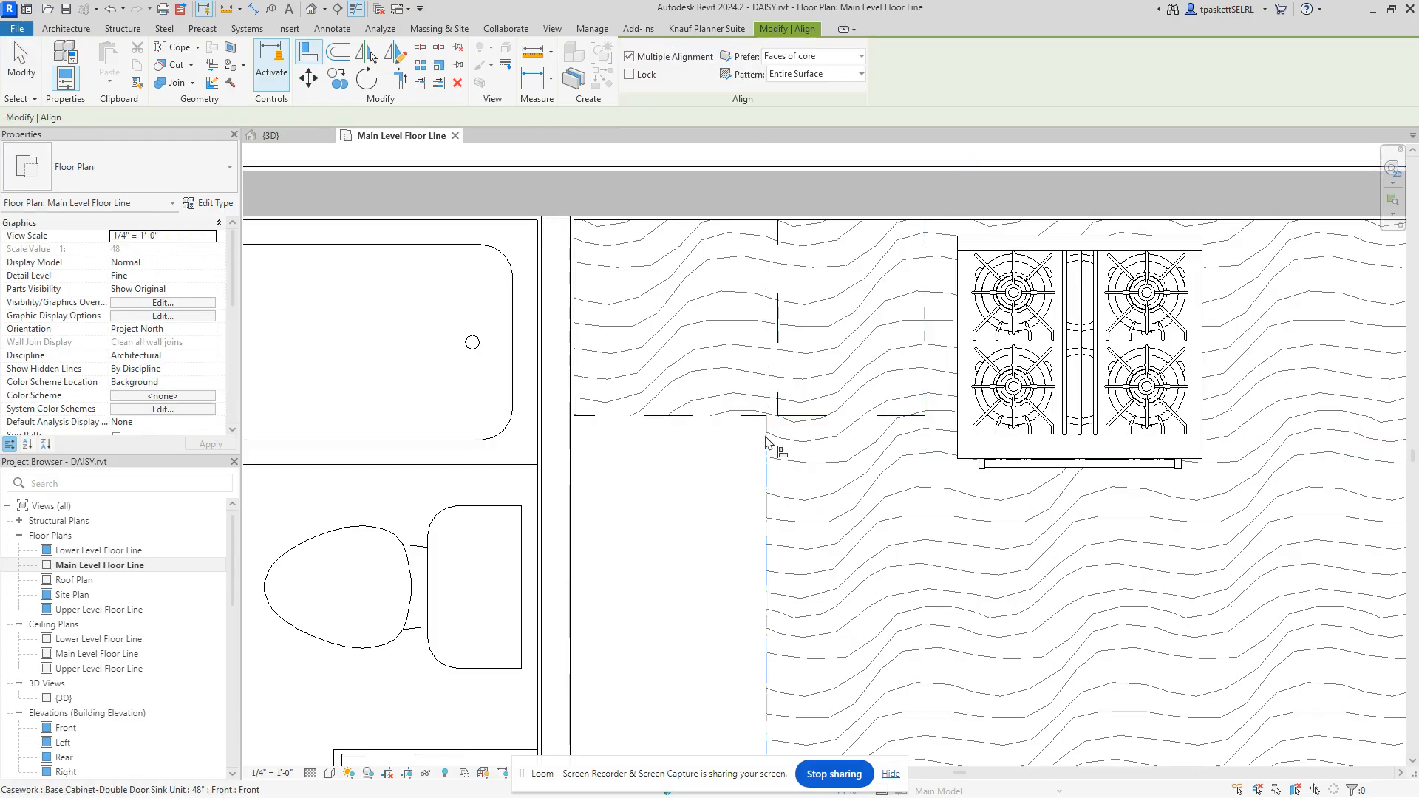
{"action": "left_click", "coordinate": [766, 442]}
{"action": "left_click", "coordinate": [777, 368]}
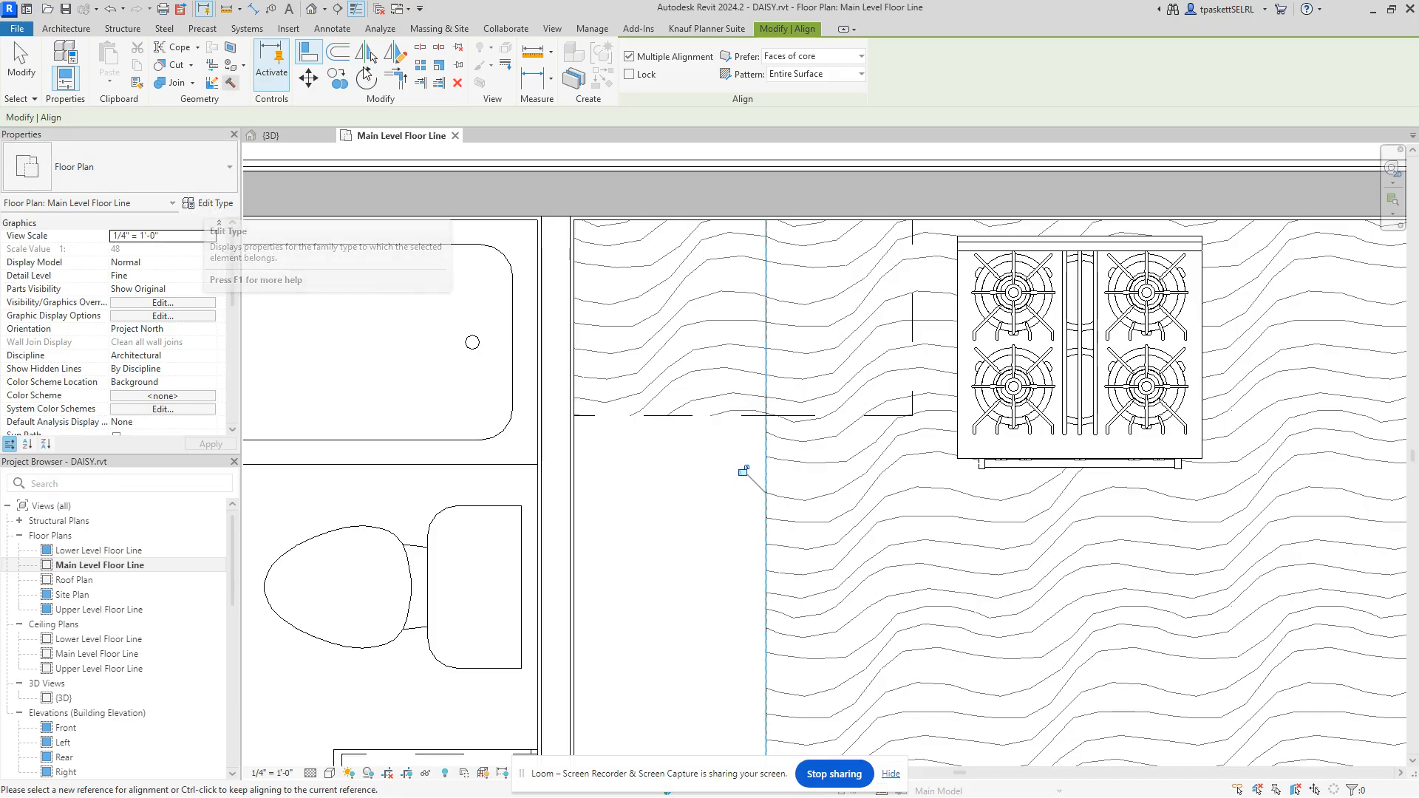
Step: Start placing another 18" three-drawer cabinet and open its type properties
{"action": "left_click", "coordinate": [55, 30]}
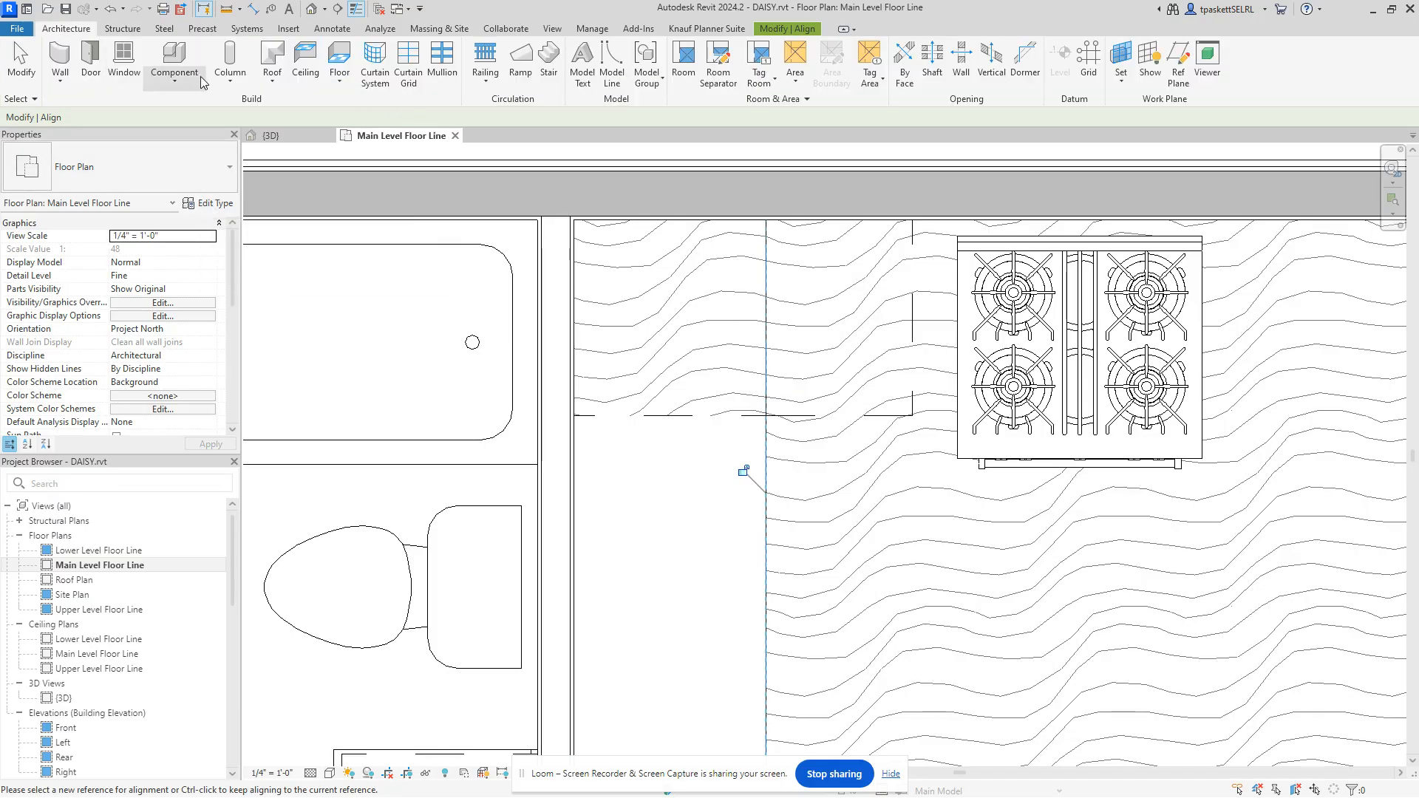
{"action": "left_click", "coordinate": [198, 74]}
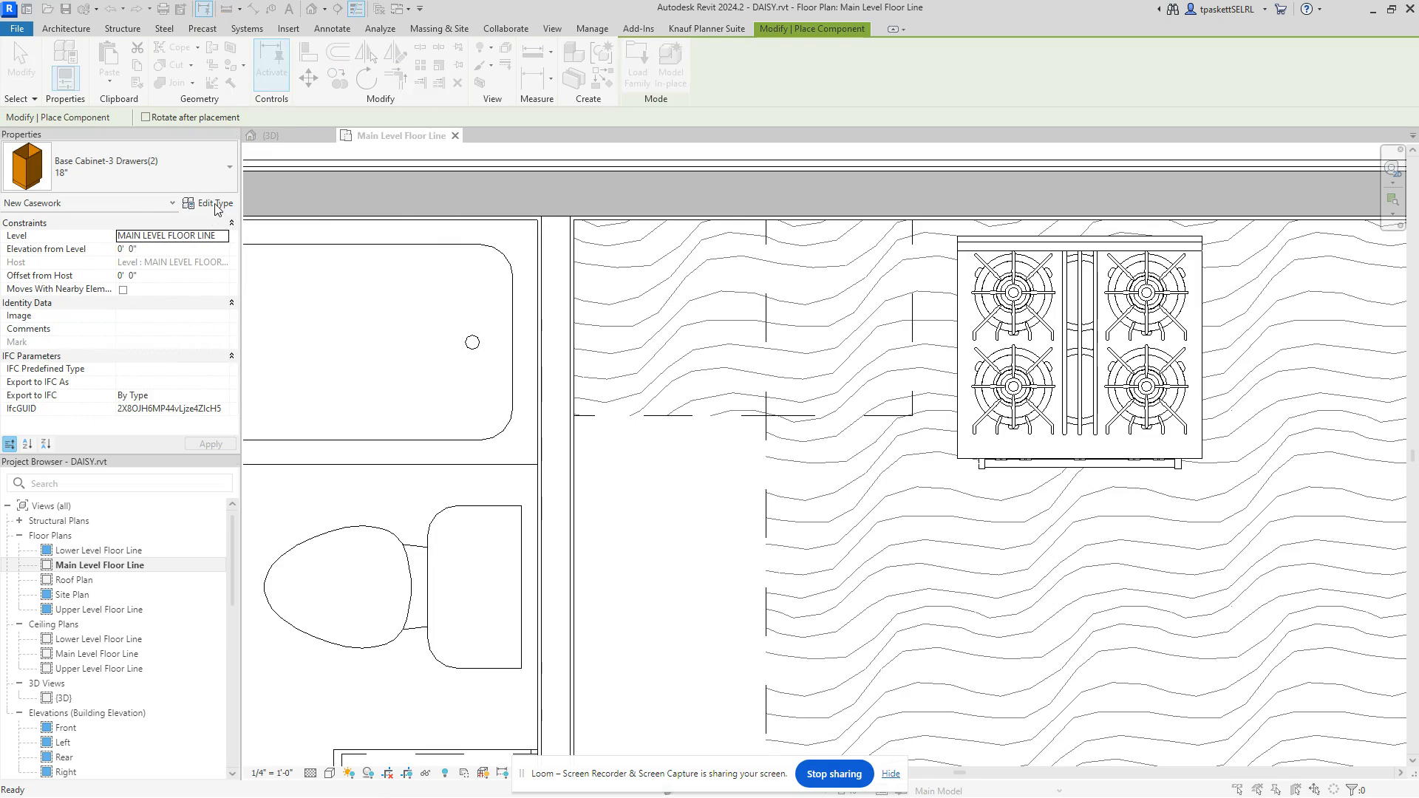
{"action": "left_click", "coordinate": [213, 204]}
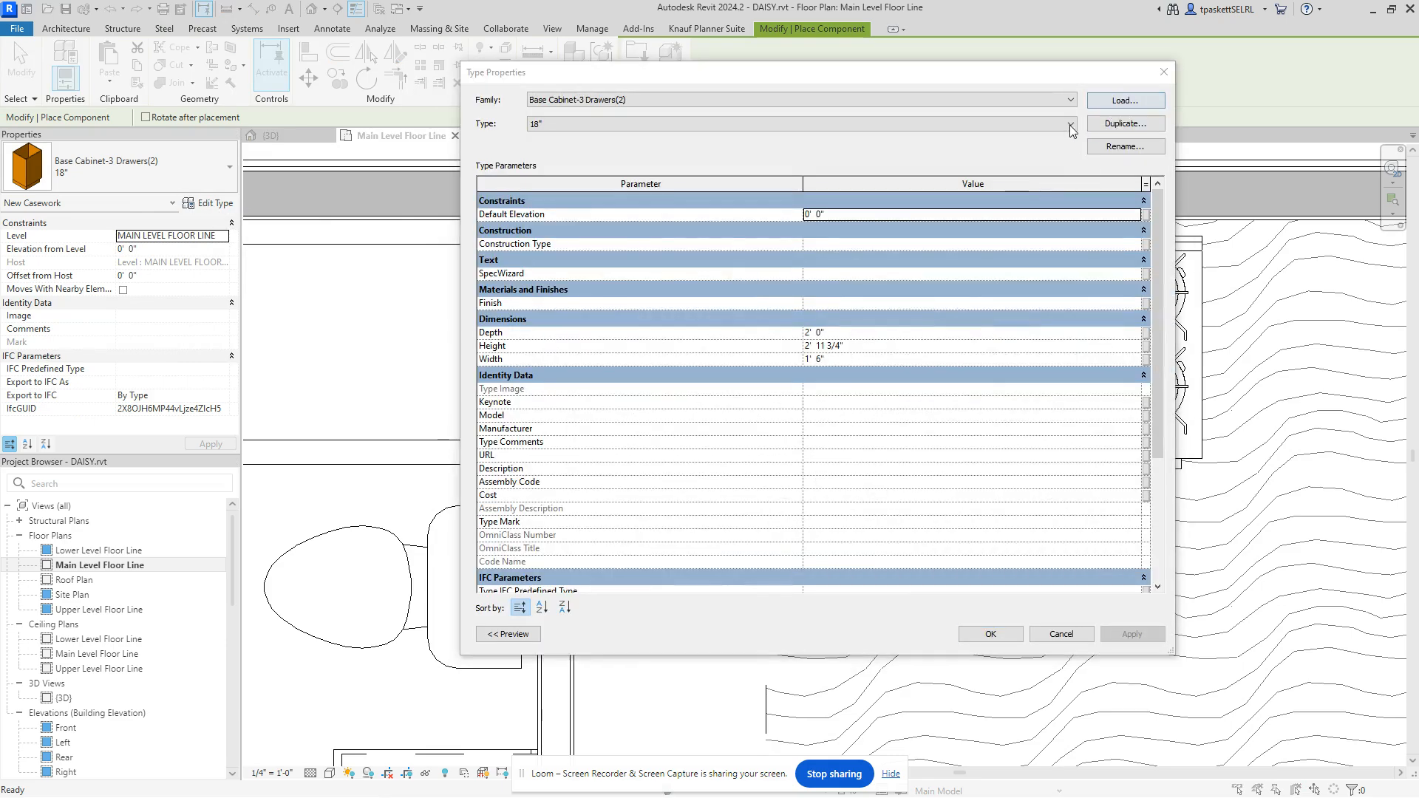
Step: Preview the square and angled corner cabinet families, then cancel without loading either
{"action": "left_click", "coordinate": [1125, 100]}
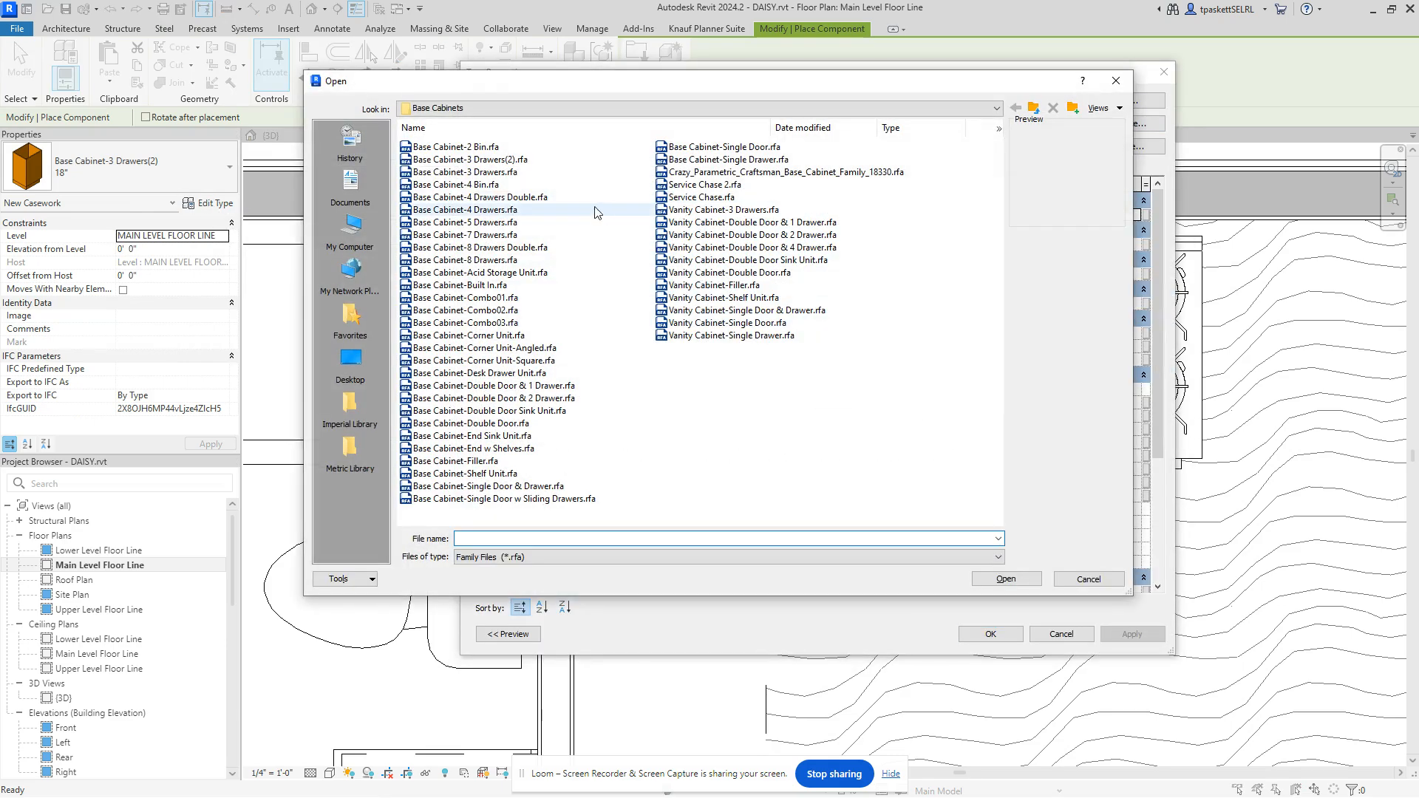
{"action": "left_click", "coordinate": [451, 361]}
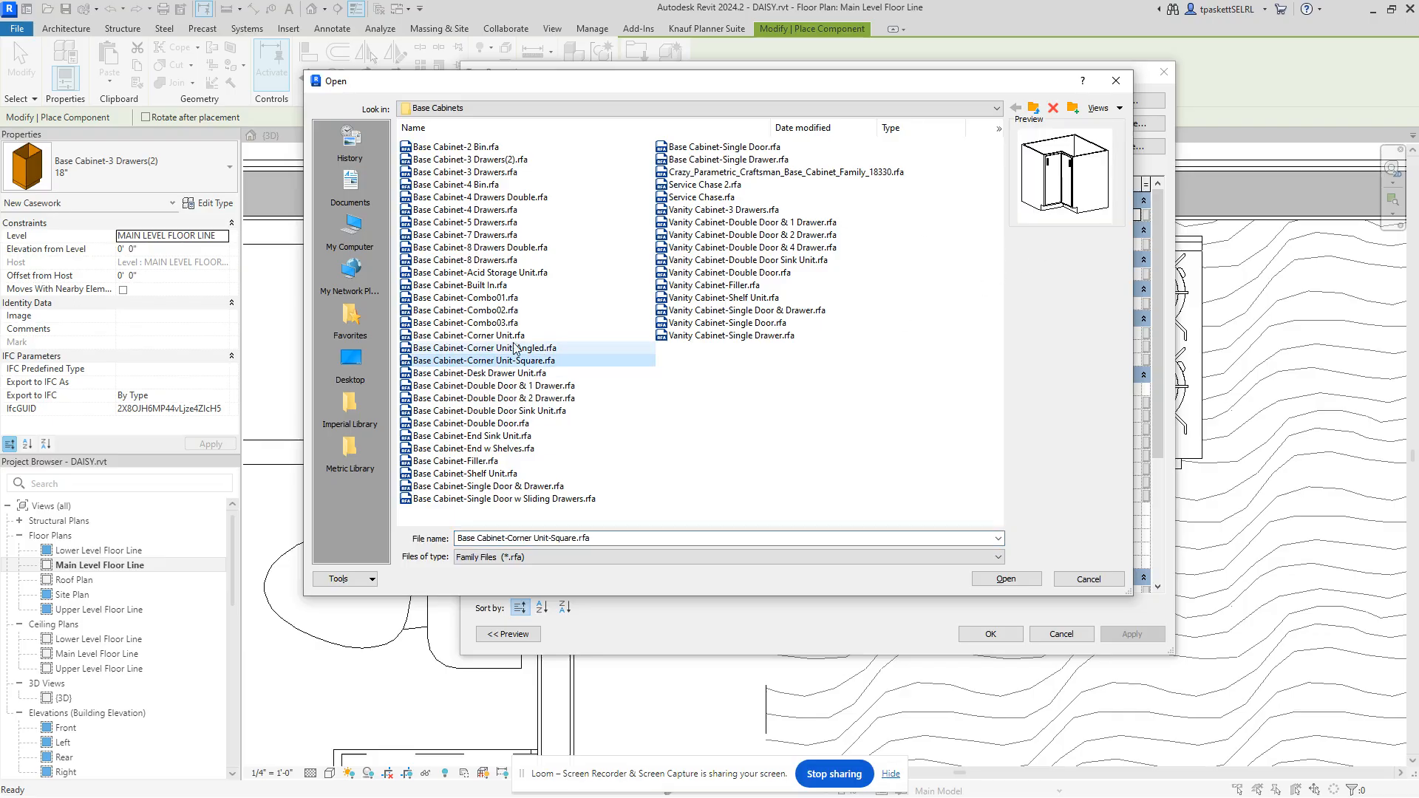
{"action": "left_click", "coordinate": [460, 348]}
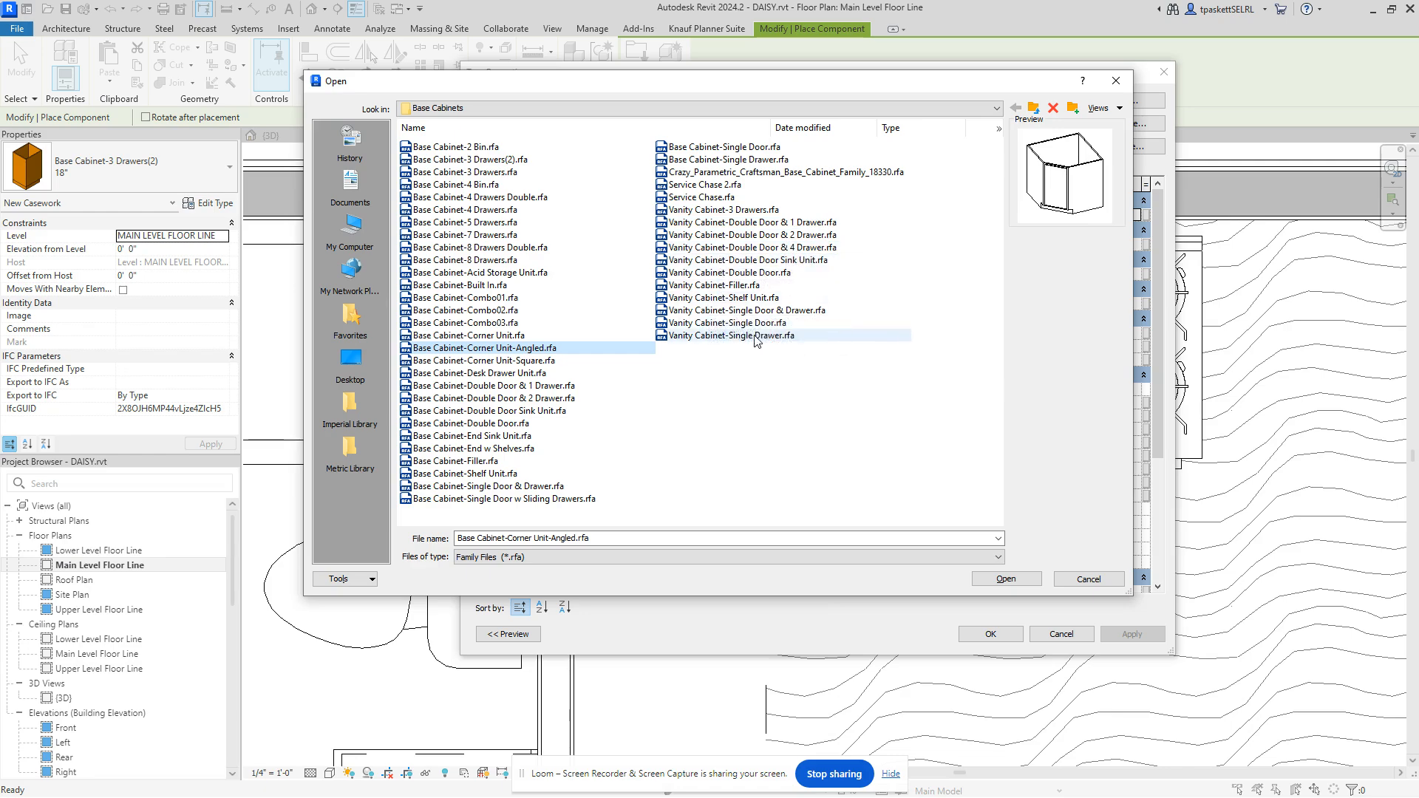
{"action": "left_click", "coordinate": [502, 361]}
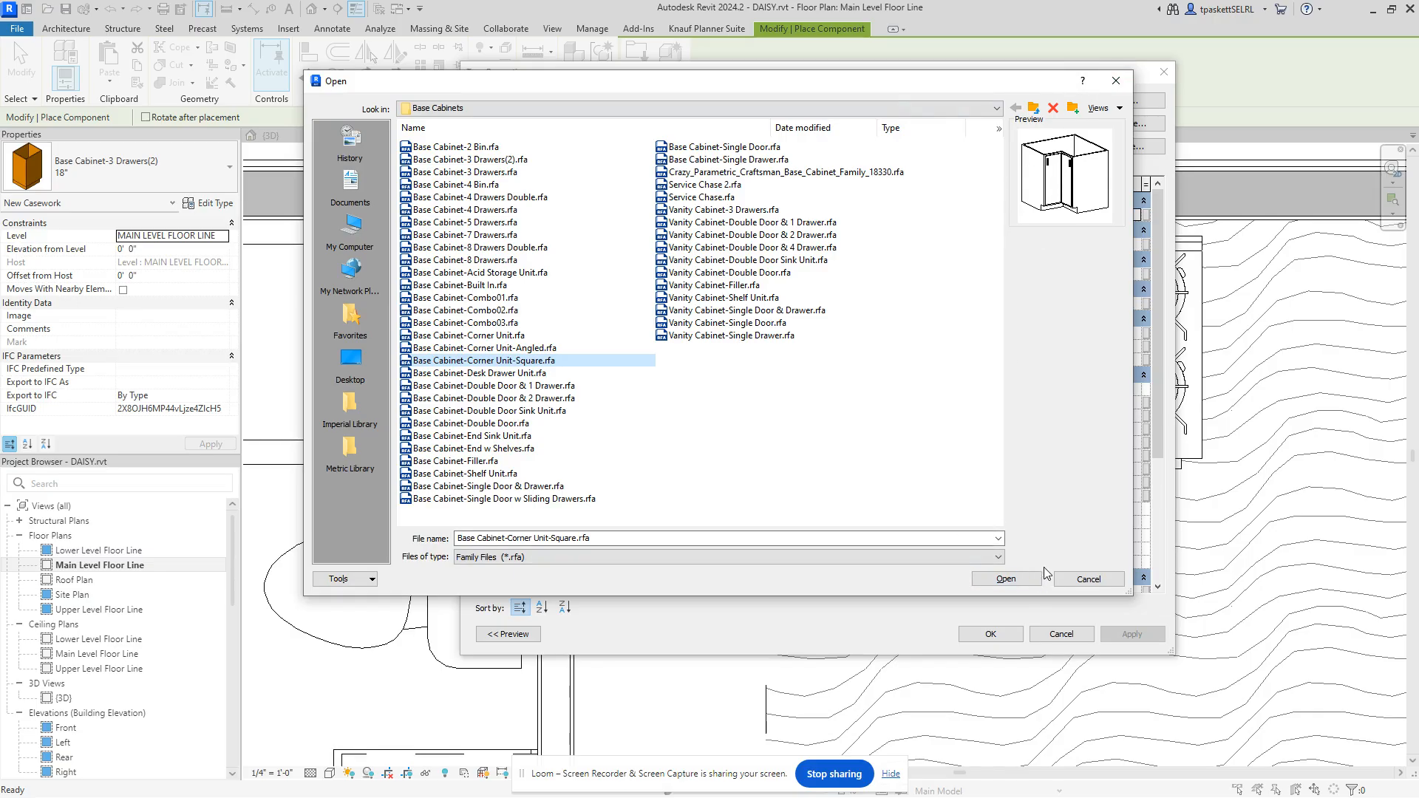
{"action": "left_click", "coordinate": [1070, 580]}
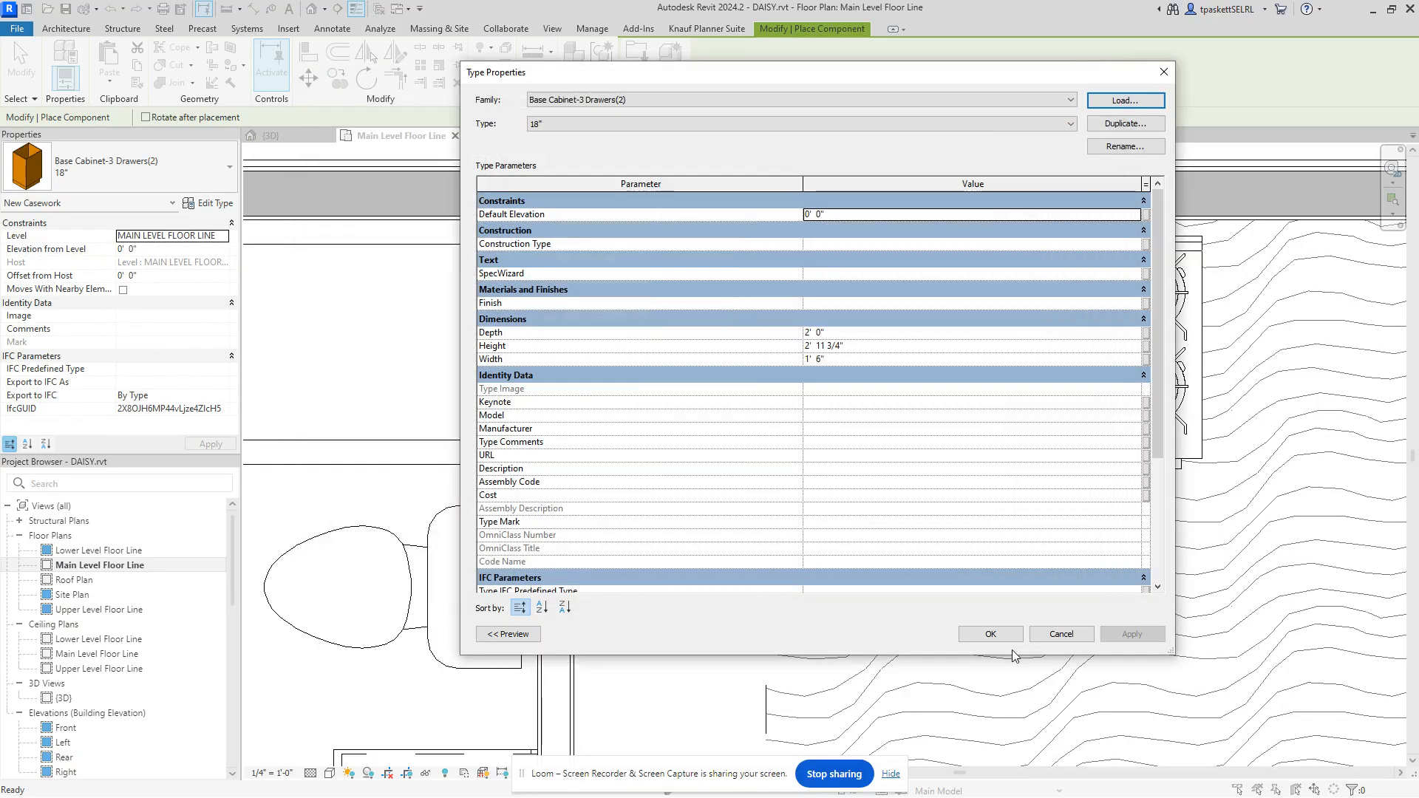
Step: Close Type Properties, stop placing, and nudge the range slightly left
{"action": "left_click", "coordinate": [994, 634]}
{"action": "scroll", "coordinate": [822, 264], "scroll_direction": "up", "scroll_amount": 5}
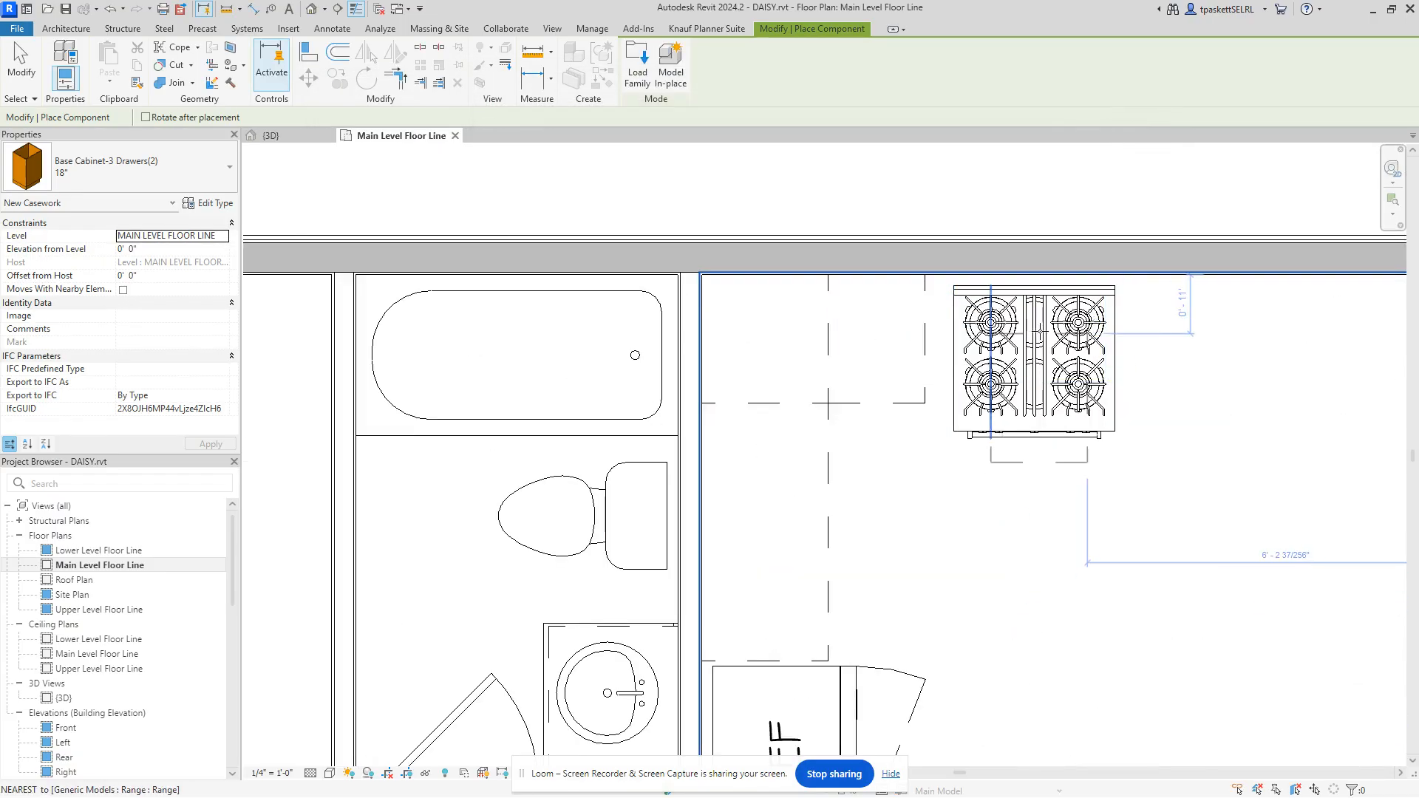
{"action": "key", "text": "Escape"}
{"action": "key", "text": "Escape"}
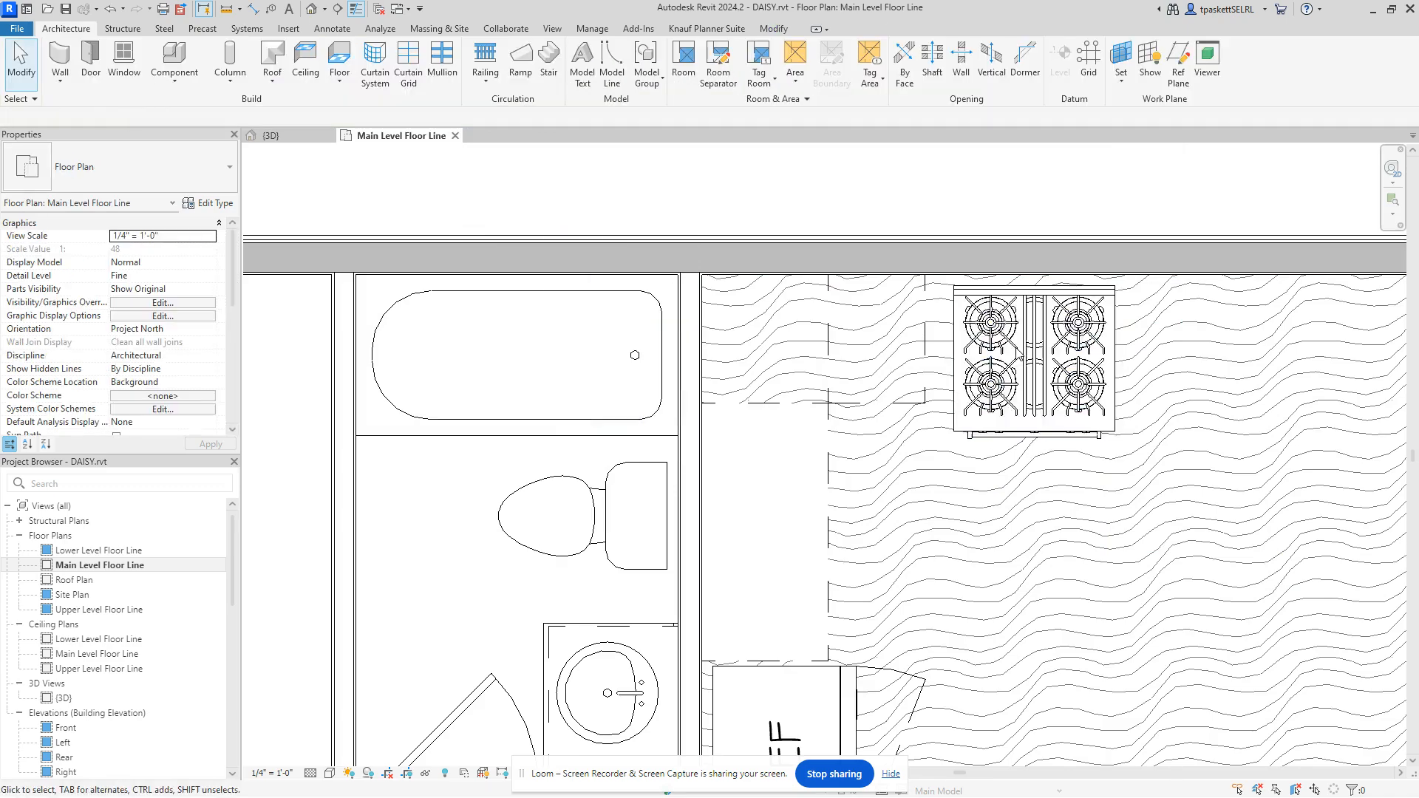
{"action": "left_click", "coordinate": [1010, 351]}
{"action": "left_click", "coordinate": [1009, 350]}
{"action": "left_click_drag", "start_coordinate": [996, 342], "coordinate": [975, 336]}
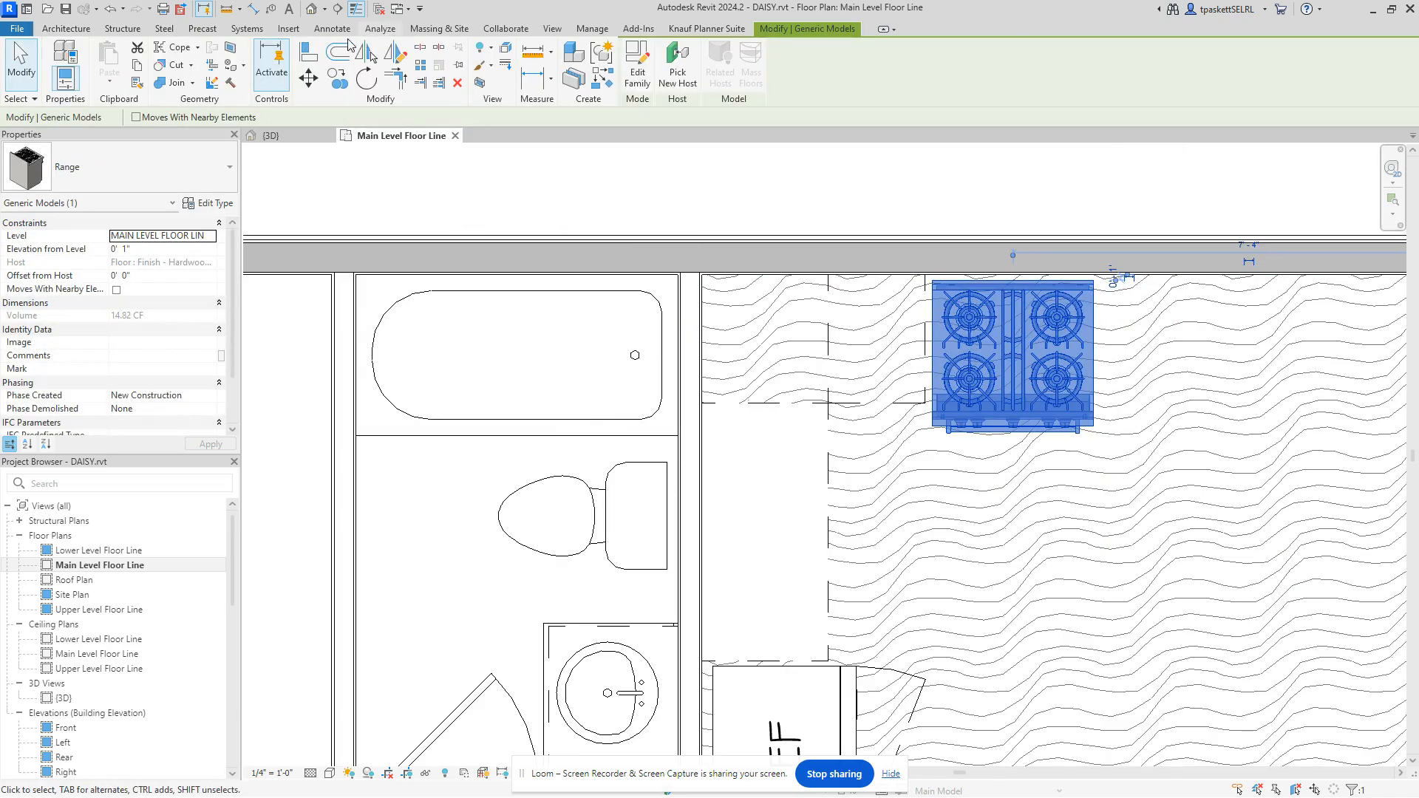
Step: Align the range's left edge to the drawer cabinet, with Prefer set to Wall faces
{"action": "left_click", "coordinate": [308, 52]}
{"action": "left_click", "coordinate": [960, 367]}
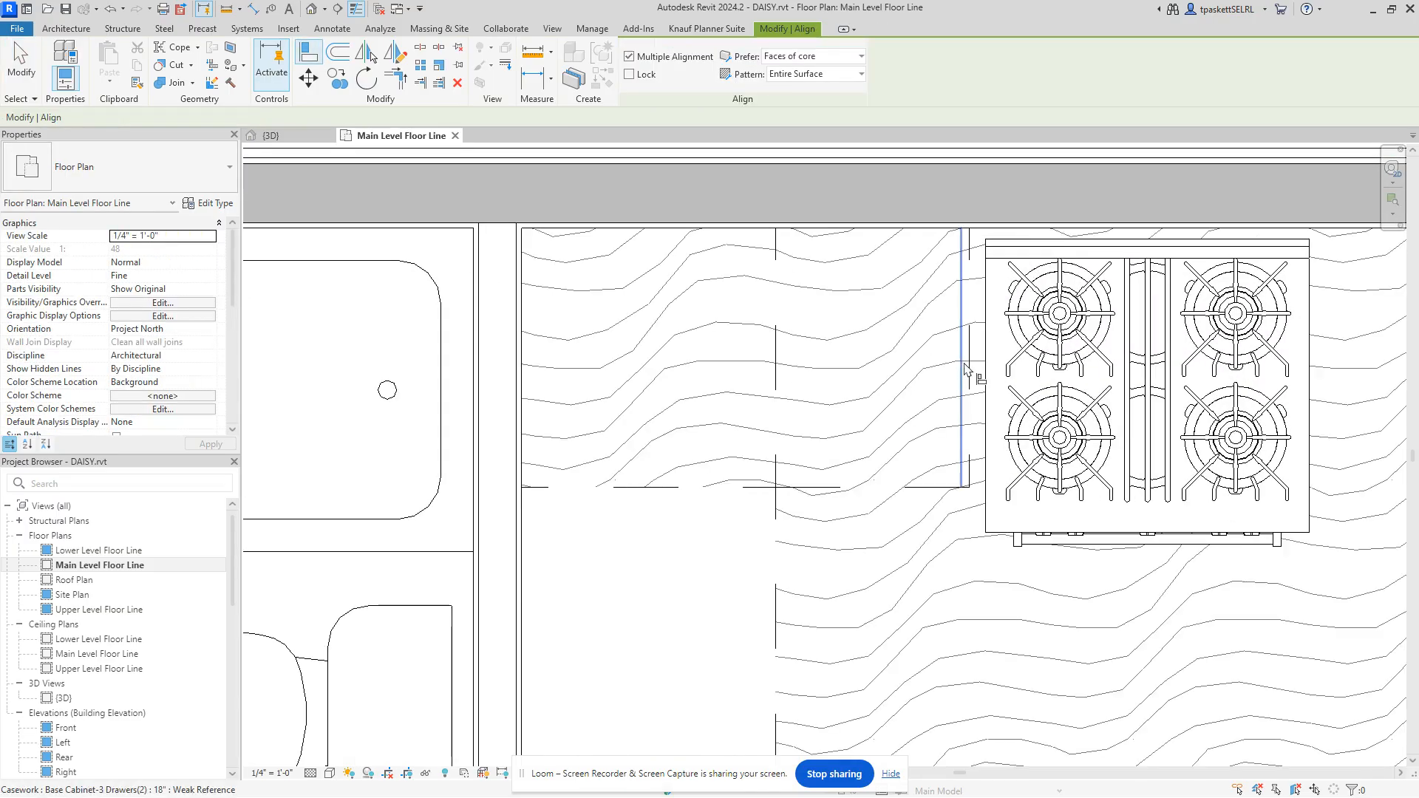
{"action": "left_click", "coordinate": [986, 377]}
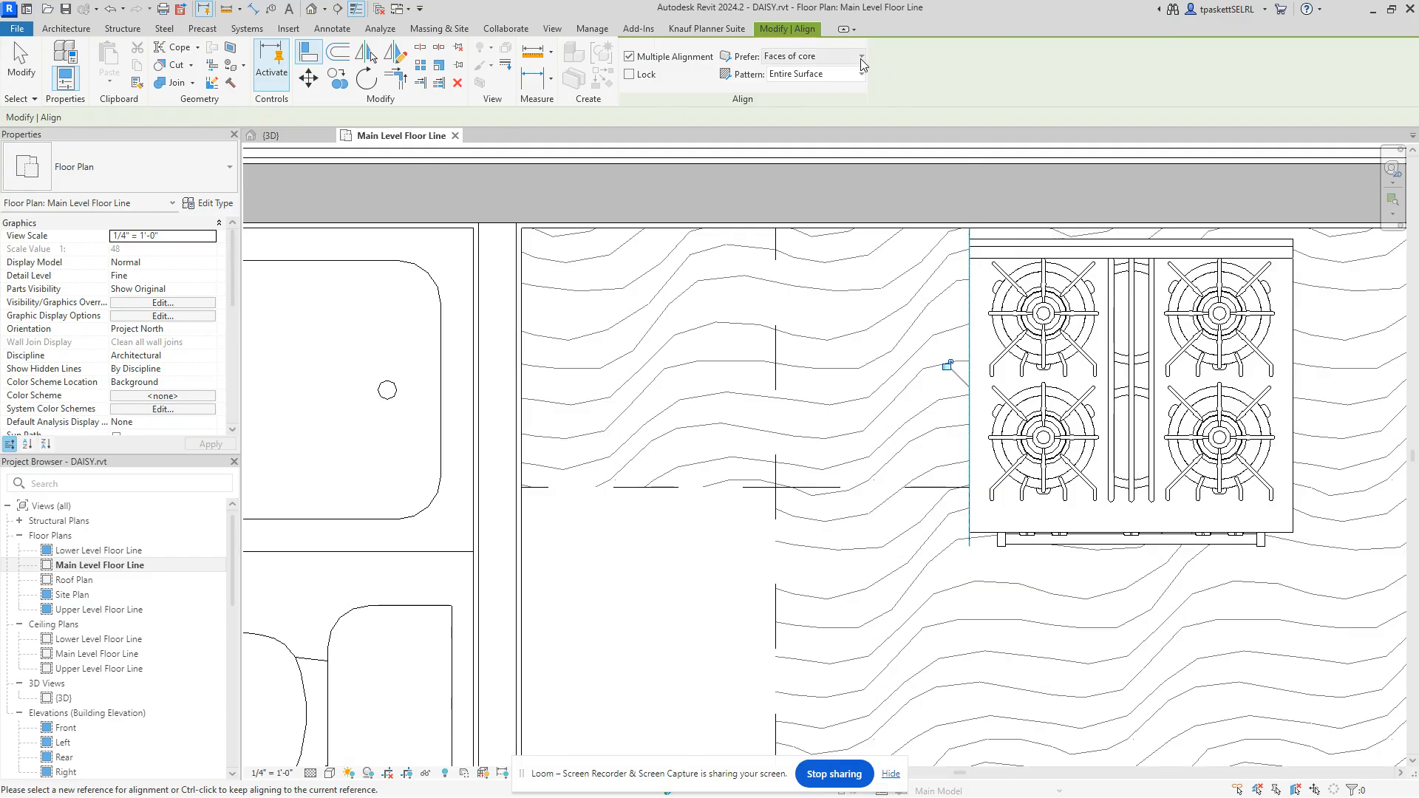
{"action": "left_click", "coordinate": [835, 57]}
{"action": "left_click", "coordinate": [801, 90]}
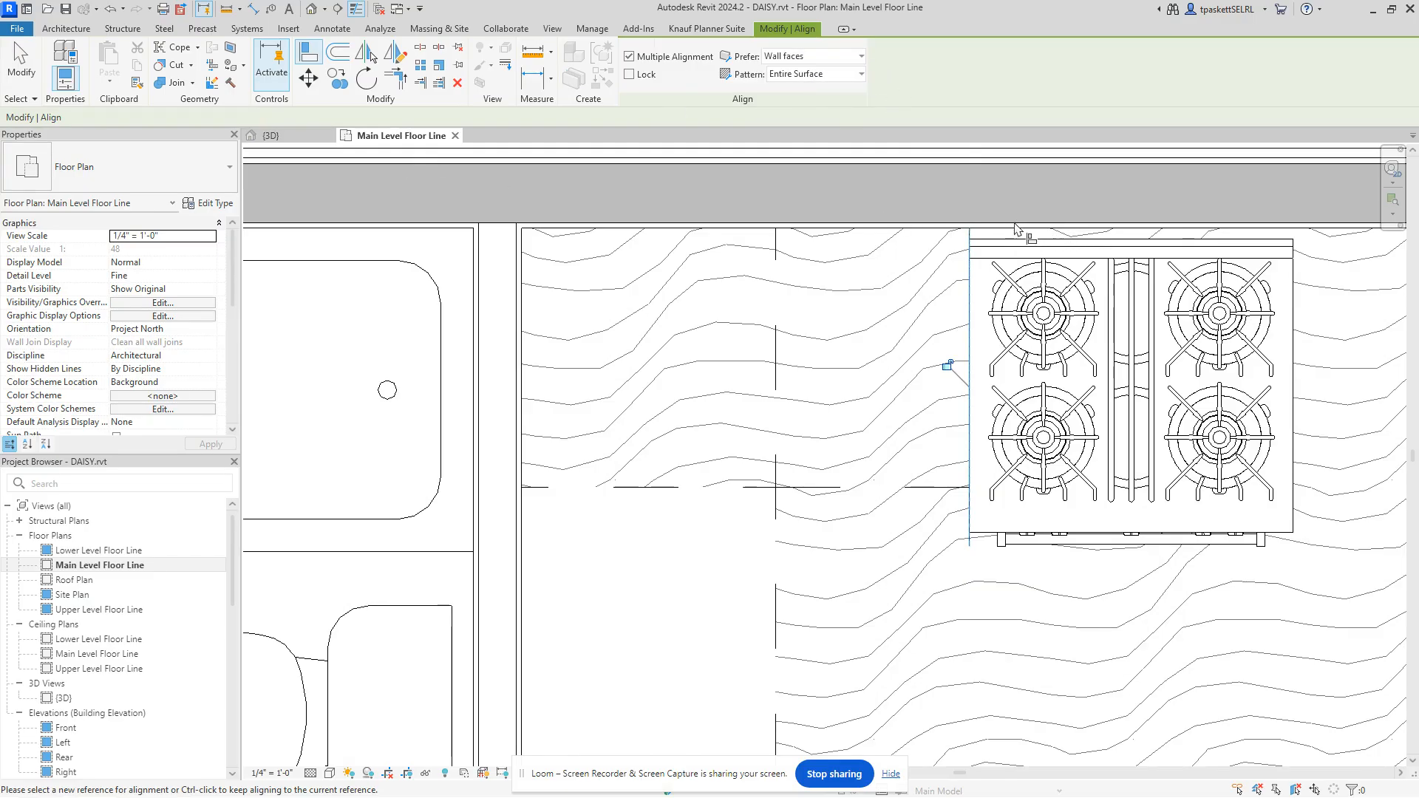
Step: Cancel the remaining alignment picks, end Align, and reselect the range
{"action": "right_click", "coordinate": [974, 151]}
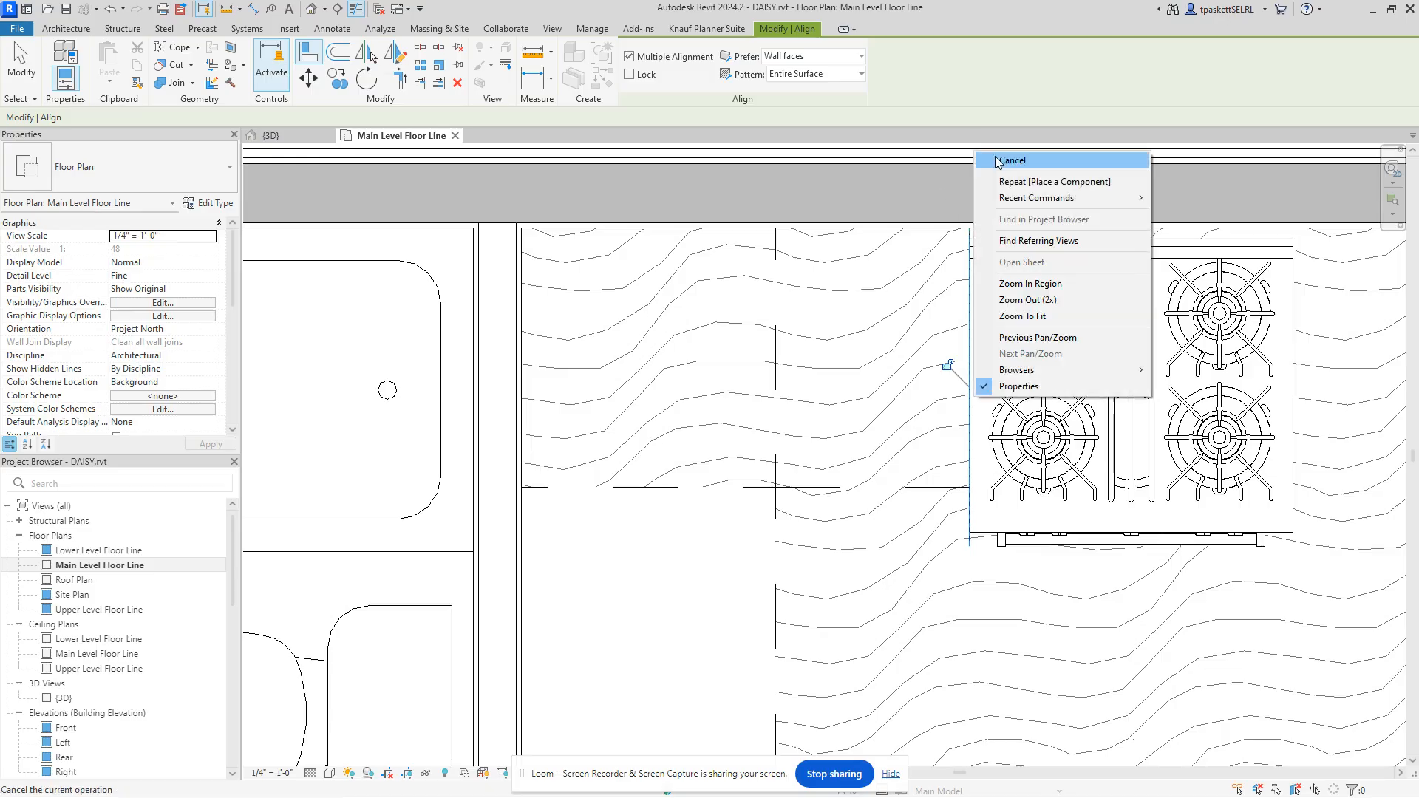
{"action": "left_click", "coordinate": [1000, 161]}
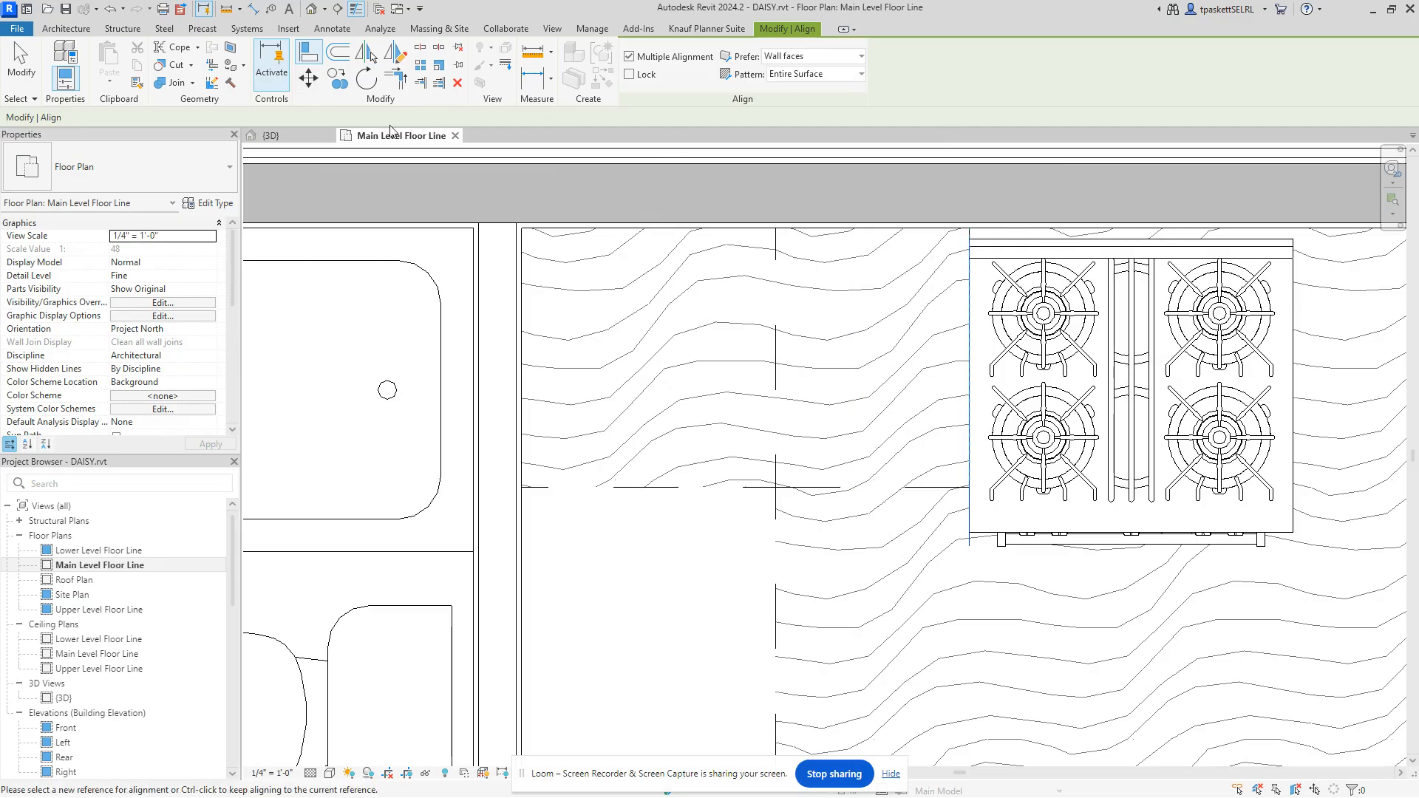
{"action": "left_click", "coordinate": [1020, 246]}
{"action": "right_click", "coordinate": [1014, 157]}
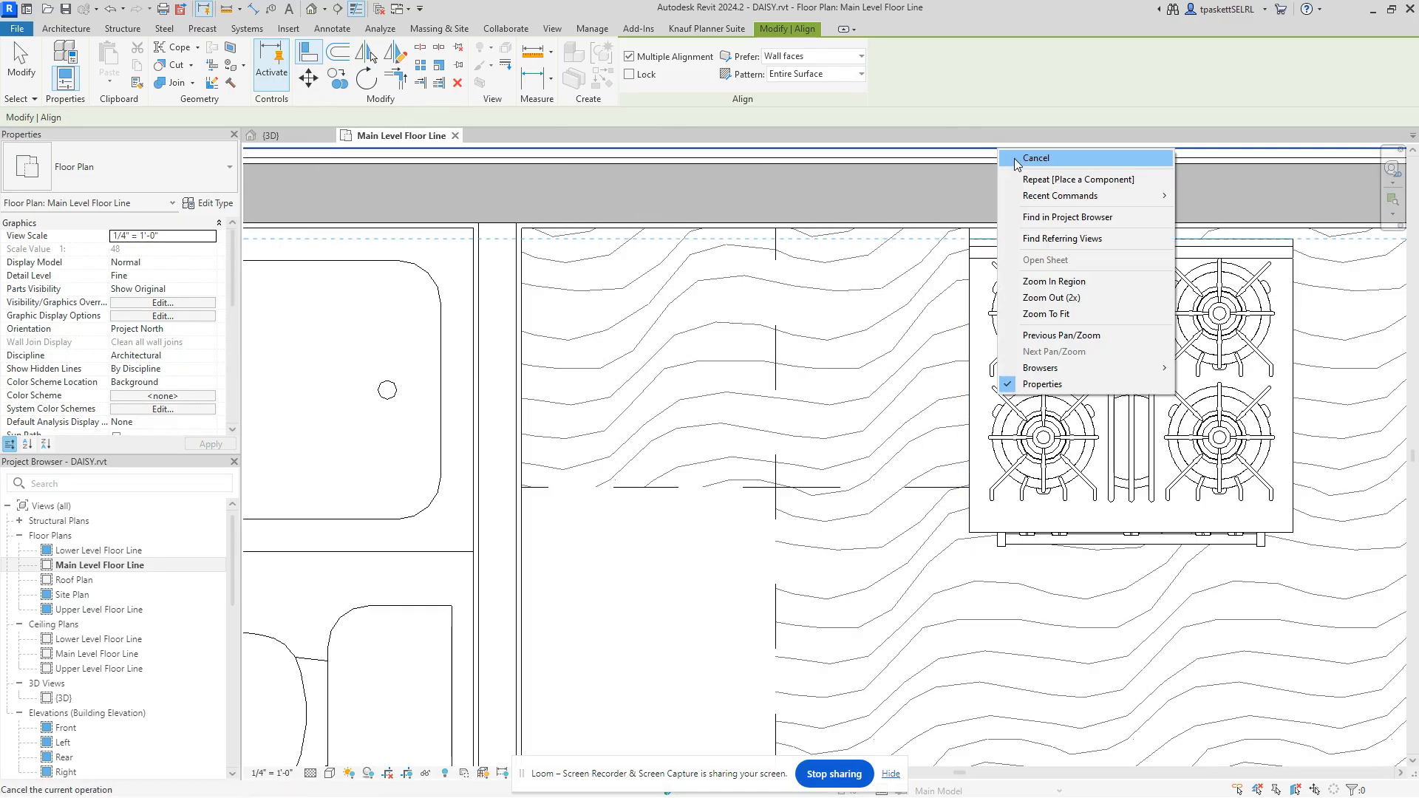
{"action": "left_click", "coordinate": [1035, 159]}
{"action": "left_click", "coordinate": [1025, 232]}
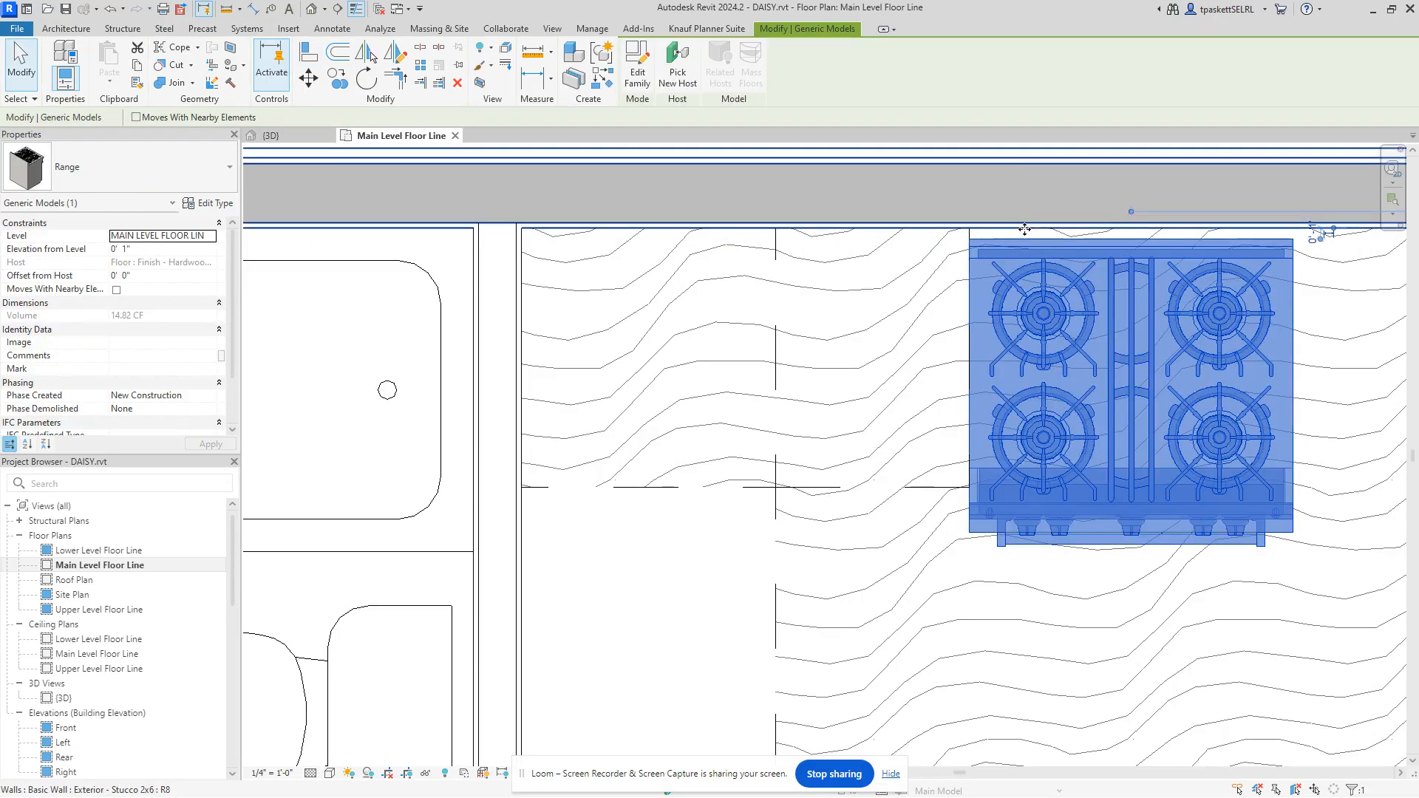
Step: Set the range's temporary dimension to the back wall to 0, then deselect it
{"action": "left_click", "coordinate": [1313, 231]}
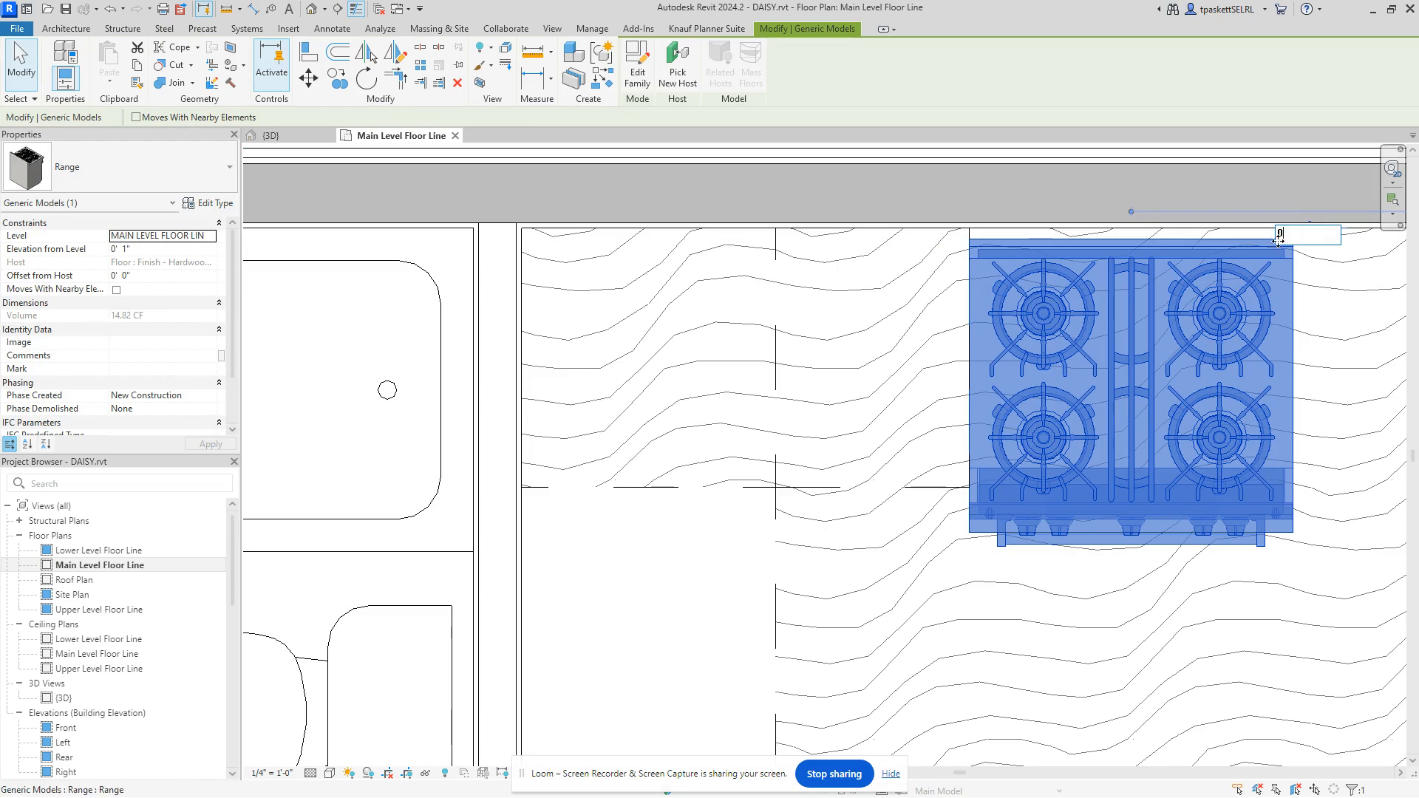
{"action": "scroll", "coordinate": [961, 436], "scroll_direction": "down", "scroll_amount": 5}
{"action": "key", "text": "Escape"}
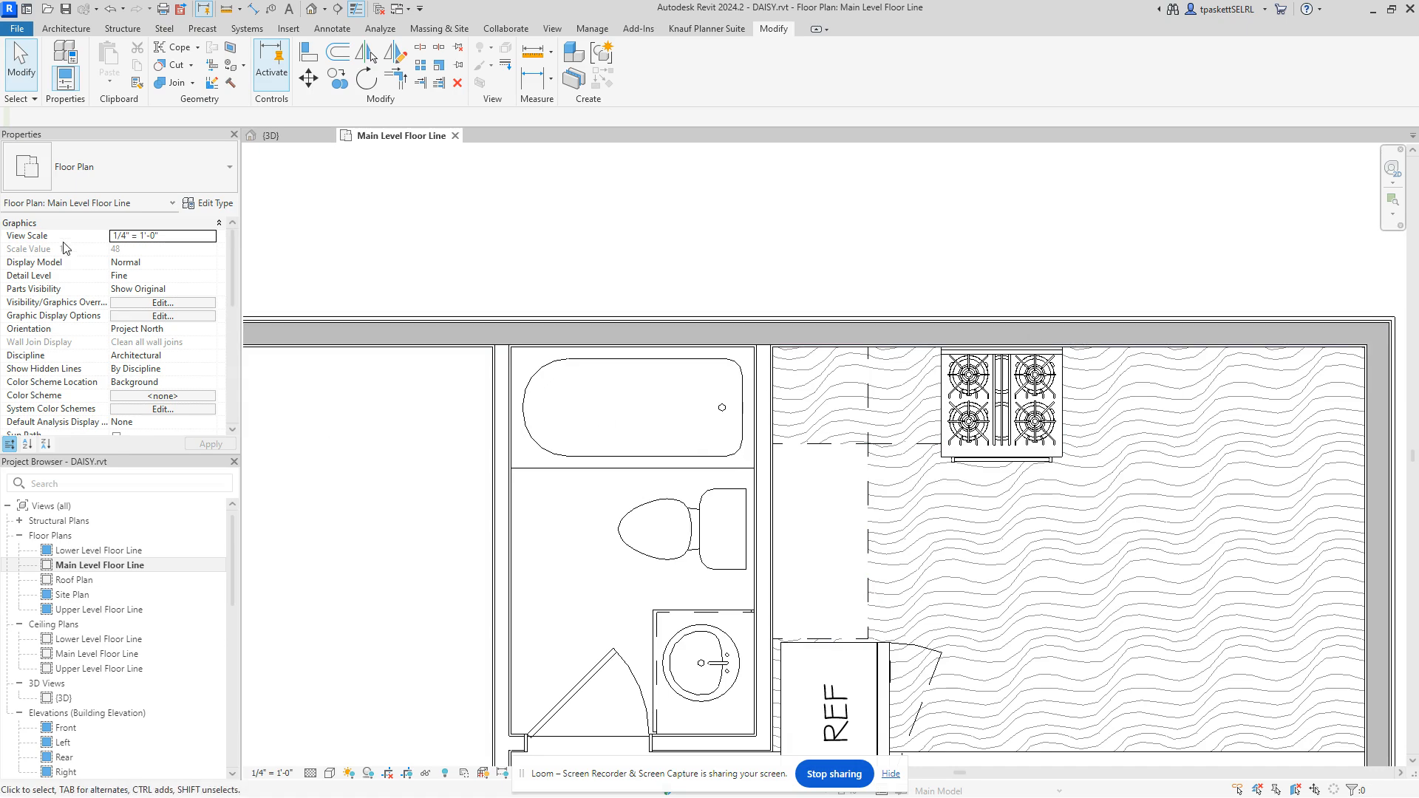
{"action": "left_click", "coordinate": [51, 29]}
{"action": "left_click", "coordinate": [177, 53]}
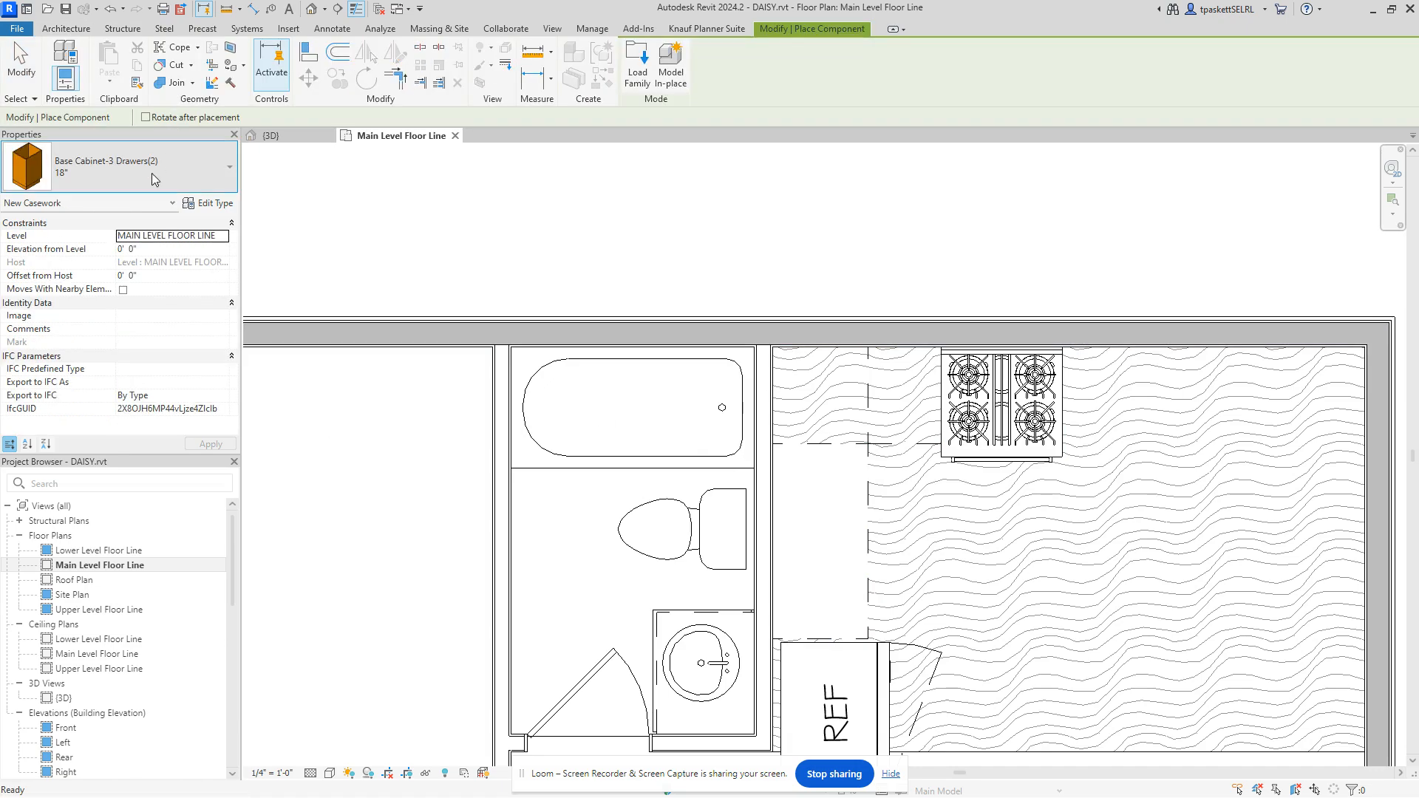
{"action": "left_click", "coordinate": [144, 171]}
{"action": "left_click", "coordinate": [69, 206]}
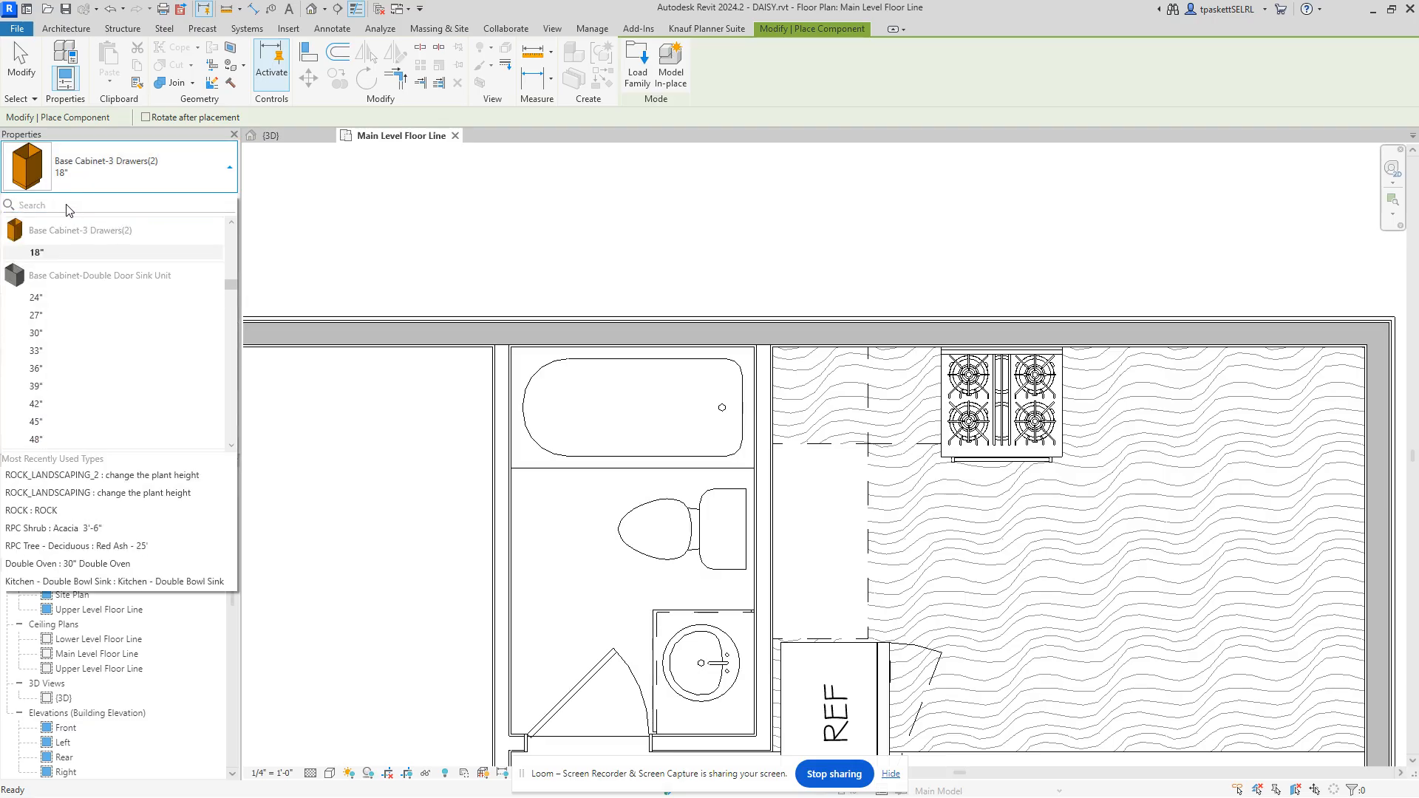
{"action": "type", "text": "sink"}
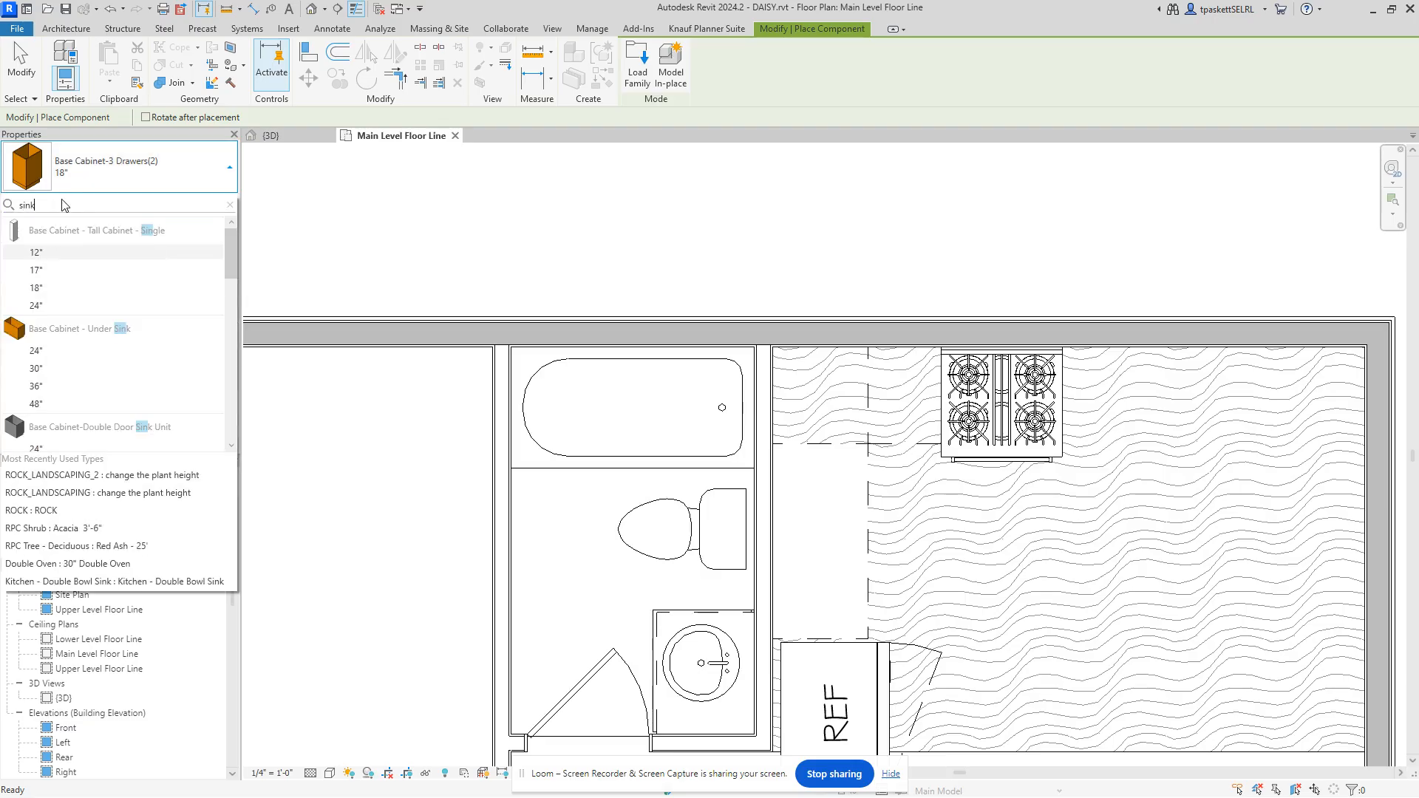
{"action": "double_click", "coordinate": [26, 205]}
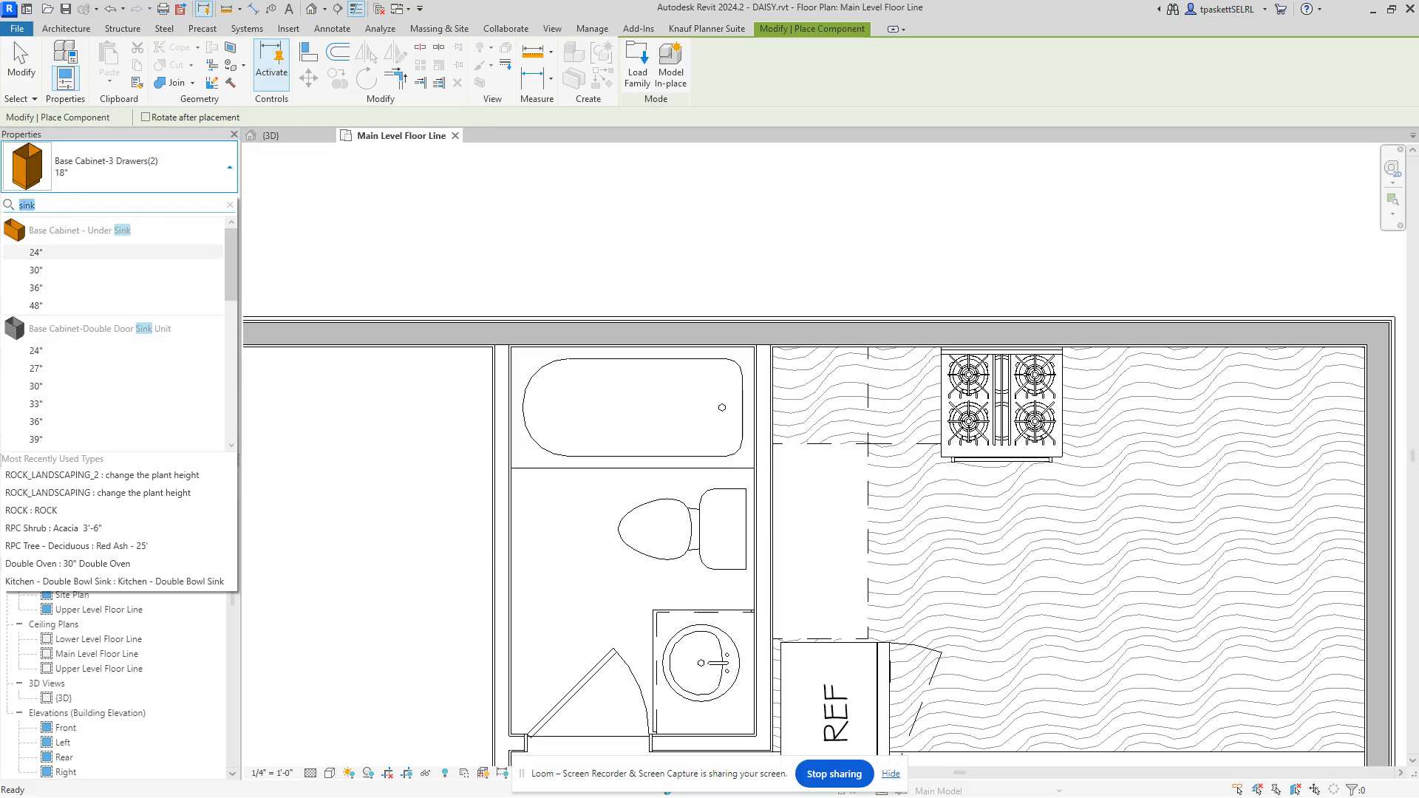
{"action": "type", "text": "kitche"}
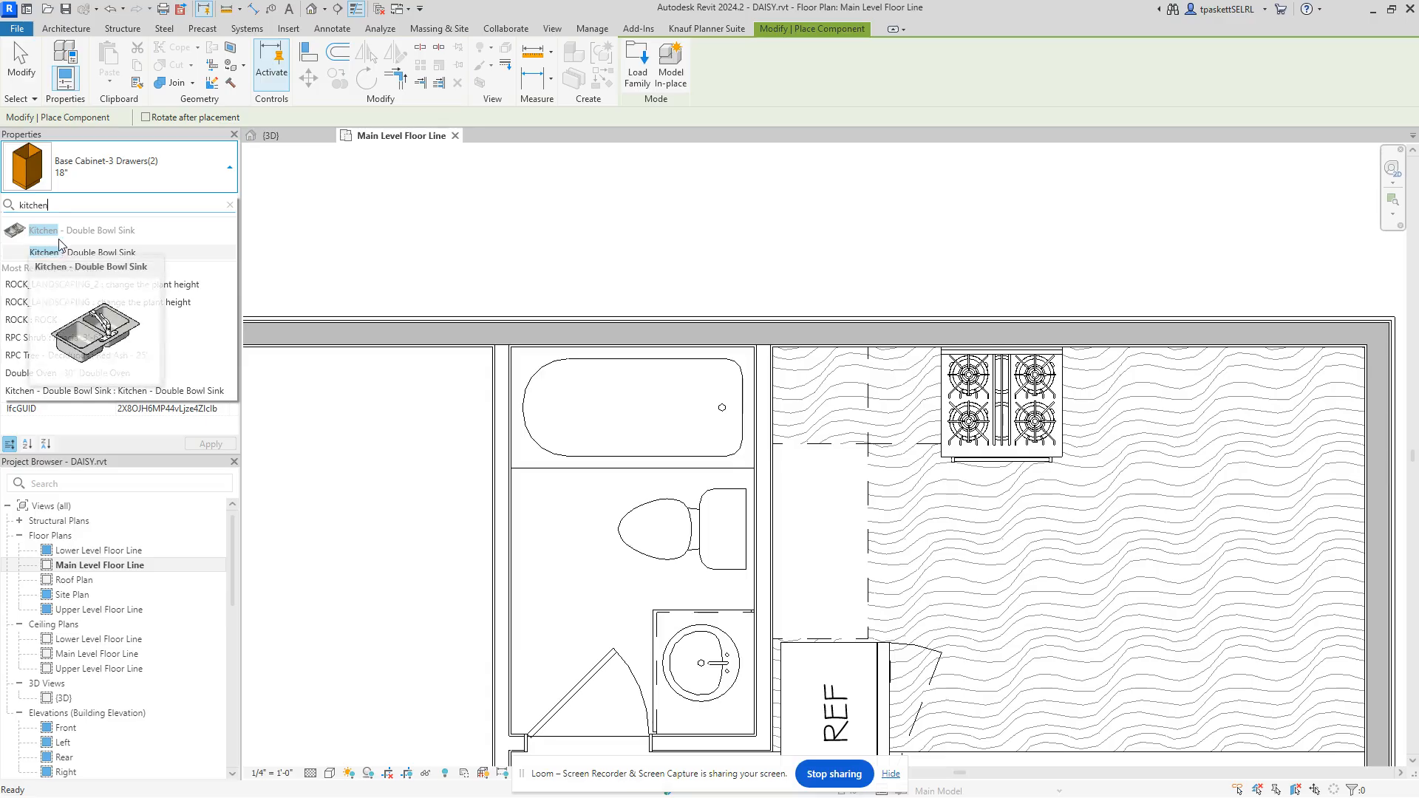
{"action": "left_click", "coordinate": [81, 254]}
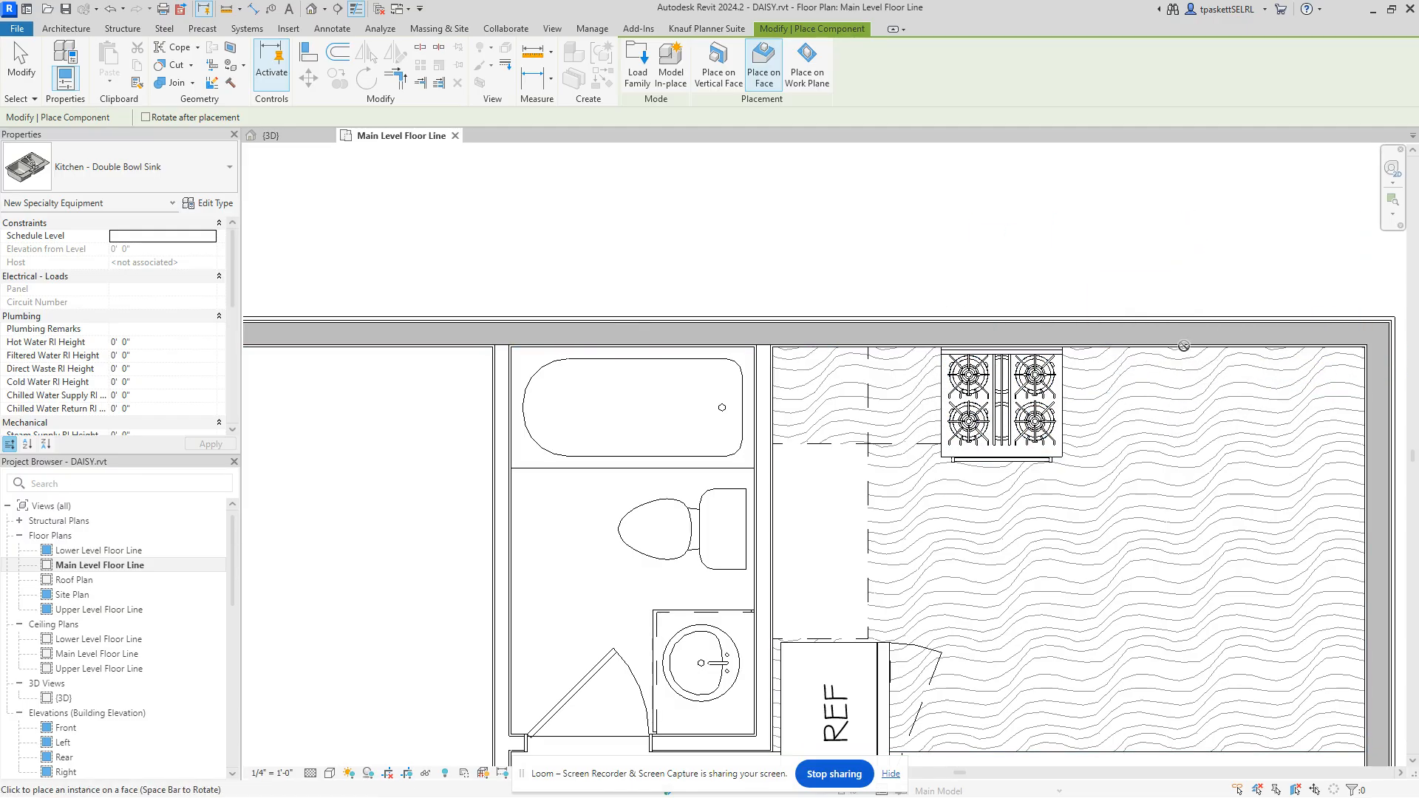
{"action": "left_click", "coordinate": [1183, 346]}
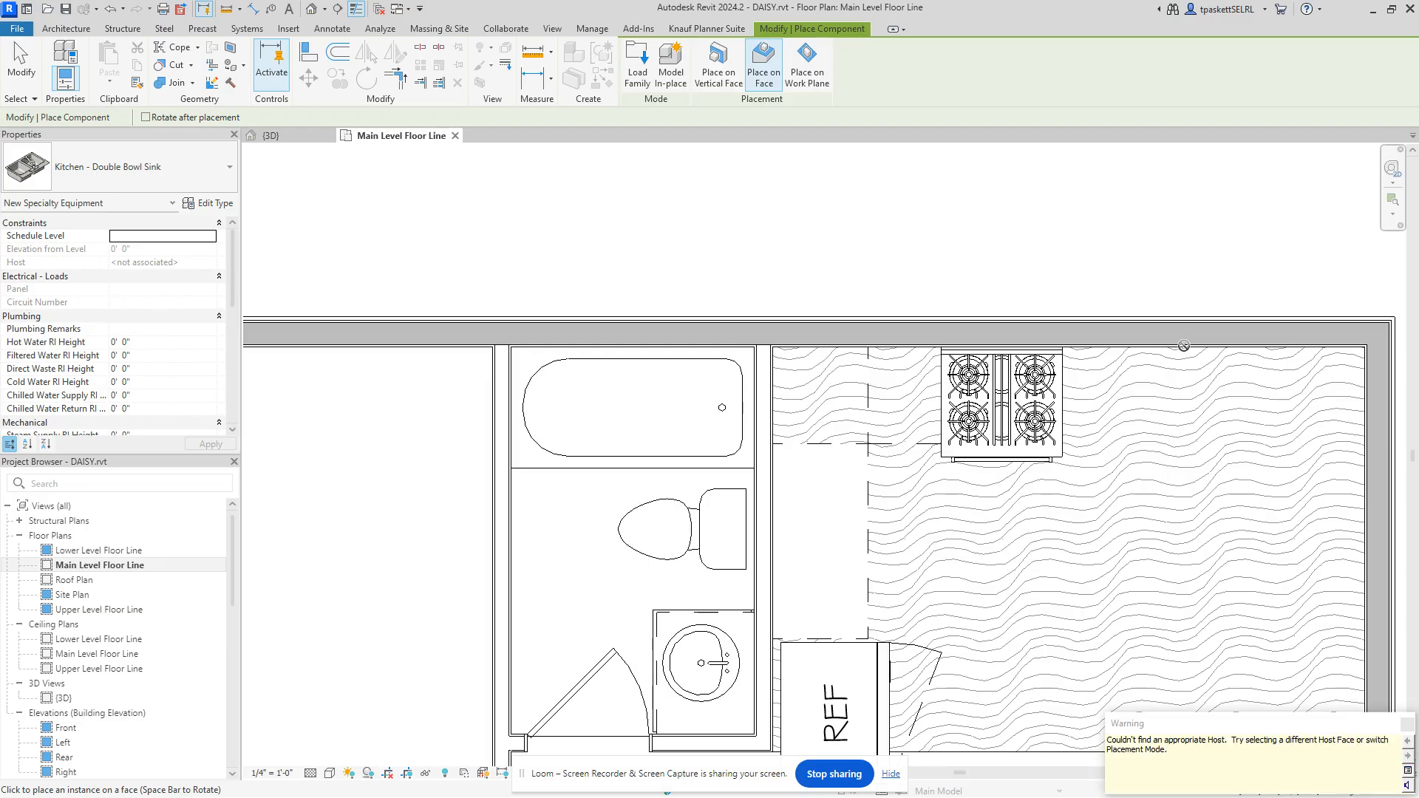
{"action": "right_click", "coordinate": [1078, 259]}
{"action": "left_click", "coordinate": [1130, 255]}
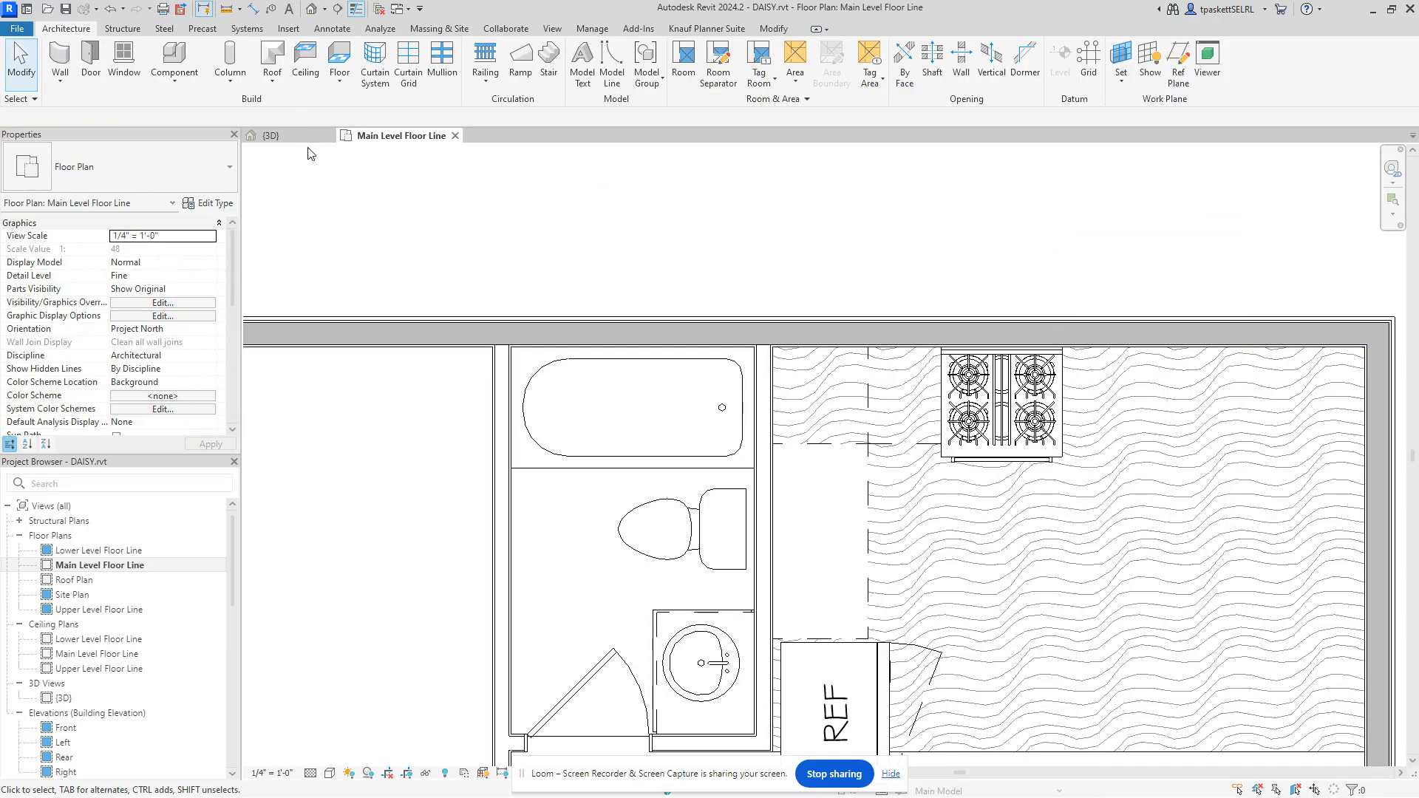
Step: In the {3D} view, start placing the Kitchen - Double Bowl Sink on the kitchen wall
{"action": "left_click", "coordinate": [281, 136]}
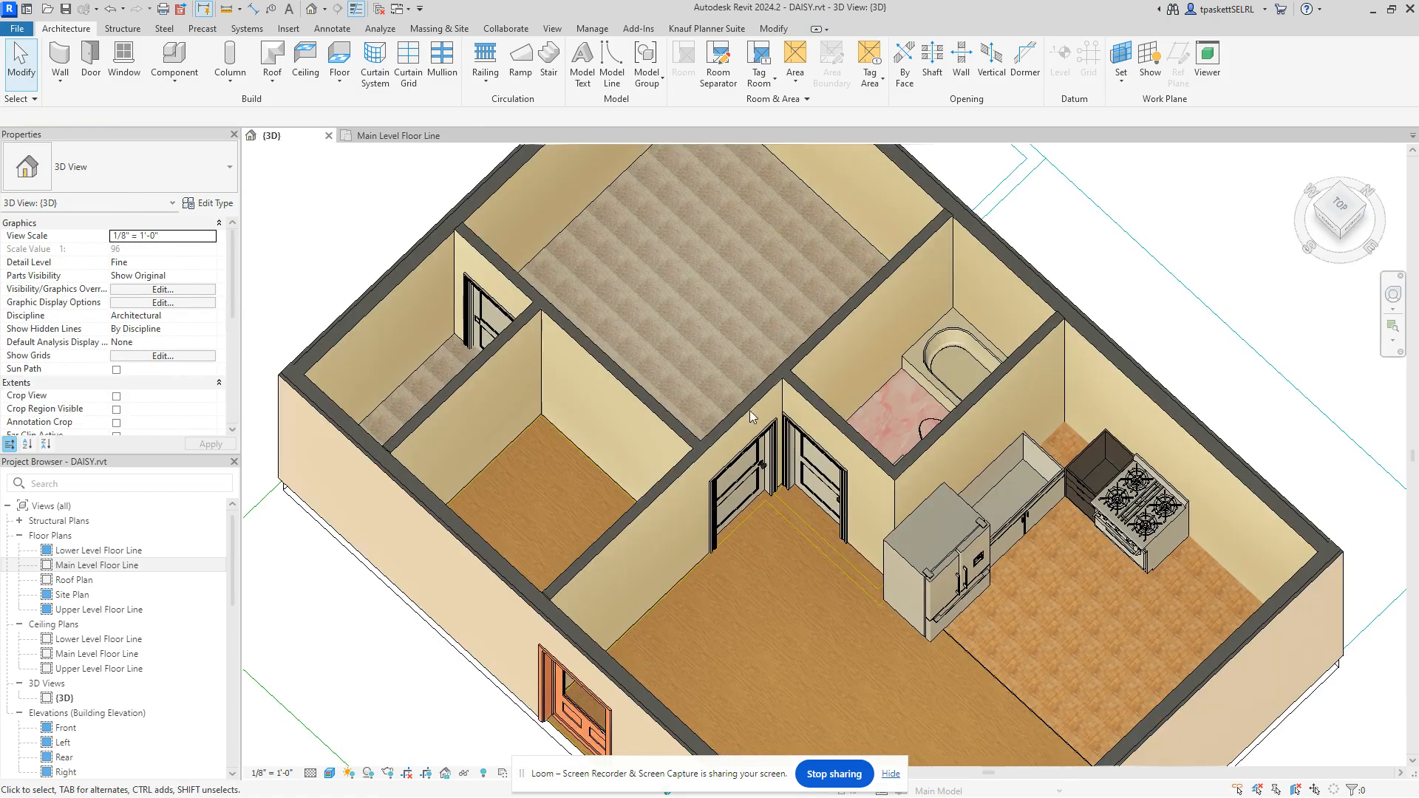
{"action": "middle_click_drag", "start_coordinate": [1154, 527], "coordinate": [984, 438]}
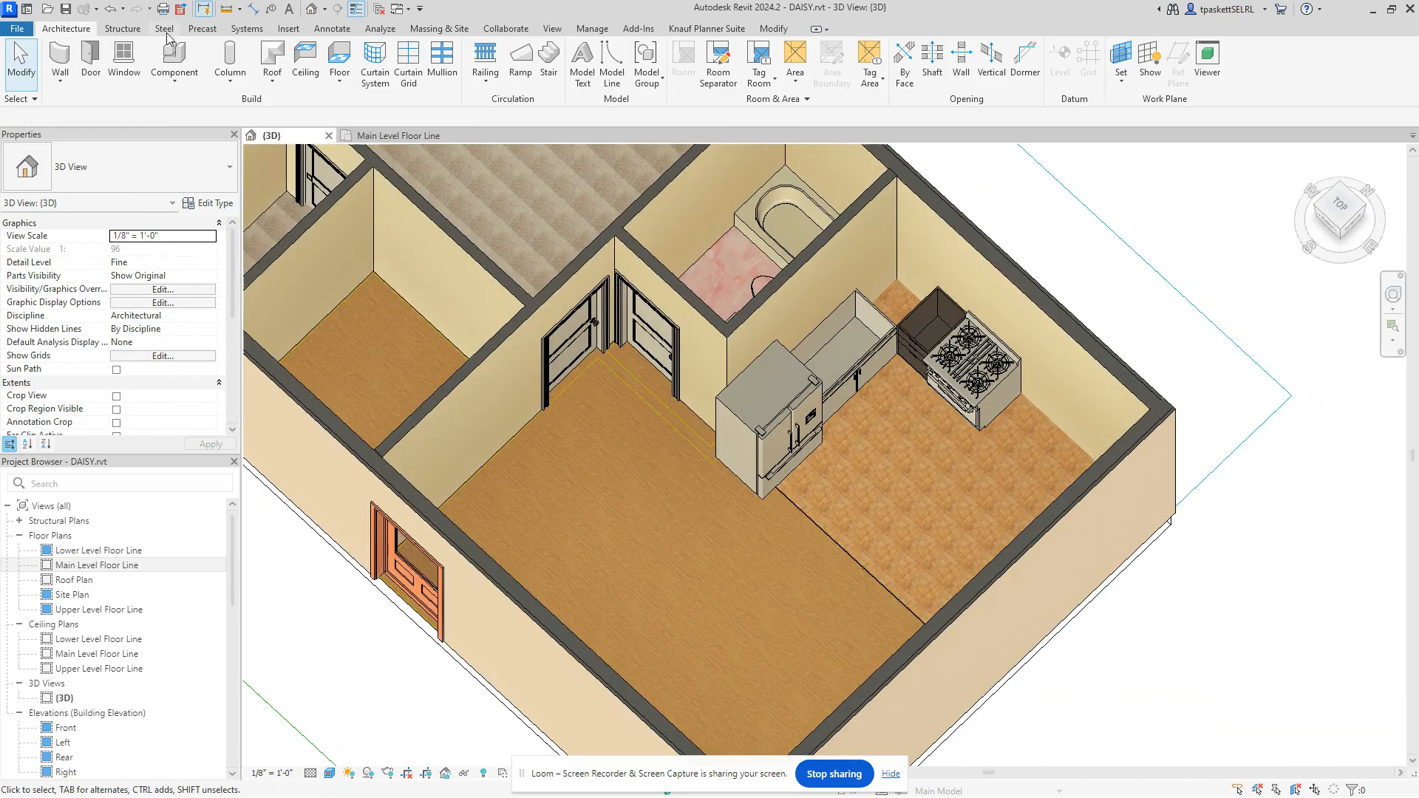
{"action": "left_click", "coordinate": [174, 57]}
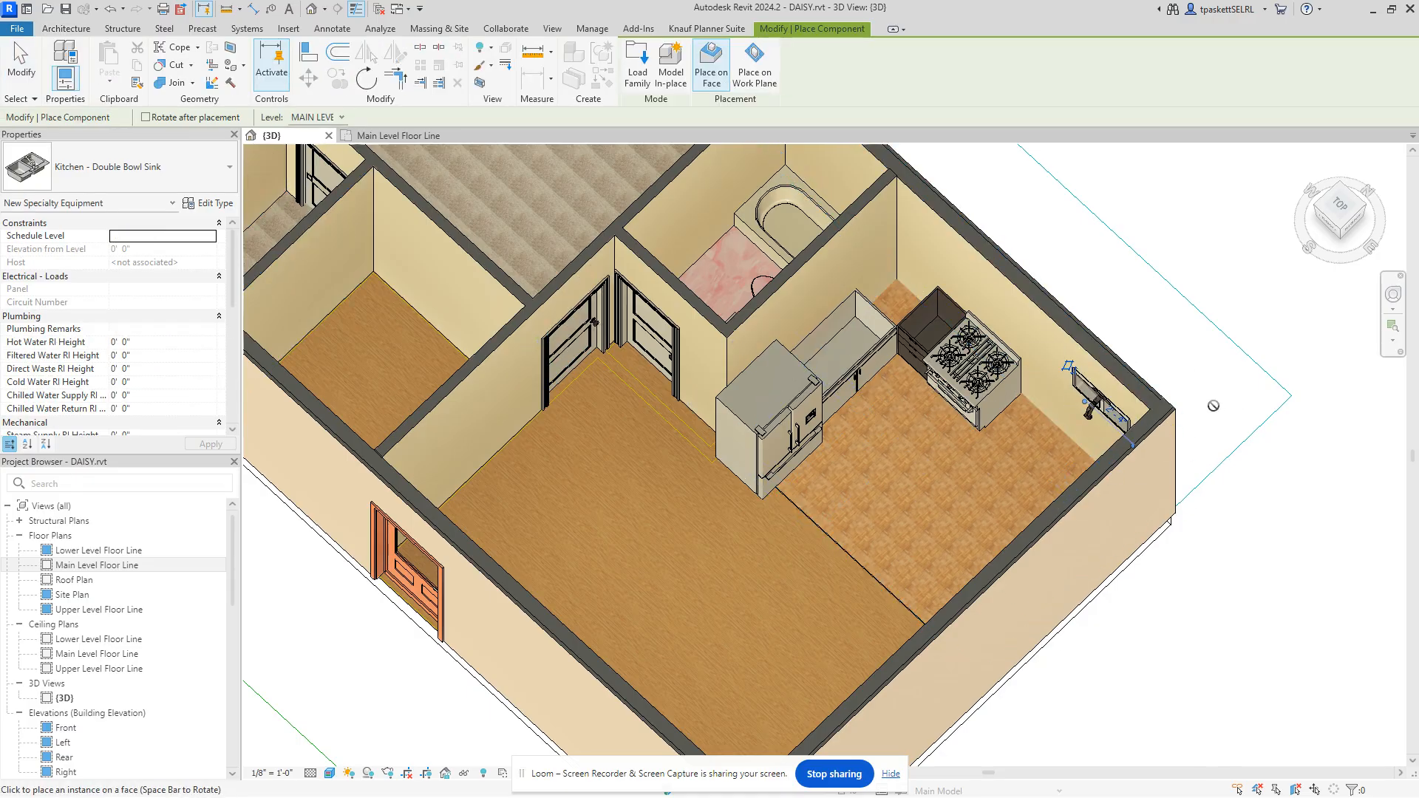
{"action": "right_click", "coordinate": [1165, 329]}
{"action": "left_click", "coordinate": [1194, 338]}
{"action": "scroll", "coordinate": [1094, 407], "scroll_direction": "up", "scroll_amount": 4}
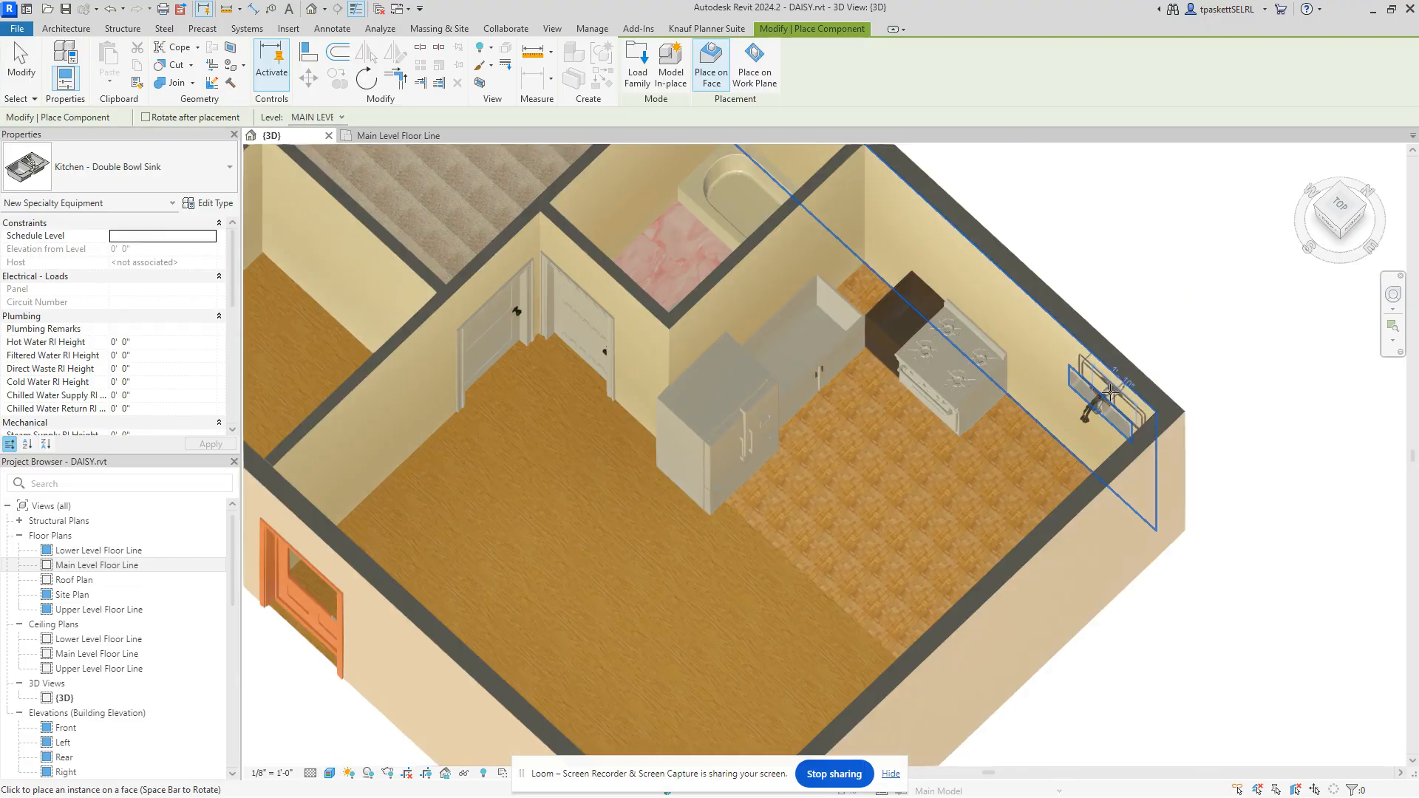
{"action": "scroll", "coordinate": [1022, 436], "scroll_direction": "up", "scroll_amount": 2}
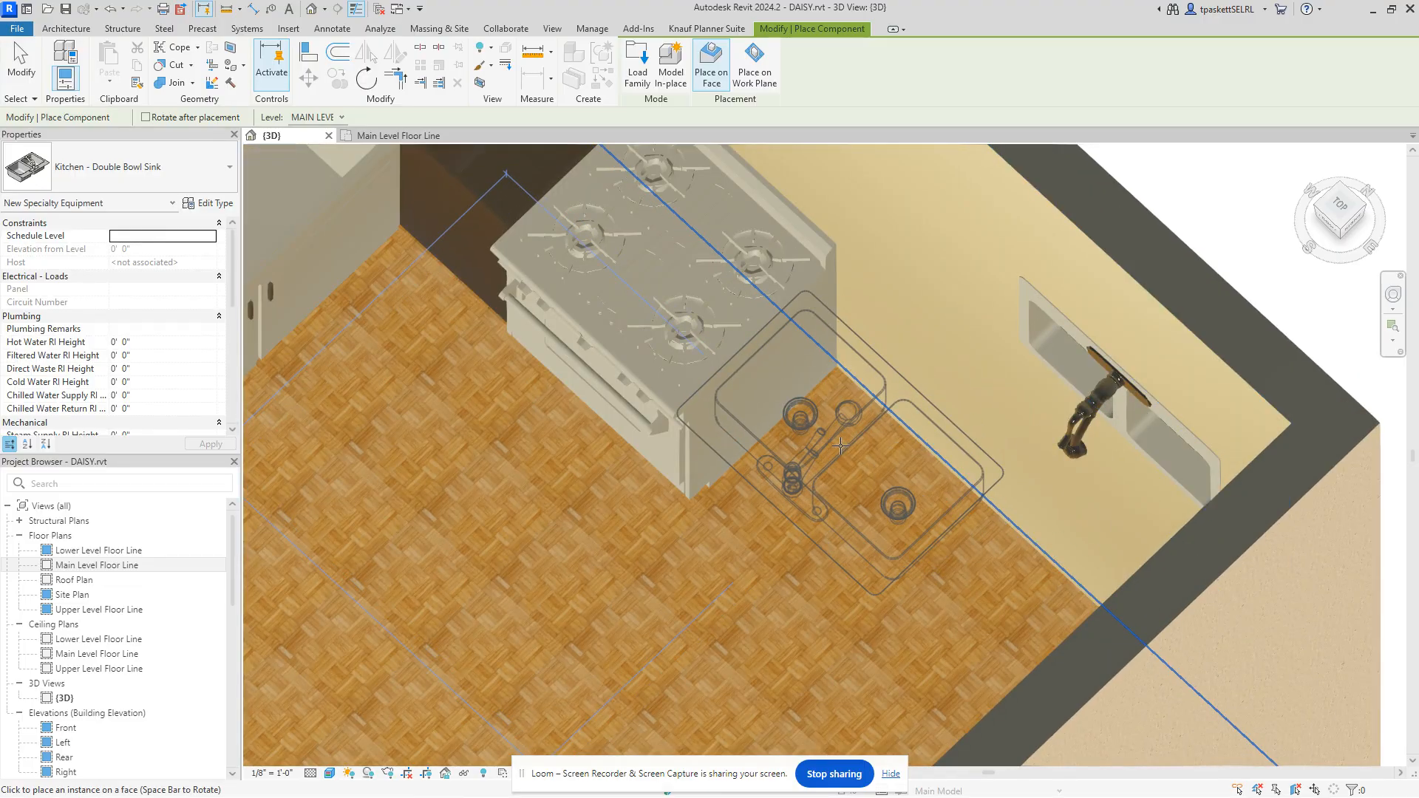
{"action": "scroll", "coordinate": [872, 432], "scroll_direction": "up", "scroll_amount": 2}
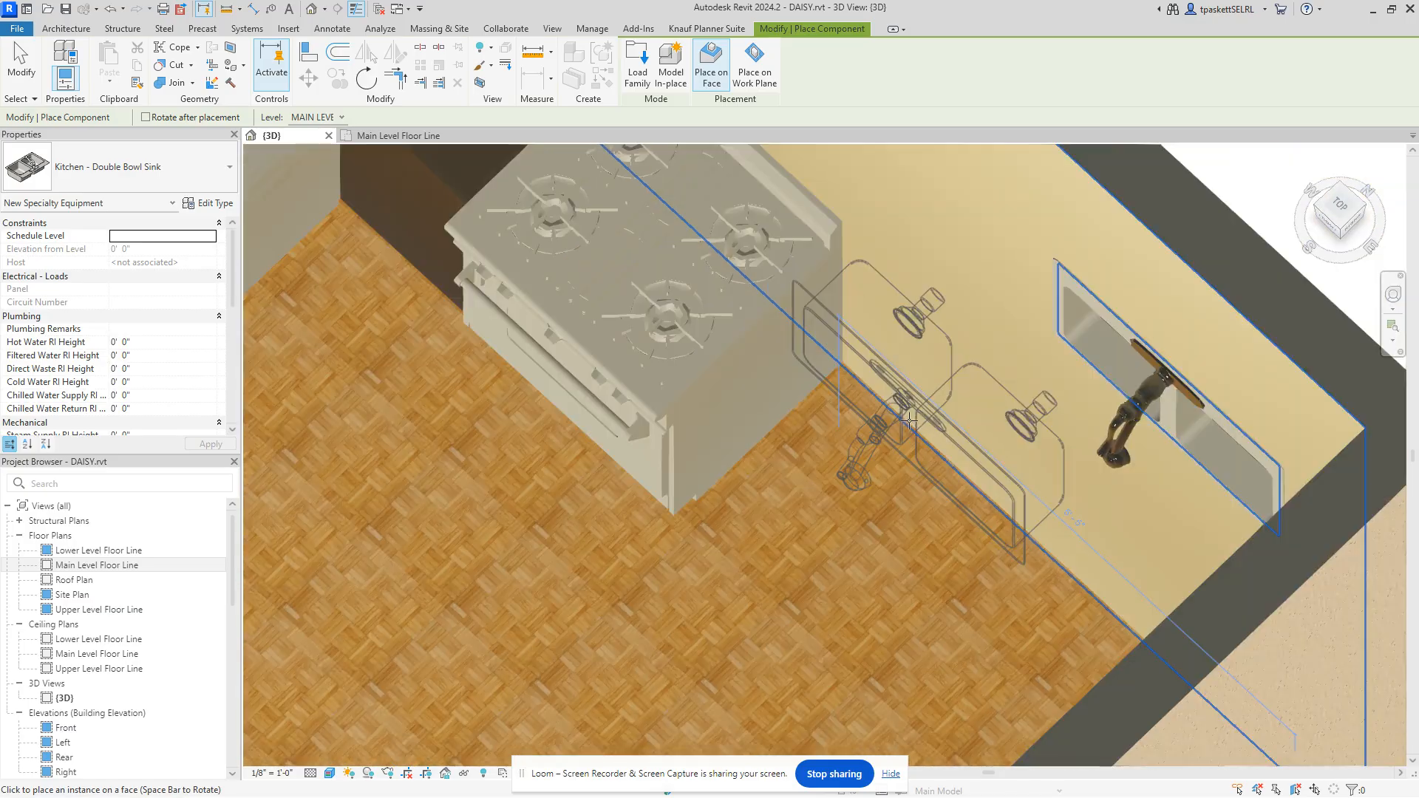
{"action": "scroll", "coordinate": [910, 420], "scroll_direction": "down", "scroll_amount": 4}
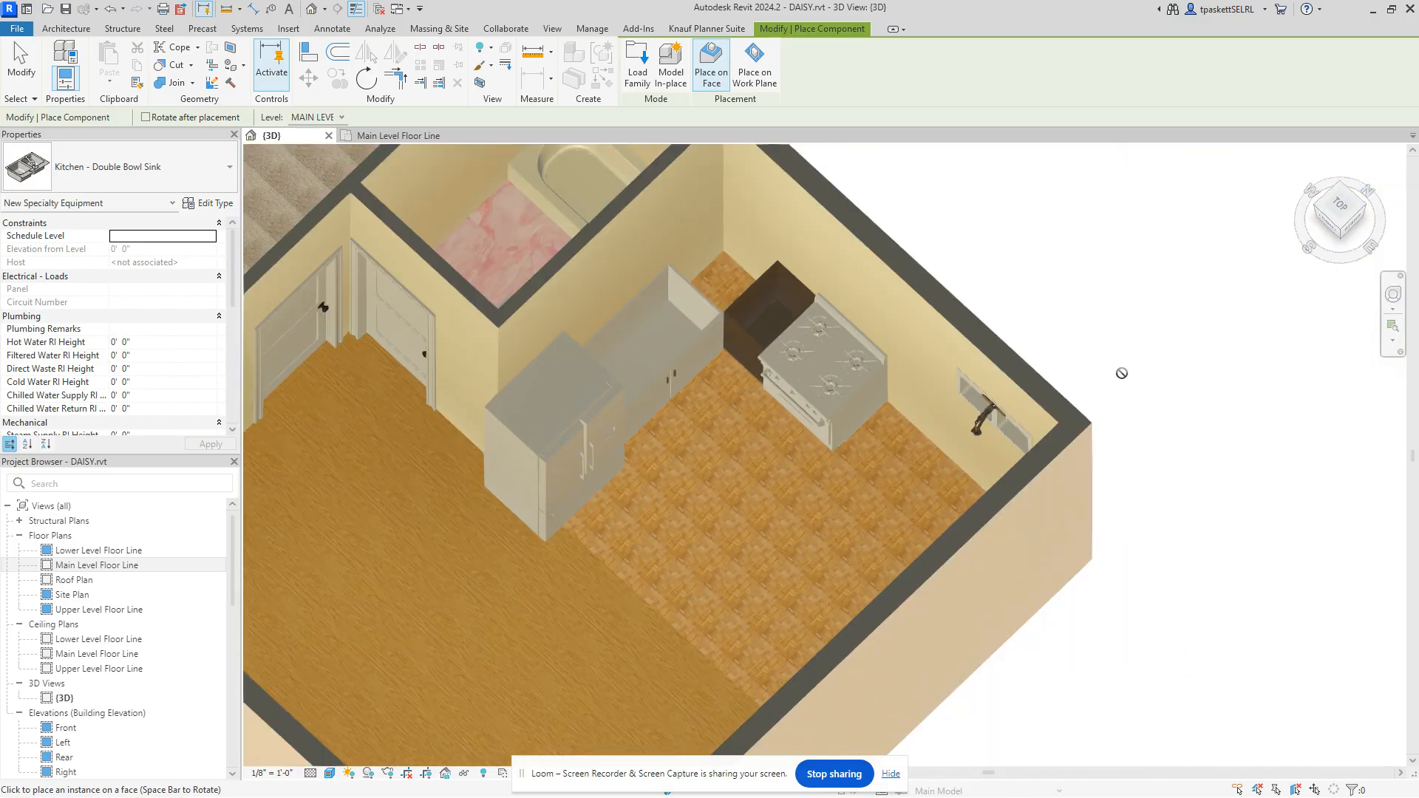
{"action": "scroll", "coordinate": [1196, 288], "scroll_direction": "down", "scroll_amount": 4}
{"action": "middle_click_drag", "start_coordinate": [1206, 301], "coordinate": [1177, 388]}
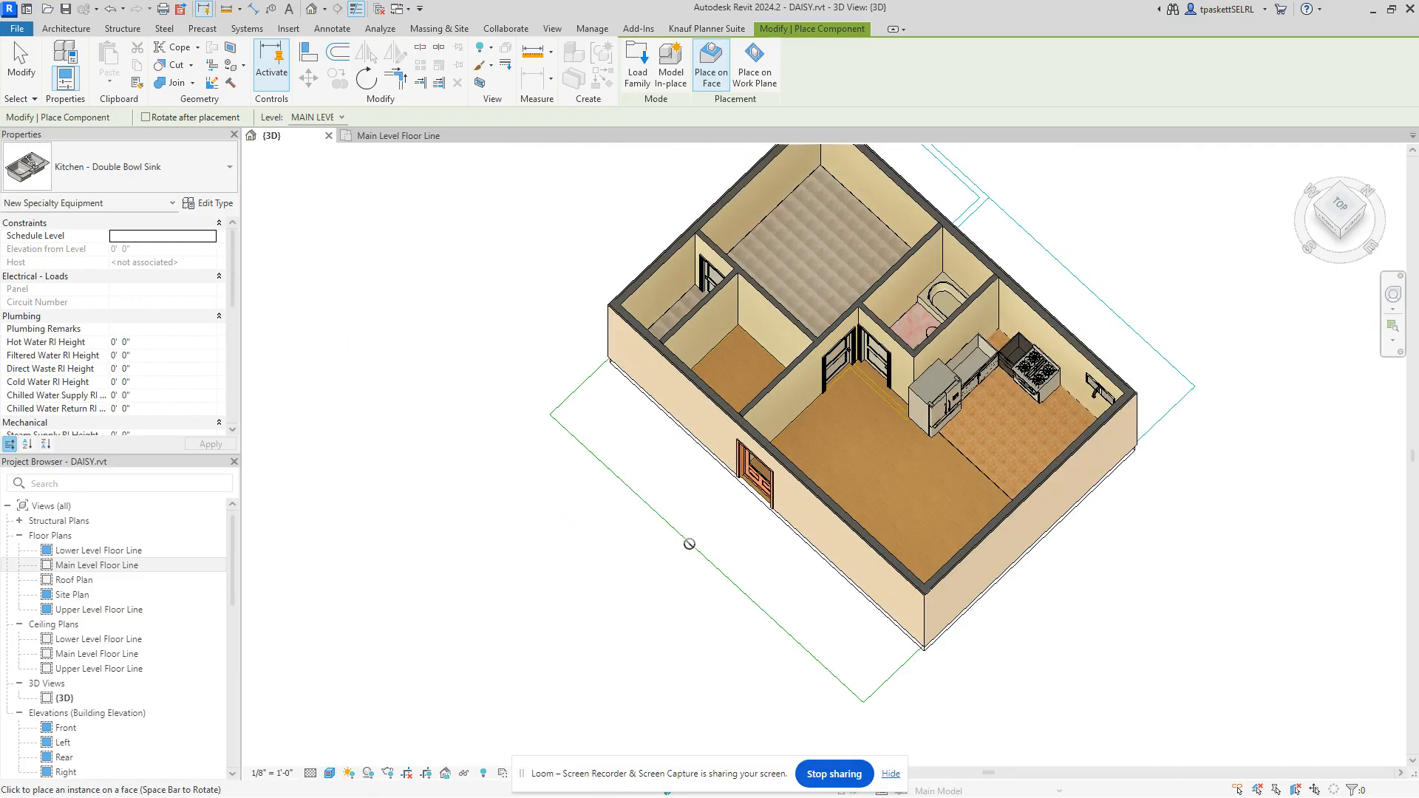
Step: End the sink placement and return to the Main Level Floor Line plan
{"action": "right_click", "coordinate": [510, 266]}
{"action": "left_click", "coordinate": [543, 272]}
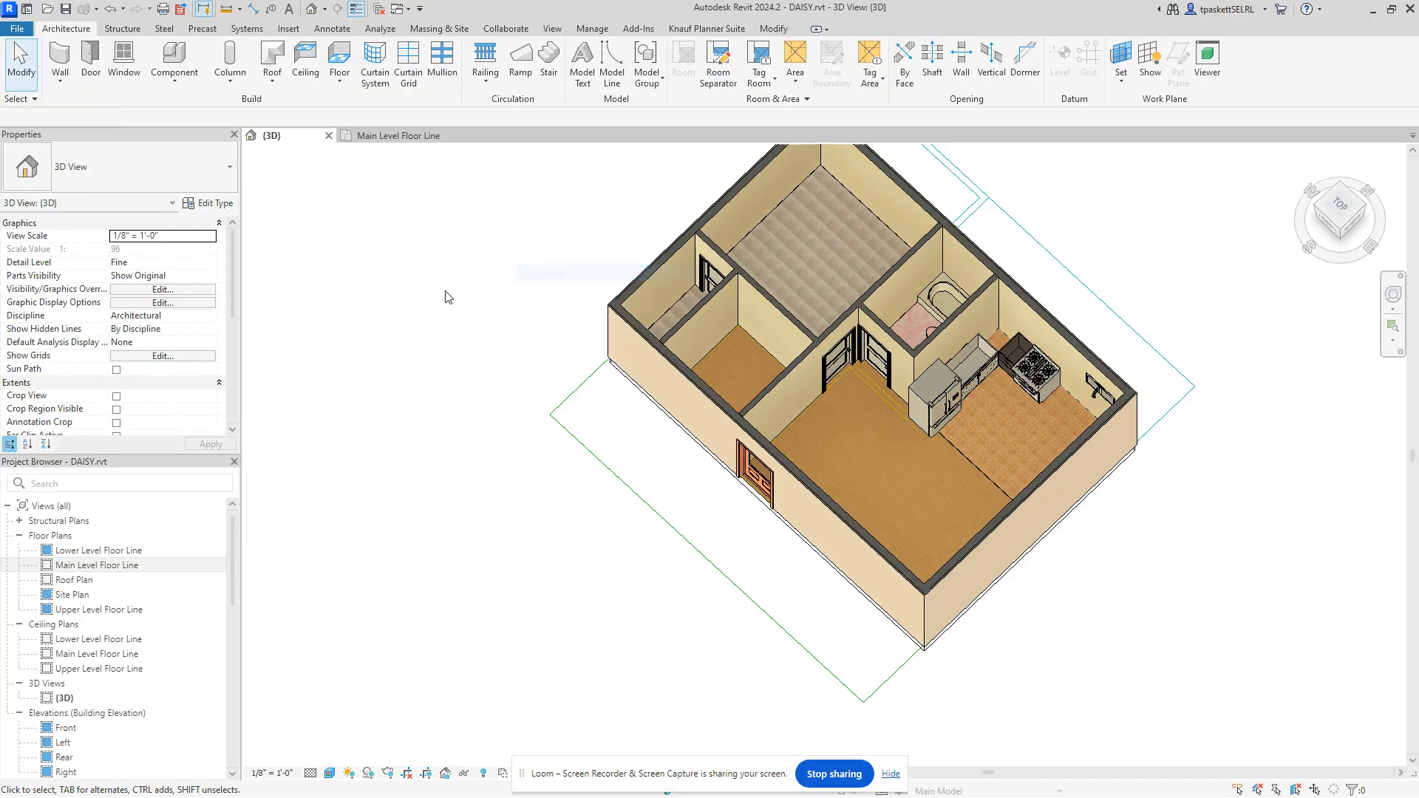
{"action": "scroll", "coordinate": [1061, 384], "scroll_direction": "down", "scroll_amount": 2}
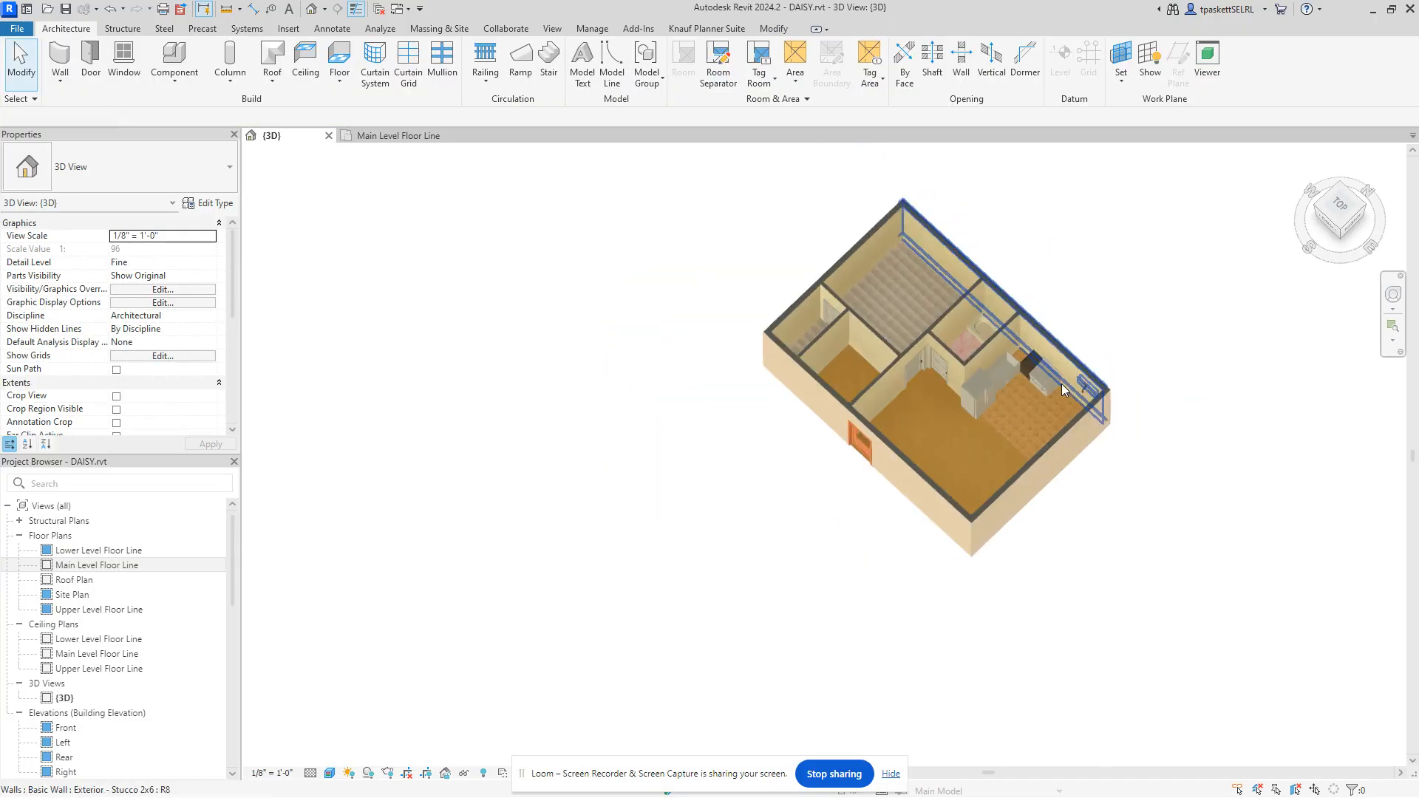
{"action": "scroll", "coordinate": [1062, 384], "scroll_direction": "up", "scroll_amount": 5}
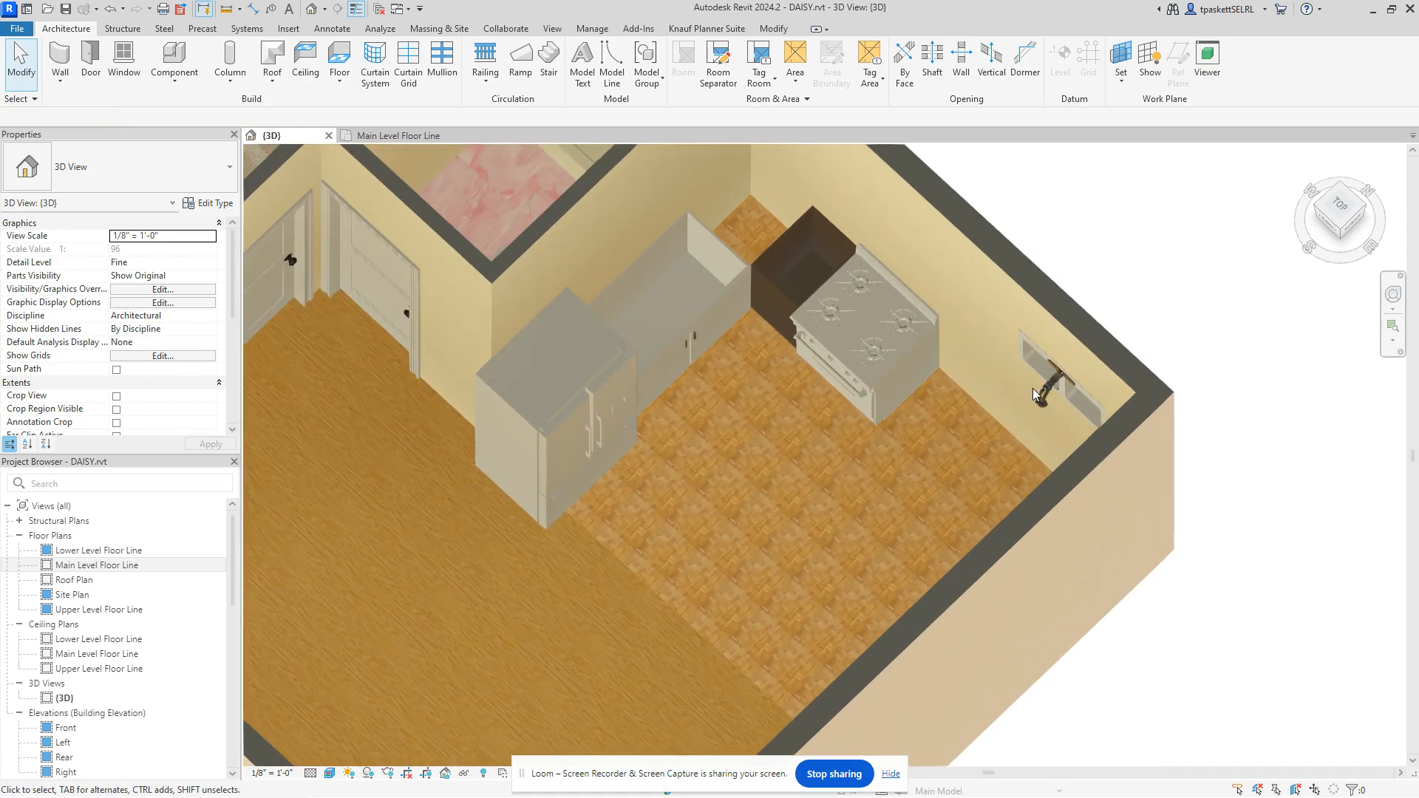
{"action": "scroll", "coordinate": [894, 376], "scroll_direction": "up", "scroll_amount": 2}
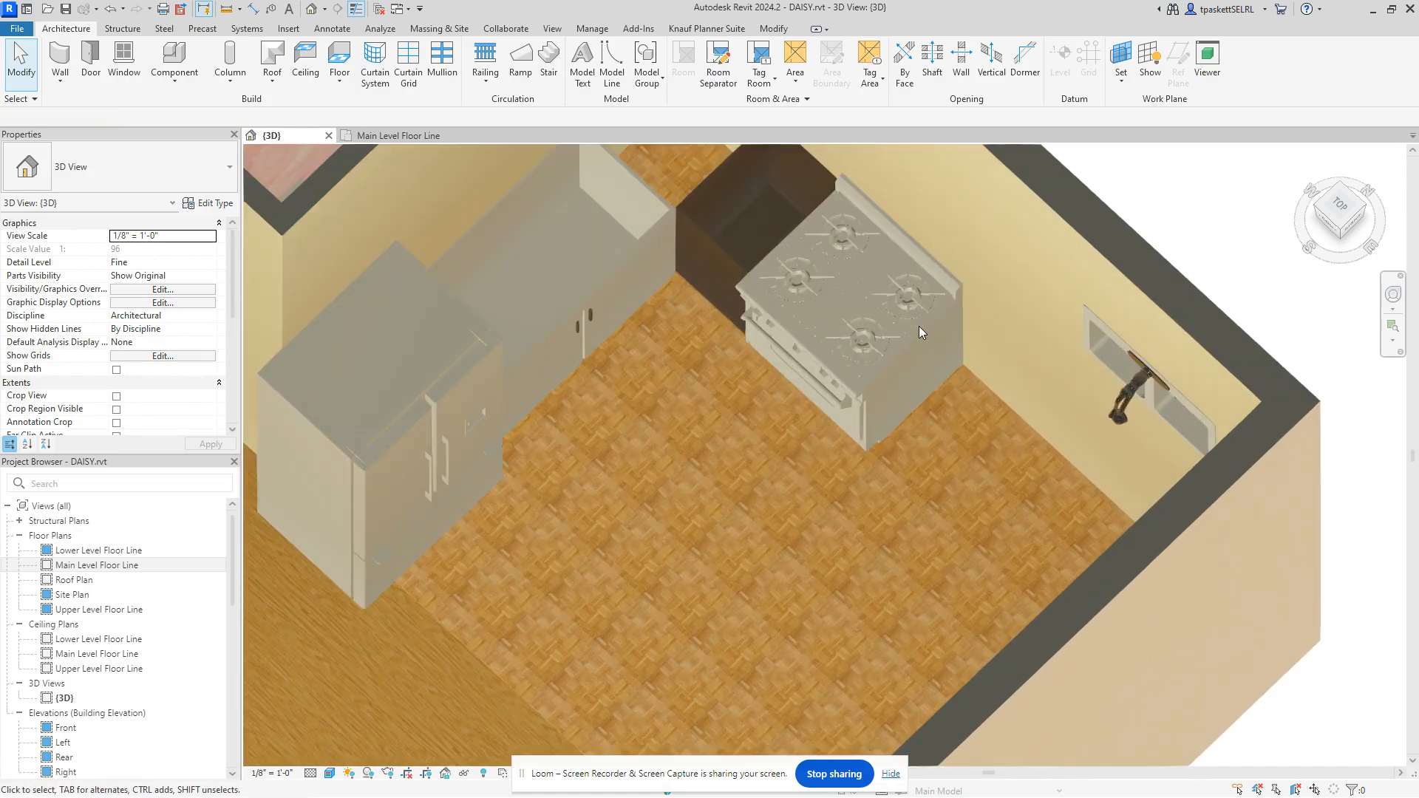
{"action": "scroll", "coordinate": [920, 326], "scroll_direction": "up", "scroll_amount": 3}
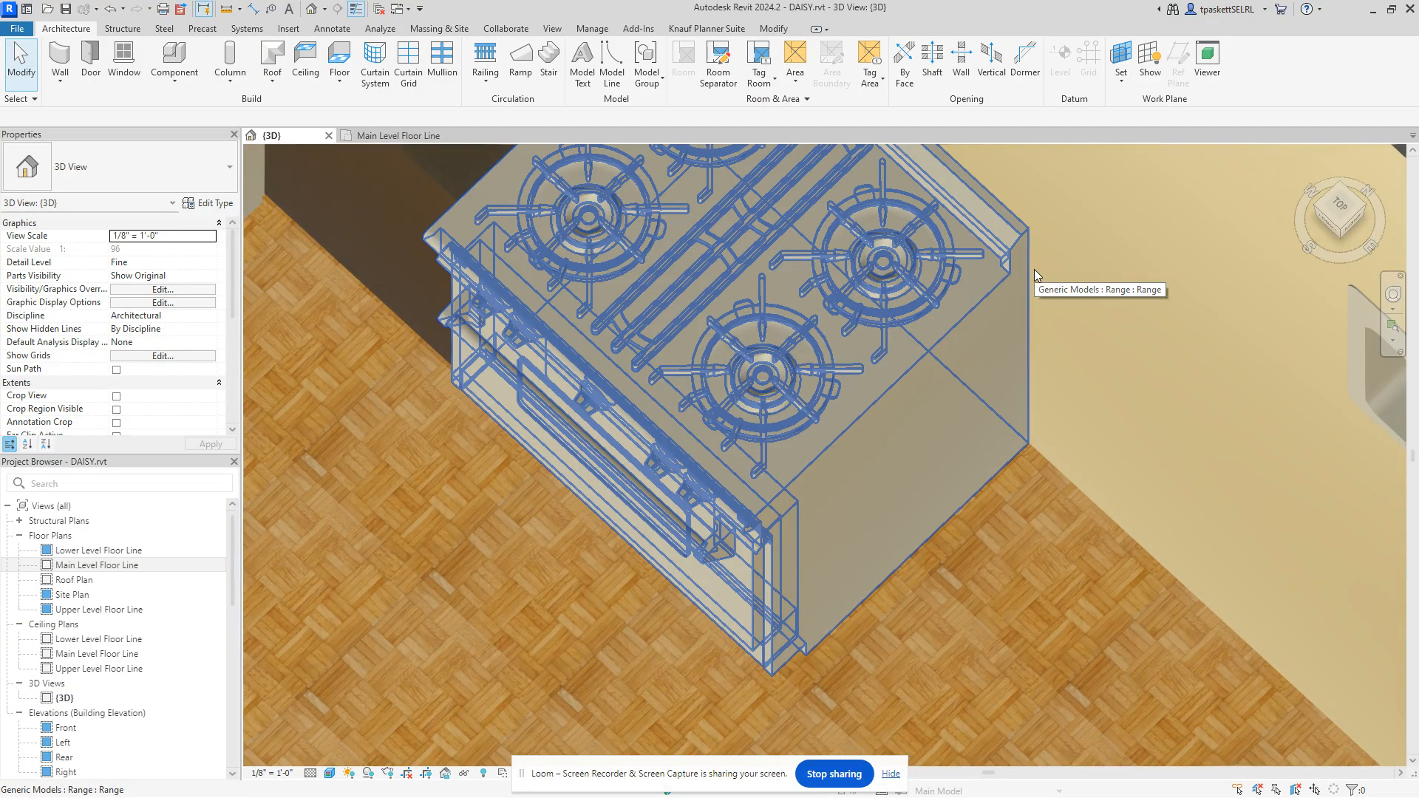
{"action": "scroll", "coordinate": [962, 282], "scroll_direction": "down", "scroll_amount": 3}
{"action": "scroll", "coordinate": [850, 286], "scroll_direction": "down", "scroll_amount": 4}
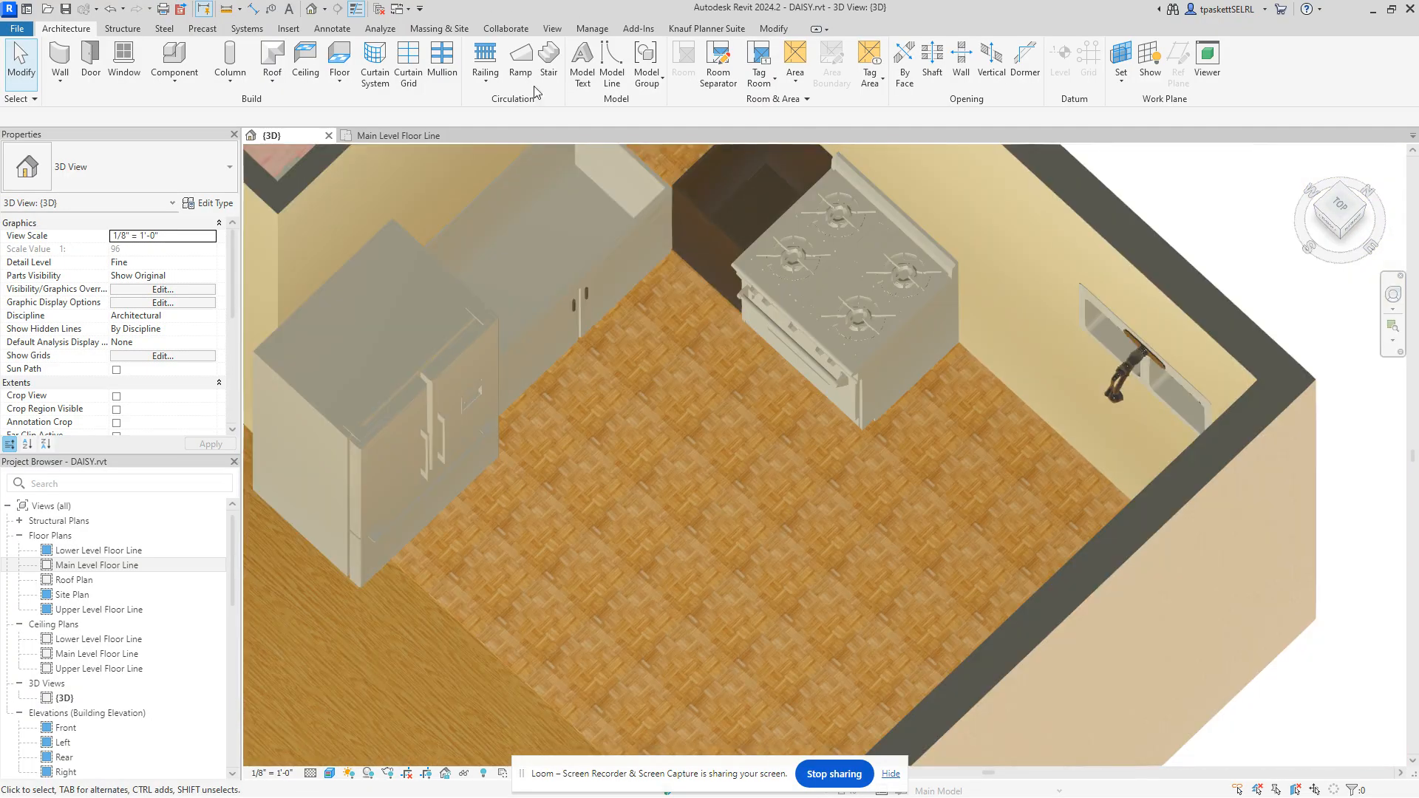
{"action": "left_click", "coordinate": [399, 135]}
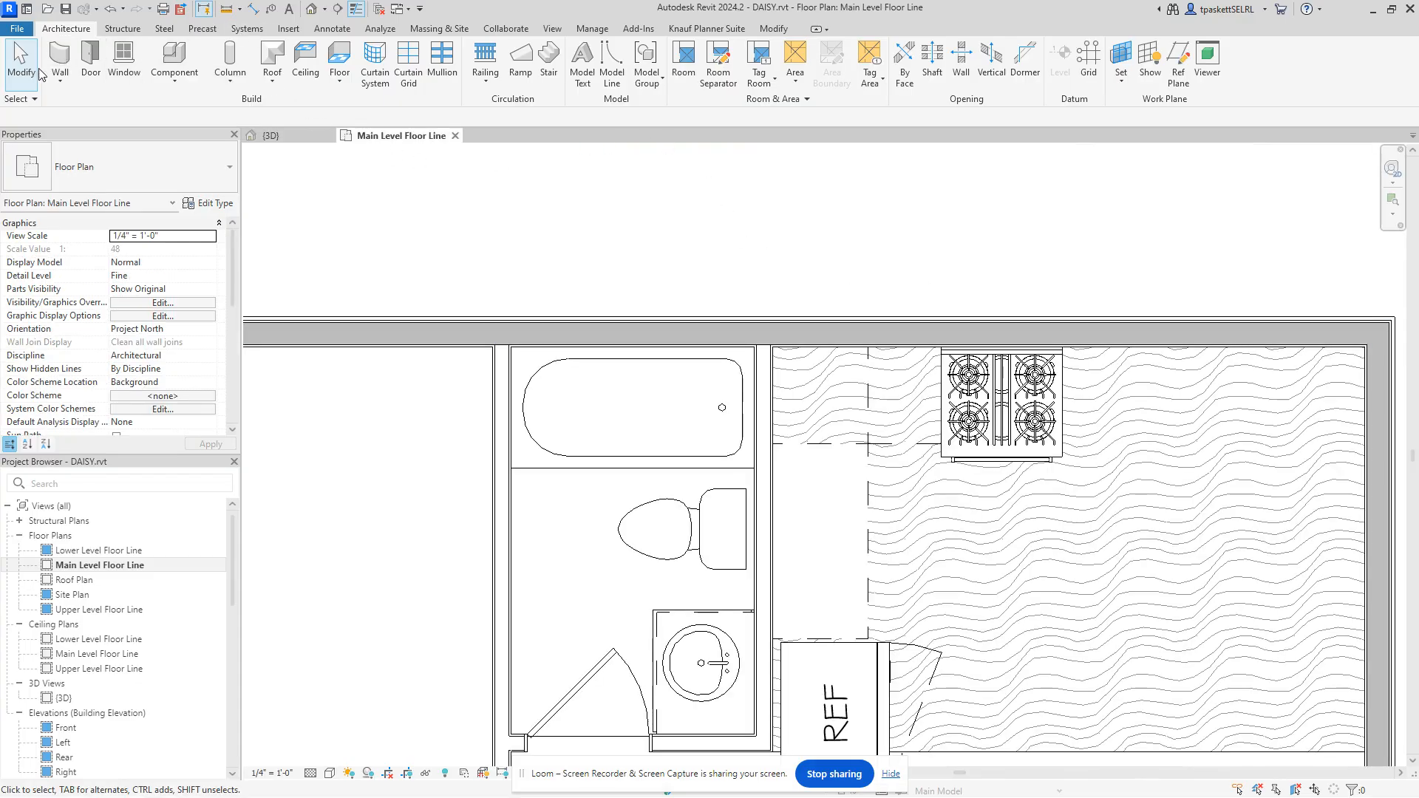
Step: Keep Wall faces as the Align preference, then begin placing the Kitchen - Double Bowl Sink component
{"action": "left_click", "coordinate": [786, 28]}
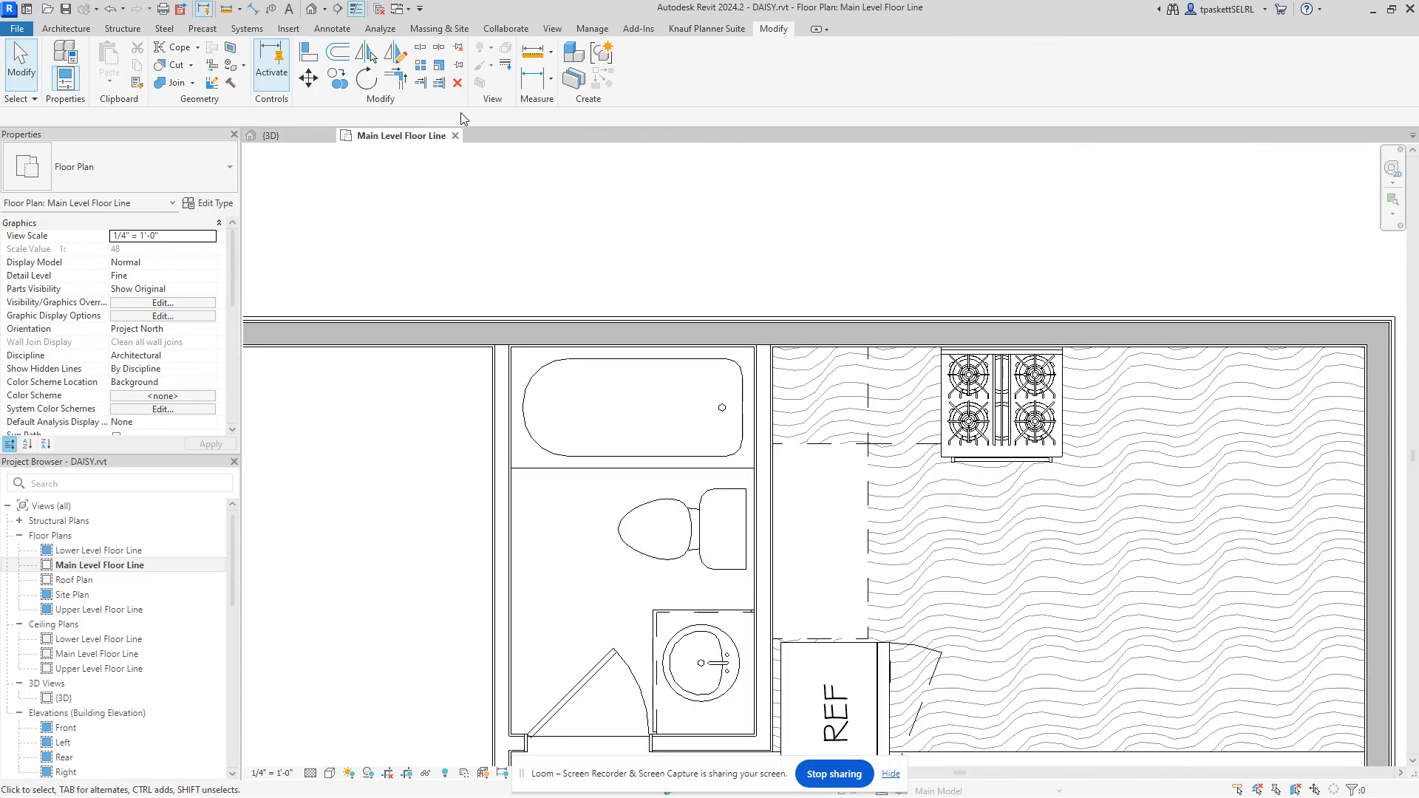
{"action": "left_click", "coordinate": [314, 61]}
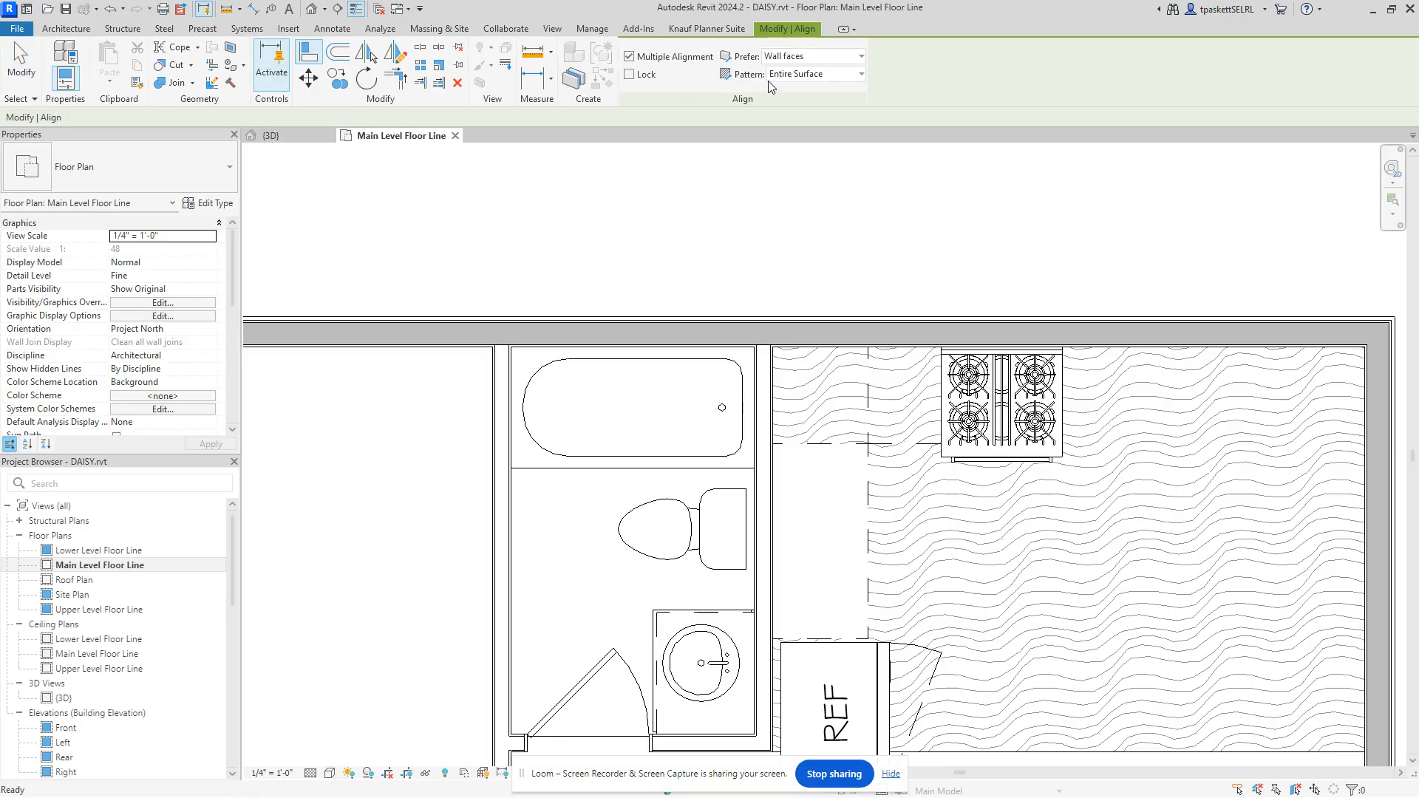
{"action": "left_click", "coordinate": [862, 59]}
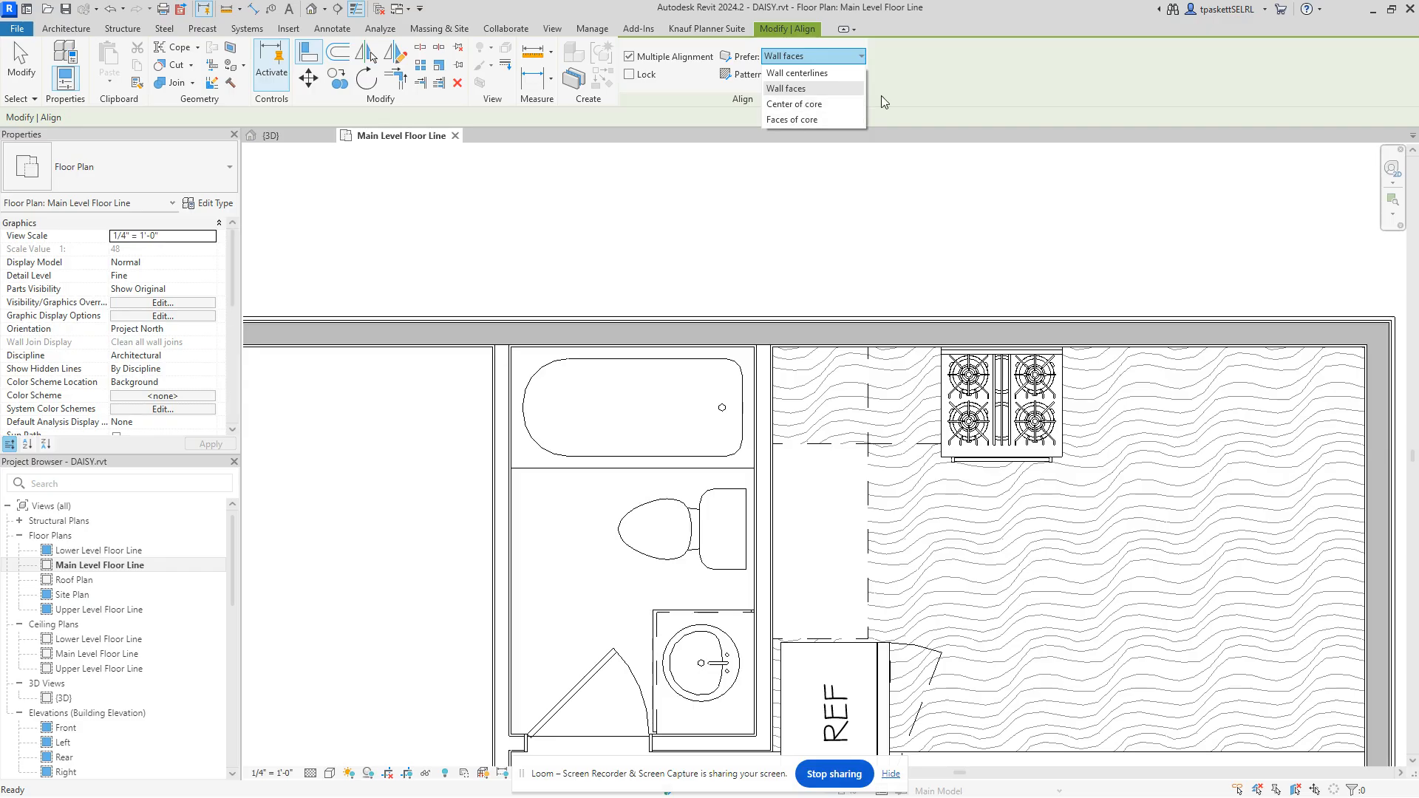
{"action": "left_click", "coordinate": [949, 82]}
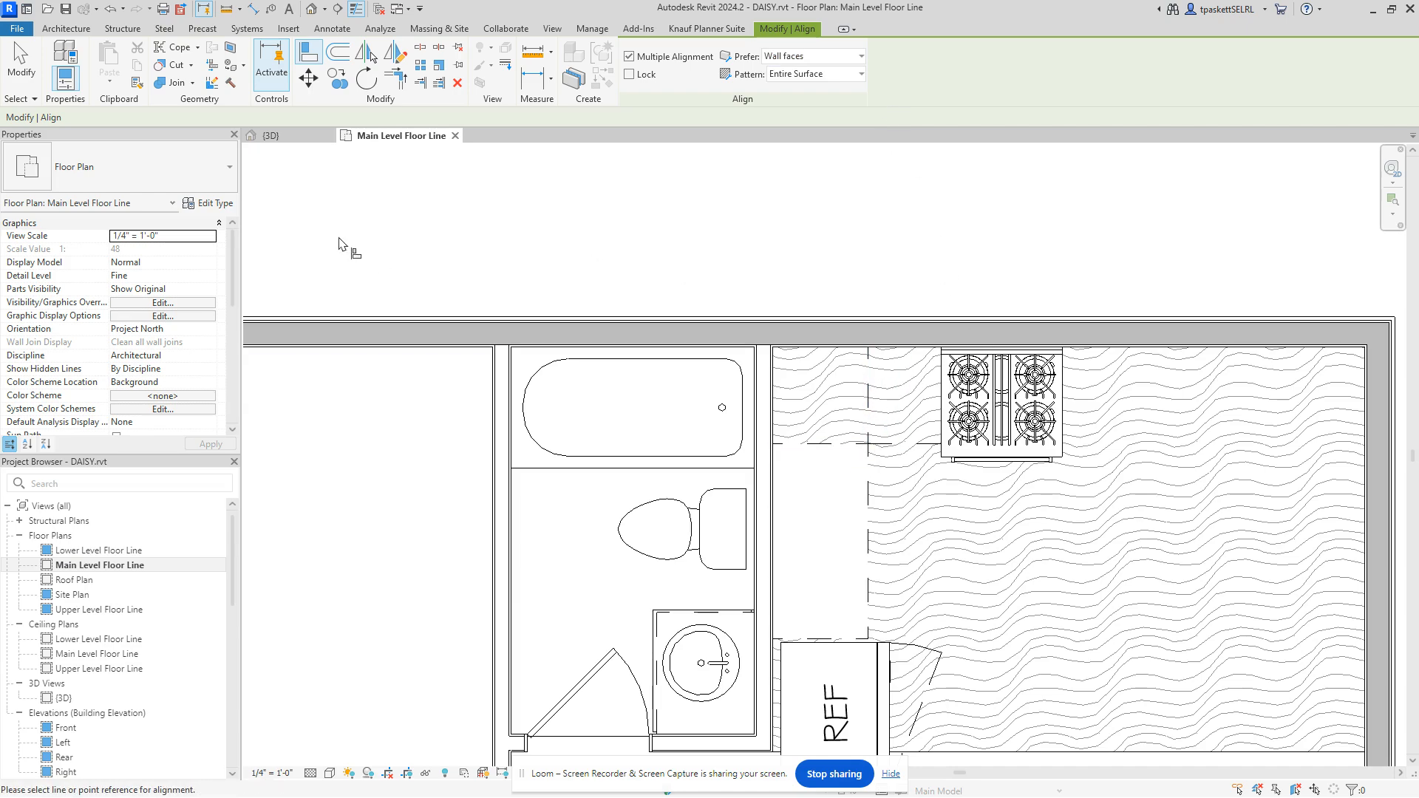
{"action": "left_click", "coordinate": [71, 30]}
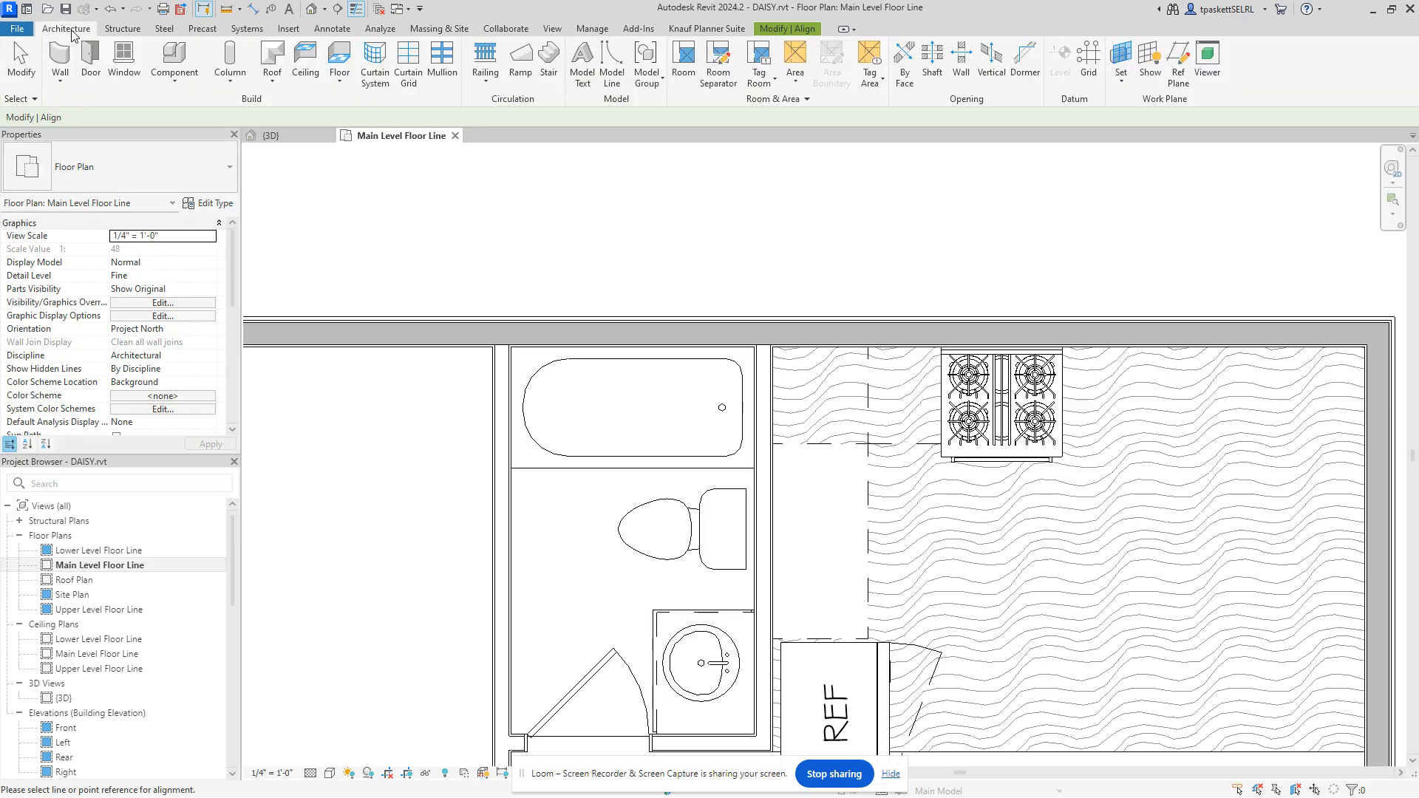
{"action": "left_click", "coordinate": [159, 55]}
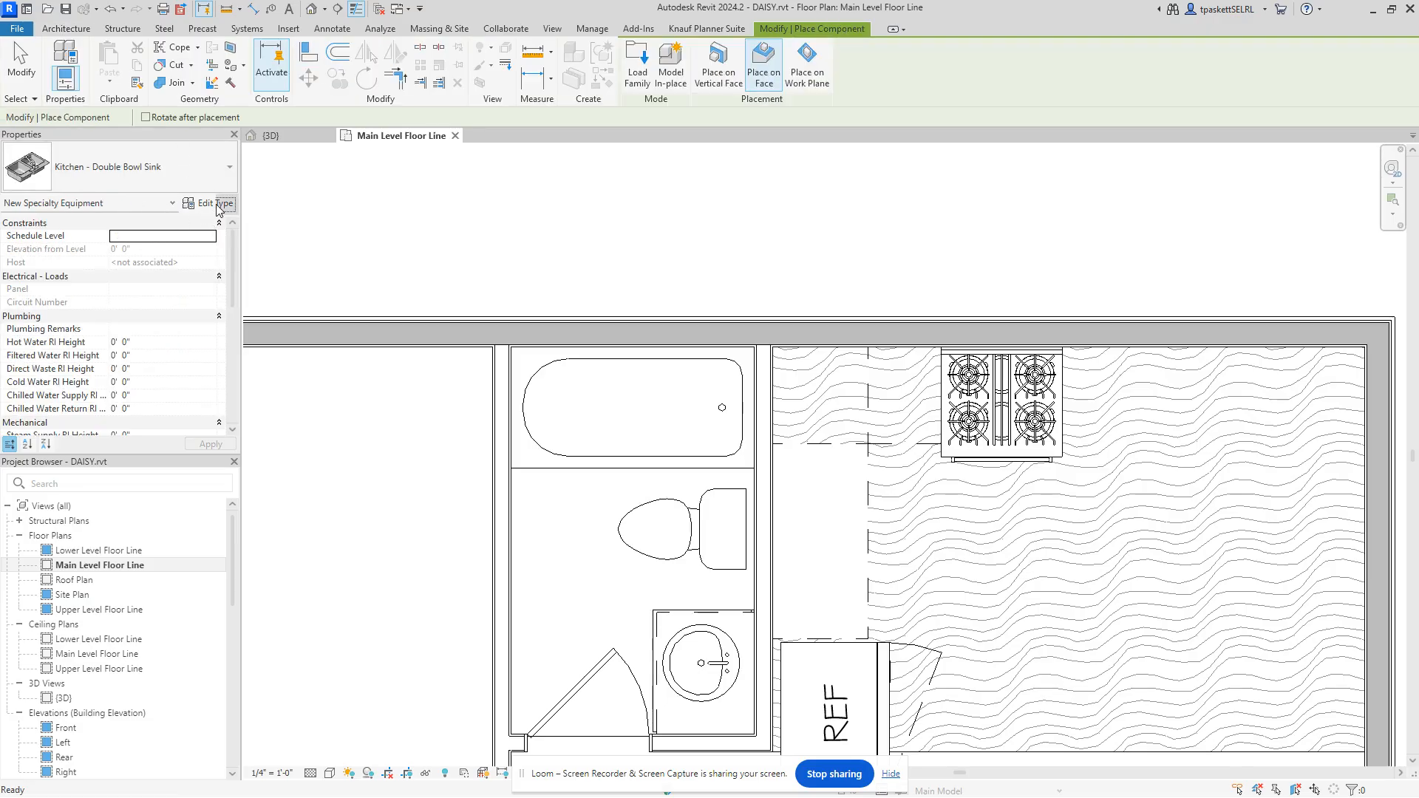
Step: From the component's type properties, browse the family library to Casework > Counter Tops
{"action": "left_click", "coordinate": [215, 203]}
{"action": "left_click", "coordinate": [1097, 101]}
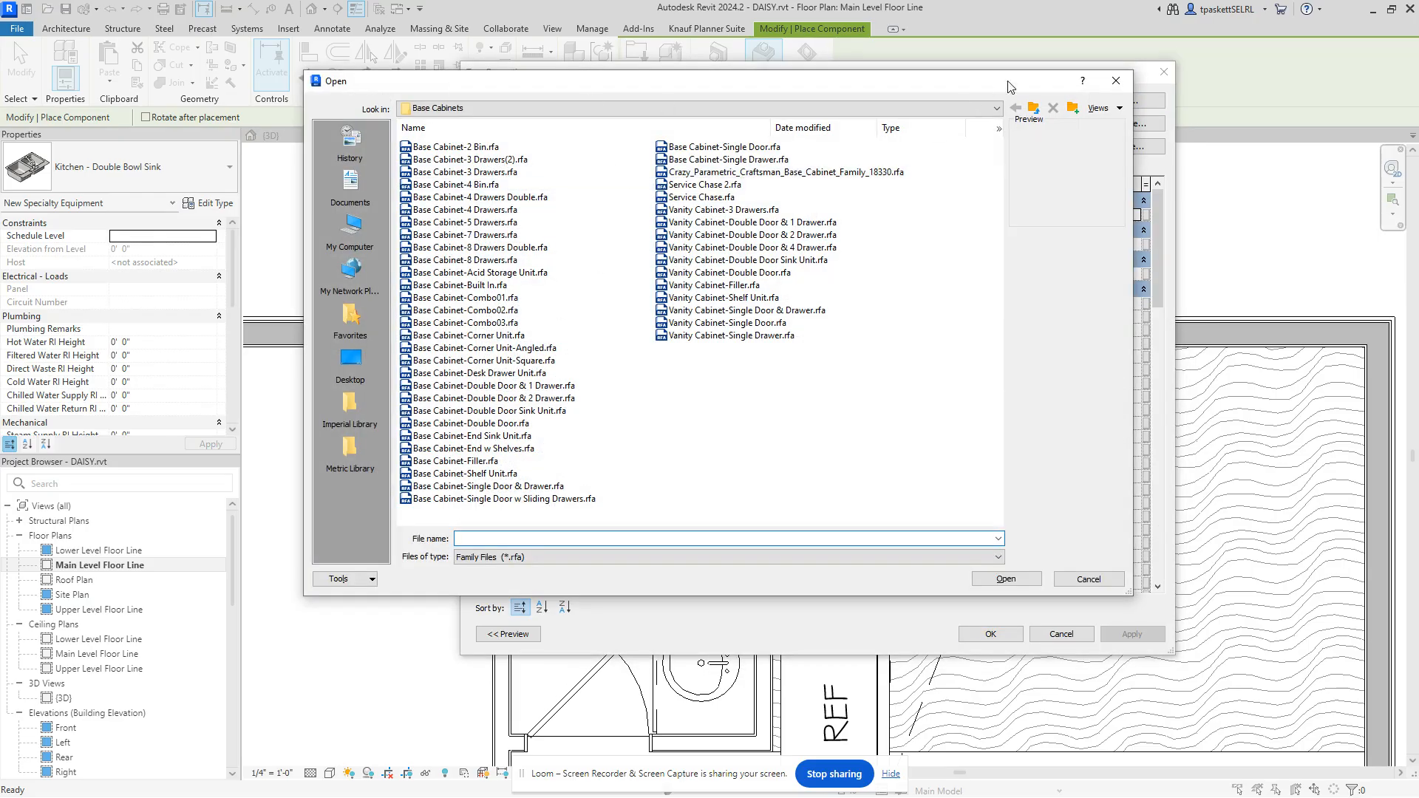
{"action": "left_click", "coordinate": [1034, 110]}
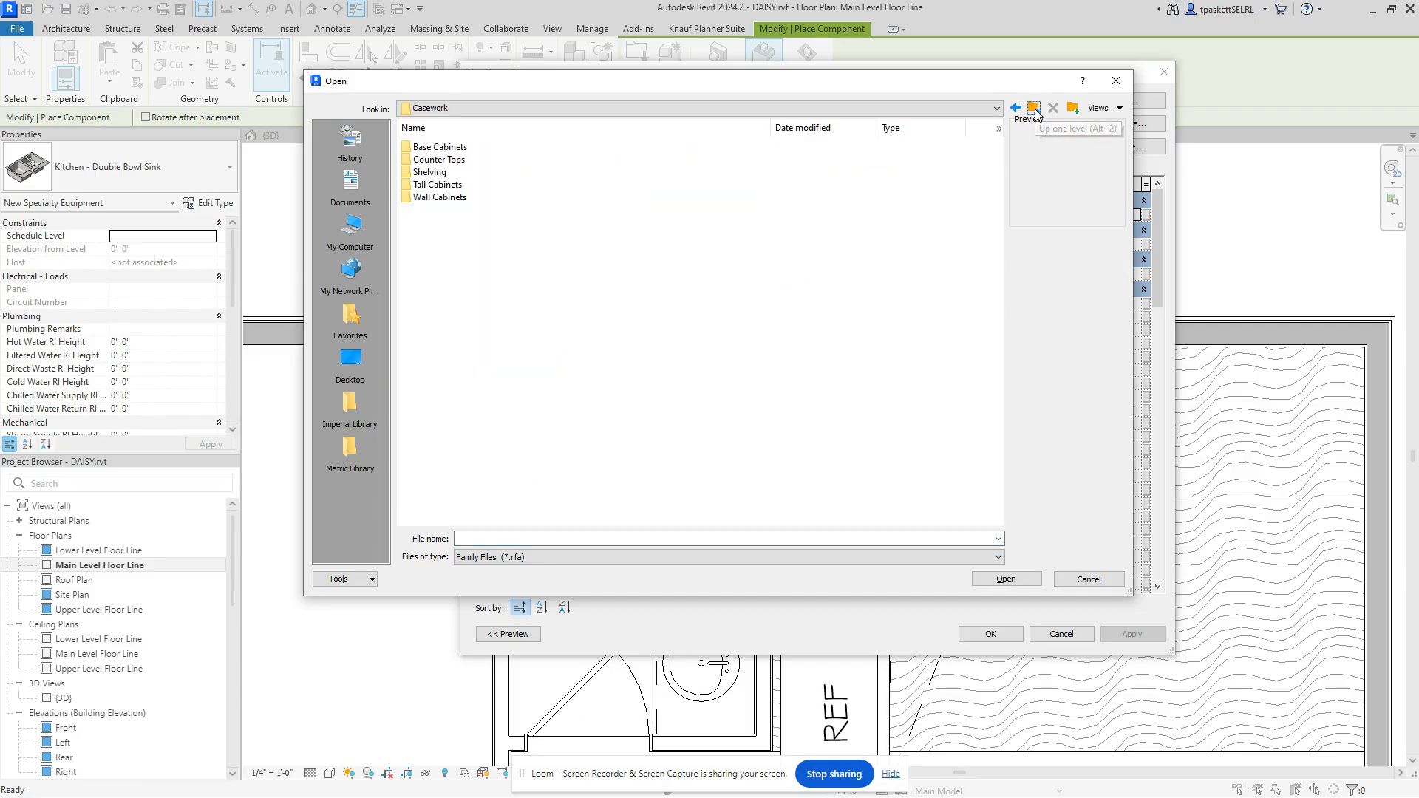
{"action": "double_click", "coordinate": [436, 147]}
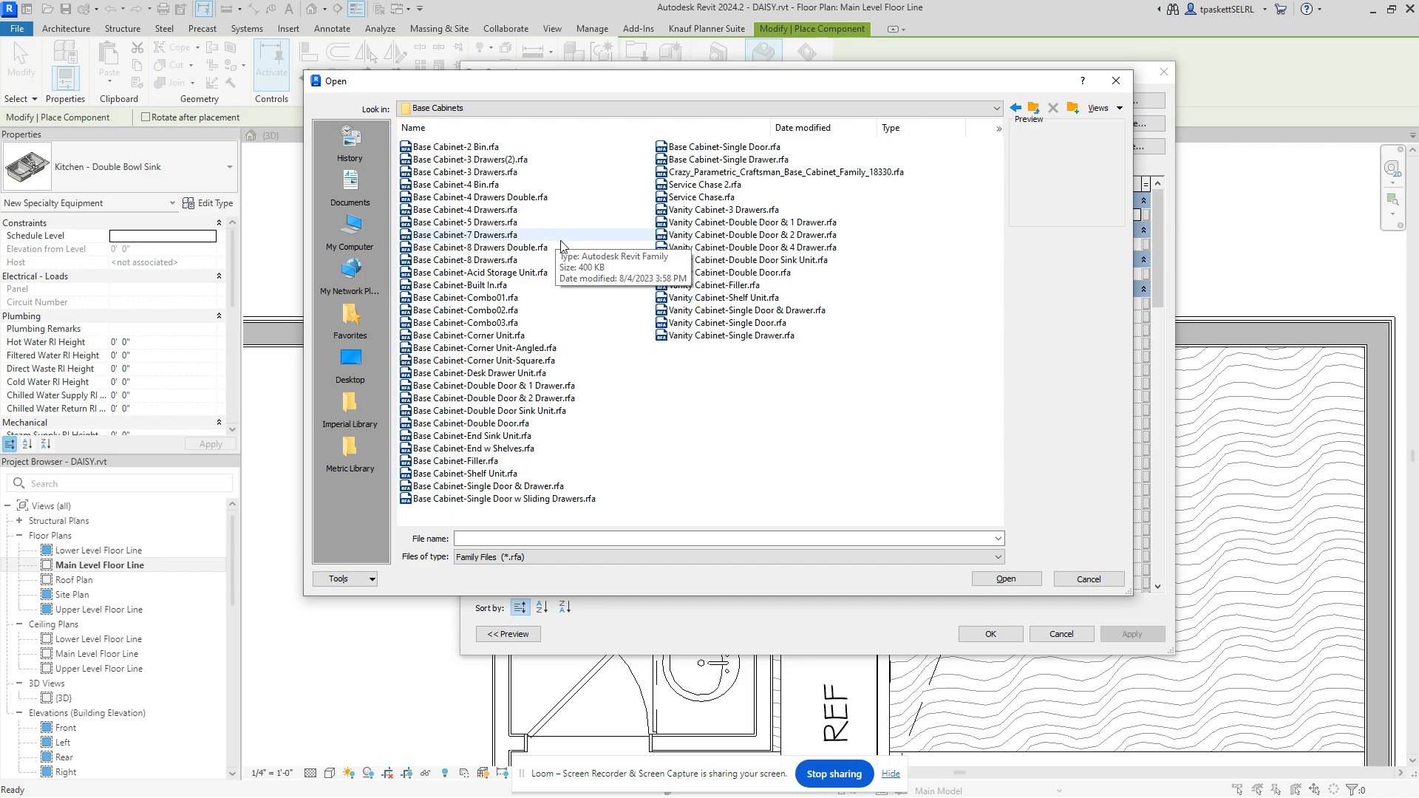
{"action": "left_click", "coordinate": [1033, 109]}
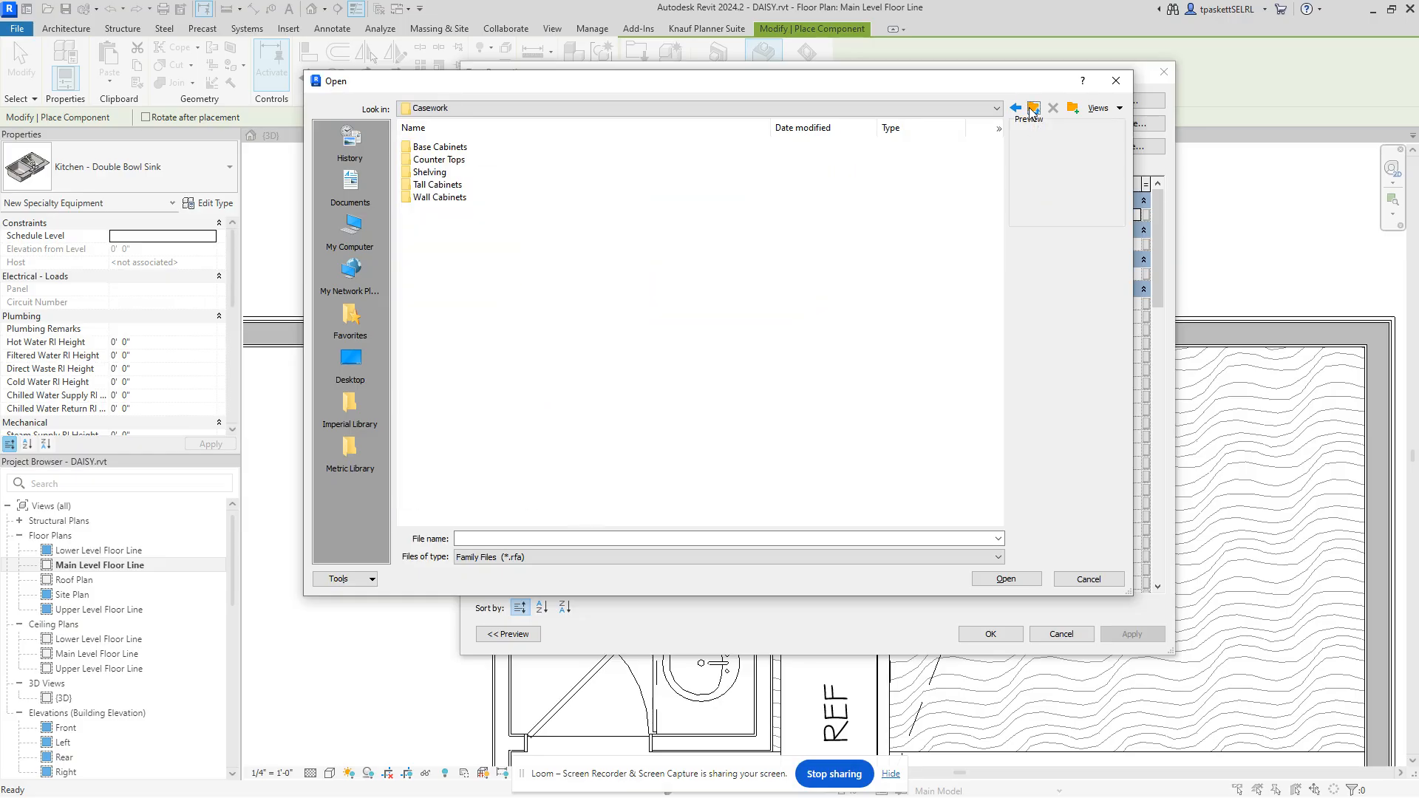
{"action": "double_click", "coordinate": [428, 159]}
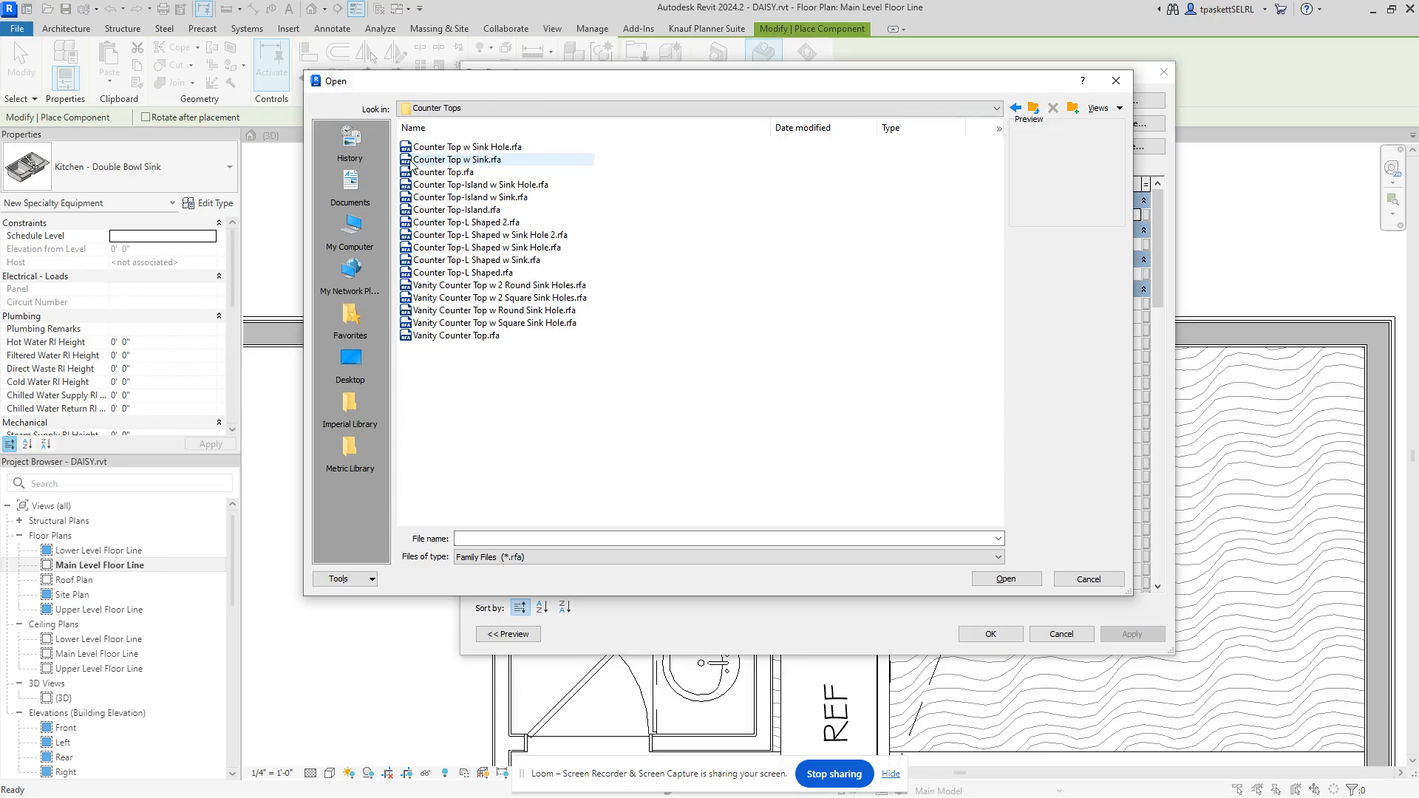
Step: Compare the counter top variants, then load Counter Top-L Shaped.rfa with its 24" Depth type
{"action": "left_click", "coordinate": [455, 211]}
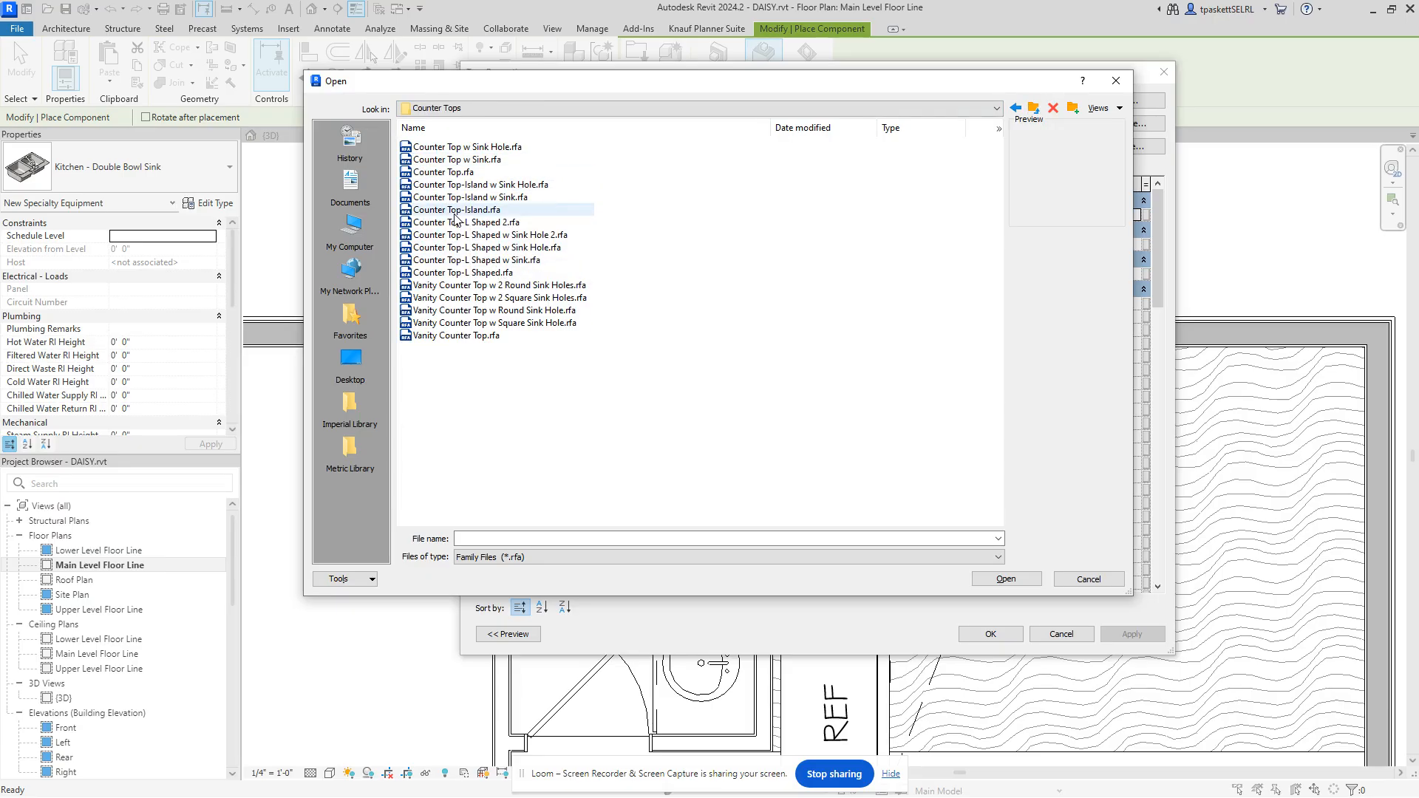
{"action": "left_click", "coordinate": [457, 224]}
{"action": "left_click", "coordinate": [460, 235]}
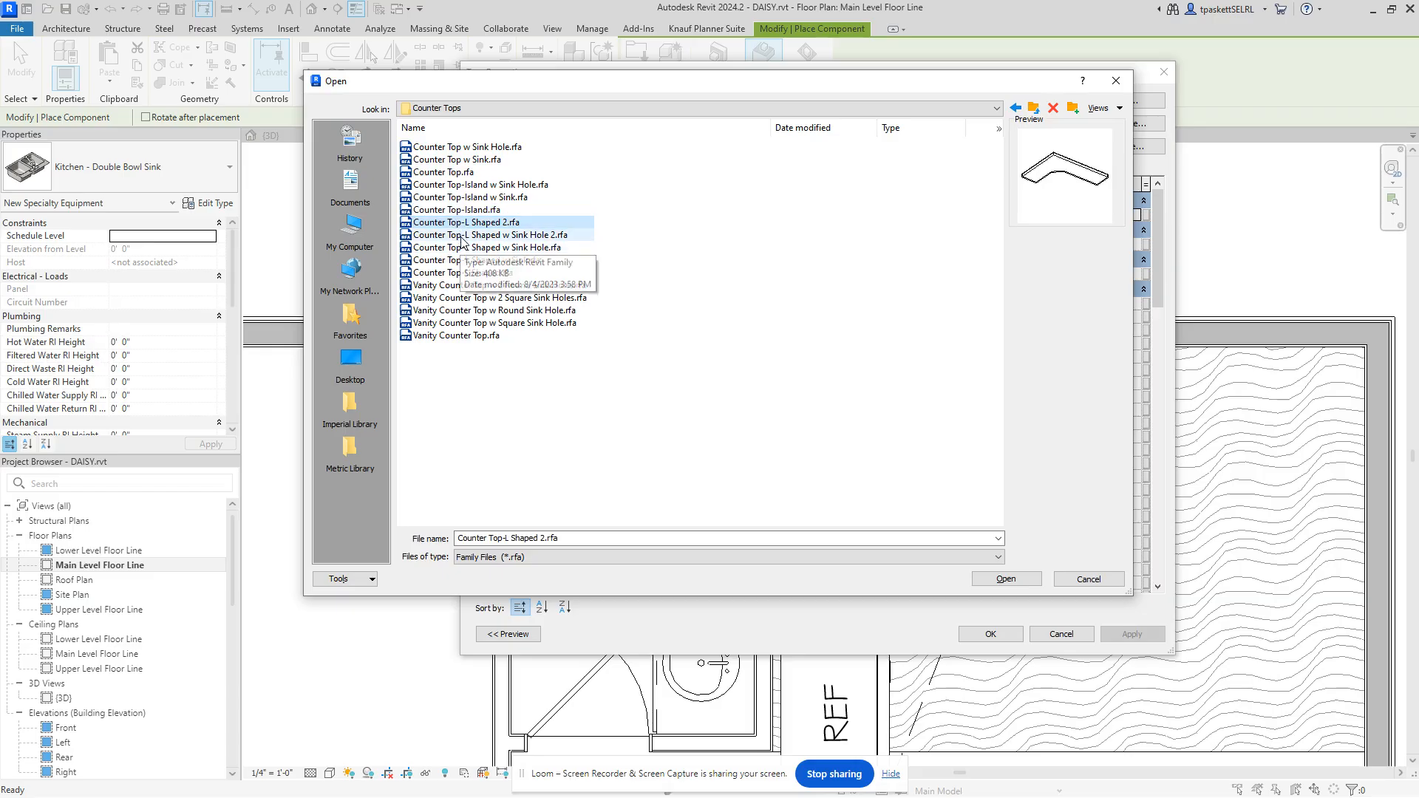
{"action": "left_click", "coordinate": [462, 247]}
{"action": "left_click", "coordinate": [462, 237]}
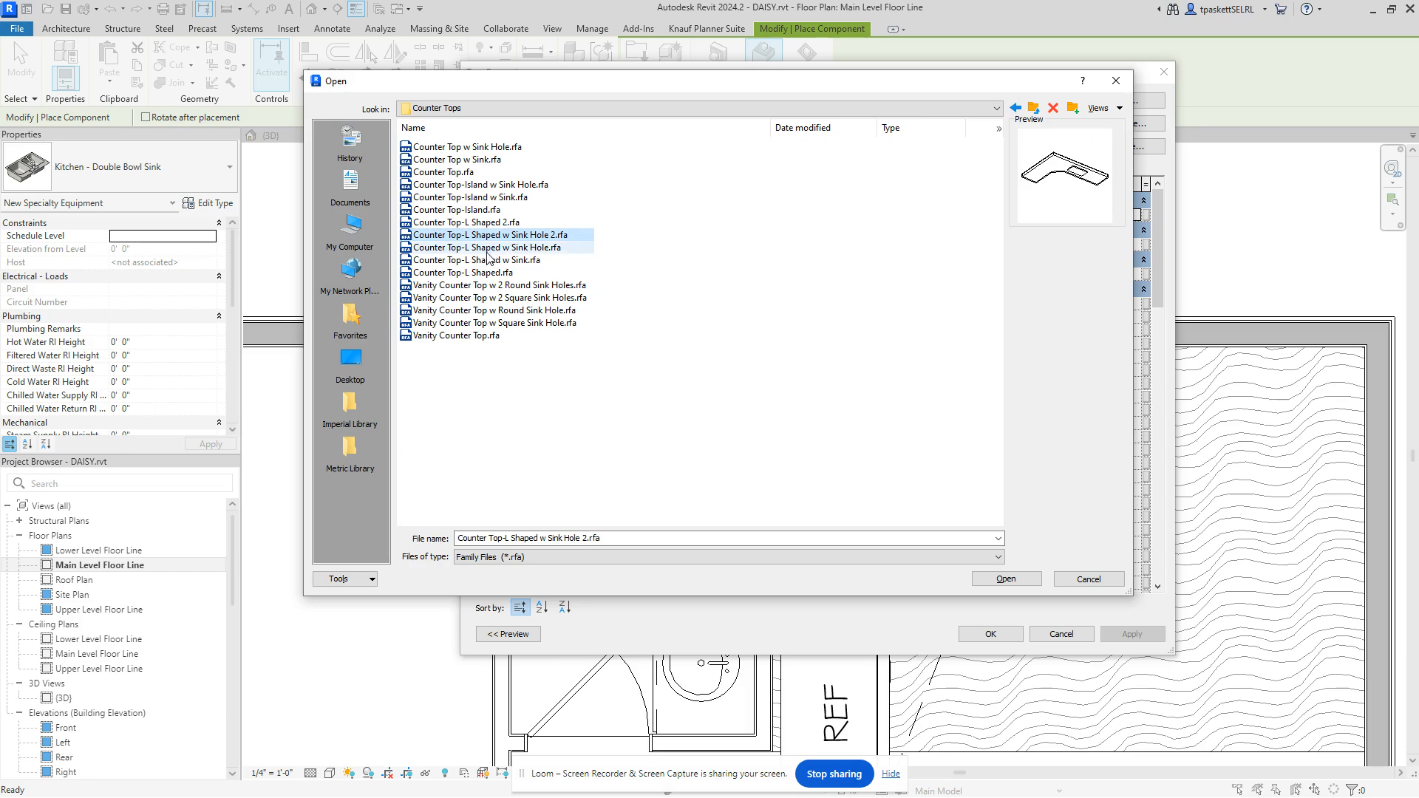
{"action": "left_click", "coordinate": [485, 260]}
{"action": "left_click", "coordinate": [489, 248]}
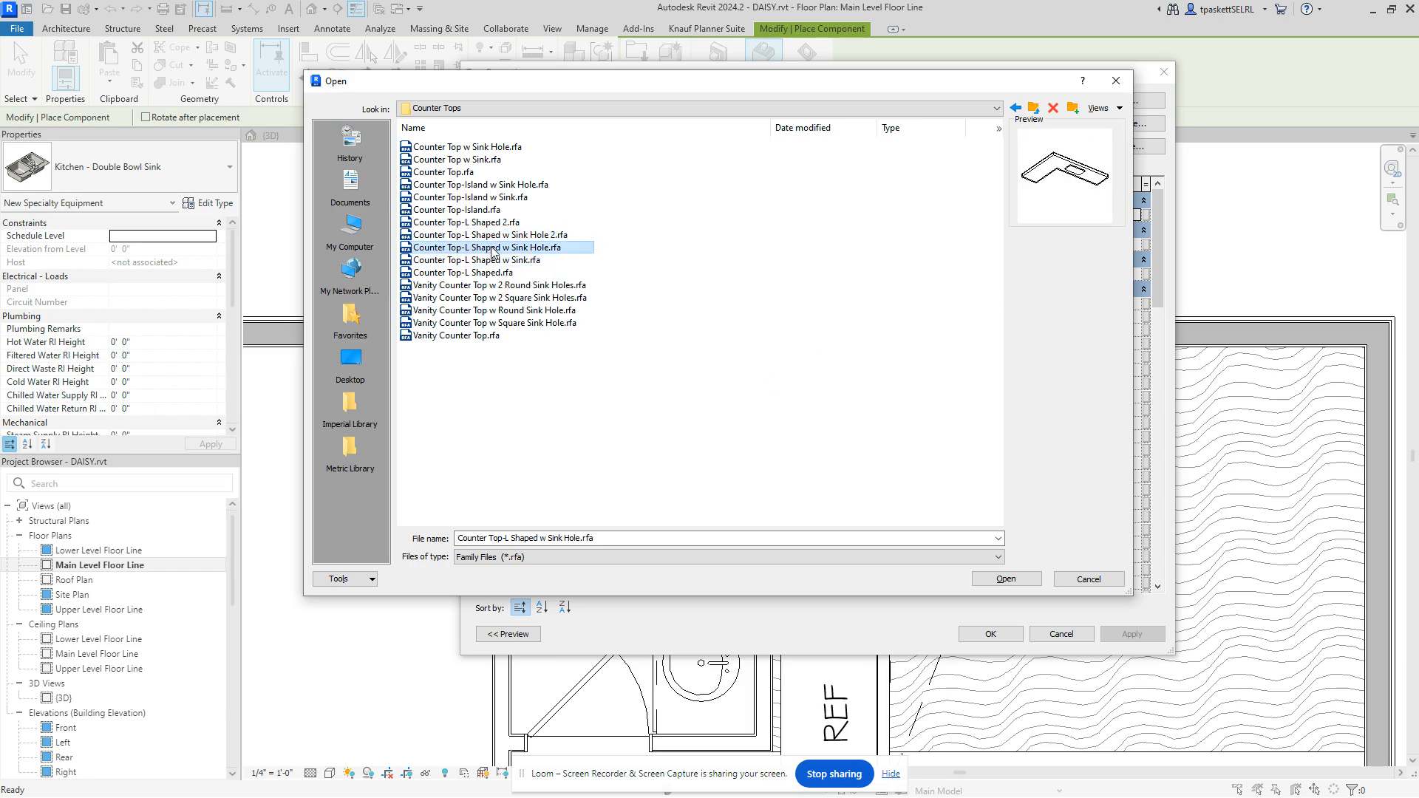
{"action": "left_click", "coordinate": [494, 236]}
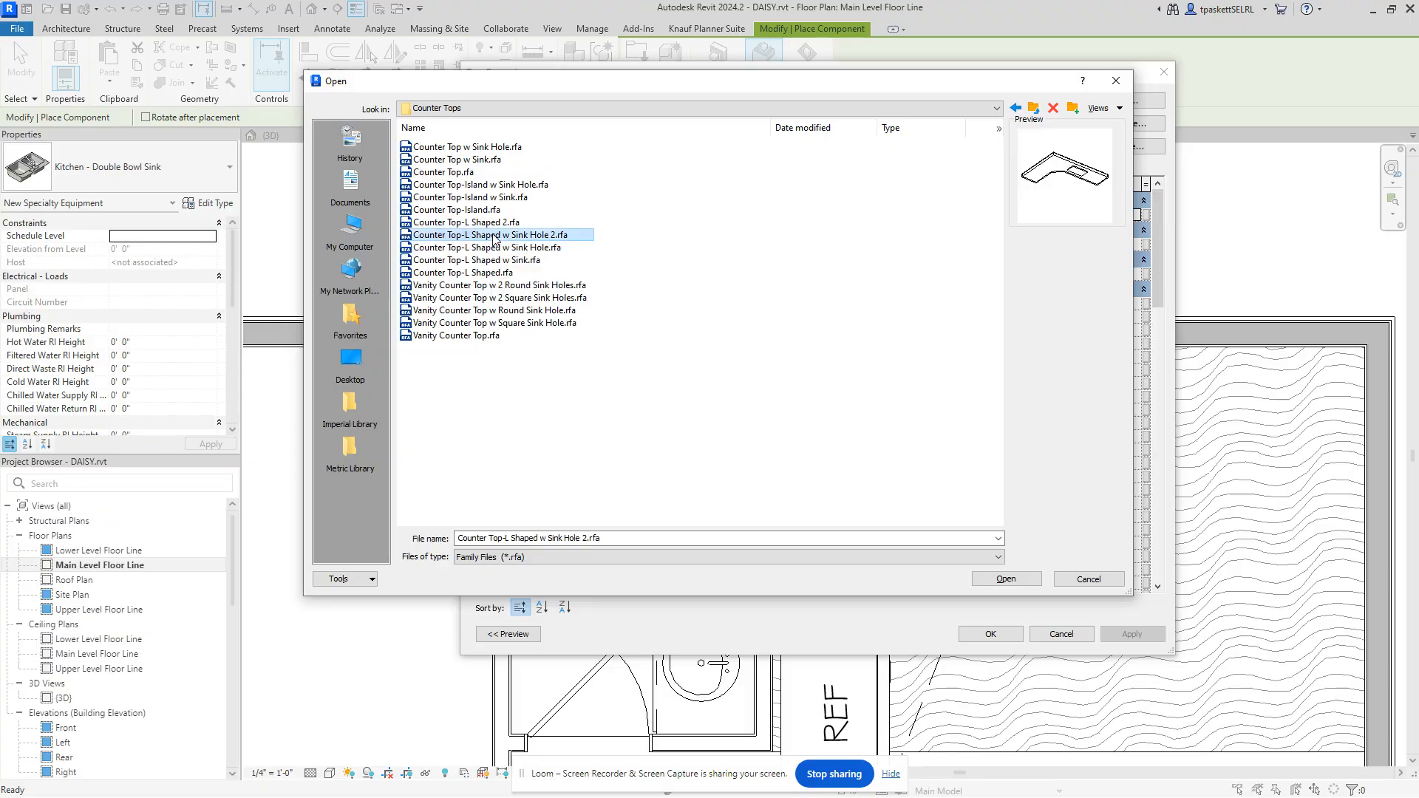
{"action": "left_click", "coordinate": [489, 273]}
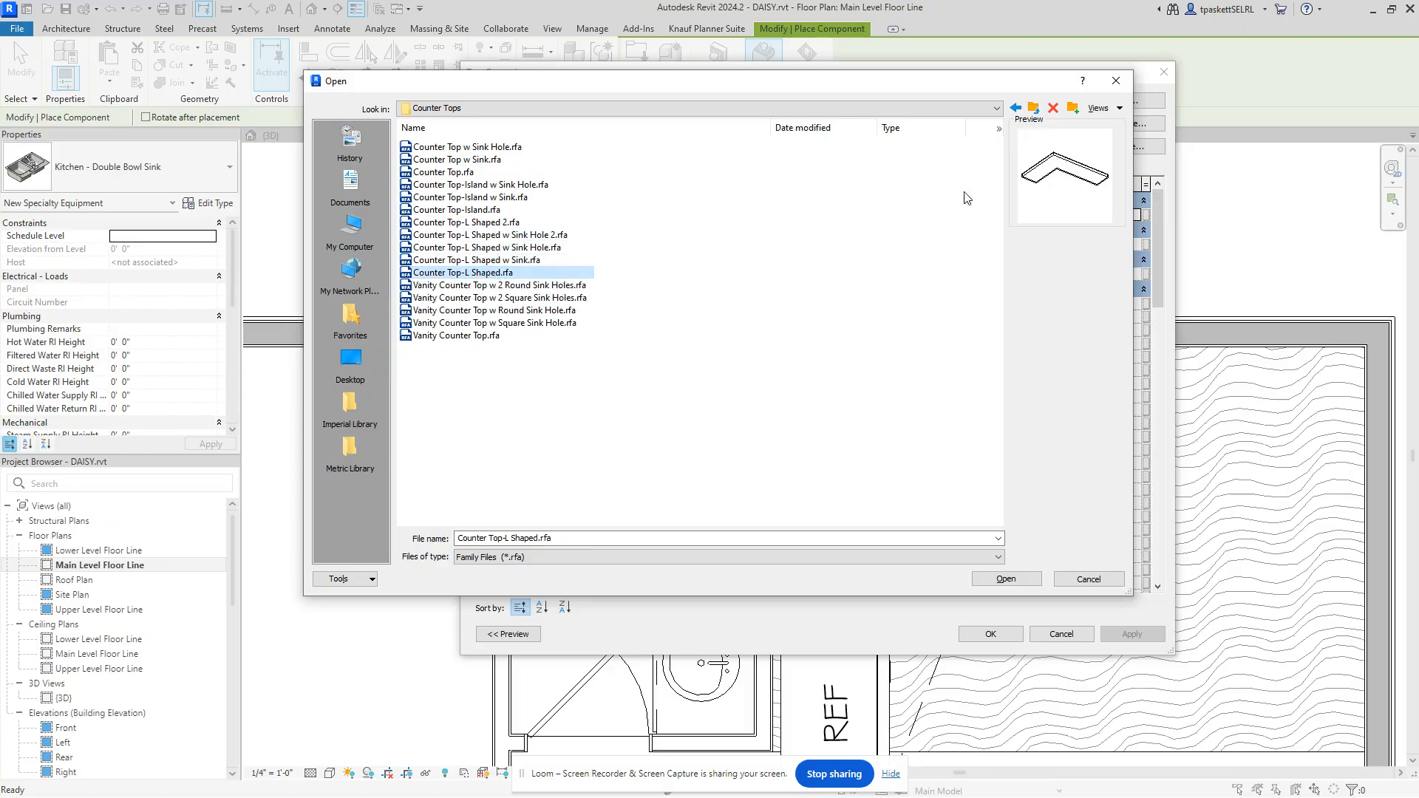
{"action": "left_click", "coordinate": [1006, 580]}
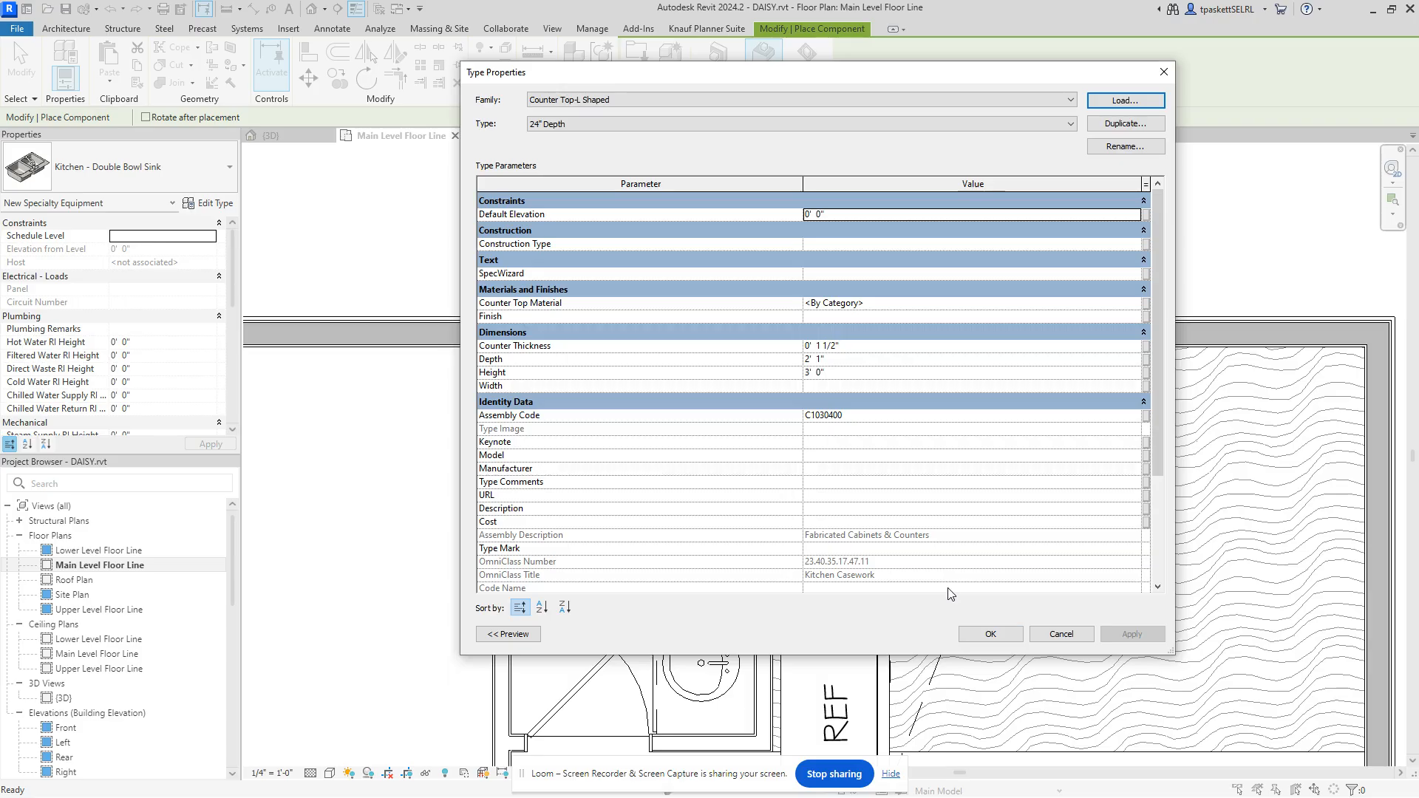
{"action": "left_click", "coordinate": [988, 635]}
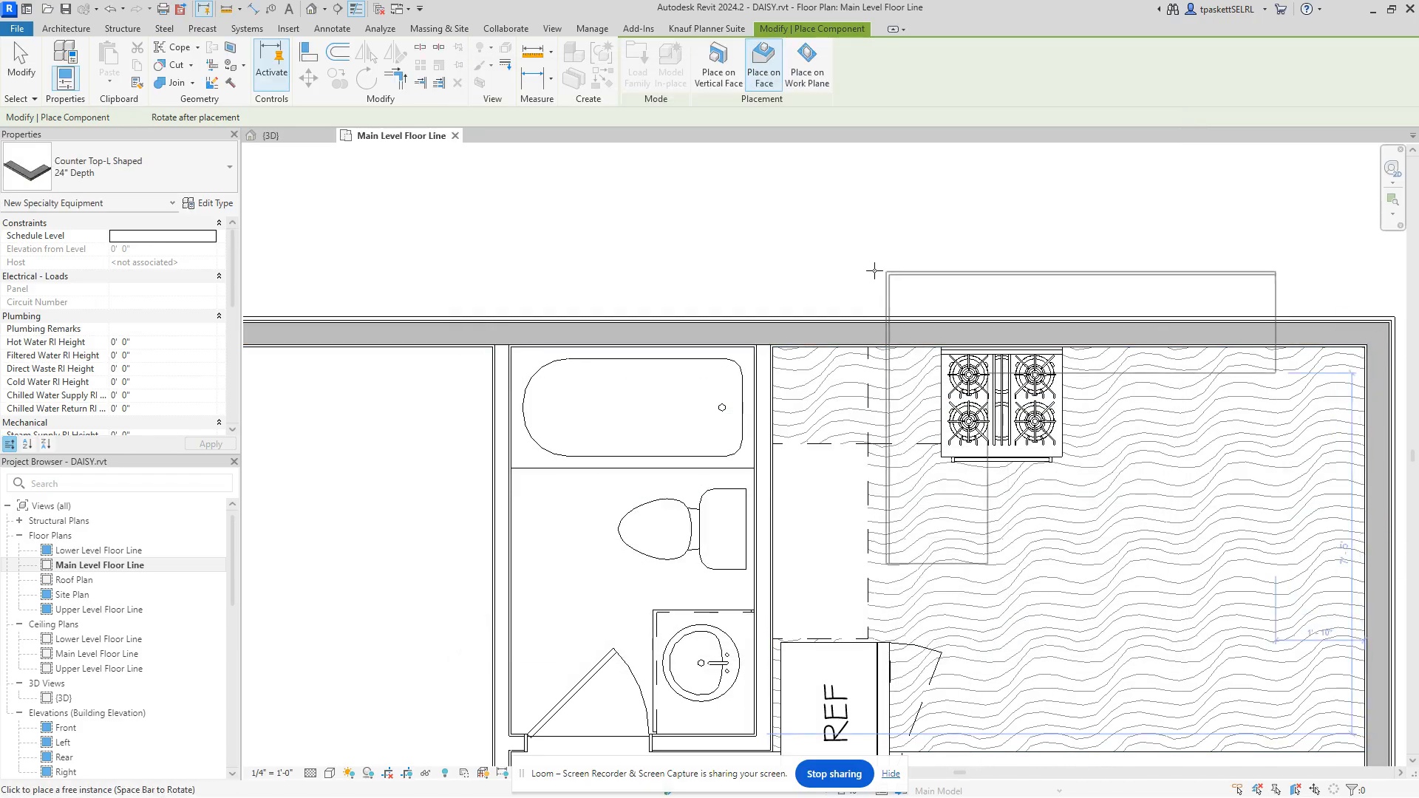
Step: Place the 24" Depth L-shaped counter top in the kitchen's upper-left wall corner, then cancel placement
{"action": "scroll", "coordinate": [784, 349], "scroll_direction": "up", "scroll_amount": 2}
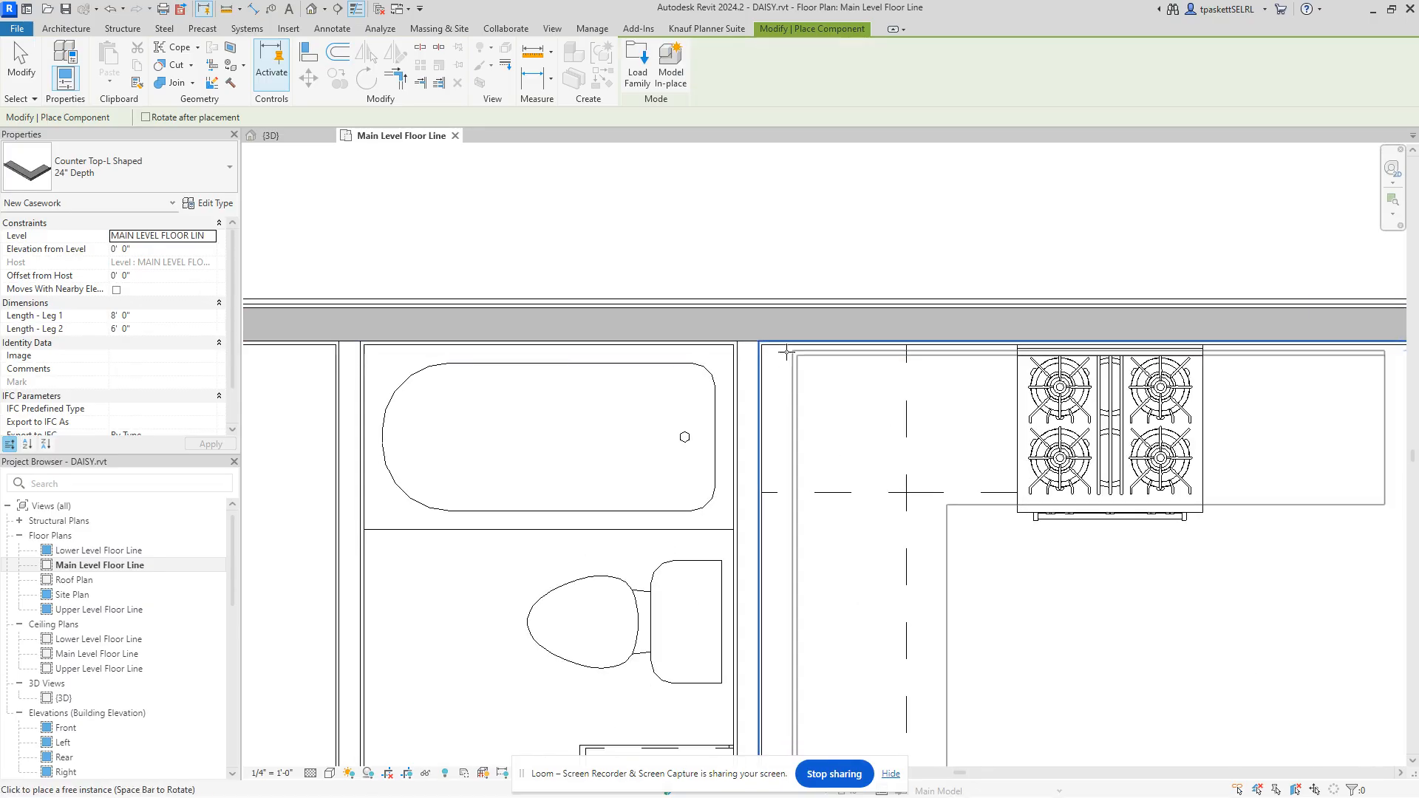
{"action": "scroll", "coordinate": [785, 351], "scroll_direction": "up", "scroll_amount": 2}
{"action": "left_click", "coordinate": [755, 339]}
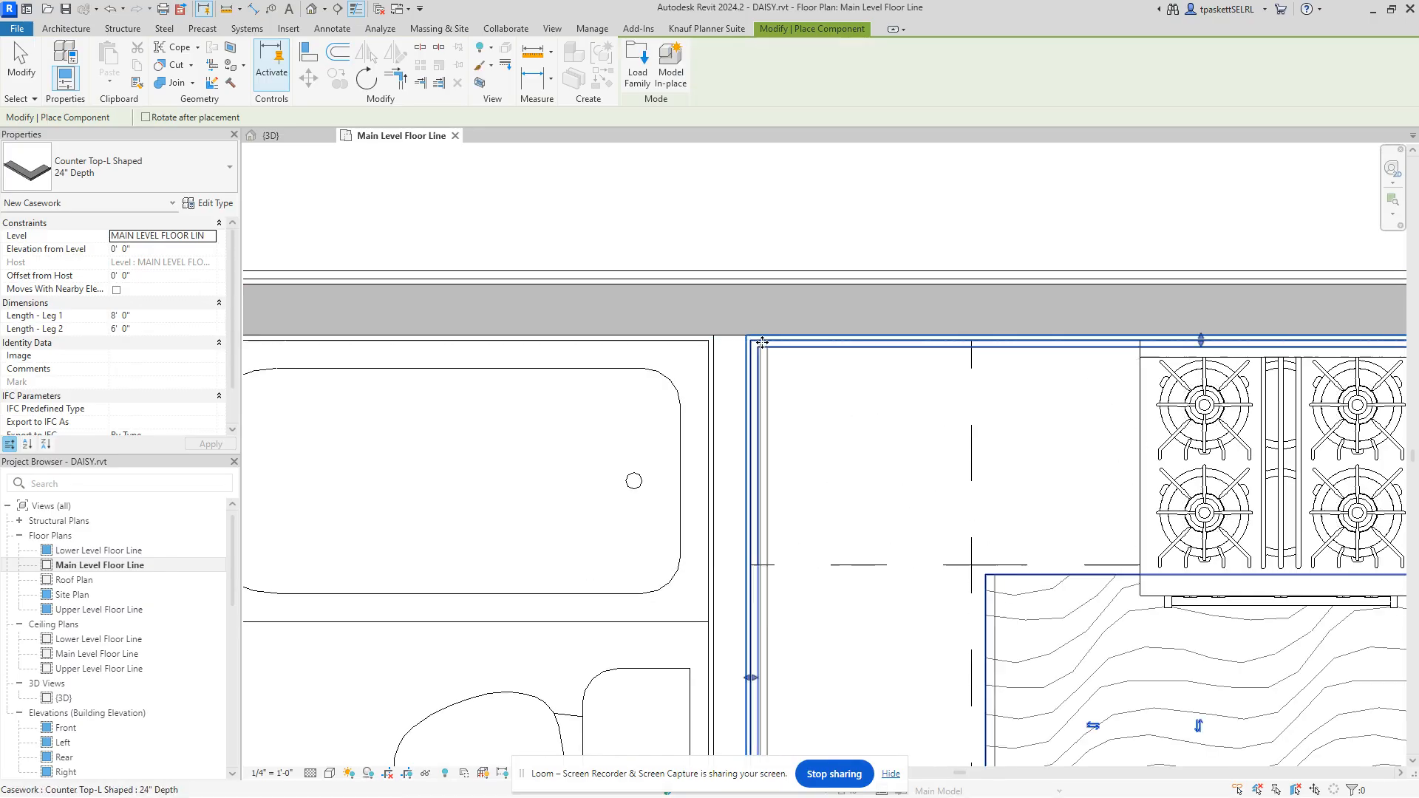
{"action": "right_click", "coordinate": [875, 232]}
{"action": "left_click", "coordinate": [913, 246]}
{"action": "scroll", "coordinate": [915, 249], "scroll_direction": "down", "scroll_amount": 3}
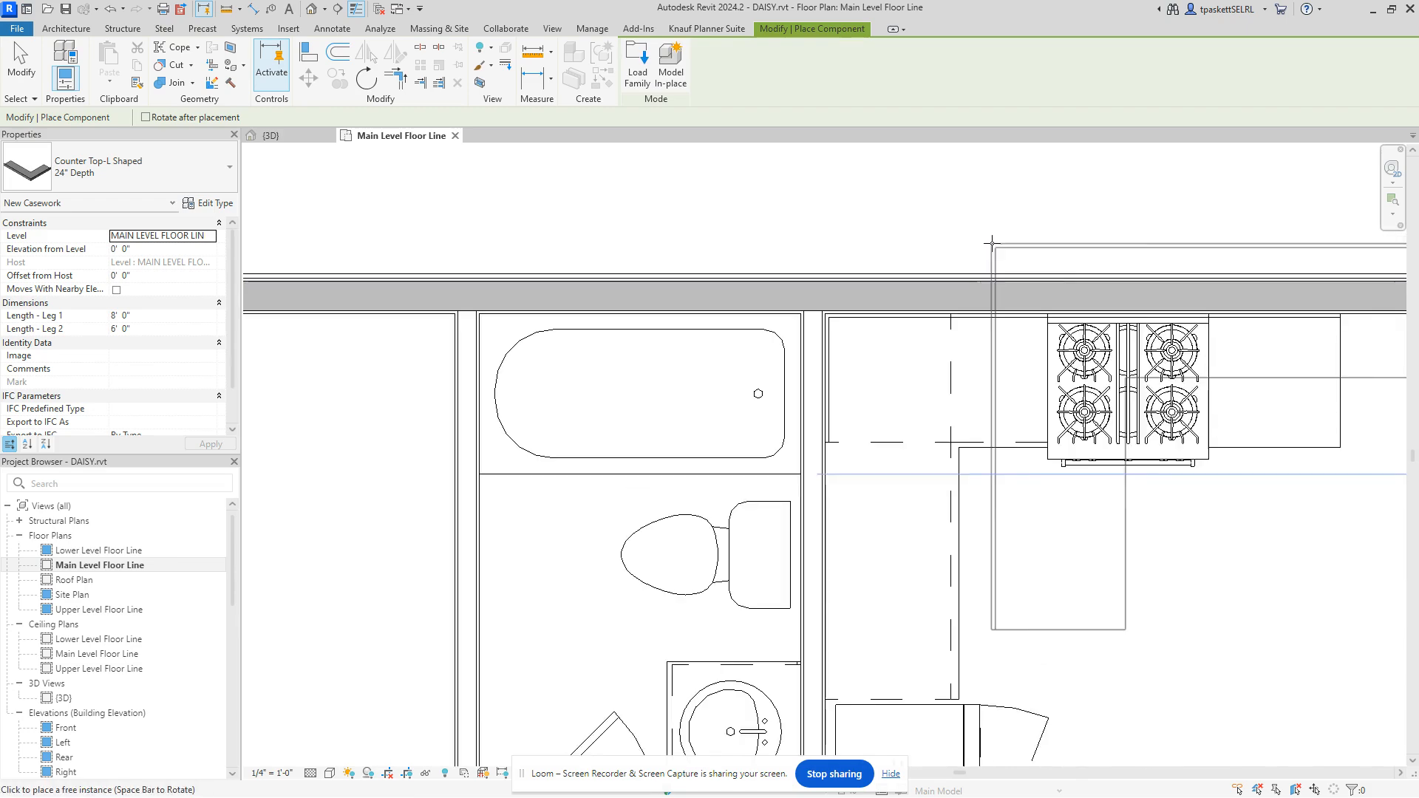
{"action": "right_click", "coordinate": [992, 244]}
{"action": "left_click", "coordinate": [1012, 253]}
{"action": "scroll", "coordinate": [924, 390], "scroll_direction": "down", "scroll_amount": 2}
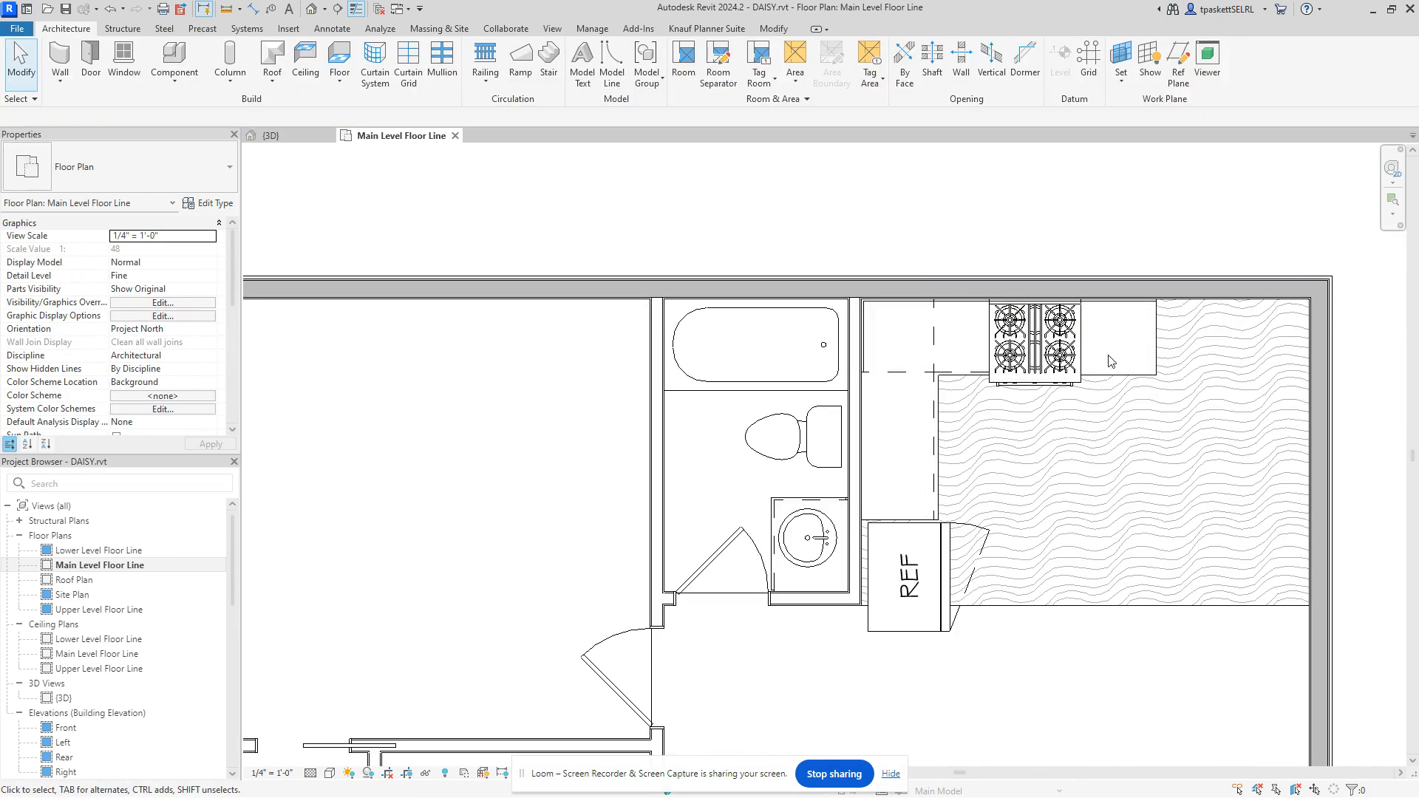
{"action": "scroll", "coordinate": [1112, 362], "scroll_direction": "up", "scroll_amount": 2}
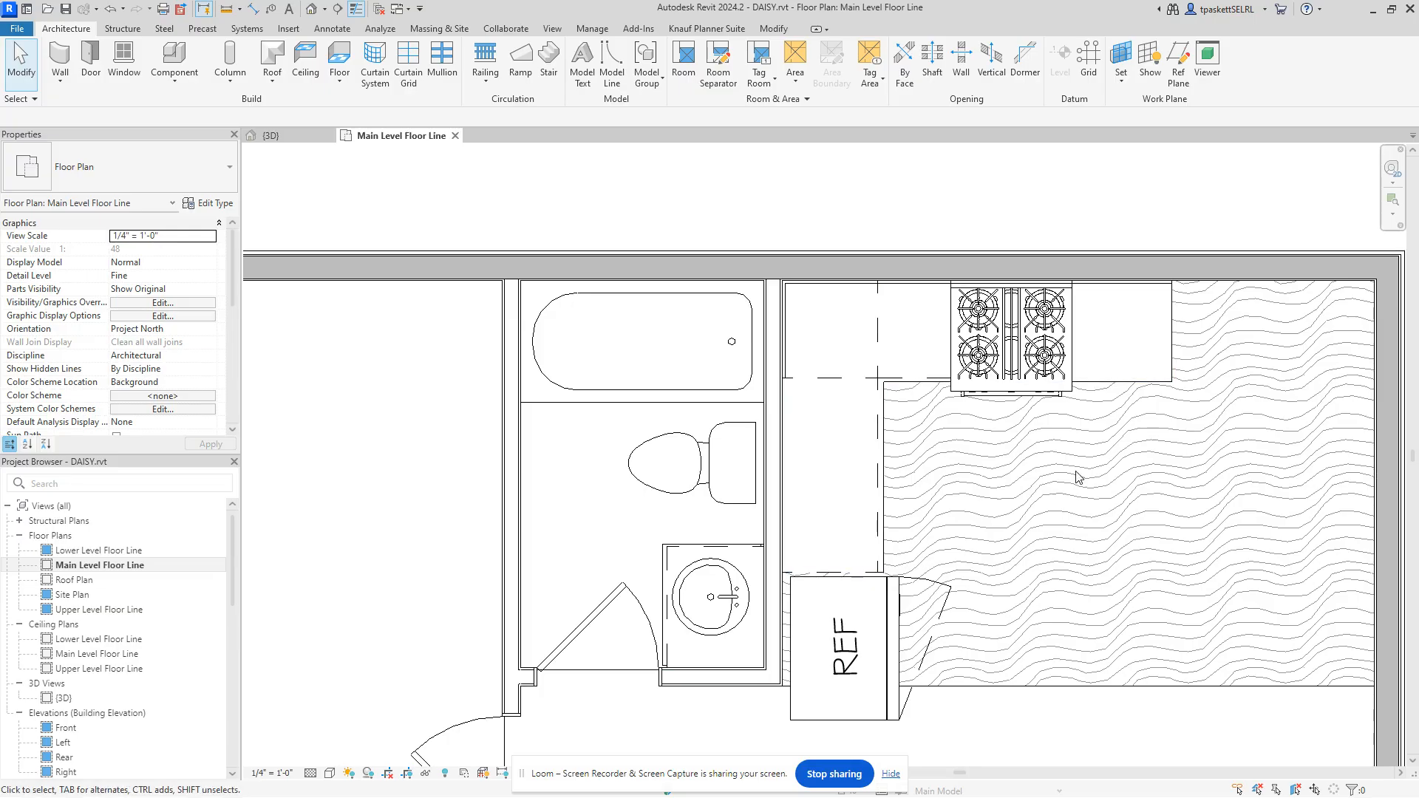
Step: Shorten the L-shaped counter top's Leg 1 to 3' 5 1/2" so it ends at the range
{"action": "left_click", "coordinate": [1142, 397]}
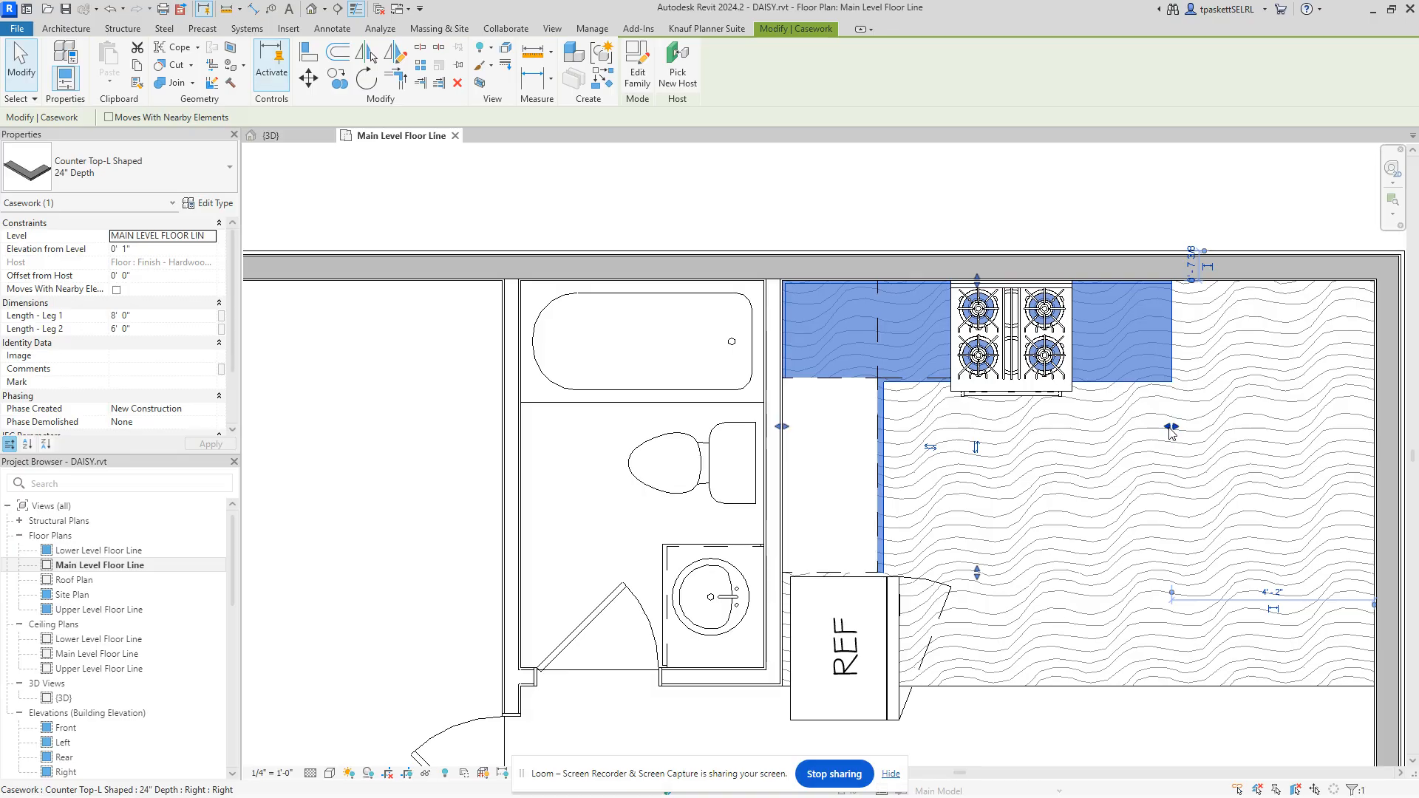
{"action": "left_click_drag", "start_coordinate": [1171, 428], "coordinate": [952, 441]}
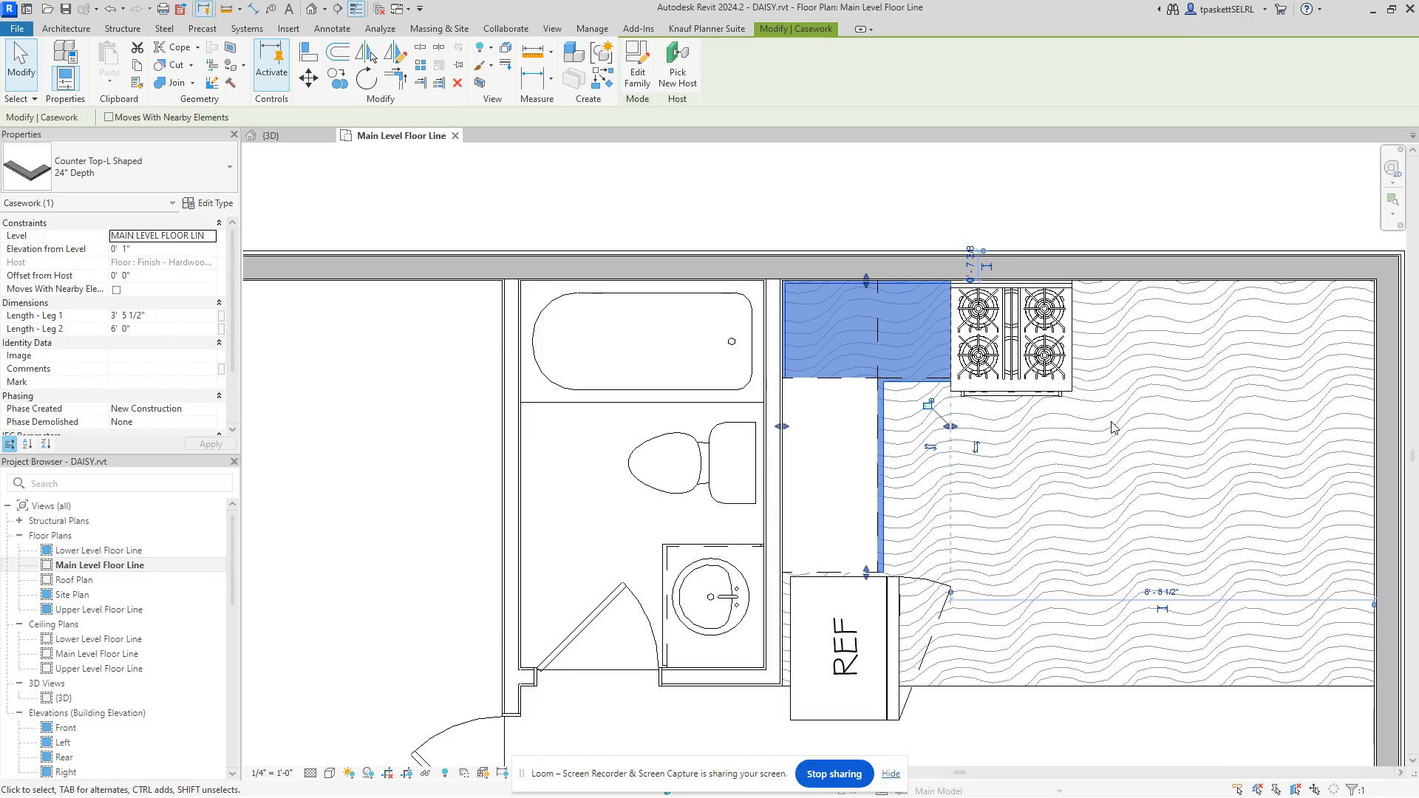
{"action": "left_click", "coordinate": [1017, 222]}
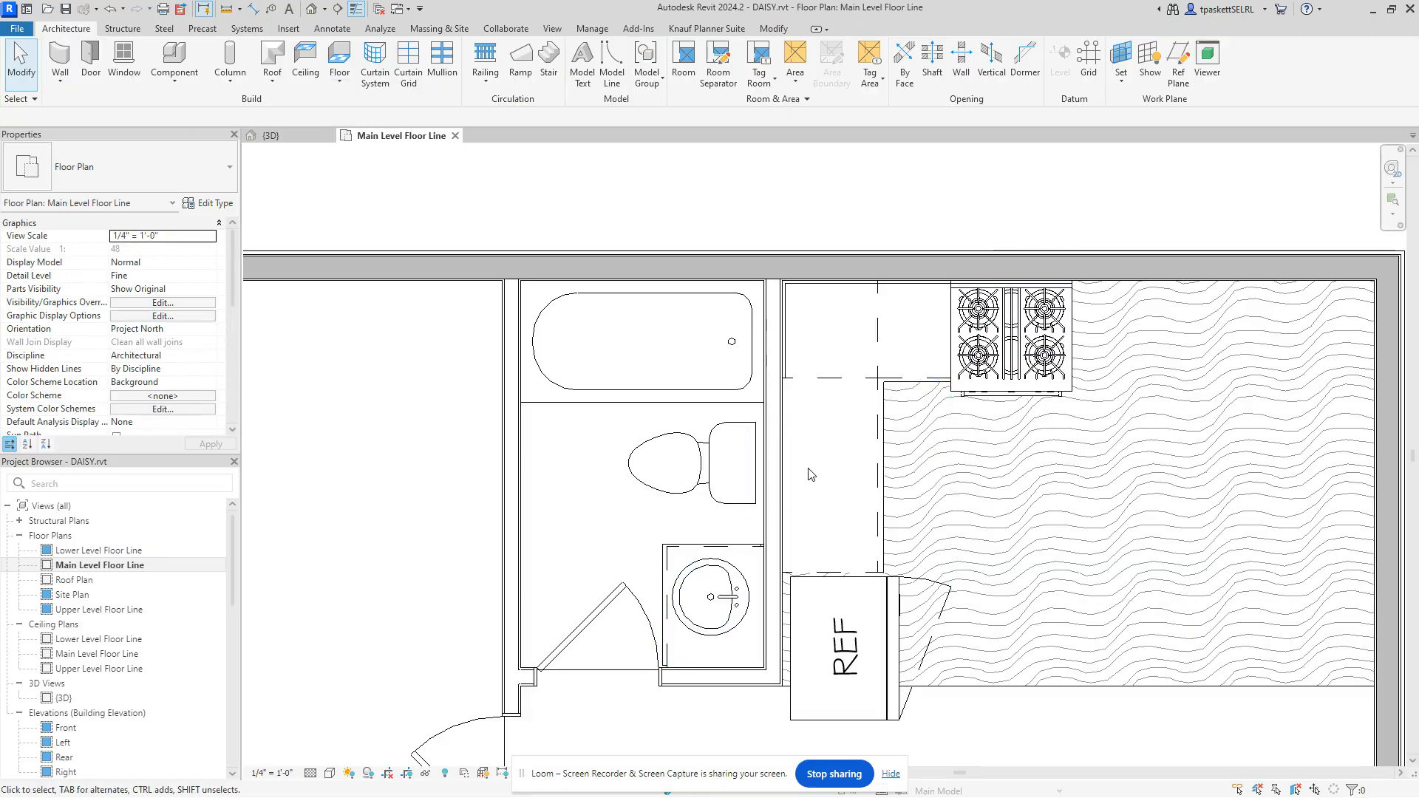
Step: Set the 24" Depth counter top type's Counter Top Material to Tile Pink Marble
{"action": "left_click", "coordinate": [889, 391]}
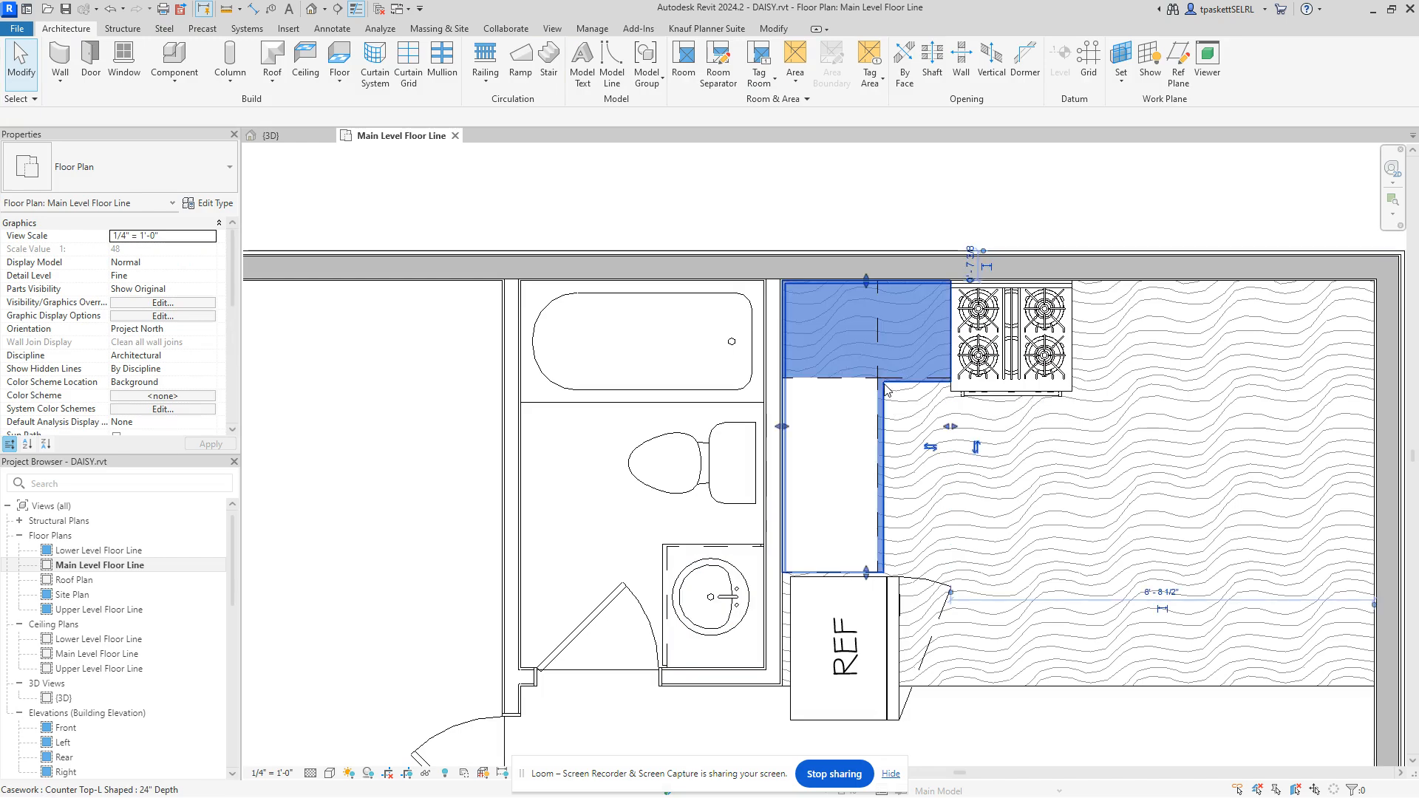
{"action": "left_click", "coordinate": [202, 207]}
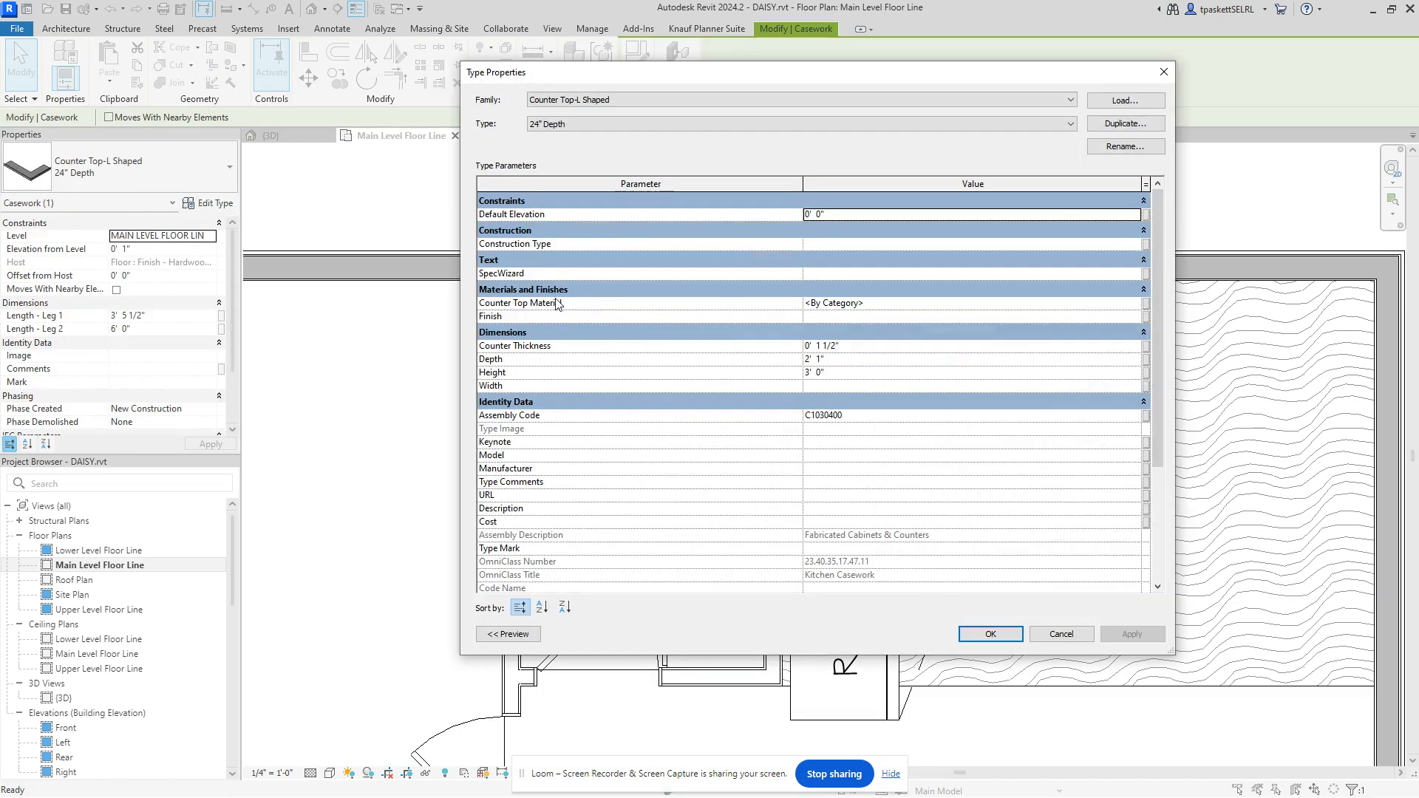
{"action": "left_click", "coordinate": [879, 309]}
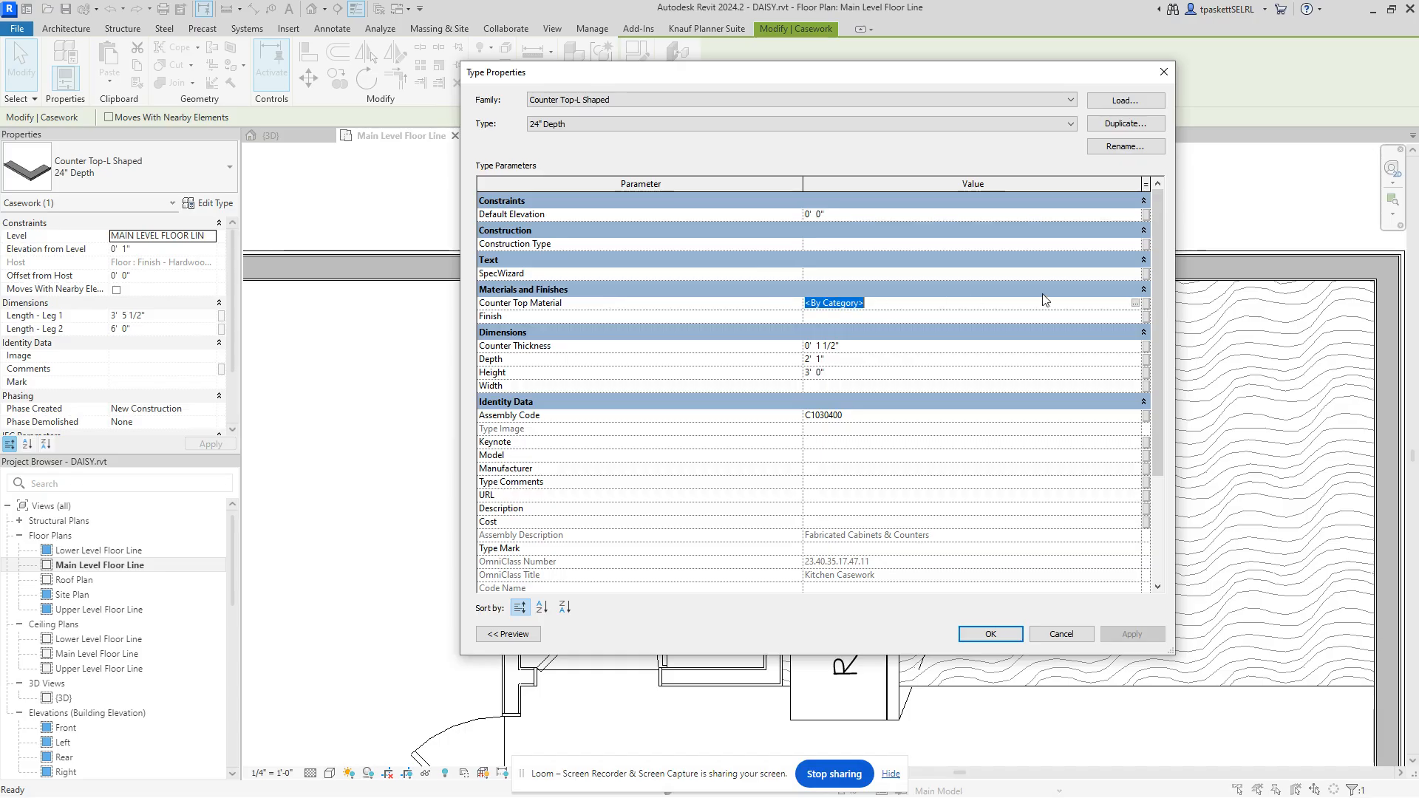
{"action": "left_click", "coordinate": [1135, 304]}
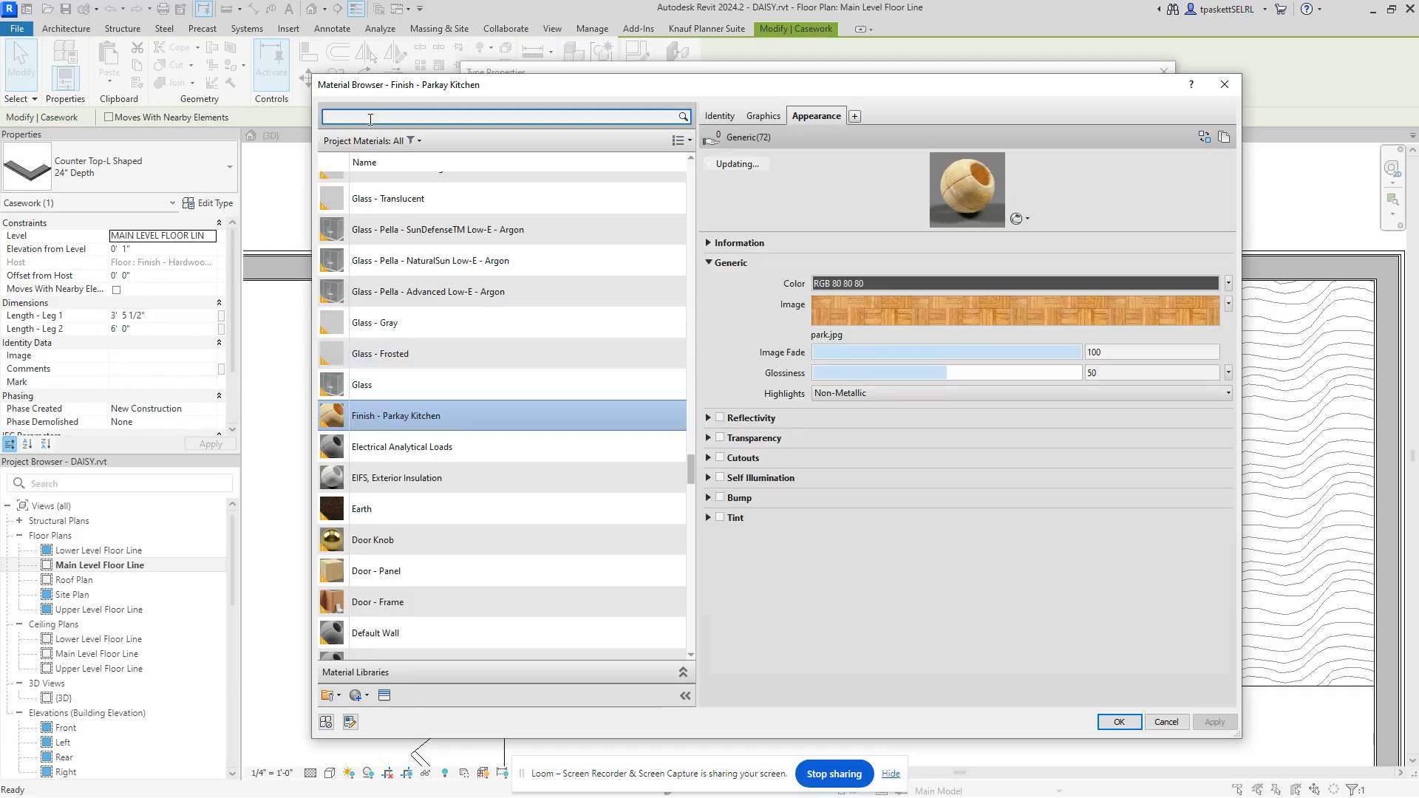
{"action": "type", "text": "m"}
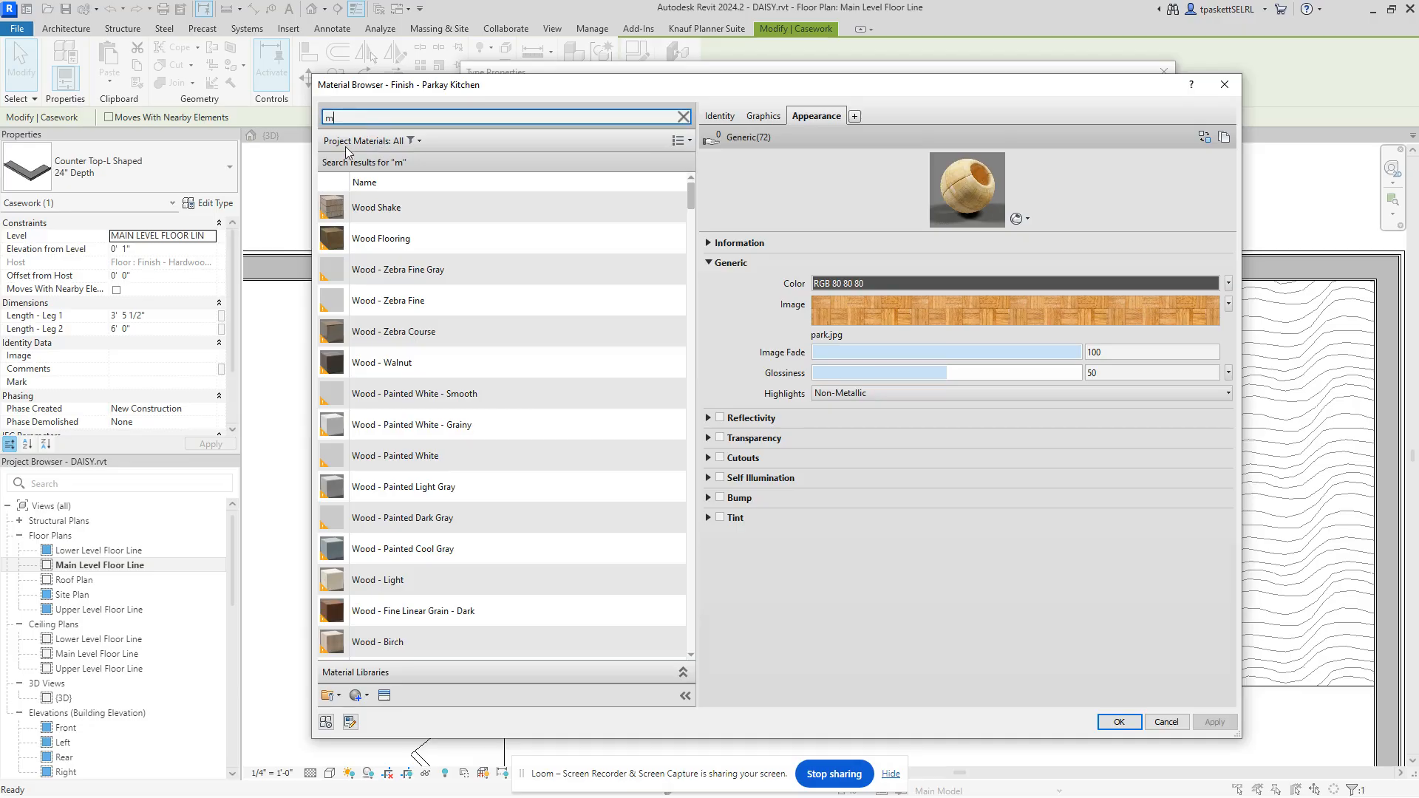
{"action": "type", "text": "ar"}
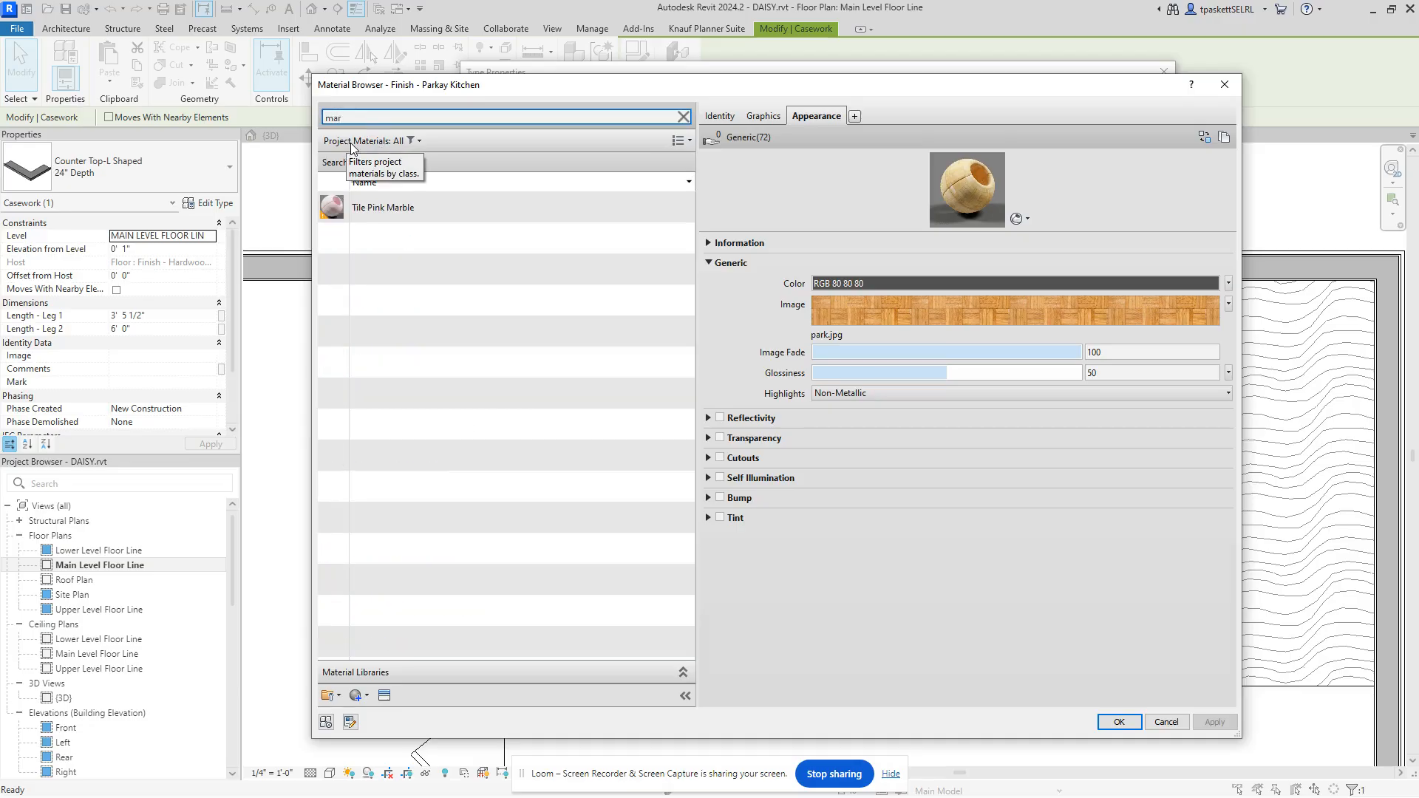
{"action": "left_click", "coordinate": [370, 198]}
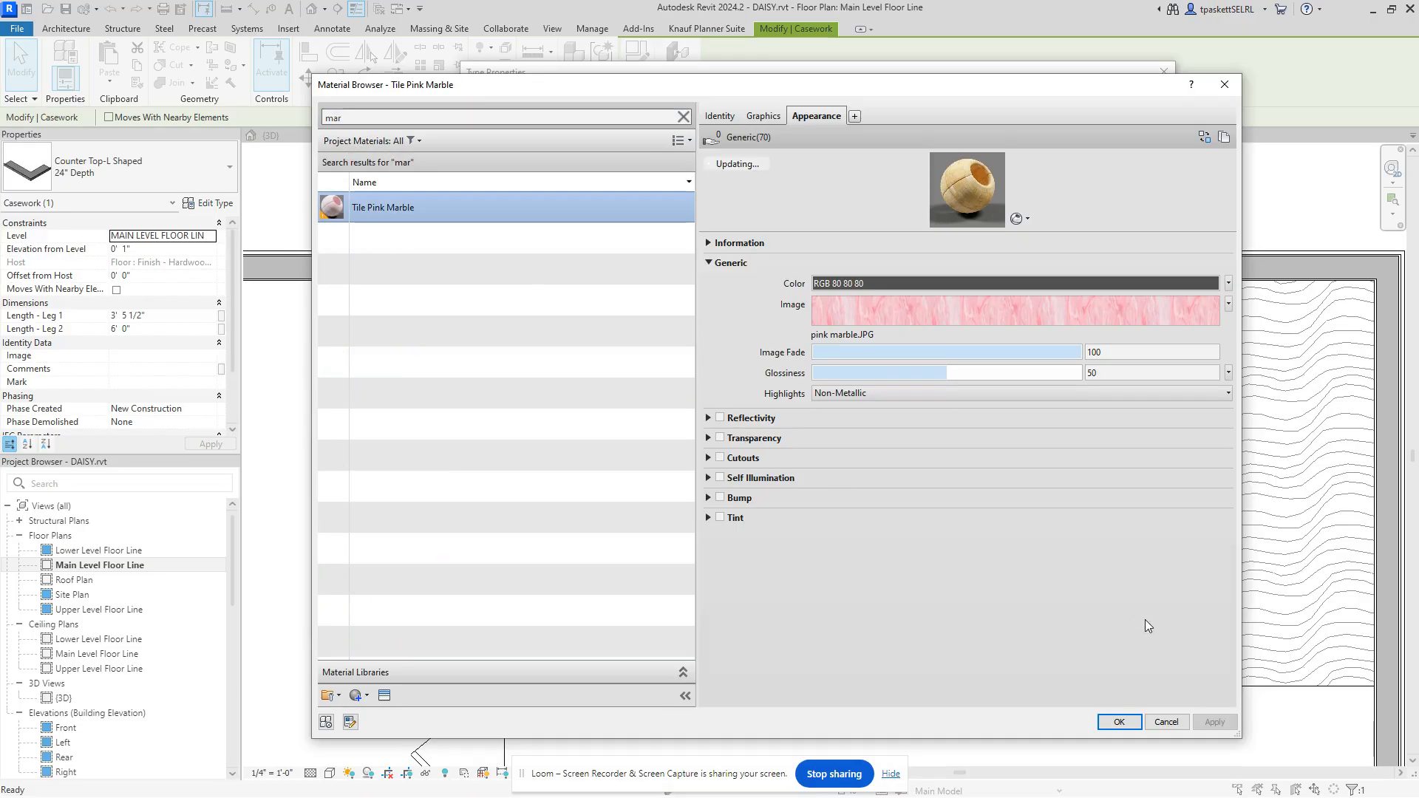
{"action": "left_click", "coordinate": [1124, 723]}
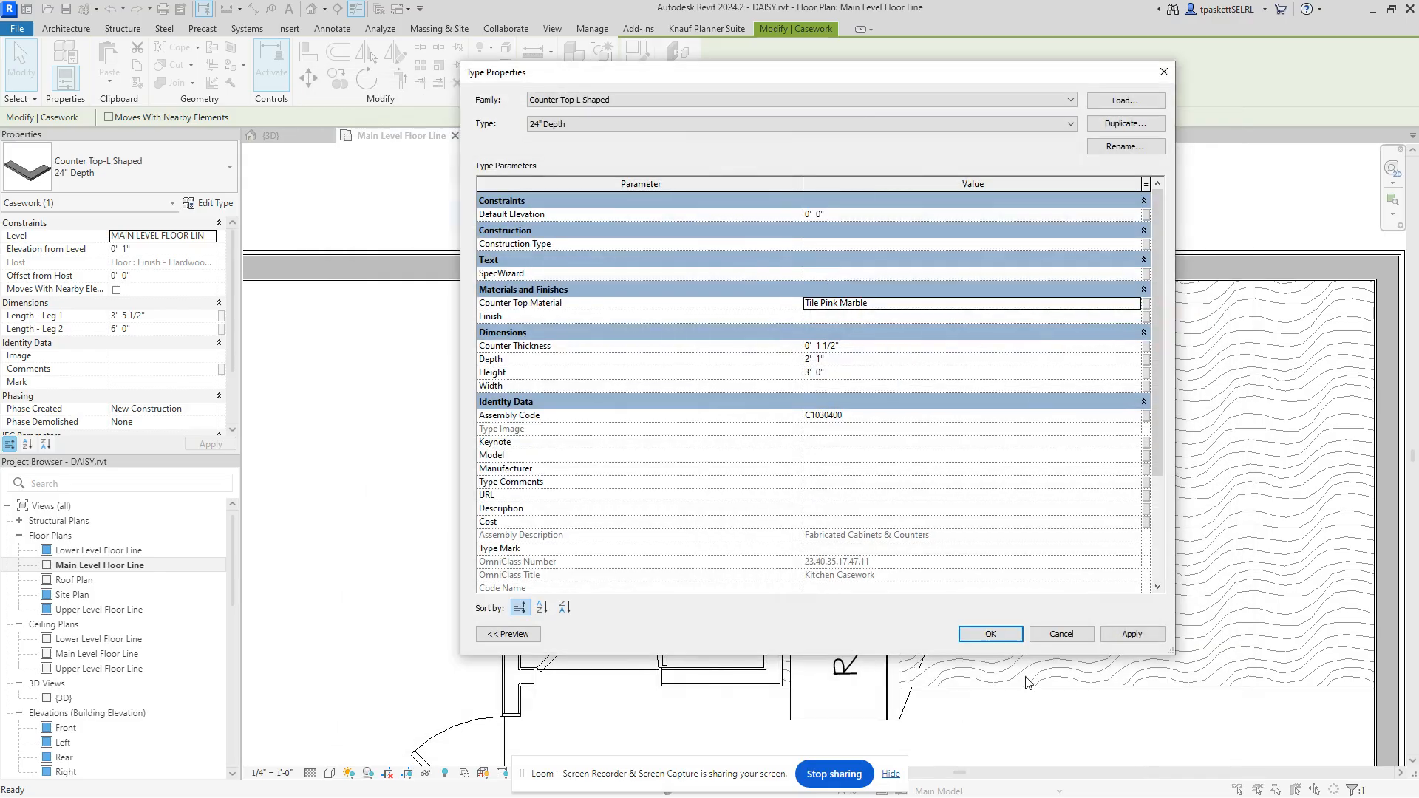
{"action": "left_click", "coordinate": [1112, 636]}
{"action": "left_click", "coordinate": [990, 634]}
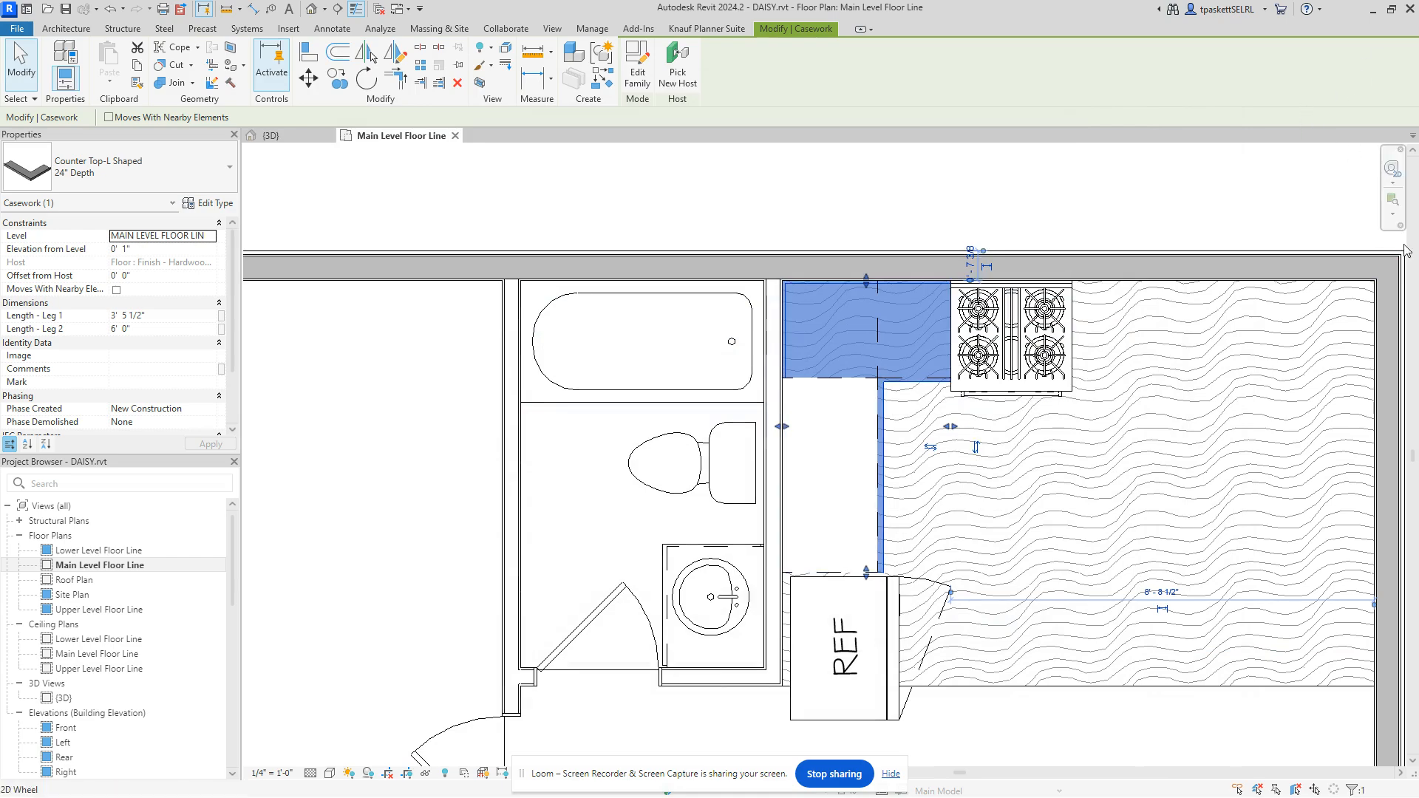
{"action": "left_click", "coordinate": [1108, 158]}
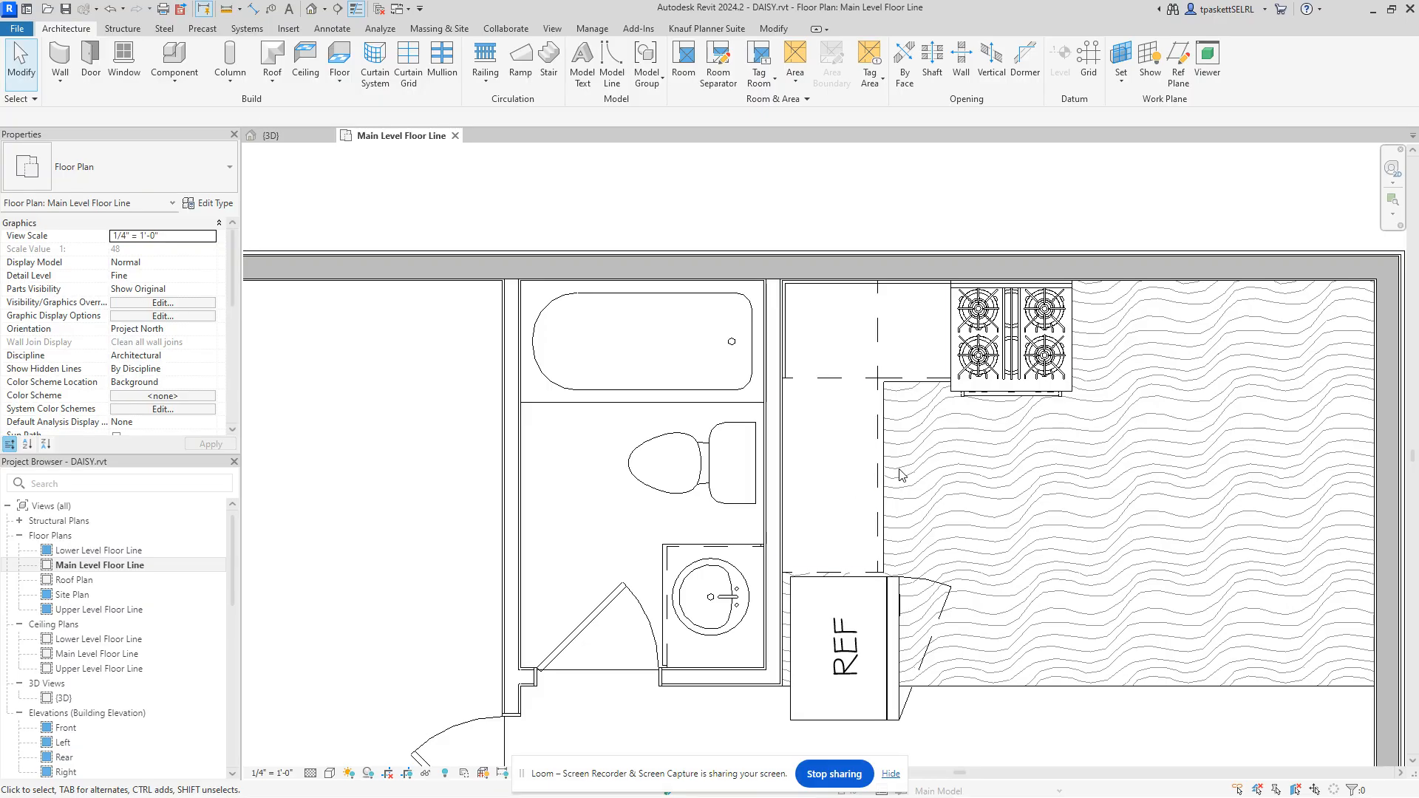
Step: In the {3D} view, drag the double bowl sink down the wall to about 1' 2"
{"action": "left_click", "coordinate": [311, 136]}
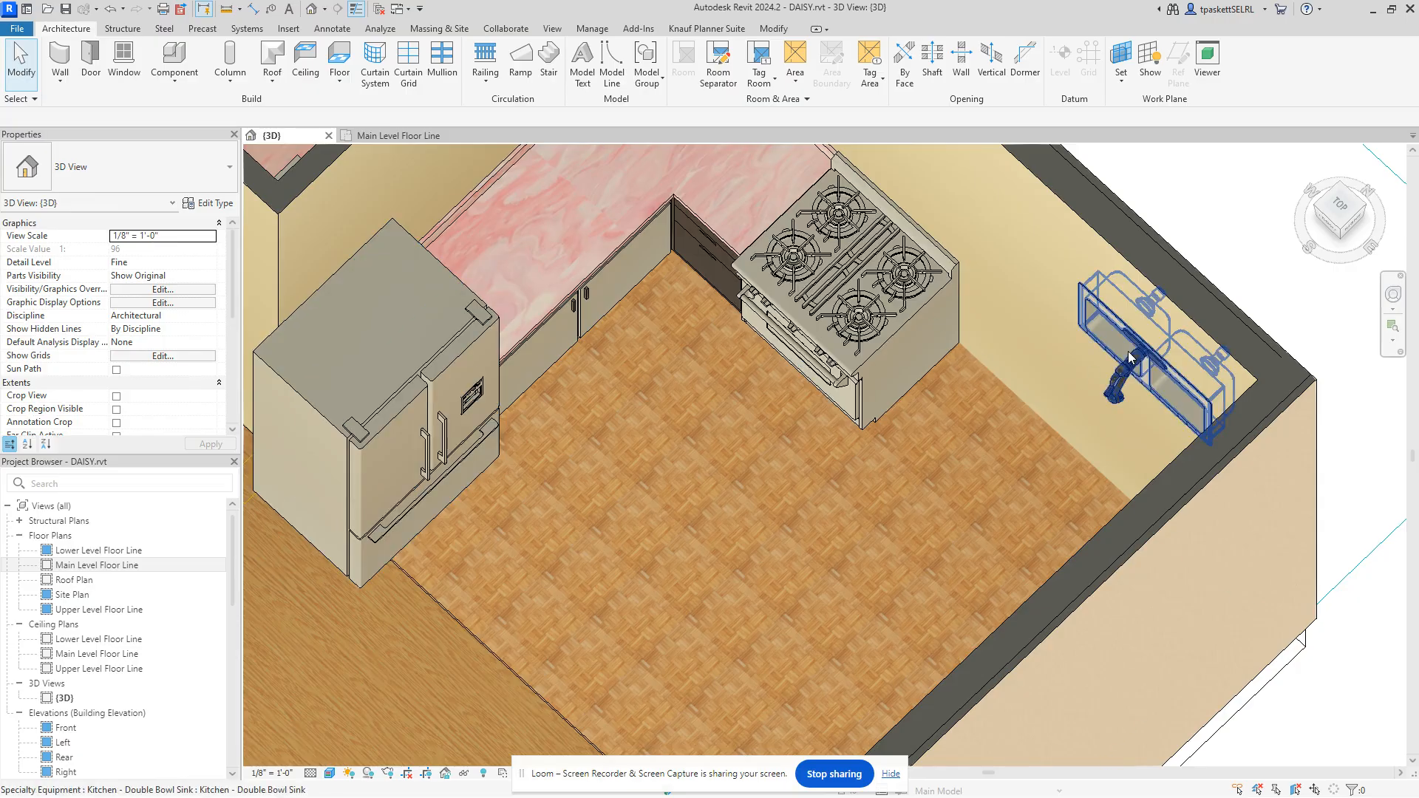
{"action": "middle_click_drag", "start_coordinate": [1022, 349], "coordinate": [1014, 465]}
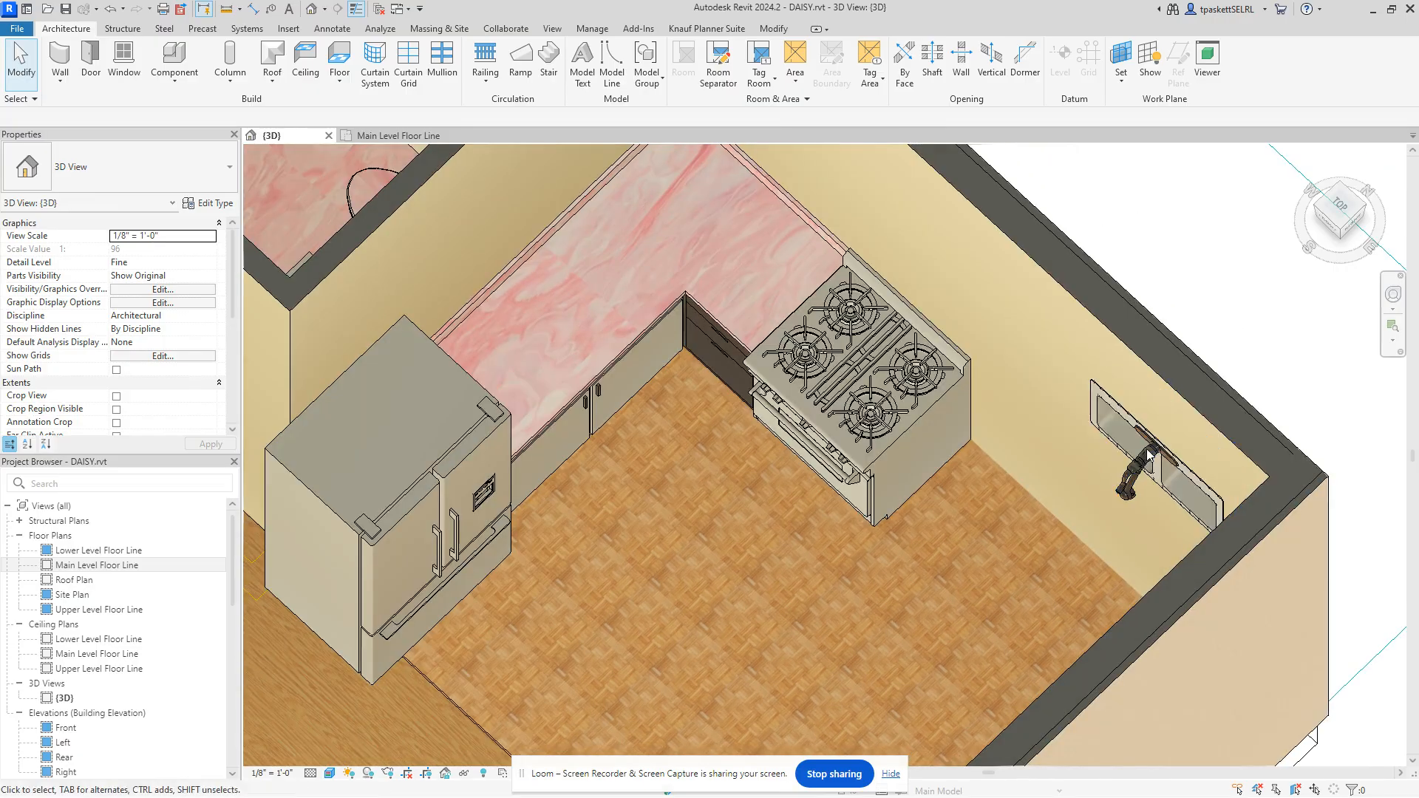
{"action": "left_click", "coordinate": [1100, 429]}
{"action": "left_click_drag", "start_coordinate": [1099, 428], "coordinate": [1057, 414]}
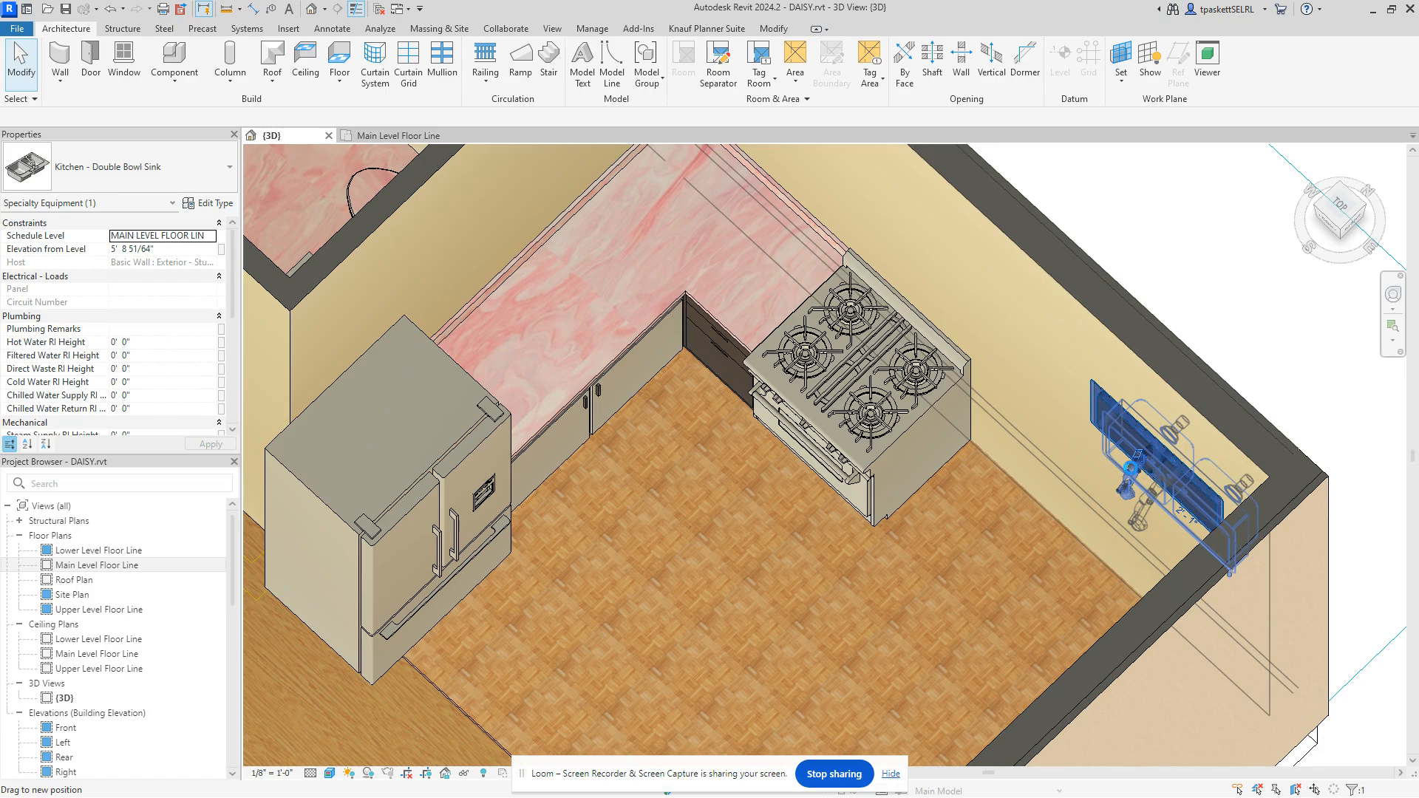
{"action": "left_click_drag", "start_coordinate": [1131, 467], "coordinate": [1150, 548]}
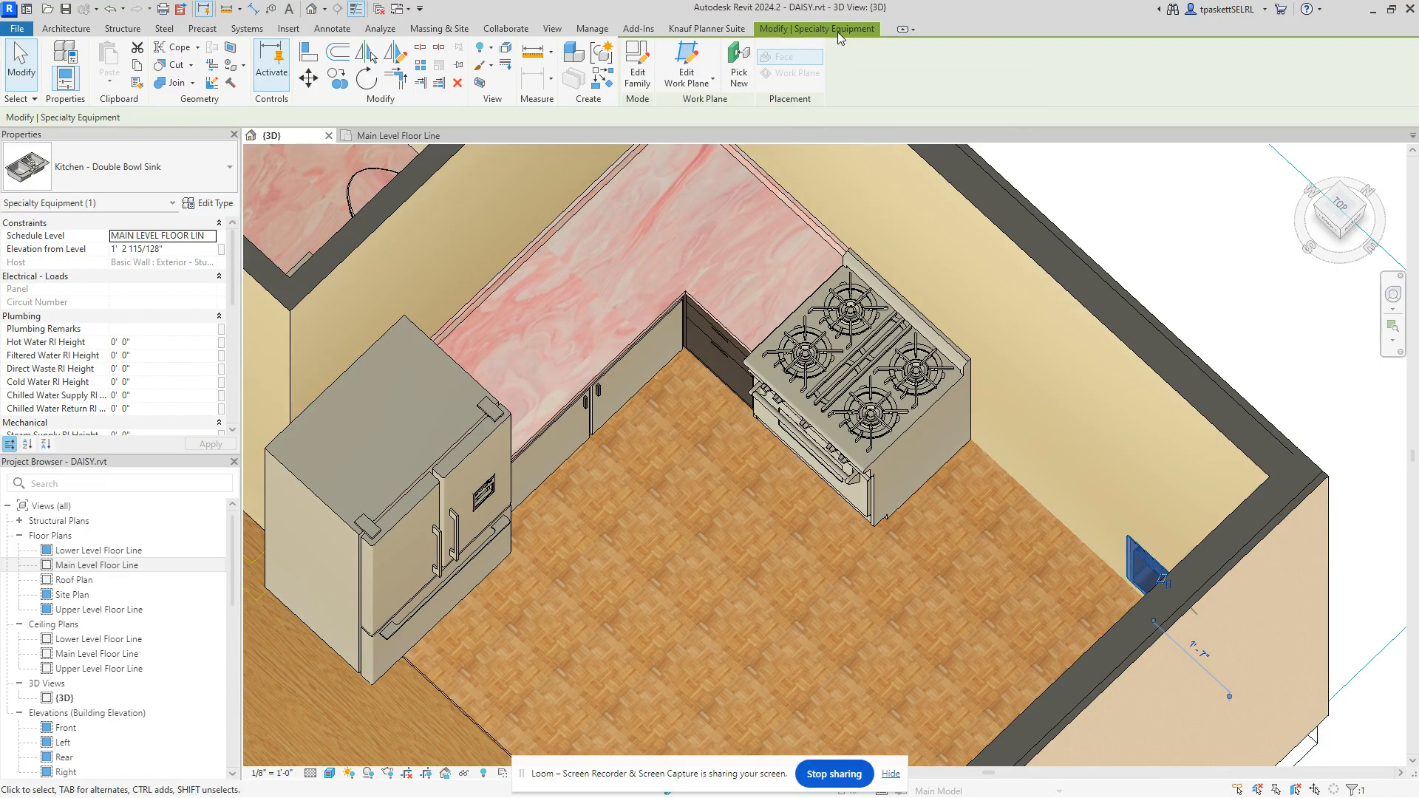
Step: Re-host the double bowl sink onto the L-shaped counter top's surface
{"action": "left_click", "coordinate": [739, 72]}
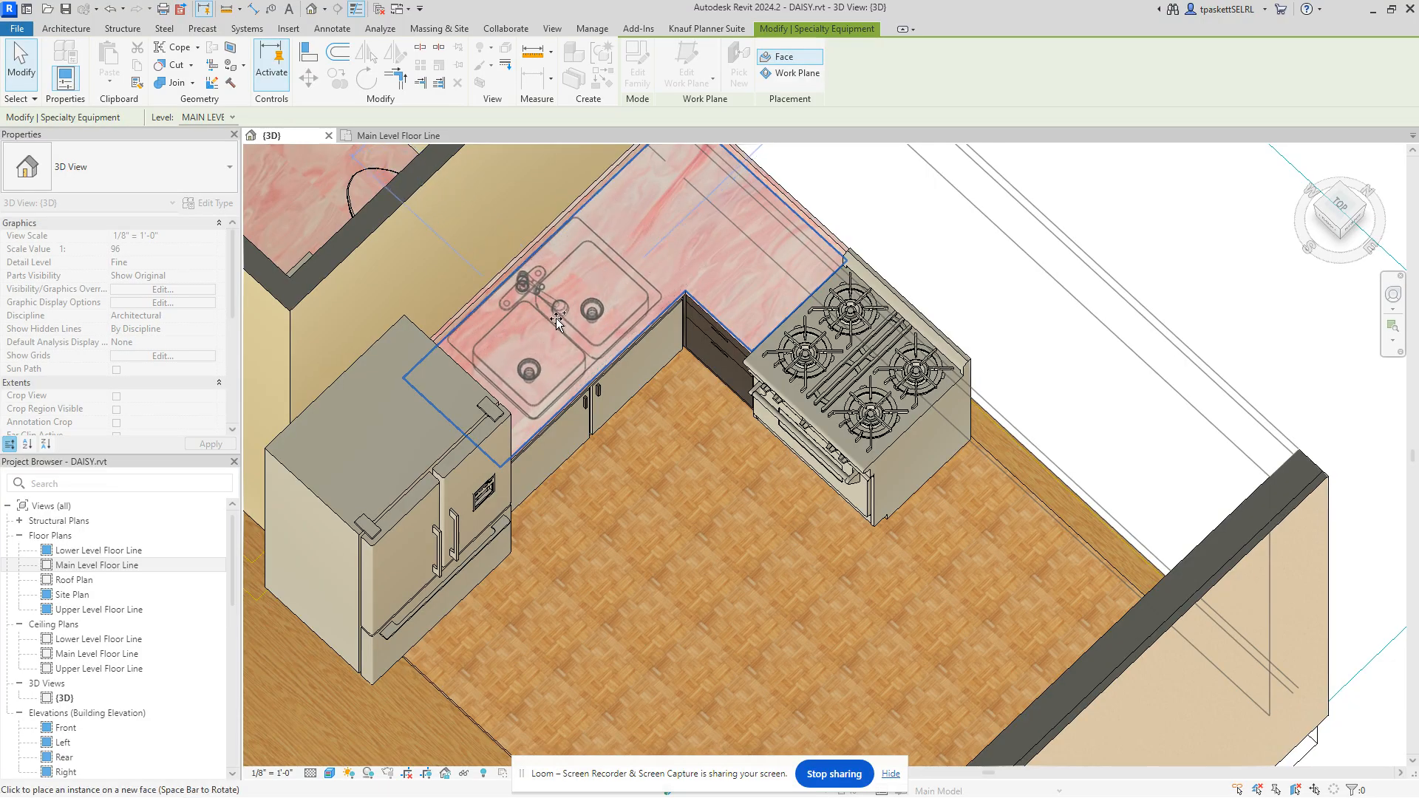
{"action": "left_click", "coordinate": [558, 323]}
{"action": "key", "text": "Escape"}
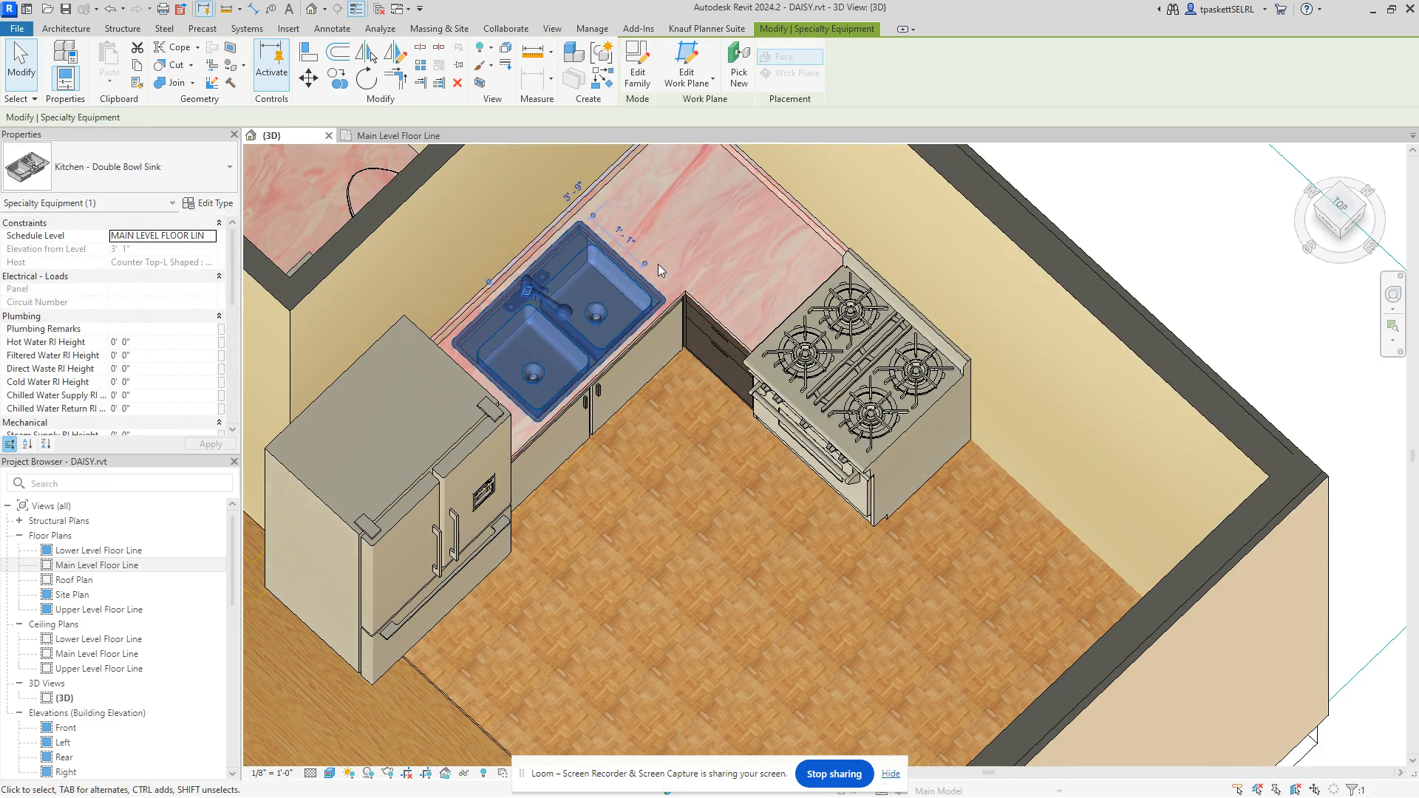
Step: In the Main Level Floor Line plan, nudge the sink left and down, then return to 3D
{"action": "left_click", "coordinate": [391, 139]}
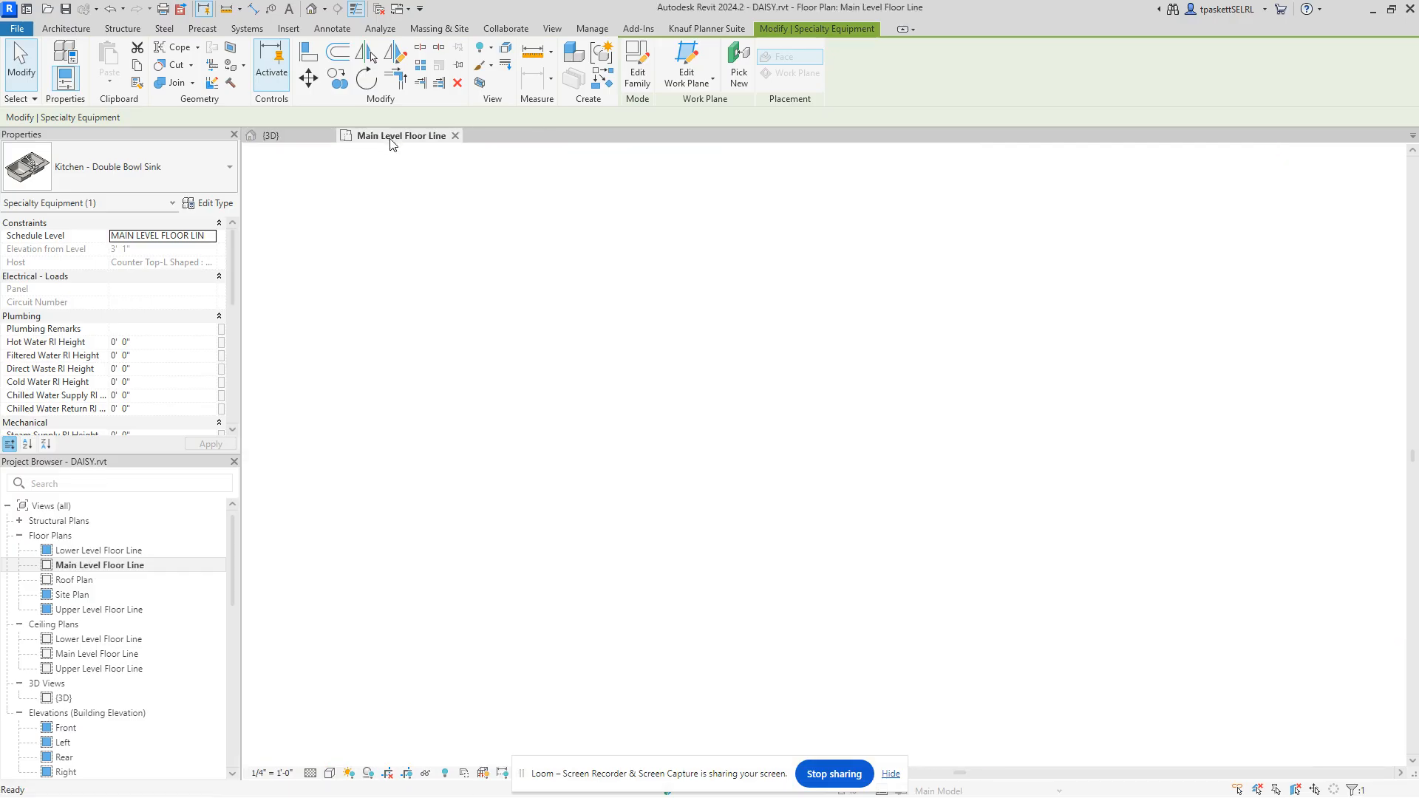
{"action": "key", "text": "Down"}
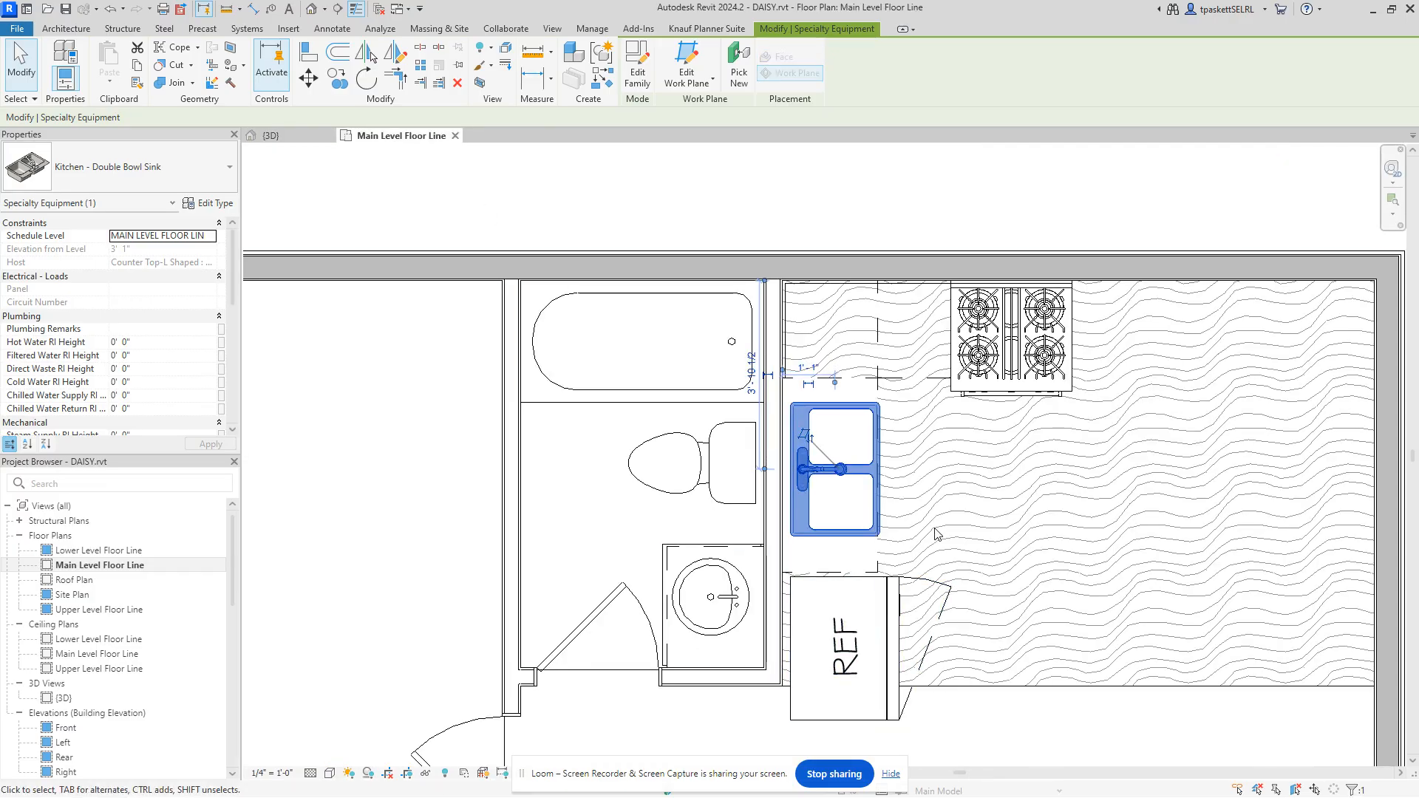
{"action": "key", "text": "Down"}
{"action": "key", "text": "Left"}
{"action": "key", "text": "Down"}
{"action": "key", "text": "Left"}
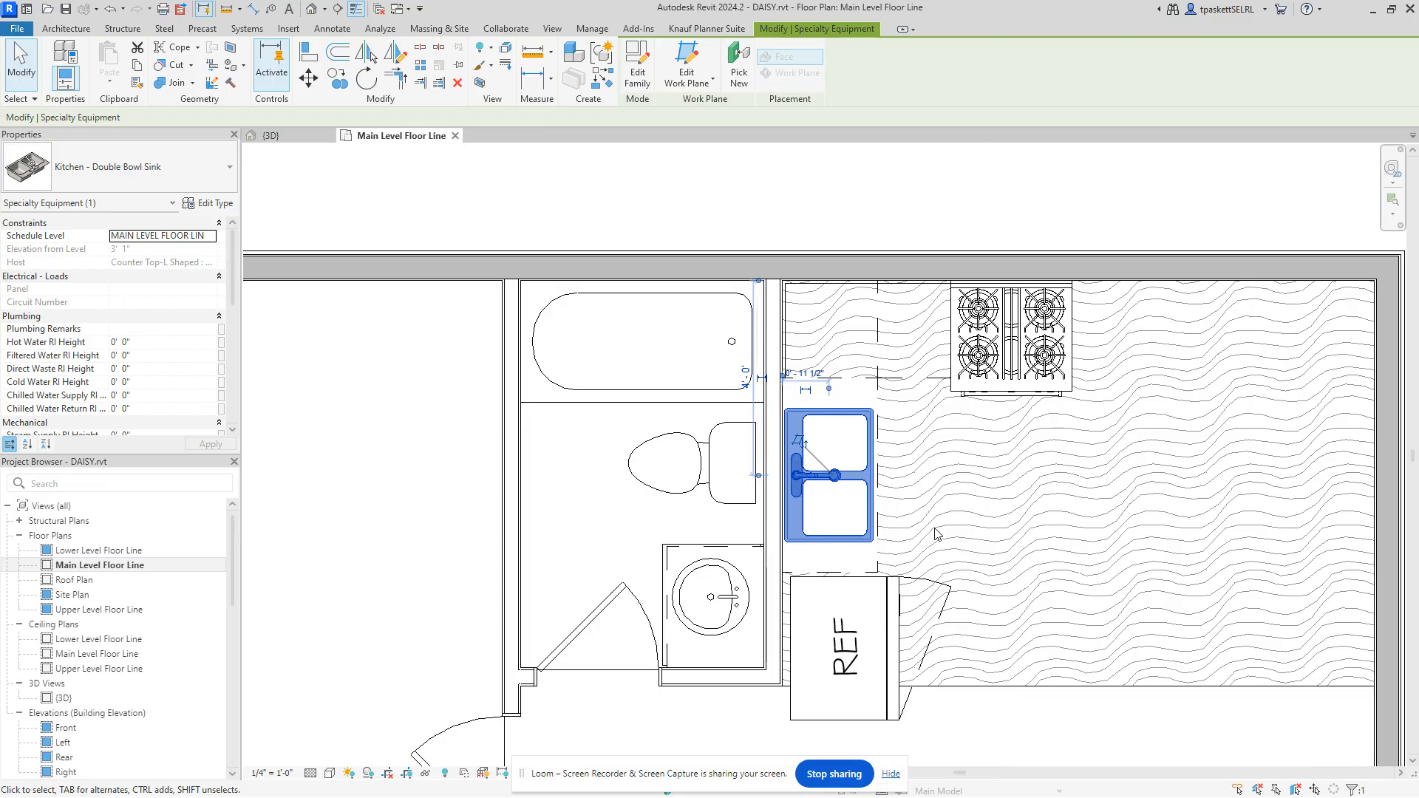
{"action": "key", "text": "Down"}
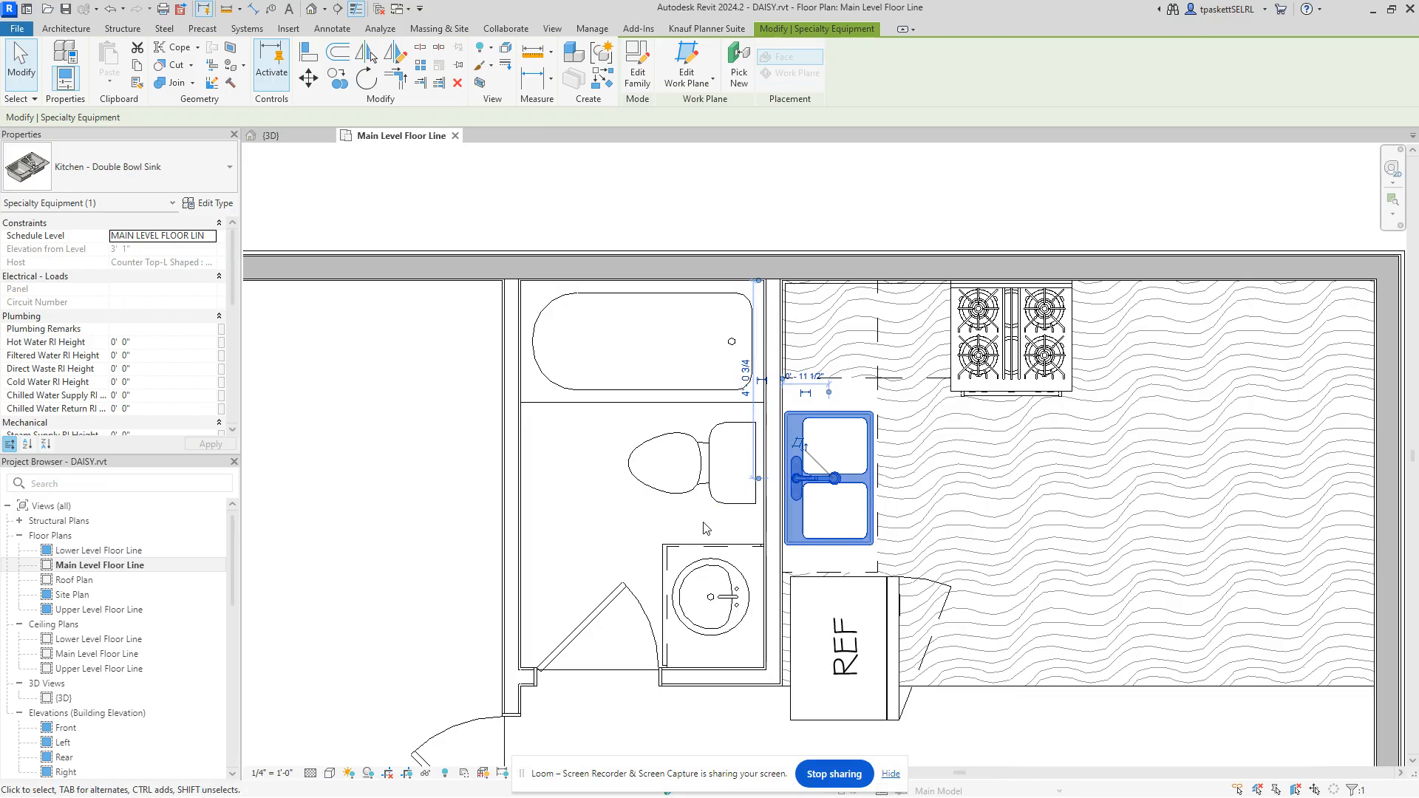
{"action": "left_click", "coordinate": [272, 136]}
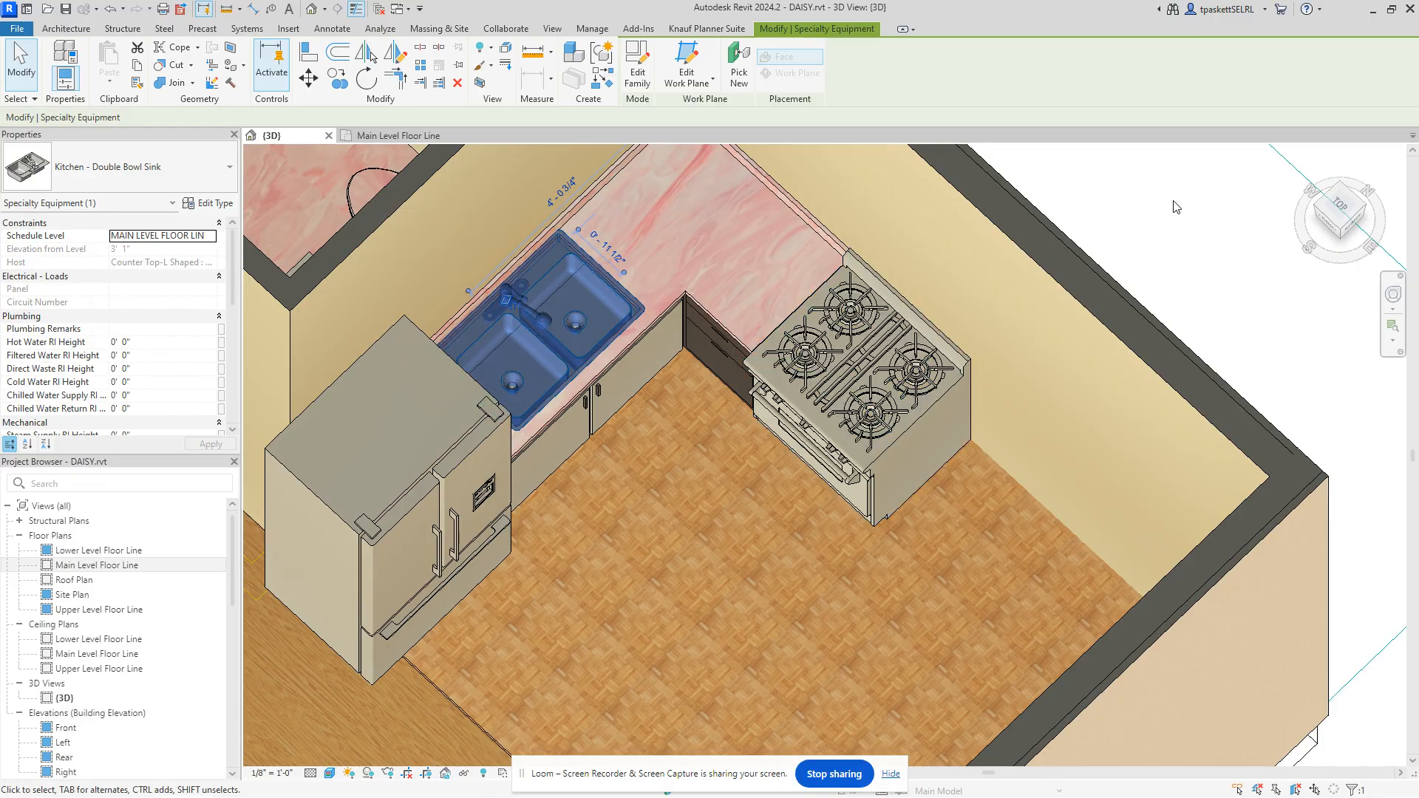
{"action": "left_click", "coordinate": [1175, 207]}
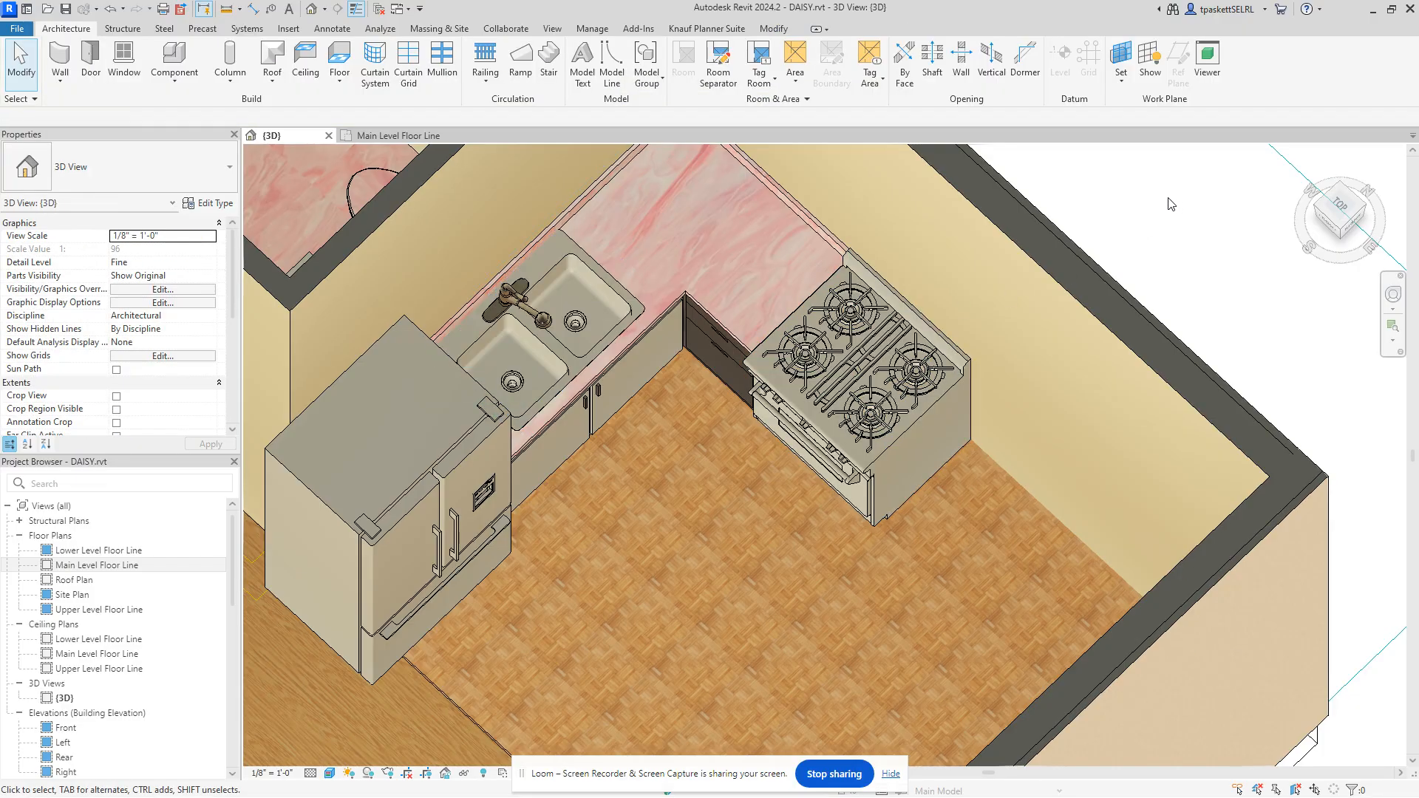
Step: Review the counter top's material in the Material Browser, leaving Tile Pink Marble unchanged
{"action": "left_click", "coordinate": [717, 318]}
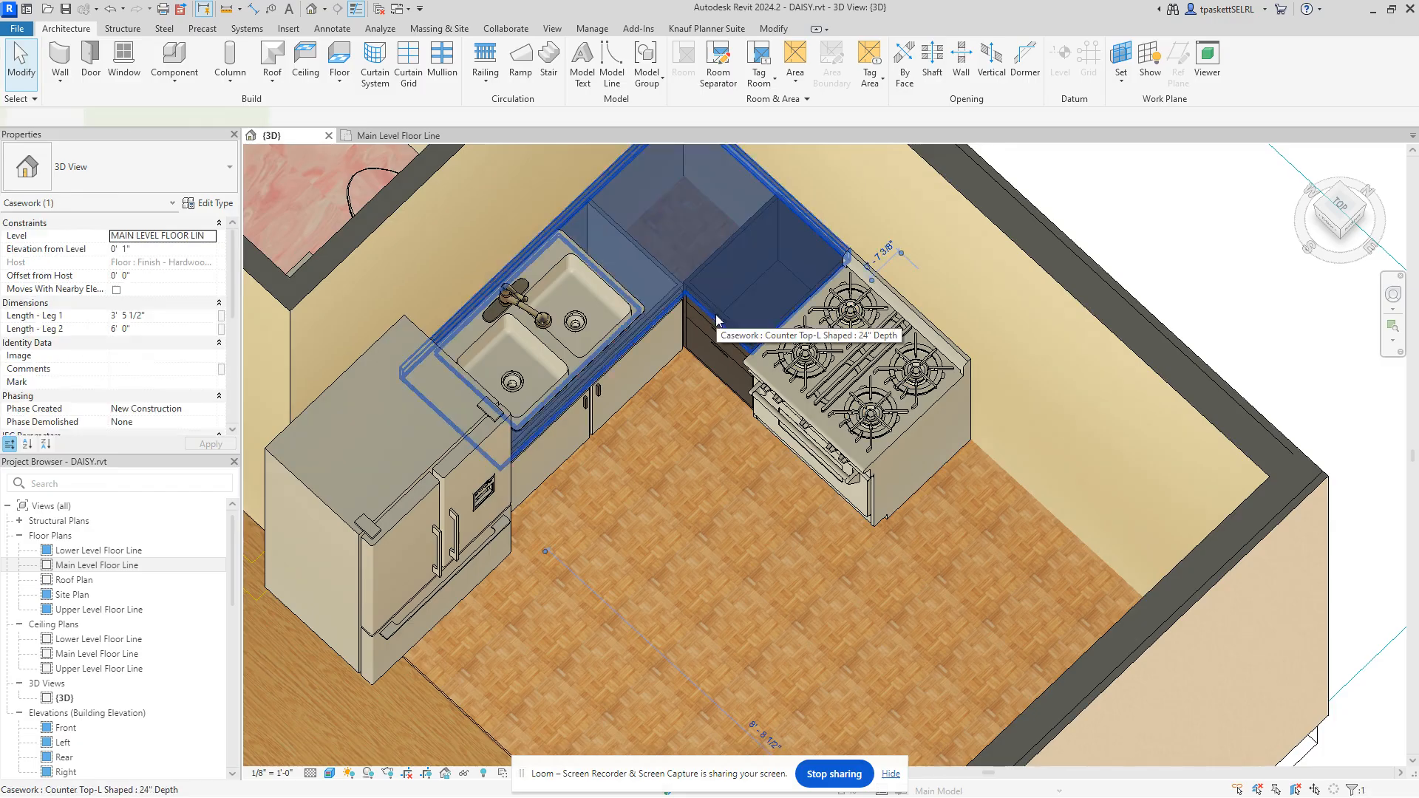
{"action": "left_click", "coordinate": [214, 203]}
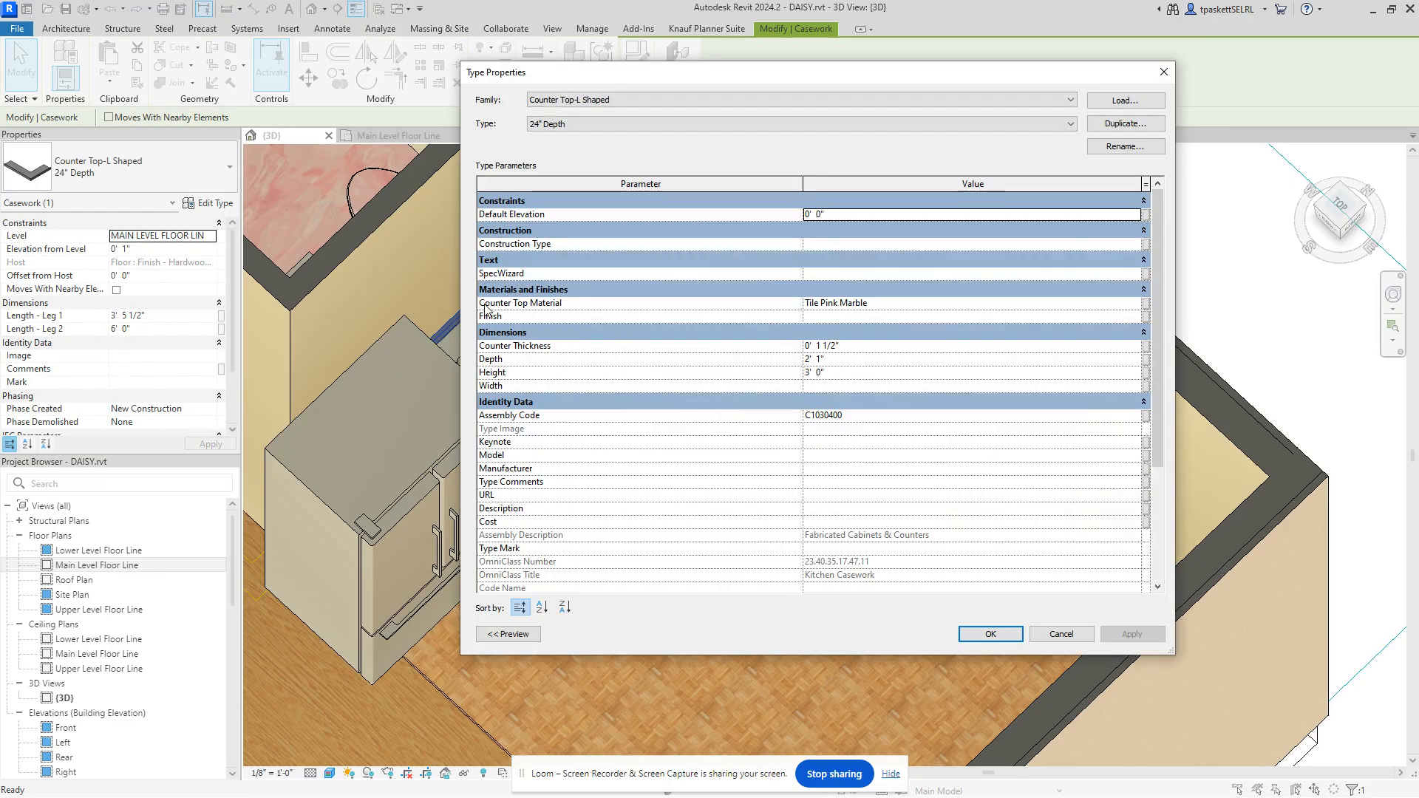
{"action": "left_click", "coordinate": [883, 305]}
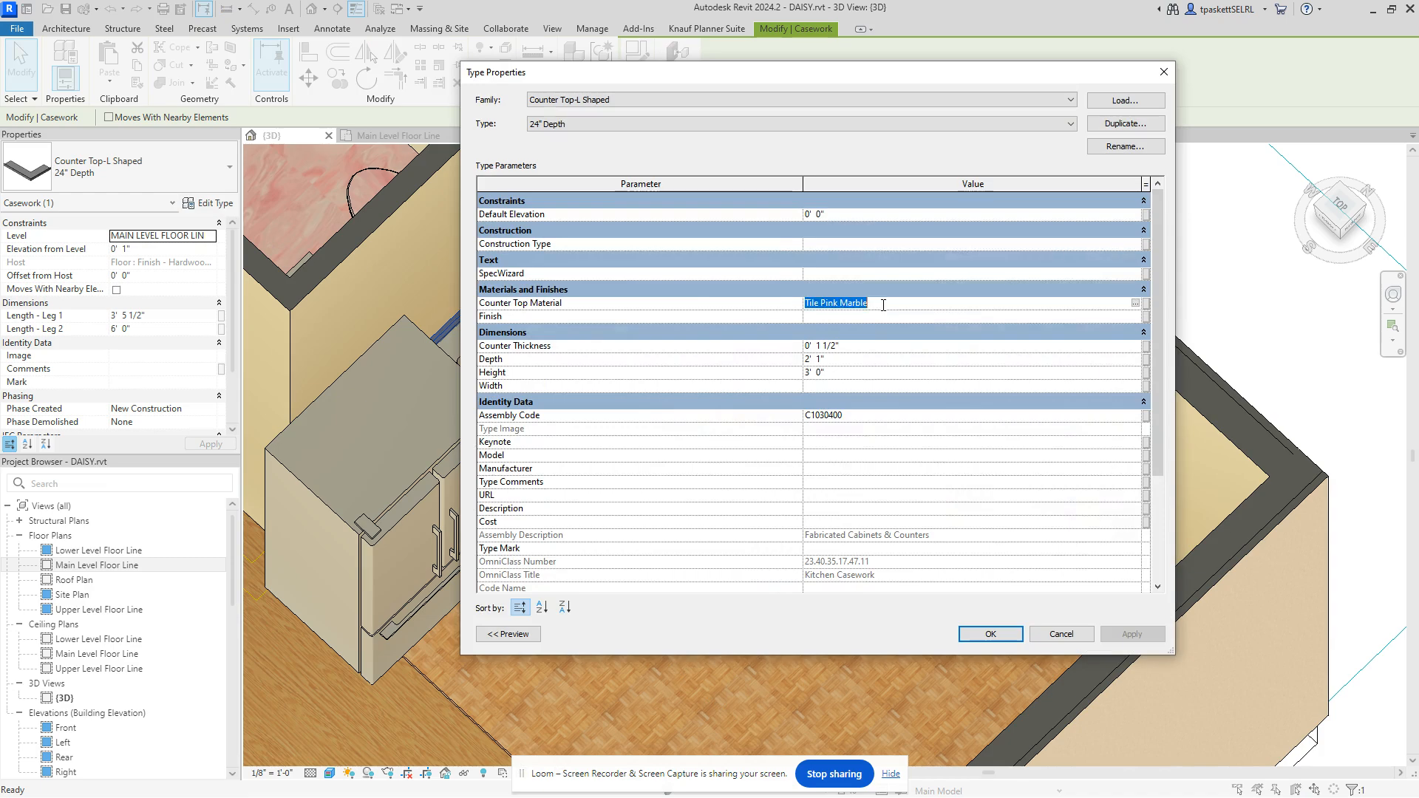
{"action": "left_click", "coordinate": [1136, 304]}
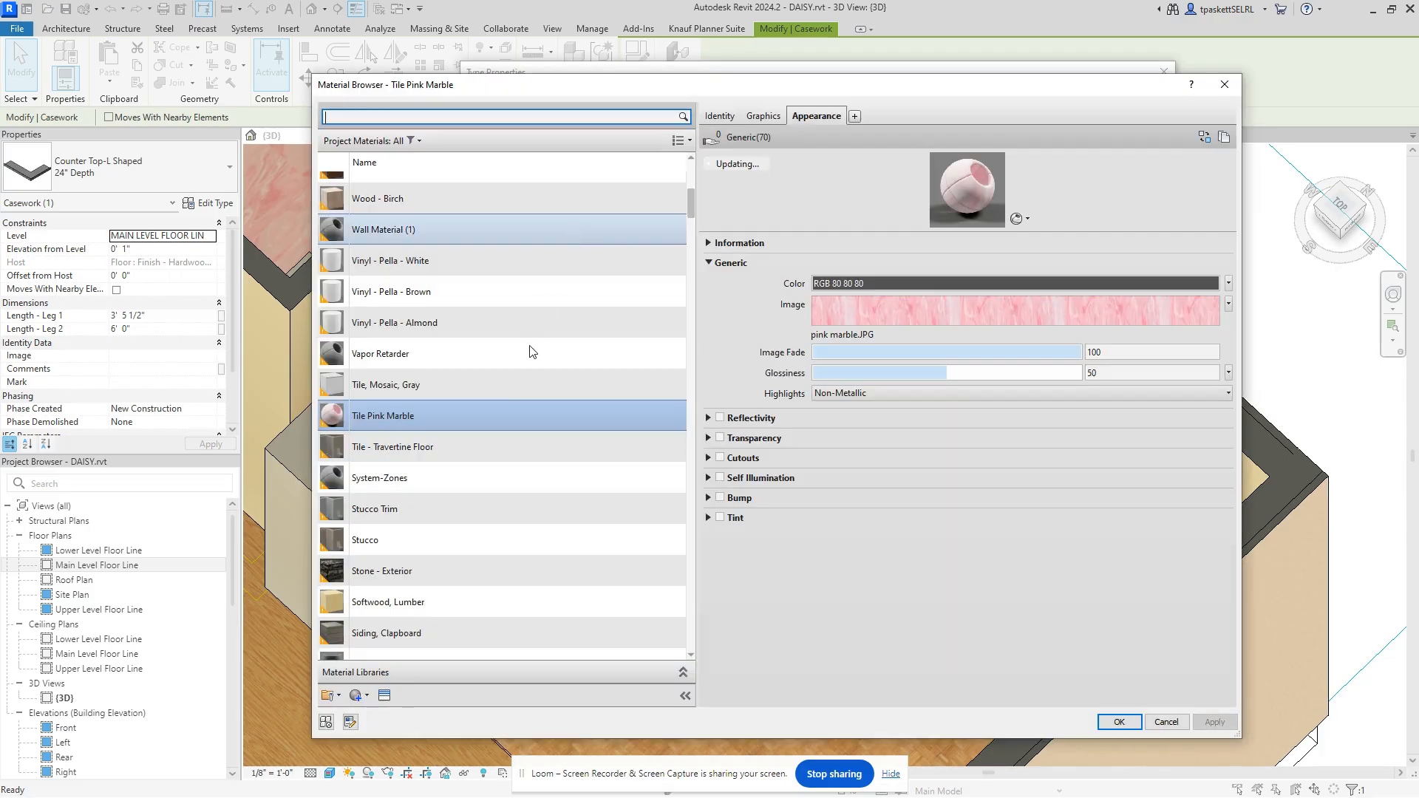
{"action": "scroll", "coordinate": [380, 490], "scroll_direction": "down", "scroll_amount": 6}
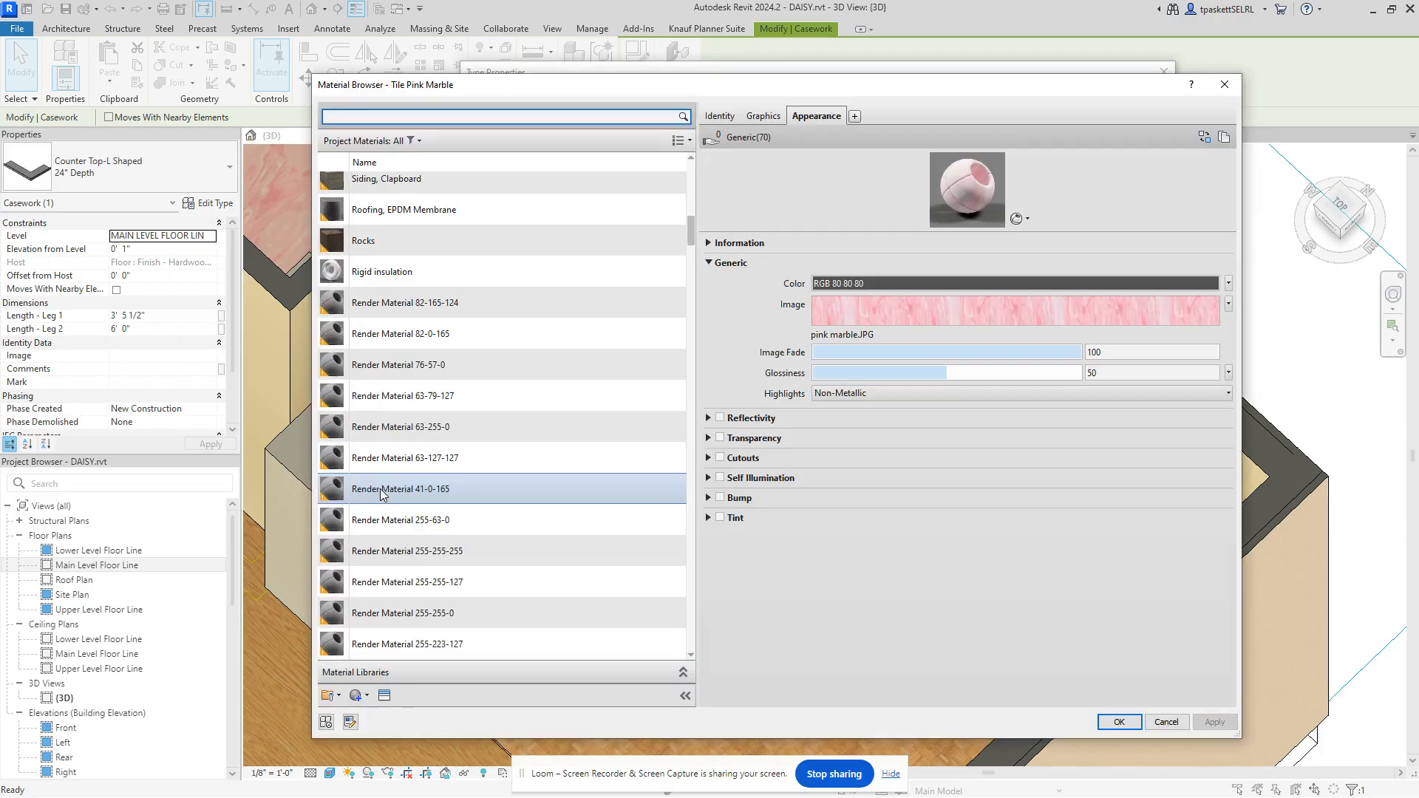
{"action": "scroll", "coordinate": [383, 491], "scroll_direction": "down", "scroll_amount": 10}
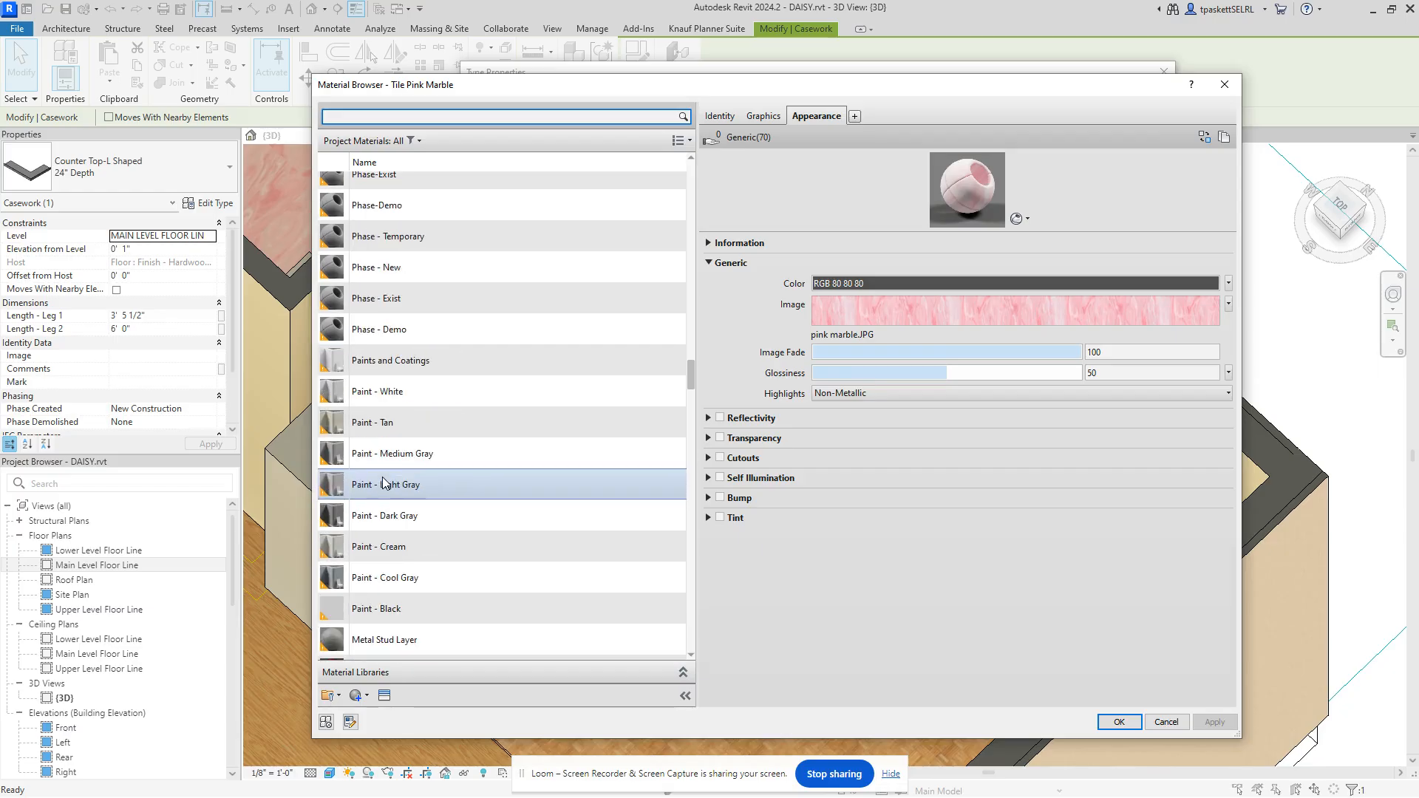
{"action": "scroll", "coordinate": [377, 458], "scroll_direction": "up", "scroll_amount": 2}
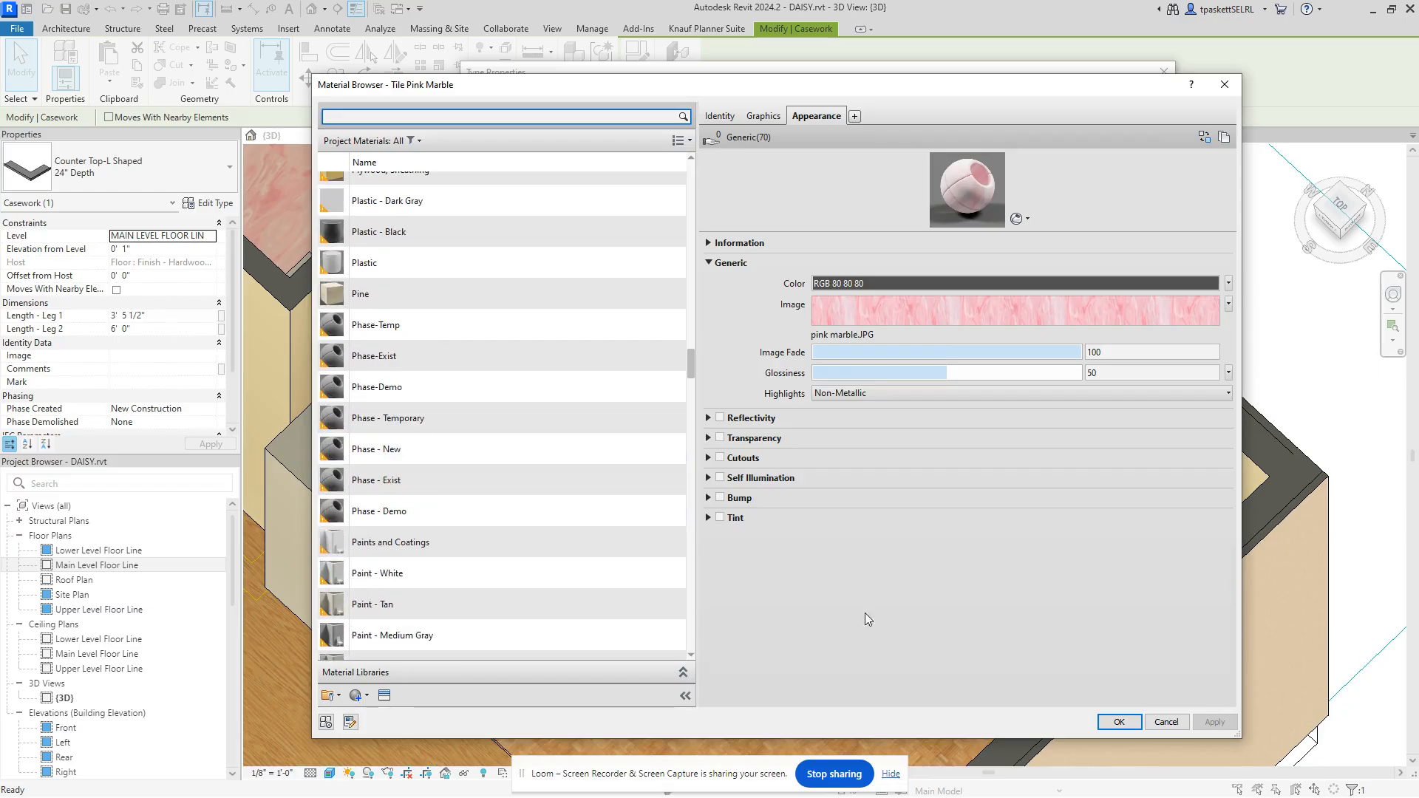
{"action": "left_click", "coordinate": [1166, 722]}
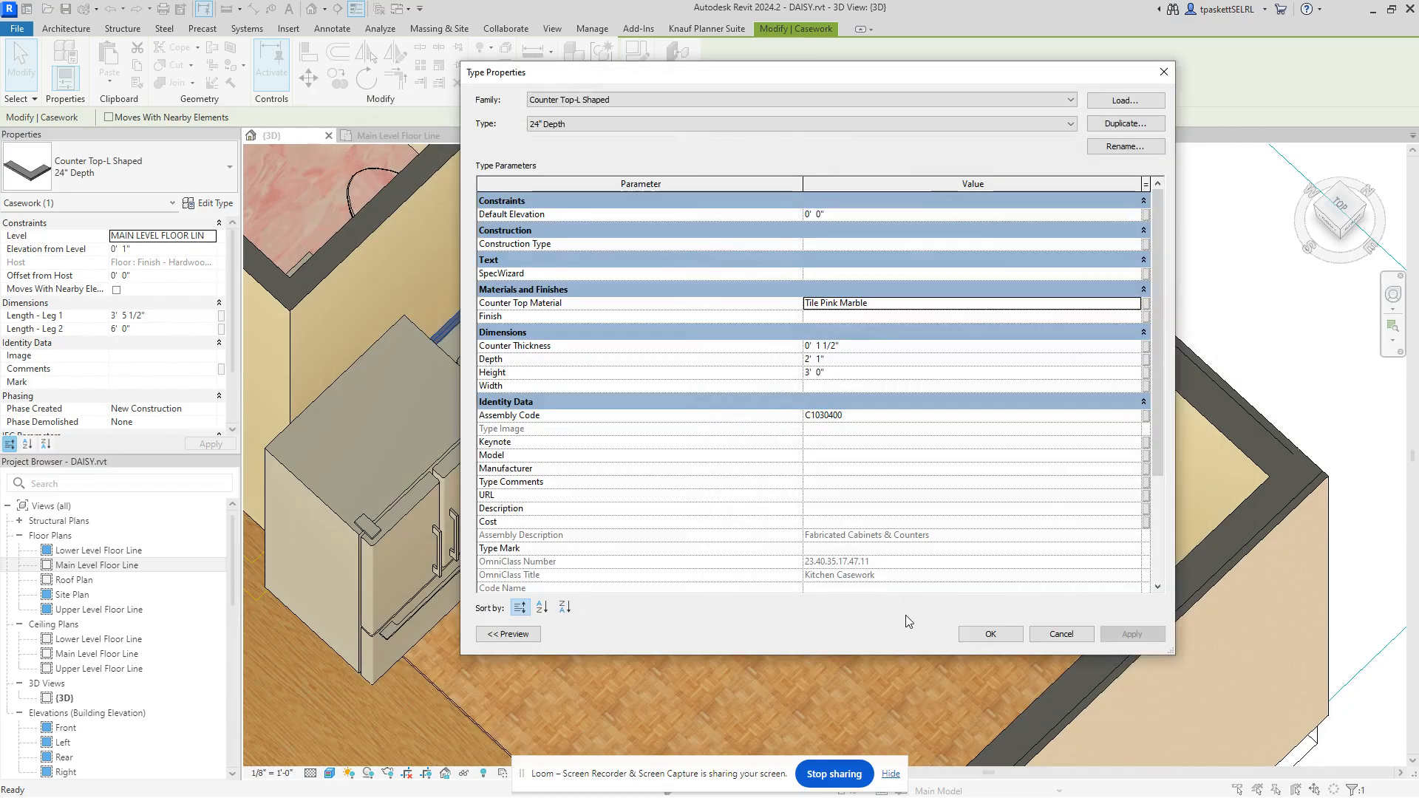
{"action": "left_click", "coordinate": [1030, 634]}
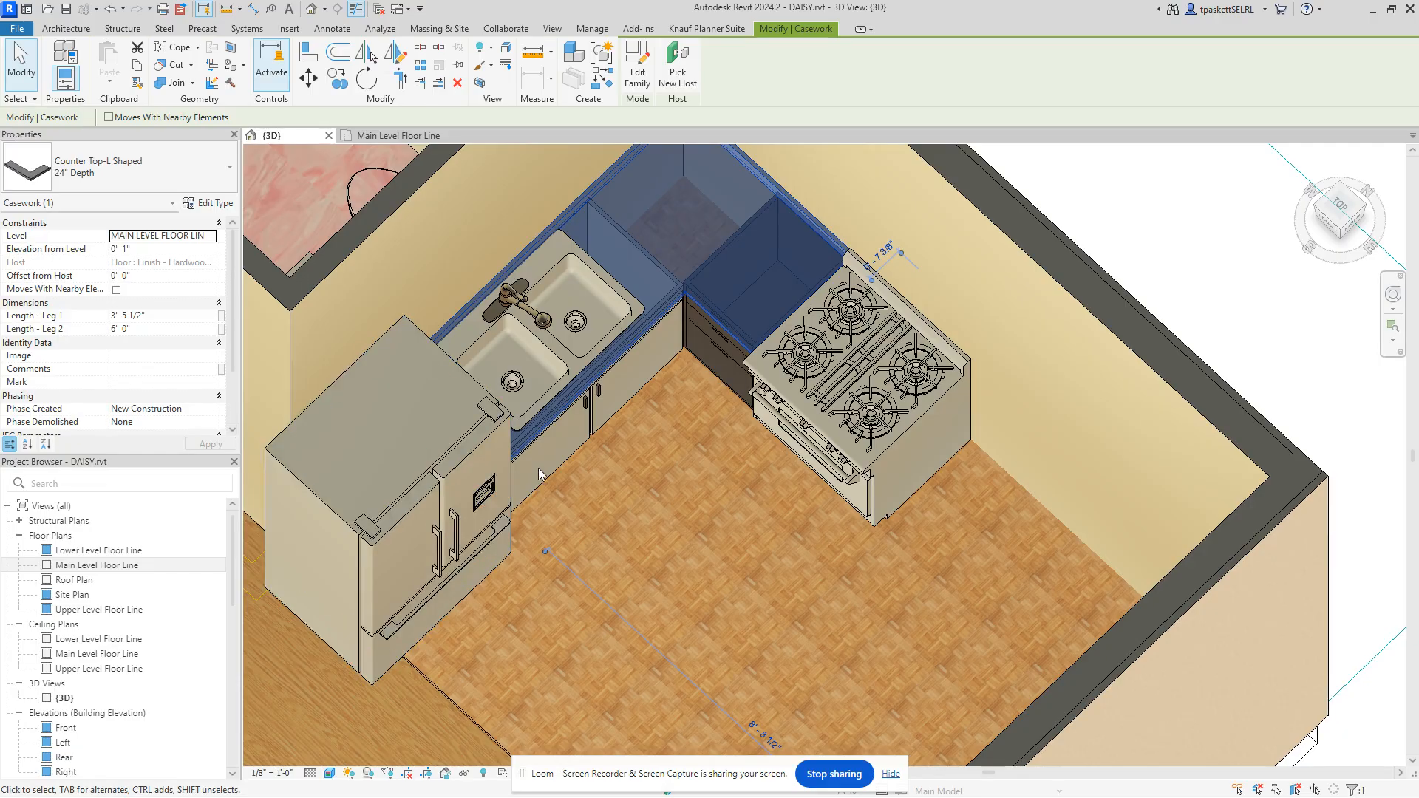
Step: Zoom and pan the 3D view to the counter, then open the Kitchen - Double Bowl Sink's type properties
{"action": "scroll", "coordinate": [583, 460], "scroll_direction": "down", "scroll_amount": 3}
{"action": "key", "text": "Escape"}
{"action": "scroll", "coordinate": [601, 322], "scroll_direction": "up", "scroll_amount": 4}
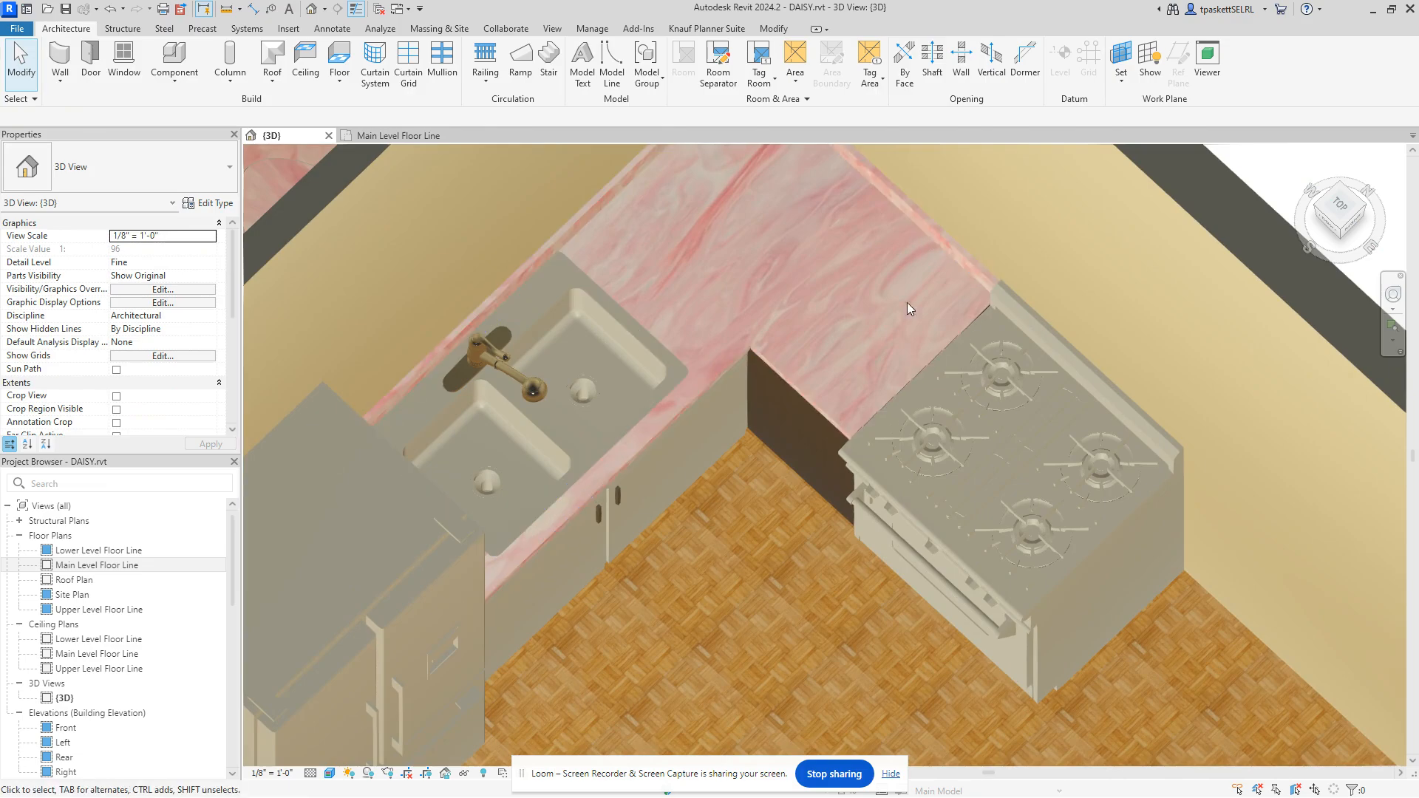
{"action": "middle_click_drag", "start_coordinate": [866, 304], "coordinate": [871, 383]}
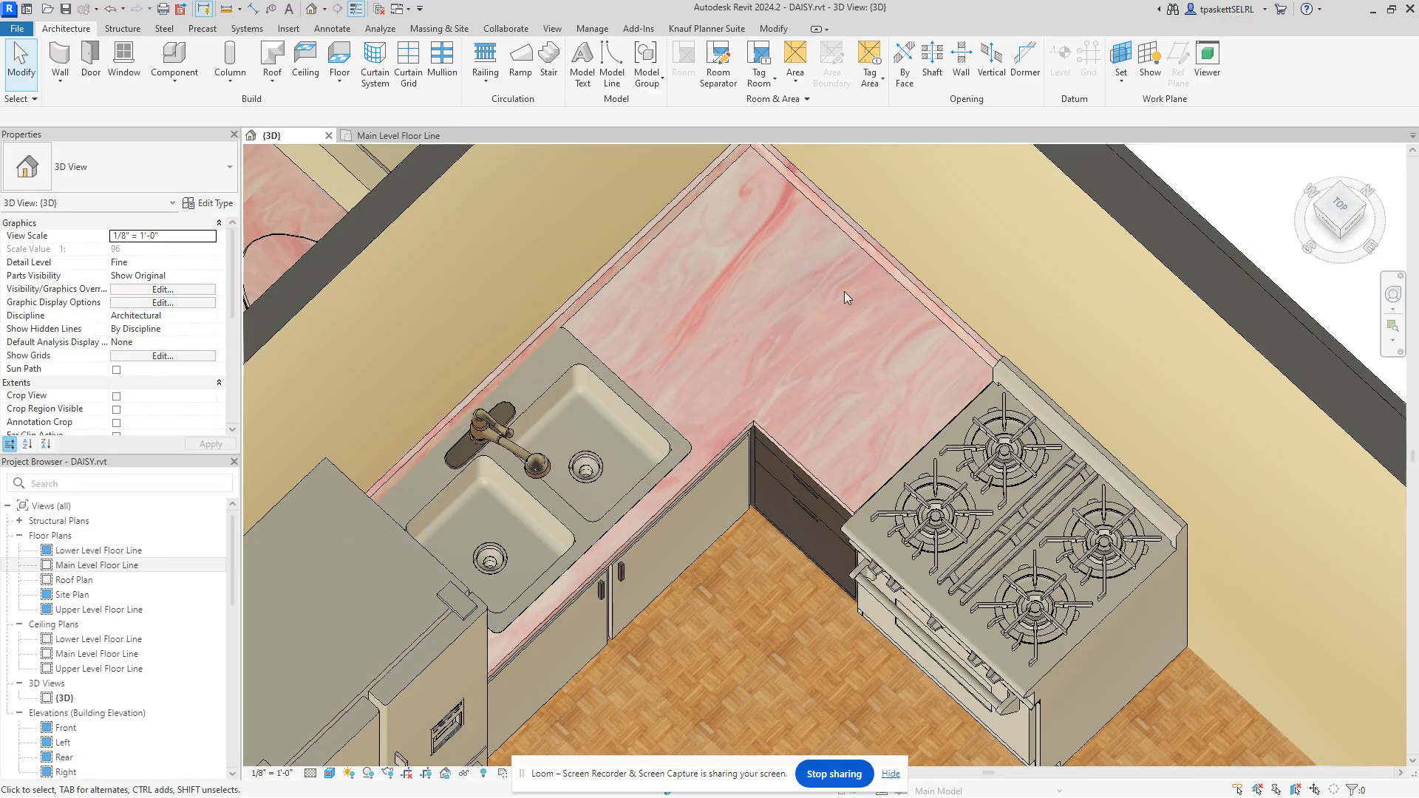
{"action": "scroll", "coordinate": [760, 320], "scroll_direction": "up", "scroll_amount": 2}
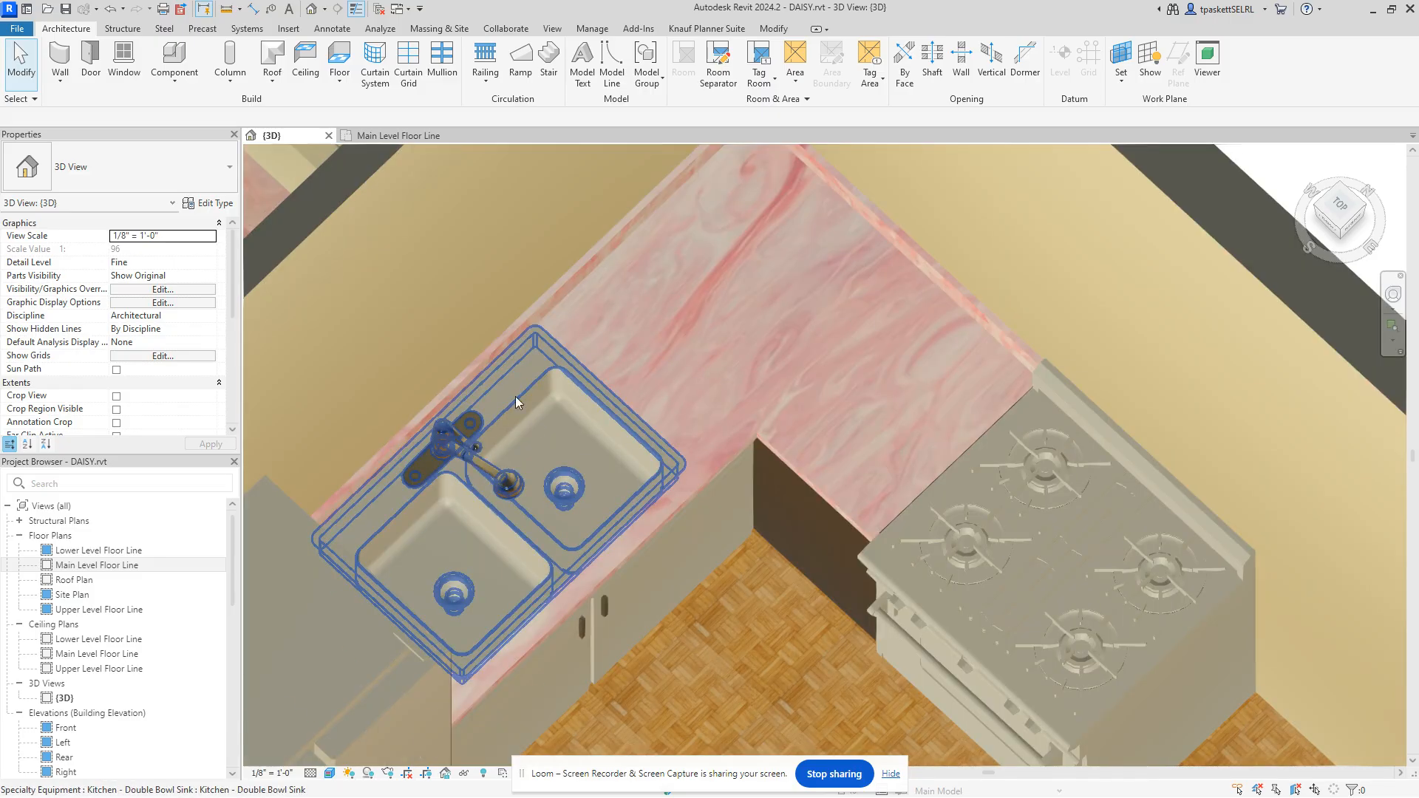
{"action": "left_click", "coordinate": [490, 477]}
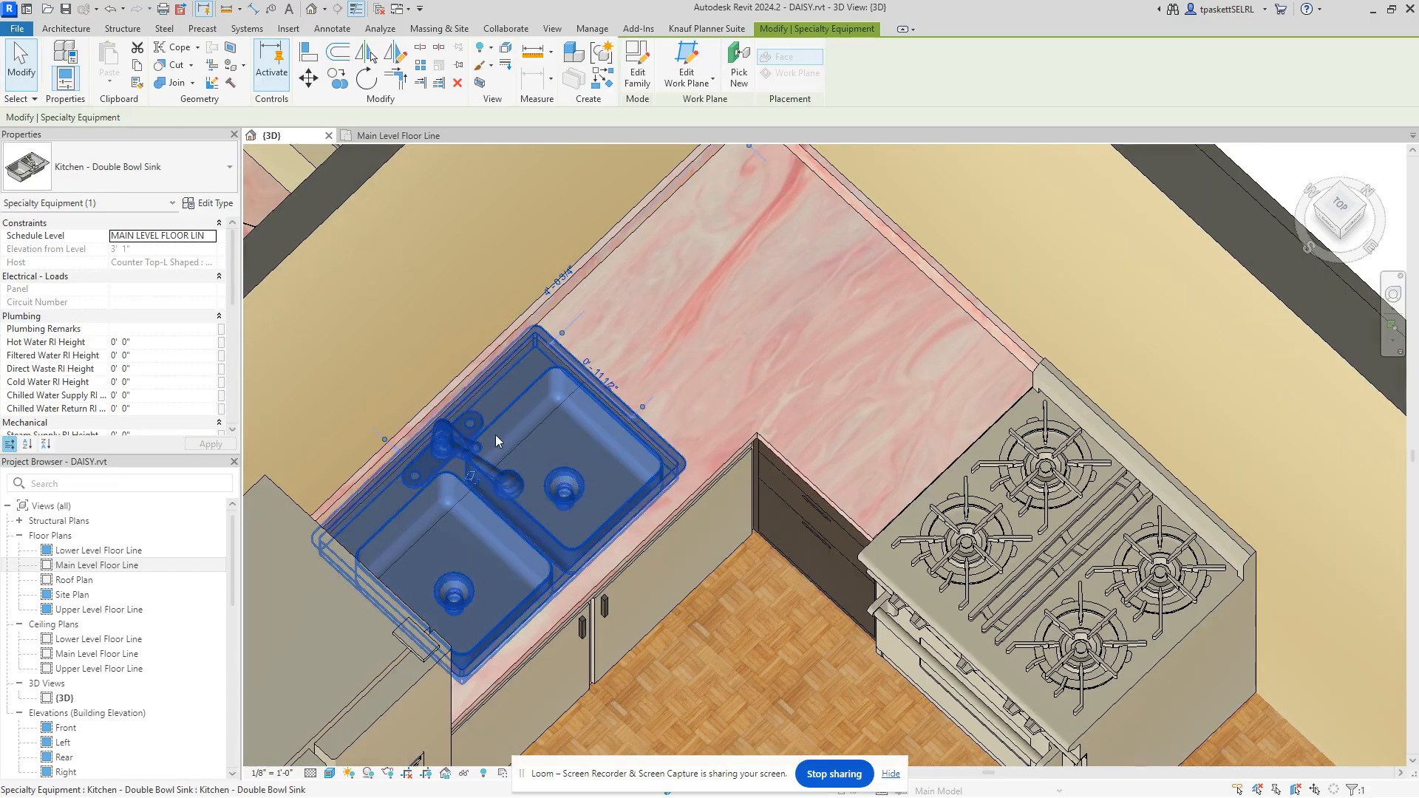
{"action": "left_click", "coordinate": [208, 206]}
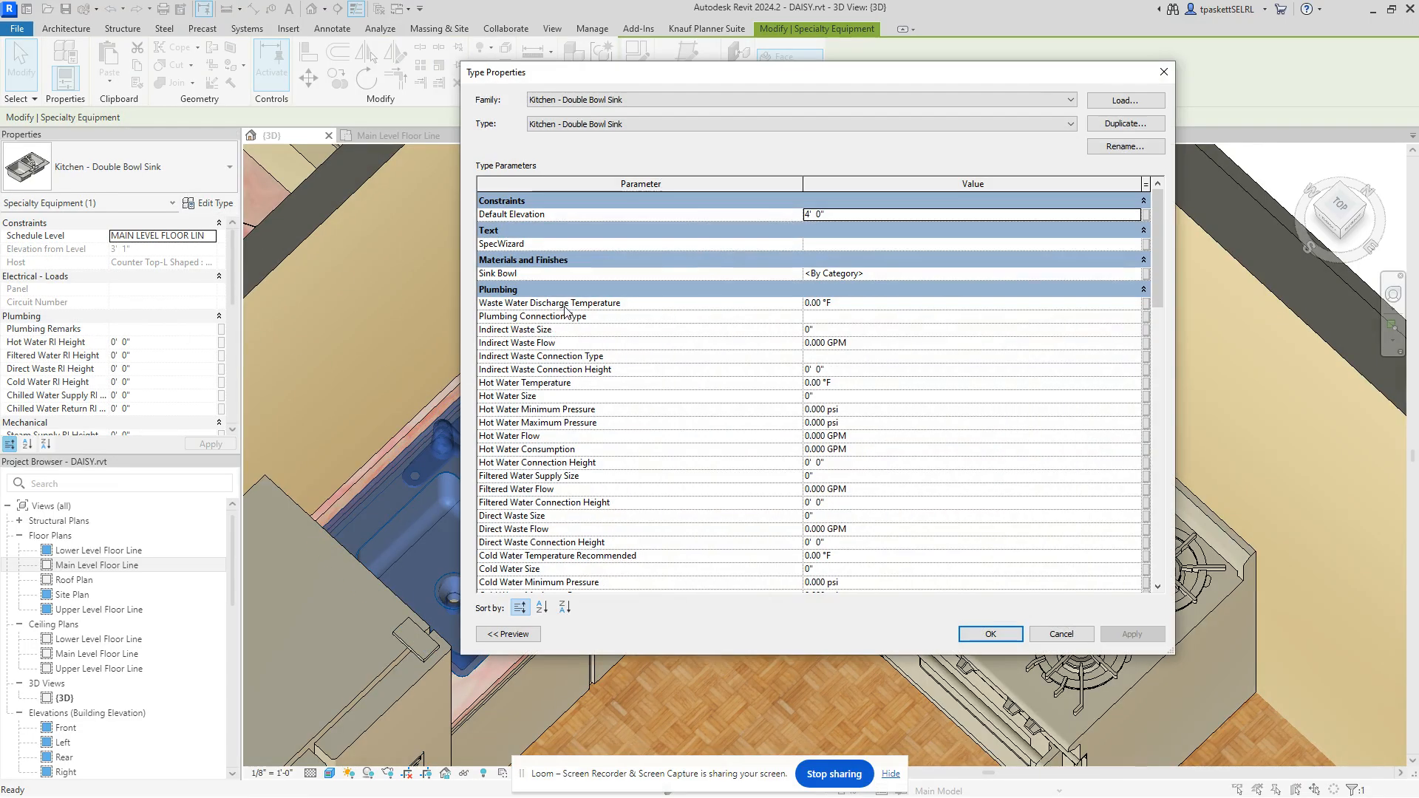
Step: Set the sink's Sink Bowl material to Metal - Zink - Gold
{"action": "scroll", "coordinate": [548, 347], "scroll_direction": "down", "scroll_amount": 1}
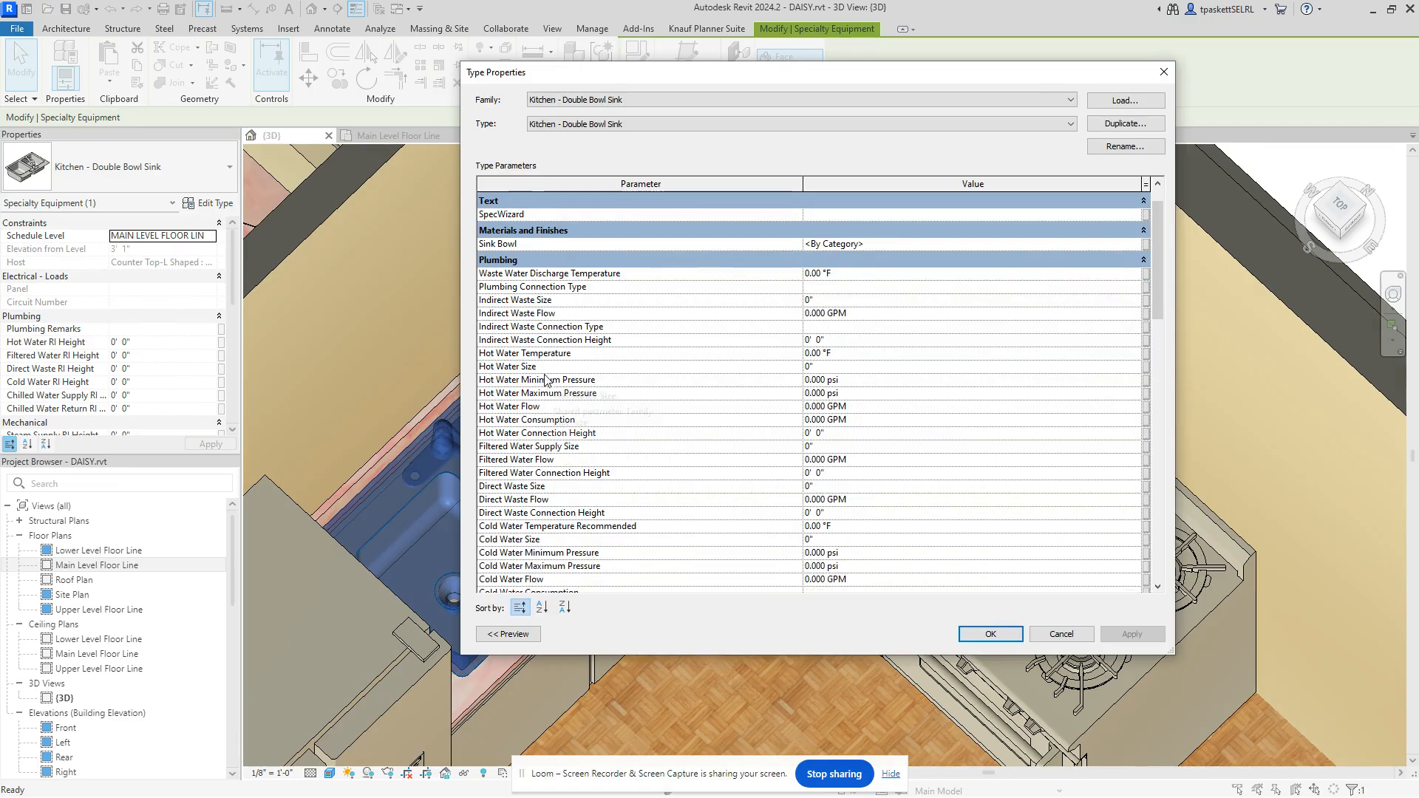
{"action": "scroll", "coordinate": [547, 379], "scroll_direction": "down", "scroll_amount": 8}
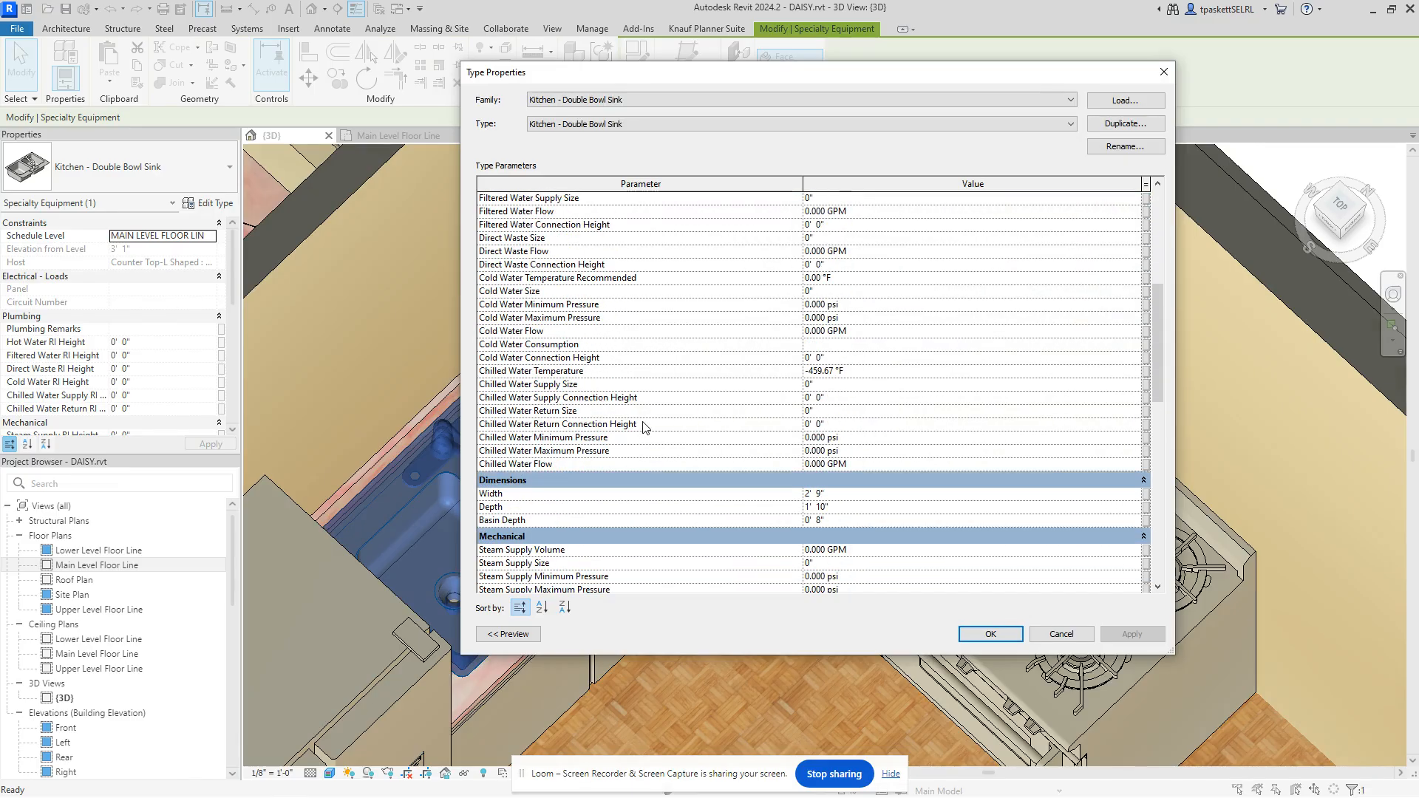
{"action": "scroll", "coordinate": [537, 491], "scroll_direction": "down", "scroll_amount": 6}
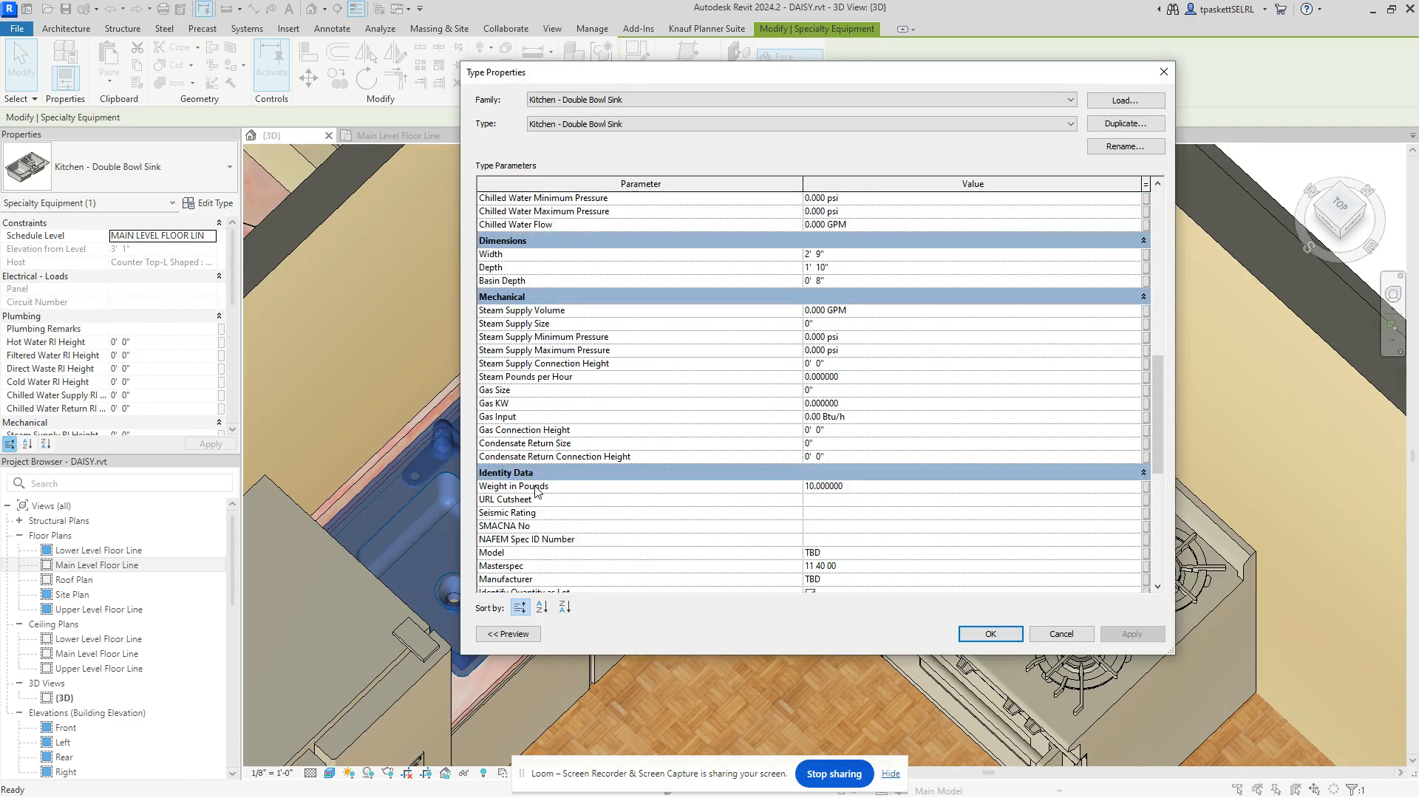
{"action": "scroll", "coordinate": [537, 492], "scroll_direction": "down", "scroll_amount": 9}
{"action": "scroll", "coordinate": [538, 484], "scroll_direction": "up", "scroll_amount": 6}
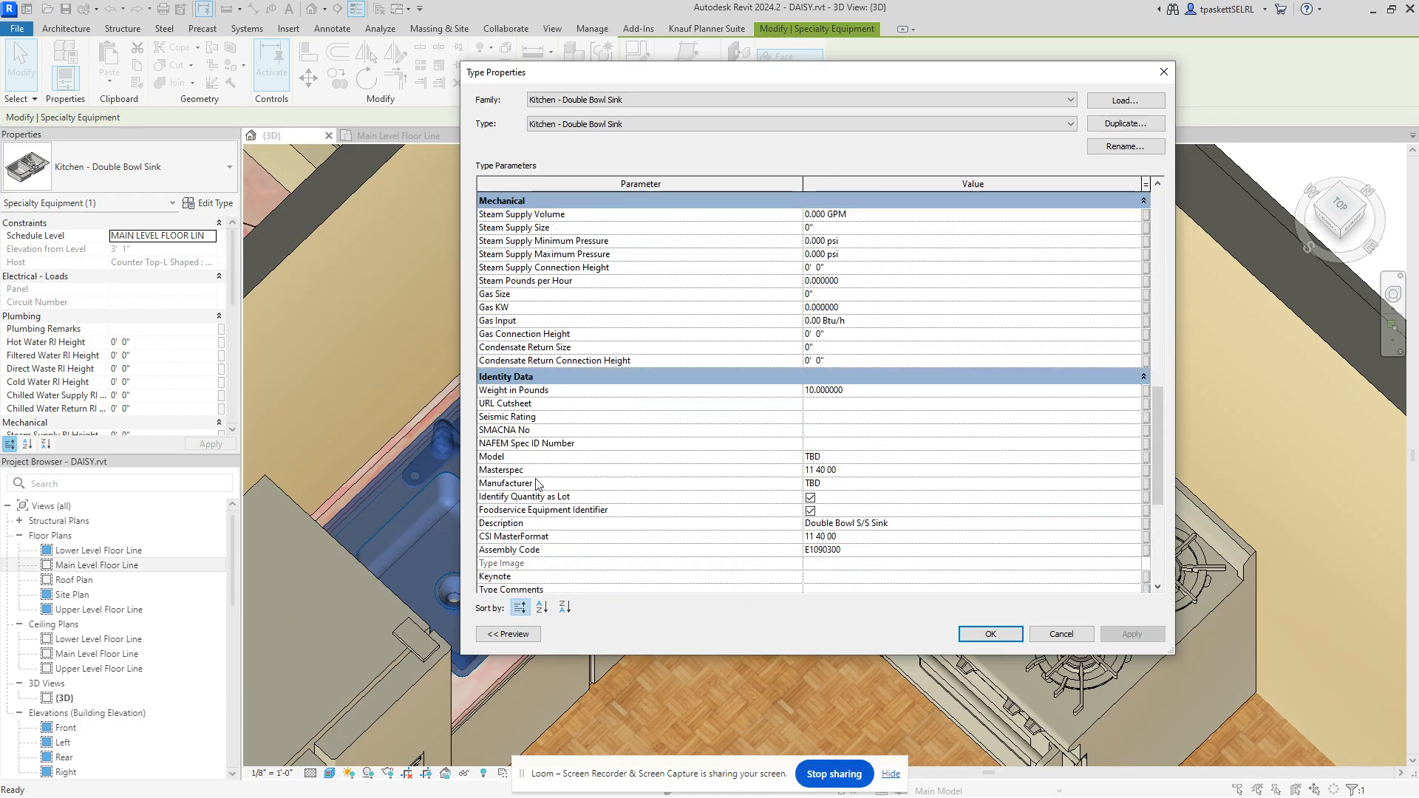
{"action": "scroll", "coordinate": [537, 484], "scroll_direction": "up", "scroll_amount": 8}
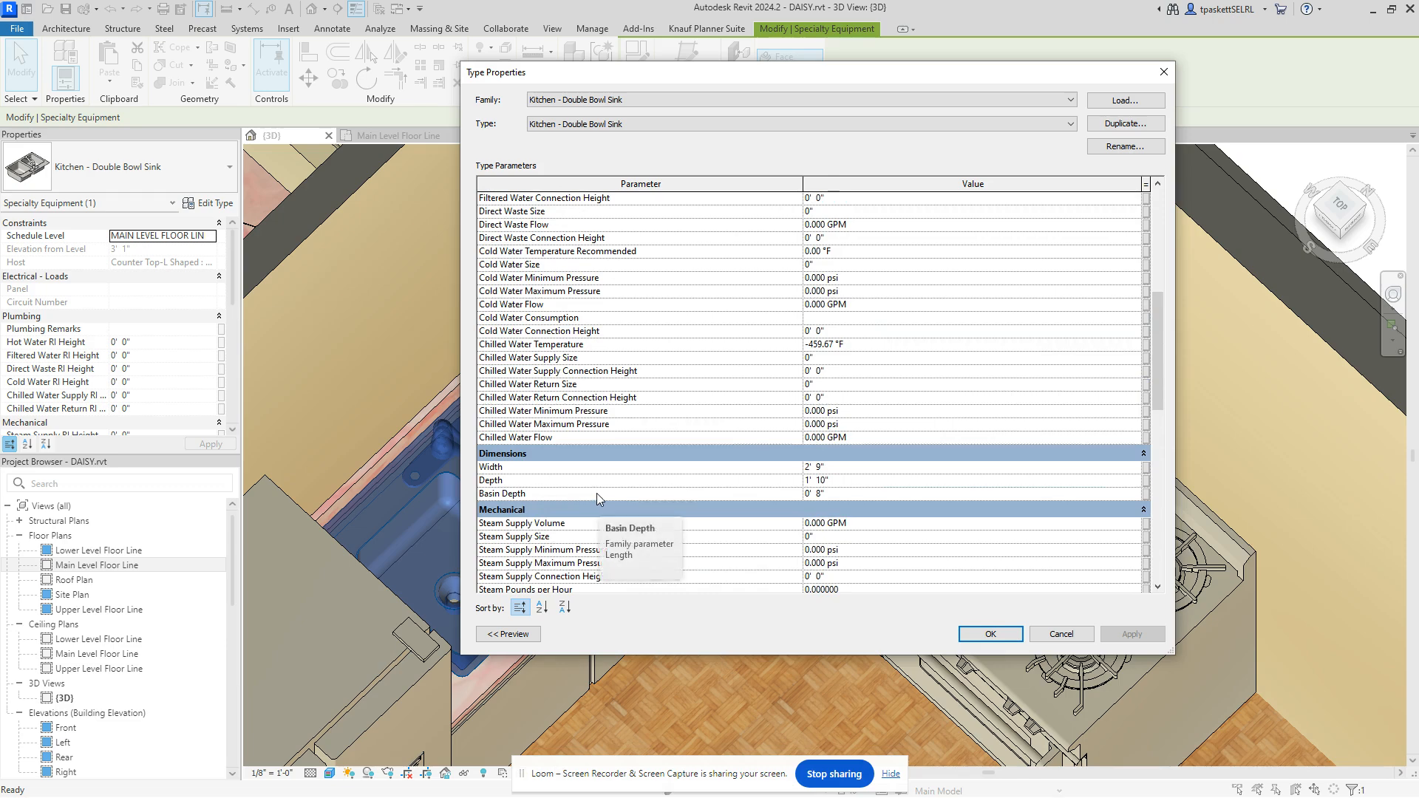
{"action": "scroll", "coordinate": [611, 390], "scroll_direction": "up", "scroll_amount": 8}
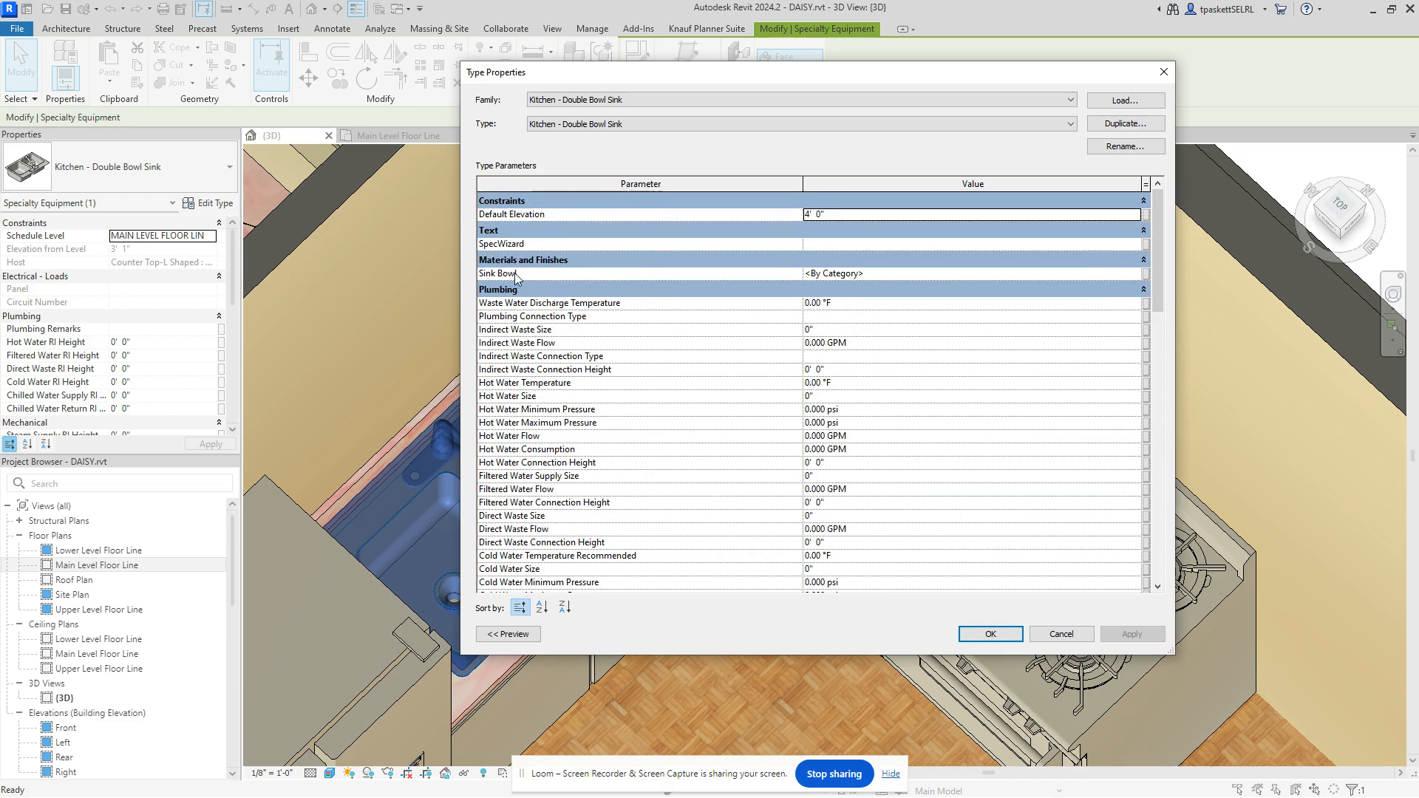
{"action": "left_click", "coordinate": [861, 275]}
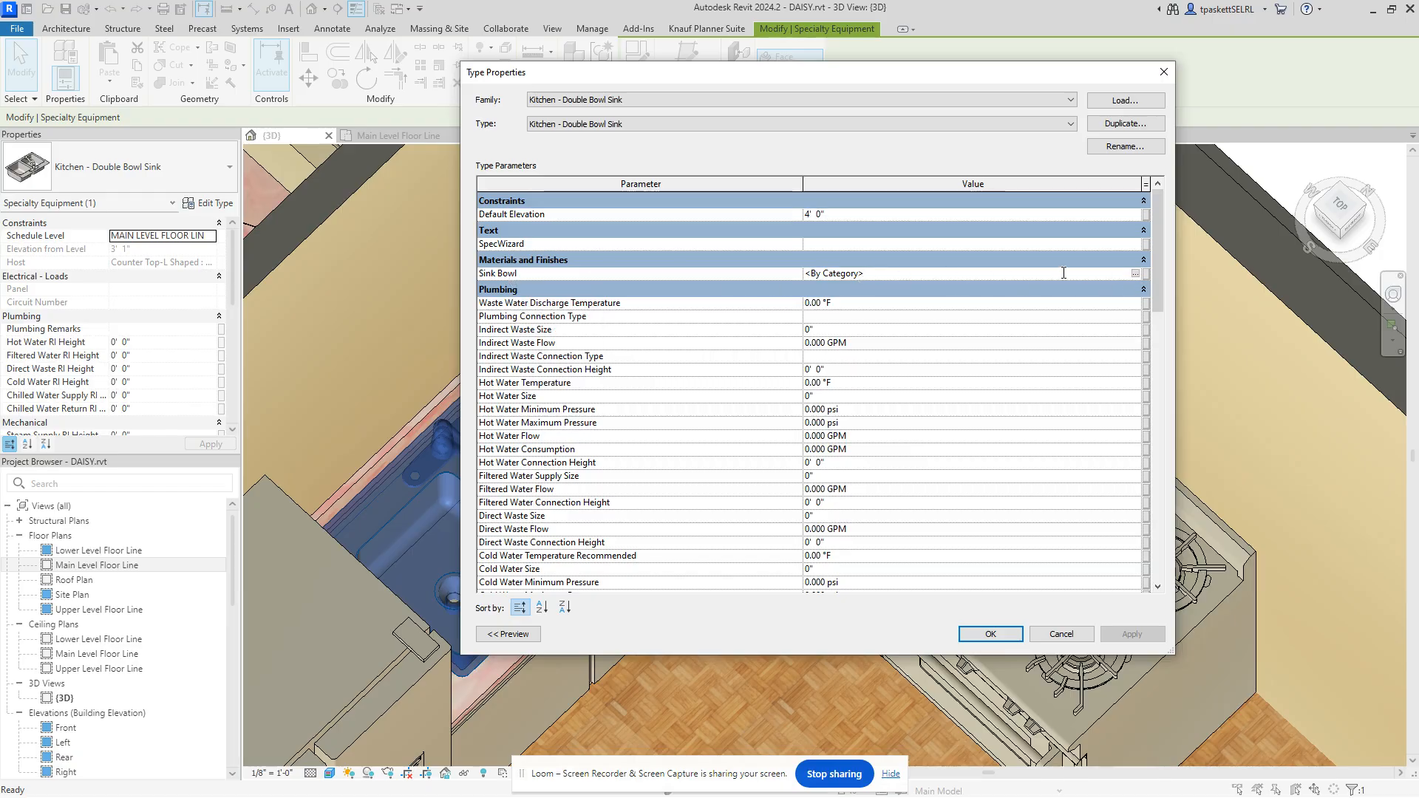
{"action": "left_click", "coordinate": [1136, 275]}
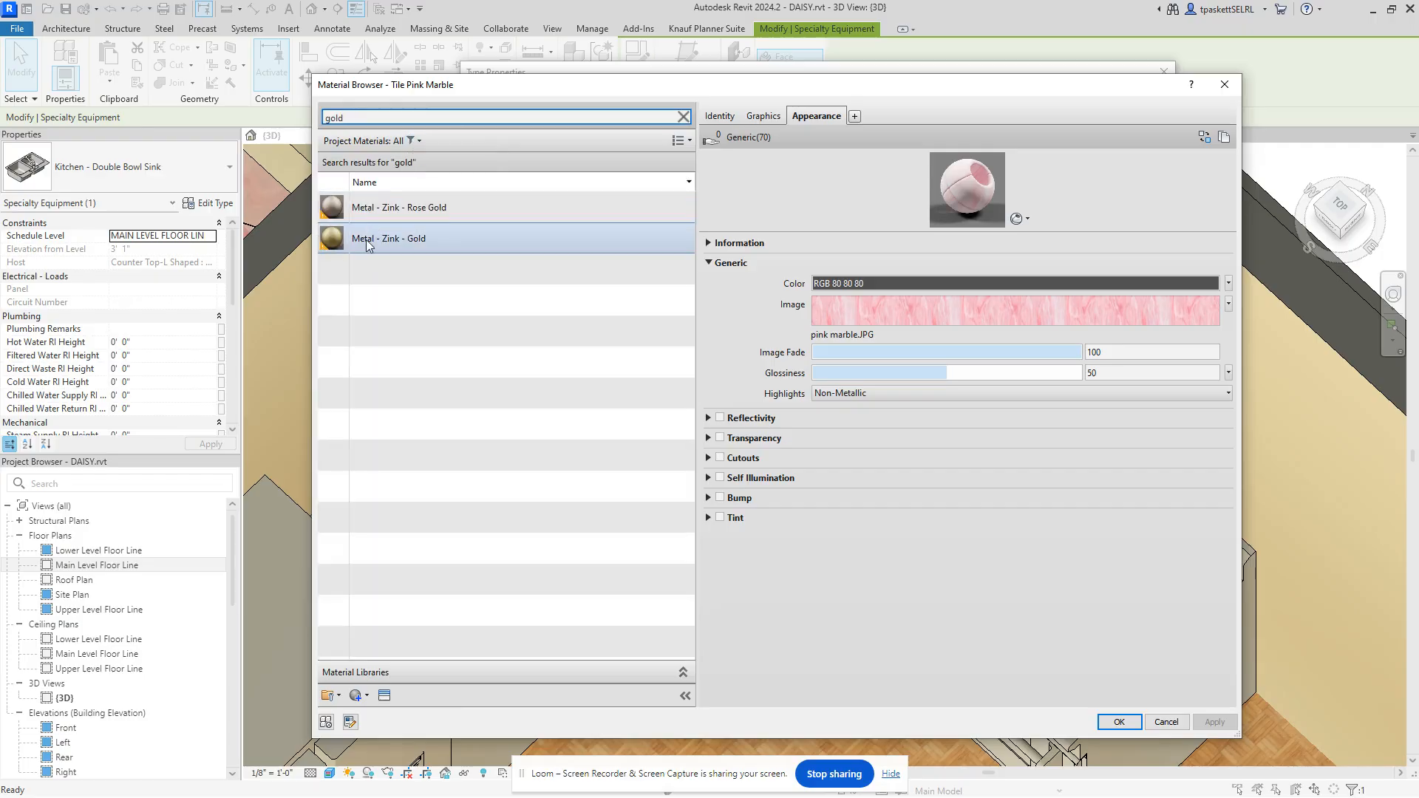
{"action": "left_click", "coordinate": [366, 239]}
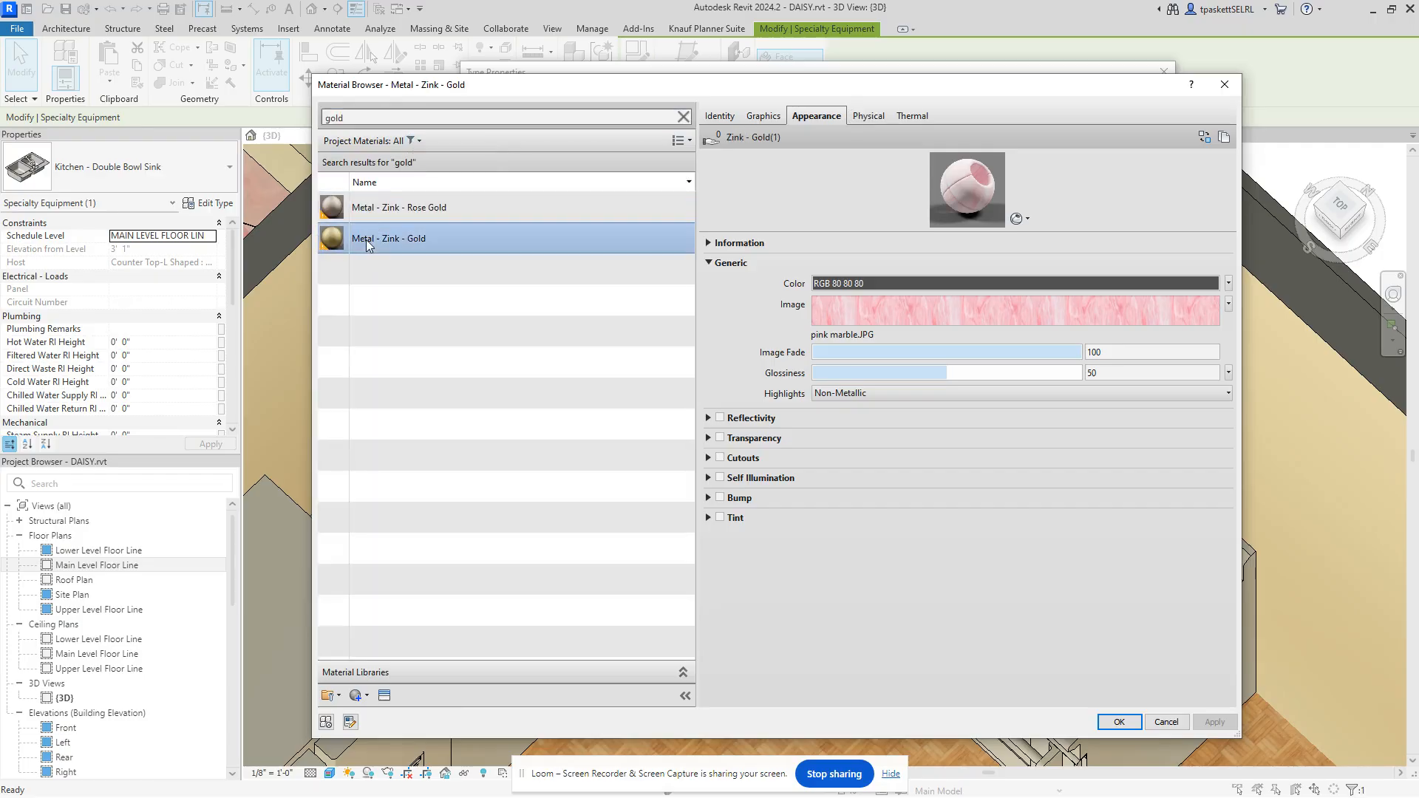
{"action": "left_click", "coordinate": [1109, 721]}
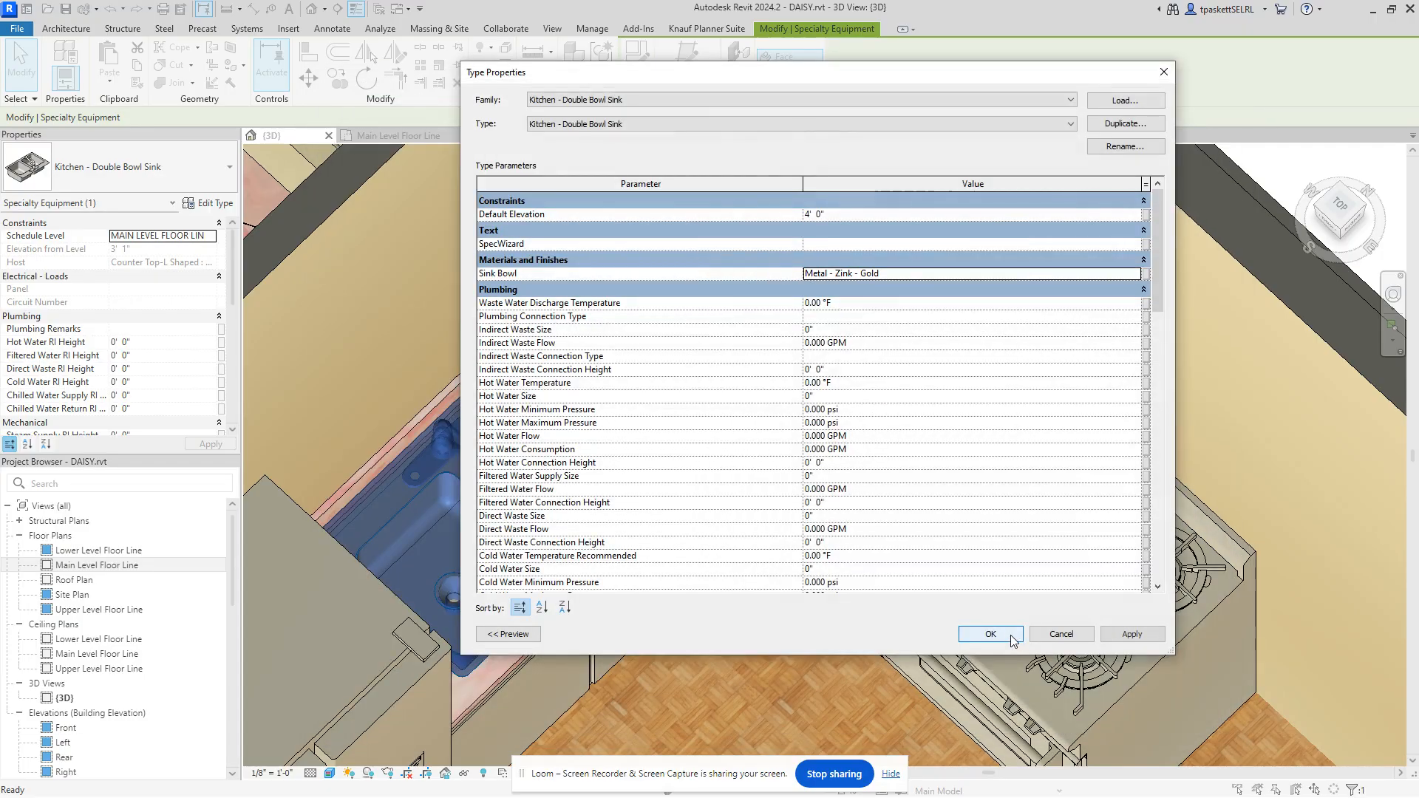
Step: Apply the gold sink type, then start placing a Kitchen - Double Bowl Sink in the floor plan
{"action": "left_click", "coordinate": [1011, 629]}
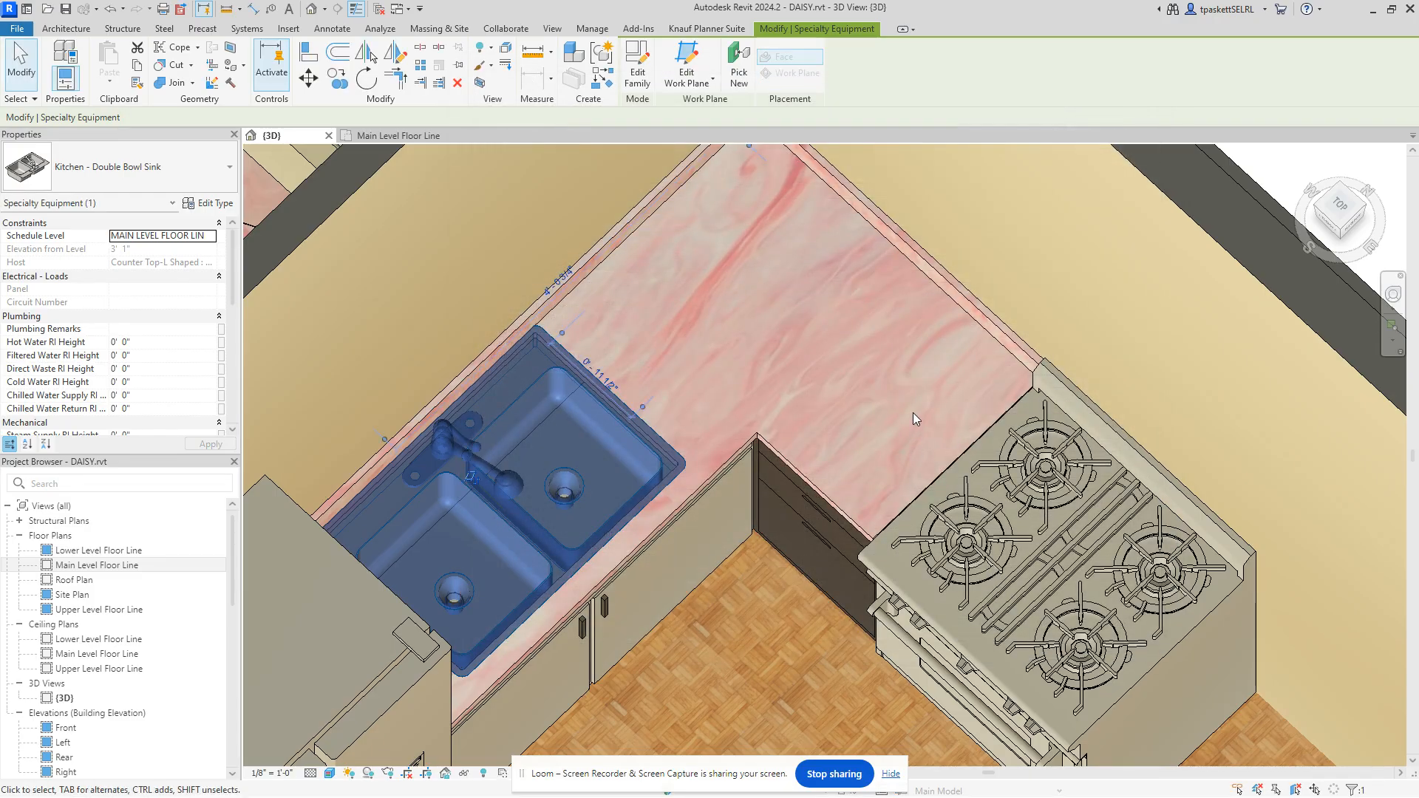
{"action": "key", "text": "Escape"}
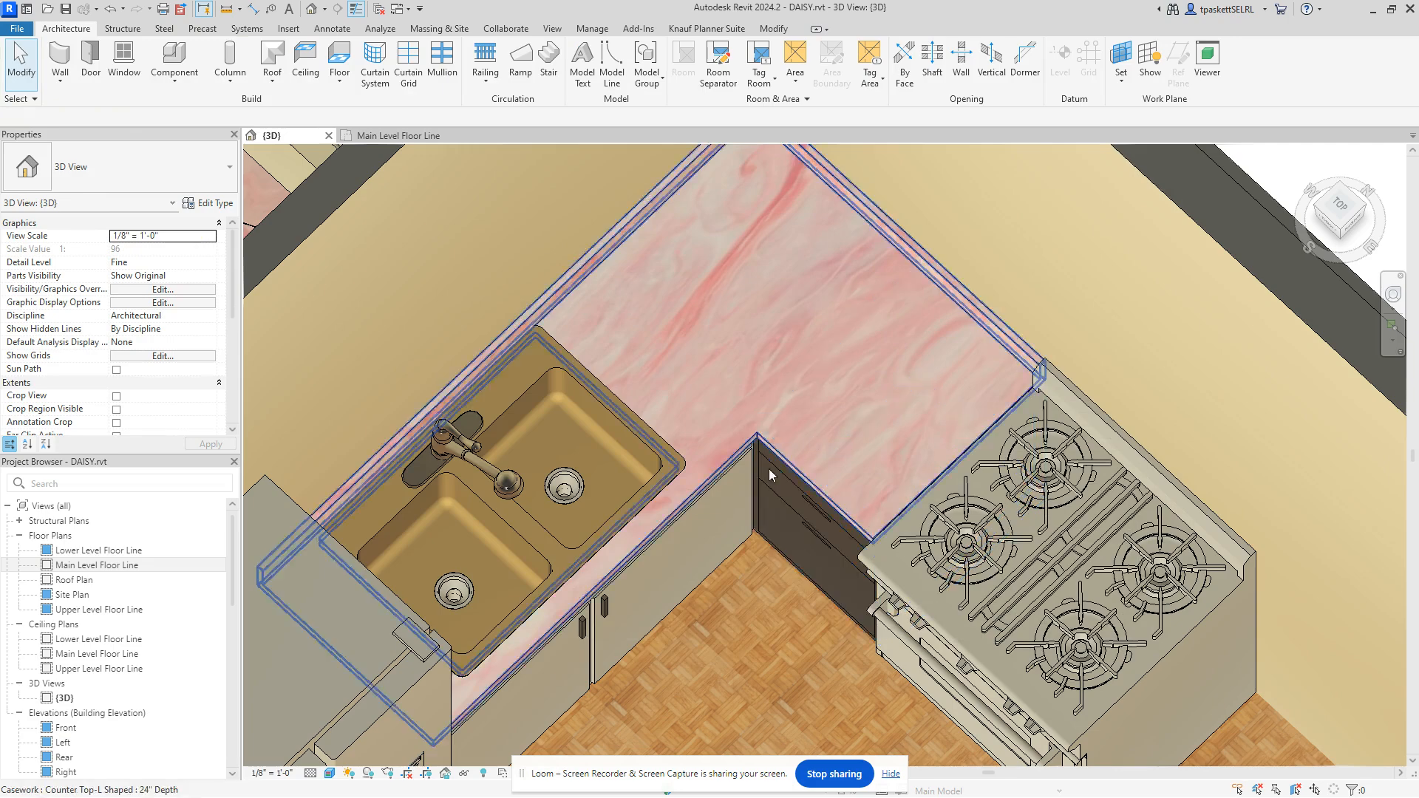
{"action": "left_click", "coordinate": [387, 133]}
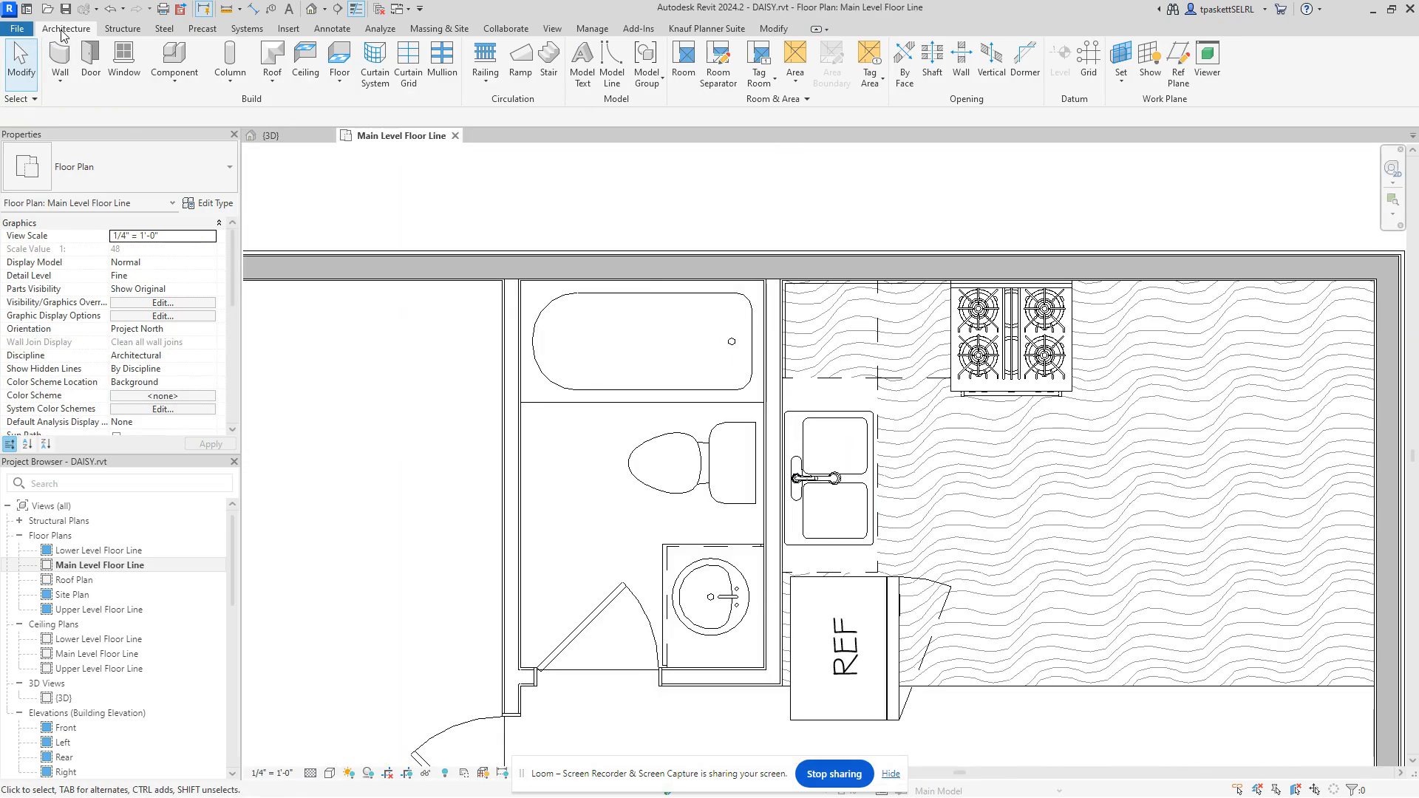
{"action": "left_click", "coordinate": [161, 74]}
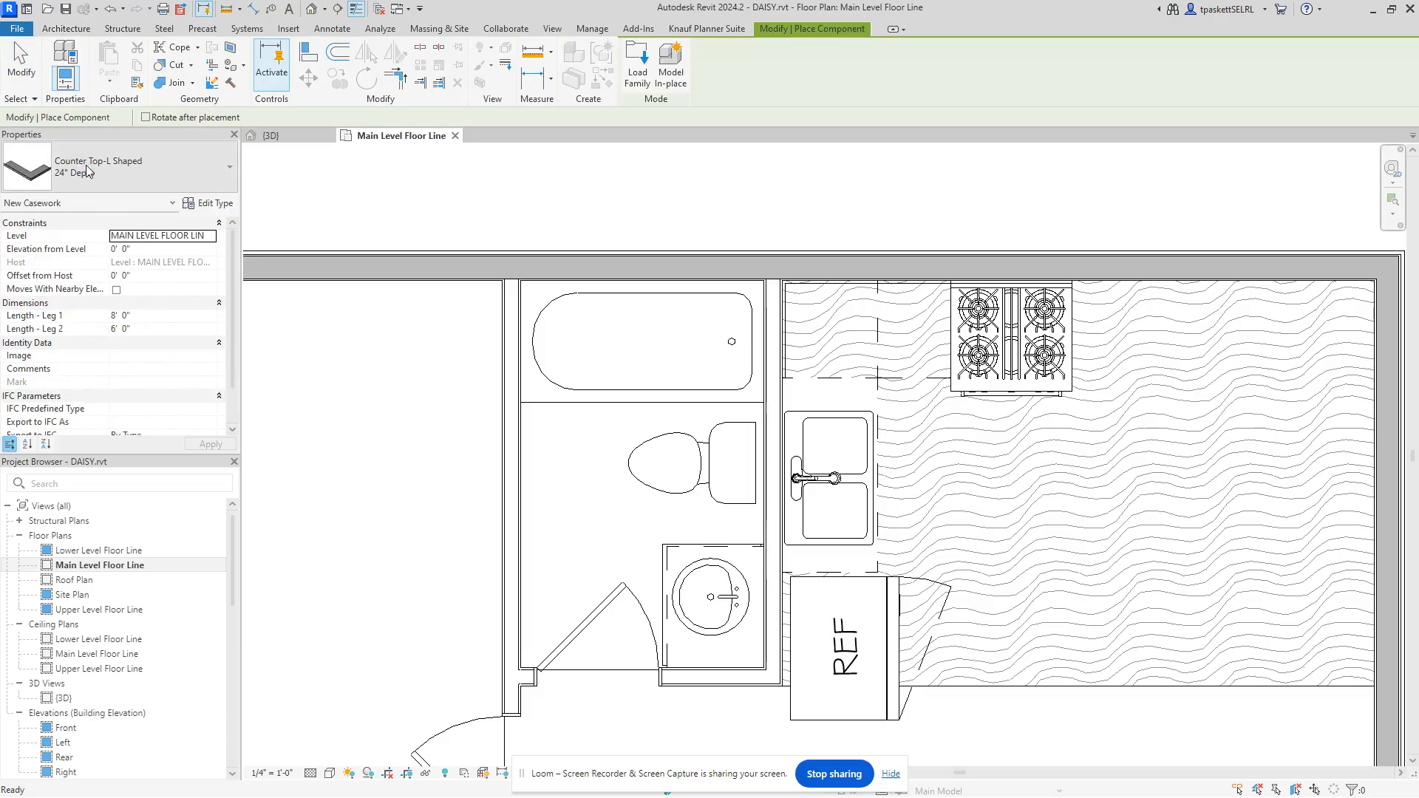
{"action": "left_click", "coordinate": [156, 166]}
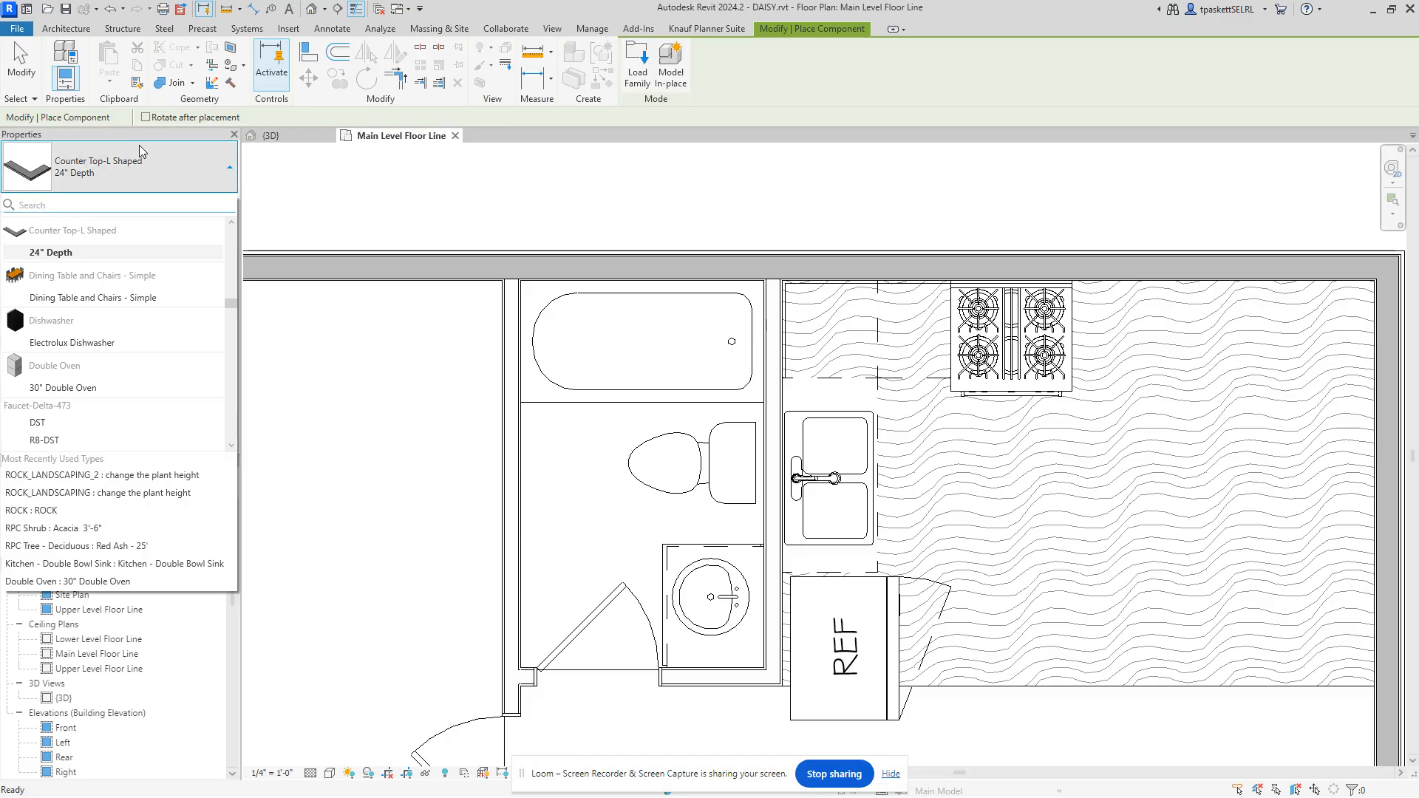
{"action": "type", "text": "kitch"}
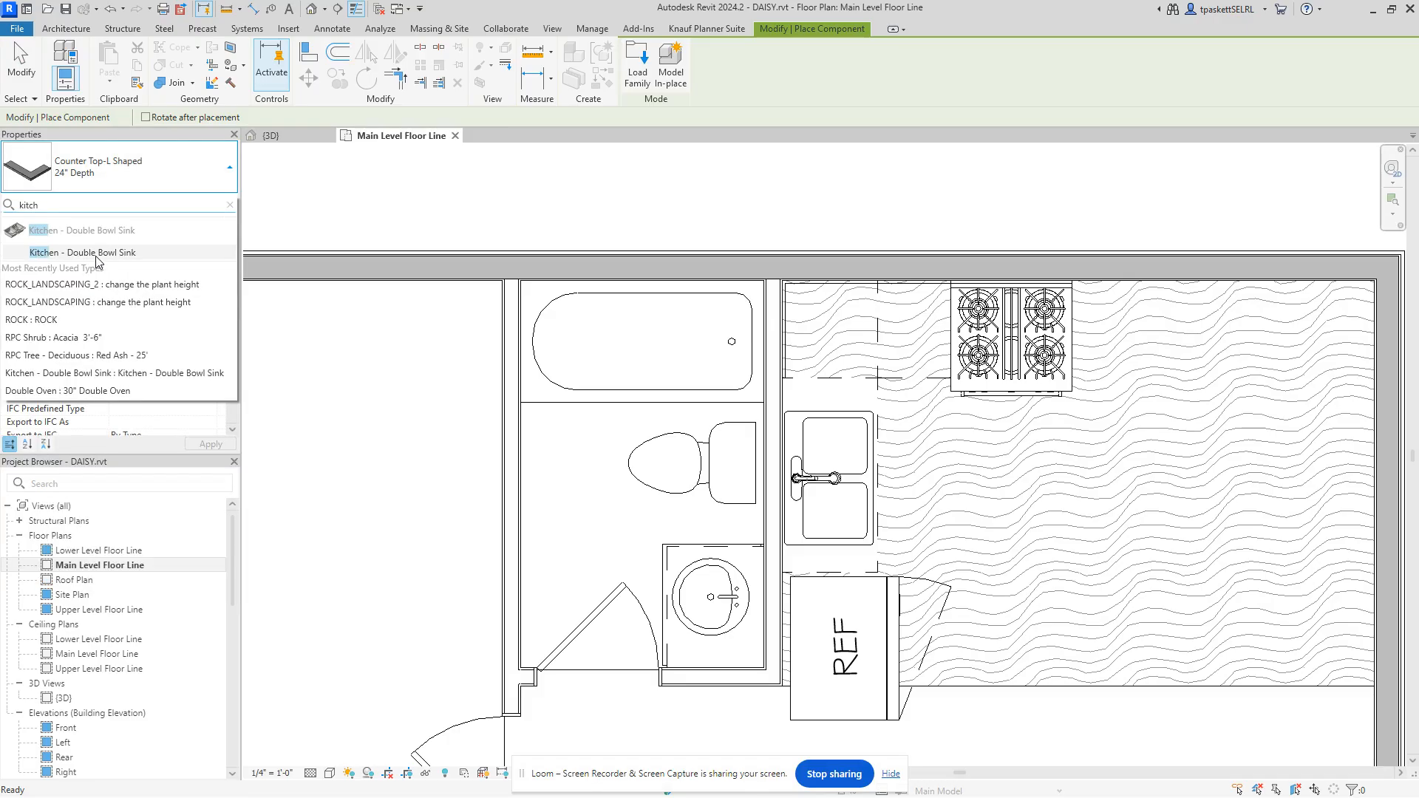
{"action": "left_click", "coordinate": [95, 254]}
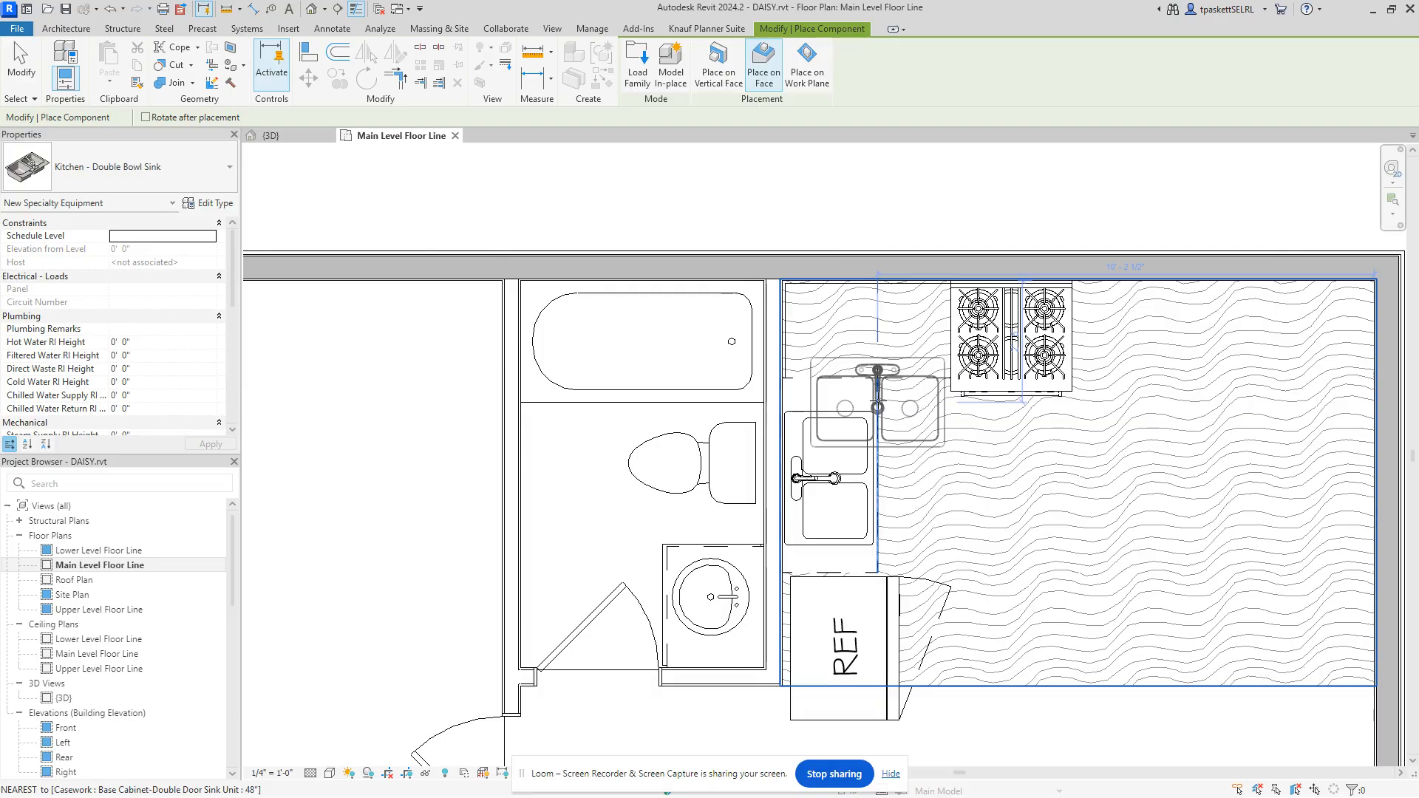
Step: Rotate the sink preview, cancel the placement, and return to the {3D} view
{"action": "key", "text": "space"}
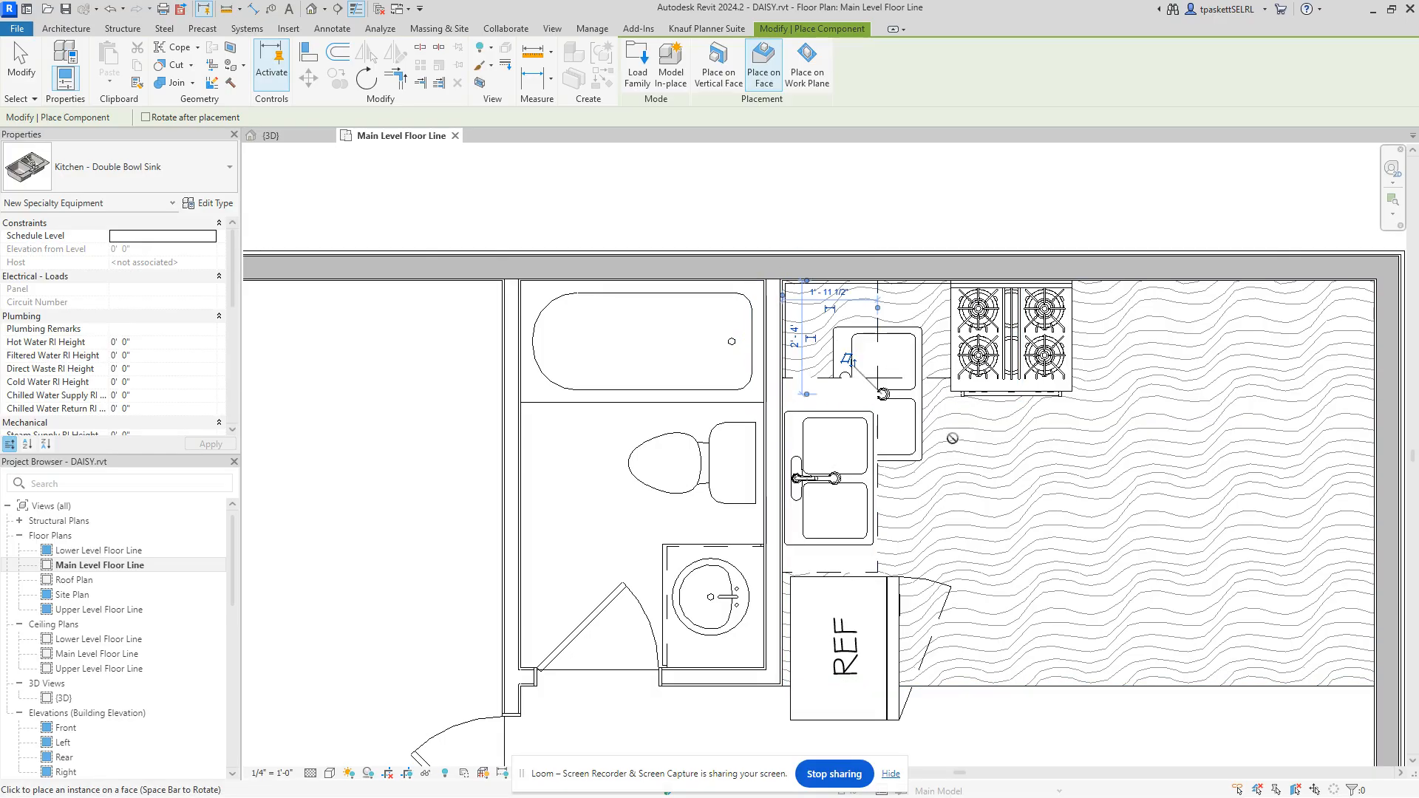
{"action": "right_click", "coordinate": [982, 436]}
{"action": "left_click", "coordinate": [1020, 451]}
{"action": "right_click", "coordinate": [681, 210]}
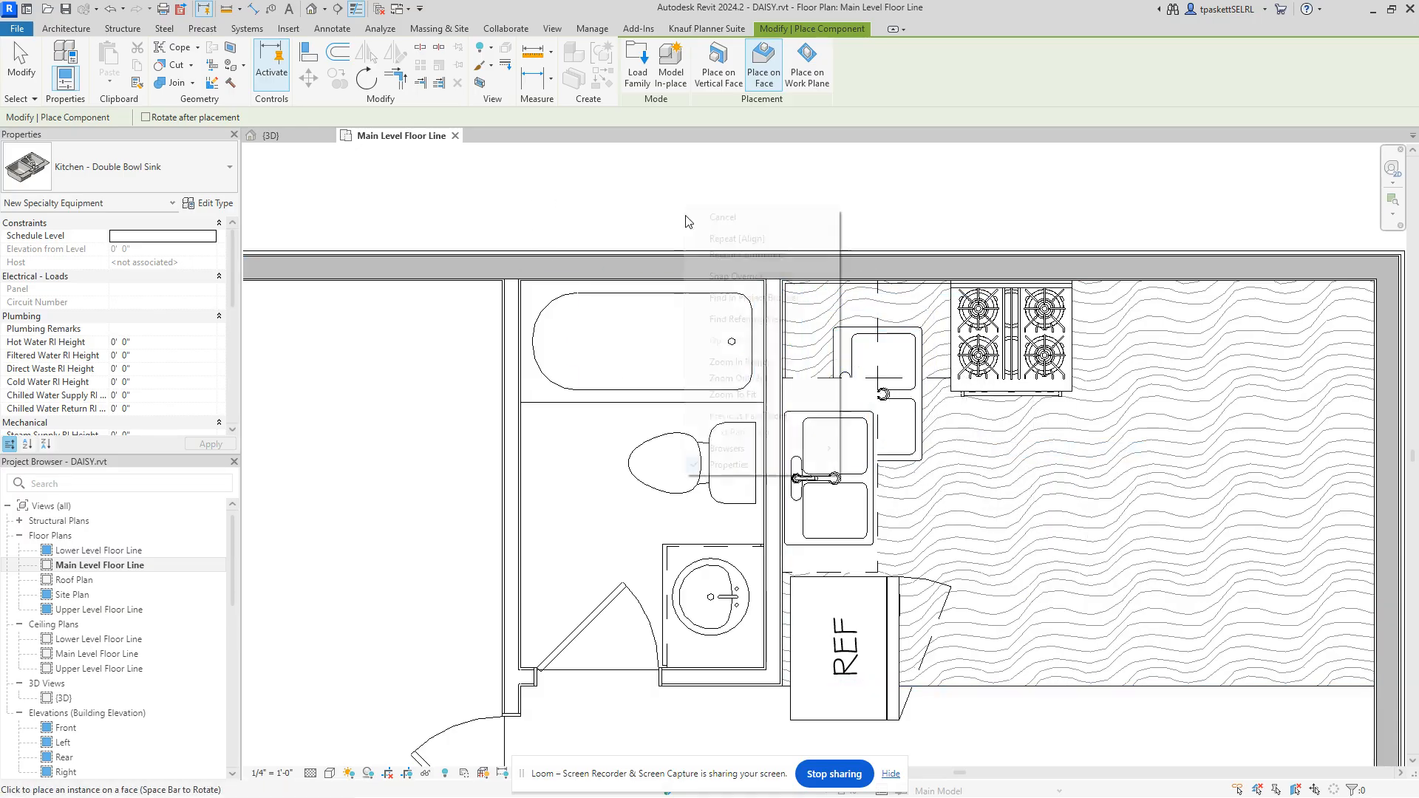
{"action": "left_click", "coordinate": [714, 216]}
{"action": "left_click", "coordinate": [260, 136]}
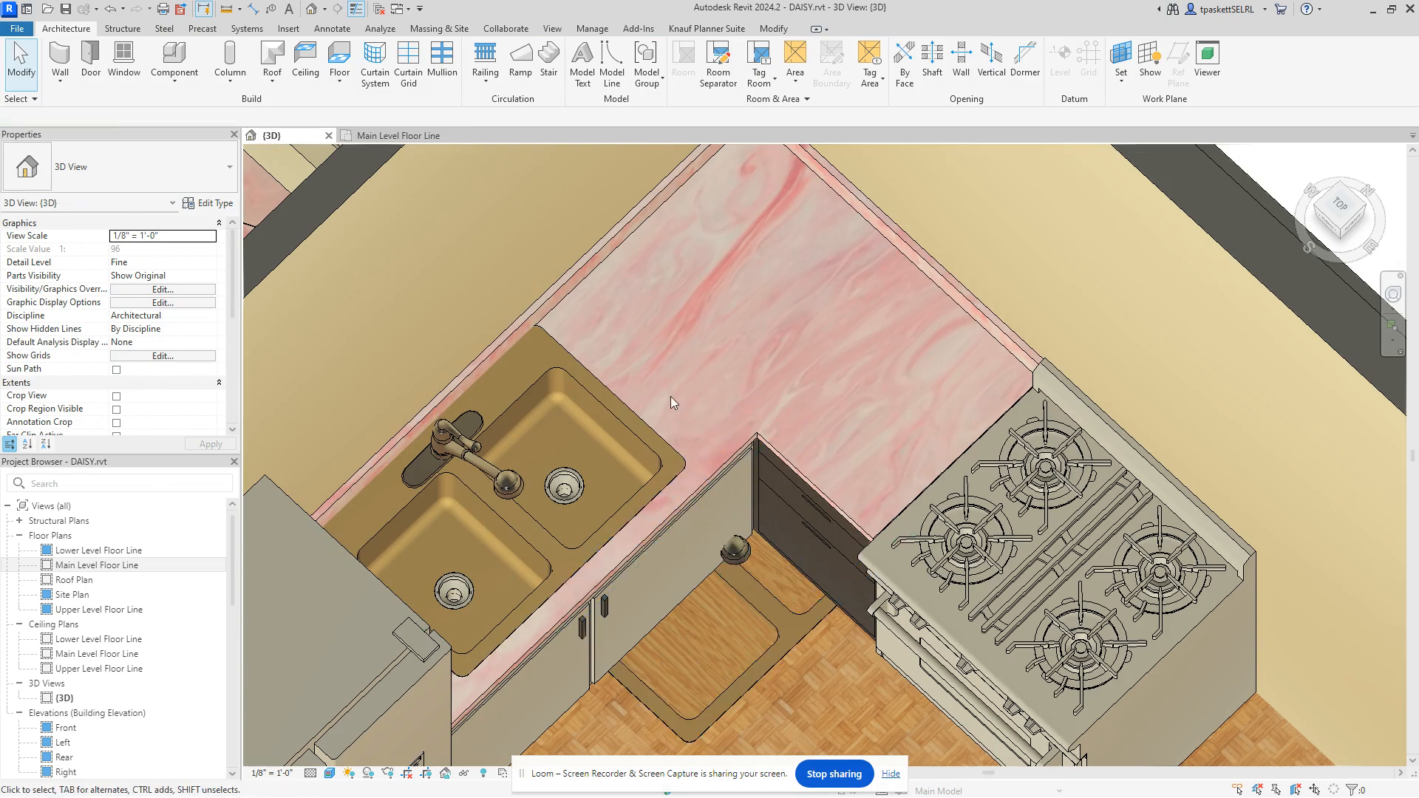
Step: Re-host the floor-level corner sink onto the pink L-shaped countertop
{"action": "left_click", "coordinate": [737, 559]}
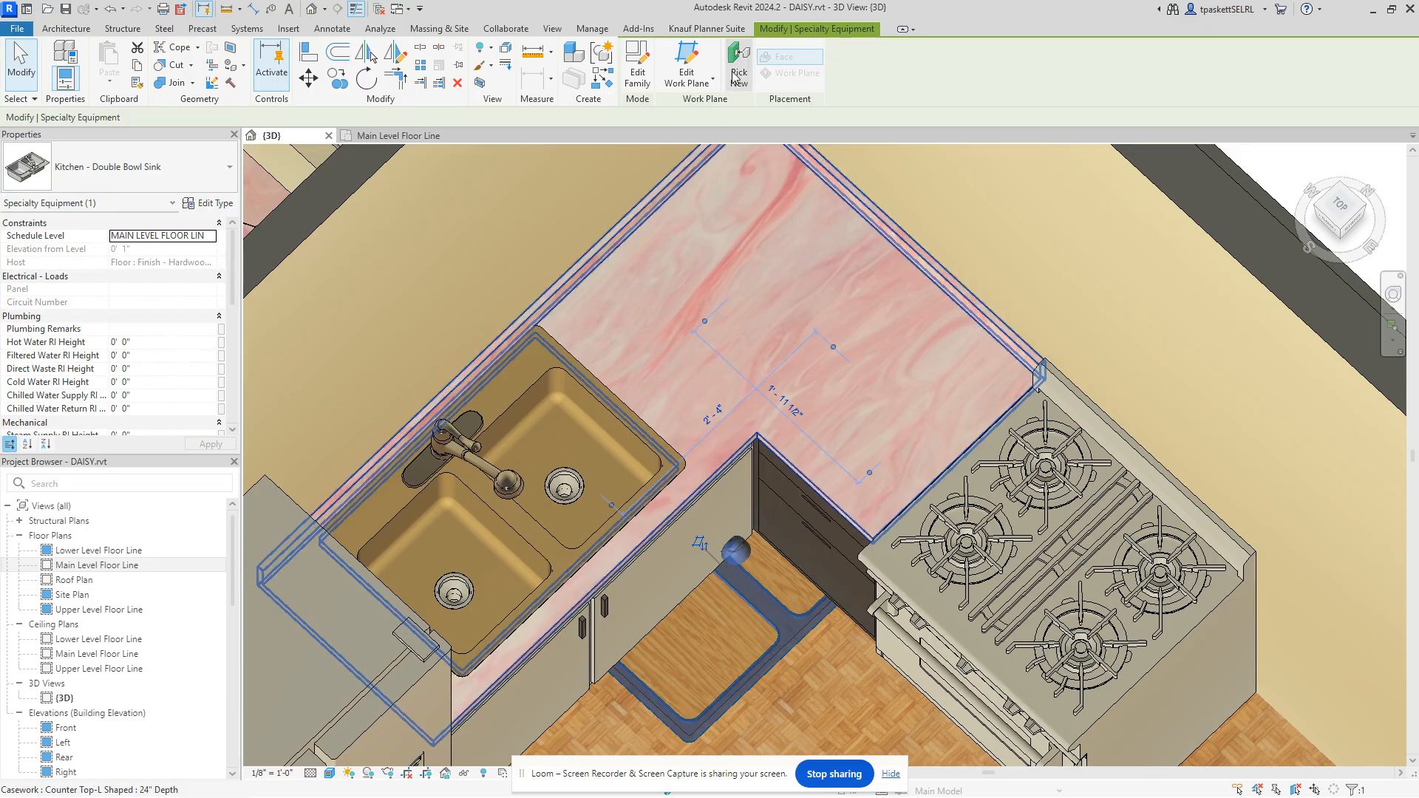
{"action": "left_click", "coordinate": [738, 77]}
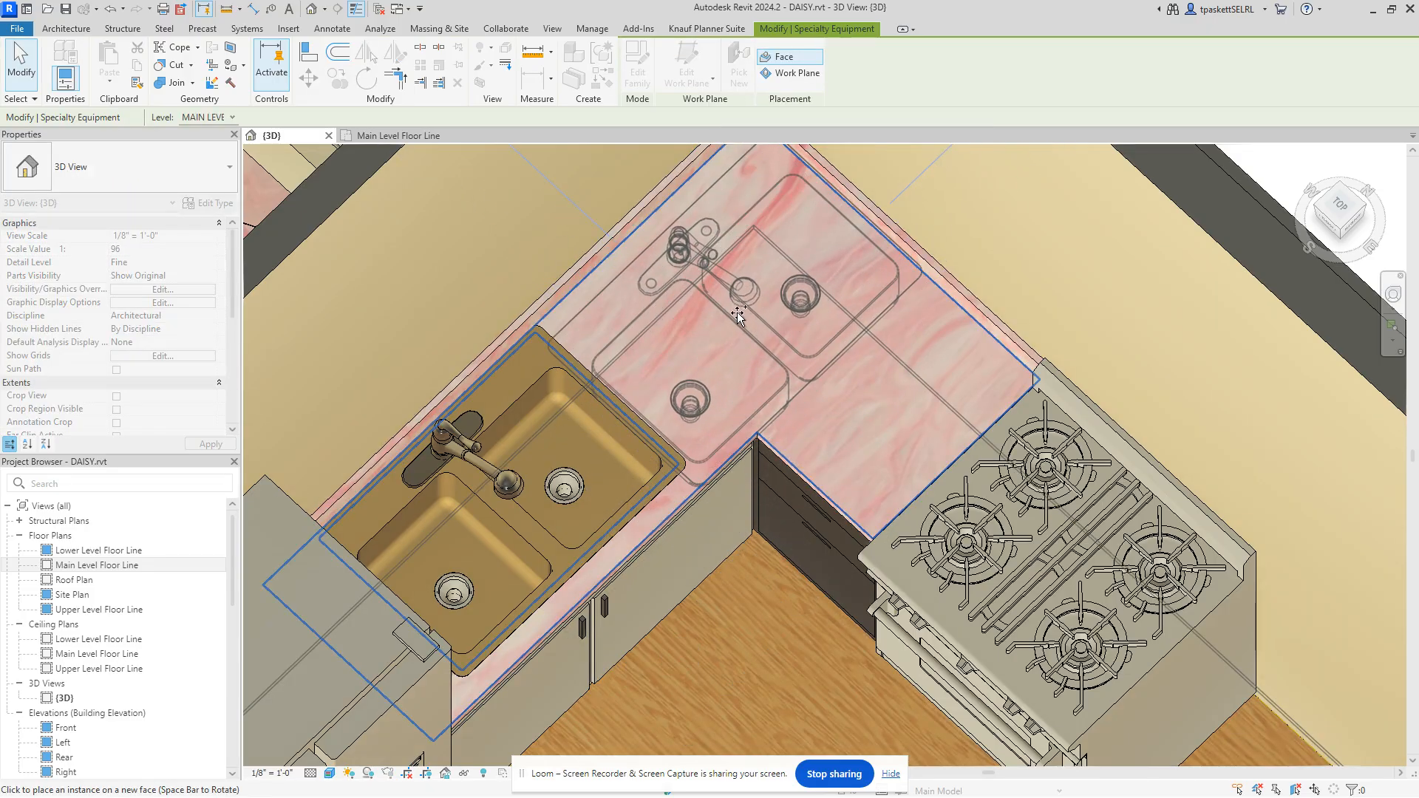
{"action": "left_click", "coordinate": [737, 313]}
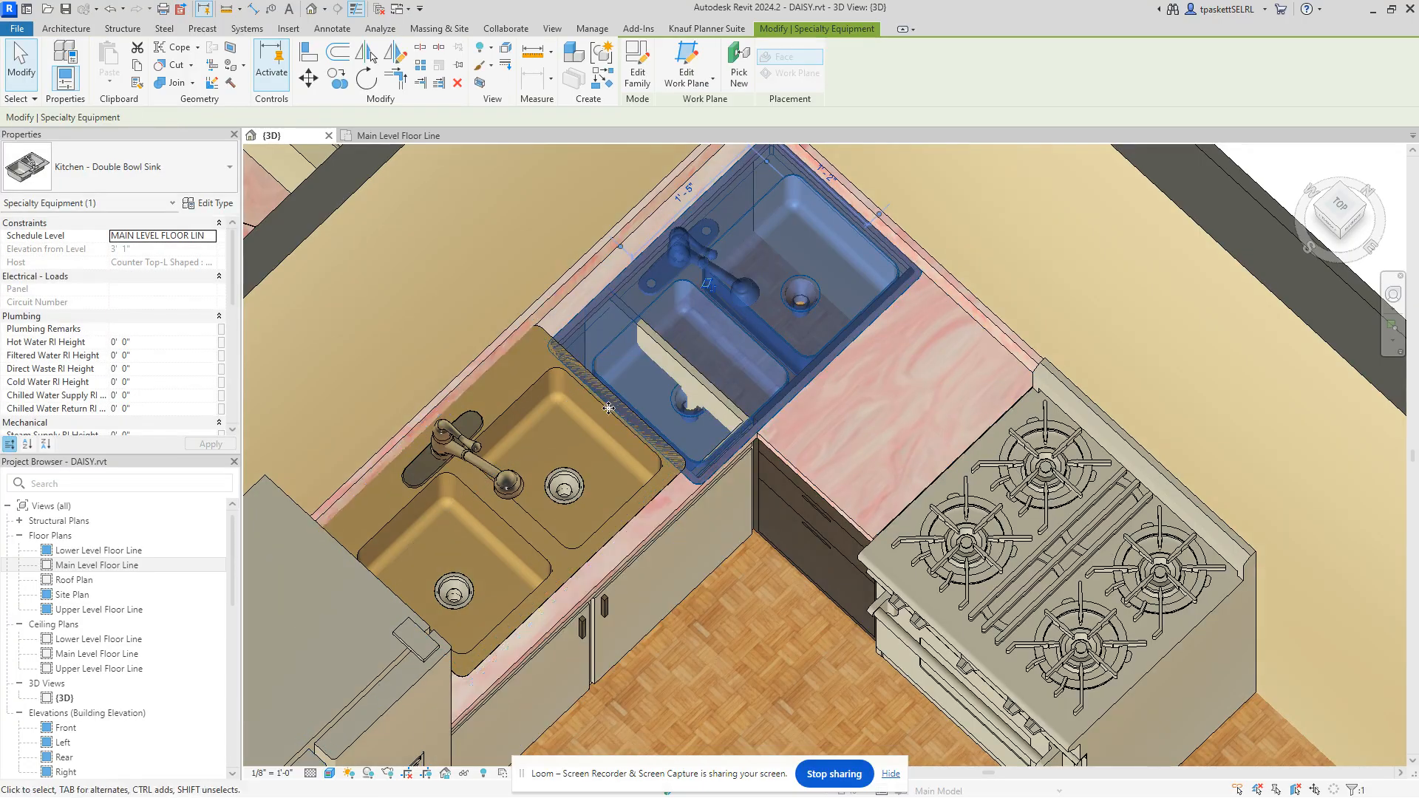
{"action": "scroll", "coordinate": [638, 387], "scroll_direction": "up", "scroll_amount": 4}
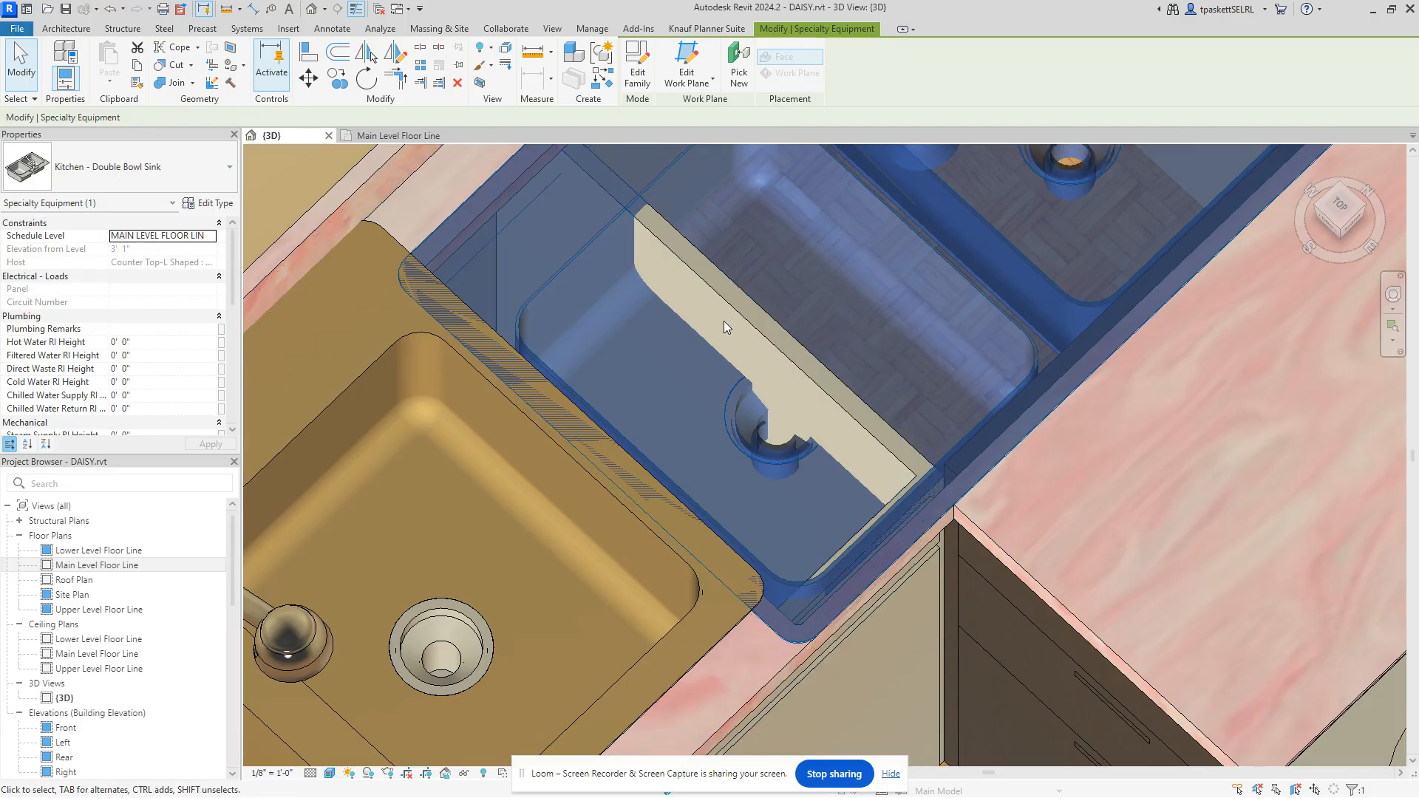
{"action": "scroll", "coordinate": [680, 258], "scroll_direction": "down", "scroll_amount": 5}
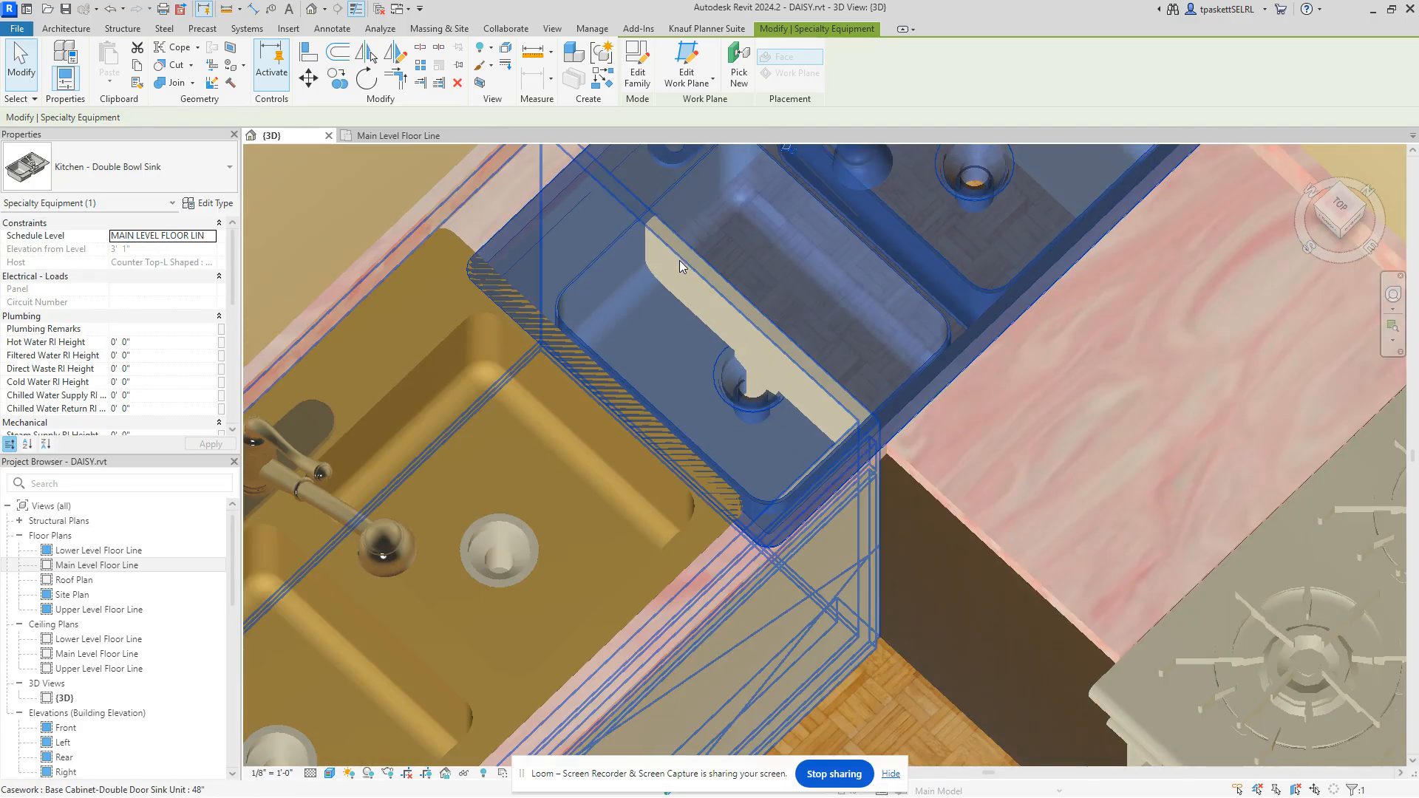
Step: Return to the Main Level Floor Line plan, browse the type list, and deselect the sink
{"action": "left_click", "coordinate": [395, 135]}
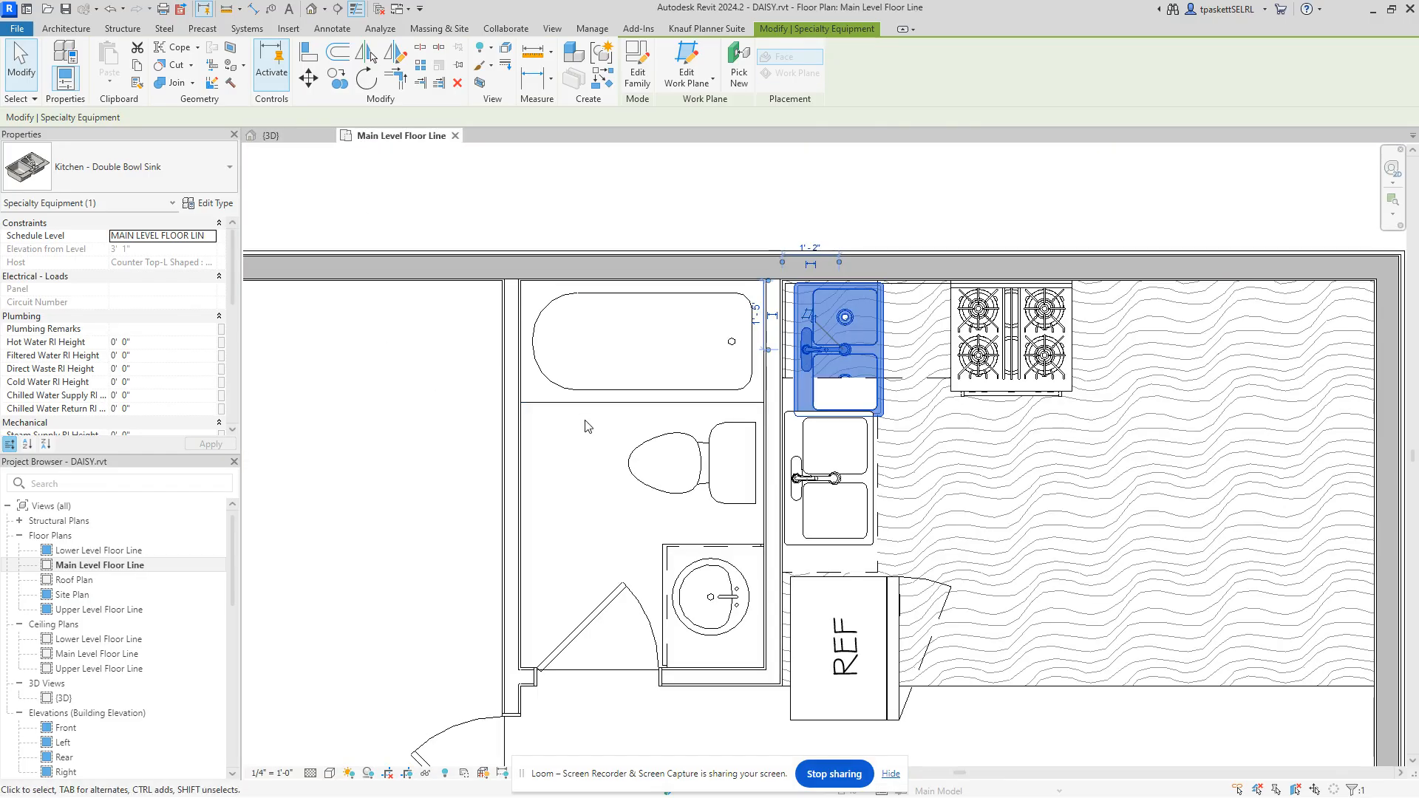
{"action": "left_click", "coordinate": [170, 178]}
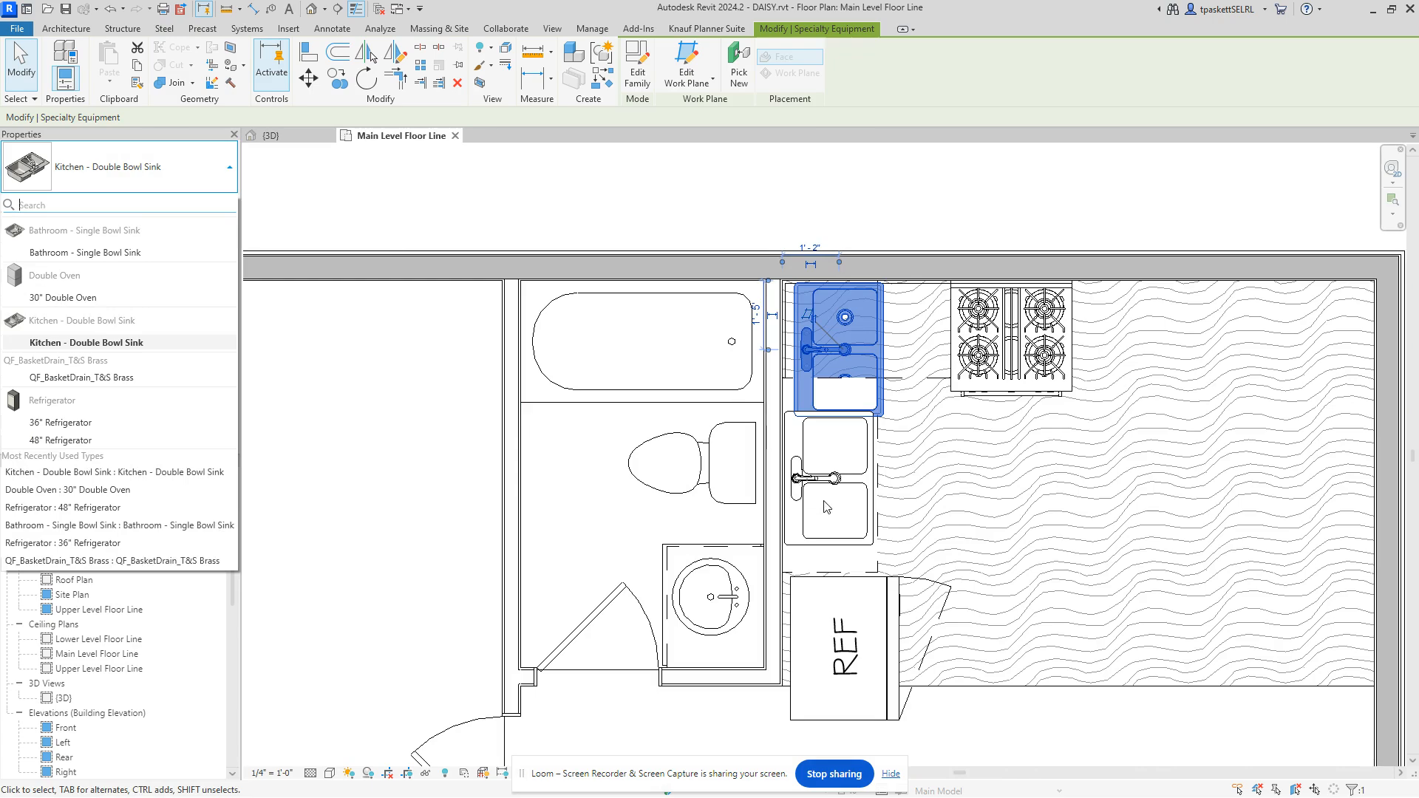
{"action": "left_click", "coordinate": [134, 170]}
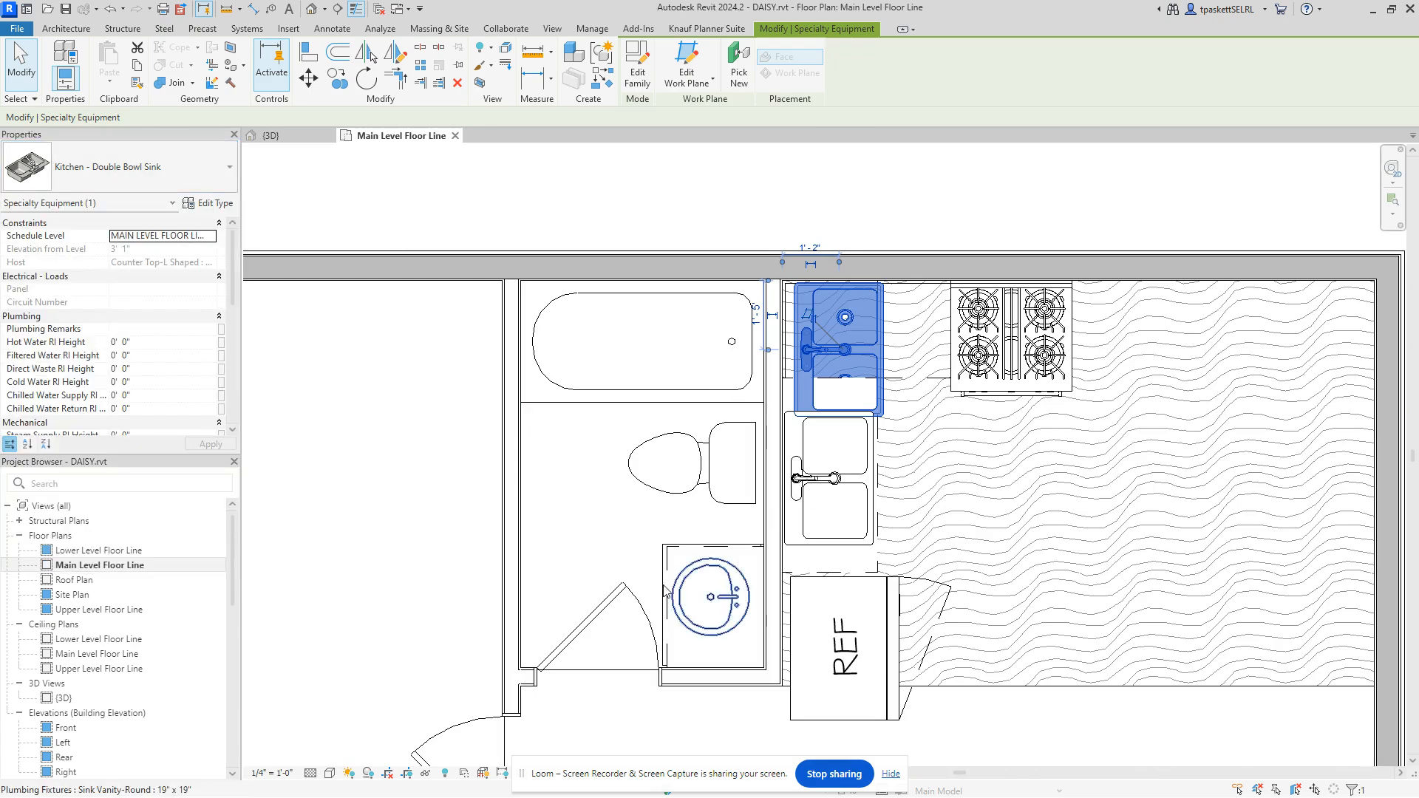
{"action": "left_click", "coordinate": [100, 177]}
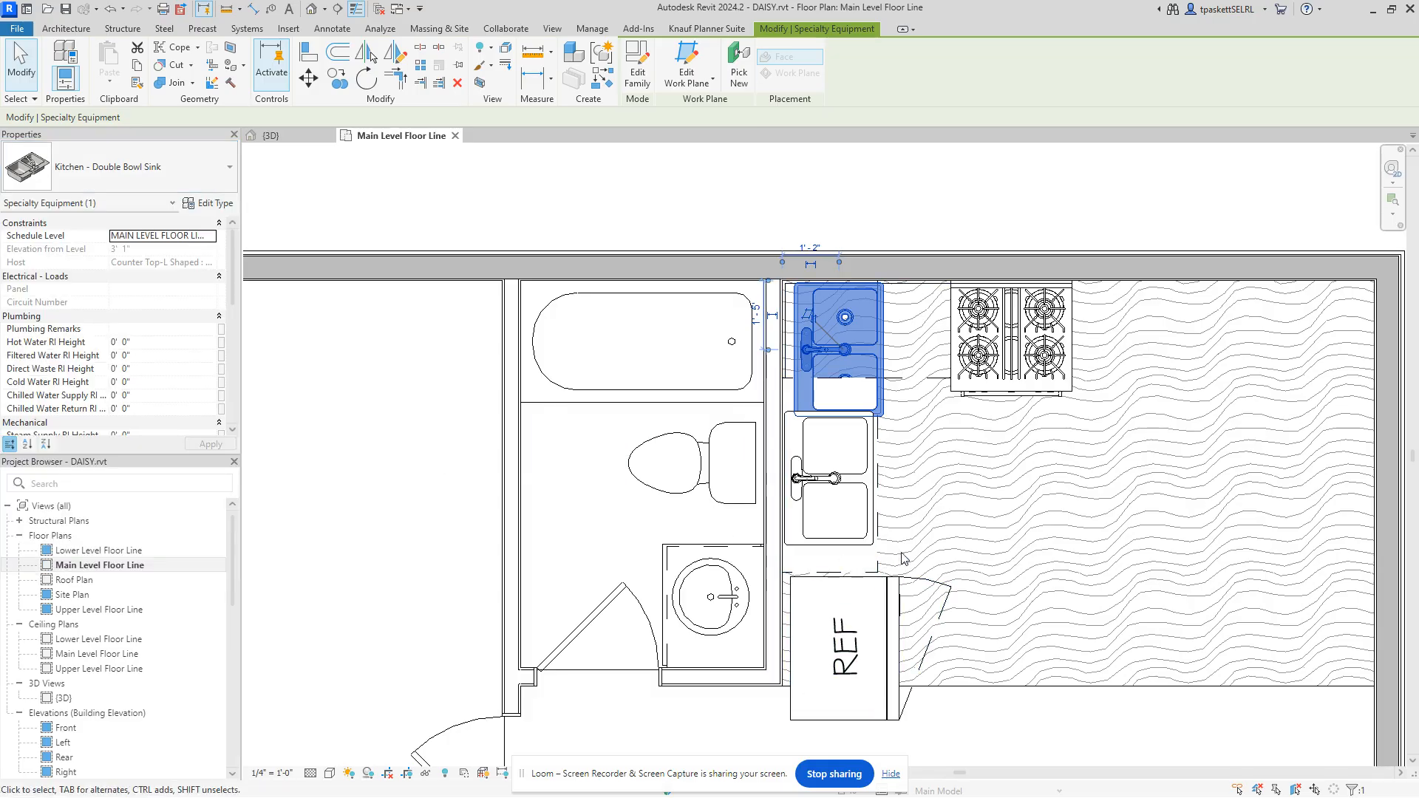
{"action": "left_click", "coordinate": [728, 201]}
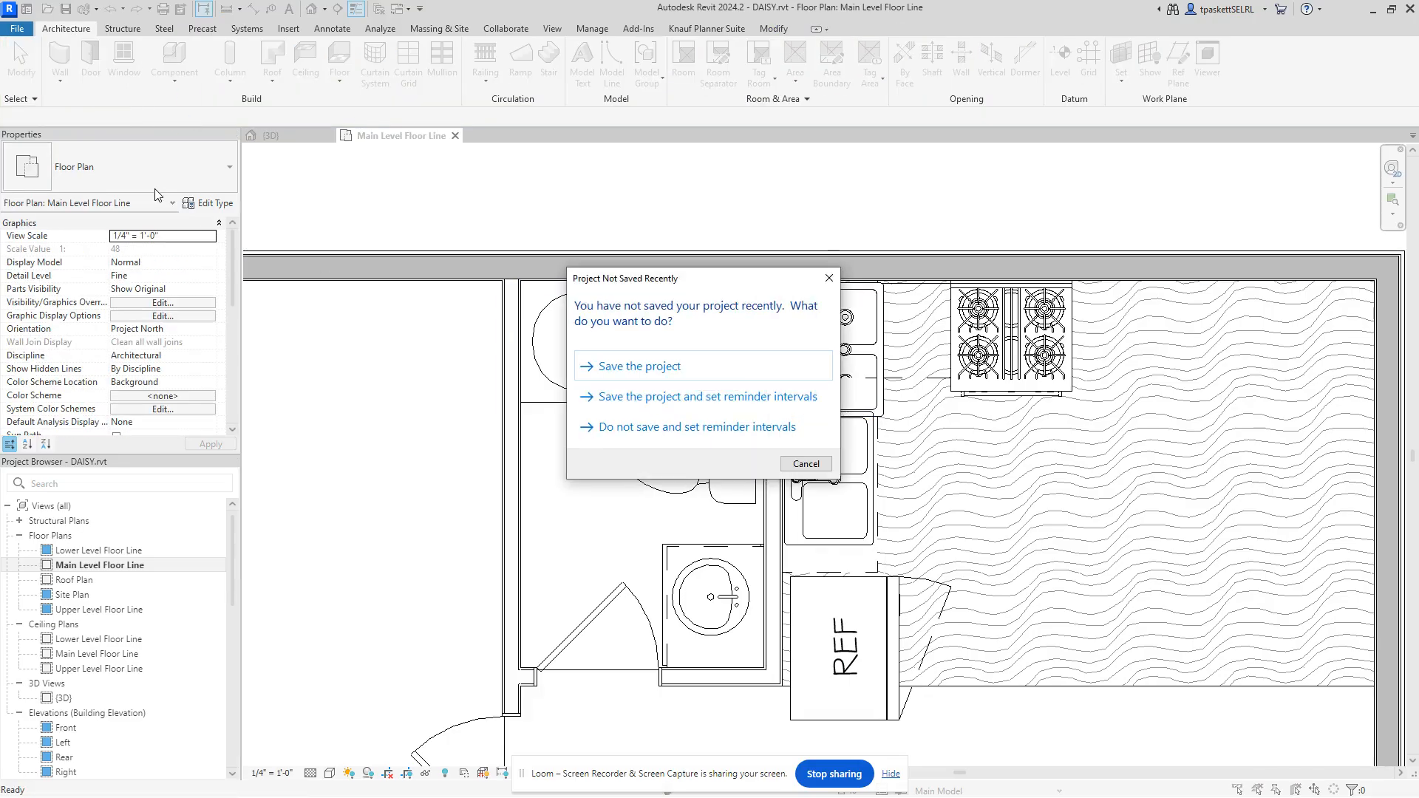
Step: Dismiss the save reminder, exit Place Component, and delete the extra corner sink
{"action": "left_click", "coordinate": [802, 462]}
{"action": "left_click", "coordinate": [175, 59]}
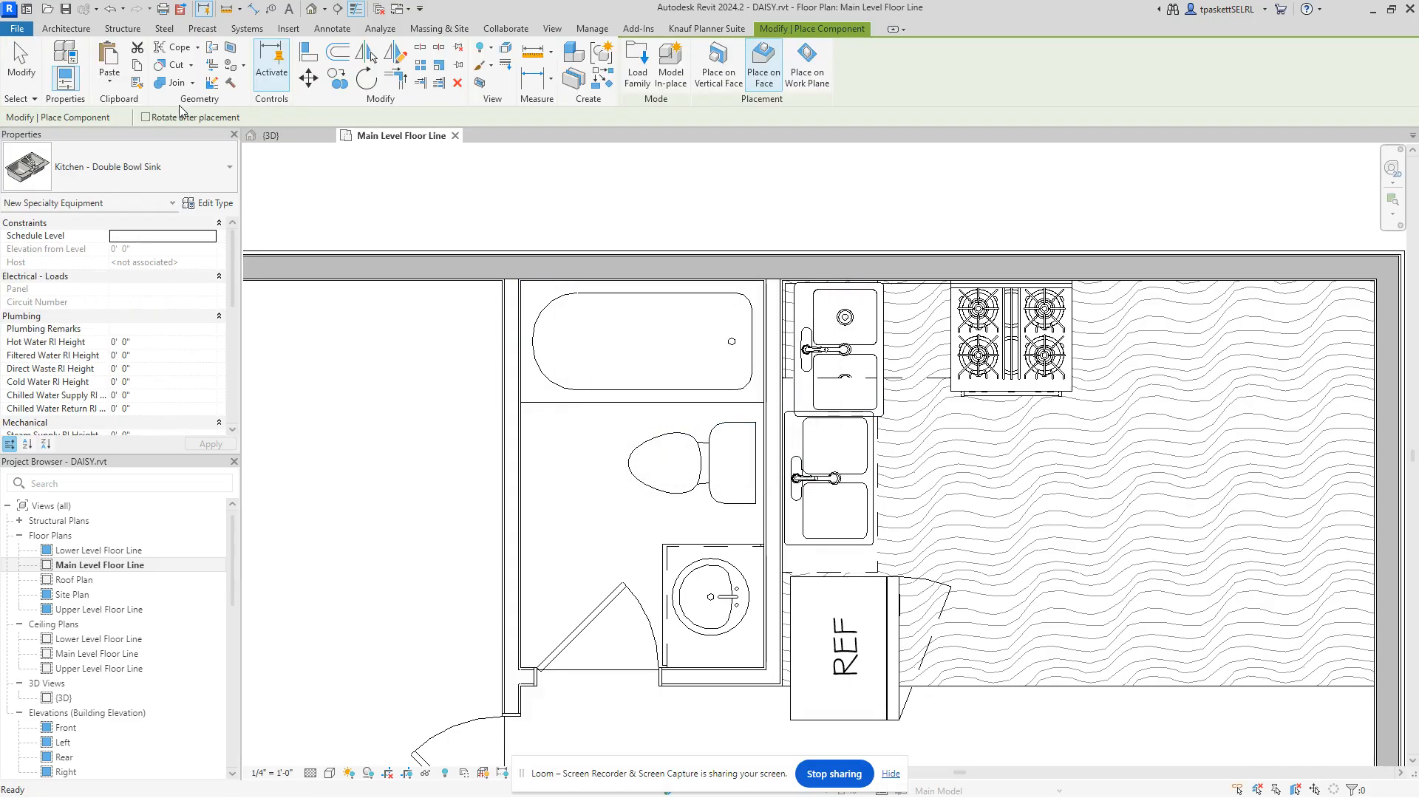
{"action": "left_click", "coordinate": [152, 174]}
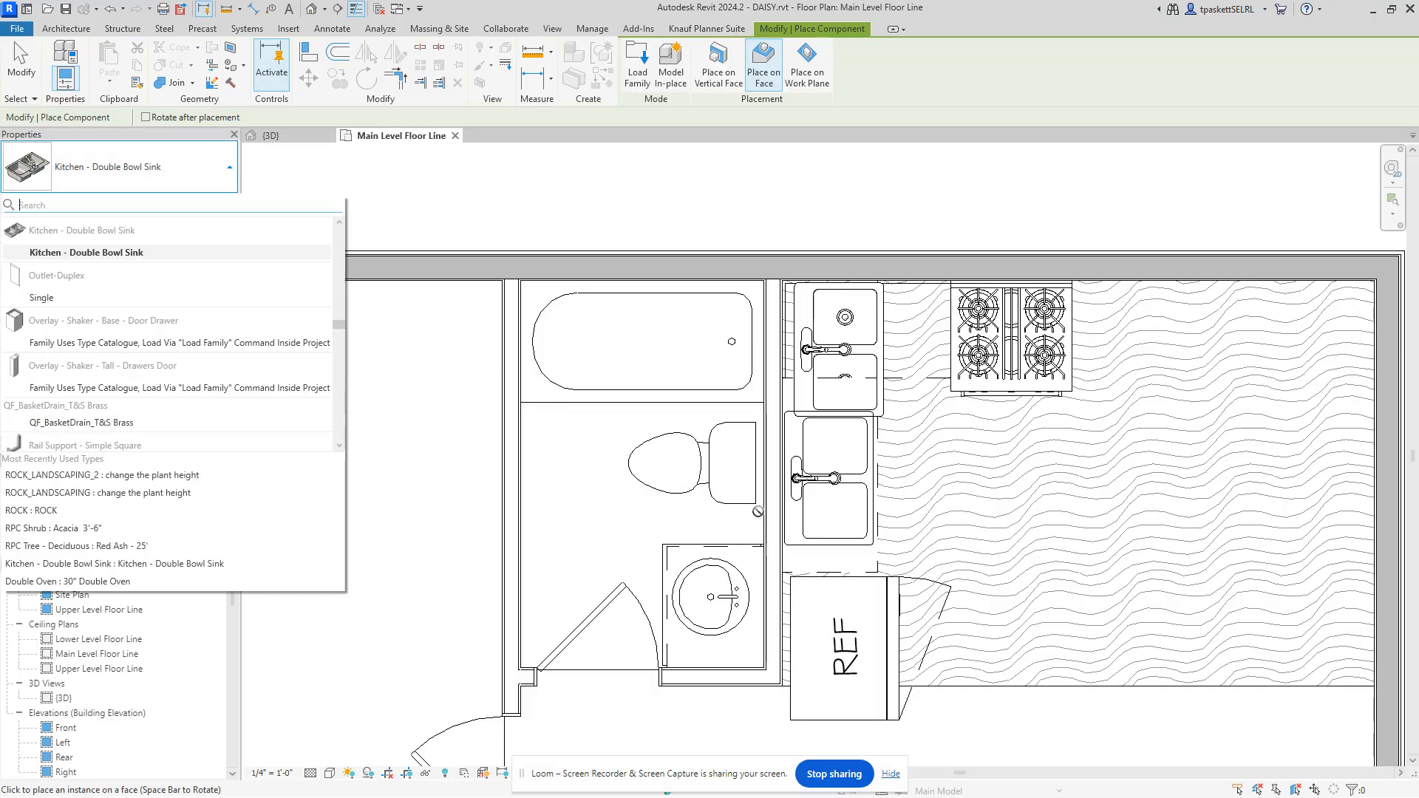
{"action": "key", "text": "Escape"}
{"action": "key", "text": "Escape"}
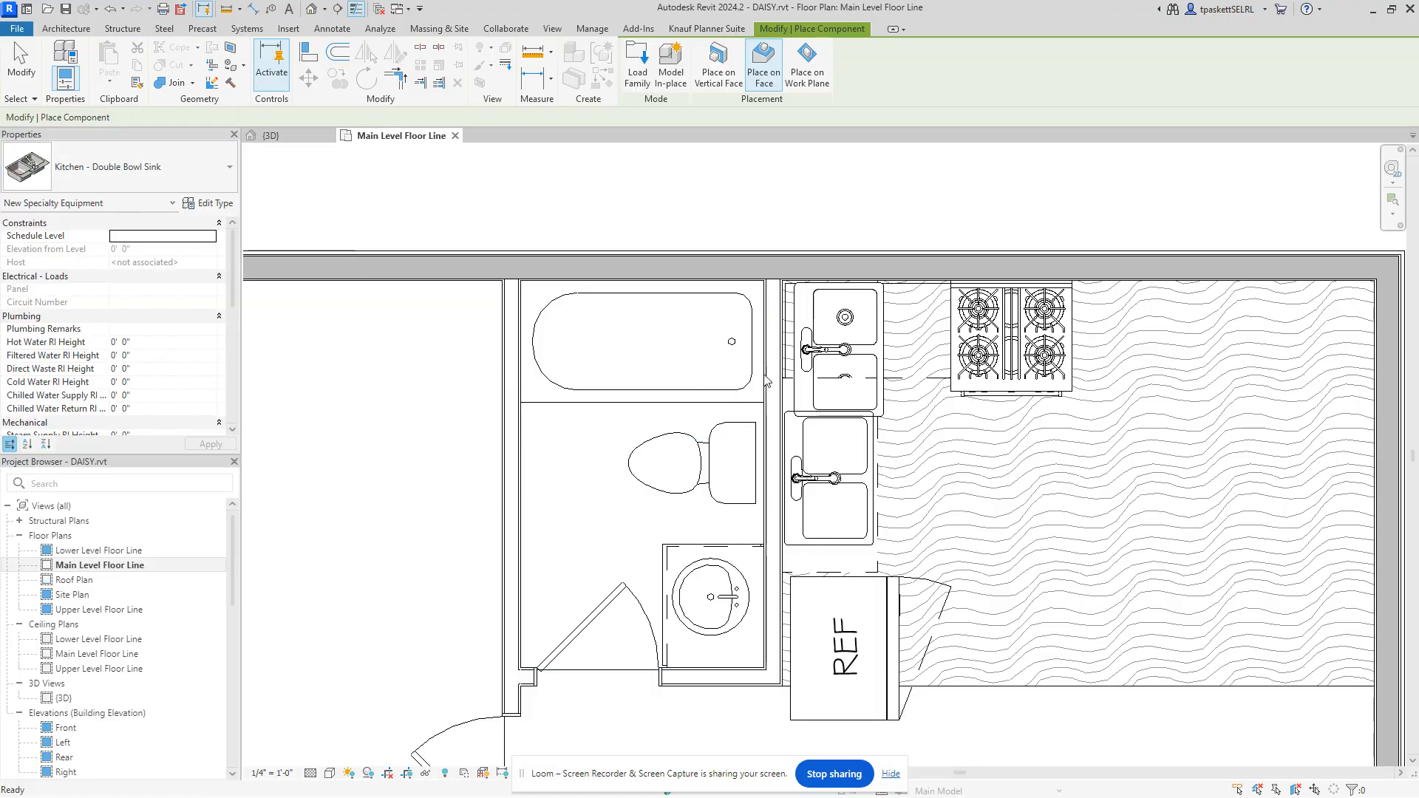
{"action": "left_click", "coordinate": [839, 329]}
{"action": "key", "text": "Delete"}
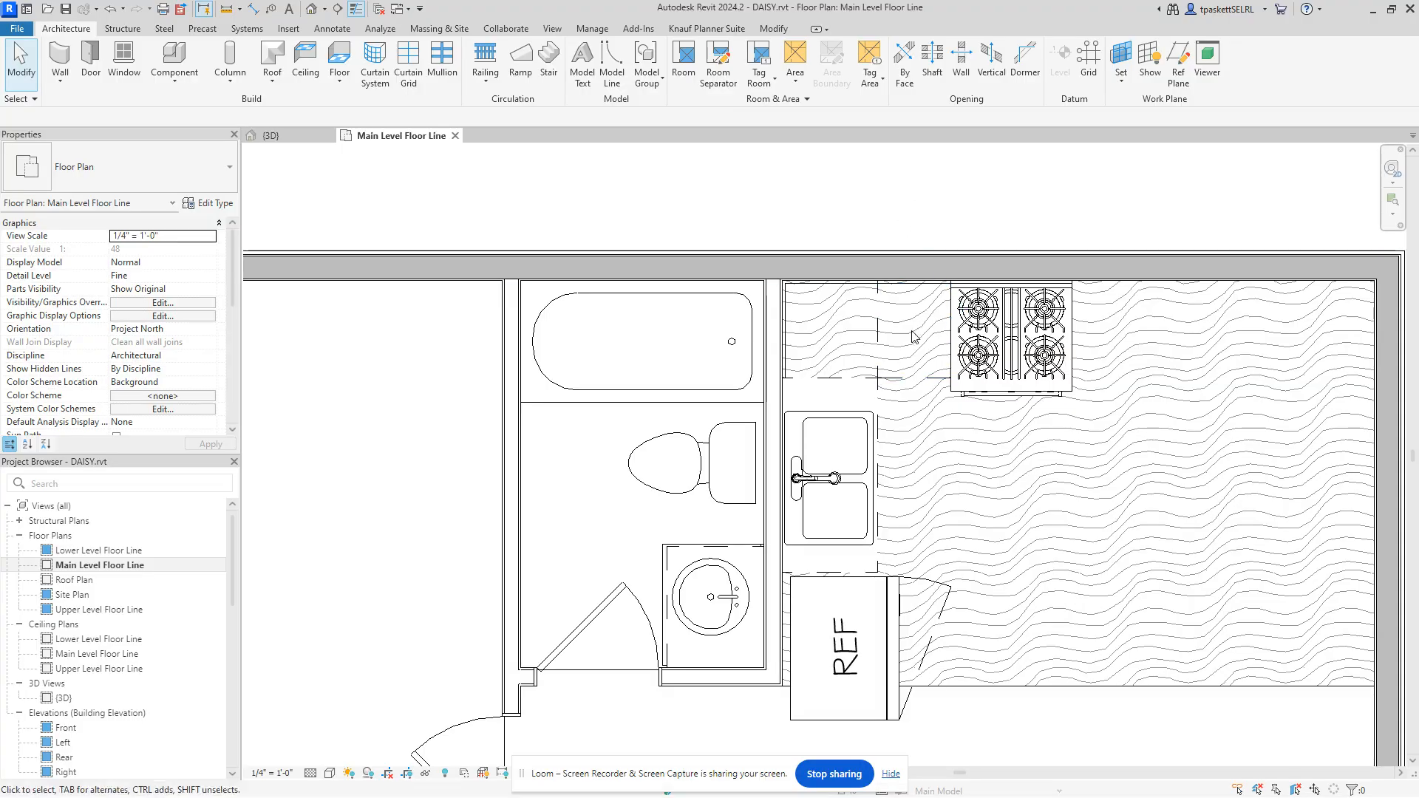
Step: Select the L-shaped pink marble countertop and inspect it in the 3D view
{"action": "left_click", "coordinate": [886, 391]}
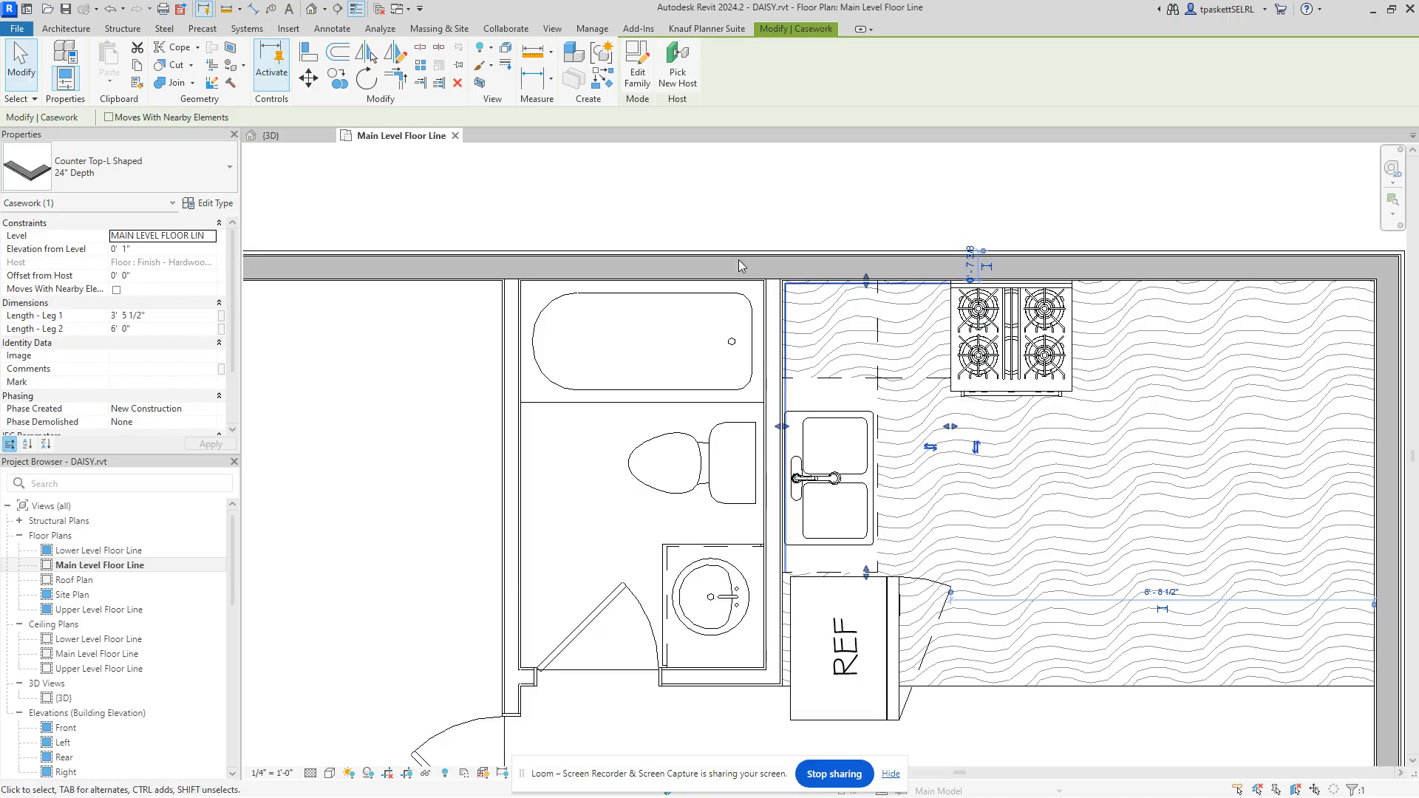
{"action": "left_click", "coordinate": [661, 193]}
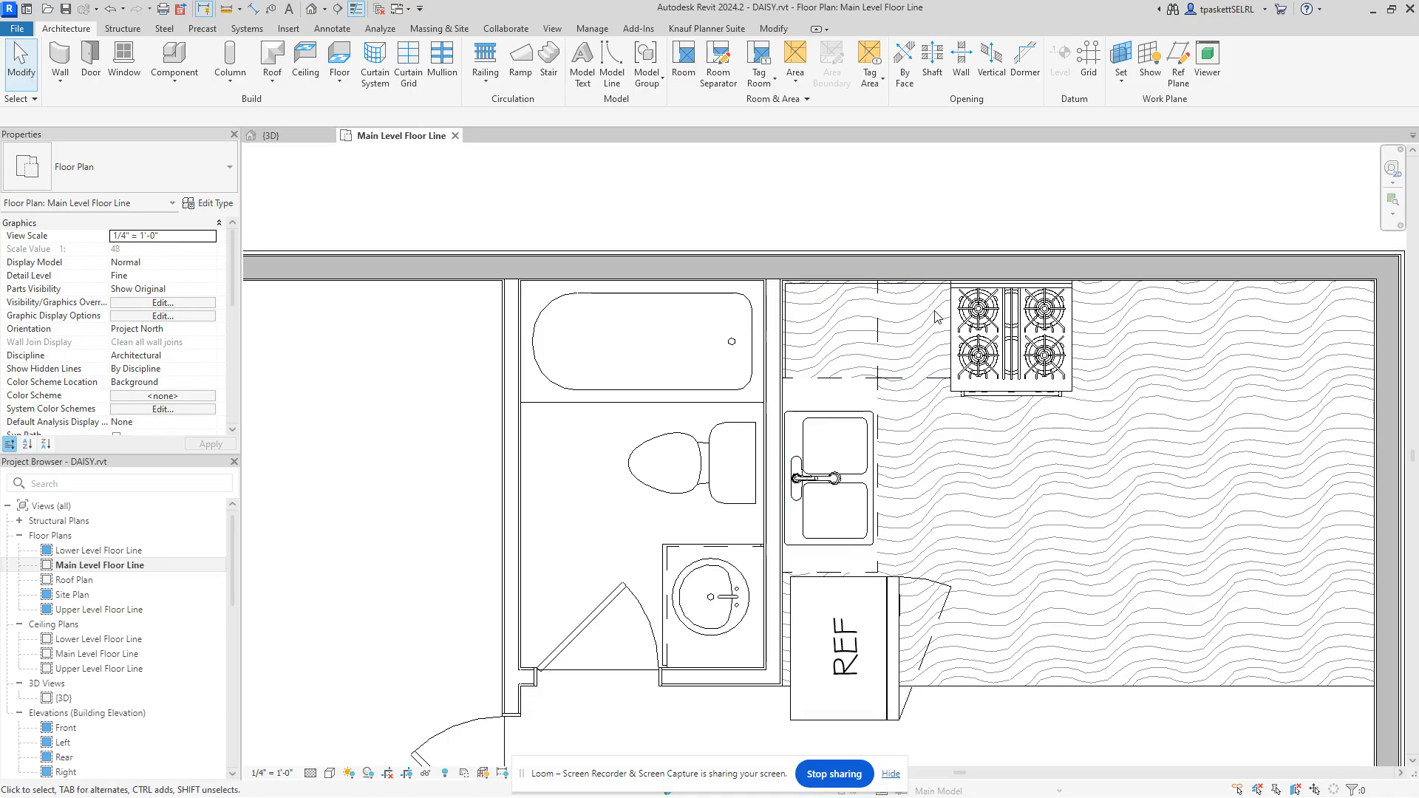
{"action": "left_click", "coordinate": [299, 136]}
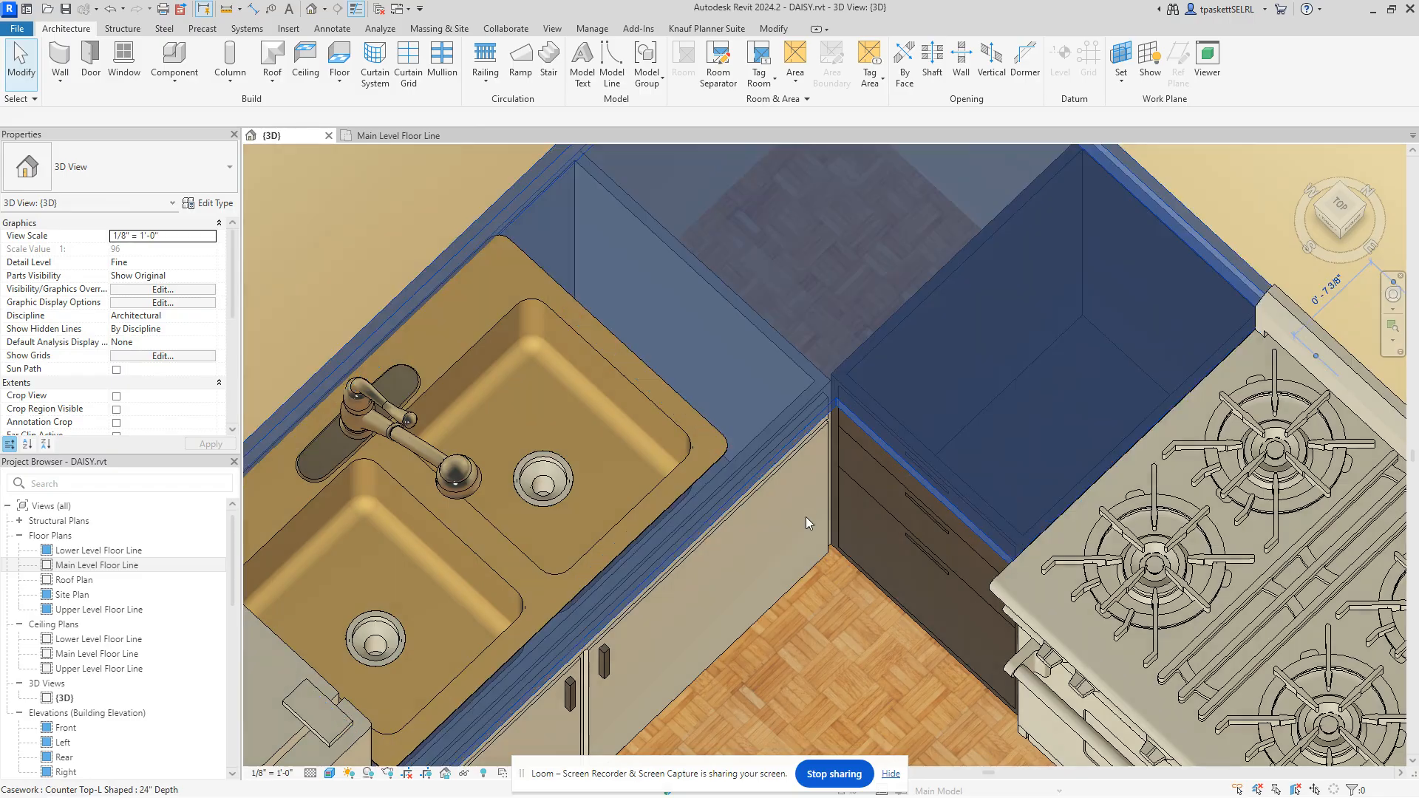
{"action": "left_click", "coordinate": [806, 518]}
{"action": "left_click", "coordinate": [384, 136]}
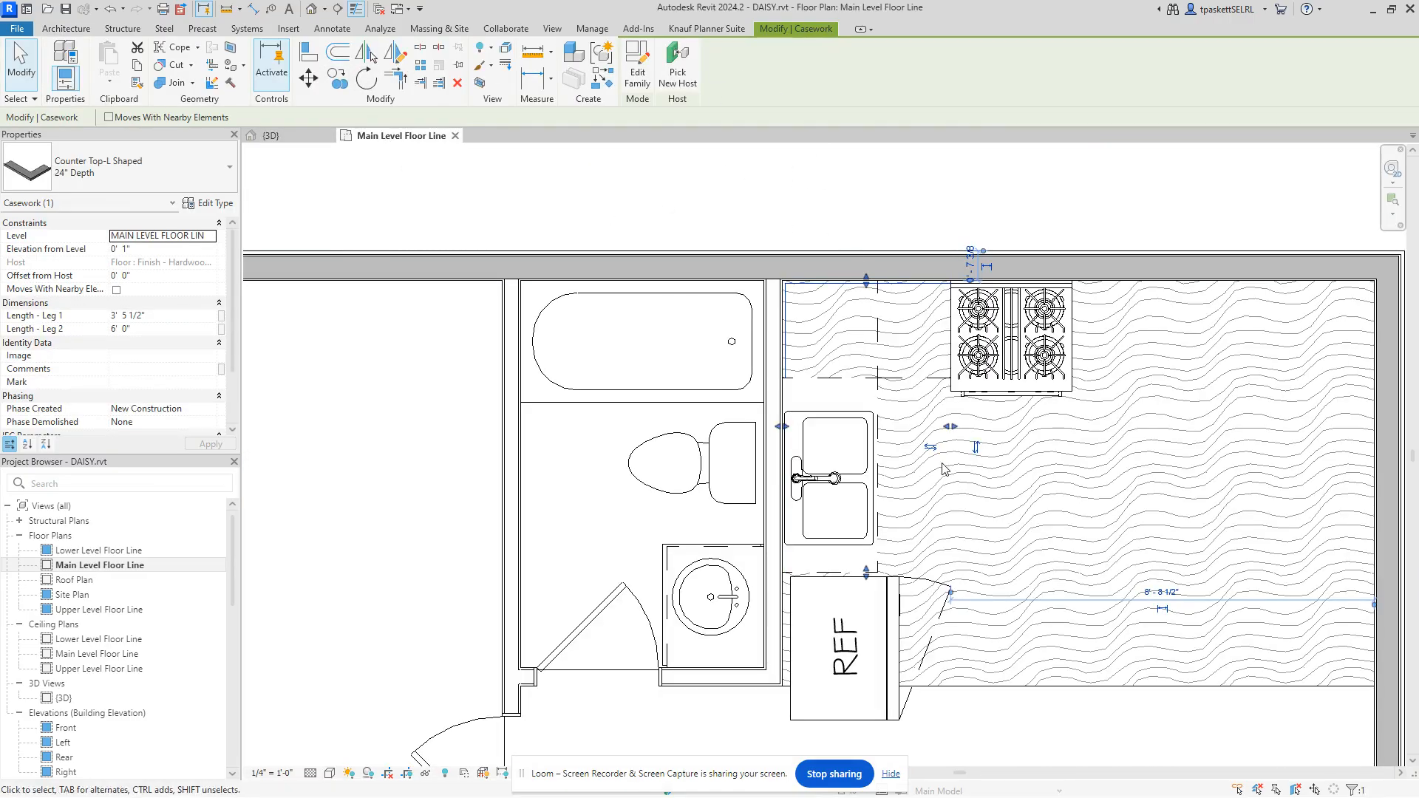
Step: Drag the countertop's first leg out to 7' 5", verify in 3D, and return to the plan
{"action": "left_click_drag", "start_coordinate": [951, 426], "coordinate": [1078, 419]}
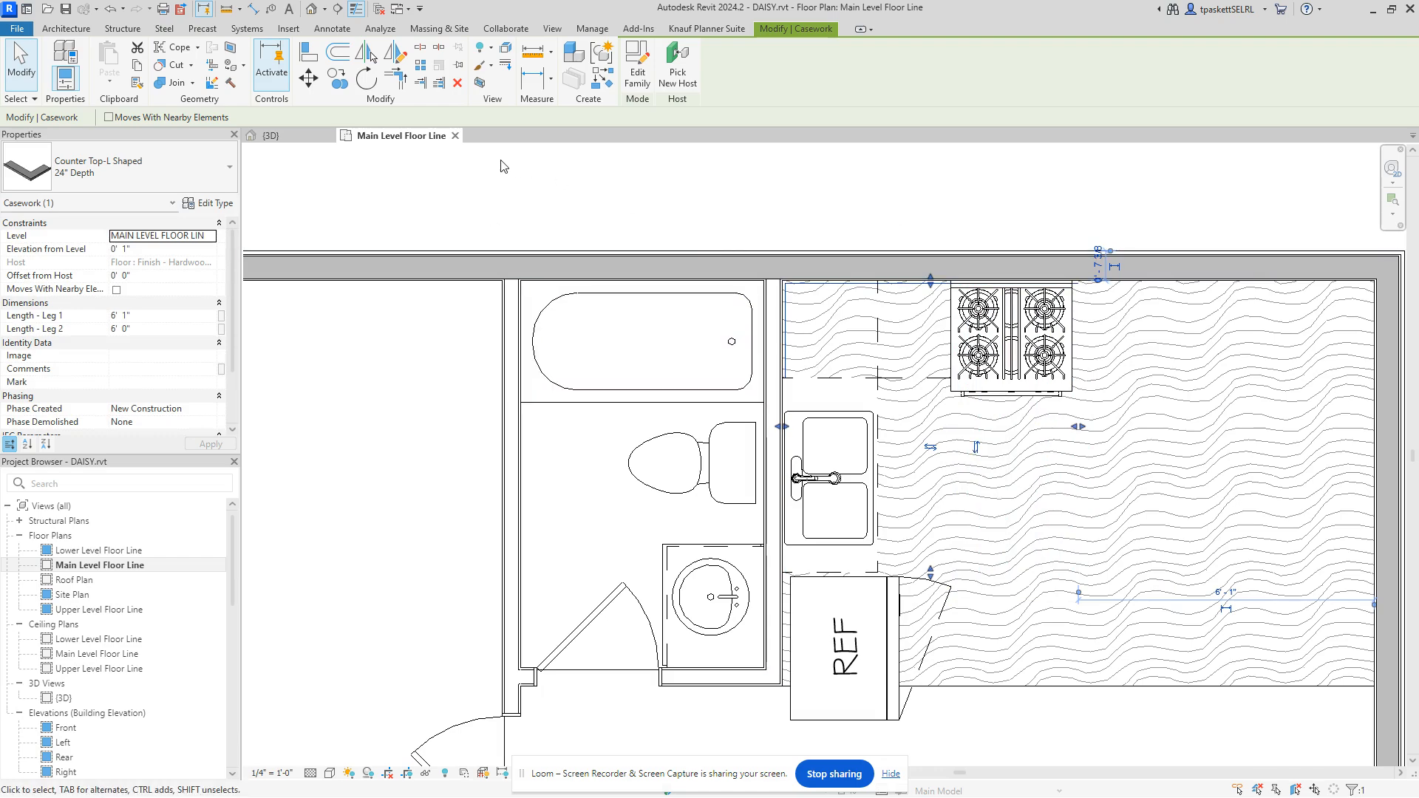
{"action": "left_click", "coordinate": [309, 139]}
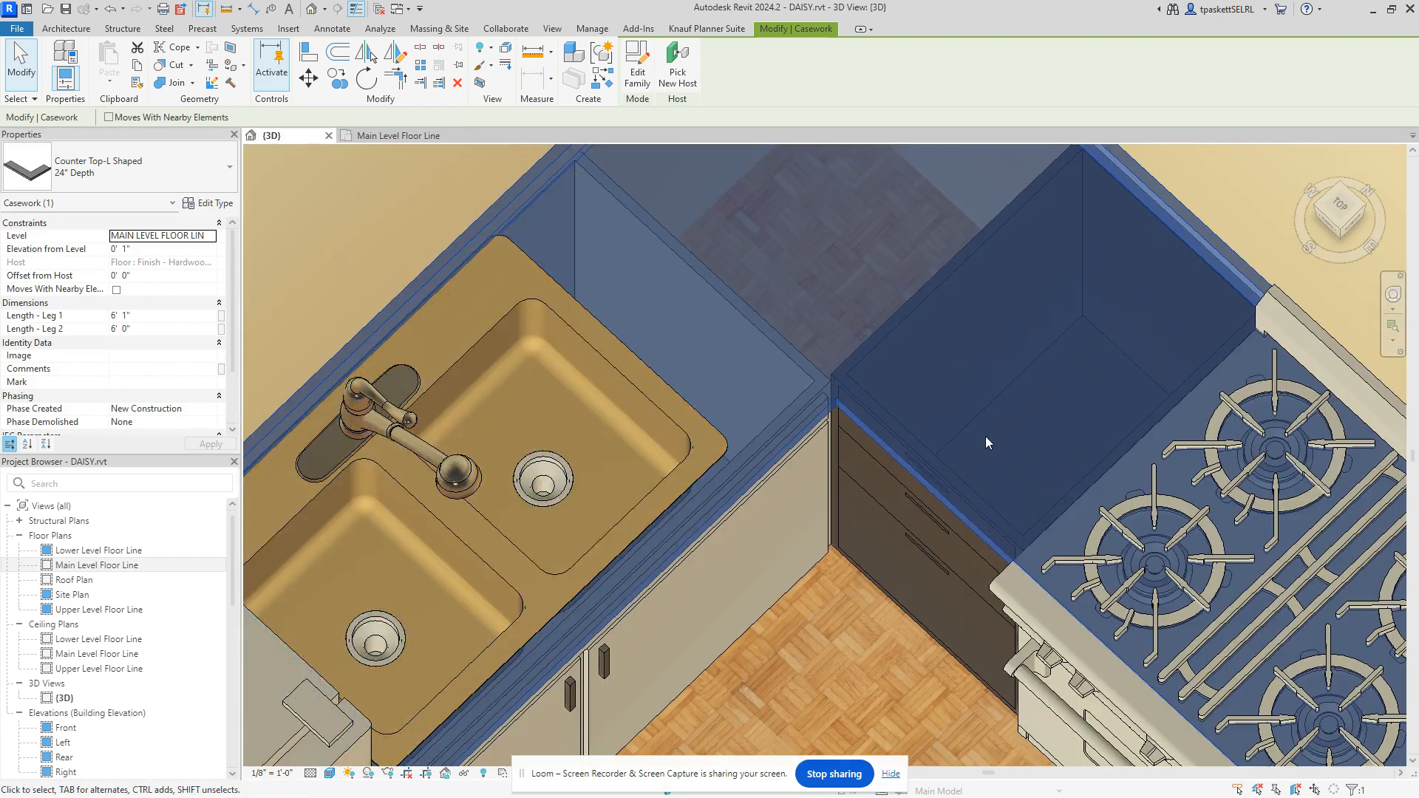
{"action": "scroll", "coordinate": [986, 436], "scroll_direction": "down", "scroll_amount": 5}
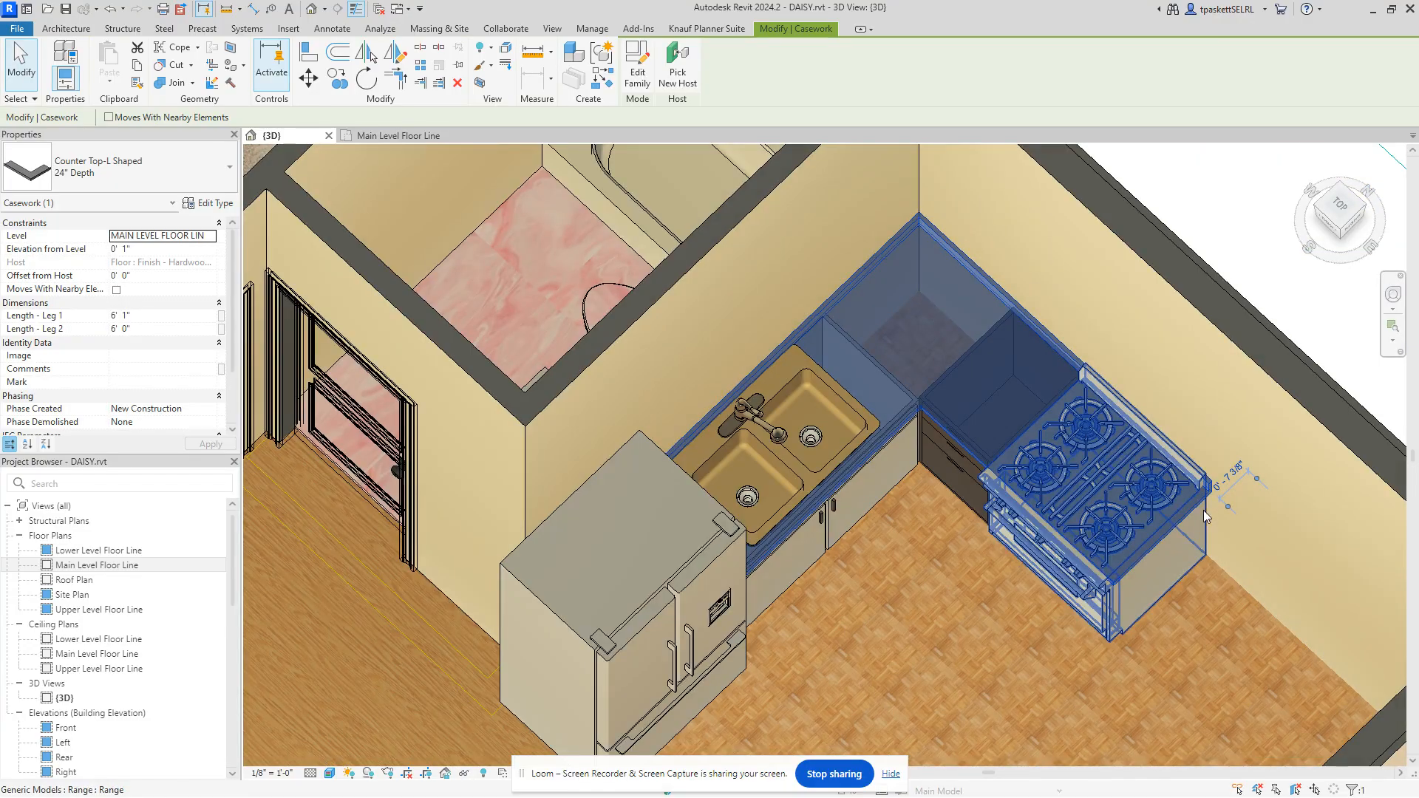
{"action": "left_click", "coordinate": [372, 137]}
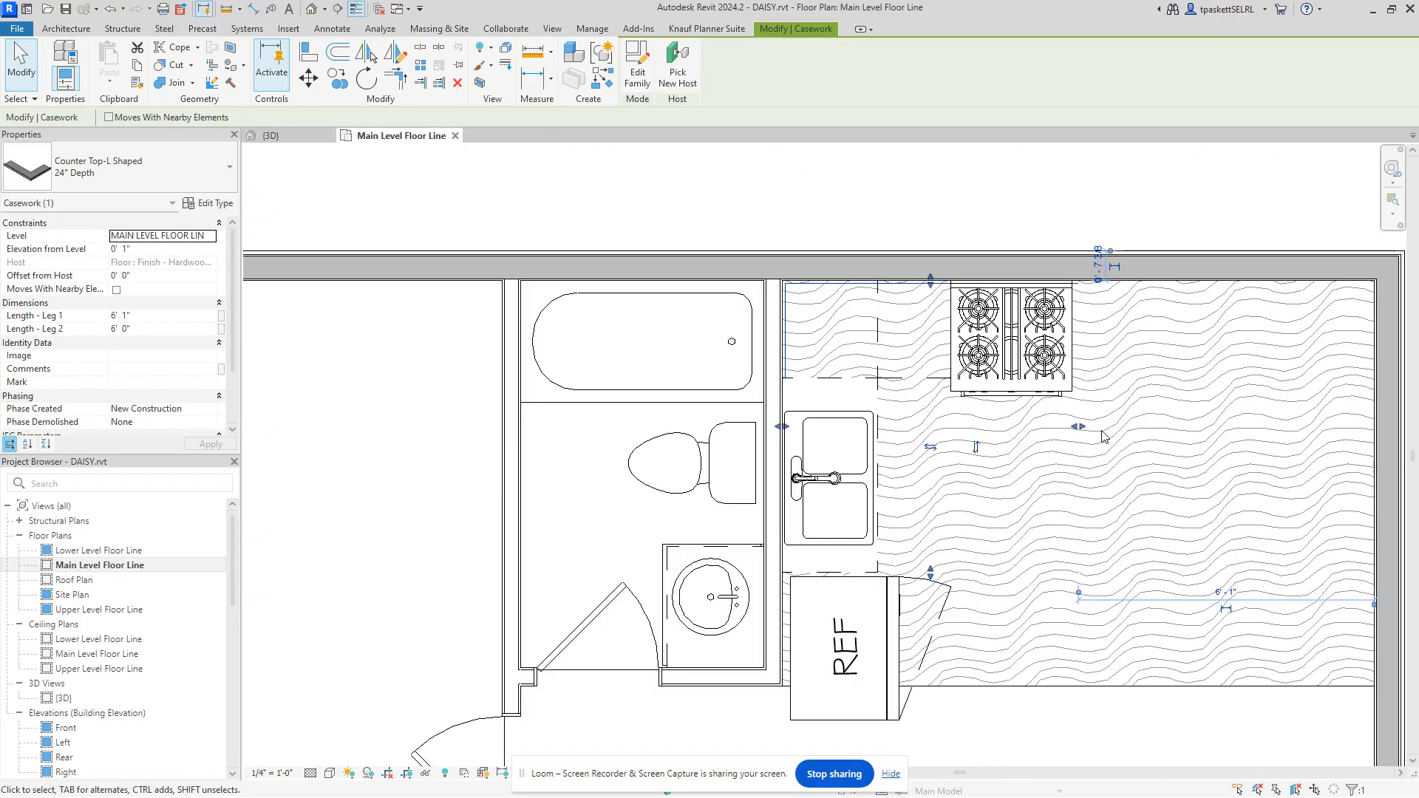
{"action": "left_click_drag", "start_coordinate": [1079, 427], "coordinate": [1140, 428]}
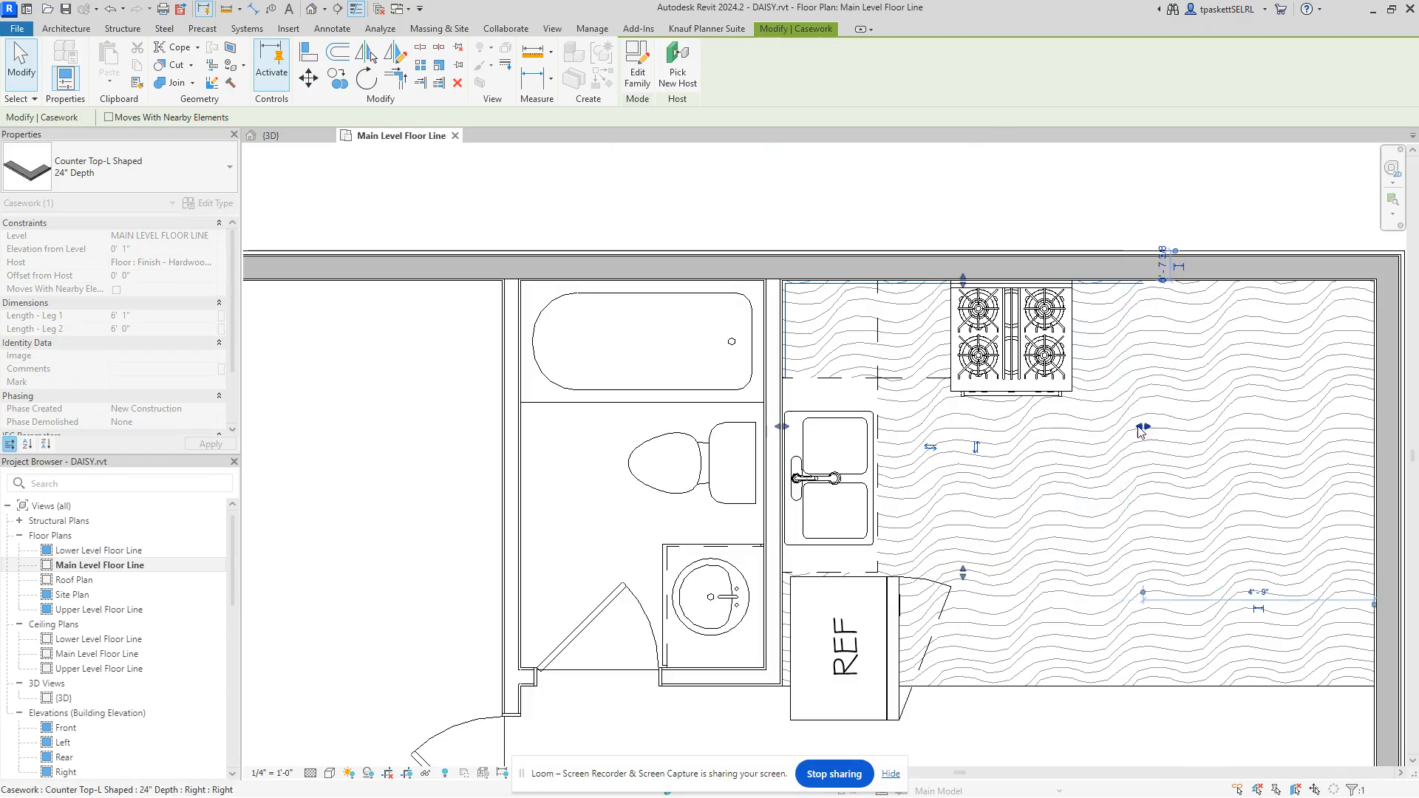
{"action": "left_click", "coordinate": [270, 136]}
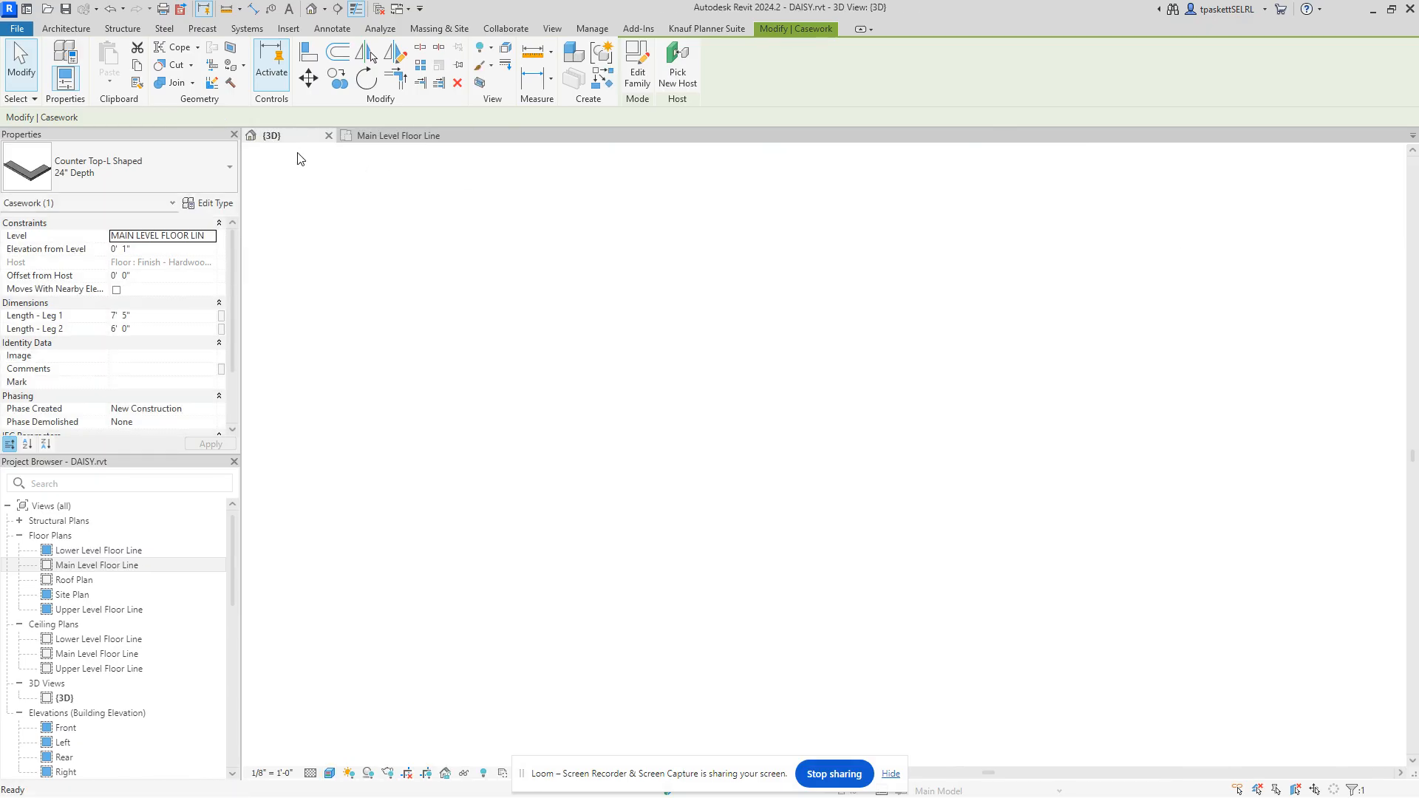
{"action": "left_click", "coordinate": [1200, 192]}
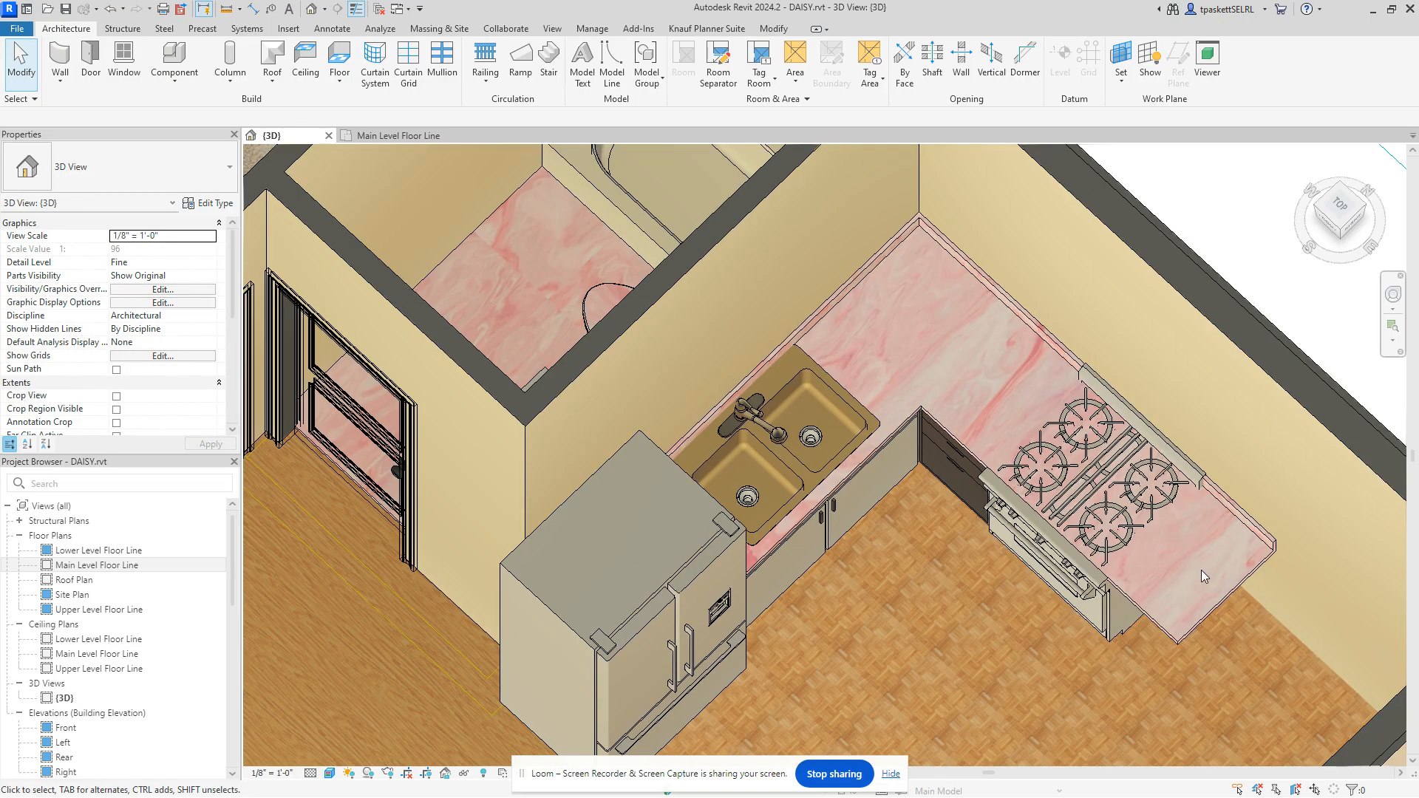
{"action": "left_click", "coordinate": [1201, 623]}
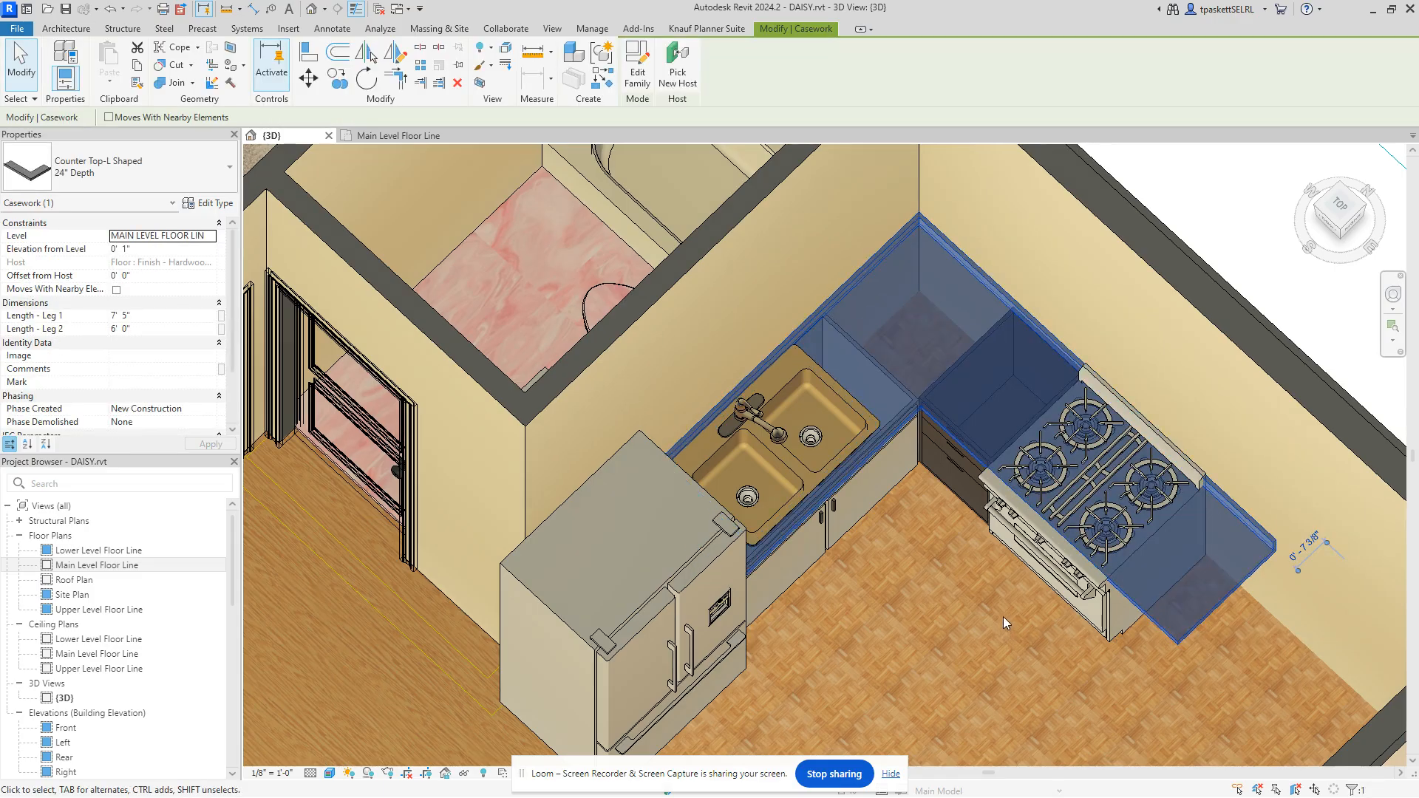
{"action": "left_click", "coordinate": [393, 136]}
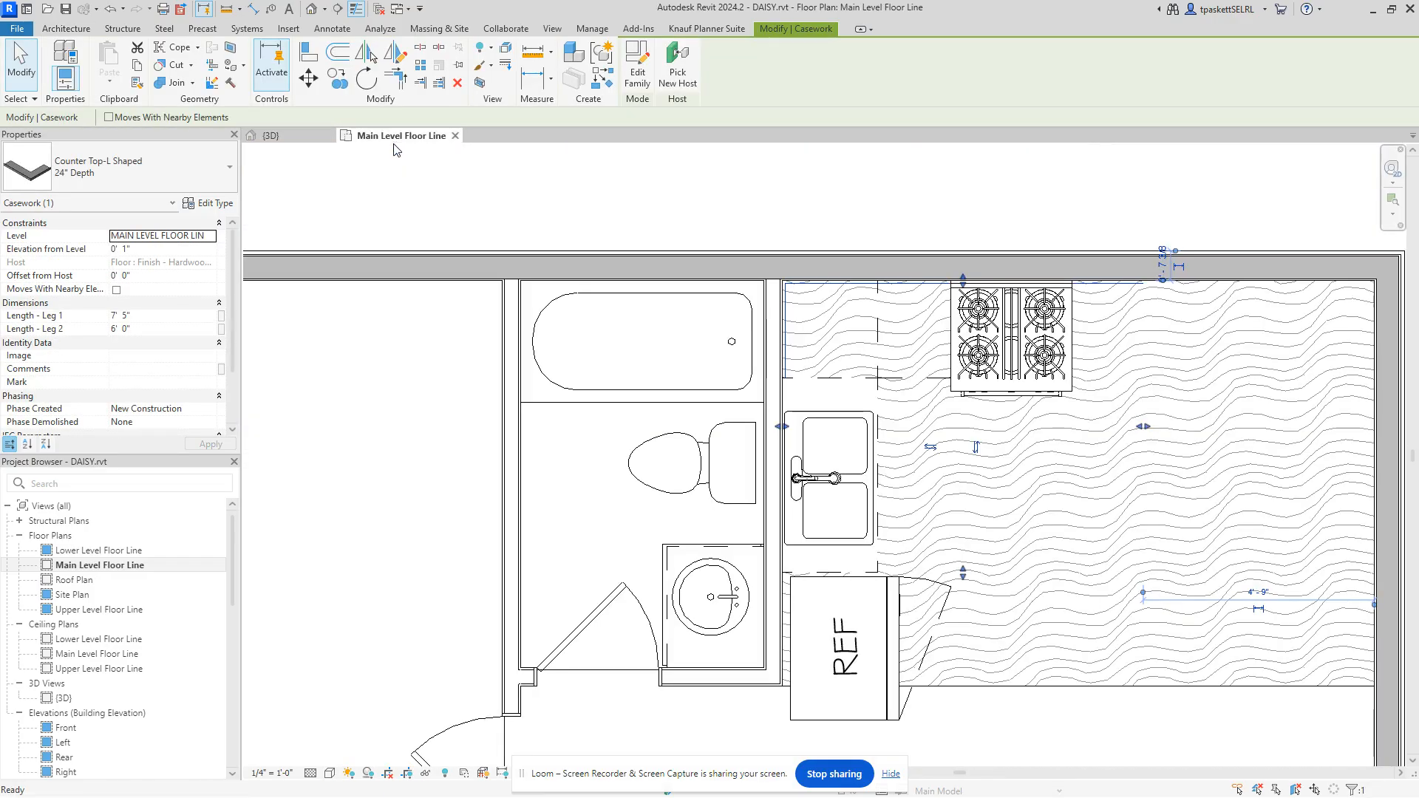
Step: Start the Align tool and pick the range's edge as the reference line
{"action": "left_click", "coordinate": [308, 51]}
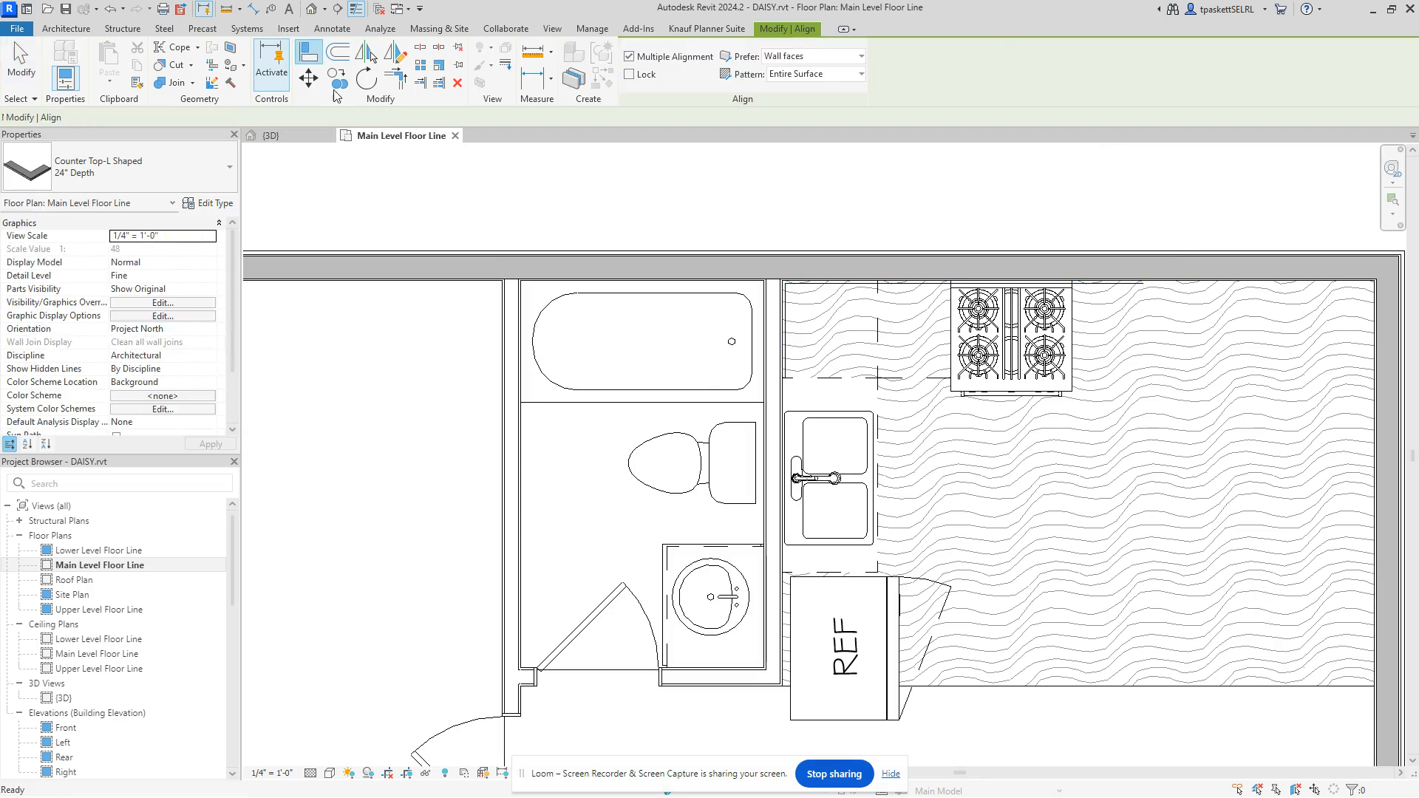
{"action": "left_click", "coordinate": [949, 350]}
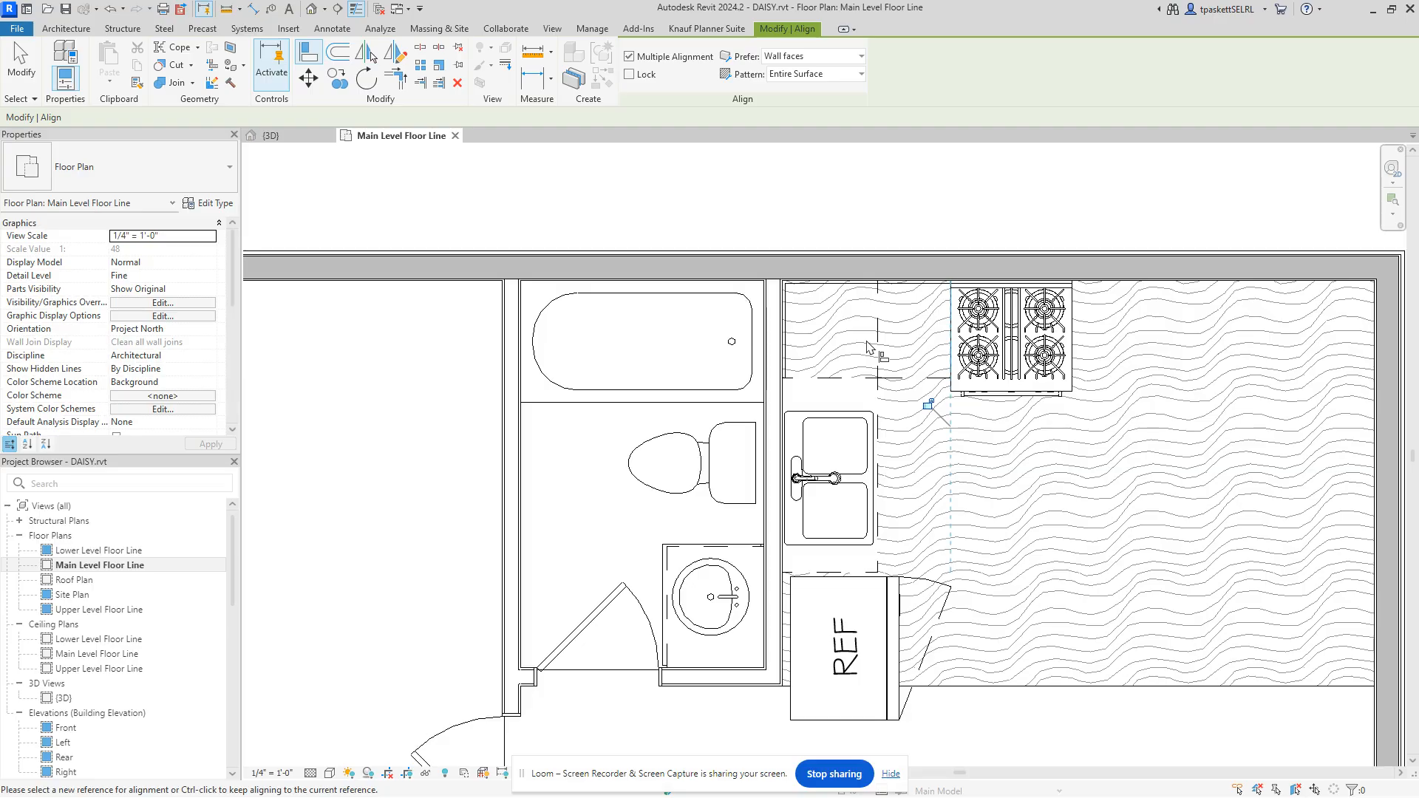
Step: Start placing a Double Bowl Sink component, then cancel without placing it
{"action": "left_click", "coordinate": [66, 29]}
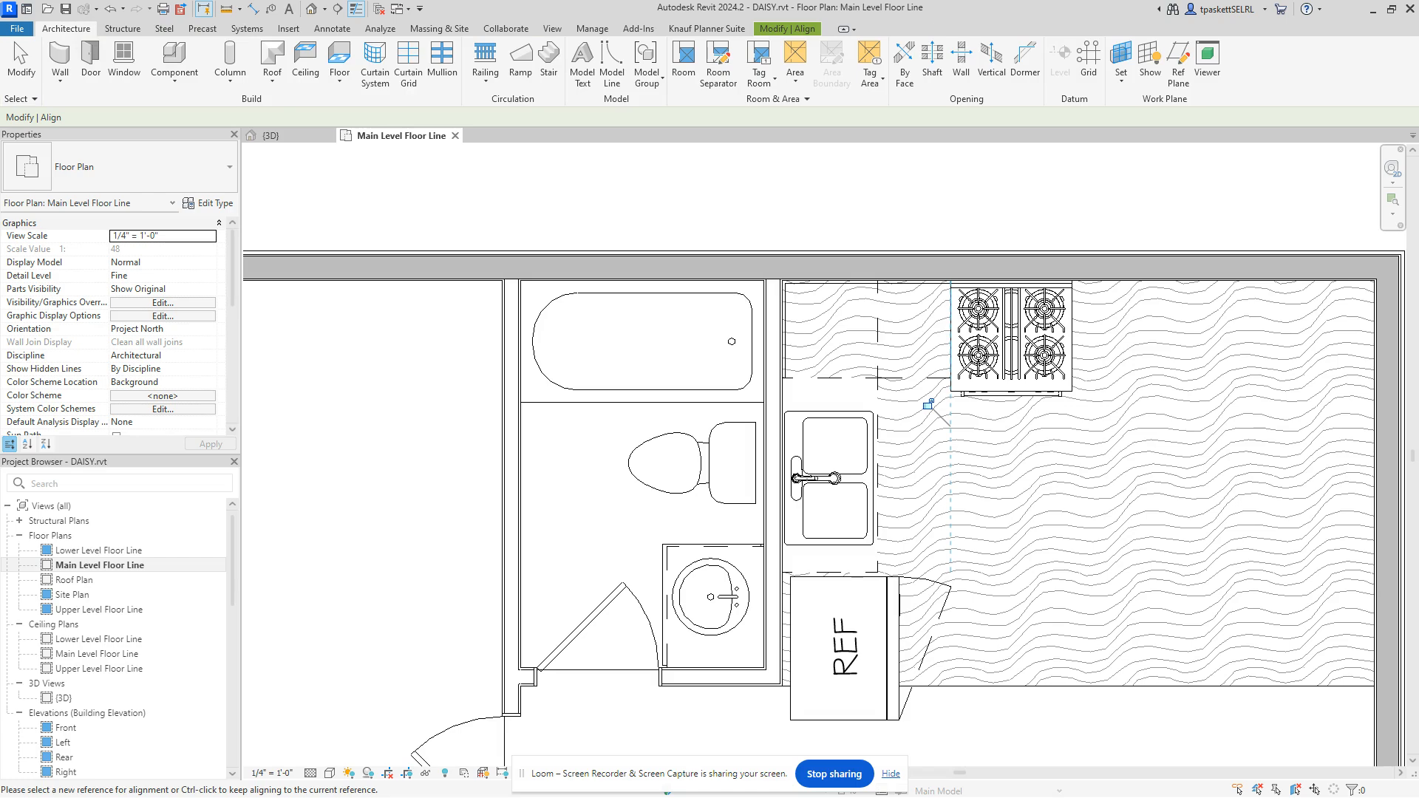
{"action": "left_click", "coordinate": [174, 78]}
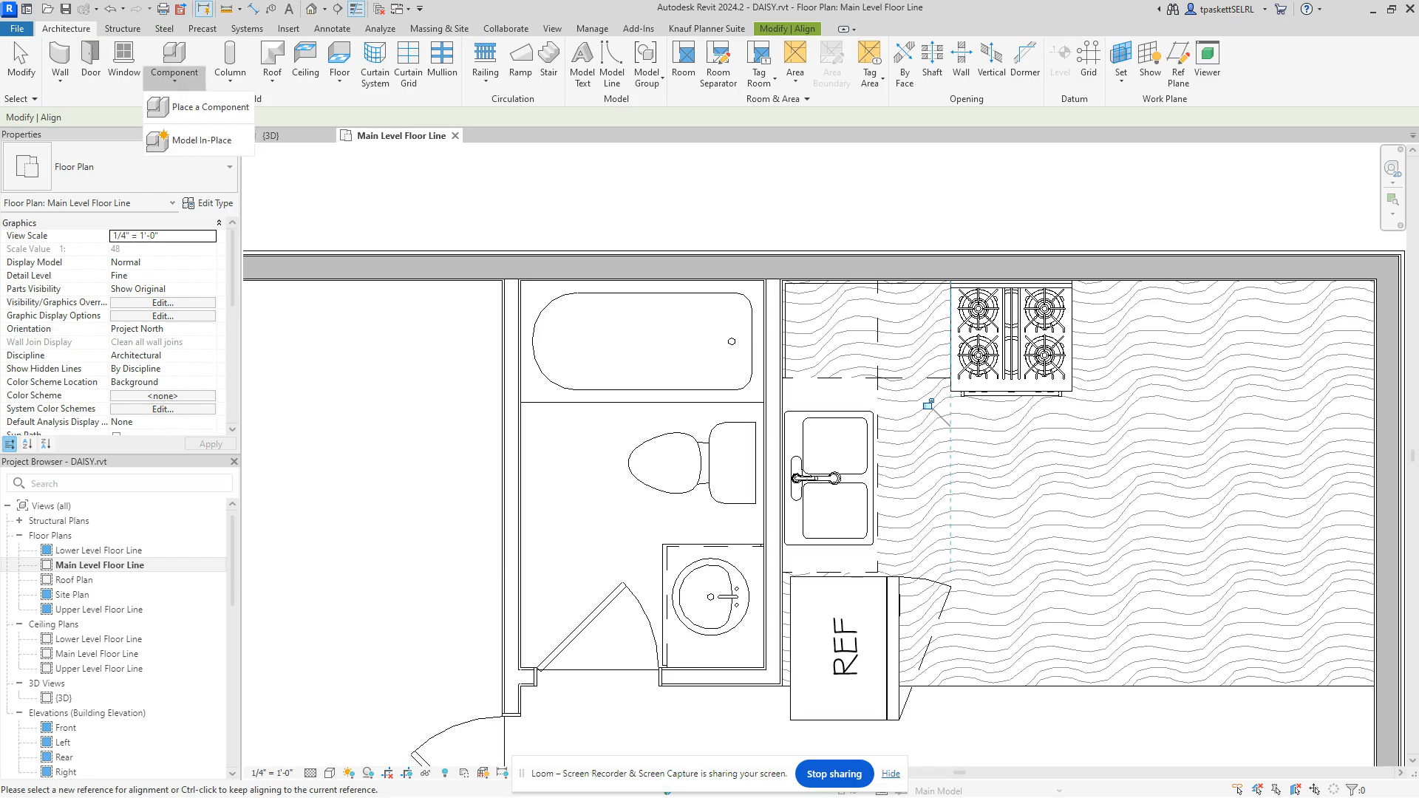
{"action": "left_click", "coordinate": [199, 108]}
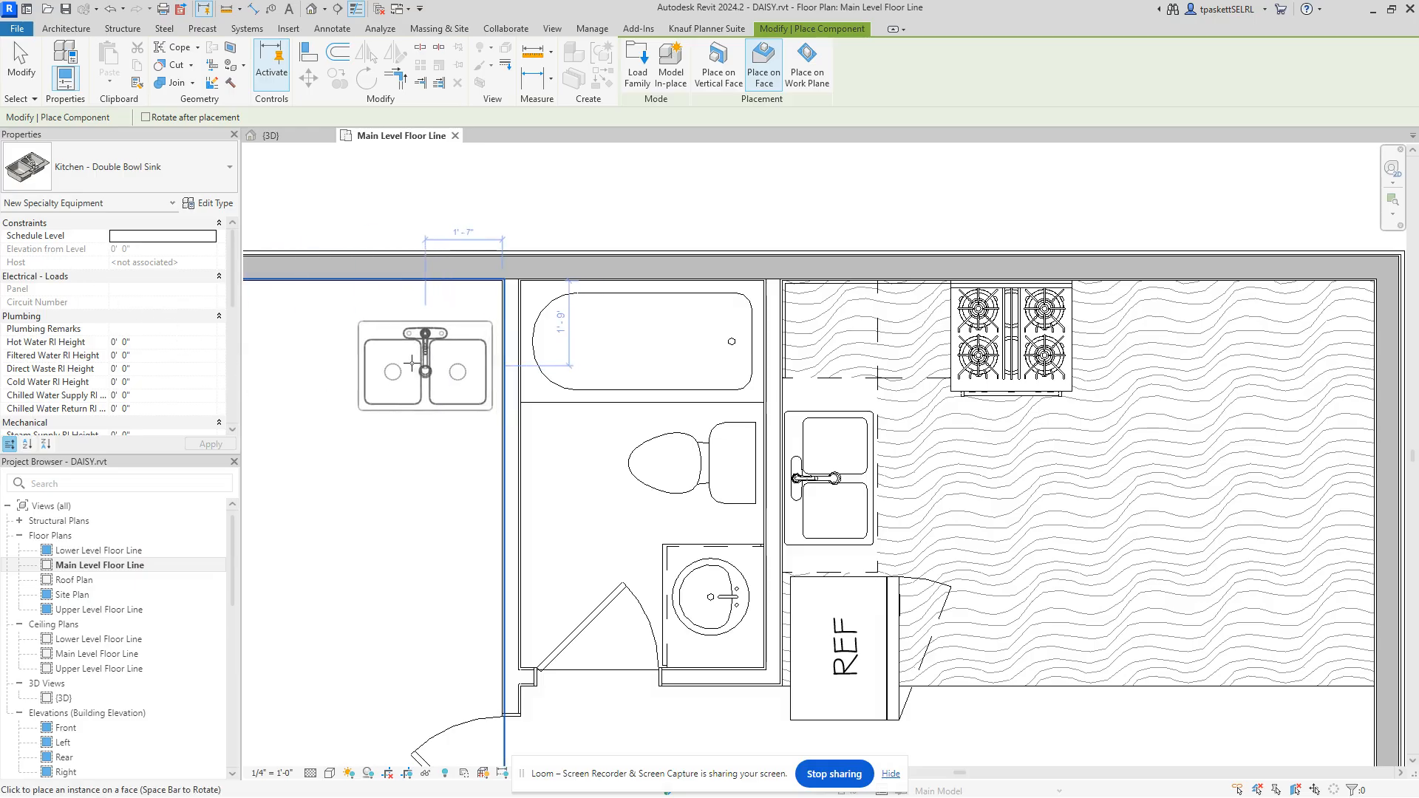
{"action": "key", "text": "Escape"}
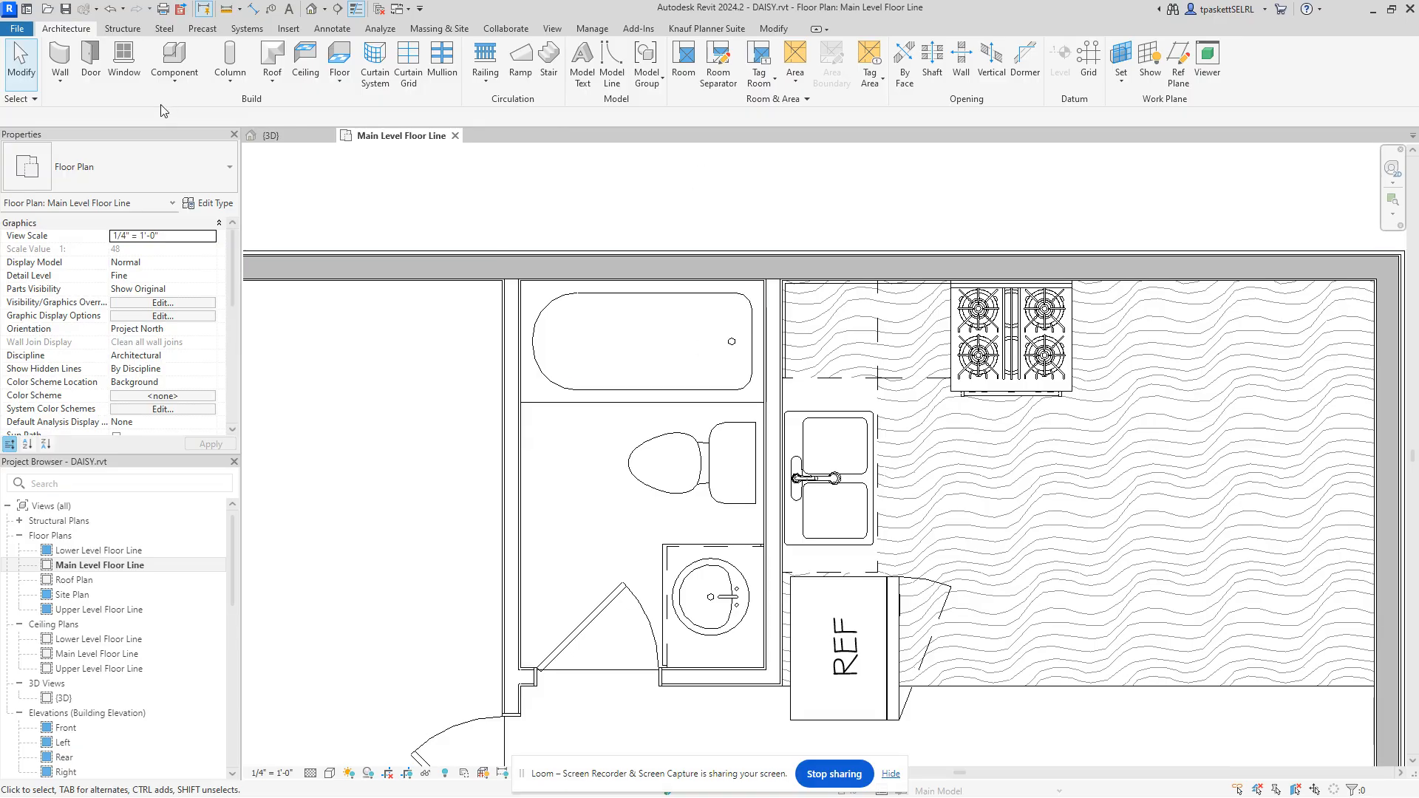
Step: Start the Wall tool (WA) for an Interior 2x4 Partition, keeping base offset at 0' 0"
{"action": "key", "text": "w"}
{"action": "key", "text": "a"}
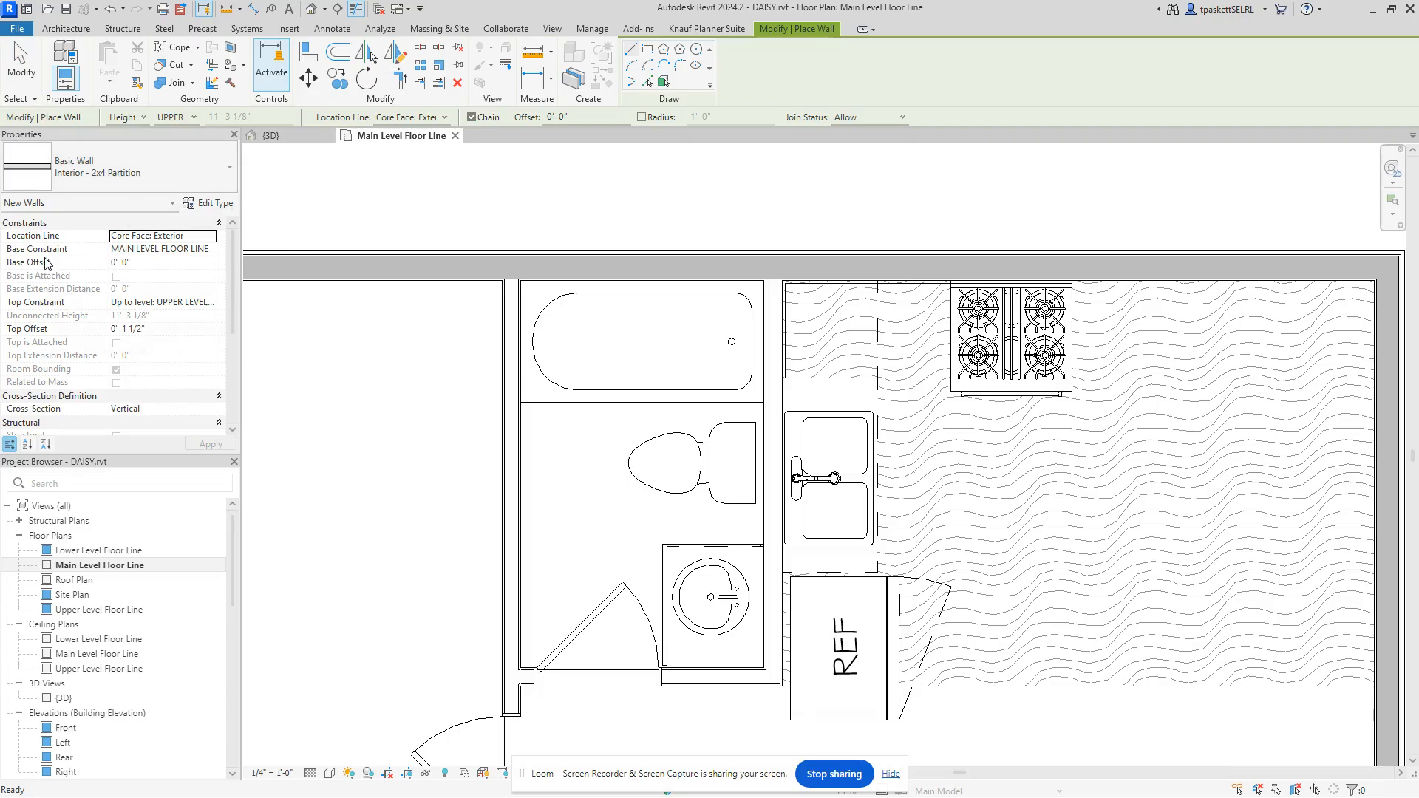
{"action": "left_click", "coordinate": [98, 263]}
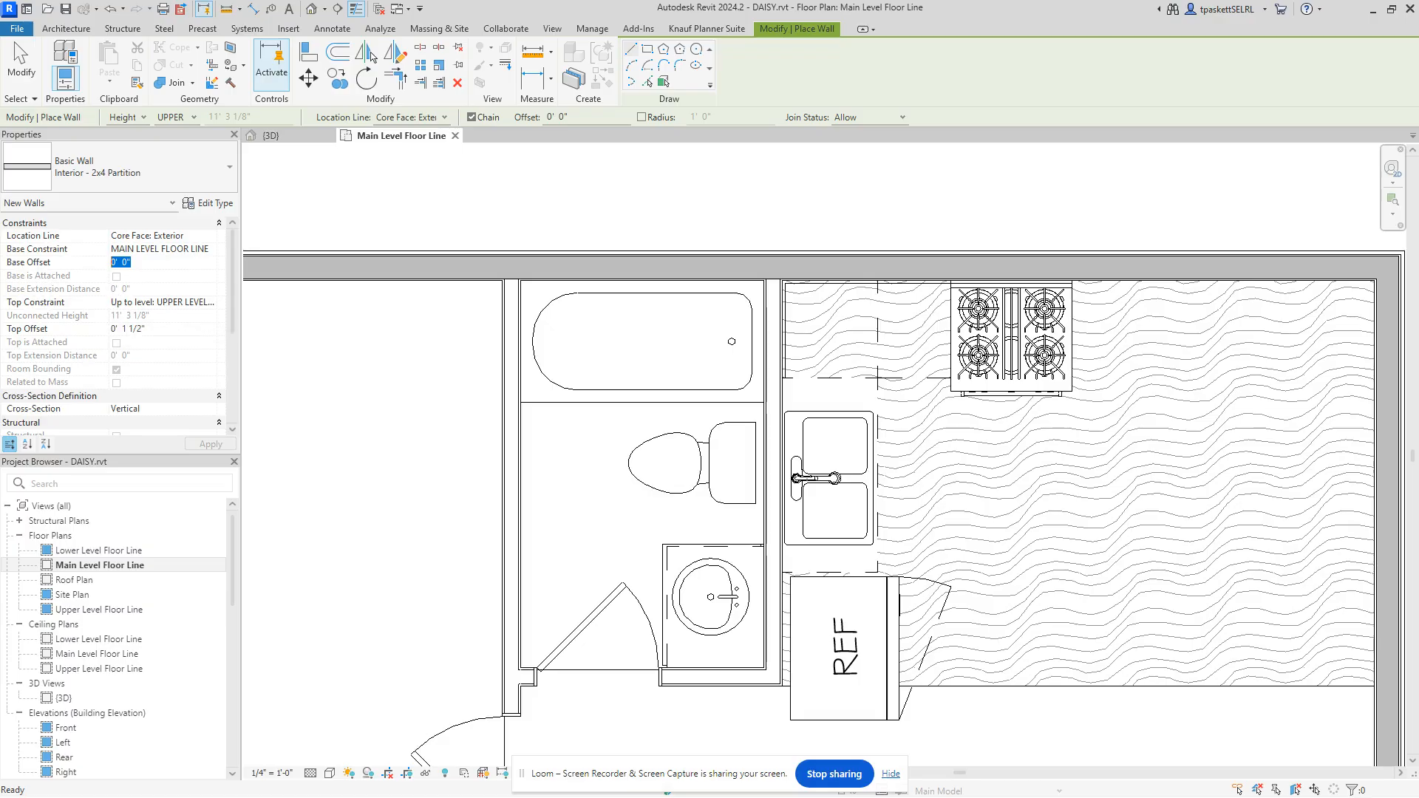
{"action": "left_click", "coordinate": [76, 30]}
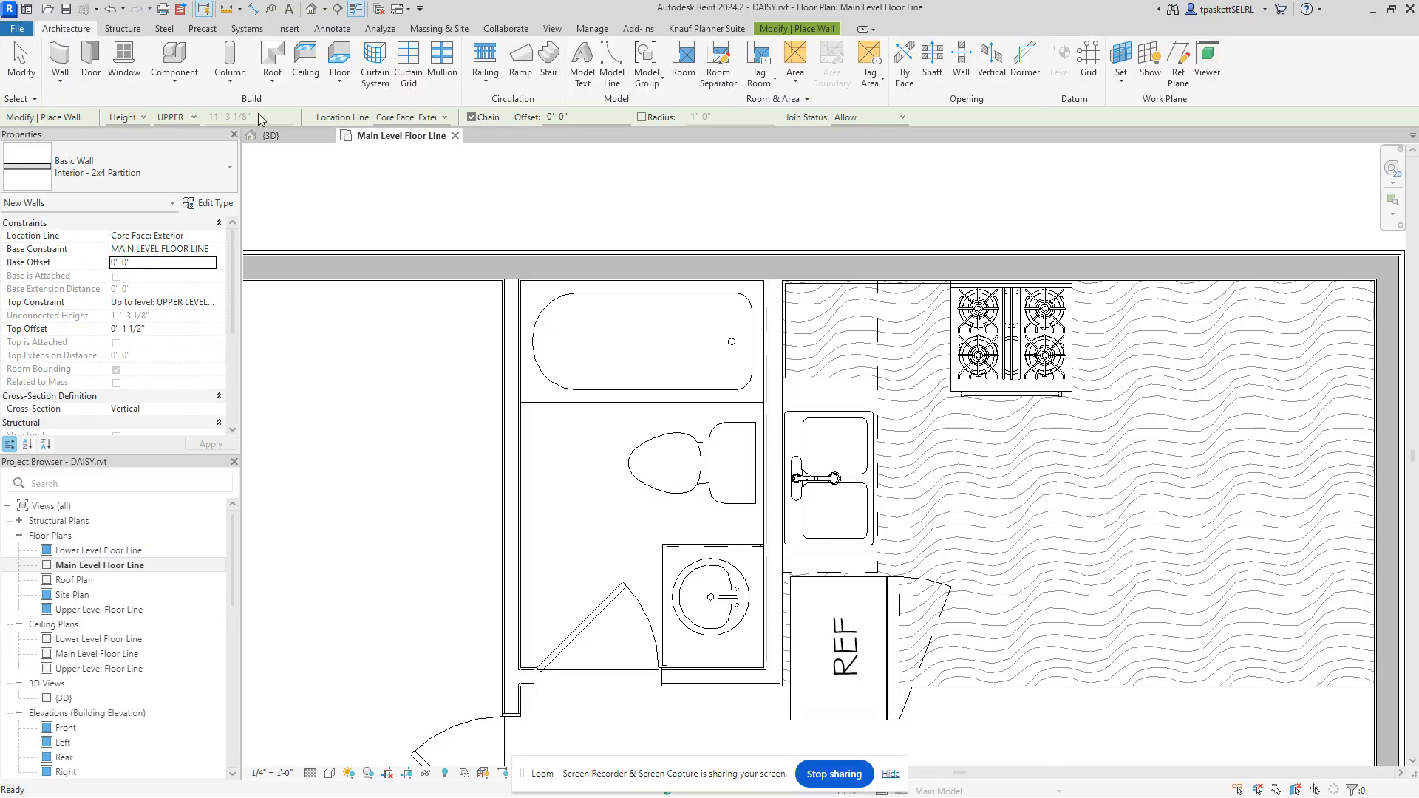
Step: Pick the Upper Cabinet - 1 Door 18" type from the Type Selector for placement
{"action": "left_click", "coordinate": [194, 59]}
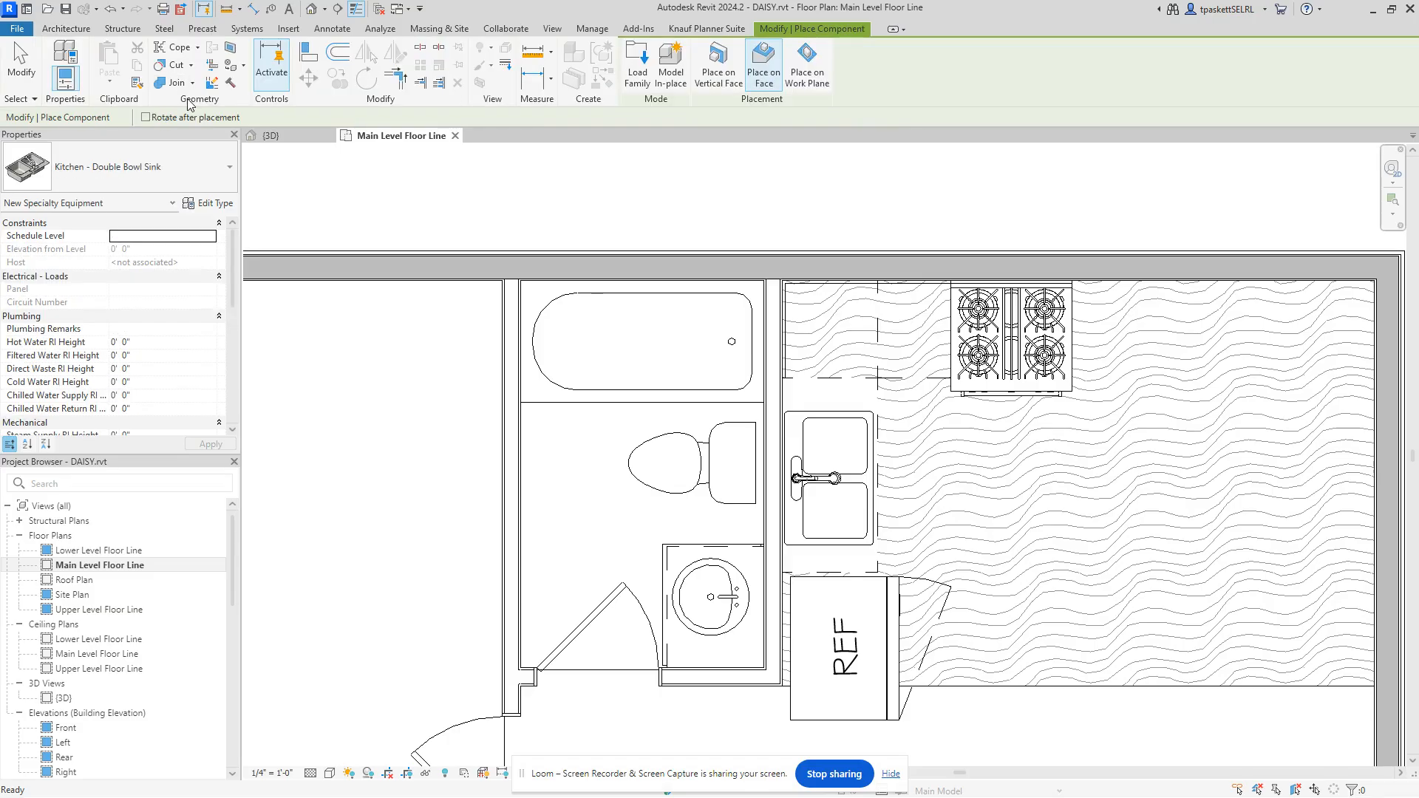
{"action": "left_click", "coordinate": [180, 188]}
{"action": "scroll", "coordinate": [151, 295], "scroll_direction": "down", "scroll_amount": 10}
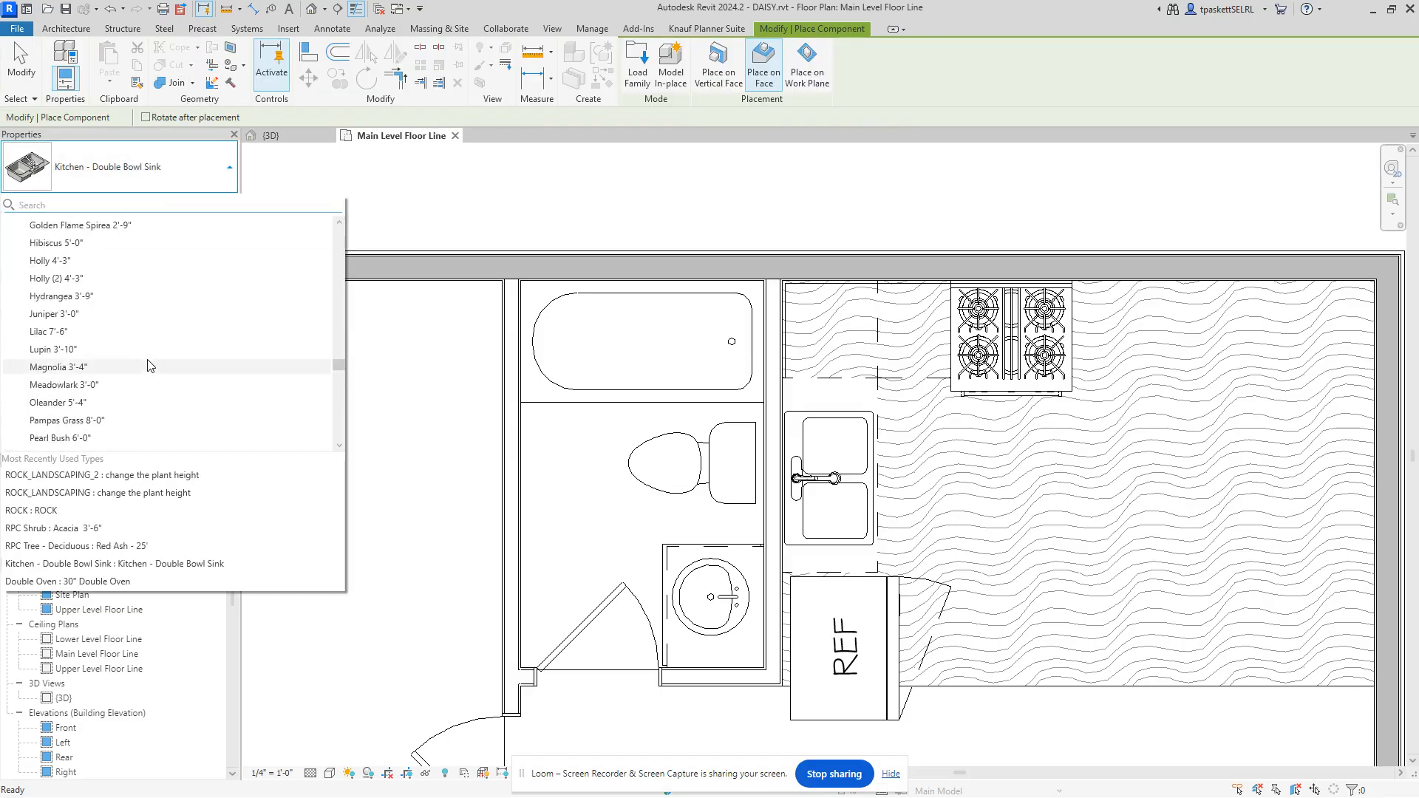
{"action": "scroll", "coordinate": [156, 380], "scroll_direction": "down", "scroll_amount": 10}
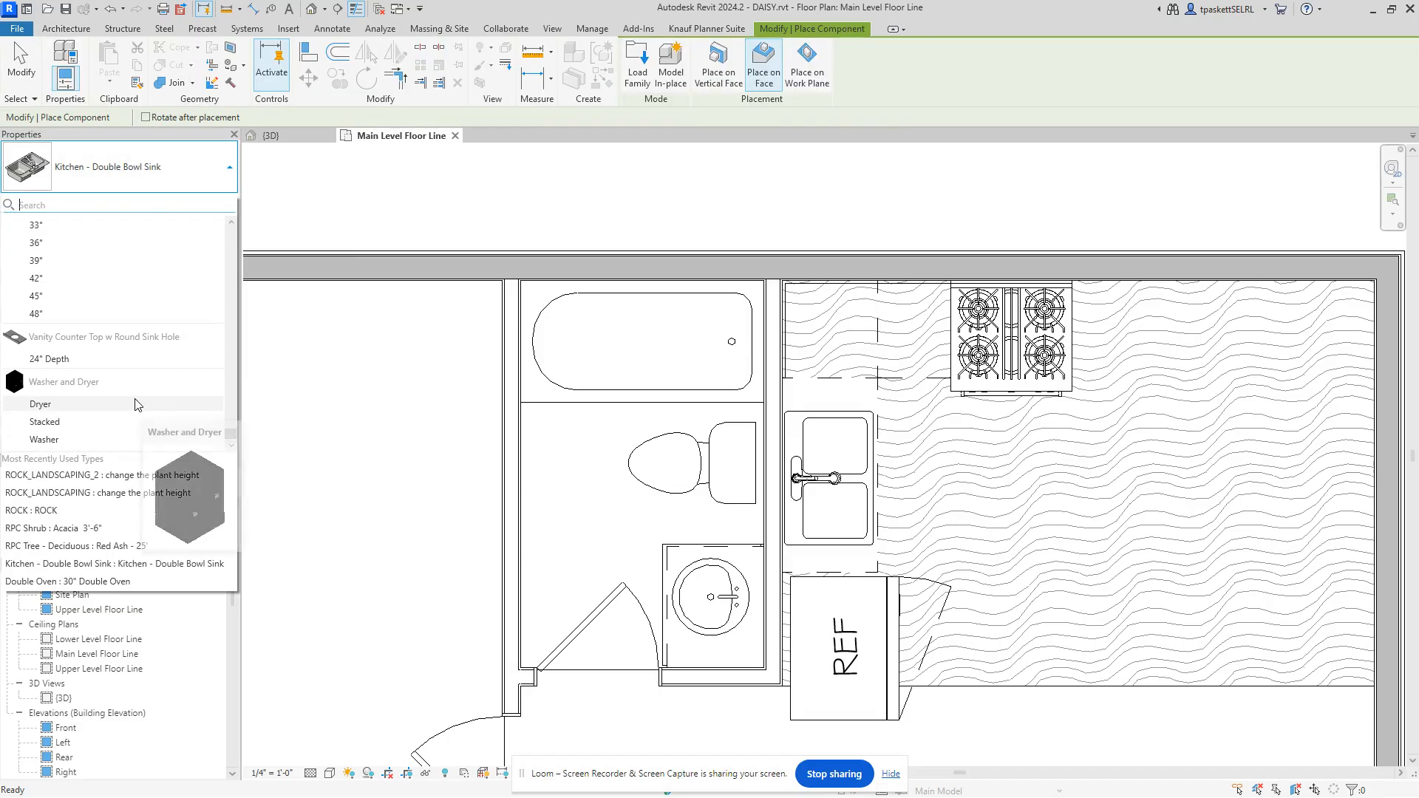
{"action": "scroll", "coordinate": [74, 391], "scroll_direction": "up", "scroll_amount": 3}
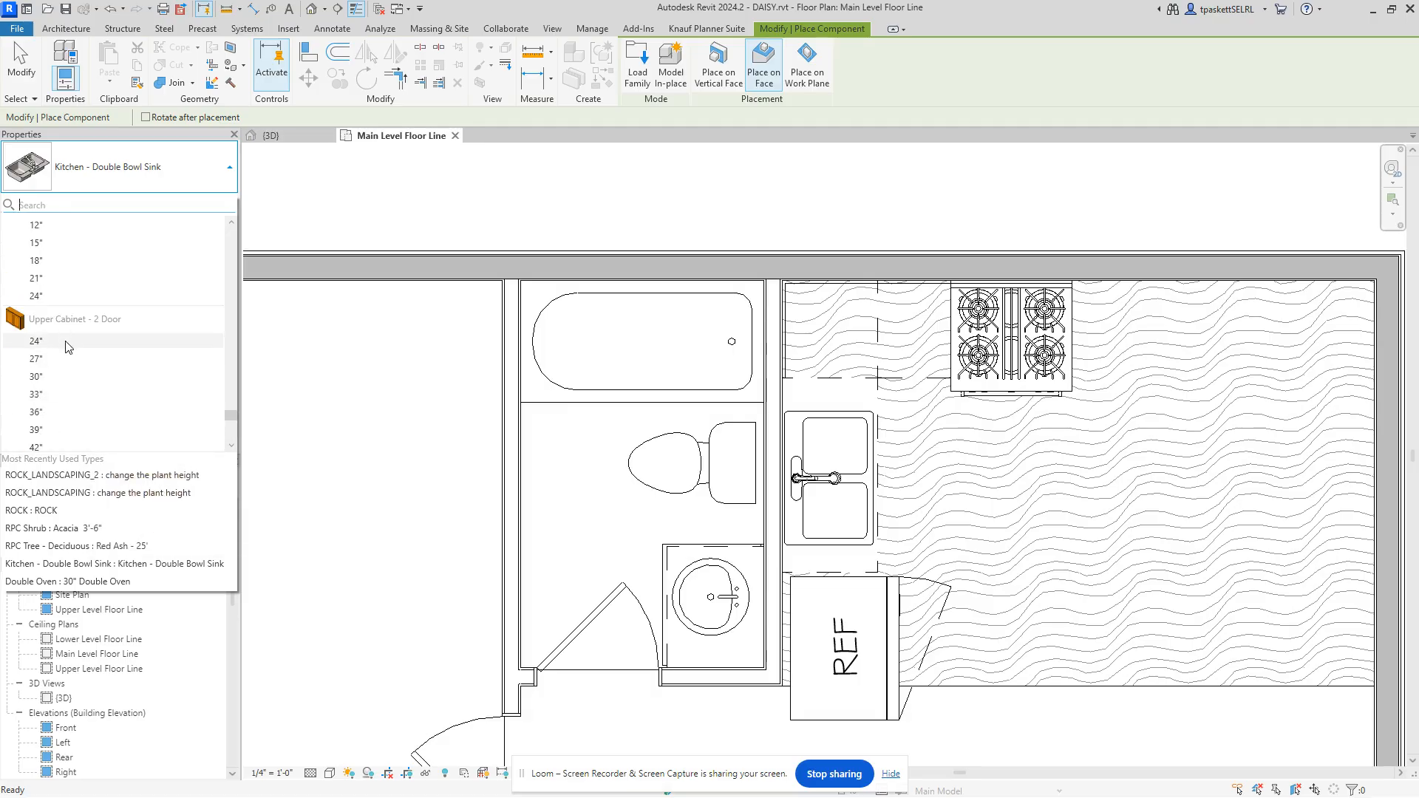
{"action": "scroll", "coordinate": [50, 359], "scroll_direction": "up", "scroll_amount": 2}
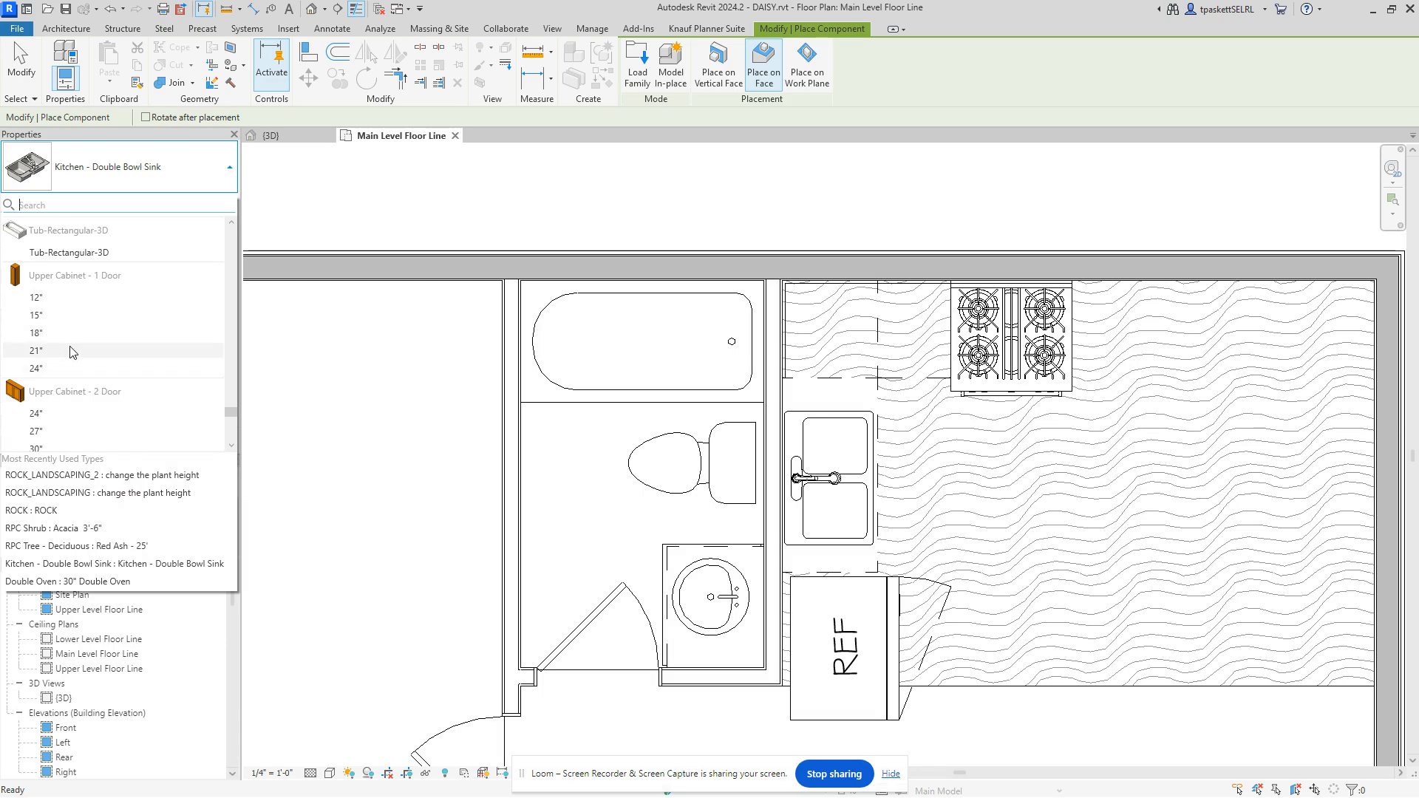
{"action": "mouse_move", "coordinate": [71, 351]}
{"action": "left_click", "coordinate": [42, 337]}
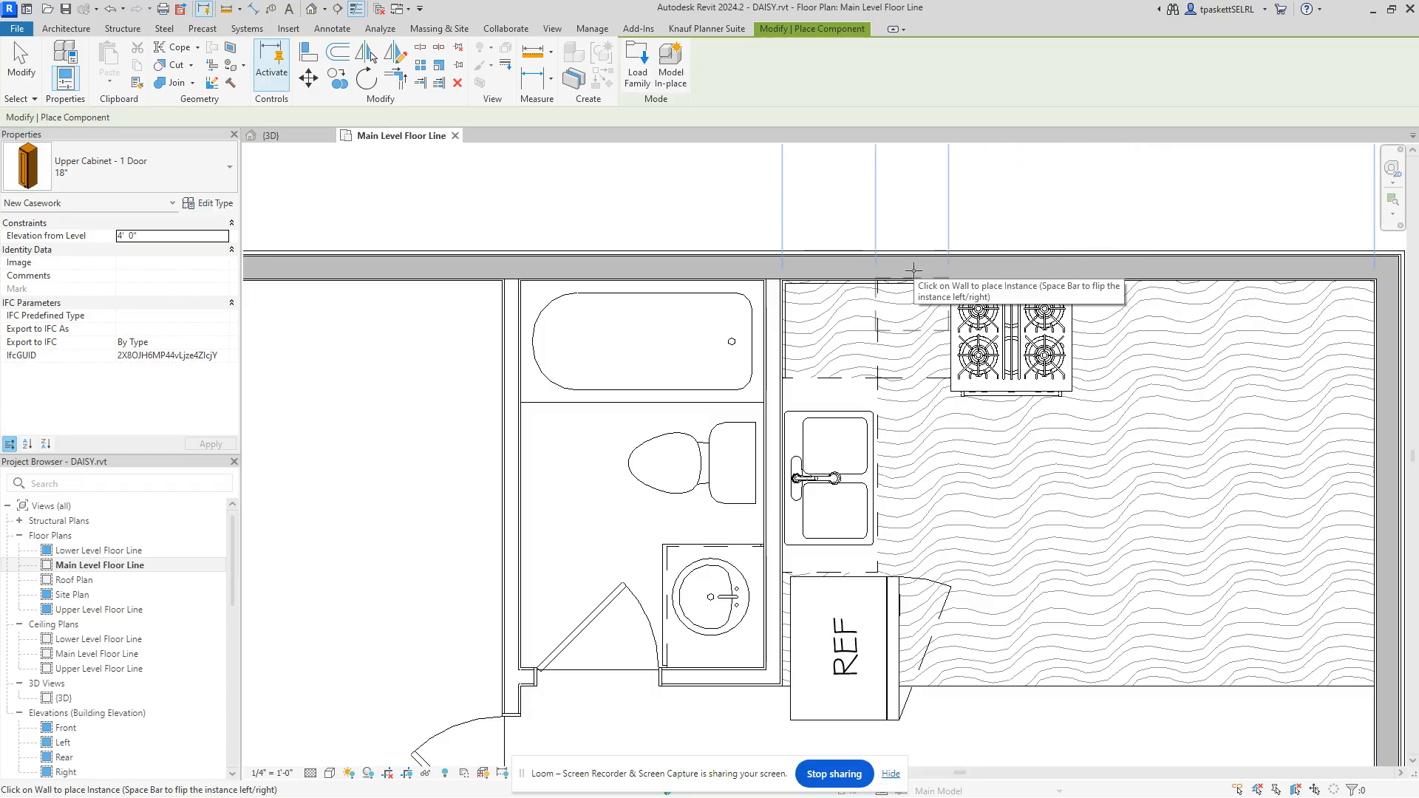
Step: Cancel placement and inspect the new 18" upper cabinet in the 3D view
{"action": "right_click", "coordinate": [936, 204]}
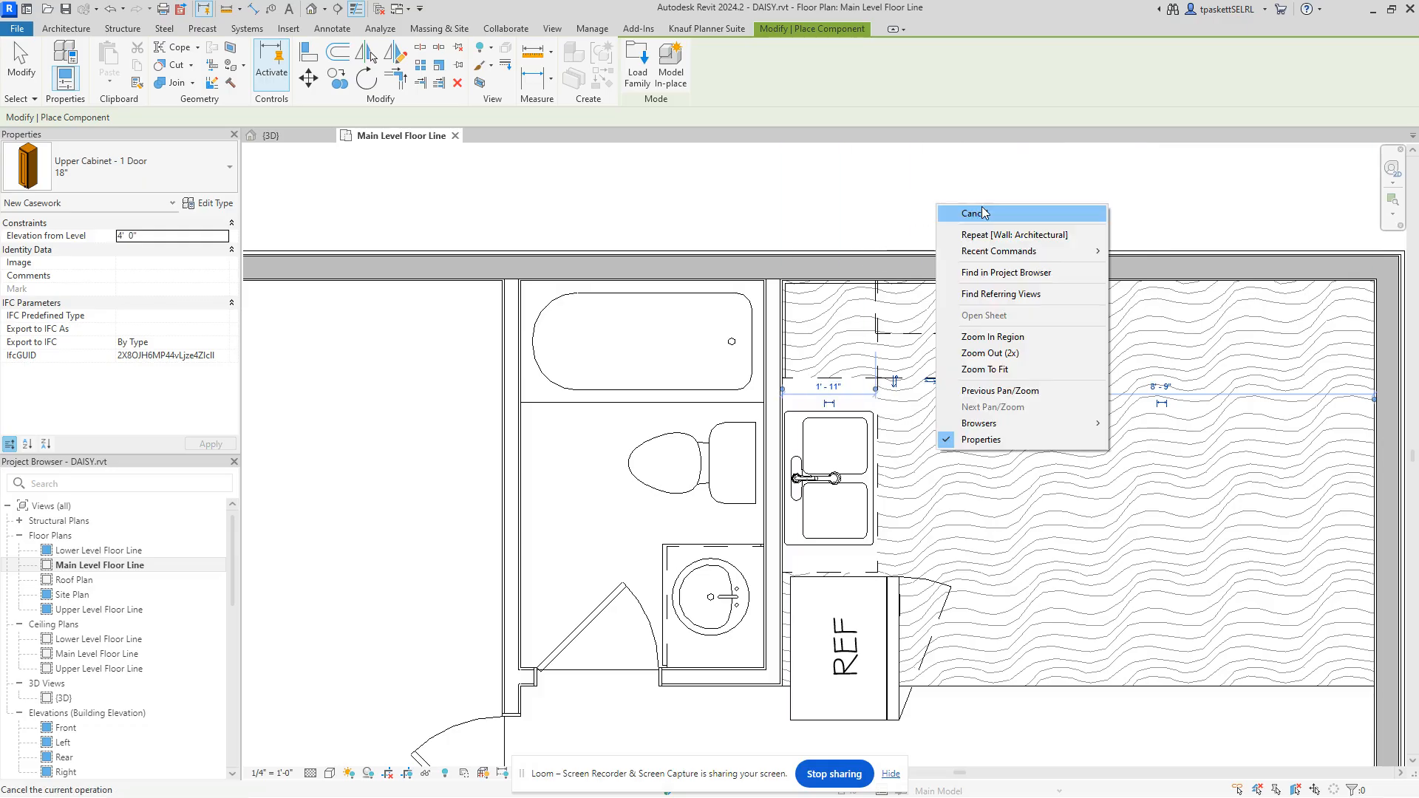
{"action": "left_click", "coordinate": [982, 213]}
{"action": "left_click", "coordinate": [271, 135]}
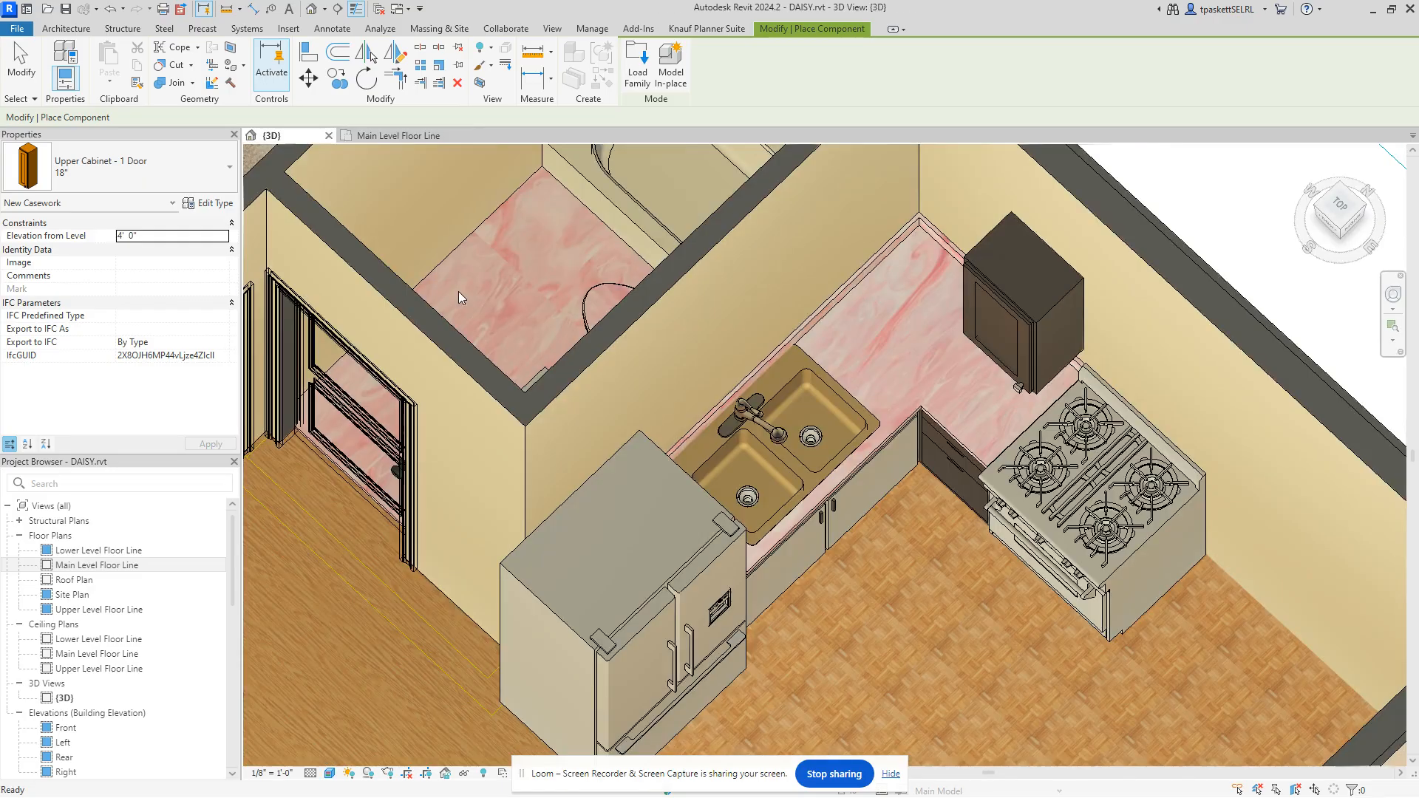
{"action": "scroll", "coordinate": [971, 319], "scroll_direction": "up", "scroll_amount": 8}
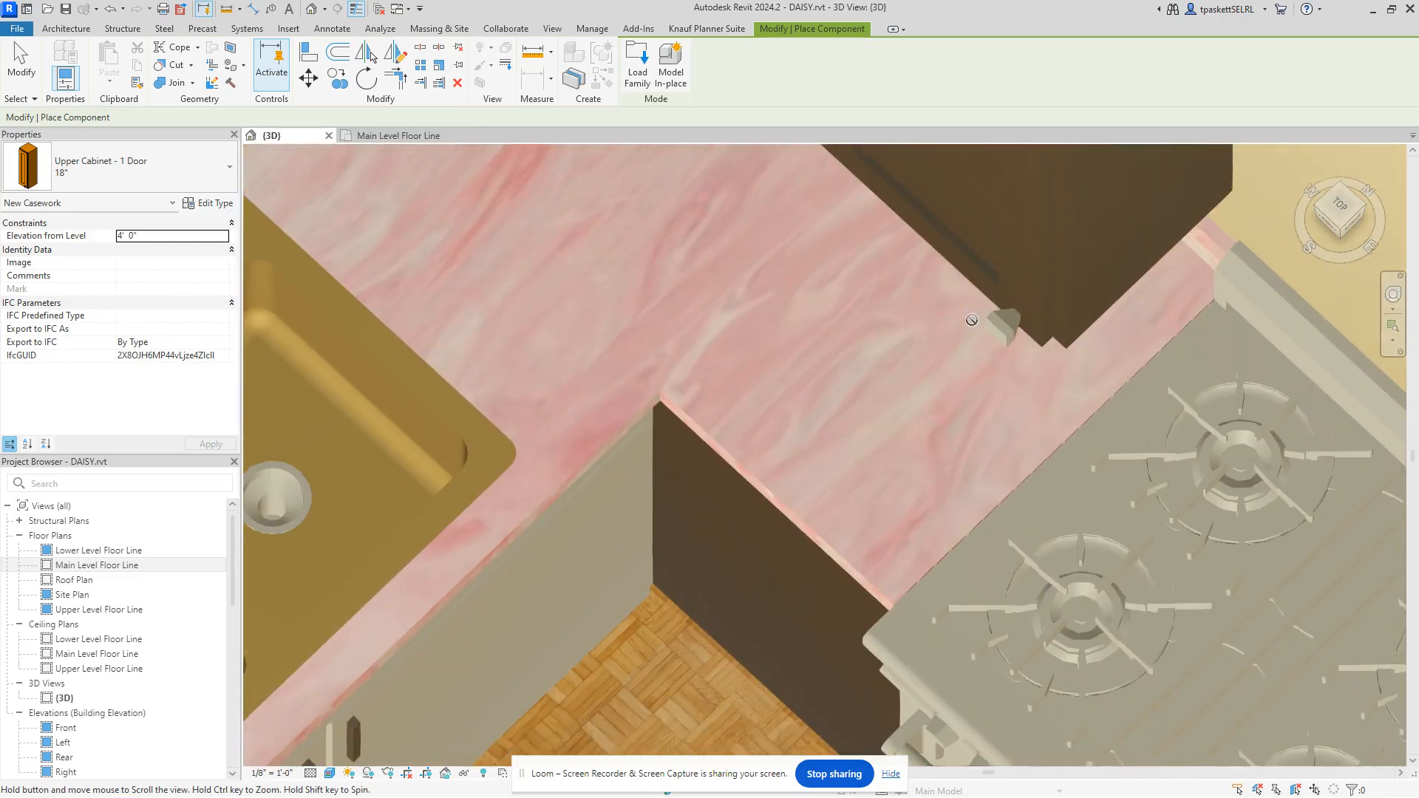
{"action": "scroll", "coordinate": [971, 320], "scroll_direction": "down", "scroll_amount": 4}
{"action": "key", "text": "Escape"}
{"action": "key", "text": "Escape"}
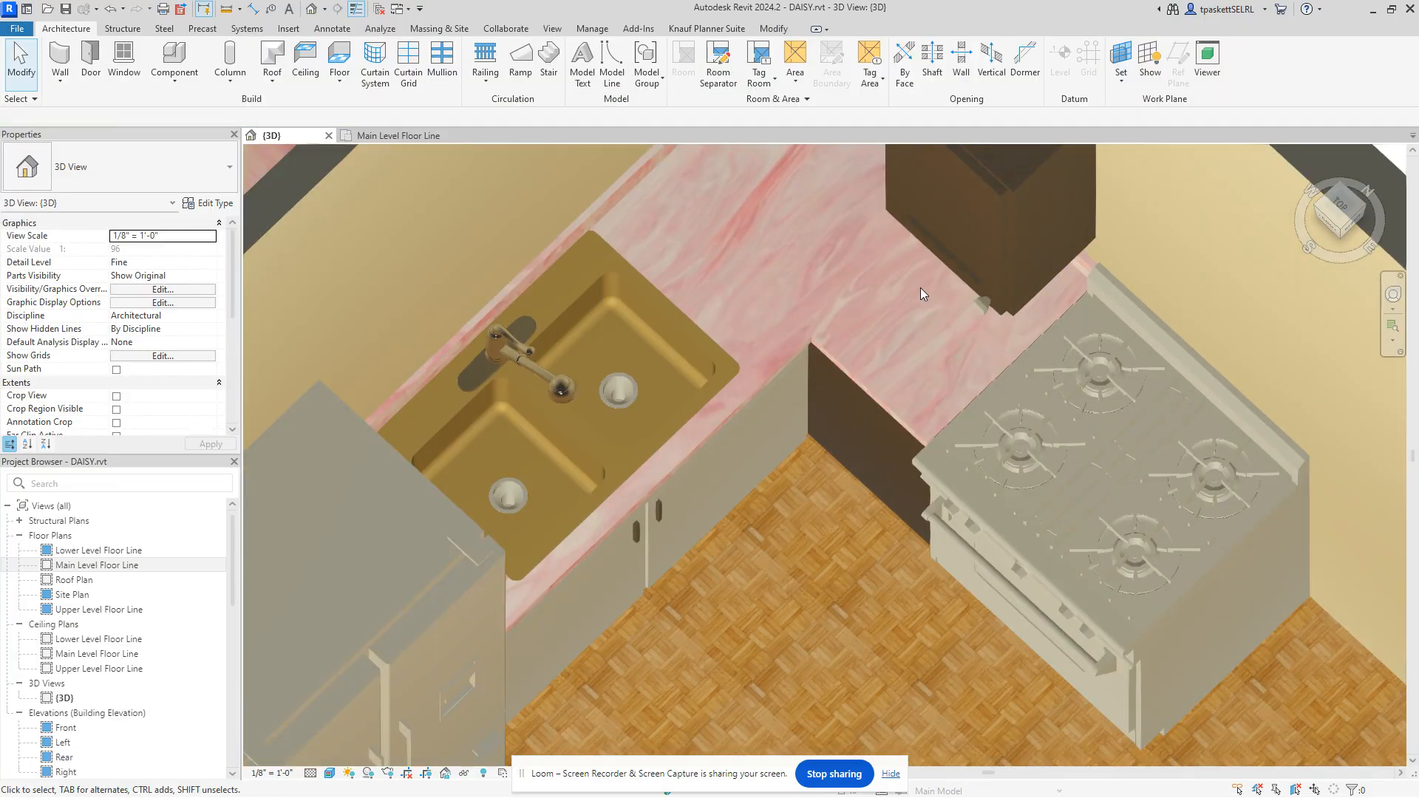
{"action": "scroll", "coordinate": [973, 252], "scroll_direction": "down", "scroll_amount": 3}
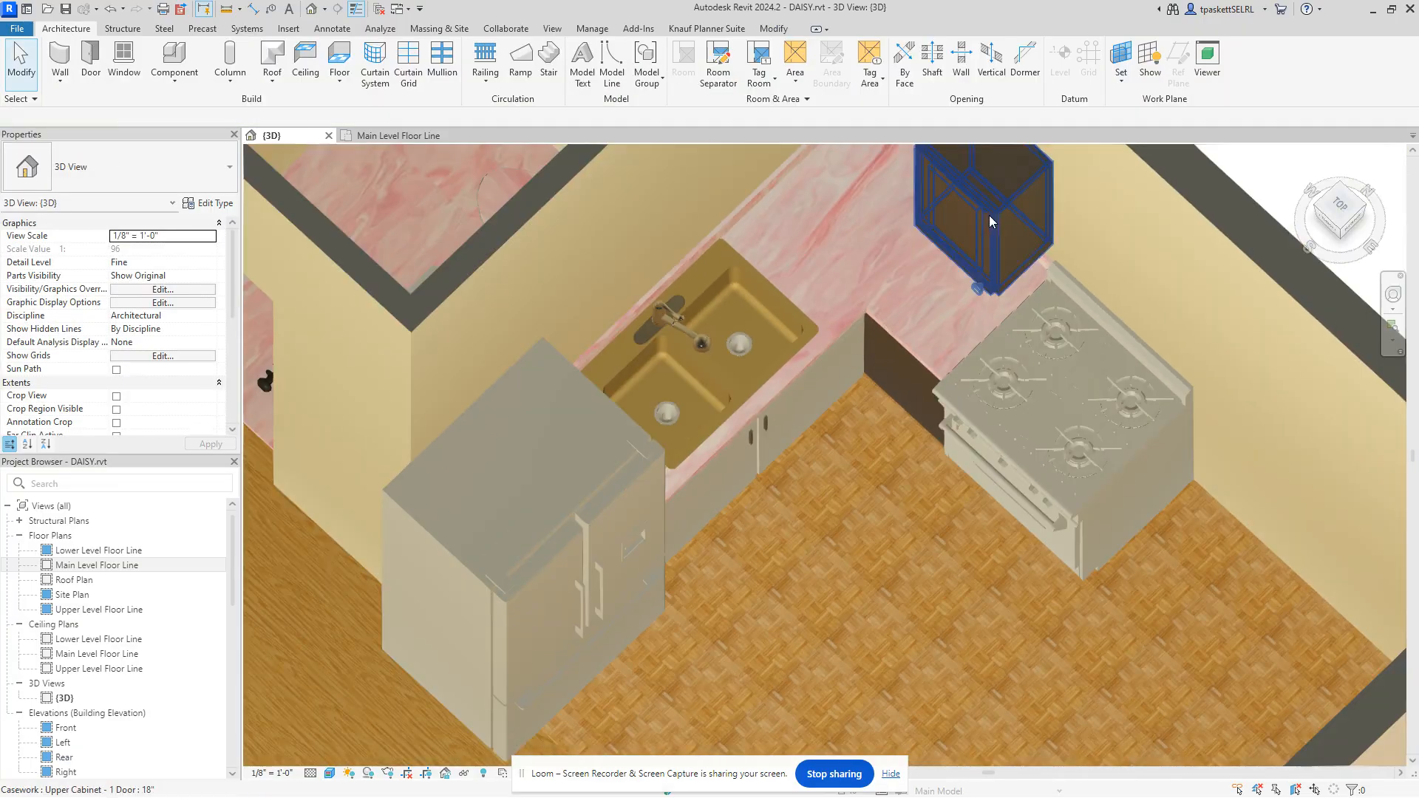
{"action": "left_click", "coordinate": [989, 215]}
{"action": "scroll", "coordinate": [949, 312], "scroll_direction": "down", "scroll_amount": 3}
{"action": "middle_click_drag", "start_coordinate": [960, 335], "coordinate": [963, 368]}
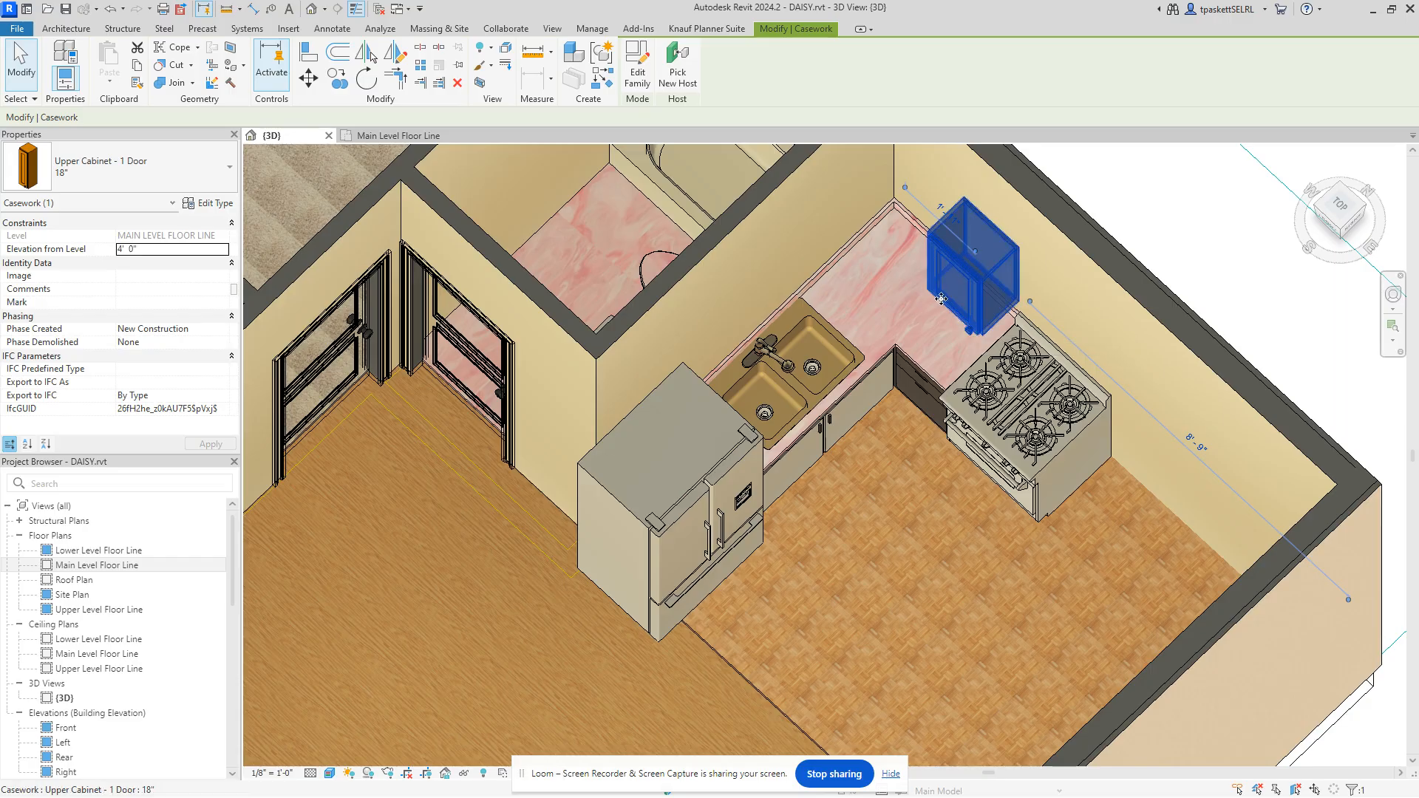
Step: Recheck the cabinet in 3D, then return to the Main Level plan and clear the selection
{"action": "left_click", "coordinate": [404, 141]}
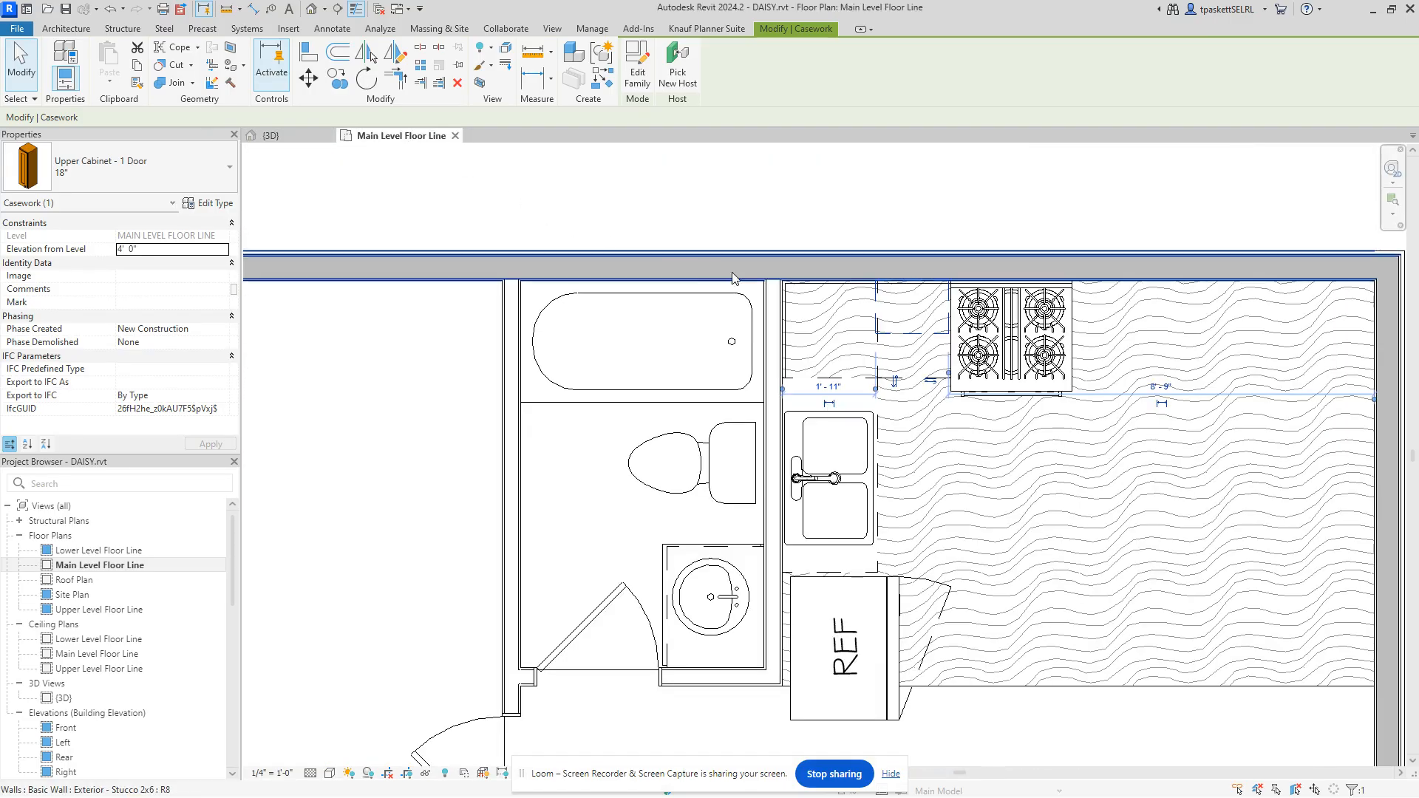
{"action": "scroll", "coordinate": [919, 365], "scroll_direction": "up", "scroll_amount": 1}
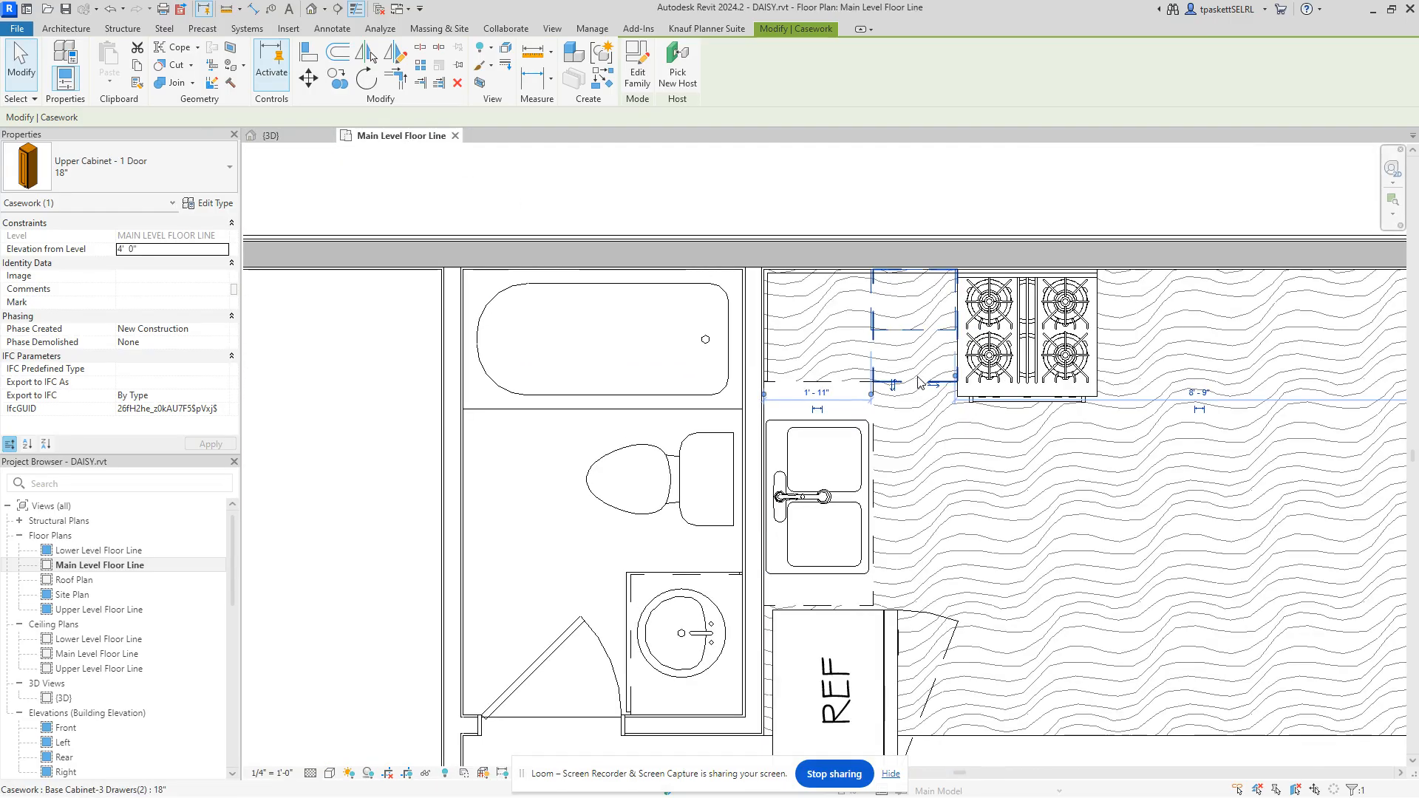
{"action": "scroll", "coordinate": [918, 366], "scroll_direction": "up", "scroll_amount": 3}
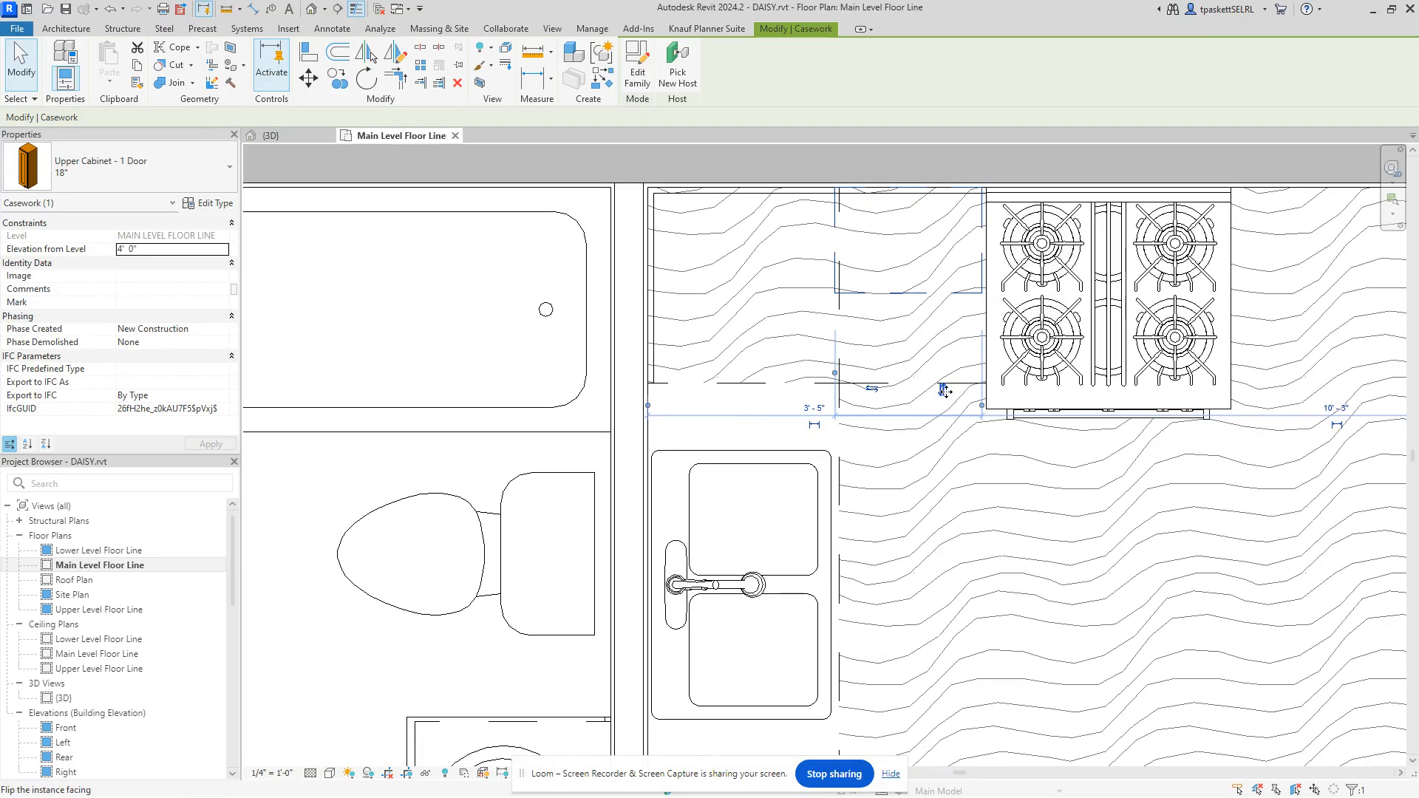
{"action": "left_click", "coordinate": [303, 139]}
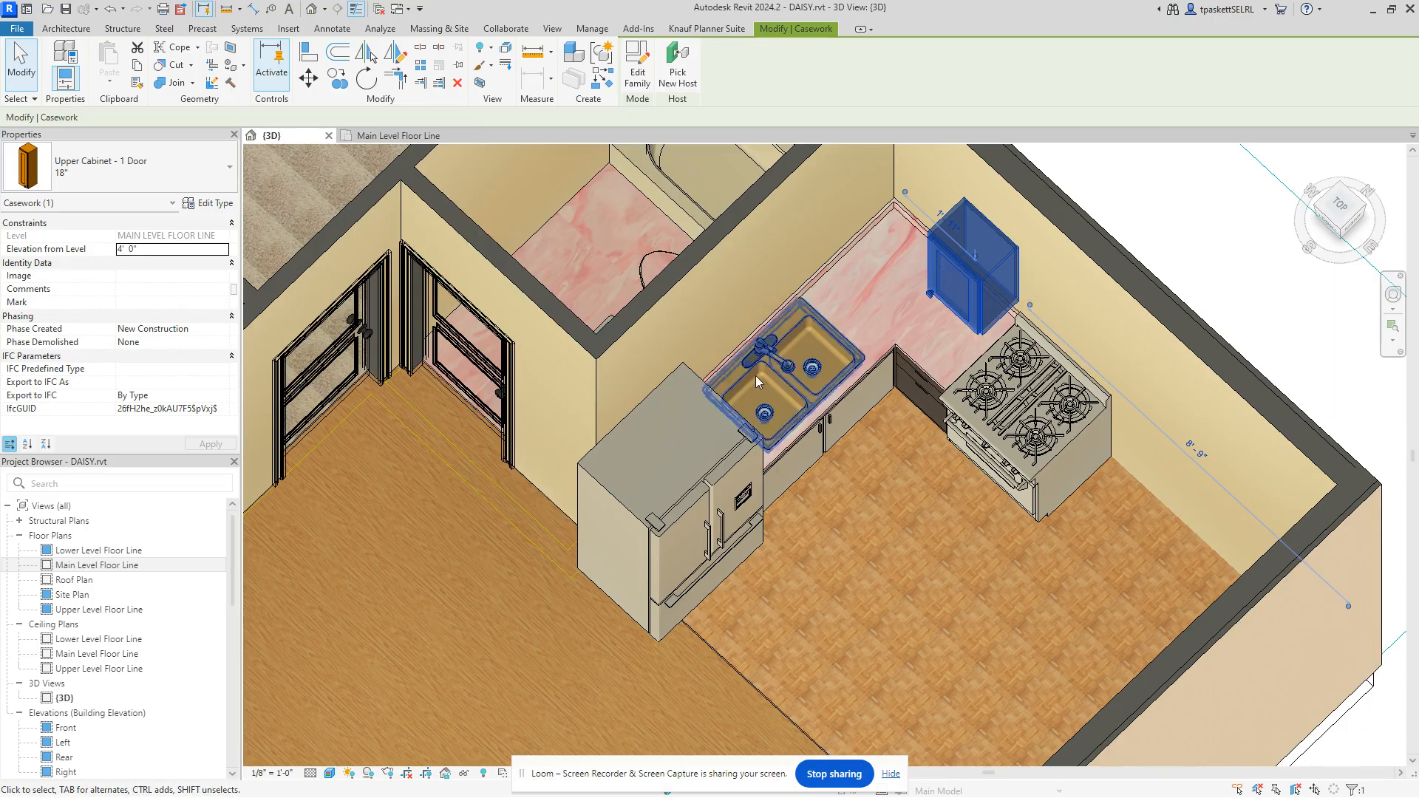
{"action": "left_click", "coordinate": [383, 136]}
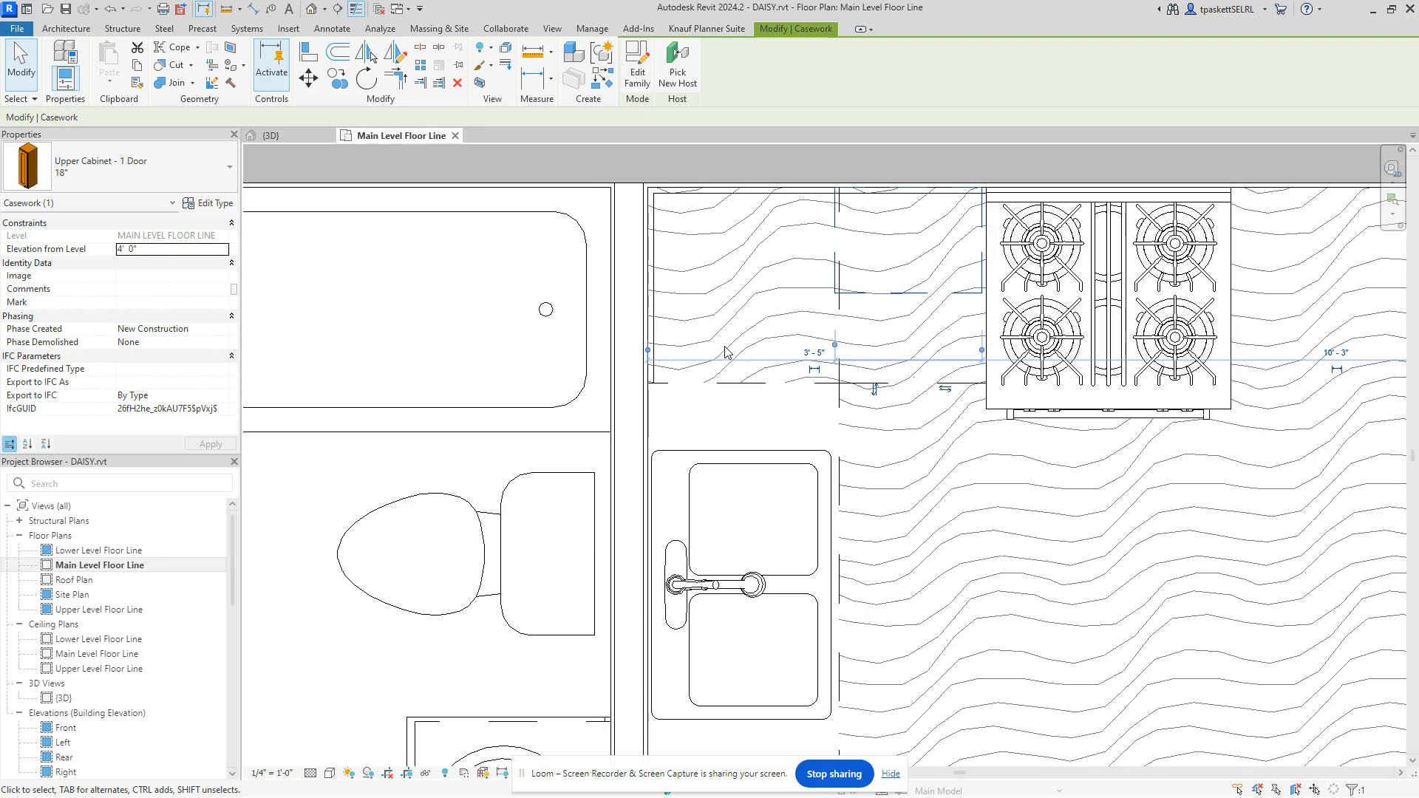
{"action": "left_click", "coordinate": [731, 324]}
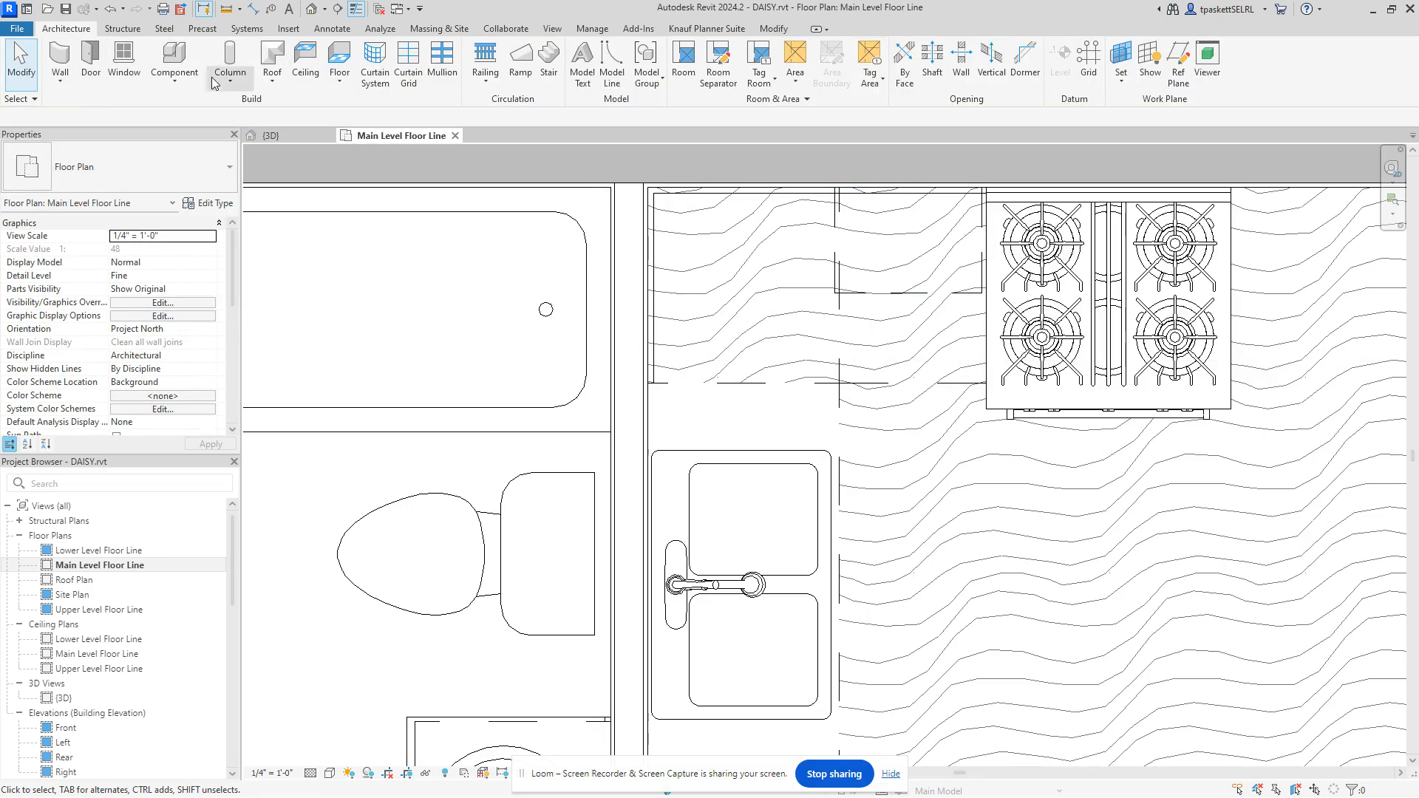
Step: Load Upper Cabinet-Sliding Double Door-Wall.rfa from Casework > Wall Cabinets for the component
{"action": "left_click", "coordinate": [174, 59]}
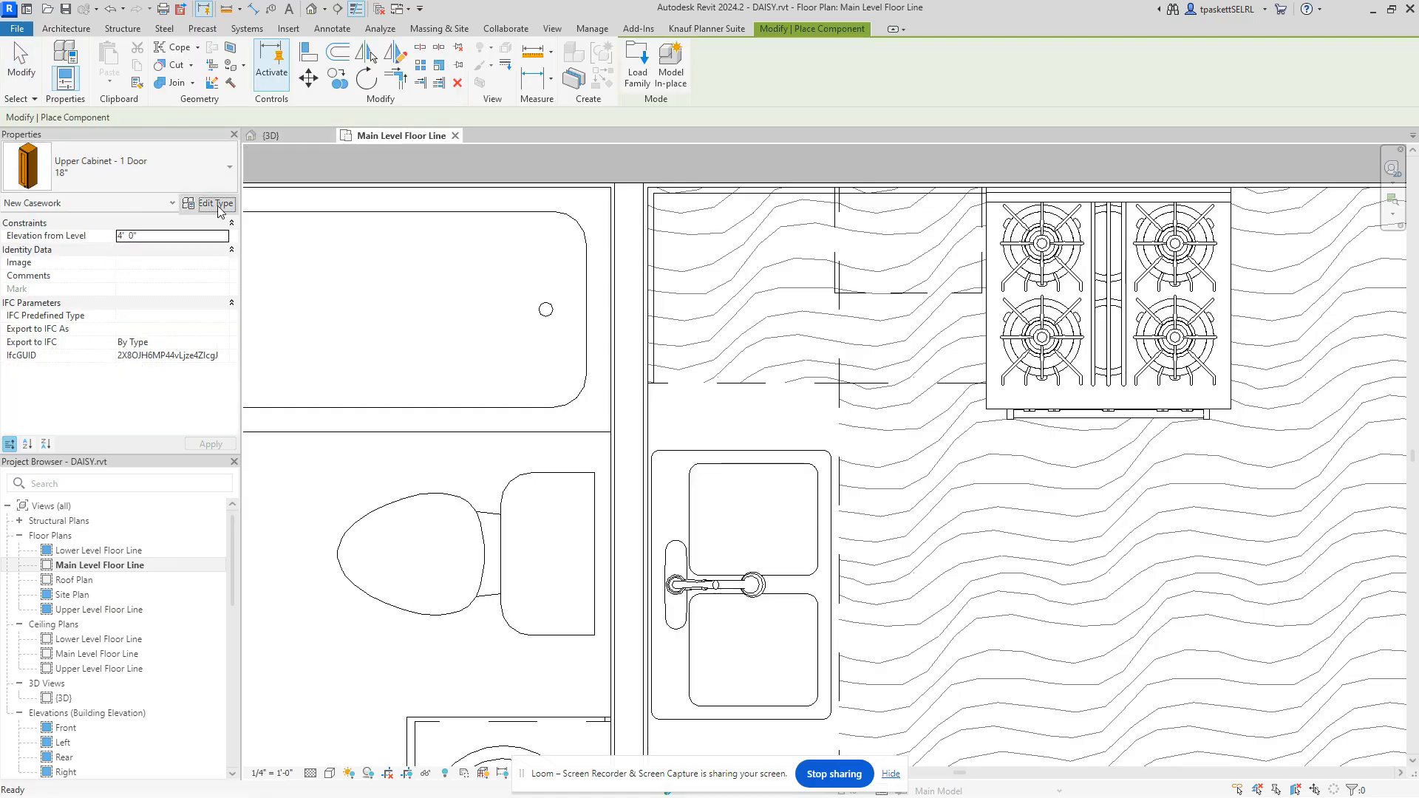
{"action": "left_click", "coordinate": [1116, 101]}
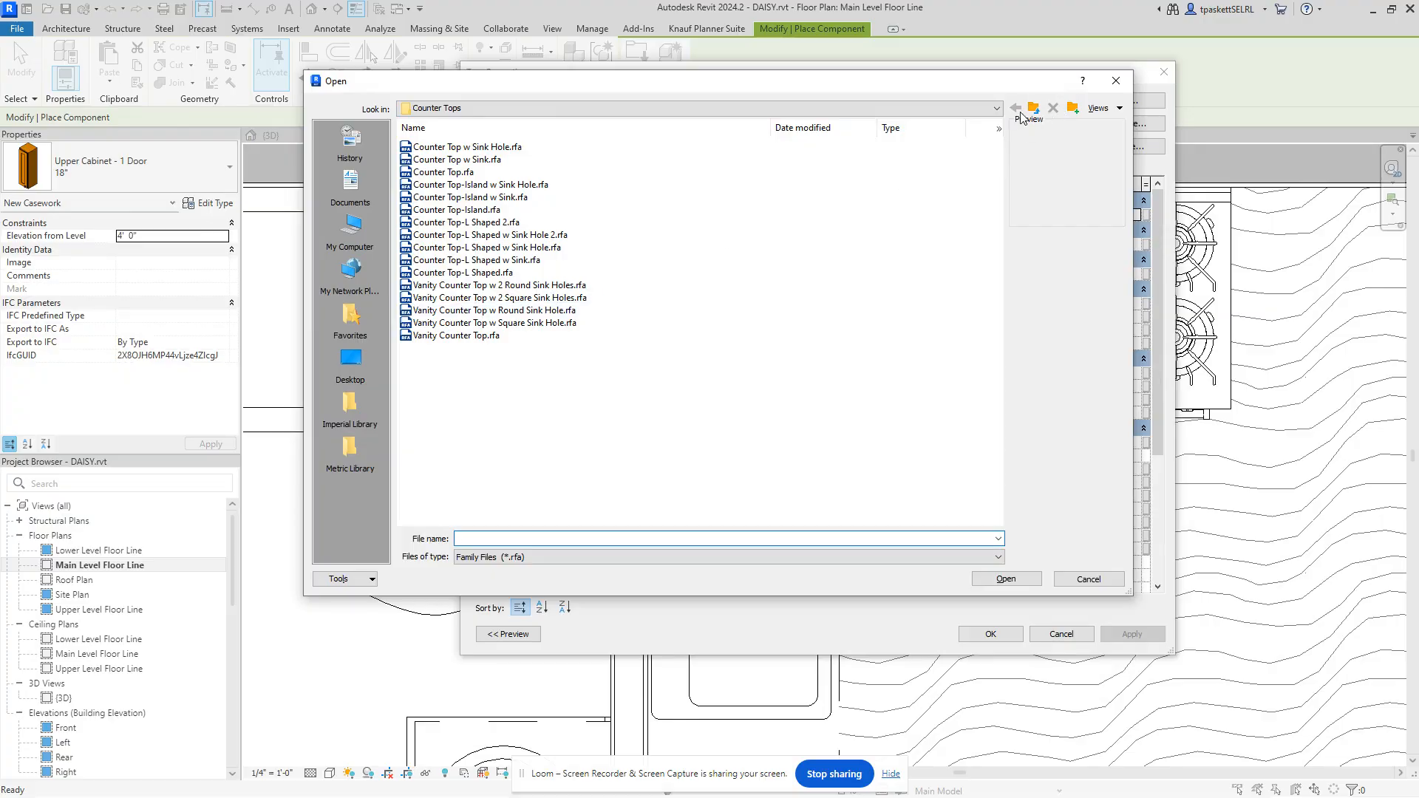
{"action": "left_click", "coordinate": [1032, 111]}
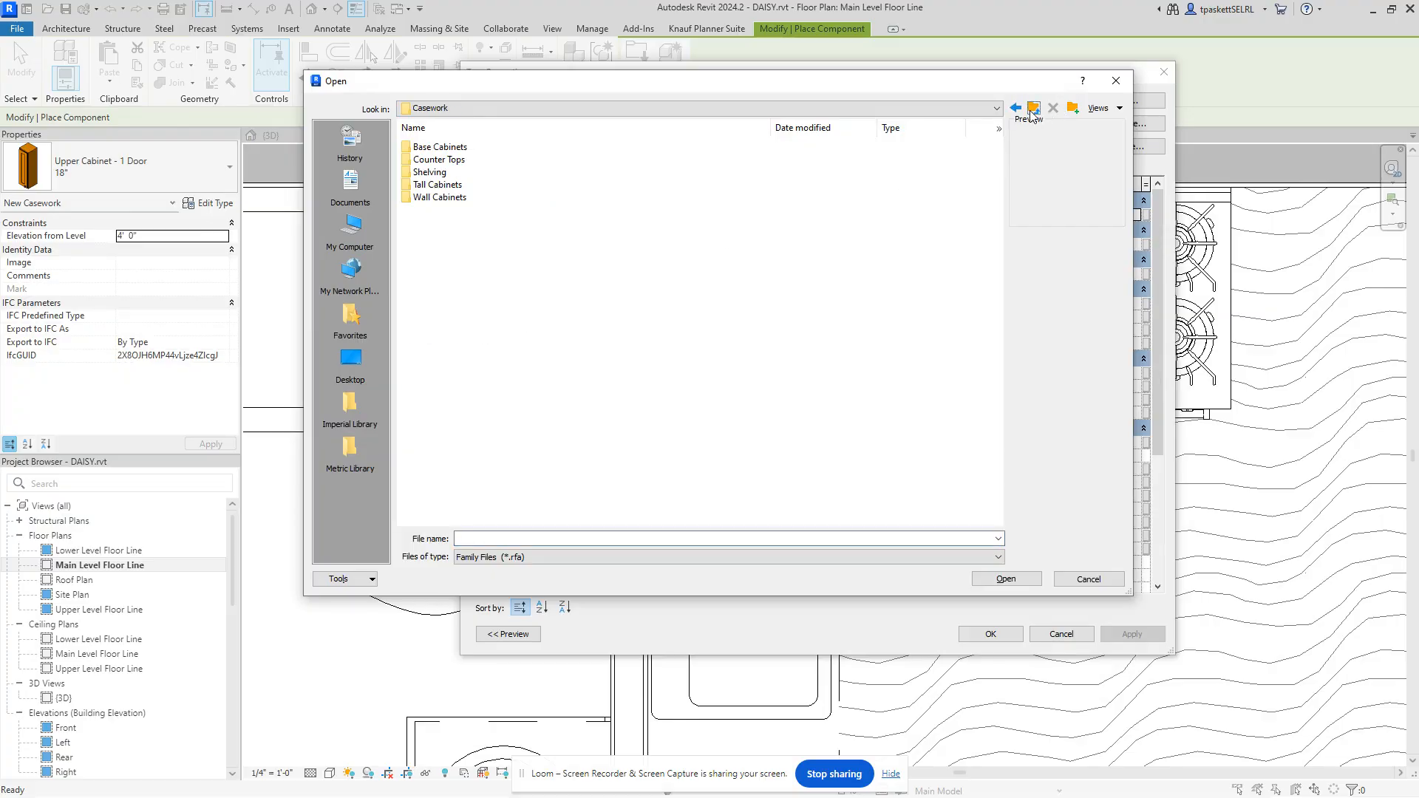
{"action": "double_click", "coordinate": [425, 198]}
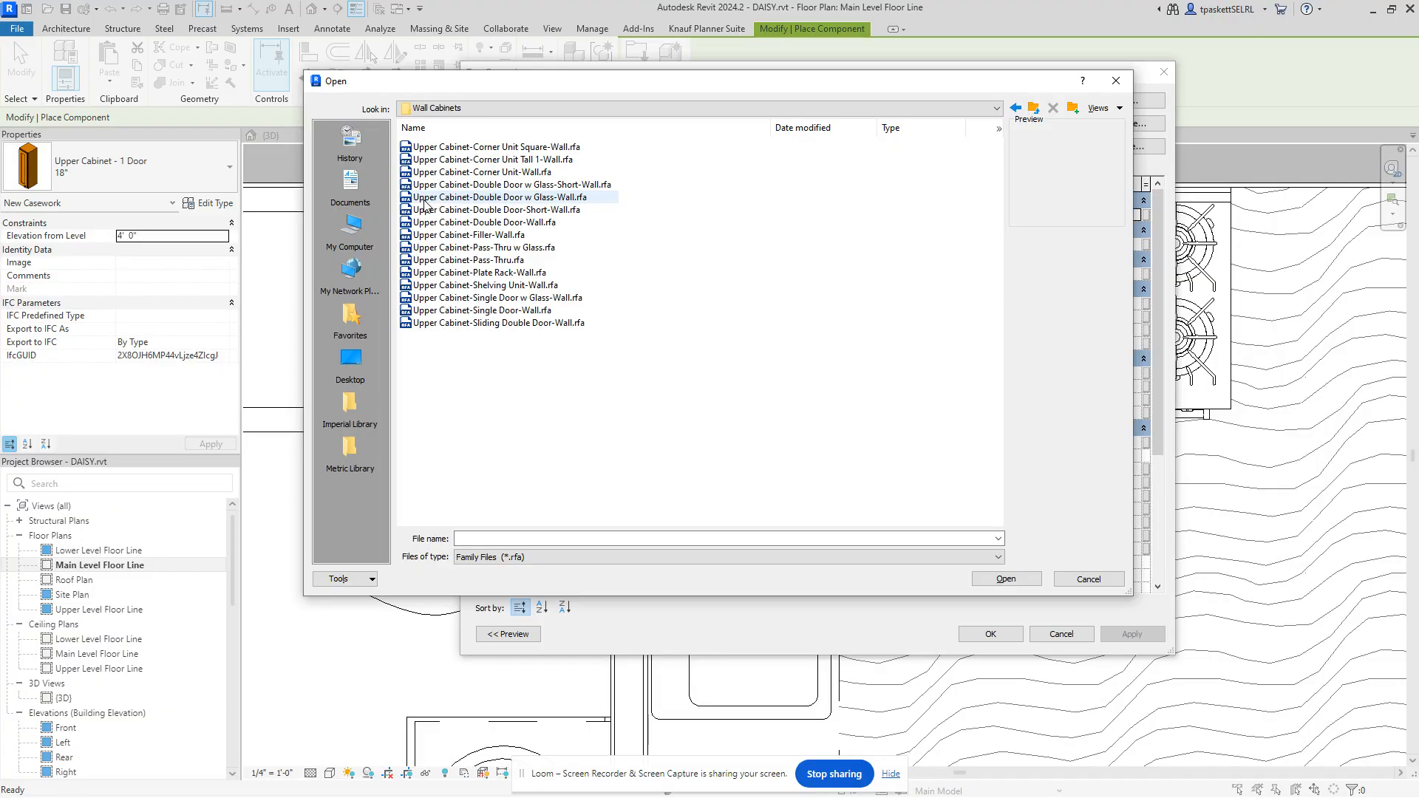
{"action": "left_click", "coordinate": [459, 160]}
{"action": "left_click", "coordinate": [458, 211]}
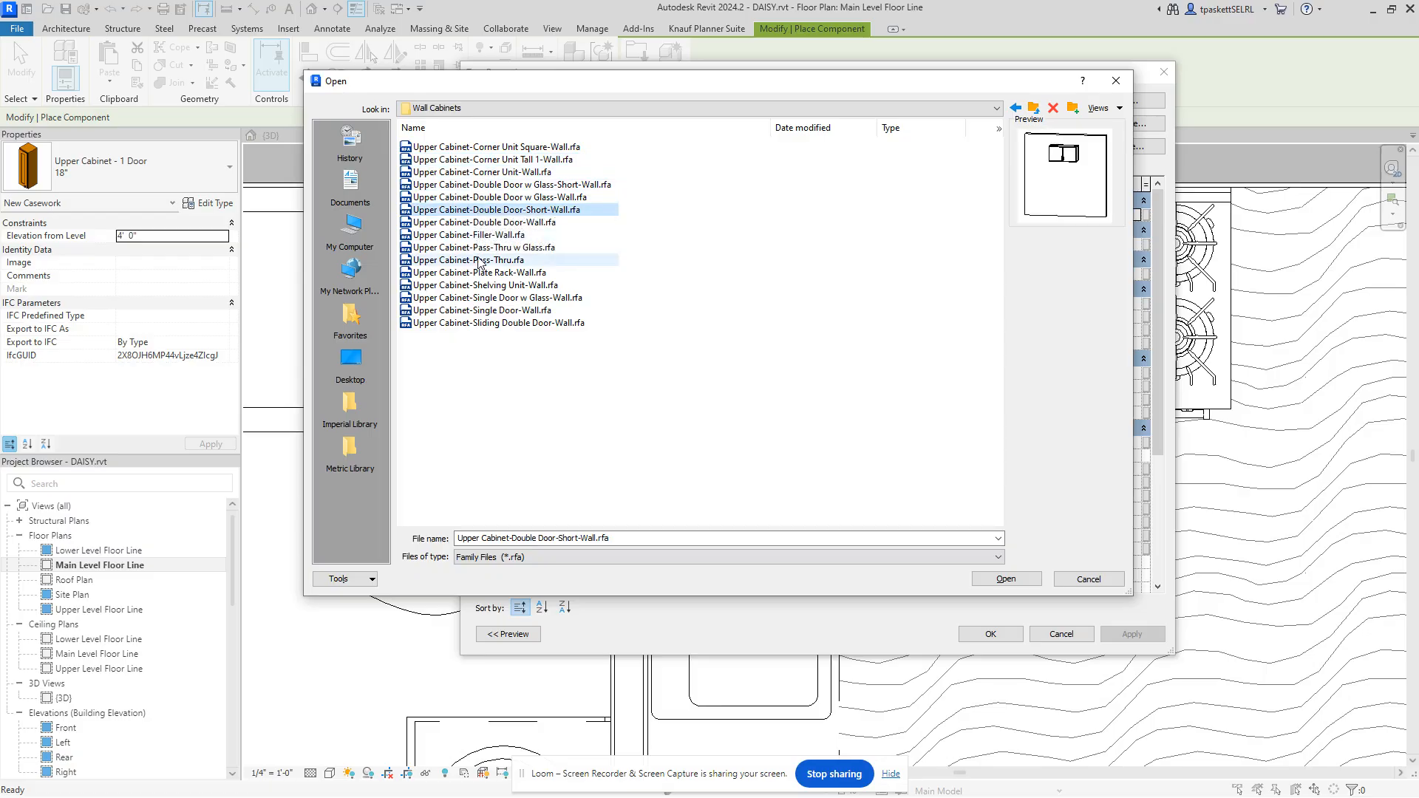
{"action": "left_click", "coordinate": [485, 187]}
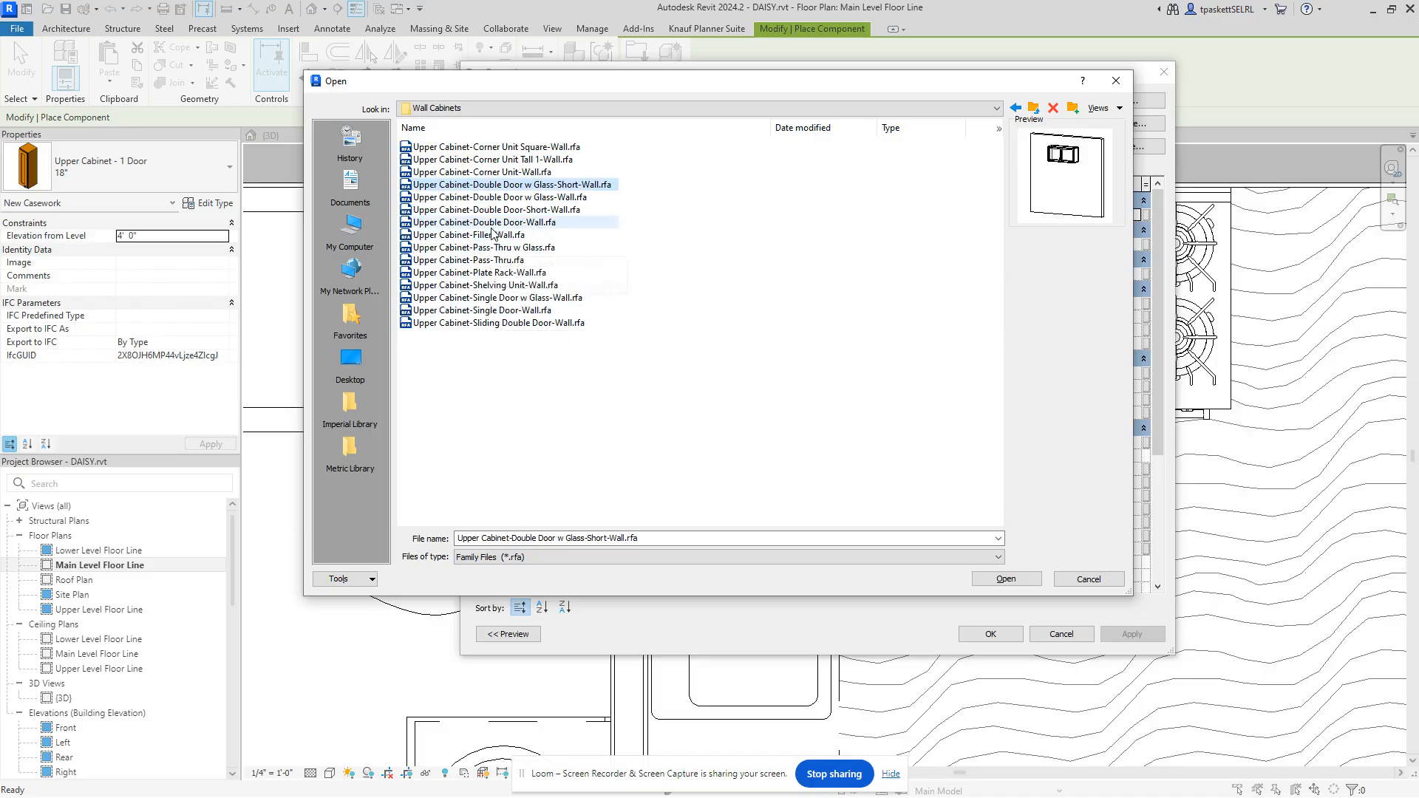
{"action": "left_click", "coordinate": [503, 160]}
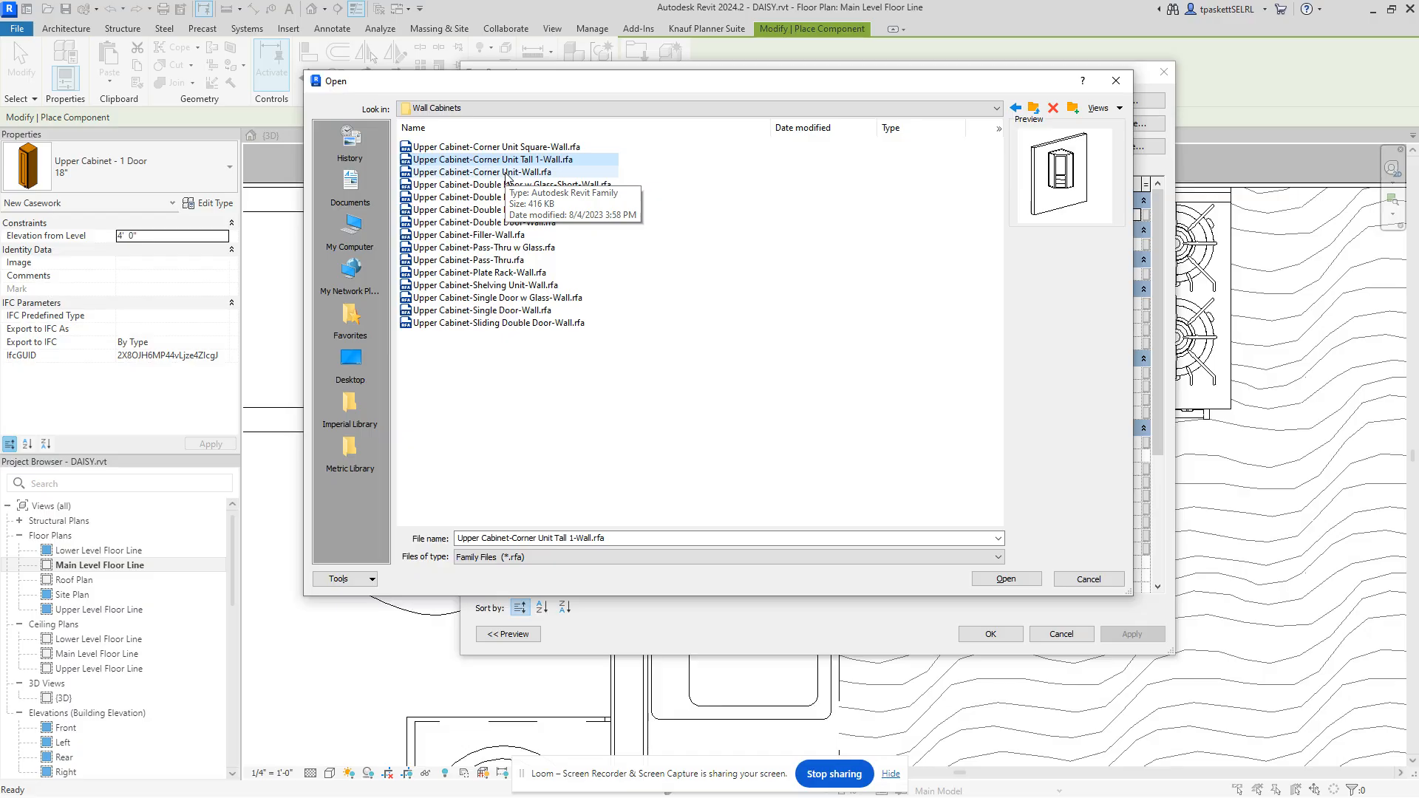
{"action": "left_click", "coordinate": [493, 324]}
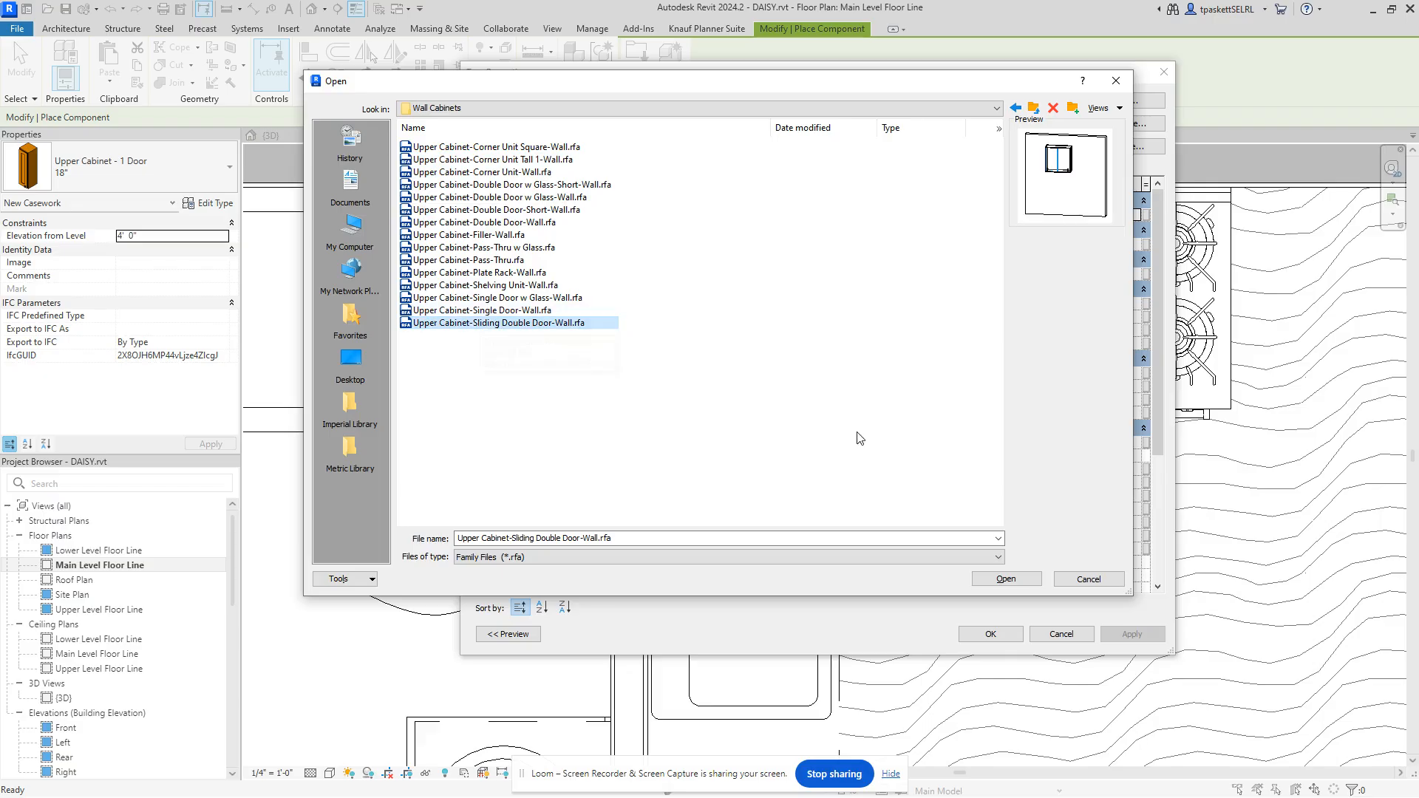
{"action": "left_click", "coordinate": [1006, 579]}
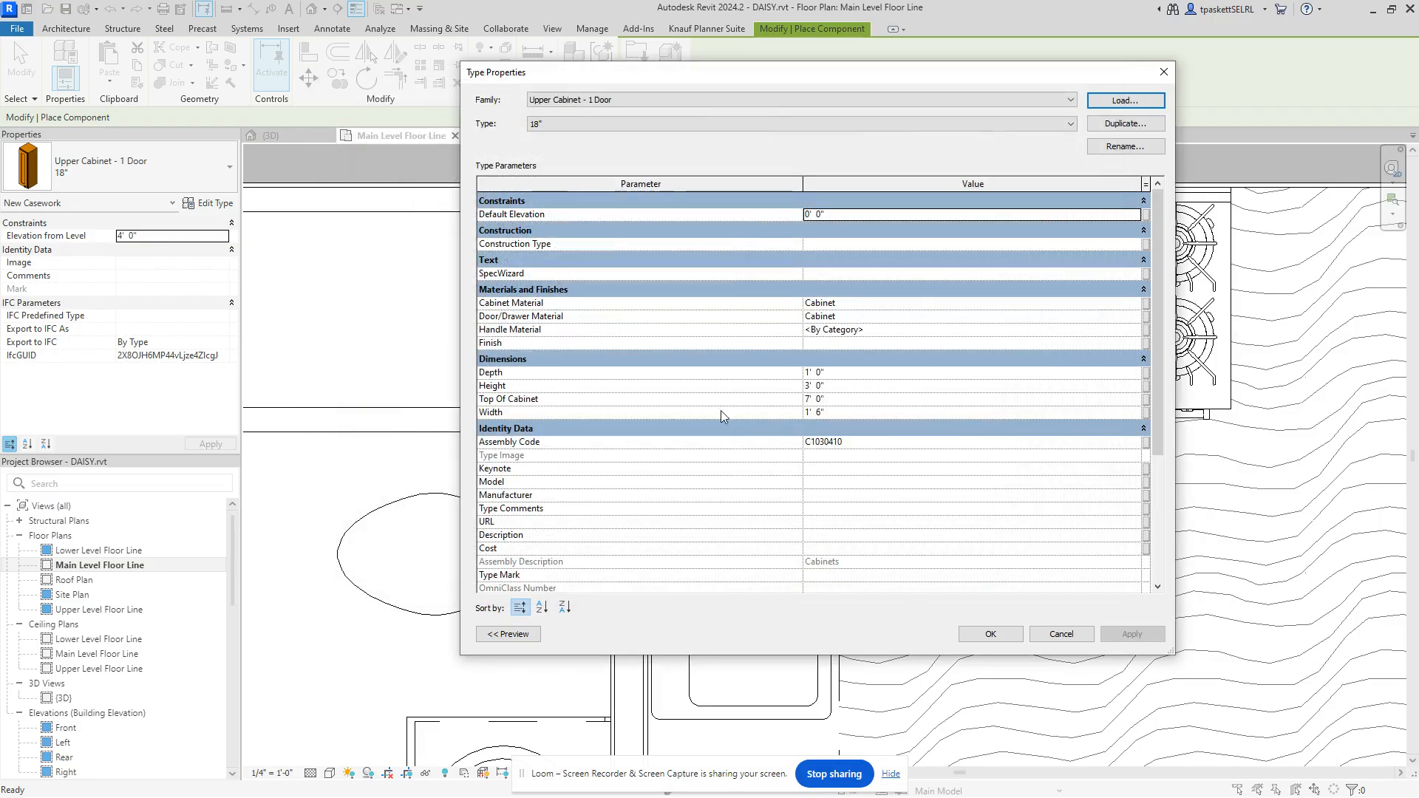
Step: Place the 18" x 30" x 12" sliding double-door cabinet above the refrigerator, then view it in 3D
{"action": "left_click", "coordinate": [991, 634]}
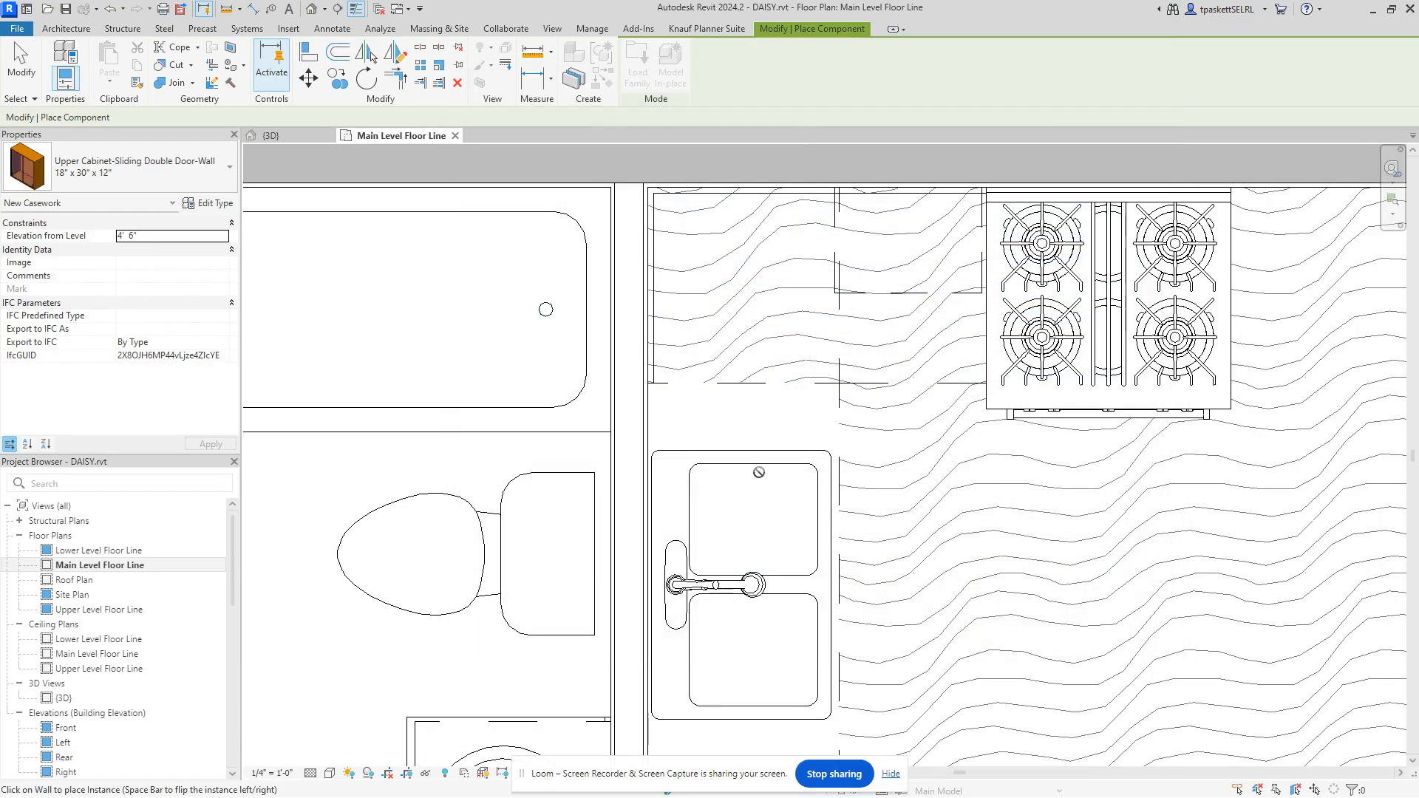
{"action": "scroll", "coordinate": [877, 580], "scroll_direction": "down", "scroll_amount": 3}
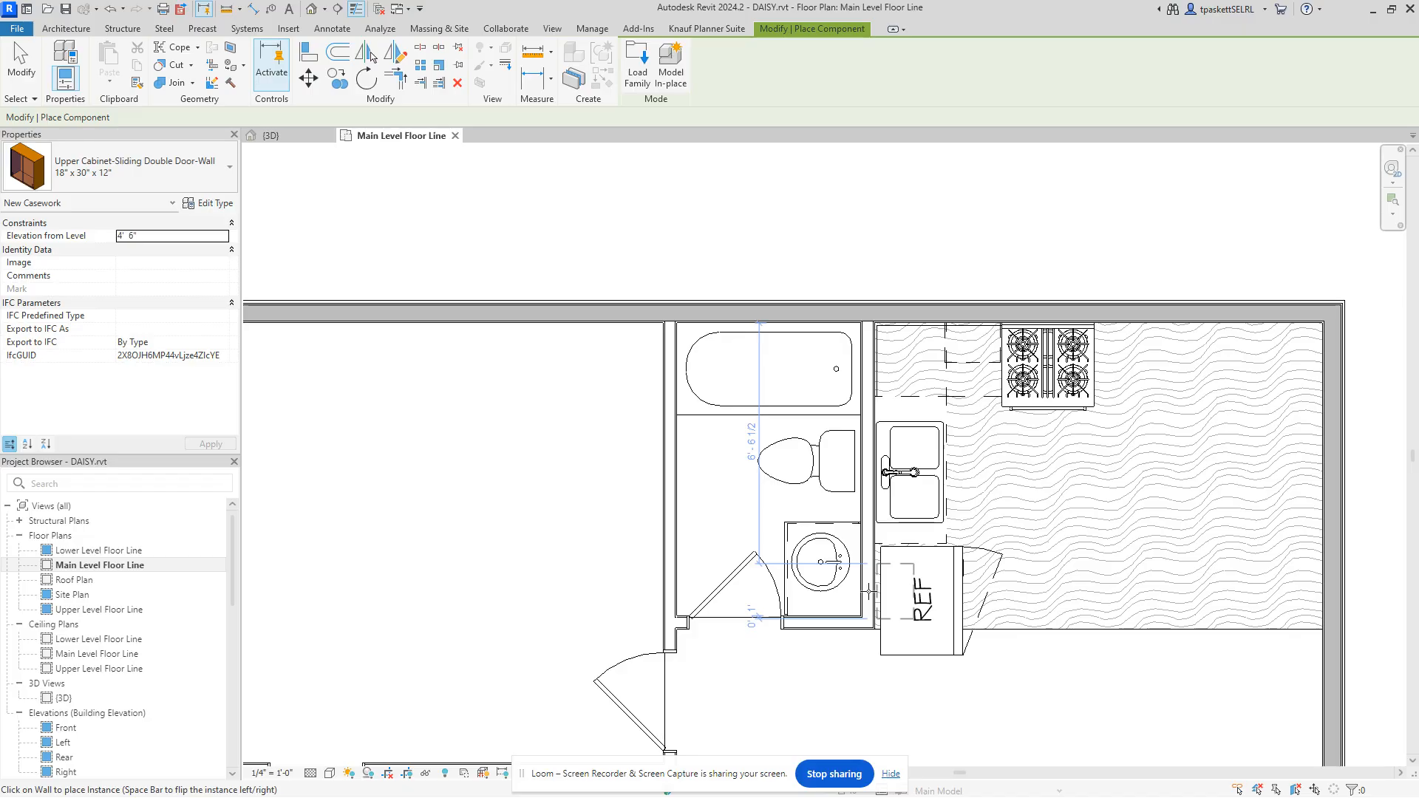
{"action": "right_click", "coordinate": [824, 247]}
{"action": "left_click", "coordinate": [861, 256]}
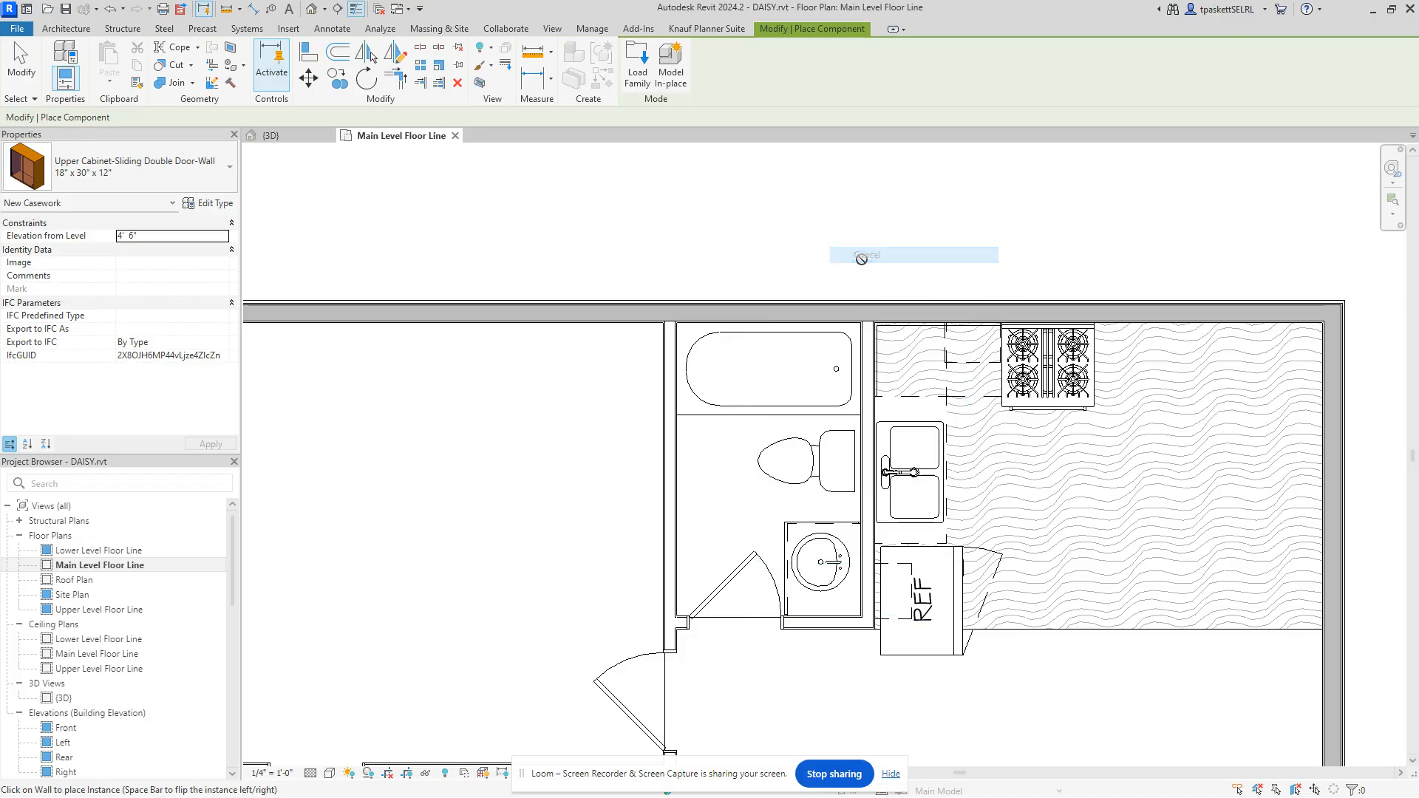
{"action": "left_click", "coordinate": [305, 136]}
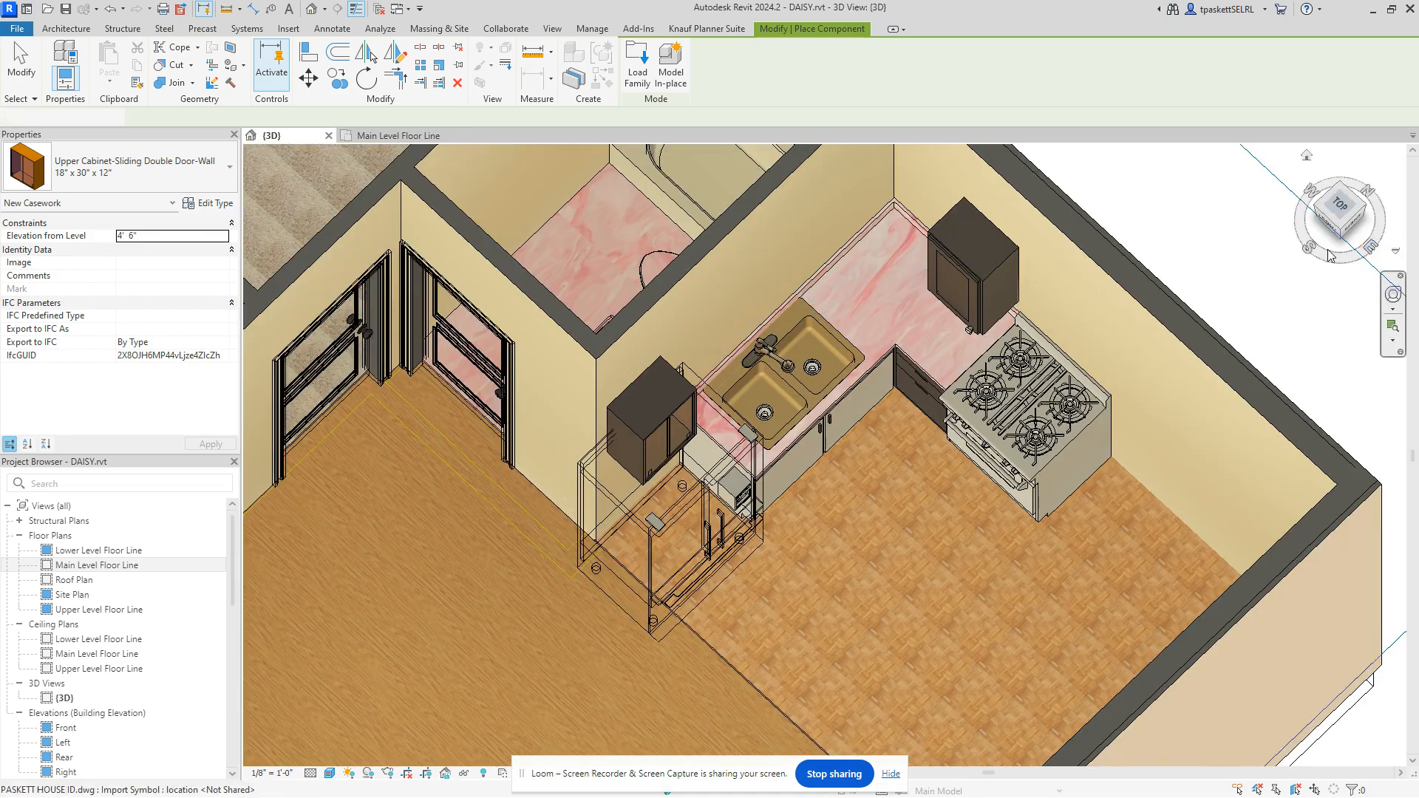
Step: Turn the 3D view to the RIGHT face and hide the exterior stucco wall in this view
{"action": "left_click_drag", "start_coordinate": [1344, 225], "coordinate": [1324, 217]}
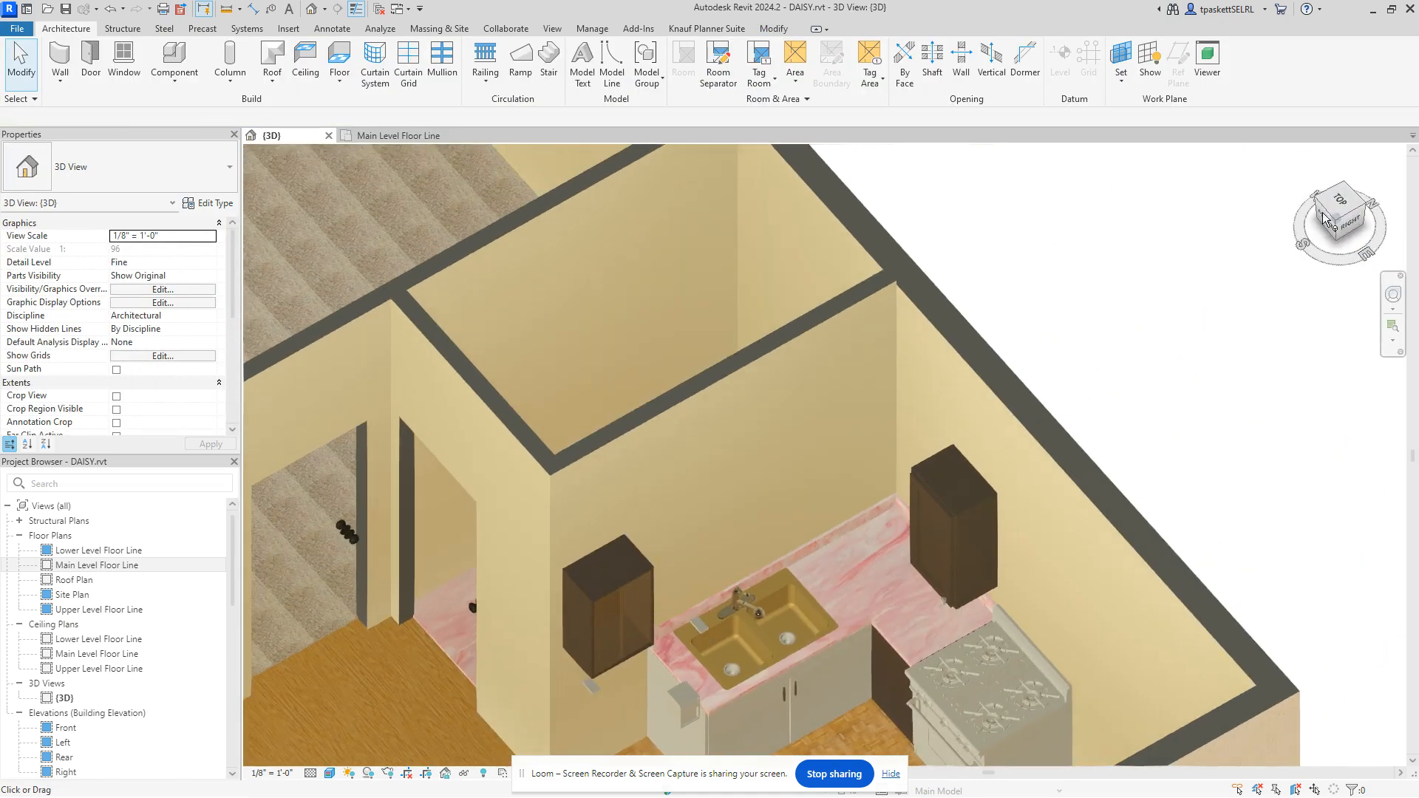
{"action": "left_click", "coordinate": [1354, 226]}
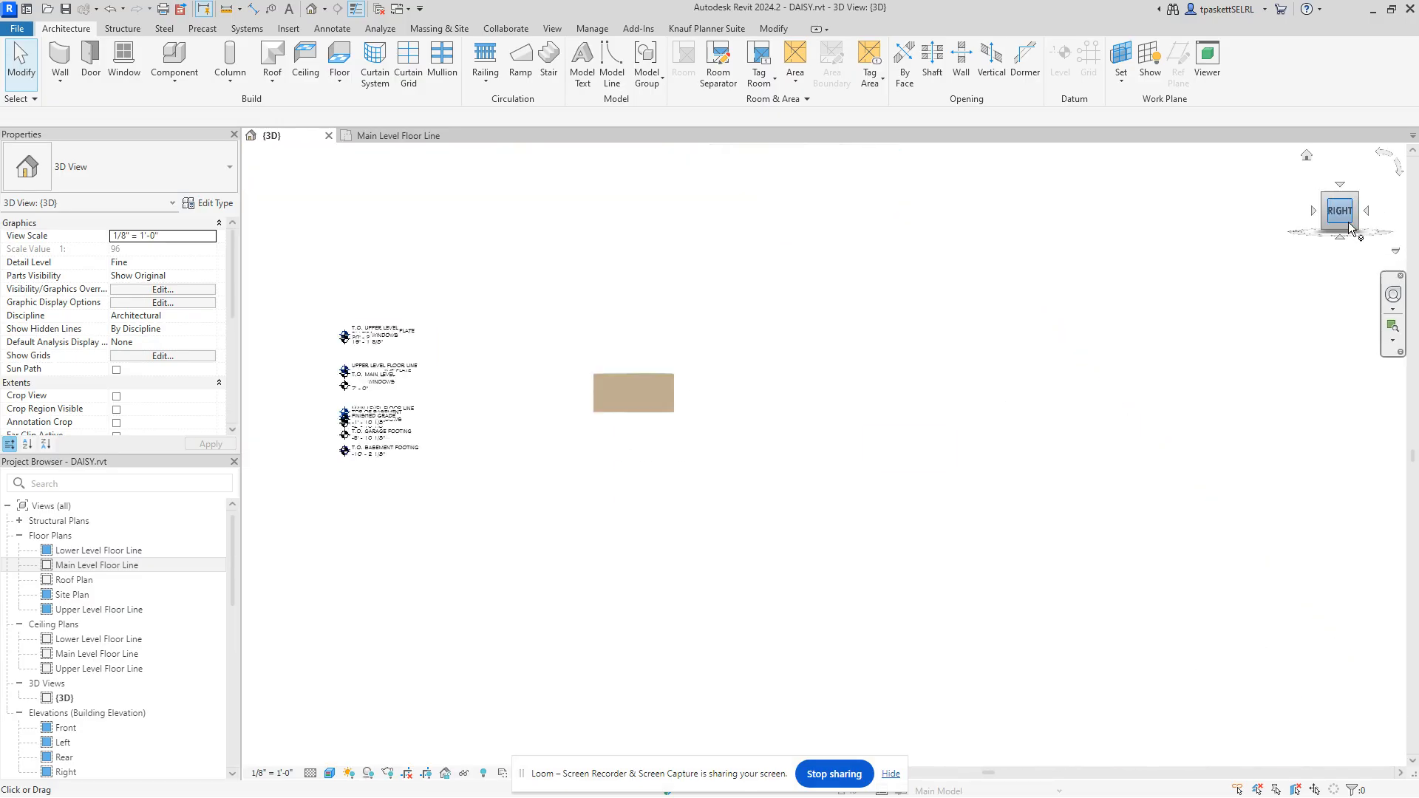
{"action": "scroll", "coordinate": [944, 485], "scroll_direction": "up", "scroll_amount": 4}
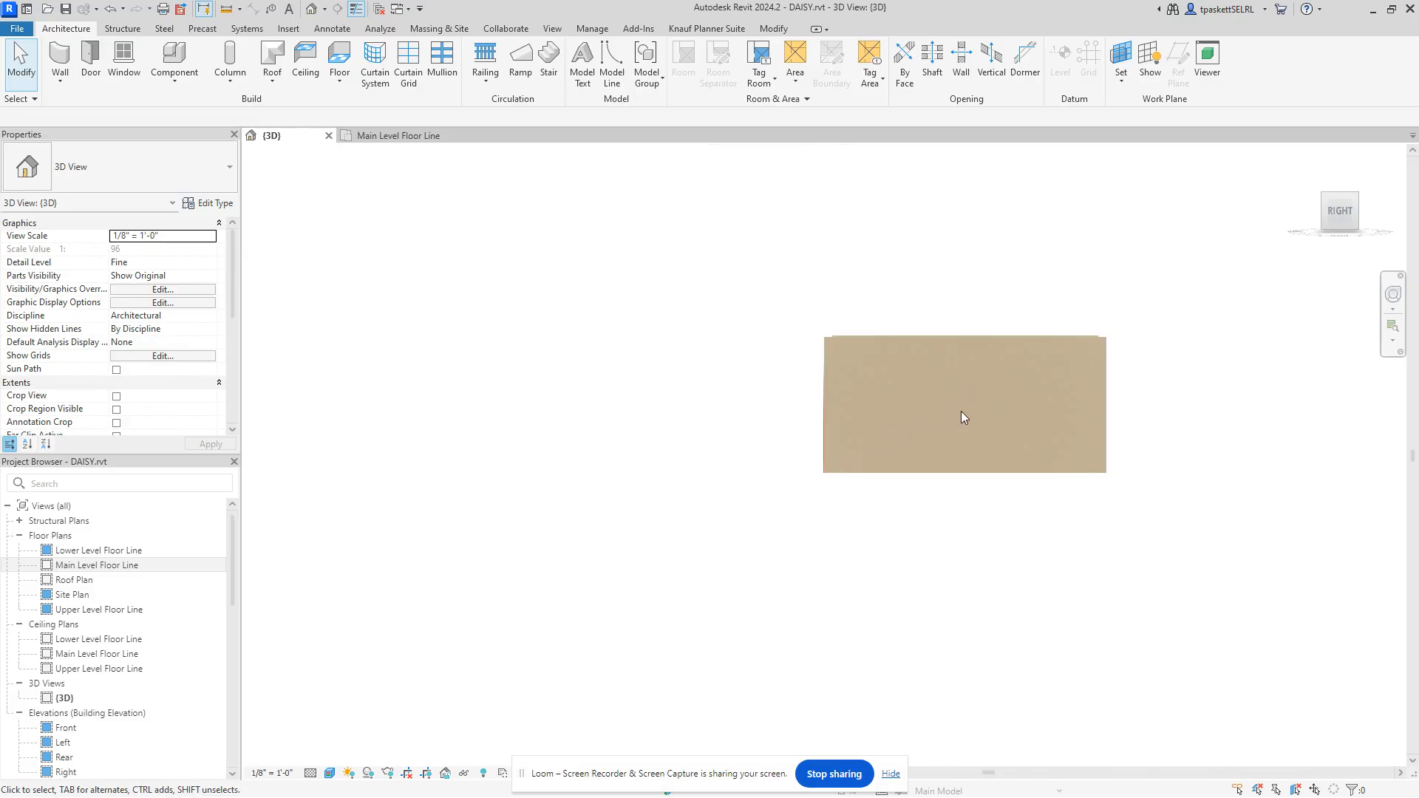
{"action": "left_click", "coordinate": [949, 336]}
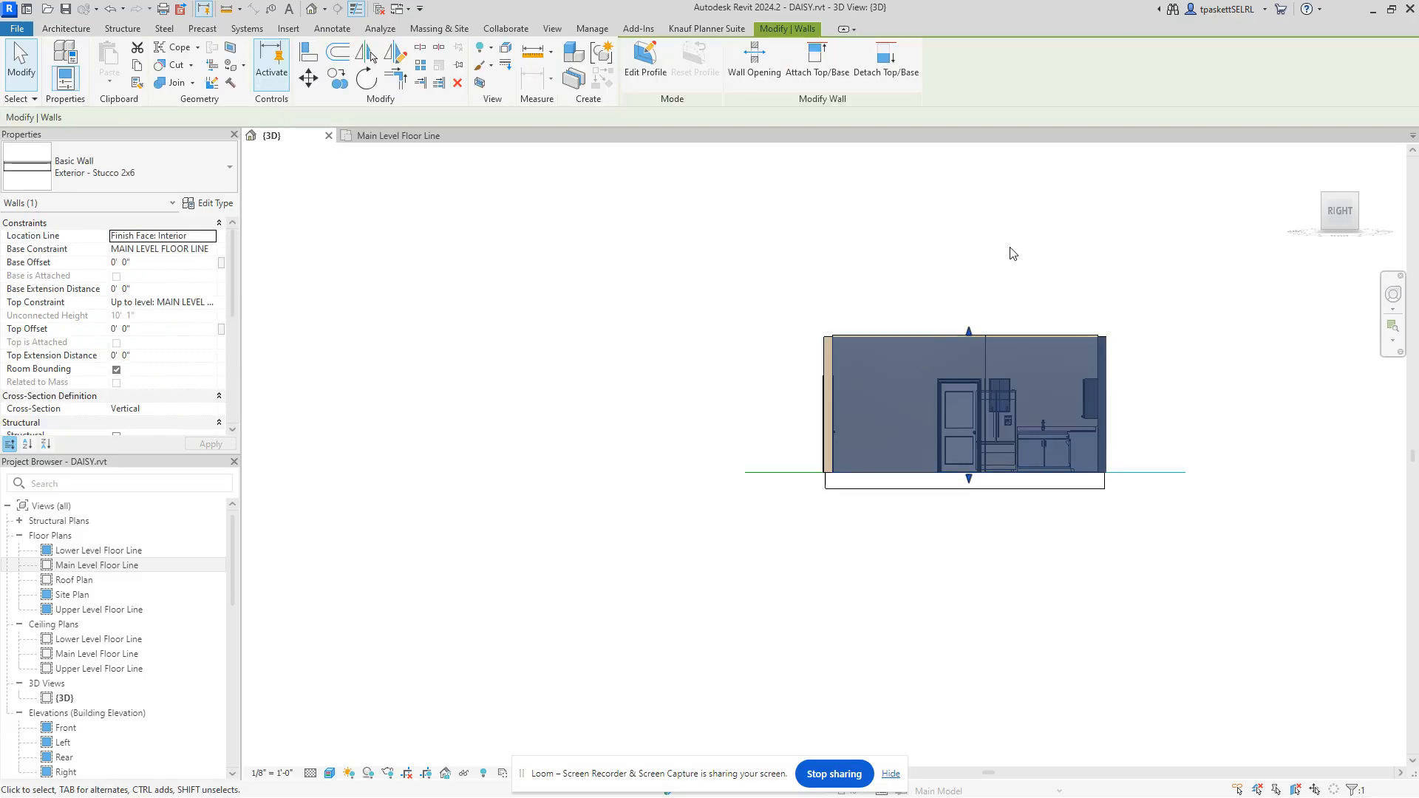
{"action": "right_click", "coordinate": [1016, 253]}
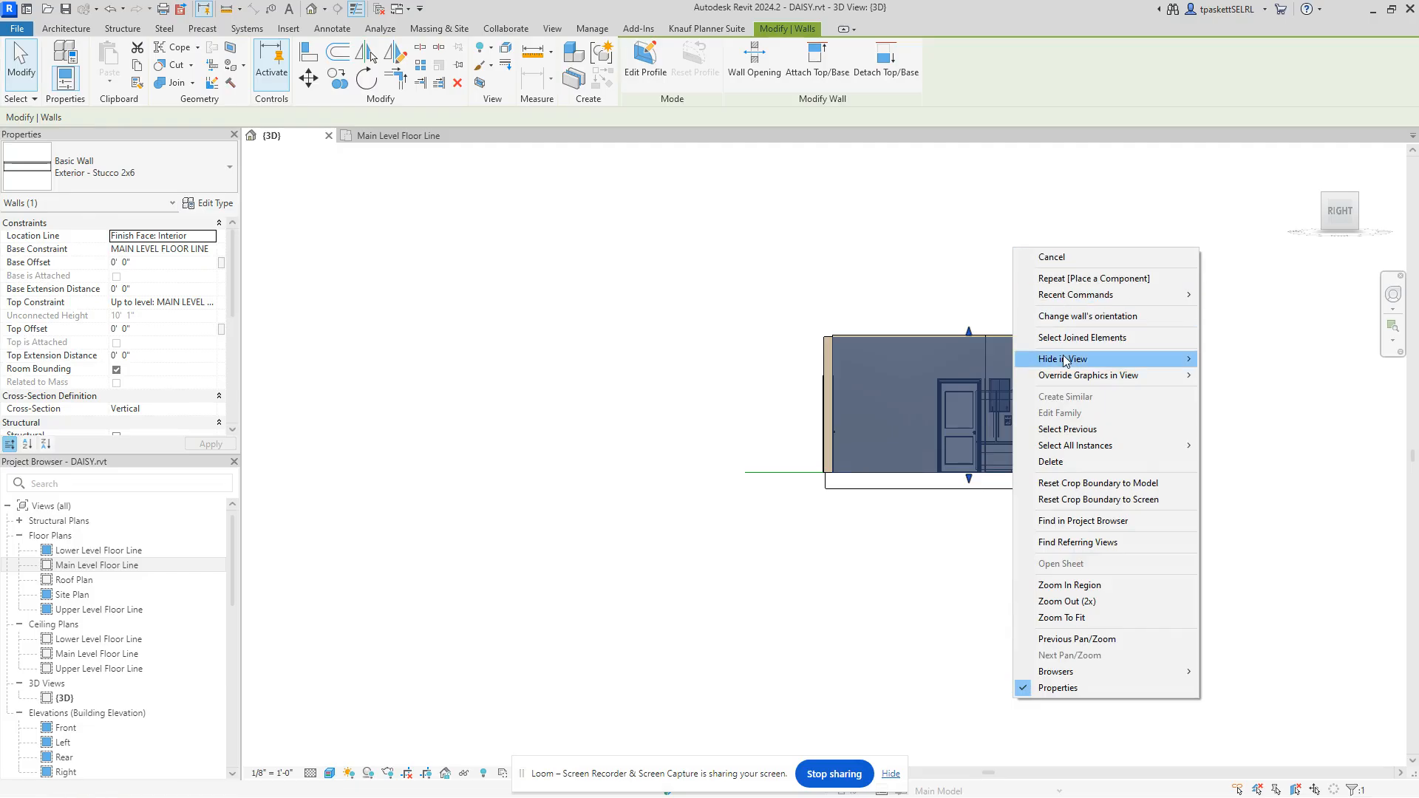
{"action": "mouse_move", "coordinate": [1064, 360]}
{"action": "left_click", "coordinate": [1218, 361]}
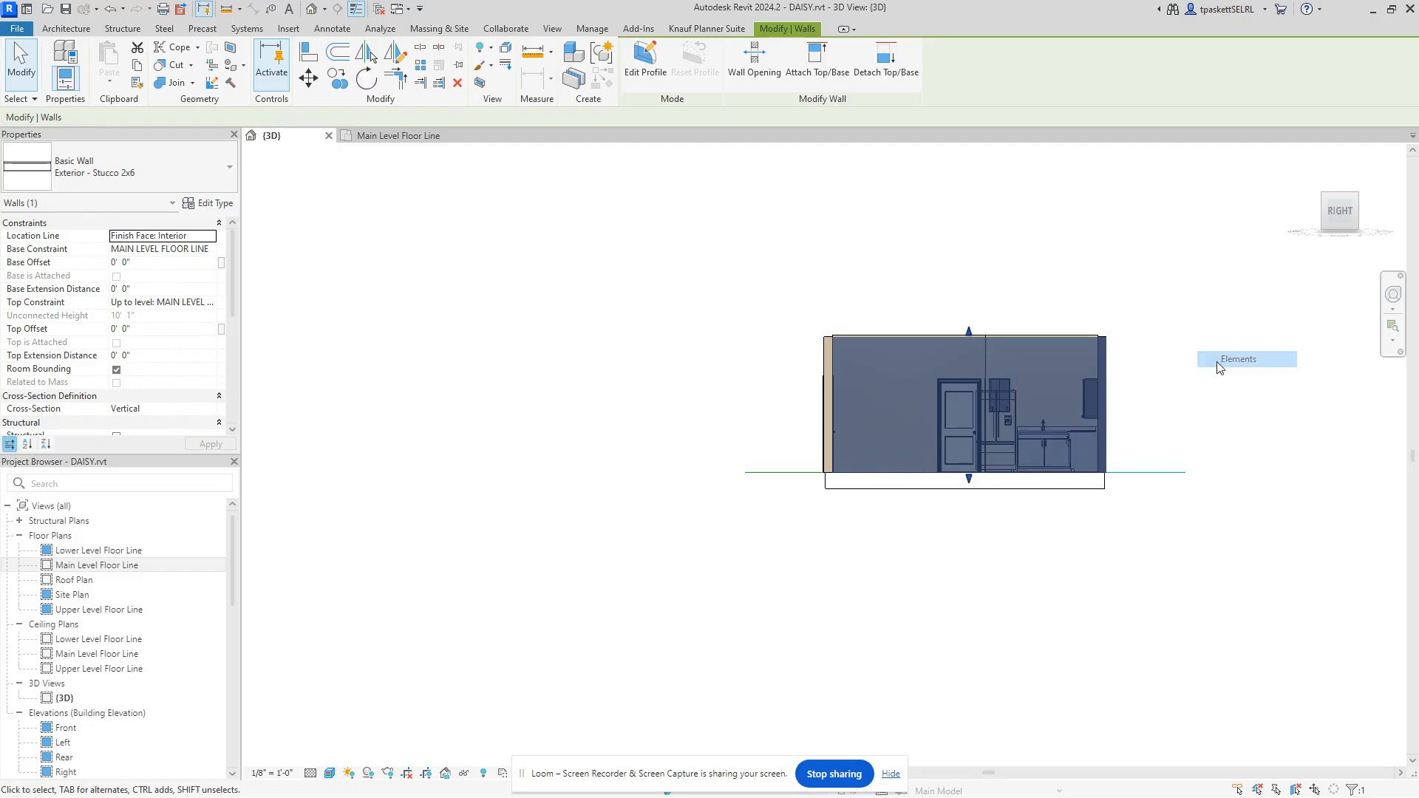
Step: Zoom in and select the sliding upper cabinet above the refrigerator
{"action": "scroll", "coordinate": [1002, 407], "scroll_direction": "up", "scroll_amount": 5}
{"action": "scroll", "coordinate": [985, 382], "scroll_direction": "up", "scroll_amount": 1}
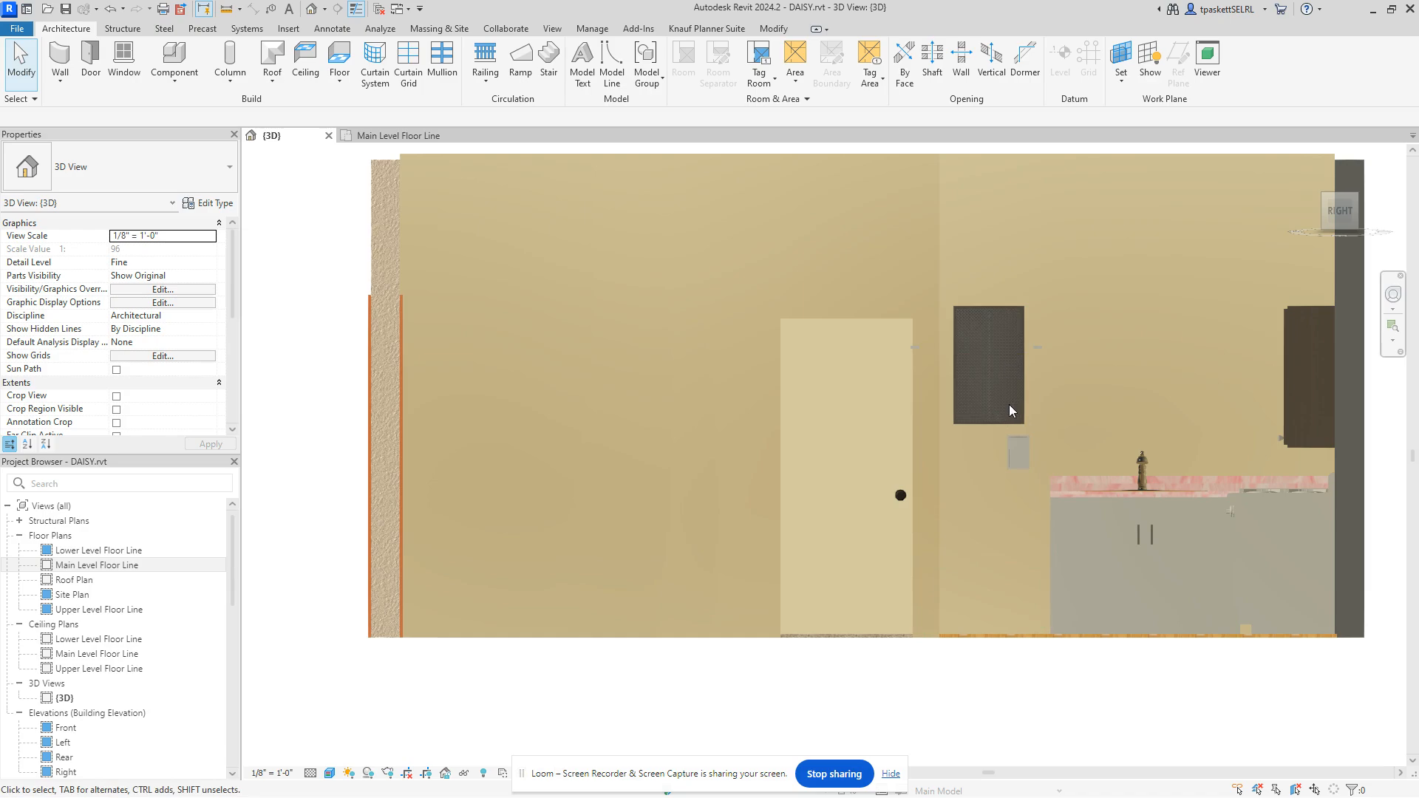
{"action": "left_click", "coordinate": [1024, 314]}
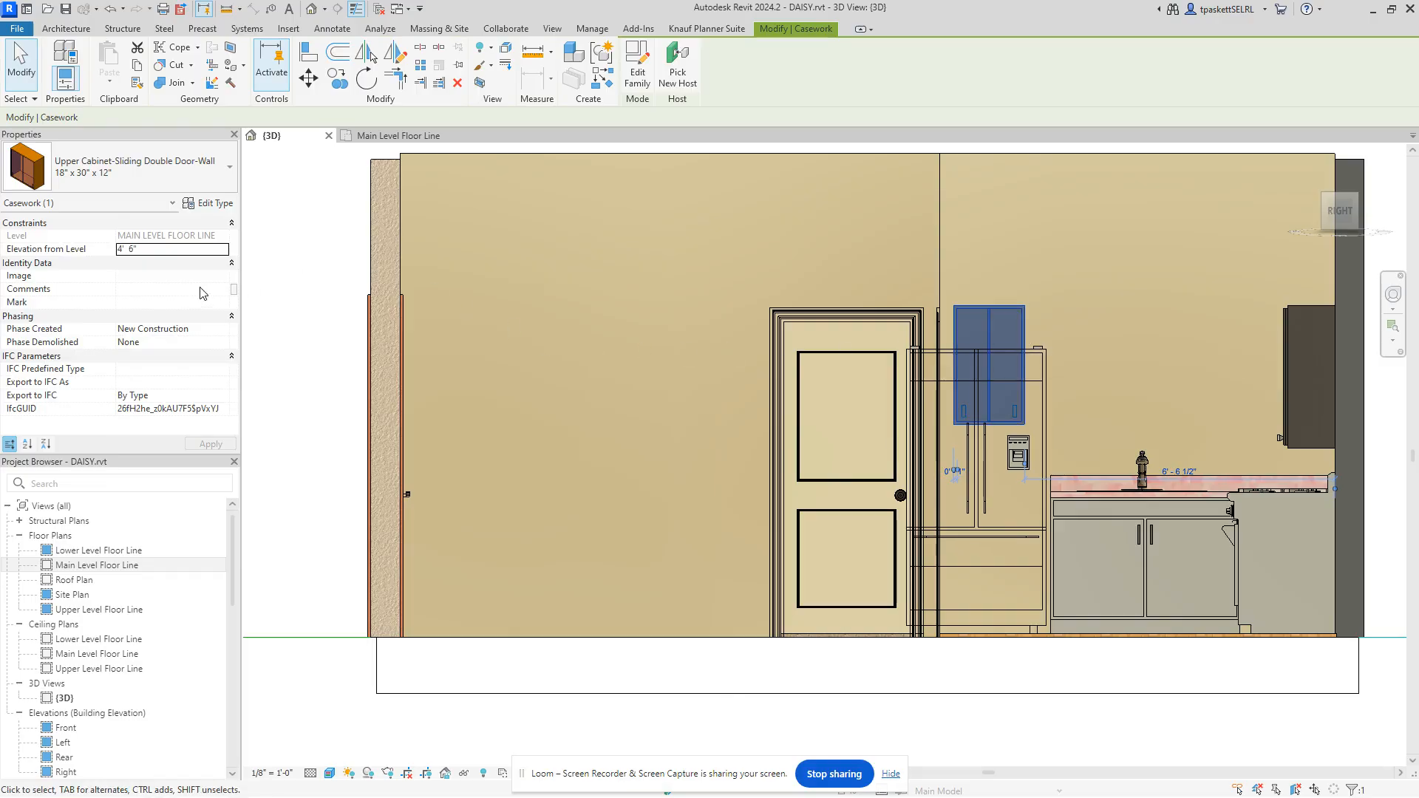
Step: Duplicate the cabinet type as 18" x 12" x 12" with a Height of 1' 0"
{"action": "left_click", "coordinate": [214, 203]}
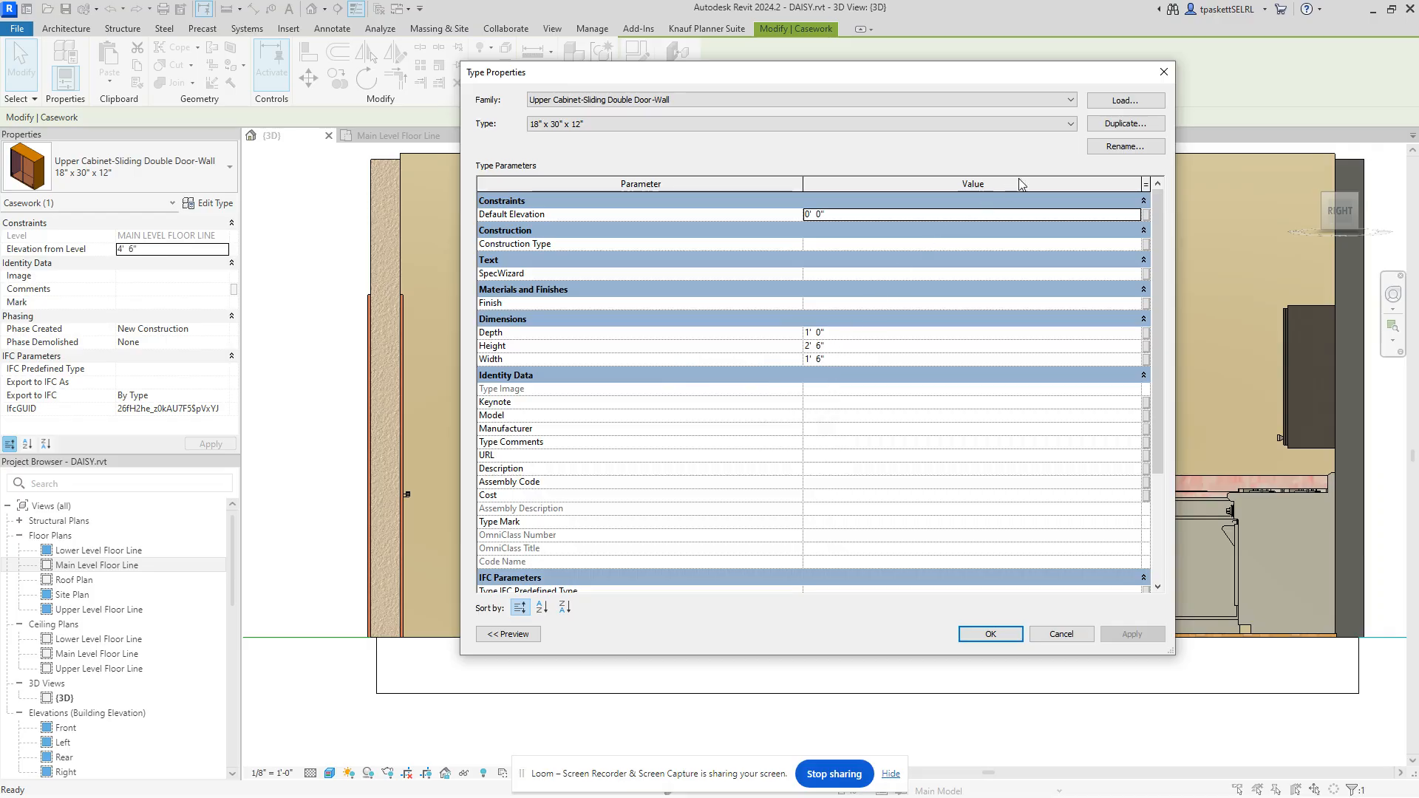
{"action": "left_click", "coordinate": [1101, 126]}
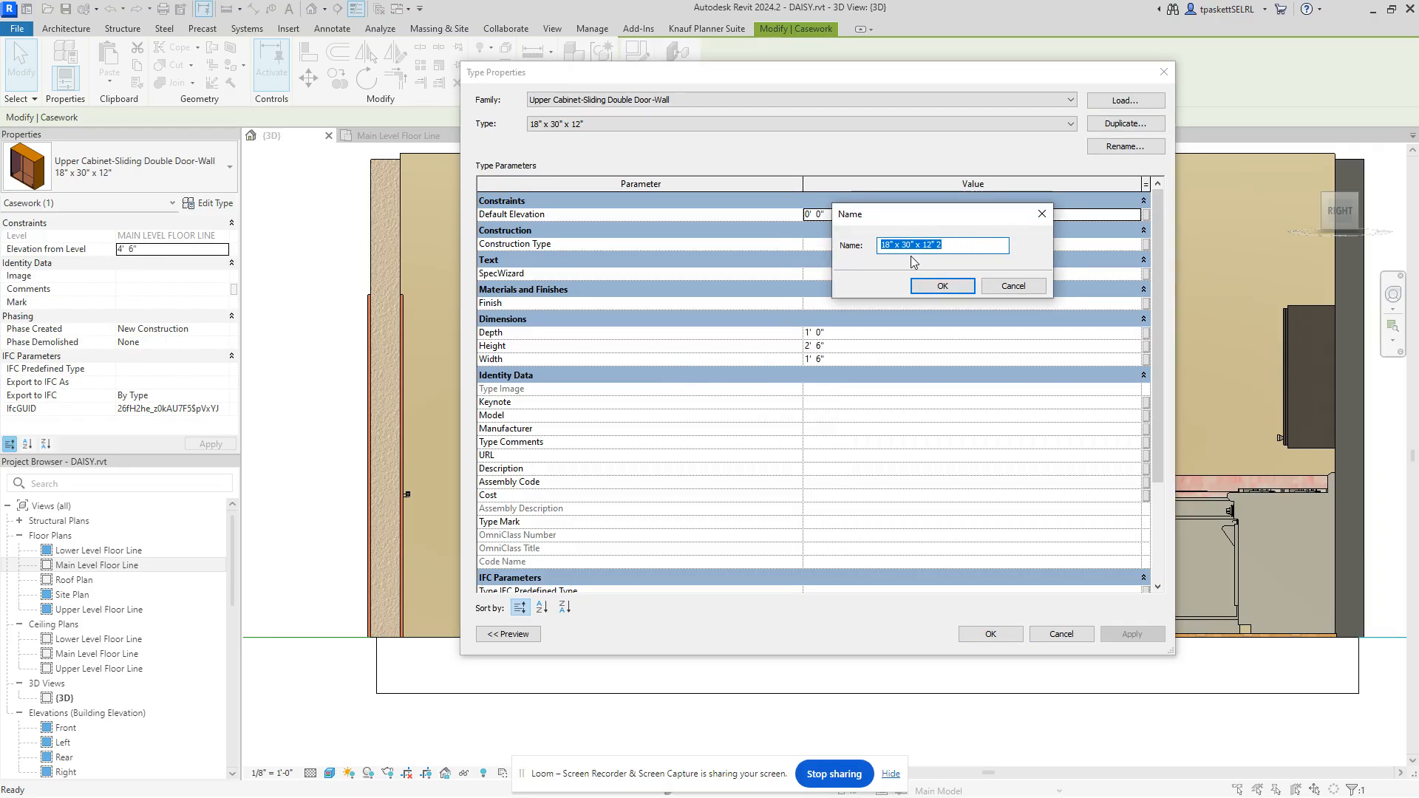
{"action": "left_click", "coordinate": [912, 249]}
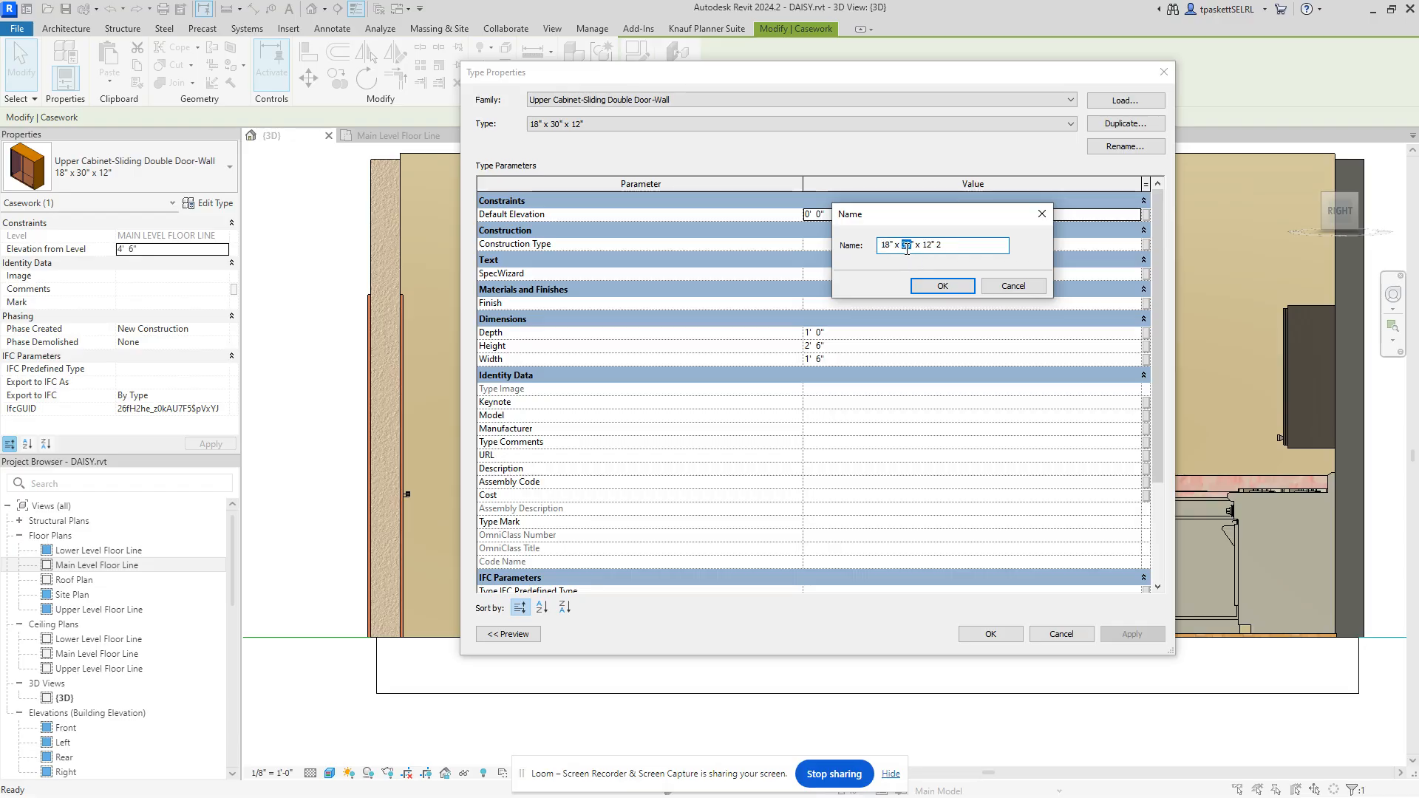
{"action": "type", "text": "12"}
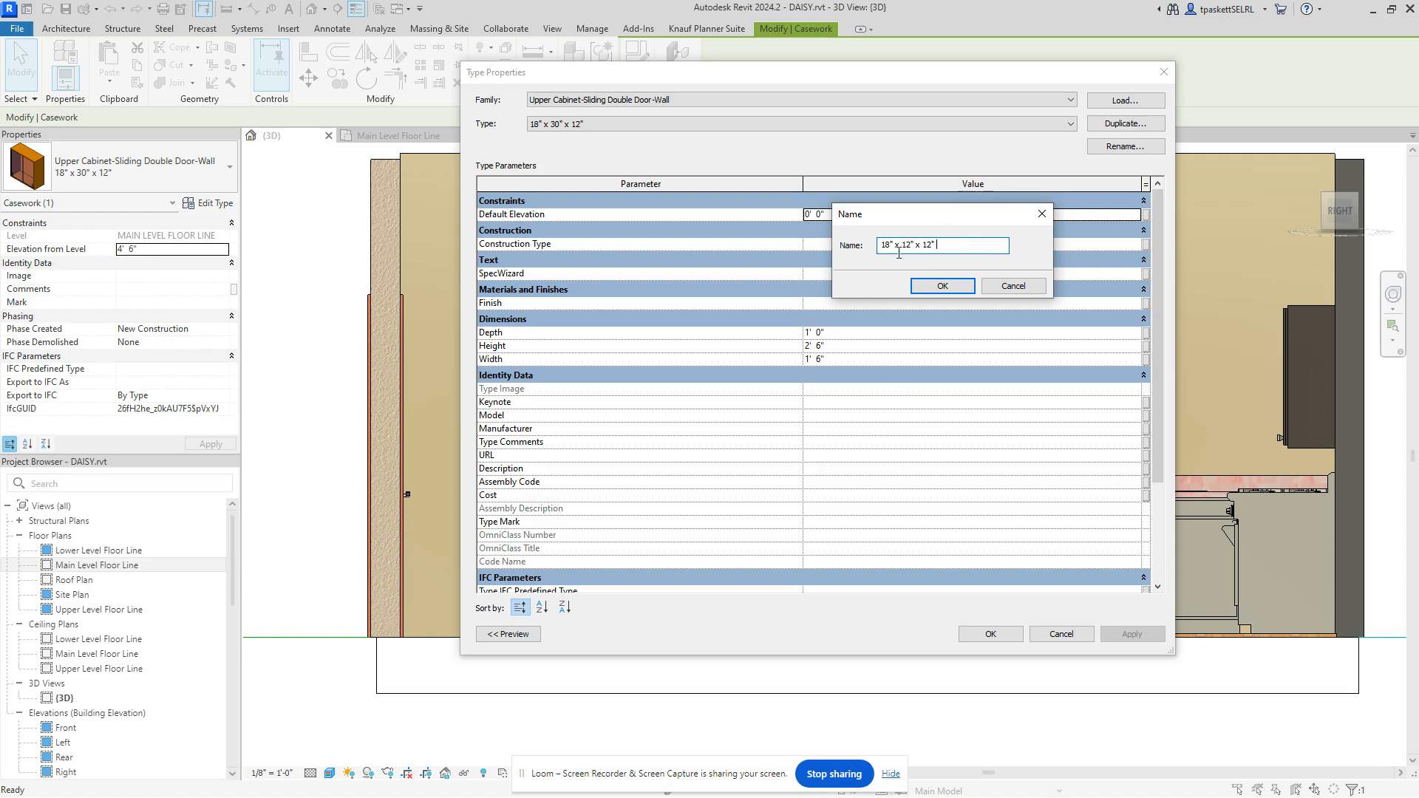
{"action": "left_click", "coordinate": [946, 288]}
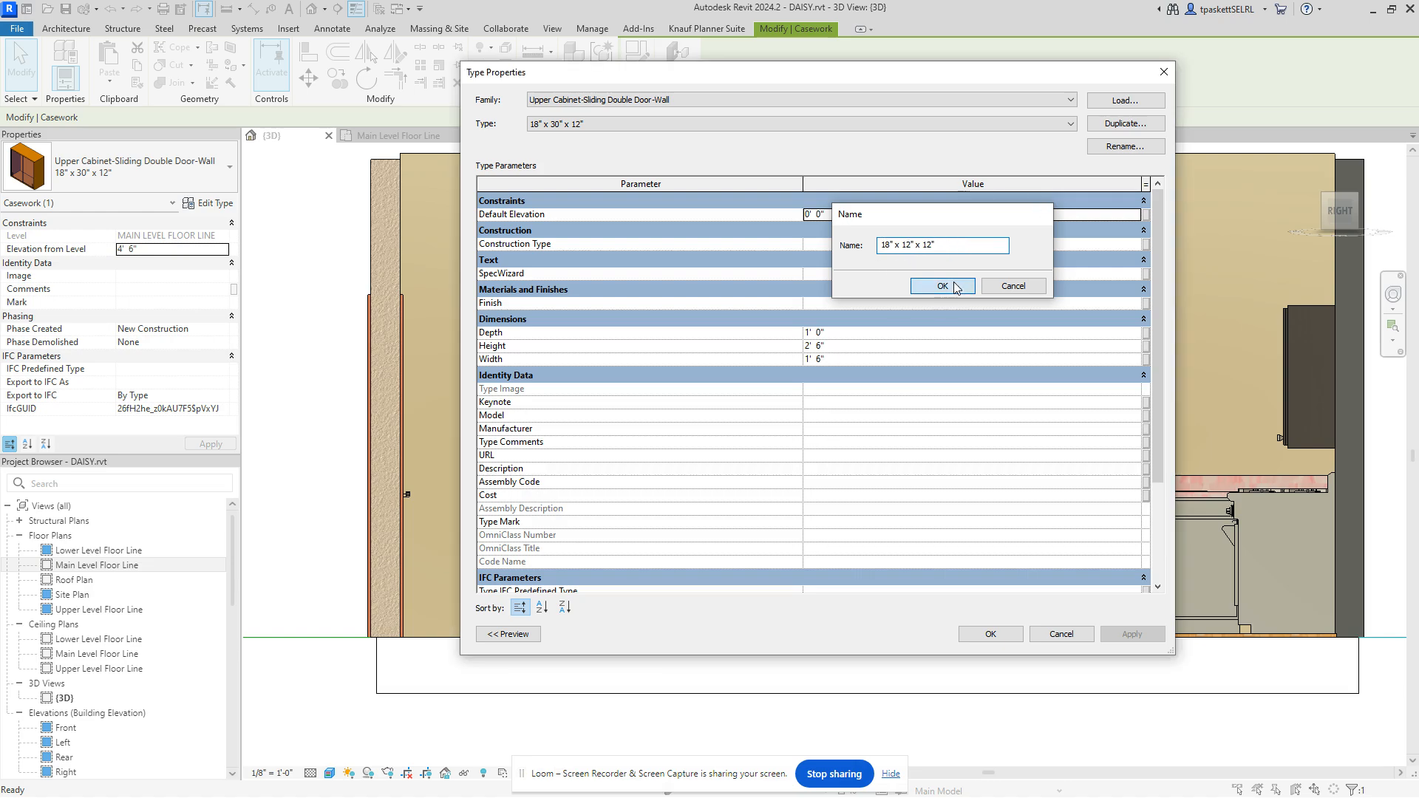
{"action": "left_click", "coordinate": [832, 345]}
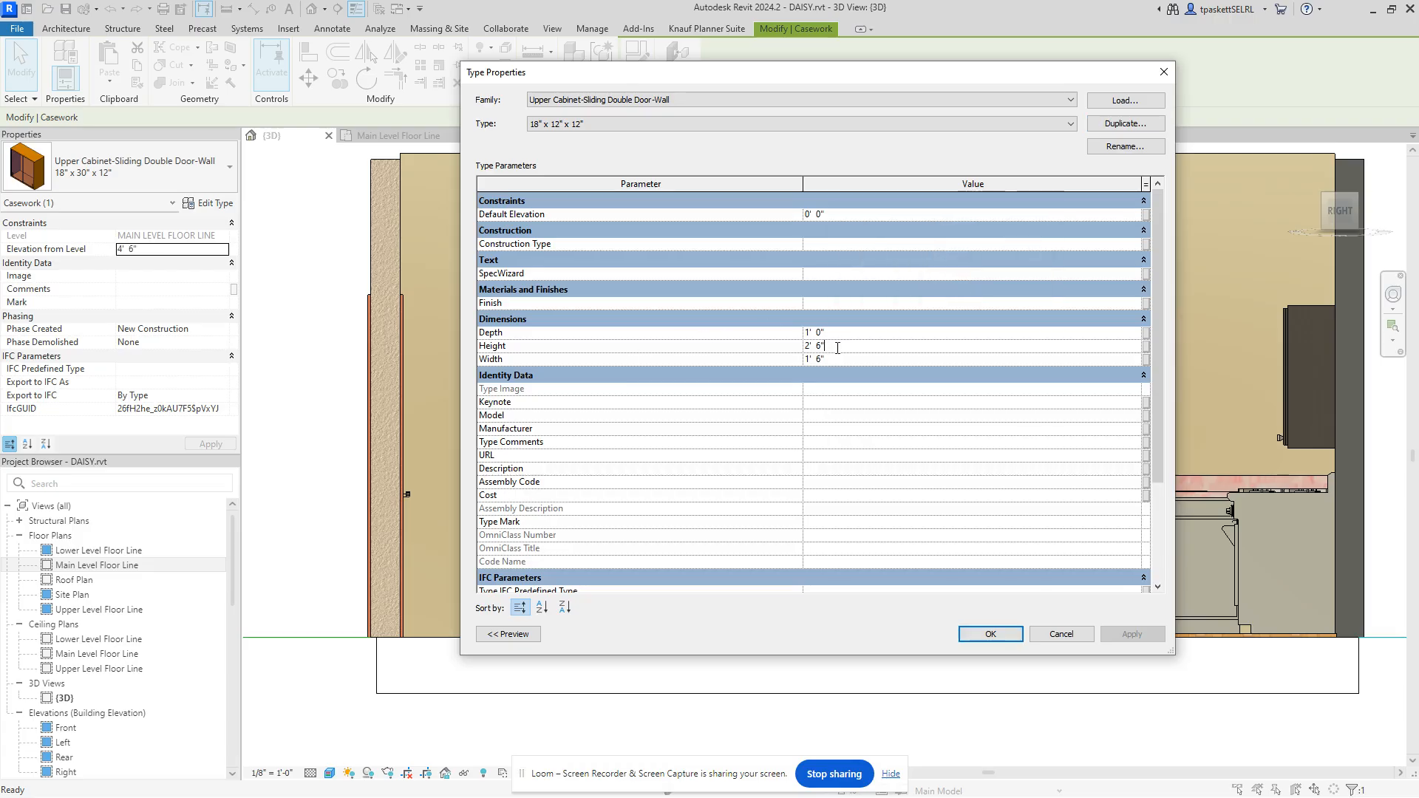
{"action": "type", "text": "1"}
{"action": "left_click", "coordinate": [1131, 634]}
{"action": "left_click", "coordinate": [990, 634]}
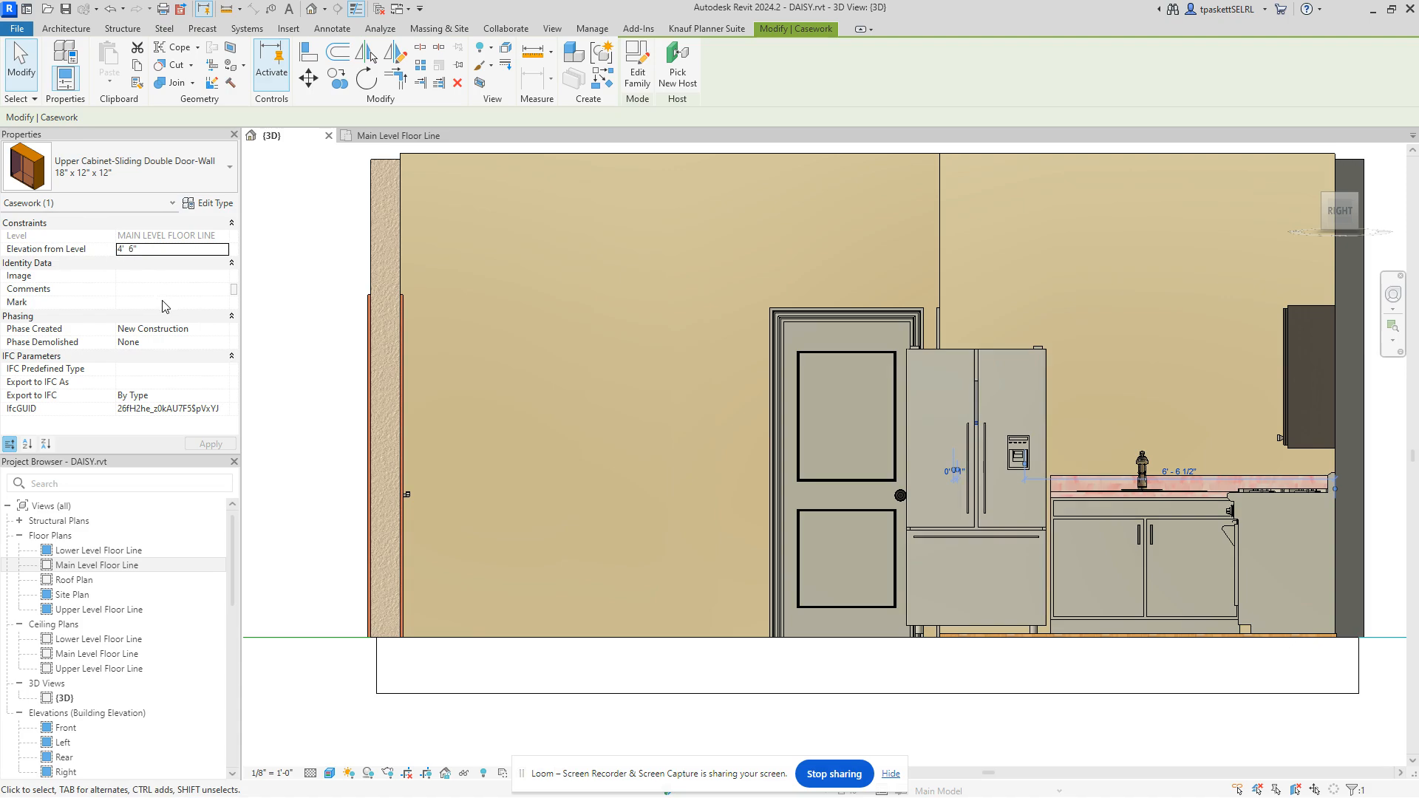
Step: Set the sliding door cabinet's Elevation from Level to 6' 0", after trying 5' 0" and 7' 0"
{"action": "left_click", "coordinate": [173, 249]}
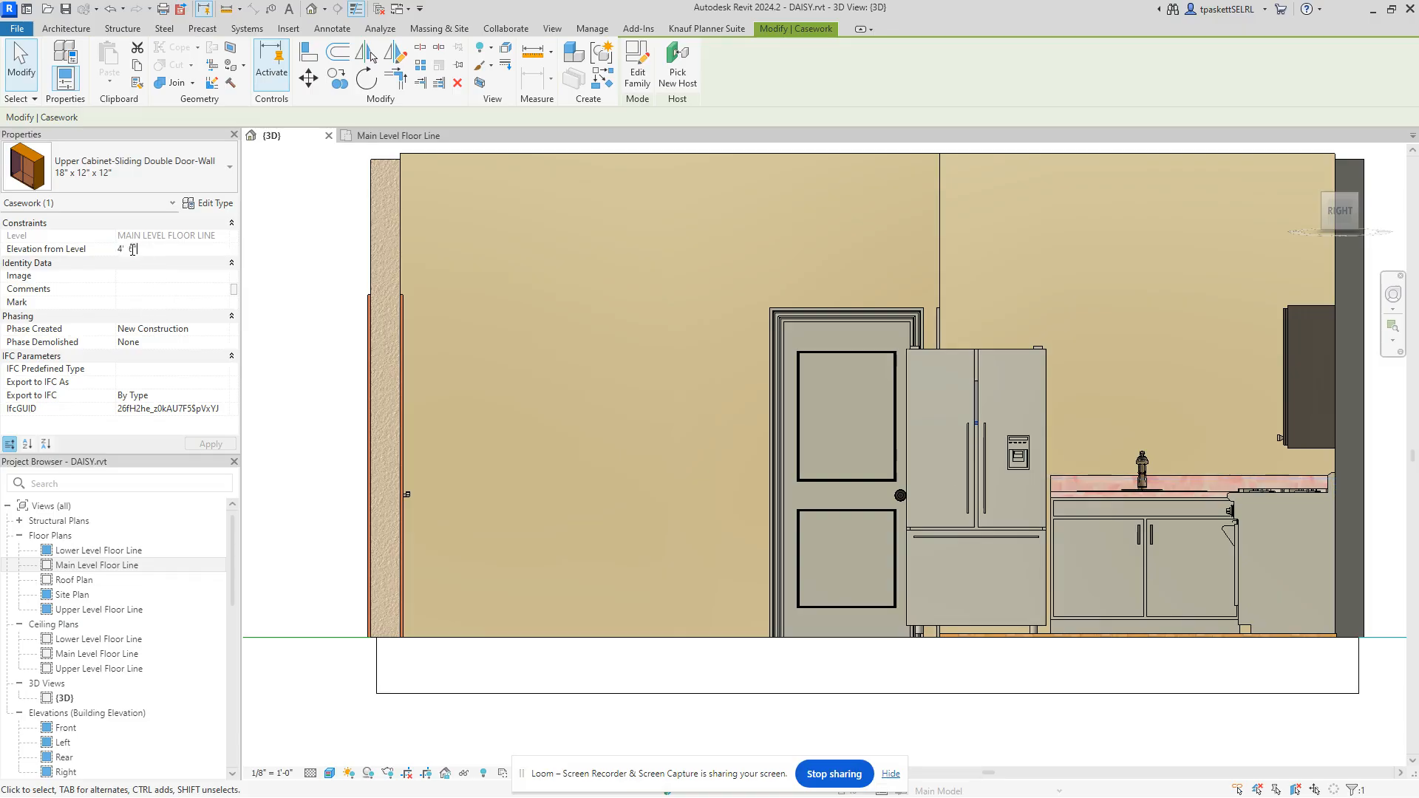
{"action": "type", "text": "5"}
{"action": "left_click", "coordinate": [211, 444]}
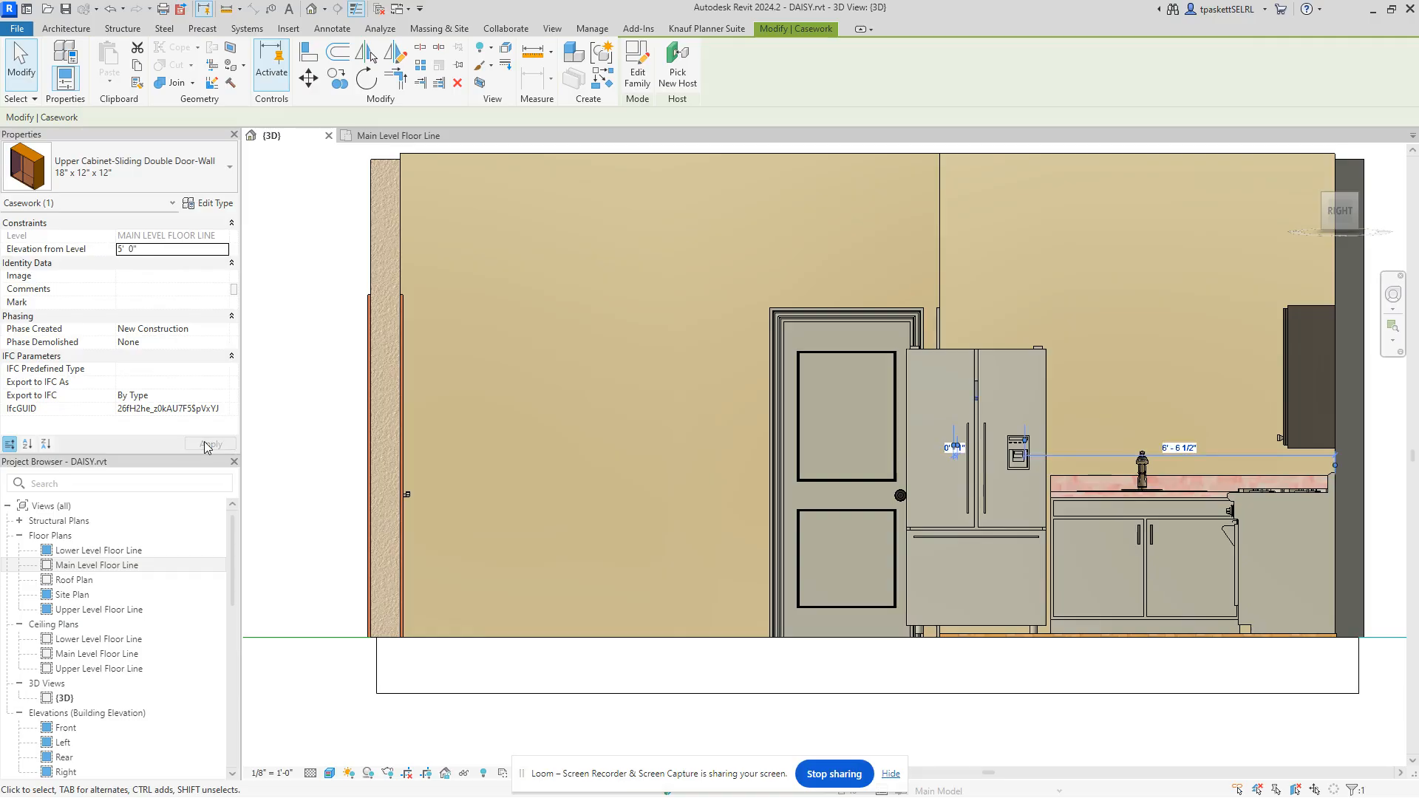
{"action": "left_click", "coordinate": [139, 248]}
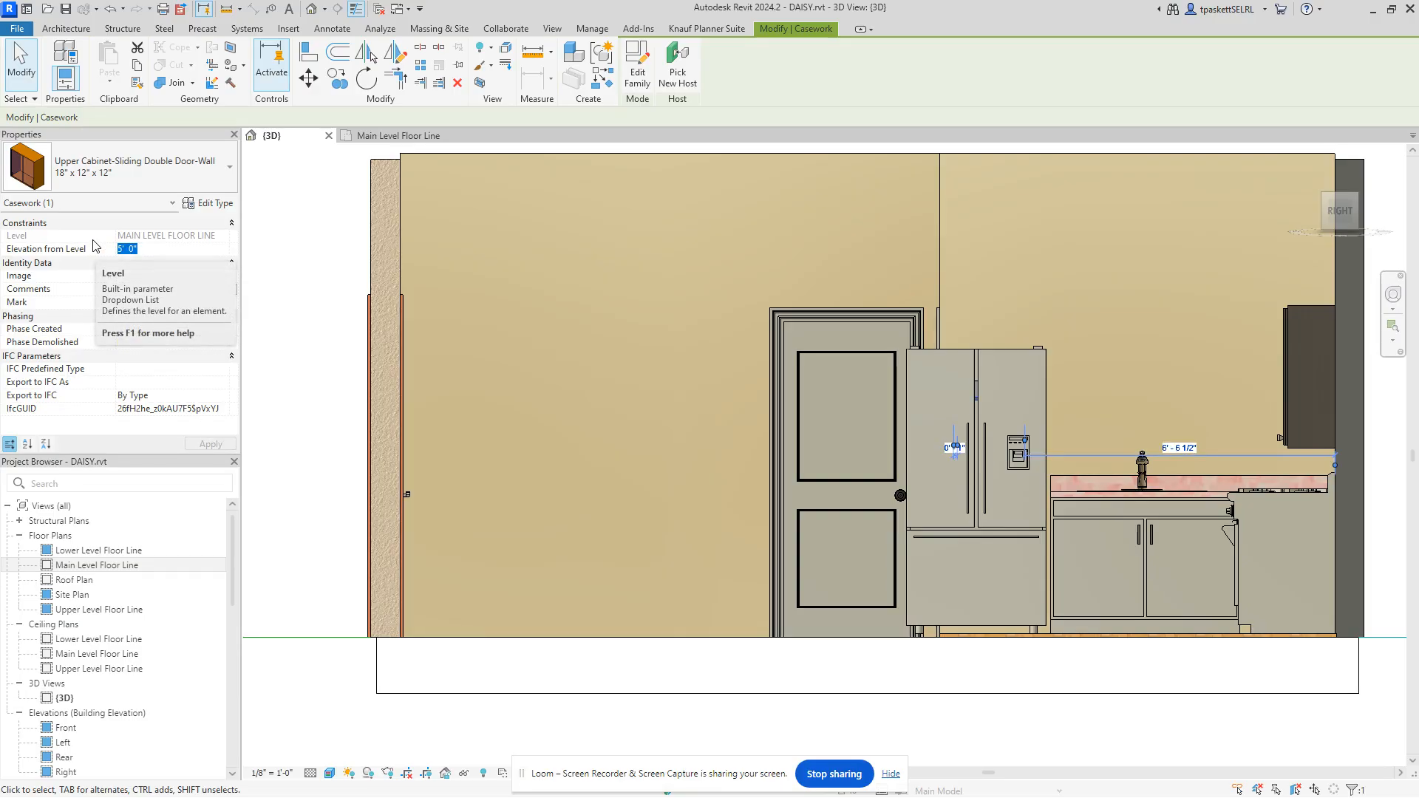
{"action": "type", "text": "7"}
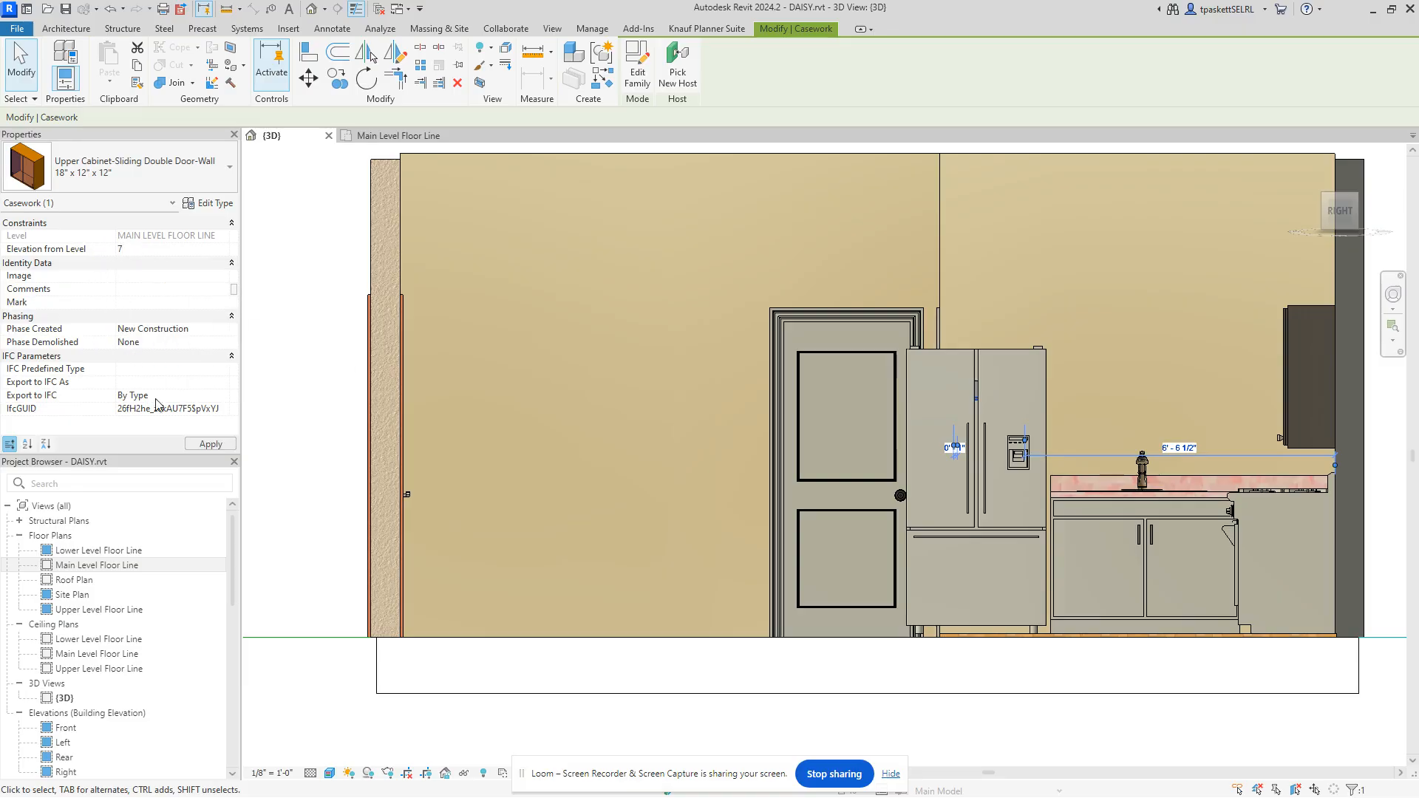
{"action": "left_click", "coordinate": [206, 444]}
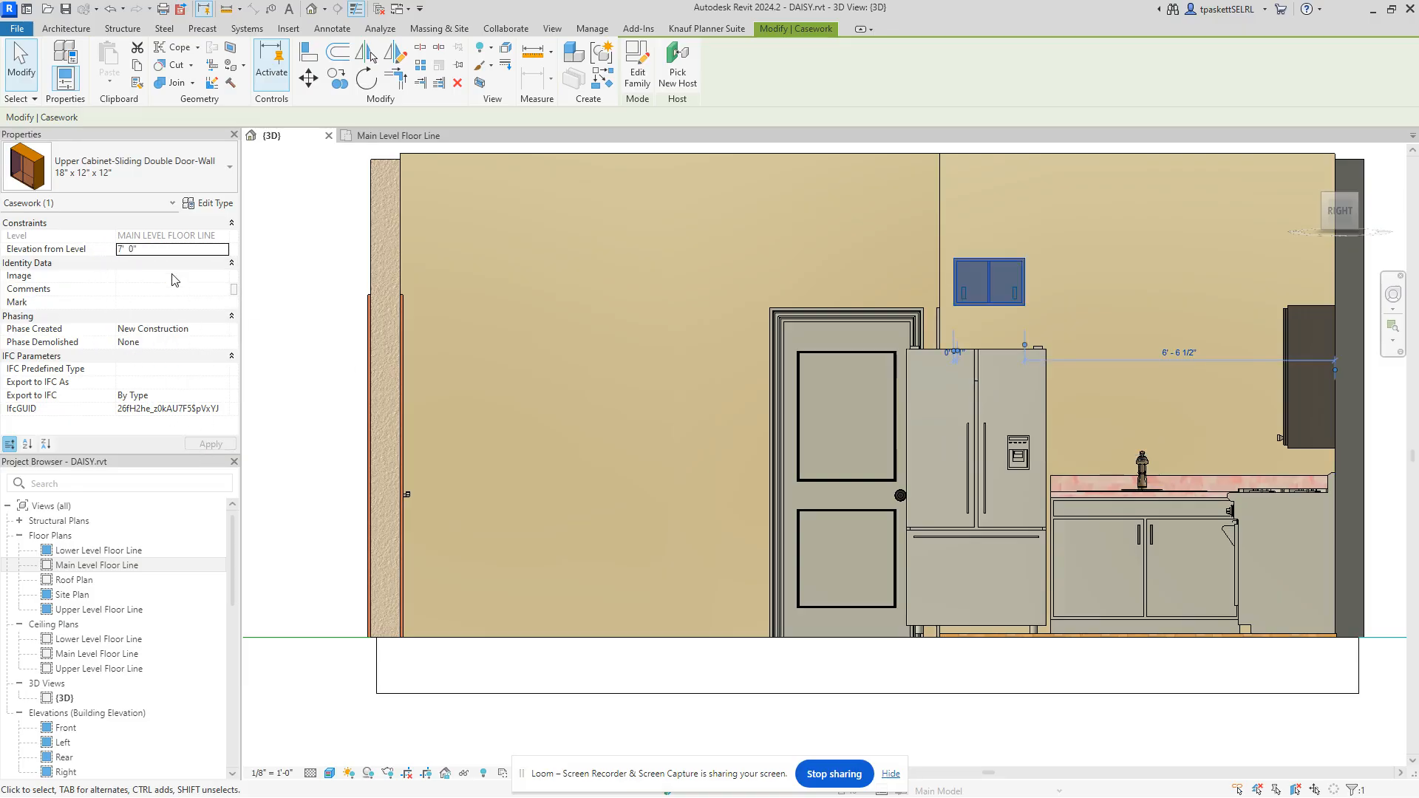
{"action": "left_click", "coordinate": [125, 251]}
{"action": "type", "text": "6"}
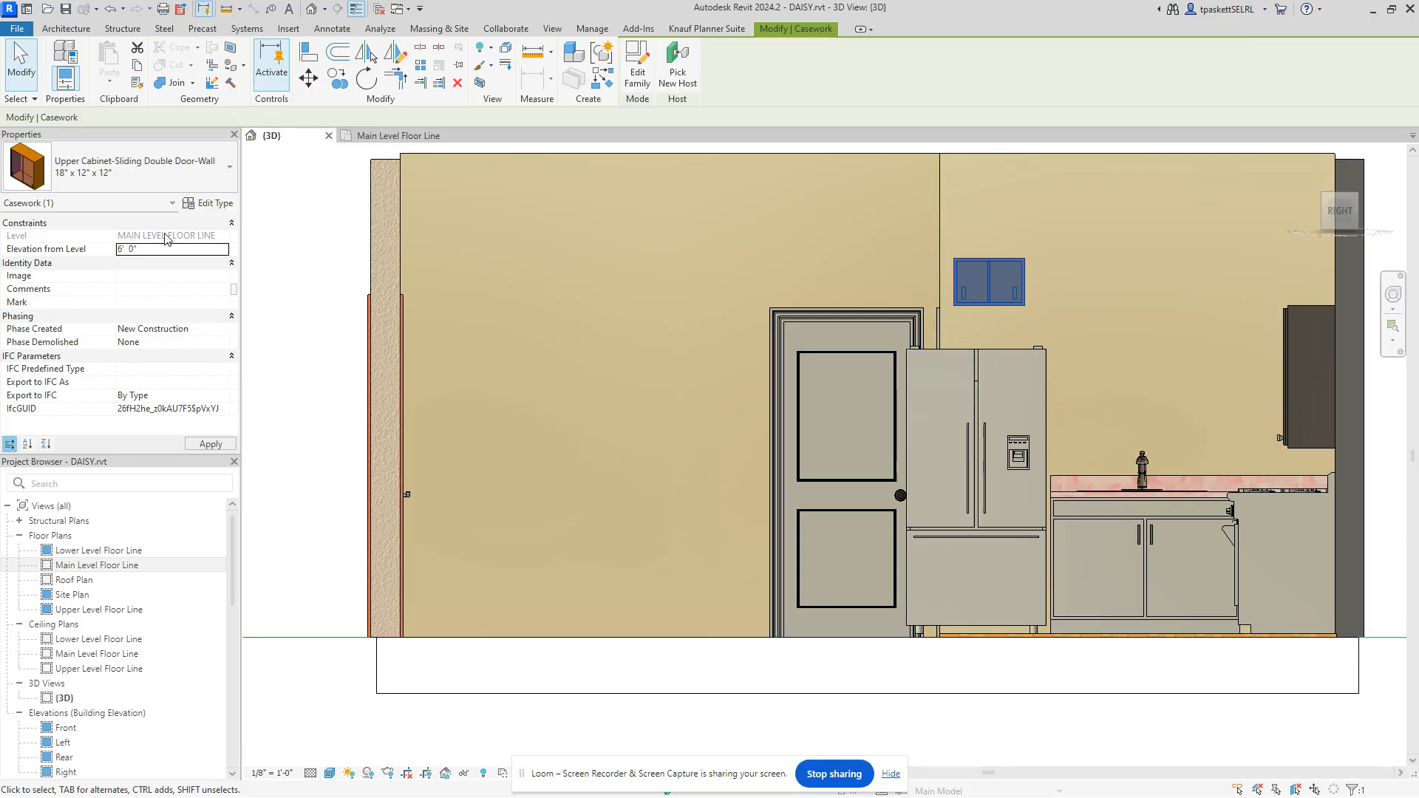
{"action": "left_click", "coordinate": [481, 274]}
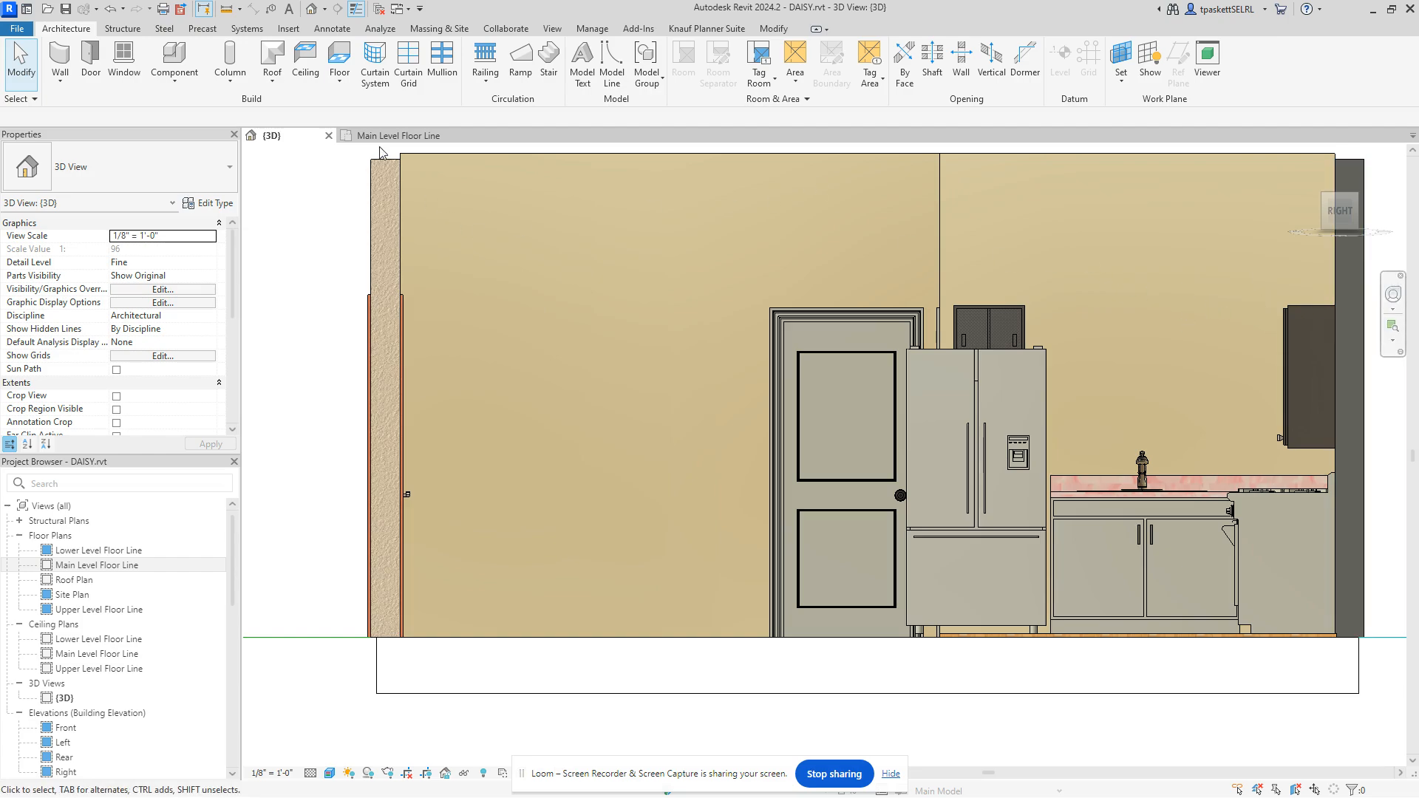
Step: Align the refrigerator cabinet's top to the top of the right upper cabinet
{"action": "left_click_drag", "start_coordinate": [1340, 215], "coordinate": [1351, 241]}
{"action": "scroll", "coordinate": [1019, 510], "scroll_direction": "down", "scroll_amount": 2}
{"action": "middle_click_drag", "start_coordinate": [1018, 510], "coordinate": [971, 748]}
{"action": "scroll", "coordinate": [926, 403], "scroll_direction": "up", "scroll_amount": 1}
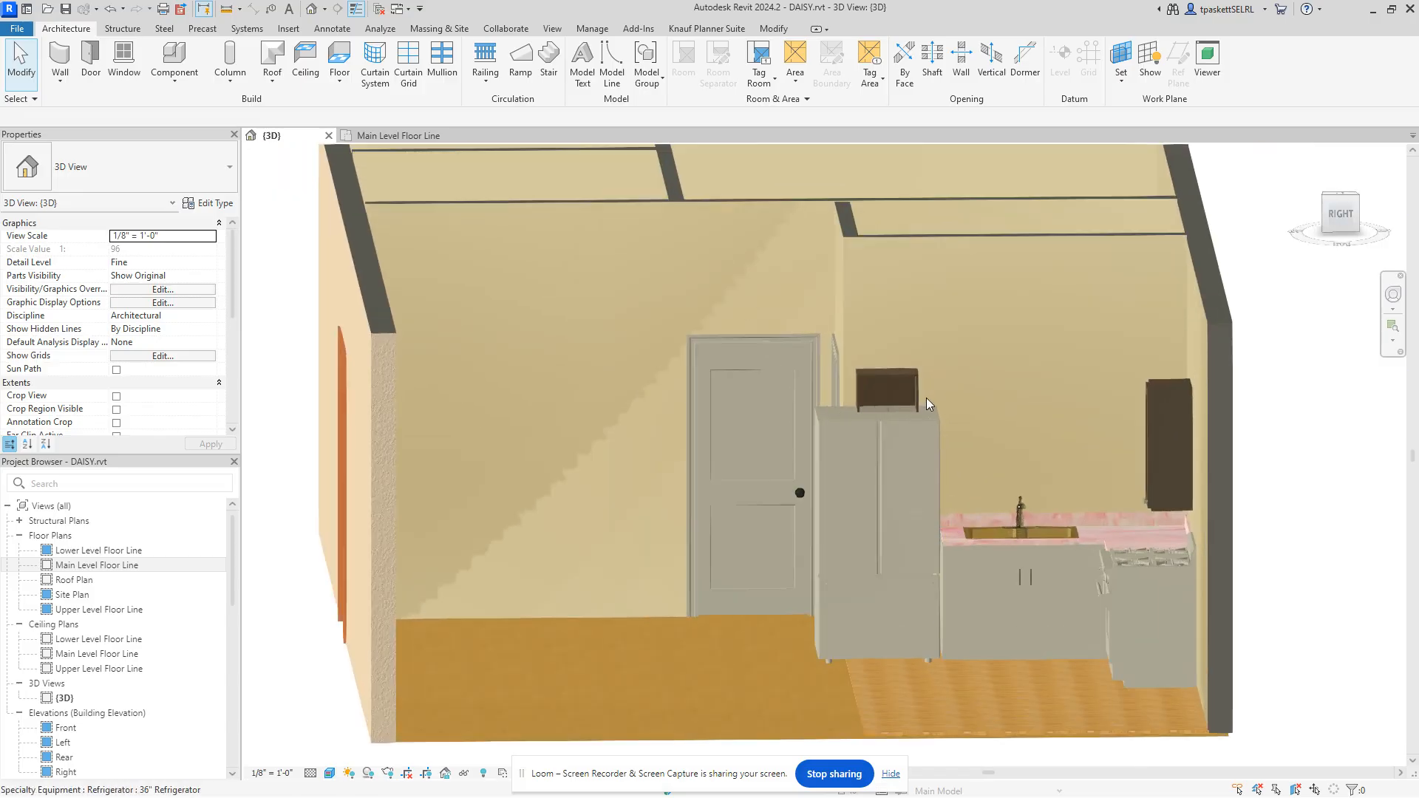
{"action": "scroll", "coordinate": [925, 398], "scroll_direction": "up", "scroll_amount": 3}
{"action": "middle_click_drag", "start_coordinate": [1037, 405], "coordinate": [801, 432]}
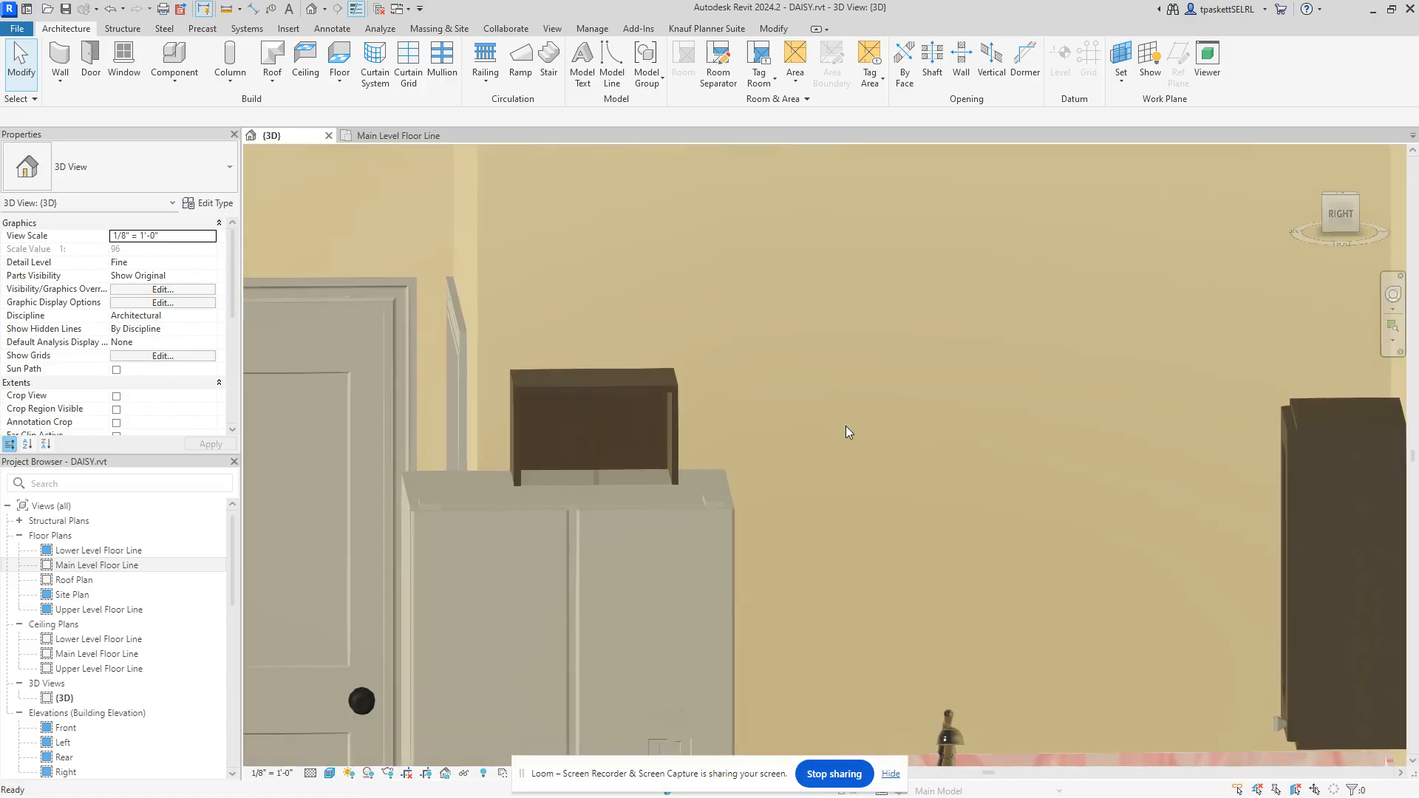
{"action": "scroll", "coordinate": [846, 426], "scroll_direction": "down", "scroll_amount": 2}
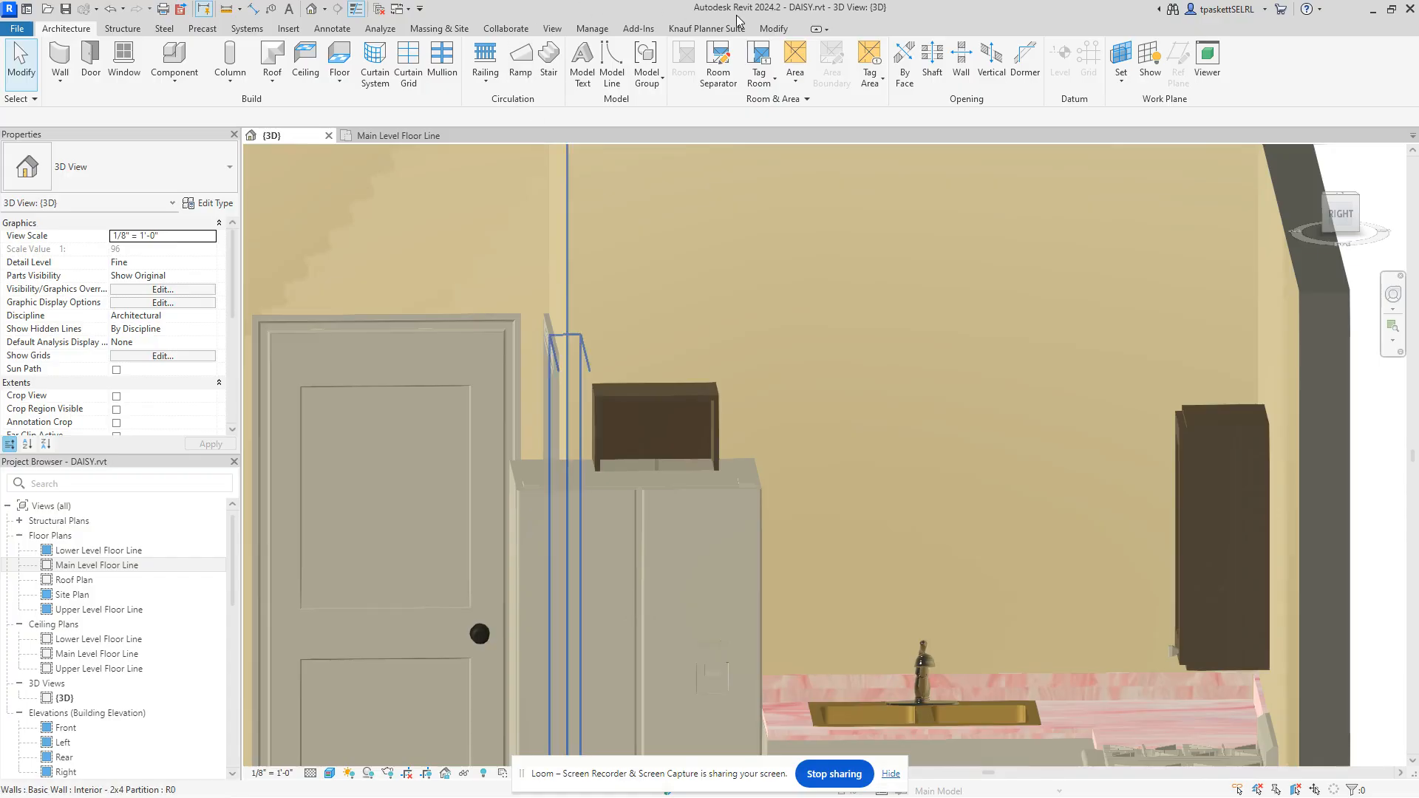
{"action": "left_click", "coordinate": [774, 29]}
{"action": "left_click", "coordinate": [309, 52]}
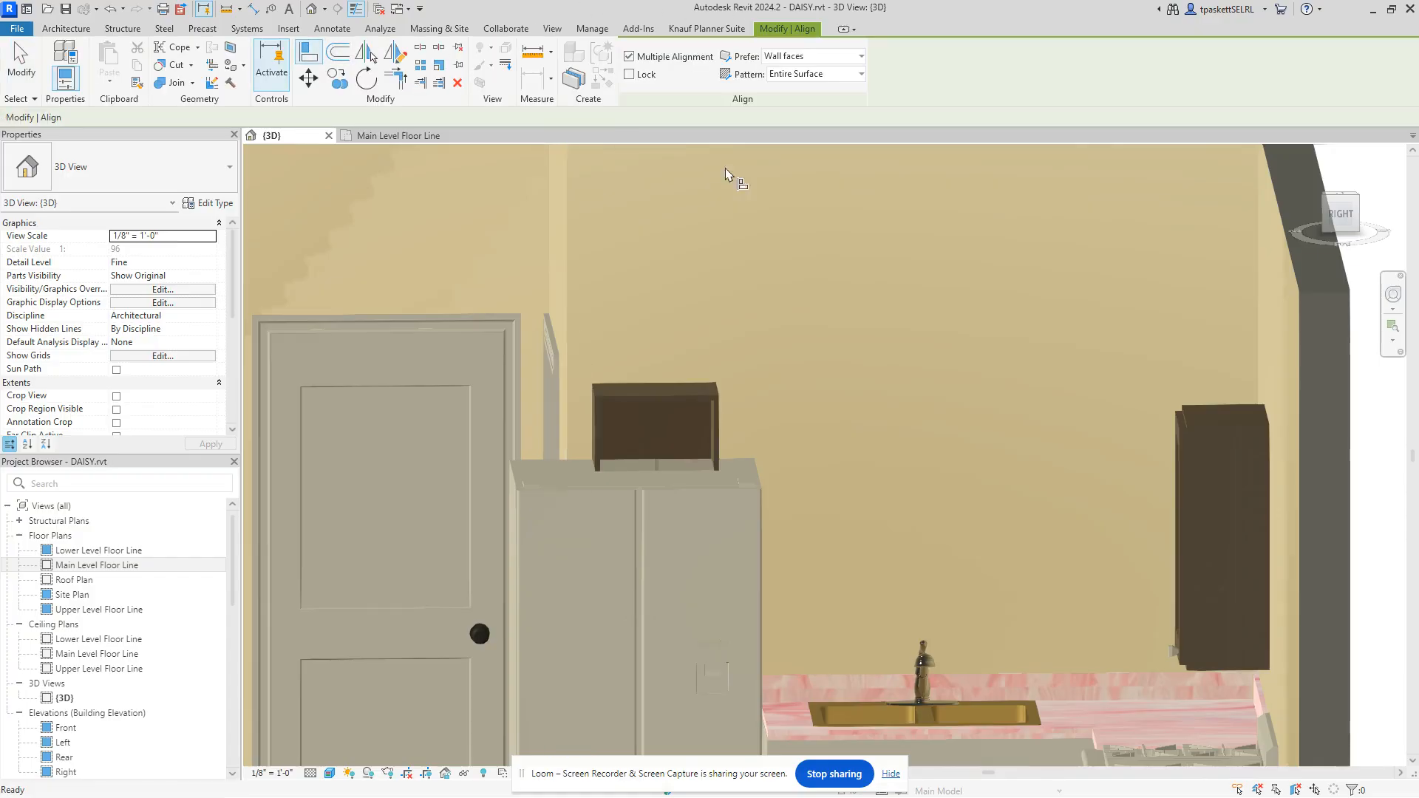
{"action": "left_click", "coordinate": [1198, 411]}
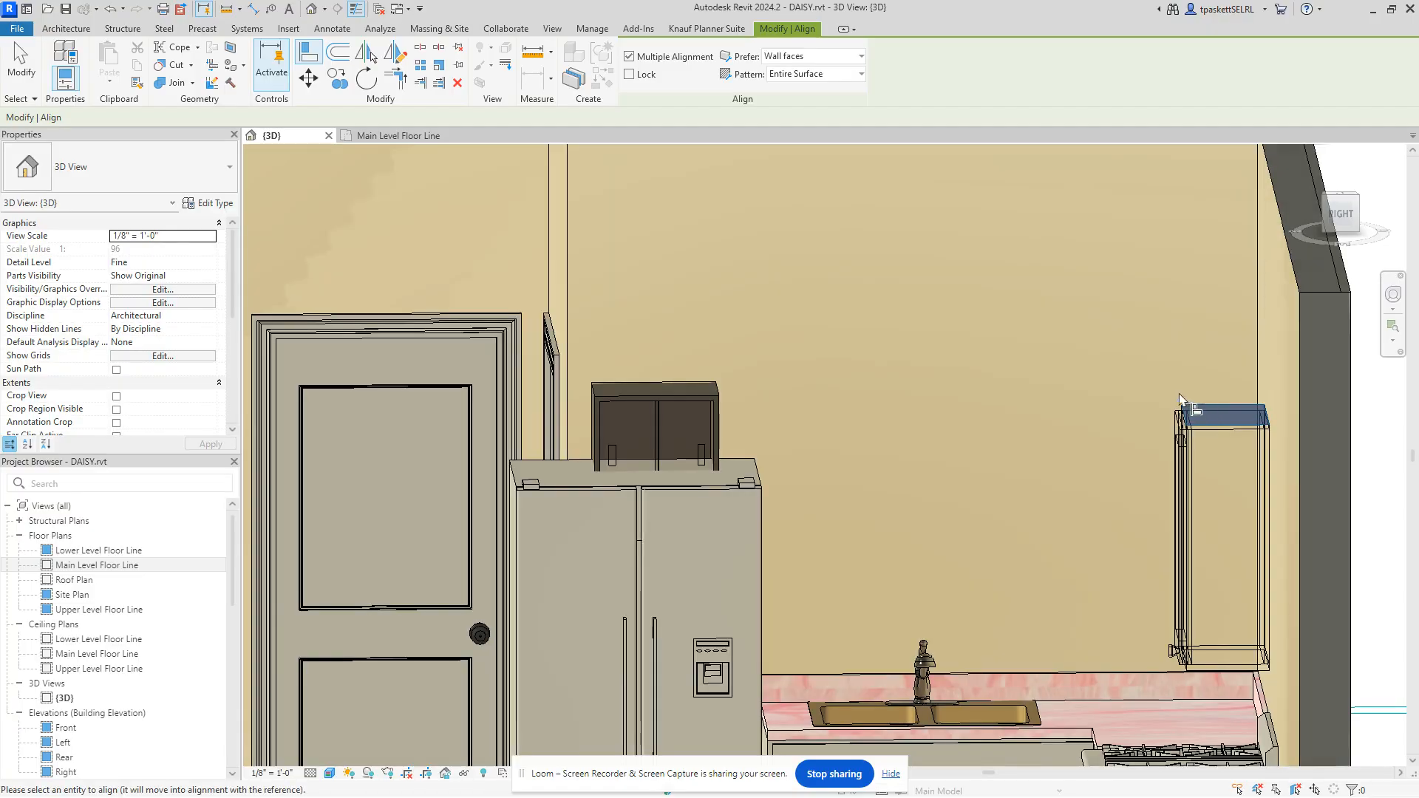
{"action": "left_click", "coordinate": [691, 394]}
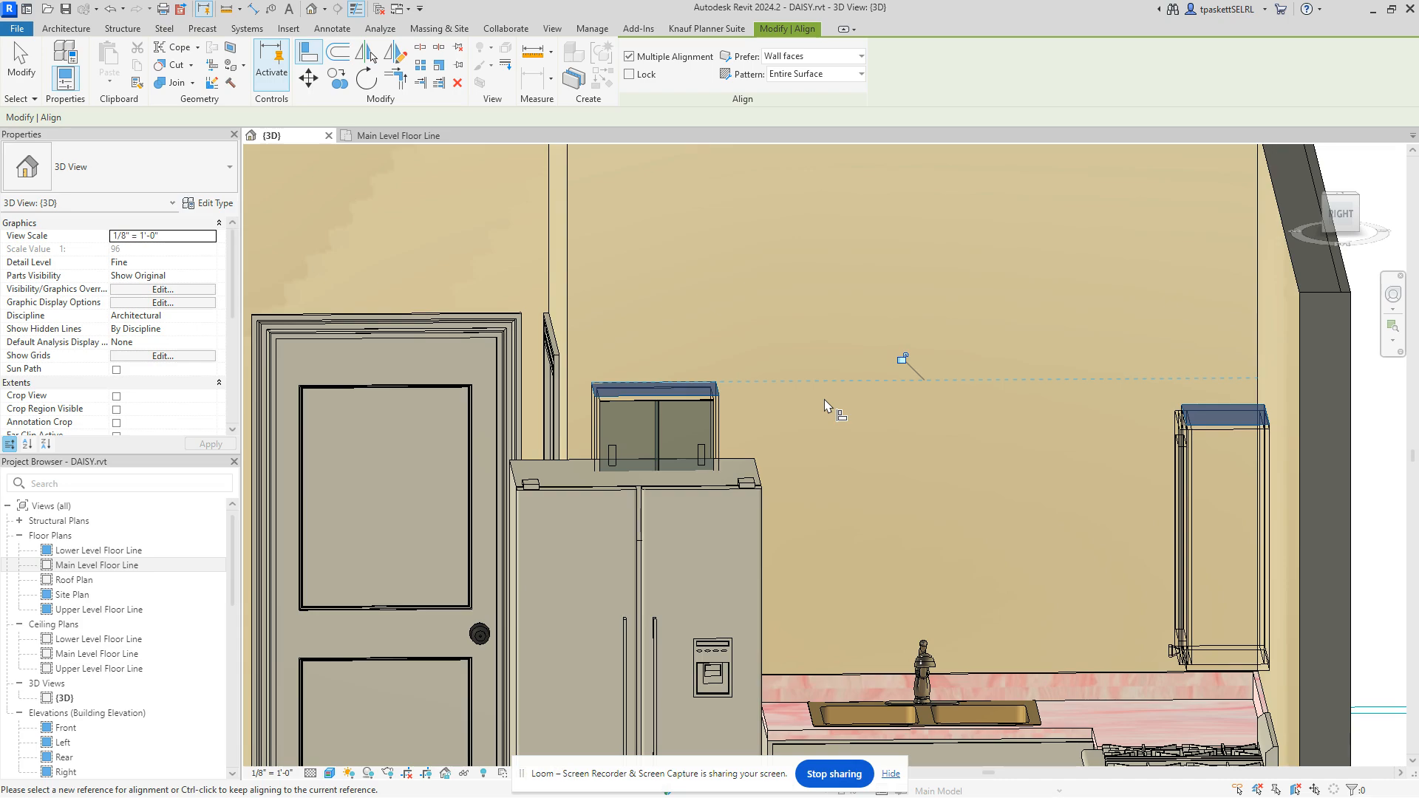
Step: Exit the Align tool and select the cabinet above the refrigerator
{"action": "right_click", "coordinate": [797, 277]}
{"action": "left_click", "coordinate": [813, 288]}
{"action": "right_click", "coordinate": [735, 341]}
{"action": "left_click", "coordinate": [764, 347]}
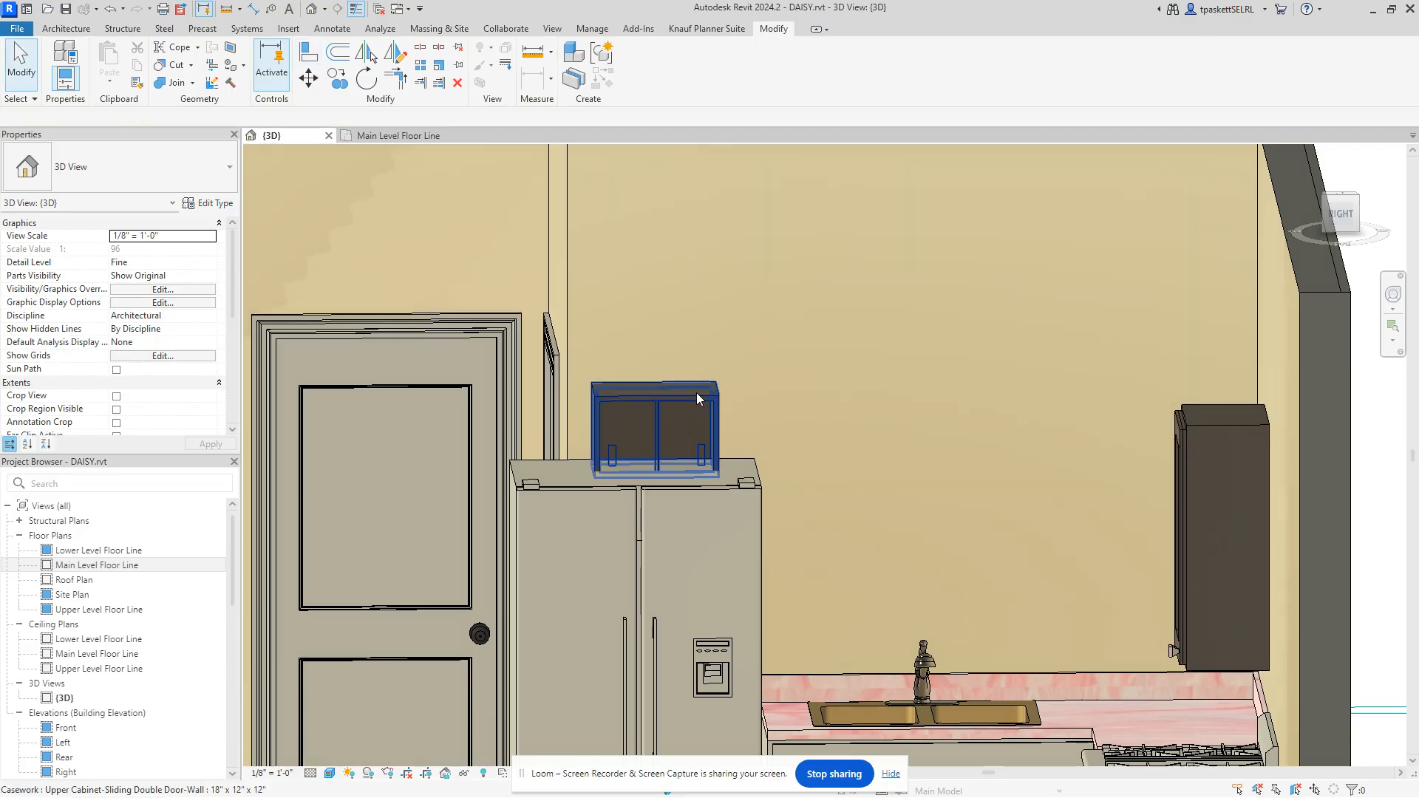
{"action": "left_click", "coordinate": [697, 403]}
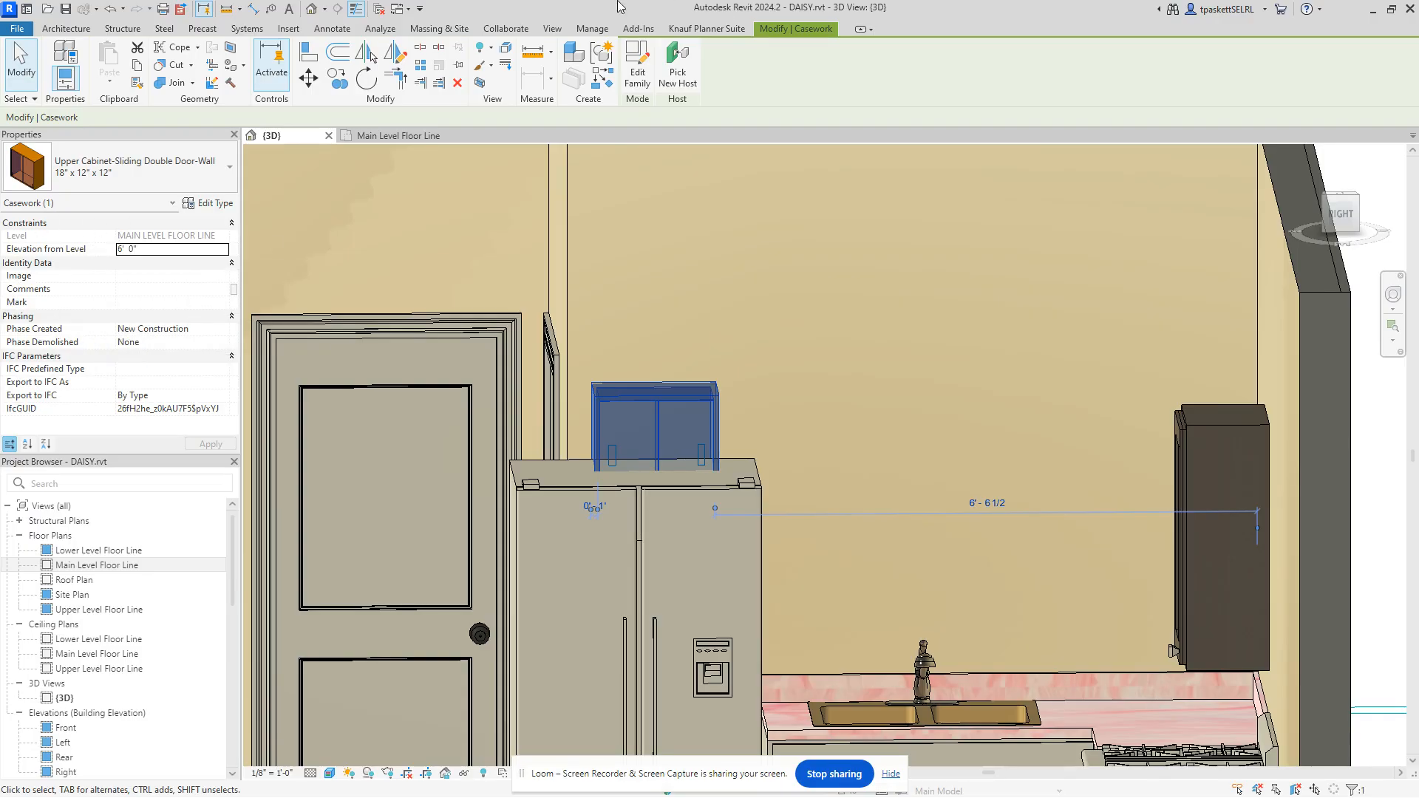
Step: Zoom out to see the whole kitchen and deselect the cabinet above the refrigerator
{"action": "scroll", "coordinate": [717, 152], "scroll_direction": "down", "scroll_amount": 6}
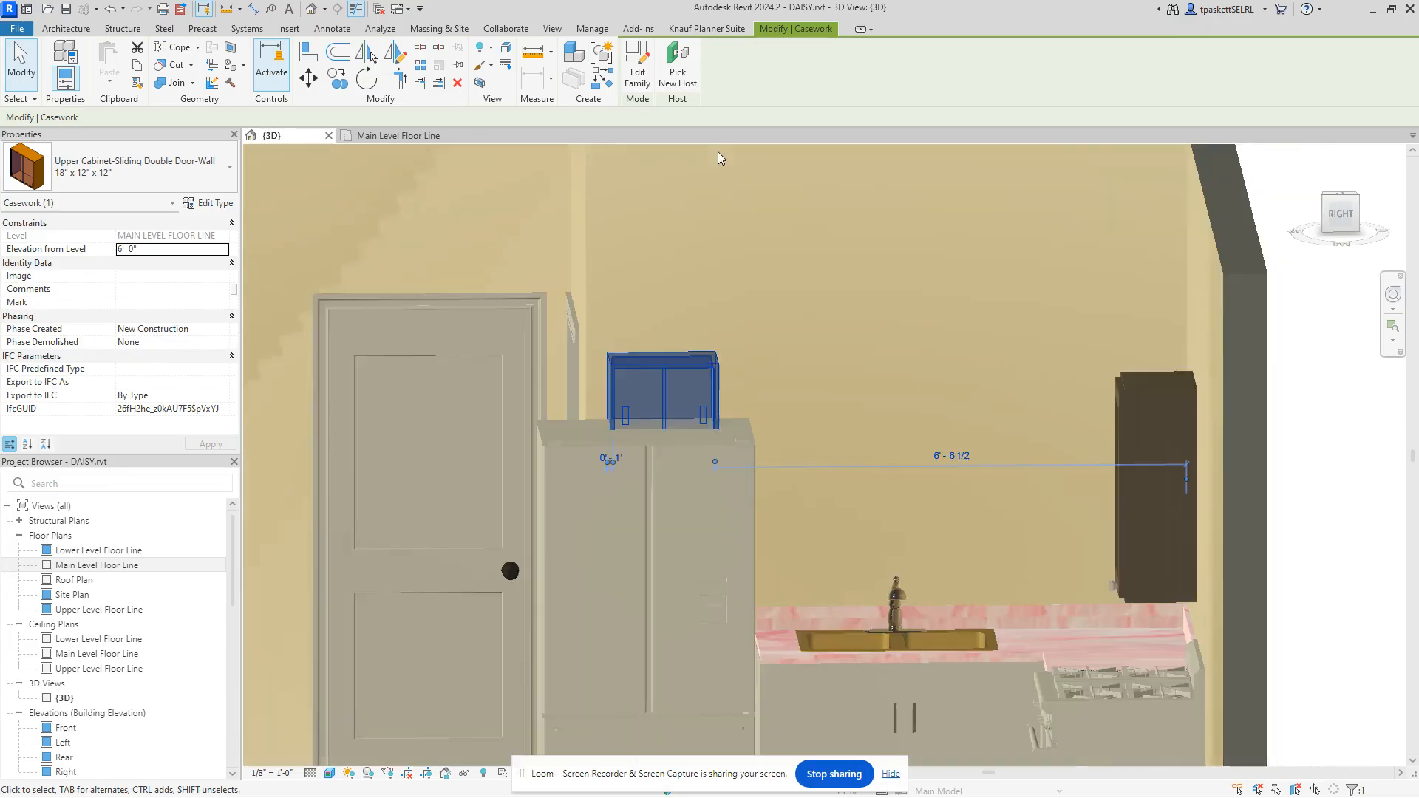
{"action": "left_click", "coordinate": [723, 683]}
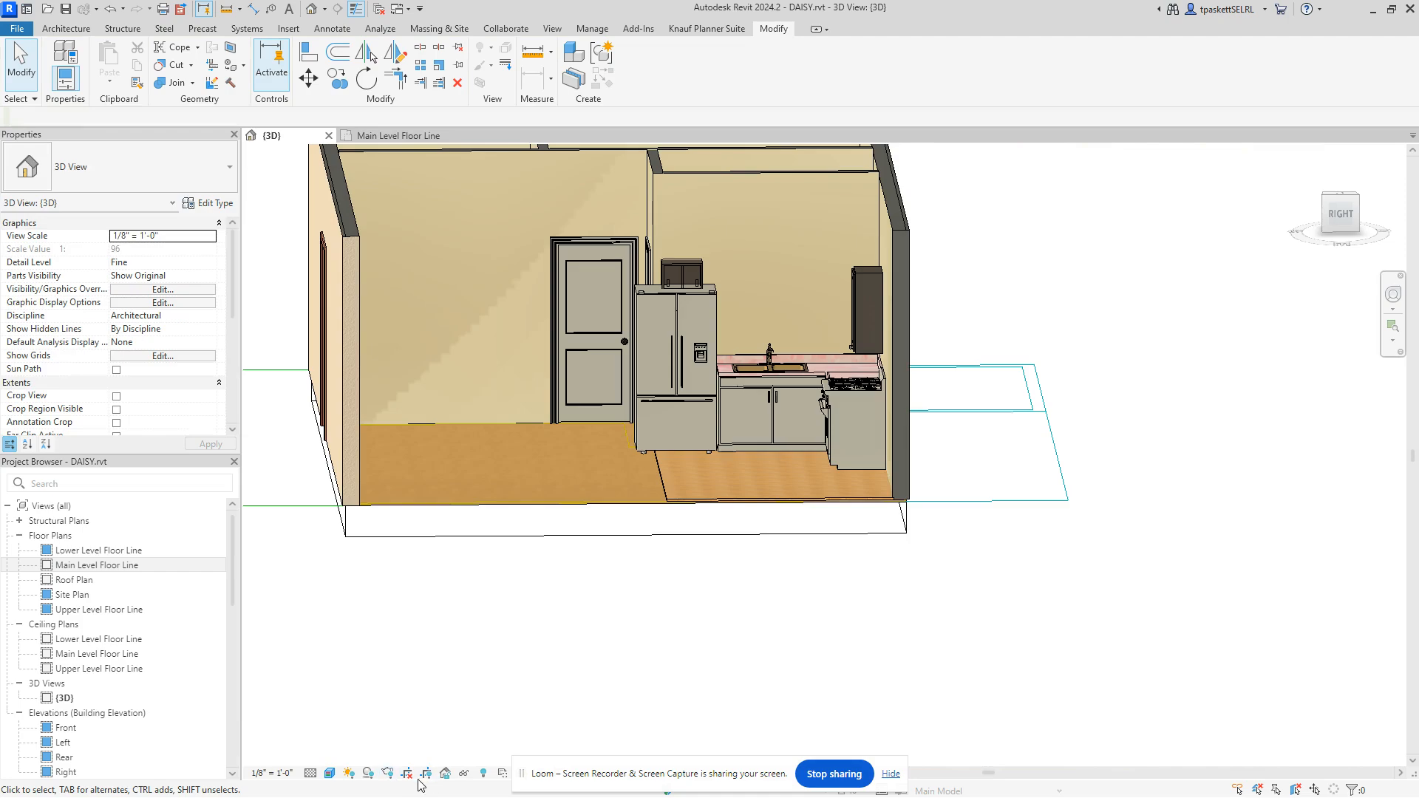
Step: Reveal hidden elements, unhide the front Exterior - Stucco 2x6 wall, then exit reveal mode
{"action": "left_click", "coordinate": [483, 773]}
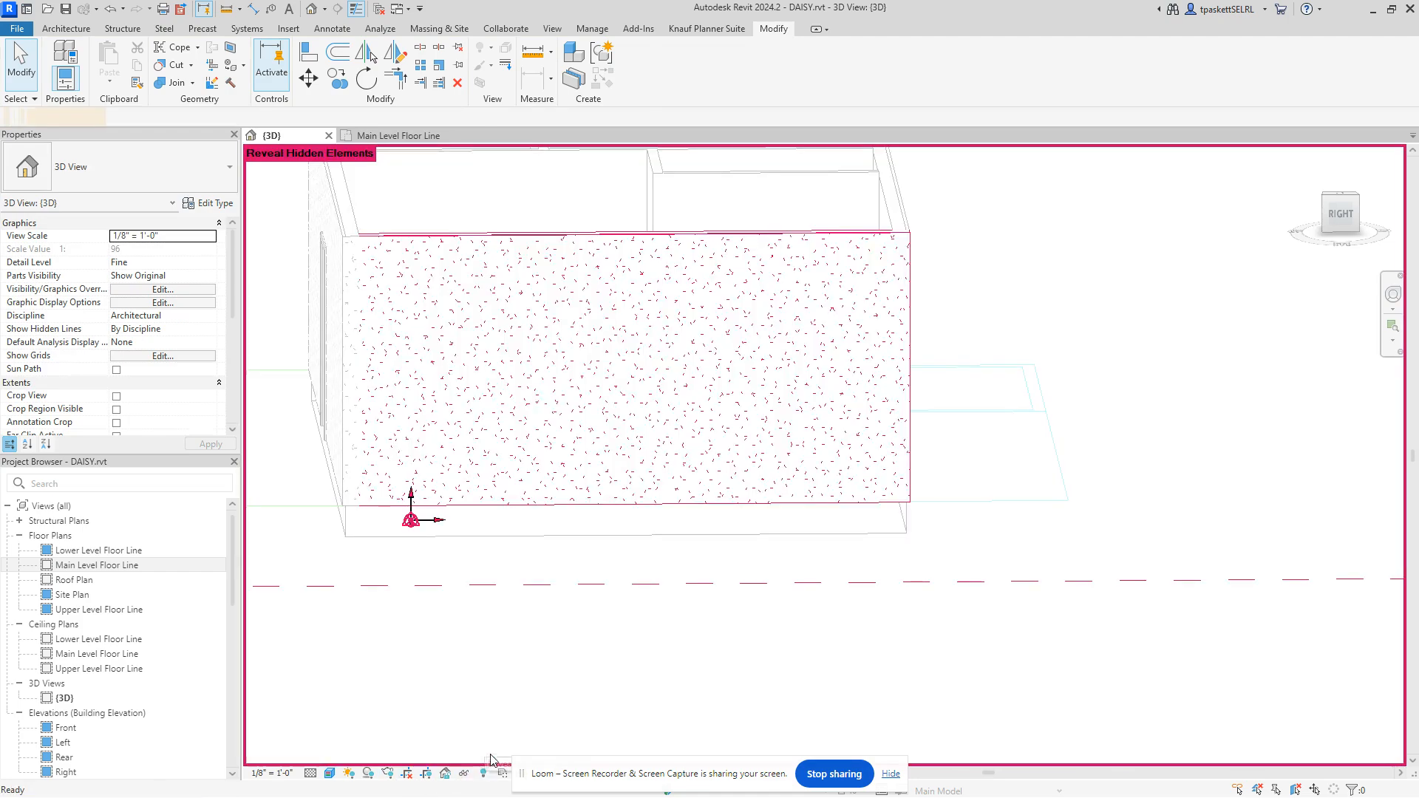
{"action": "scroll", "coordinate": [792, 440], "scroll_direction": "down", "scroll_amount": 4}
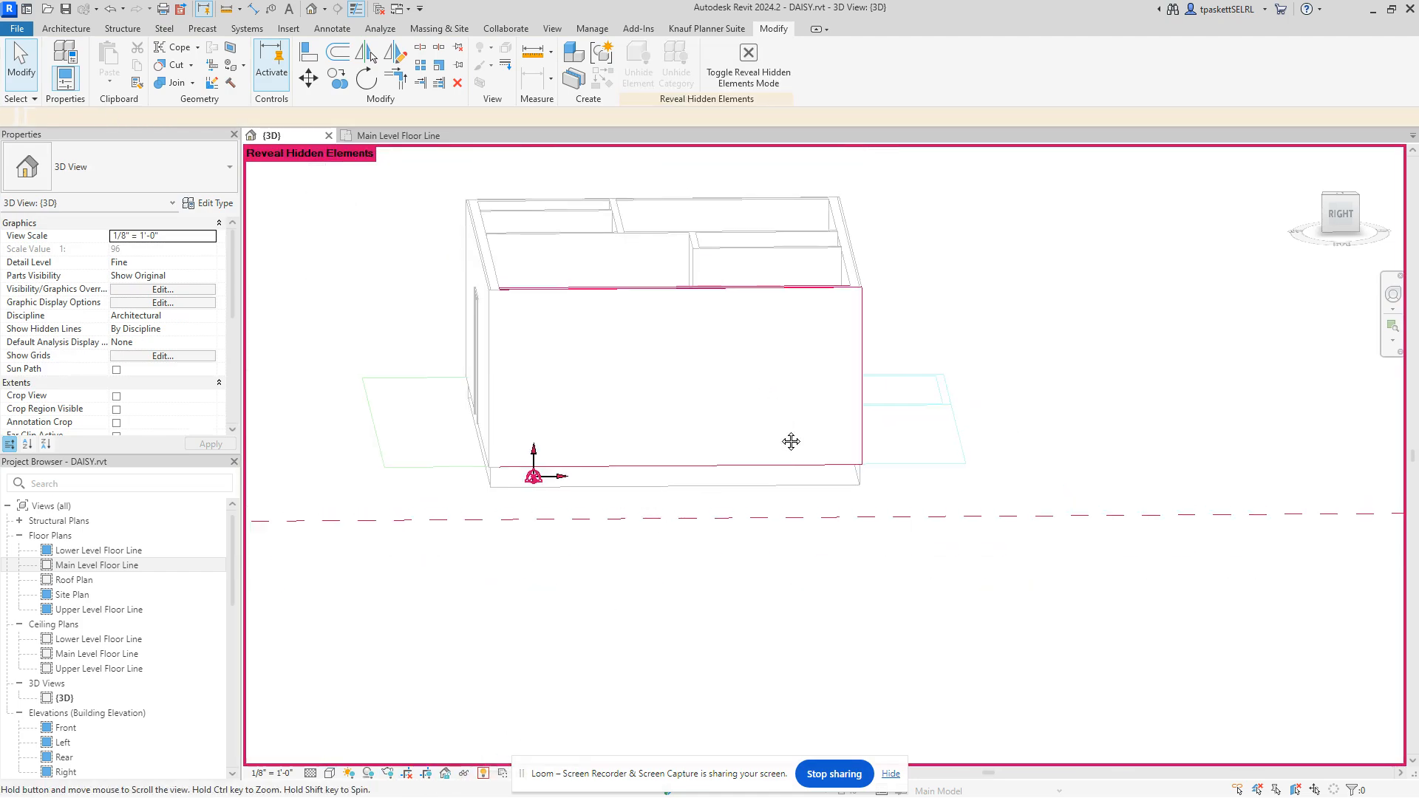
{"action": "left_click", "coordinate": [484, 773]}
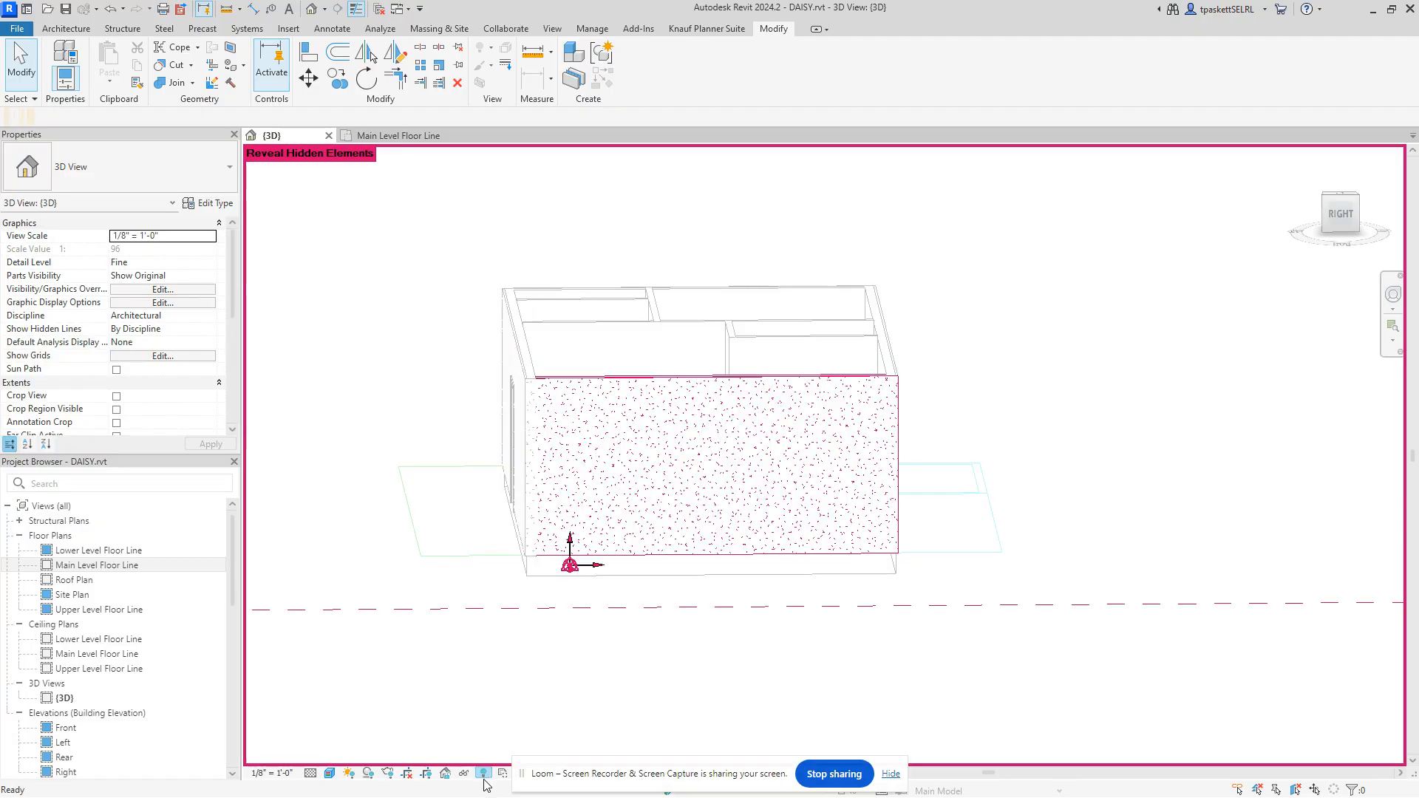
{"action": "left_click", "coordinate": [484, 774]}
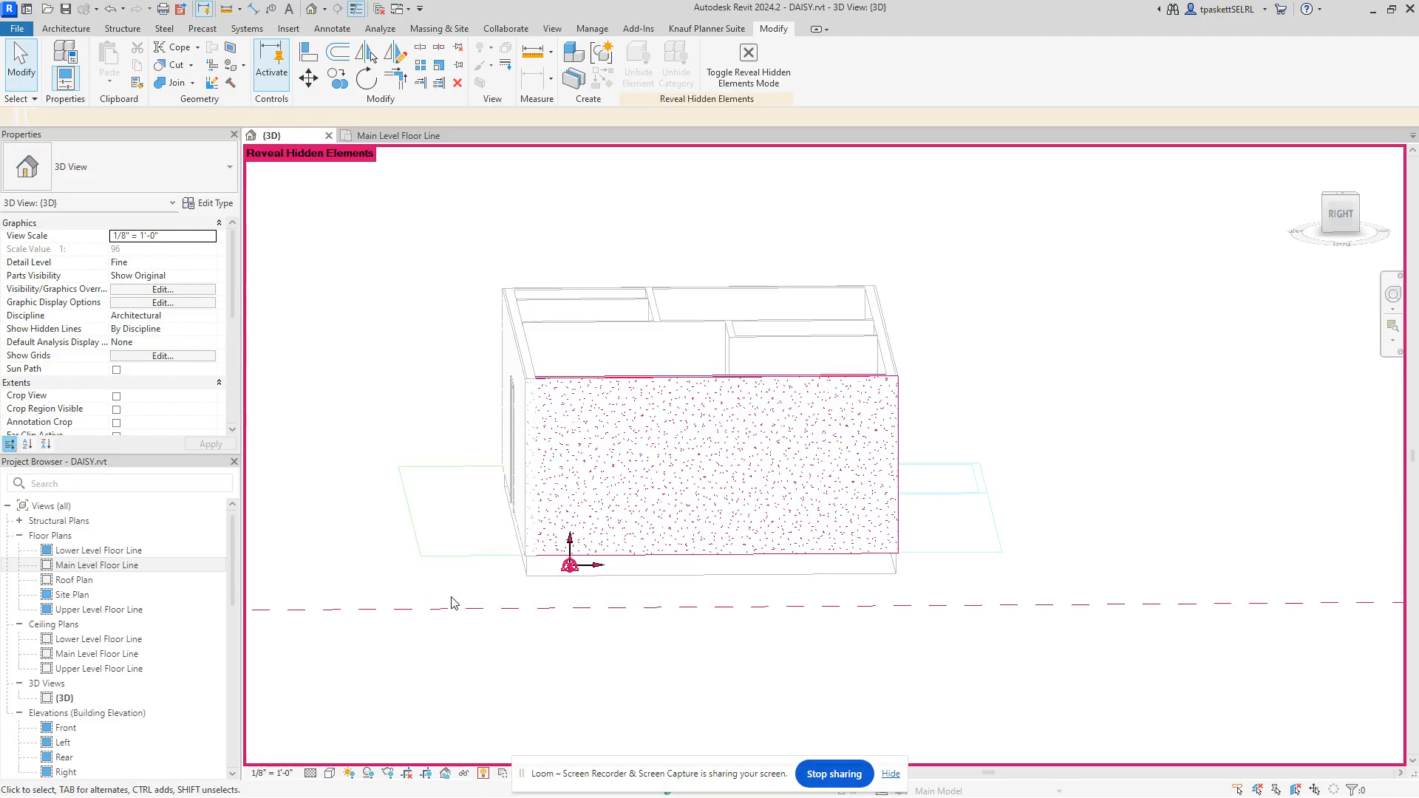
{"action": "left_click", "coordinate": [766, 384]}
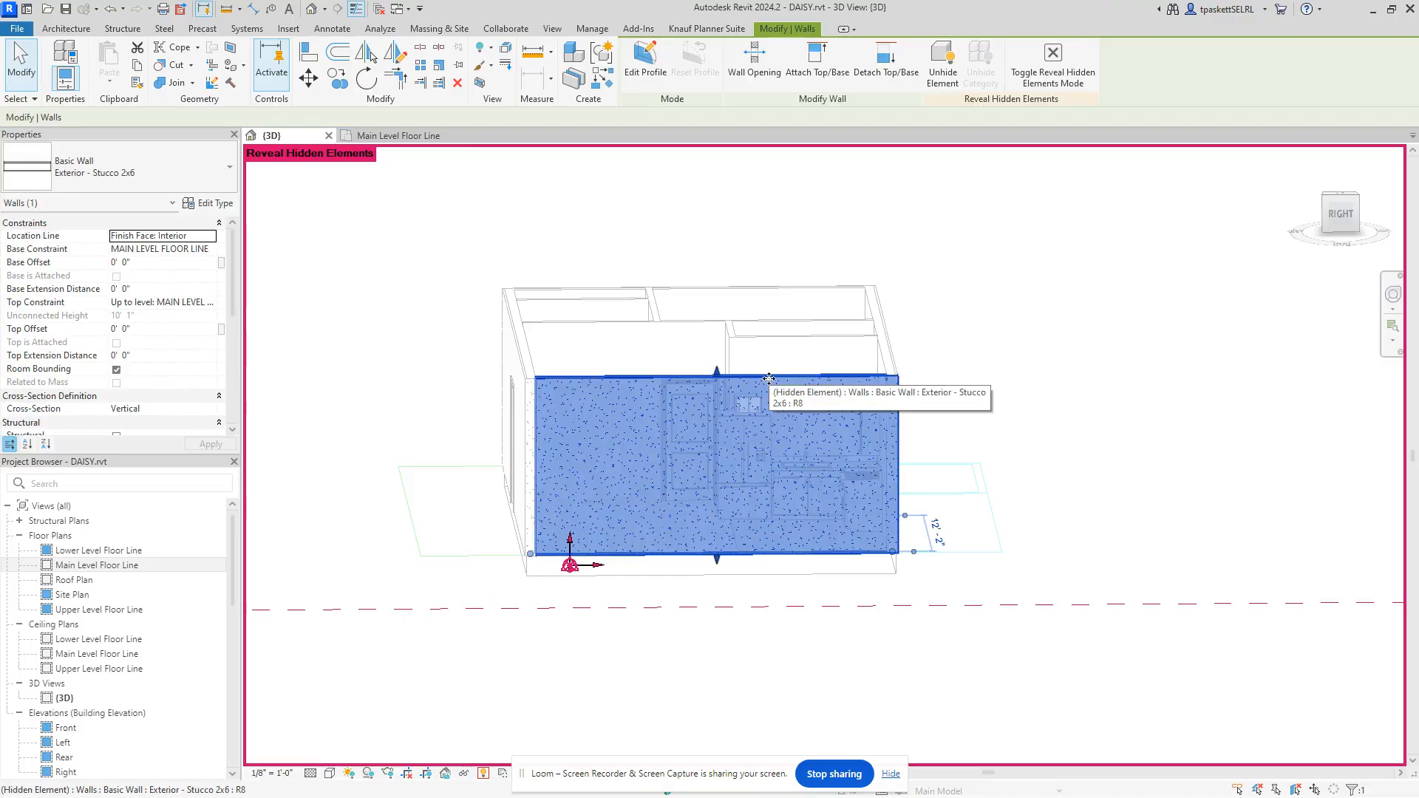
{"action": "right_click", "coordinate": [768, 383]}
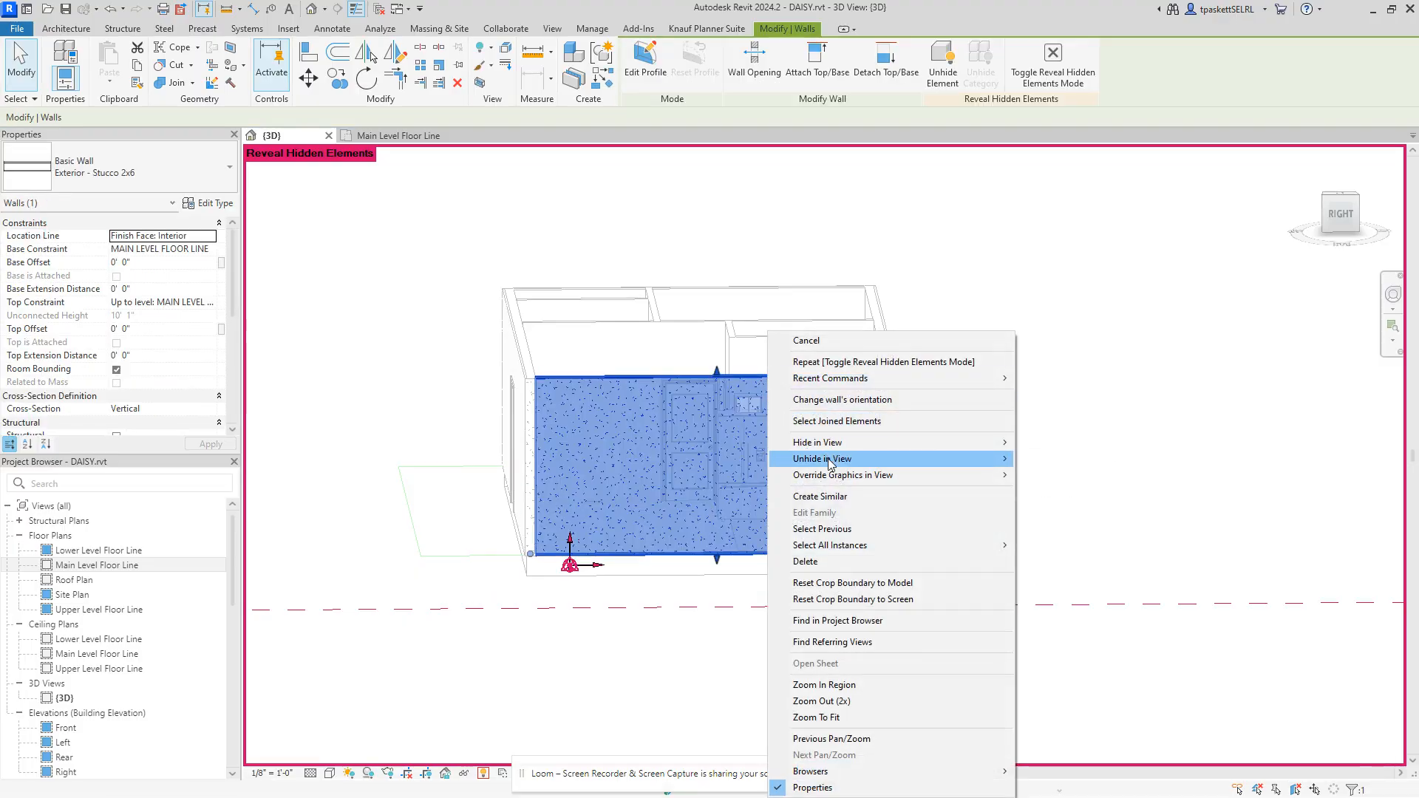
{"action": "mouse_move", "coordinate": [831, 462]}
{"action": "left_click", "coordinate": [1079, 459]}
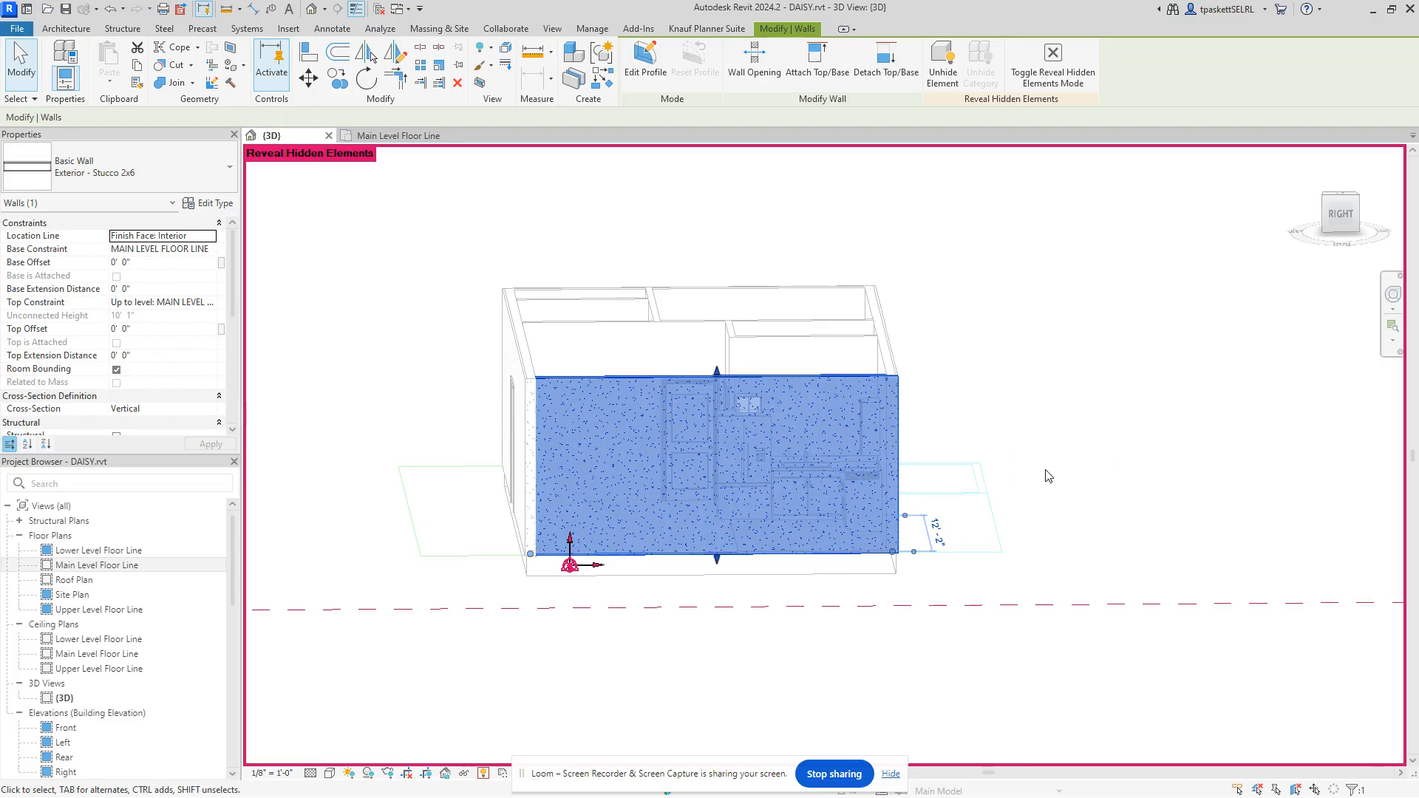
{"action": "left_click", "coordinate": [484, 774]}
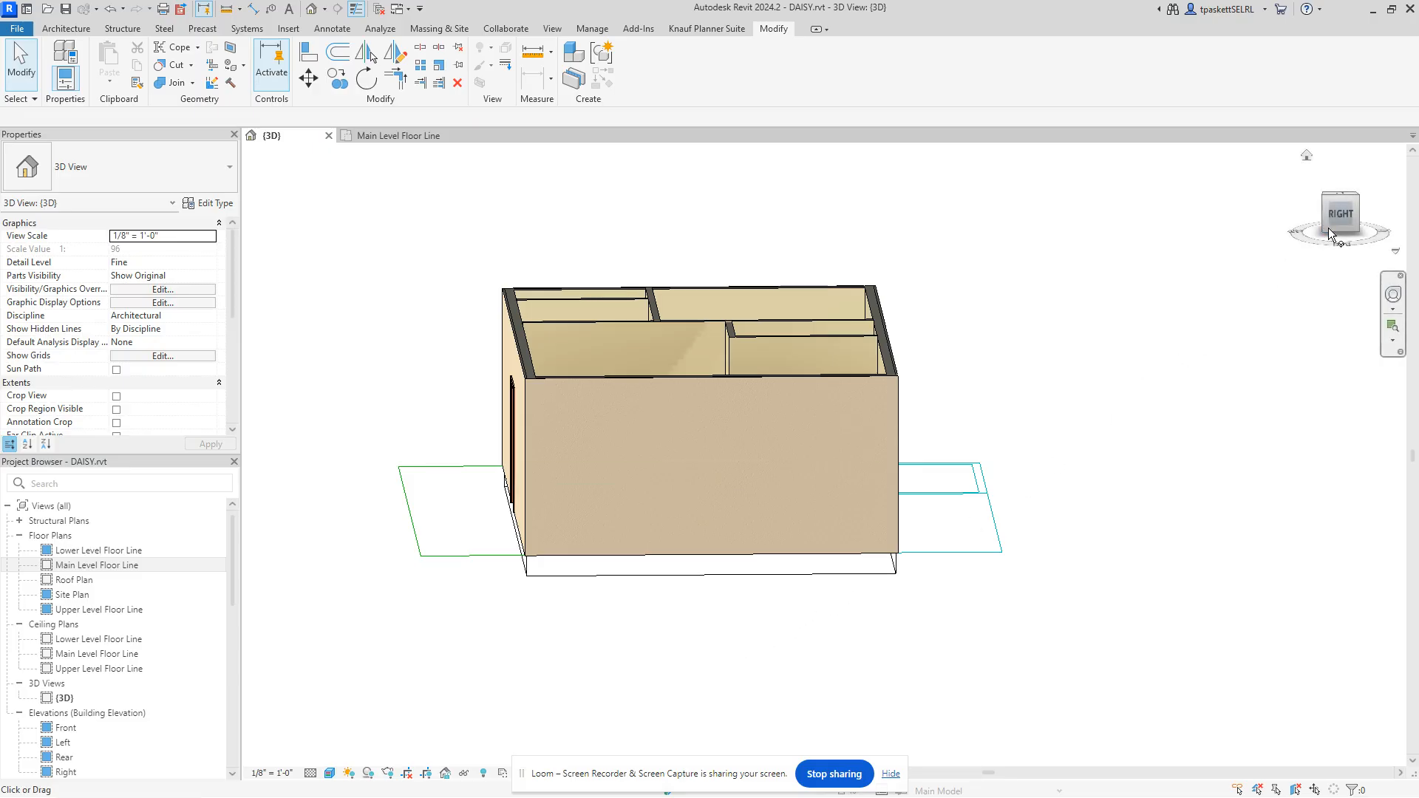
Step: Hide the entire Walls category in the 3D view, using the left exterior wall
{"action": "left_click_drag", "start_coordinate": [1394, 215], "coordinate": [1386, 257]}
{"action": "scroll", "coordinate": [732, 384], "scroll_direction": "down", "scroll_amount": 4}
{"action": "middle_click_drag", "start_coordinate": [731, 383], "coordinate": [930, 498]}
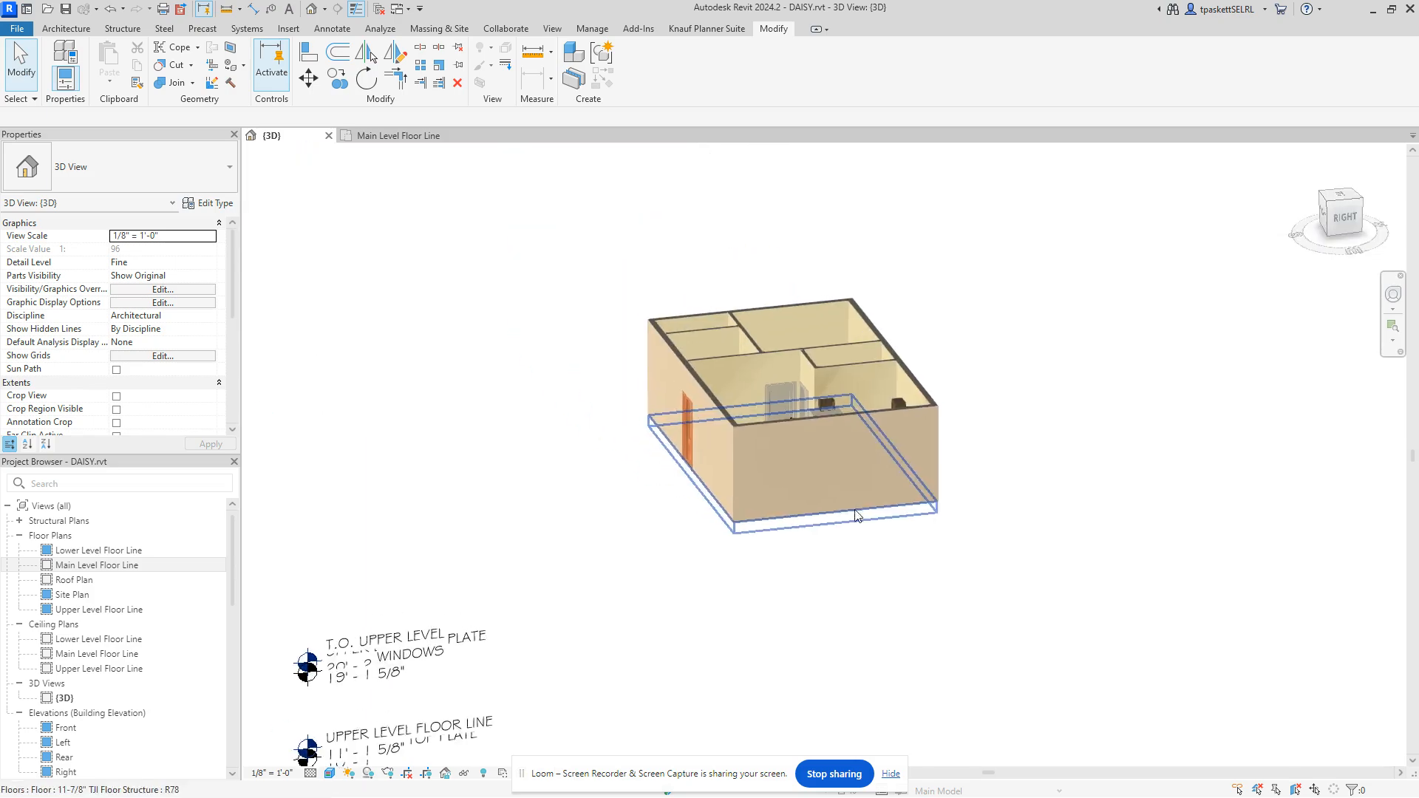
{"action": "scroll", "coordinate": [813, 485], "scroll_direction": "up", "scroll_amount": 3}
{"action": "middle_click_drag", "start_coordinate": [633, 440], "coordinate": [629, 496]}
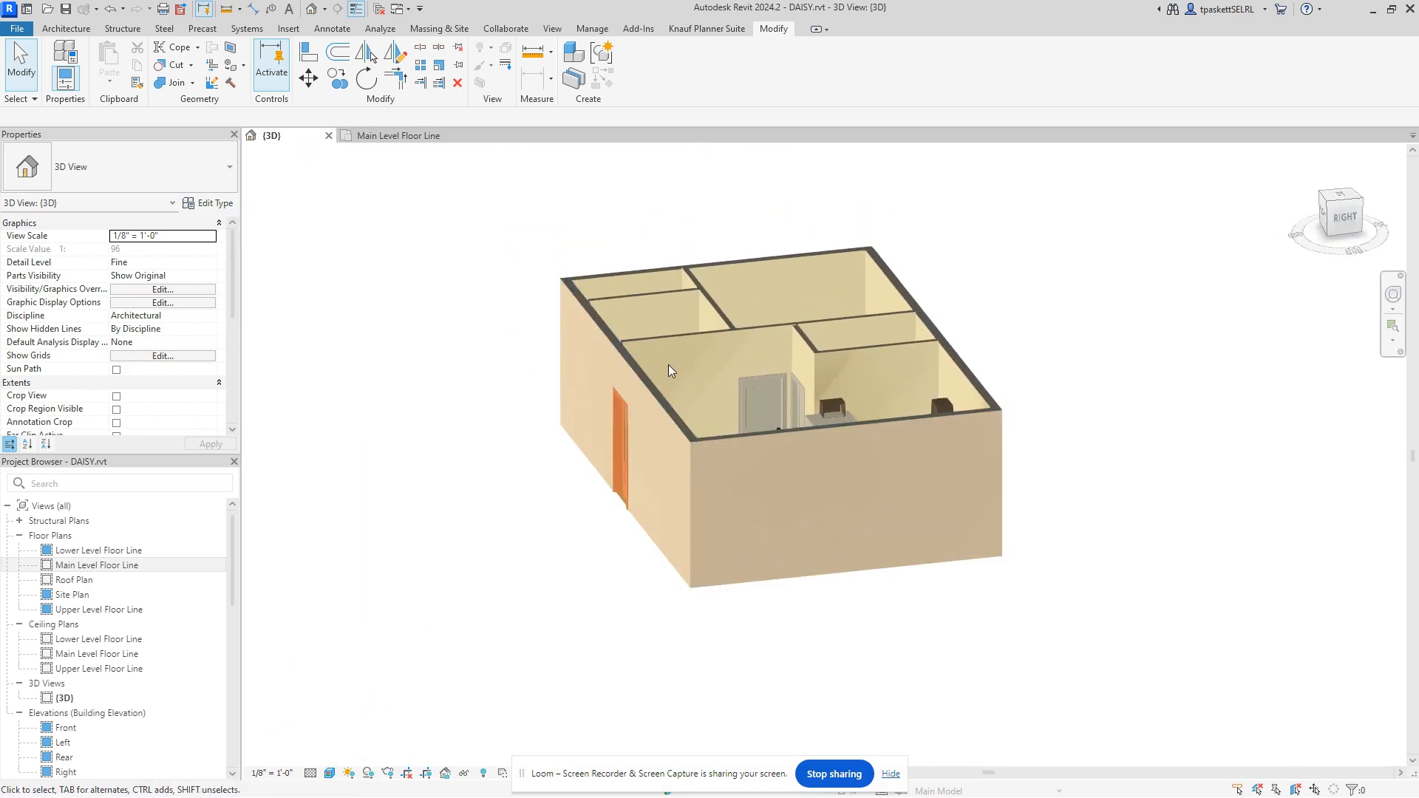
{"action": "left_click", "coordinate": [642, 402]}
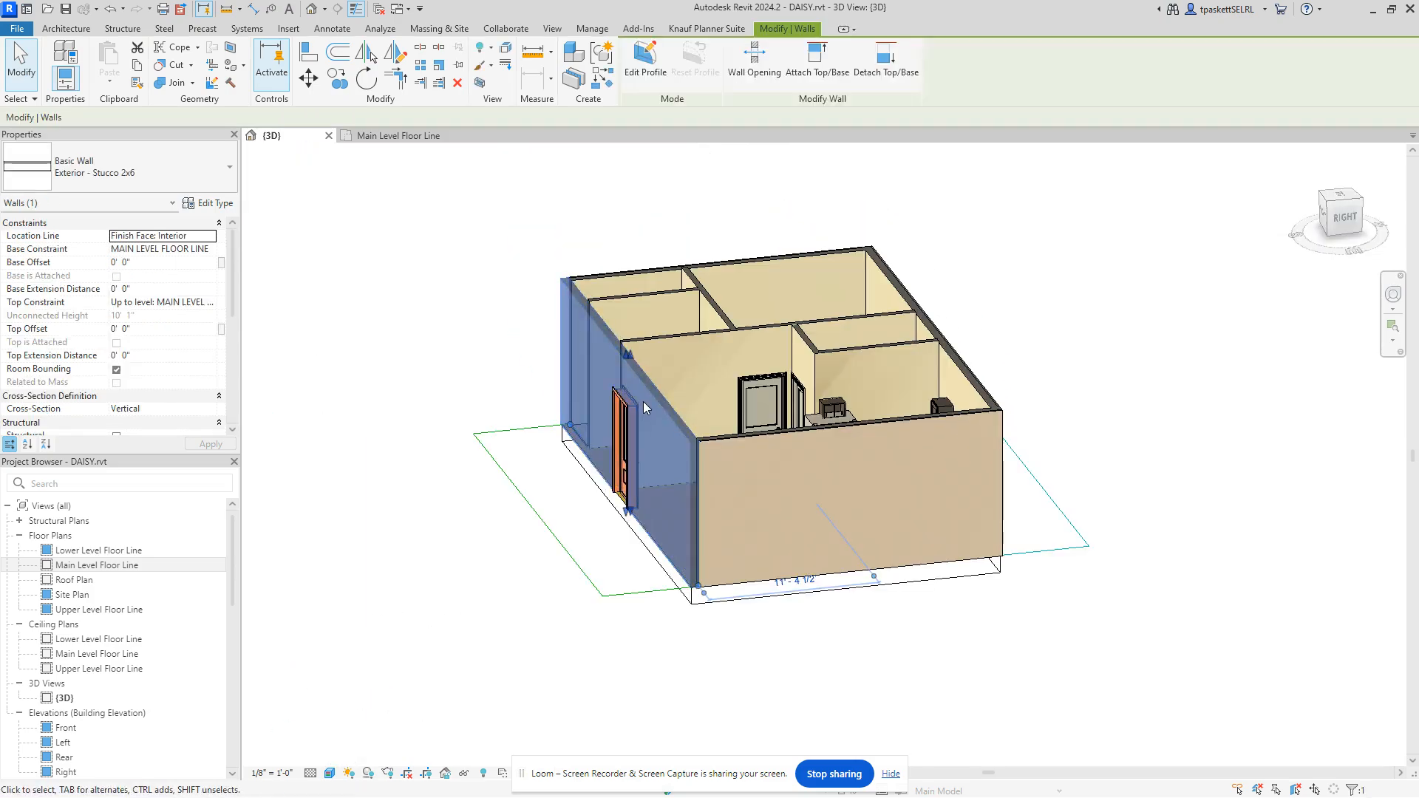
{"action": "right_click", "coordinate": [480, 264]}
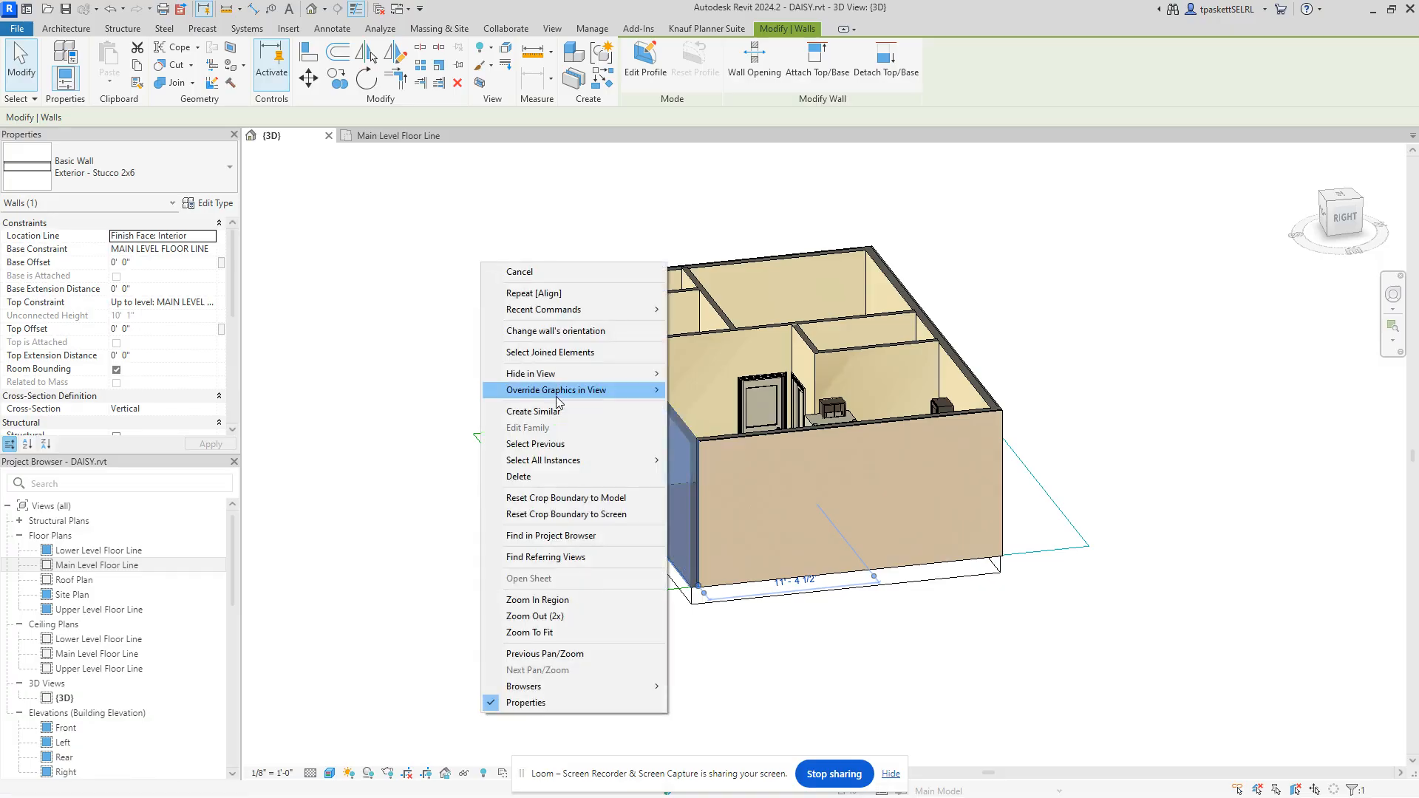
{"action": "mouse_move", "coordinate": [589, 377]}
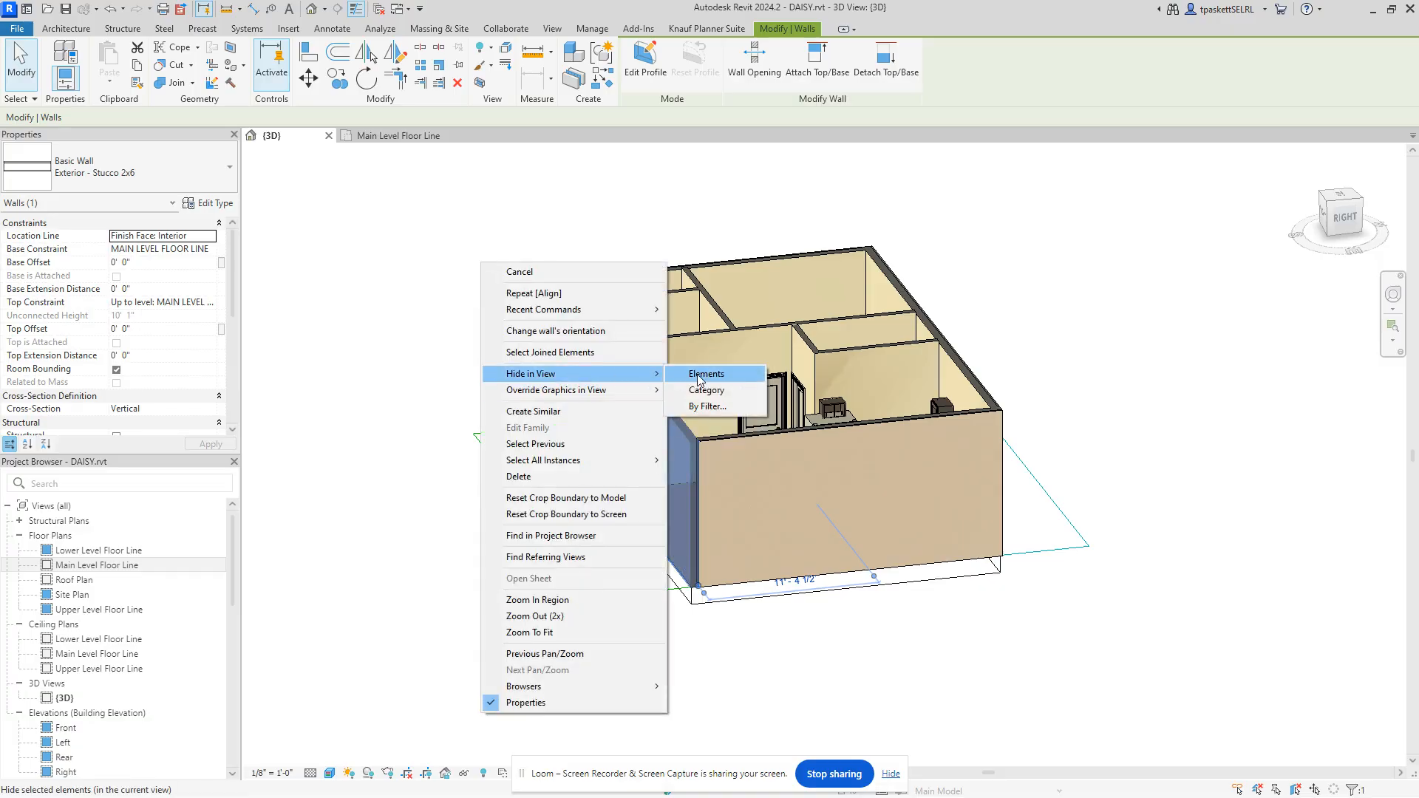
{"action": "left_click", "coordinate": [709, 396]}
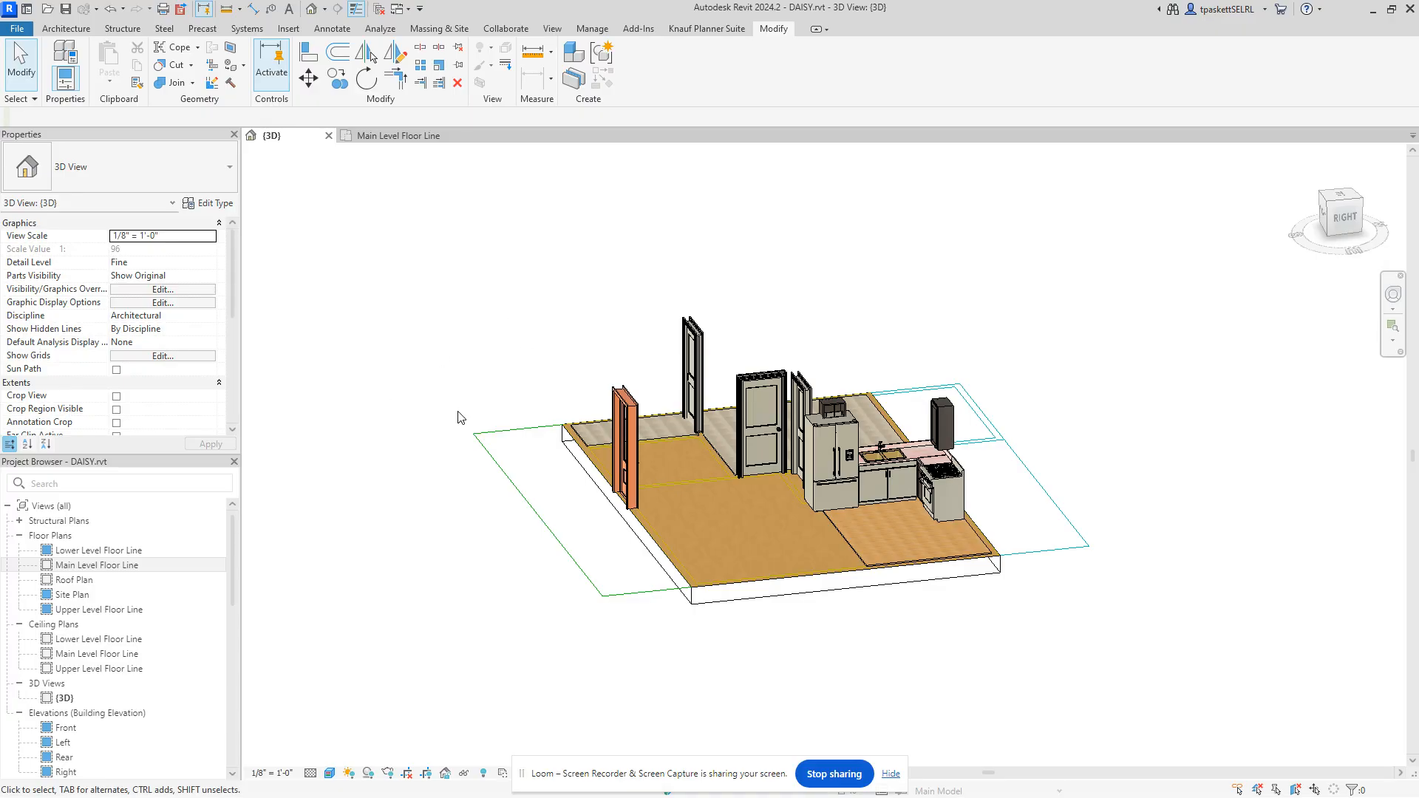
Step: Reveal hidden elements and unhide the Walls category via the front exterior wall, then exit reveal mode
{"action": "left_click", "coordinate": [483, 773]}
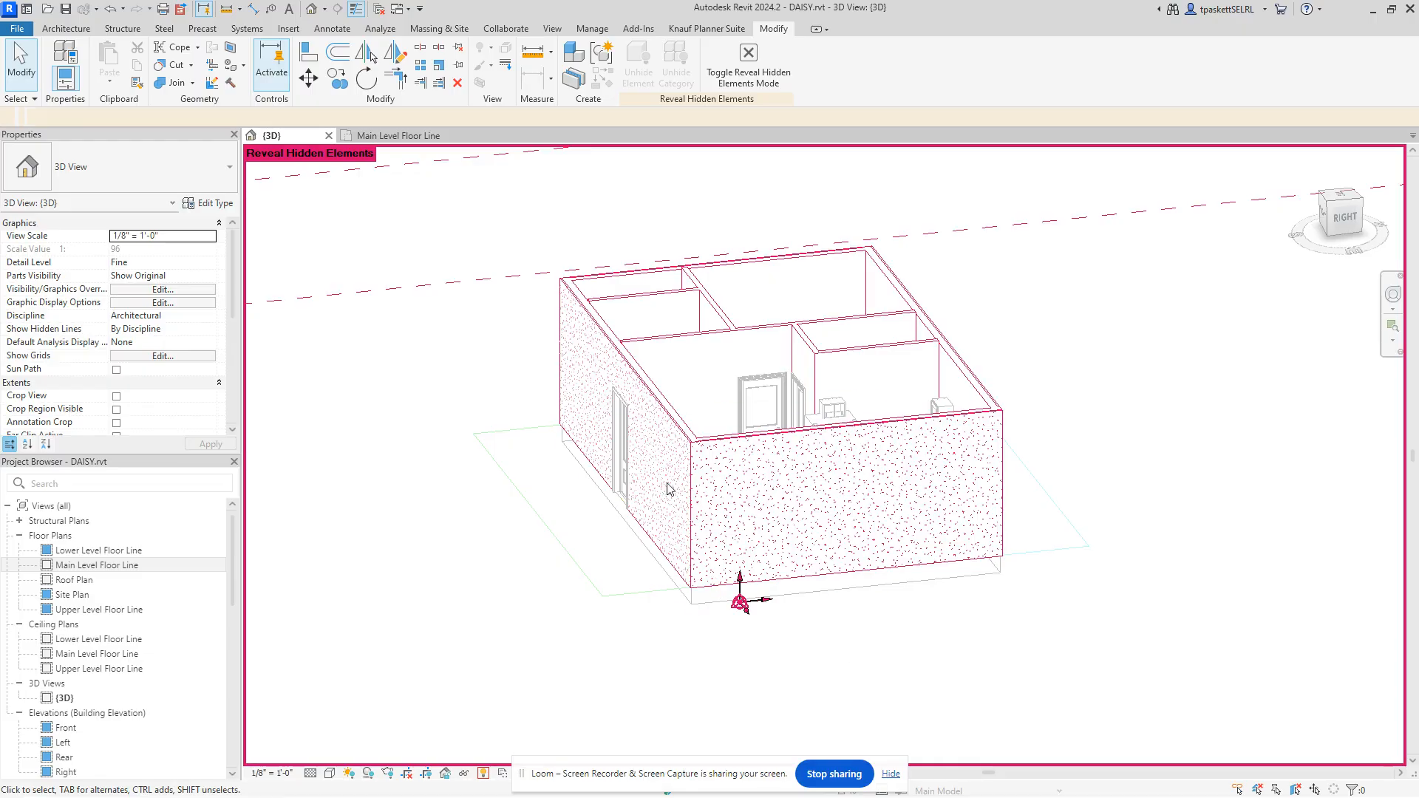
{"action": "left_click", "coordinate": [735, 443]}
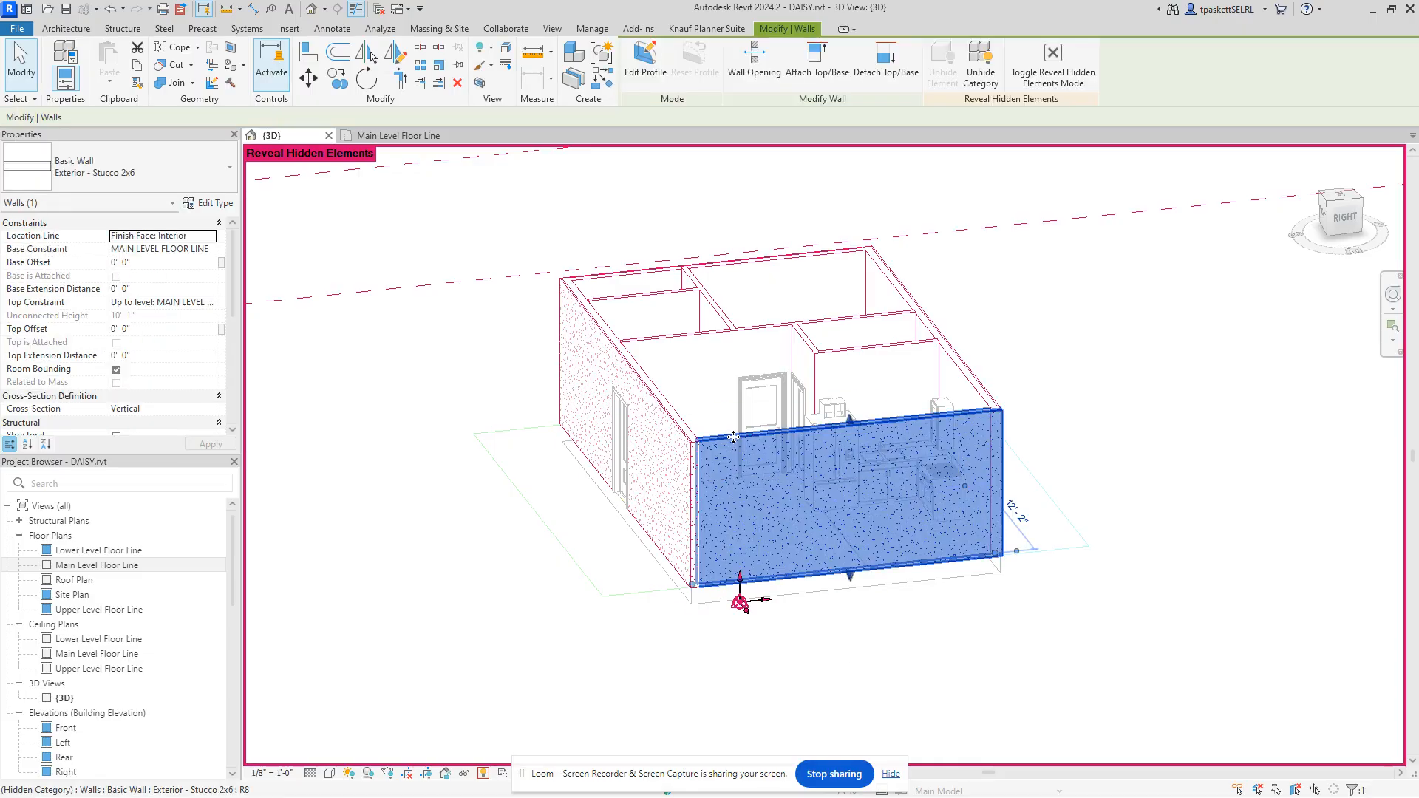
{"action": "right_click", "coordinate": [736, 444]}
{"action": "mouse_move", "coordinate": [850, 459]}
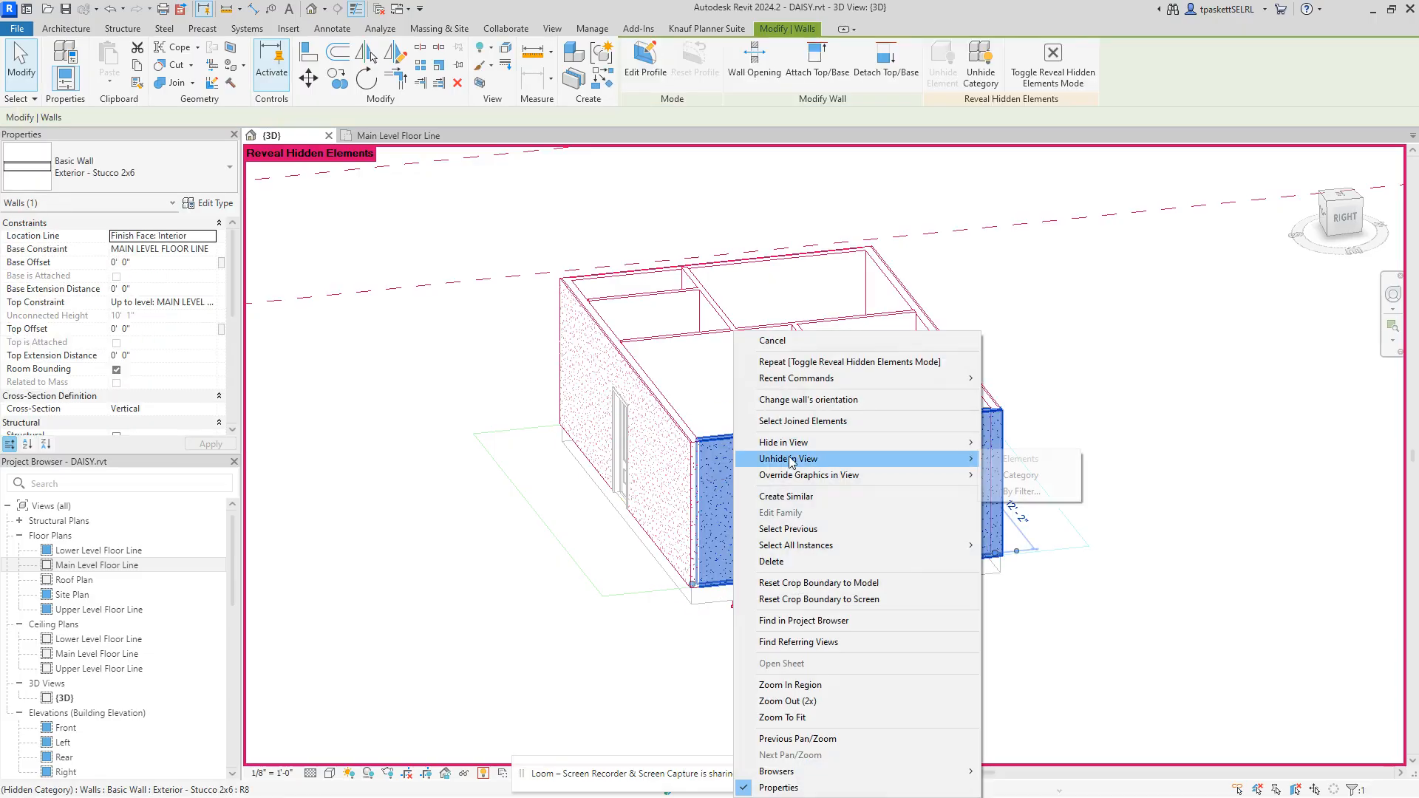
{"action": "left_click", "coordinate": [1022, 476]}
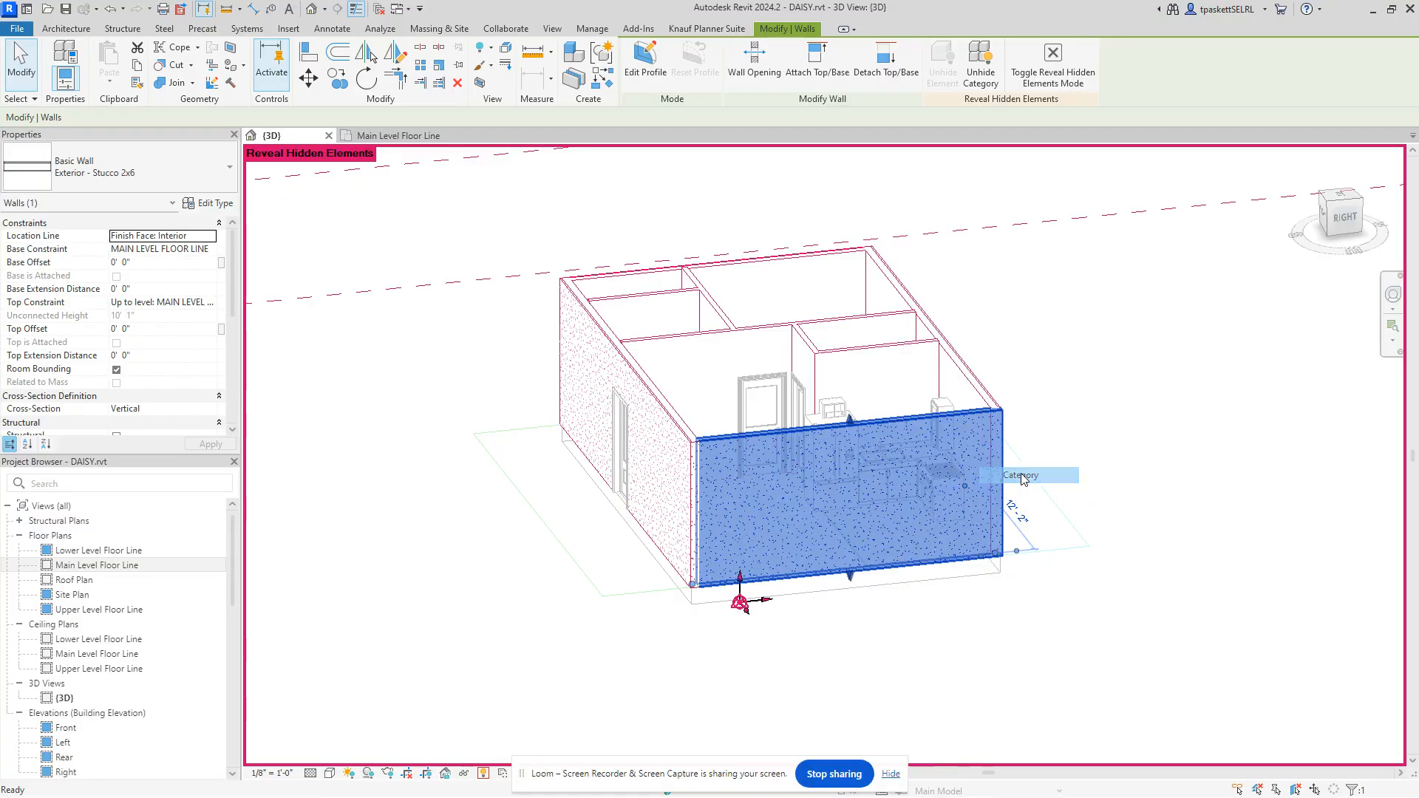
{"action": "left_click", "coordinate": [484, 773]}
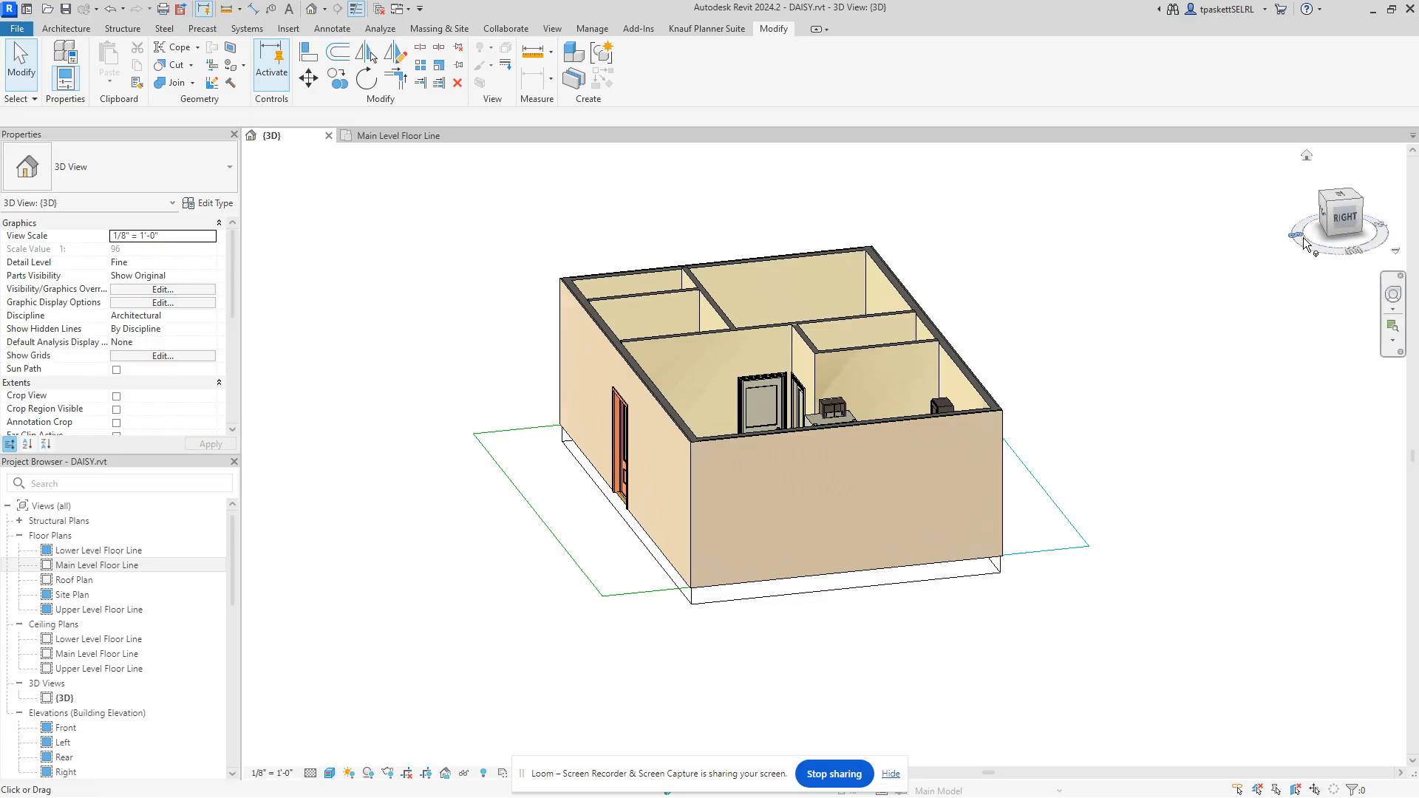
Step: Reorient the view to the opposite corner, zoom in, and select the back exterior wall
{"action": "left_click_drag", "start_coordinate": [1320, 253], "coordinate": [1005, 318]}
{"action": "left_click", "coordinate": [1336, 201]}
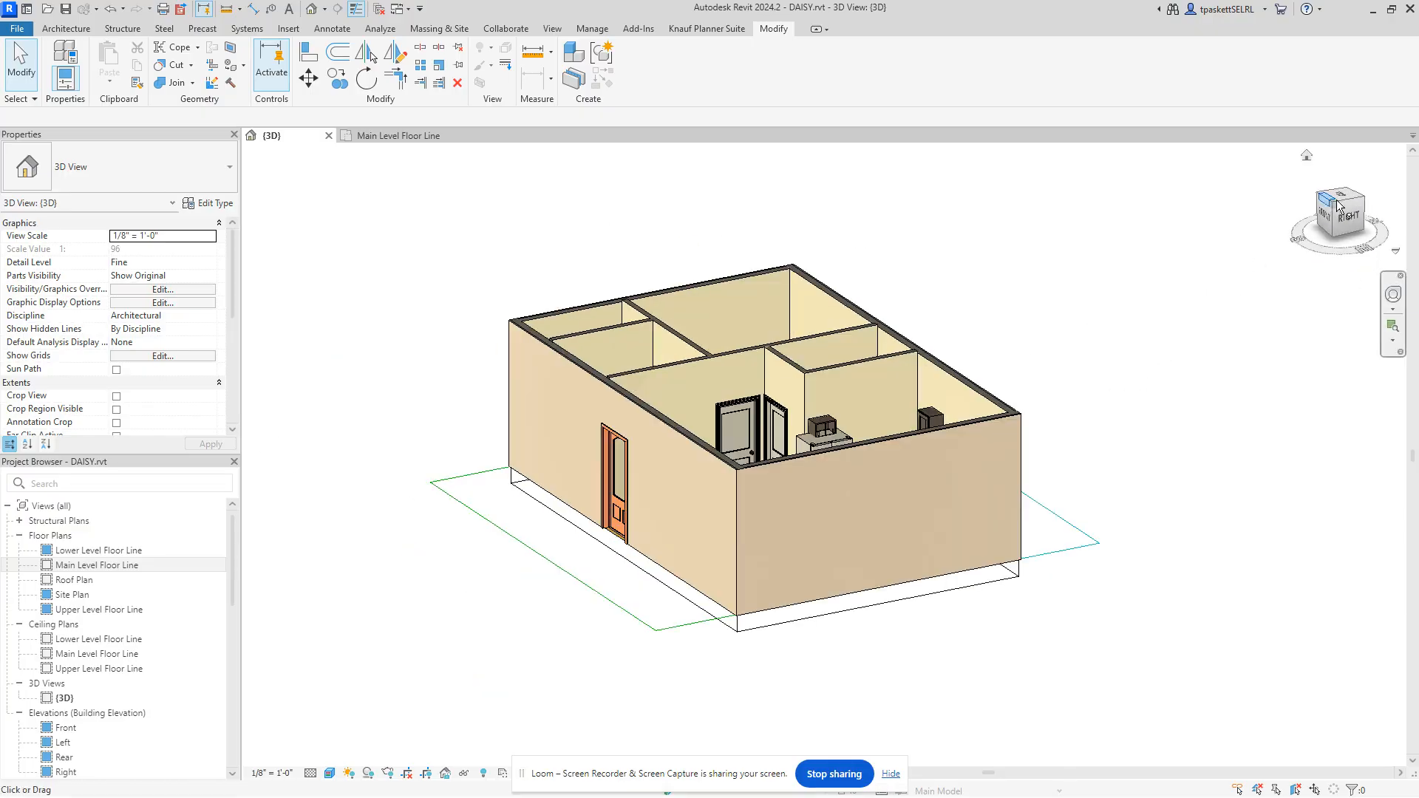
{"action": "left_click", "coordinate": [1303, 156]}
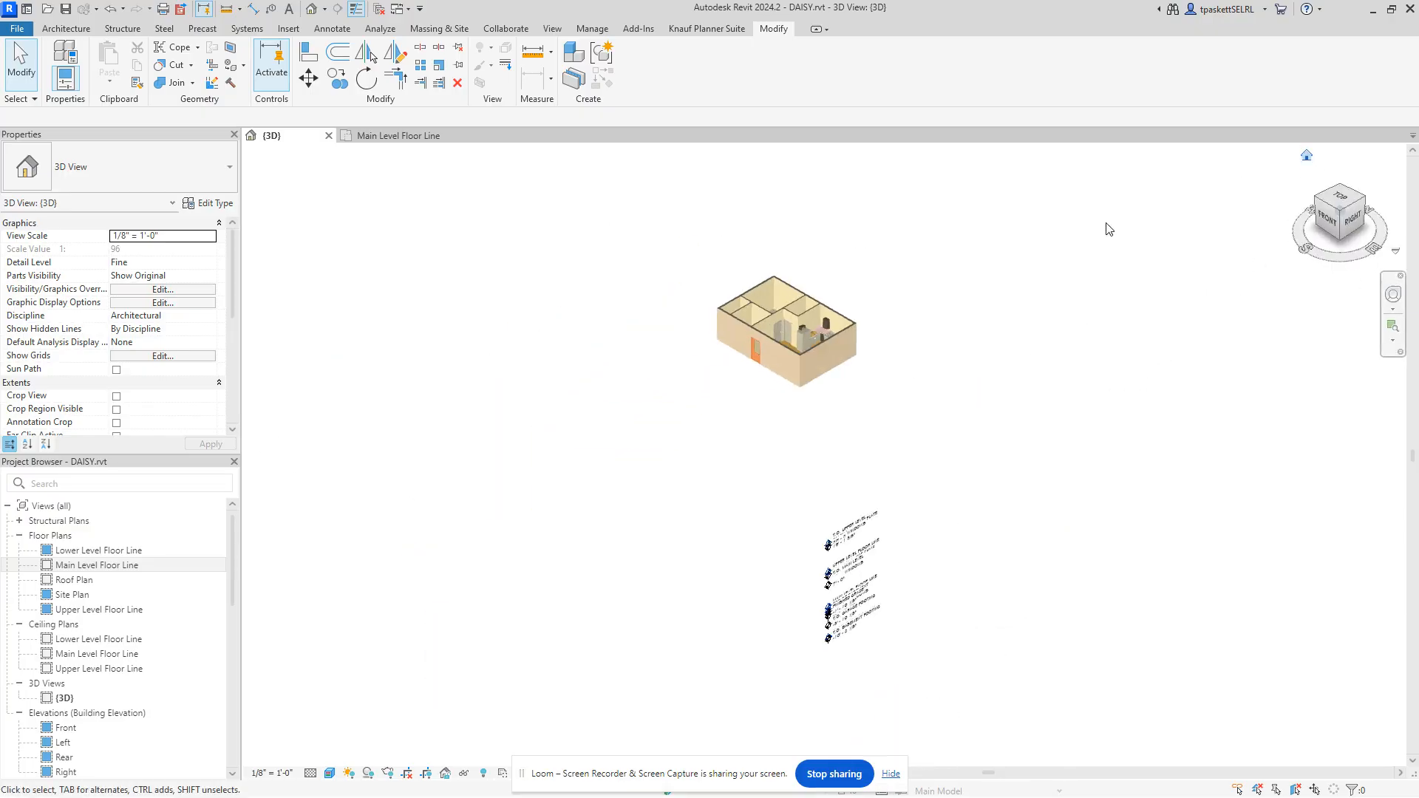
{"action": "scroll", "coordinate": [743, 317], "scroll_direction": "up", "scroll_amount": 6}
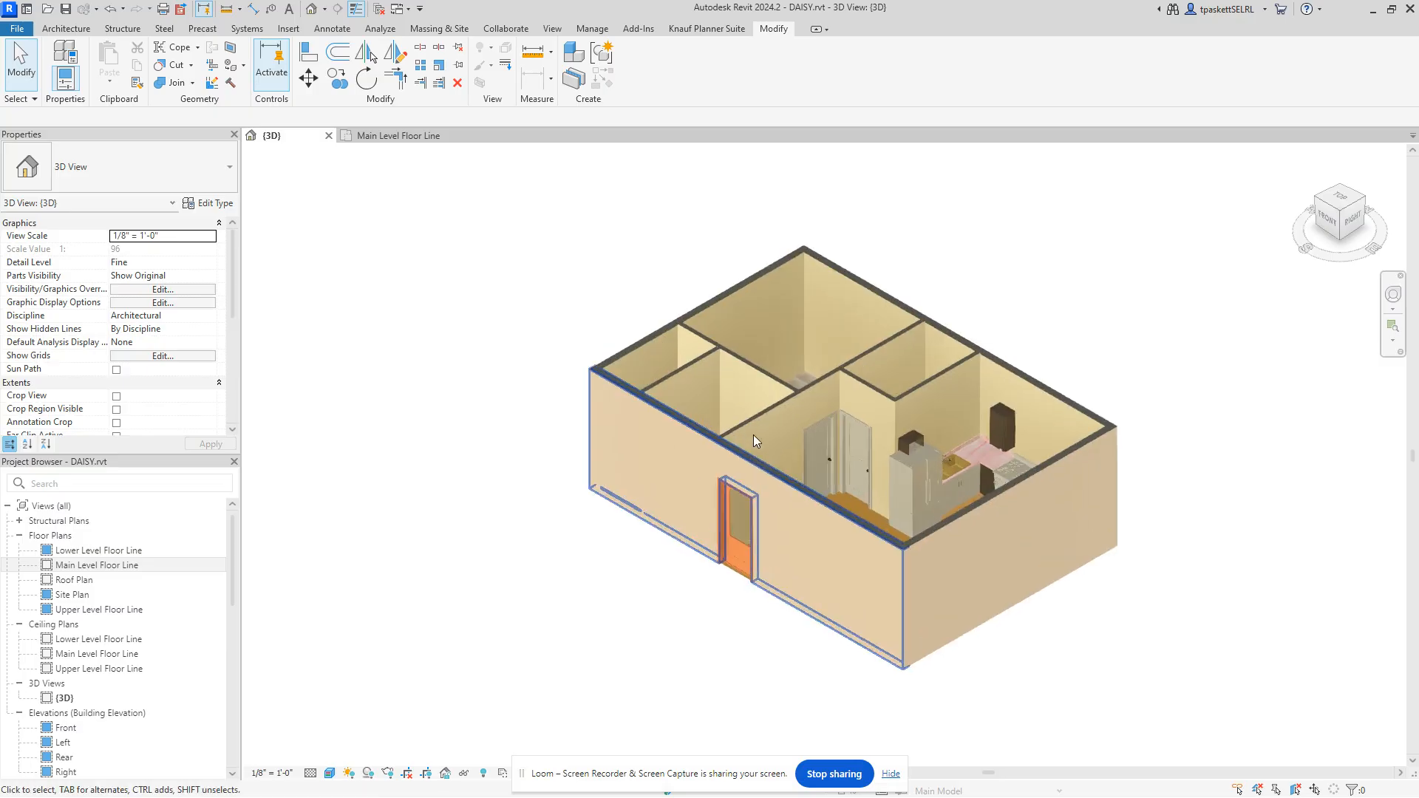
{"action": "left_click", "coordinate": [1107, 356]}
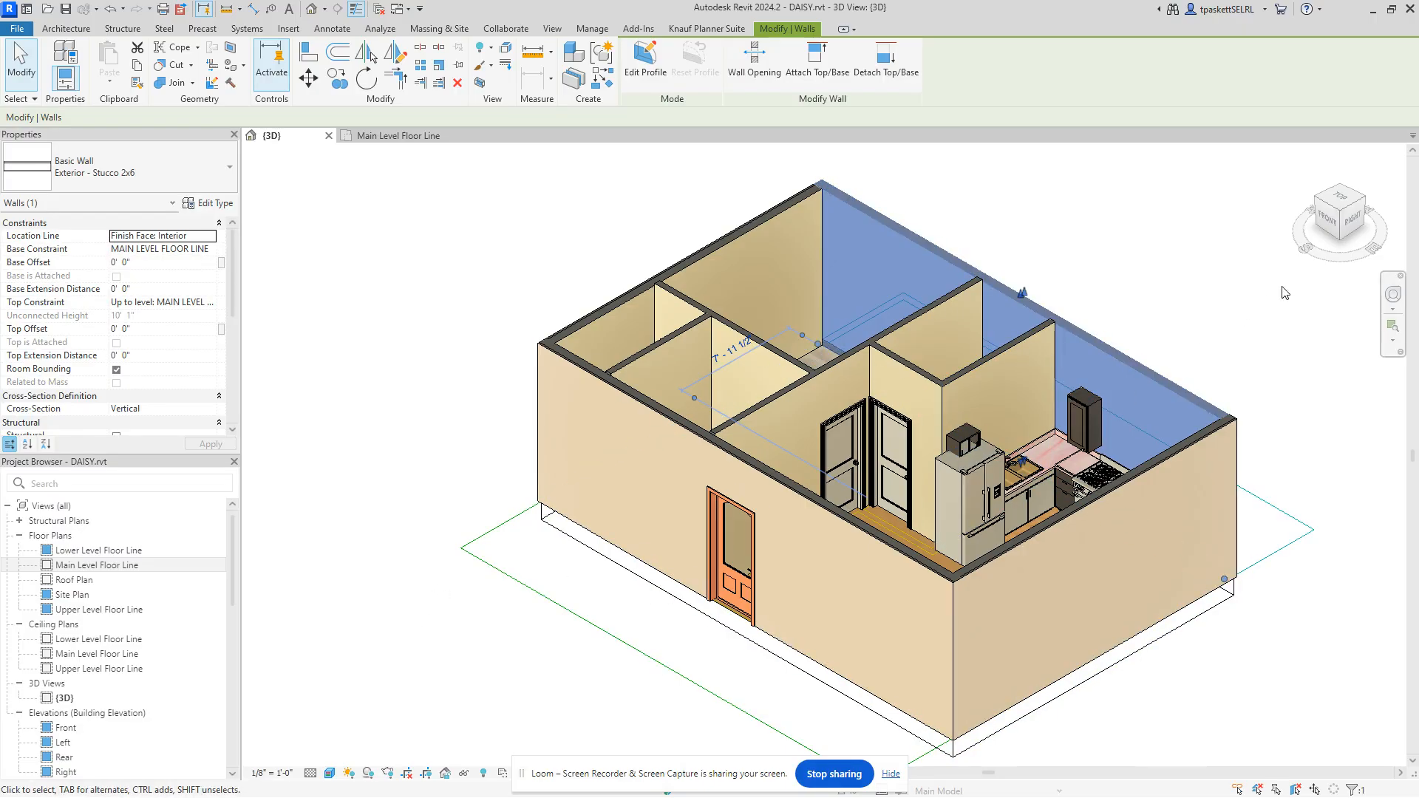
Step: Orbit toward the front, tilt down, and pan to frame the back wall's inner face and rooms
{"action": "left_click_drag", "start_coordinate": [1300, 250], "coordinate": [1302, 252]}
{"action": "left_click_drag", "start_coordinate": [1314, 268], "coordinate": [315, 362]}
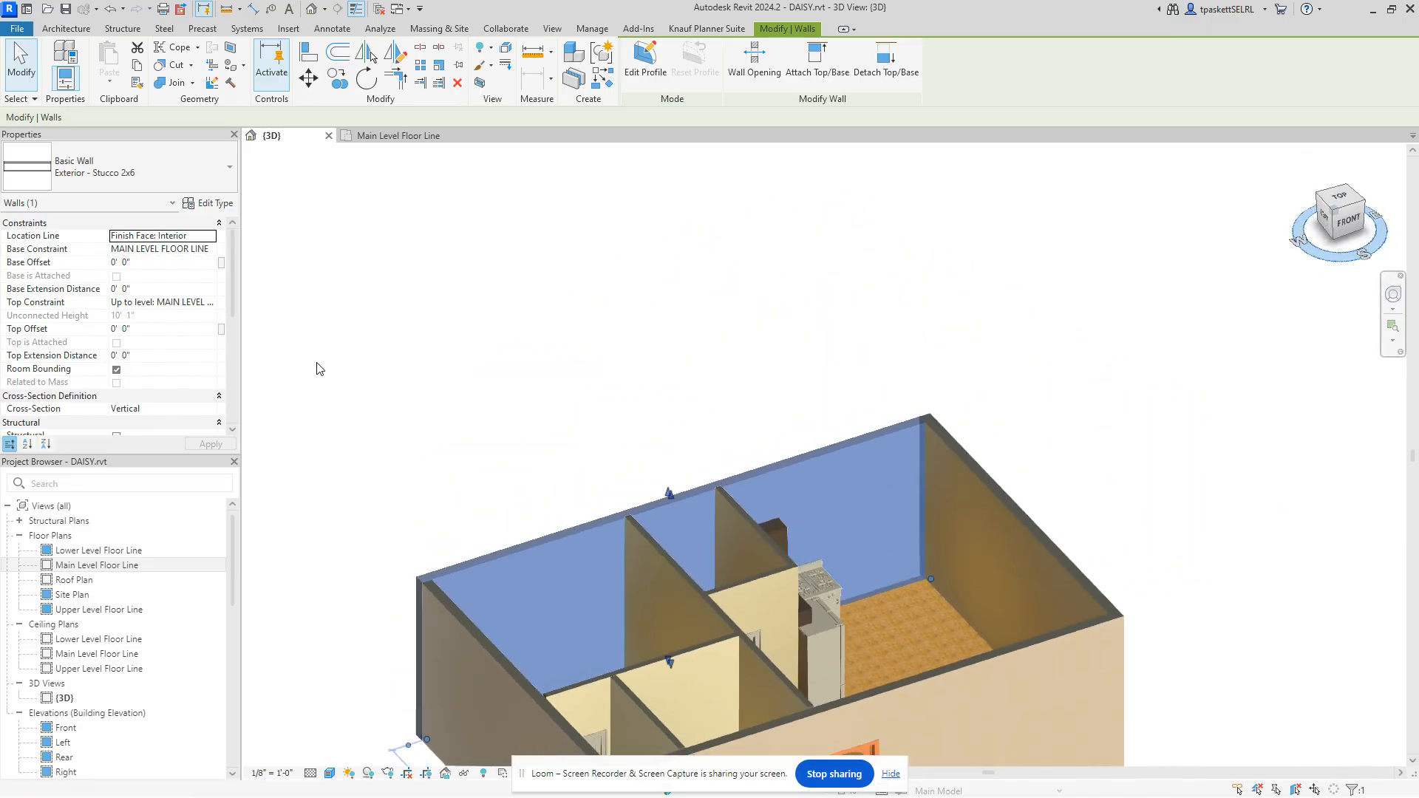
{"action": "left_click_drag", "start_coordinate": [1326, 225], "coordinate": [1335, 241]}
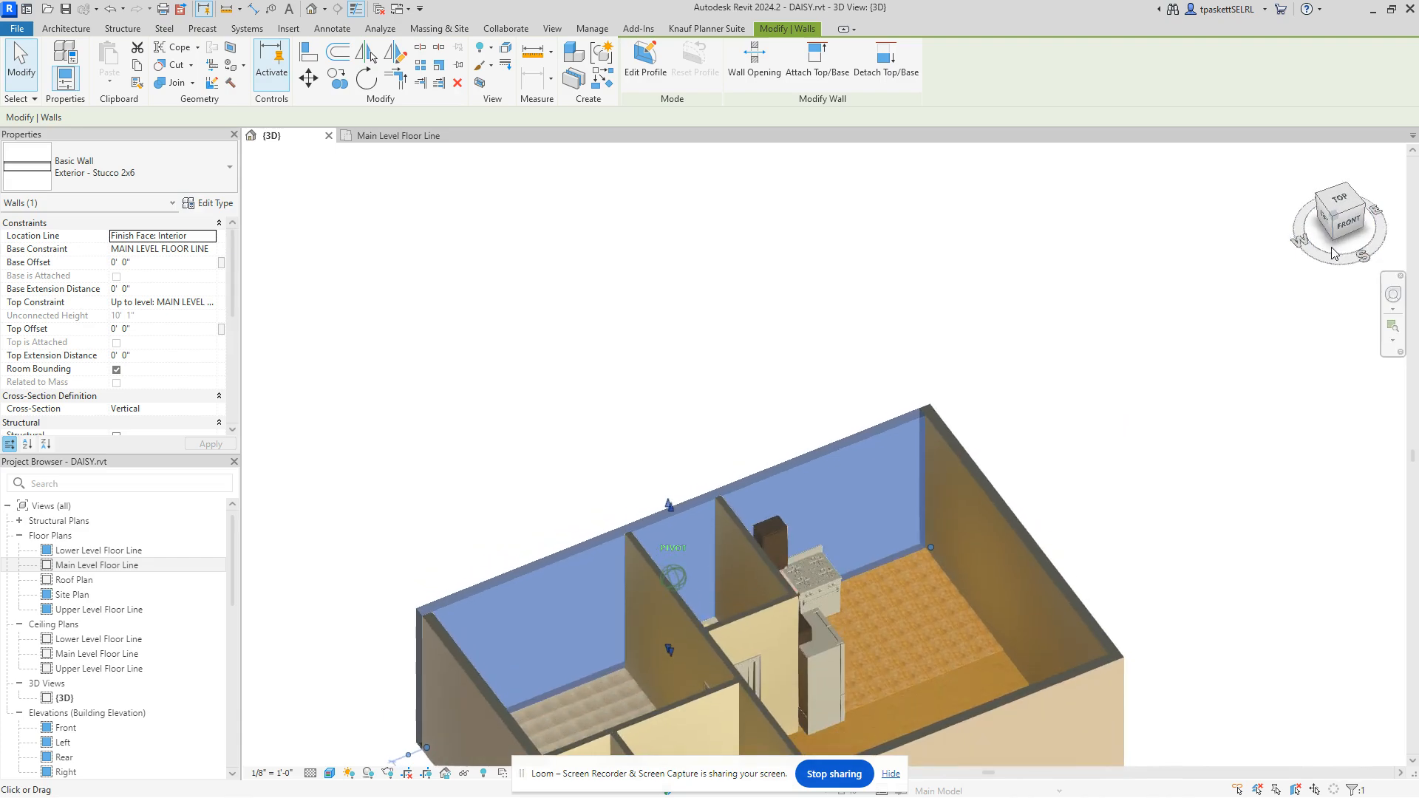
{"action": "middle_click_drag", "start_coordinate": [1084, 326], "coordinate": [1121, 215]}
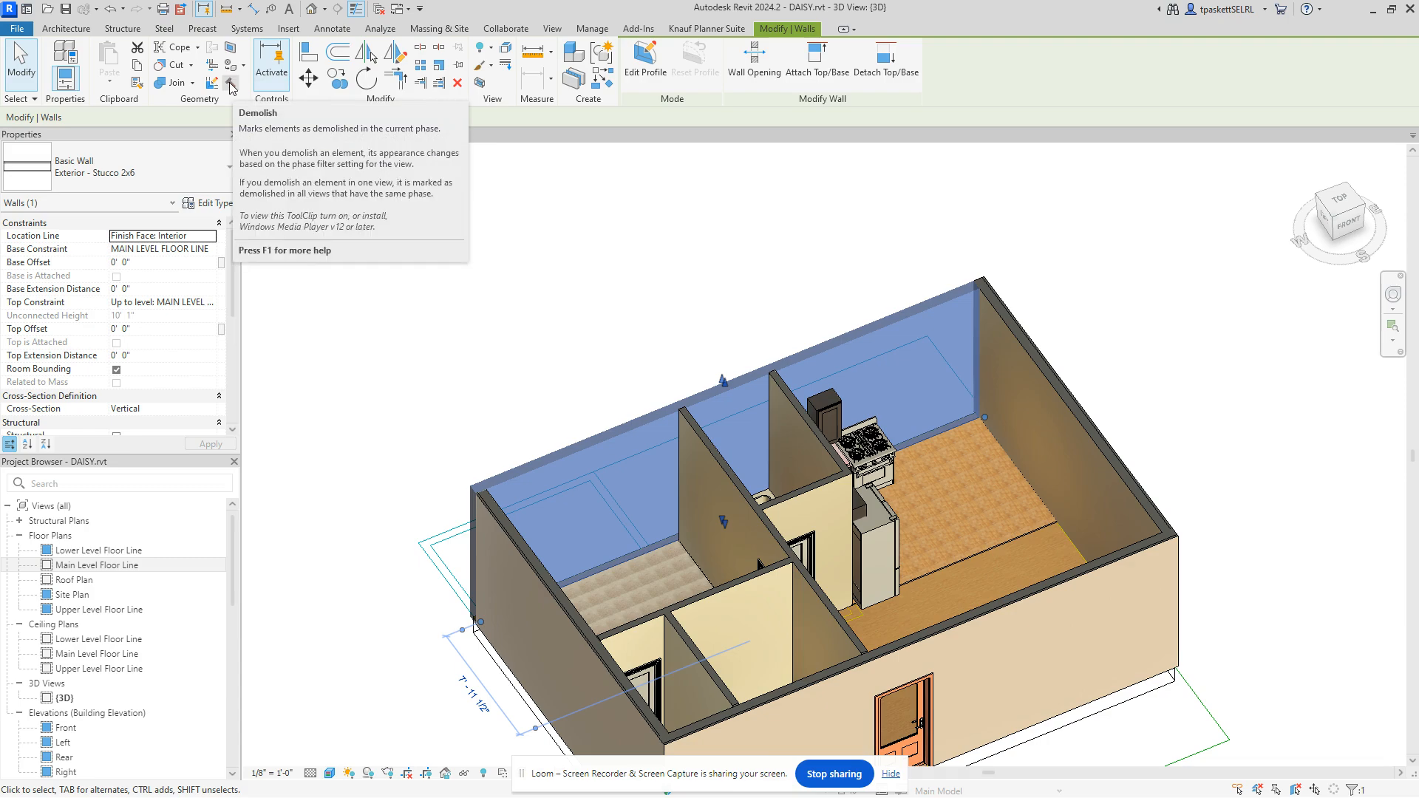
Step: Split the bedroom's back wall face with a vertical 10'-0" line at the partition corner
{"action": "left_click", "coordinate": [230, 84]}
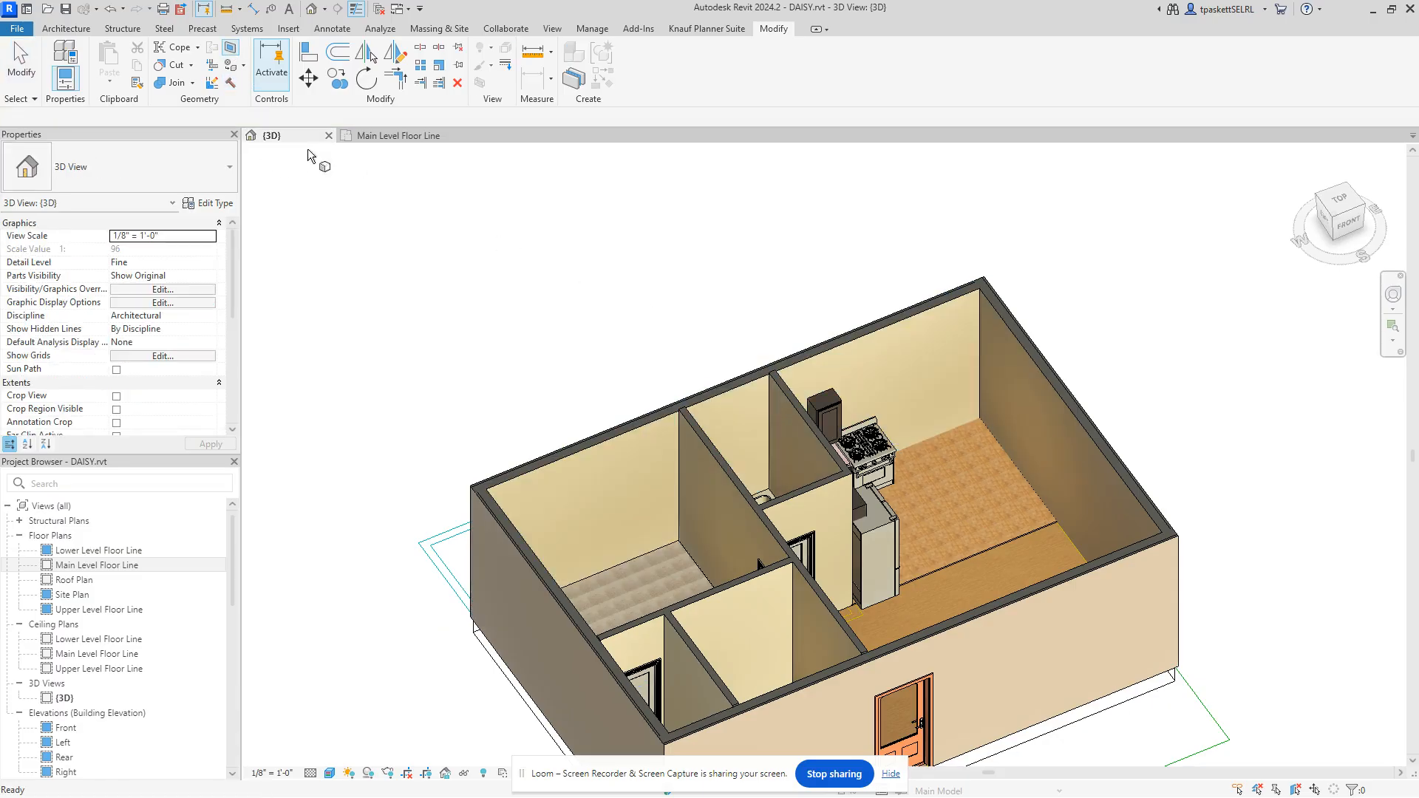
{"action": "left_click", "coordinate": [232, 52]}
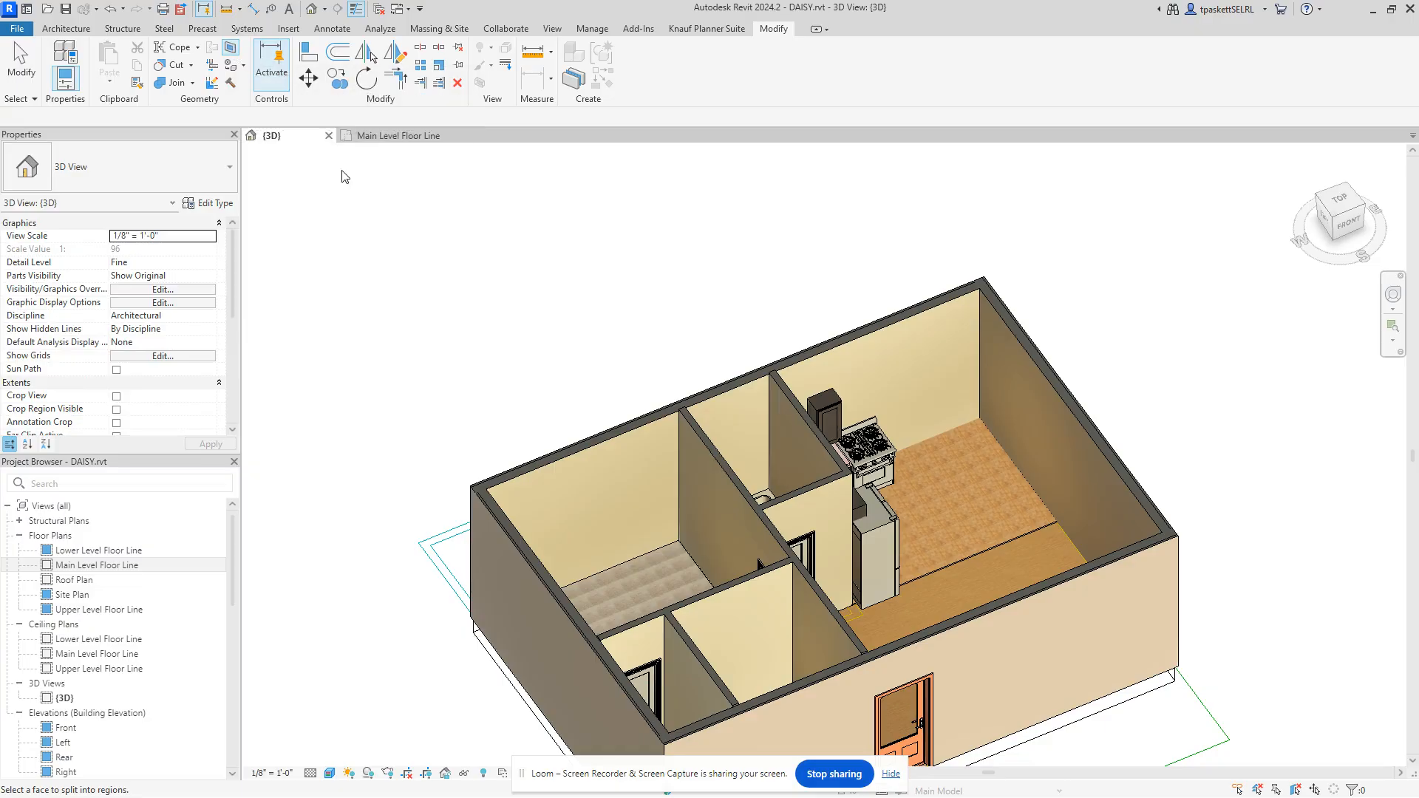
{"action": "left_click", "coordinate": [631, 431]}
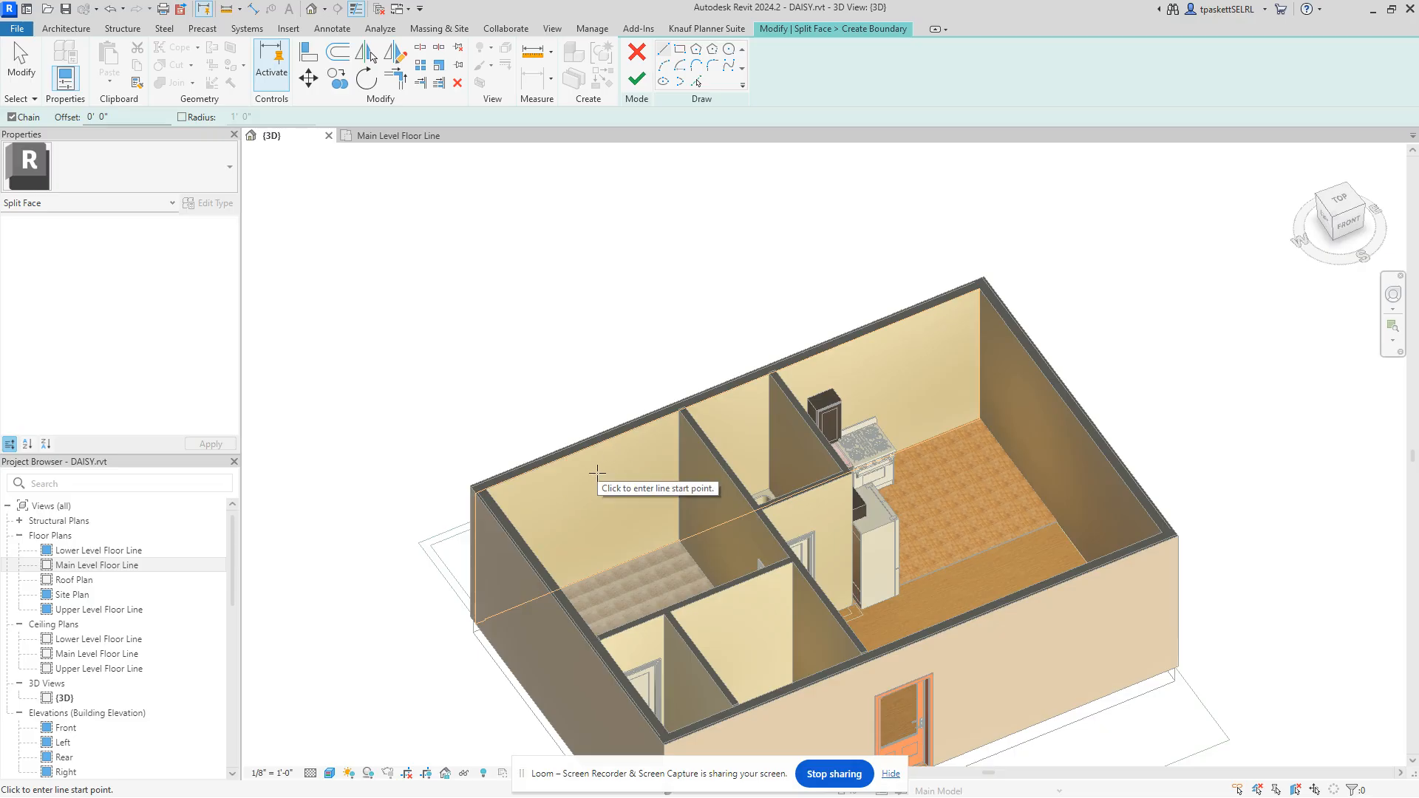
{"action": "scroll", "coordinate": [597, 473], "scroll_direction": "up", "scroll_amount": 5}
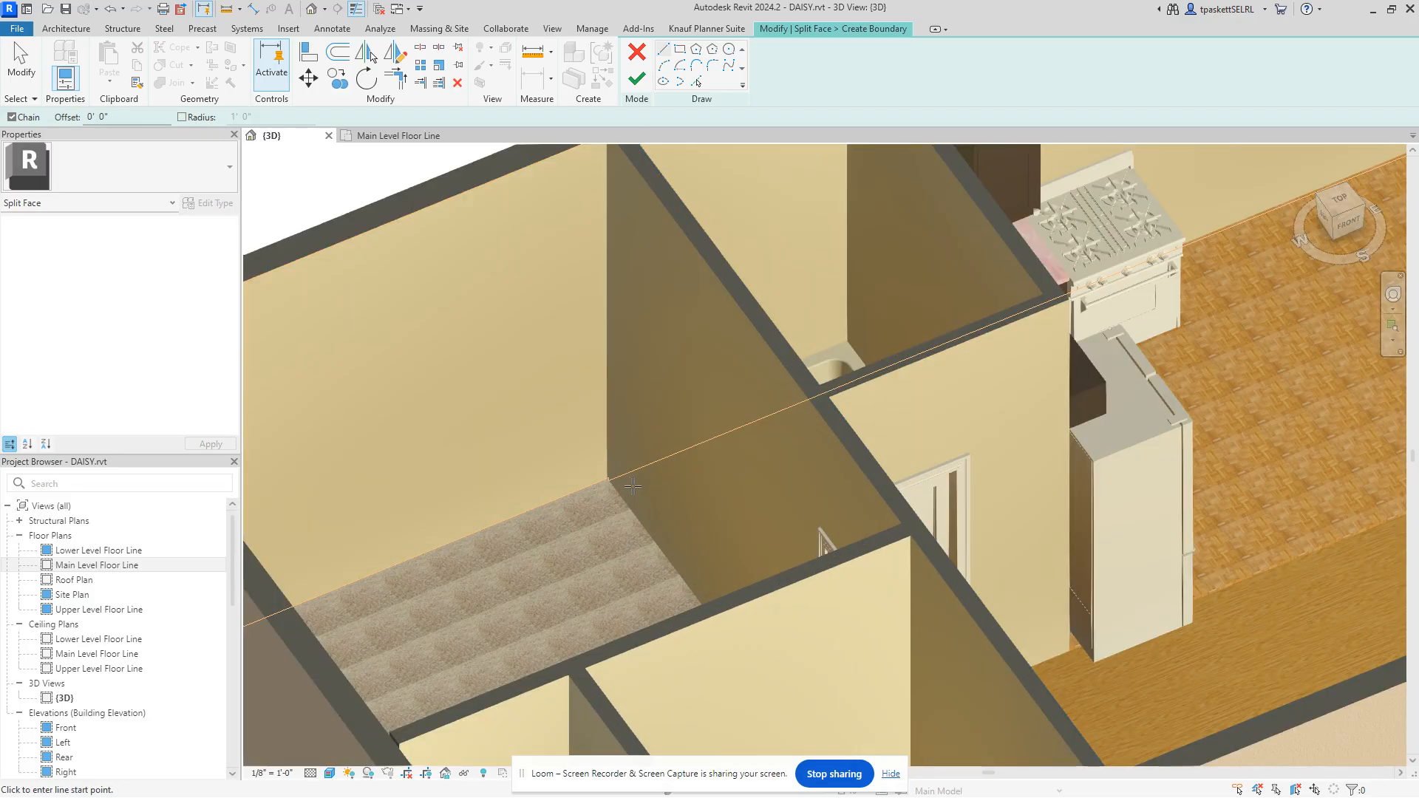
{"action": "scroll", "coordinate": [554, 517], "scroll_direction": "down", "scroll_amount": 2}
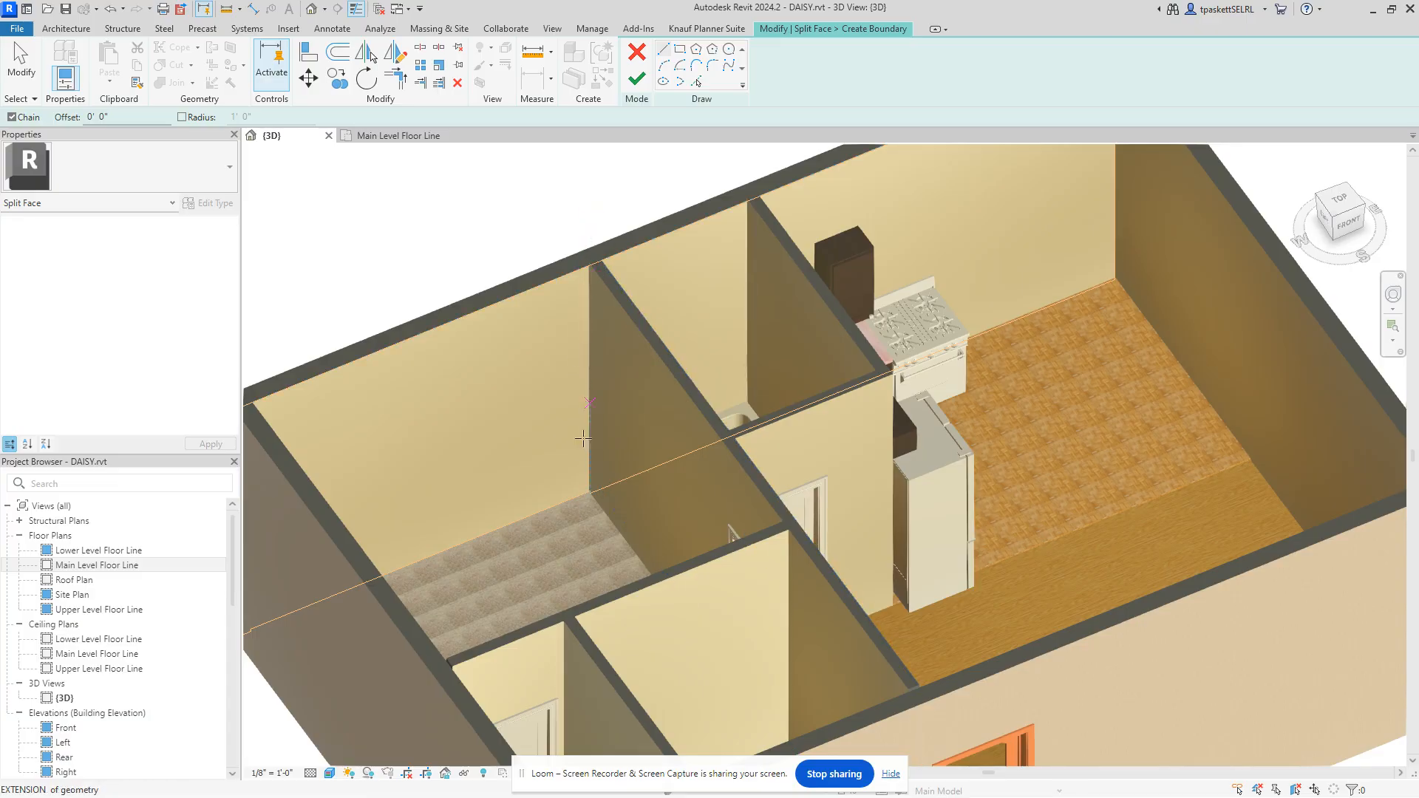
{"action": "left_click", "coordinate": [590, 265]}
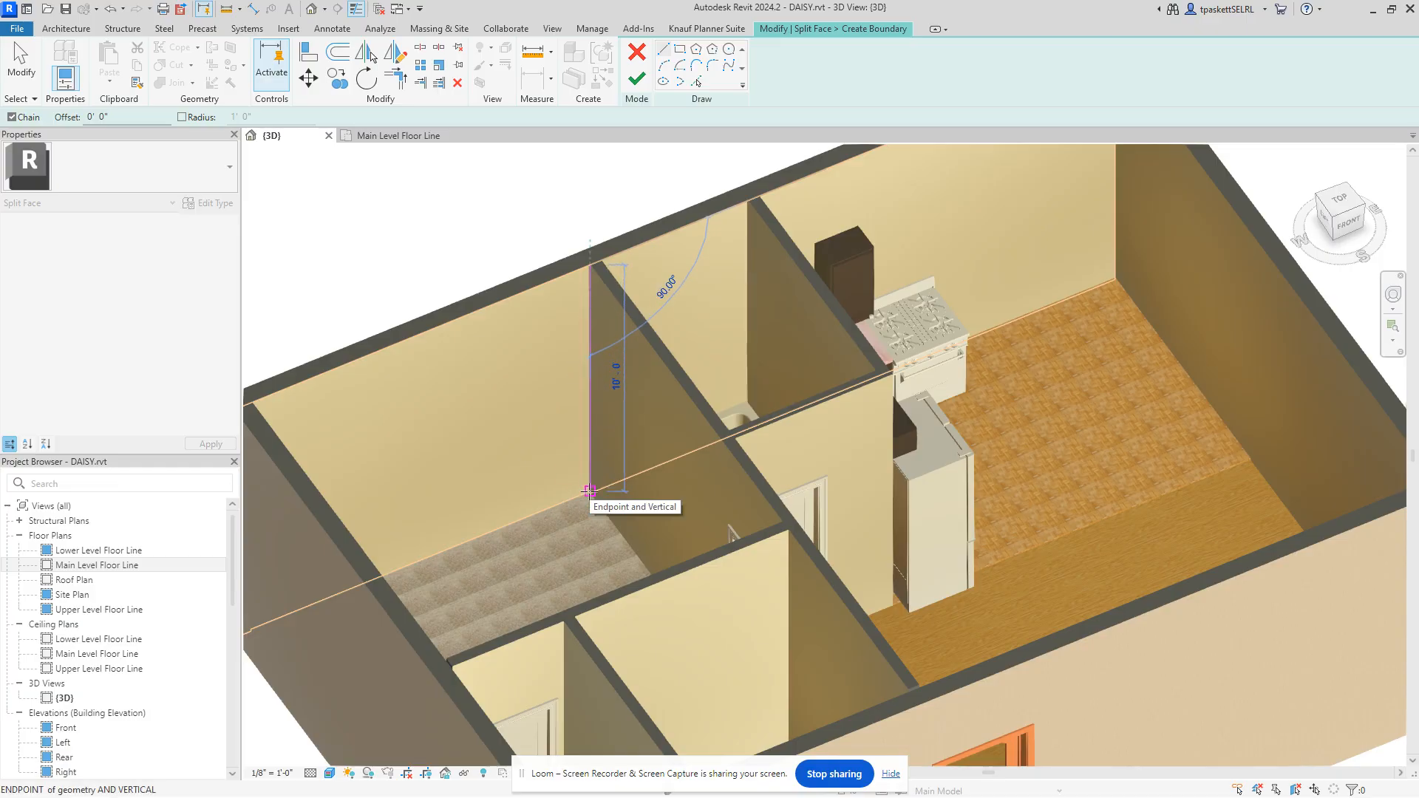
{"action": "left_click", "coordinate": [590, 491]}
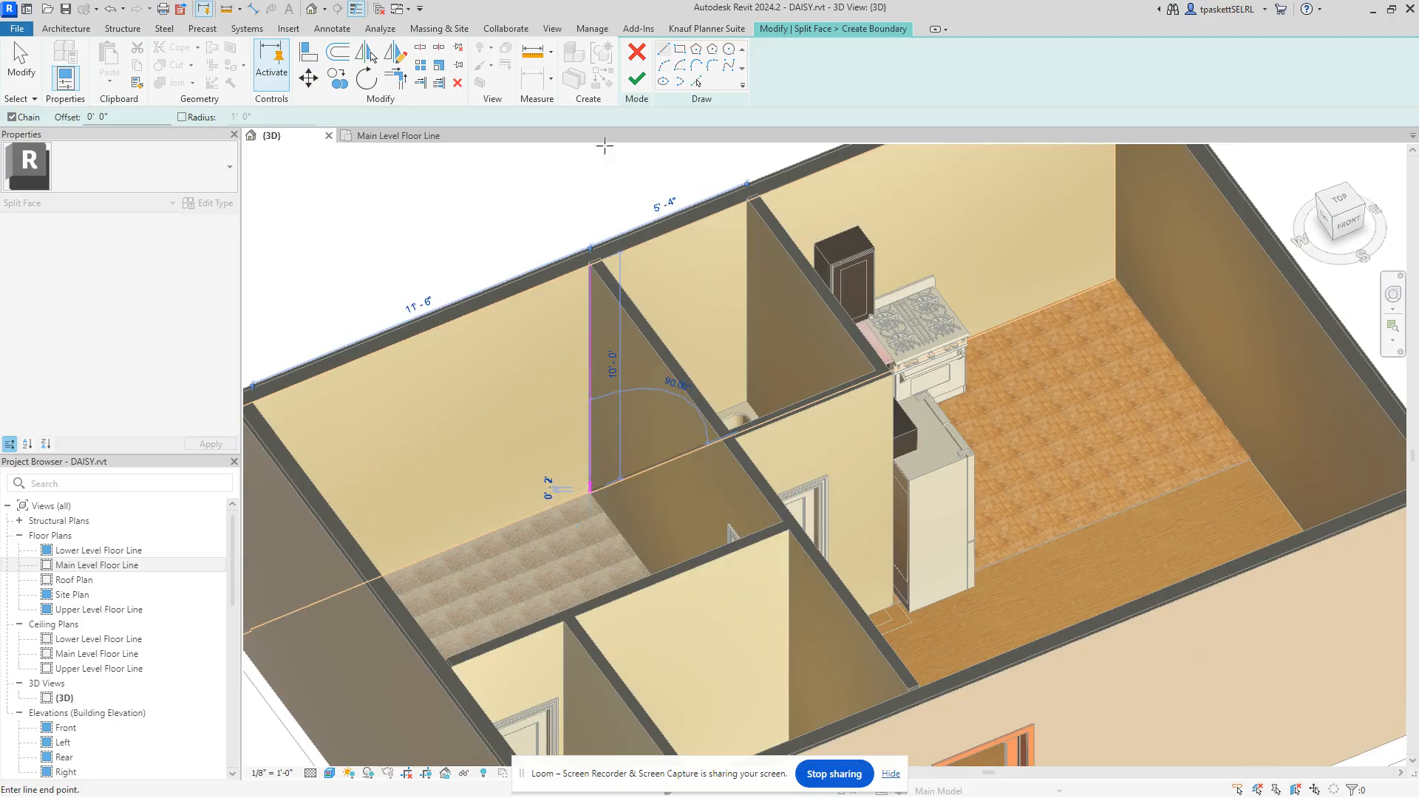
{"action": "left_click", "coordinate": [639, 80]}
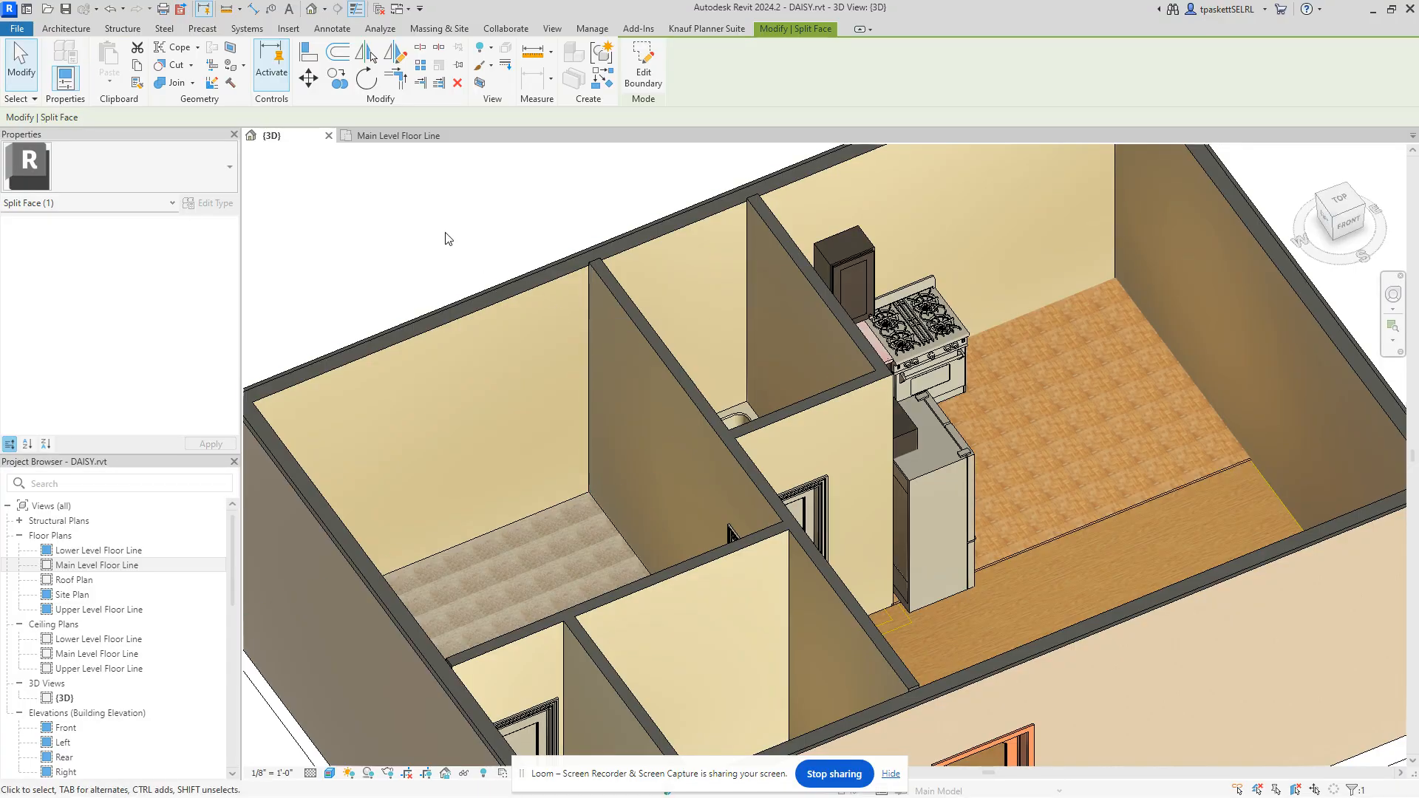
{"action": "key", "text": "Escape"}
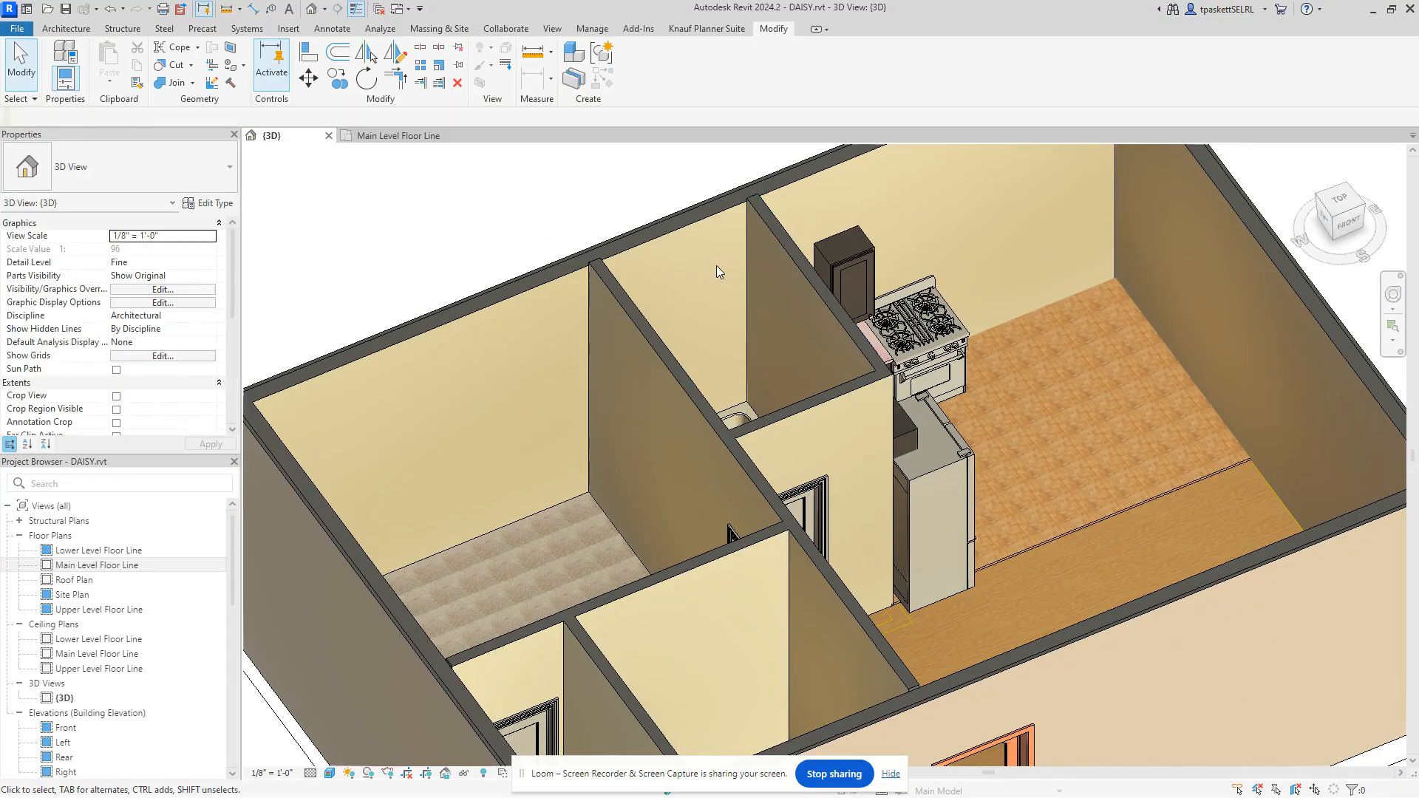
Step: Select and clear the back exterior wall, then start the Paint tool with PT
{"action": "left_click", "coordinate": [517, 295]}
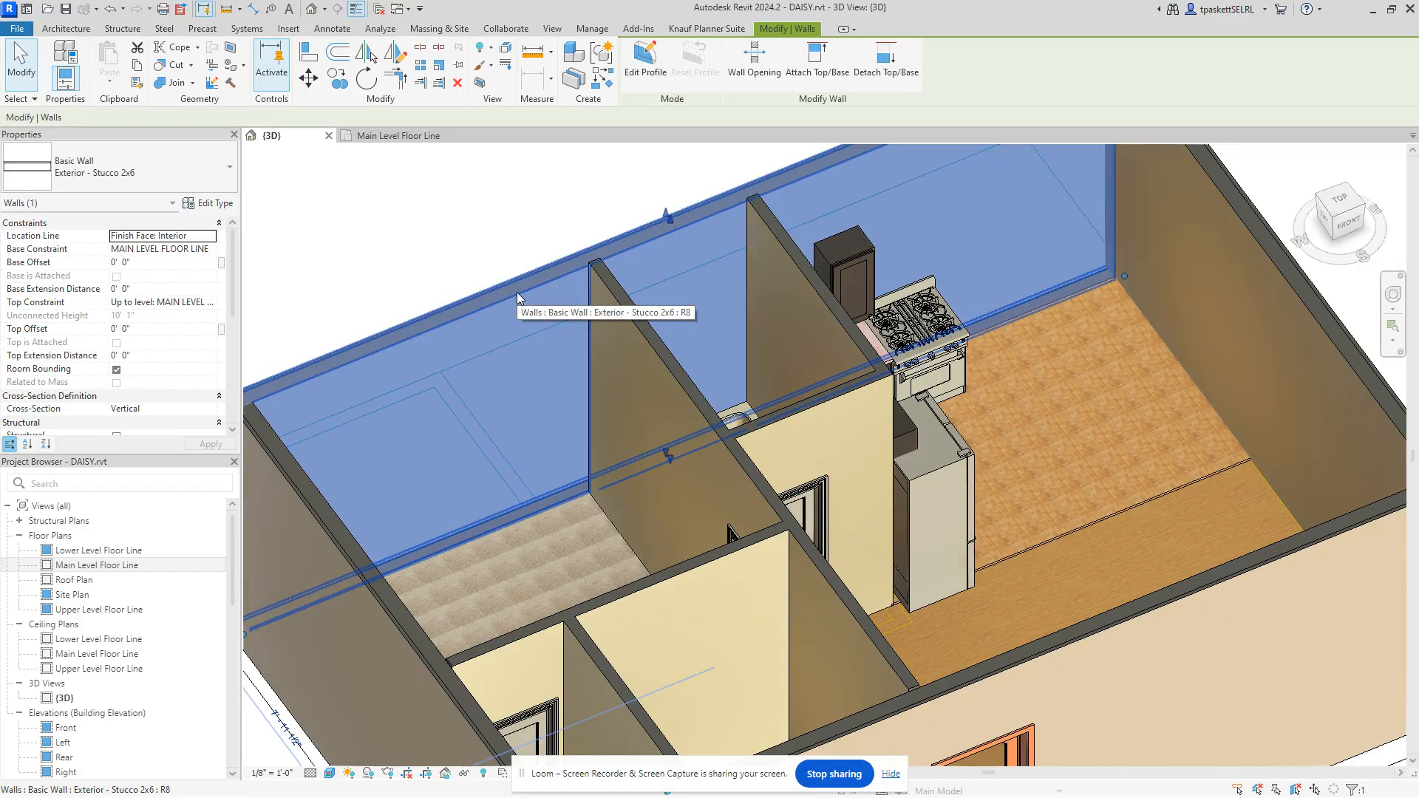
{"action": "key", "text": "Escape"}
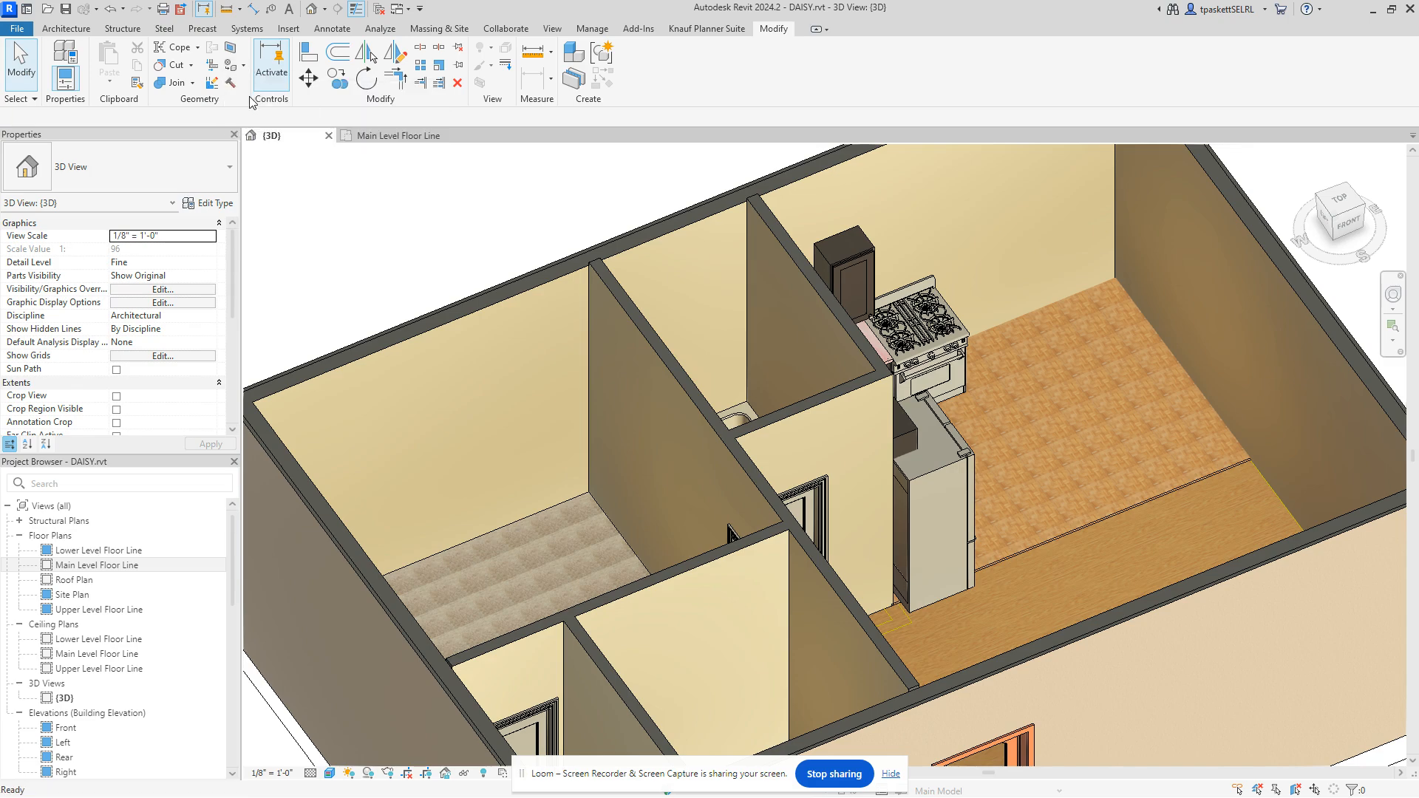
{"action": "key", "text": "p"}
{"action": "key", "text": "t"}
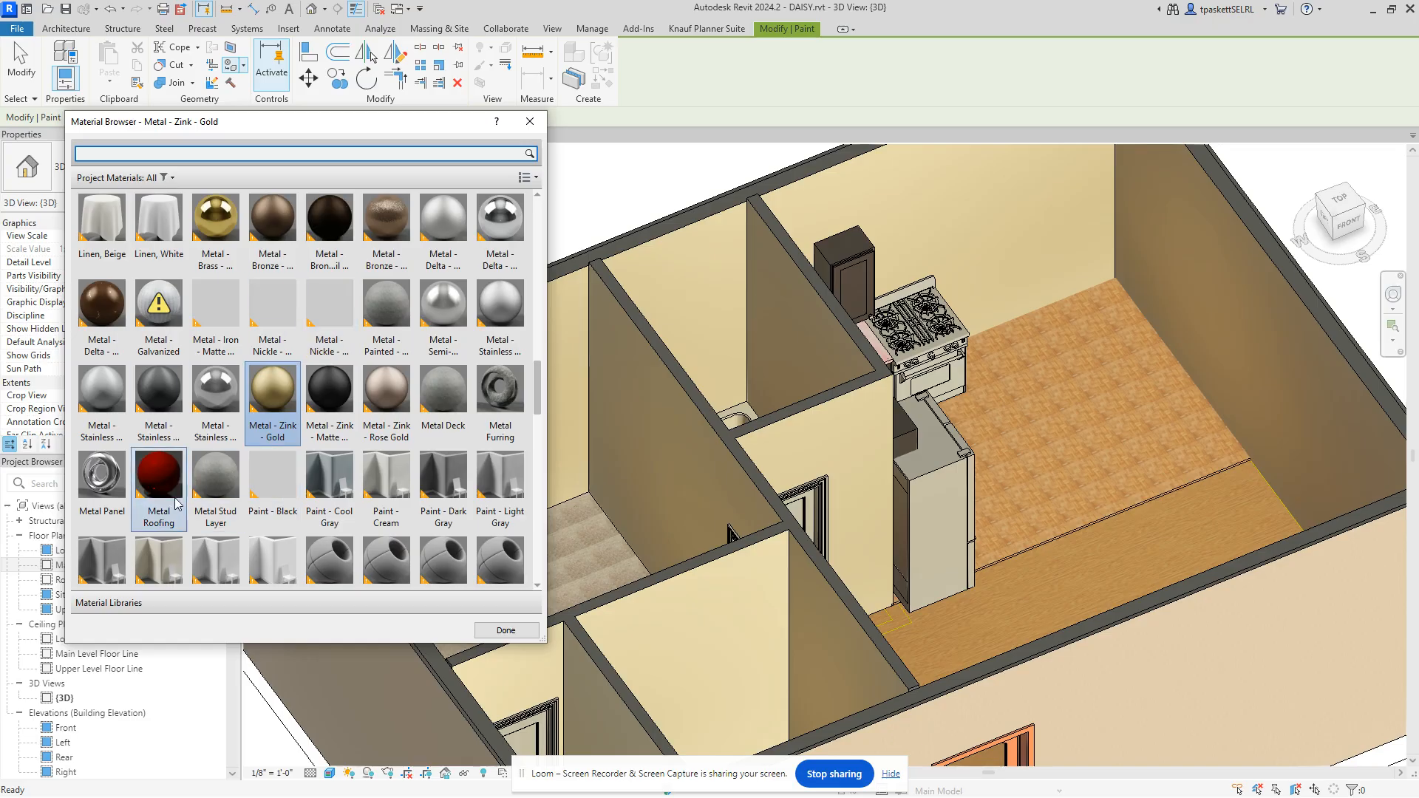
Step: Search 'paint' and apply Paint - Black to the split bedroom wall face
{"action": "scroll", "coordinate": [209, 415], "scroll_direction": "down", "scroll_amount": 10}
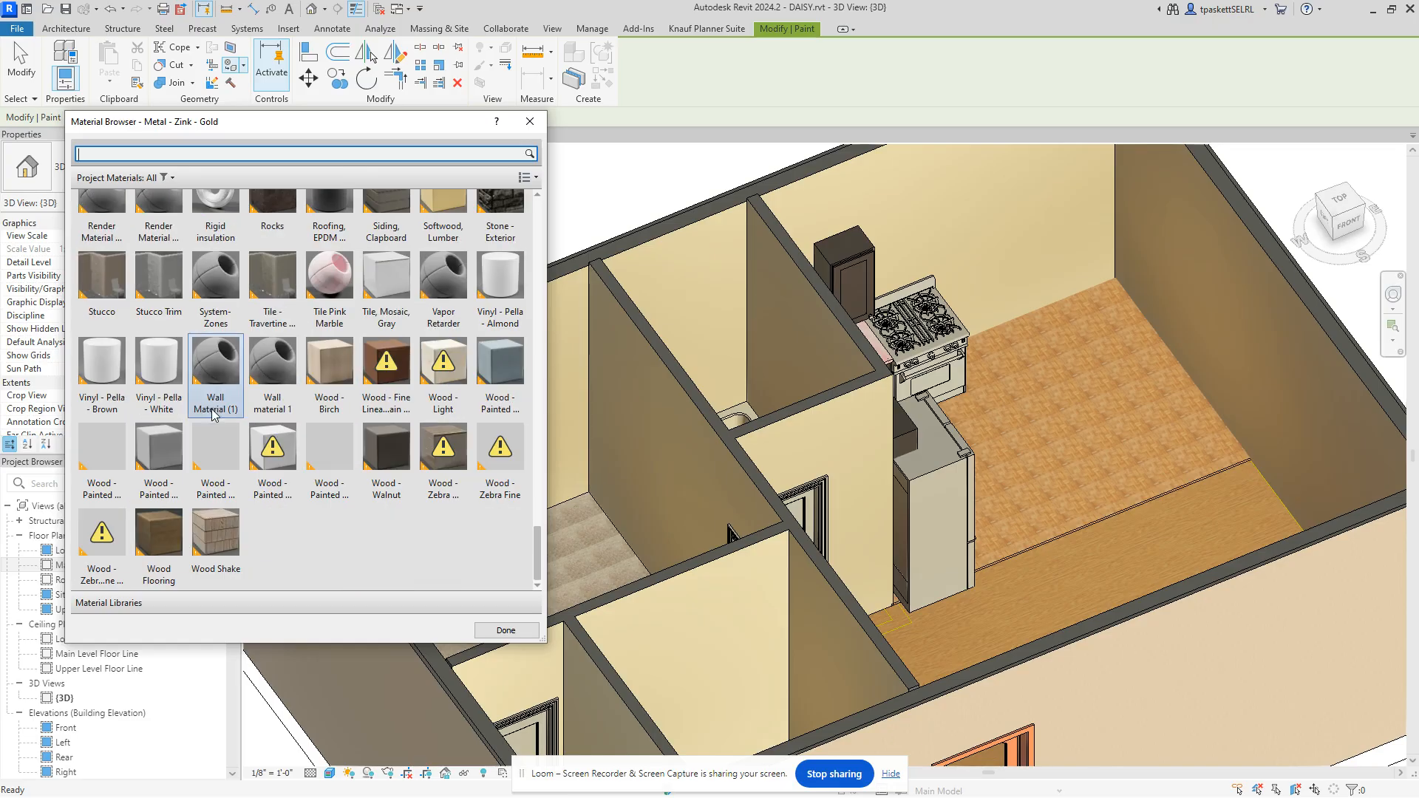
{"action": "scroll", "coordinate": [213, 414], "scroll_direction": "up", "scroll_amount": 8}
{"action": "type", "text": "p"}
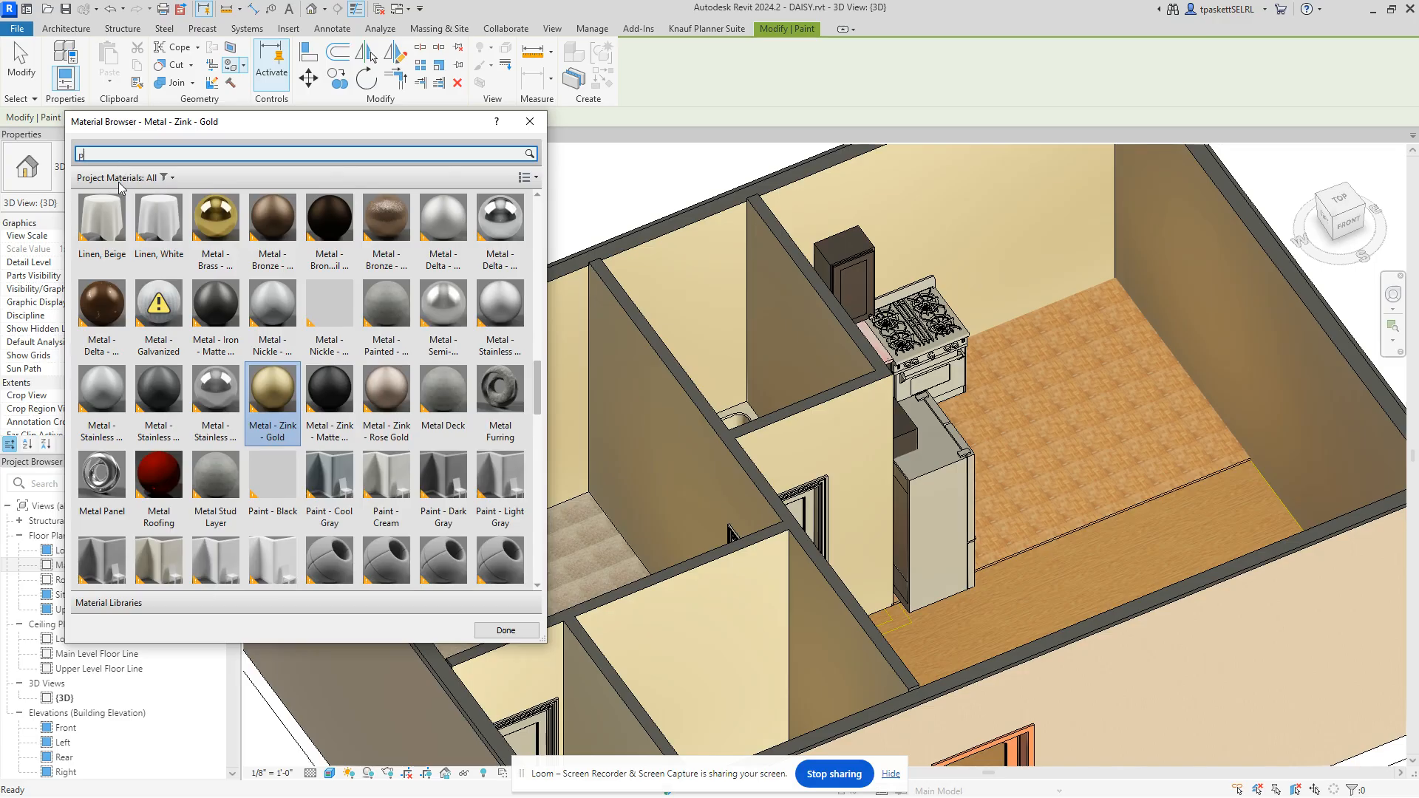
{"action": "type", "text": "aint"}
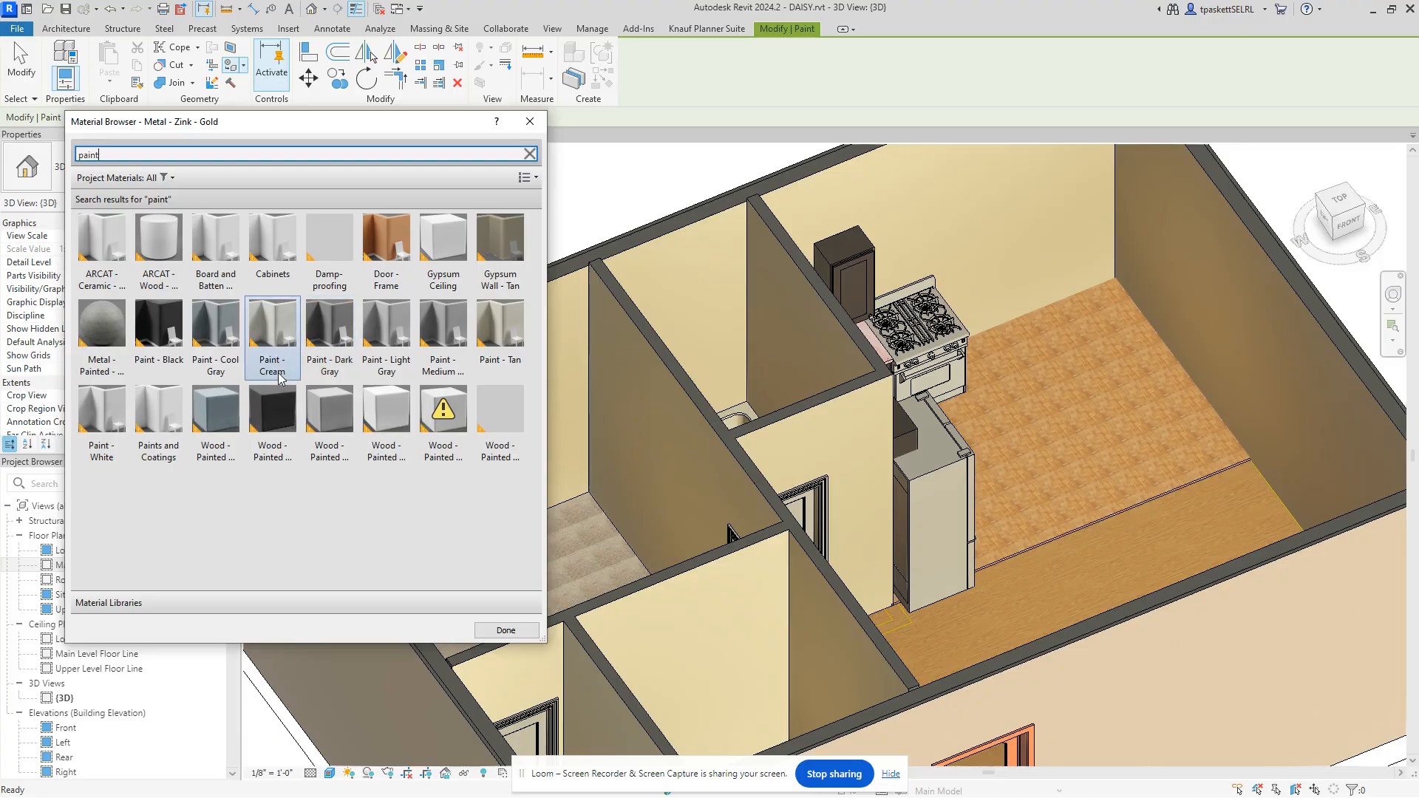
{"action": "left_click", "coordinate": [158, 336]}
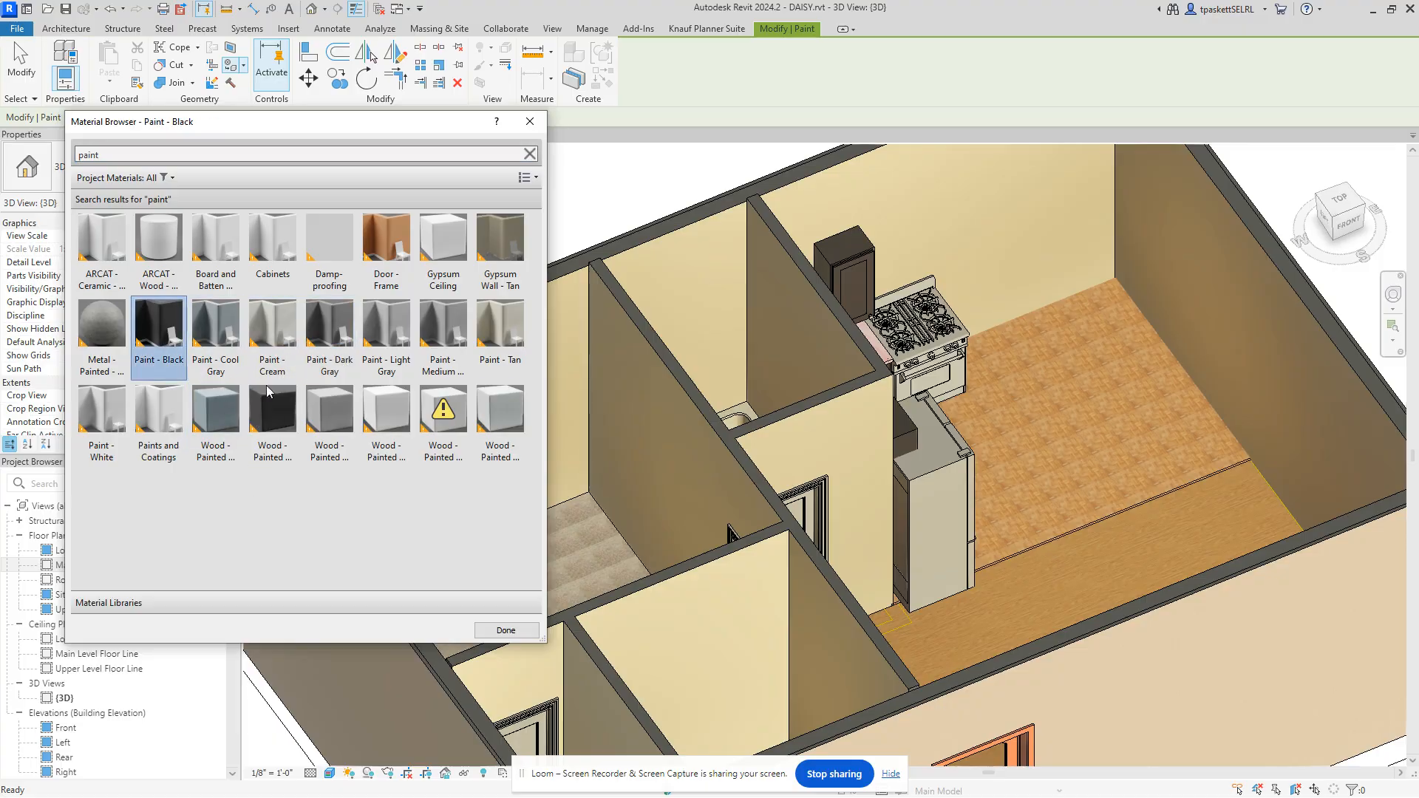
{"action": "left_click", "coordinate": [570, 290]}
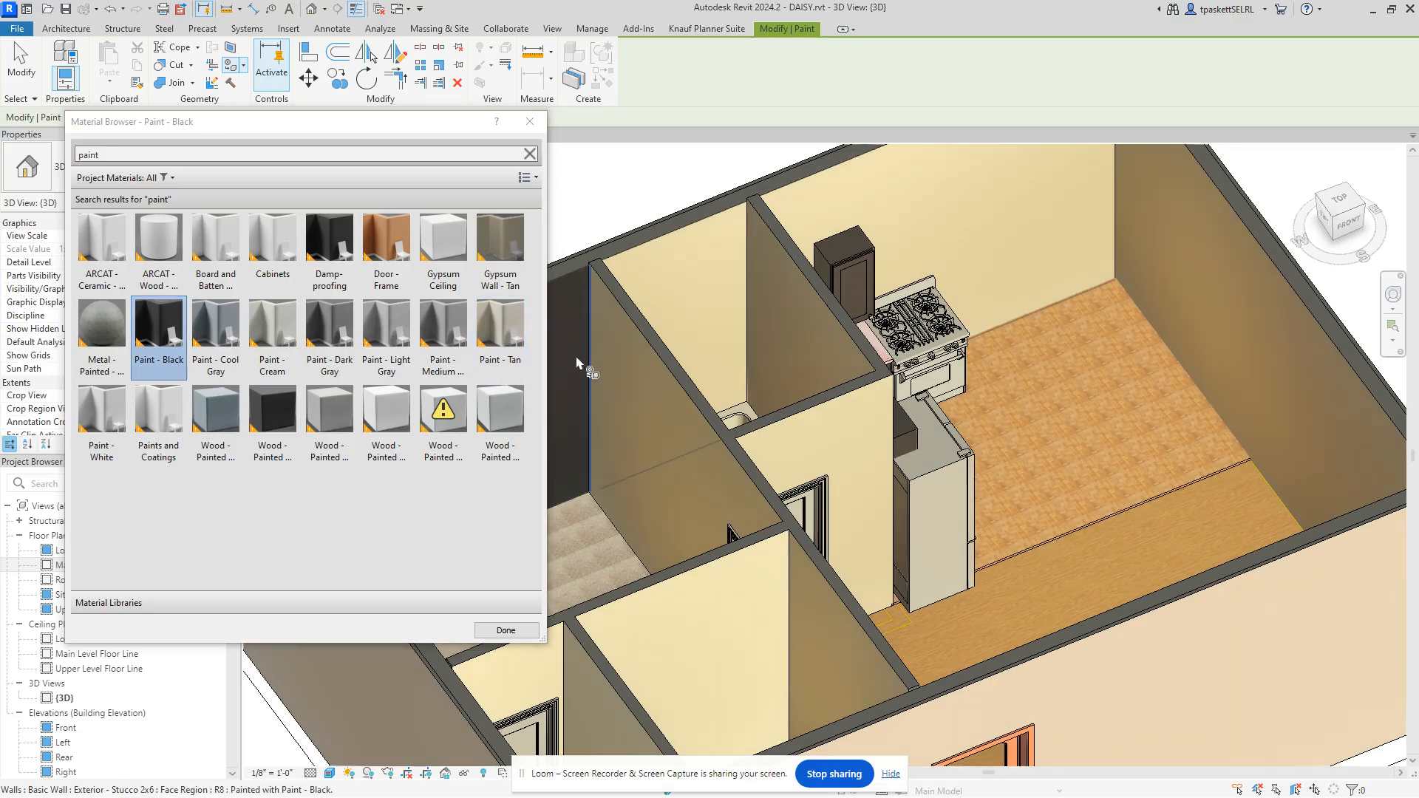
Step: Orbit to the back of the house and paint the back wall's face black too
{"action": "scroll", "coordinate": [717, 316], "scroll_direction": "down", "scroll_amount": 5}
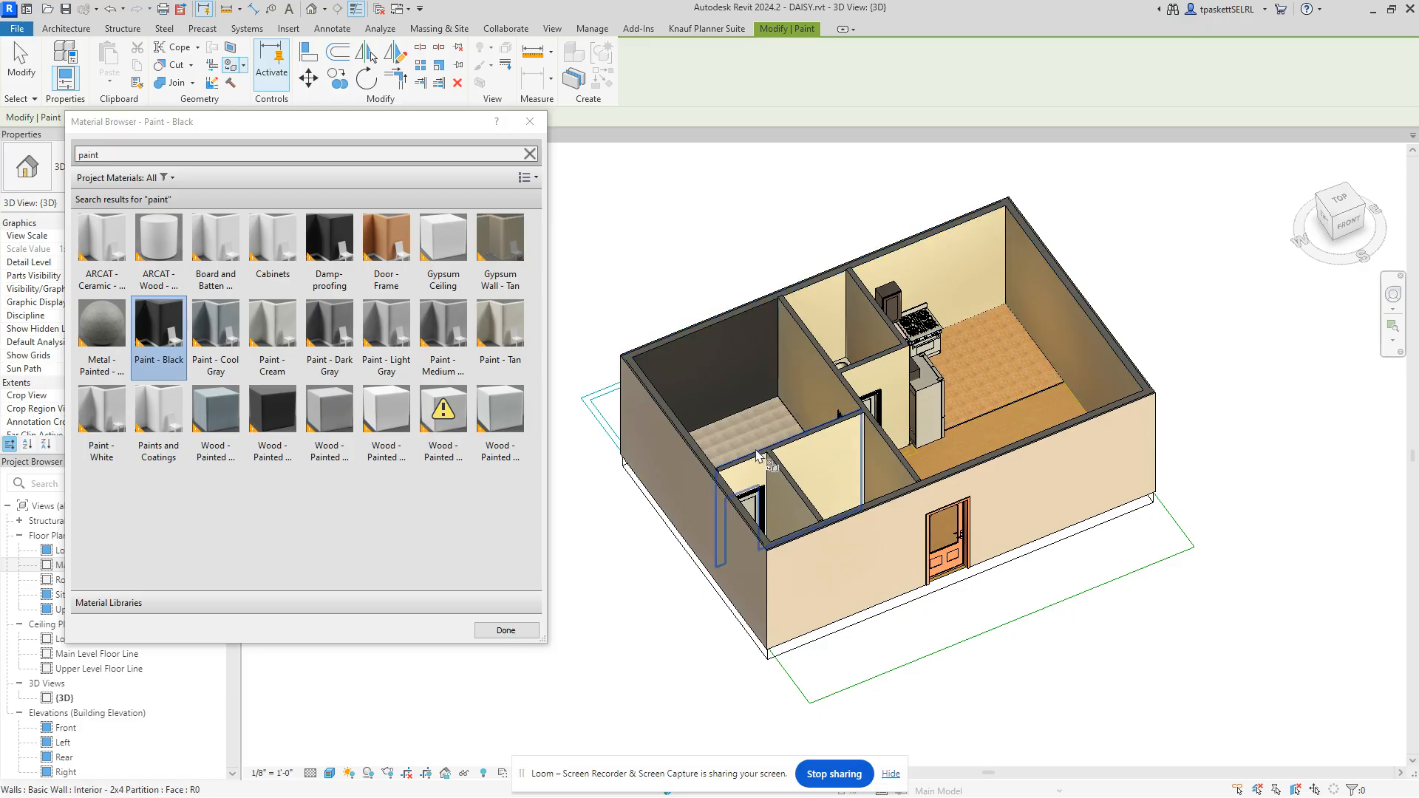
{"action": "mouse_move", "coordinate": [1302, 235]}
{"action": "left_mouse_down"}
{"action": "mouse_move", "coordinate": [1330, 264]}
{"action": "mouse_move", "coordinate": [1241, 254]}
{"action": "mouse_move", "coordinate": [1096, 770]}
{"action": "mouse_move", "coordinate": [760, 761]}
{"action": "mouse_move", "coordinate": [765, 772]}
{"action": "left_mouse_up"}
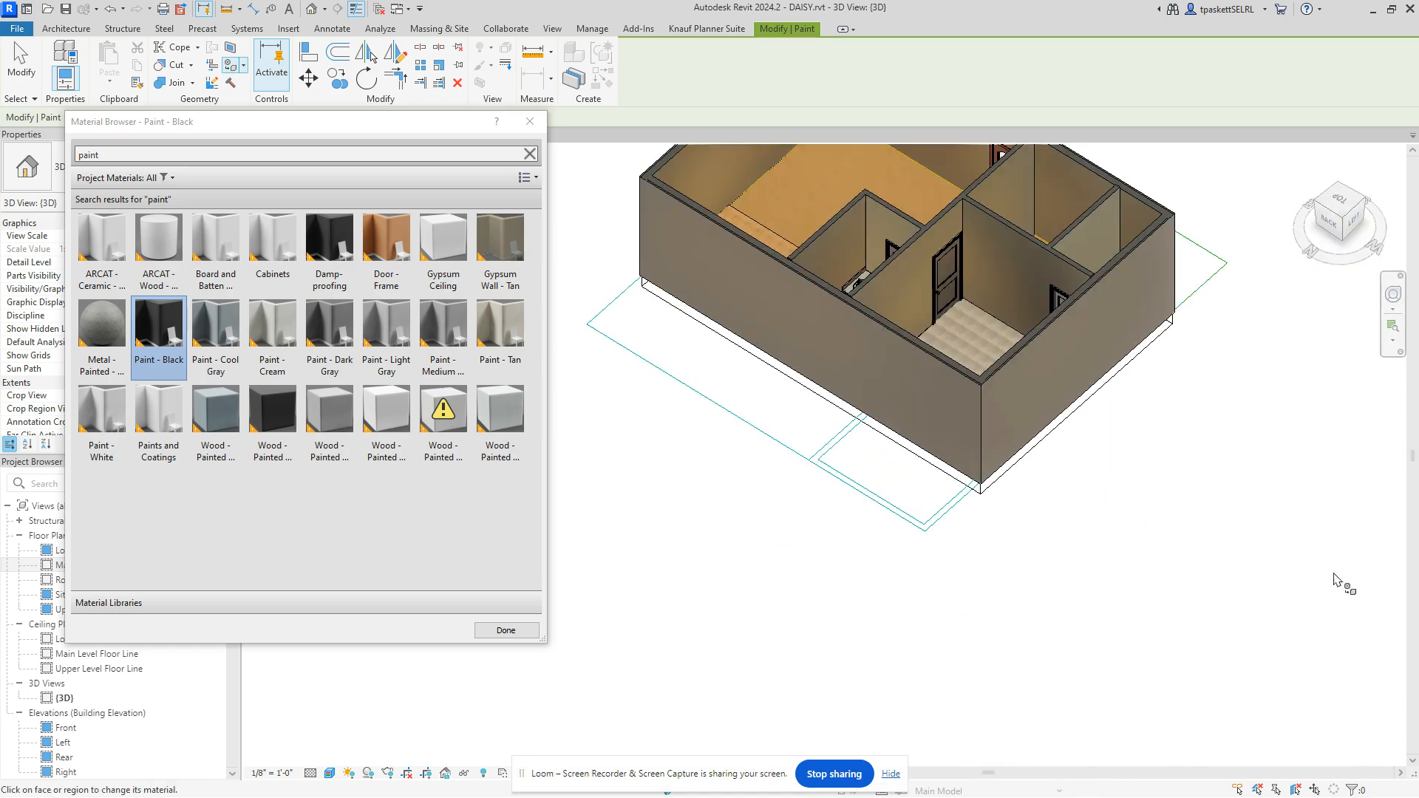
{"action": "middle_click_drag", "start_coordinate": [1175, 514], "coordinate": [1178, 662]}
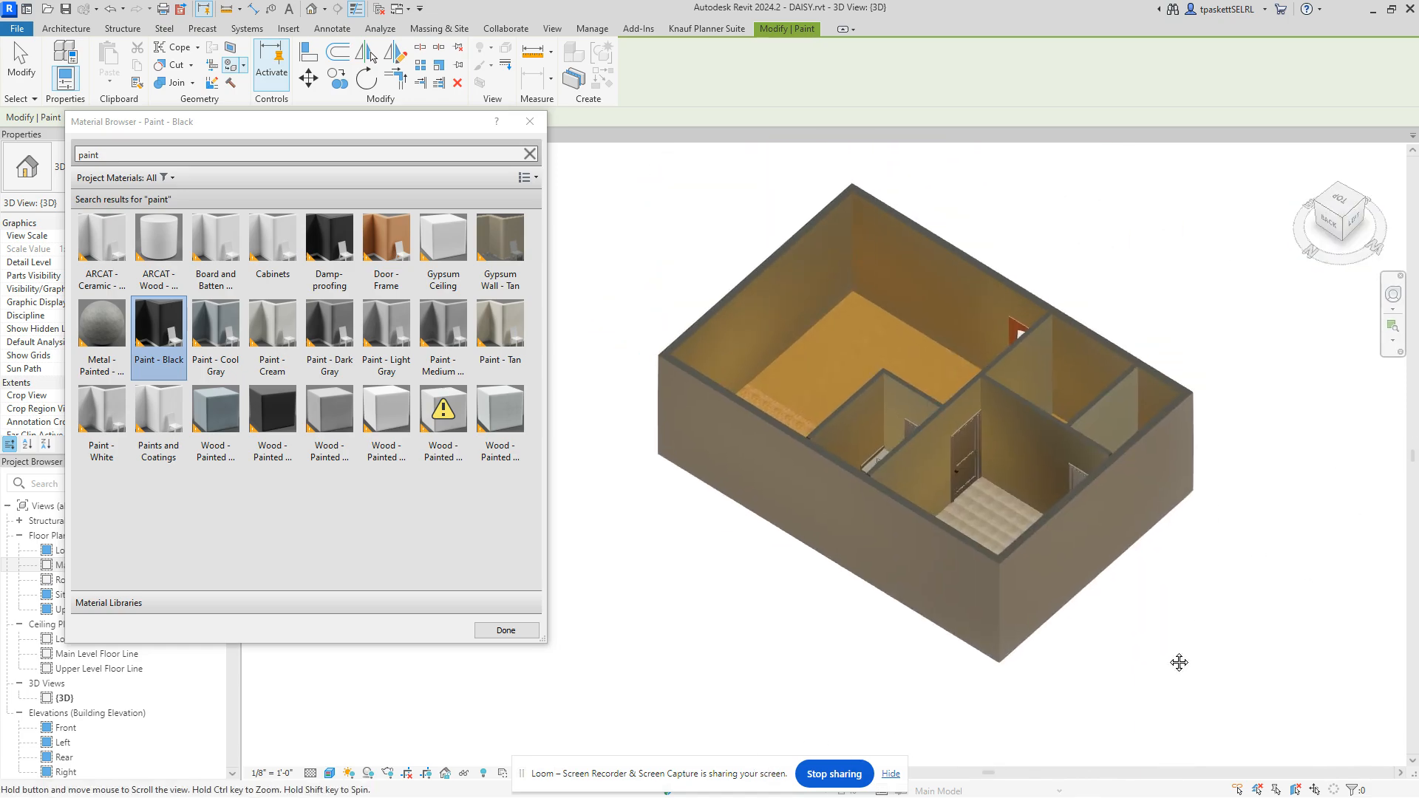
{"action": "left_click", "coordinate": [959, 270]}
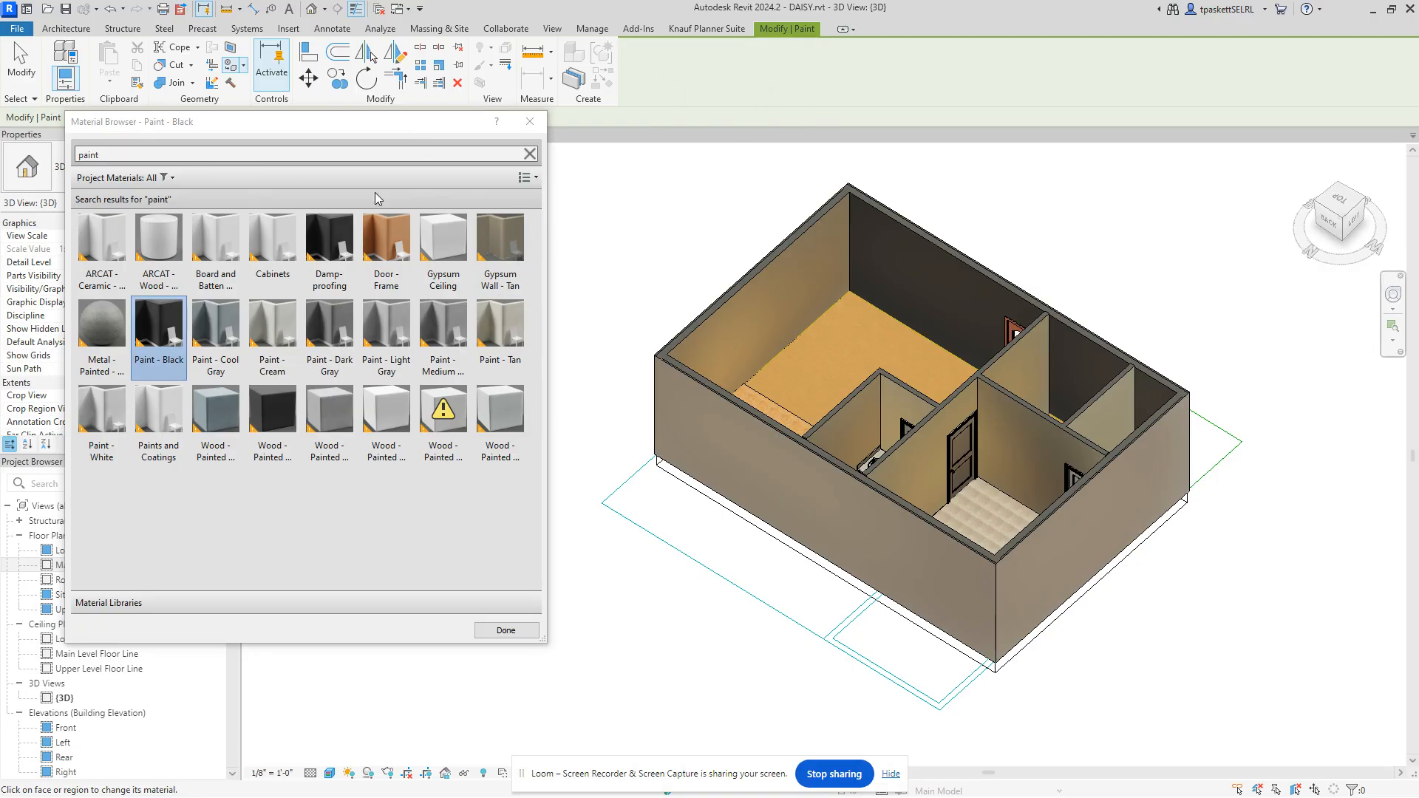
{"action": "left_click_drag", "start_coordinate": [1365, 260], "coordinate": [845, 304]}
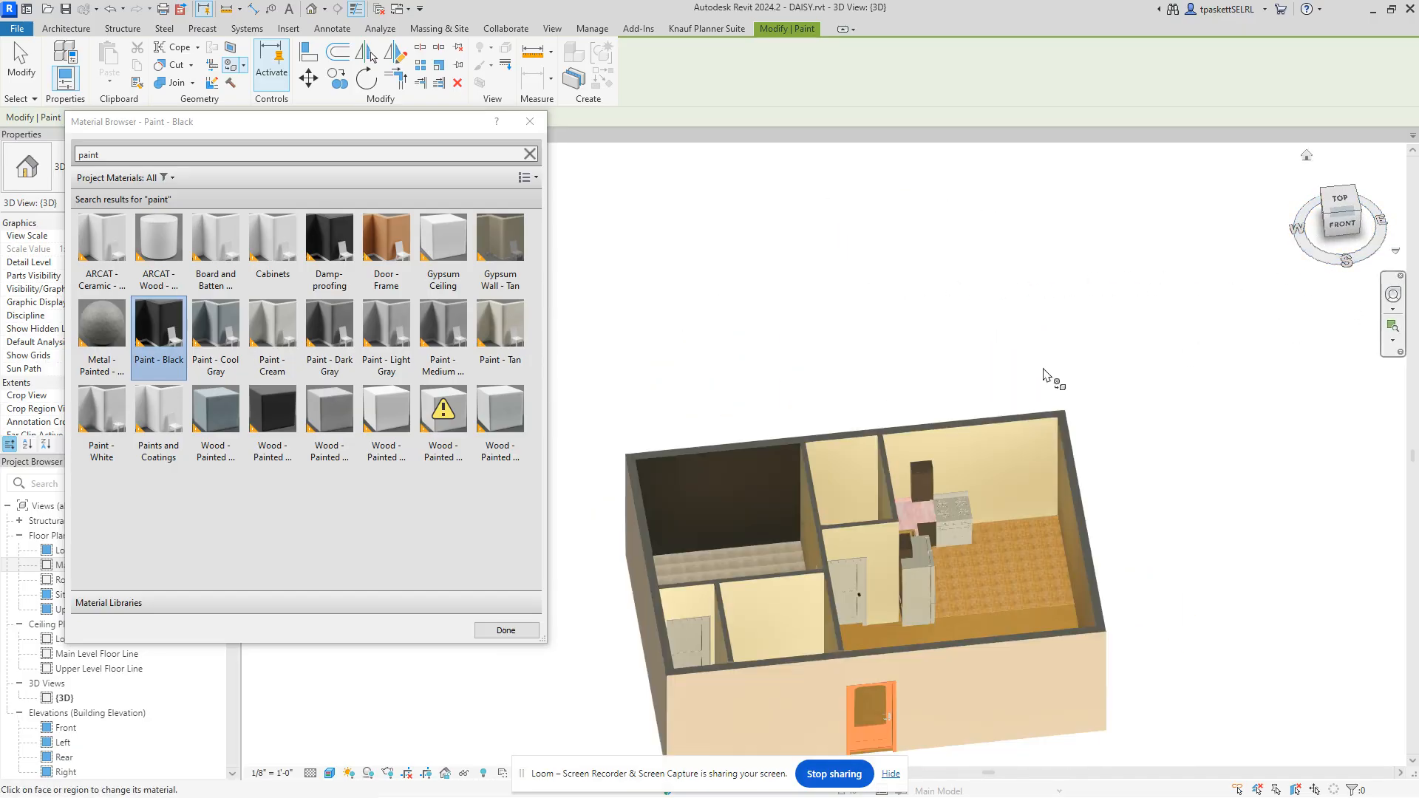
{"action": "scroll", "coordinate": [1024, 344], "scroll_direction": "down", "scroll_amount": 1}
{"action": "middle_click_drag", "start_coordinate": [1019, 334], "coordinate": [1068, 245]}
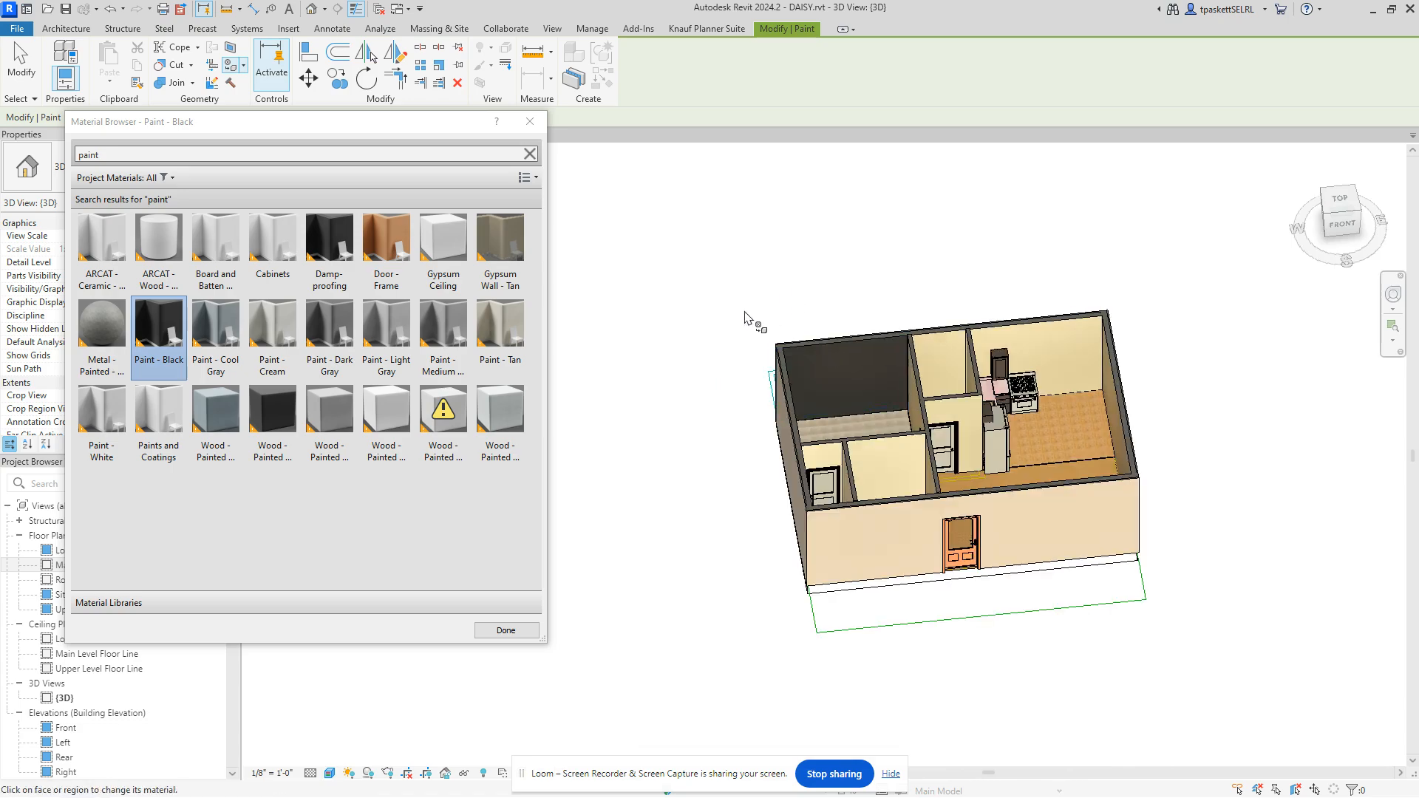
Step: Close the Material Browser with Done and zoom in on the model
{"action": "left_click", "coordinate": [506, 630]}
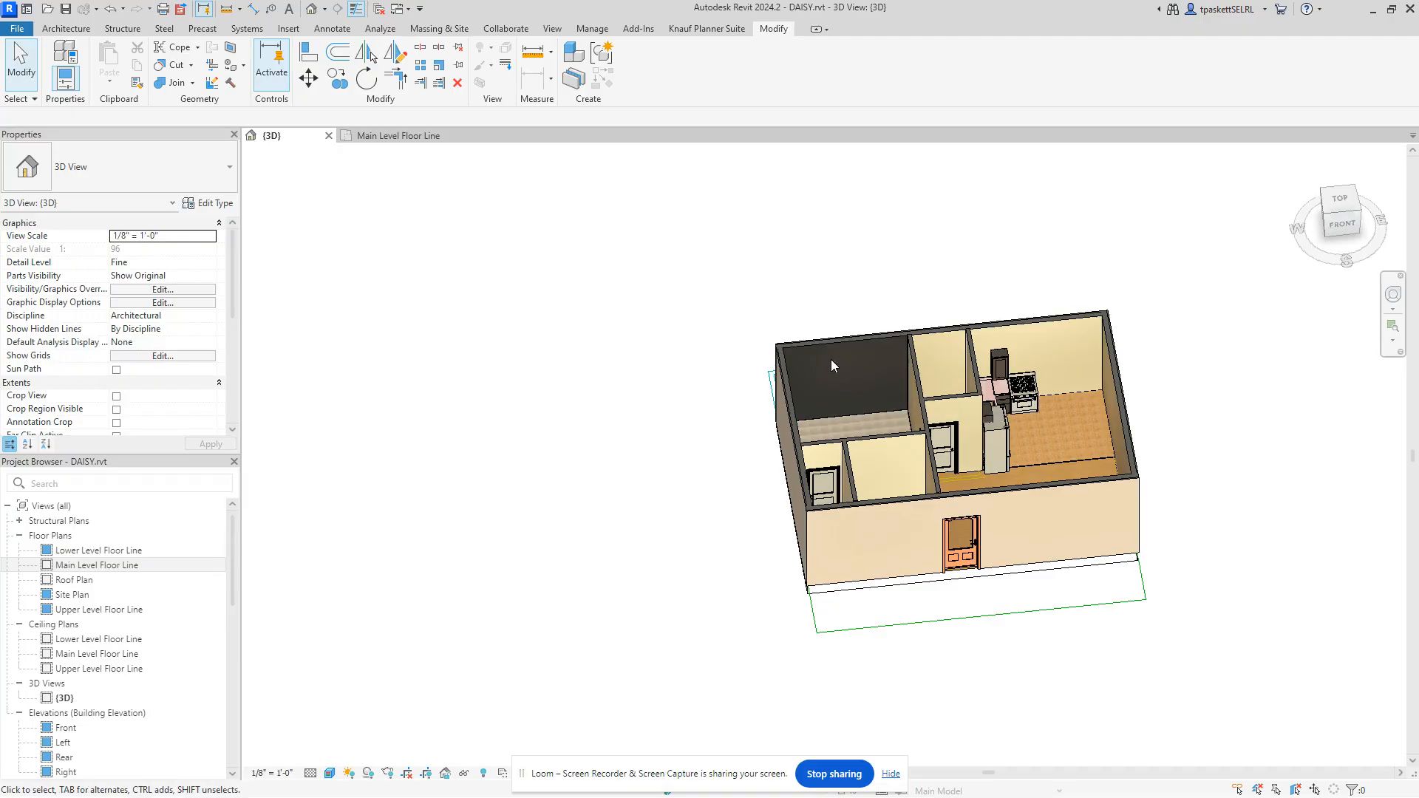
{"action": "scroll", "coordinate": [865, 369], "scroll_direction": "up", "scroll_amount": 2}
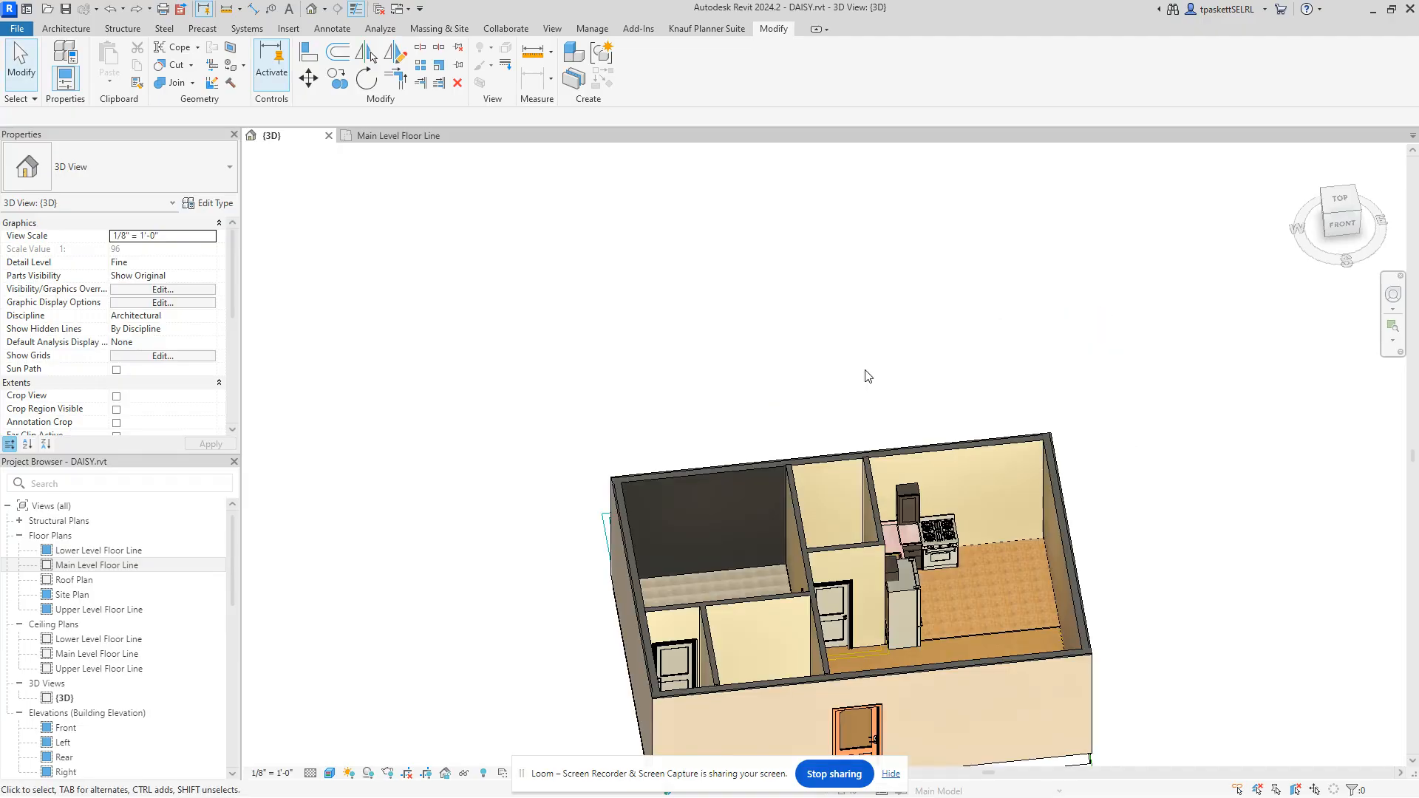
{"action": "scroll", "coordinate": [847, 396], "scroll_direction": "up", "scroll_amount": 4}
Step: Pick the wall face beside the partition and choose the straight Line boundary tool
{"action": "left_click", "coordinate": [847, 396]}
{"action": "scroll", "coordinate": [832, 402], "scroll_direction": "down", "scroll_amount": 3}
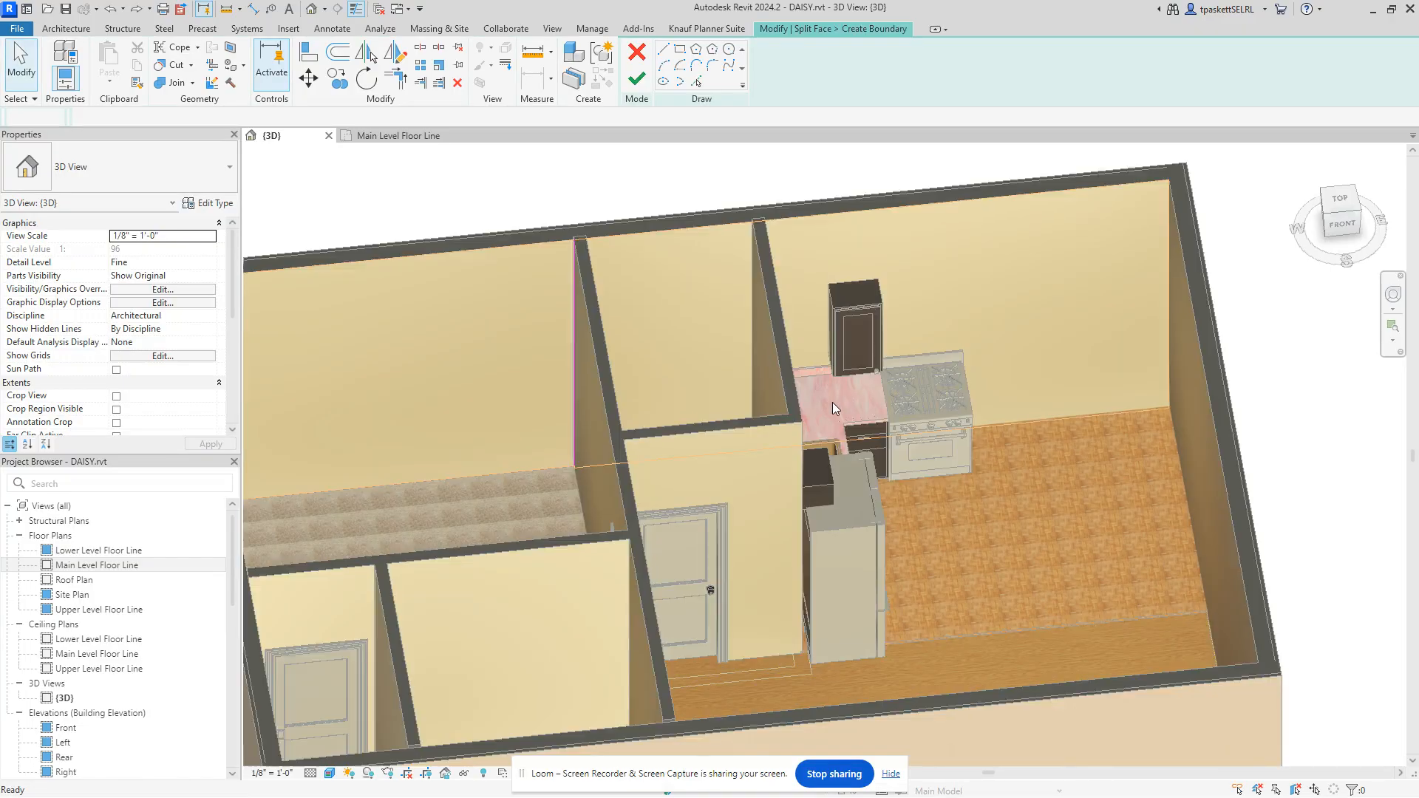
{"action": "scroll", "coordinate": [587, 409], "scroll_direction": "up", "scroll_amount": 1}
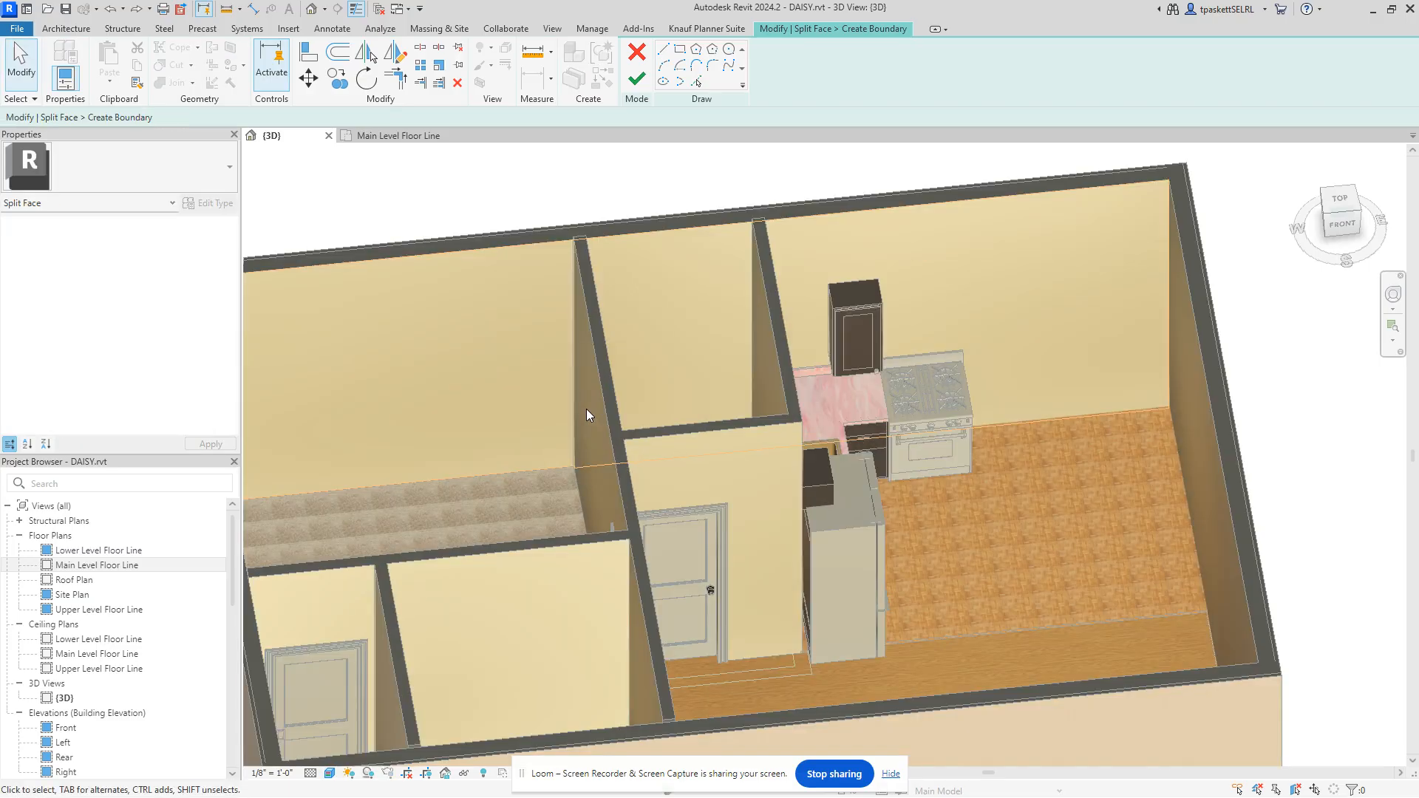
{"action": "middle_click_drag", "start_coordinate": [587, 409], "coordinate": [805, 419]}
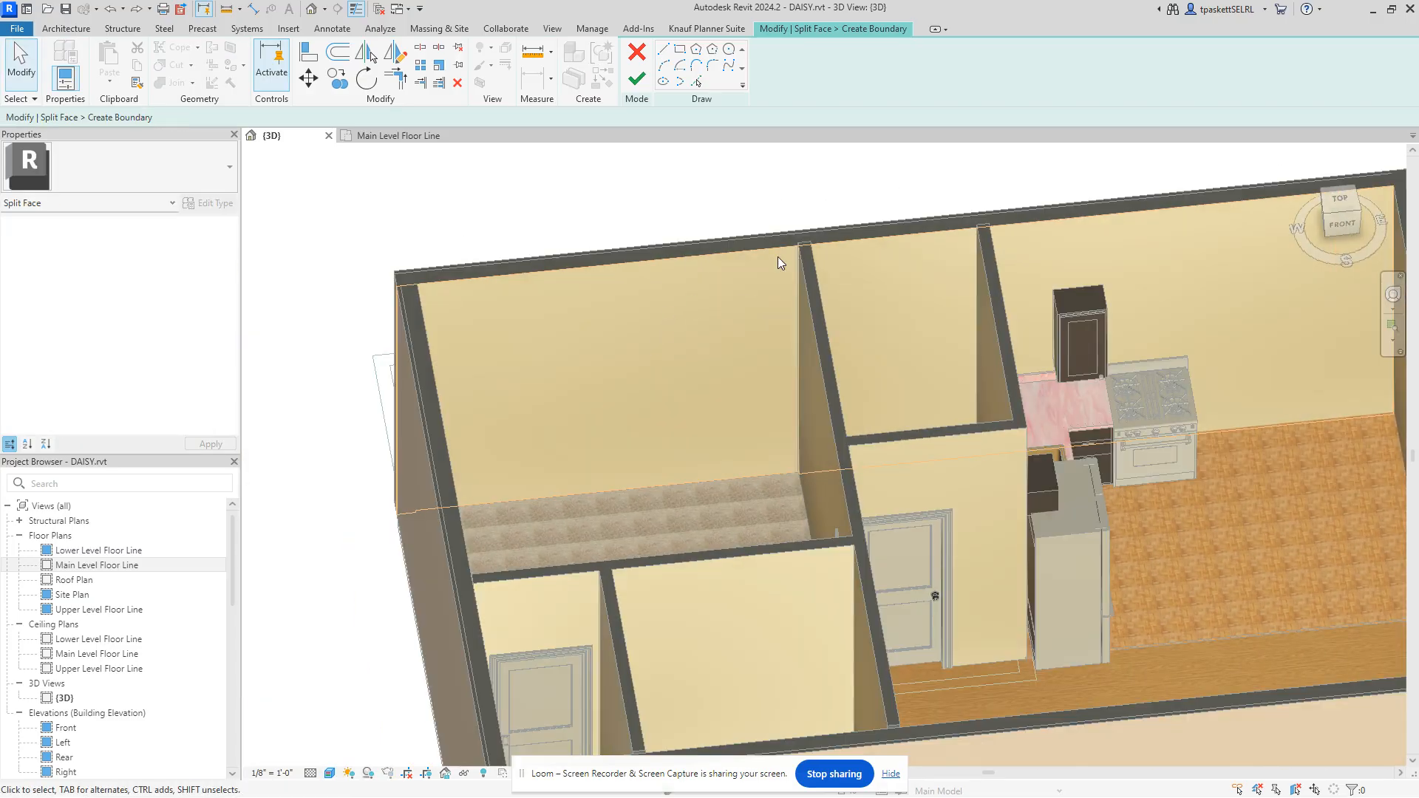
{"action": "left_click", "coordinate": [663, 49]}
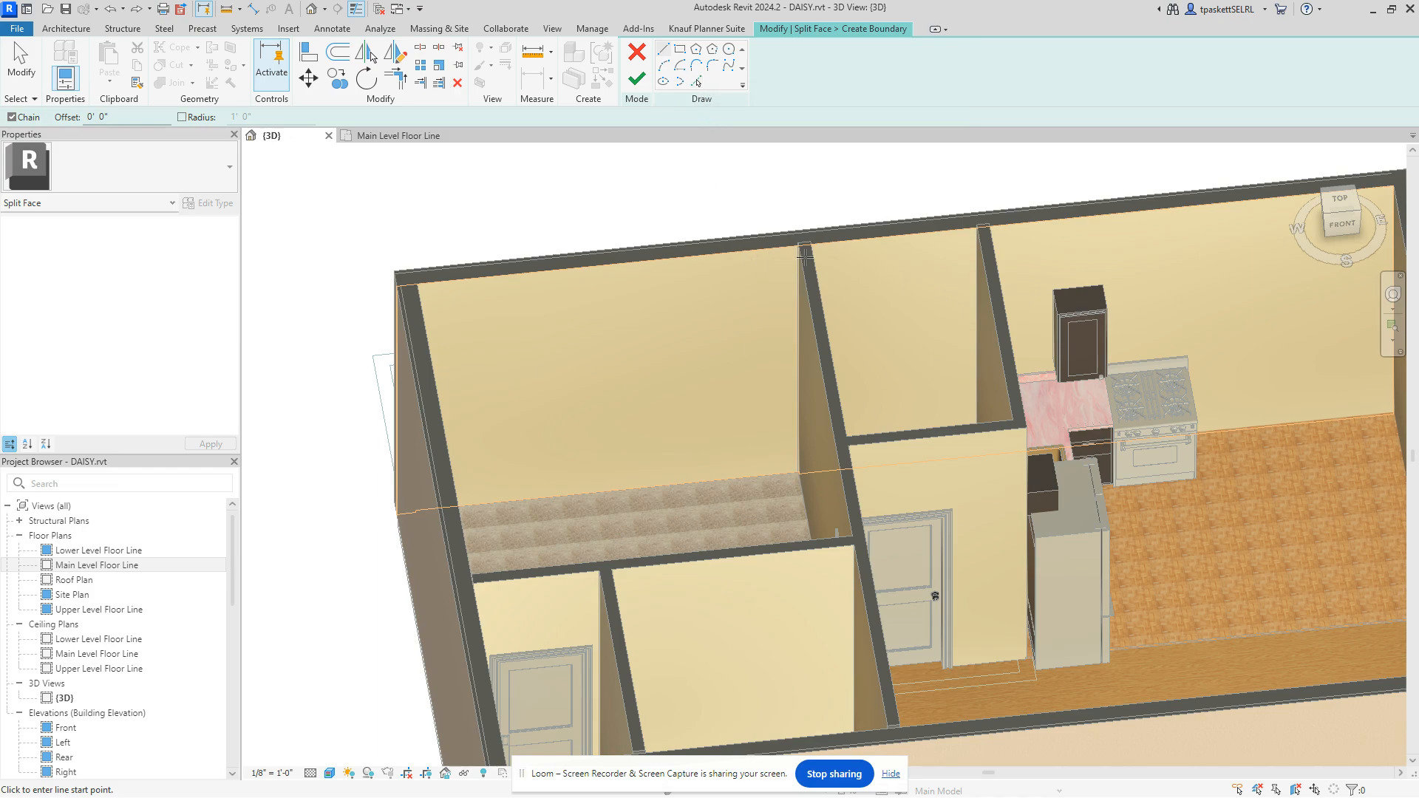
{"action": "scroll", "coordinate": [803, 251], "scroll_direction": "down", "scroll_amount": 4}
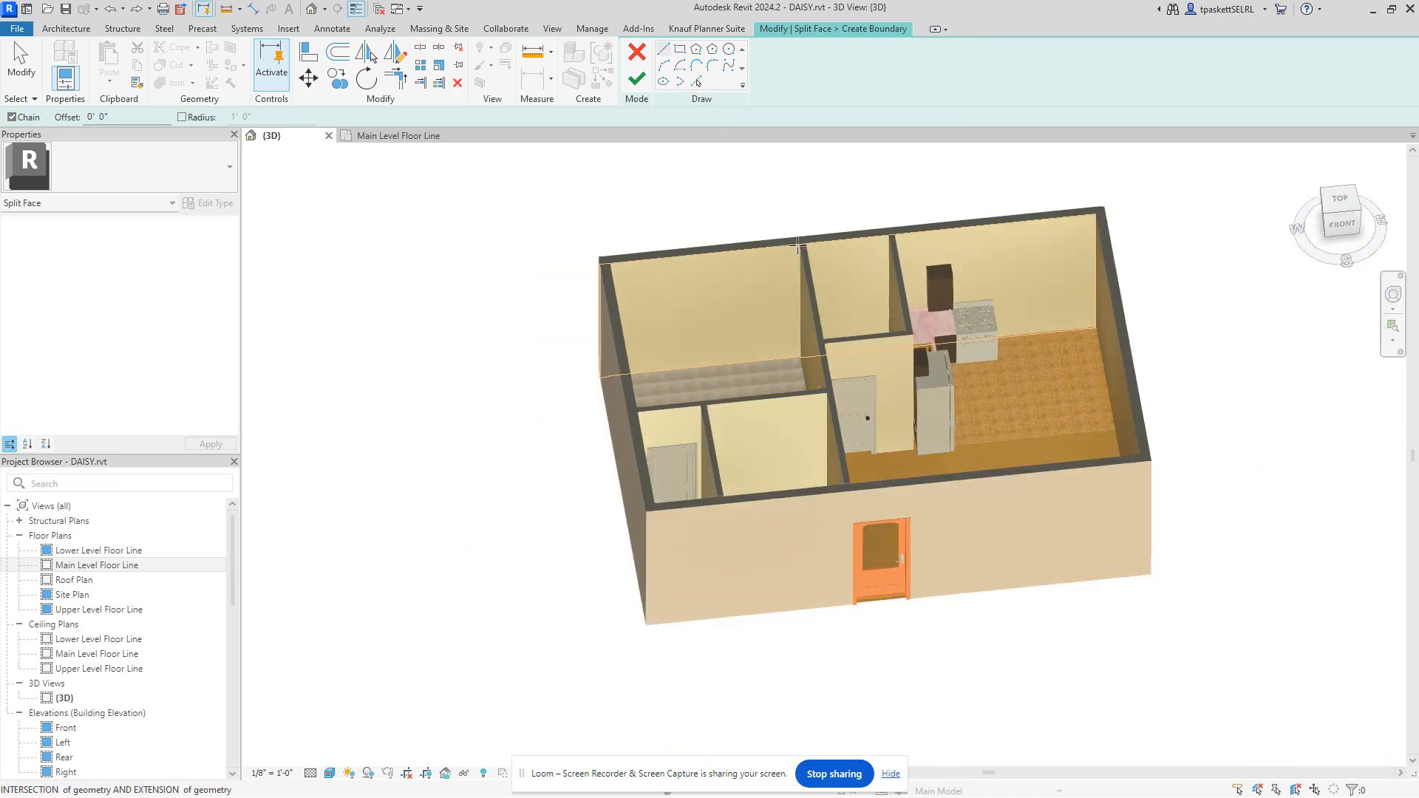
{"action": "scroll", "coordinate": [798, 246], "scroll_direction": "up", "scroll_amount": 8}
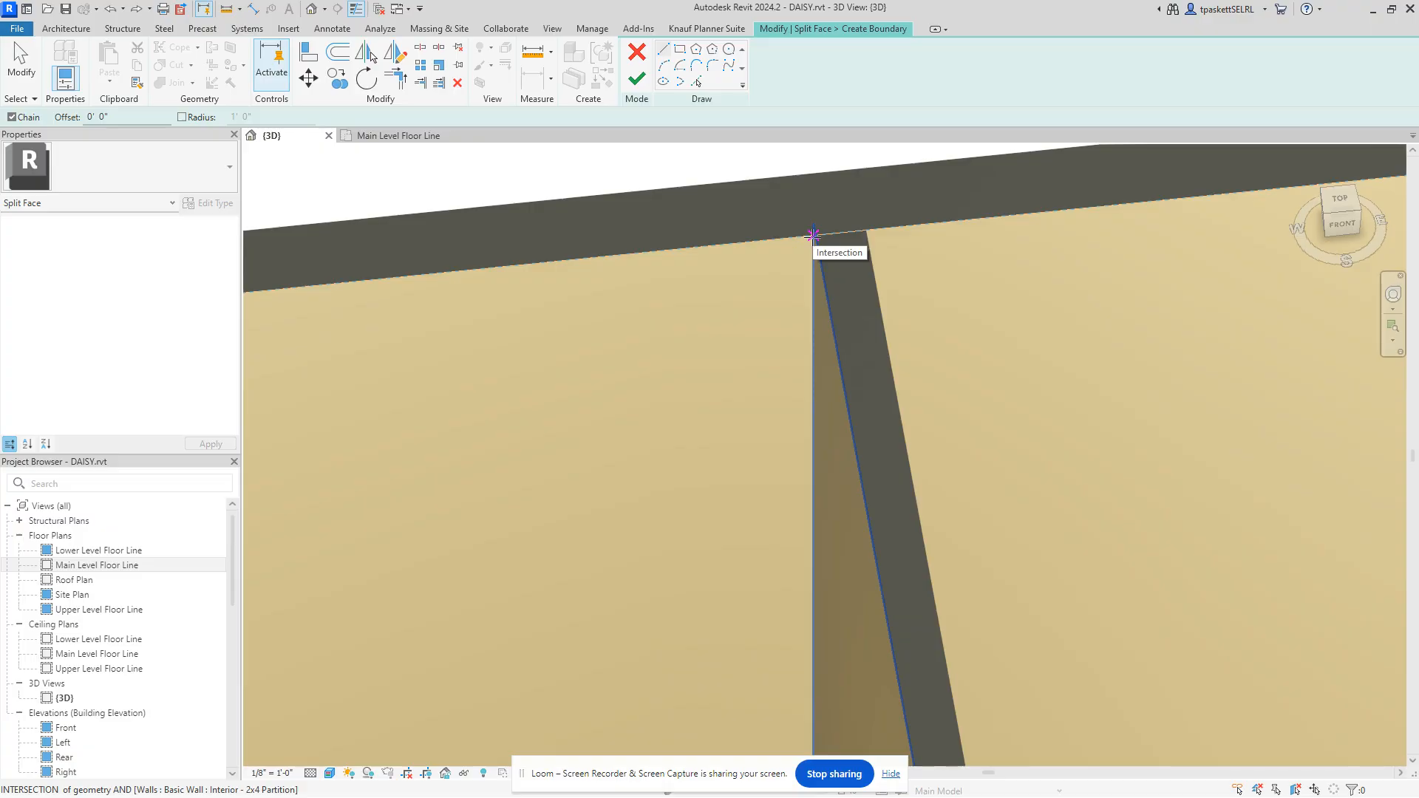
Step: Draw the vertical split line from the wall intersection down to the floor corner and finish
{"action": "left_click", "coordinate": [813, 235]}
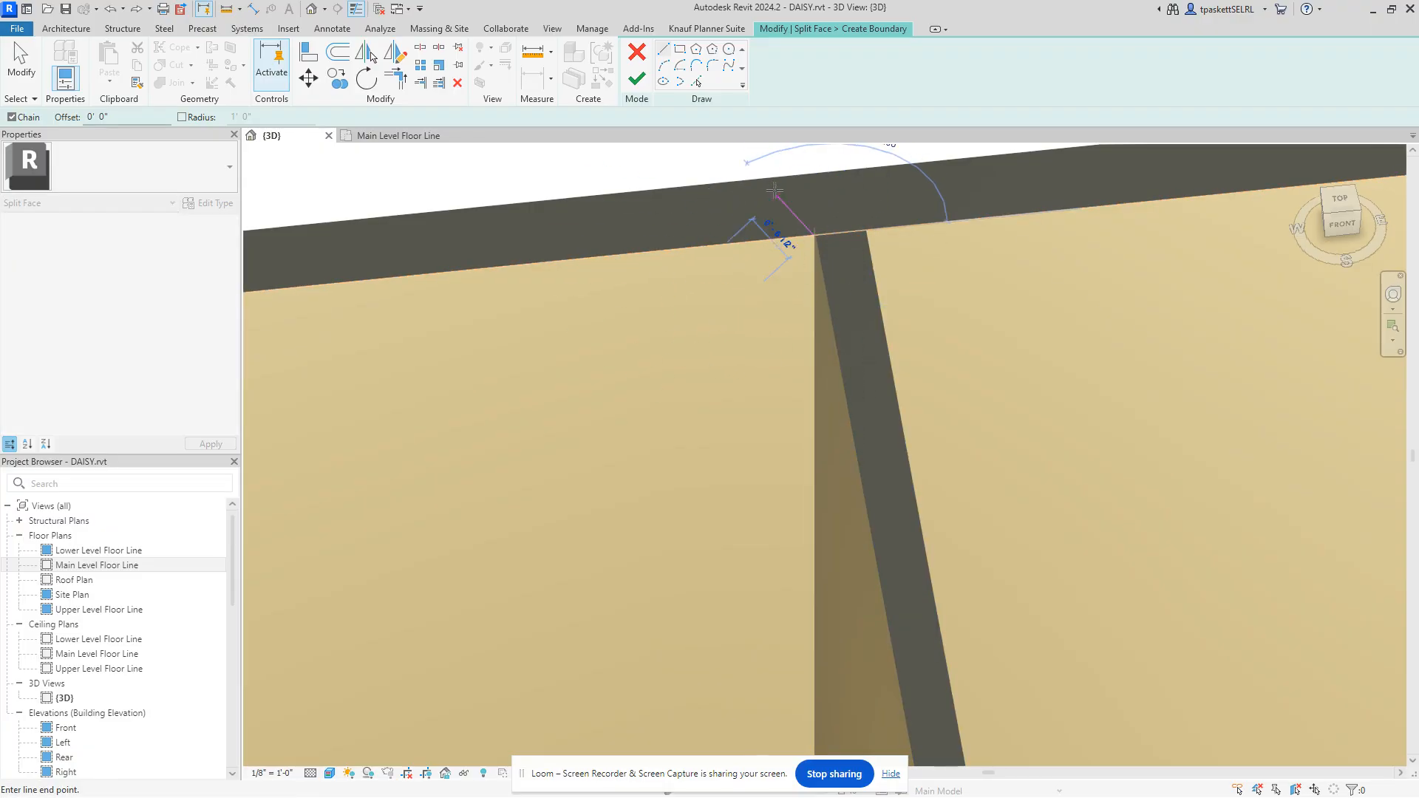
{"action": "scroll", "coordinate": [801, 485], "scroll_direction": "down", "scroll_amount": 2}
{"action": "scroll", "coordinate": [776, 513], "scroll_direction": "up", "scroll_amount": 2}
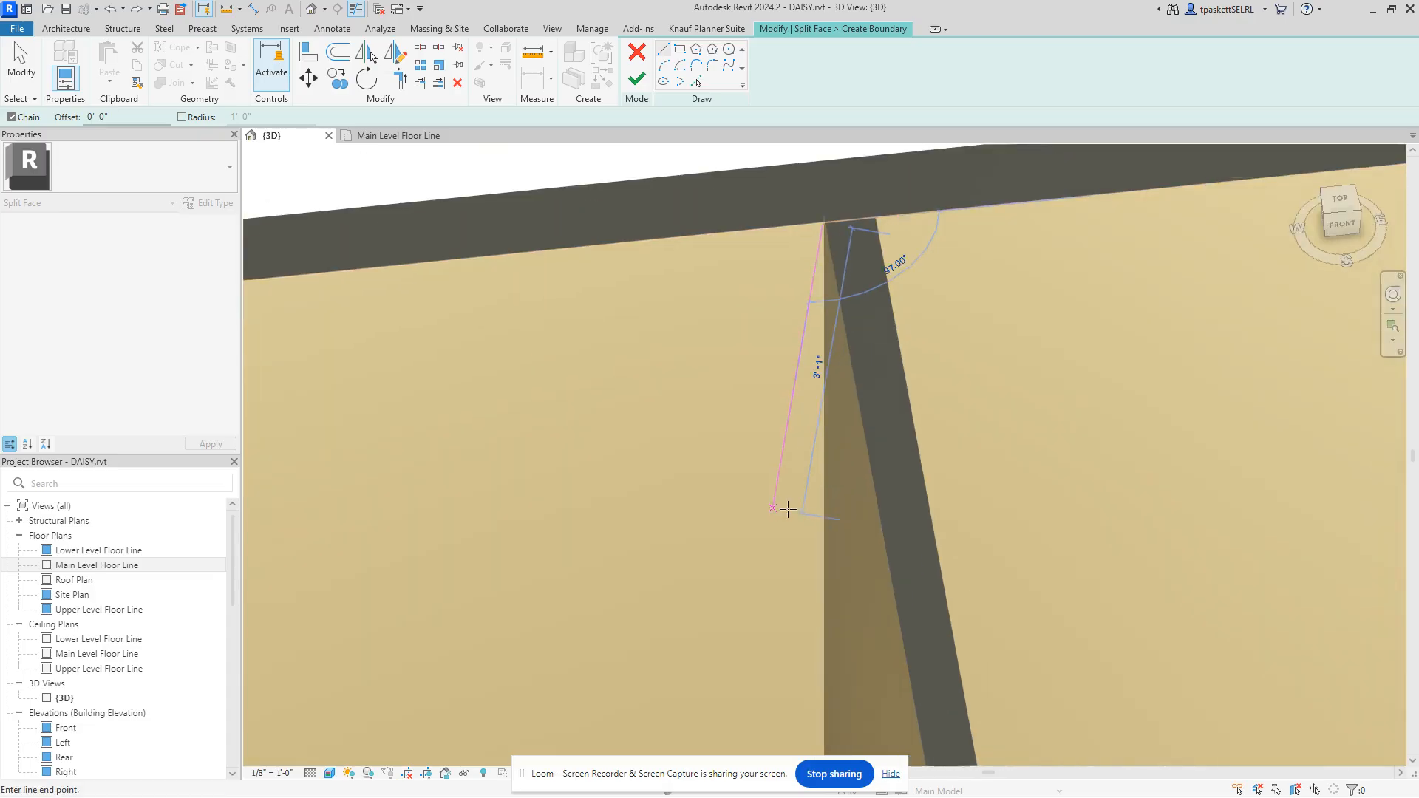
{"action": "scroll", "coordinate": [788, 509], "scroll_direction": "down", "scroll_amount": 4}
{"action": "scroll", "coordinate": [813, 512], "scroll_direction": "down", "scroll_amount": 1}
{"action": "middle_click_drag", "start_coordinate": [813, 512], "coordinate": [793, 300]}
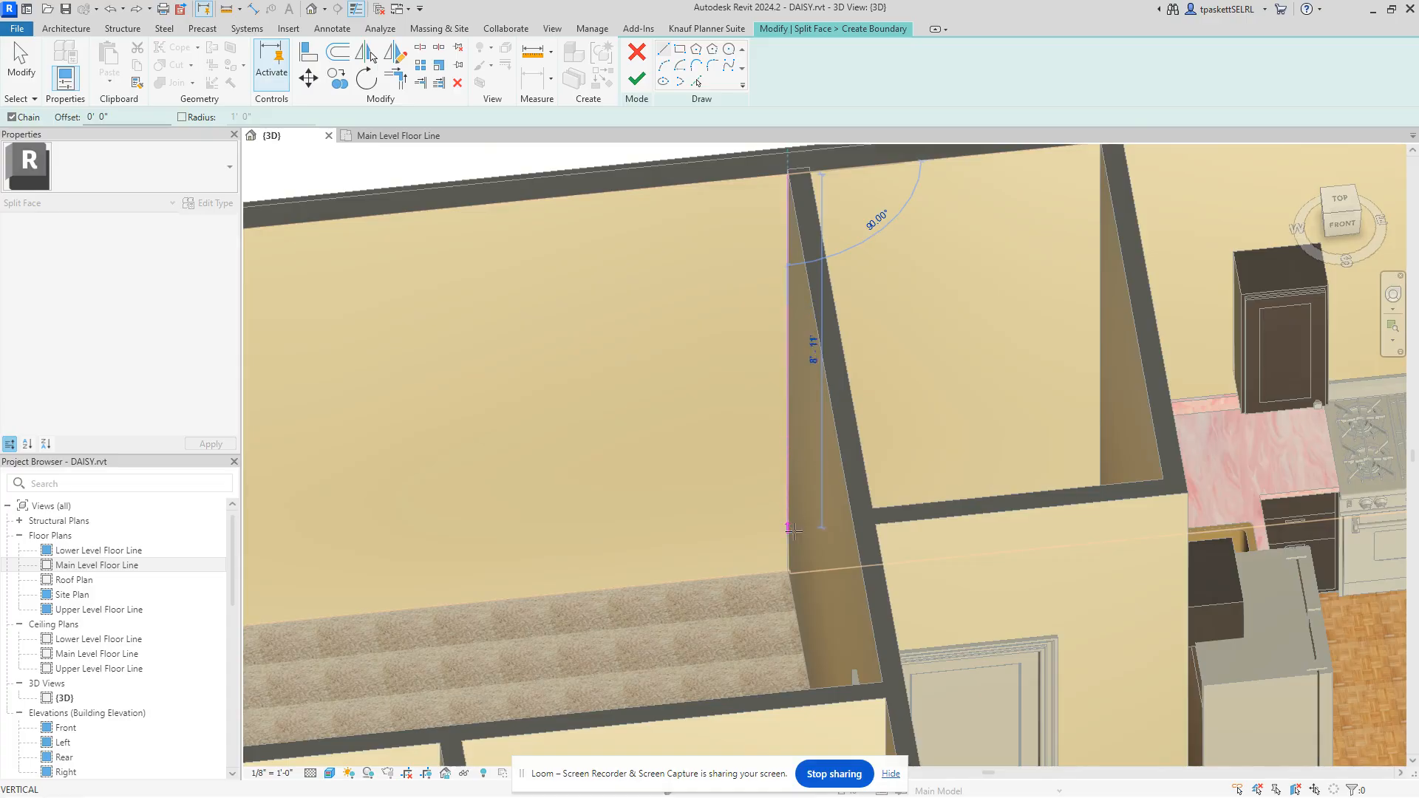
{"action": "scroll", "coordinate": [785, 573], "scroll_direction": "up", "scroll_amount": 5}
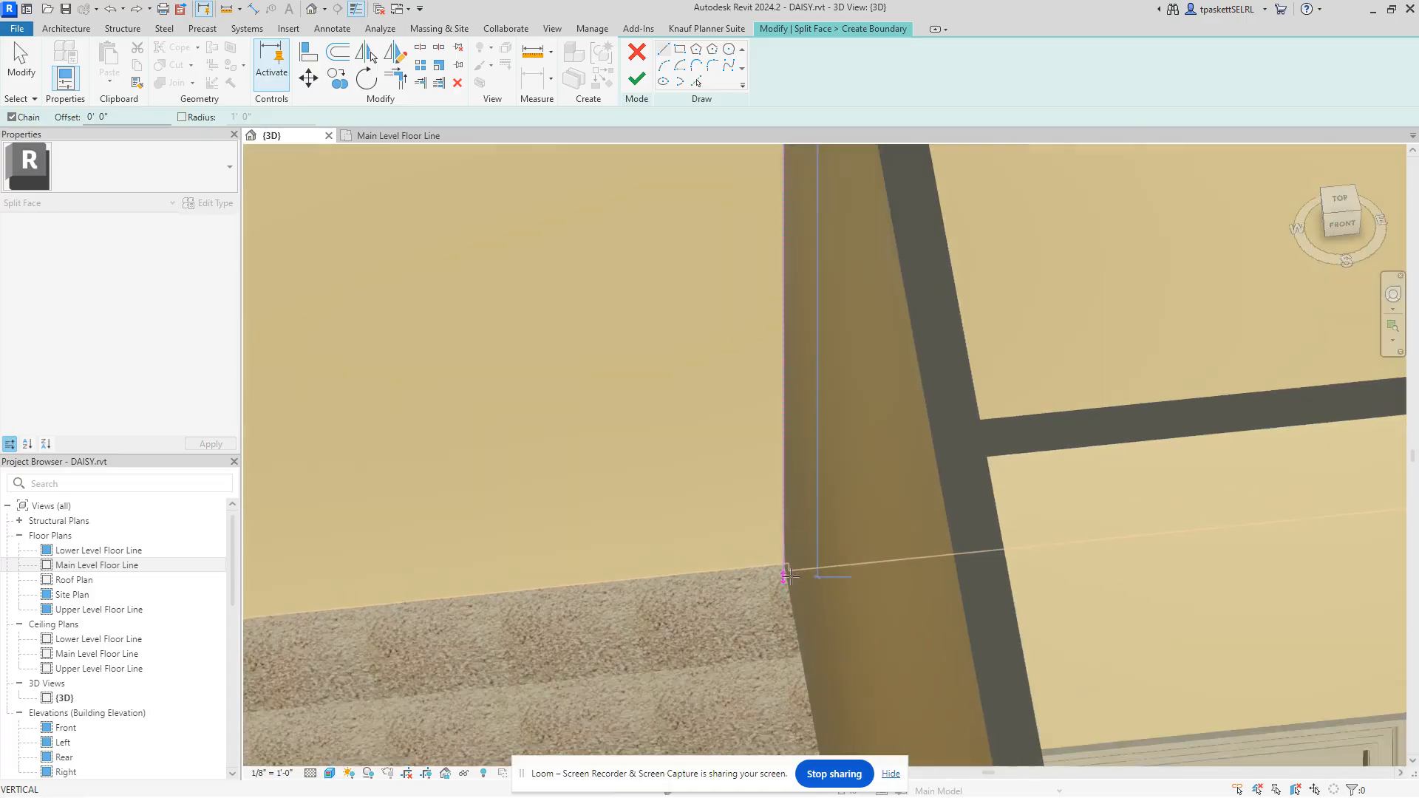
{"action": "scroll", "coordinate": [784, 576], "scroll_direction": "up", "scroll_amount": 3}
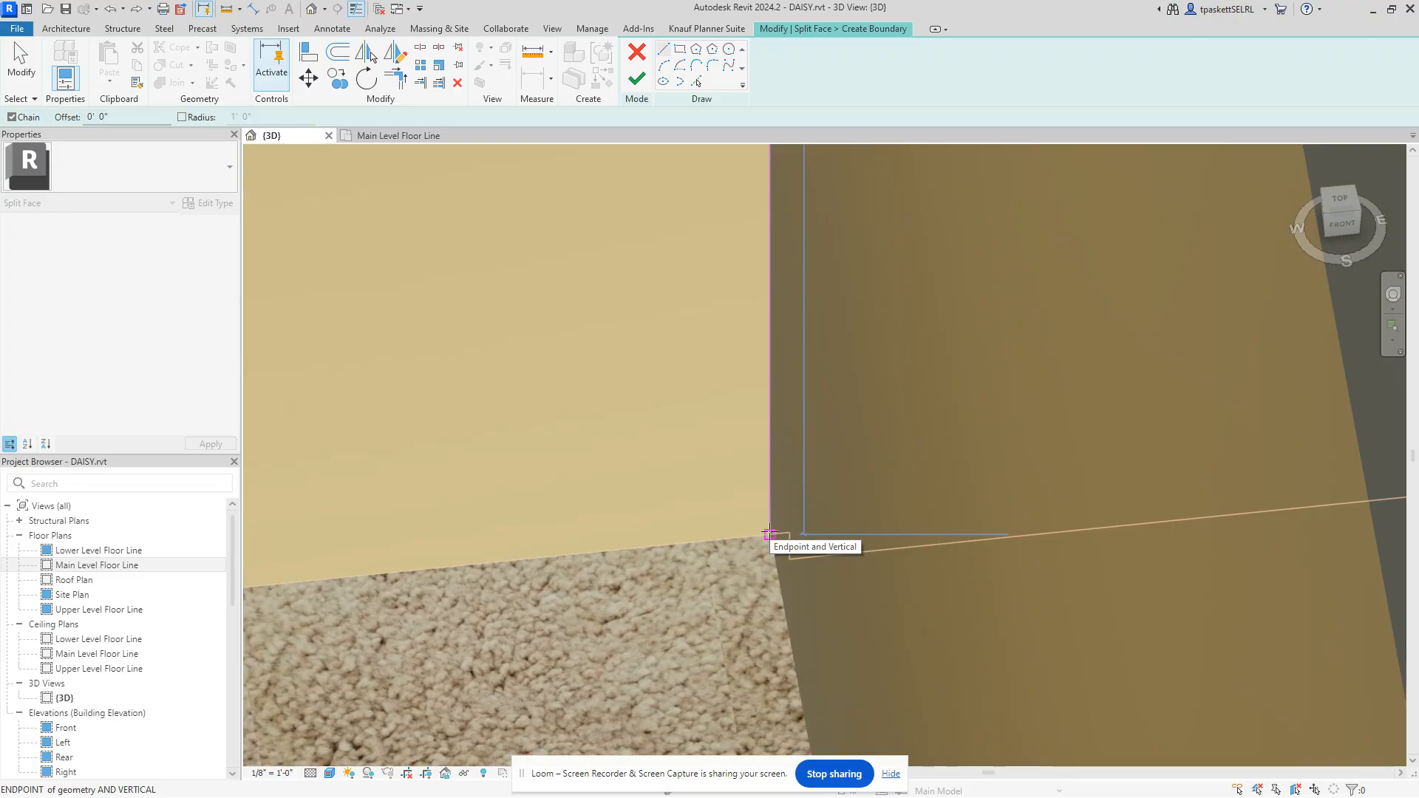
{"action": "left_click", "coordinate": [769, 534]}
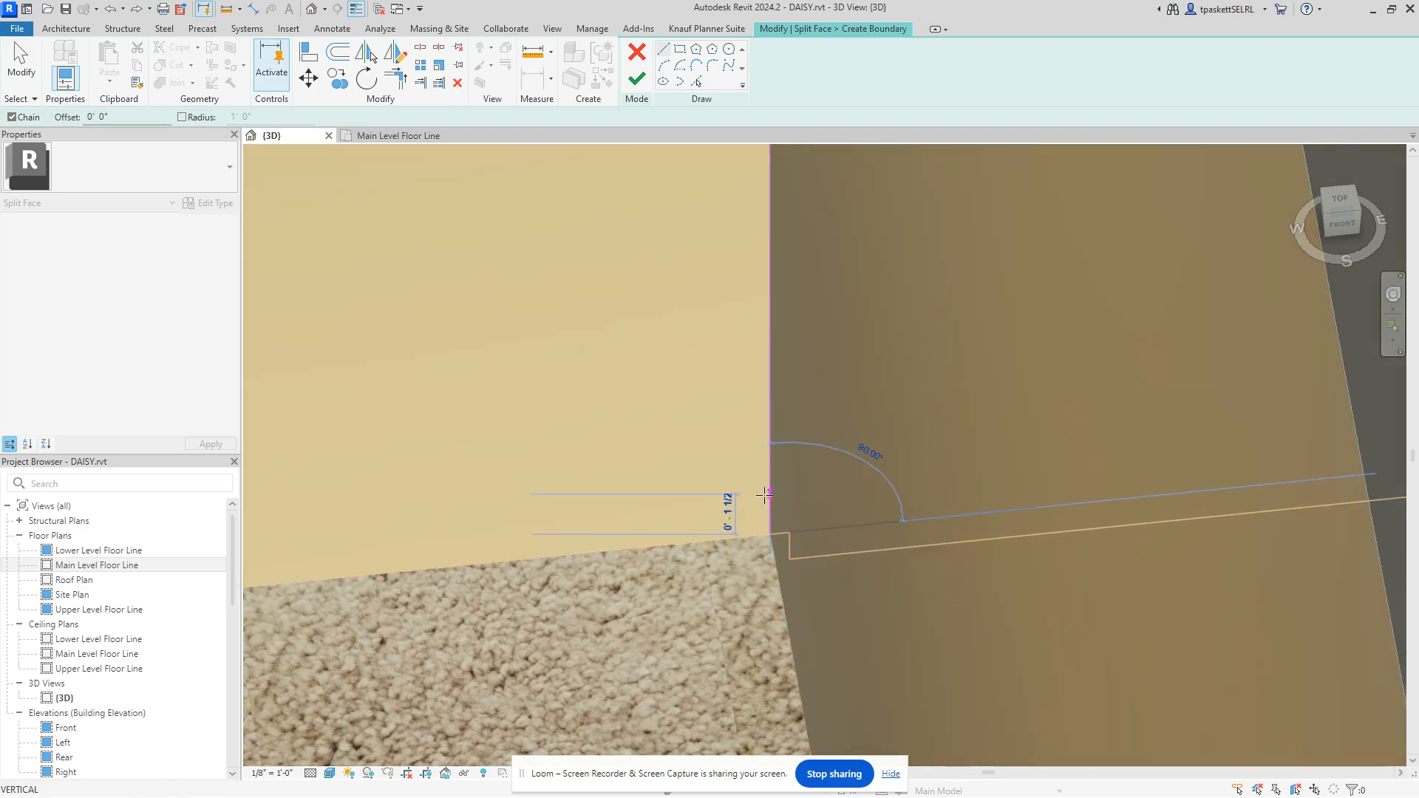
{"action": "scroll", "coordinate": [751, 482], "scroll_direction": "down", "scroll_amount": 3}
{"action": "scroll", "coordinate": [785, 494], "scroll_direction": "down", "scroll_amount": 2}
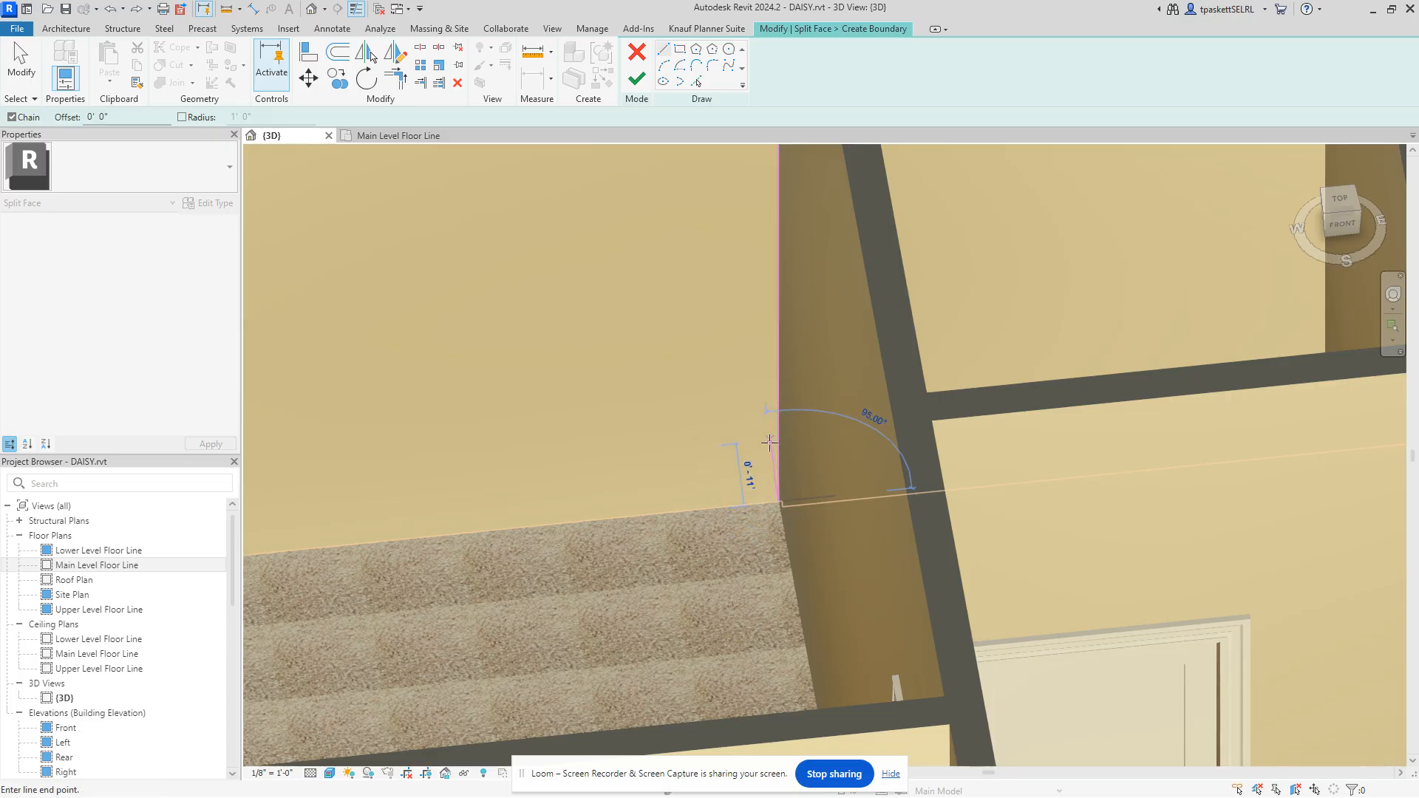
{"action": "right_click", "coordinate": [761, 411]}
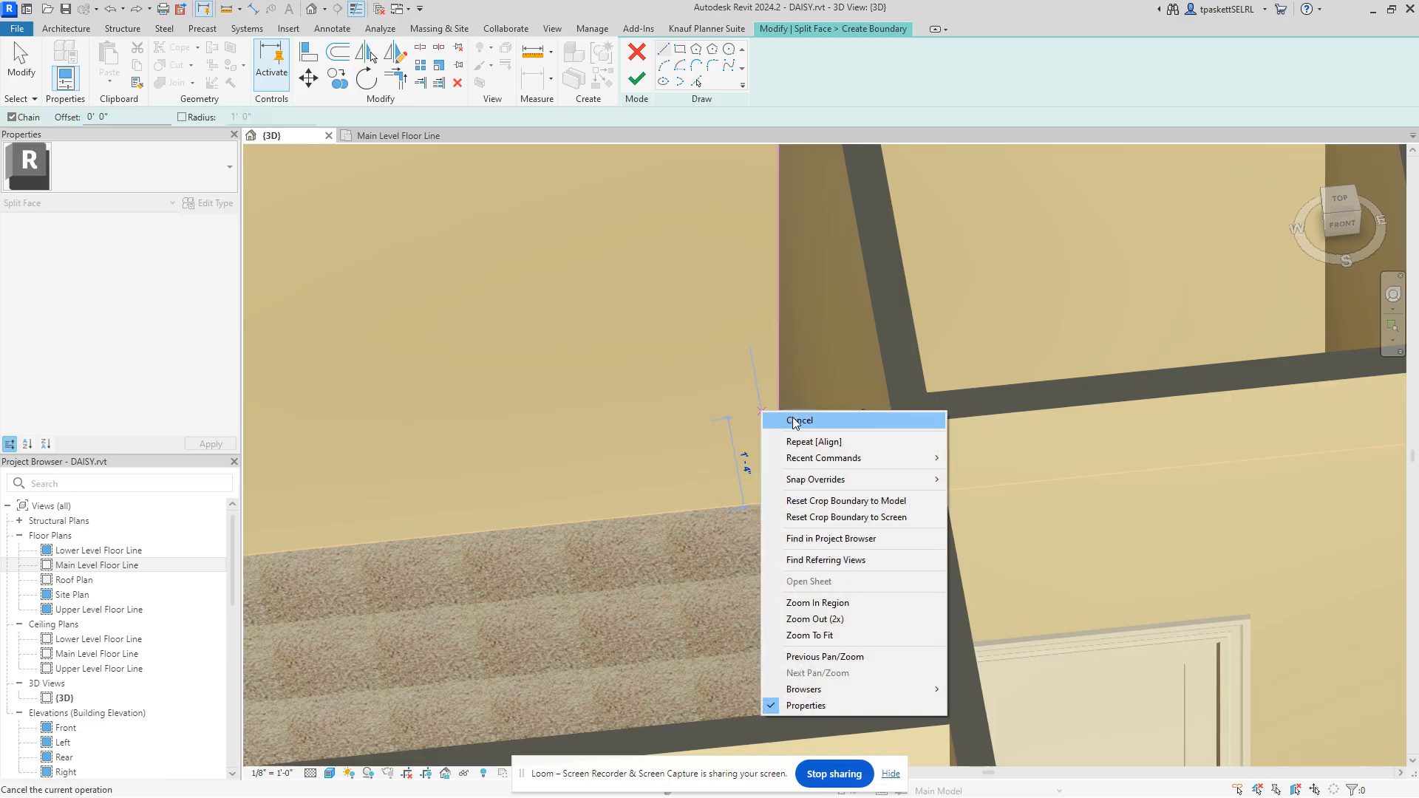
{"action": "left_click", "coordinate": [640, 87]}
Step: Finish the split-face boundary, zoom out on the house, and bring the Sherwin-Williams browser over Revit
{"action": "left_click", "coordinate": [637, 81]}
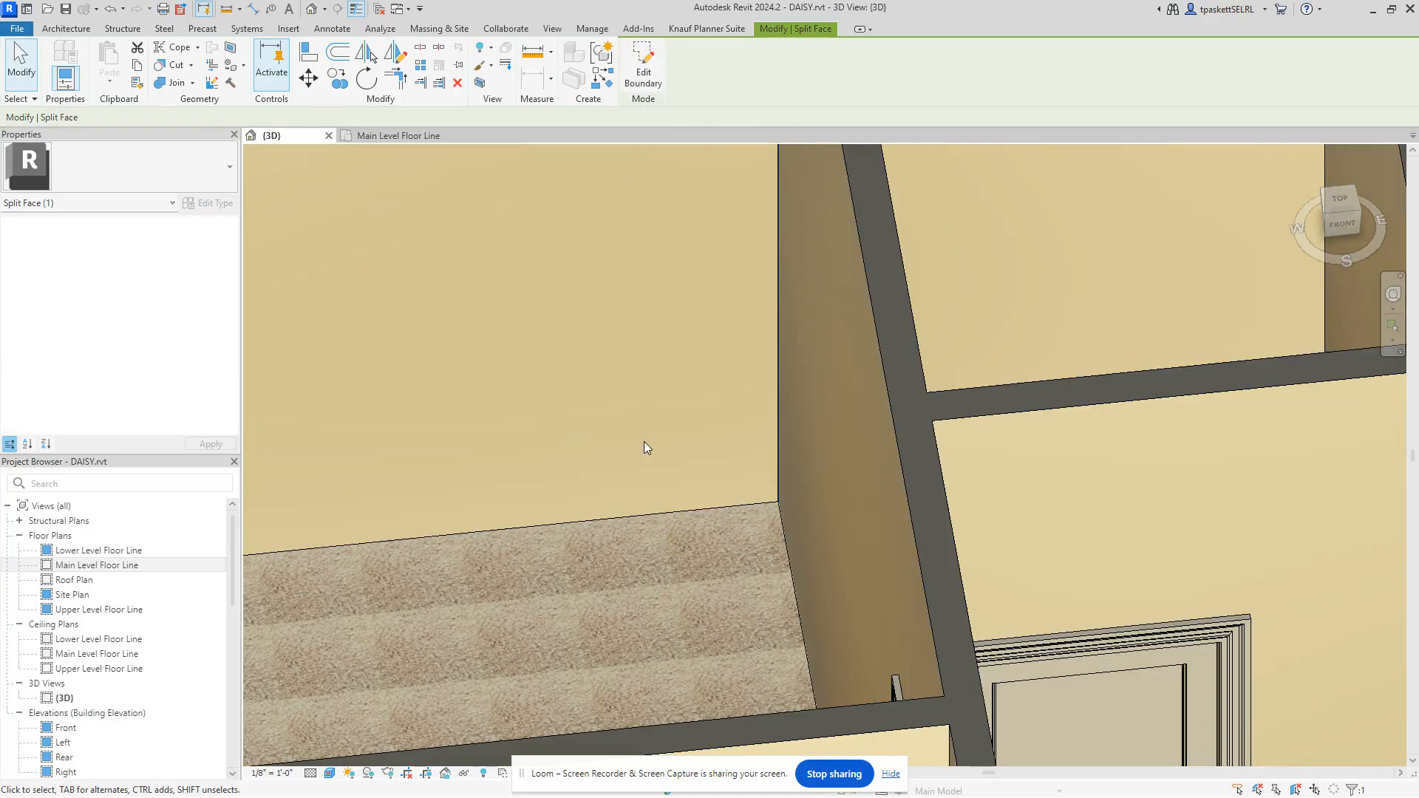
{"action": "scroll", "coordinate": [687, 388], "scroll_direction": "down", "scroll_amount": 5}
{"action": "middle_click_drag", "start_coordinate": [671, 396], "coordinate": [685, 421]}
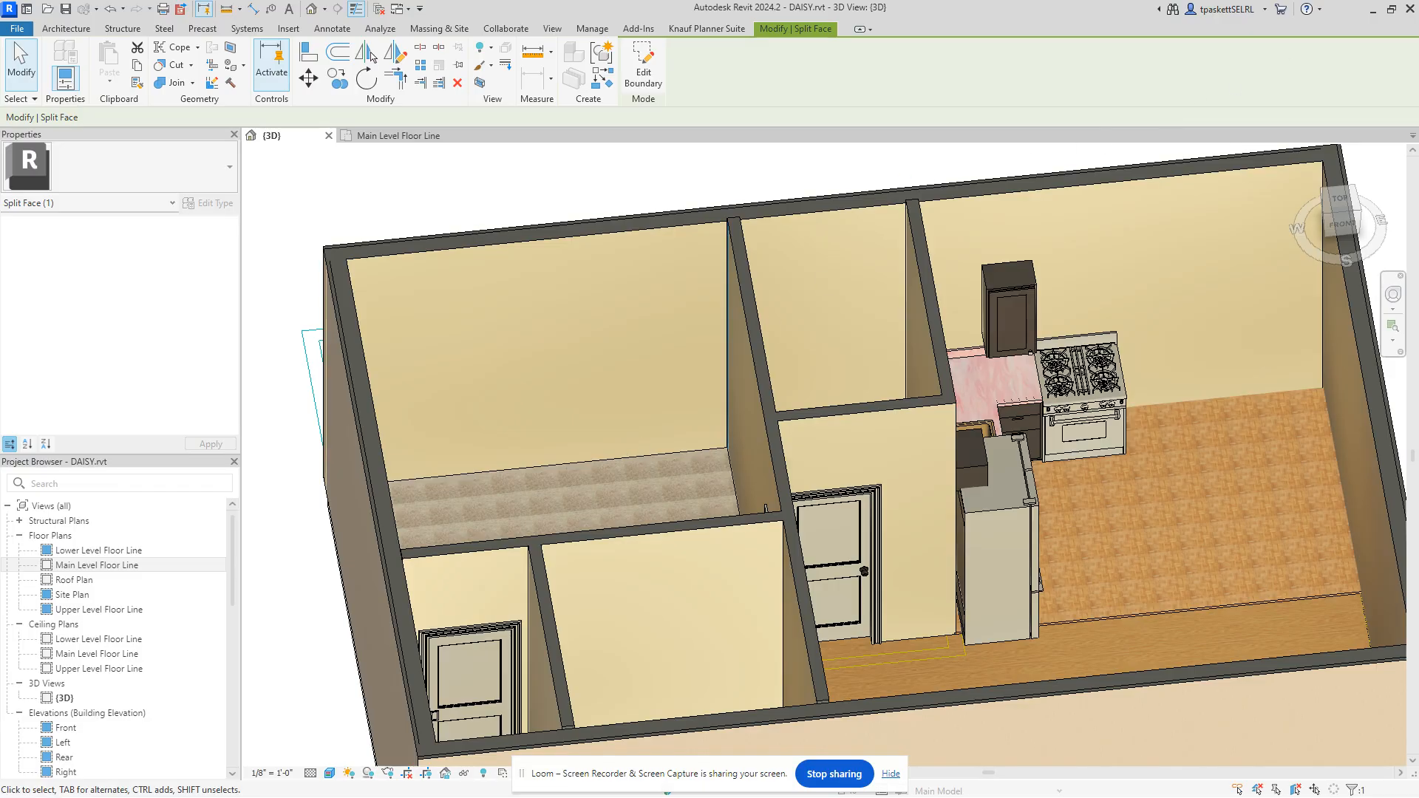
{"action": "left_click_drag", "start_coordinate": [1418, 222], "coordinate": [563, 0]}
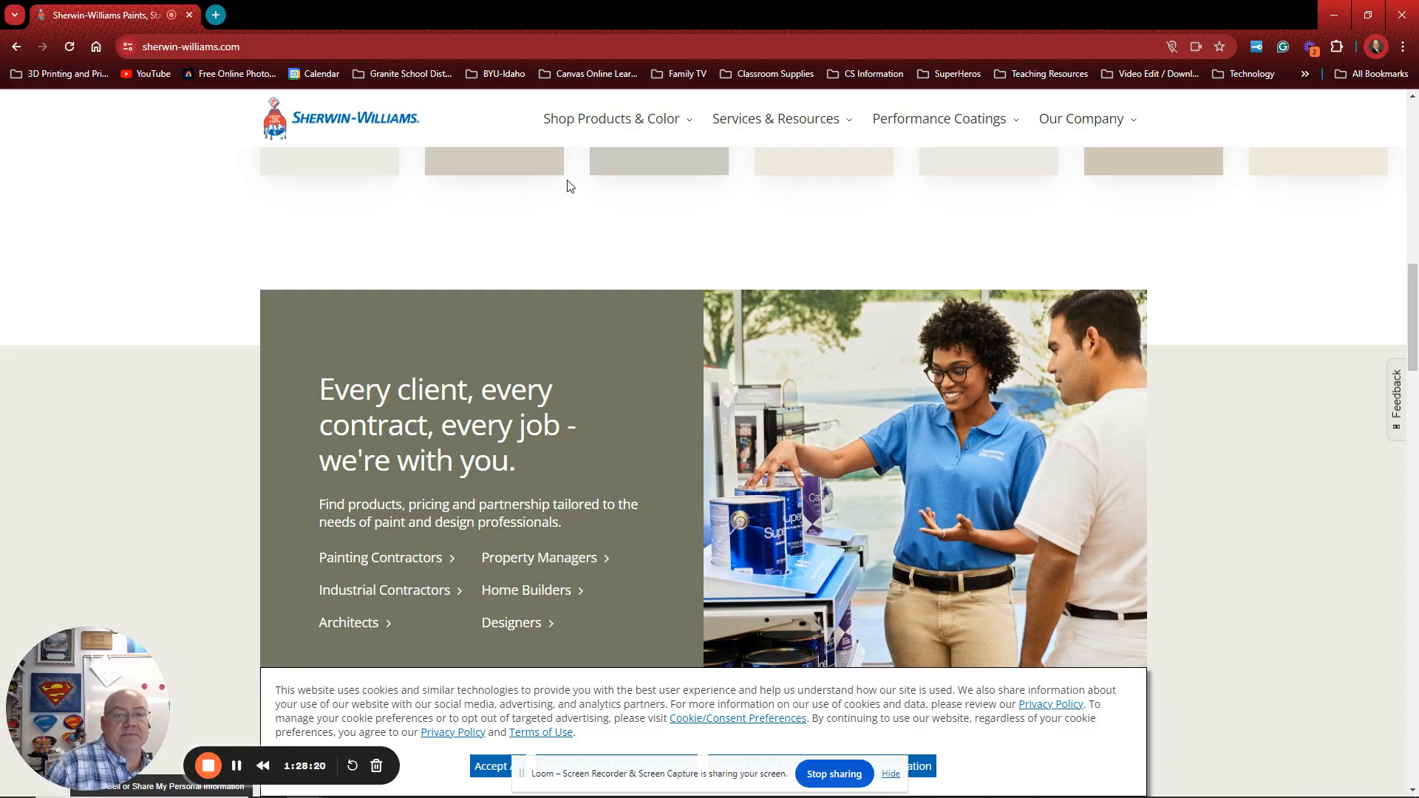
Step: Open the Bedroom Colors page from Shop Products & Color > Rooms
{"action": "mouse_move", "coordinate": [618, 124]}
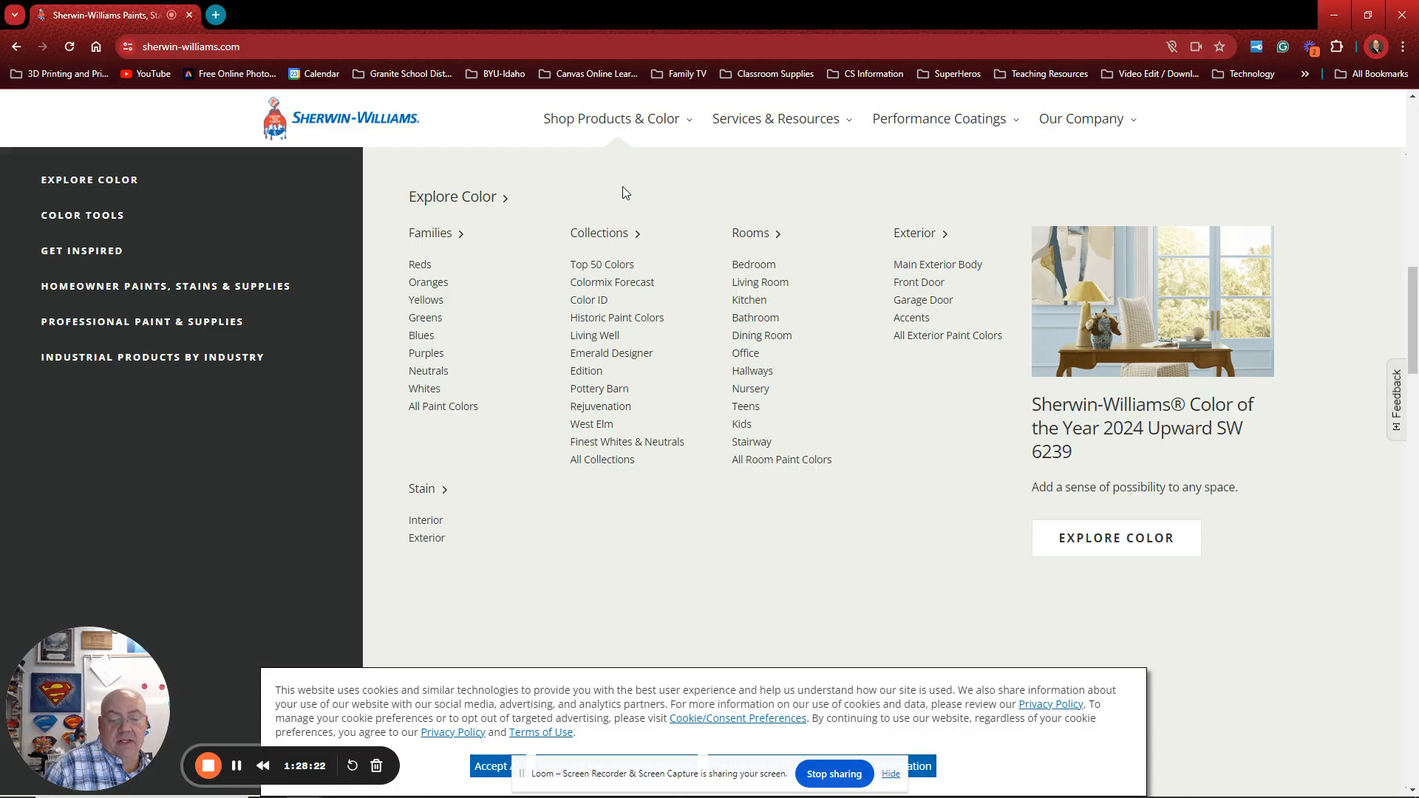
{"action": "scroll", "coordinate": [581, 237], "scroll_direction": "down", "scroll_amount": 3}
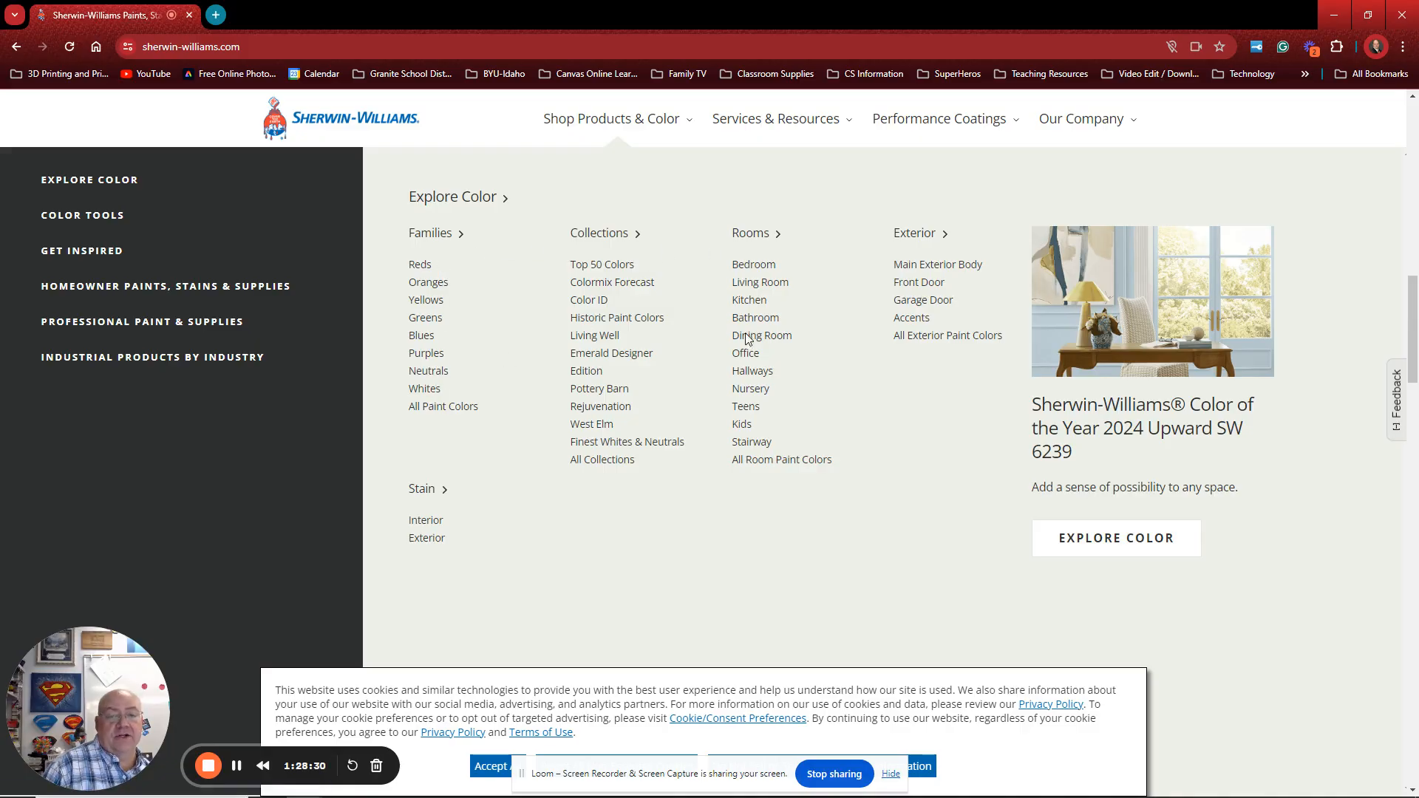
{"action": "left_click", "coordinate": [751, 271]}
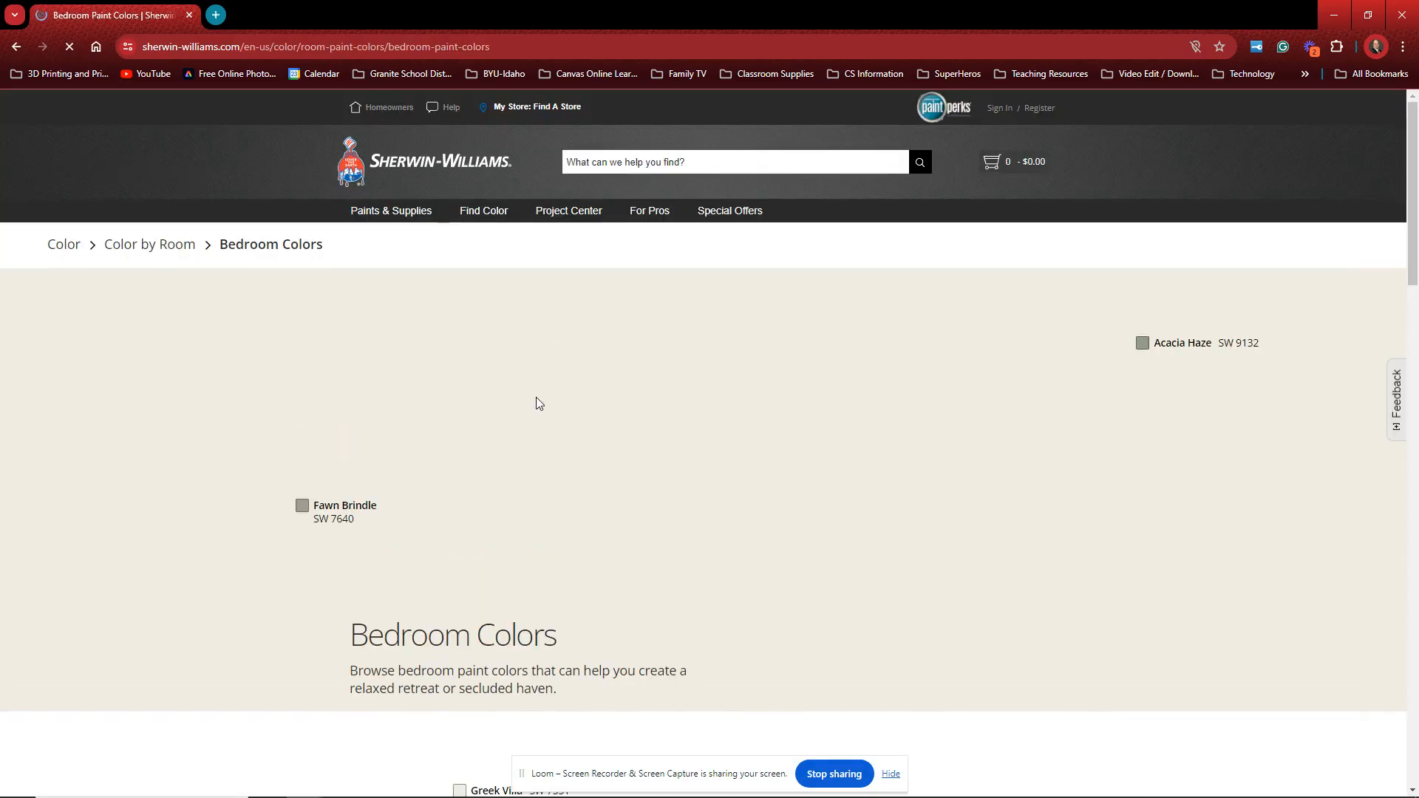
Step: Browse the bedroom colour expert picks, then go to the Explore Paint Colors page via Find Color
{"action": "scroll", "coordinate": [550, 366], "scroll_direction": "down", "scroll_amount": 2}
{"action": "scroll", "coordinate": [551, 363], "scroll_direction": "down", "scroll_amount": 2}
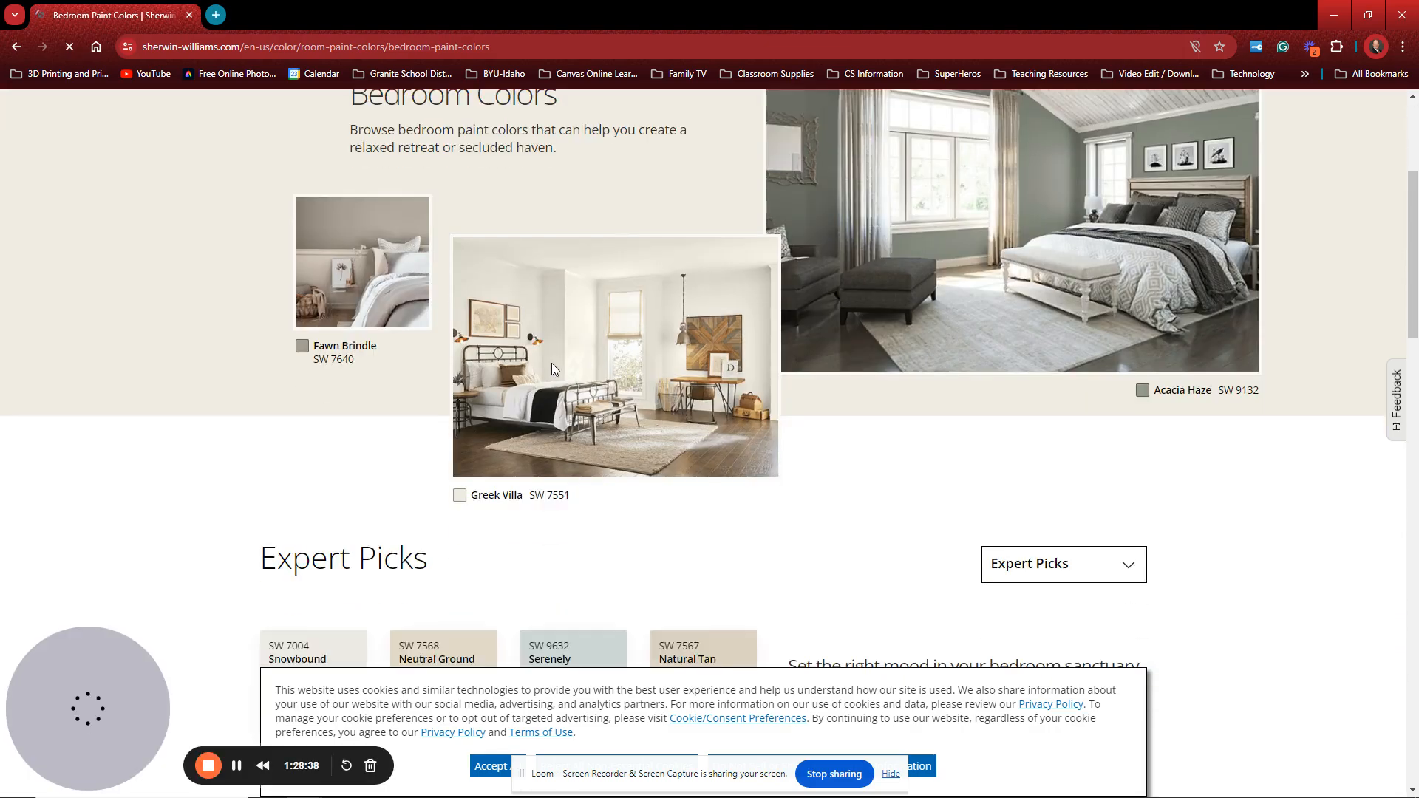
{"action": "scroll", "coordinate": [554, 363], "scroll_direction": "down", "scroll_amount": 4}
{"action": "scroll", "coordinate": [564, 358], "scroll_direction": "down", "scroll_amount": 4}
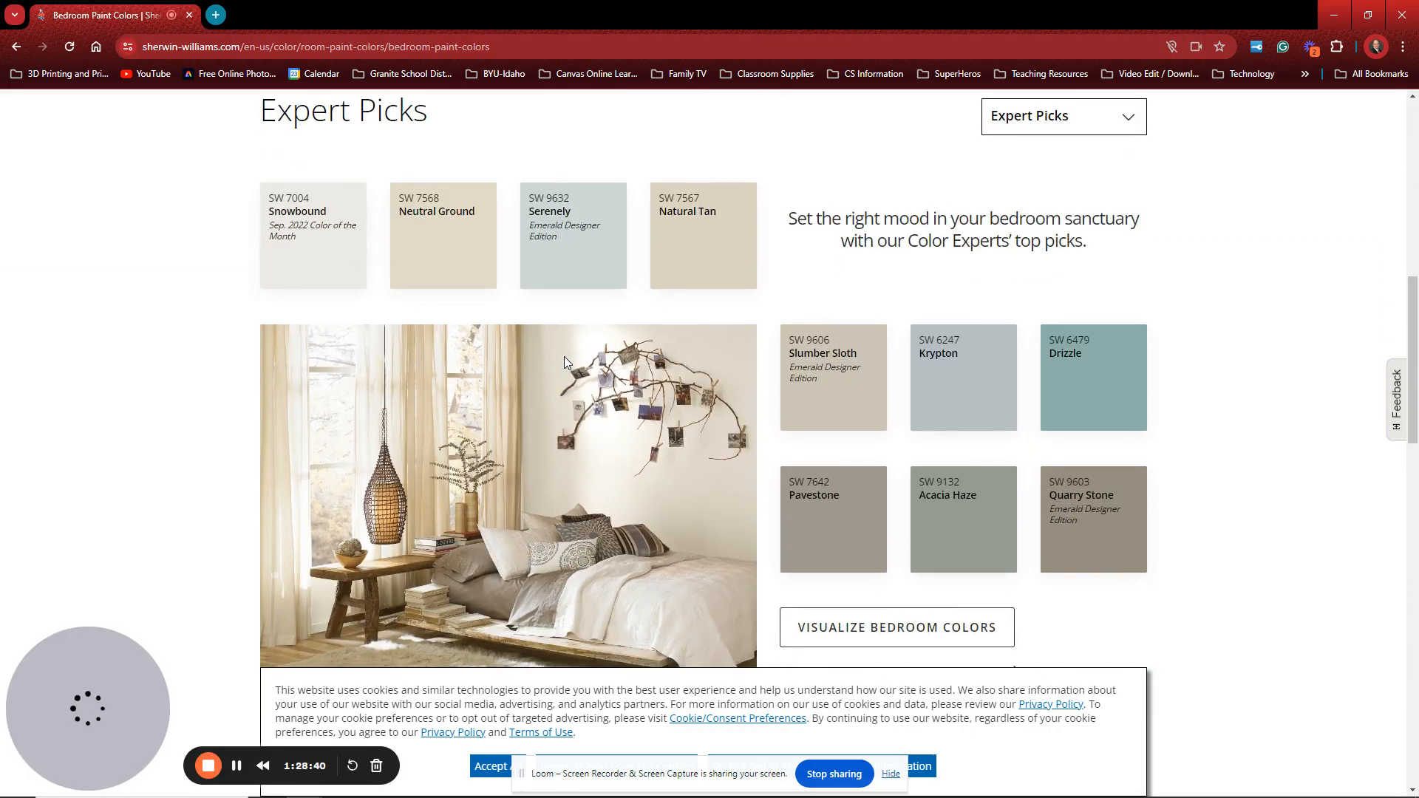
{"action": "scroll", "coordinate": [565, 356], "scroll_direction": "up", "scroll_amount": 2}
{"action": "scroll", "coordinate": [567, 362], "scroll_direction": "up", "scroll_amount": 5}
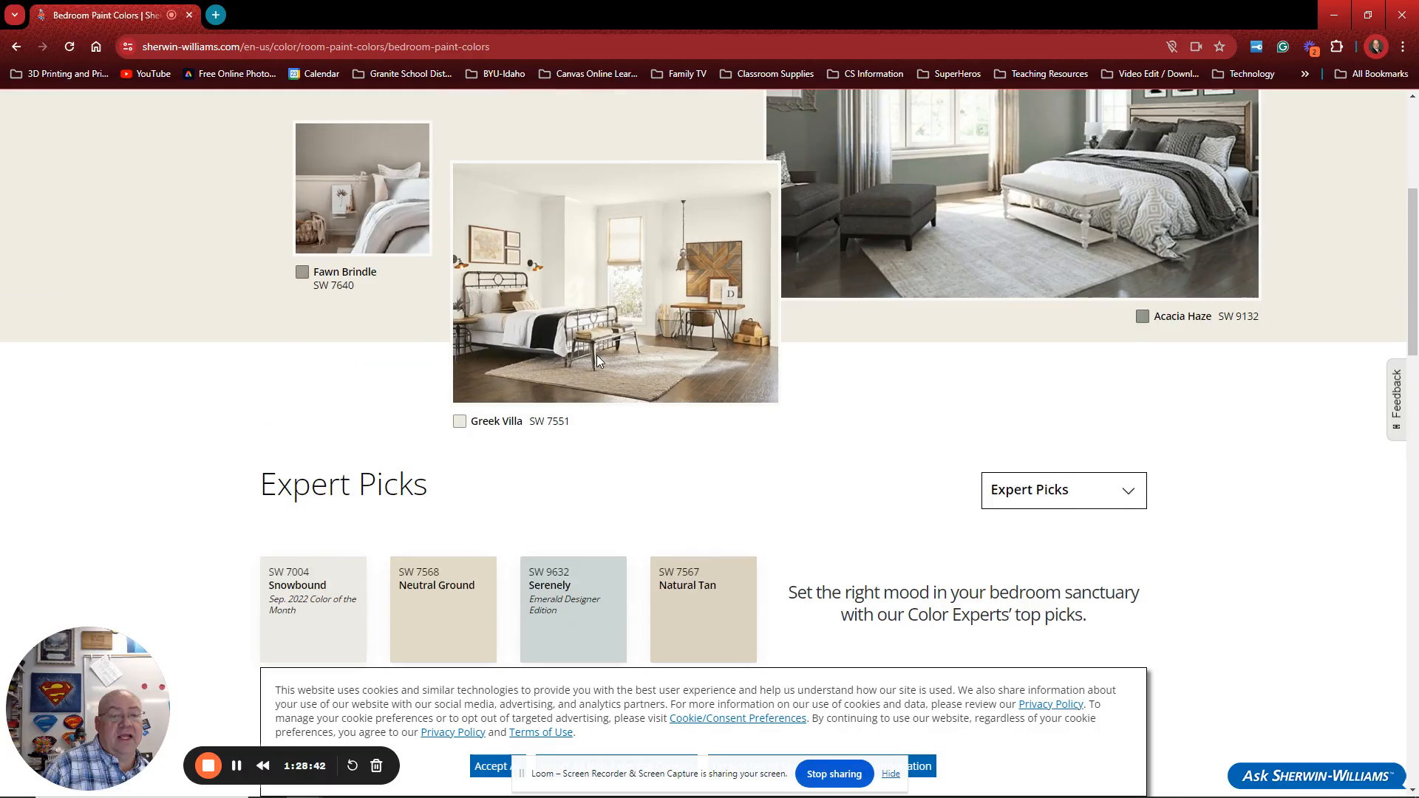
{"action": "scroll", "coordinate": [623, 379], "scroll_direction": "up", "scroll_amount": 4}
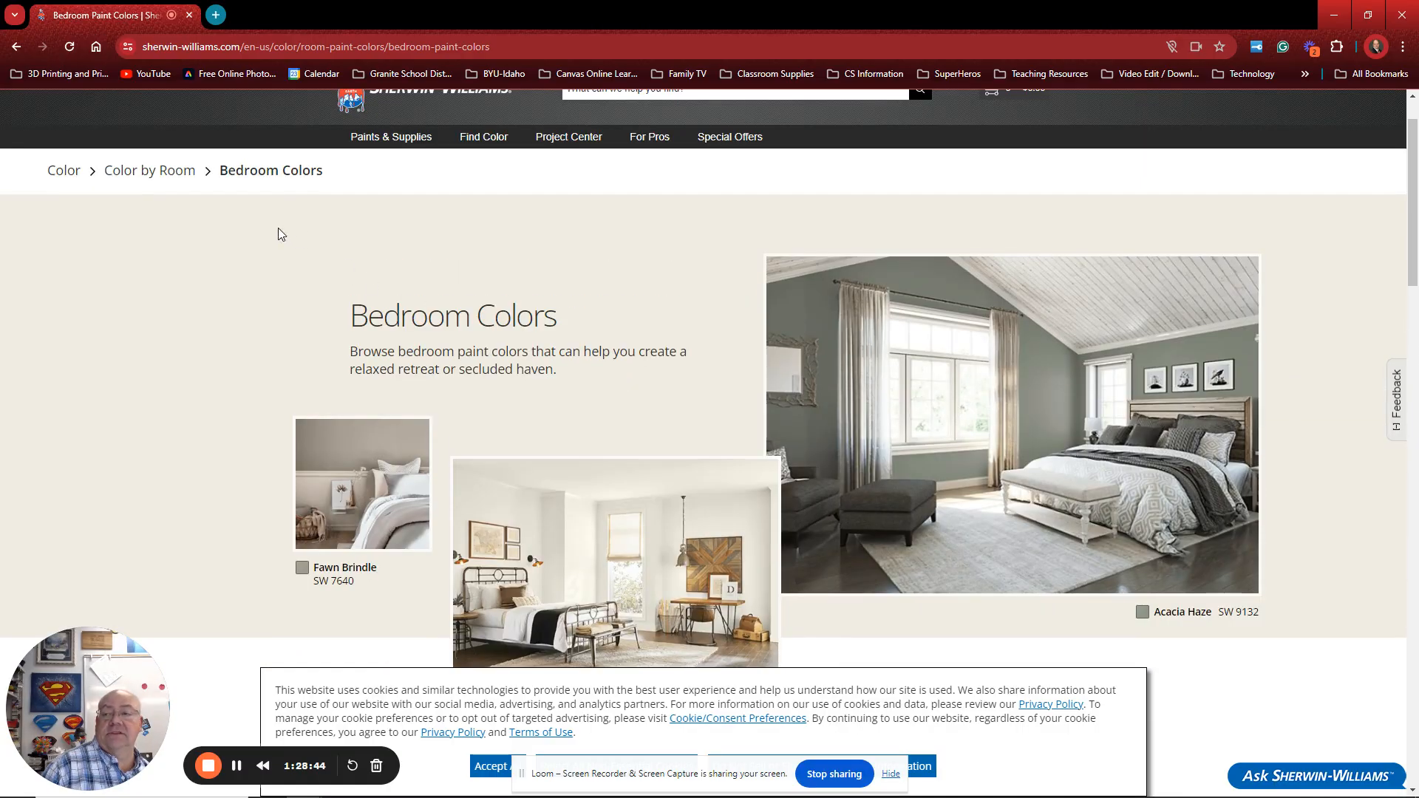
{"action": "left_click", "coordinate": [508, 142]}
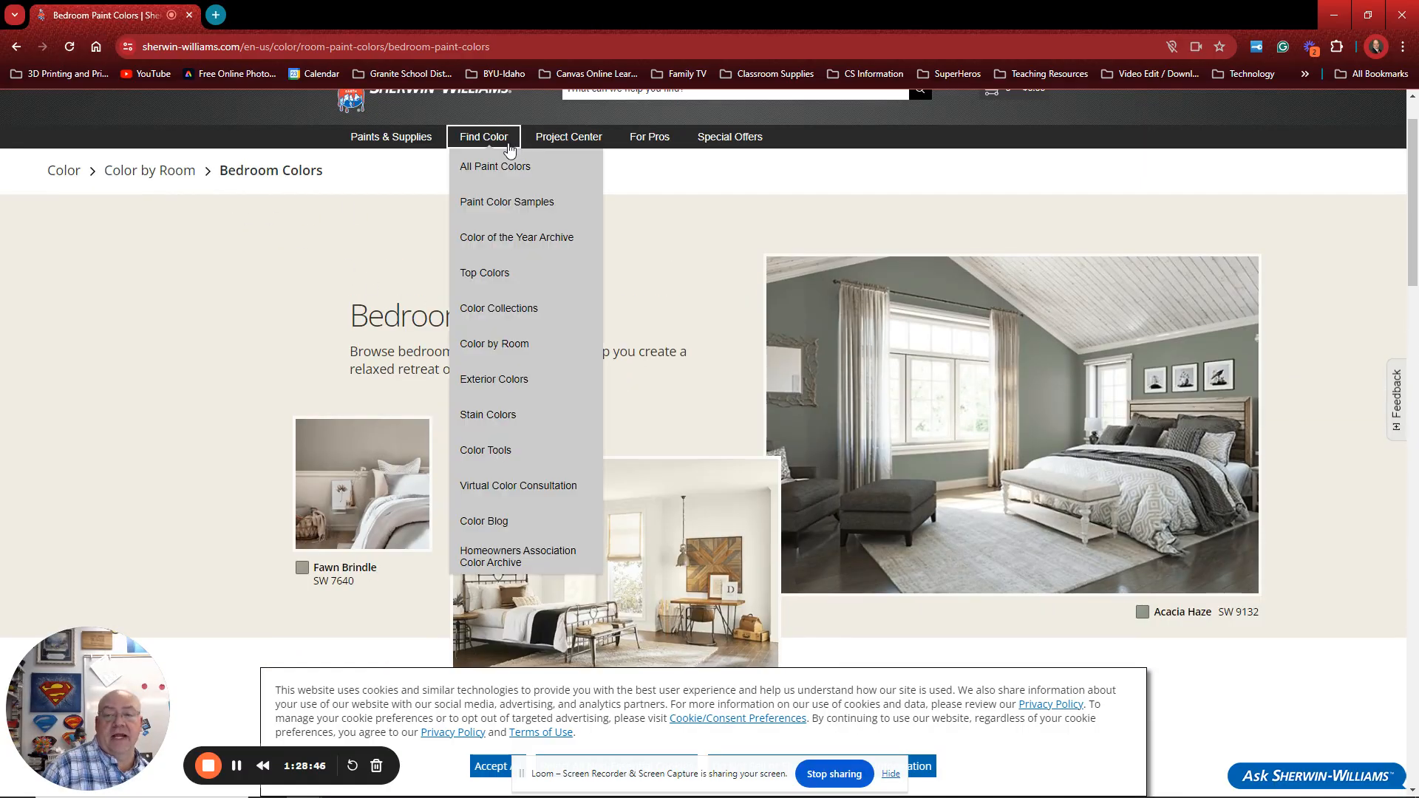
{"action": "left_click", "coordinate": [508, 144]}
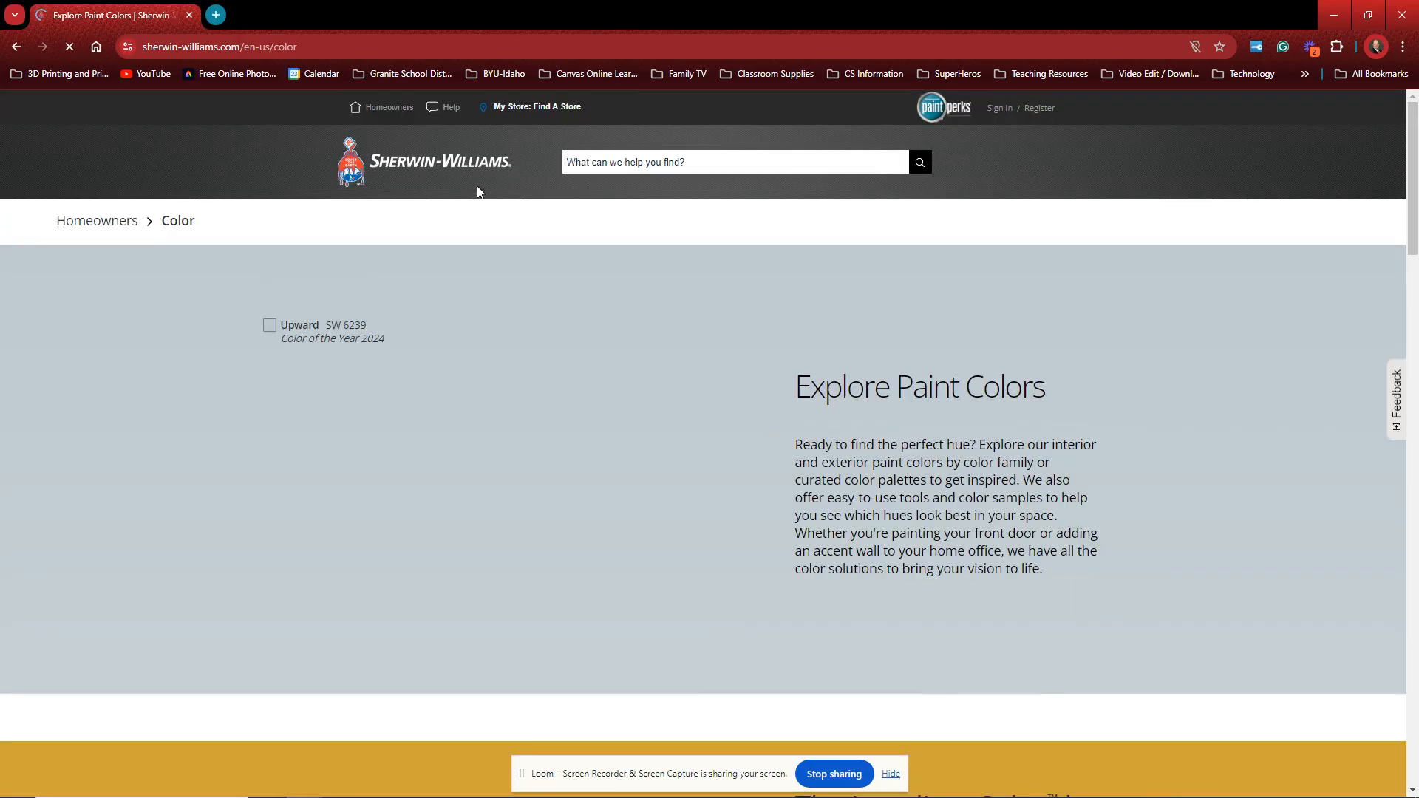
Step: Open the Blue color family and scroll to the Expert Picks showing SW 6241 Aleutian
{"action": "scroll", "coordinate": [495, 410], "scroll_direction": "down", "scroll_amount": 3}
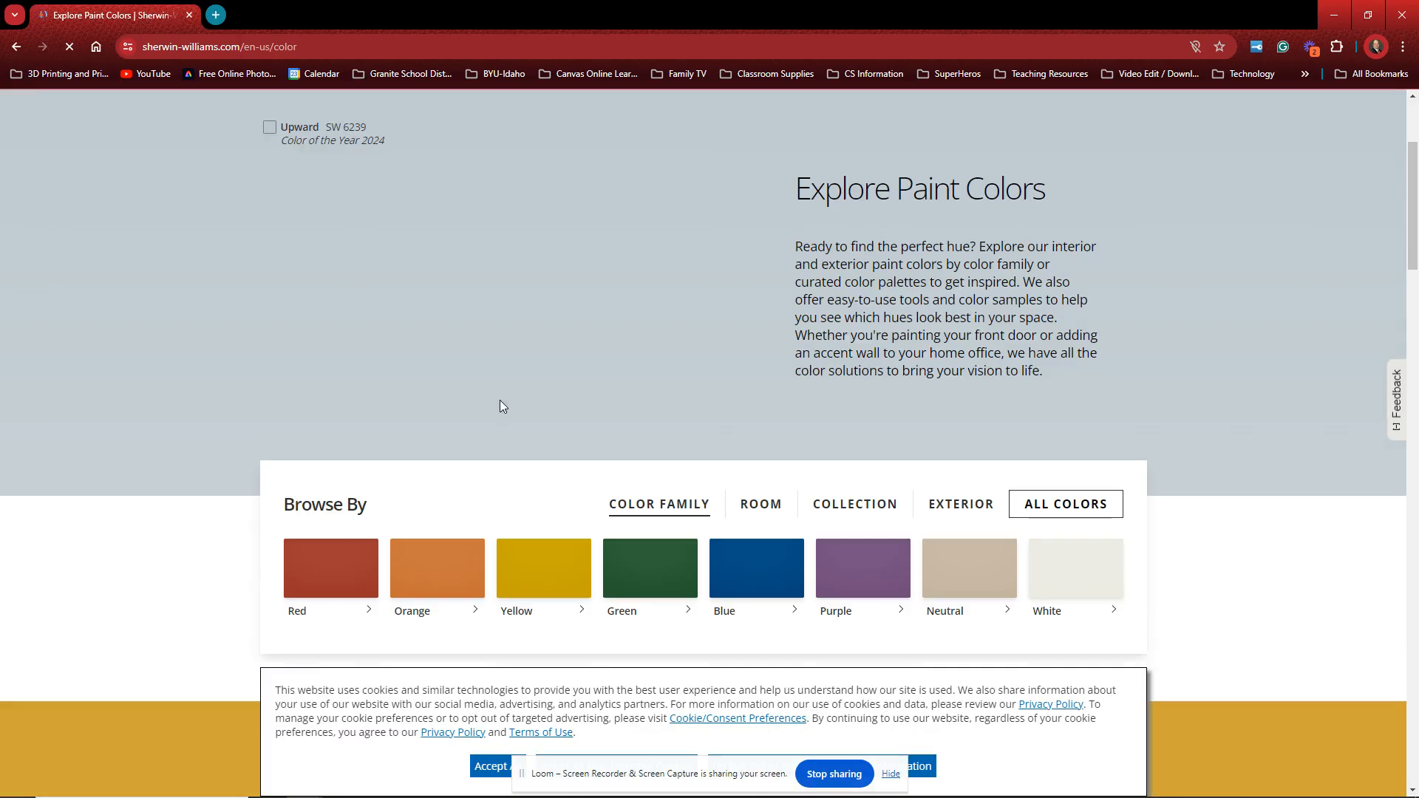
{"action": "scroll", "coordinate": [500, 405], "scroll_direction": "down", "scroll_amount": 2}
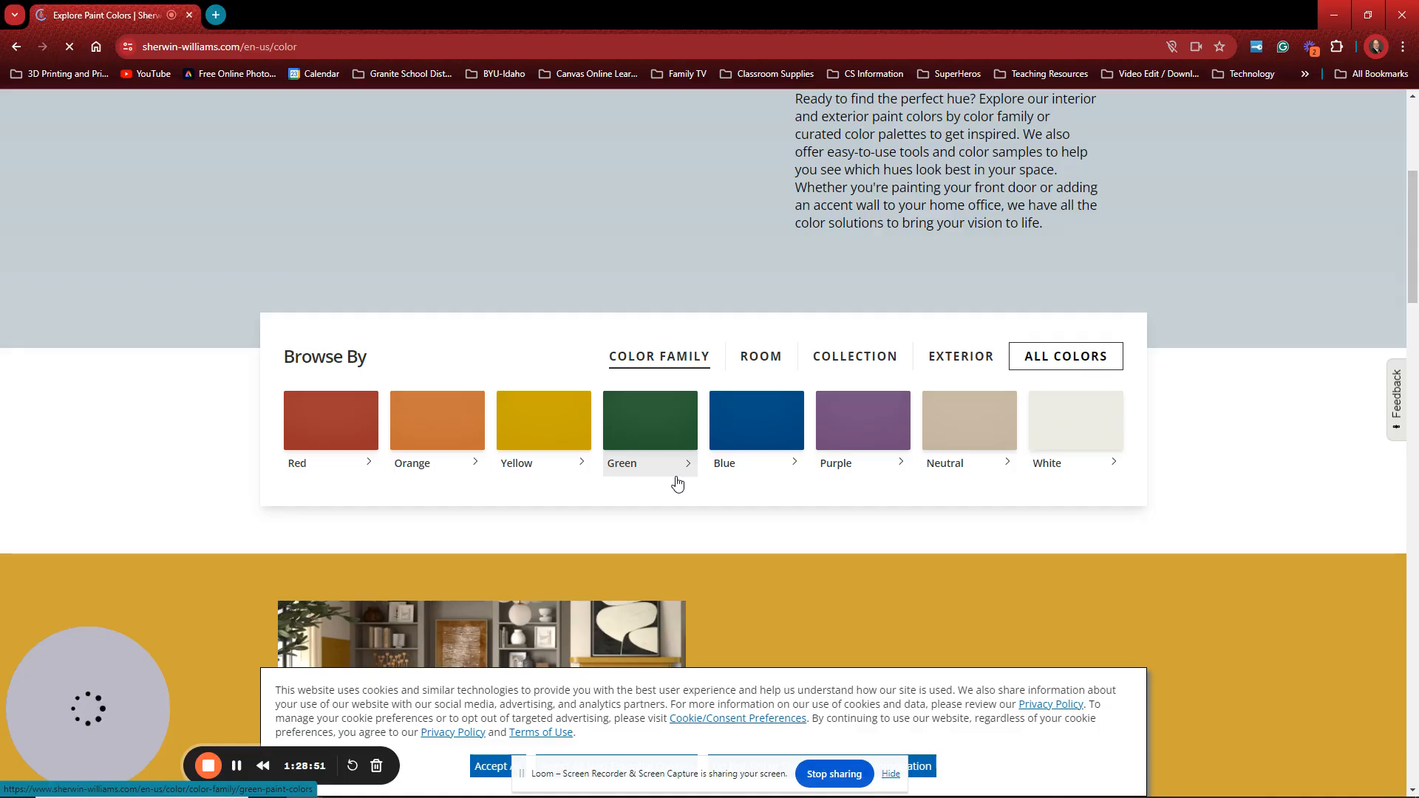
{"action": "left_click", "coordinate": [737, 436]}
{"action": "scroll", "coordinate": [731, 447], "scroll_direction": "down", "scroll_amount": 4}
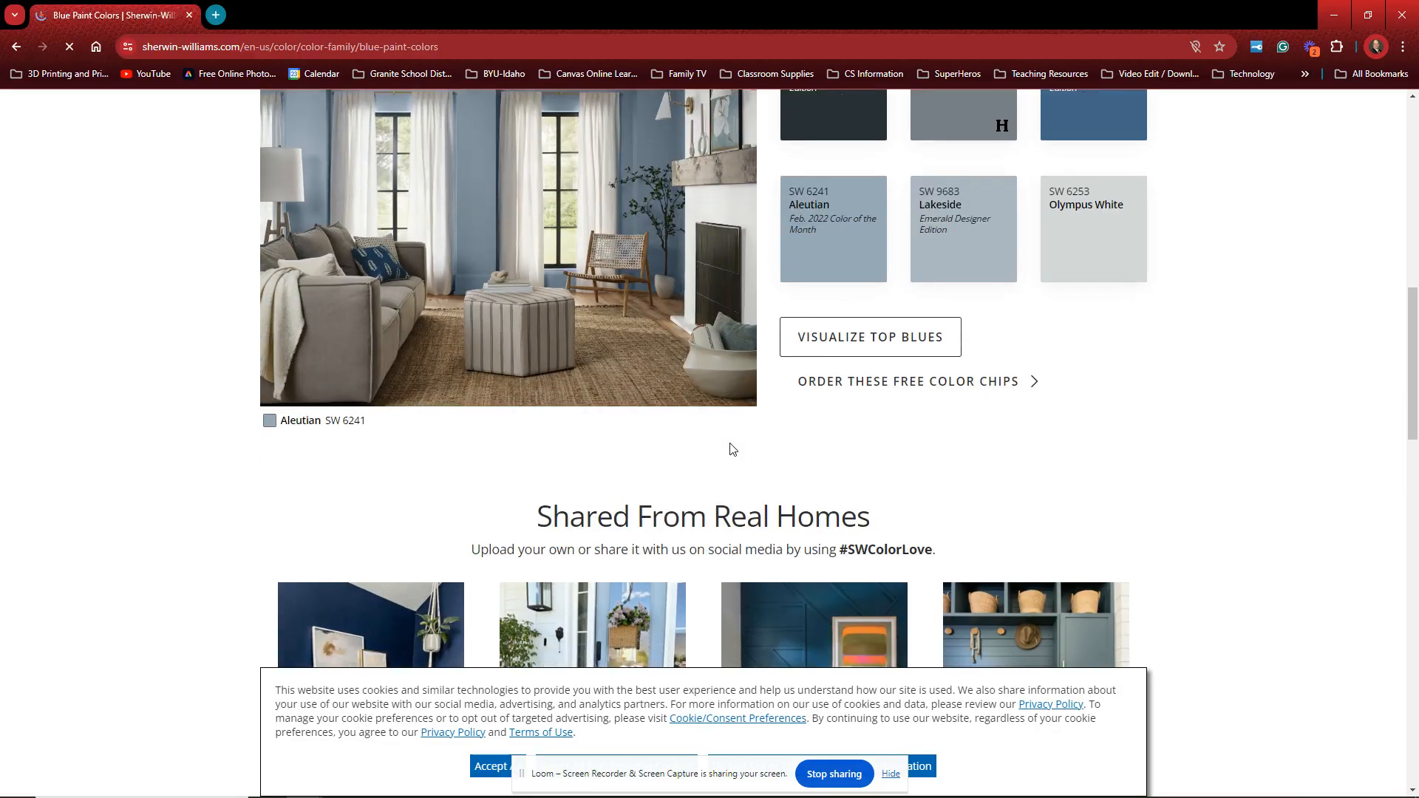
{"action": "scroll", "coordinate": [732, 449], "scroll_direction": "down", "scroll_amount": 15}
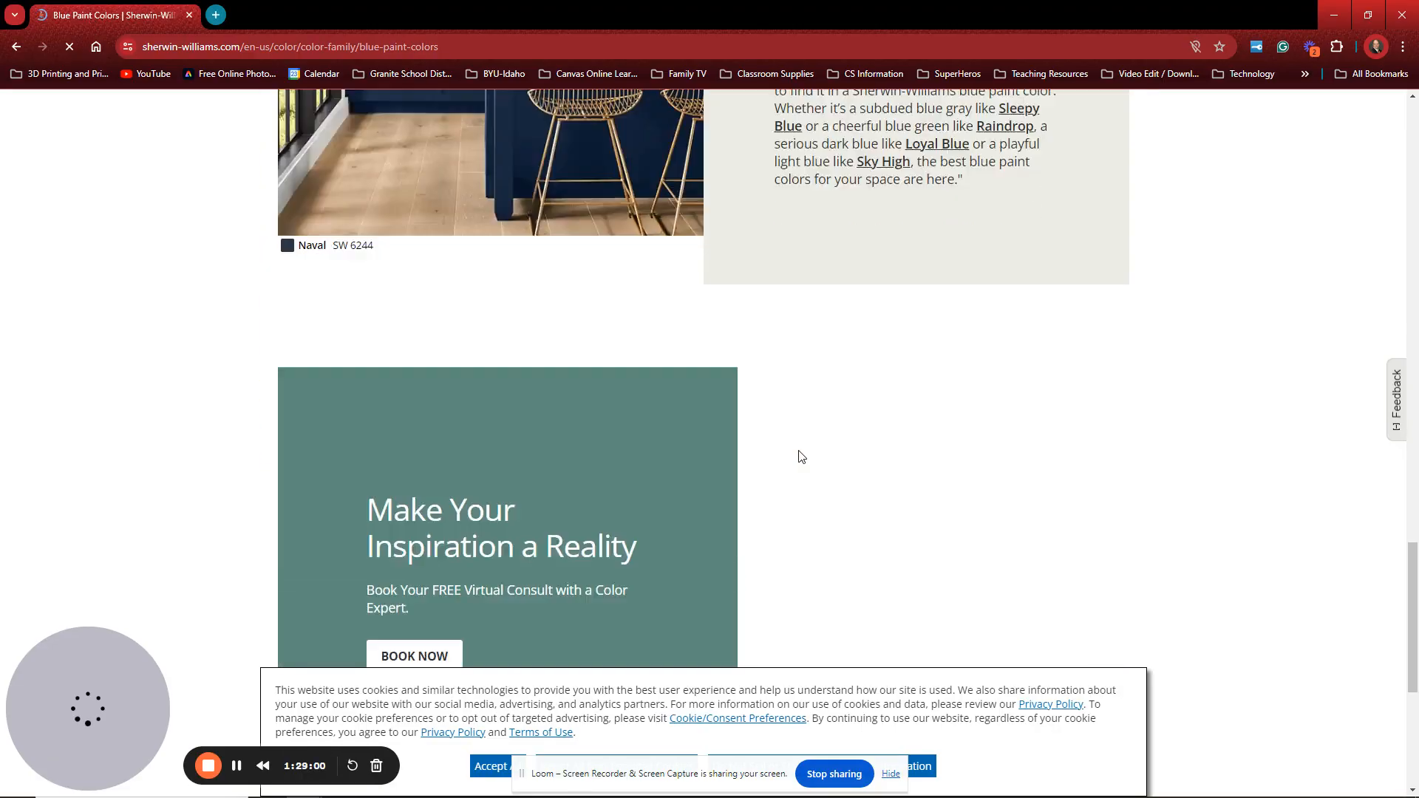
{"action": "scroll", "coordinate": [799, 451], "scroll_direction": "down", "scroll_amount": 3}
{"action": "scroll", "coordinate": [801, 450], "scroll_direction": "up", "scroll_amount": 4}
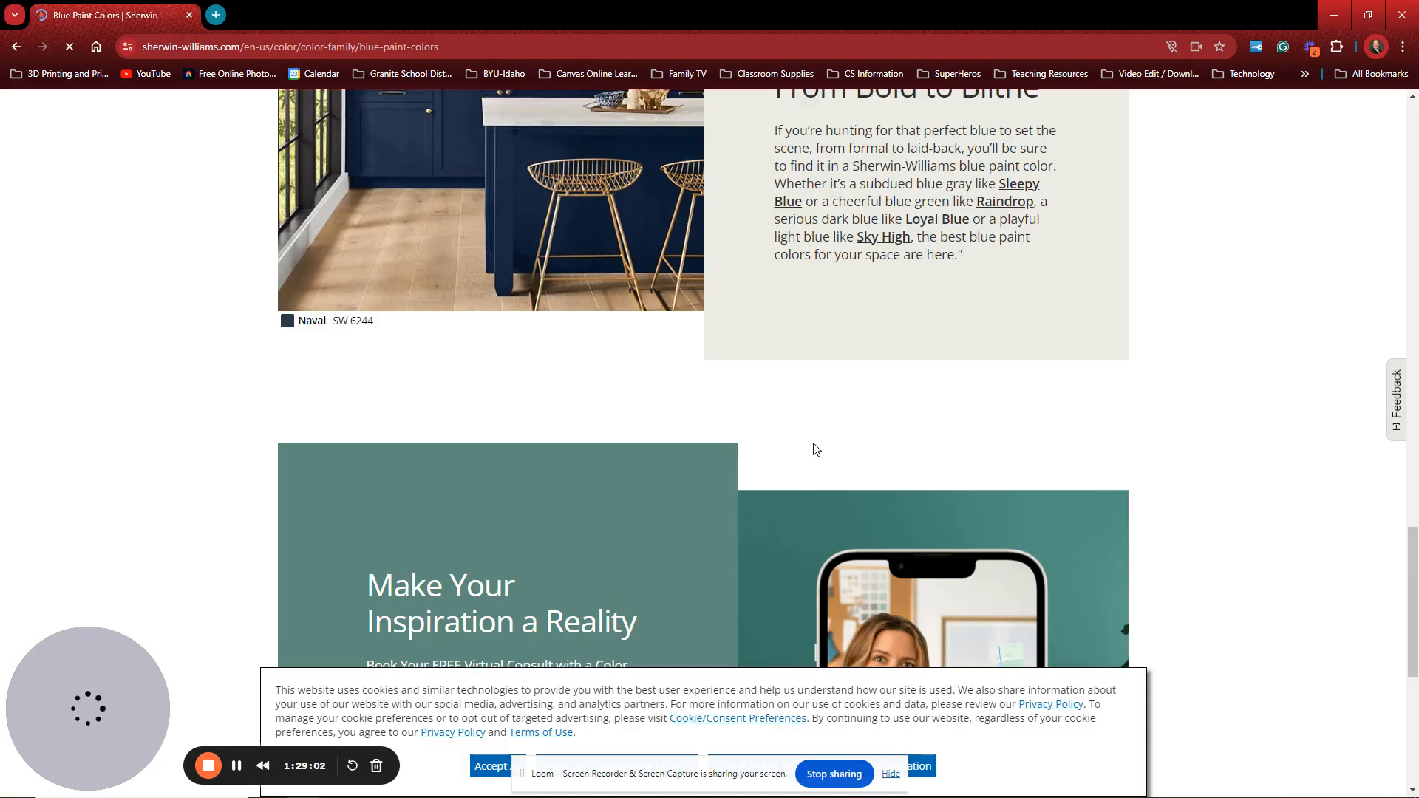
{"action": "scroll", "coordinate": [815, 449], "scroll_direction": "up", "scroll_amount": 15}
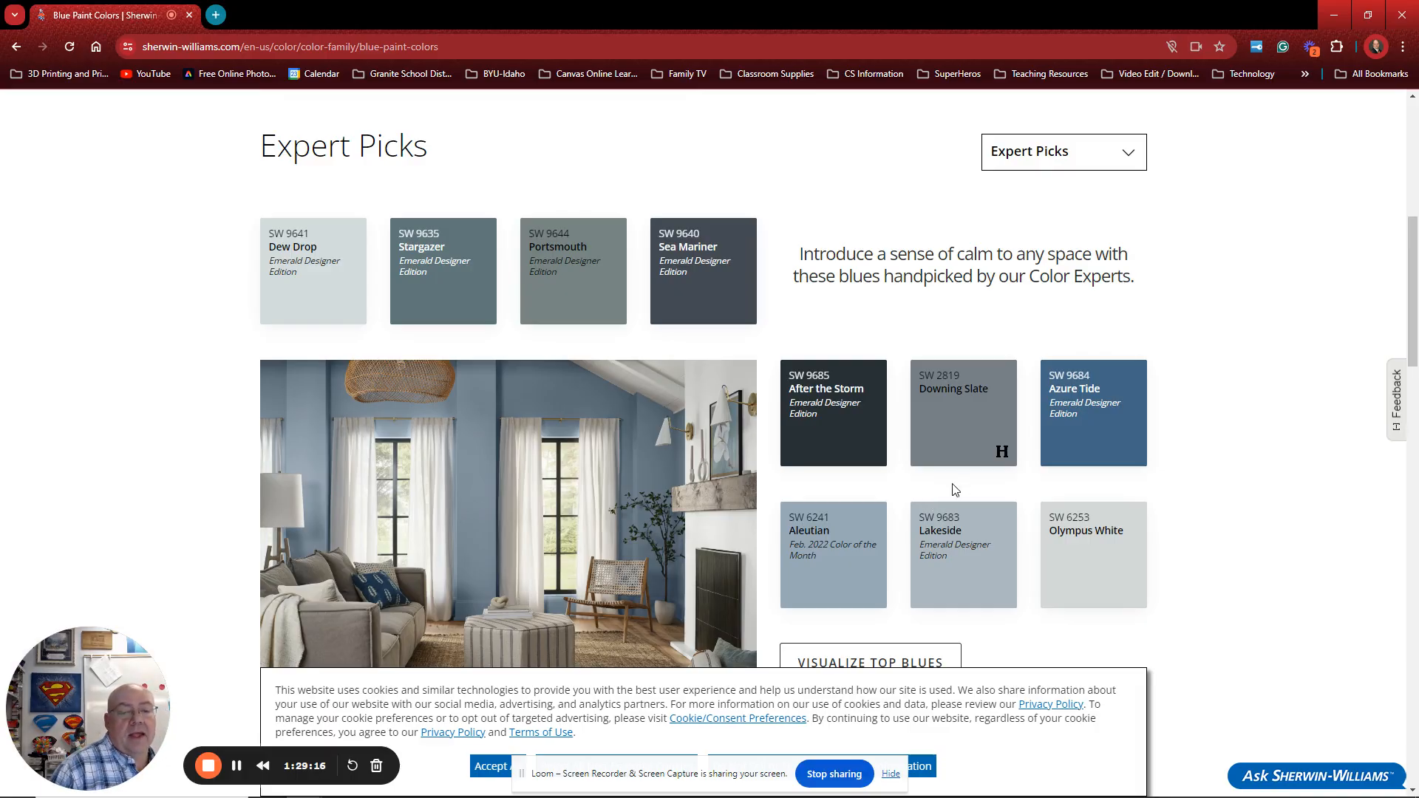
Step: Open the Aleutian SW 6241 colour page, glance at its paint sample page, and return
{"action": "left_click", "coordinate": [832, 532]}
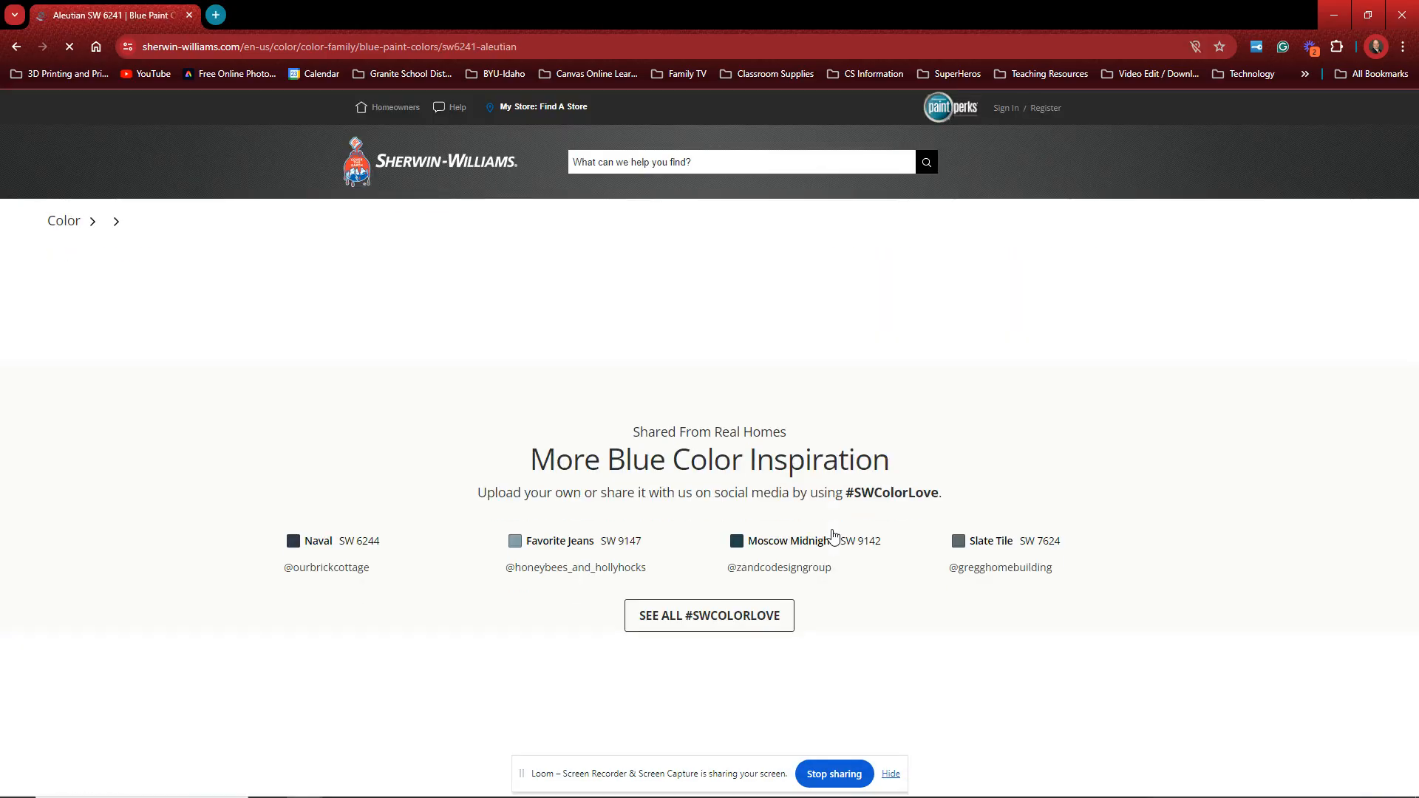
{"action": "scroll", "coordinate": [714, 358], "scroll_direction": "down", "scroll_amount": 2}
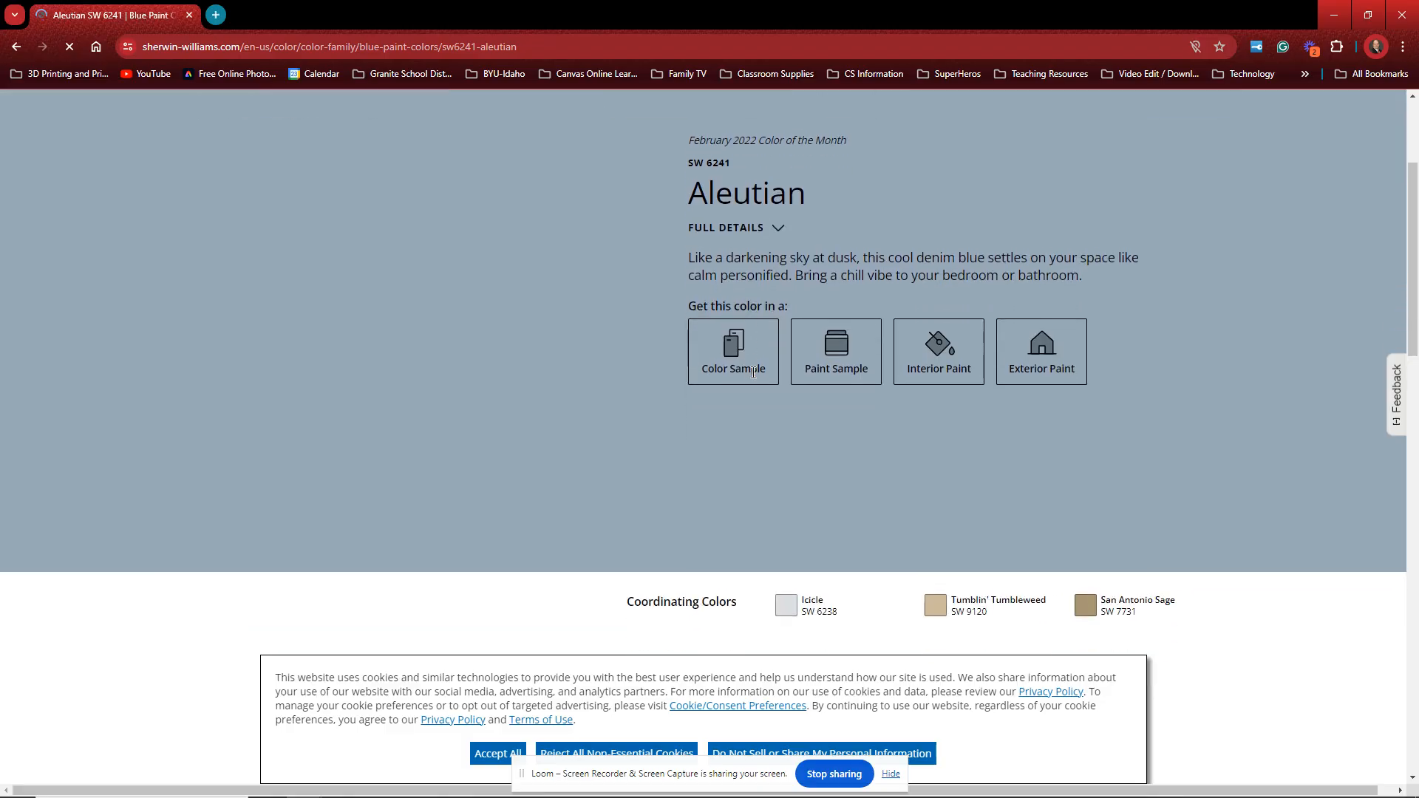
{"action": "scroll", "coordinate": [804, 385], "scroll_direction": "up", "scroll_amount": 2}
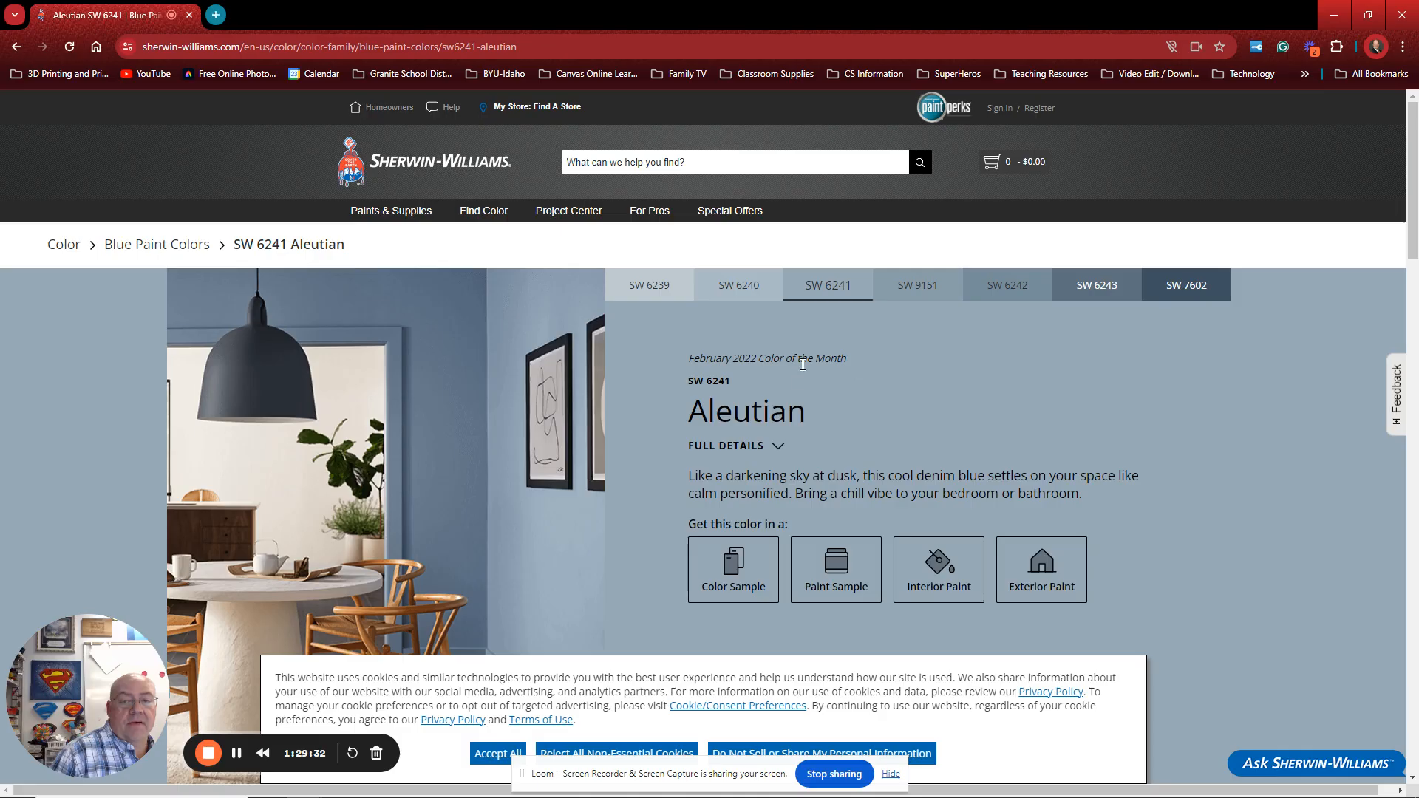
{"action": "left_click", "coordinate": [836, 576]}
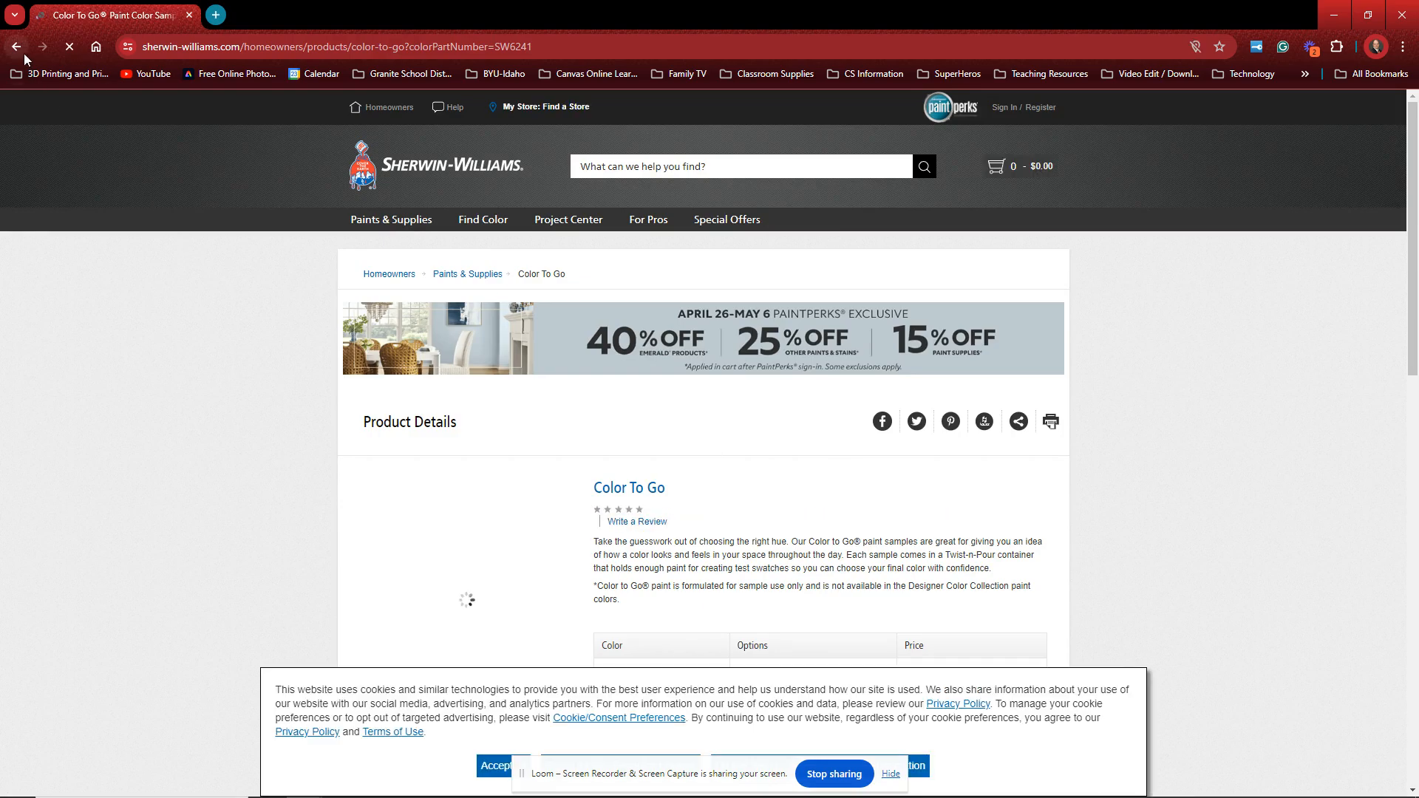
{"action": "key", "text": "alt+Left"}
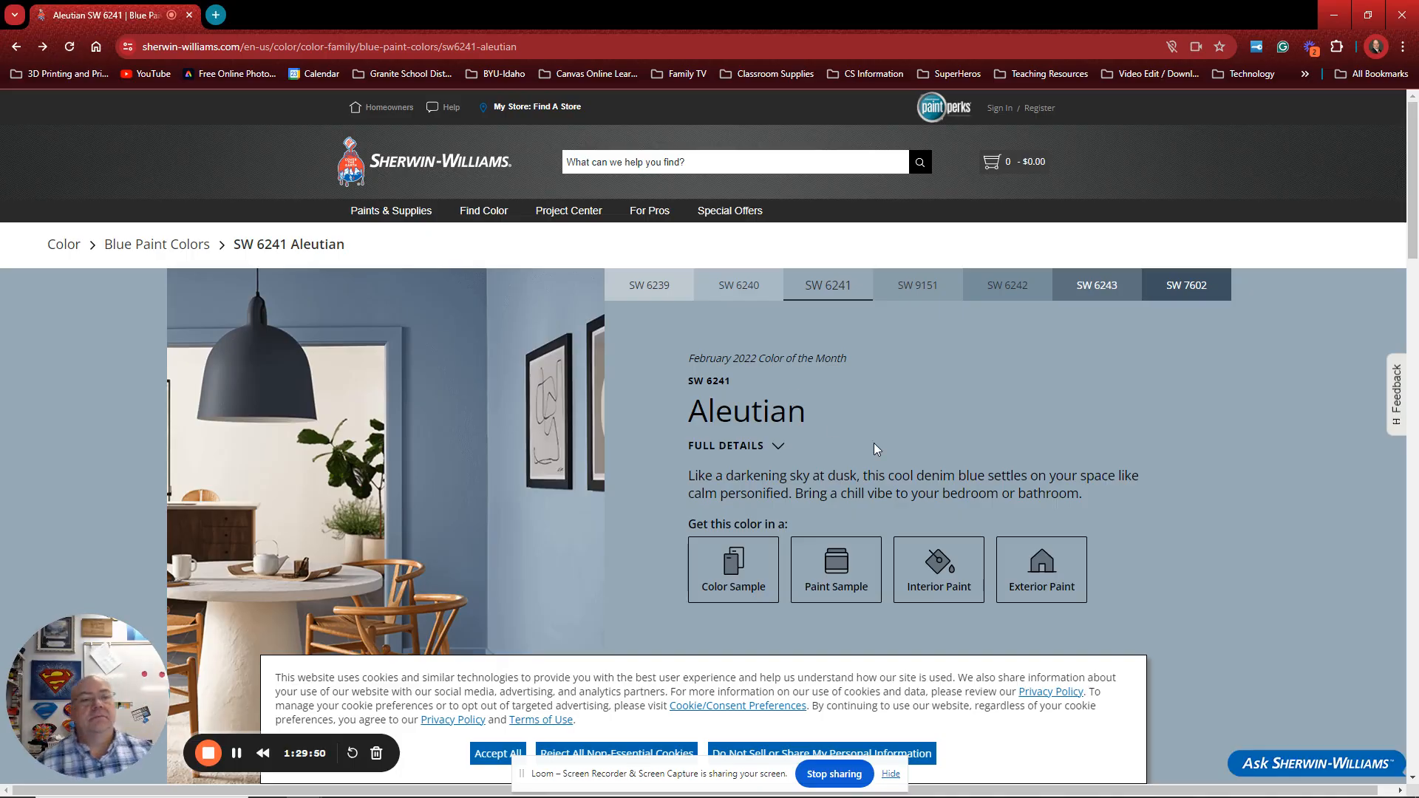
Step: Expand Aleutian's full details, select its RGB 152 / 169 / 183, then move the browser aside
{"action": "scroll", "coordinate": [711, 399], "scroll_direction": "down", "scroll_amount": 3}
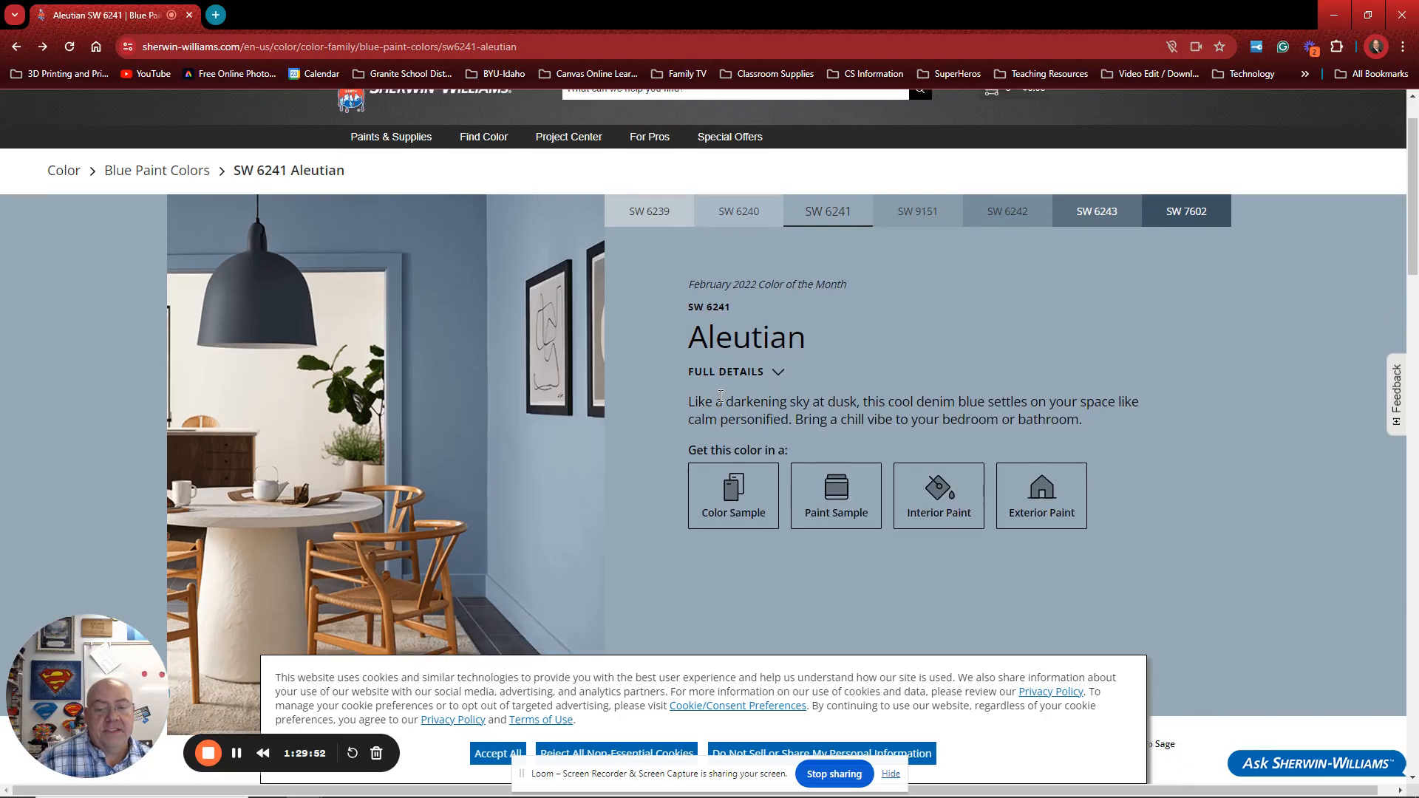
{"action": "scroll", "coordinate": [739, 458], "scroll_direction": "down", "scroll_amount": 1}
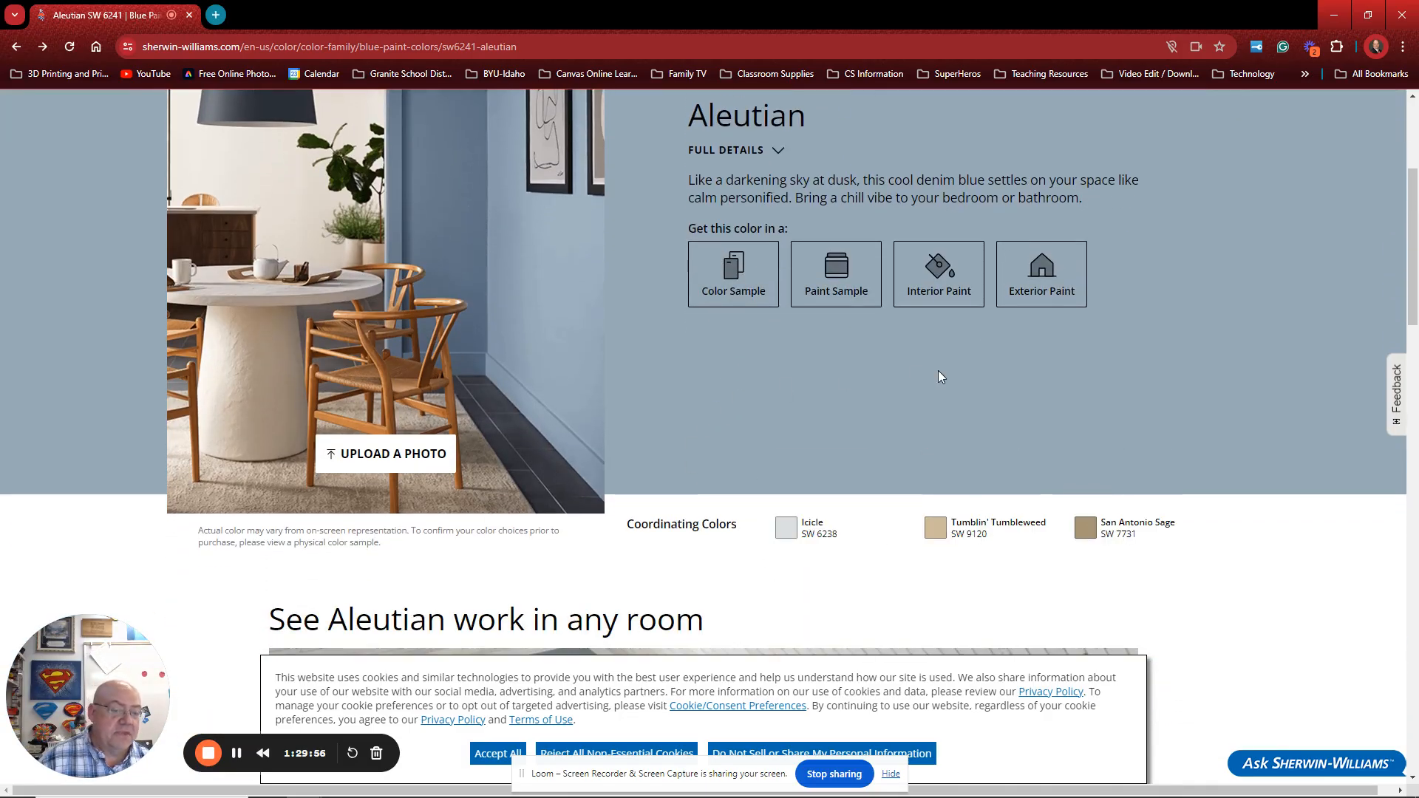
{"action": "scroll", "coordinate": [768, 385], "scroll_direction": "up", "scroll_amount": 1}
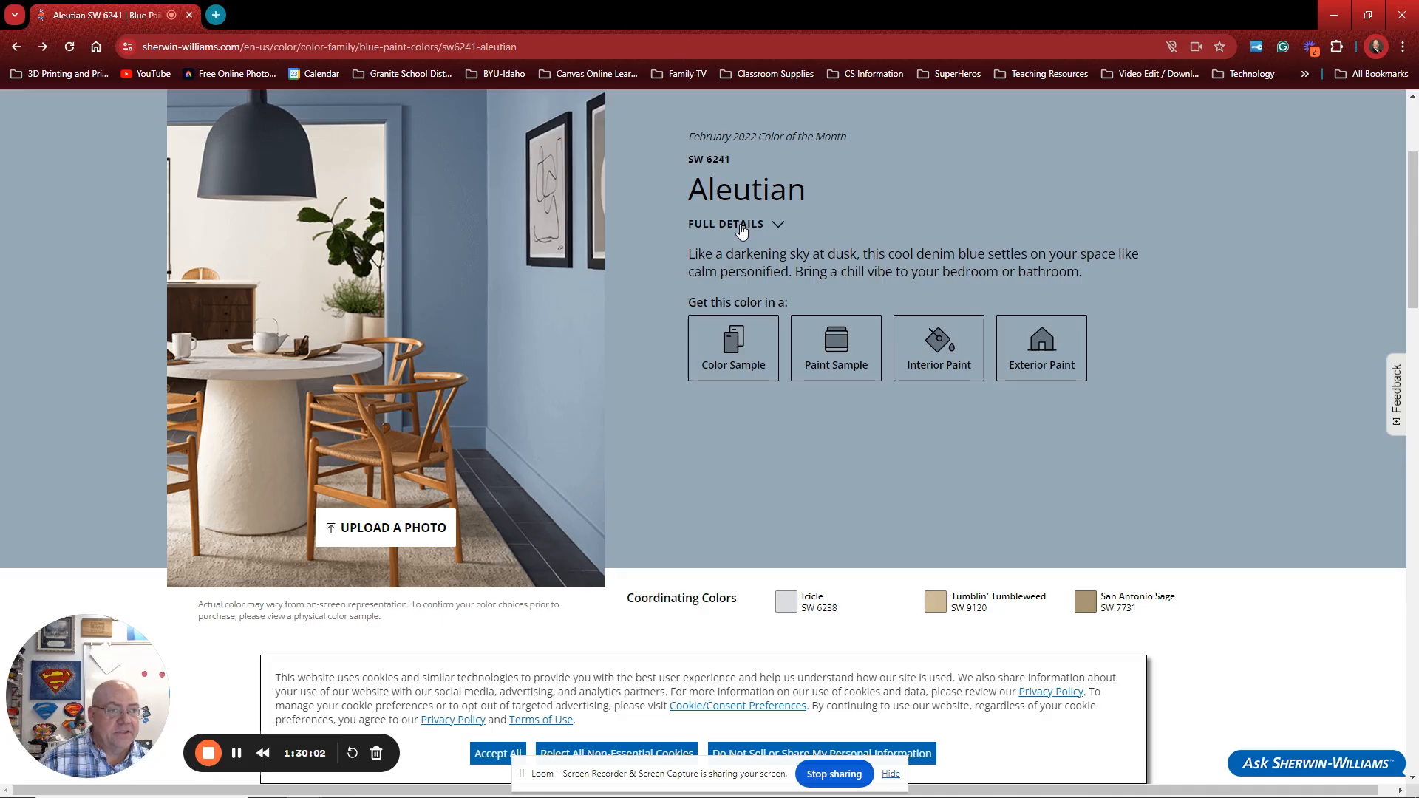
{"action": "left_click", "coordinate": [778, 225]}
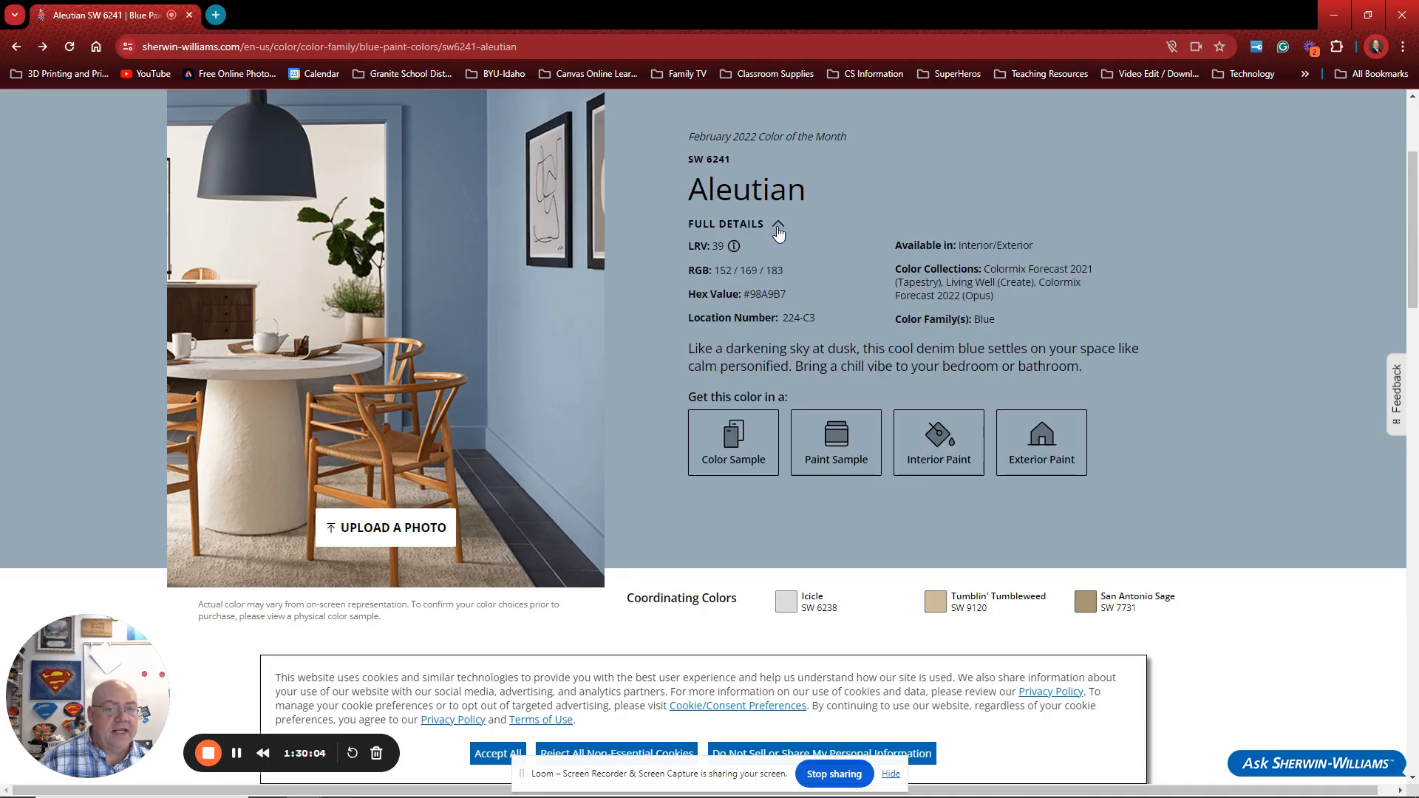
{"action": "left_click_drag", "start_coordinate": [686, 272], "coordinate": [785, 272]}
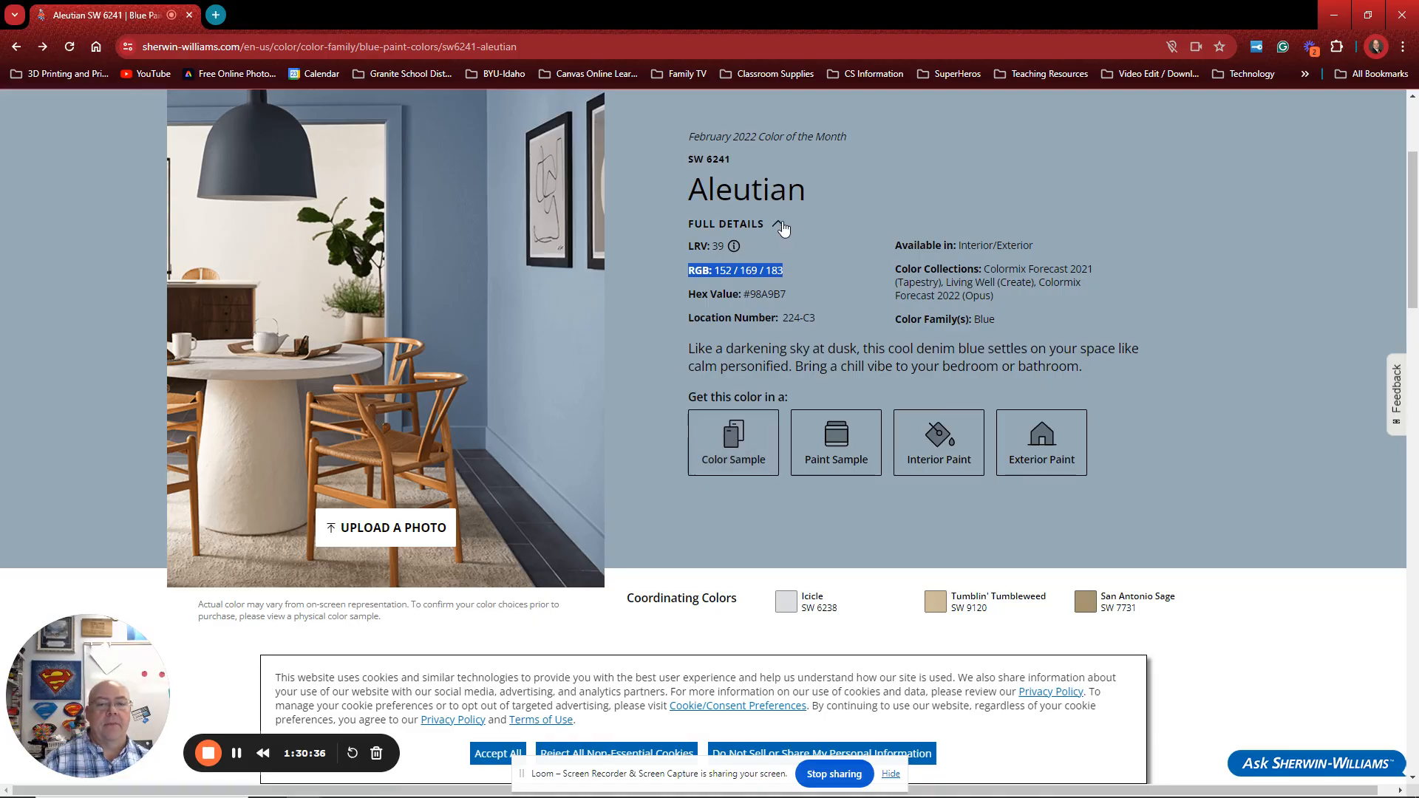
{"action": "left_click", "coordinate": [779, 224]}
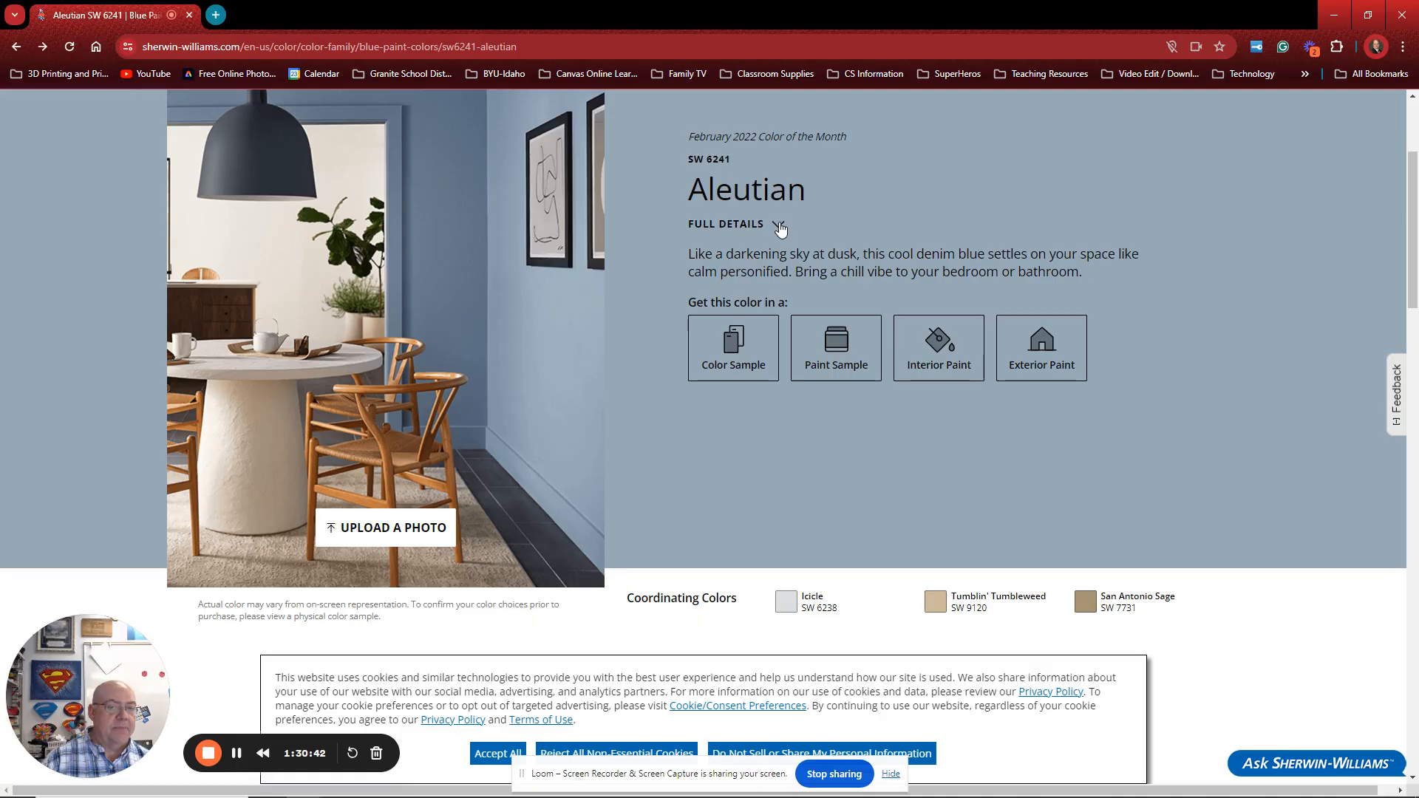
{"action": "left_click", "coordinate": [778, 224]}
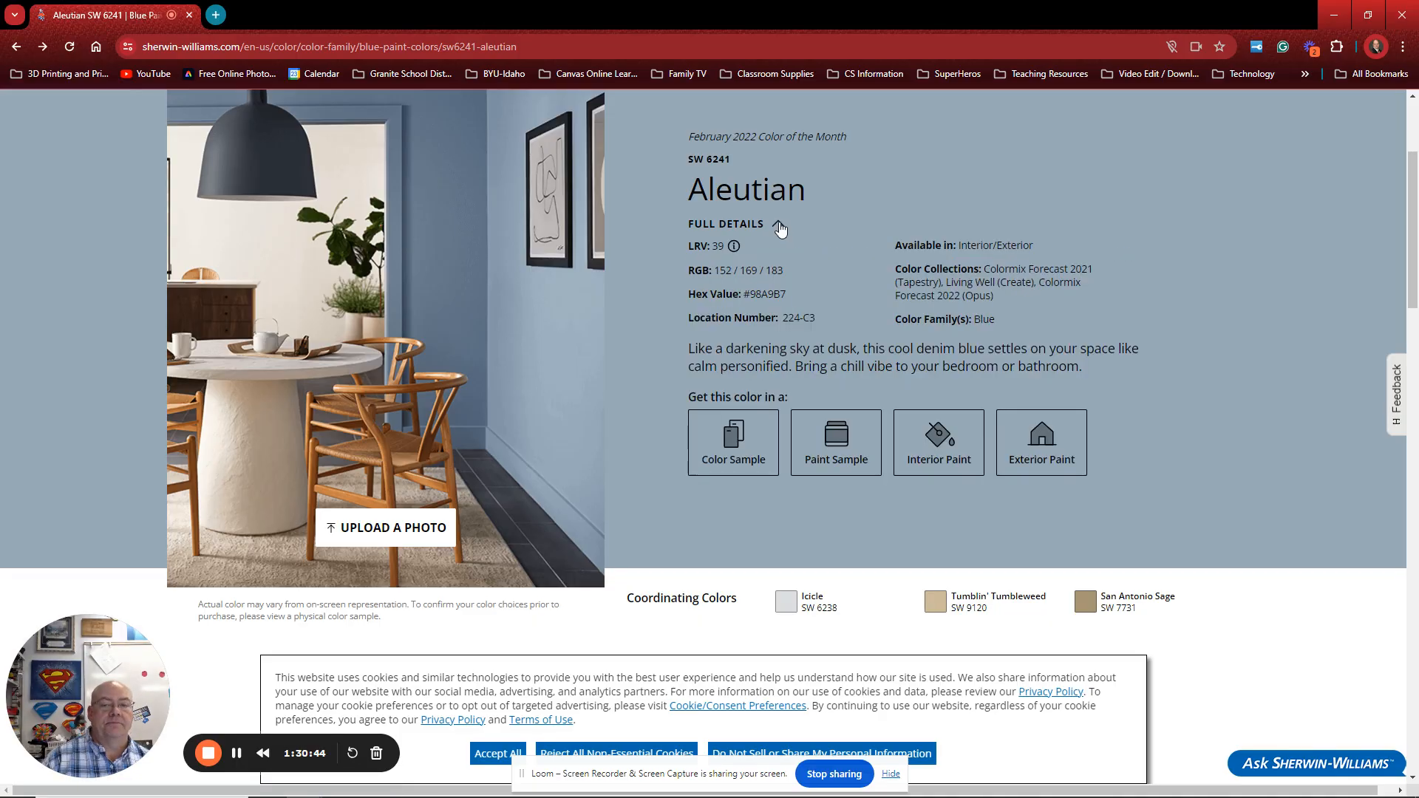
{"action": "left_click_drag", "start_coordinate": [687, 271], "coordinate": [789, 275]}
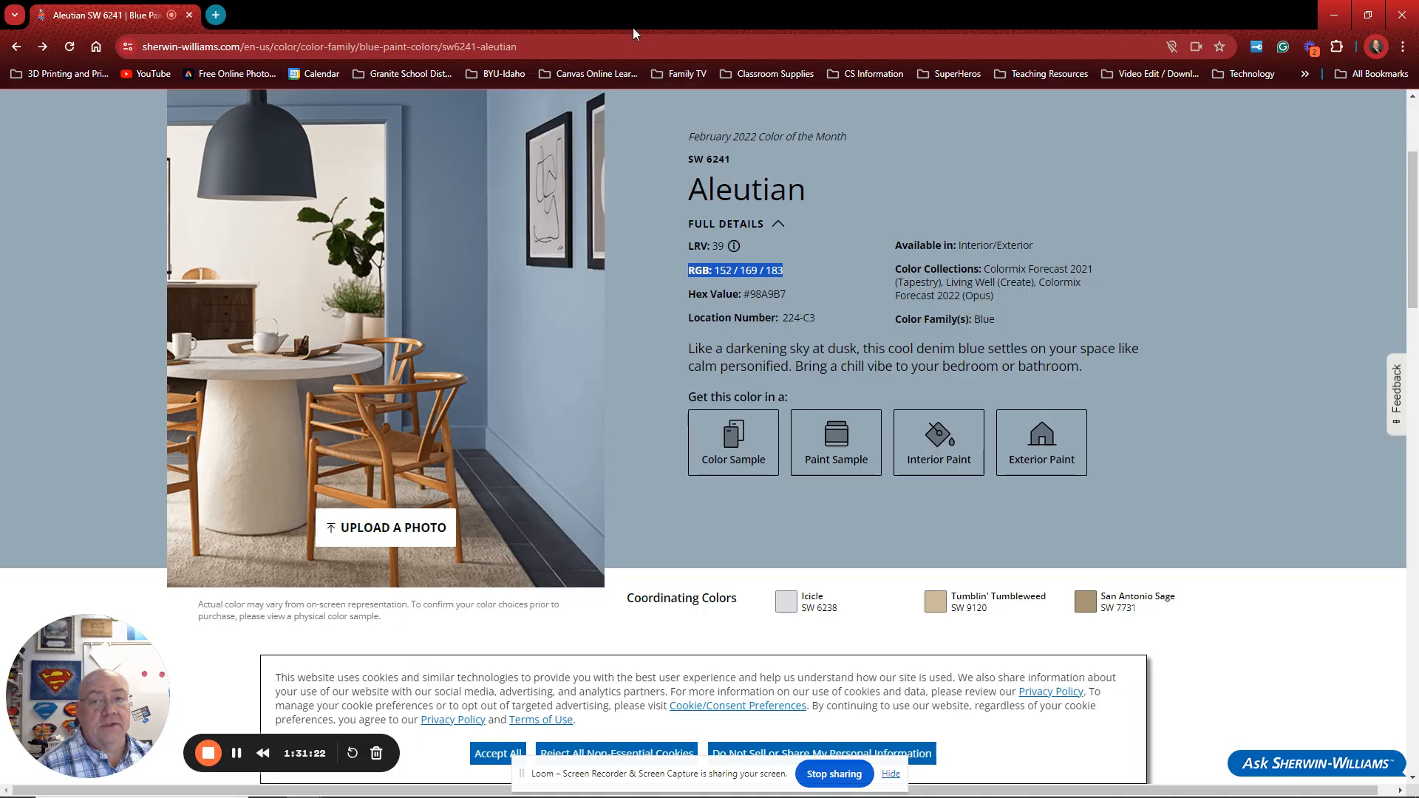
{"action": "left_click_drag", "start_coordinate": [641, 15], "coordinate": [1418, 15]}
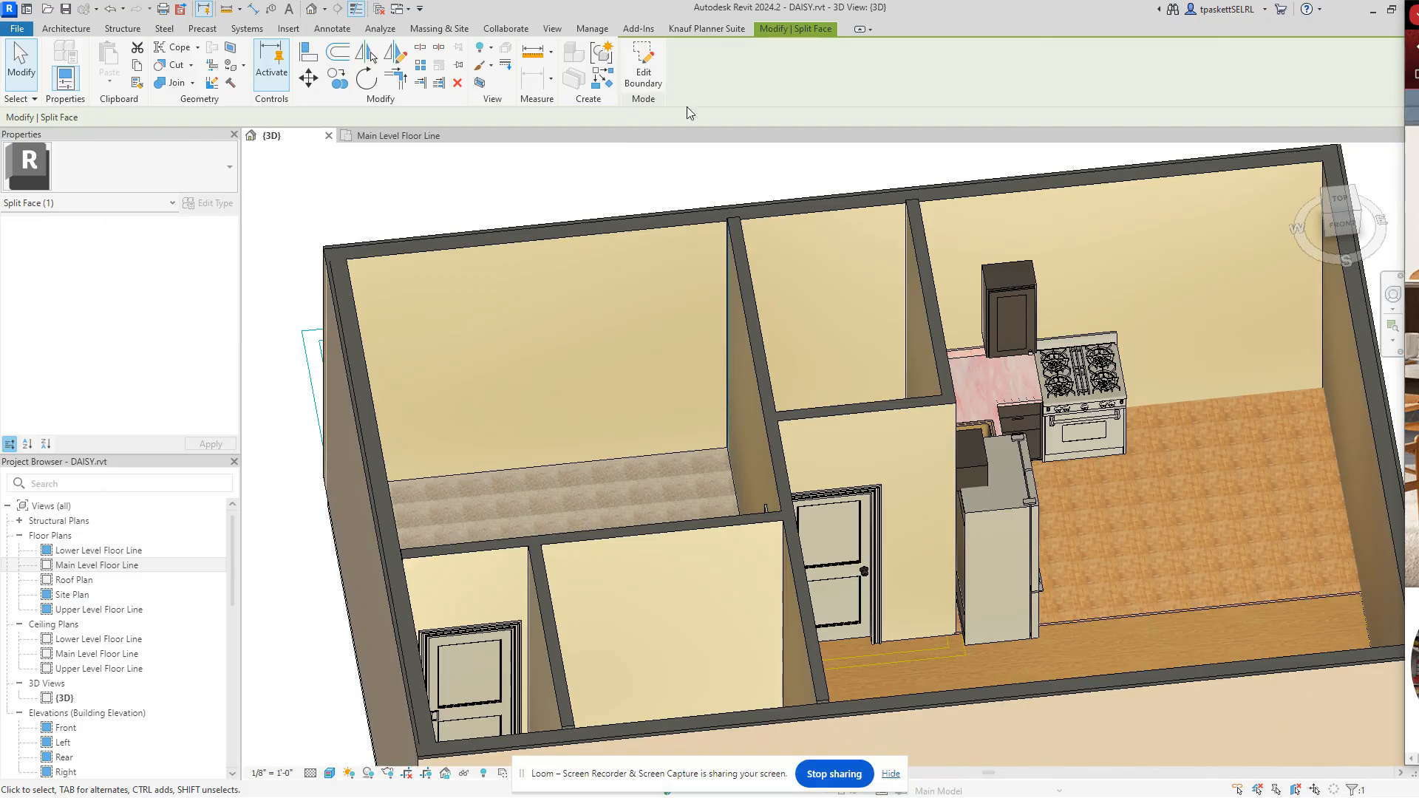
Step: Cancel the split-face operation and start the Paint tool, dismissing the unsaved-project reminder
{"action": "right_click", "coordinate": [329, 191]}
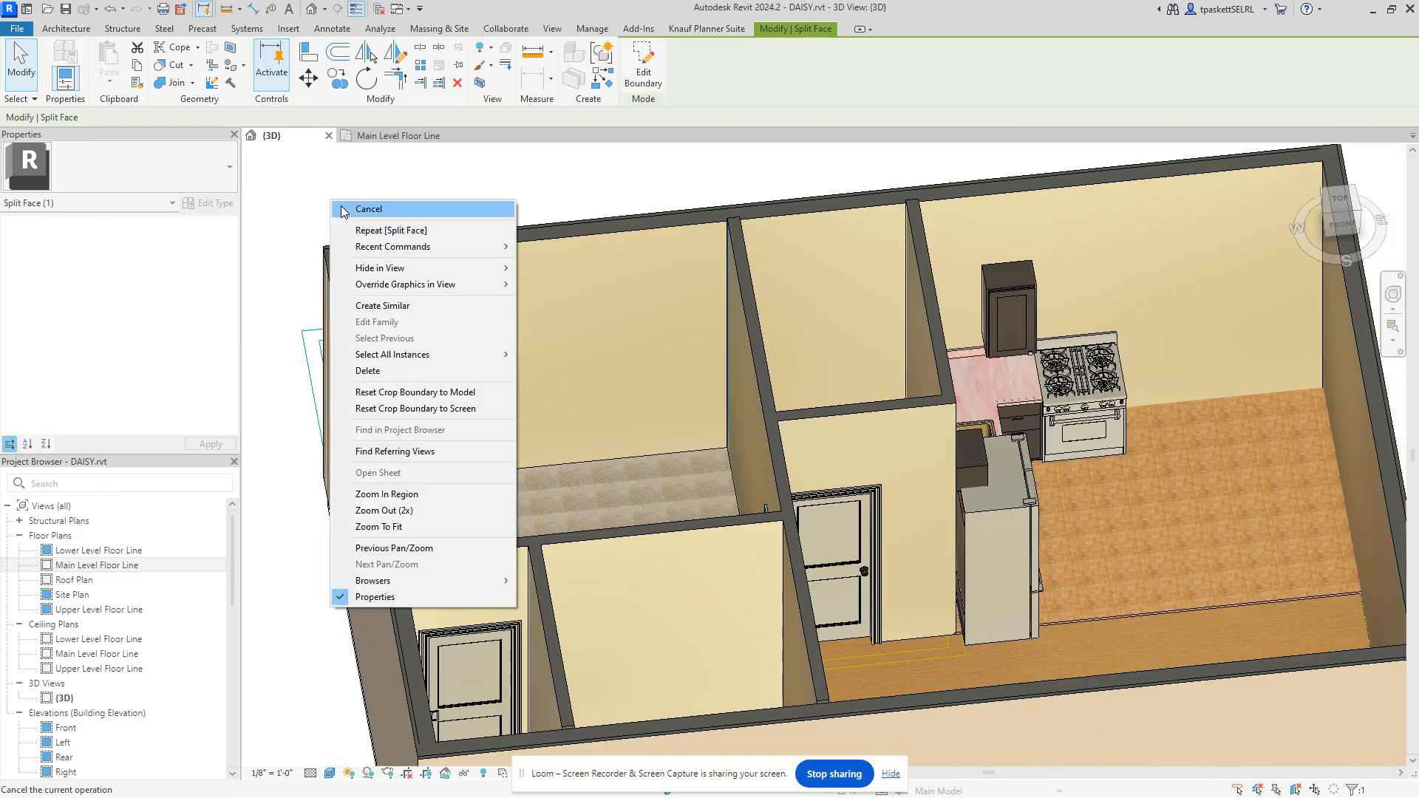
{"action": "left_click", "coordinate": [356, 209]}
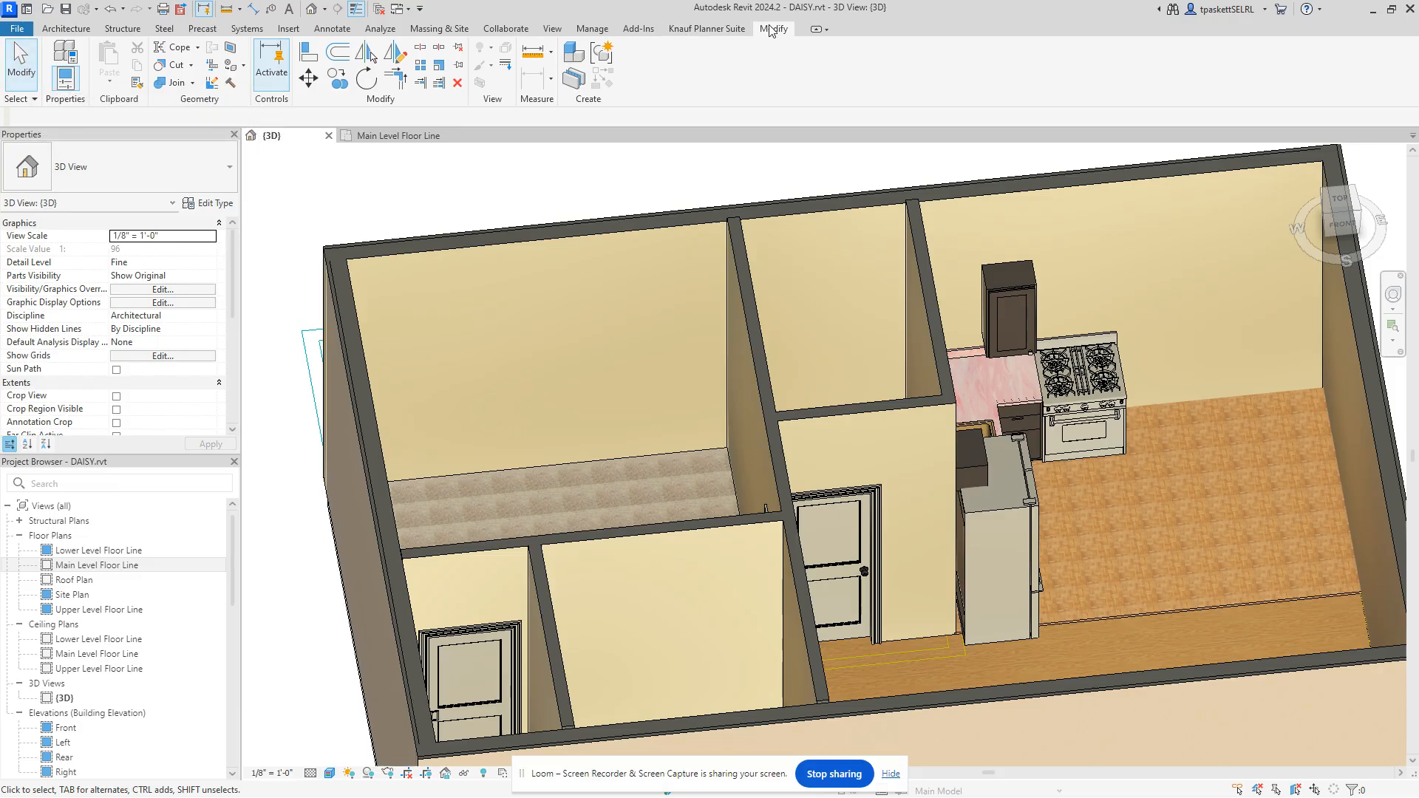
{"action": "left_click", "coordinate": [233, 64]}
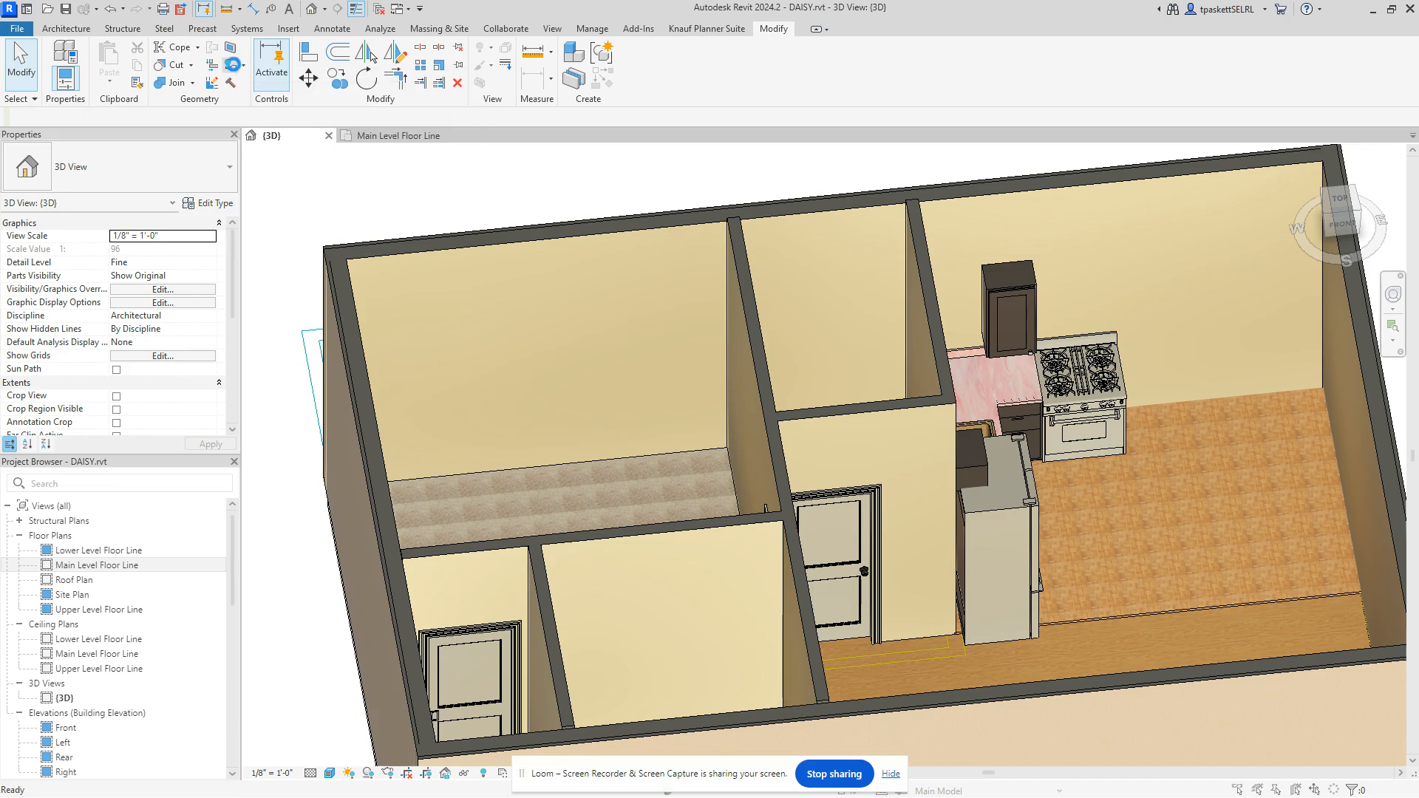
{"action": "left_click", "coordinate": [802, 459]}
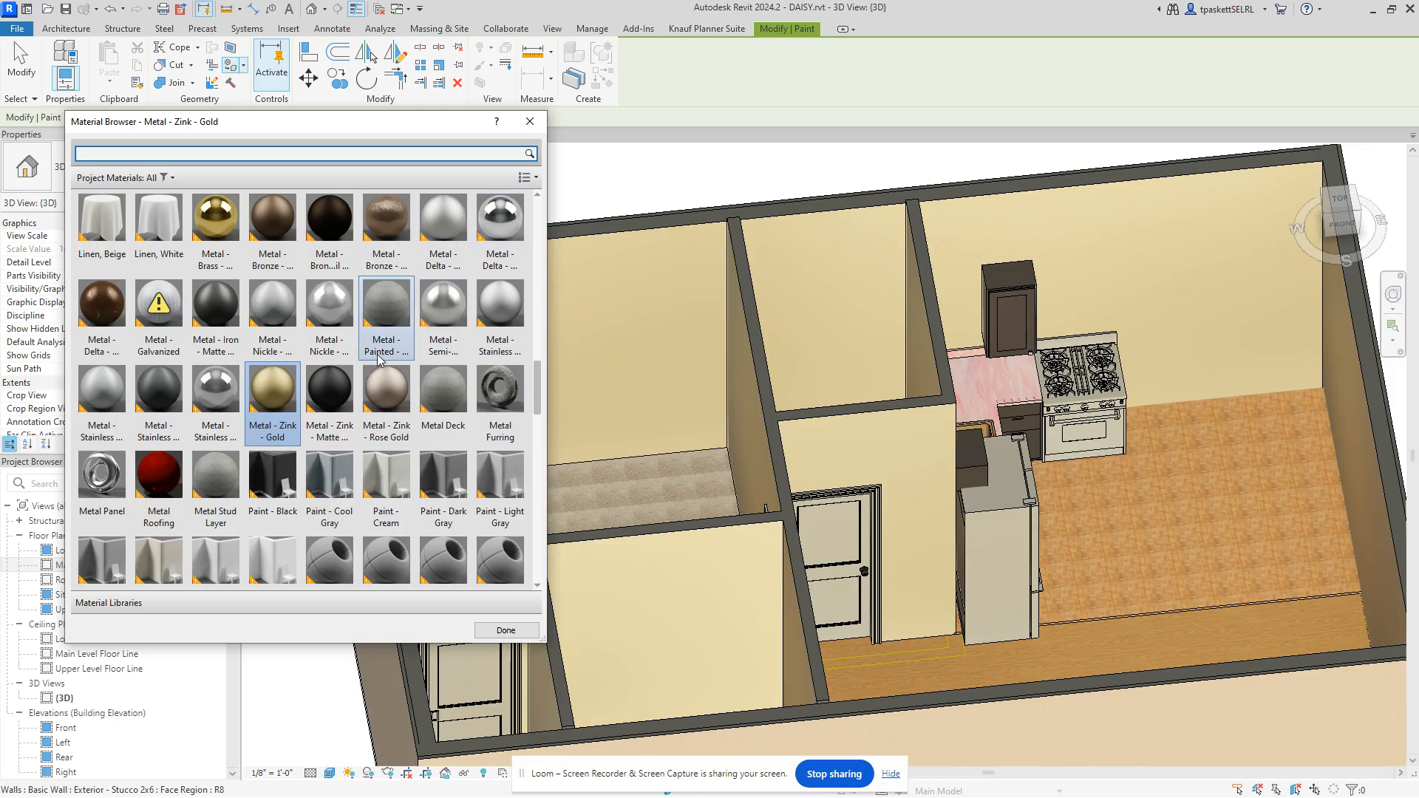
Step: Scroll through the project material tiles, then close the Material Browser to exit Paint
{"action": "scroll", "coordinate": [362, 355], "scroll_direction": "down", "scroll_amount": 1}
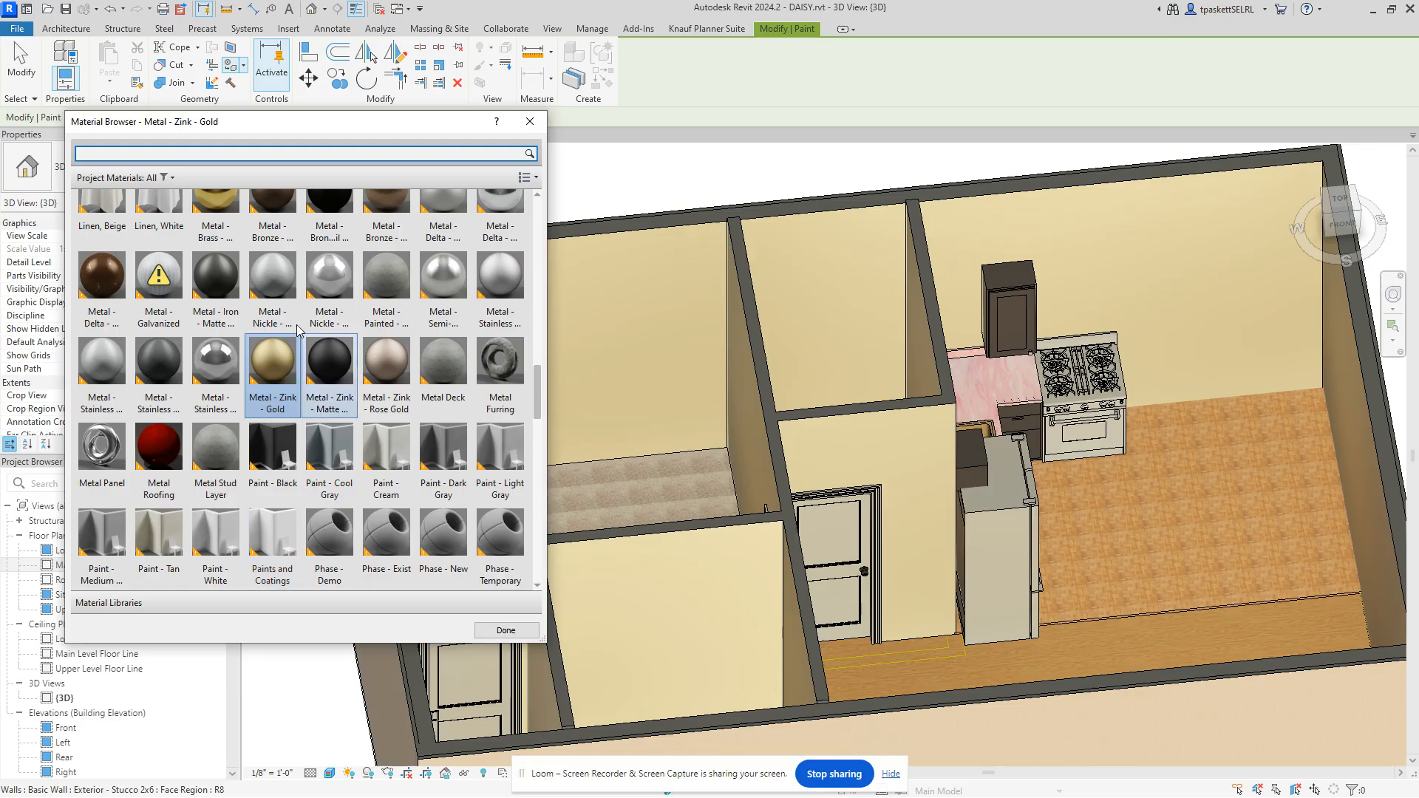
{"action": "scroll", "coordinate": [298, 330], "scroll_direction": "down", "scroll_amount": 15}
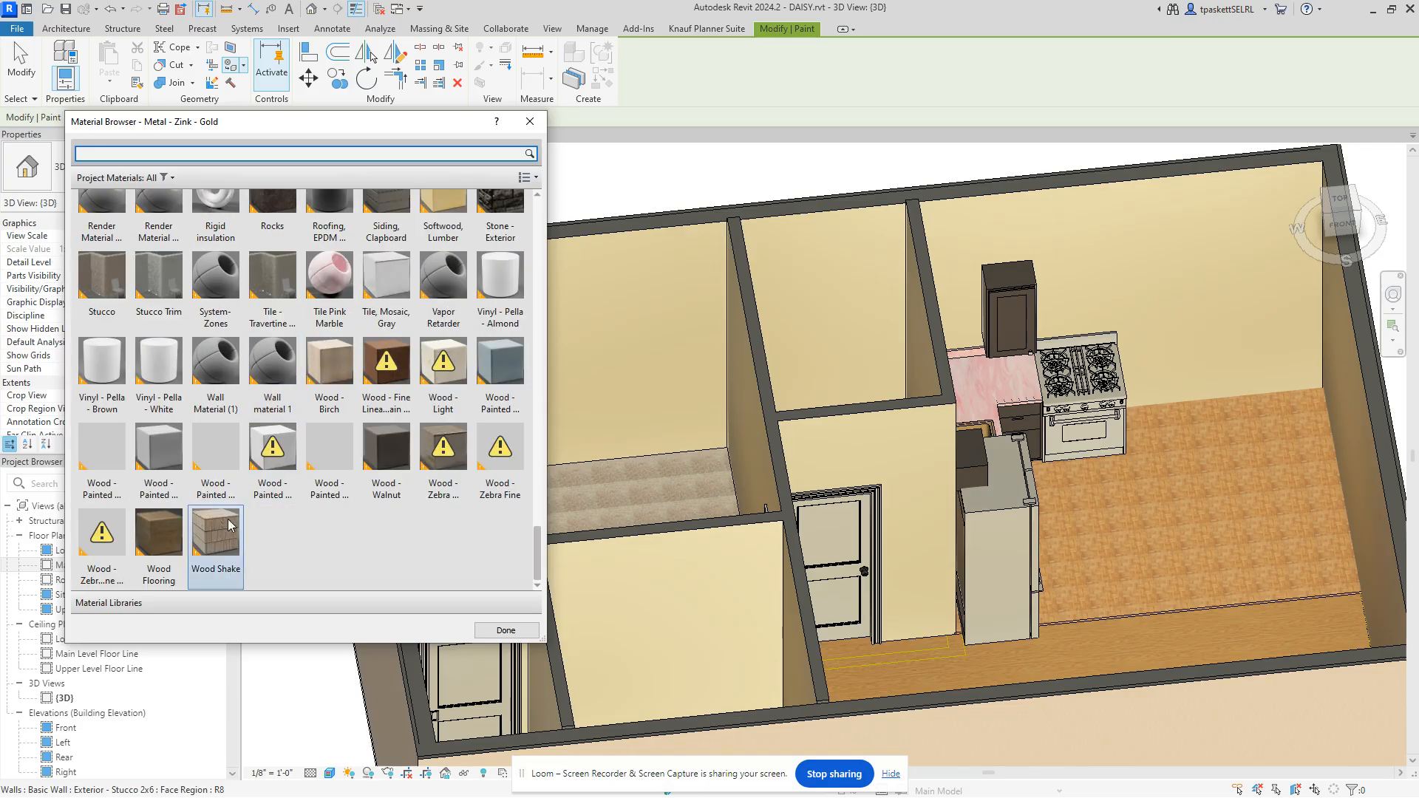
{"action": "scroll", "coordinate": [444, 369], "scroll_direction": "up", "scroll_amount": 15}
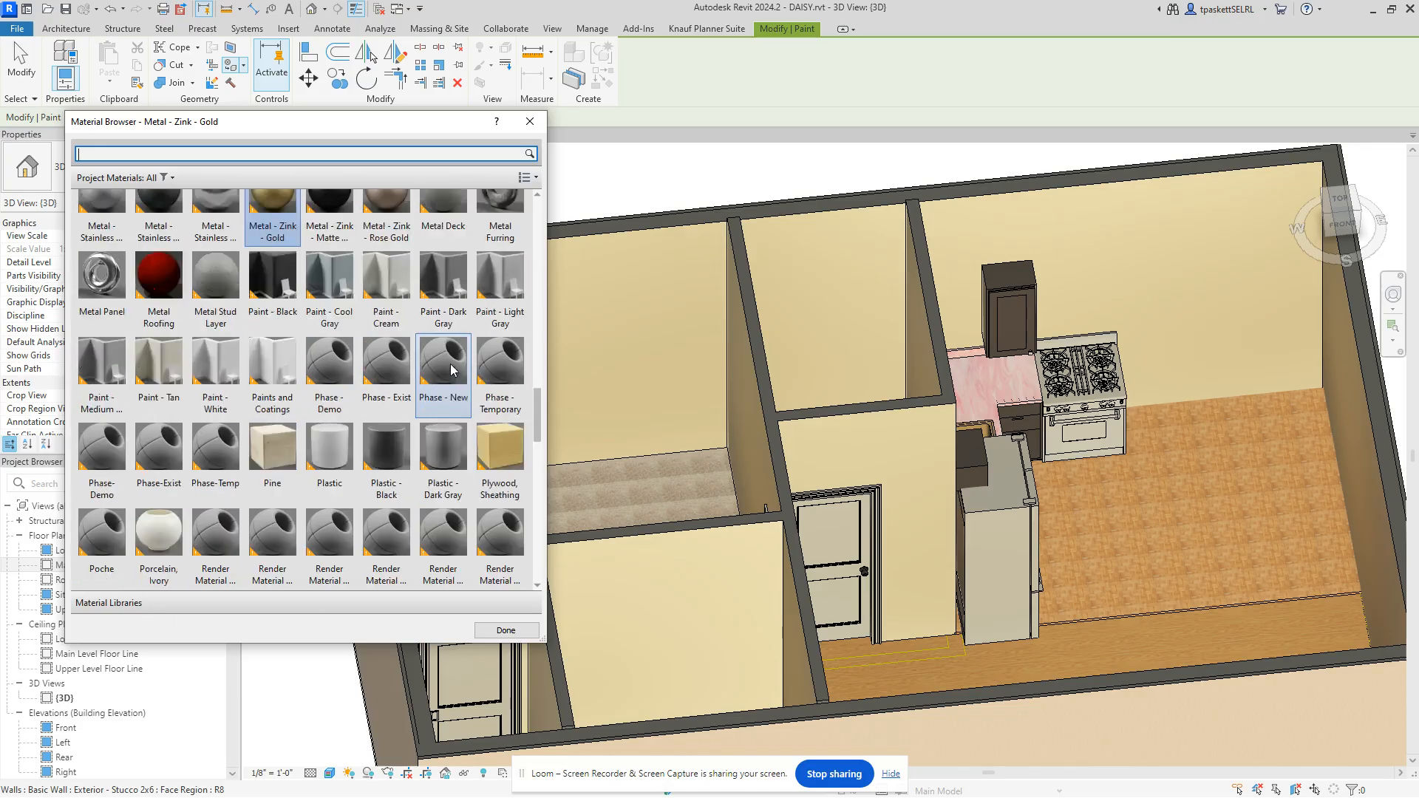
{"action": "scroll", "coordinate": [452, 369], "scroll_direction": "up", "scroll_amount": 15}
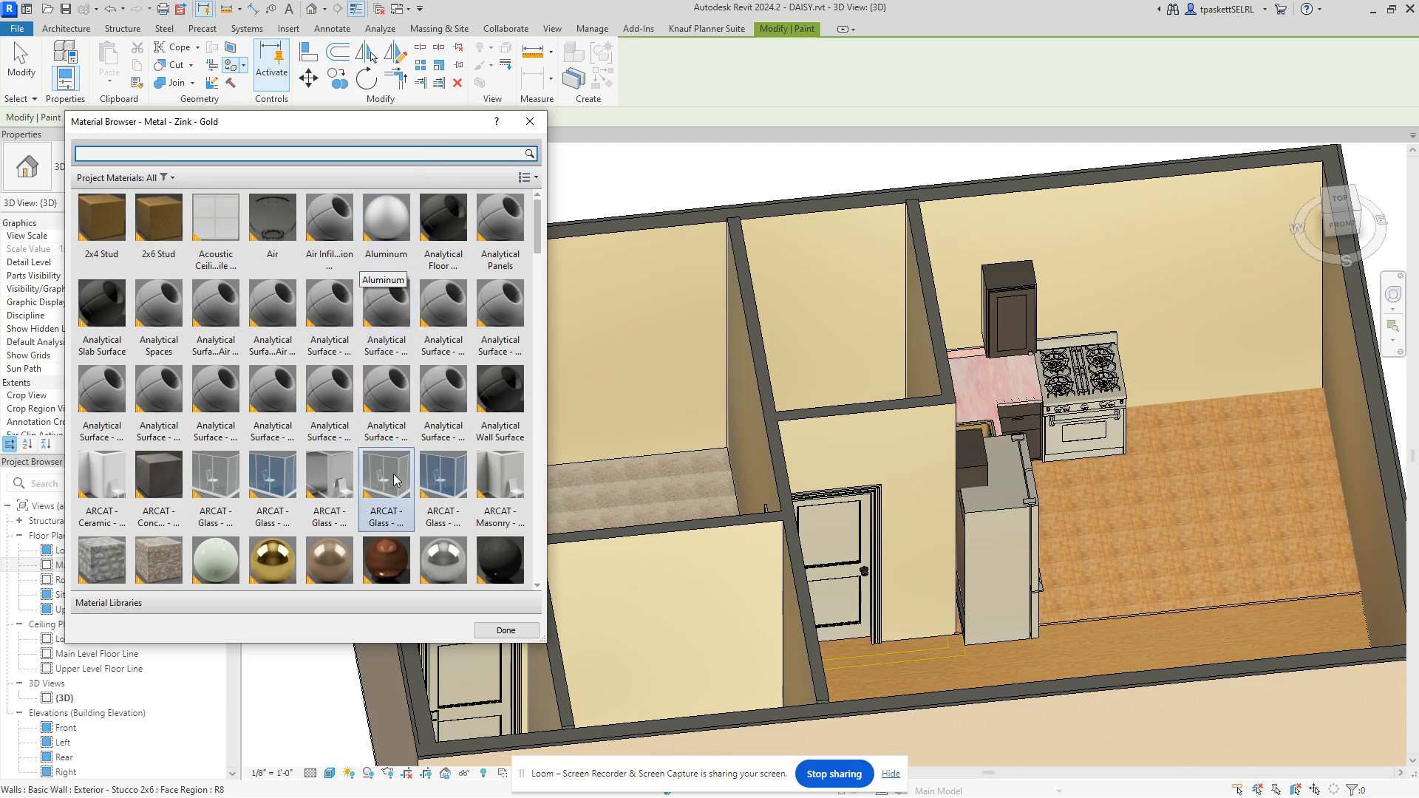
{"action": "scroll", "coordinate": [355, 273], "scroll_direction": "down", "scroll_amount": 1}
{"action": "scroll", "coordinate": [352, 264], "scroll_direction": "up", "scroll_amount": 1}
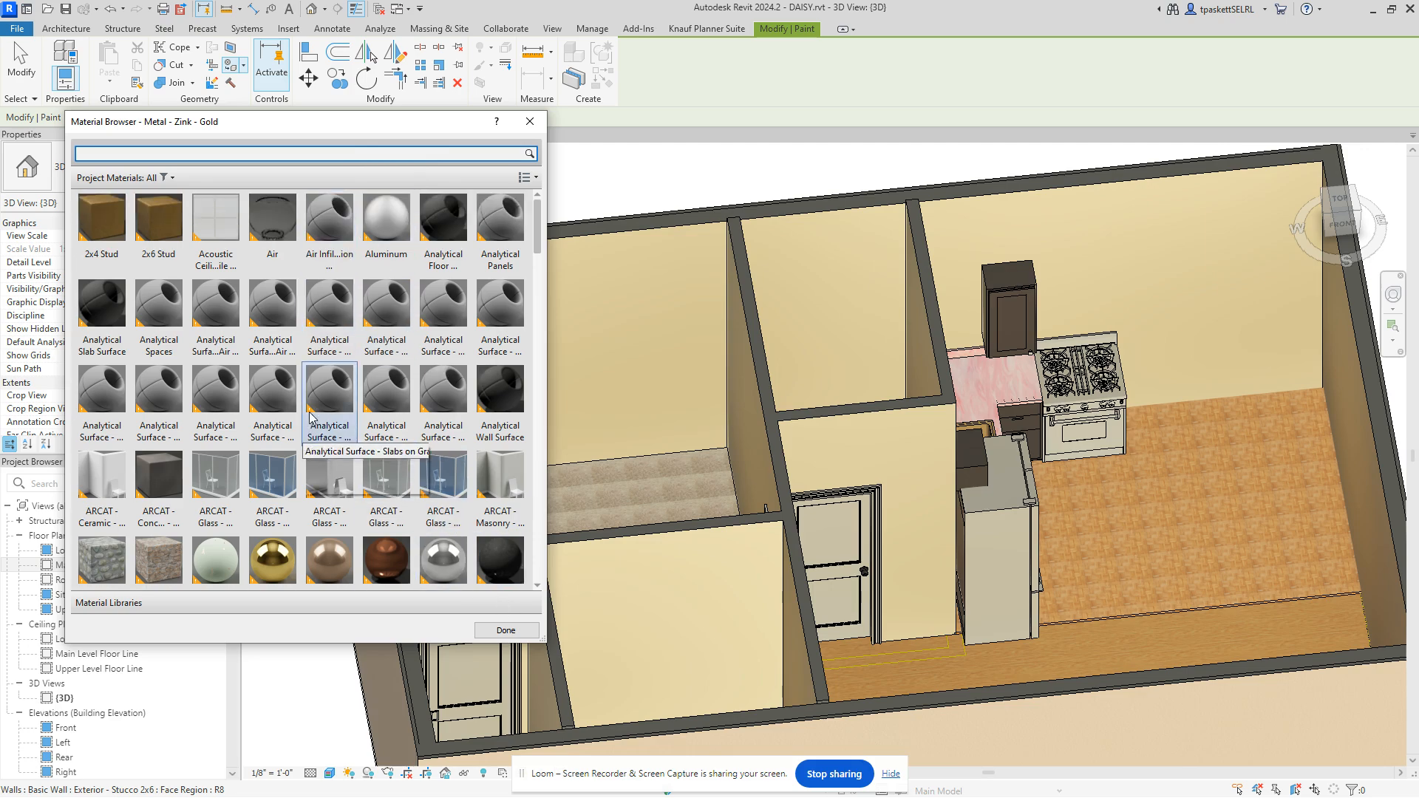
{"action": "scroll", "coordinate": [403, 555], "scroll_direction": "down", "scroll_amount": 1}
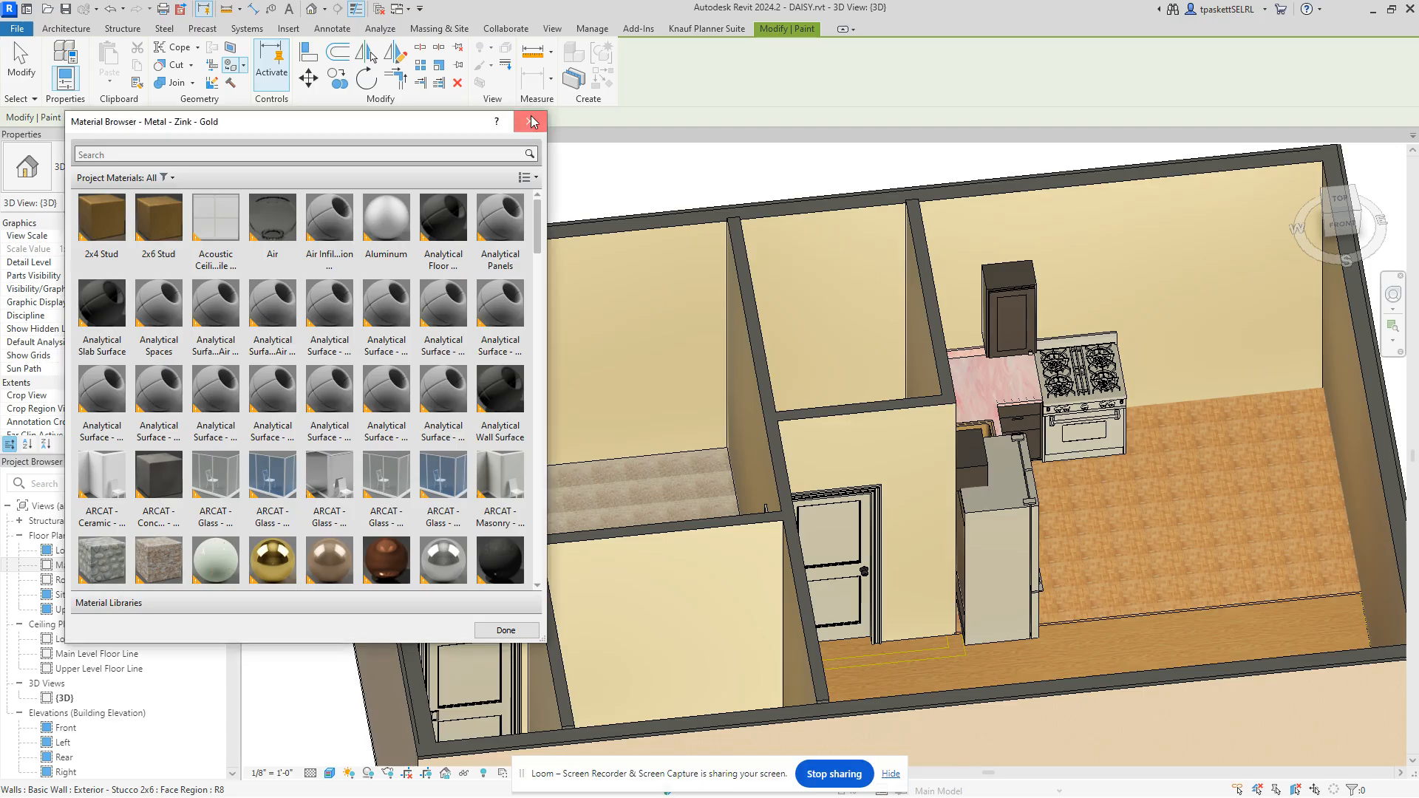
{"action": "left_click", "coordinate": [529, 121]}
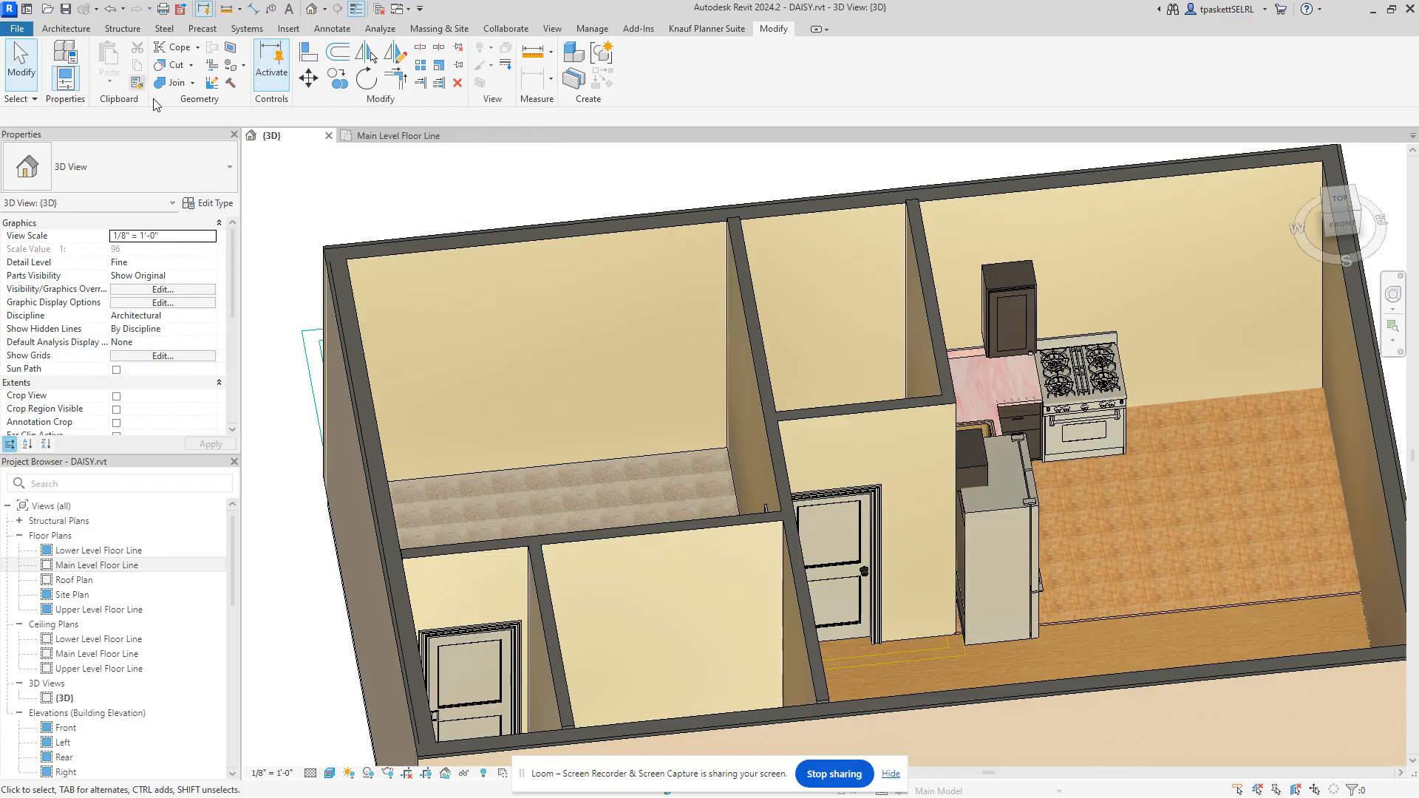
Step: Open the project Materials editor from the Manage tab and create a new blank material
{"action": "left_click", "coordinate": [591, 28]}
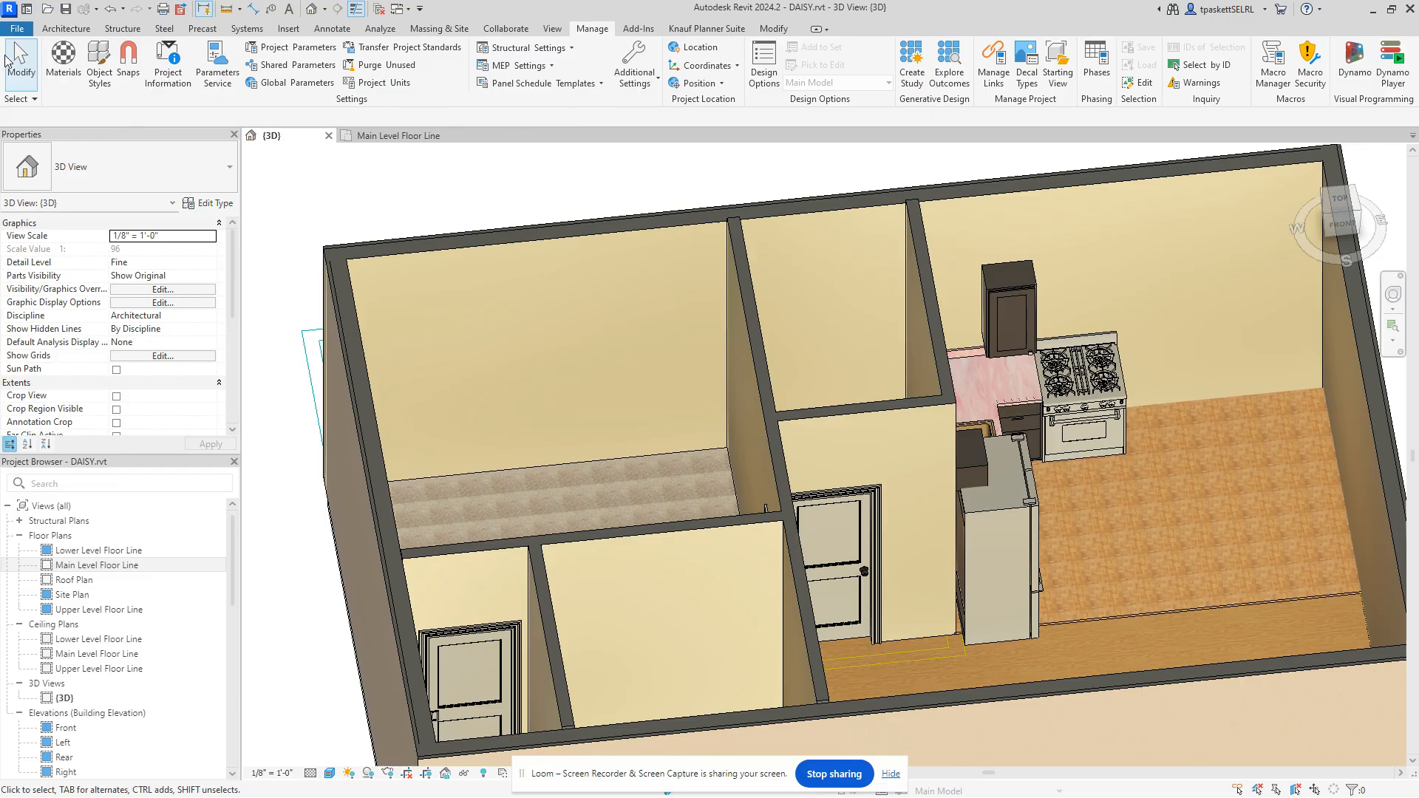
{"action": "left_click", "coordinate": [63, 72]}
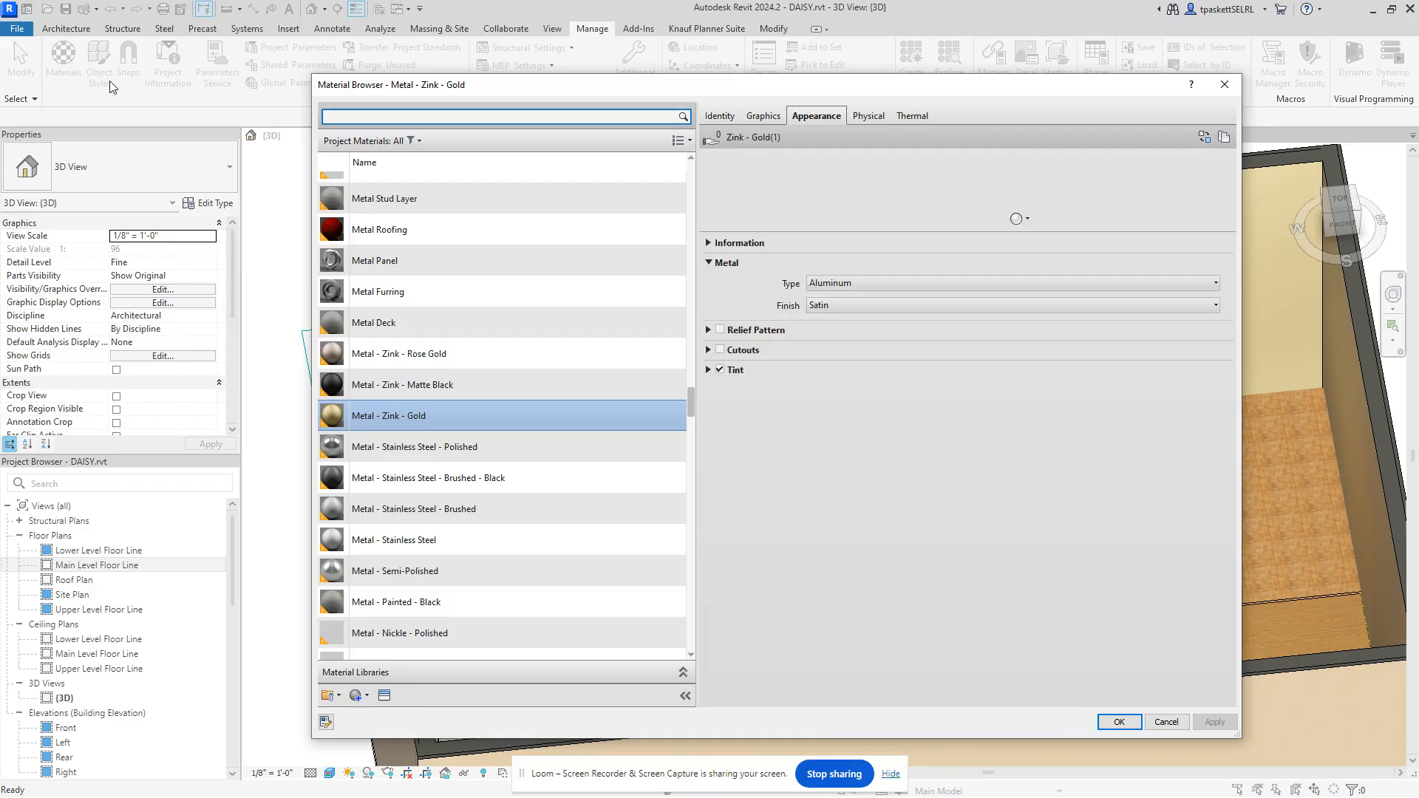
{"action": "scroll", "coordinate": [561, 192], "scroll_direction": "up", "scroll_amount": 1}
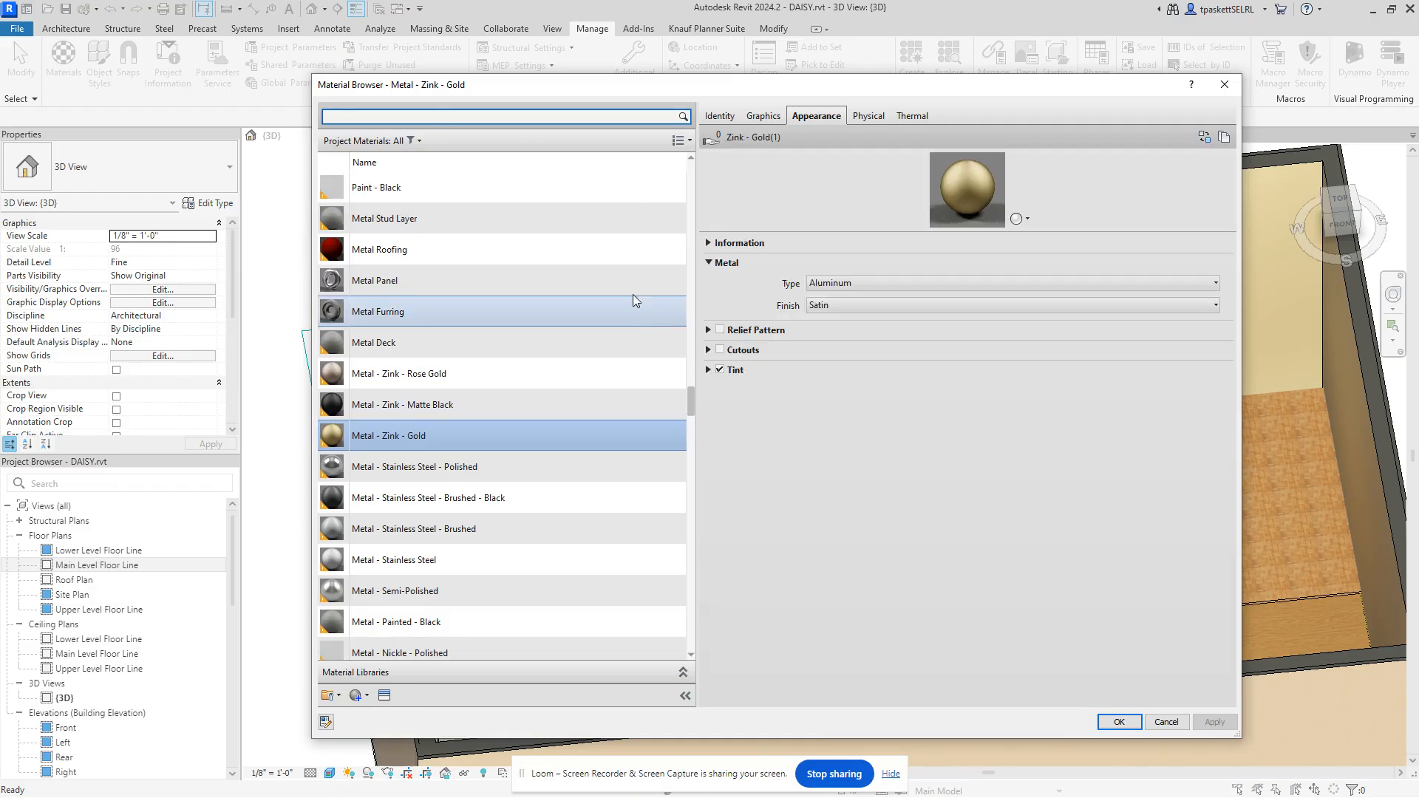
{"action": "scroll", "coordinate": [544, 645], "scroll_direction": "down", "scroll_amount": 1}
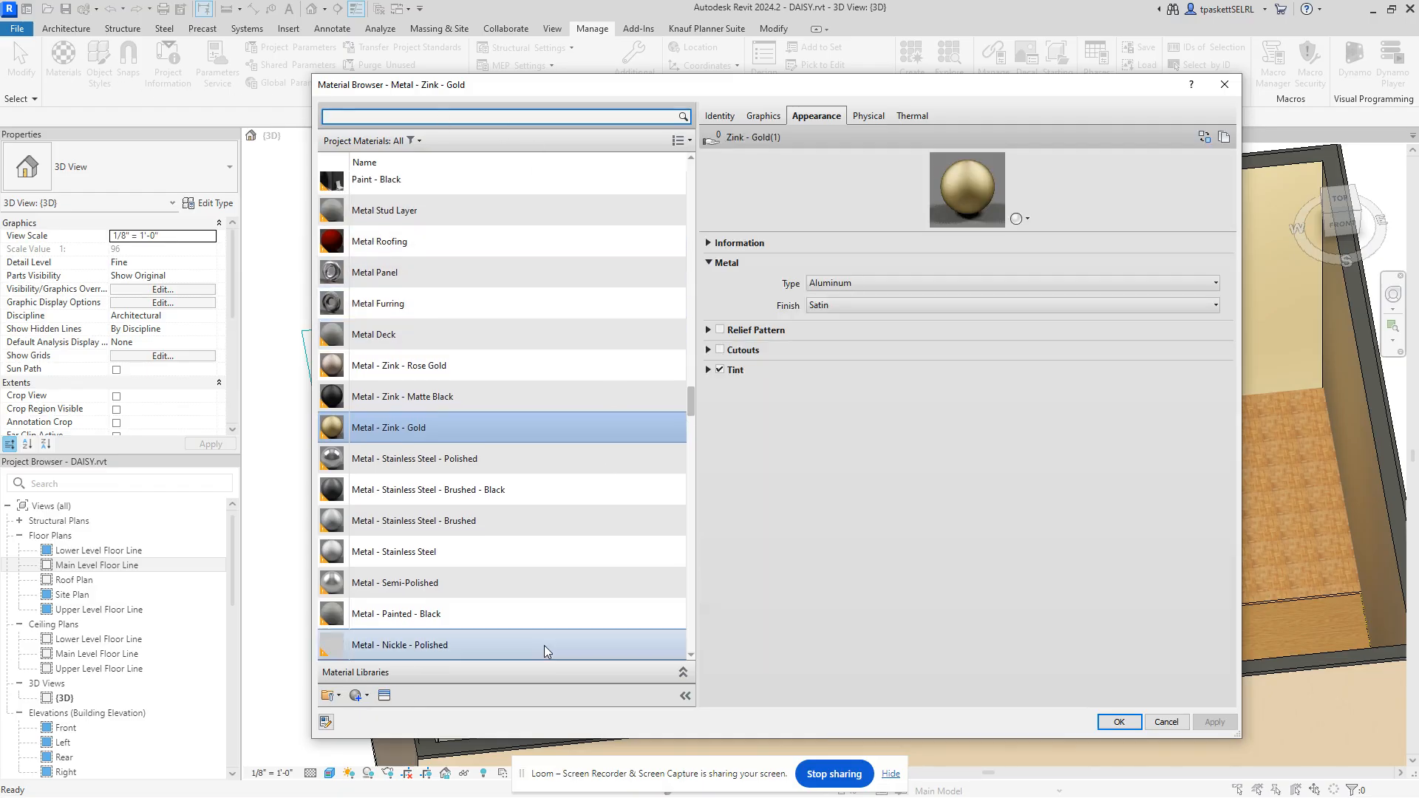
{"action": "left_click", "coordinate": [369, 698]}
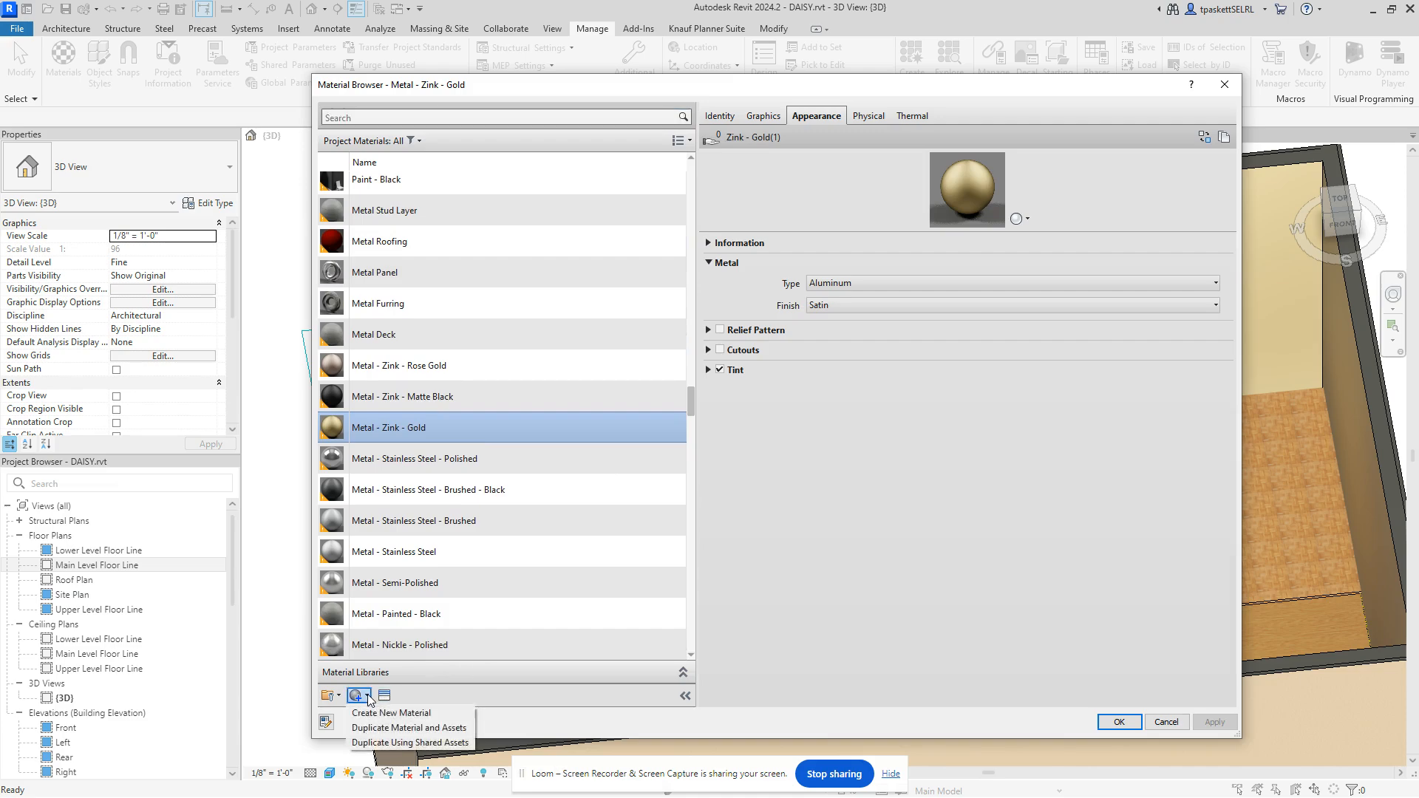
{"action": "left_click", "coordinate": [390, 713]}
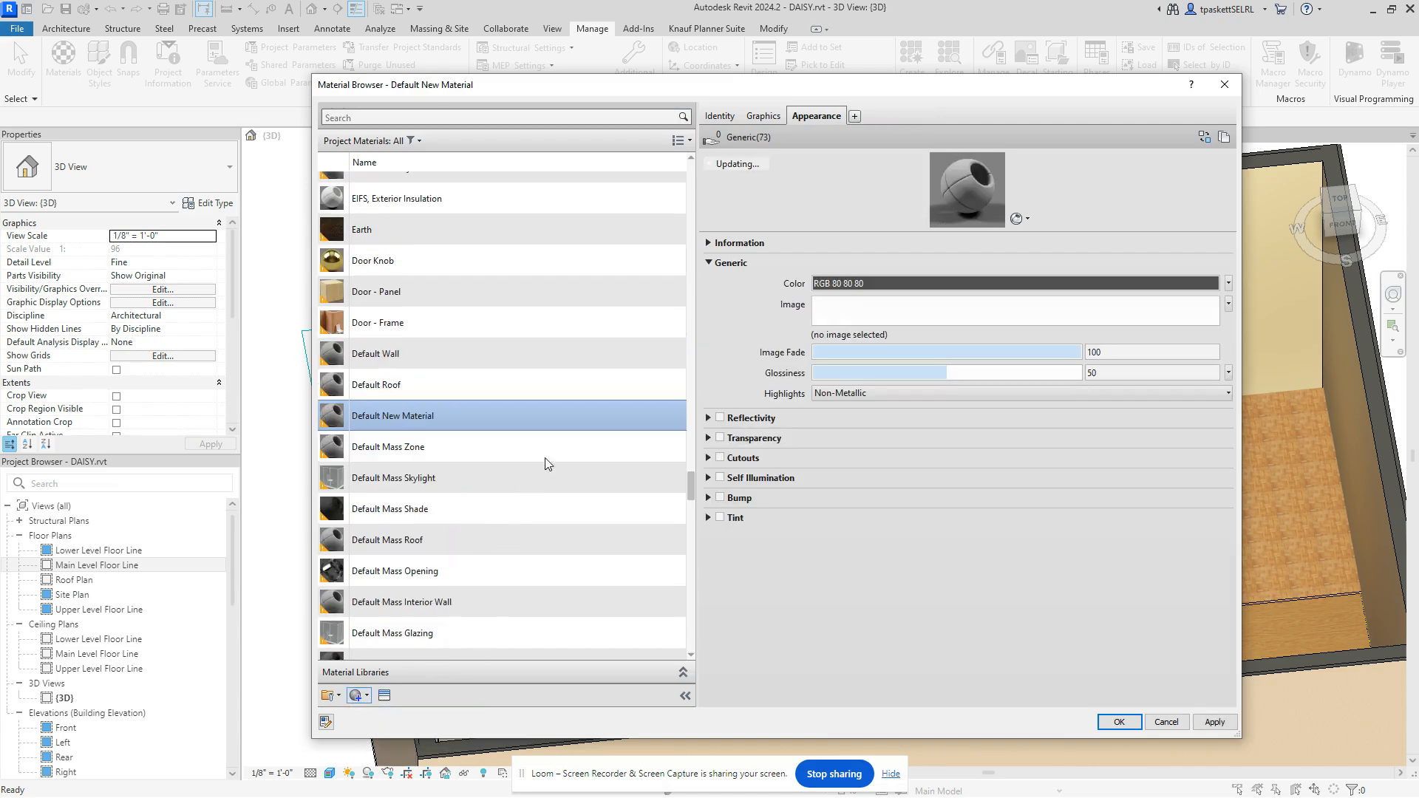
Step: Delete that material, then create a fresh Default New Material with Create New Material
{"action": "right_click", "coordinate": [438, 420]}
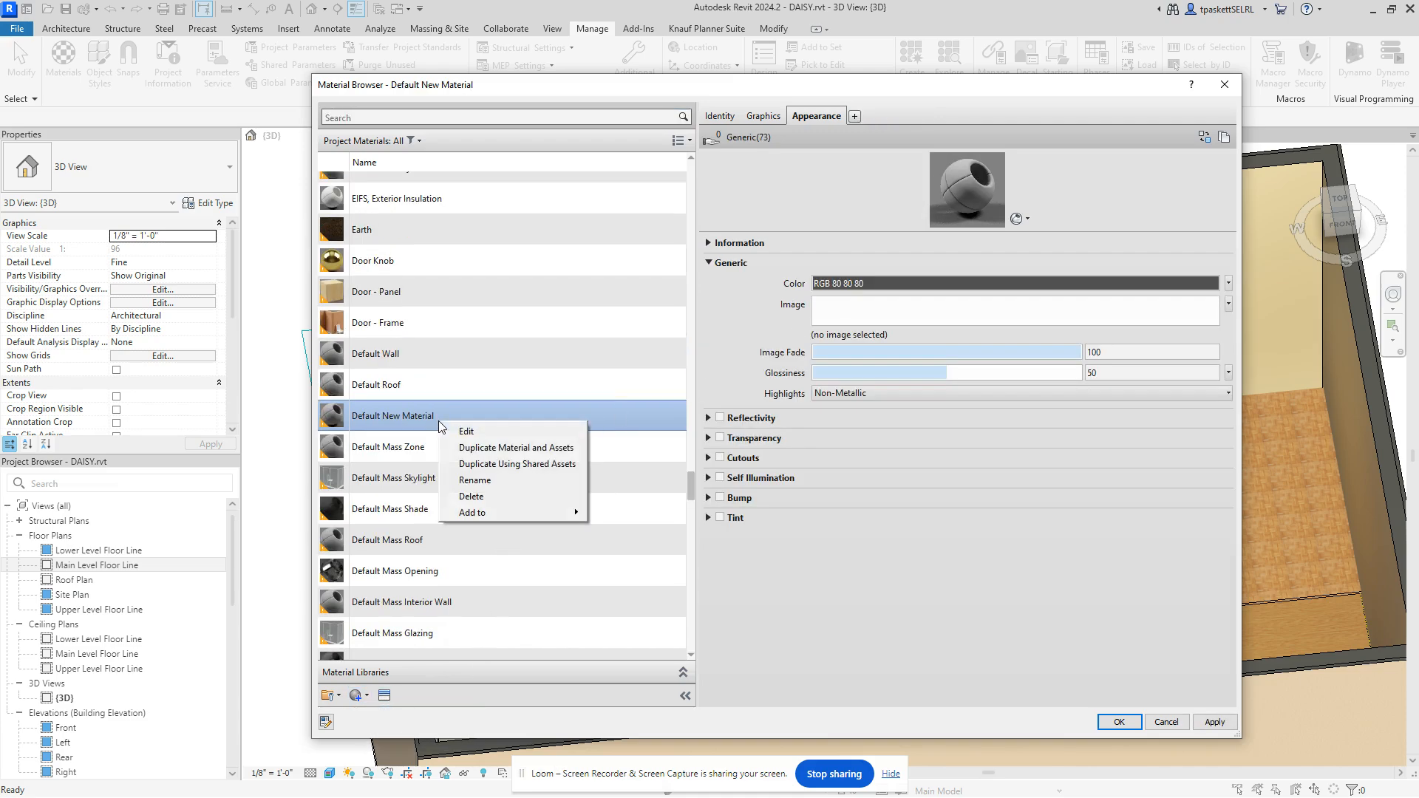
{"action": "left_click", "coordinate": [487, 500]}
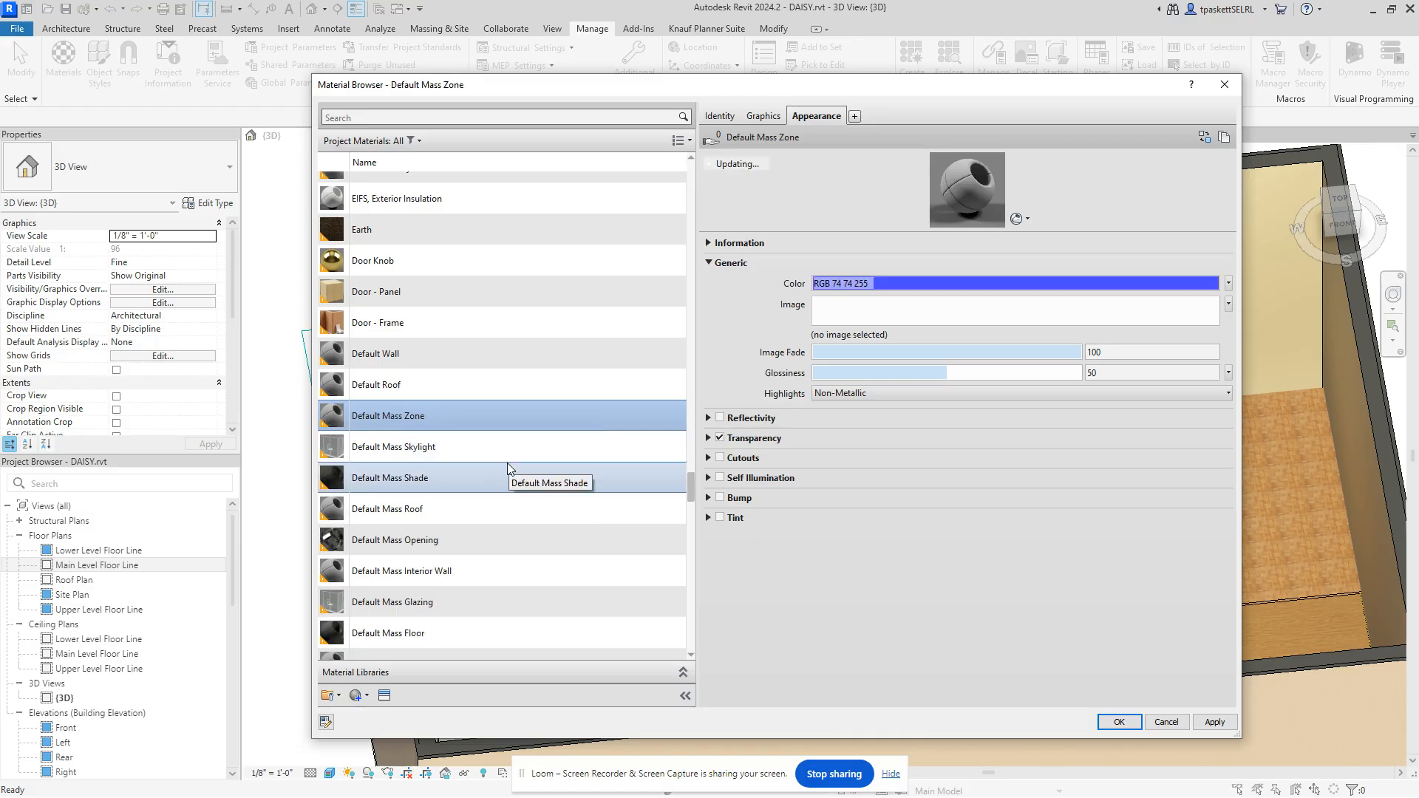
{"action": "key", "text": "p"}
{"action": "key", "text": "a"}
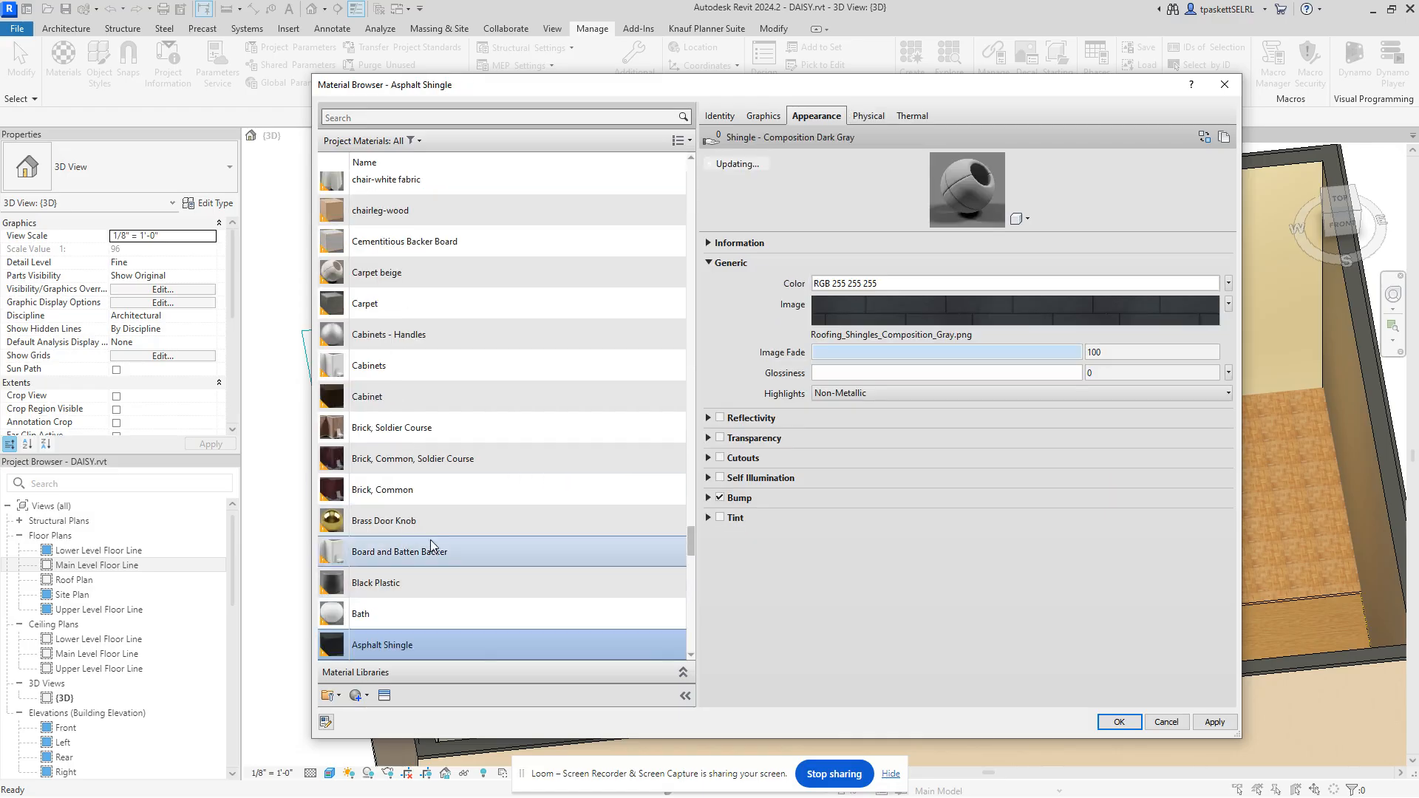
{"action": "scroll", "coordinate": [419, 486], "scroll_direction": "up", "scroll_amount": 6}
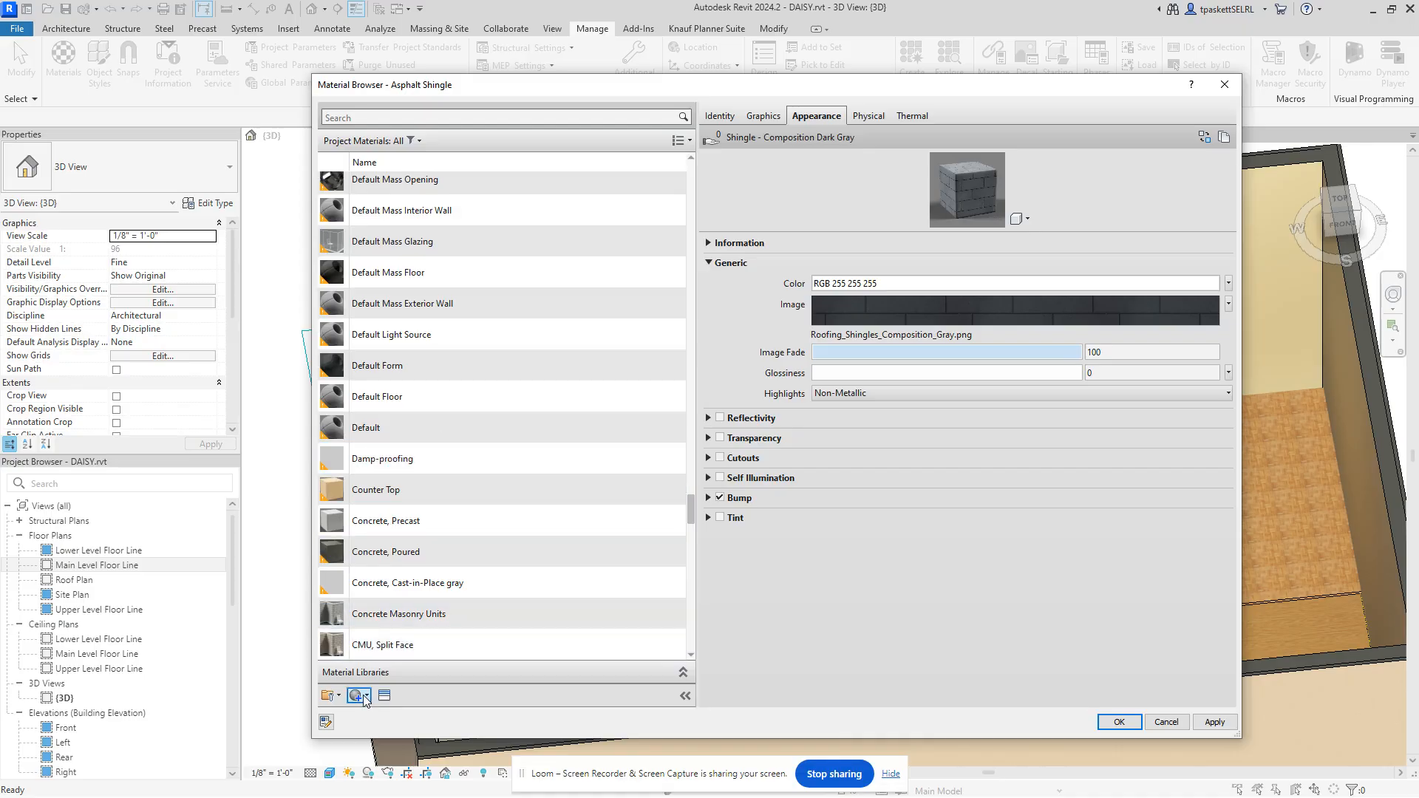
{"action": "left_click", "coordinate": [364, 698]}
{"action": "left_click", "coordinate": [391, 712]}
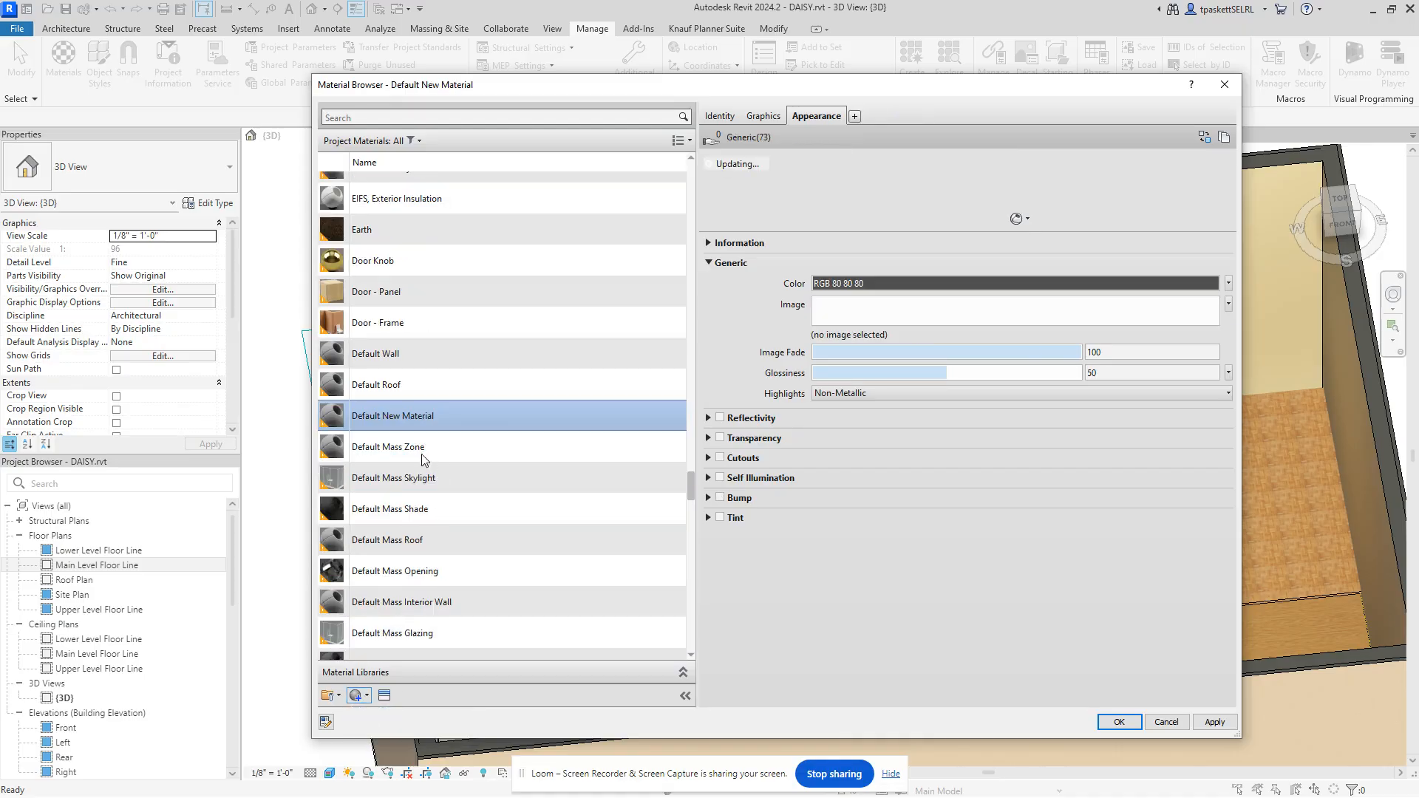
Step: Rename Default New Material to 'Paint - Alautian -Bedroom', correcting typos along the way
{"action": "right_click", "coordinate": [392, 416]}
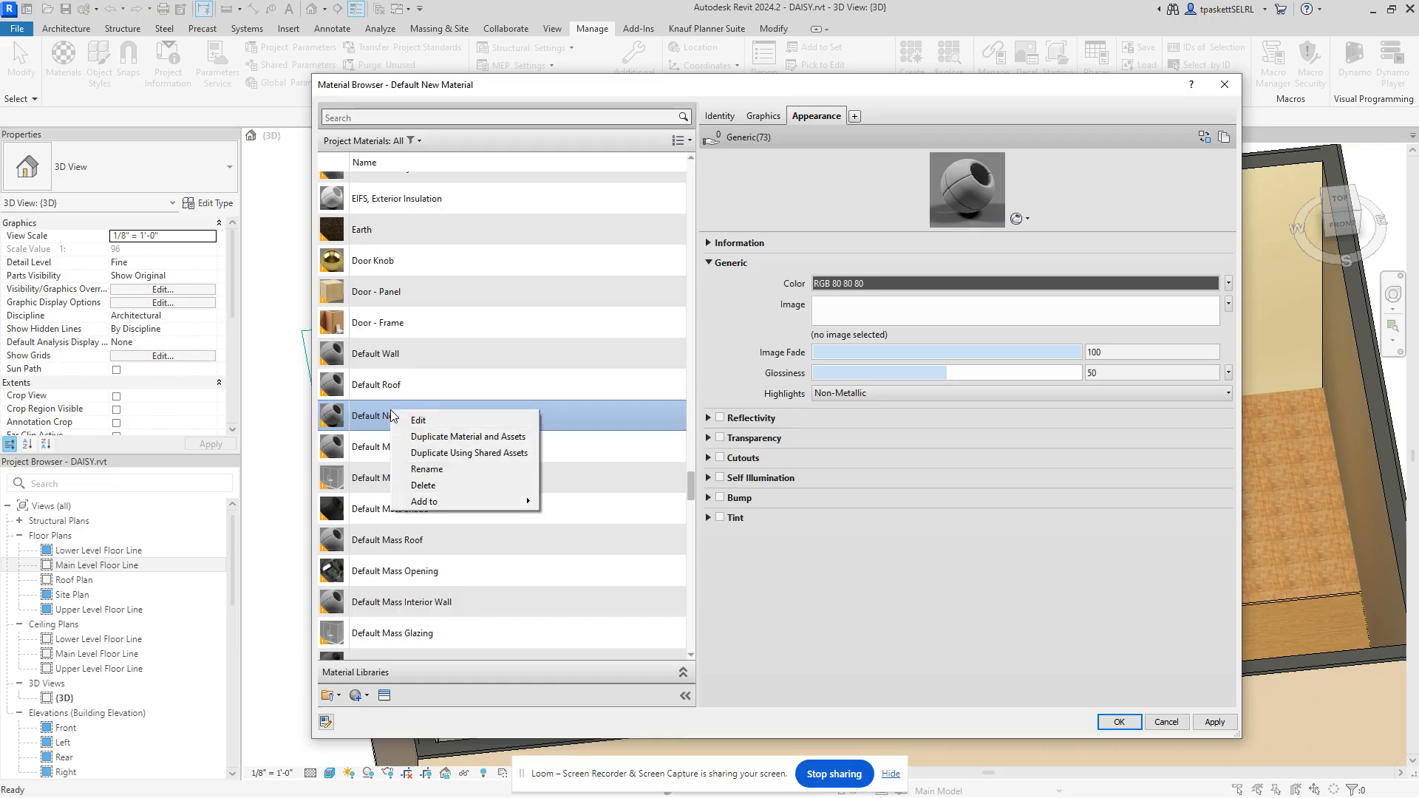
{"action": "left_click", "coordinate": [426, 470]}
{"action": "type", "text": "Pa"}
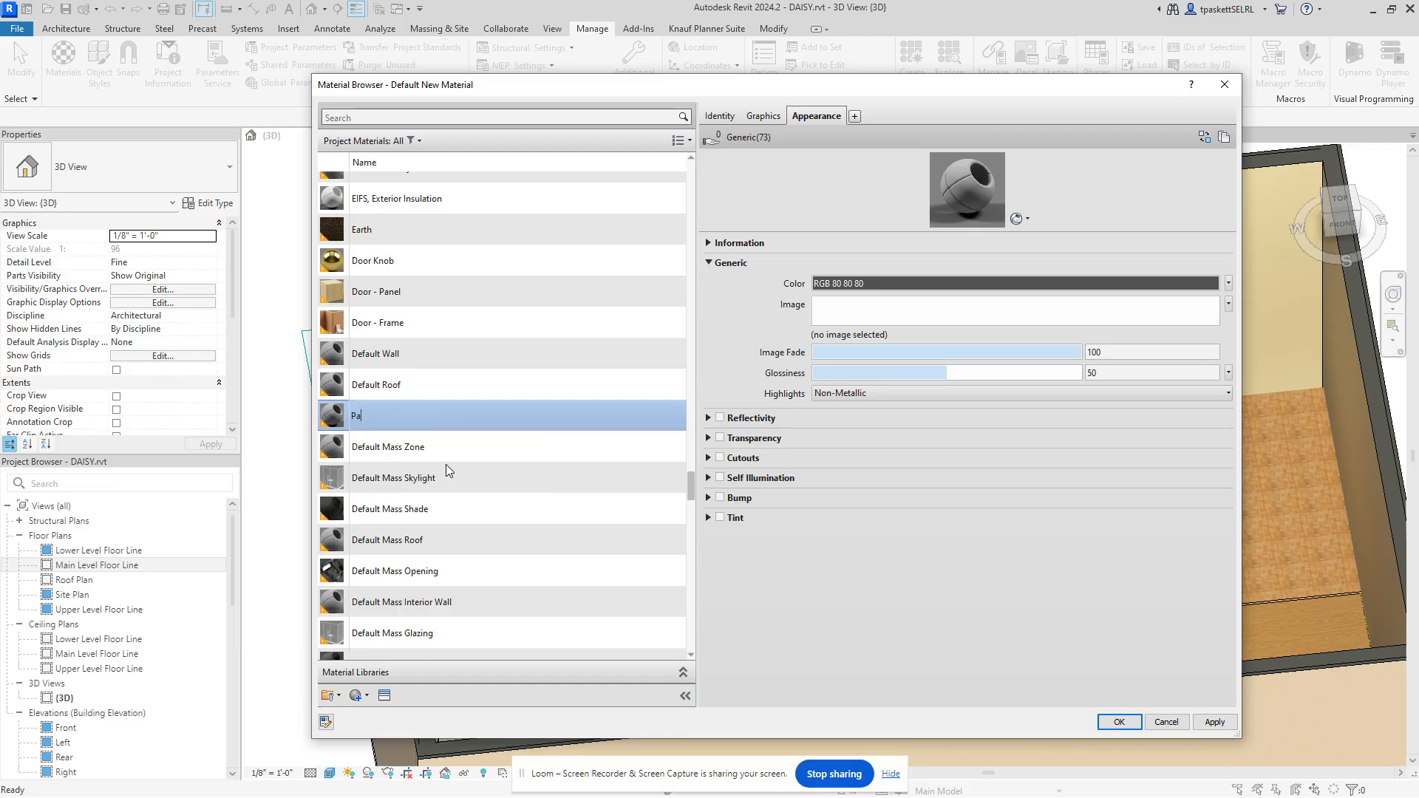
{"action": "type", "text": "int - Alautian -Bedroom"}
{"action": "key", "text": "Return"}
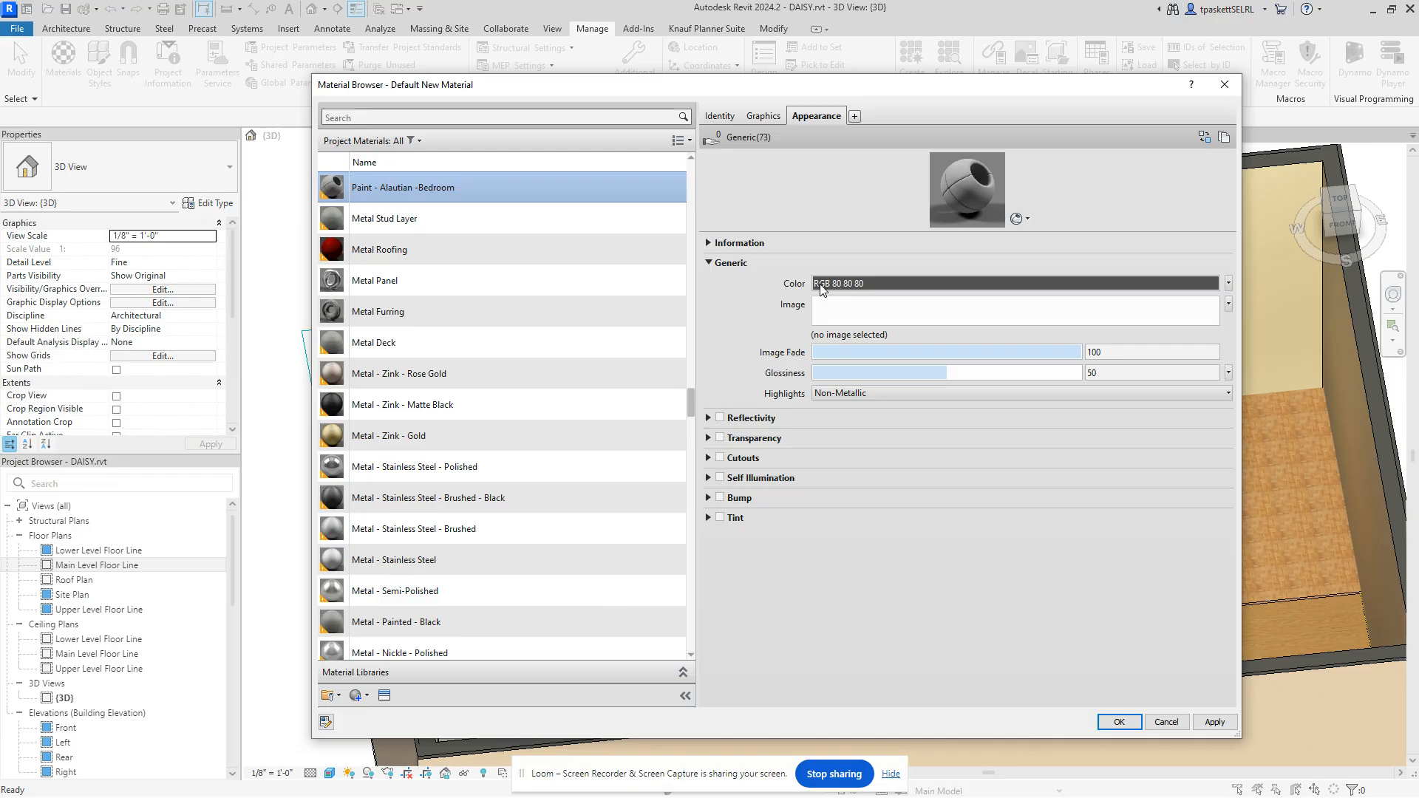
Step: Give the material appearance colour Red 152, Green 169, Blue 183 and close the Material Browser
{"action": "left_click", "coordinate": [876, 284]}
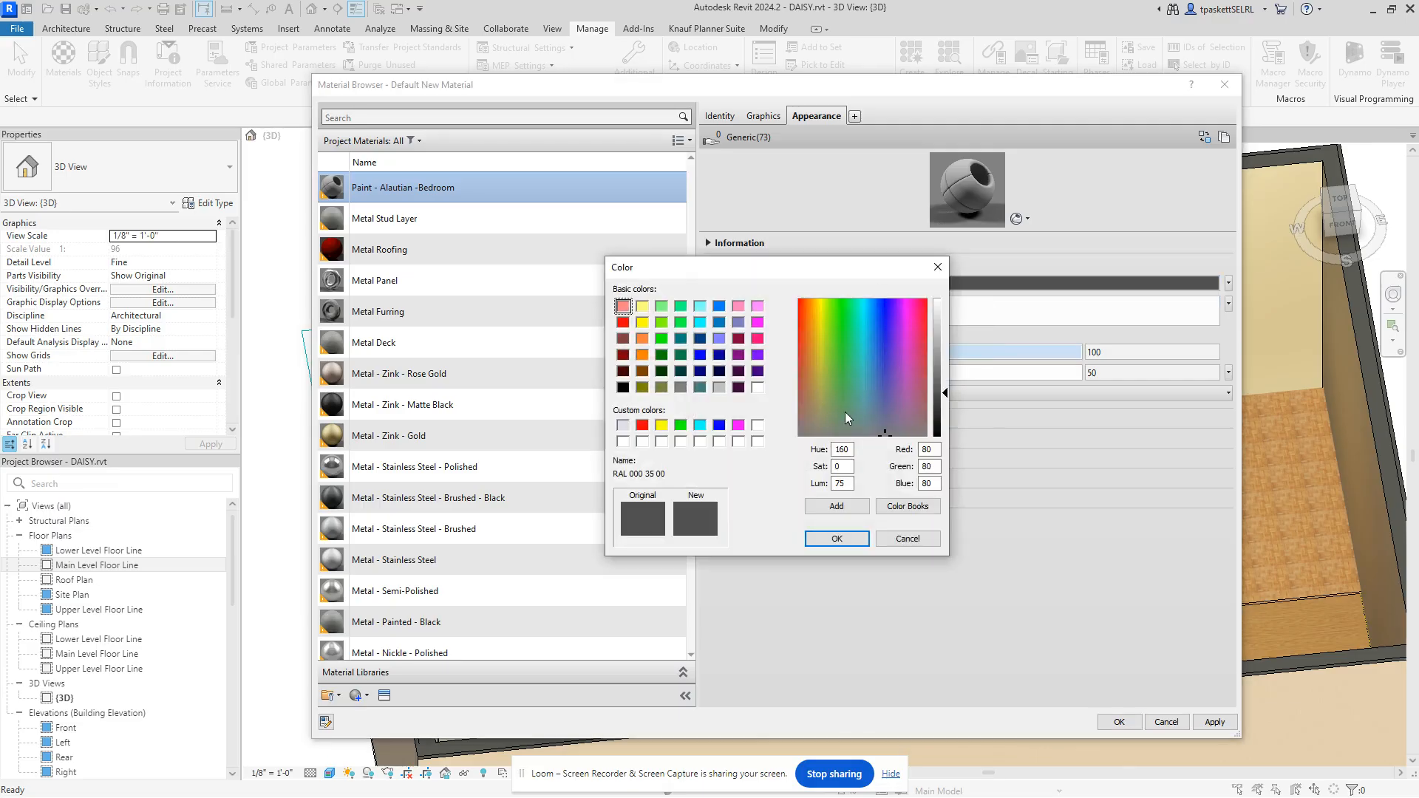
{"action": "double_click", "coordinate": [935, 448]}
{"action": "type", "text": "152"}
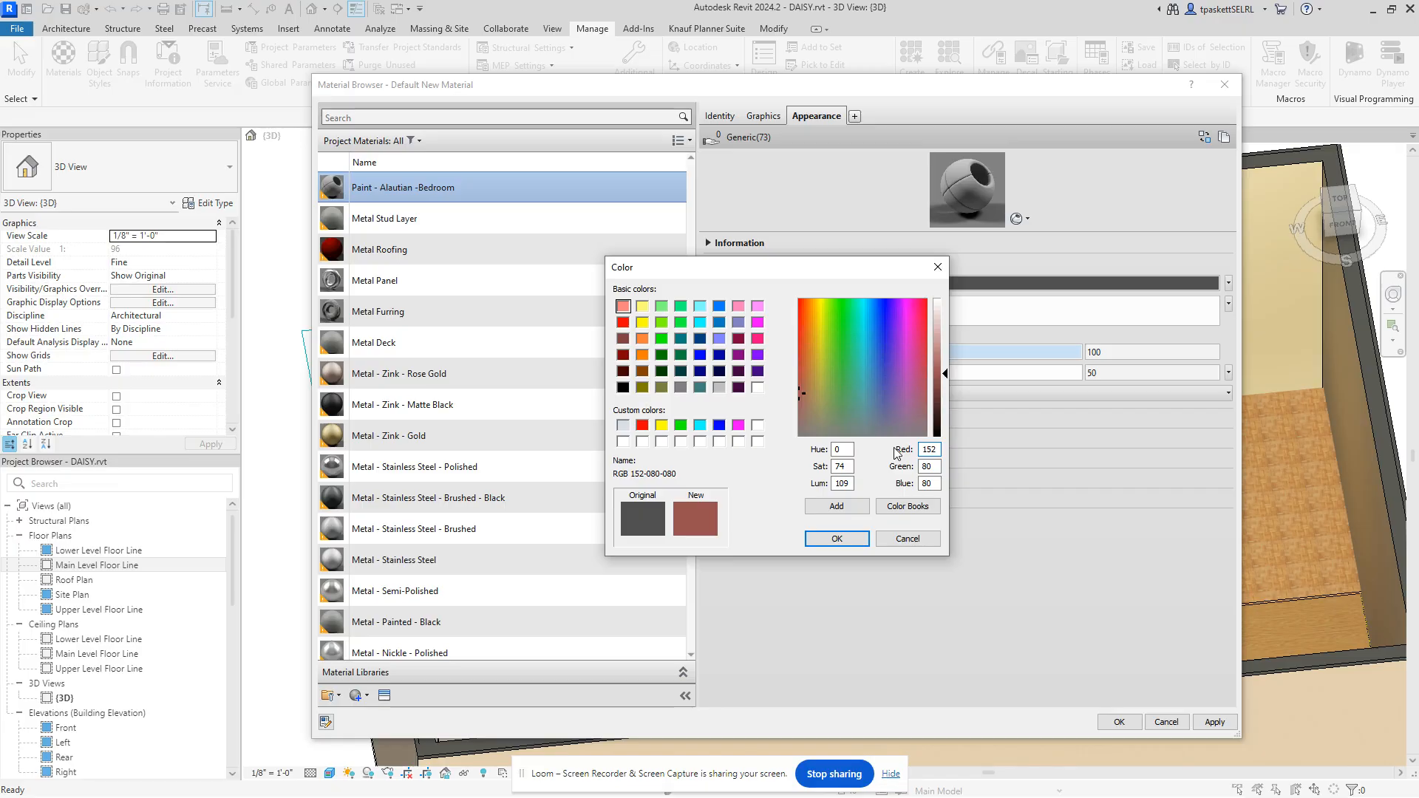
{"action": "double_click", "coordinate": [927, 466]}
{"action": "type", "text": "169"}
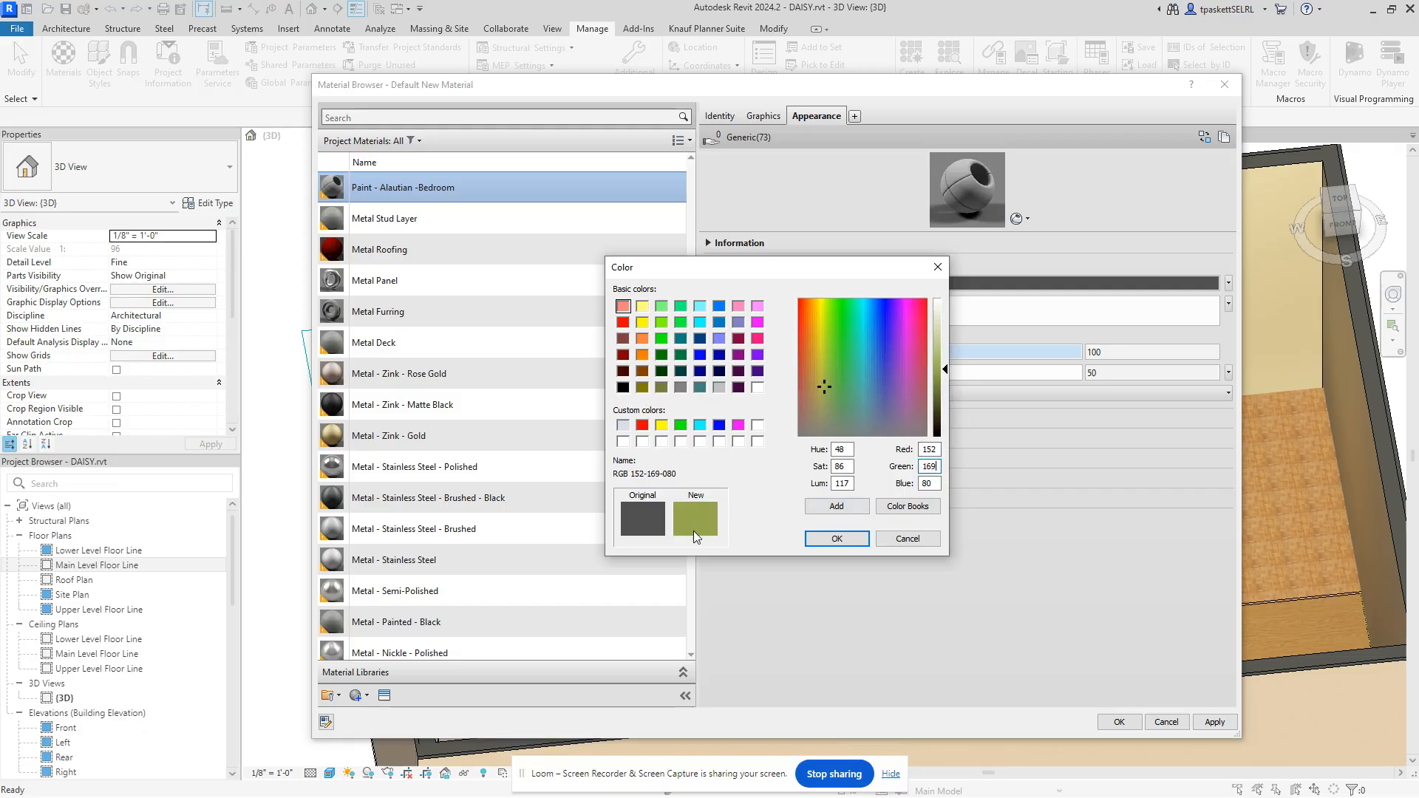
{"action": "double_click", "coordinate": [929, 484]}
{"action": "type", "text": "183"}
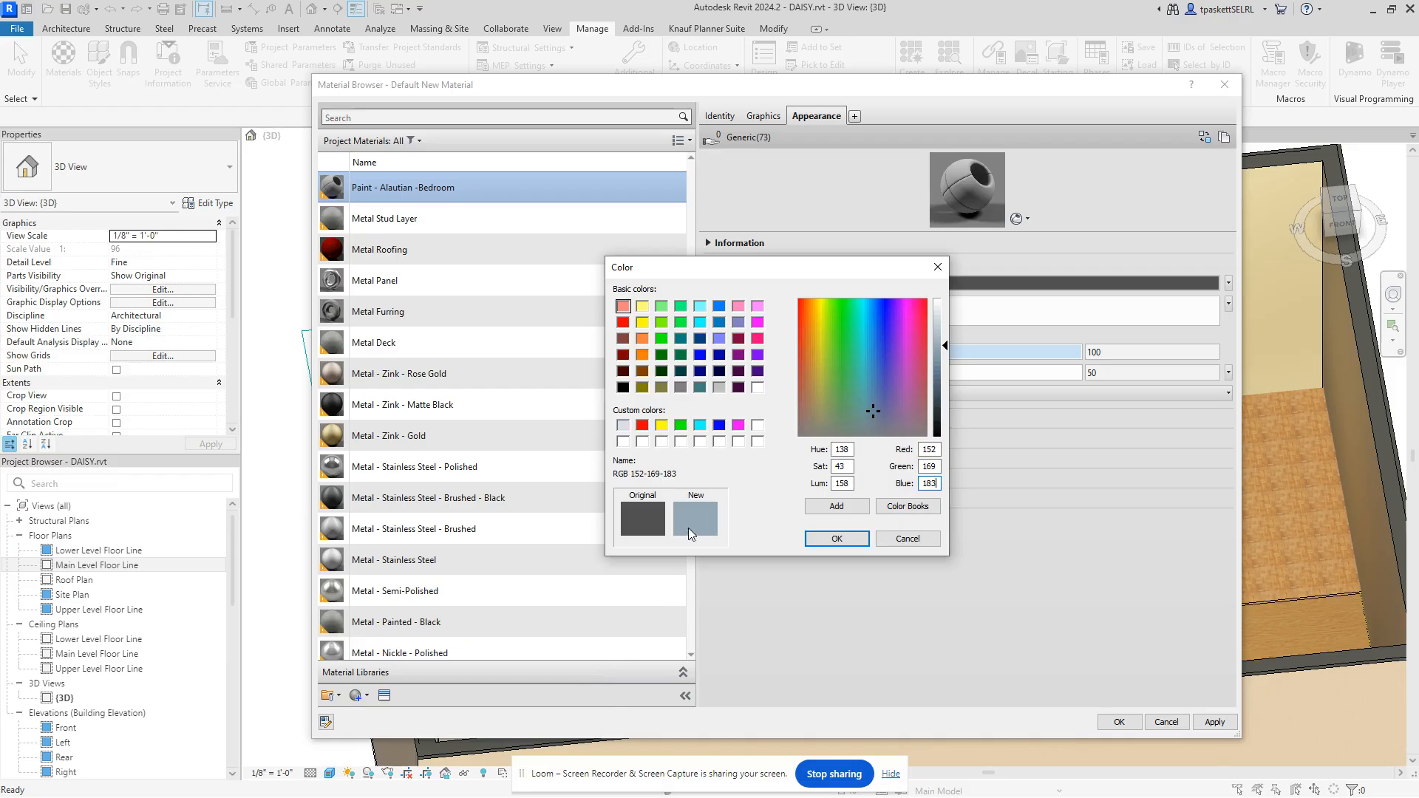
{"action": "left_click", "coordinate": [828, 539]}
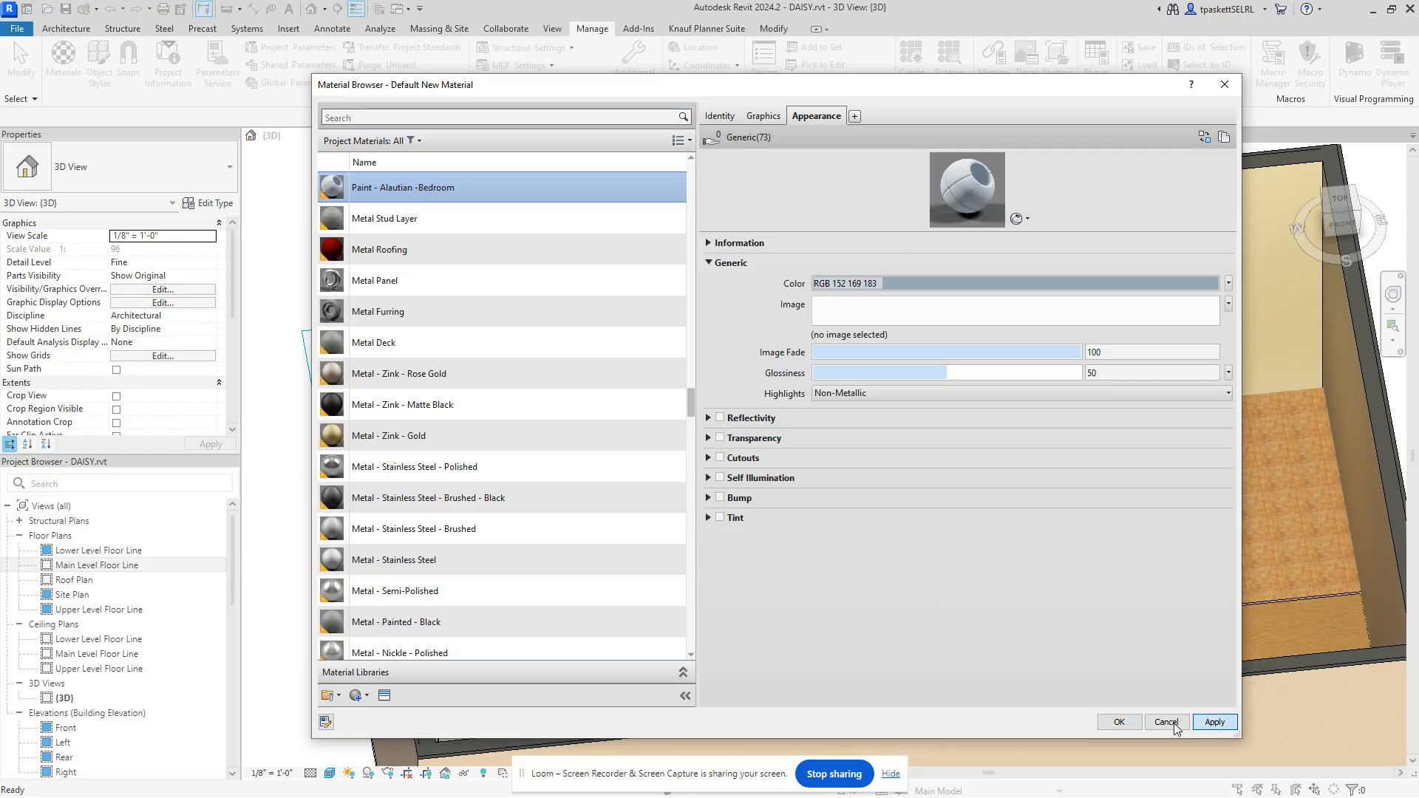
{"action": "left_click", "coordinate": [1119, 723]}
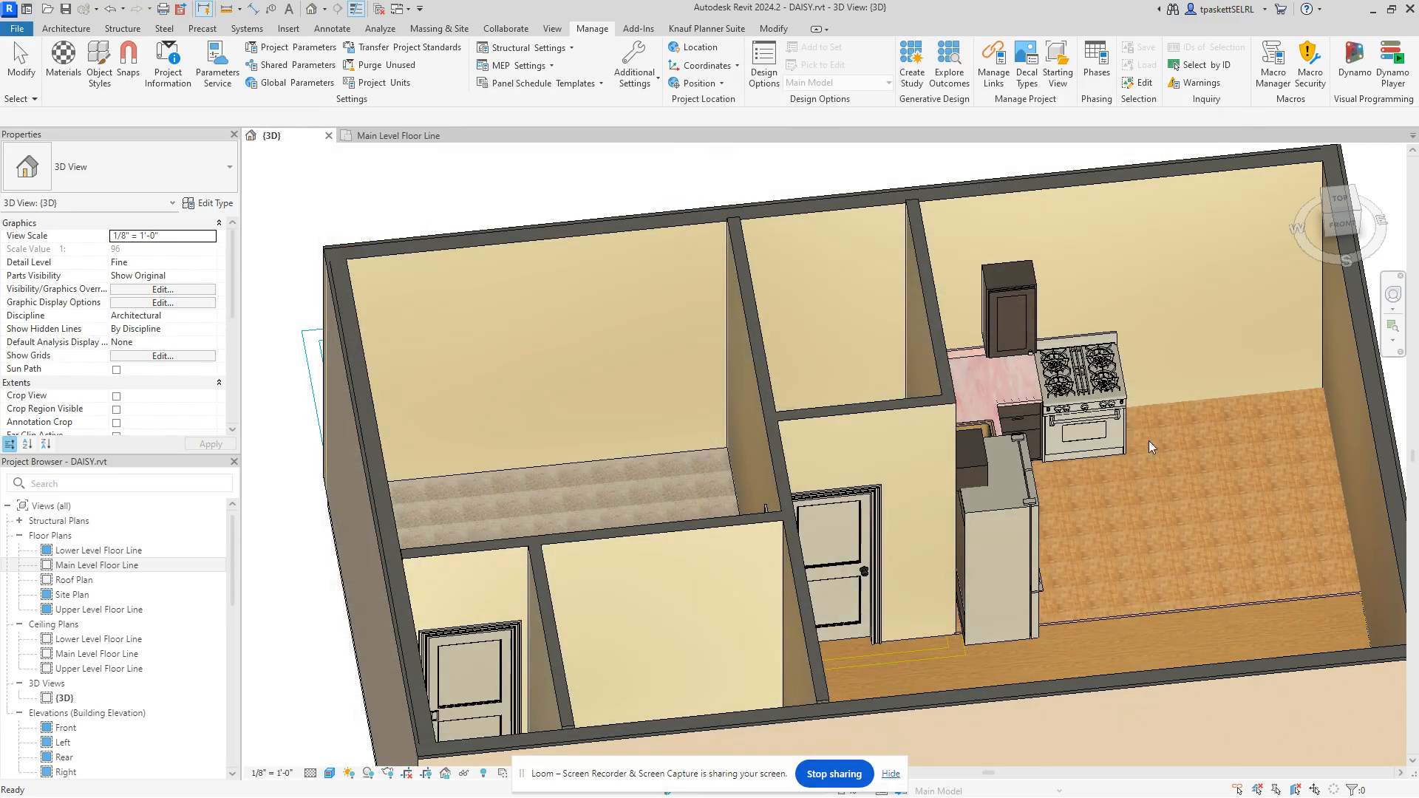
Step: Paint the left bedroom wall, foreground wall and kitchen countertop faces with Paint - Alautian -Bedroom
{"action": "left_click", "coordinate": [762, 31]}
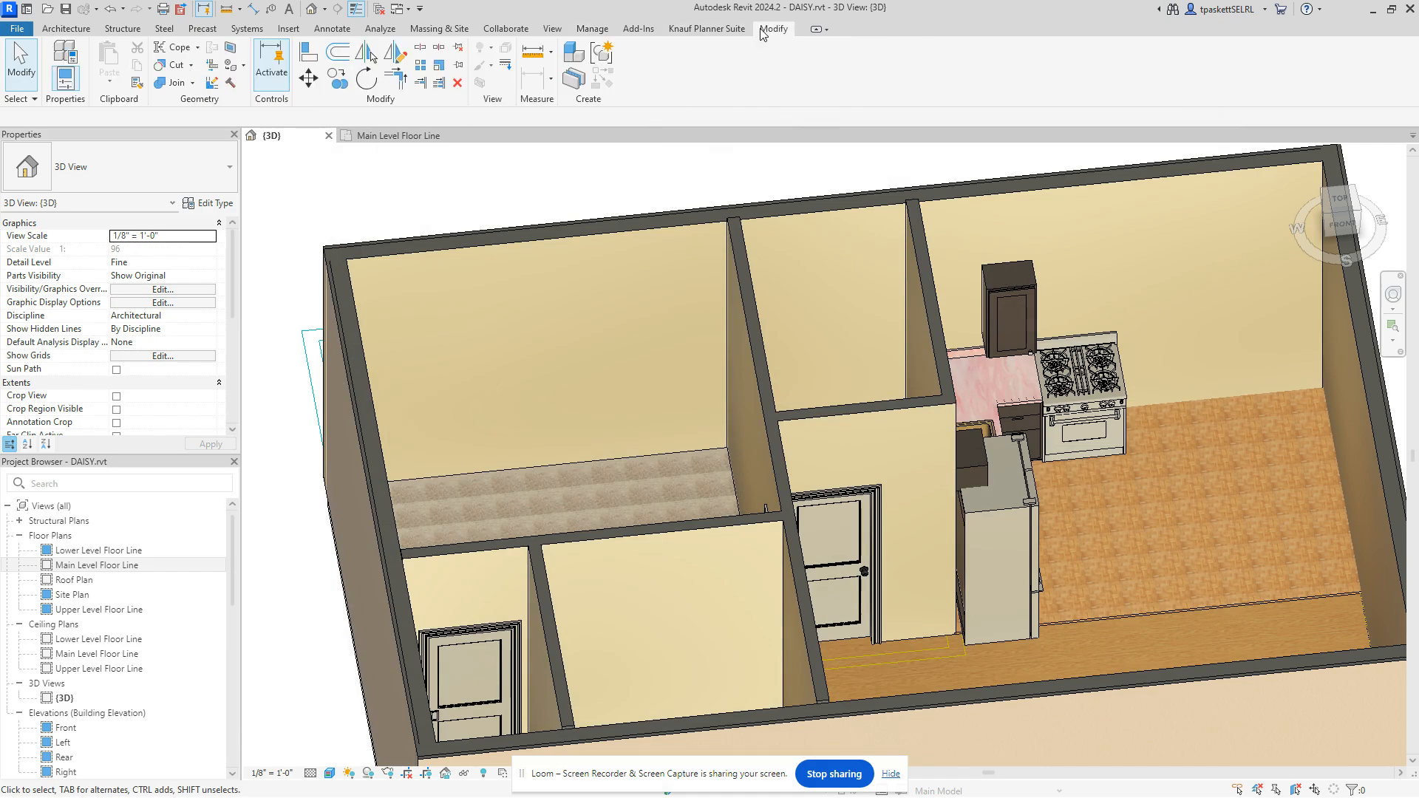
{"action": "left_click", "coordinate": [244, 66]}
{"action": "left_click", "coordinate": [241, 88]}
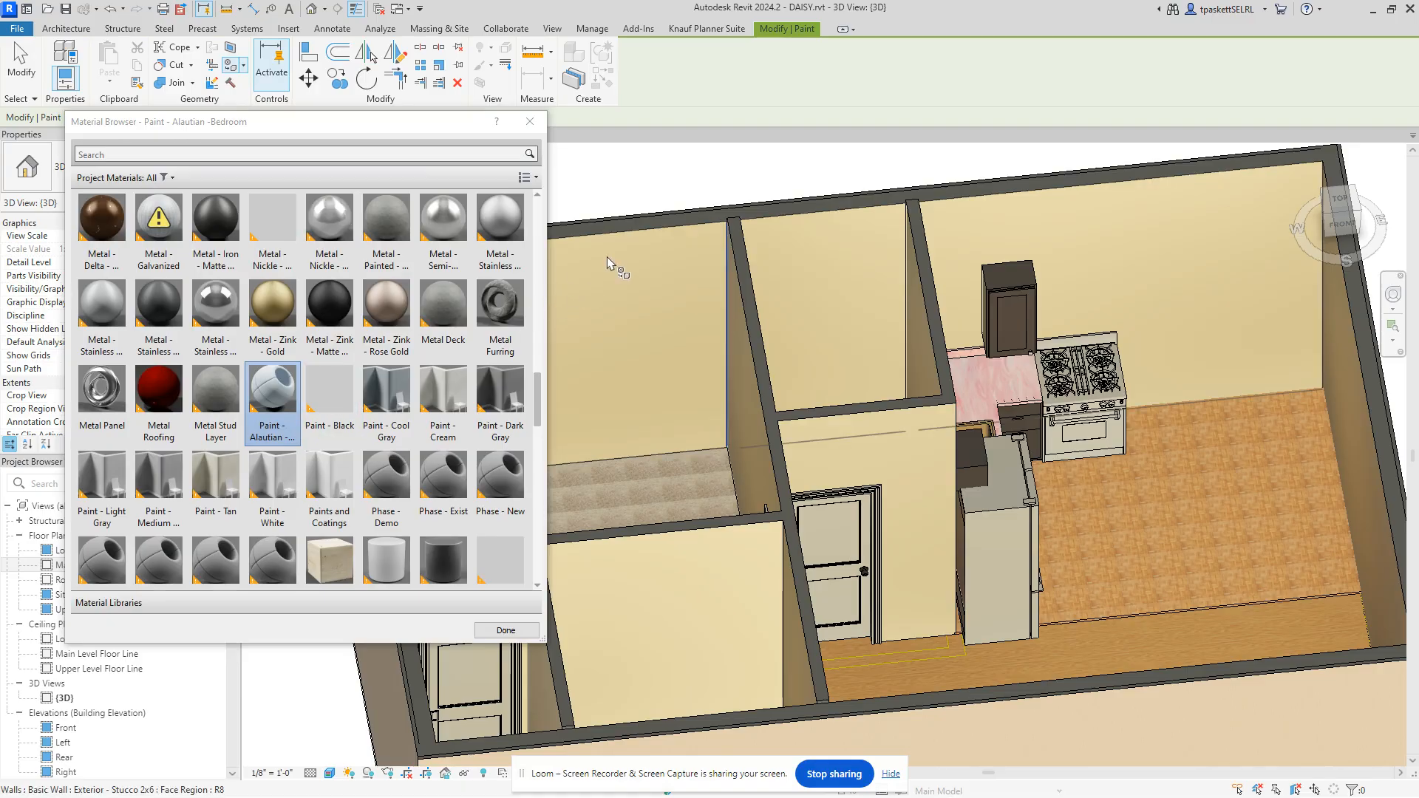
{"action": "left_click", "coordinate": [279, 401]}
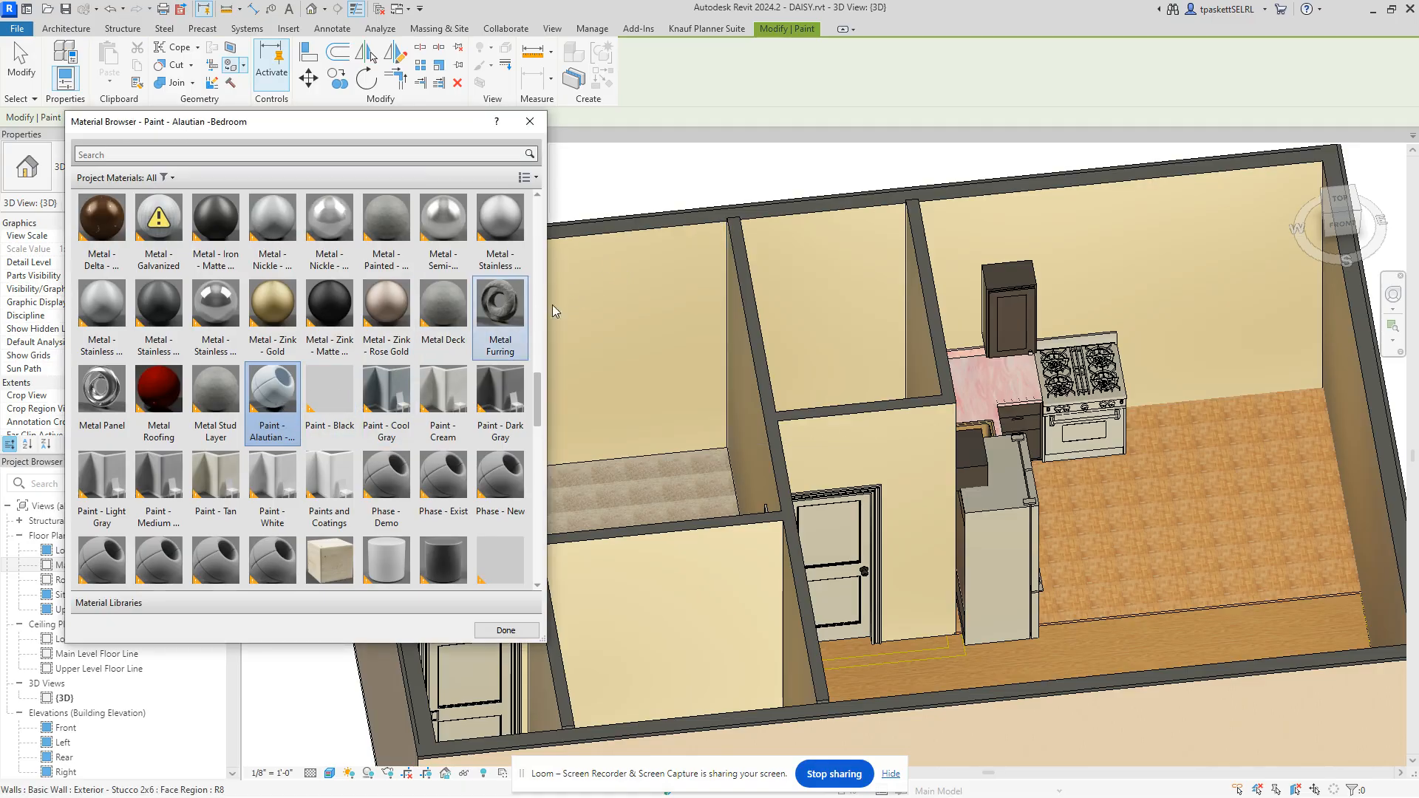
{"action": "left_click", "coordinate": [606, 249]}
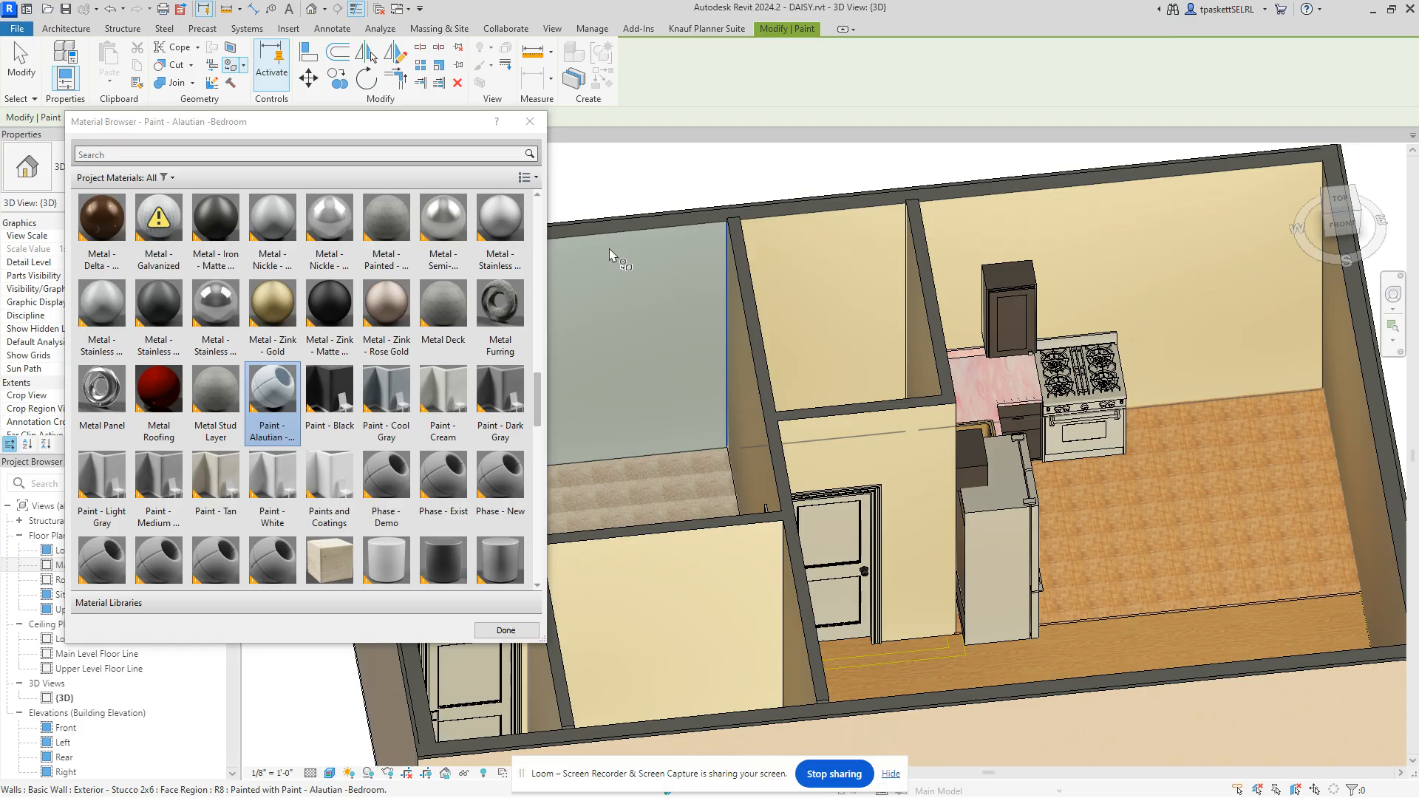
{"action": "left_click", "coordinate": [713, 546]}
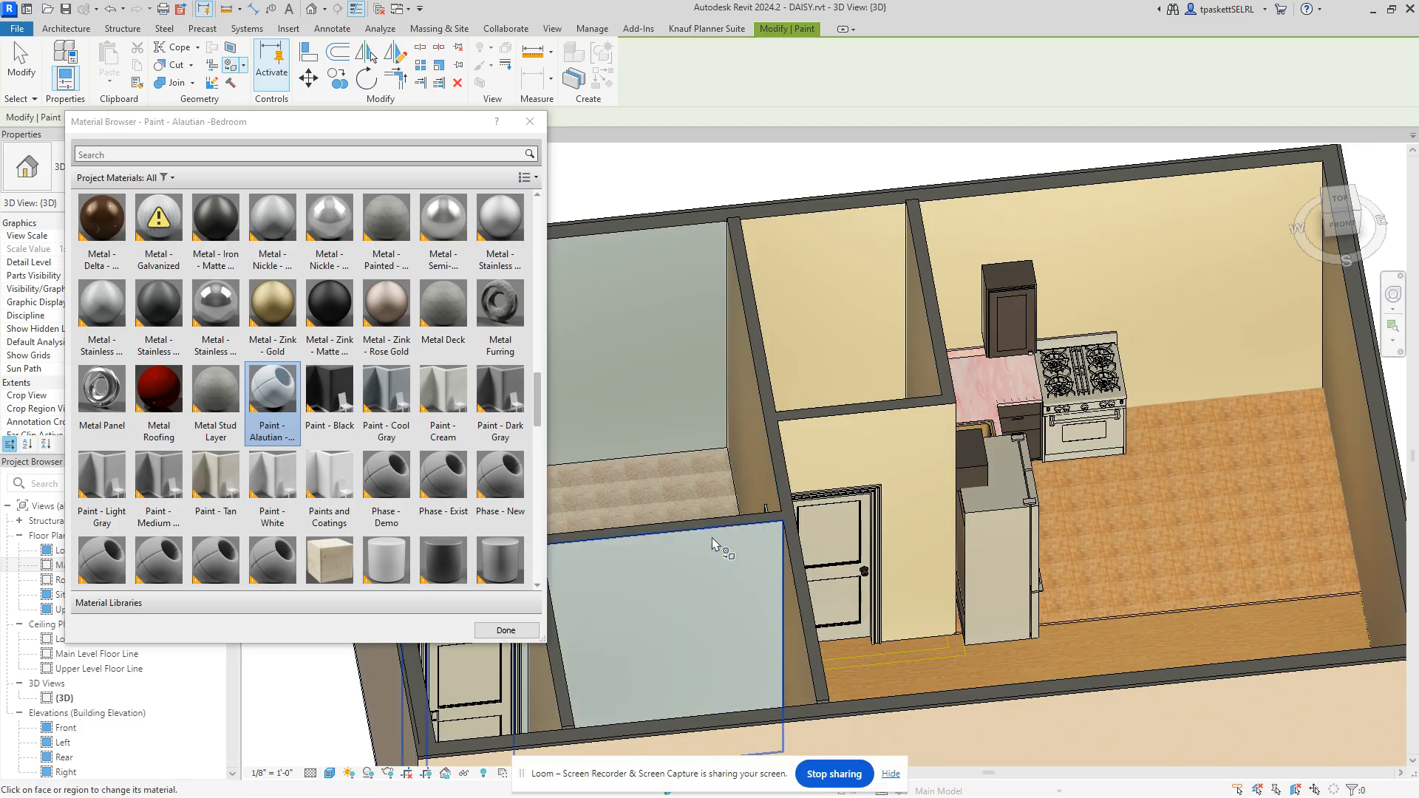
{"action": "left_click", "coordinate": [1031, 413]}
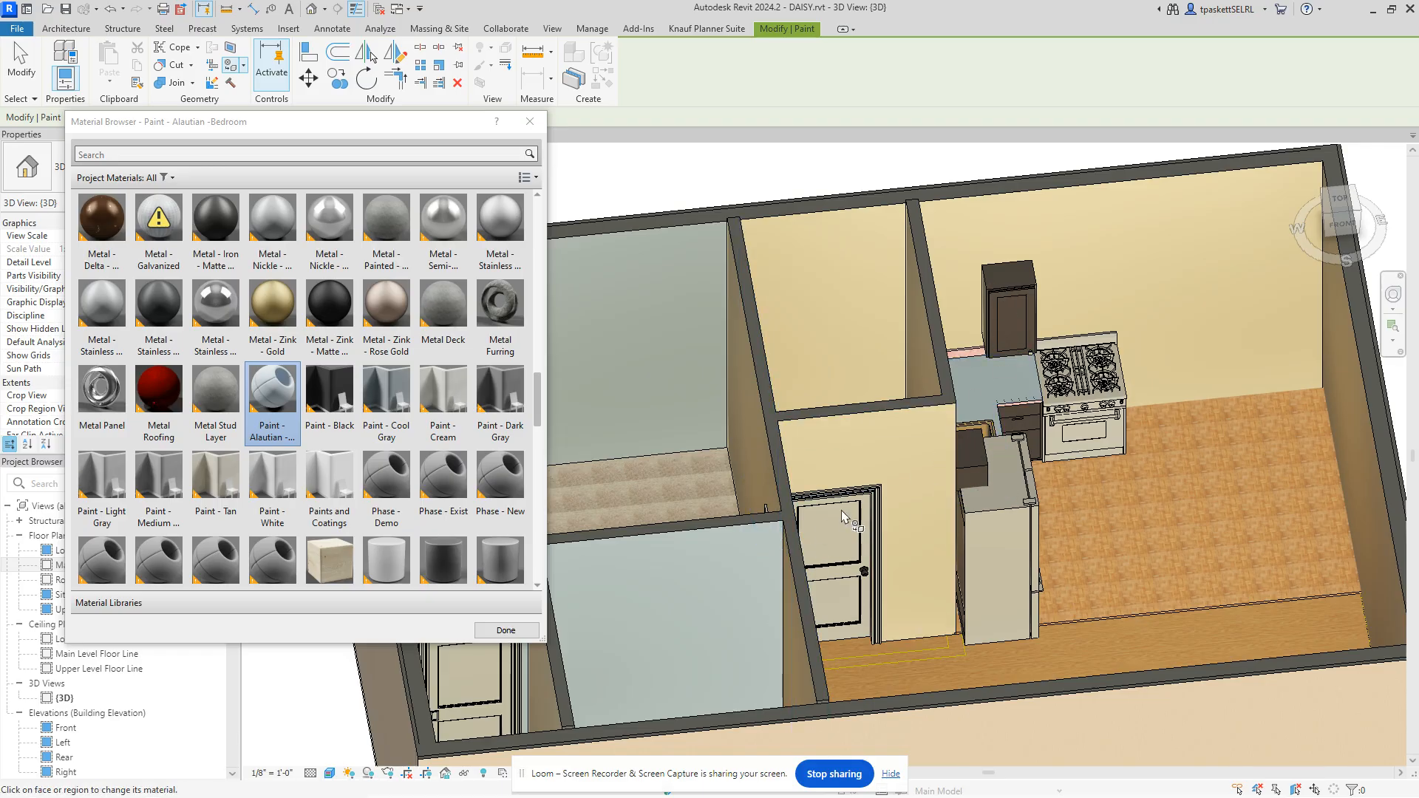
{"action": "scroll", "coordinate": [789, 395], "scroll_direction": "down", "scroll_amount": 5}
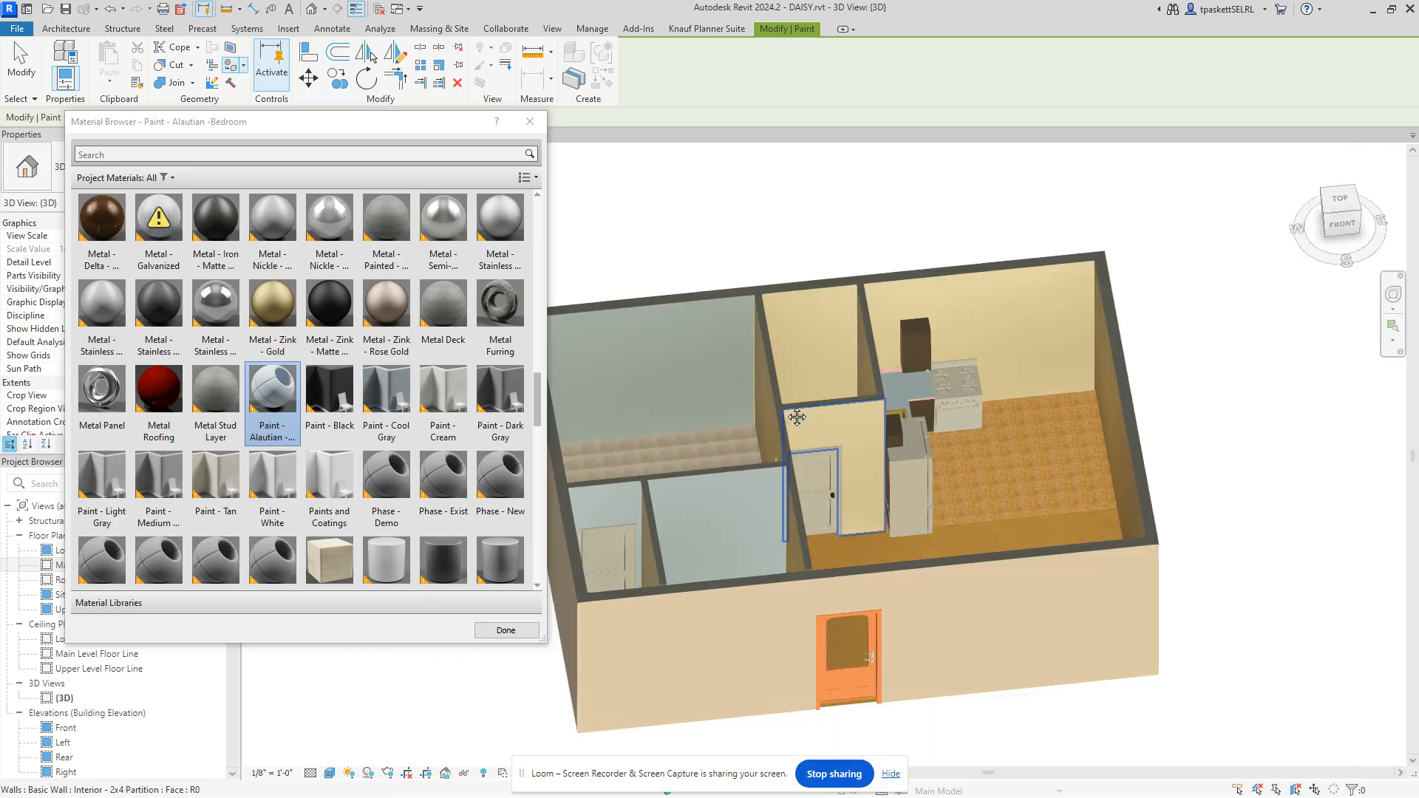
{"action": "scroll", "coordinate": [792, 424], "scroll_direction": "up", "scroll_amount": 4}
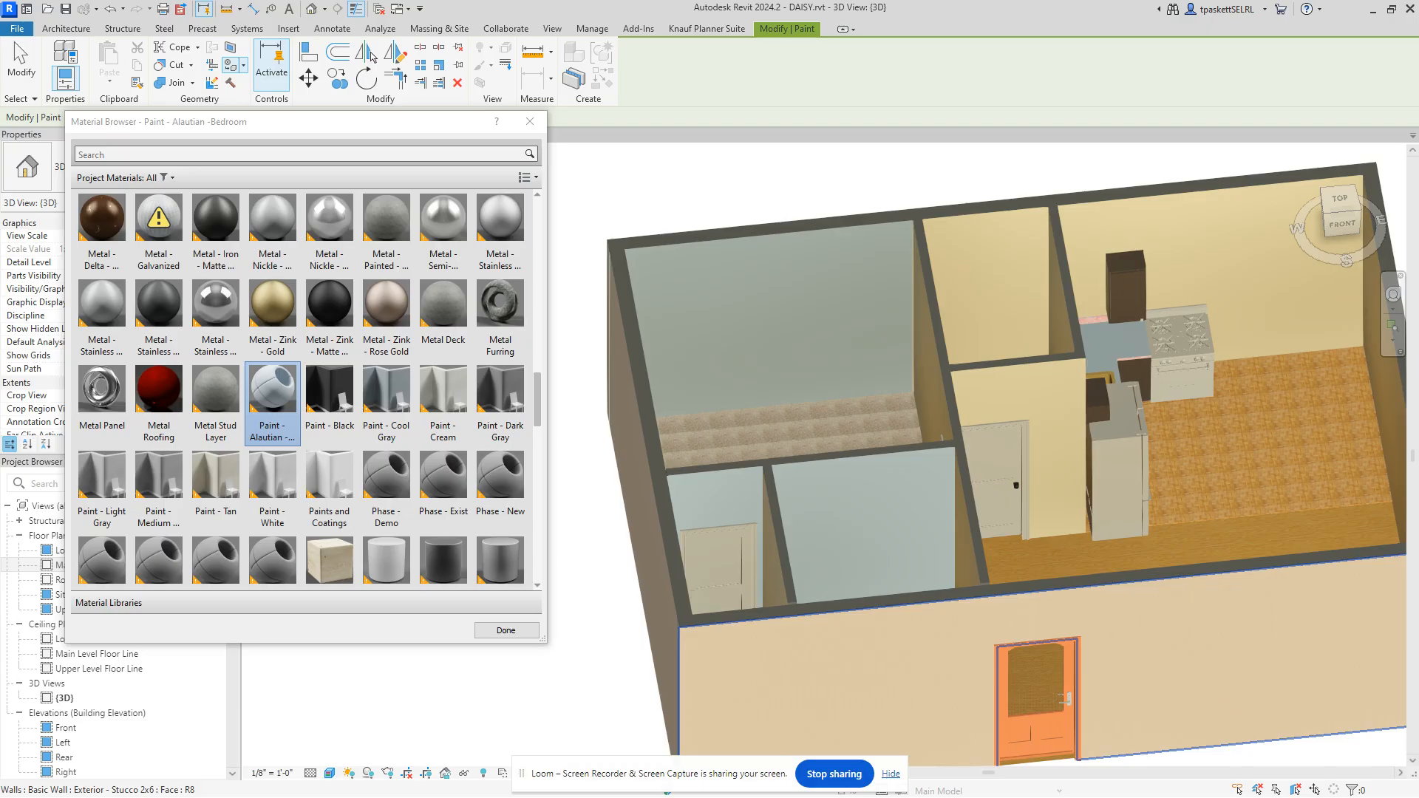
{"action": "left_click_drag", "start_coordinate": [1418, 14], "coordinate": [281, 36]}
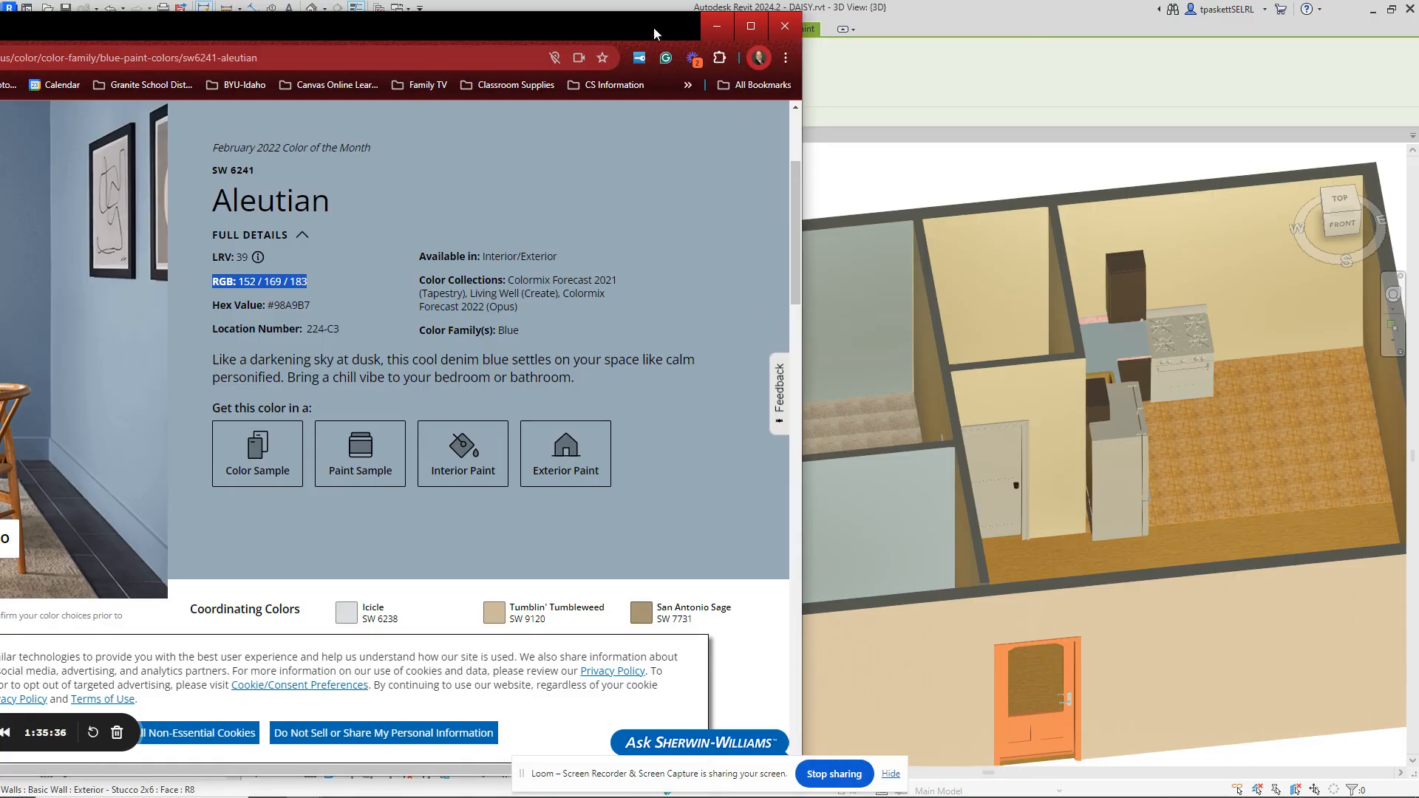
{"action": "left_click_drag", "start_coordinate": [653, 28], "coordinate": [883, 144]}
{"action": "left_click", "coordinate": [1412, 264]}
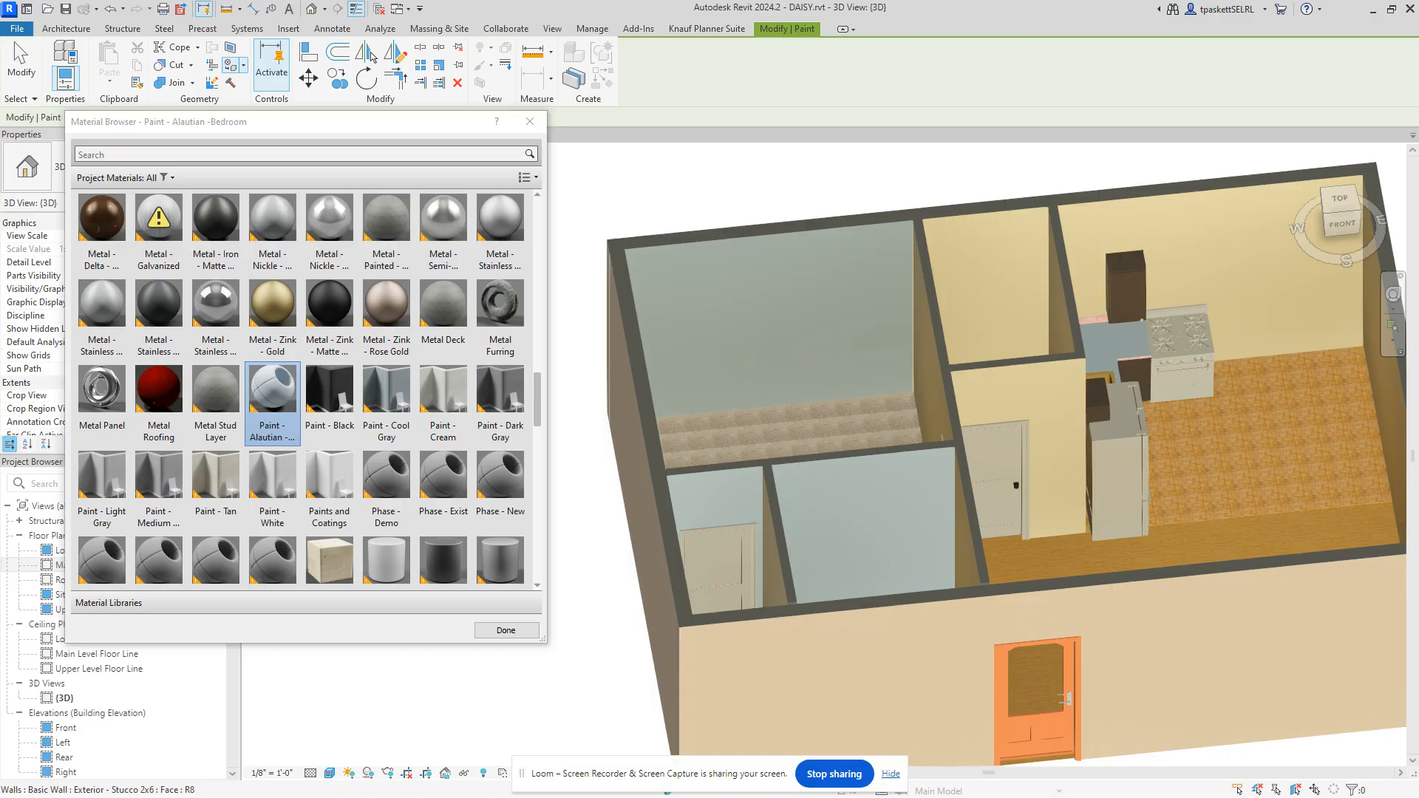
Step: Close the Material Browser and show the whole Main Level Floor Line plan zoomed out
{"action": "left_click", "coordinate": [533, 124]}
{"action": "middle_click_drag", "start_coordinate": [987, 387], "coordinate": [810, 361]}
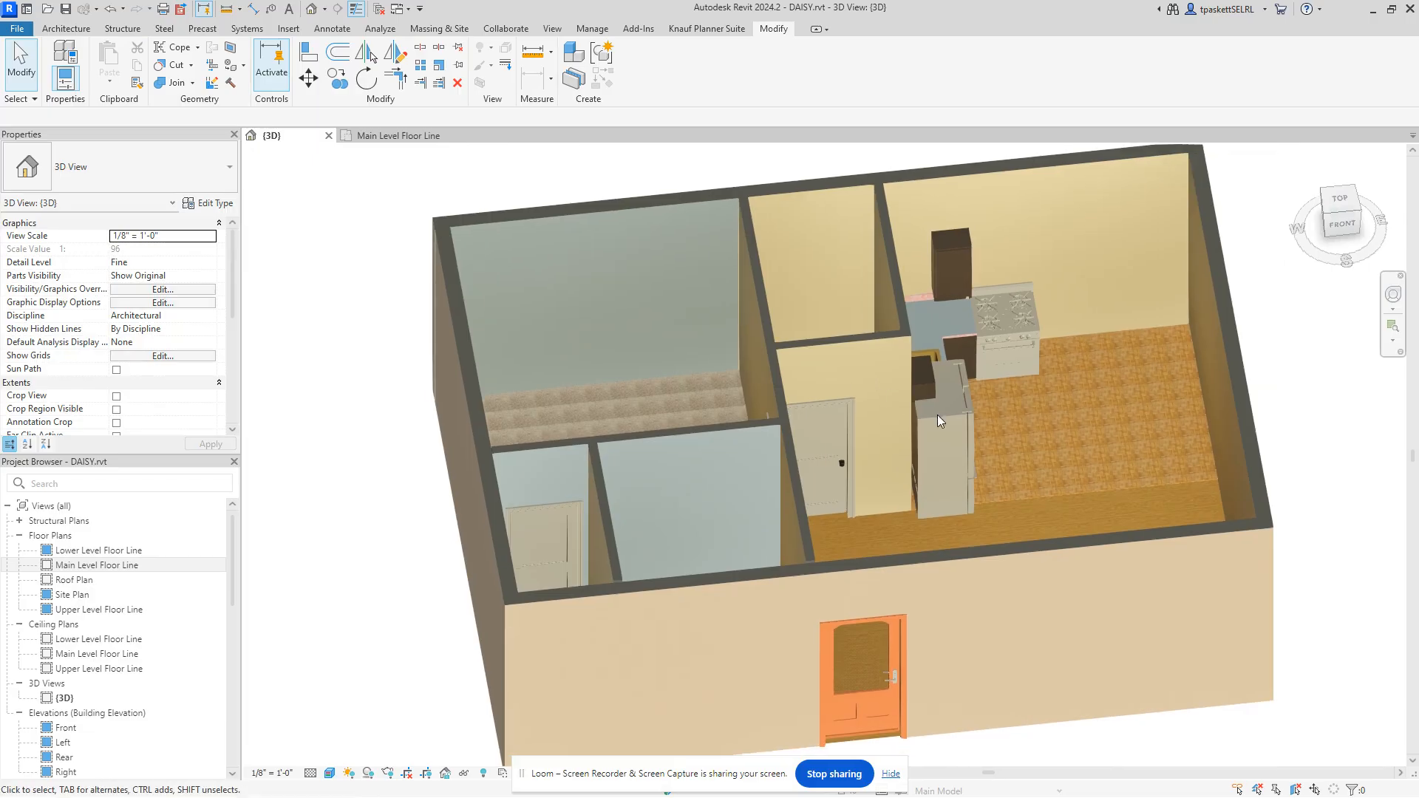
{"action": "left_click", "coordinate": [405, 136]}
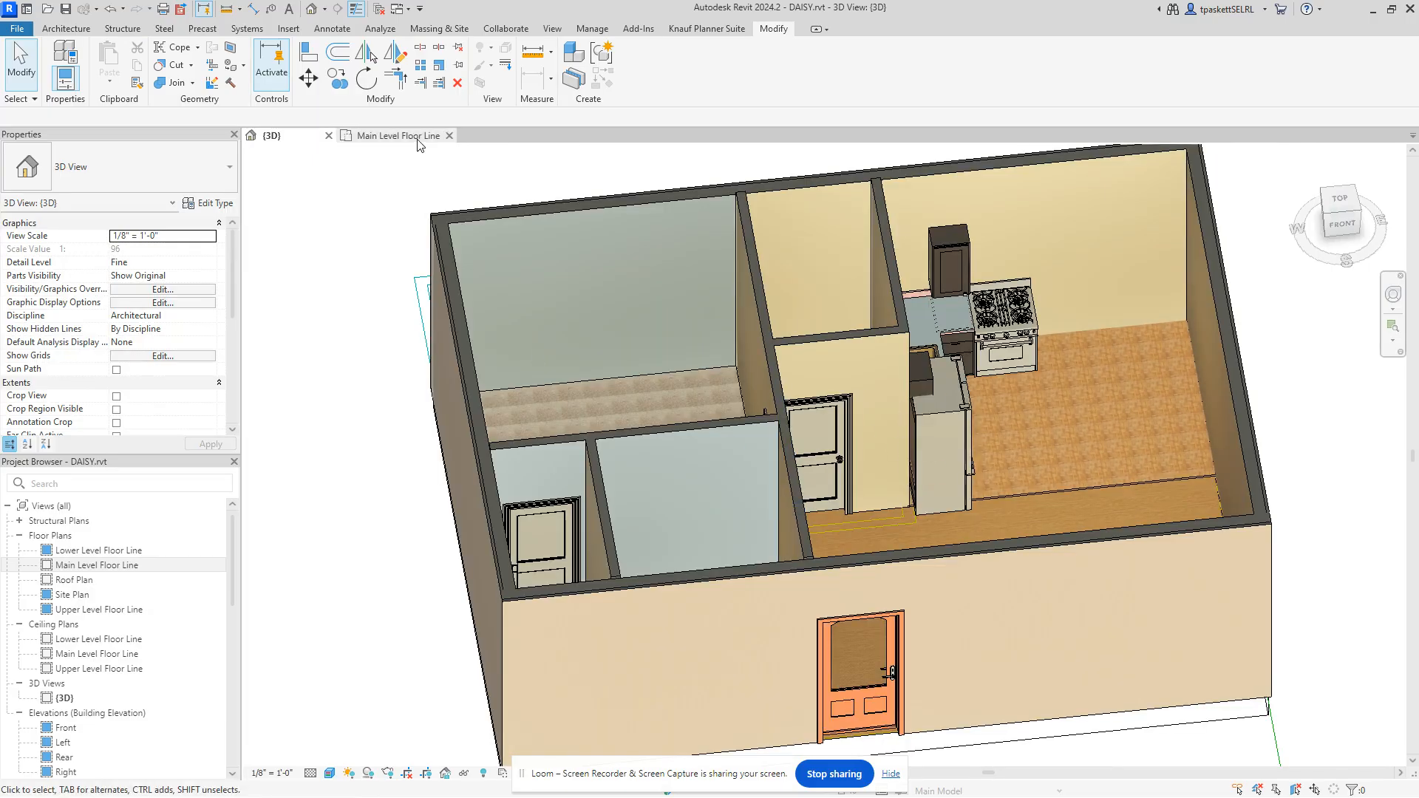
{"action": "scroll", "coordinate": [961, 414], "scroll_direction": "down", "scroll_amount": 4}
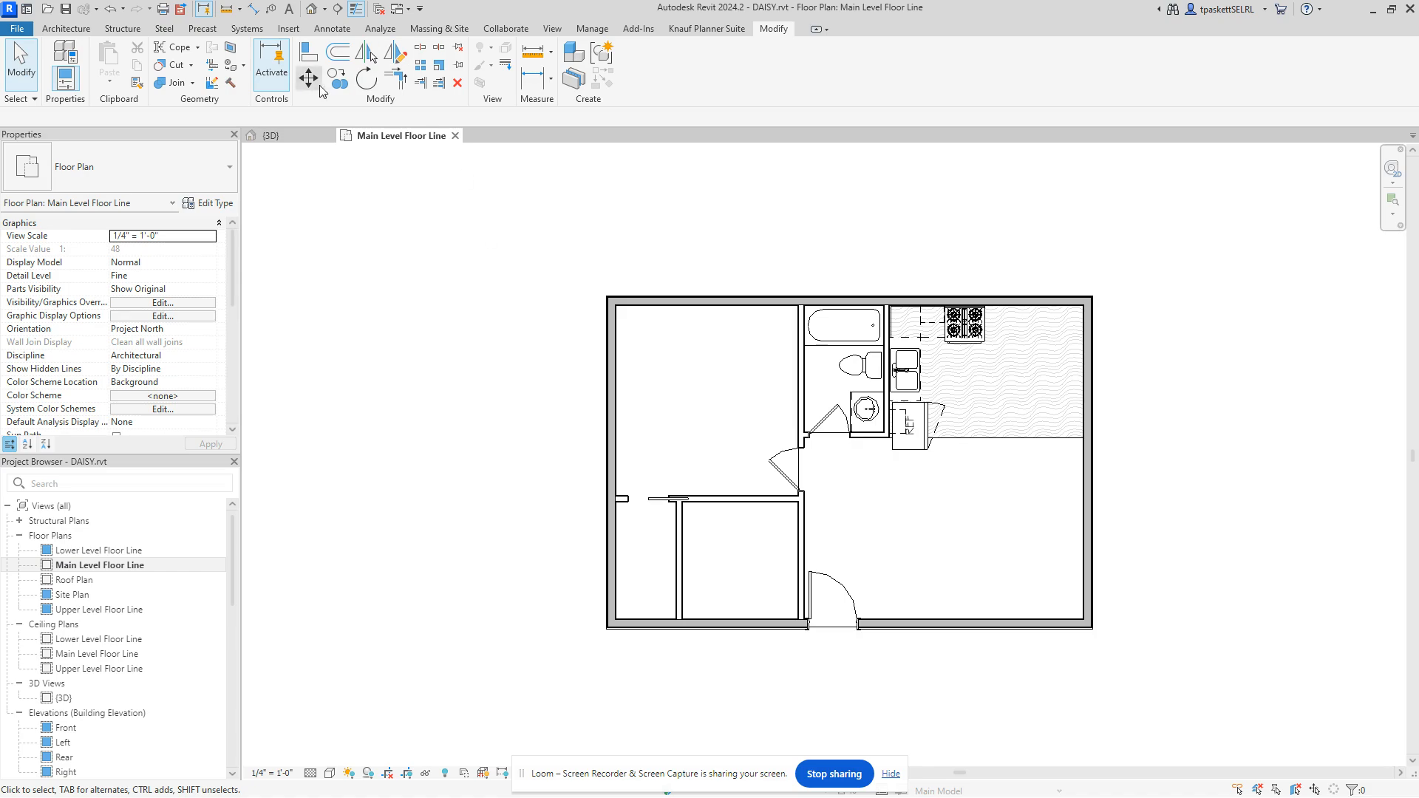
Step: Start a perspective Camera from the 3D View menu and place its eye in the kitchen
{"action": "left_click", "coordinate": [550, 28]}
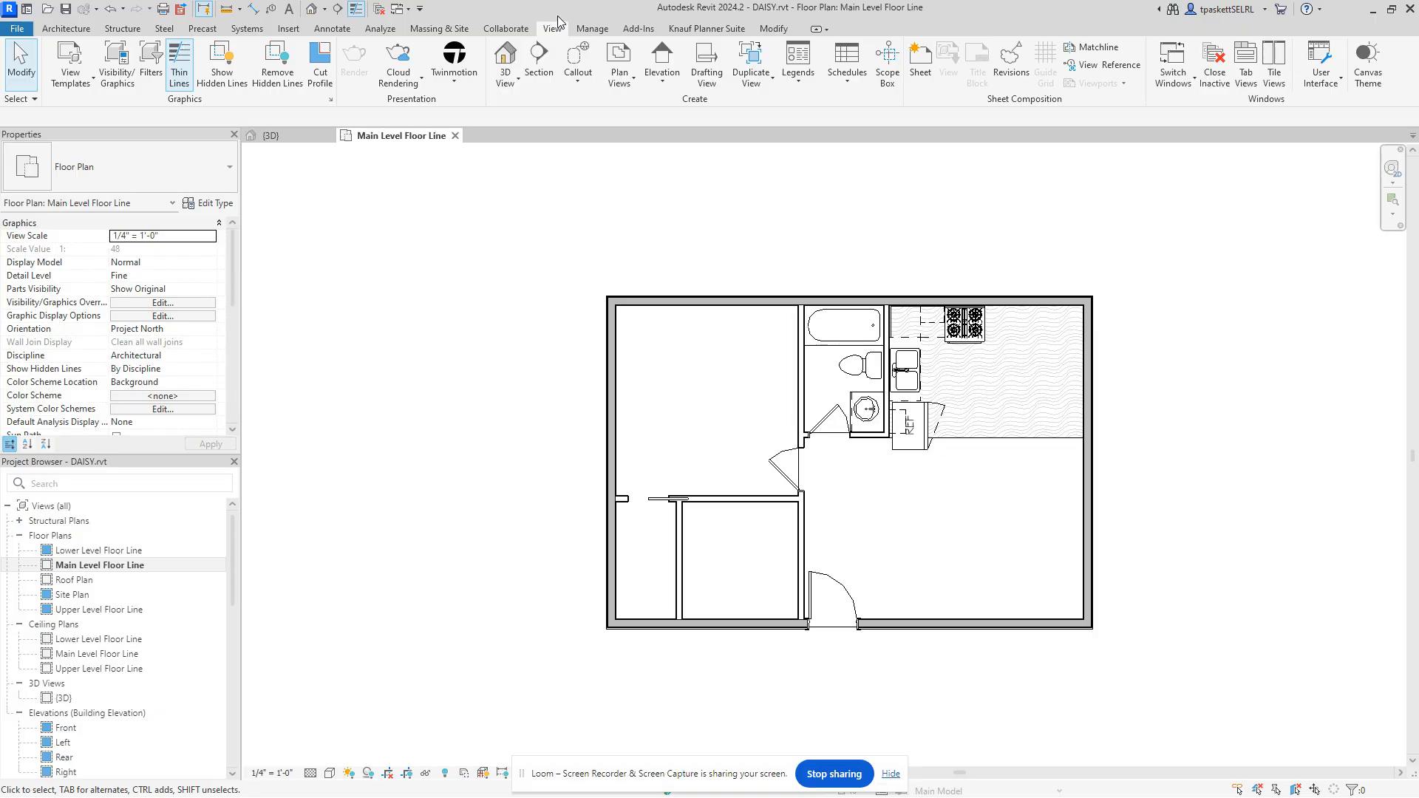
{"action": "left_click", "coordinate": [518, 81]}
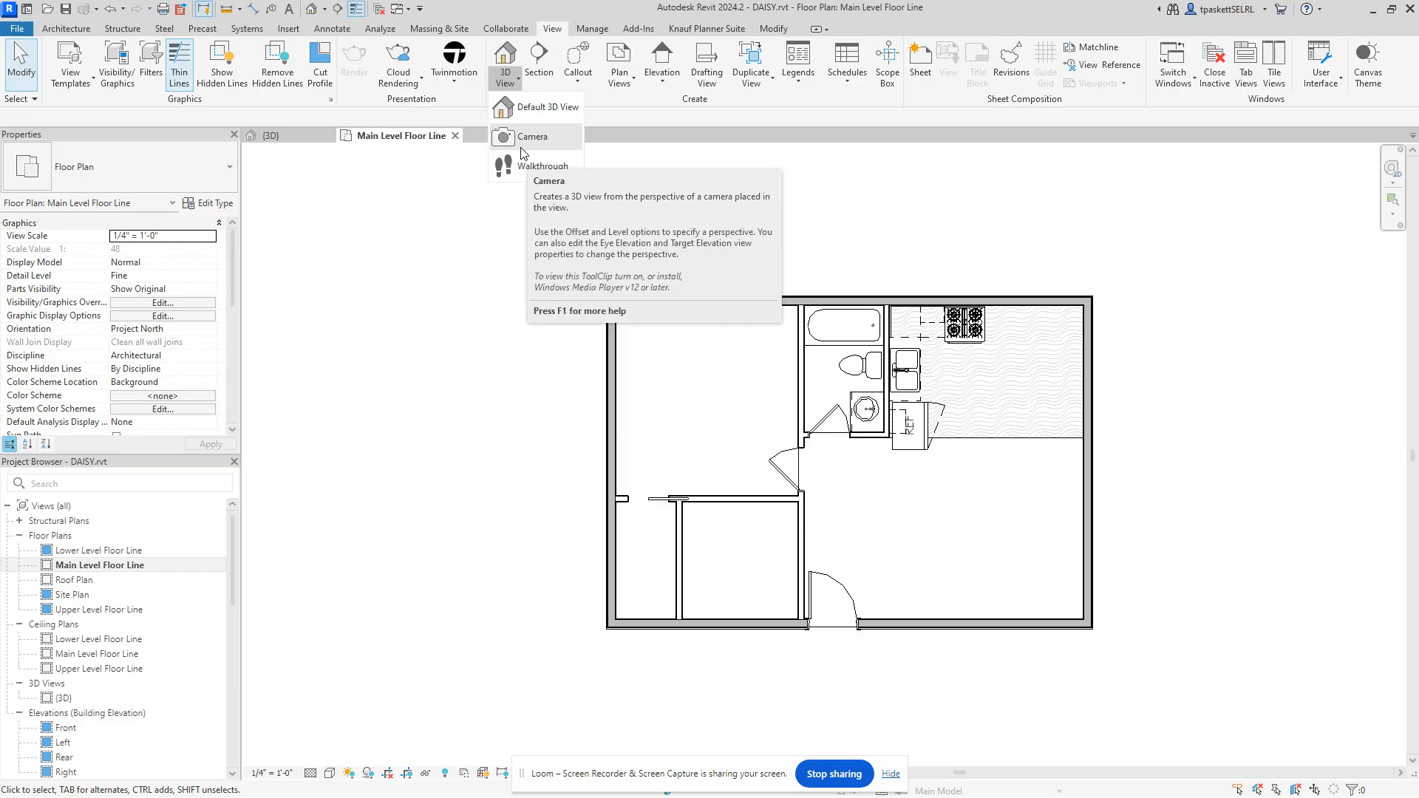
{"action": "left_click", "coordinate": [523, 148]}
{"action": "left_click", "coordinate": [958, 474]}
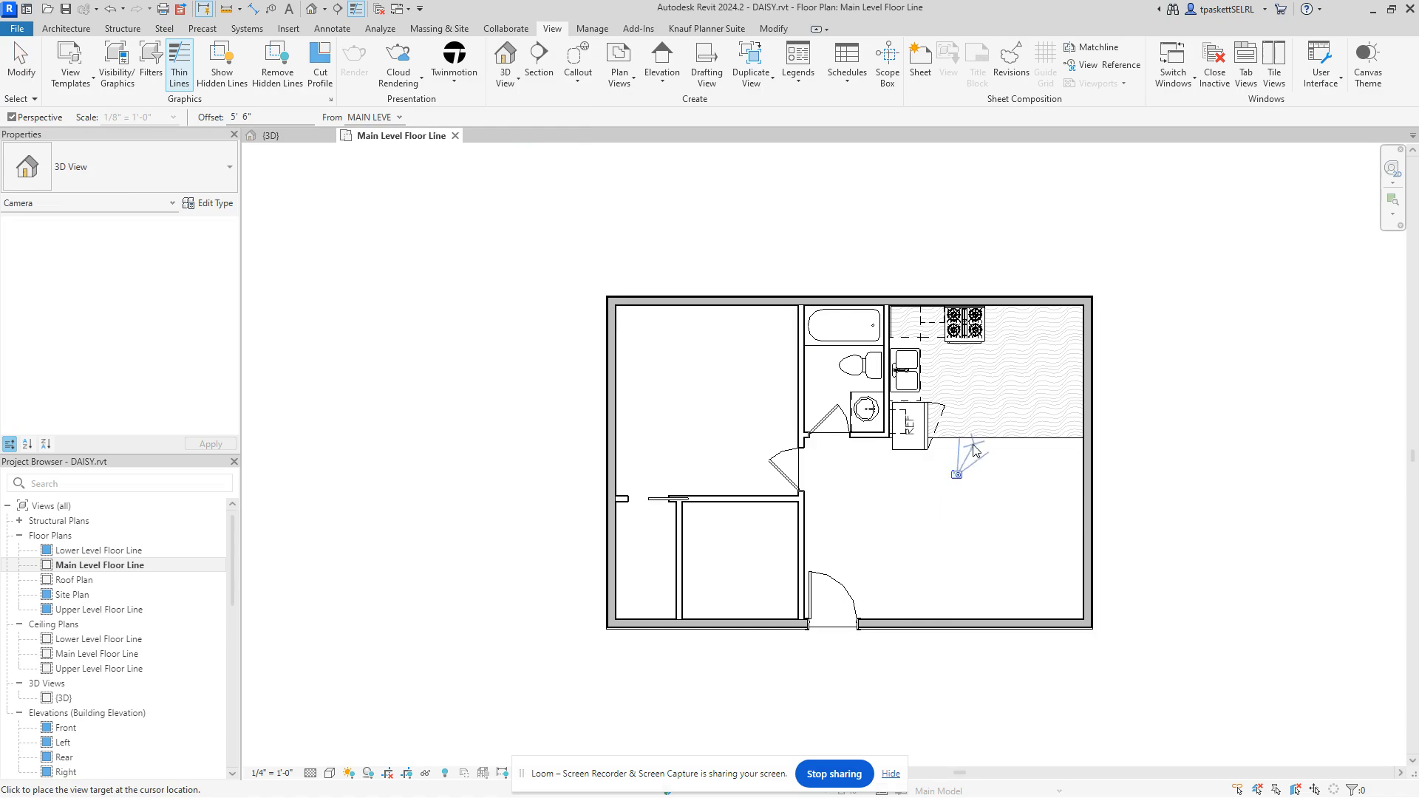
Step: Aim the camera at the stove to create 3D View 1, widening its frame left, right and down
{"action": "left_click", "coordinate": [942, 324]}
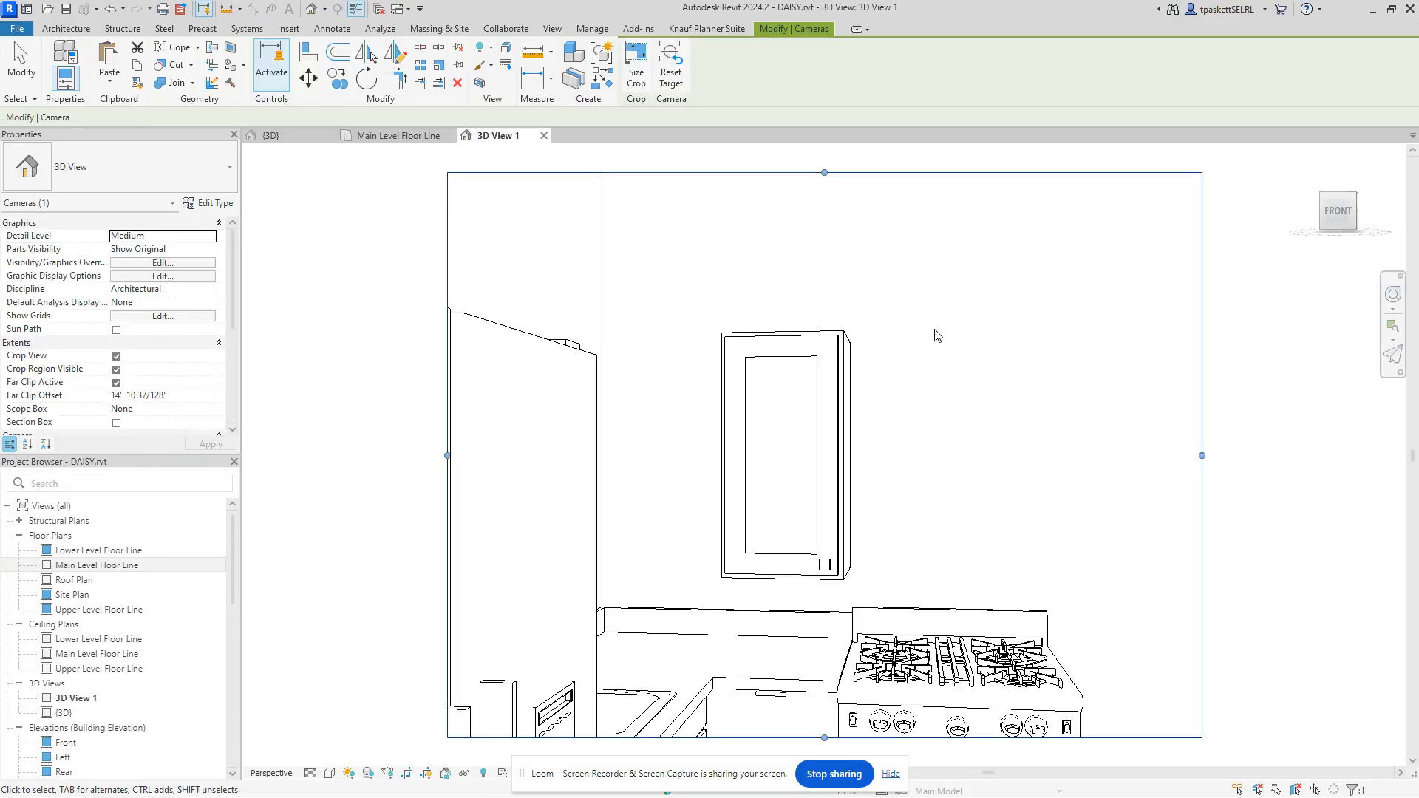
{"action": "left_click_drag", "start_coordinate": [997, 419], "coordinate": [1191, 419]}
{"action": "left_click_drag", "start_coordinate": [671, 419], "coordinate": [490, 419]}
{"action": "left_click_drag", "start_coordinate": [855, 546], "coordinate": [840, 674]}
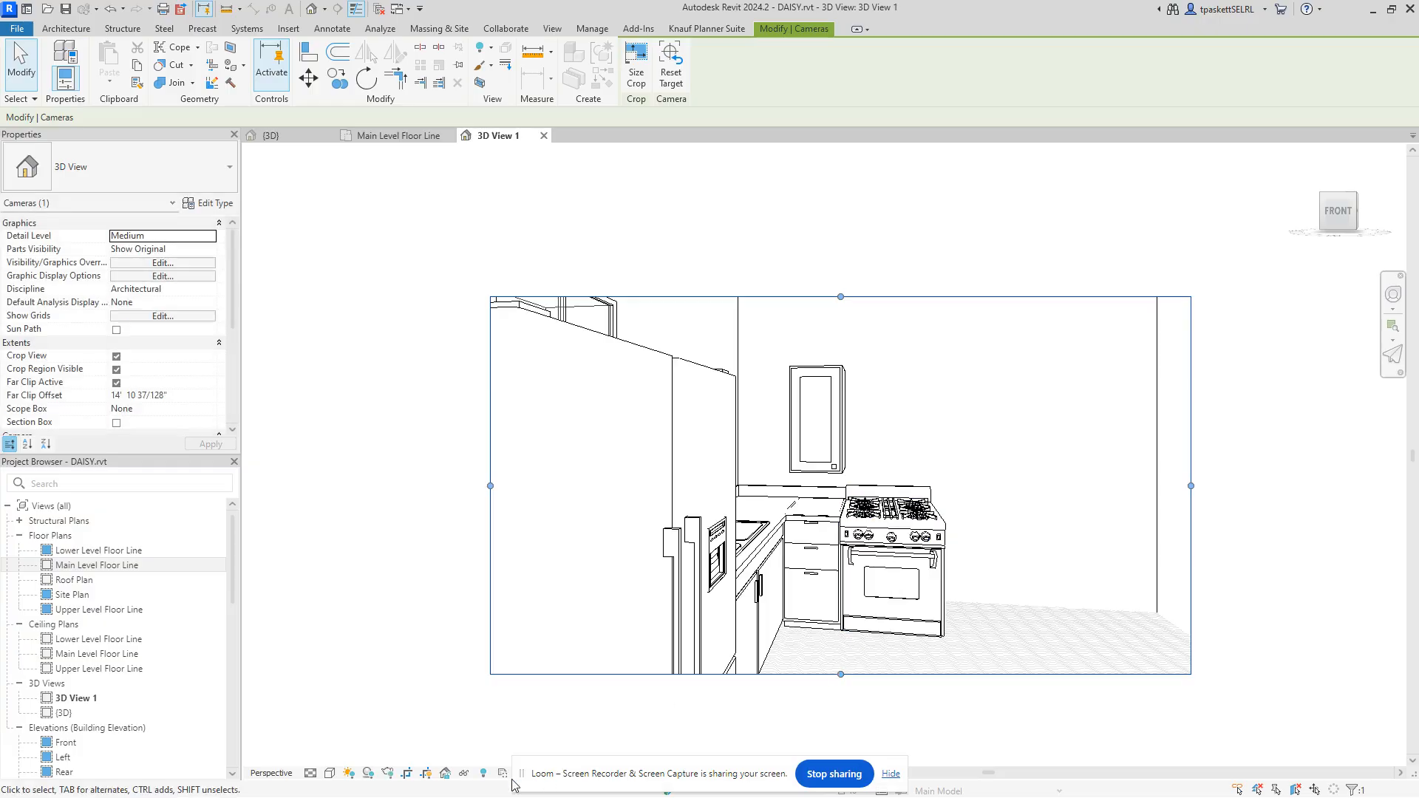
Step: Set the view's visual style to Realistic and raise the top of the camera frame
{"action": "left_click", "coordinate": [330, 773]}
{"action": "left_click", "coordinate": [377, 757]}
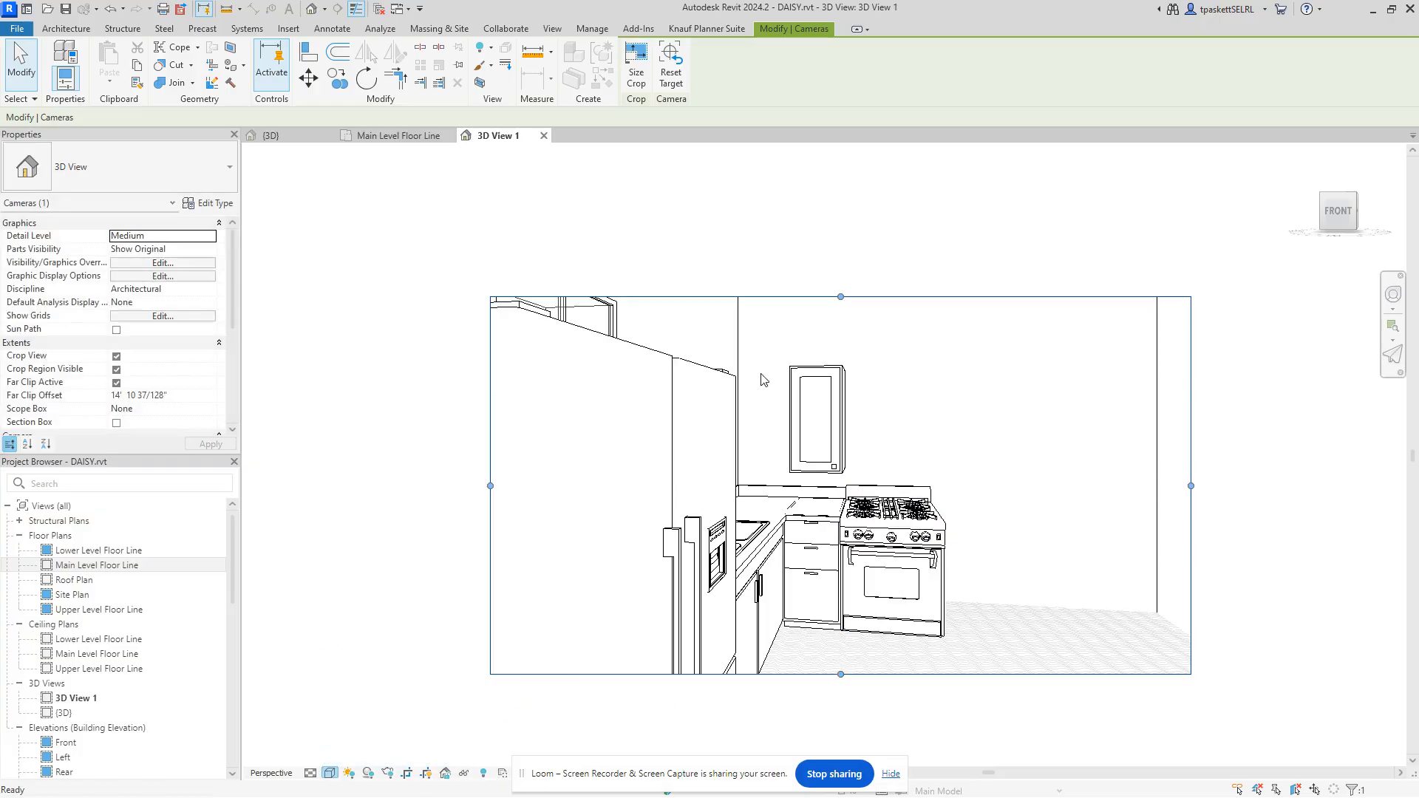
{"action": "left_click_drag", "start_coordinate": [840, 296], "coordinate": [839, 257]}
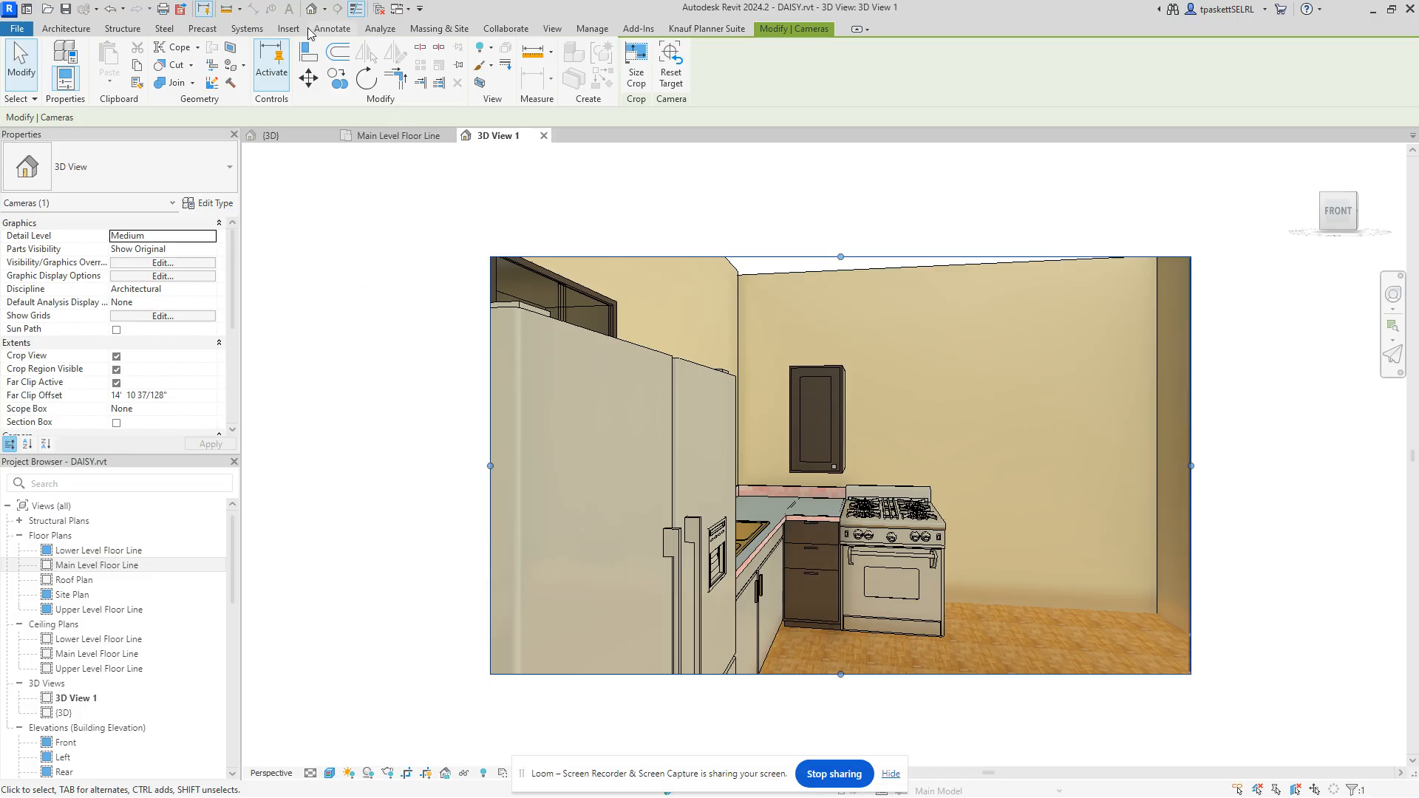
Step: Launch Render in Cloud from the View tab's Cloud Rendering menu
{"action": "left_click", "coordinate": [553, 29]}
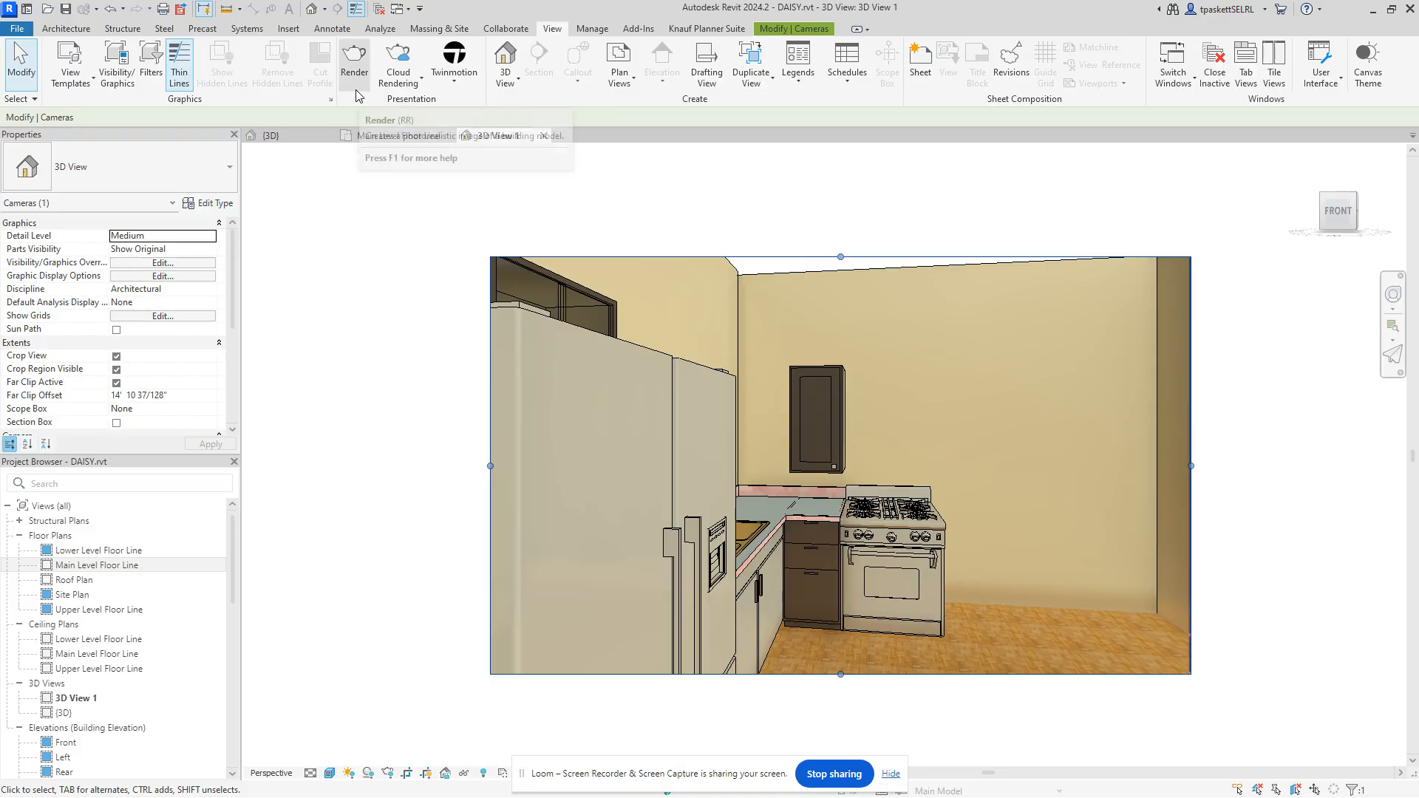
{"action": "left_click", "coordinate": [400, 63]}
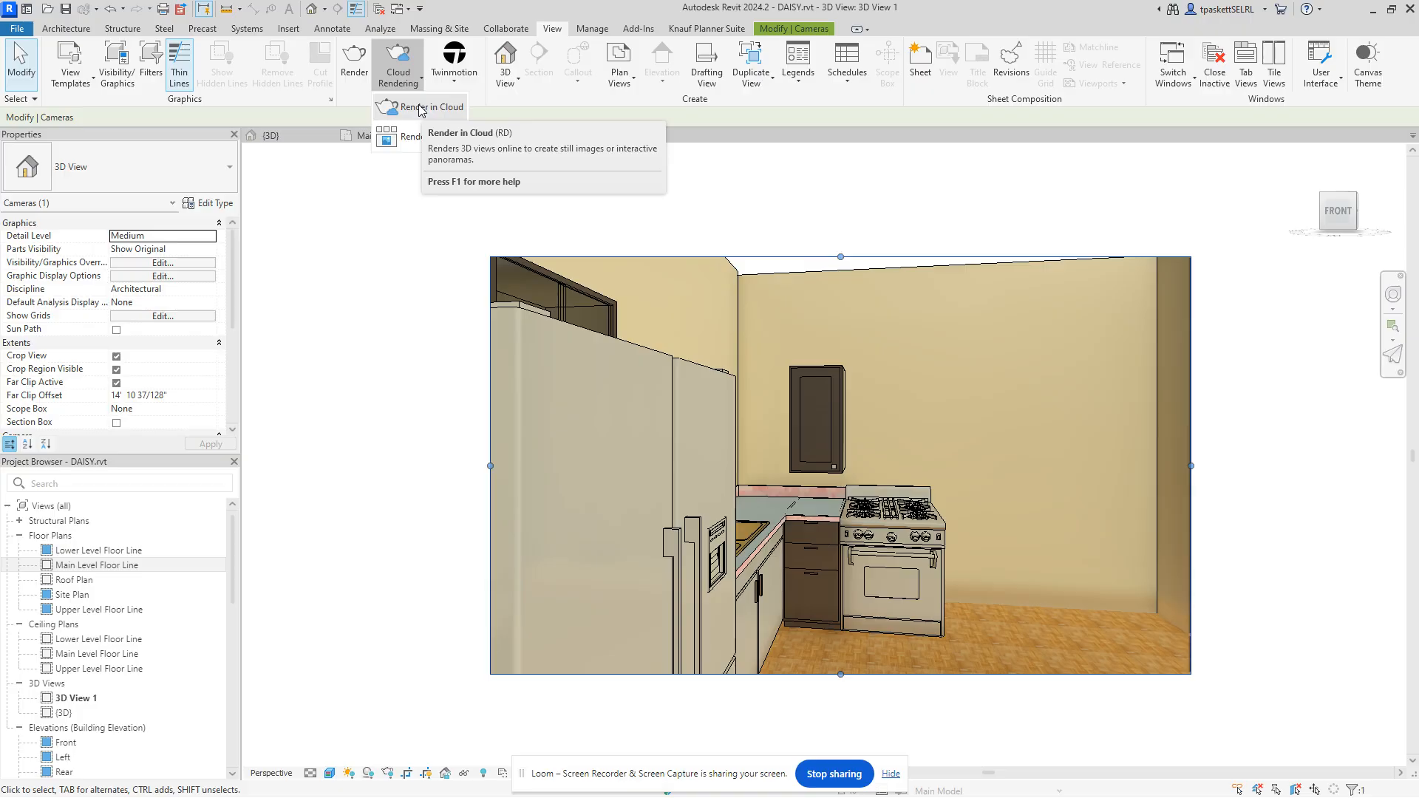
{"action": "left_click", "coordinate": [422, 108]}
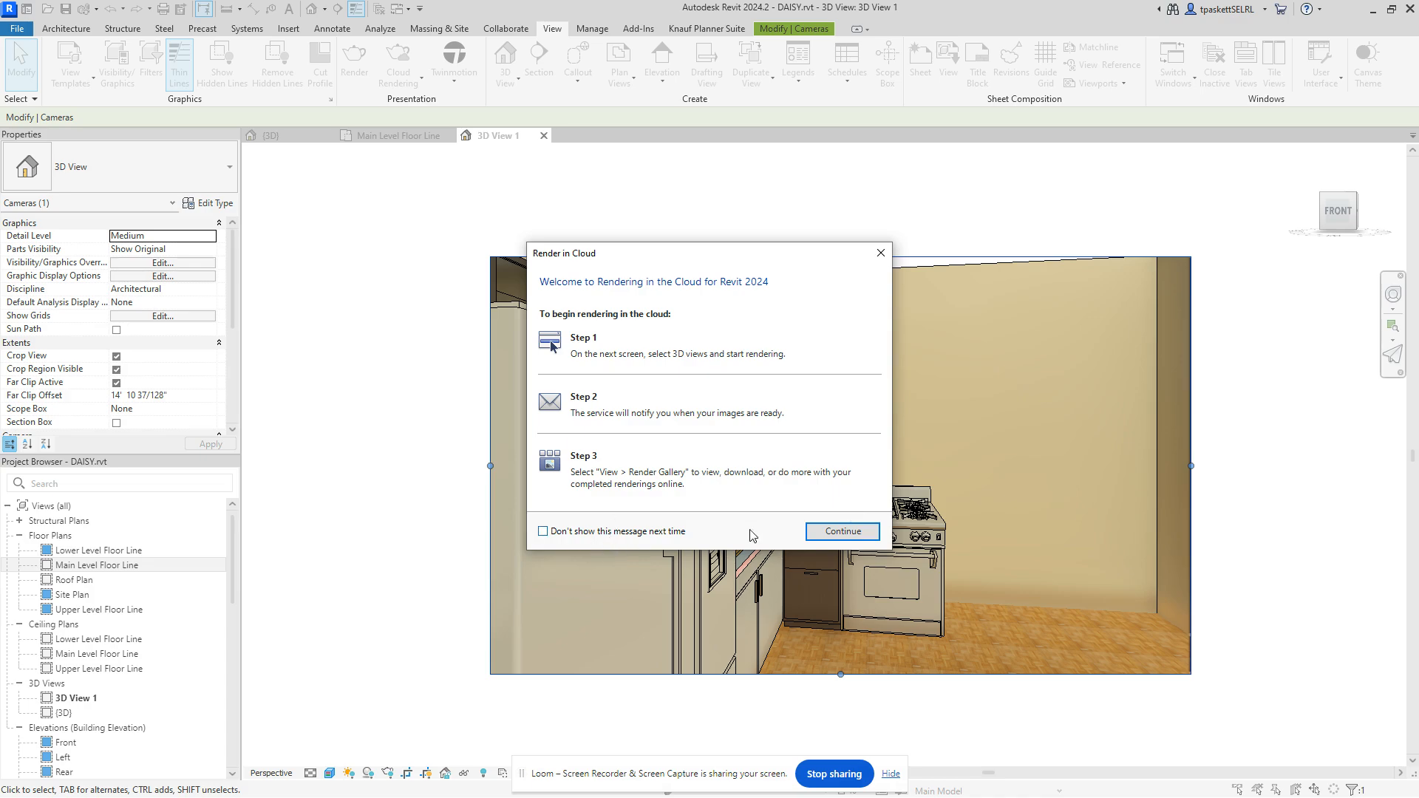
Step: Preview the cloud render settings, close them, deselect the camera and dismiss the account menu
{"action": "left_click", "coordinate": [825, 533]}
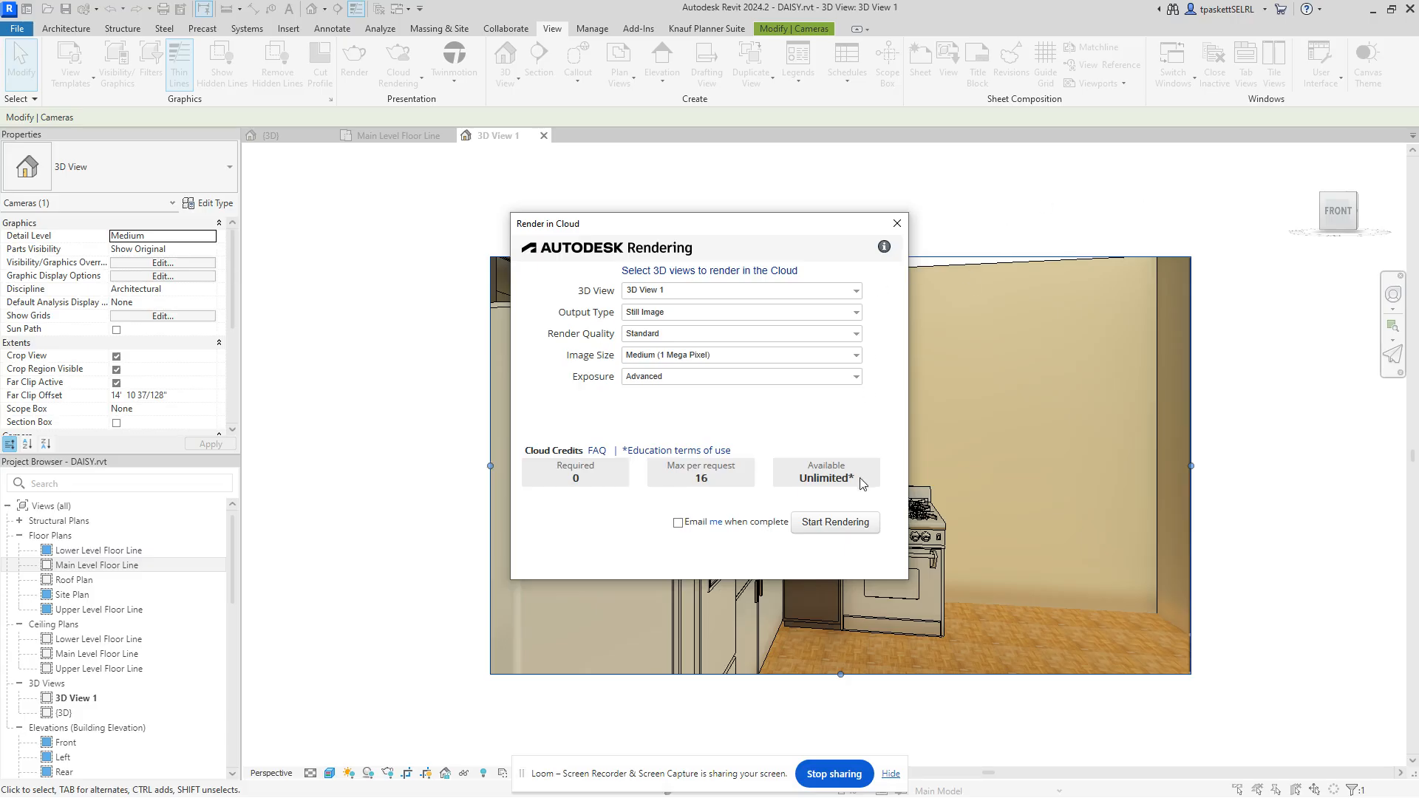
{"action": "left_click", "coordinate": [897, 224]}
{"action": "key", "text": "Escape"}
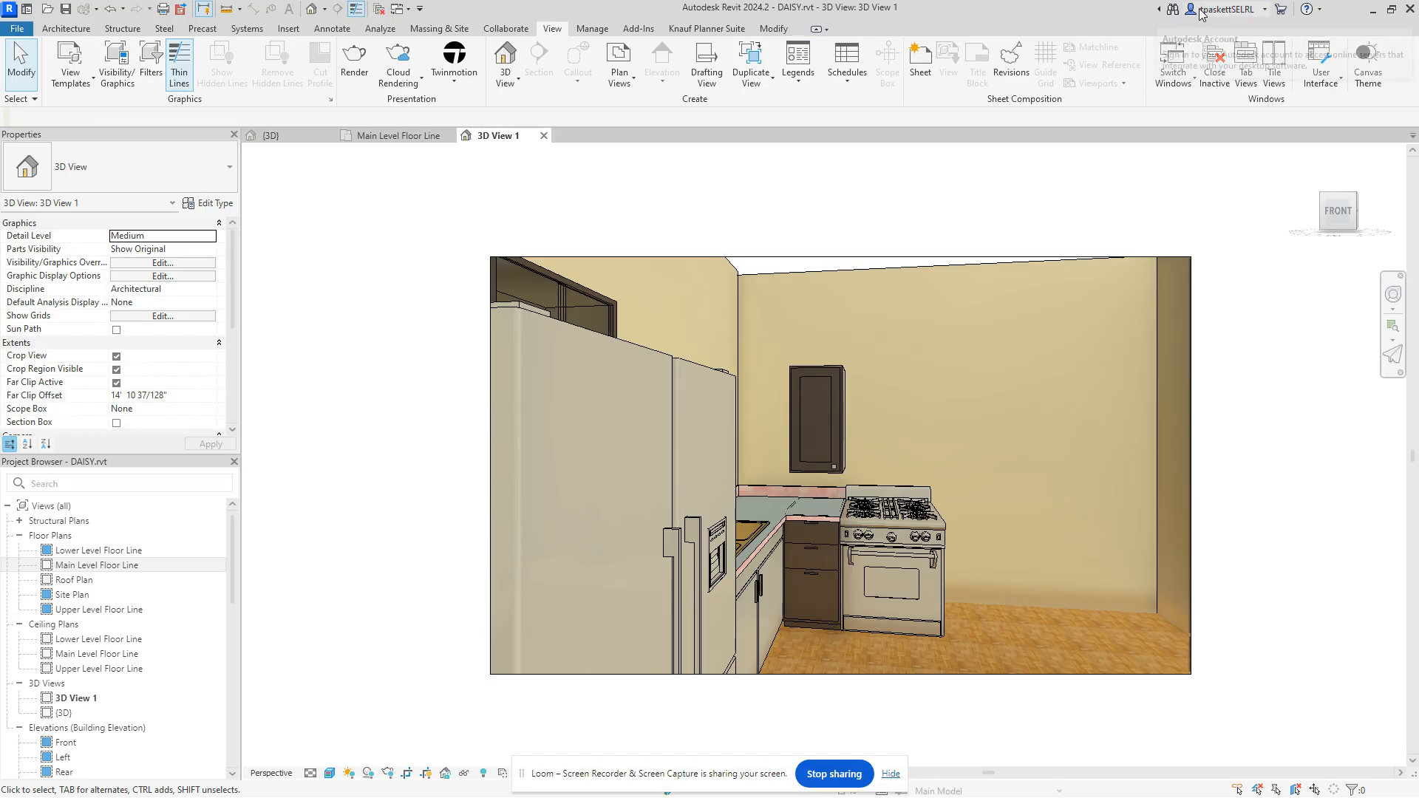
{"action": "left_click", "coordinate": [1199, 10]}
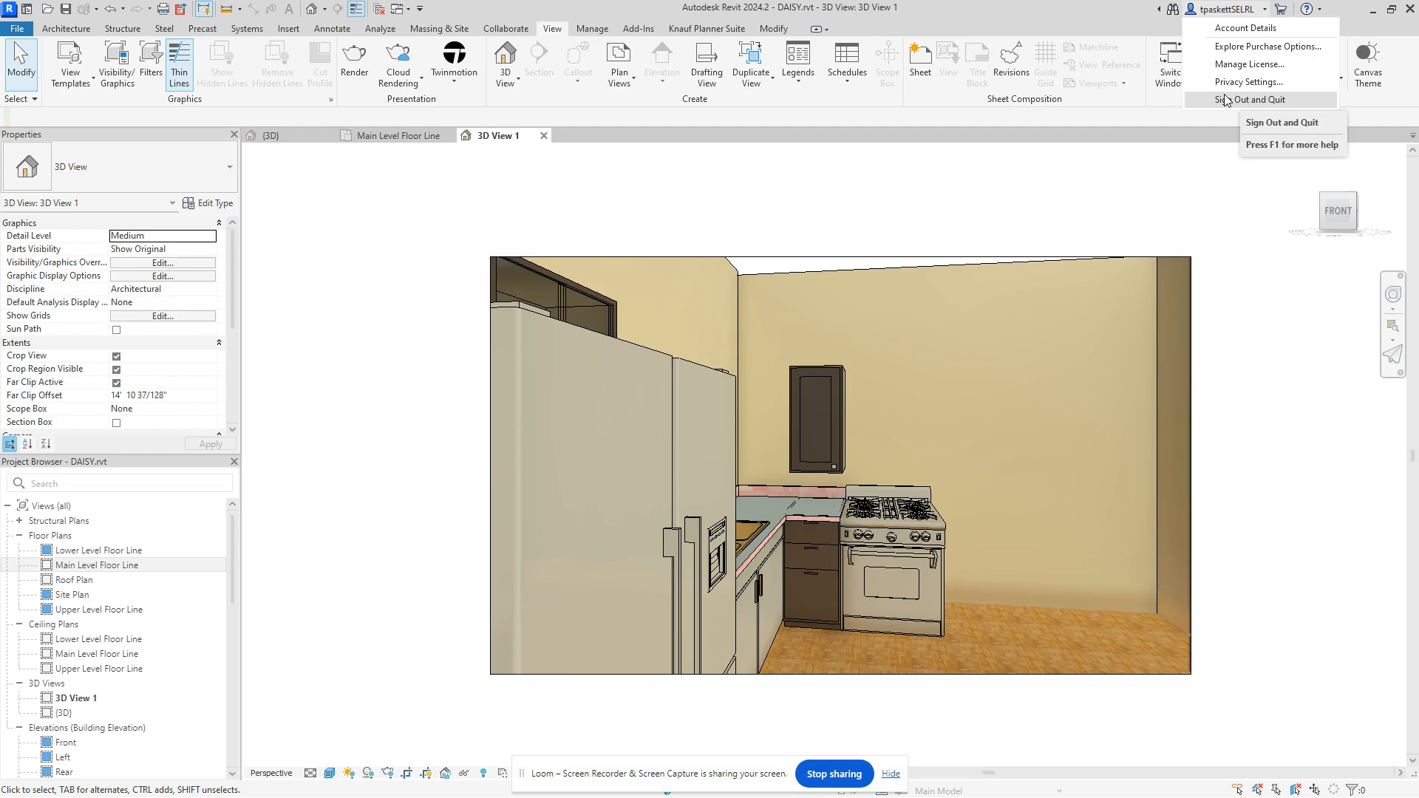
{"action": "left_click", "coordinate": [1135, 157]}
Step: Submit 3D View 1 as a 1024 px Standard stereo panorama with Advanced exposure
{"action": "left_click", "coordinate": [403, 72]}
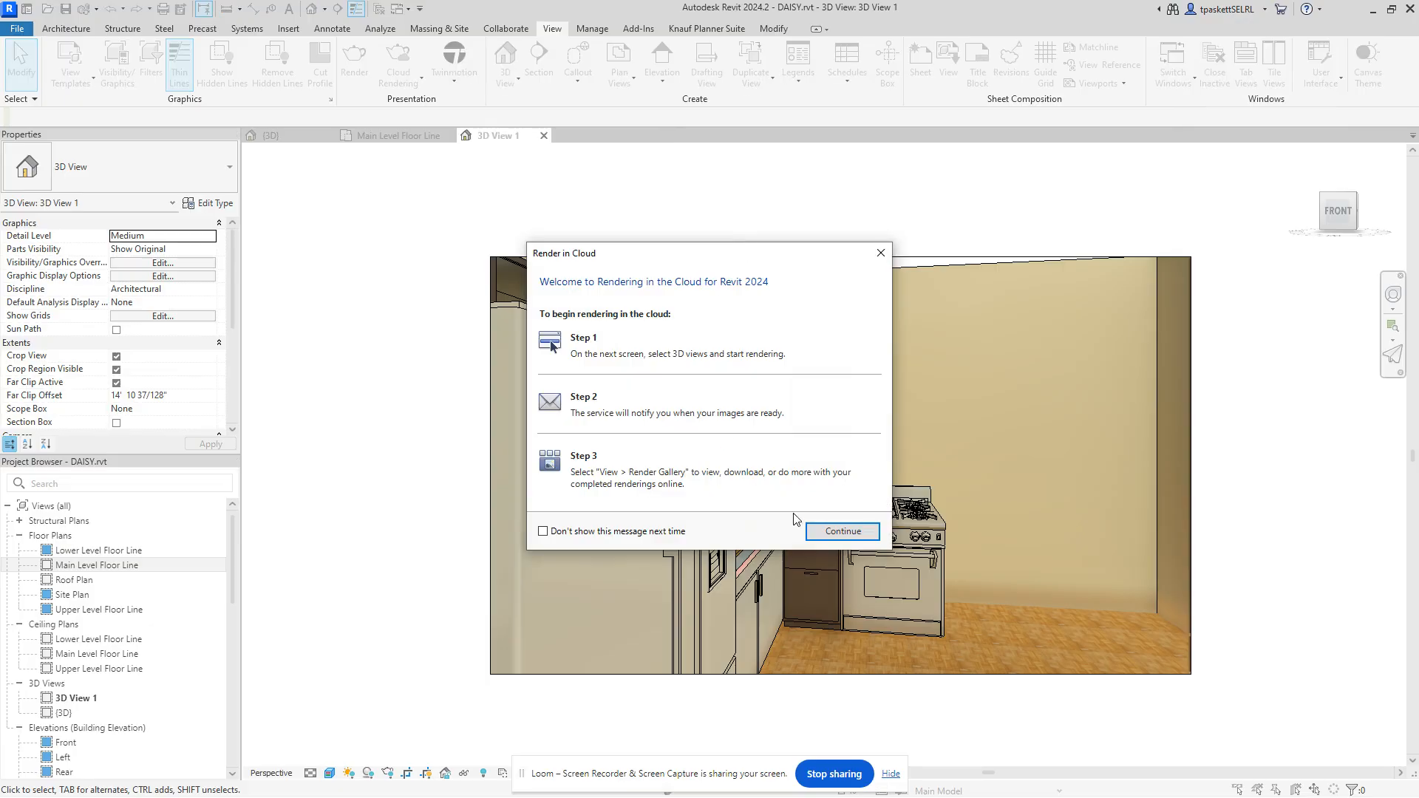
{"action": "left_click", "coordinate": [824, 530]}
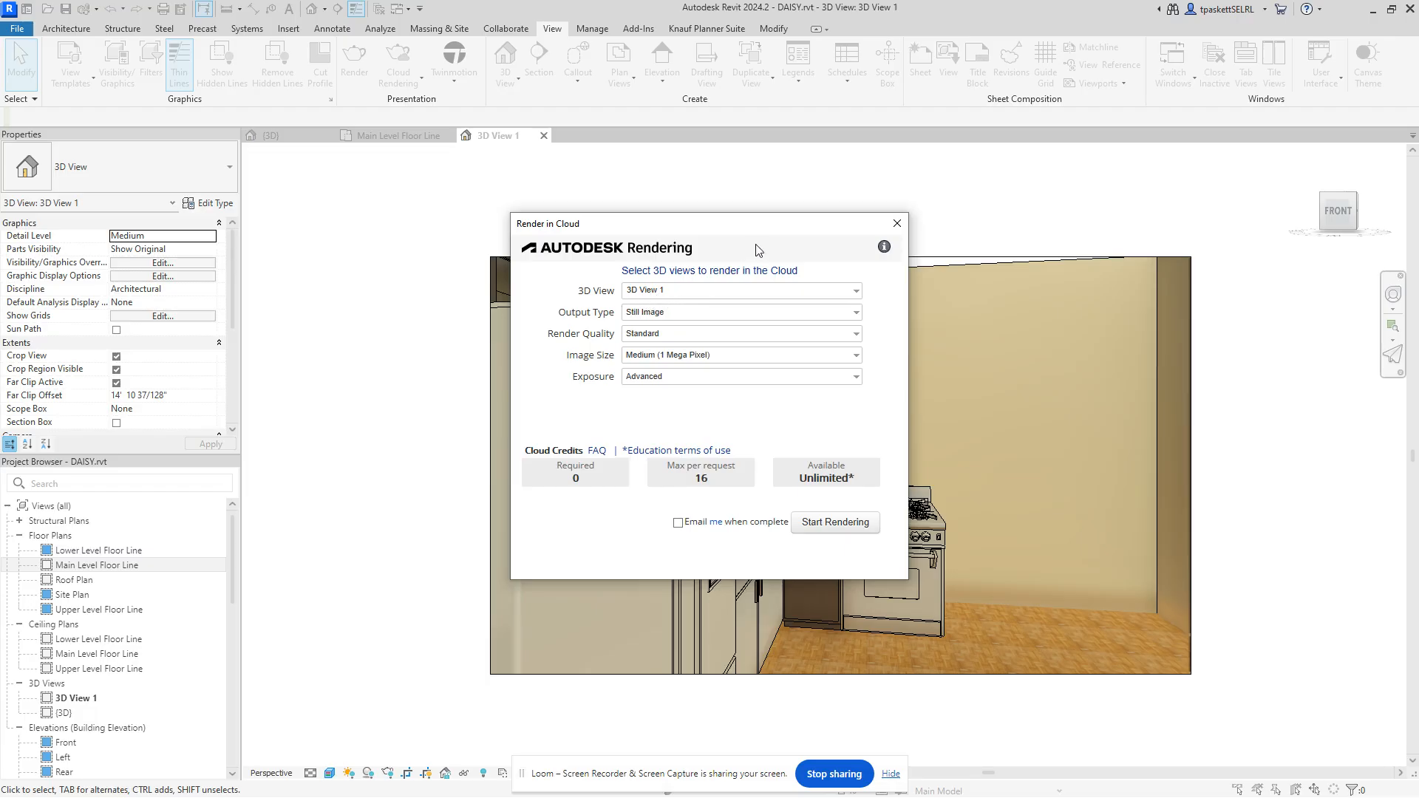
{"action": "left_click_drag", "start_coordinate": [769, 225], "coordinate": [592, 203]}
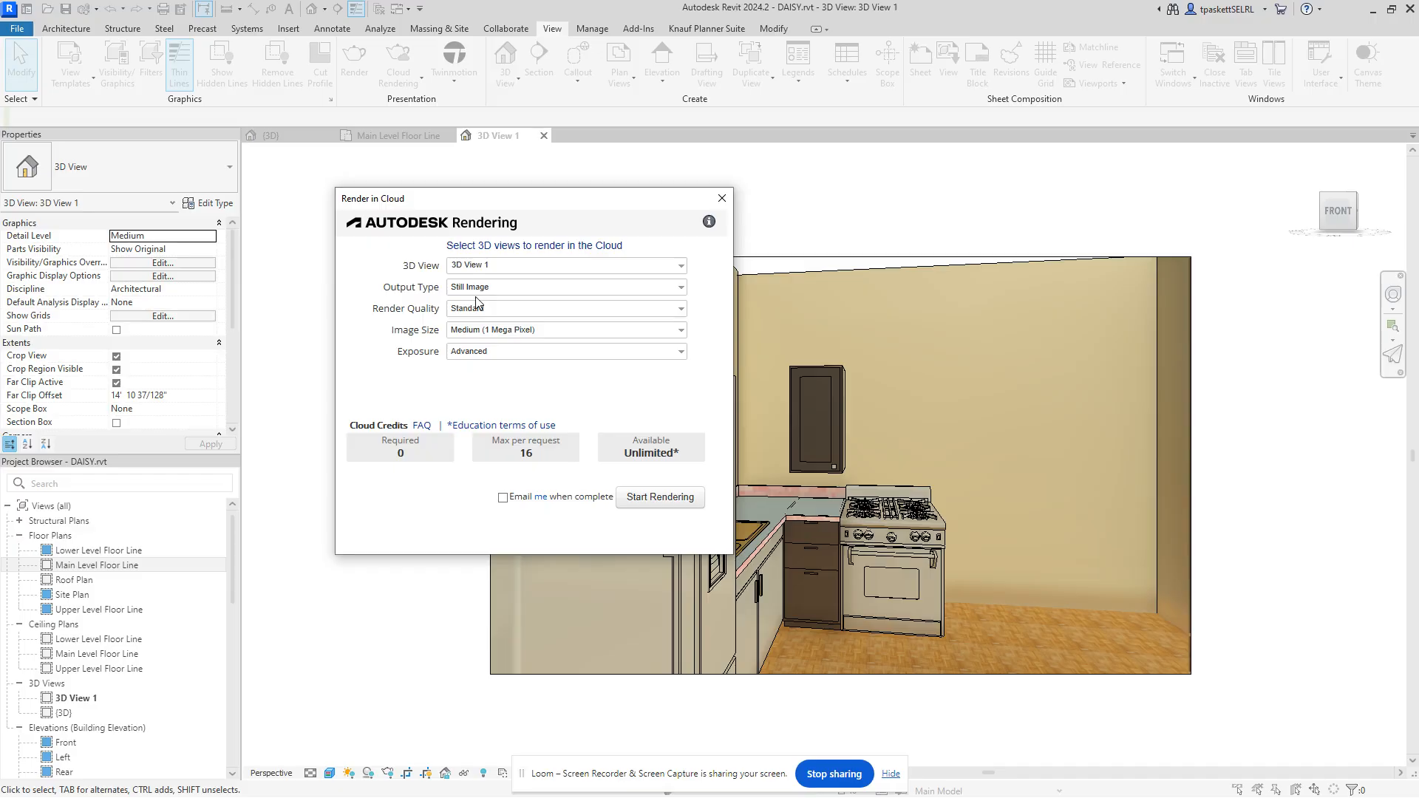
{"action": "left_click", "coordinate": [682, 288]}
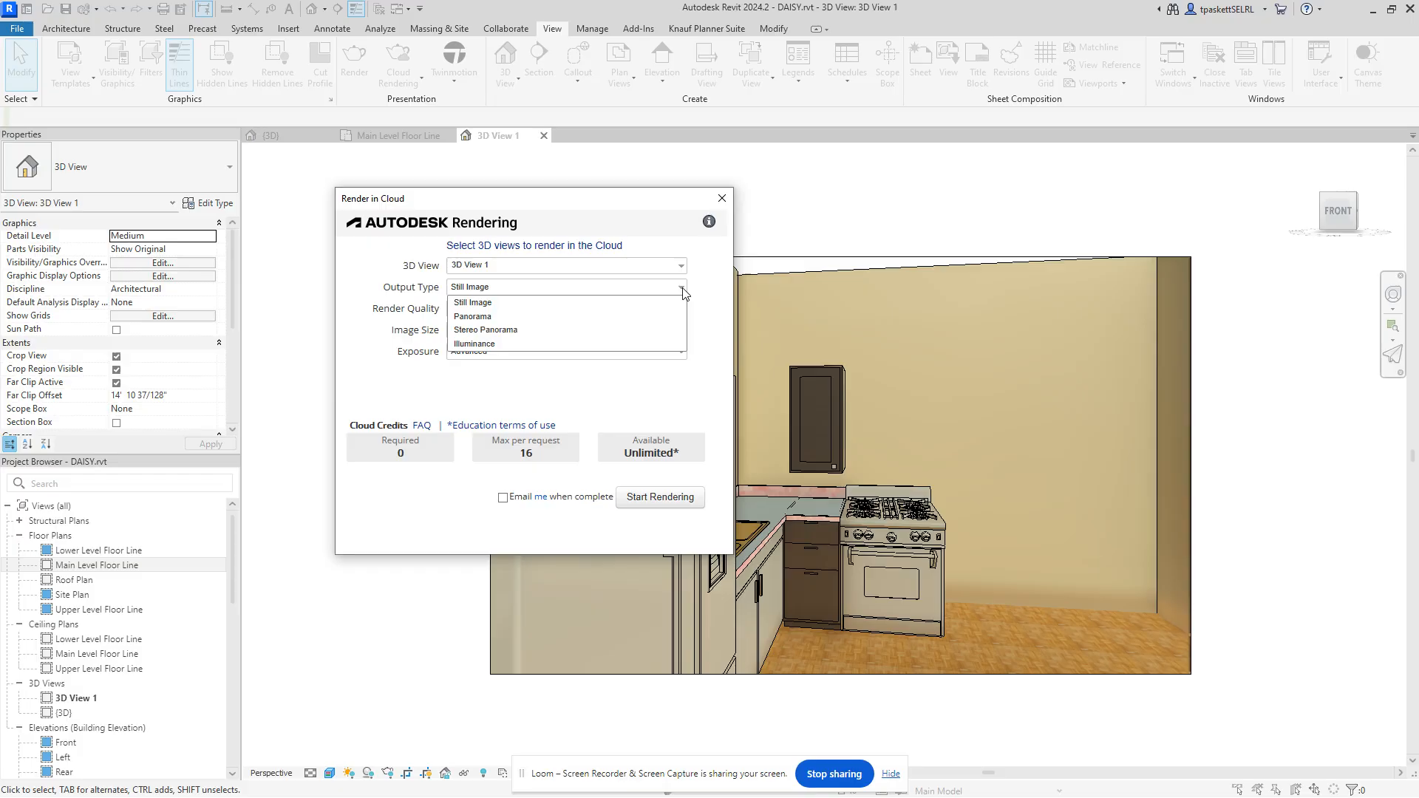
{"action": "left_click", "coordinate": [499, 334]}
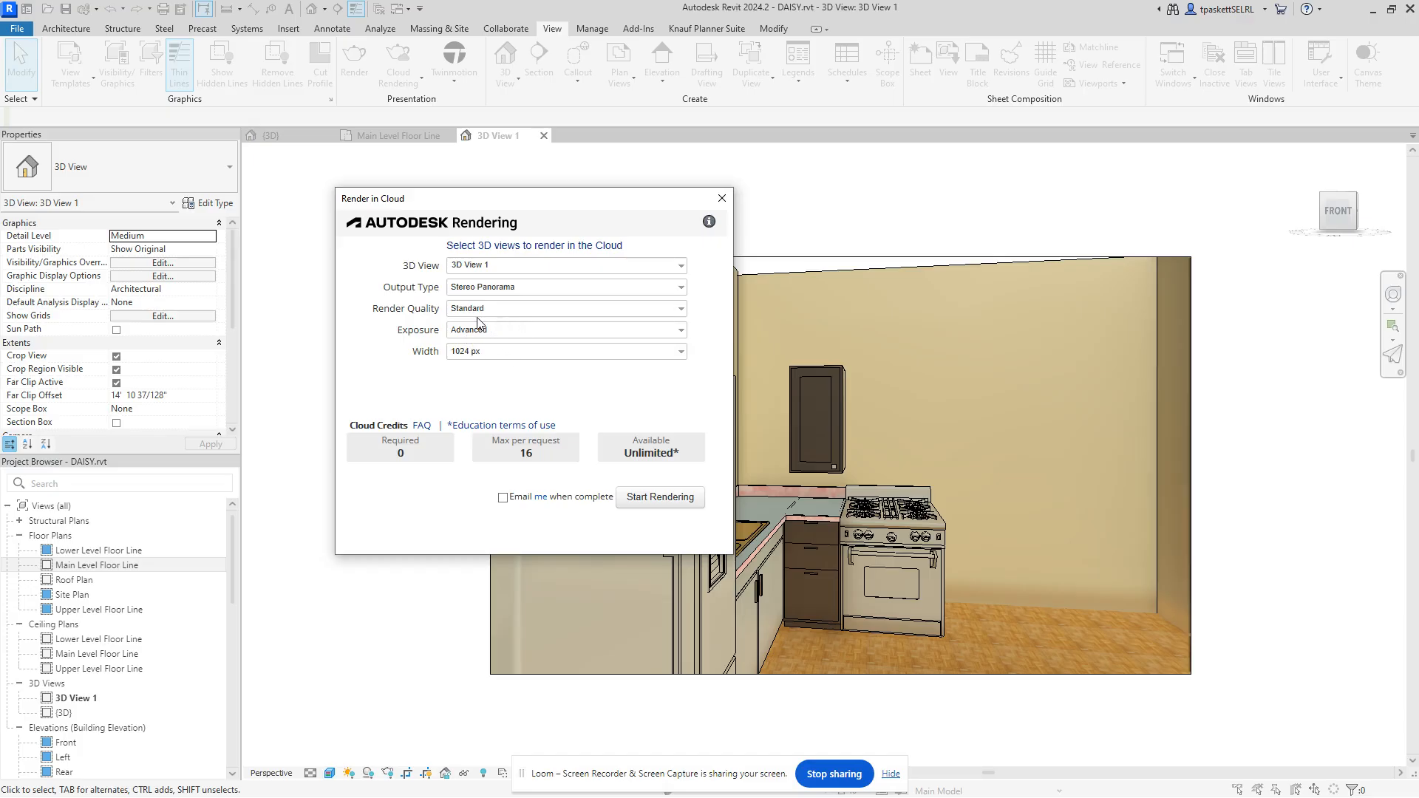
{"action": "left_click", "coordinate": [674, 505]}
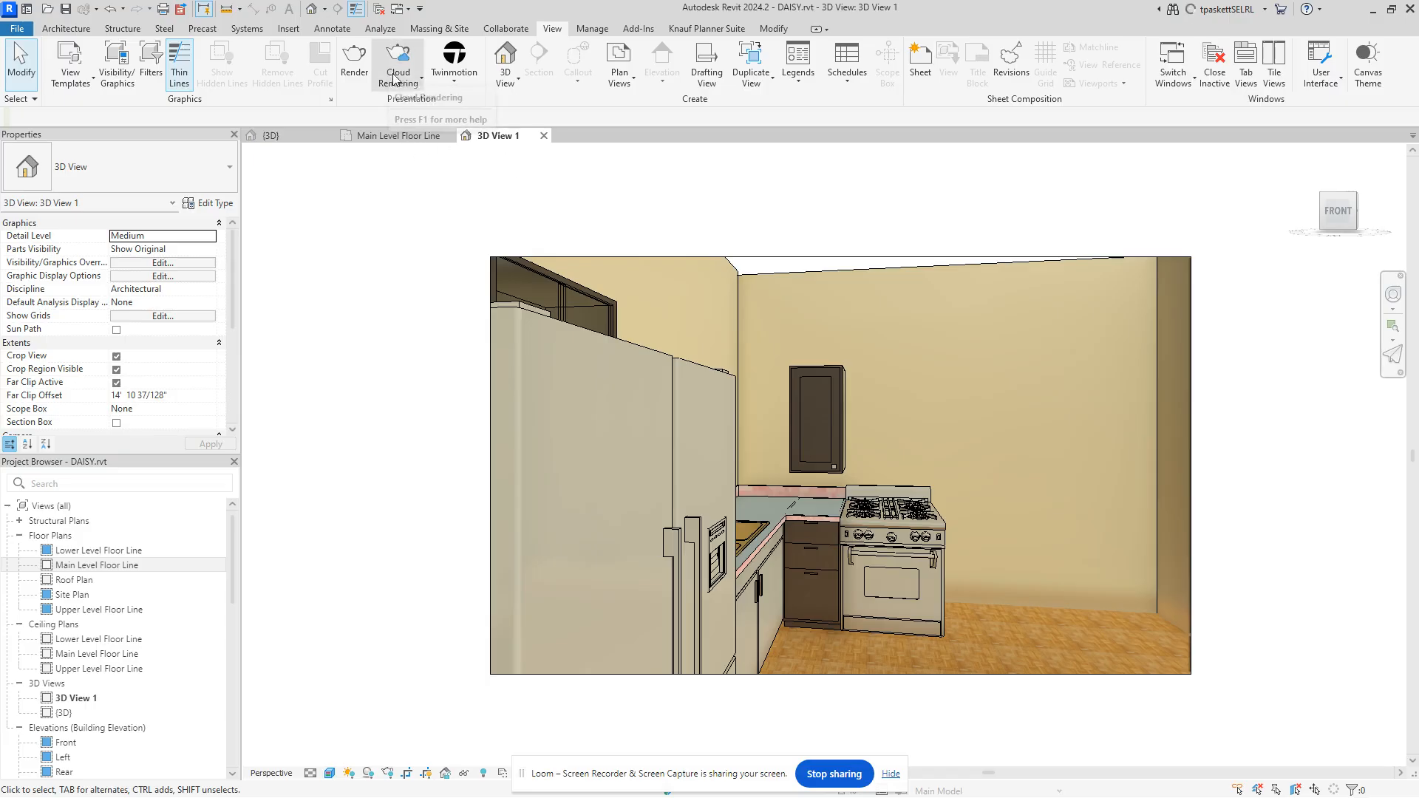
Step: Open the Render Gallery in the browser and position its window over the Revit view
{"action": "left_click", "coordinate": [420, 79]}
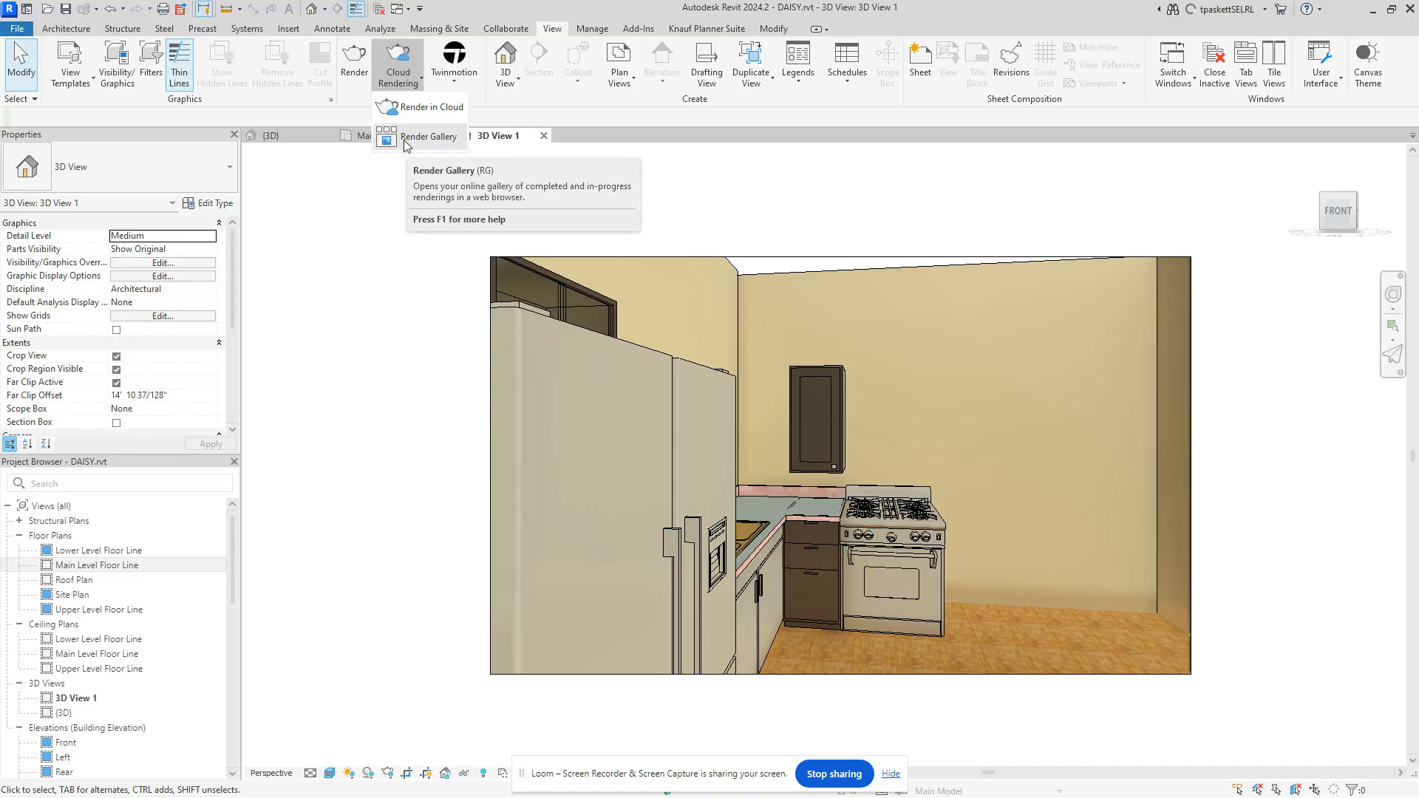
{"action": "left_click", "coordinate": [404, 139]}
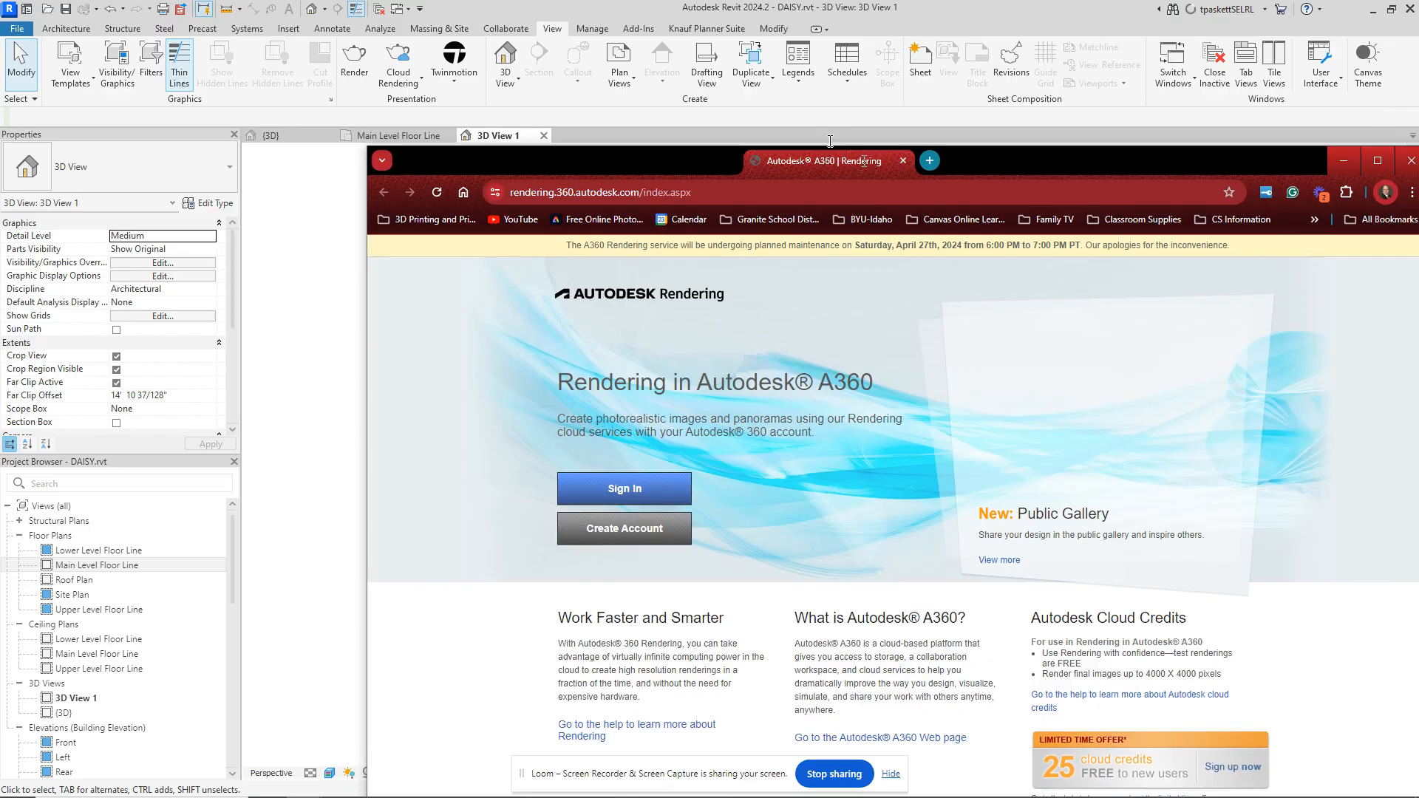
{"action": "left_click_drag", "start_coordinate": [863, 160], "coordinate": [680, 42]}
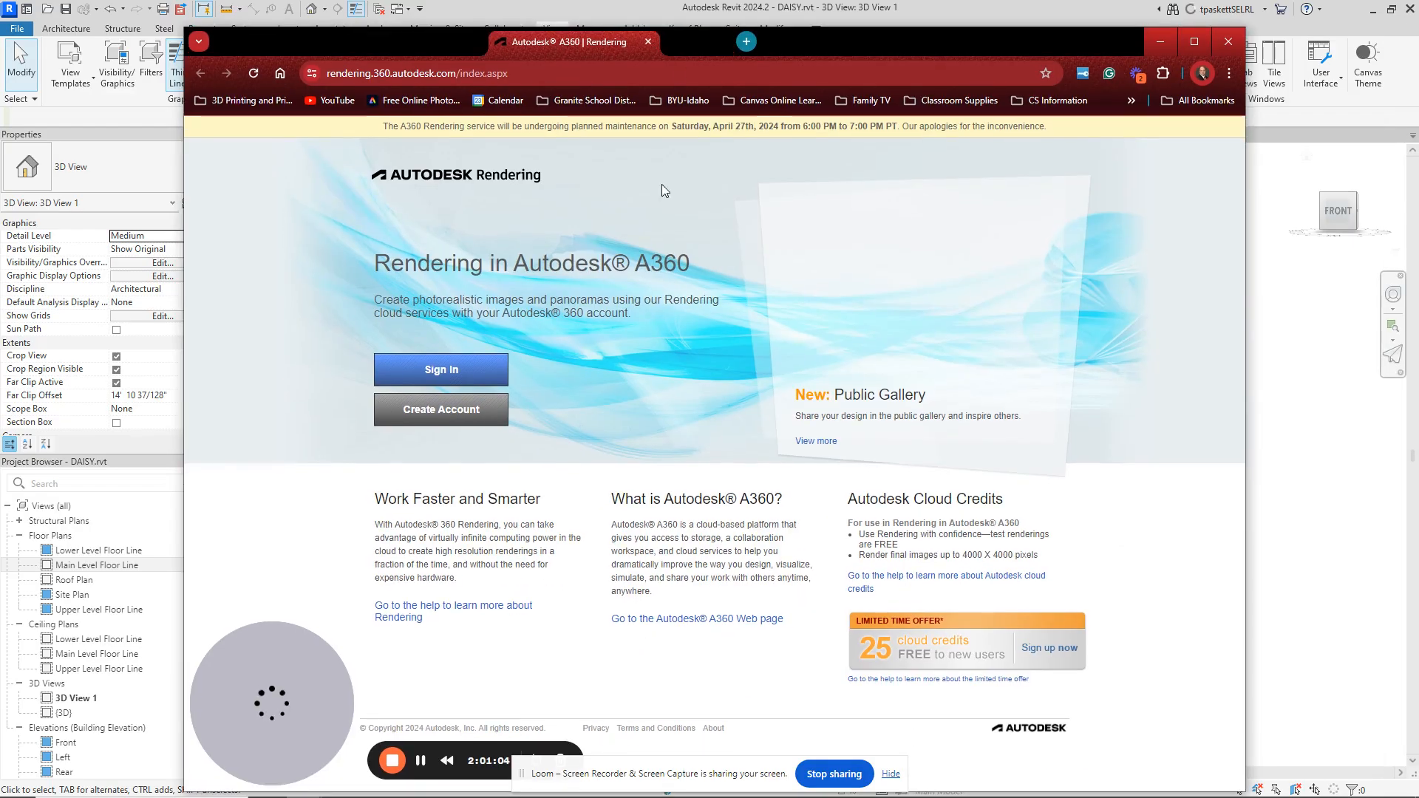
Step: Sign in to Autodesk Rendering with the saved school account and its stored password
{"action": "left_click", "coordinate": [437, 369]}
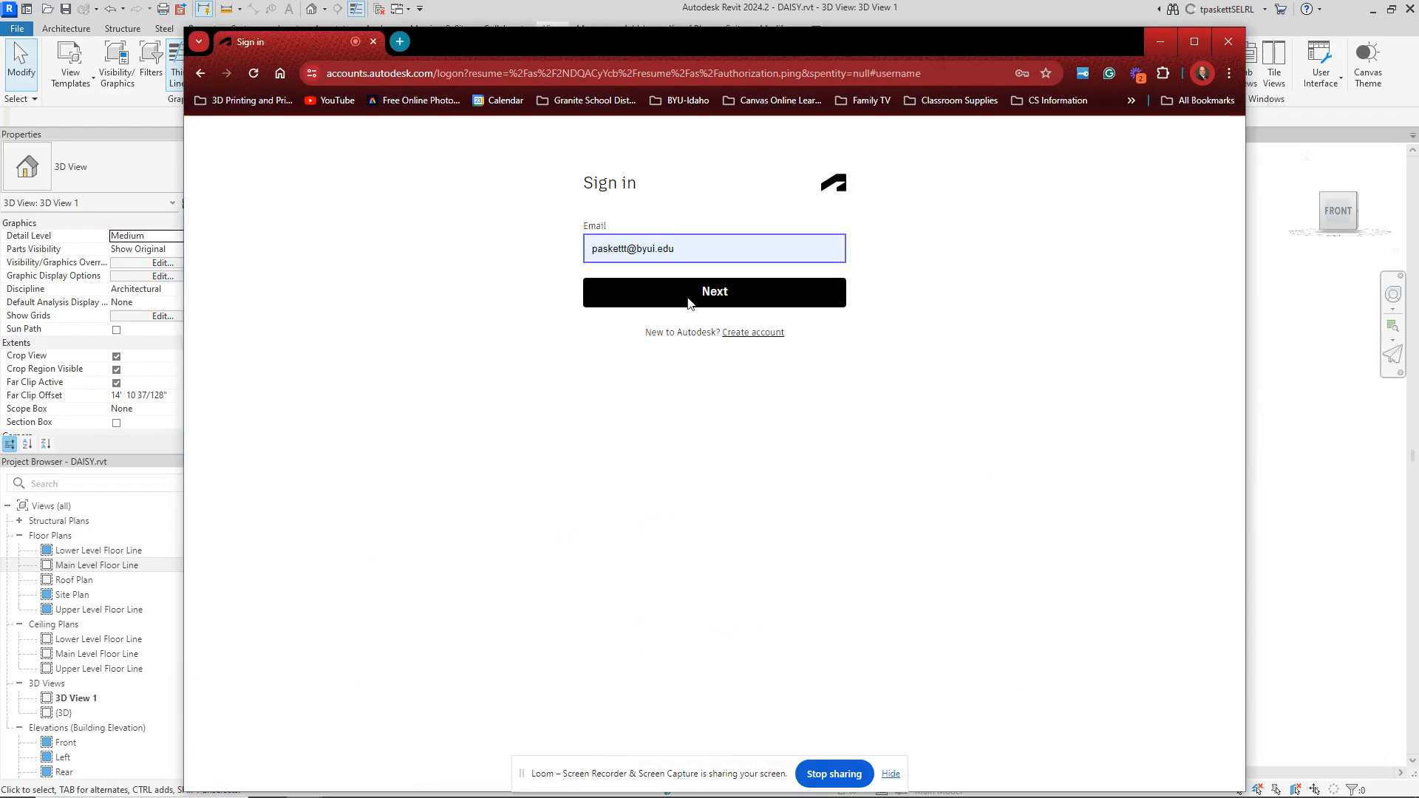
{"action": "left_click_drag", "start_coordinate": [697, 250], "coordinate": [567, 260]}
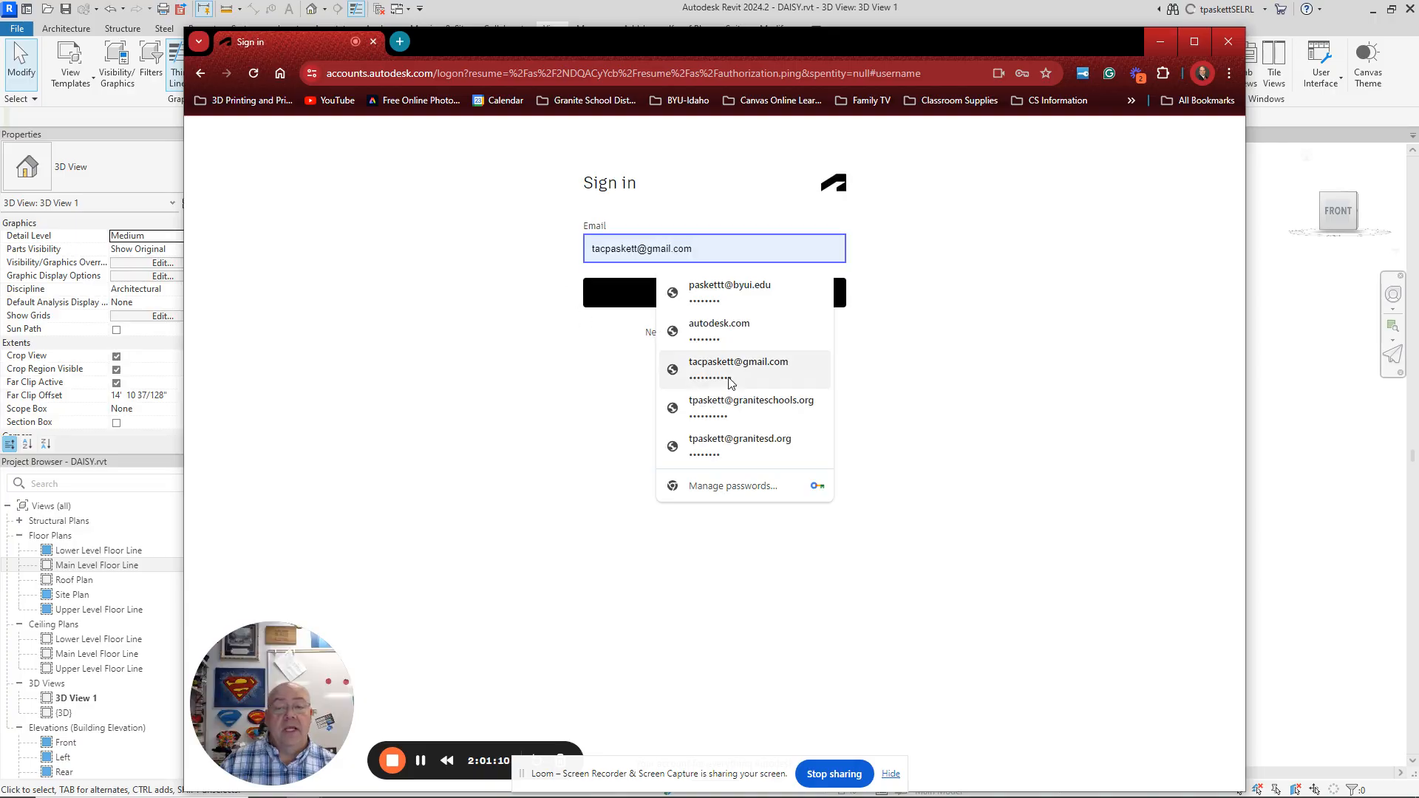
{"action": "left_click", "coordinate": [745, 408]}
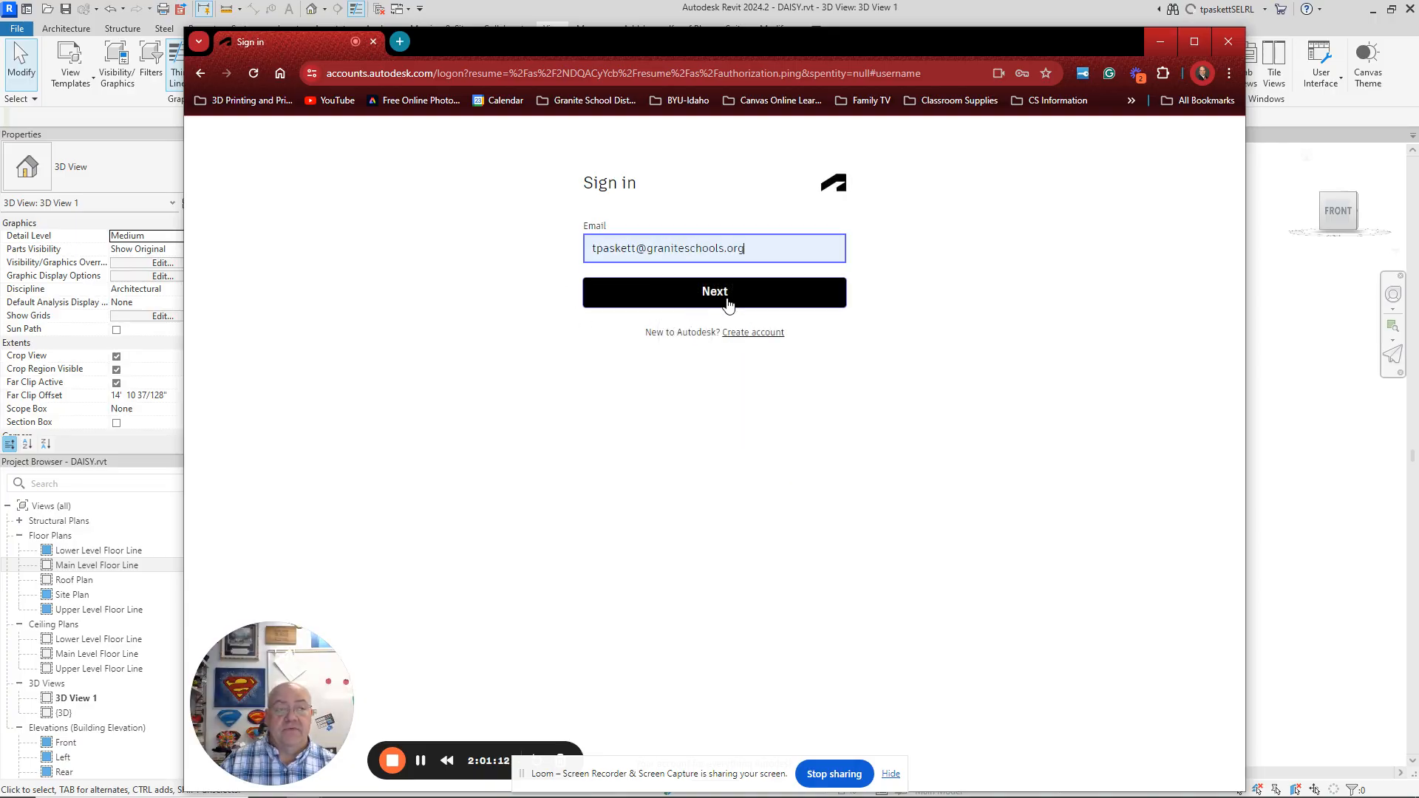
{"action": "left_click", "coordinate": [732, 307]}
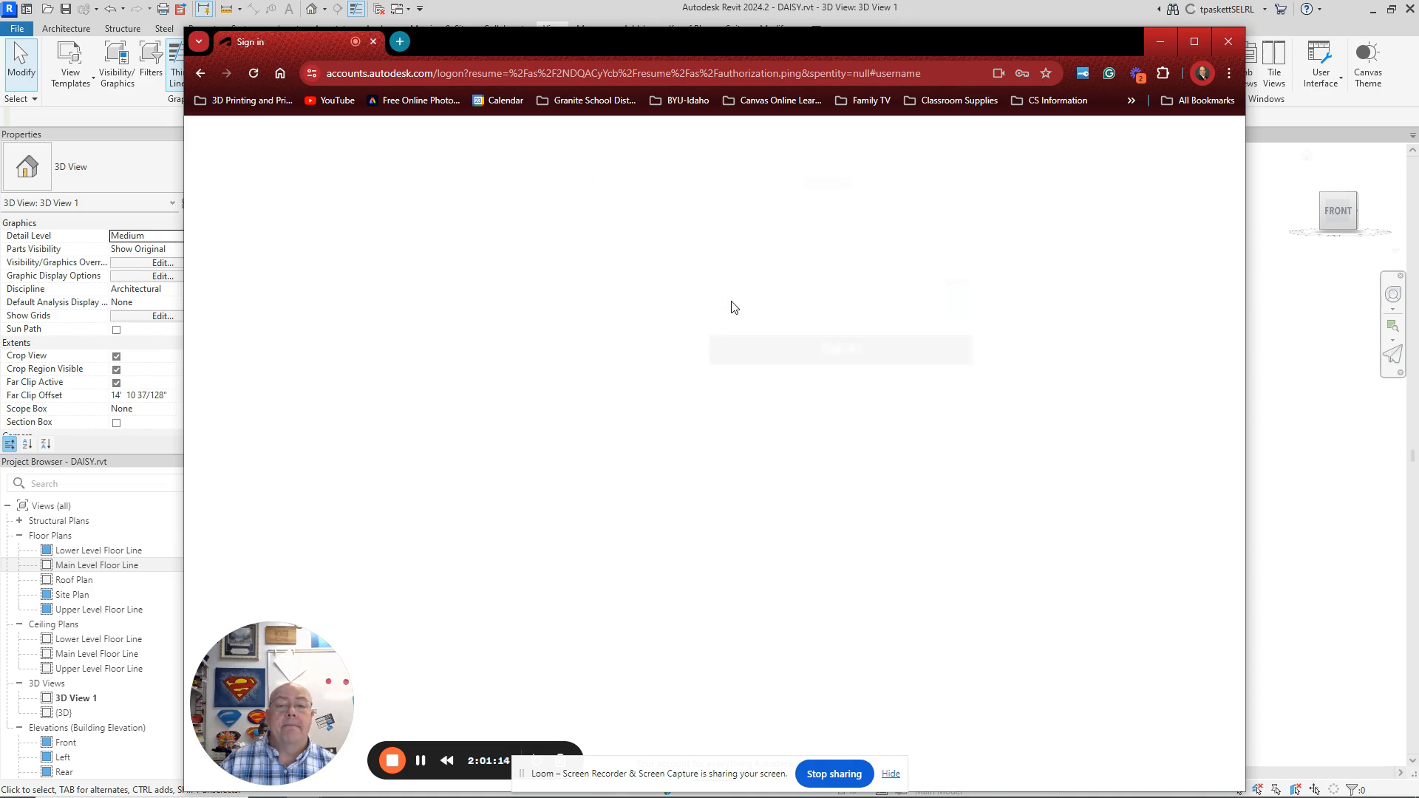
{"action": "left_click", "coordinate": [717, 348]}
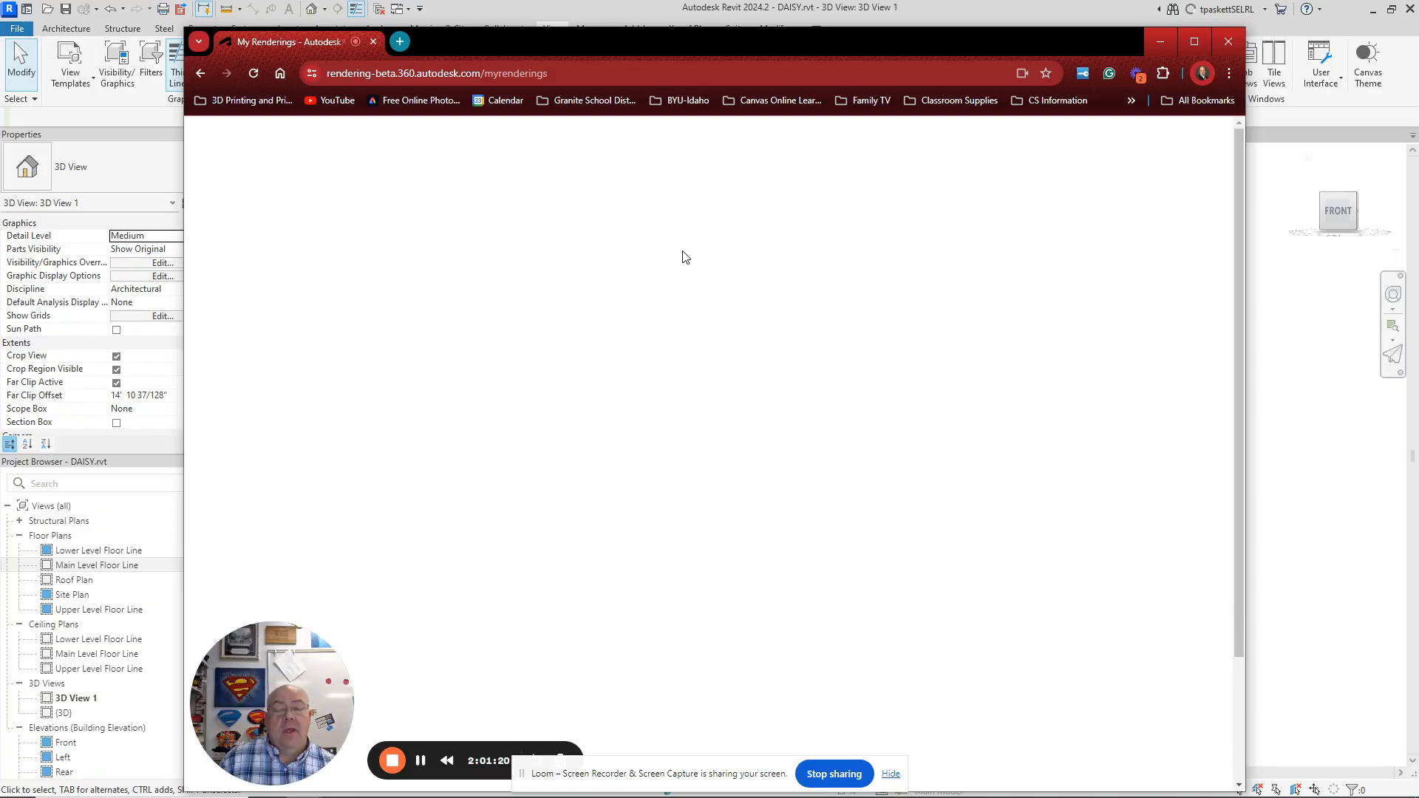
{"action": "scroll", "coordinate": [641, 359], "scroll_direction": "down", "scroll_amount": 1}
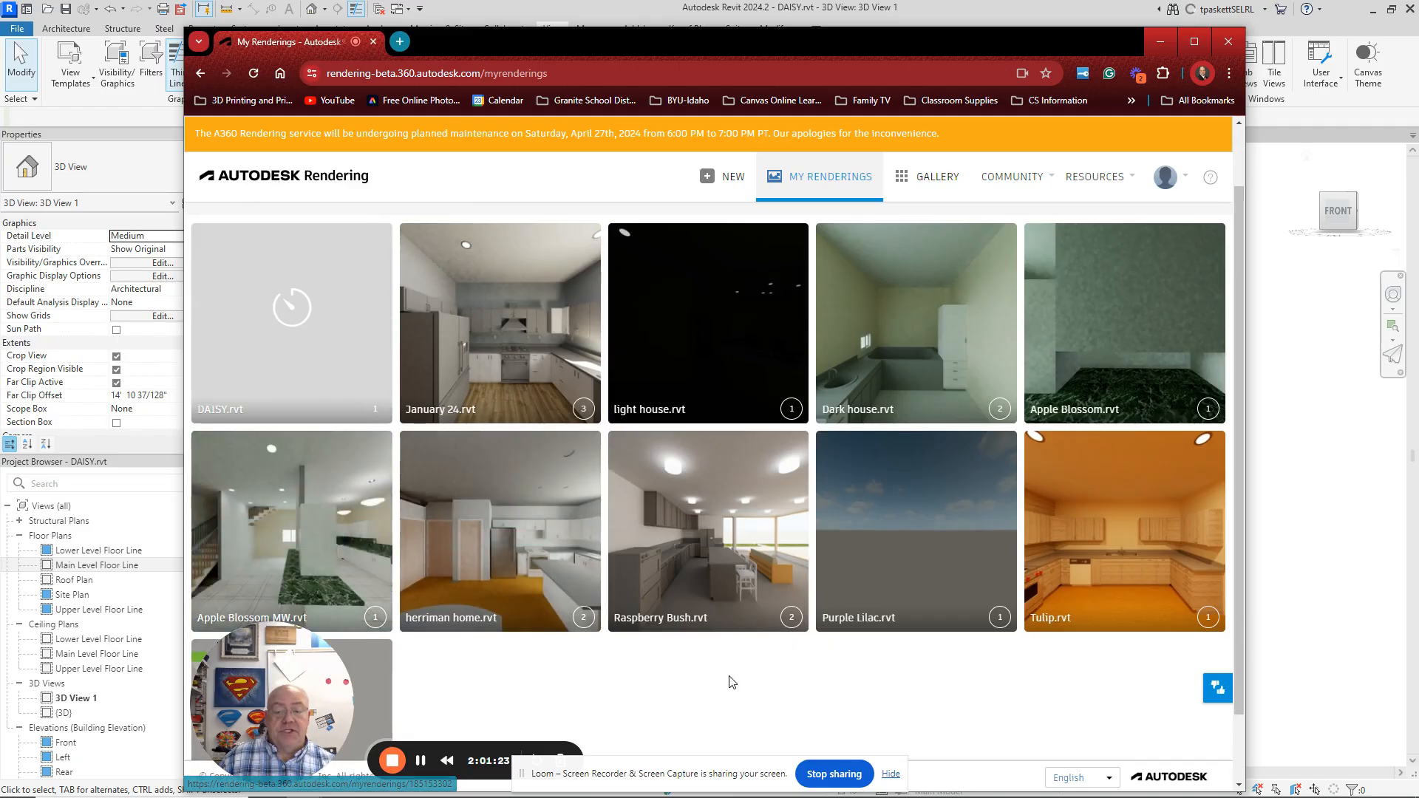
Step: Open the Raspberry Bush.rvt panorama and rotate through the living area, windows and kitchen island
{"action": "left_click", "coordinate": [722, 559]}
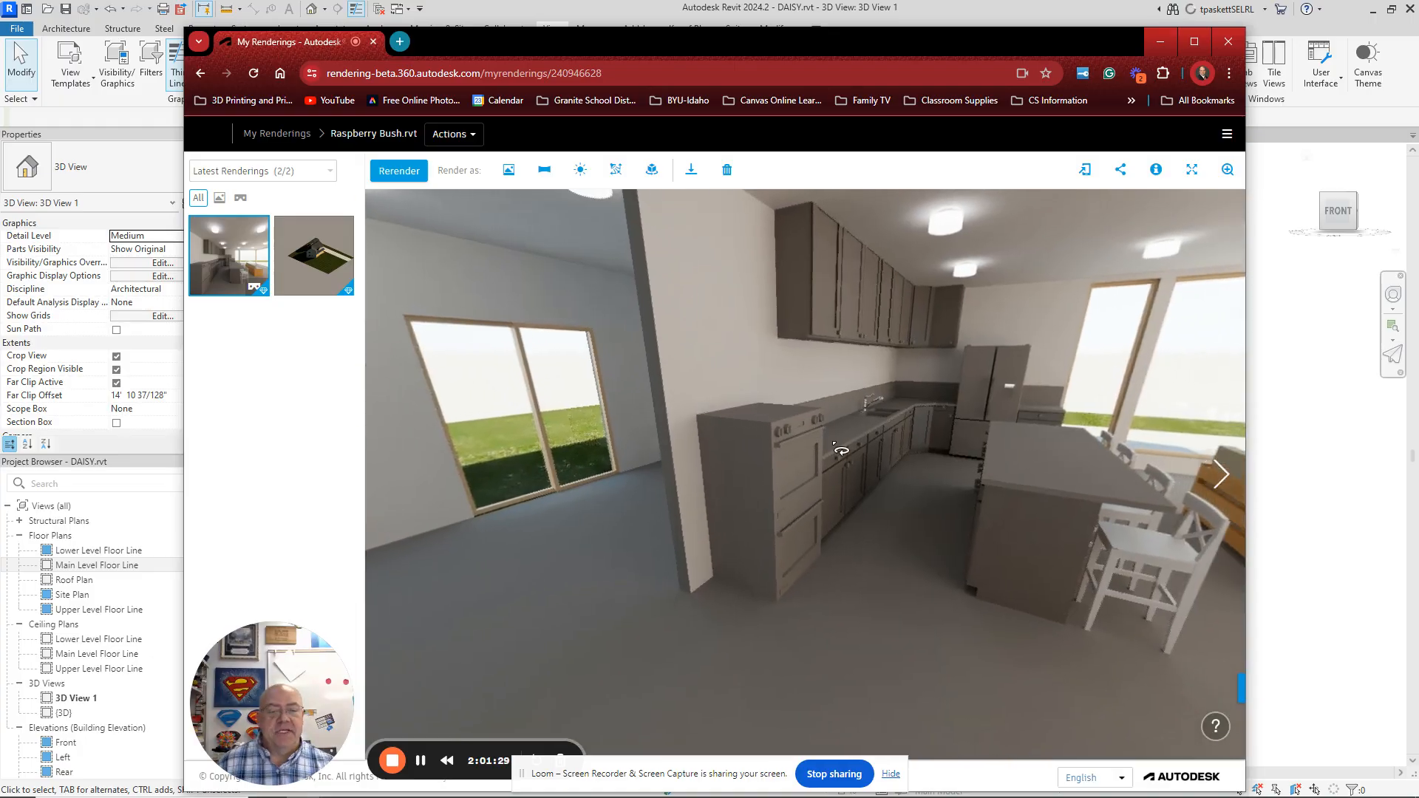
{"action": "mouse_move", "coordinate": [862, 453]}
{"action": "middle_mouse_down"}
{"action": "mouse_move", "coordinate": [854, 445]}
{"action": "mouse_move", "coordinate": [855, 477]}
{"action": "middle_mouse_up"}
{"action": "left_click_drag", "start_coordinate": [855, 477], "coordinate": [927, 453]}
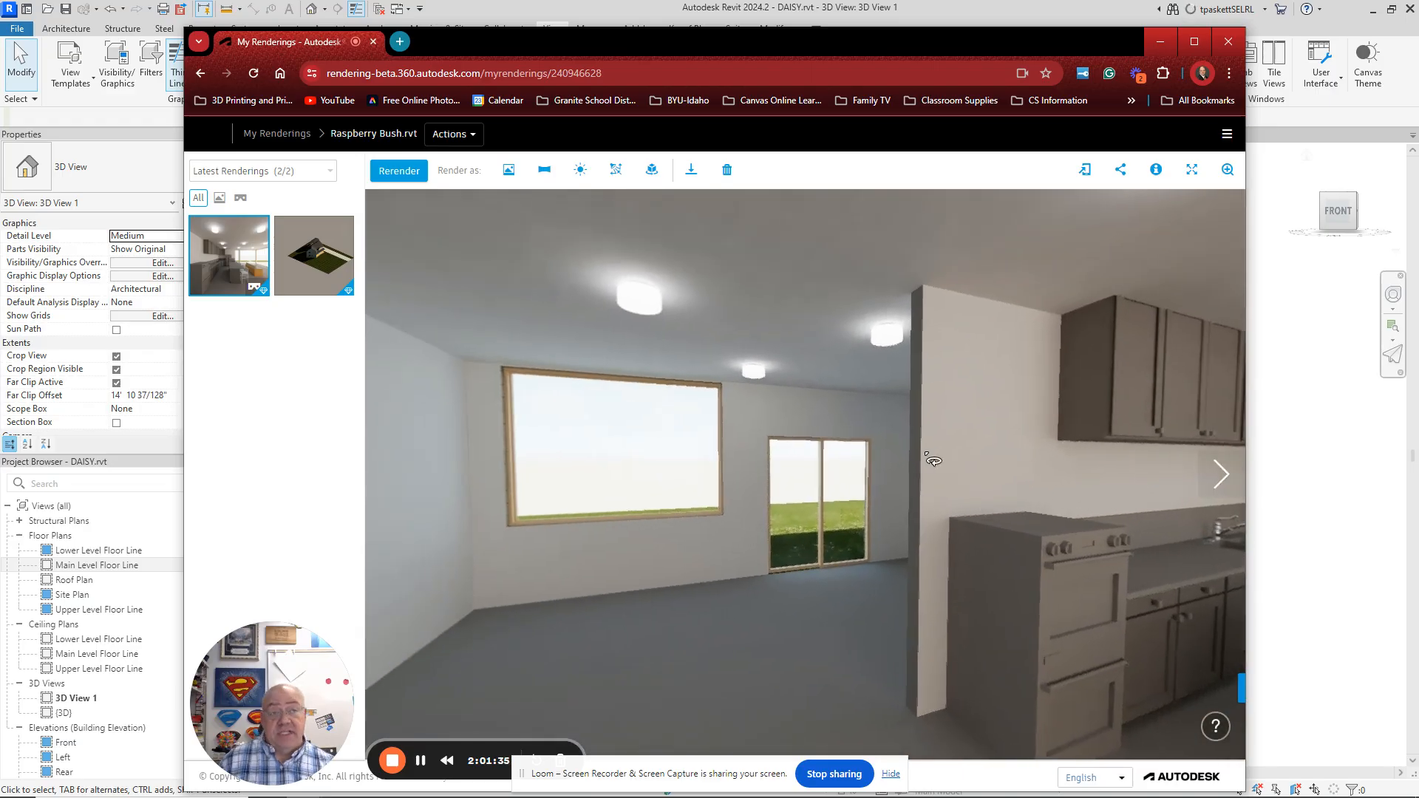
{"action": "left_click_drag", "start_coordinate": [903, 499], "coordinate": [878, 458]}
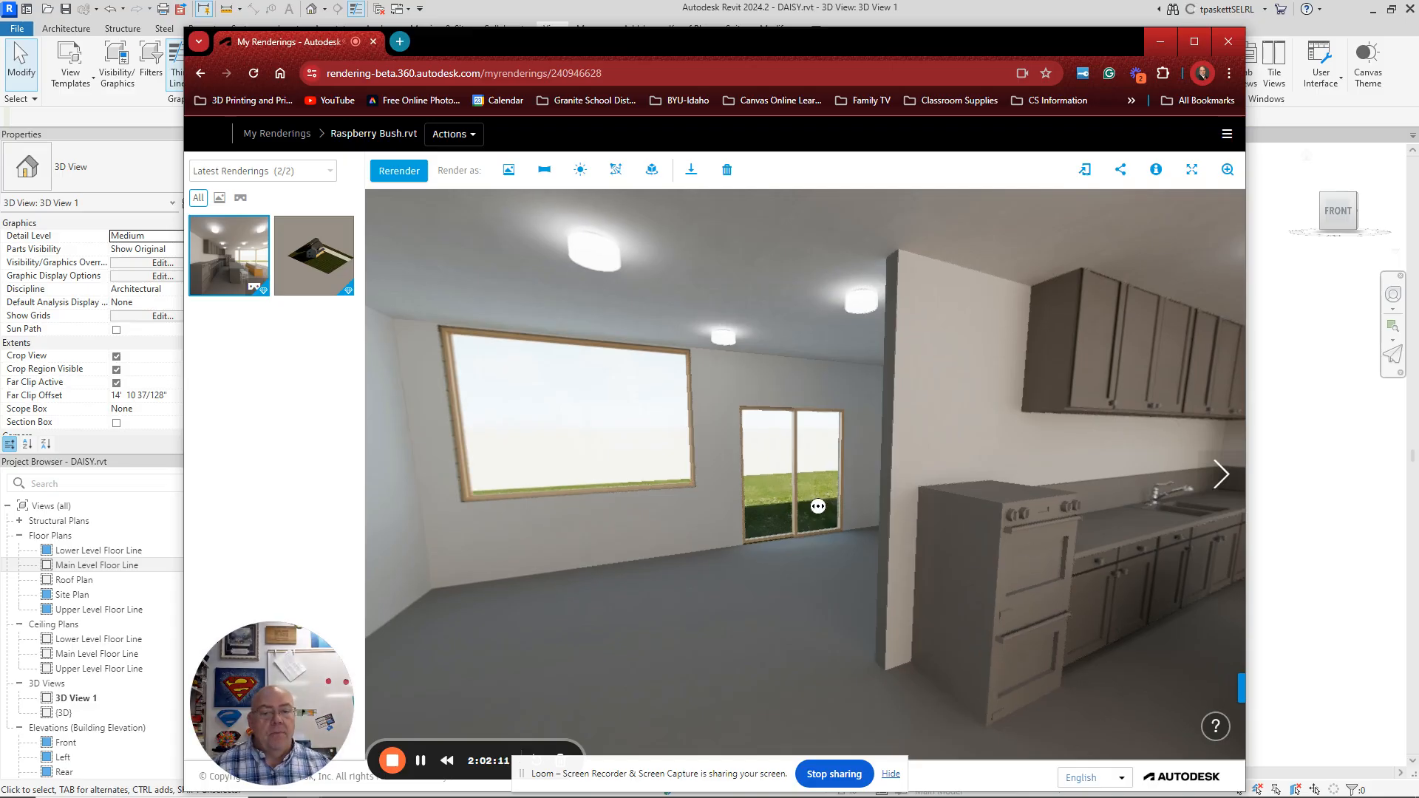
{"action": "left_click_drag", "start_coordinate": [817, 505], "coordinate": [682, 584]}
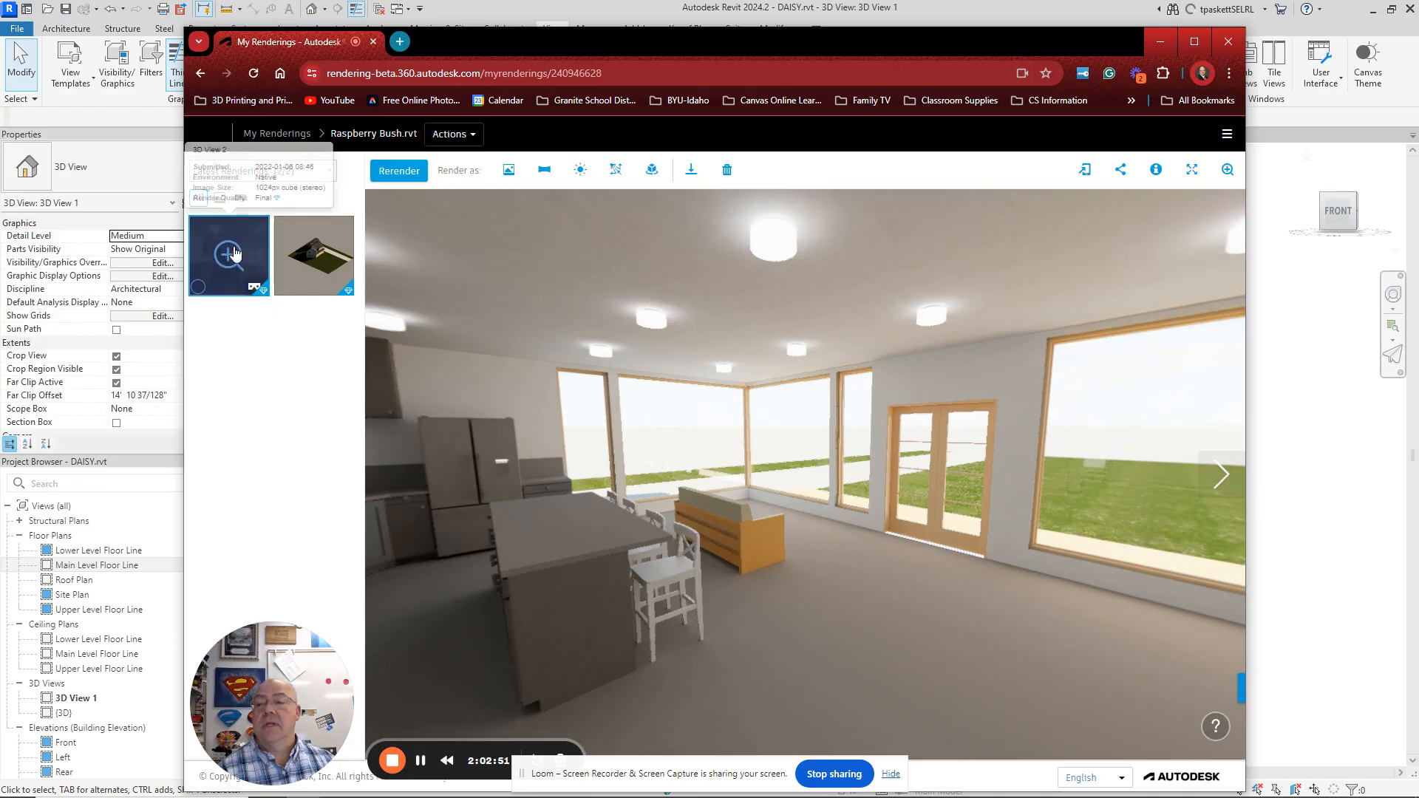
Step: Confirm the DAISY.rvt job is queued in My Renderings, then close the browser window
{"action": "left_click", "coordinate": [200, 74]}
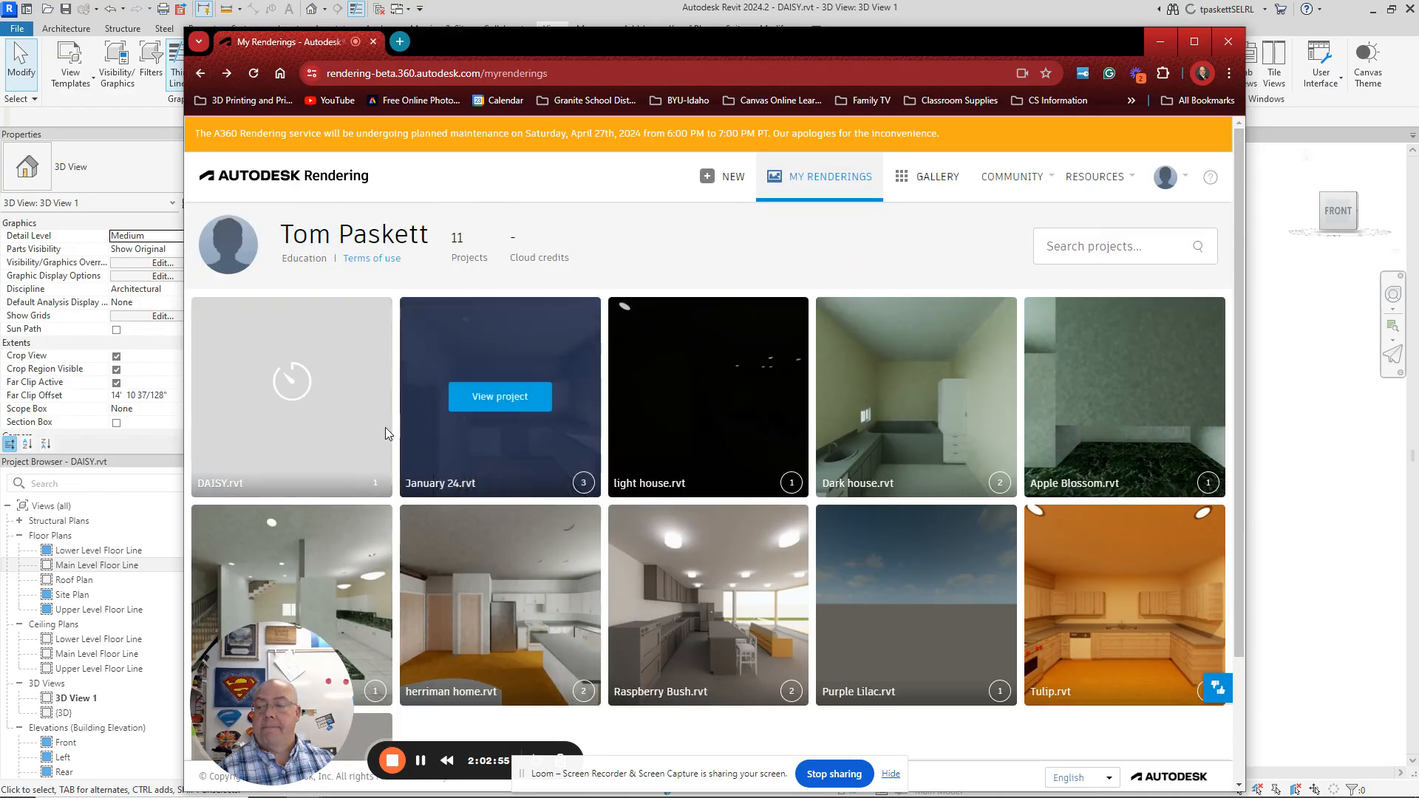
{"action": "mouse_move", "coordinate": [267, 430]}
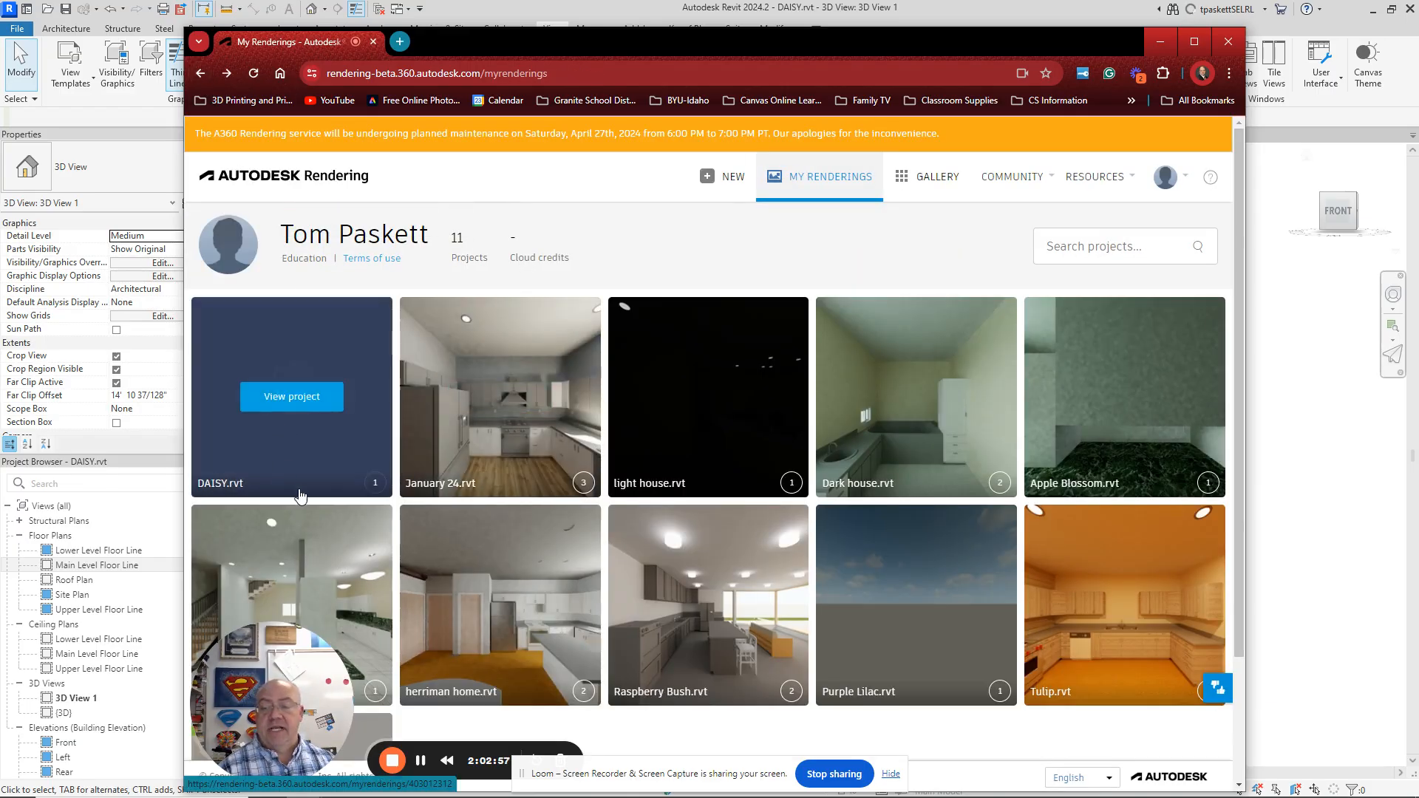
{"action": "left_click", "coordinate": [285, 402]}
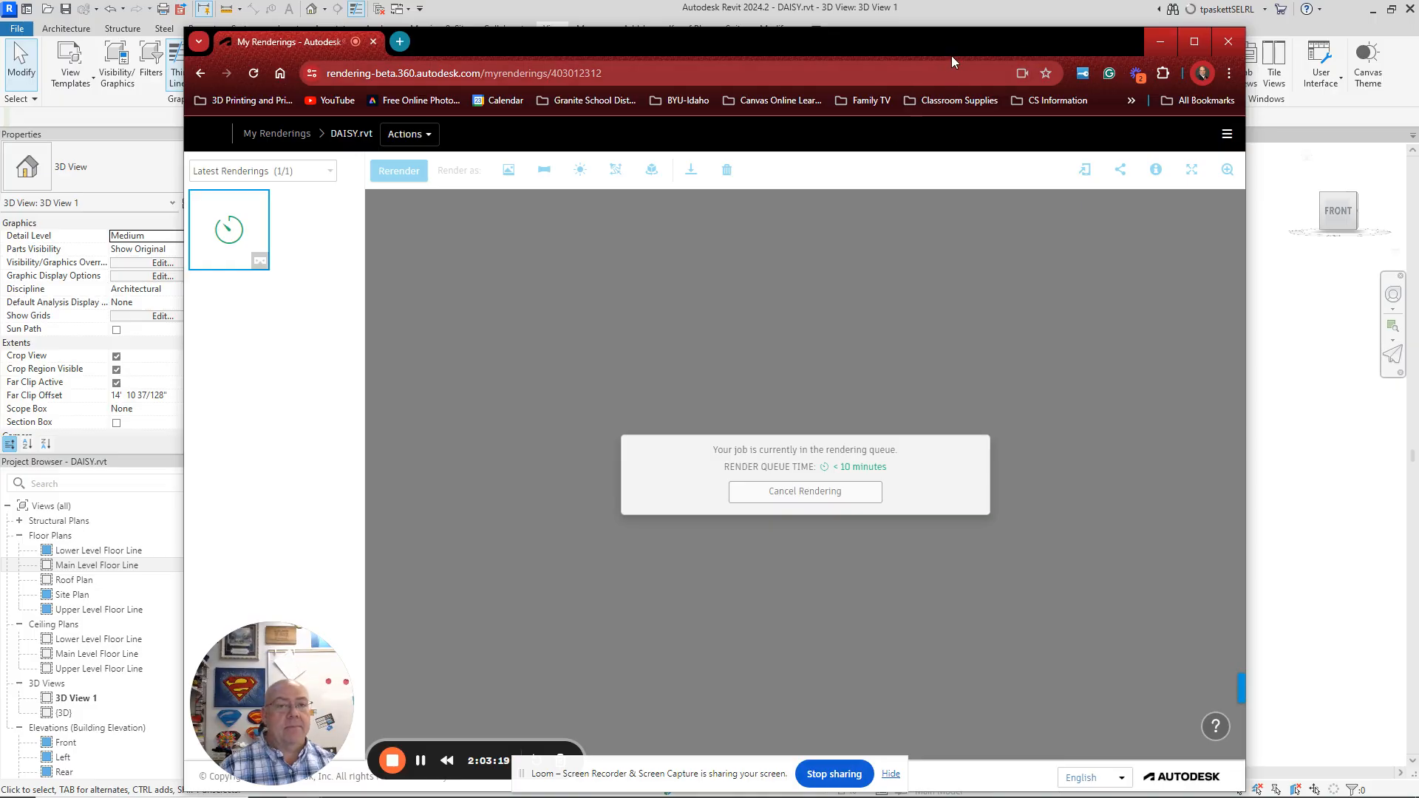
{"action": "left_click_drag", "start_coordinate": [966, 45], "coordinate": [969, 44]}
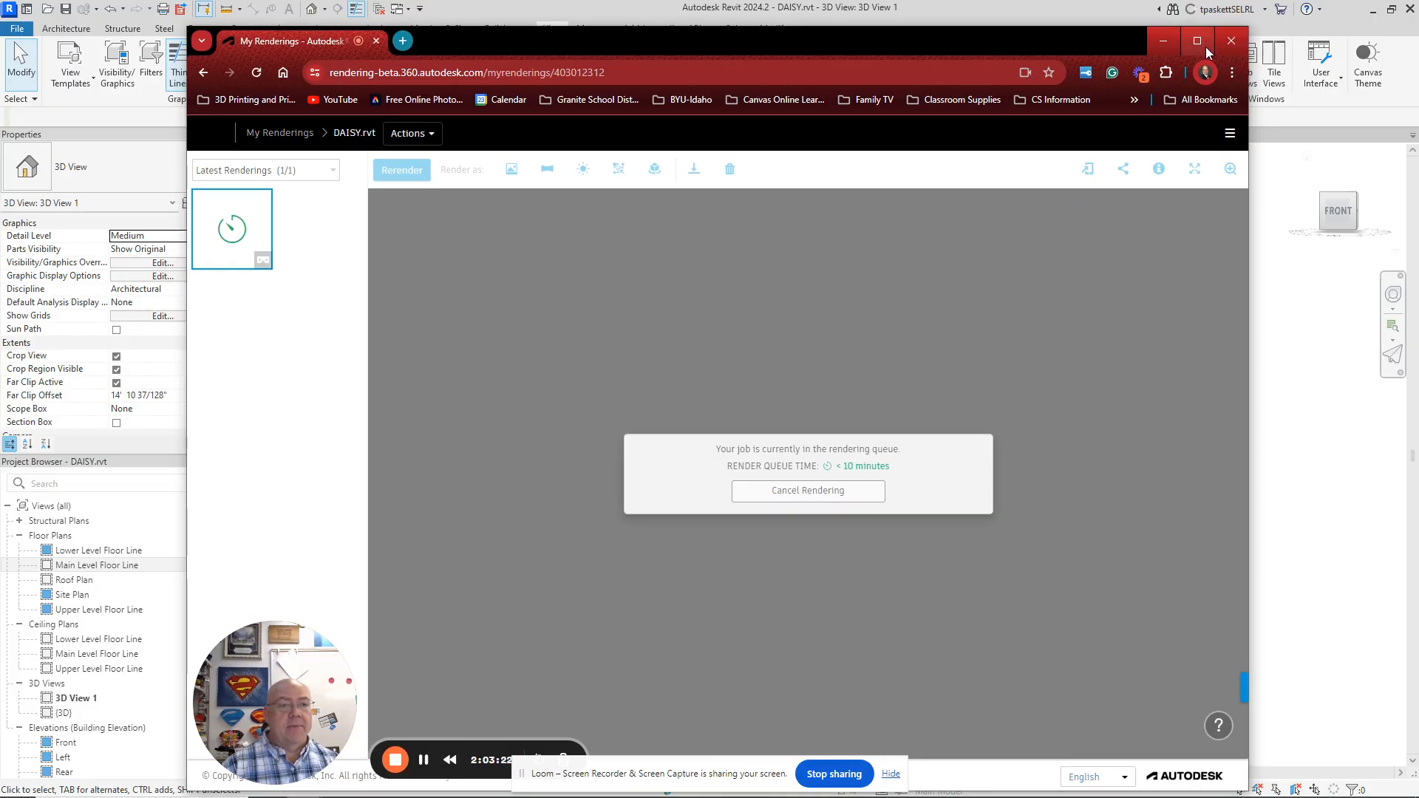
{"action": "left_click", "coordinate": [1230, 41]}
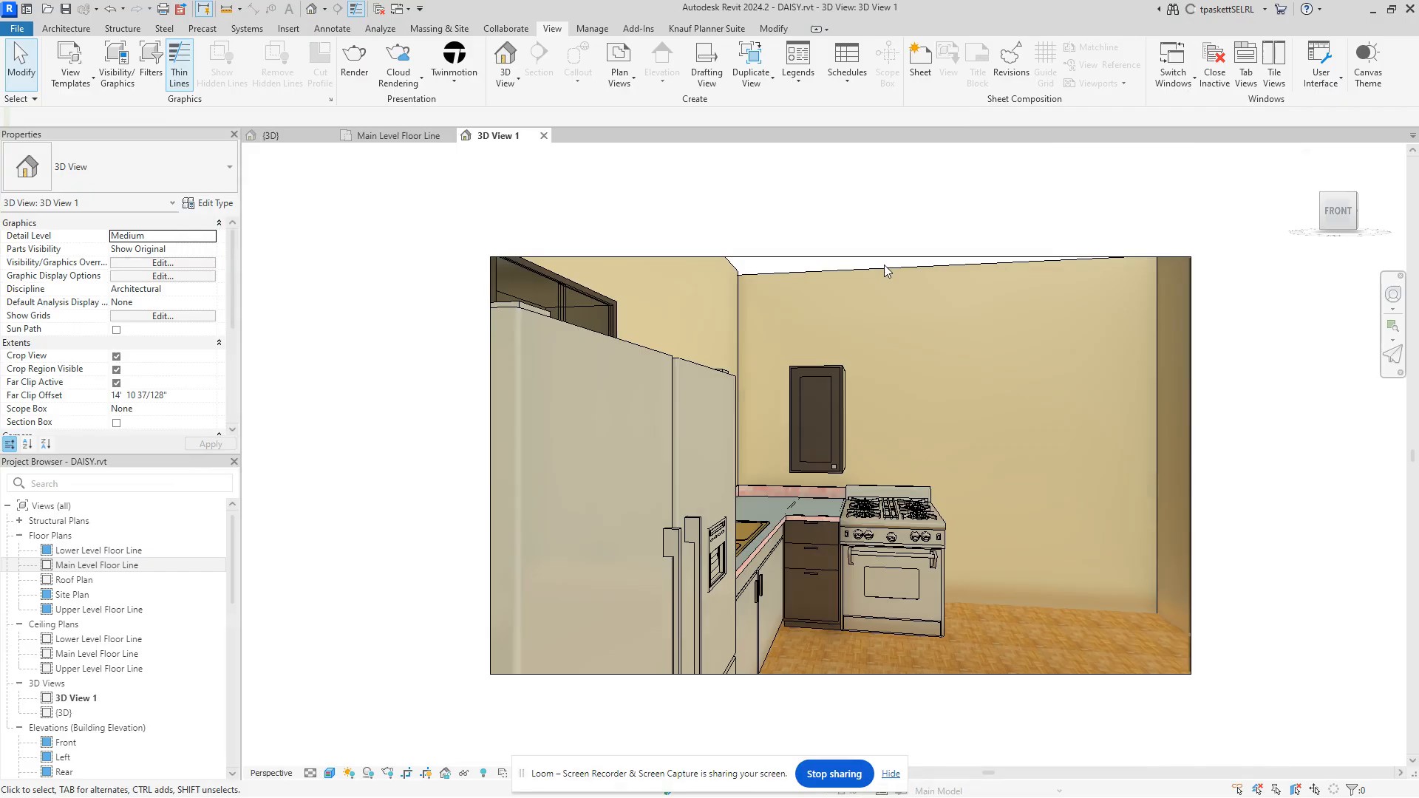